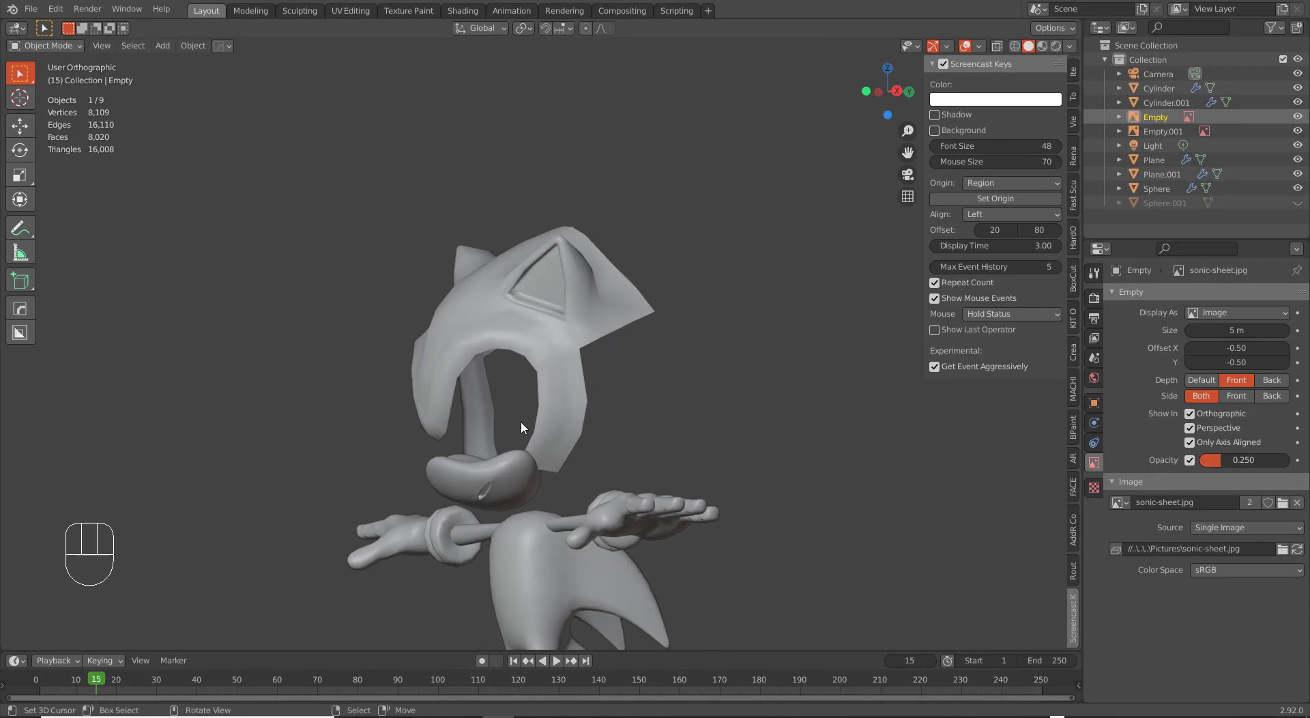
Examine the reference sheet's side, top and underside drawings from the right view, including the shape beneath the head.
{"action": "key", "text": "KP_3"}
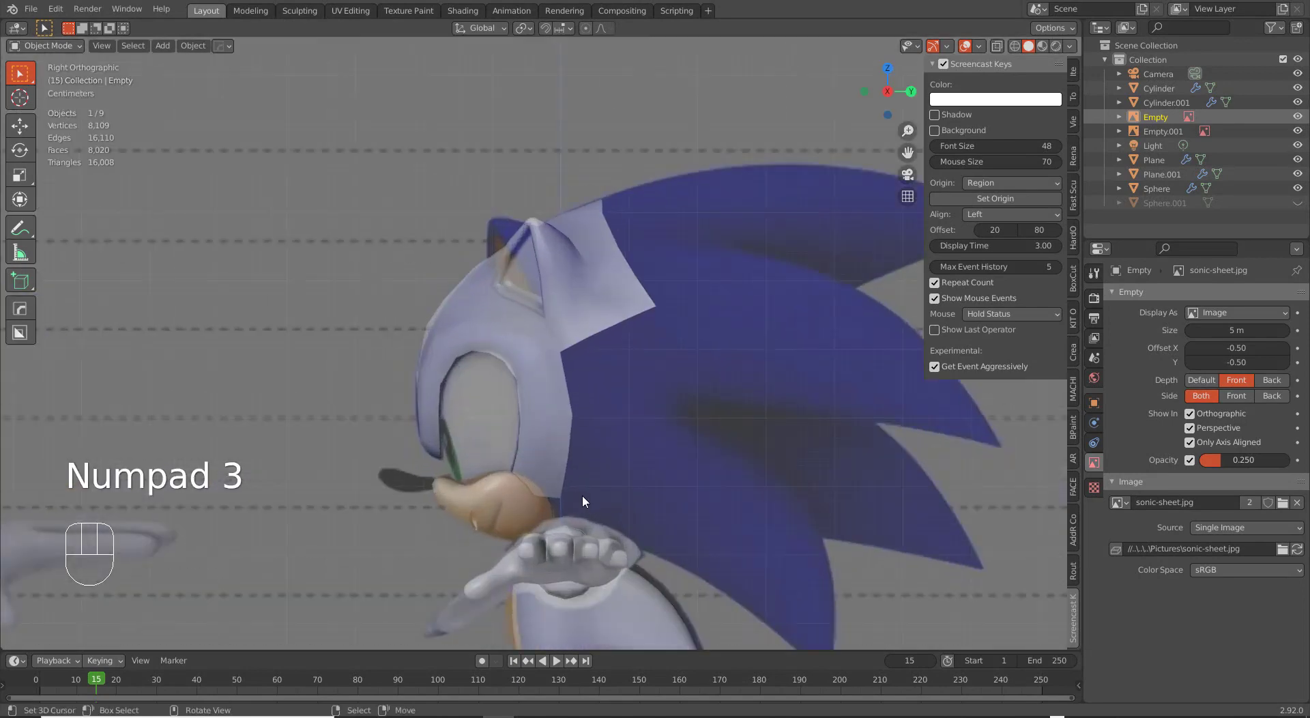
{"action": "scroll", "coordinate": [606, 508], "scroll_direction": "down", "scroll_amount": 6}
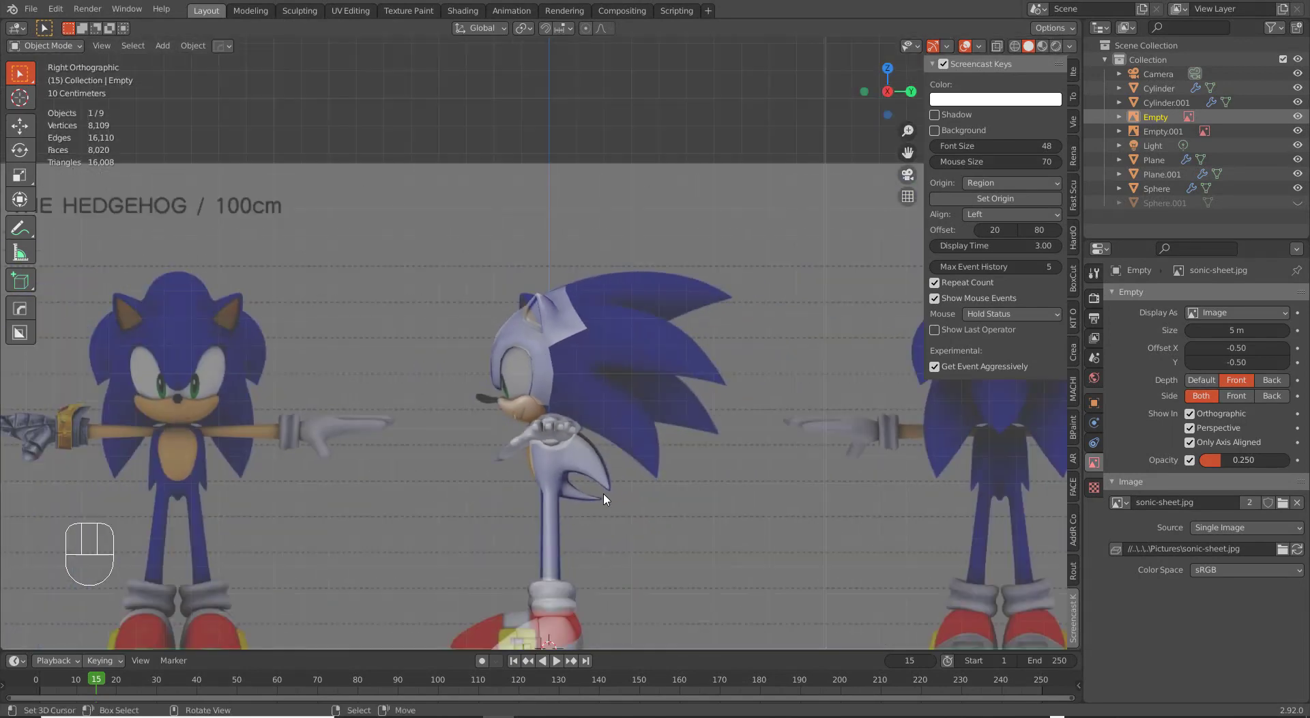
{"action": "middle_click_drag", "start_coordinate": [621, 486], "coordinate": [635, 307], "text": "shift"}
{"action": "scroll", "coordinate": [624, 481], "scroll_direction": "up", "scroll_amount": 2}
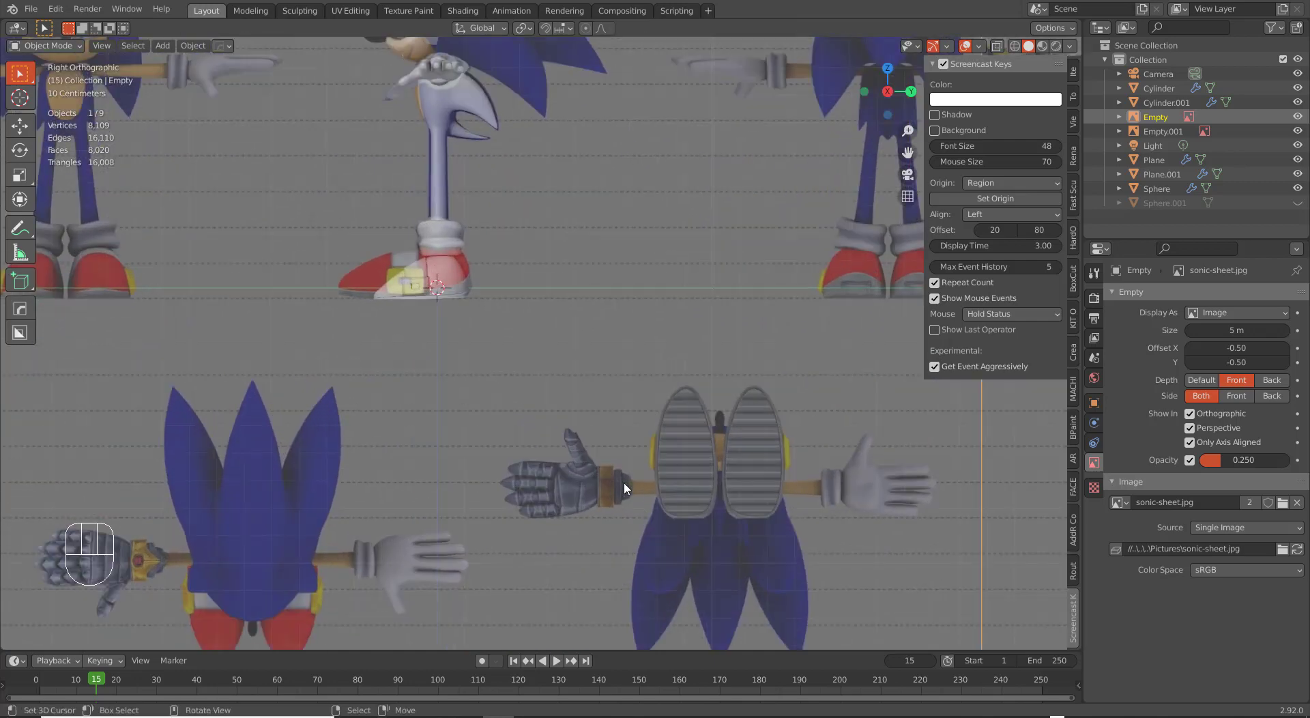
{"action": "middle_click_drag", "start_coordinate": [473, 565], "coordinate": [608, 389], "text": "shift"}
{"action": "middle_click_drag", "start_coordinate": [795, 424], "coordinate": [657, 454], "text": "shift"}
{"action": "scroll", "coordinate": [659, 455], "scroll_direction": "up", "scroll_amount": 3}
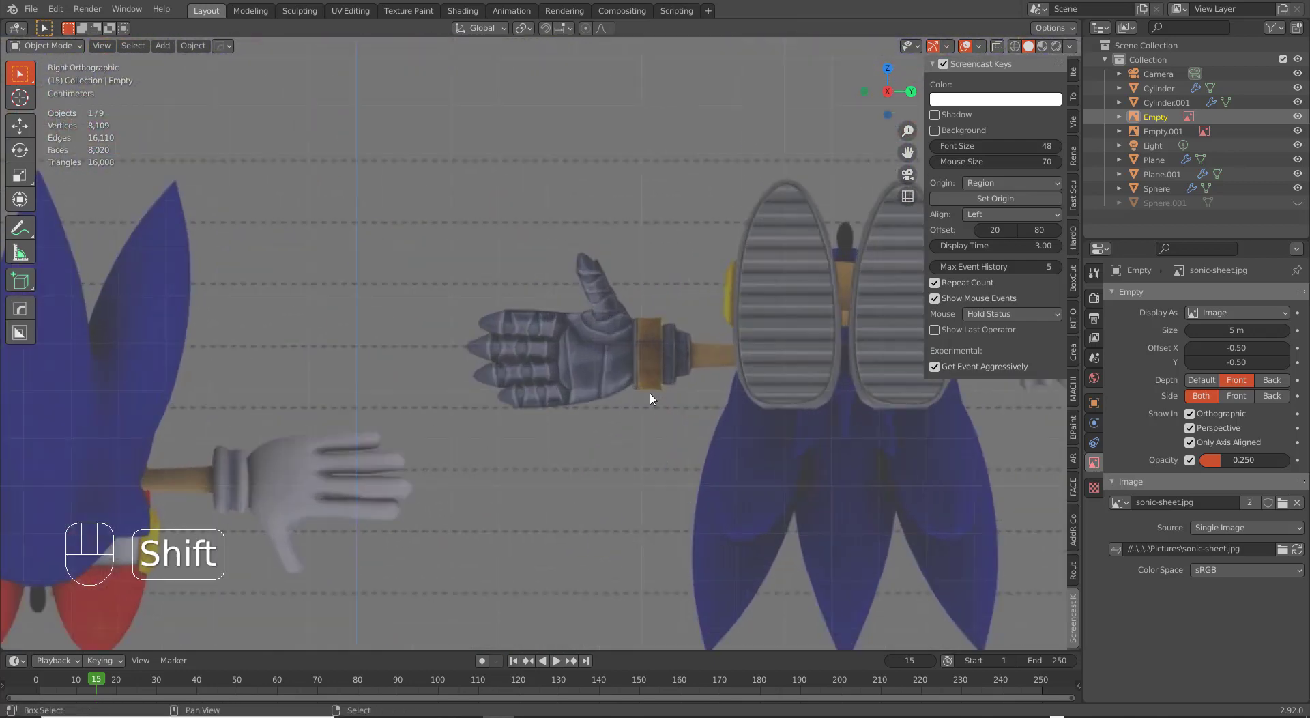
{"action": "middle_click_drag", "start_coordinate": [659, 372], "coordinate": [689, 569], "text": "shift"}
{"action": "middle_click_drag", "start_coordinate": [476, 150], "coordinate": [587, 600], "text": "shift"}
{"action": "scroll", "coordinate": [526, 437], "scroll_direction": "up", "scroll_amount": 6}
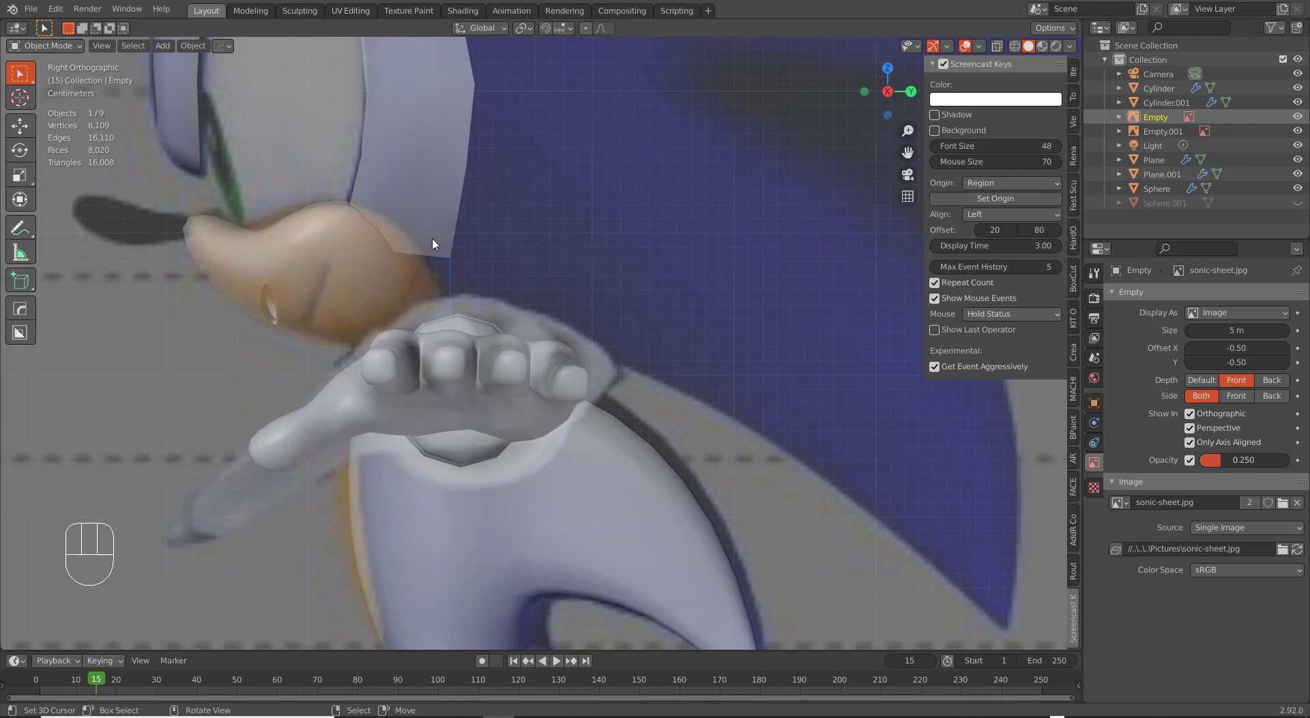
Extrude the two bottom edges of the head mesh's side strip inward and down along the muzzle, viewed from the front in wireframe.
{"action": "left_click", "coordinate": [429, 259]}
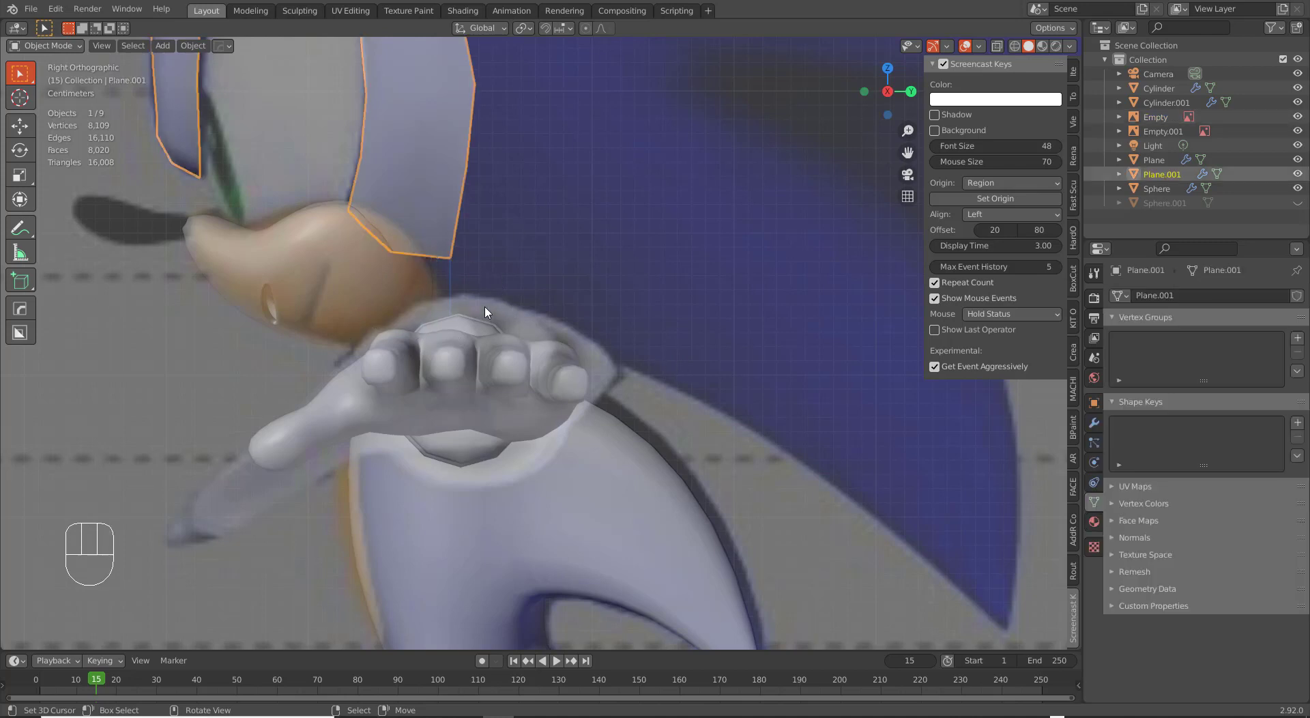
{"action": "key", "text": "Tab"}
{"action": "left_click", "coordinate": [392, 252], "text": "shift"}
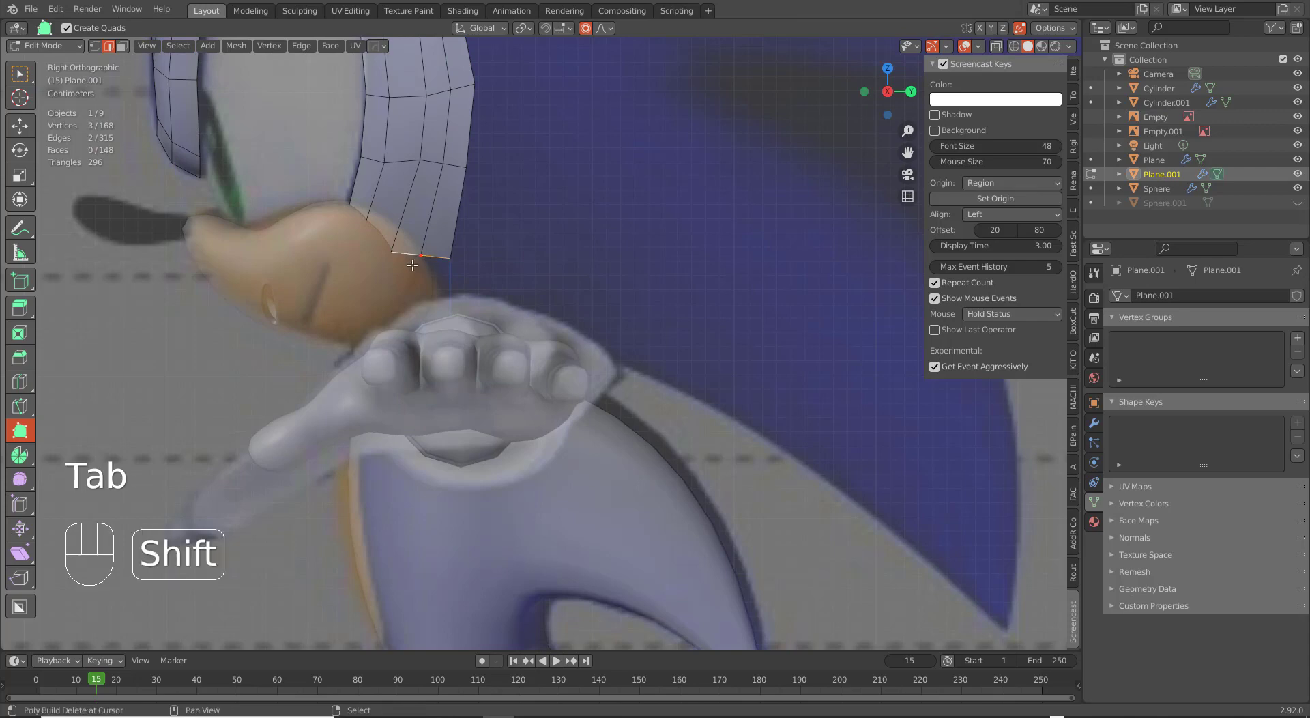
{"action": "middle_click_drag", "start_coordinate": [392, 252], "coordinate": [554, 272]}
{"action": "key", "text": "KP_1"}
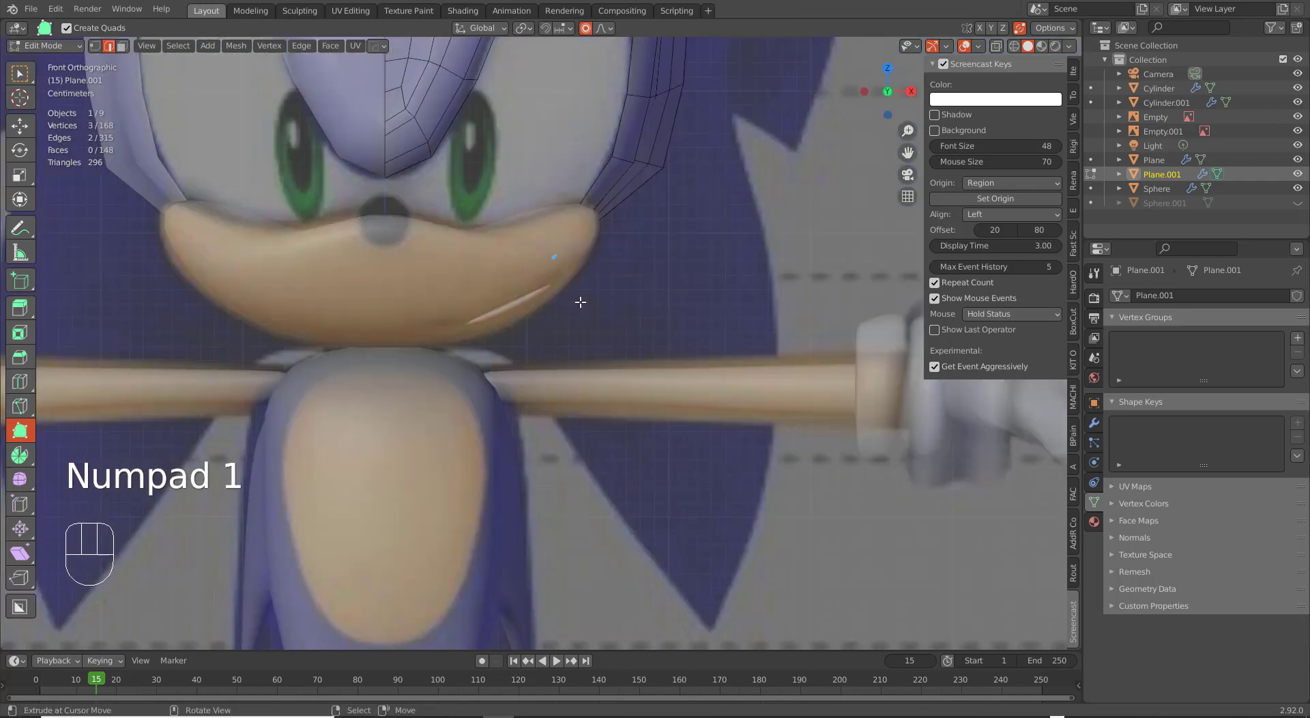
{"action": "key", "text": "z"}
{"action": "key", "text": "e"}
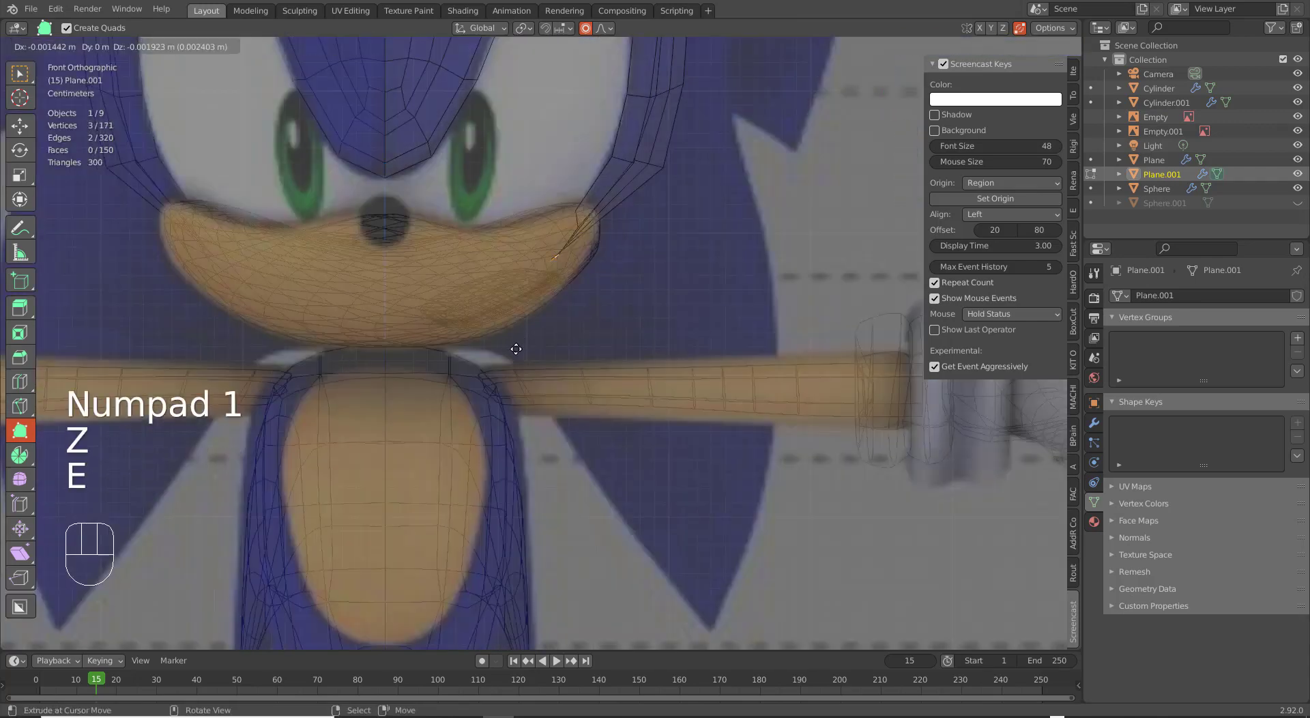
{"action": "left_click", "coordinate": [467, 376]}
Extrude the strip's end edges three more times under the muzzle to the centre line and adjust the end position.
{"action": "key", "text": "e"}
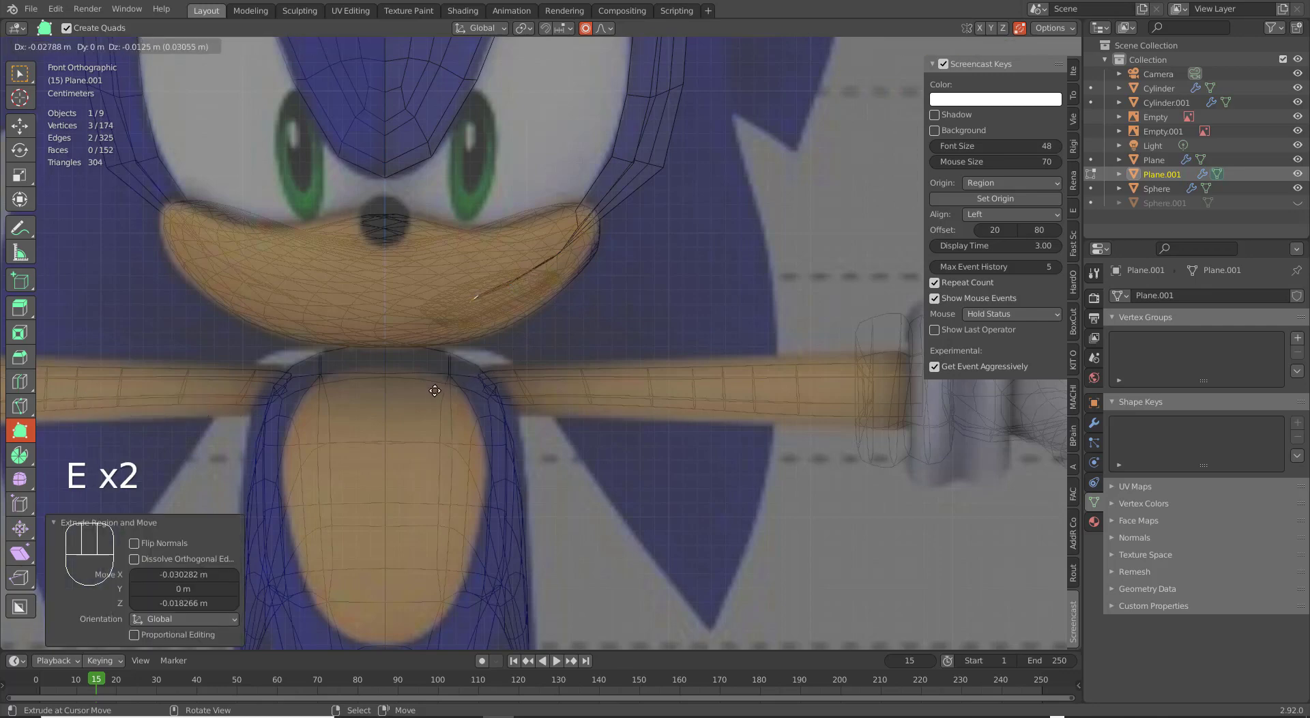
{"action": "left_click", "coordinate": [430, 390]}
{"action": "key", "text": "e"}
{"action": "left_click", "coordinate": [368, 411]}
{"action": "key", "text": "e"}
{"action": "left_click", "coordinate": [298, 422]}
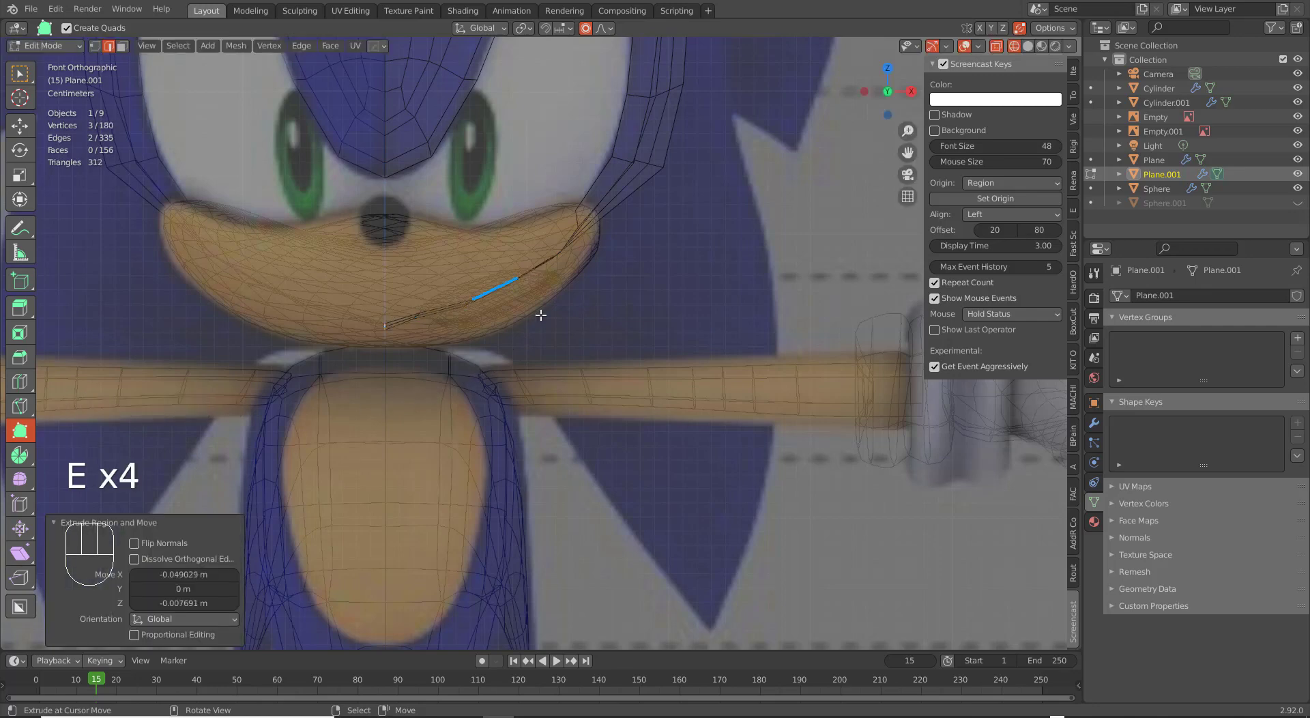
{"action": "key", "text": "g"}
{"action": "left_click", "coordinate": [395, 318]}
{"action": "mouse_move", "coordinate": [396, 318]}
{"action": "middle_mouse_down"}
{"action": "mouse_move", "coordinate": [418, 310]}
{"action": "mouse_move", "coordinate": [407, 321]}
{"action": "middle_mouse_up"}
{"action": "key", "text": "z"}
{"action": "mouse_move", "coordinate": [570, 307]}
{"action": "middle_mouse_down"}
{"action": "mouse_move", "coordinate": [383, 316]}
{"action": "mouse_move", "coordinate": [600, 295]}
{"action": "mouse_move", "coordinate": [422, 311]}
{"action": "middle_mouse_up"}
Select the new strip's outer edges and move them down about 0.021 m with proportional editing, size about 0.039.
{"action": "right_click", "coordinate": [395, 325]}
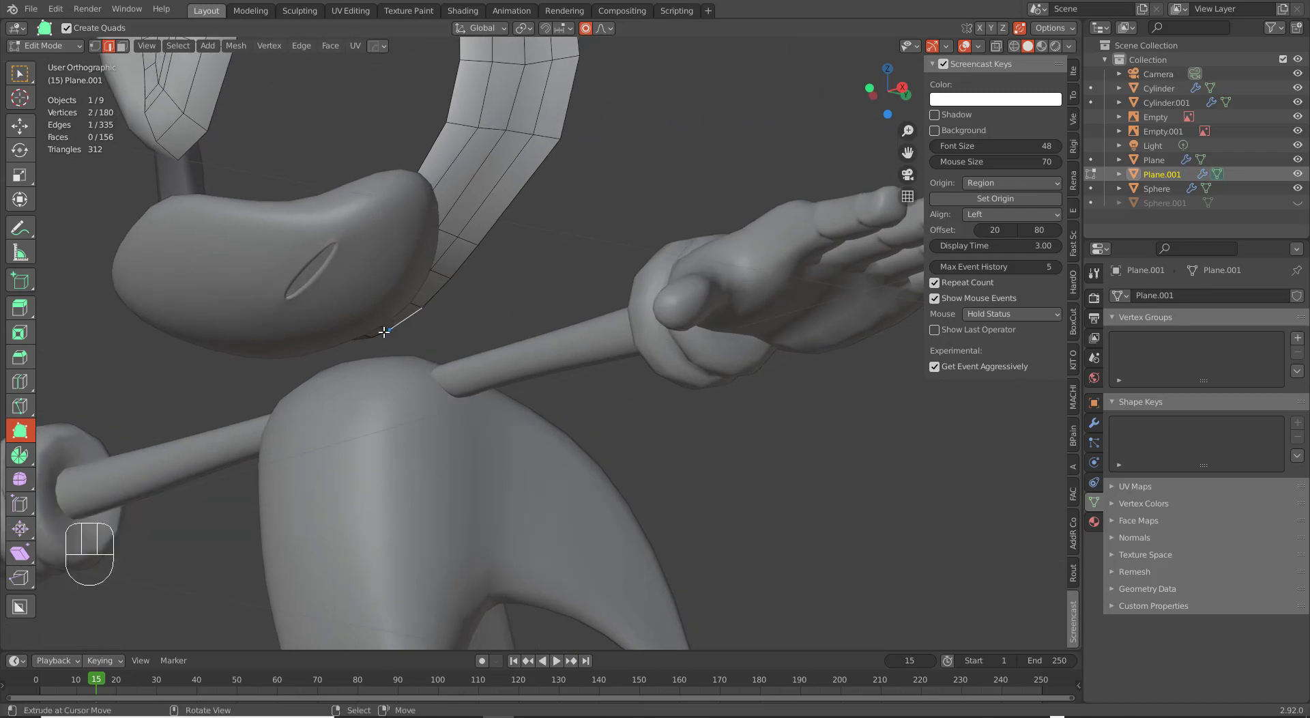
{"action": "right_click", "coordinate": [384, 332], "text": "shift"}
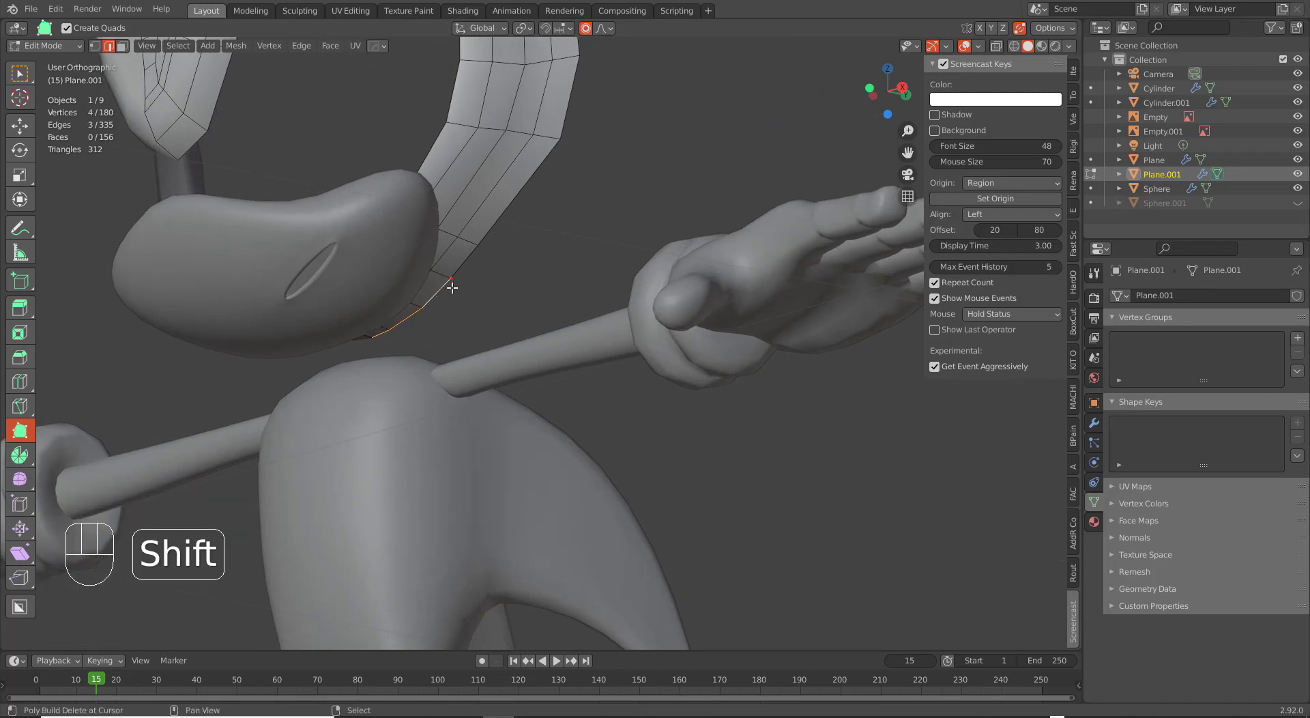
{"action": "key", "text": "KP_1"}
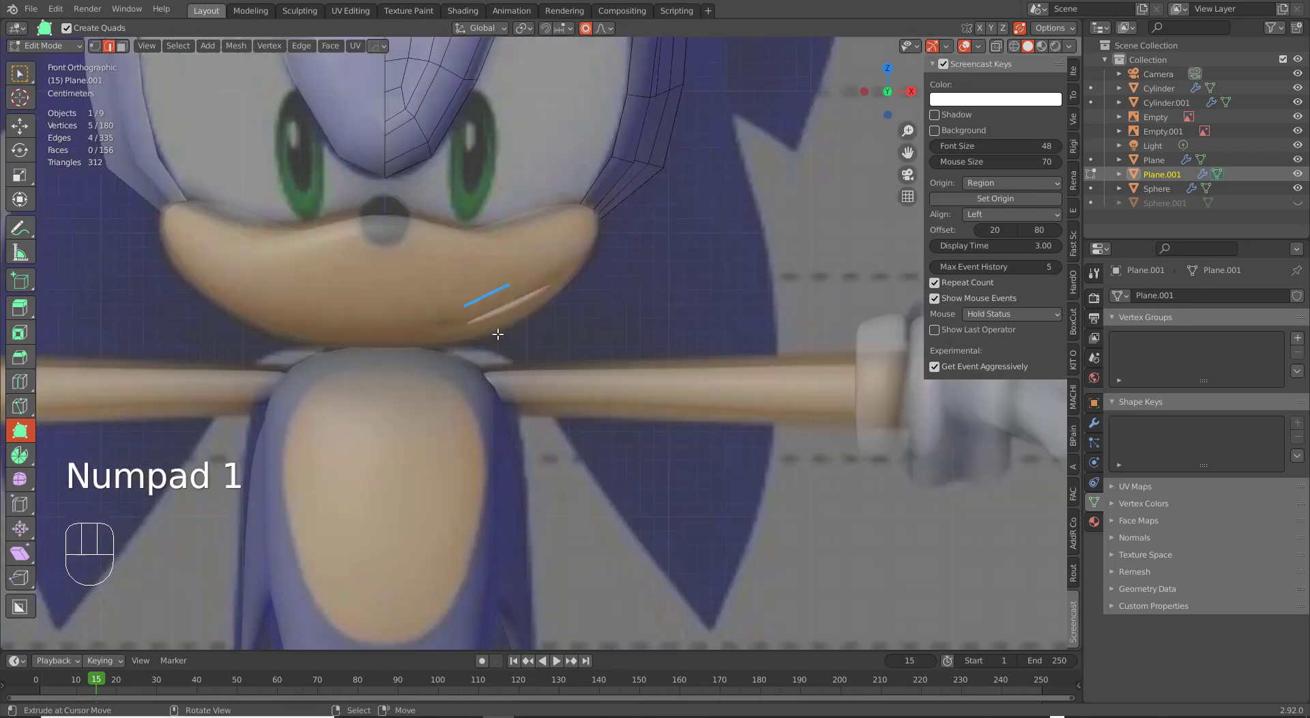
{"action": "scroll", "coordinate": [498, 333], "scroll_direction": "up", "scroll_amount": 2}
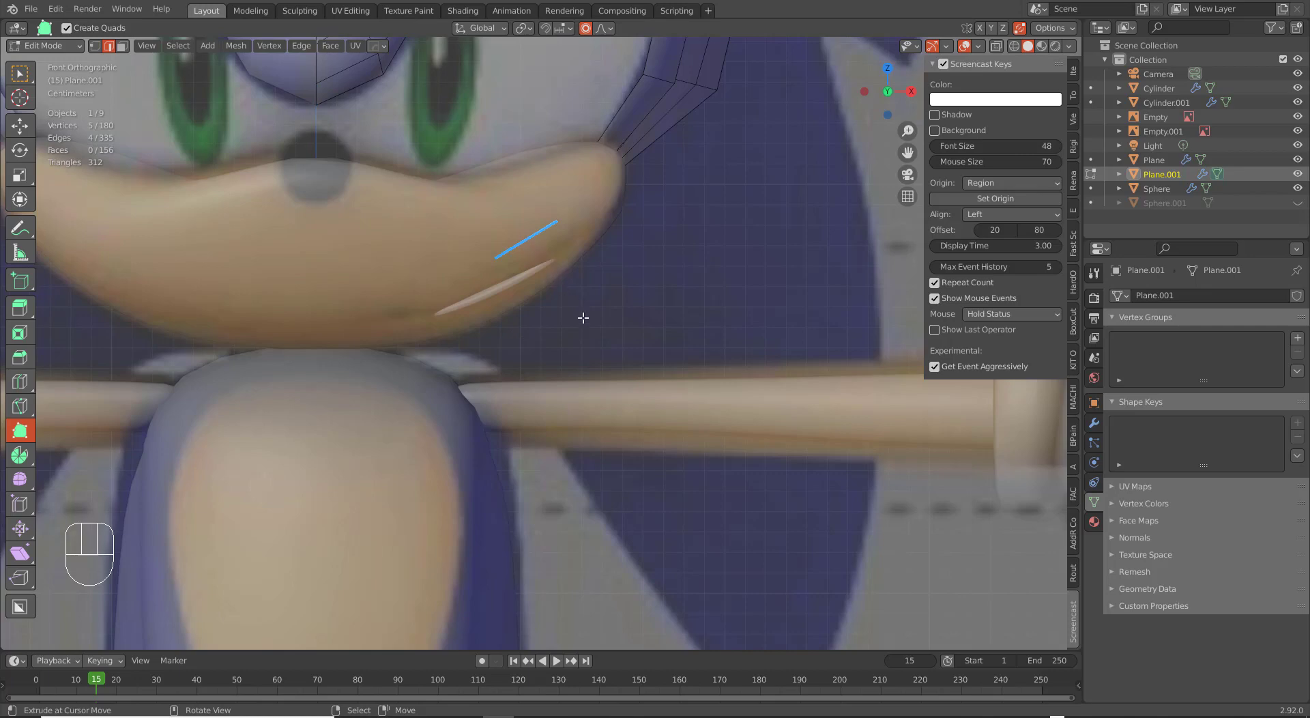
{"action": "key", "text": "g"}
{"action": "scroll", "coordinate": [585, 316], "scroll_direction": "down", "scroll_amount": 5}
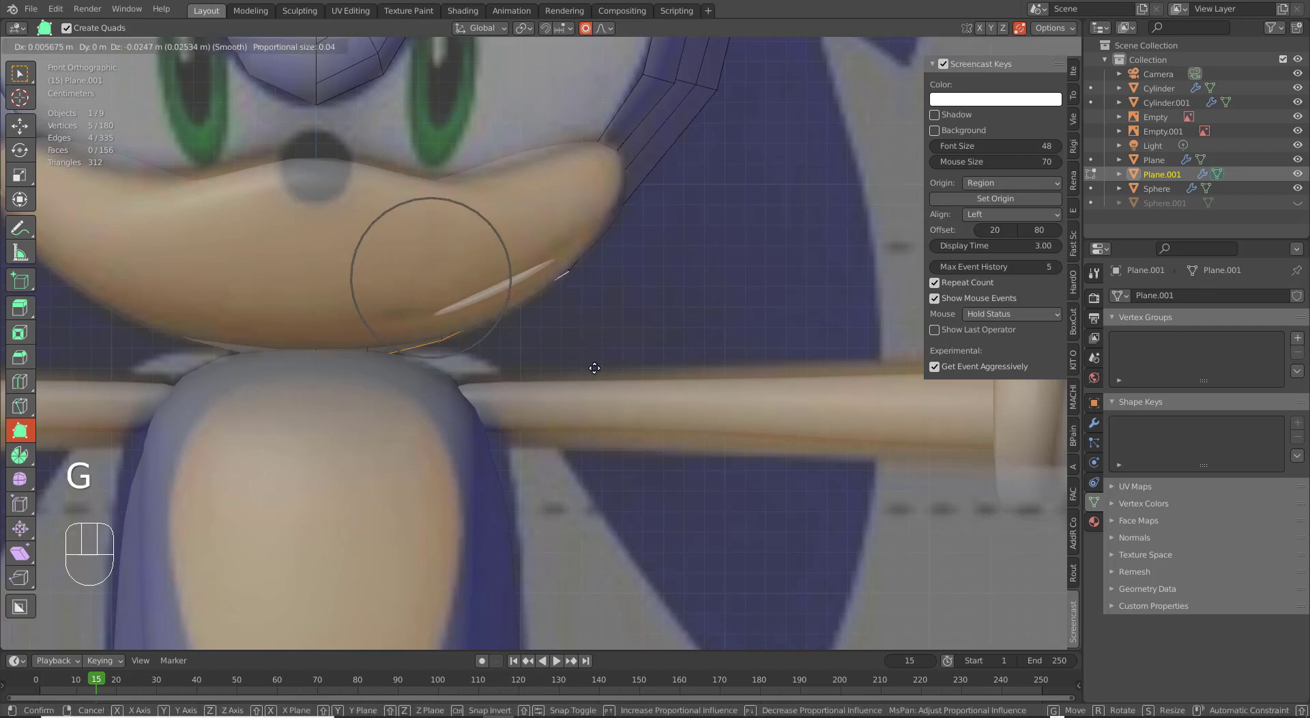
{"action": "left_click", "coordinate": [596, 362]}
Raise the selected outer edges slightly in the right view with proportional editing.
{"action": "middle_click_drag", "start_coordinate": [596, 359], "coordinate": [422, 332]}
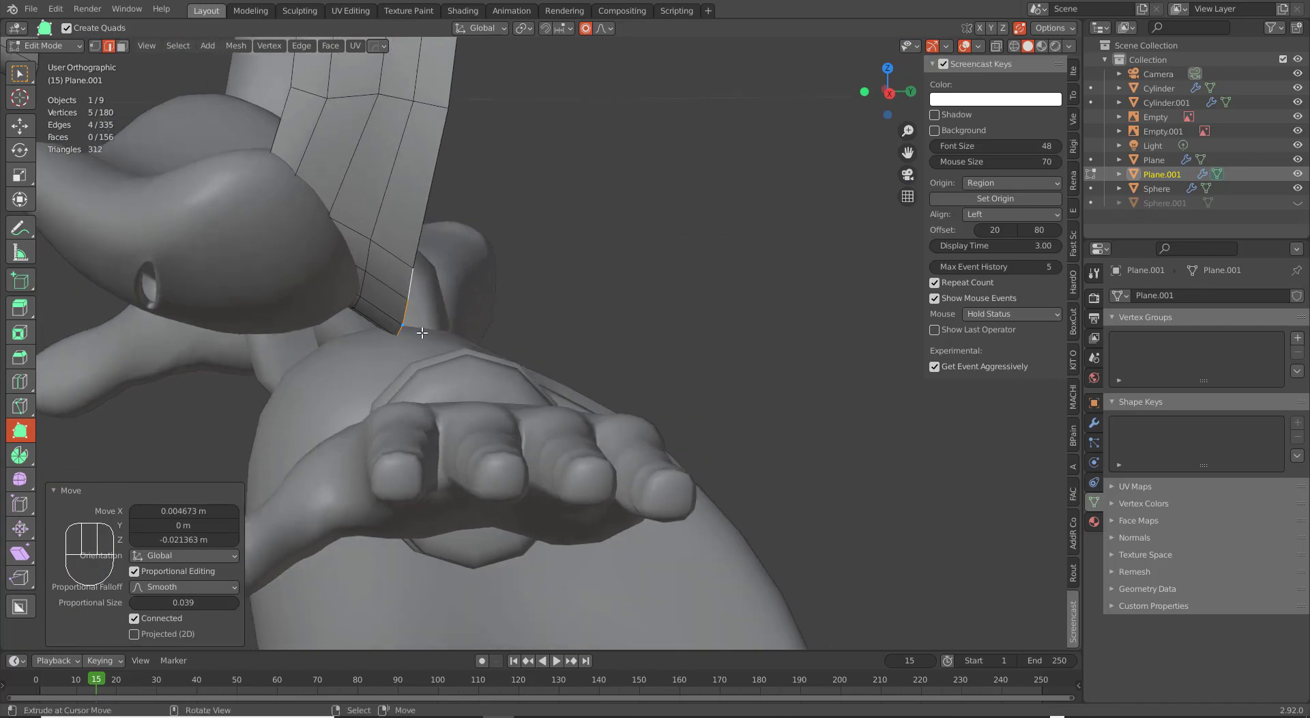
{"action": "key", "text": "KP_3"}
{"action": "key", "text": "g"}
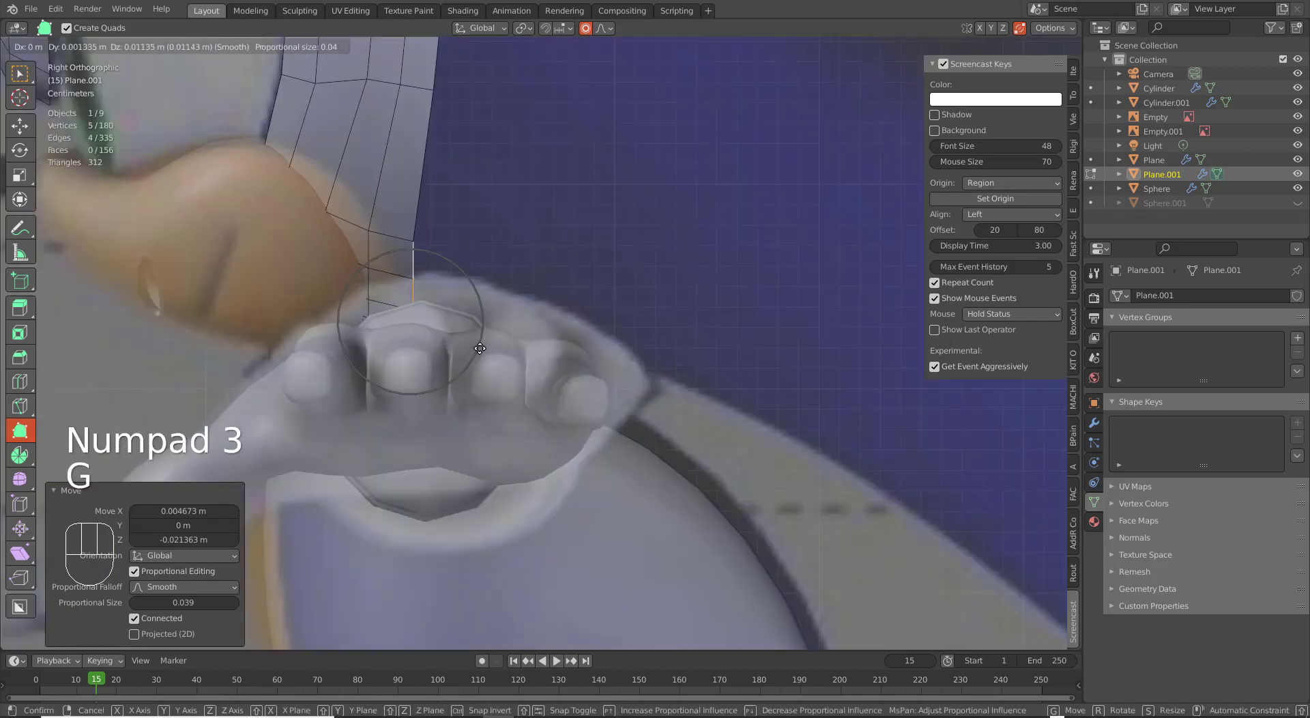
{"action": "left_click", "coordinate": [480, 342]}
Hide the body object with the arms and hands, resume editing the head mesh, and dismiss the desktop notification.
{"action": "key", "text": "Tab"}
{"action": "left_click", "coordinate": [507, 360]}
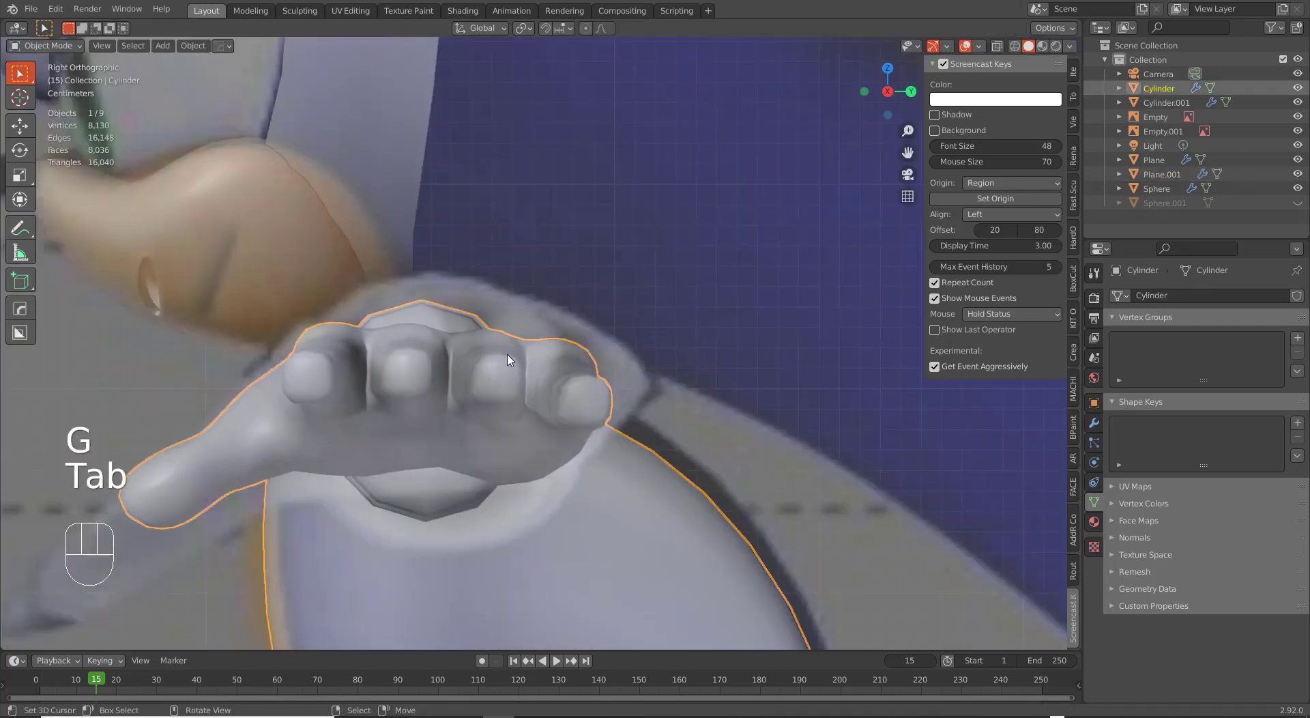
{"action": "key", "text": "h"}
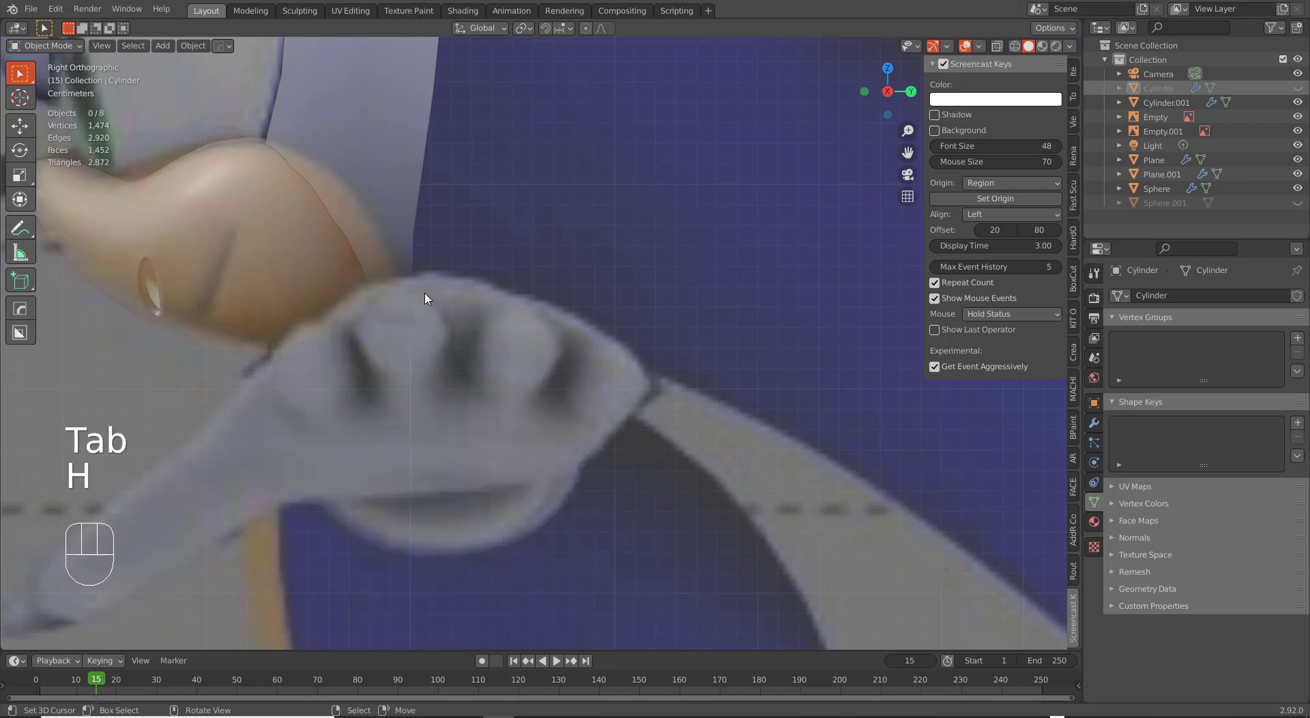
{"action": "left_click", "coordinate": [412, 239]}
{"action": "key", "text": "Tab"}
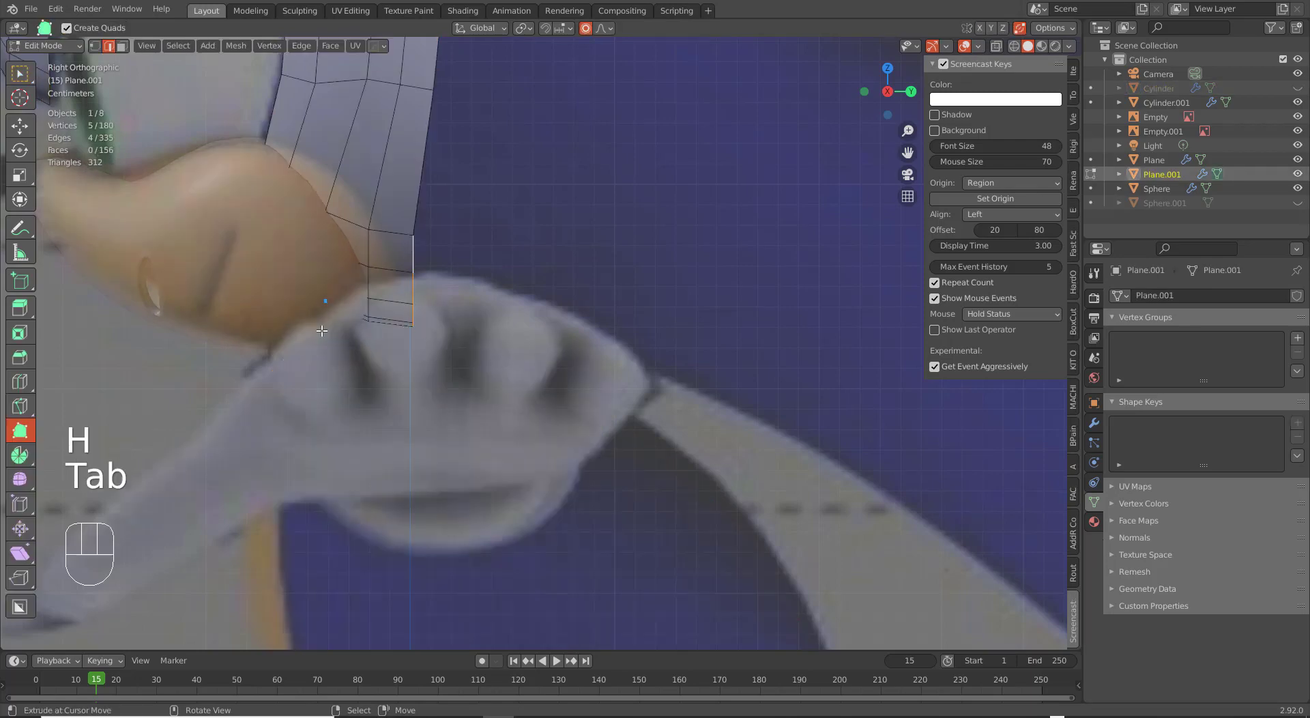
{"action": "middle_click_drag", "start_coordinate": [322, 331], "coordinate": [371, 325]}
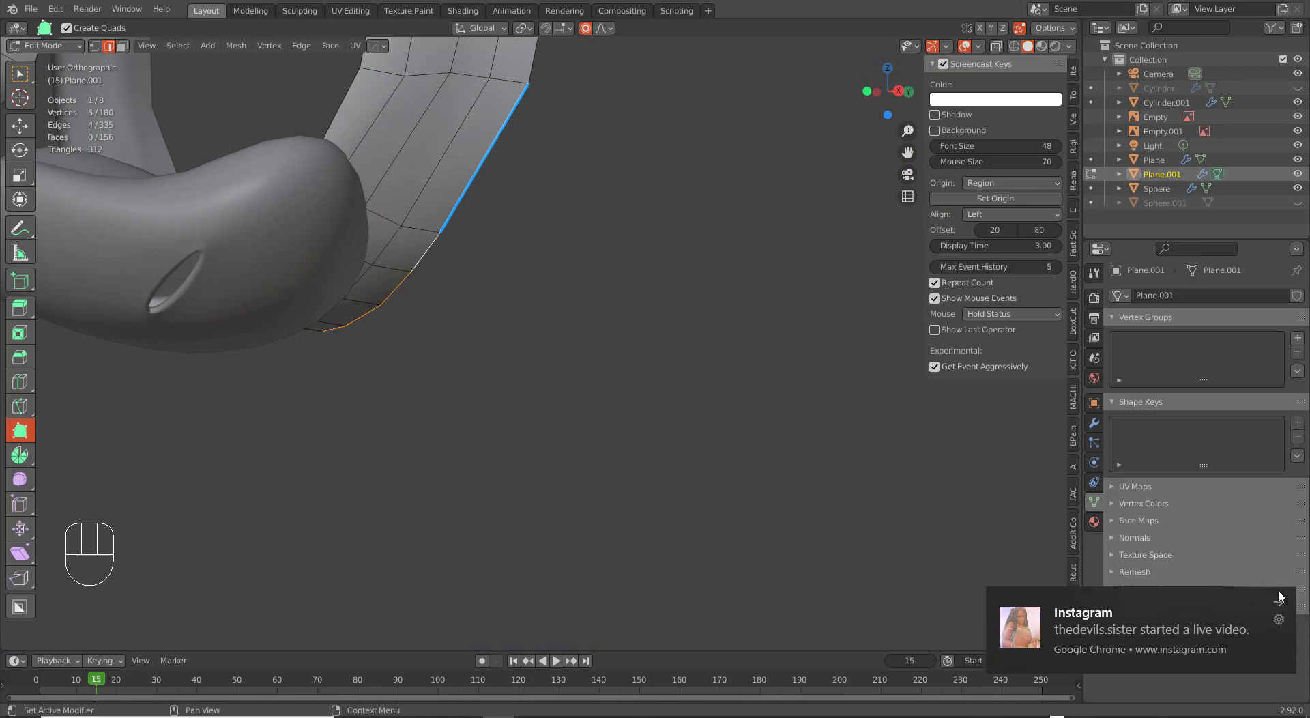
{"action": "left_click", "coordinate": [1280, 605]}
{"action": "middle_click_drag", "start_coordinate": [273, 348], "coordinate": [339, 310]}
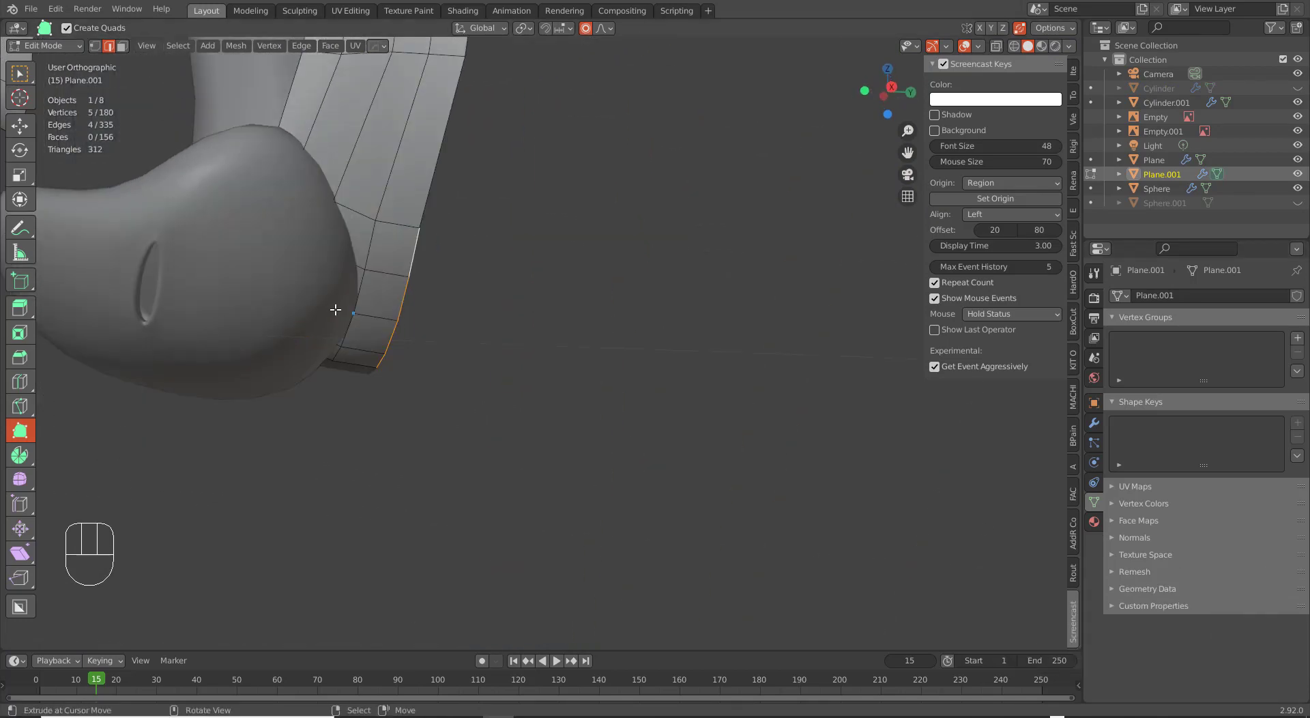
Build four quads with Poly Build down the rear edge of the head's side strip, following the side reference.
{"action": "key", "text": "KP_3"}
{"action": "scroll", "coordinate": [344, 307], "scroll_direction": "down", "scroll_amount": 5}
{"action": "middle_click_drag", "start_coordinate": [447, 267], "coordinate": [453, 362], "text": "shift"}
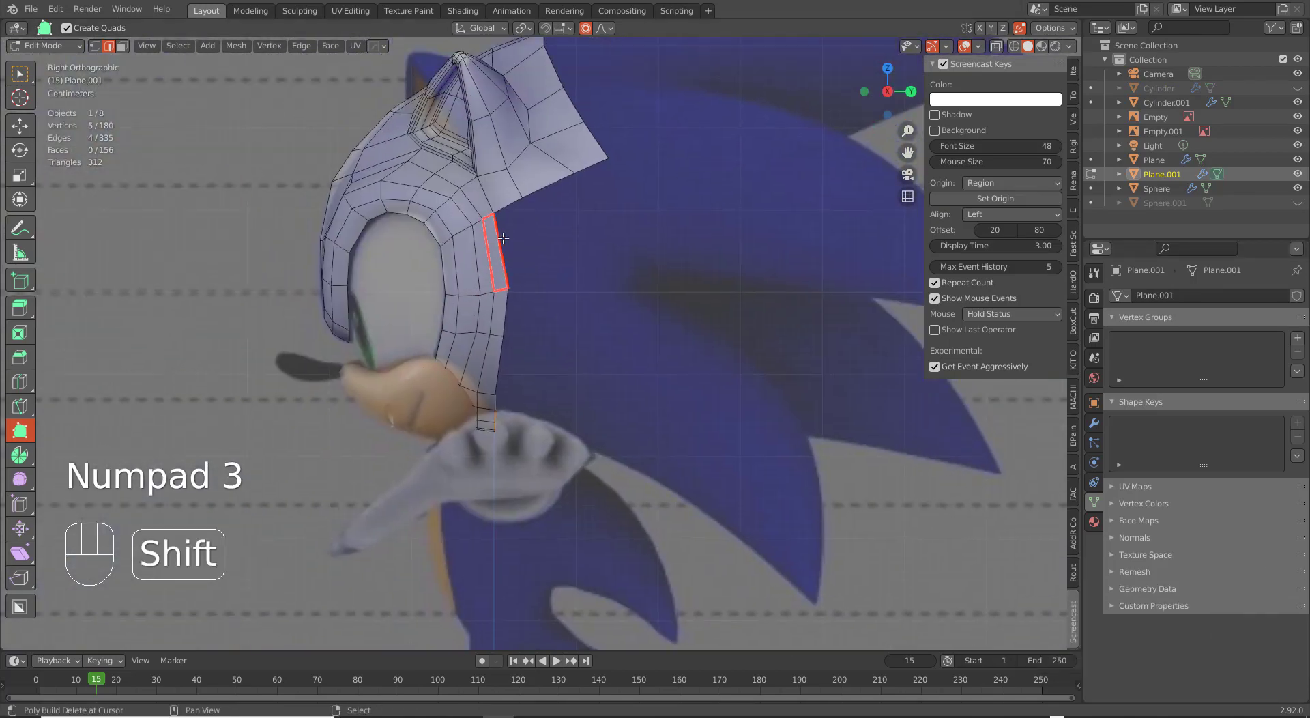
{"action": "scroll", "coordinate": [498, 229], "scroll_direction": "up", "scroll_amount": 2}
{"action": "left_click_drag", "start_coordinate": [483, 171], "coordinate": [538, 332], "text": "ctrl"}
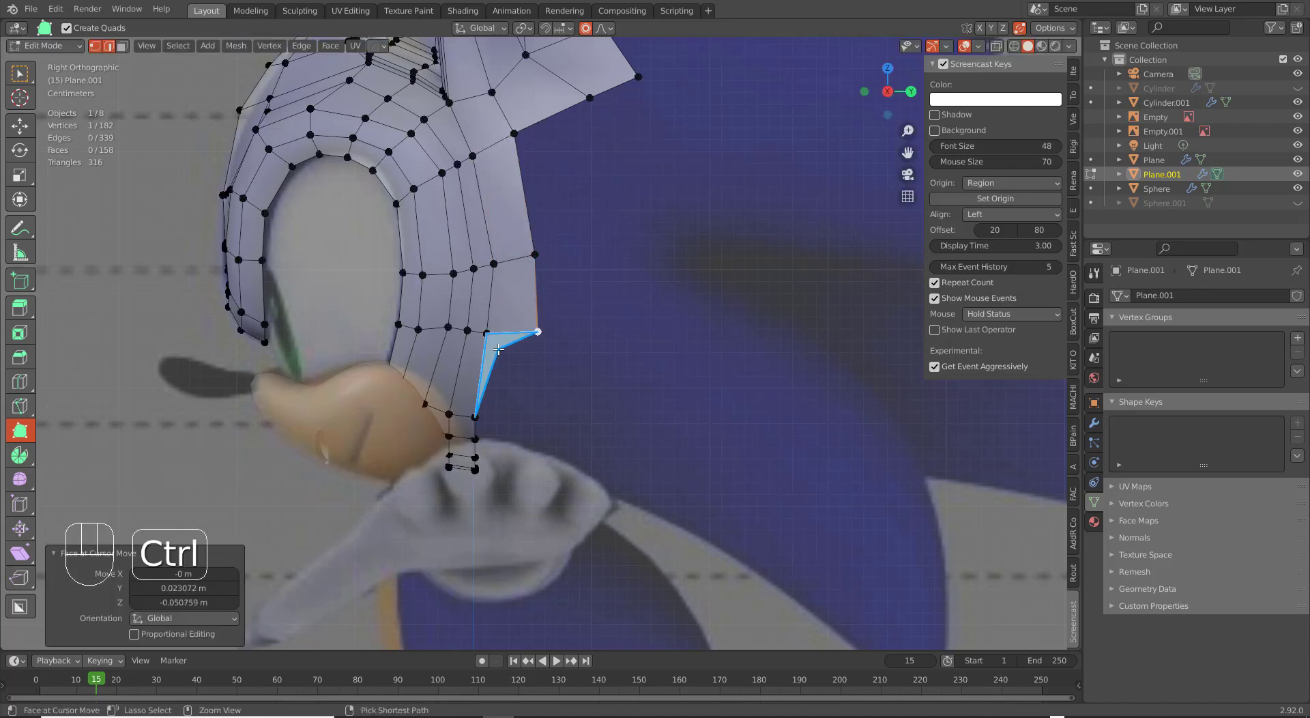
{"action": "left_click", "coordinate": [497, 423], "text": "ctrl"}
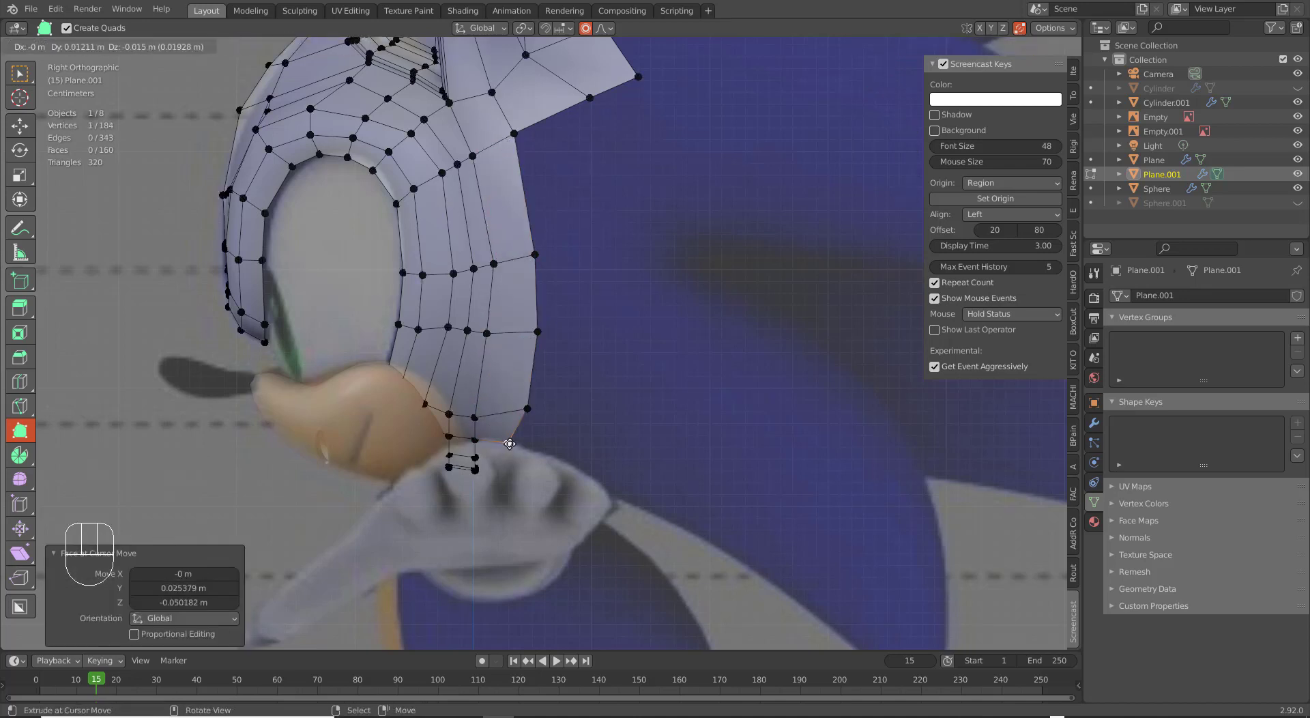
Adjust the rear corner vertex and continue the row with three more quads under the muzzle to the centre line.
{"action": "middle_click_drag", "start_coordinate": [505, 443], "coordinate": [658, 389]}
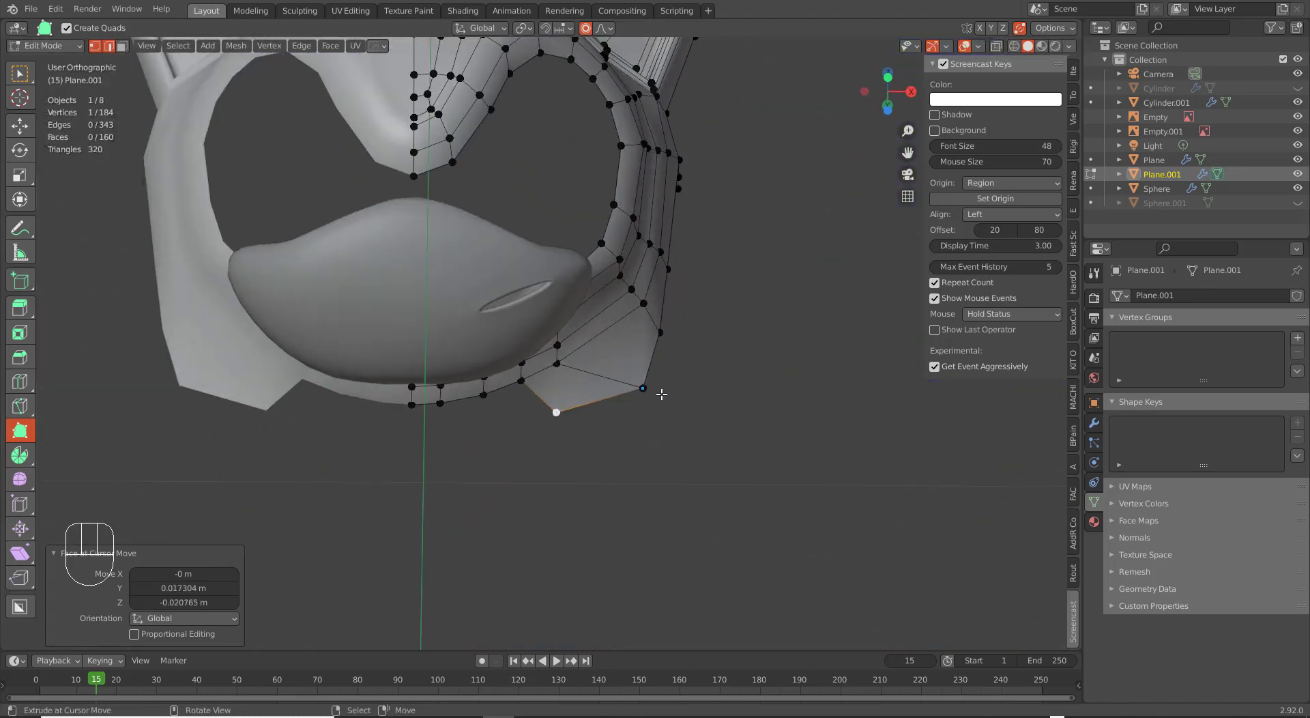
{"action": "middle_click_drag", "start_coordinate": [579, 416], "coordinate": [654, 348]}
{"action": "left_click_drag", "start_coordinate": [658, 334], "coordinate": [652, 337]}
{"action": "middle_click_drag", "start_coordinate": [594, 416], "coordinate": [589, 386]}
{"action": "left_click_drag", "start_coordinate": [520, 368], "coordinate": [391, 386], "text": "ctrl"}
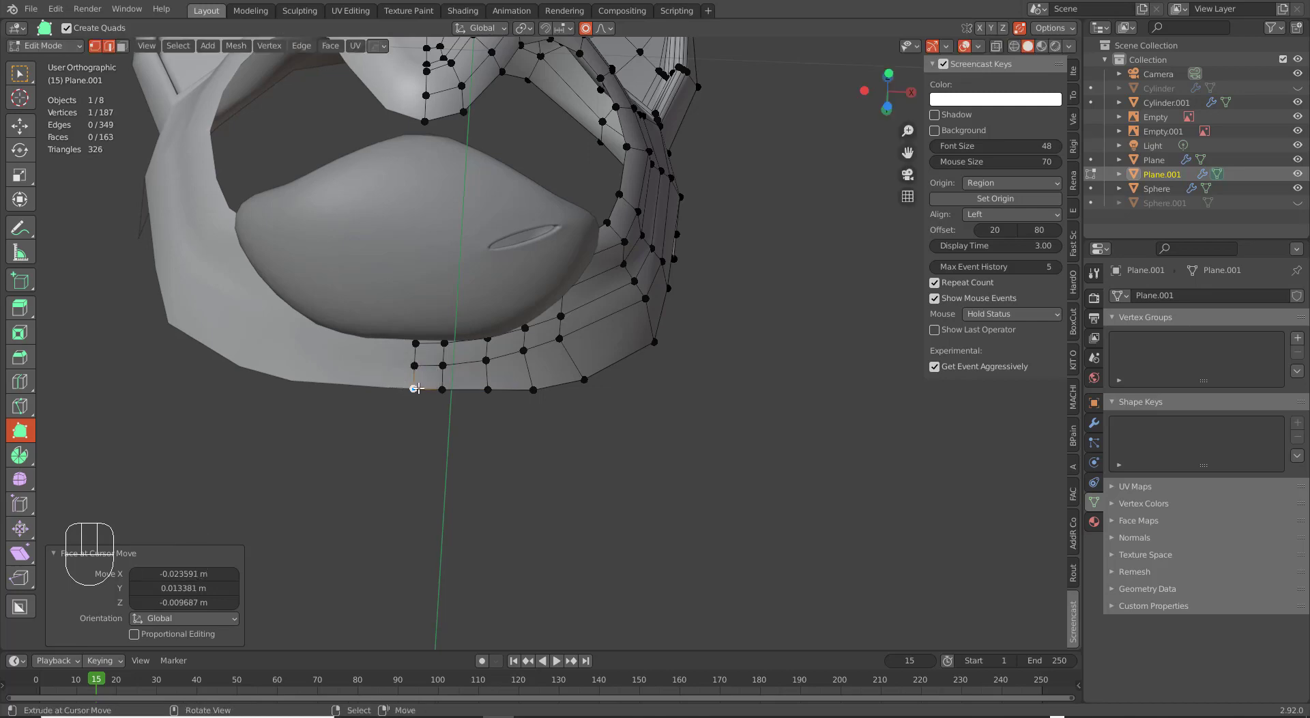
Move the rear vertices of the strip under the muzzle slightly backward to smooth its outer edge.
{"action": "middle_click_drag", "start_coordinate": [390, 386], "coordinate": [531, 509]}
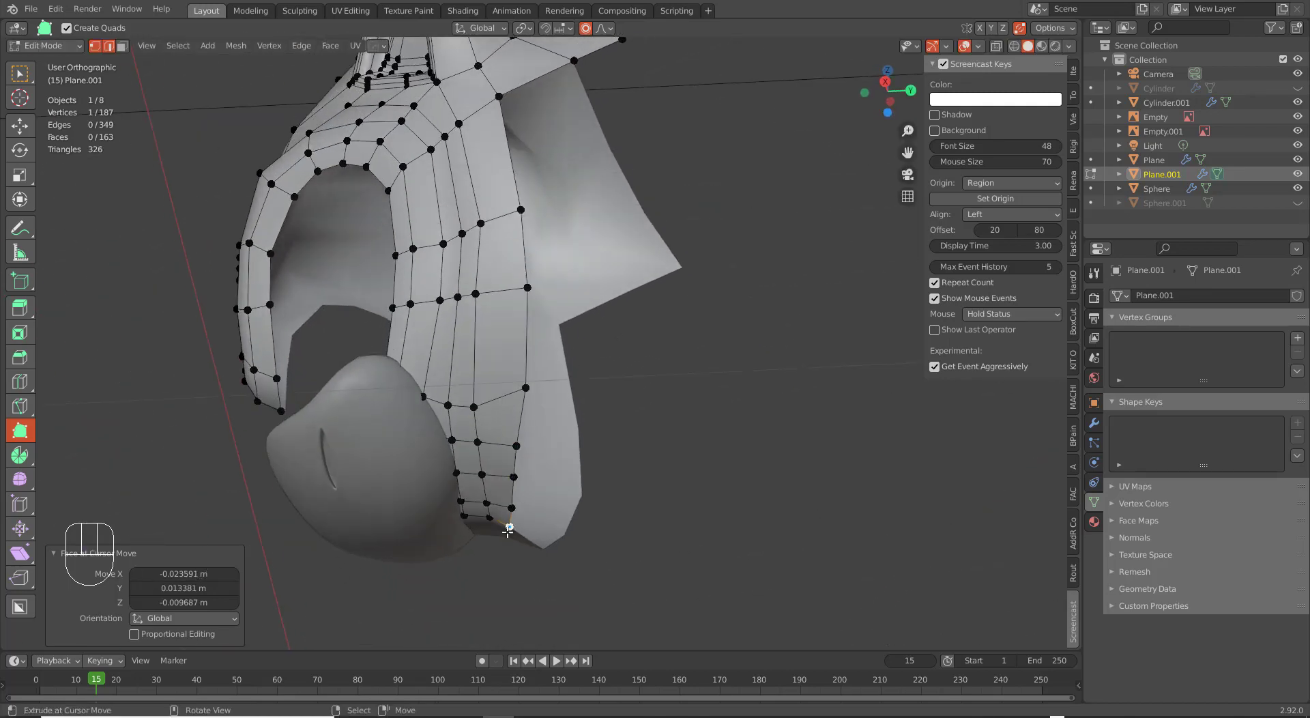
{"action": "mouse_move", "coordinate": [508, 531]}
{"action": "left_mouse_down"}
{"action": "mouse_move", "coordinate": [515, 508]}
{"action": "mouse_move", "coordinate": [516, 520]}
{"action": "left_mouse_up"}
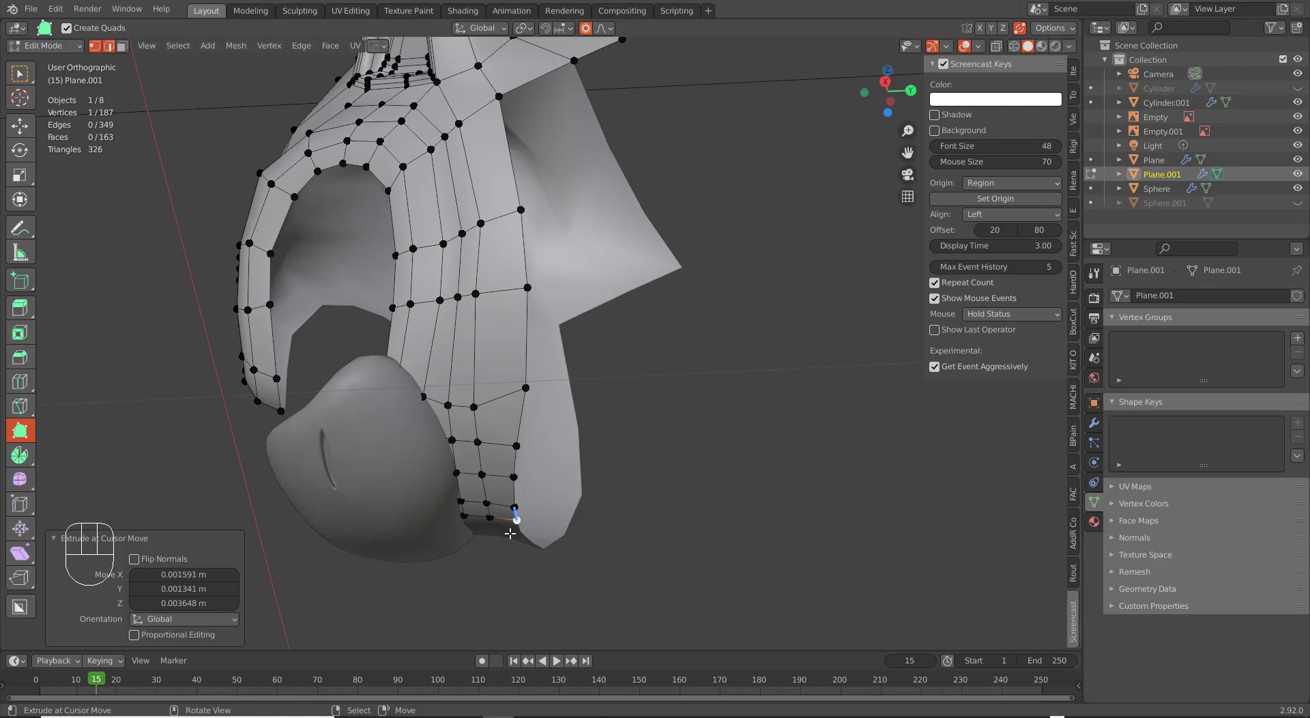
{"action": "middle_click_drag", "start_coordinate": [531, 439], "coordinate": [549, 452]}
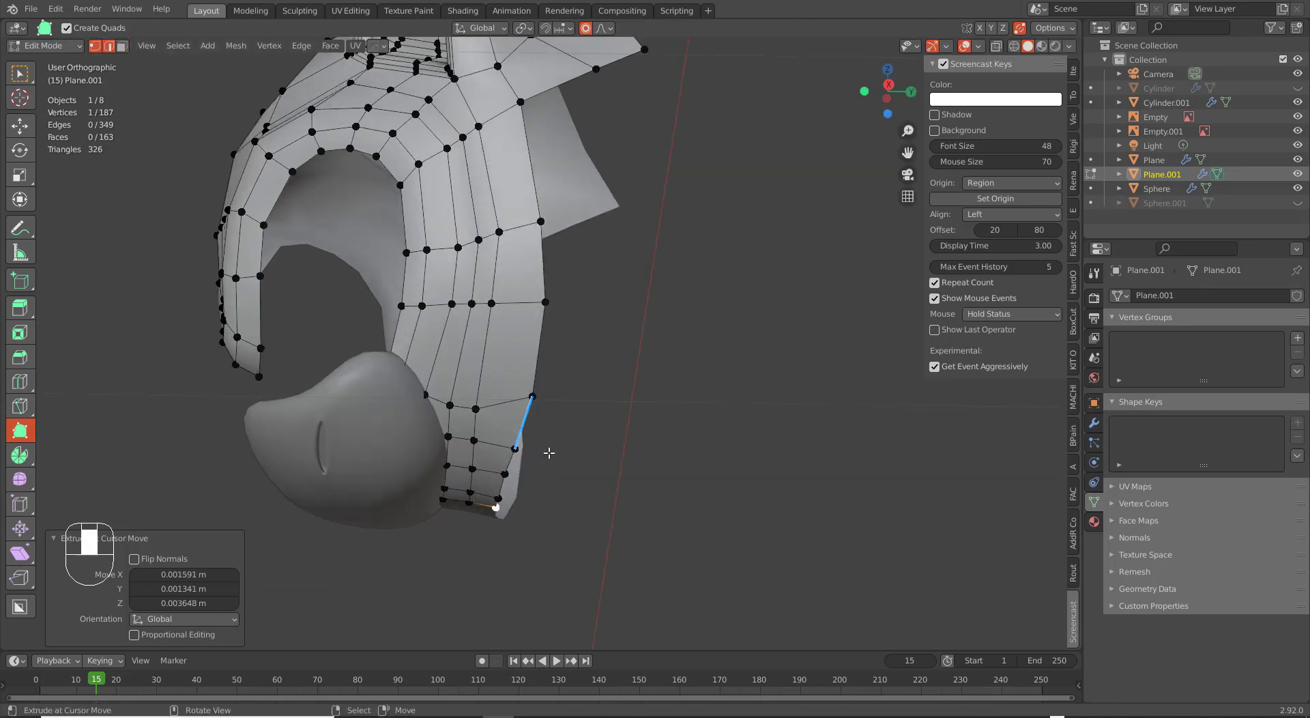
{"action": "left_click", "coordinate": [504, 499], "text": "shift"}
{"action": "key", "text": "g"}
{"action": "left_click", "coordinate": [512, 499]}
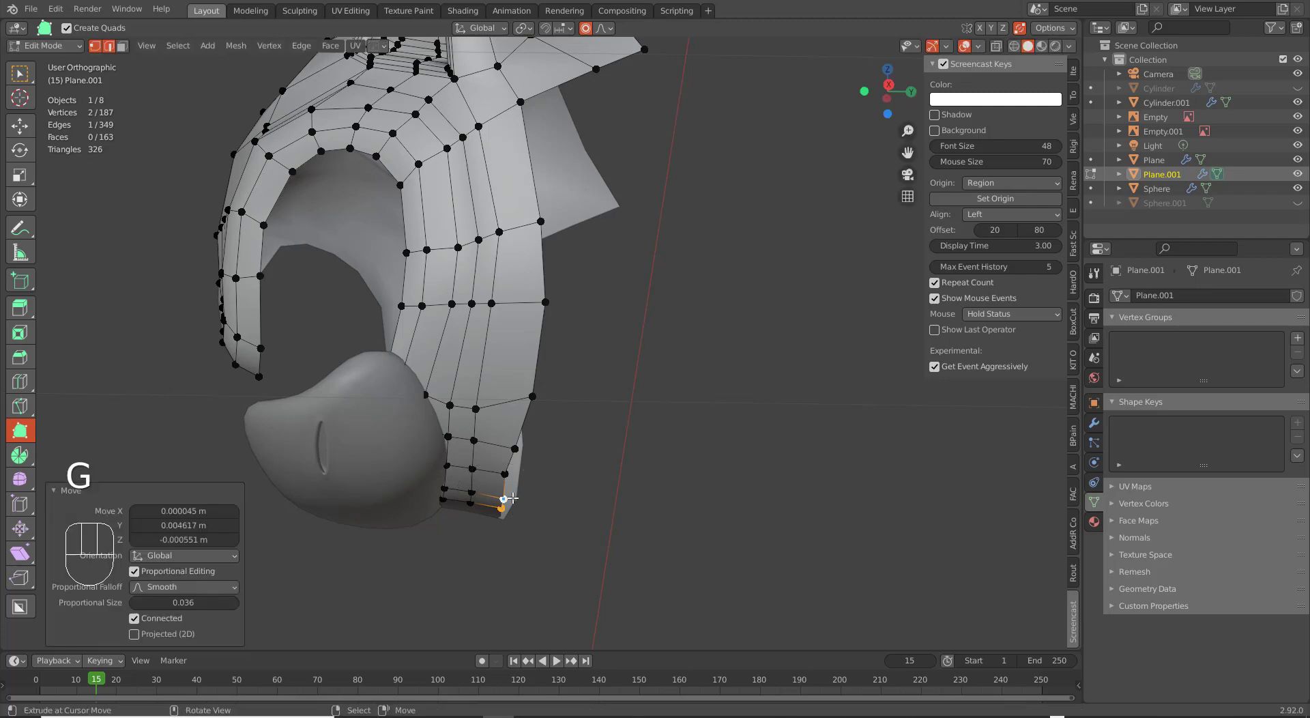
{"action": "right_click", "coordinate": [510, 479]}
{"action": "key", "text": "g"}
{"action": "left_click", "coordinate": [516, 479]}
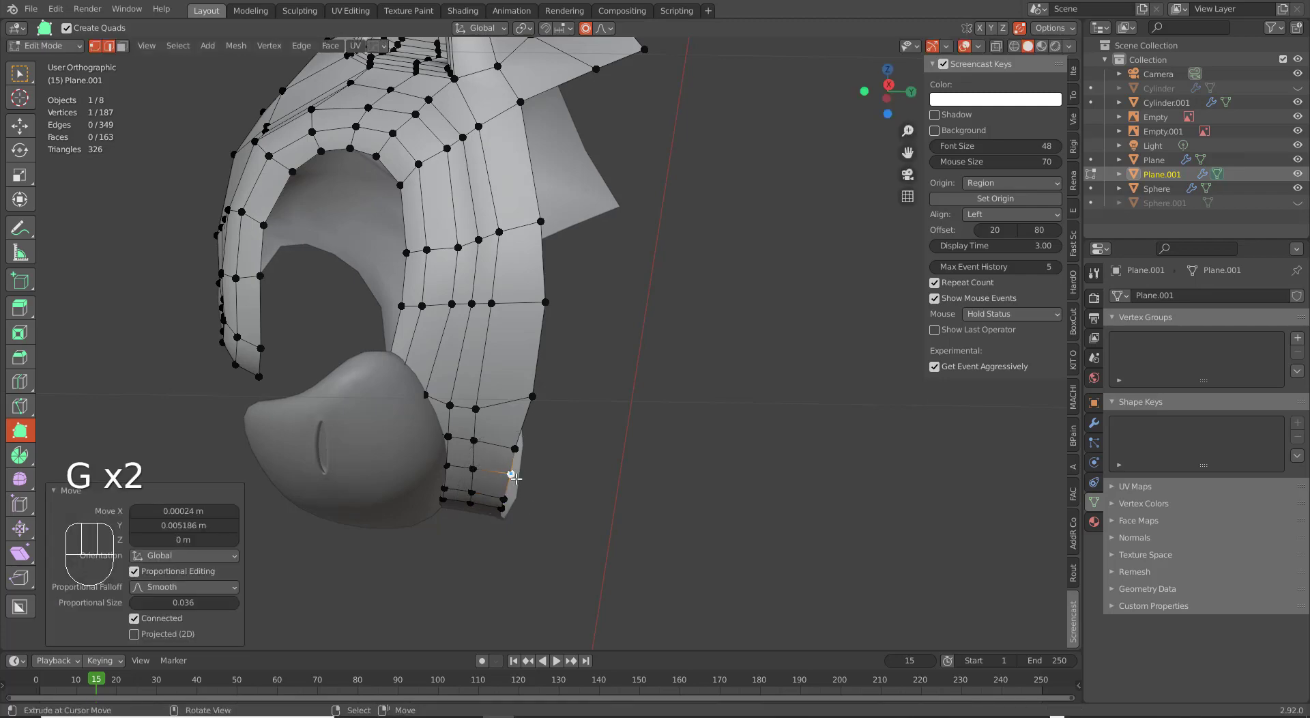
Edge-slide the three vertices of the side strip's inner rear loop toward the outer edge by a factor of about 0.293.
{"action": "right_click", "coordinate": [493, 302]}
{"action": "right_click", "coordinate": [501, 233], "text": "shift"}
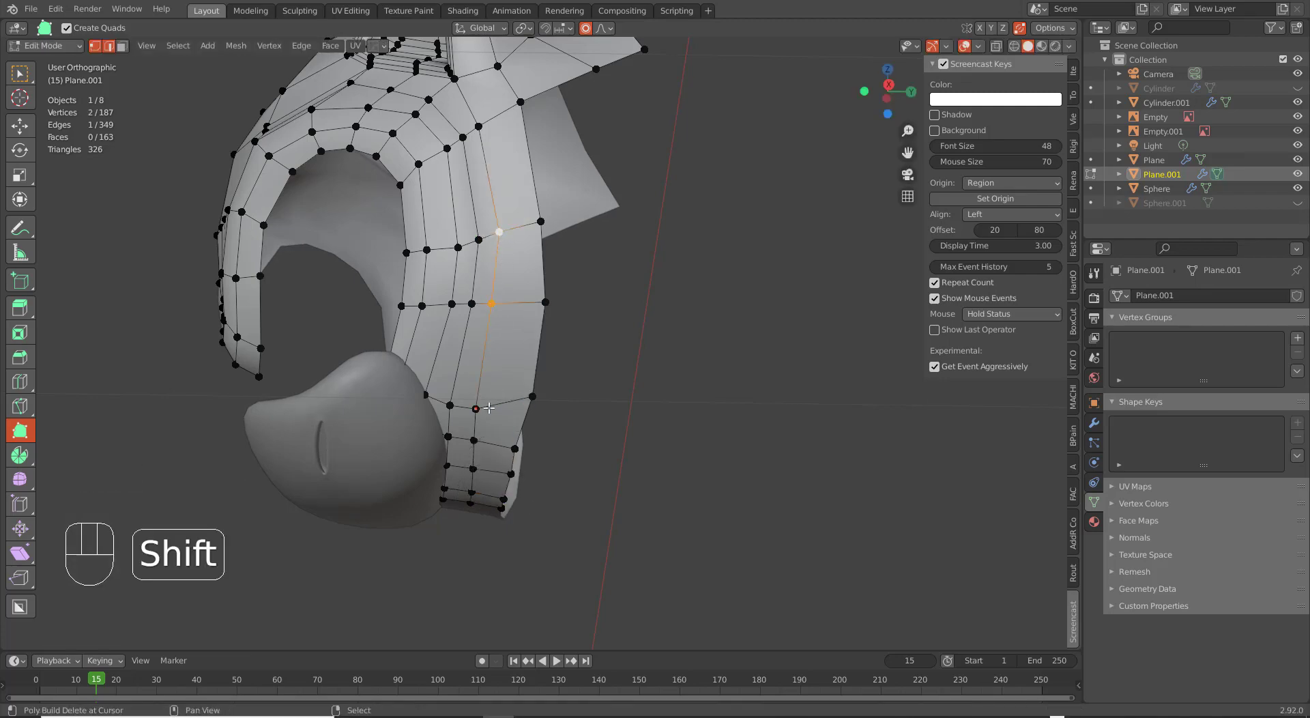
{"action": "right_click", "coordinate": [484, 412], "text": "shift"}
{"action": "key", "text": "g"}
{"action": "key", "text": "g"}
{"action": "left_click", "coordinate": [490, 402]}
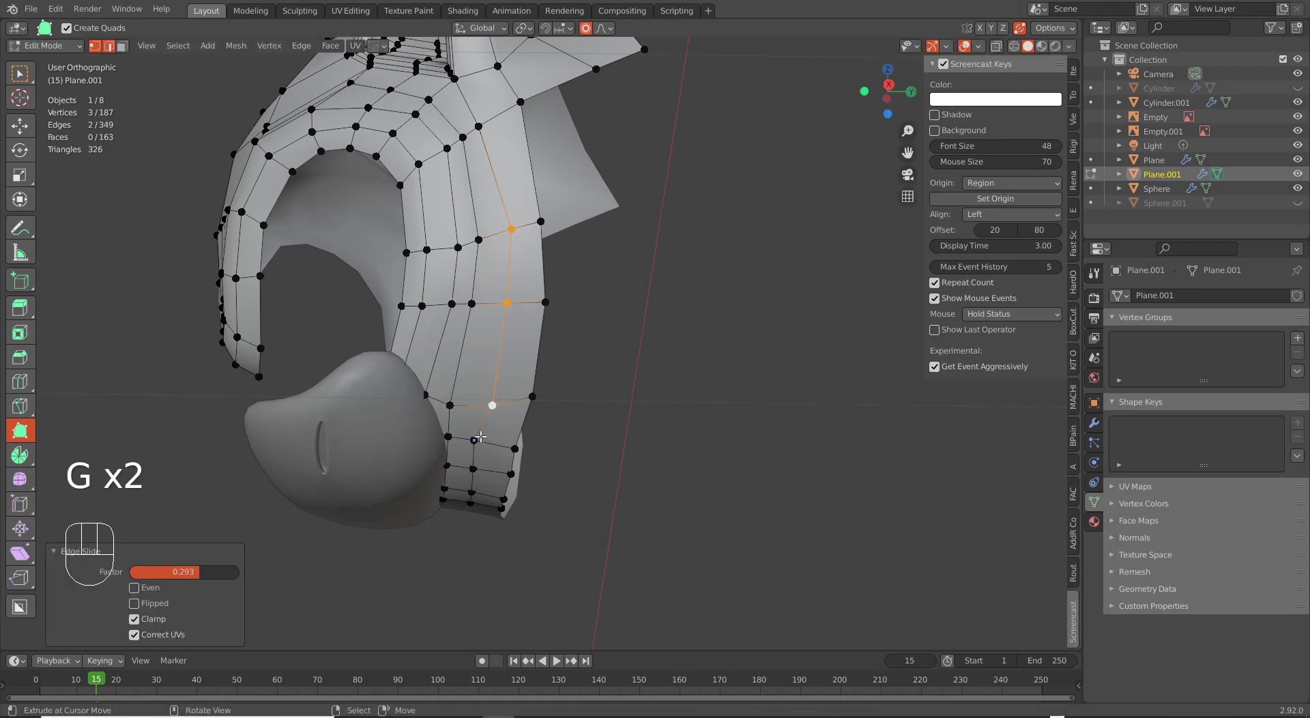
Edge-slide the remaining lower vertices of the strip's inner rear loop toward the outer edge, the last pair by a factor of about 0.103.
{"action": "right_click", "coordinate": [475, 440]}
{"action": "key", "text": "g"}
{"action": "key", "text": "g"}
{"action": "left_click", "coordinate": [489, 440]}
{"action": "right_click", "coordinate": [481, 479]}
{"action": "key", "text": "g"}
{"action": "key", "text": "g"}
{"action": "left_click", "coordinate": [485, 479]}
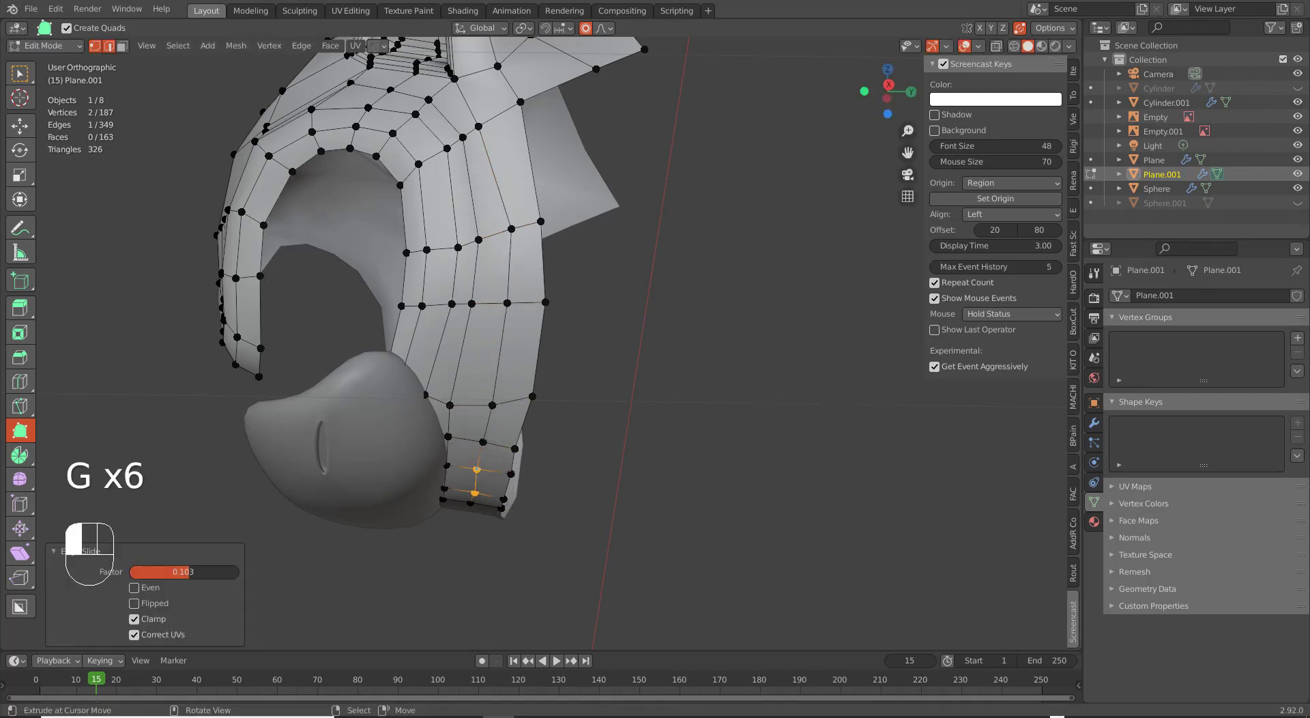
Build two quads in the notch behind the head's side strip, move their shared edge forward, and undo the stray face below.
{"action": "middle_click_drag", "start_coordinate": [507, 411], "coordinate": [508, 174]}
{"action": "key", "text": "KP_3"}
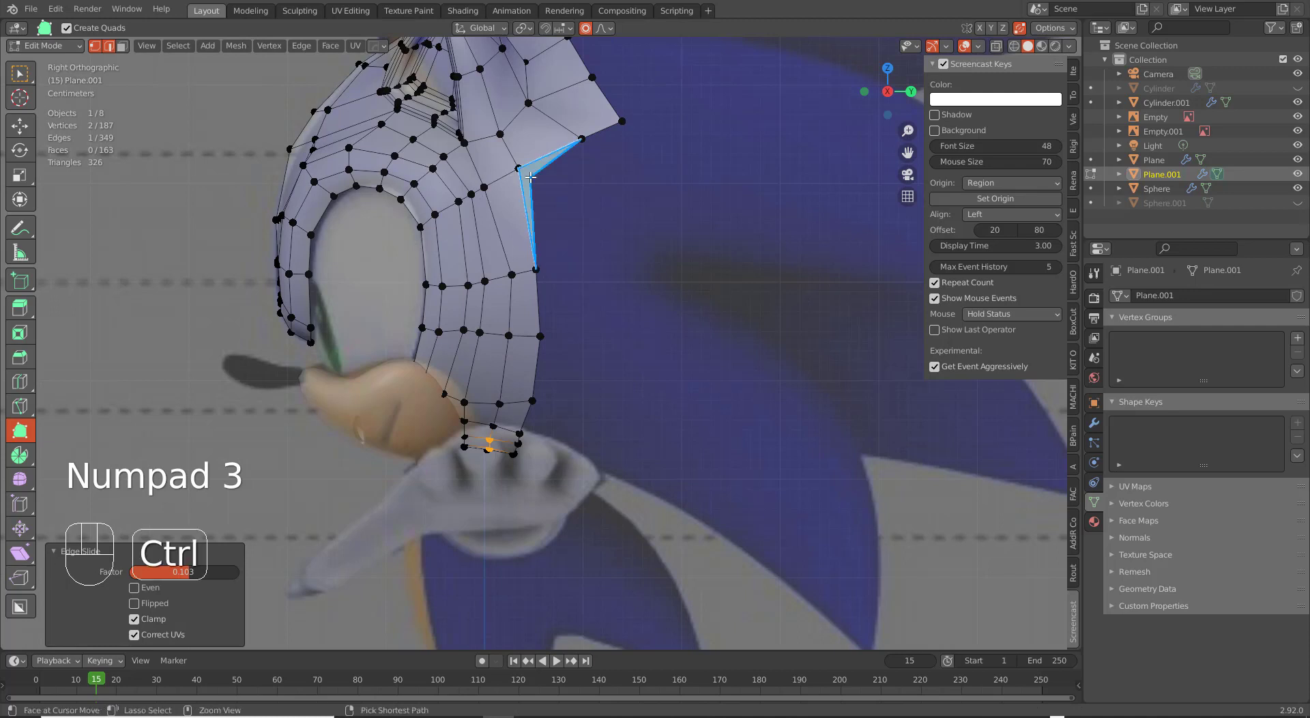
{"action": "left_click_drag", "start_coordinate": [535, 179], "coordinate": [589, 258], "text": "ctrl"}
{"action": "key", "text": "ctrl+z"}
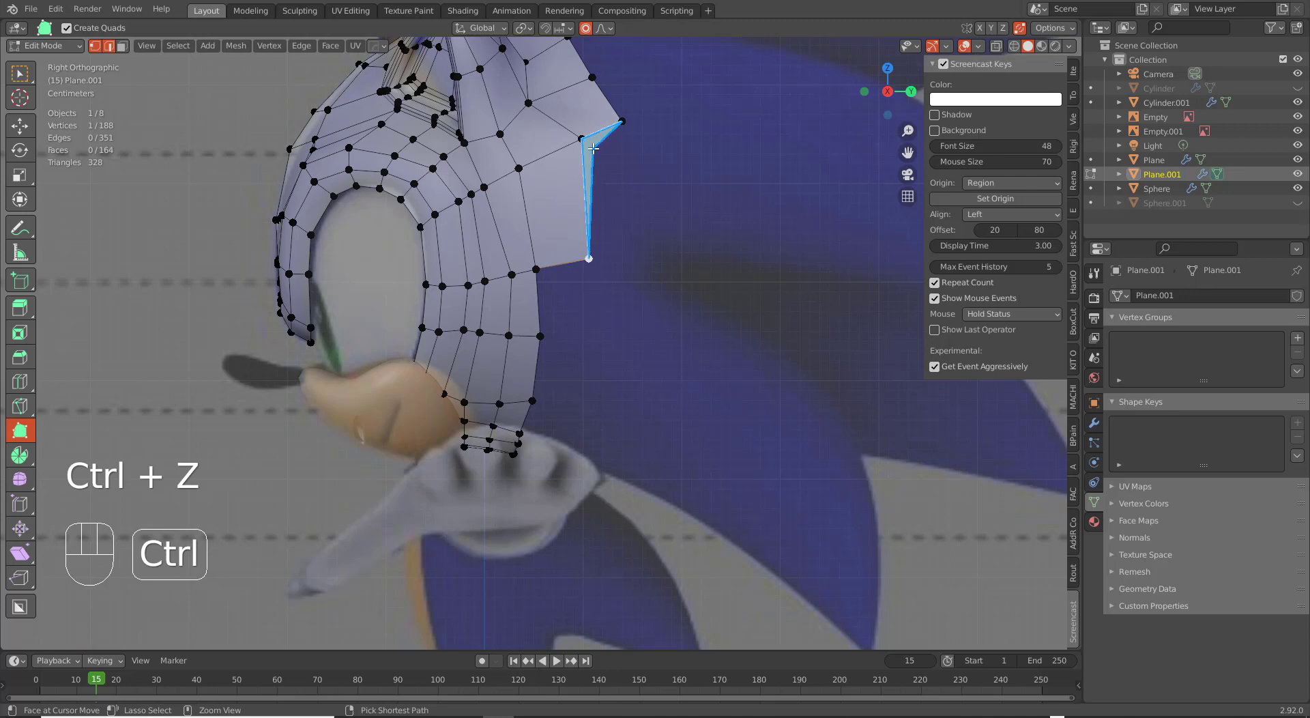
{"action": "mouse_move", "coordinate": [593, 149]}
{"action": "left_mouse_down", "text": "ctrl"}
{"action": "mouse_move", "coordinate": [661, 224]}
{"action": "mouse_move", "coordinate": [631, 253]}
{"action": "mouse_move", "coordinate": [578, 260]}
{"action": "mouse_move", "coordinate": [569, 143]}
{"action": "left_mouse_up", "text": "ctrl"}
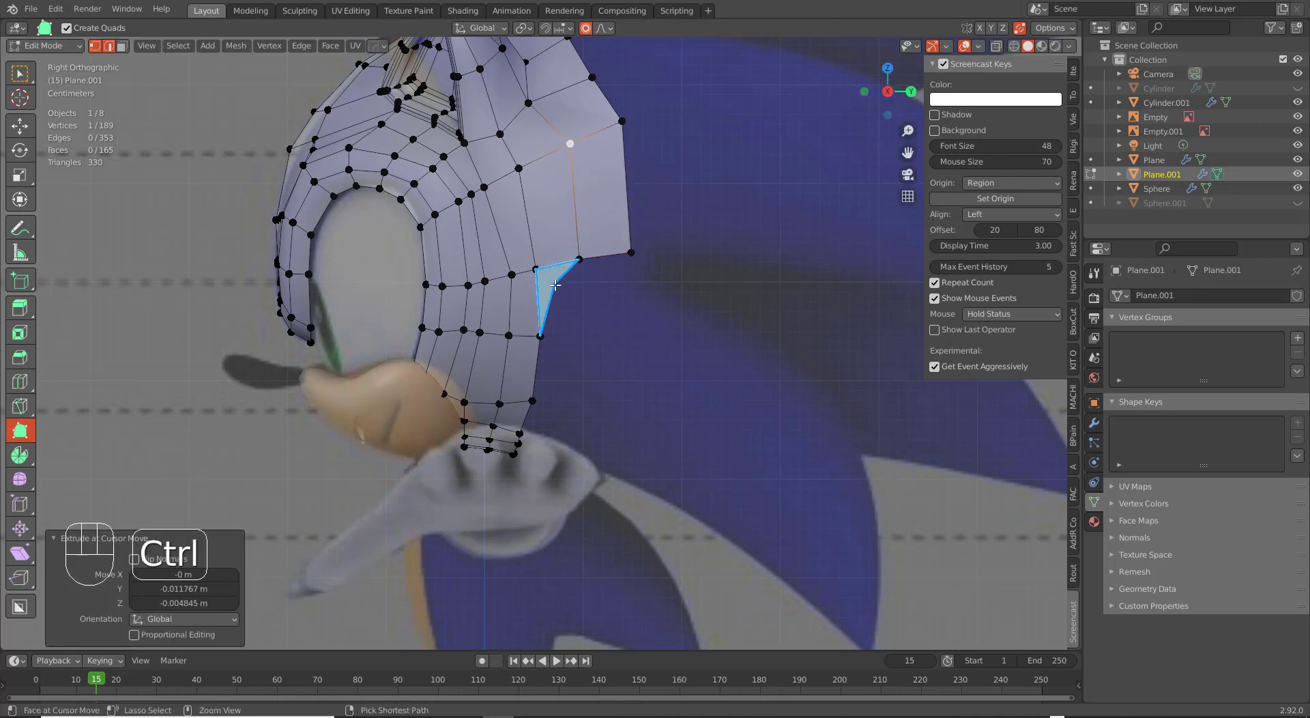
{"action": "key", "text": "ctrl+z"}
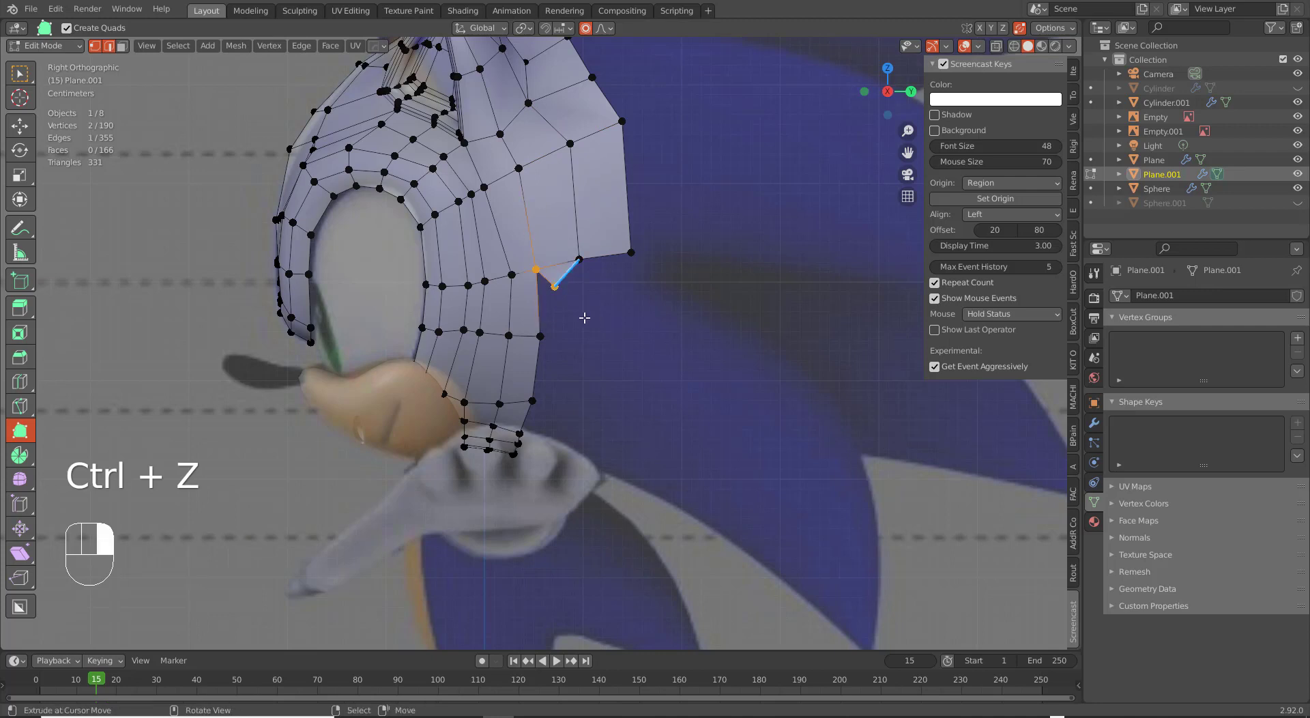
{"action": "key", "text": "ctrl+z"}
{"action": "key", "text": "ctrl+z"}
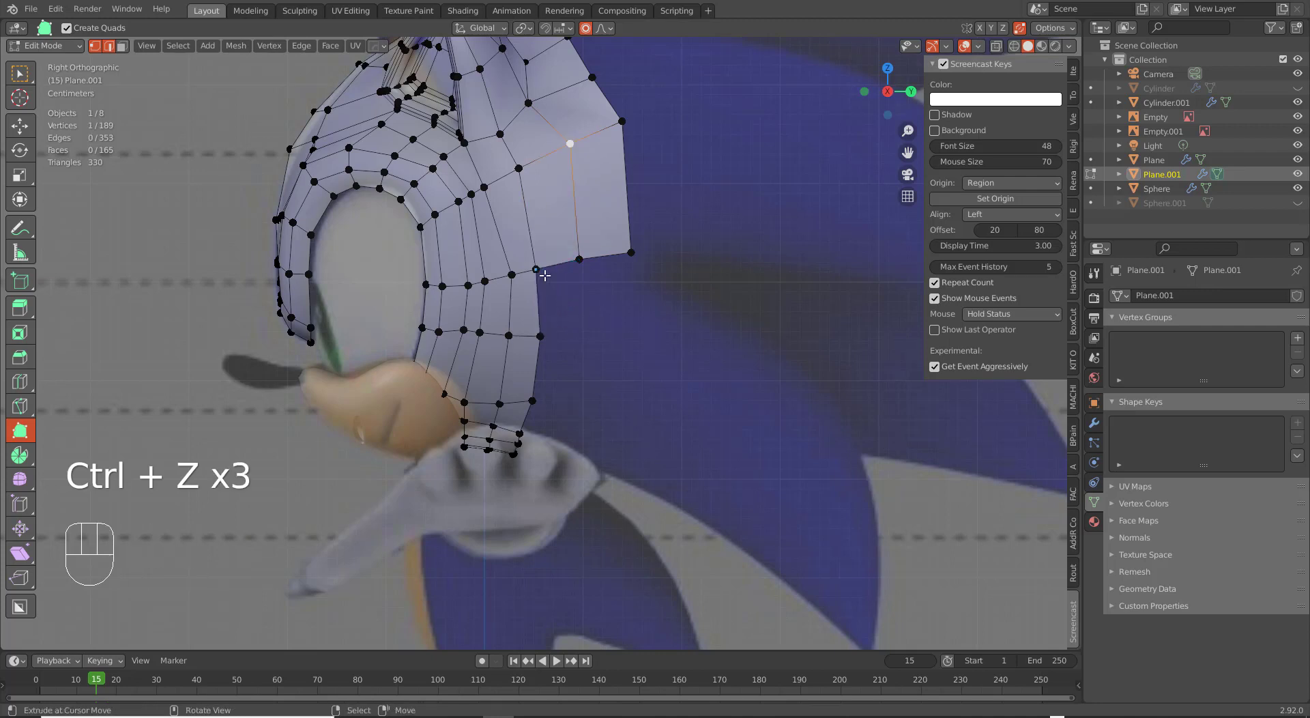
Continue the rear extension downward with five quads, in rows of two and a single quad at the bottom, following the side reference.
{"action": "left_click", "coordinate": [574, 326], "text": "ctrl"}
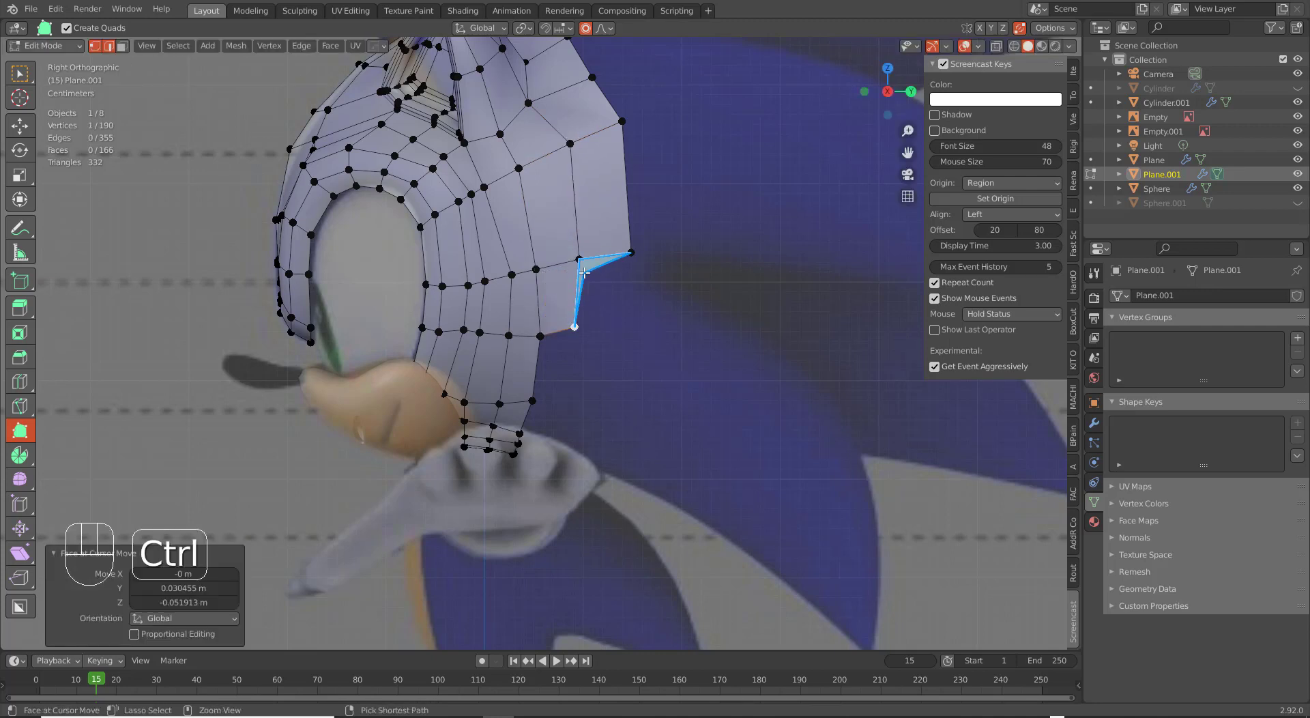
{"action": "left_click", "coordinate": [625, 326], "text": "ctrl"}
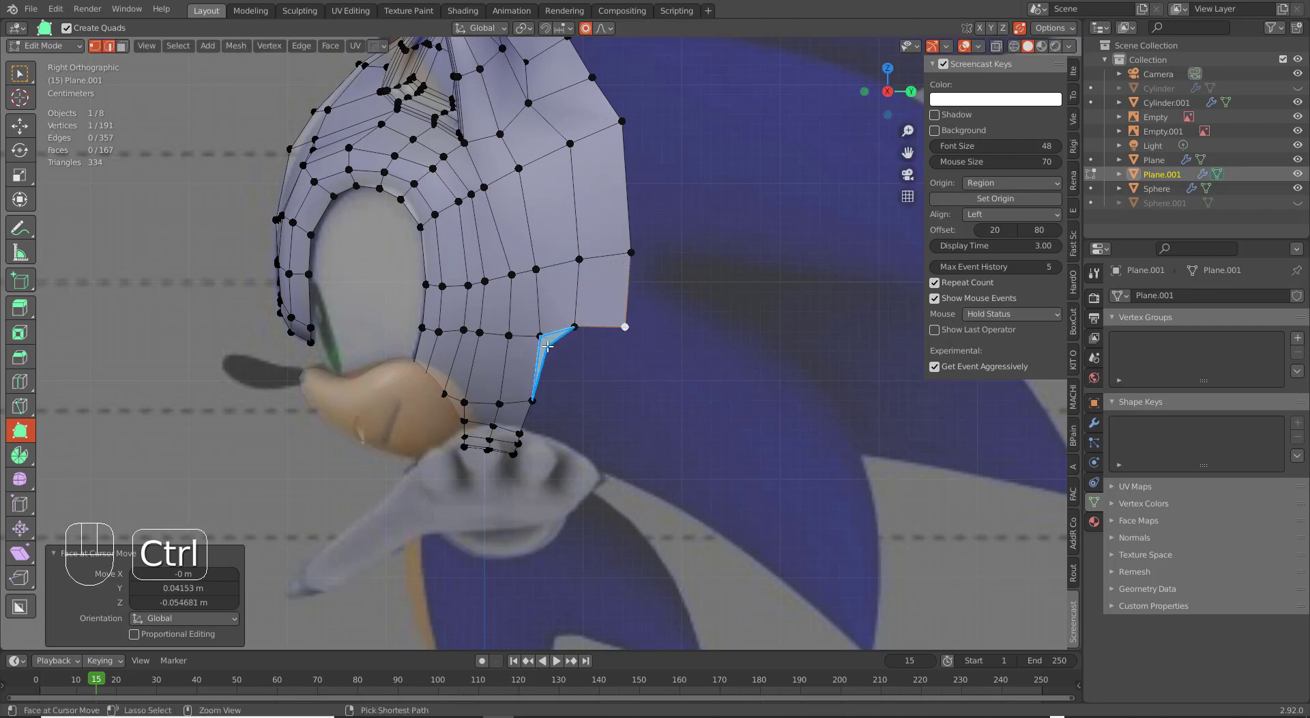
{"action": "left_click_drag", "start_coordinate": [548, 347], "coordinate": [572, 398], "text": "ctrl"}
{"action": "left_click_drag", "start_coordinate": [588, 339], "coordinate": [615, 397], "text": "ctrl"}
{"action": "left_click_drag", "start_coordinate": [543, 439], "coordinate": [544, 440], "text": "ctrl"}
Reposition the lower rear corner vertices and build two further rows of quads under the muzzle to the centre line.
{"action": "middle_click_drag", "start_coordinate": [584, 461], "coordinate": [572, 393]}
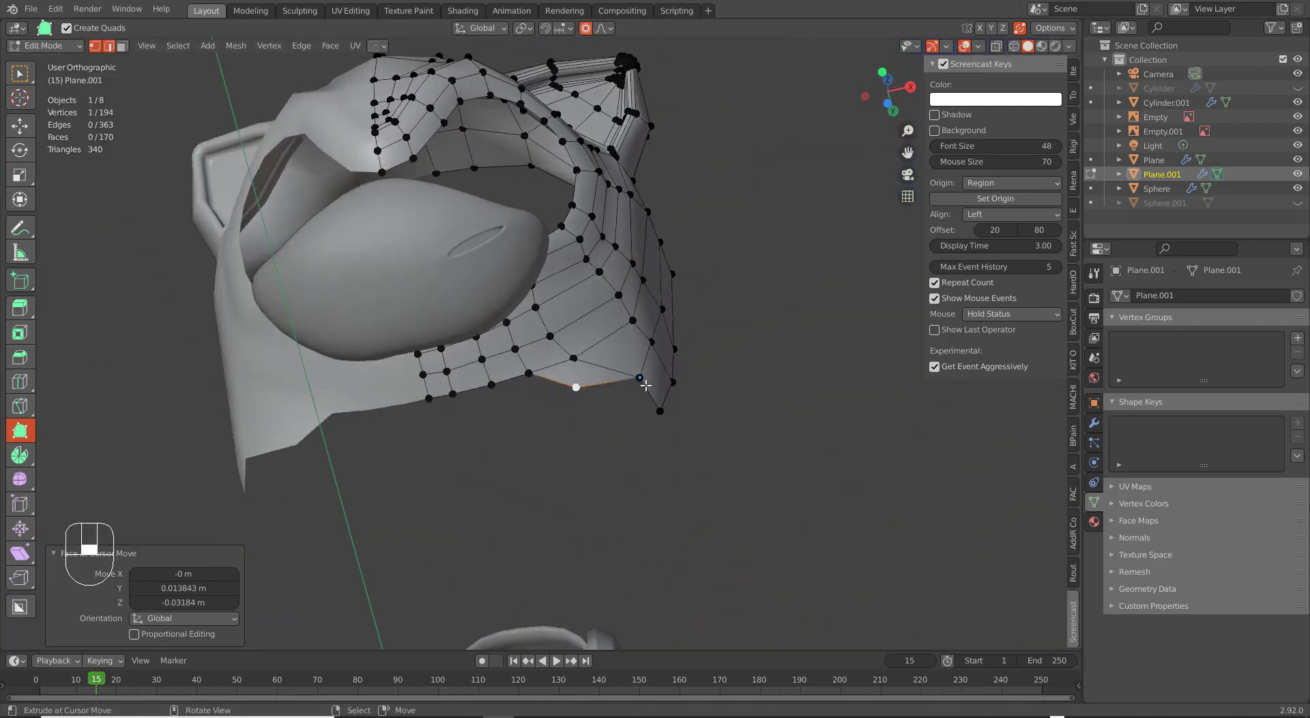
{"action": "mouse_move", "coordinate": [570, 391]}
{"action": "left_mouse_down"}
{"action": "mouse_move", "coordinate": [580, 397]}
{"action": "mouse_move", "coordinate": [565, 410]}
{"action": "left_mouse_up"}
{"action": "middle_click_drag", "start_coordinate": [566, 413], "coordinate": [623, 430]}
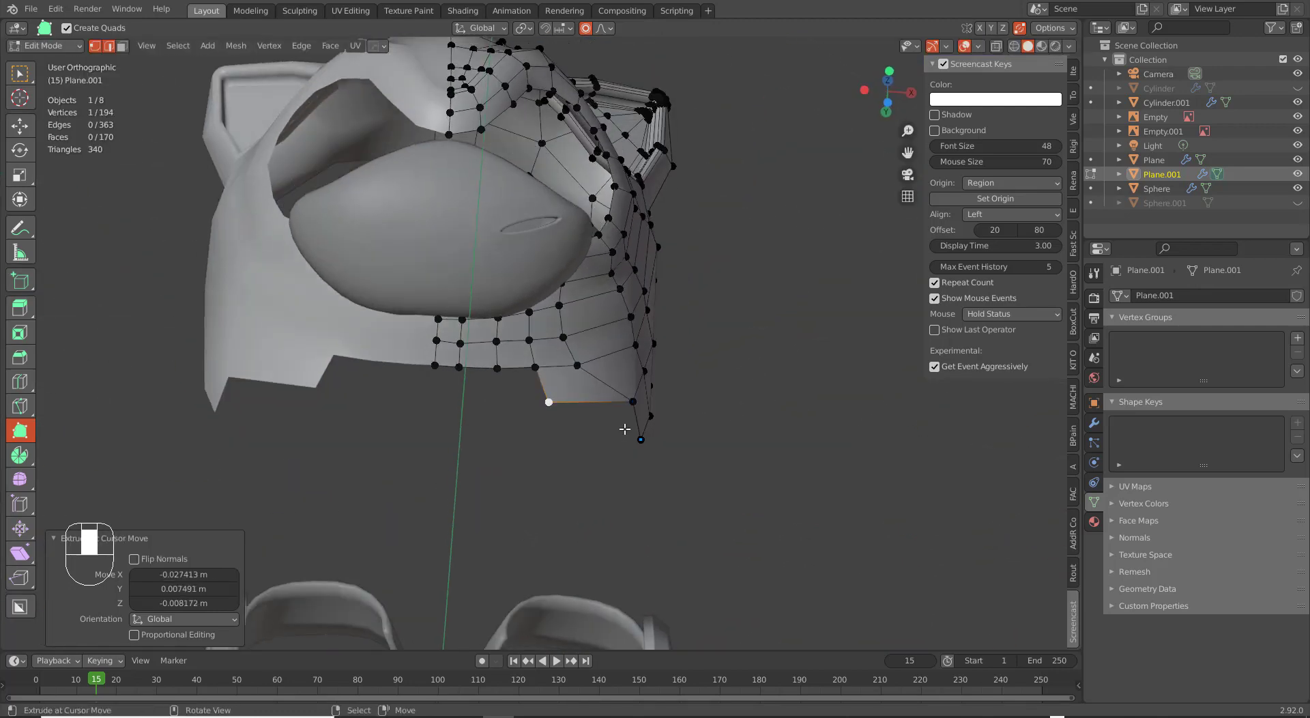
{"action": "left_click_drag", "start_coordinate": [630, 404], "coordinate": [603, 442]}
{"action": "left_click_drag", "start_coordinate": [605, 400], "coordinate": [542, 443]}
{"action": "left_click_drag", "start_coordinate": [533, 387], "coordinate": [433, 399], "text": "ctrl"}
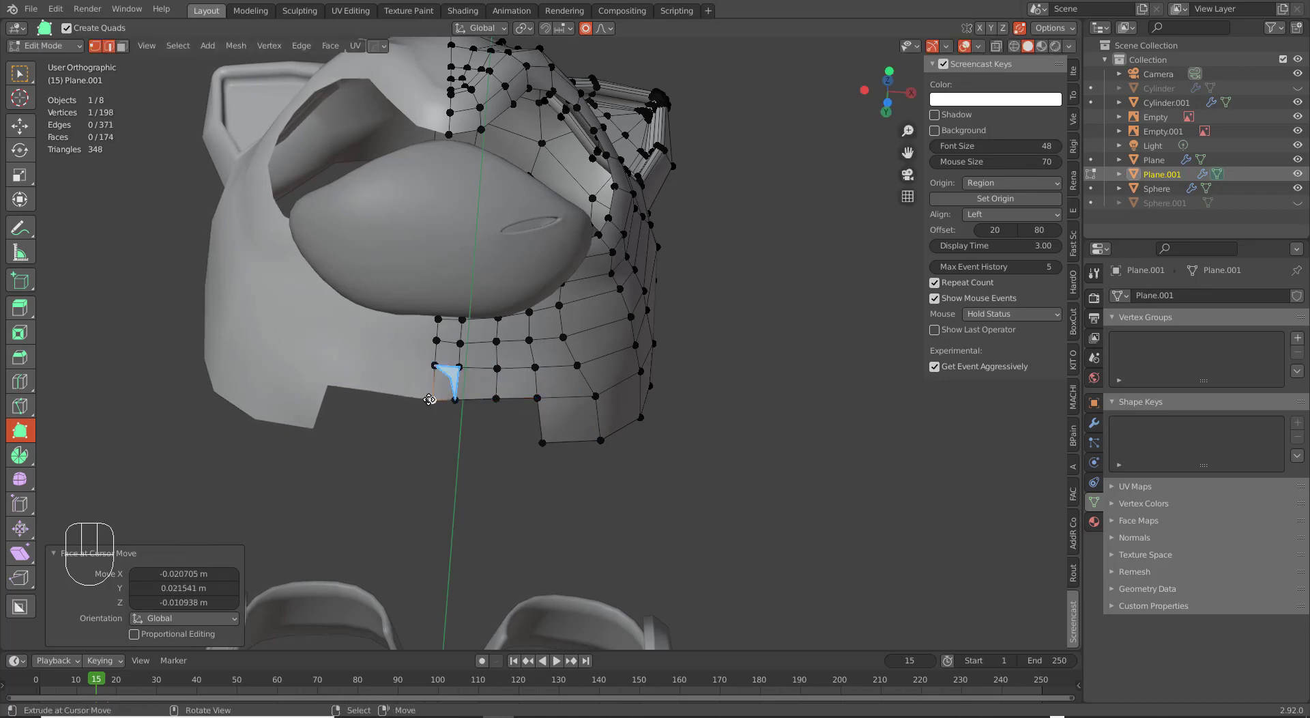
{"action": "left_click_drag", "start_coordinate": [544, 420], "coordinate": [427, 434], "text": "ctrl"}
Move two inner vertices of the new lower rows slightly in the side view to even out their spacing.
{"action": "middle_click_drag", "start_coordinate": [427, 434], "coordinate": [385, 427]}
{"action": "key", "text": "KP_3"}
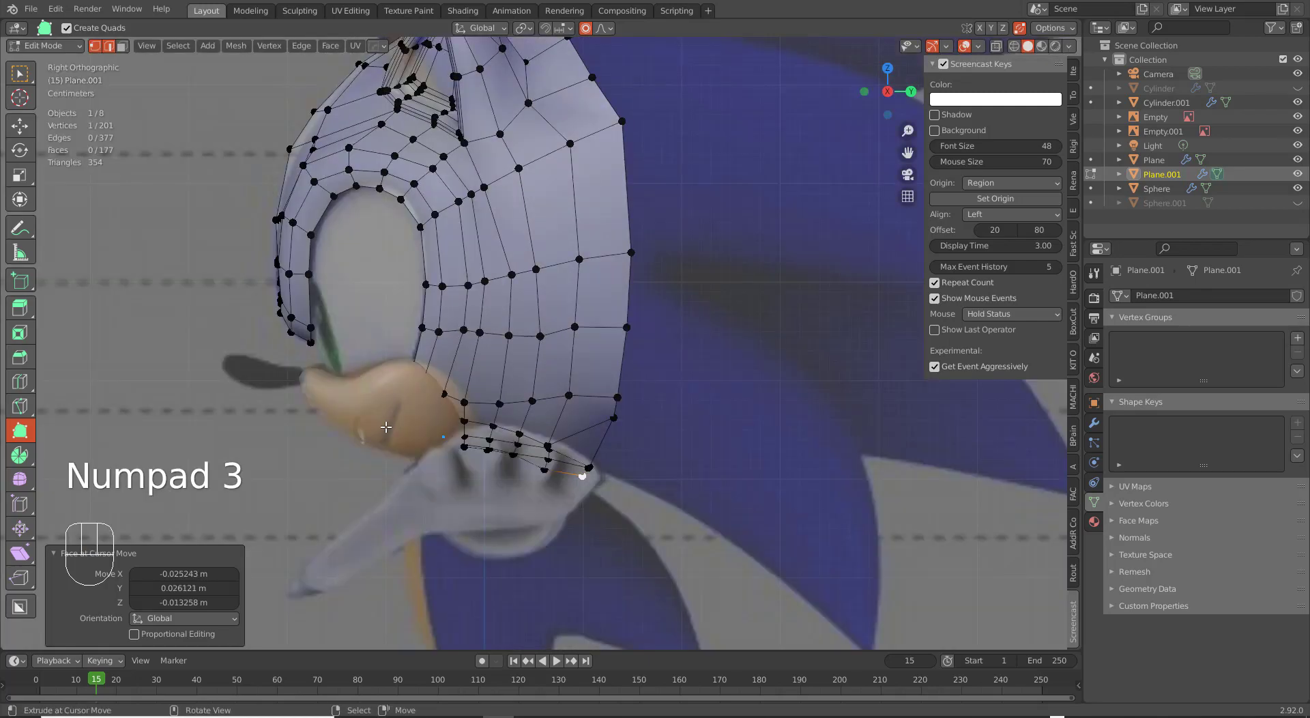
{"action": "left_click", "coordinate": [557, 441]}
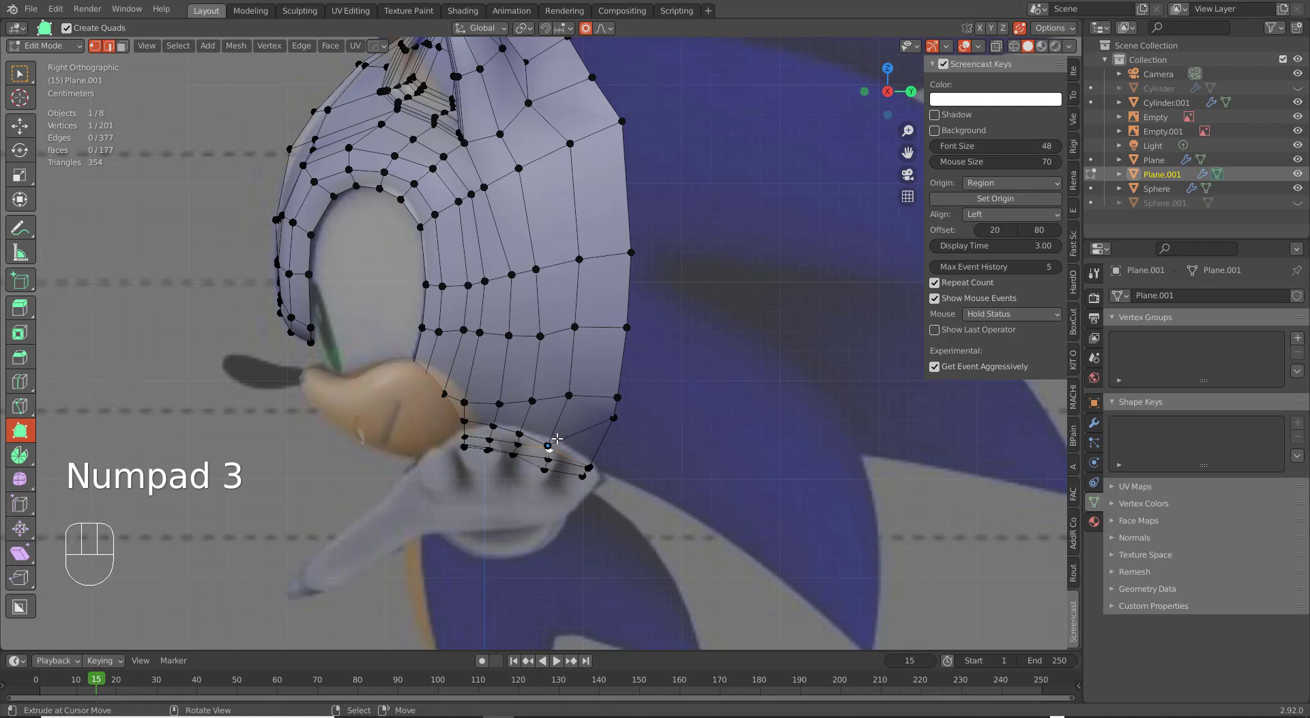
{"action": "key", "text": "g"}
{"action": "left_click", "coordinate": [548, 452]}
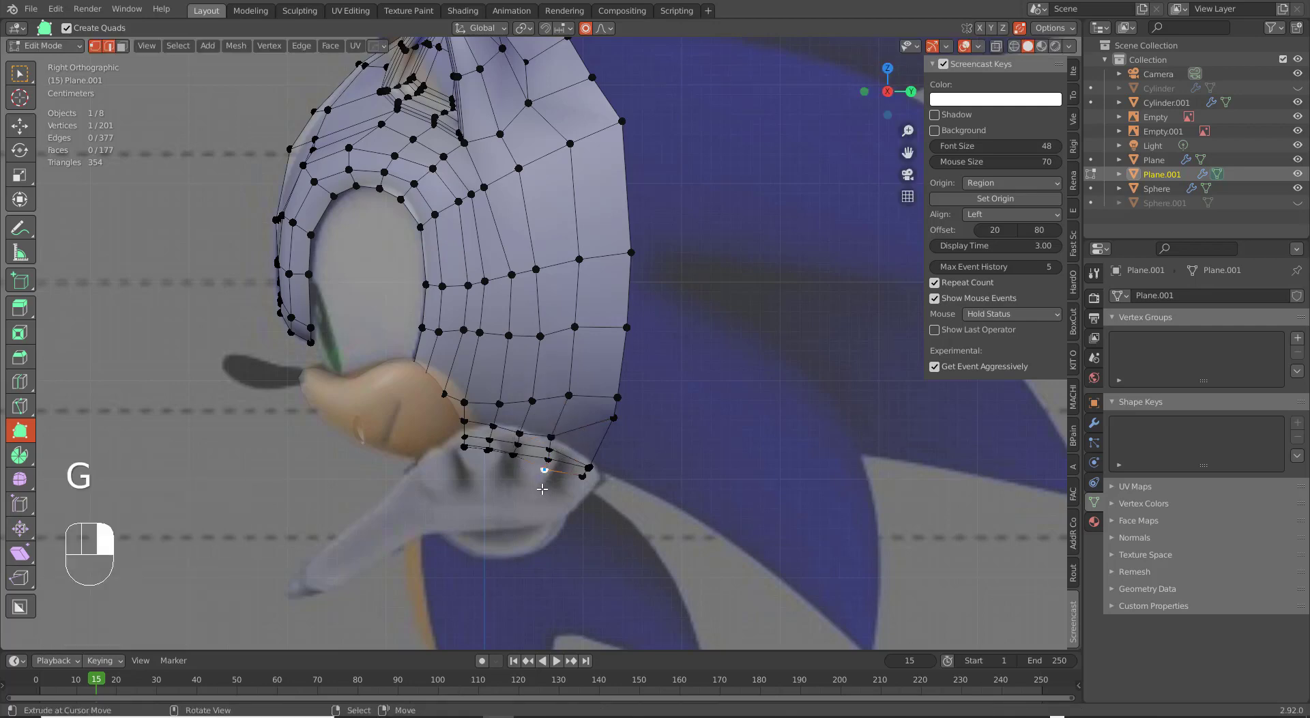
{"action": "key", "text": "g"}
{"action": "left_click", "coordinate": [538, 480]}
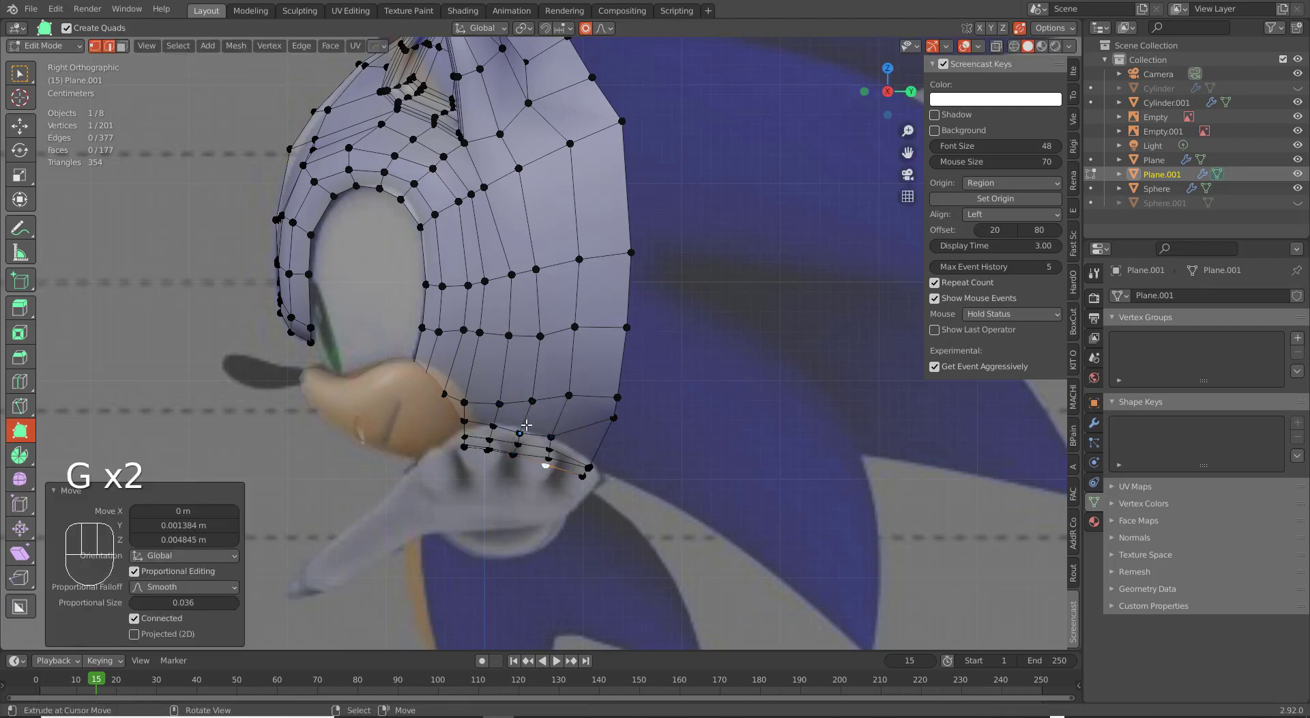
Edge-slide the two vertices at the lower bend of the head's side upward by a factor of about -0.228.
{"action": "left_click", "coordinate": [551, 437], "text": "shift"}
{"action": "key", "text": "g"}
{"action": "key", "text": "g"}
{"action": "left_click", "coordinate": [554, 429]}
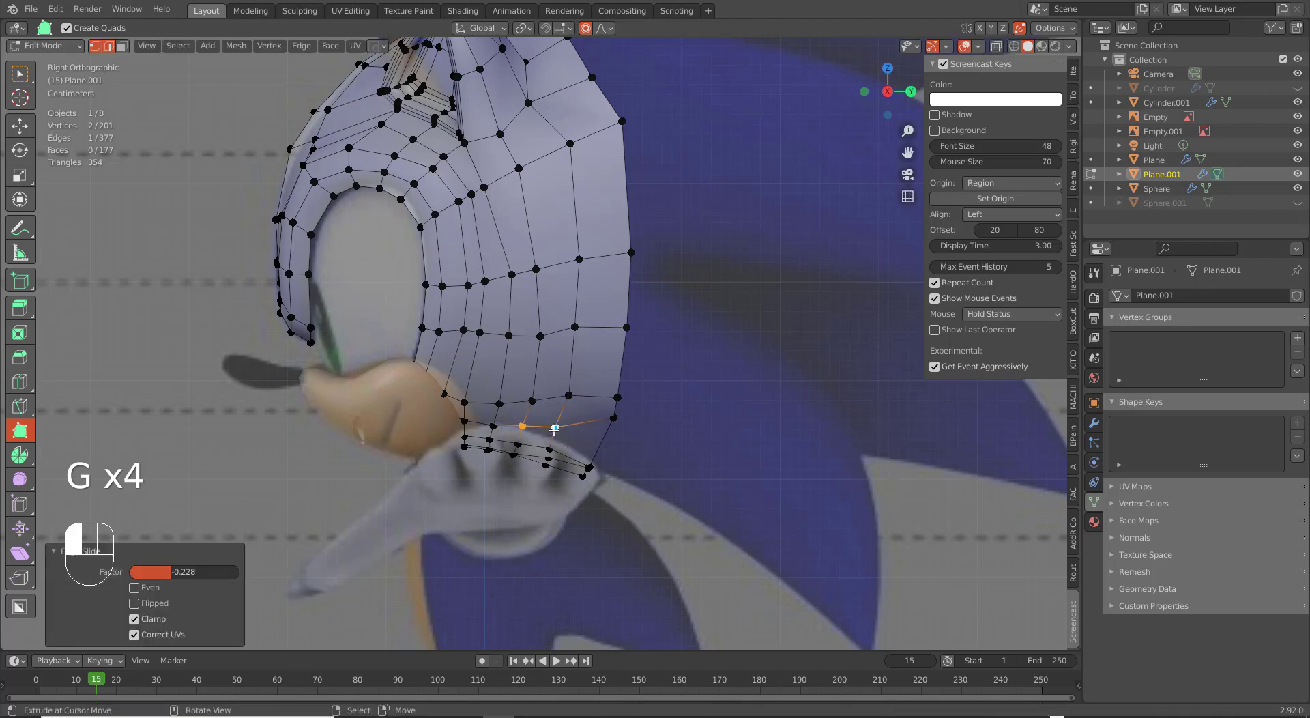
Move the lower rear corner vertex down and forward to smooth the outline, and nudge the neighbouring side vertices.
{"action": "left_click_drag", "start_coordinate": [523, 426], "coordinate": [525, 429]}
{"action": "left_click_drag", "start_coordinate": [615, 418], "coordinate": [598, 446]}
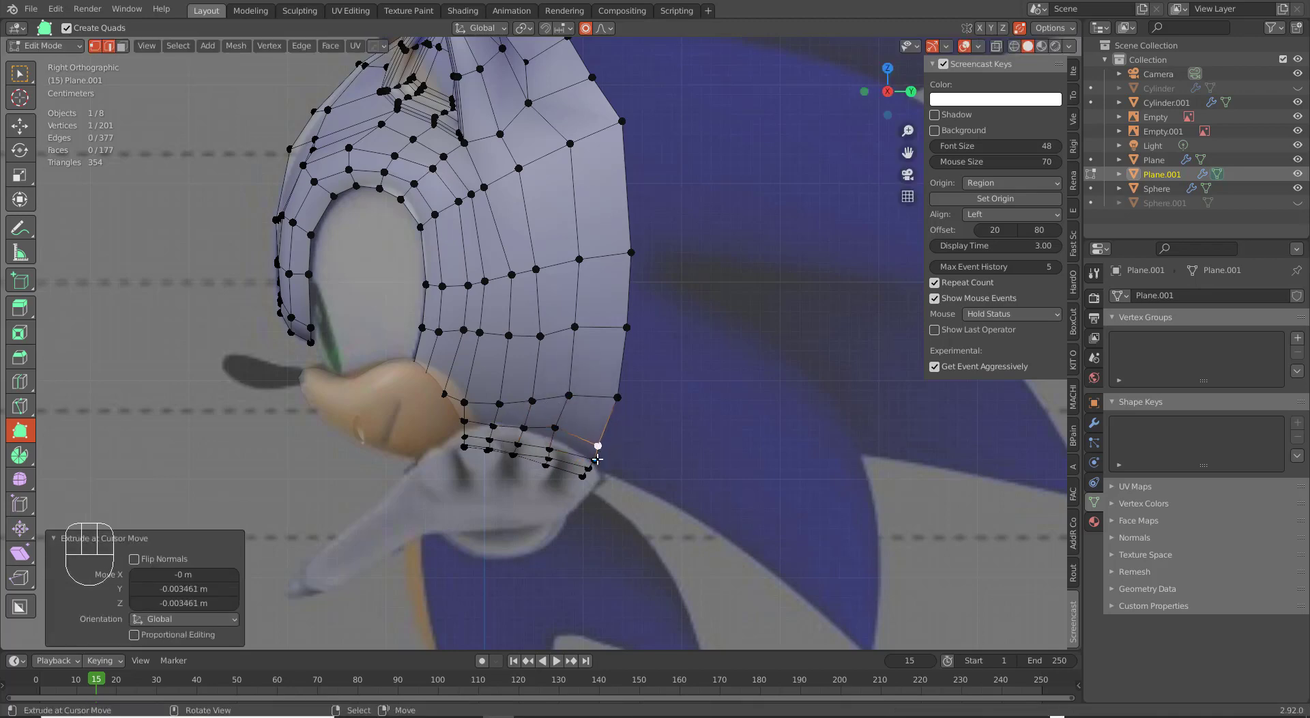
{"action": "middle_click_drag", "start_coordinate": [618, 449], "coordinate": [638, 423]}
{"action": "left_click_drag", "start_coordinate": [602, 445], "coordinate": [580, 380]}
{"action": "left_click_drag", "start_coordinate": [504, 394], "coordinate": [509, 391]}
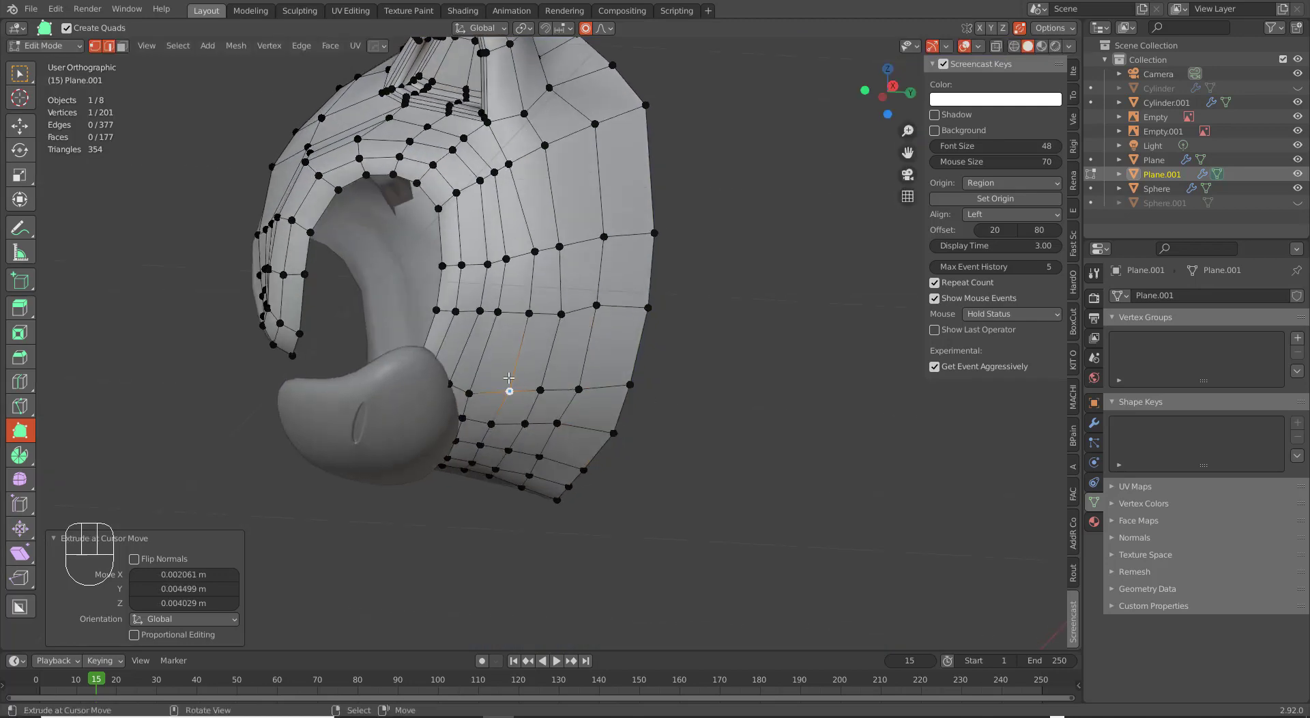
Edge-slide the horizontal eight-vertex row across the side of the head downward by a factor of about 0.265.
{"action": "left_click", "coordinate": [515, 318], "text": "alt"}
{"action": "key", "text": "g"}
{"action": "key", "text": "g"}
{"action": "left_click", "coordinate": [558, 342]}
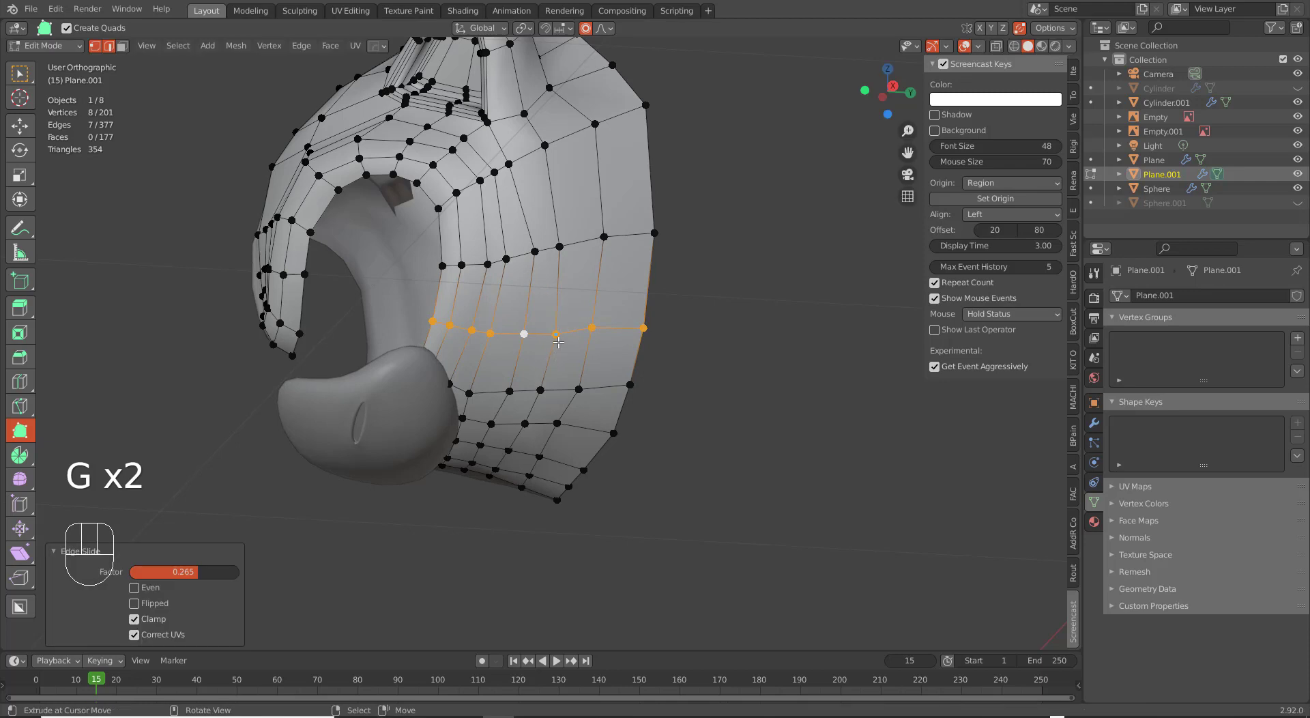
Nudge individual vertices in the lower side rows so that the grid is evenly spaced down to the underside.
{"action": "left_click", "coordinate": [556, 333]}
{"action": "left_click", "coordinate": [592, 332]}
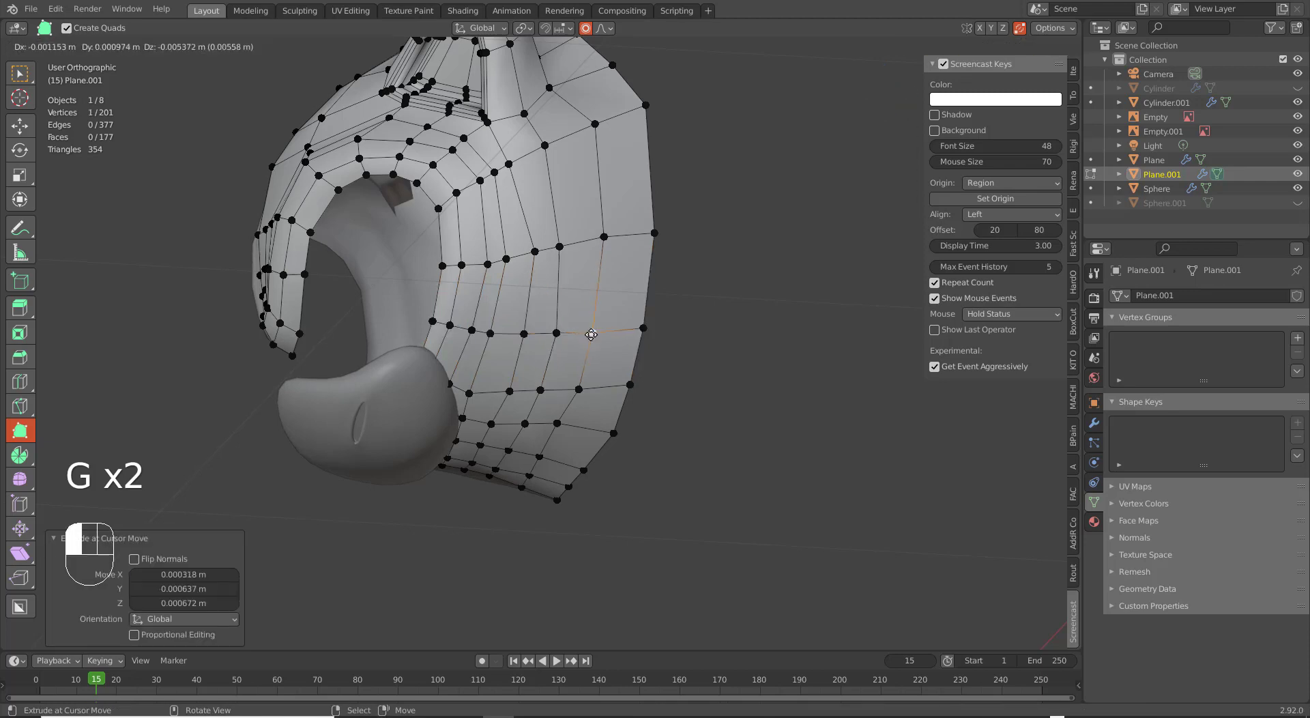
{"action": "left_click", "coordinate": [577, 387]}
{"action": "left_click", "coordinate": [469, 392]}
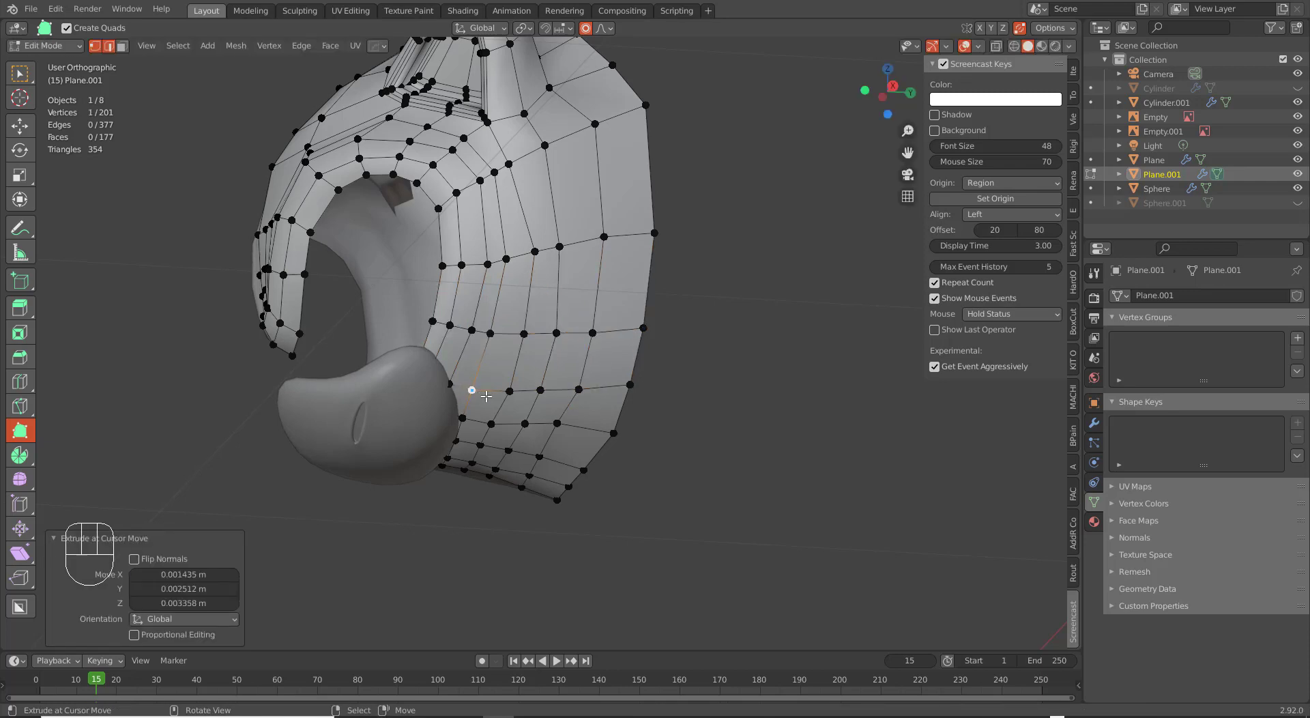
{"action": "left_click", "coordinate": [554, 427]}
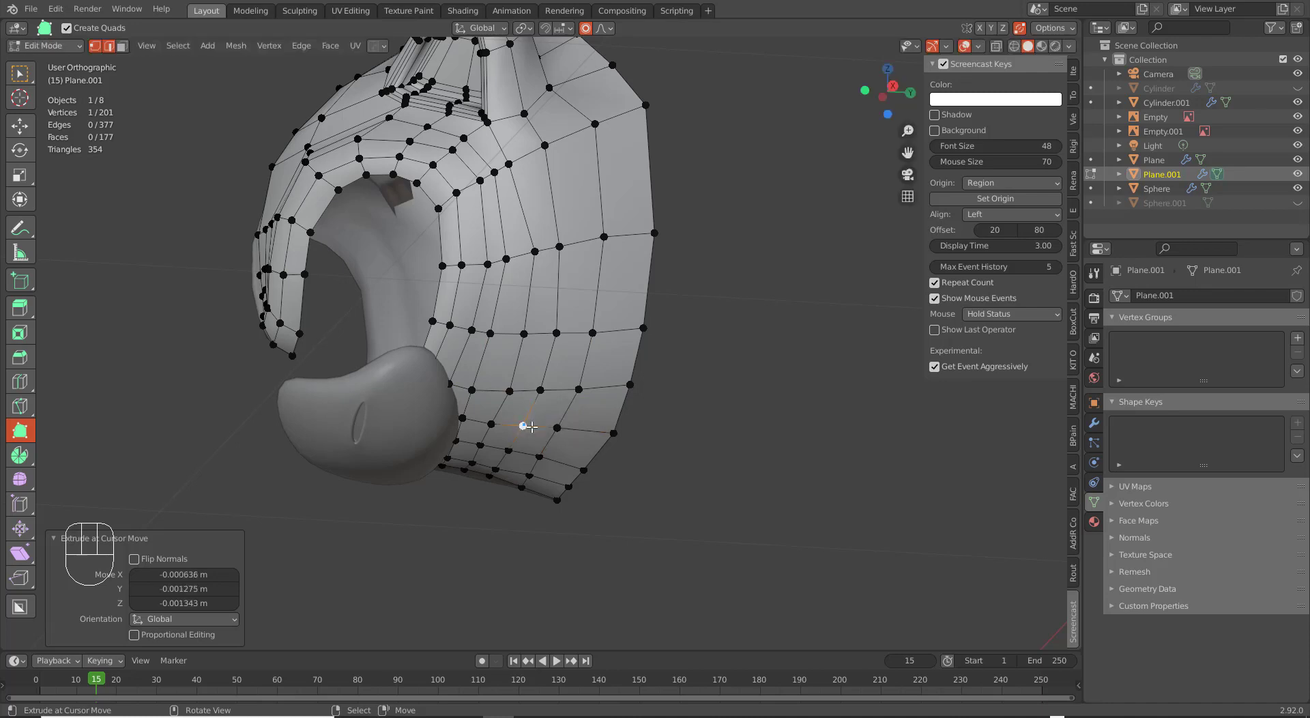
{"action": "left_click", "coordinate": [478, 444]}
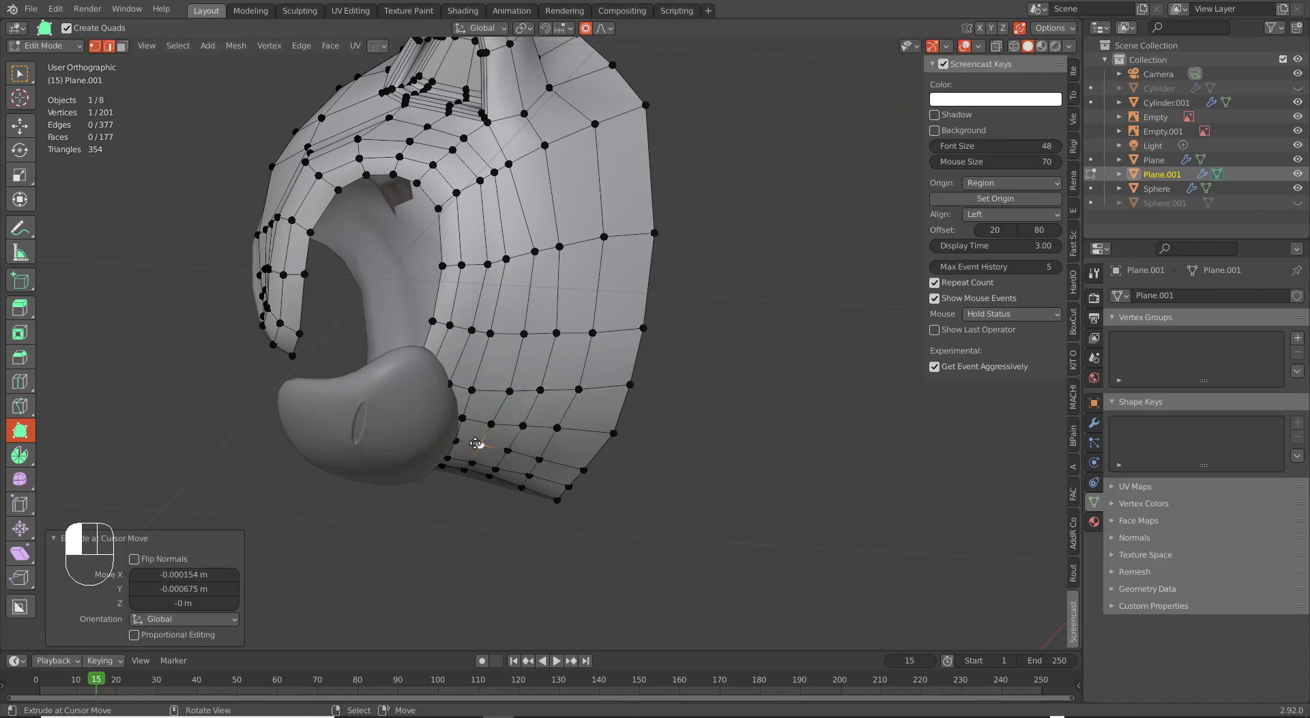
{"action": "left_click", "coordinate": [529, 477]}
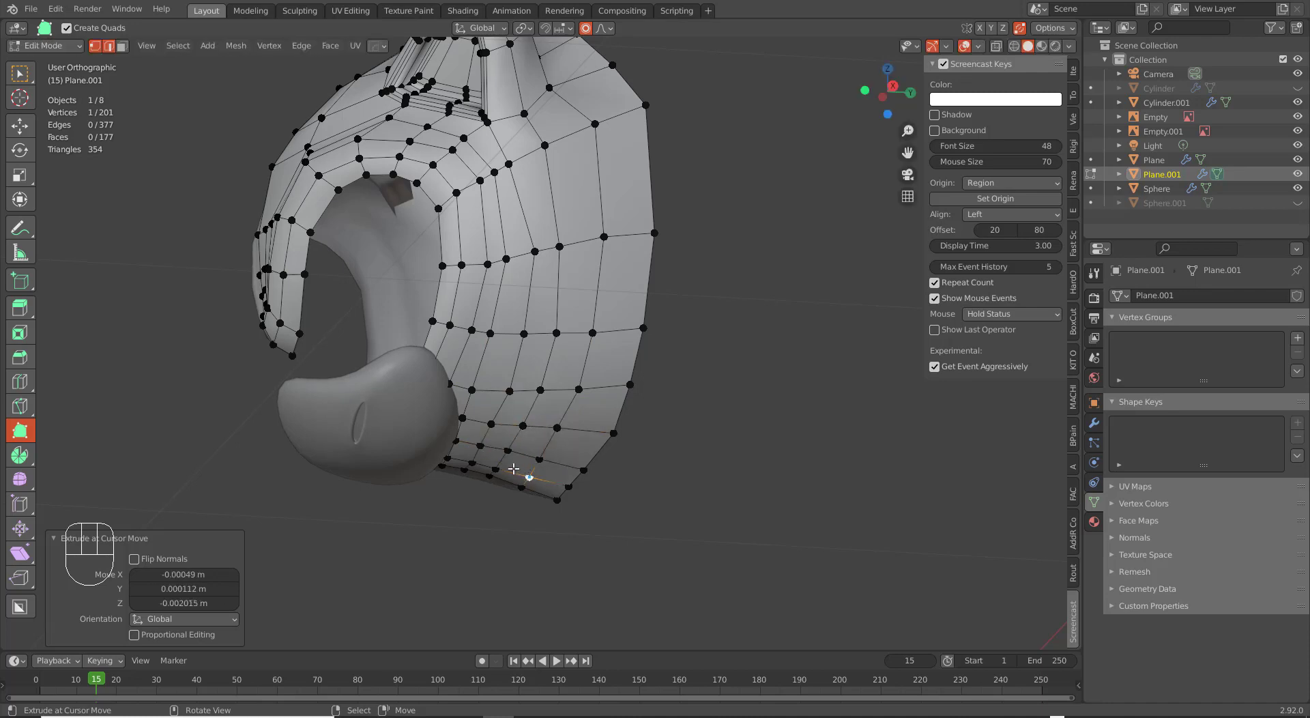
Shift two vertices beside the muzzle slightly upward to smooth the inner column of the side mesh.
{"action": "middle_click_drag", "start_coordinate": [479, 466], "coordinate": [517, 390]}
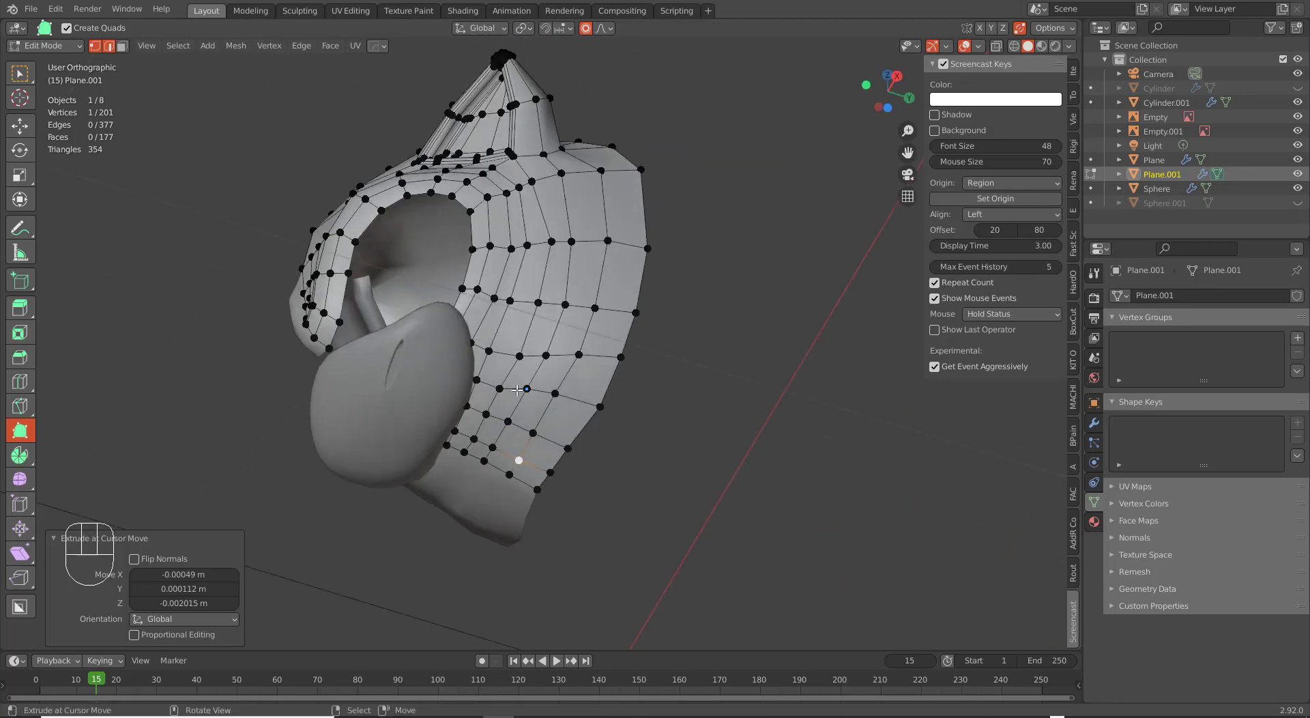
{"action": "left_click", "coordinate": [501, 388]}
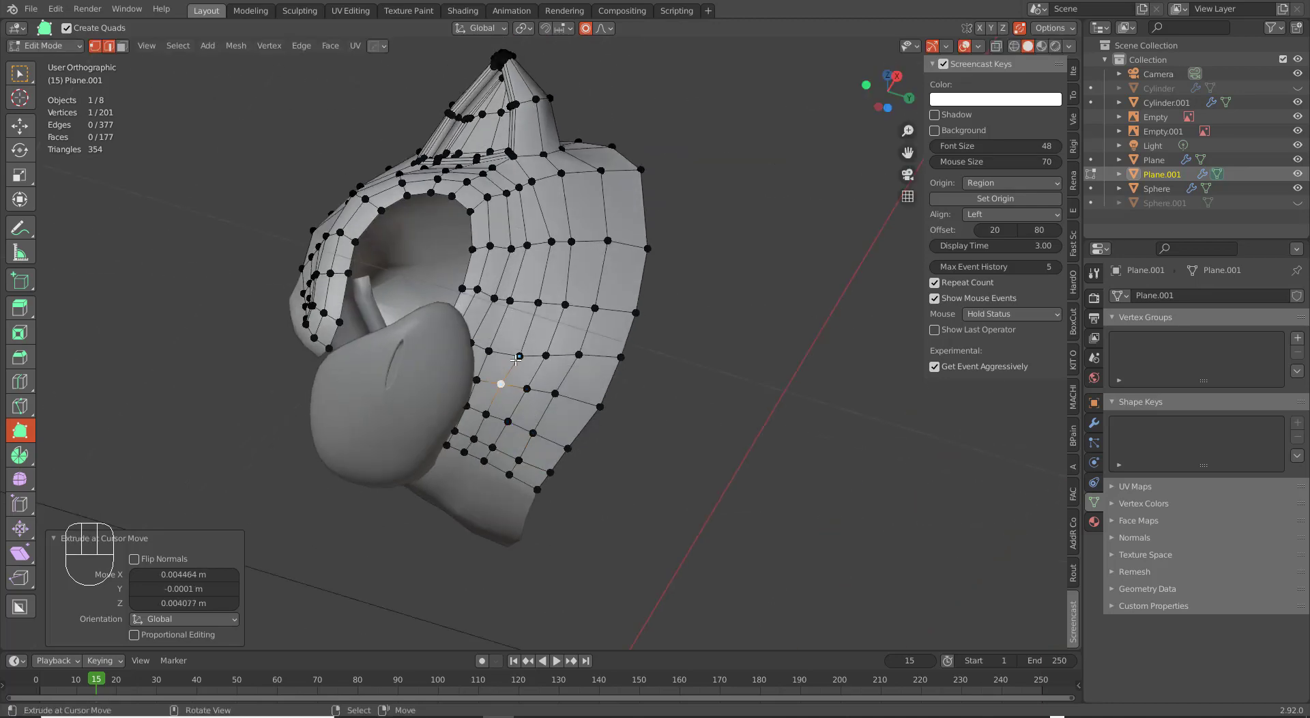
{"action": "left_click", "coordinate": [494, 352]}
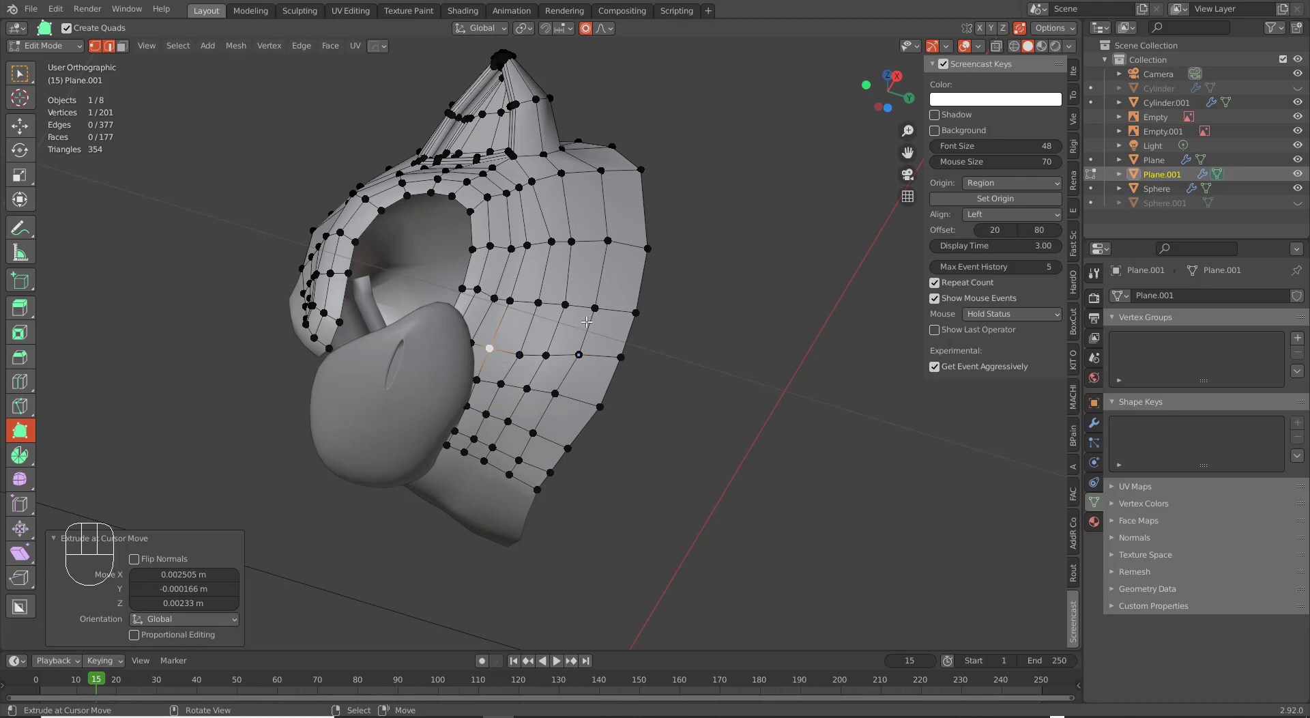
{"action": "left_click_drag", "start_coordinate": [568, 311], "coordinate": [559, 404]}
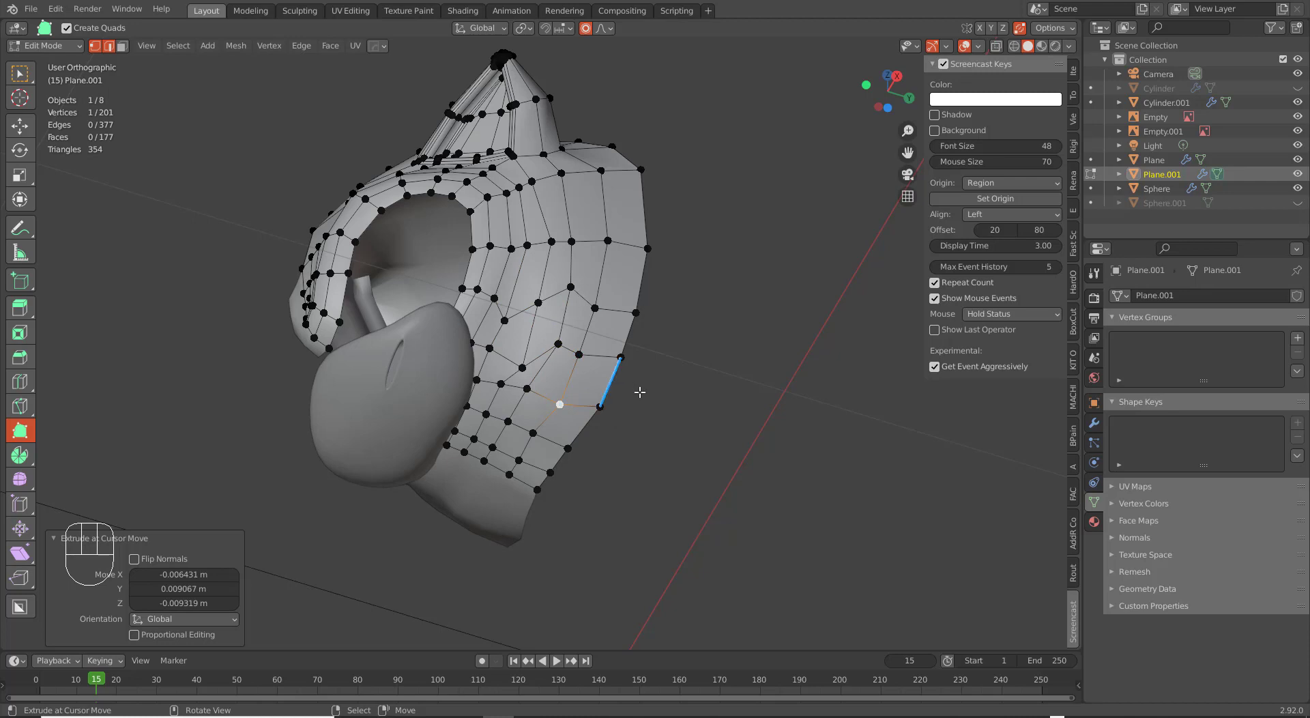
{"action": "key", "text": "ctrl+z"}
{"action": "key", "text": "ctrl+z"}
{"action": "key", "text": "ctrl+z"}
{"action": "key", "text": "ctrl+z"}
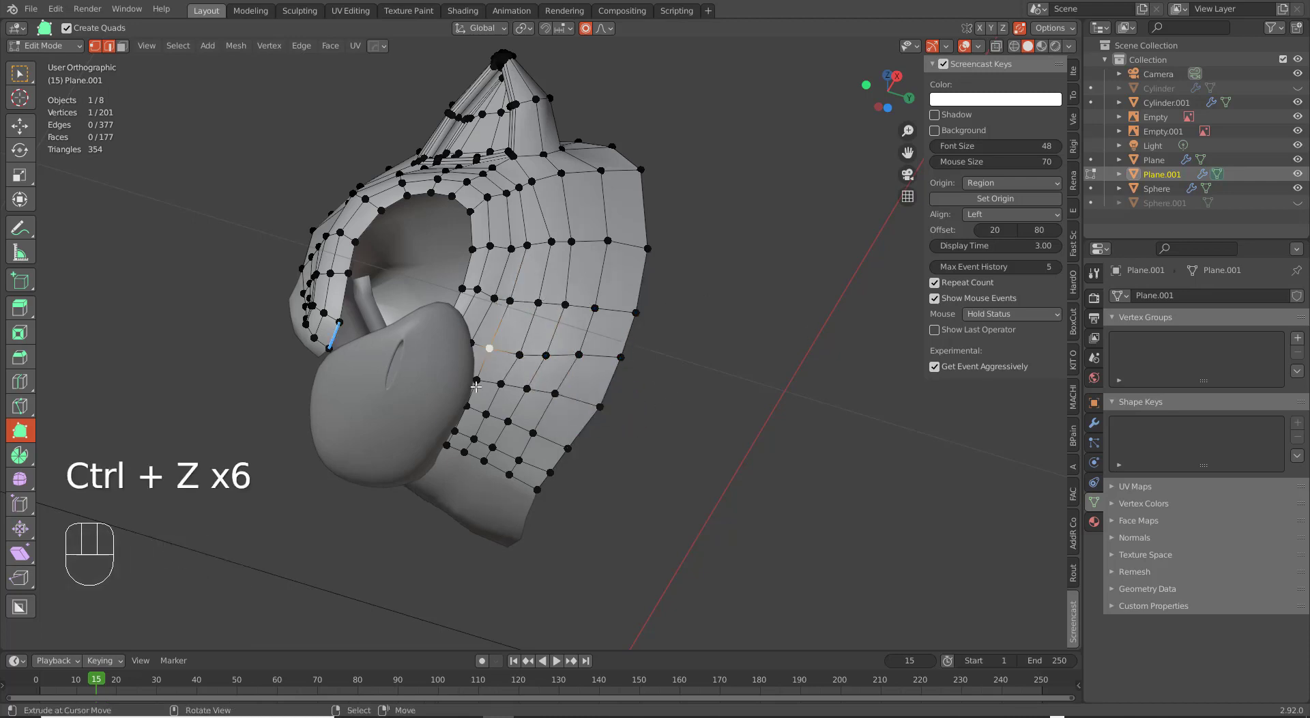
Finish editing the head mesh and open the muzzle object Sphere for mesh editing in the right side view.
{"action": "middle_click_drag", "start_coordinate": [512, 330], "coordinate": [520, 313]}
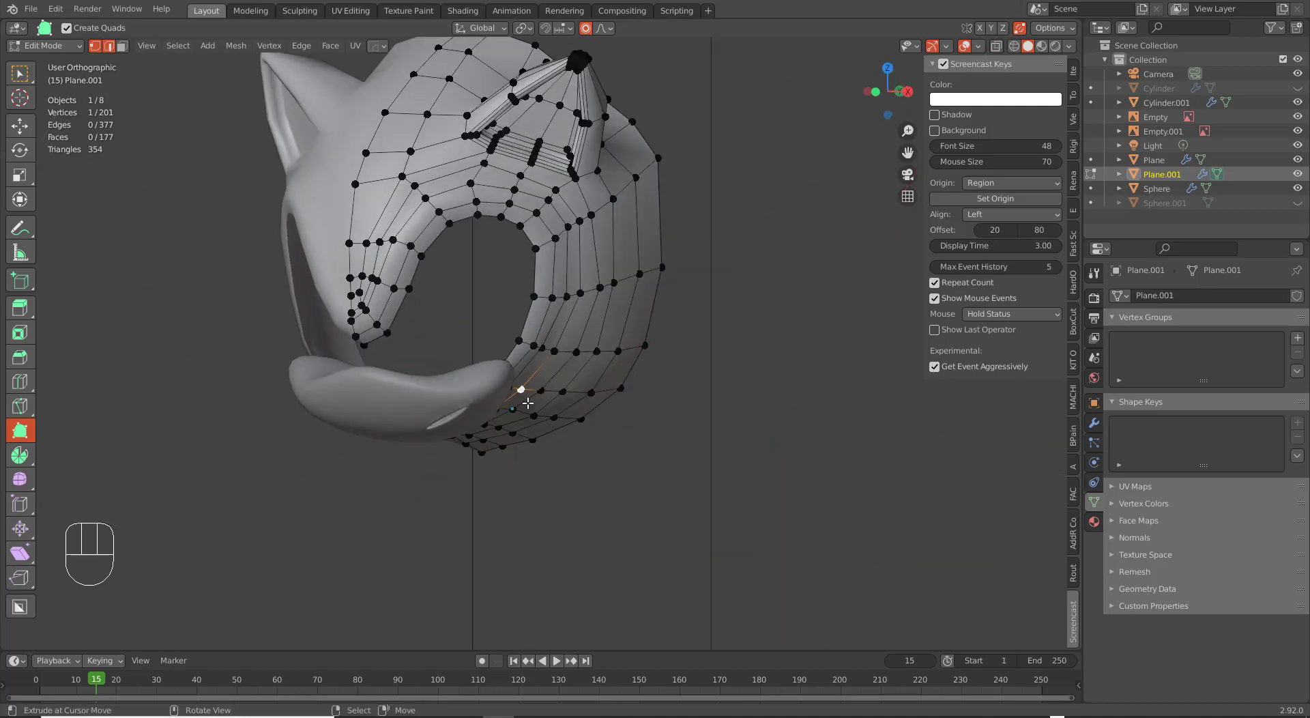
{"action": "middle_click_drag", "start_coordinate": [605, 402], "coordinate": [406, 213]}
{"action": "middle_click_drag", "start_coordinate": [472, 387], "coordinate": [496, 433]}
{"action": "key", "text": "KP_3"}
{"action": "scroll", "coordinate": [567, 439], "scroll_direction": "up", "scroll_amount": 2}
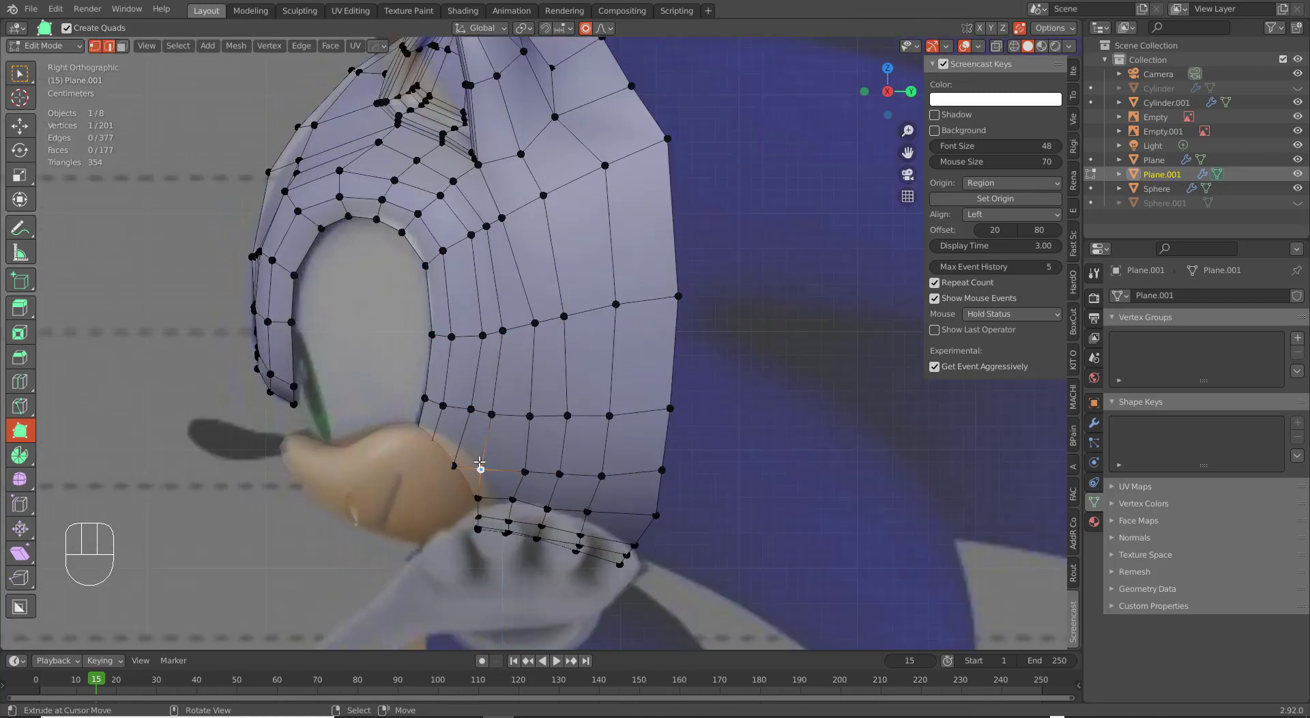
{"action": "key", "text": "Tab"}
{"action": "left_click", "coordinate": [422, 481]}
{"action": "key", "text": "Tab"}
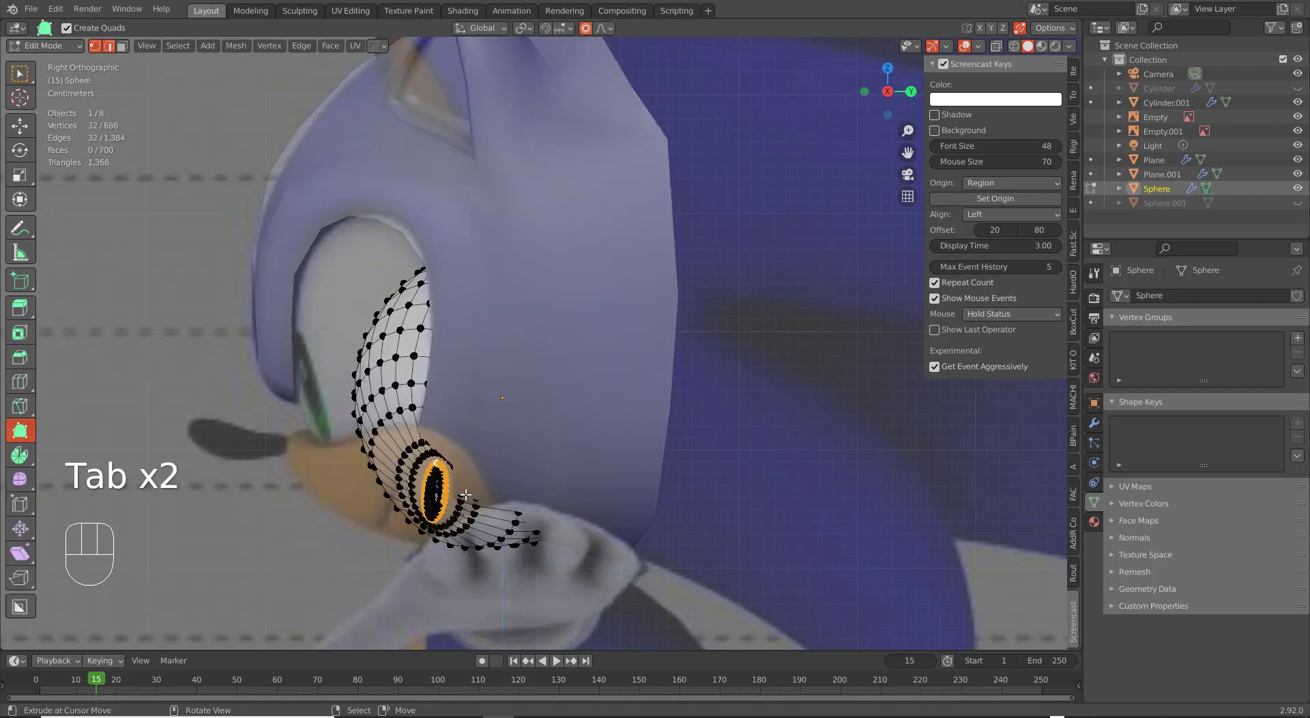
Leave the Sphere mesh, reveal all hidden objects, and open the low-poly muzzle Sphere.001 for mesh editing.
{"action": "key", "text": "Tab"}
{"action": "key", "text": "alt+h"}
{"action": "right_click", "coordinate": [310, 524]}
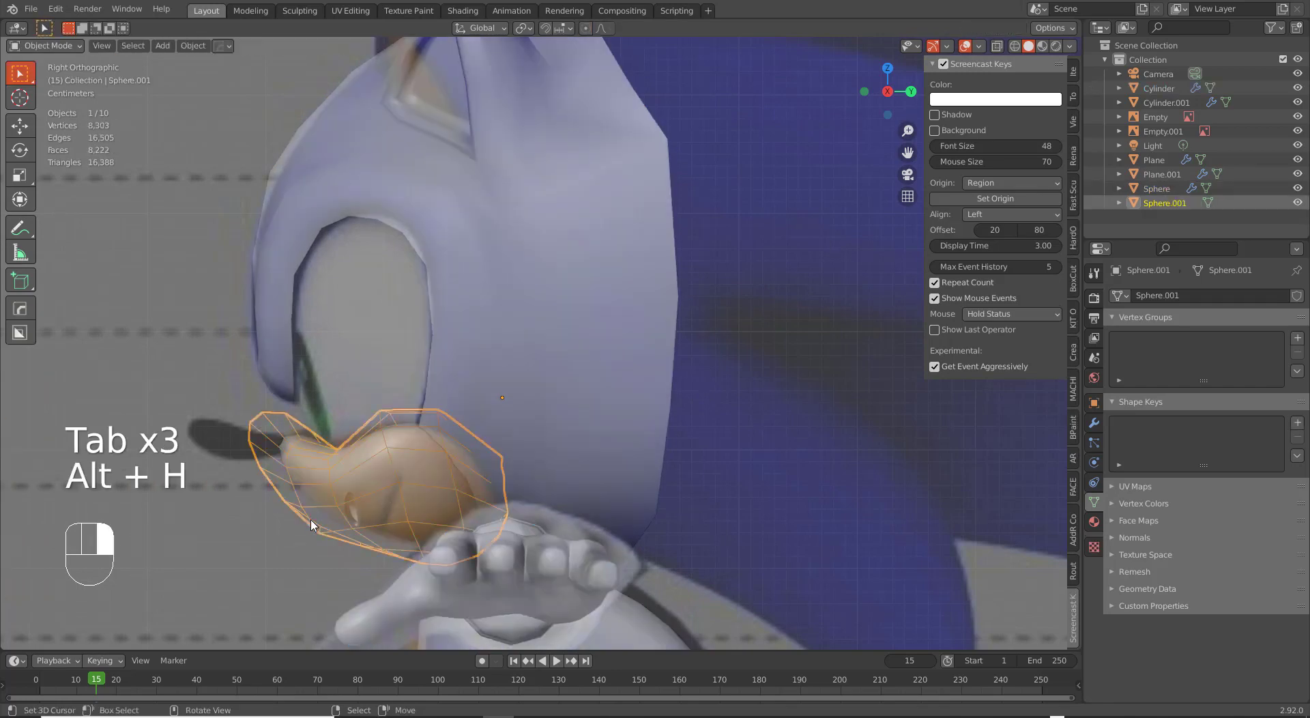
{"action": "key", "text": "Tab"}
Switch the viewport shading to wireframe to show the muzzle mesh over the side reference.
{"action": "key", "text": "z"}
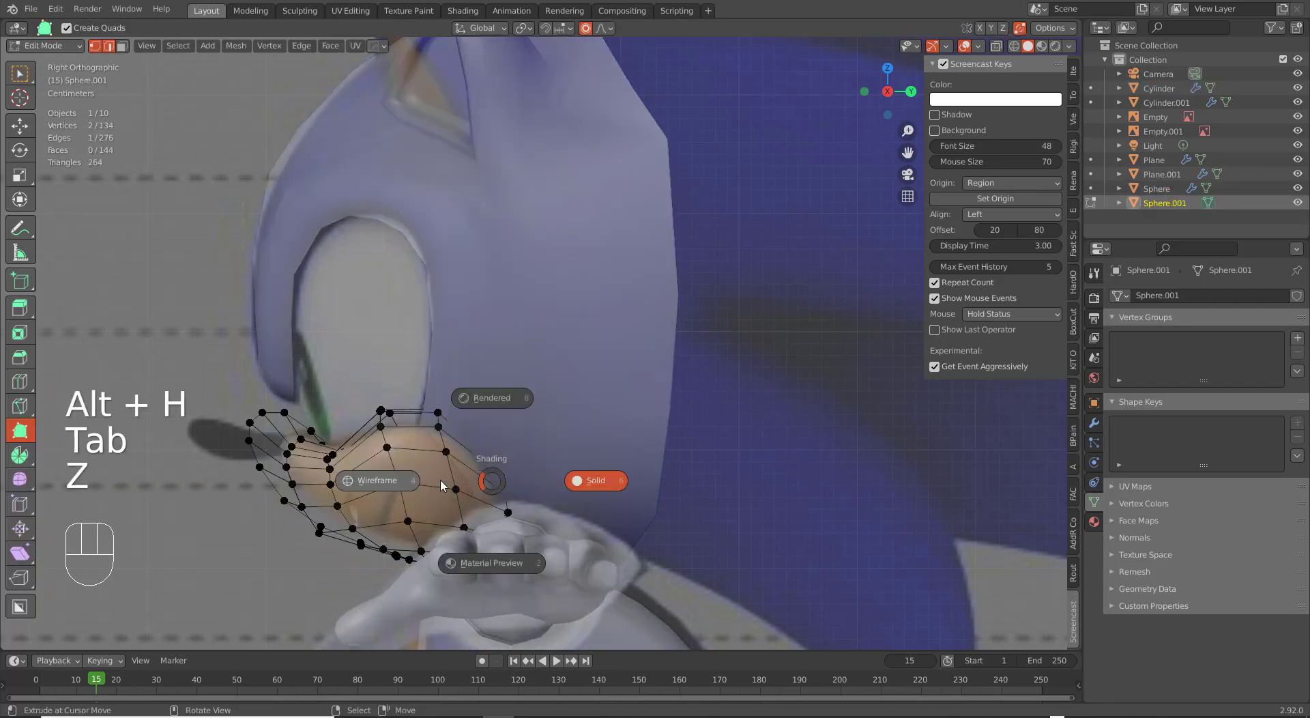
{"action": "left_click", "coordinate": [440, 478]}
{"action": "right_click", "coordinate": [497, 479]}
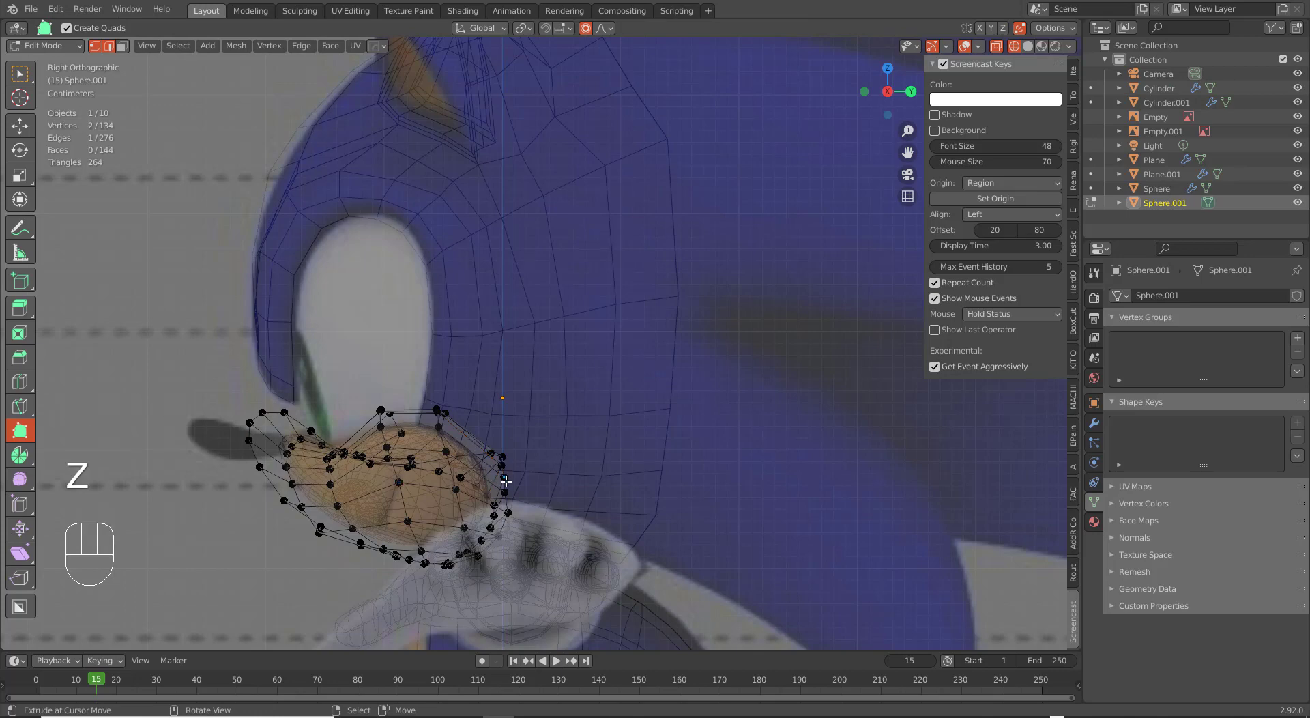
{"action": "key", "text": "z"}
{"action": "key", "text": "KP_3"}
{"action": "key", "text": "g"}
{"action": "key", "text": "y"}
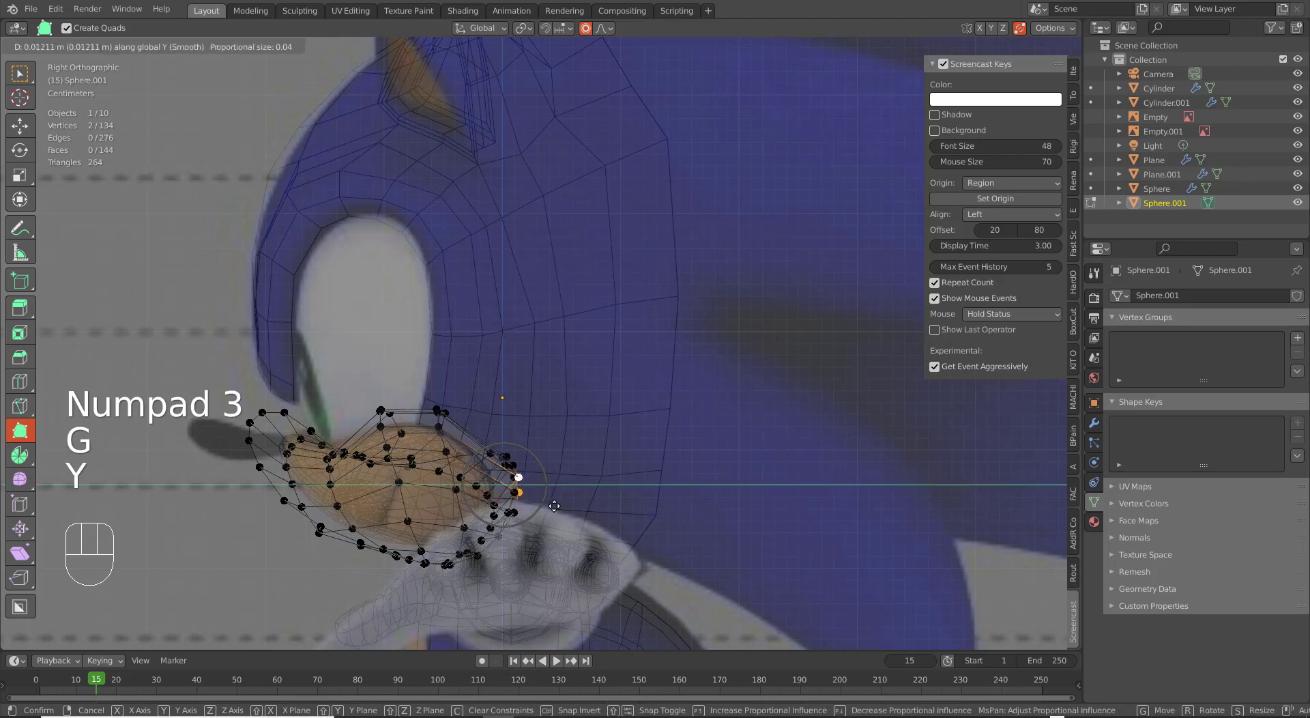
{"action": "scroll", "coordinate": [558, 506], "scroll_direction": "down", "scroll_amount": 5}
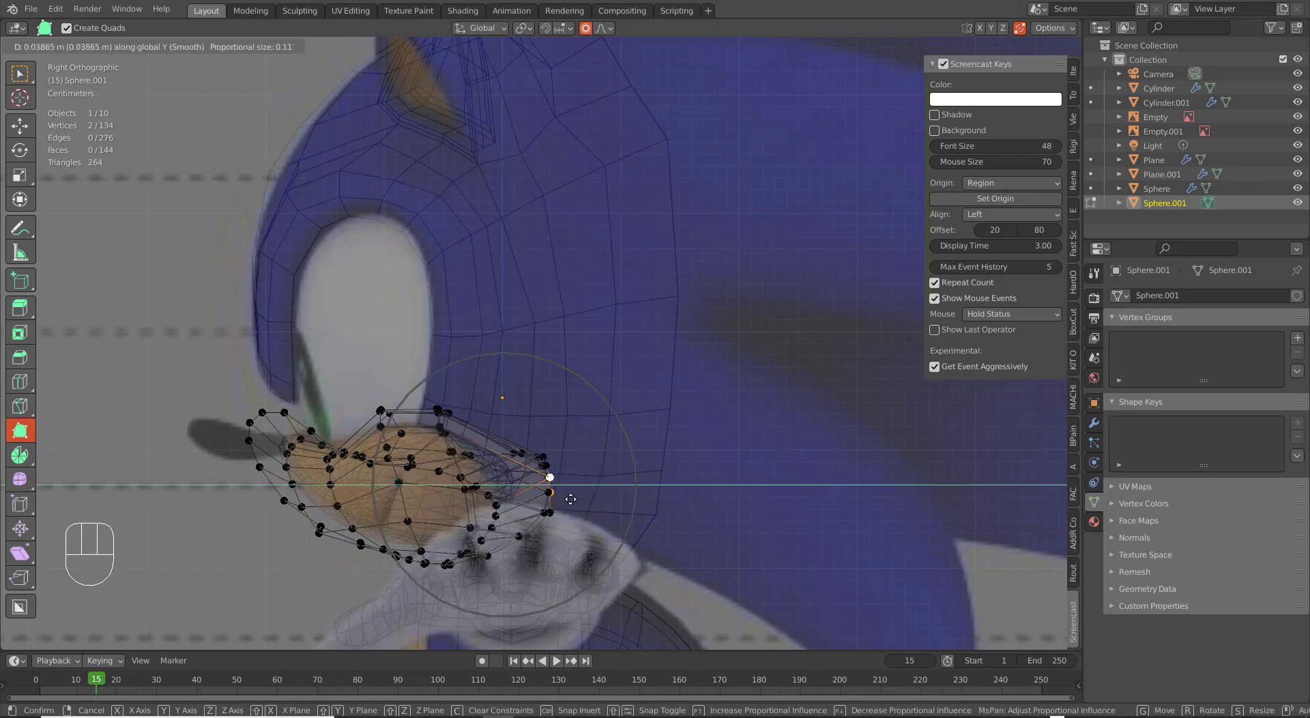
{"action": "left_click", "coordinate": [540, 445]}
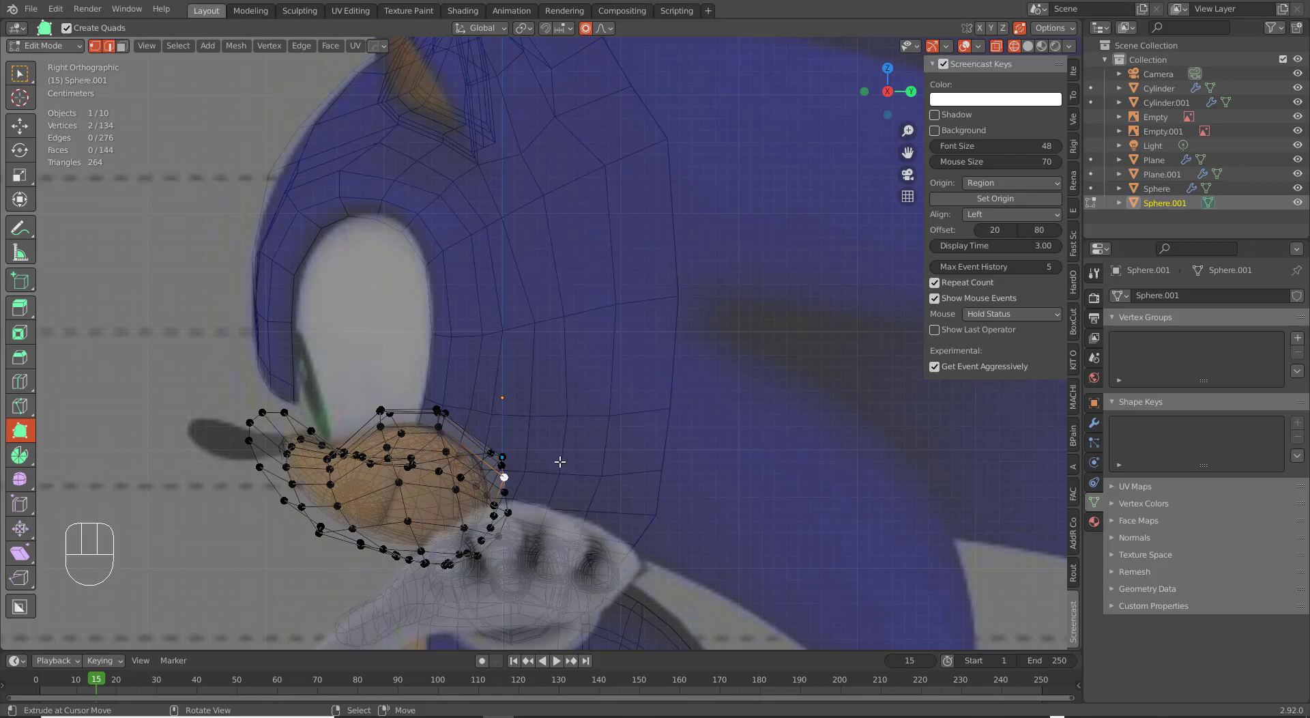
Move the selected rear muzzle vertices backward about 0.02 m along Y, using proportional editing with a size of about 0.22.
{"action": "key", "text": "shift+z"}
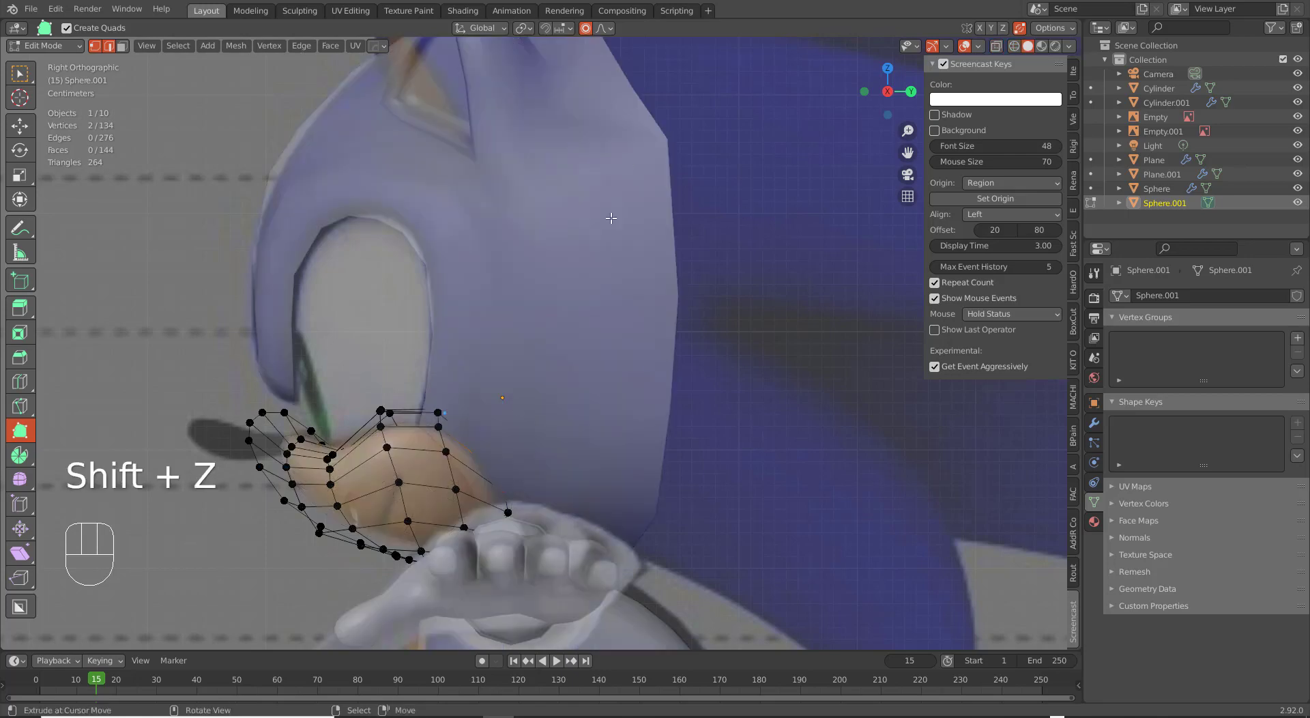
{"action": "key", "text": "shift+z"}
{"action": "middle_click_drag", "start_coordinate": [608, 366], "coordinate": [682, 102], "text": "shift"}
{"action": "scroll", "coordinate": [635, 362], "scroll_direction": "up", "scroll_amount": 5}
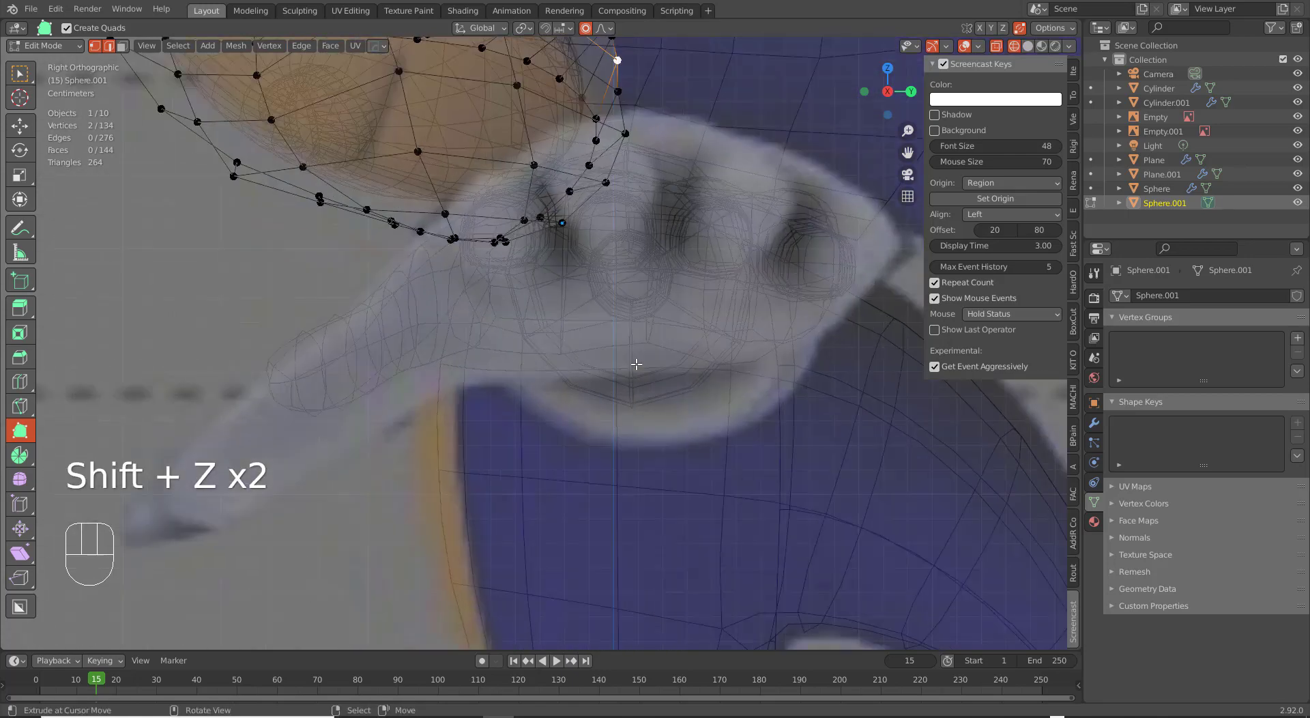
{"action": "middle_click_drag", "start_coordinate": [655, 193], "coordinate": [636, 357], "text": "shift"}
{"action": "key", "text": "g"}
{"action": "key", "text": "y"}
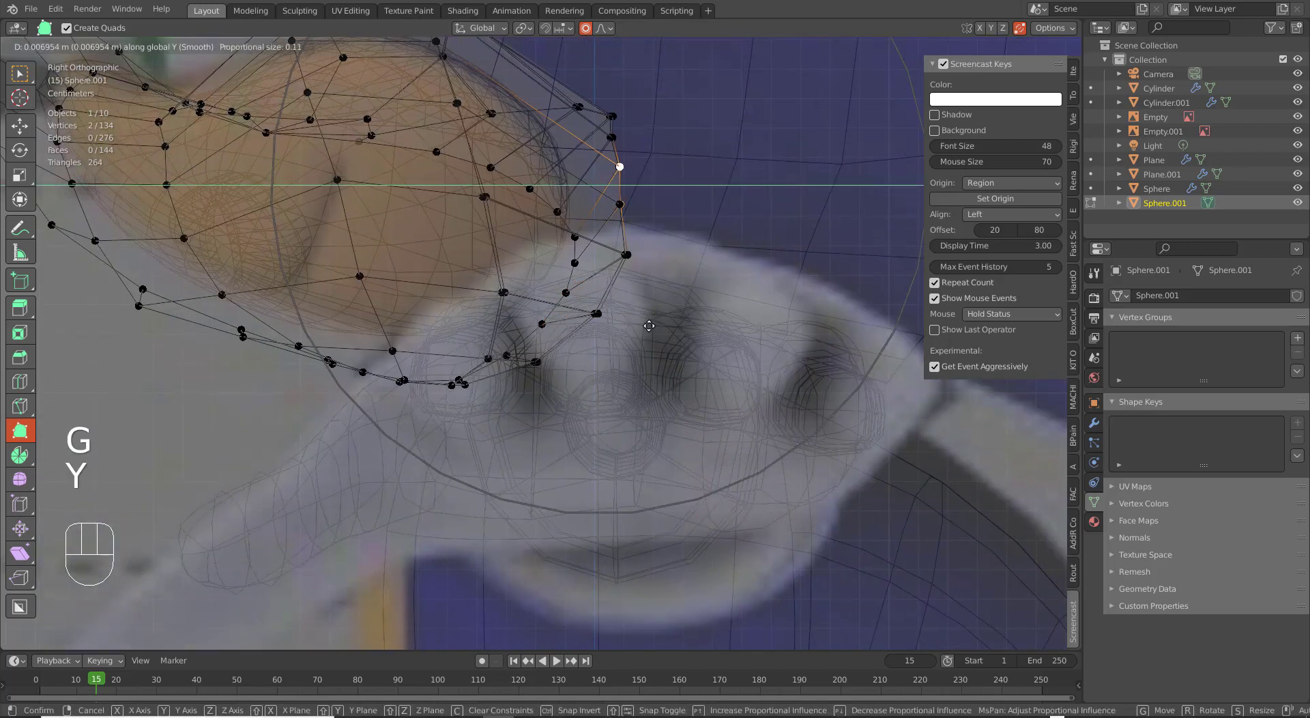
{"action": "scroll", "coordinate": [675, 327], "scroll_direction": "down", "scroll_amount": 3}
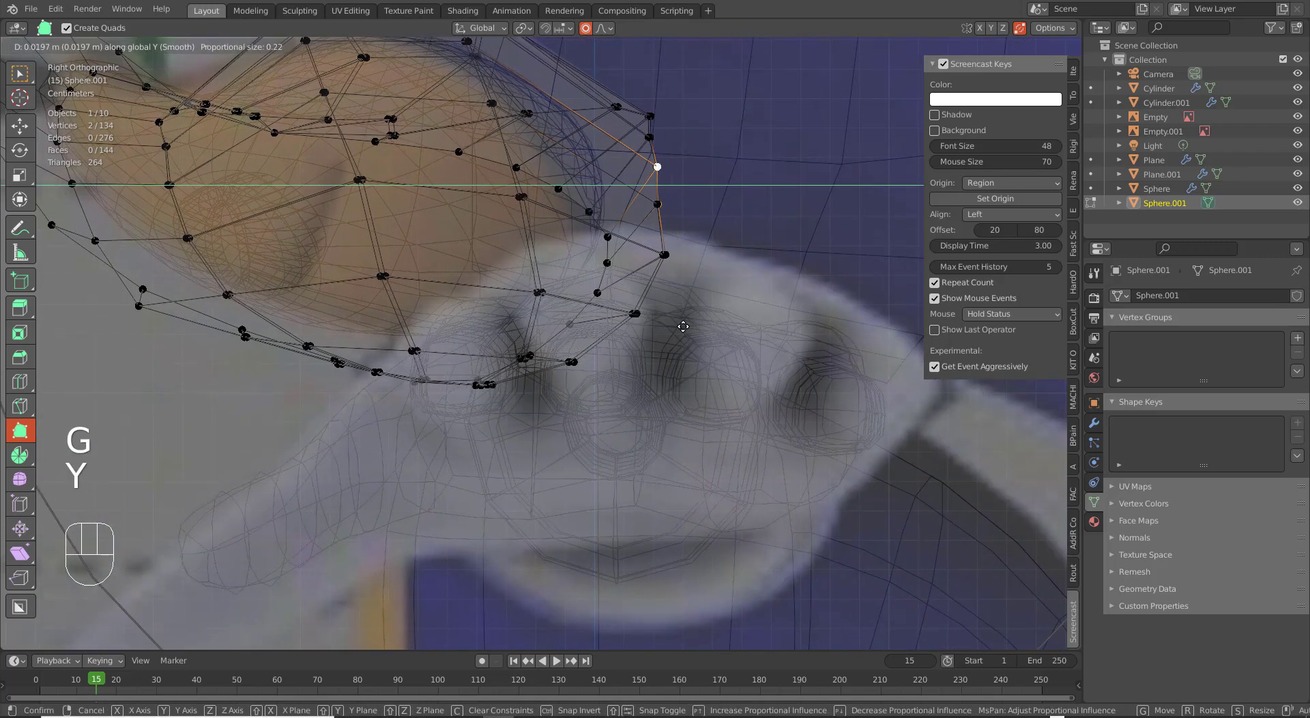
{"action": "left_click", "coordinate": [683, 328]}
{"action": "key", "text": "z"}
{"action": "left_click", "coordinate": [740, 328]}
Scale the selected muzzle vertex pair by 1.1 along X in the front view with proportional editing.
{"action": "scroll", "coordinate": [614, 324], "scroll_direction": "down", "scroll_amount": 4}
{"action": "mouse_move", "coordinate": [497, 319]}
{"action": "middle_mouse_down"}
{"action": "mouse_move", "coordinate": [651, 315]}
{"action": "mouse_move", "coordinate": [617, 304]}
{"action": "middle_mouse_up"}
{"action": "key", "text": "z"}
{"action": "left_click", "coordinate": [316, 332]}
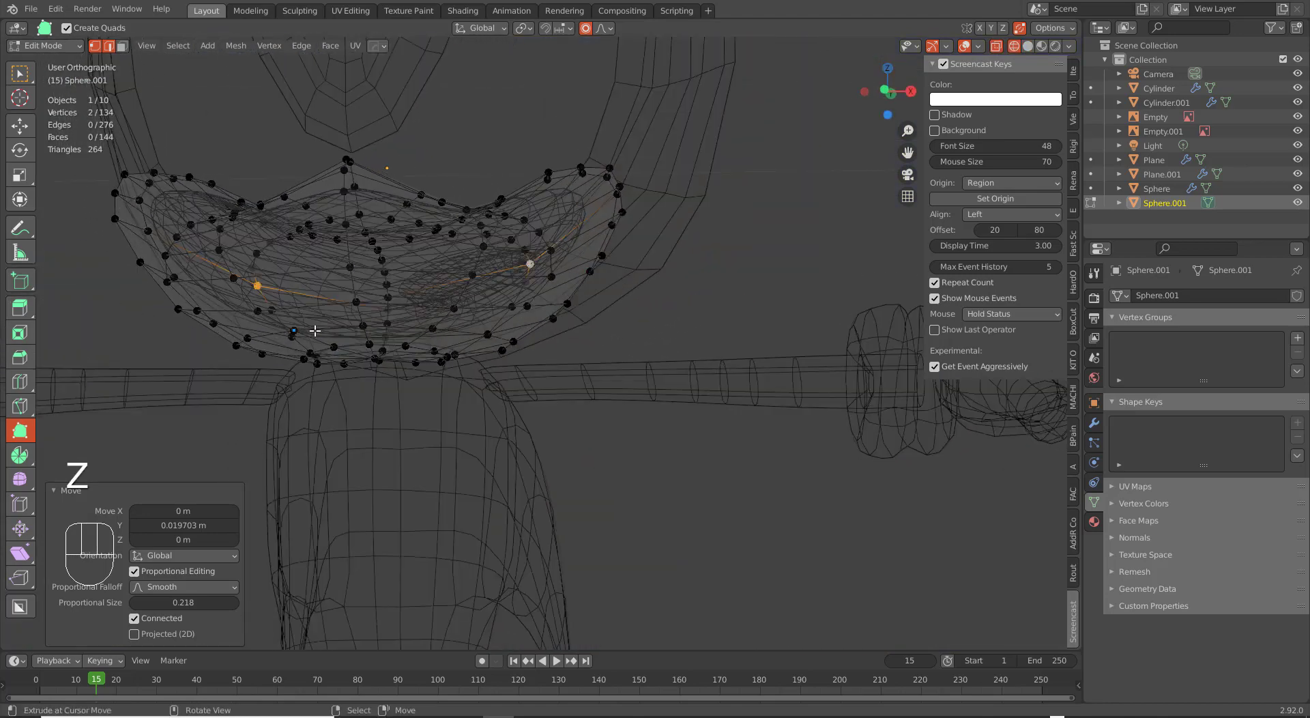
{"action": "middle_click_drag", "start_coordinate": [402, 333], "coordinate": [492, 329]}
{"action": "key", "text": "KP_1"}
{"action": "scroll", "coordinate": [468, 311], "scroll_direction": "up", "scroll_amount": 3}
{"action": "key", "text": "s"}
{"action": "key", "text": "x"}
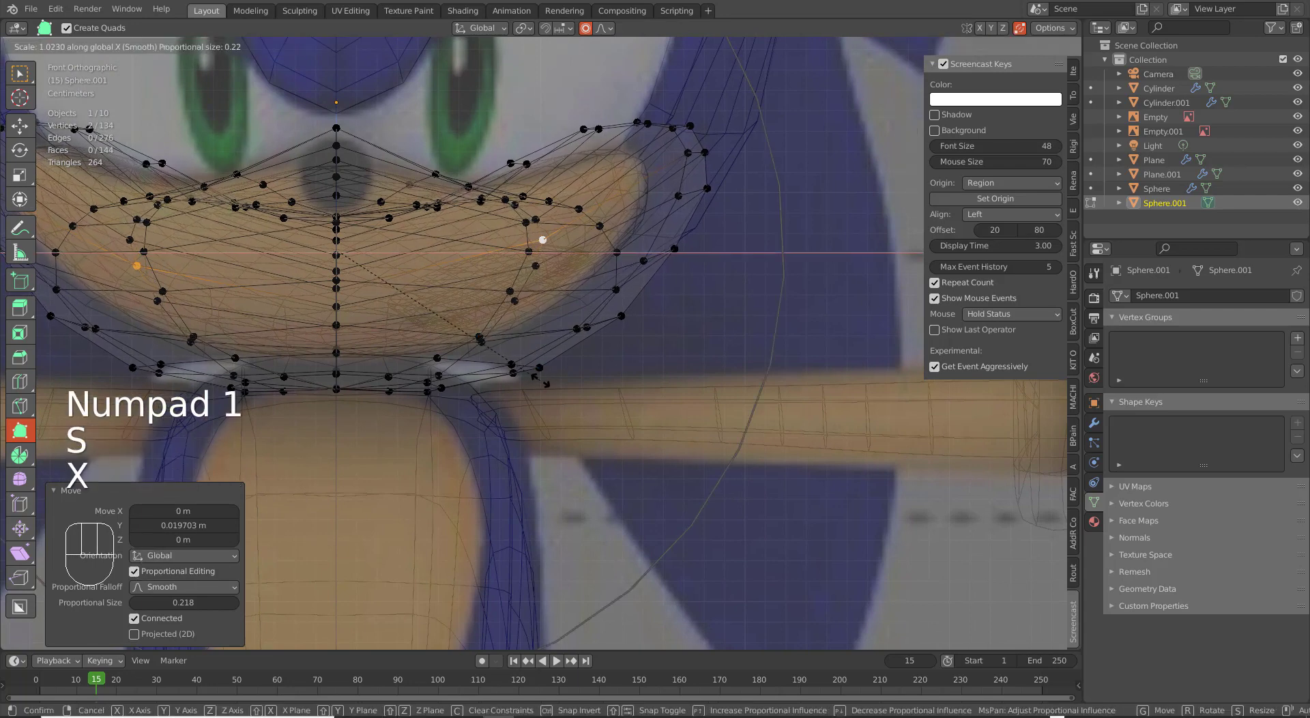
{"action": "left_click", "coordinate": [558, 379]}
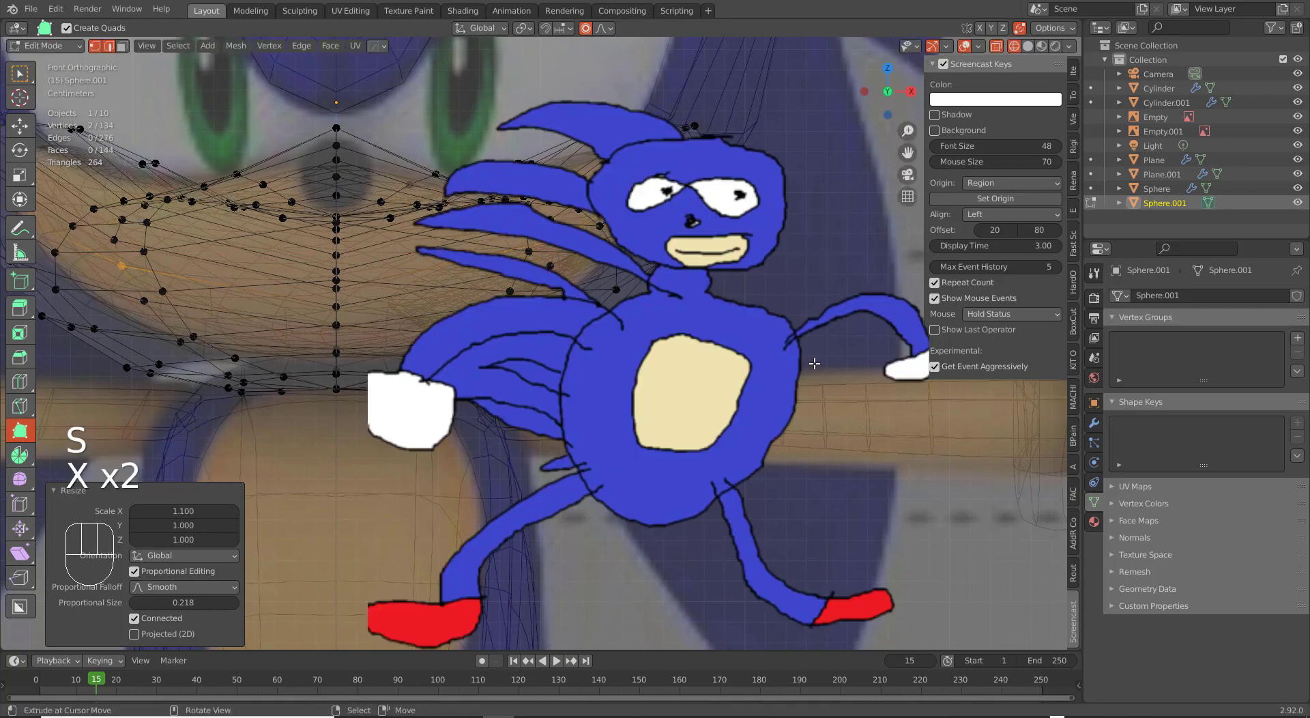
Inspect the reshaped muzzle in solid shading from several angles, both in and out of mesh editing.
{"action": "key", "text": "x"}
{"action": "scroll", "coordinate": [828, 374], "scroll_direction": "down", "scroll_amount": 6}
{"action": "key", "text": "z"}
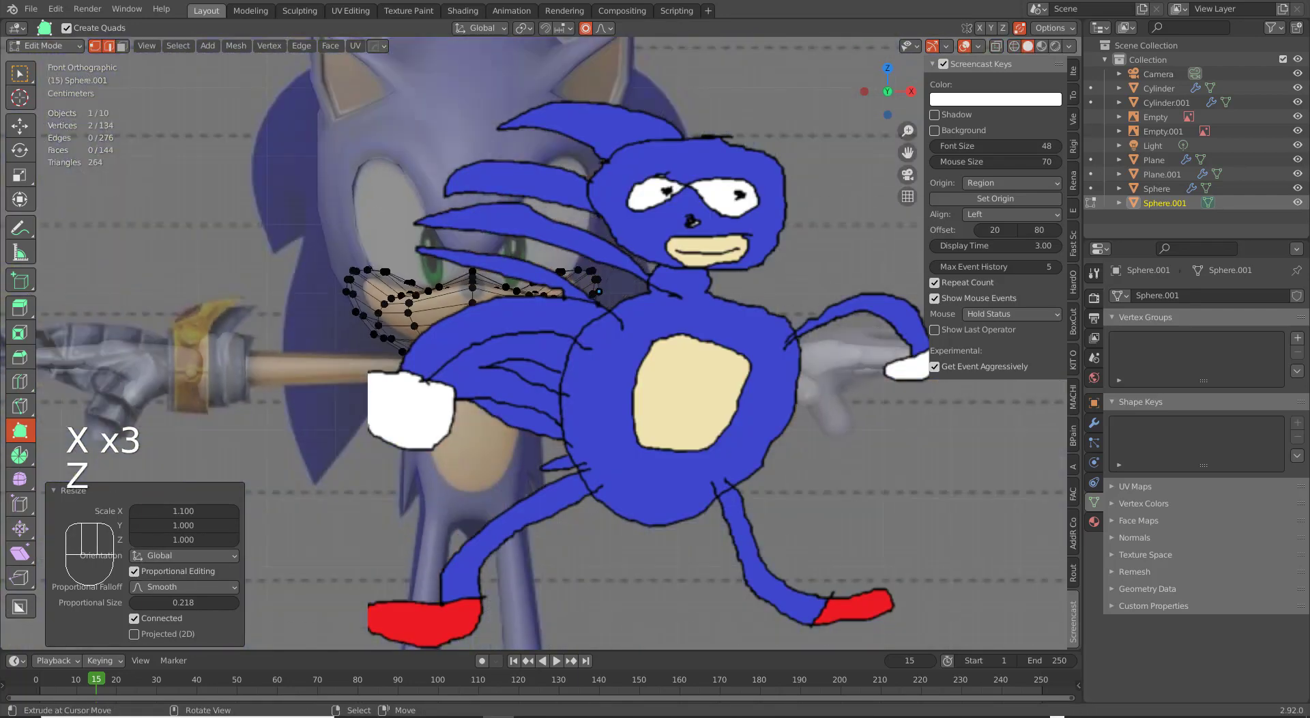
{"action": "mouse_move", "coordinate": [741, 328]}
{"action": "middle_mouse_down"}
{"action": "mouse_move", "coordinate": [480, 354]}
{"action": "mouse_move", "coordinate": [596, 323]}
{"action": "mouse_move", "coordinate": [667, 328]}
{"action": "mouse_move", "coordinate": [580, 330]}
{"action": "middle_mouse_up"}
{"action": "scroll", "coordinate": [574, 345], "scroll_direction": "up", "scroll_amount": 5}
{"action": "key", "text": "Tab"}
{"action": "key", "text": "KP_3"}
{"action": "key", "text": "Tab"}
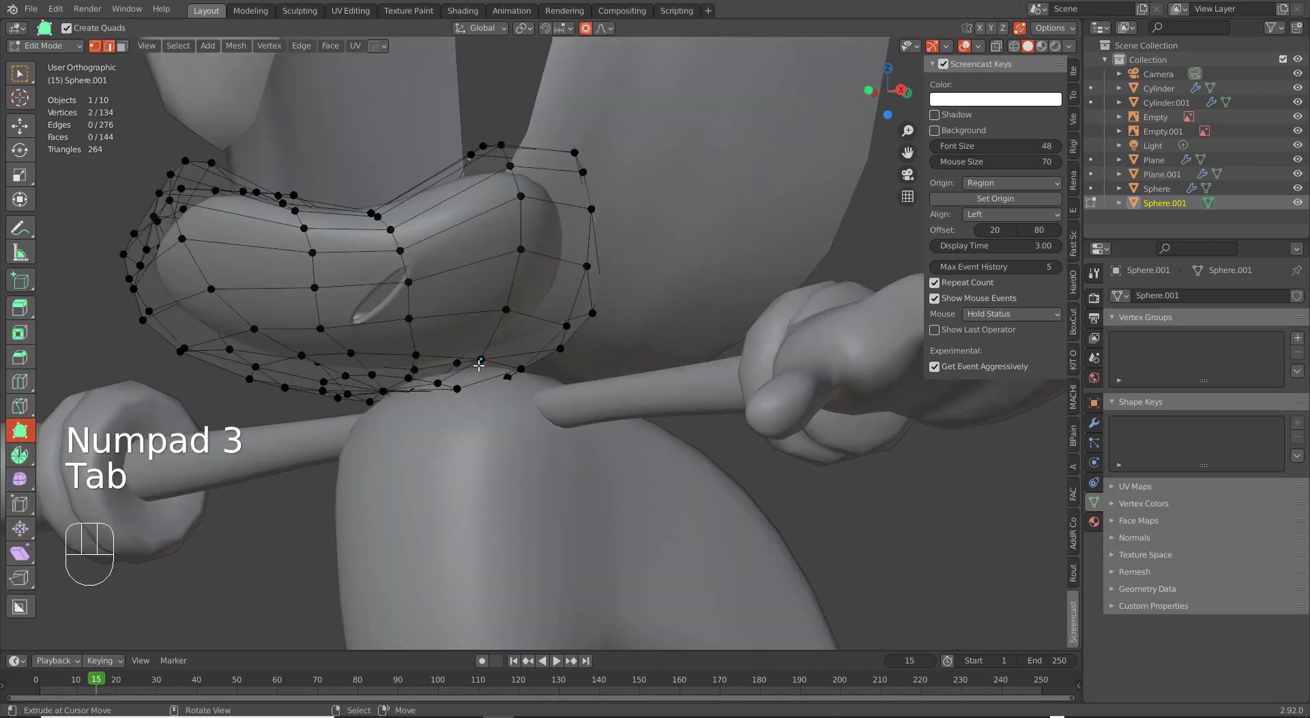
{"action": "middle_click_drag", "start_coordinate": [485, 359], "coordinate": [656, 430]}
{"action": "key", "text": "Tab"}
{"action": "key", "text": "Tab"}
Lower a vertex on the muzzle's underside about 0.02 m along Z, using a proportional size of about 0.24.
{"action": "right_click", "coordinate": [703, 341]}
{"action": "key", "text": "g"}
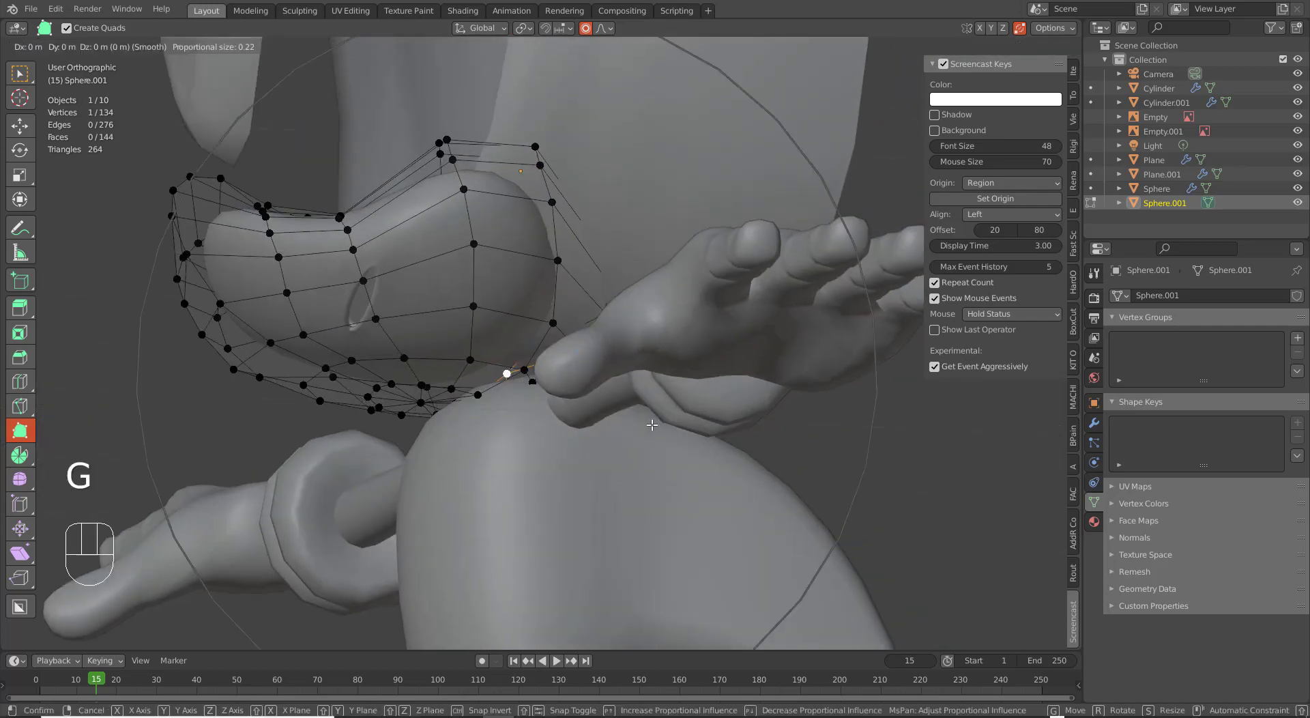
{"action": "key", "text": "t"}
{"action": "key", "text": "z"}
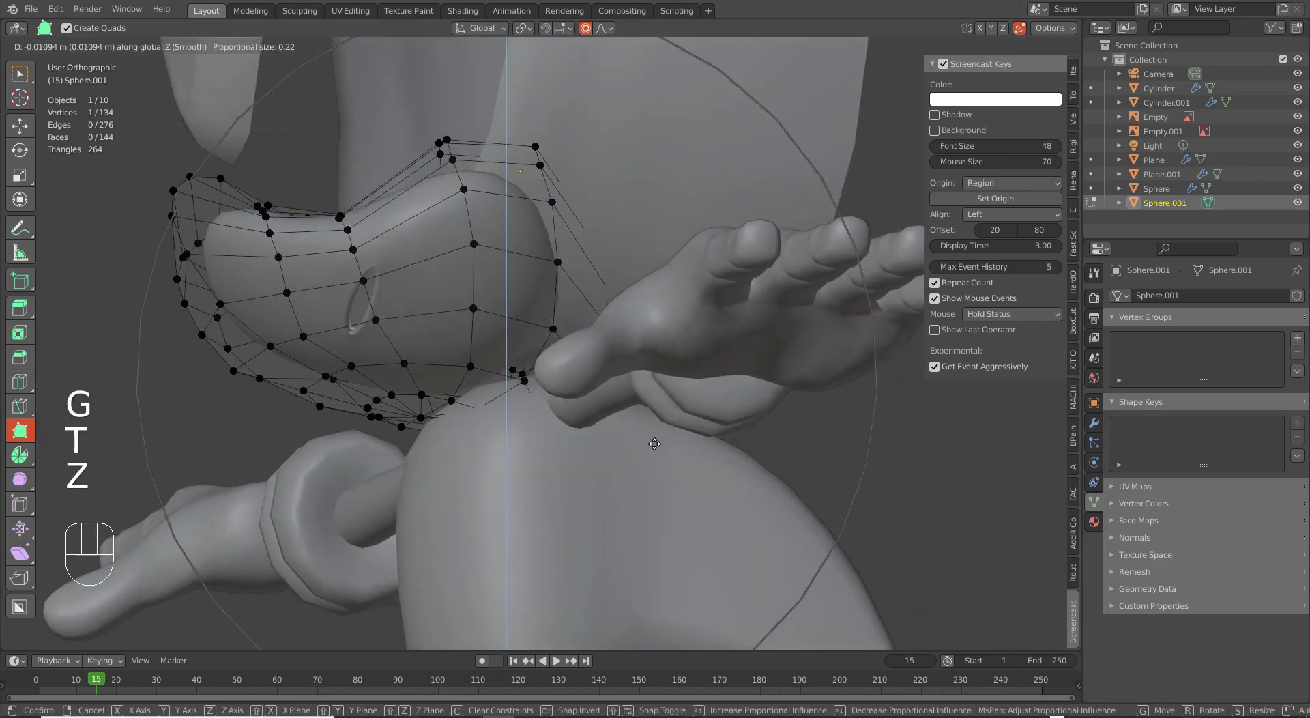
{"action": "scroll", "coordinate": [654, 454], "scroll_direction": "down", "scroll_amount": 1}
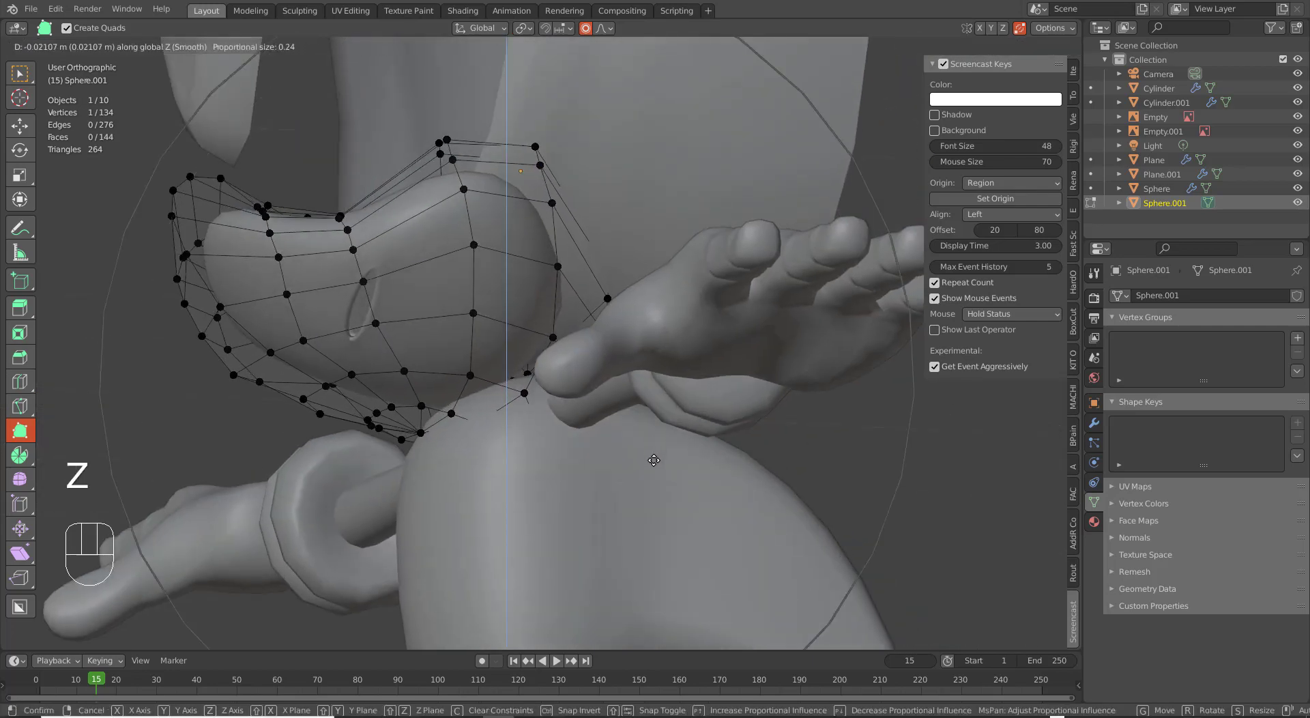
{"action": "left_click", "coordinate": [654, 460]}
{"action": "middle_click_drag", "start_coordinate": [653, 460], "coordinate": [629, 440]}
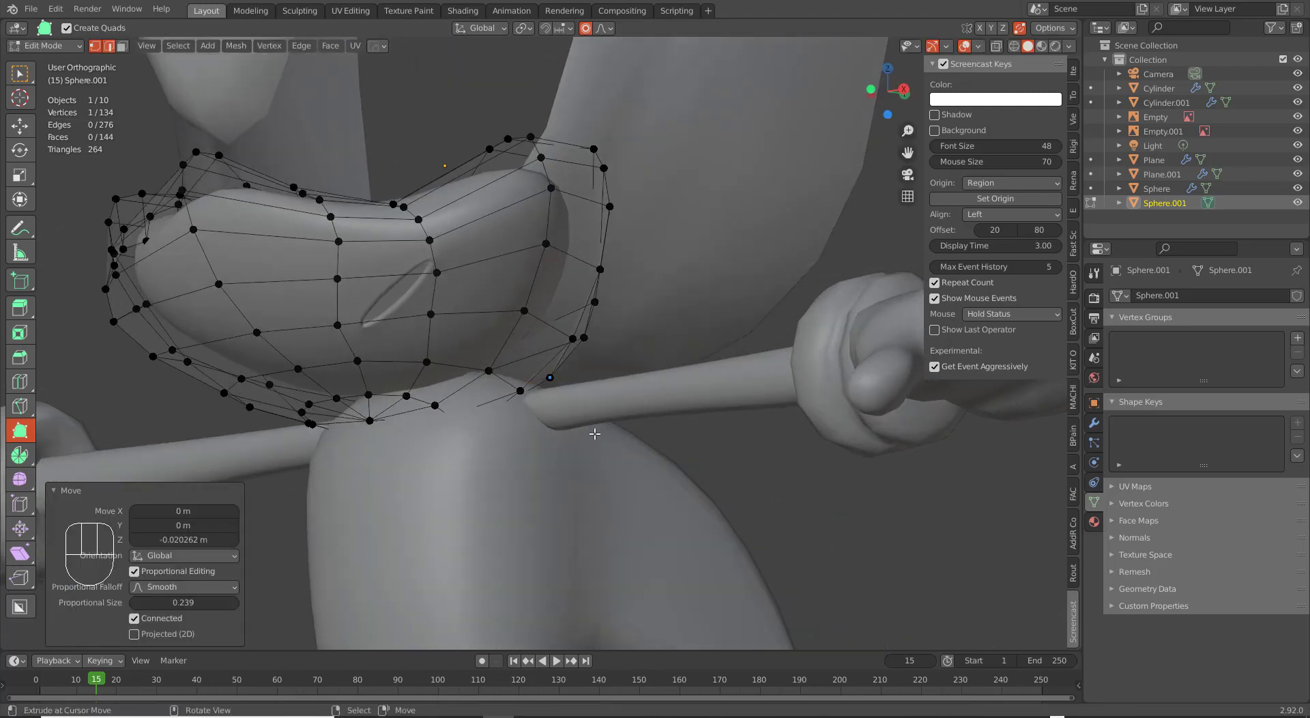
Leave mesh editing and hide the low-poly muzzle object Sphere.001.
{"action": "key", "text": "Tab"}
{"action": "scroll", "coordinate": [570, 405], "scroll_direction": "down", "scroll_amount": 2}
{"action": "middle_click_drag", "start_coordinate": [570, 403], "coordinate": [592, 394]}
{"action": "key", "text": "KP_1"}
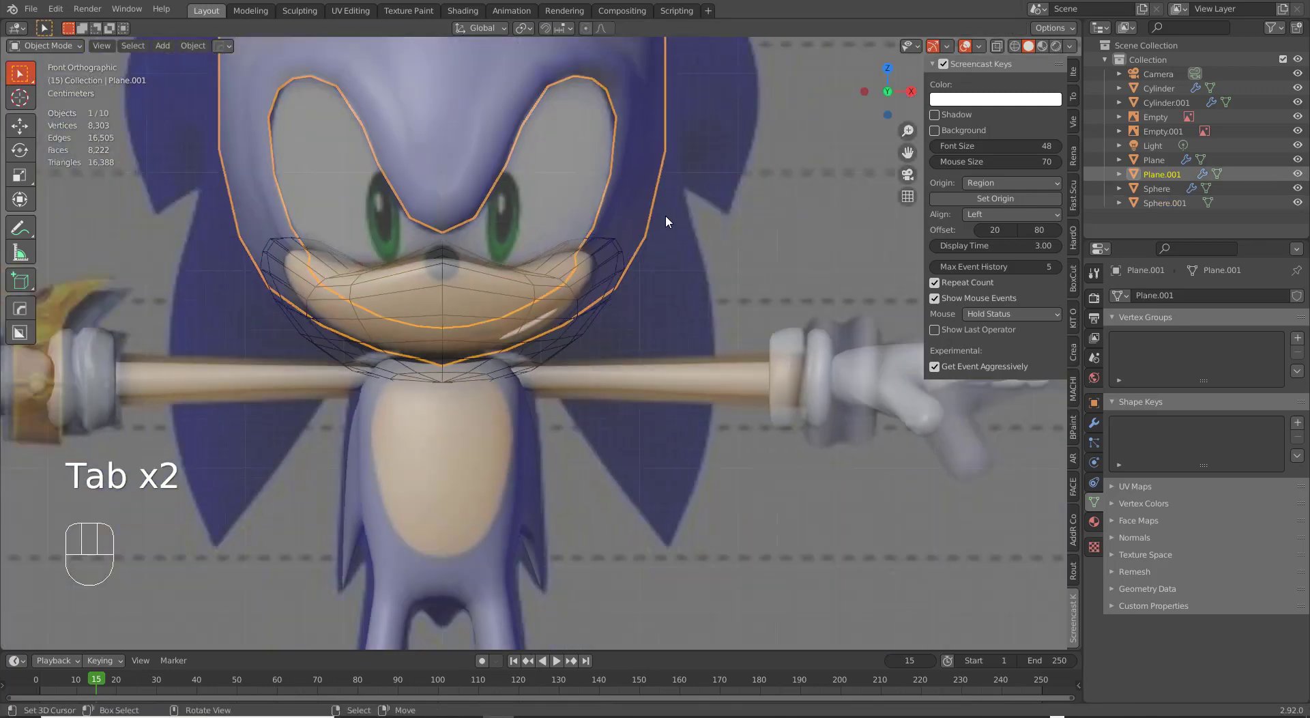
{"action": "scroll", "coordinate": [559, 362], "scroll_direction": "down", "scroll_amount": 2}
{"action": "right_click", "coordinate": [570, 312]}
{"action": "key", "text": "h"}
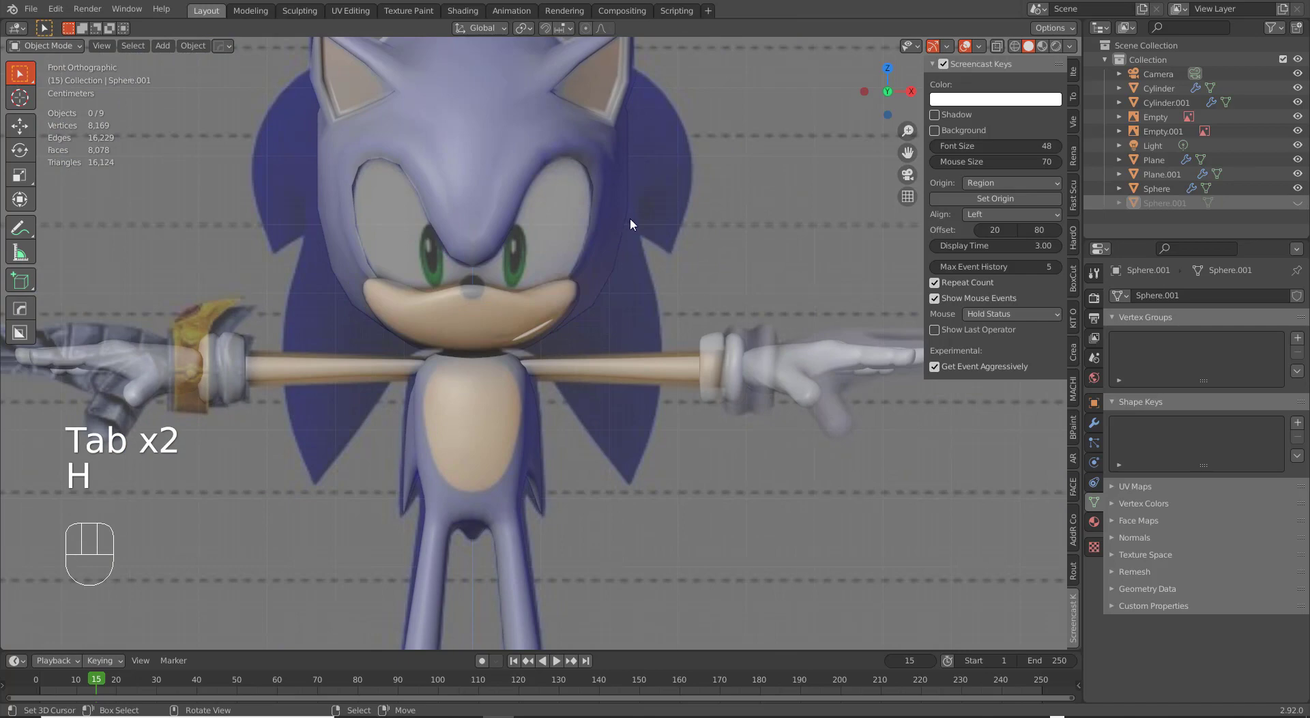
Add a mesh cylinder with 6 vertices at the world origin.
{"action": "scroll", "coordinate": [630, 217], "scroll_direction": "down", "scroll_amount": 2}
{"action": "right_click", "coordinate": [624, 235]}
{"action": "scroll", "coordinate": [624, 235], "scroll_direction": "down", "scroll_amount": 2}
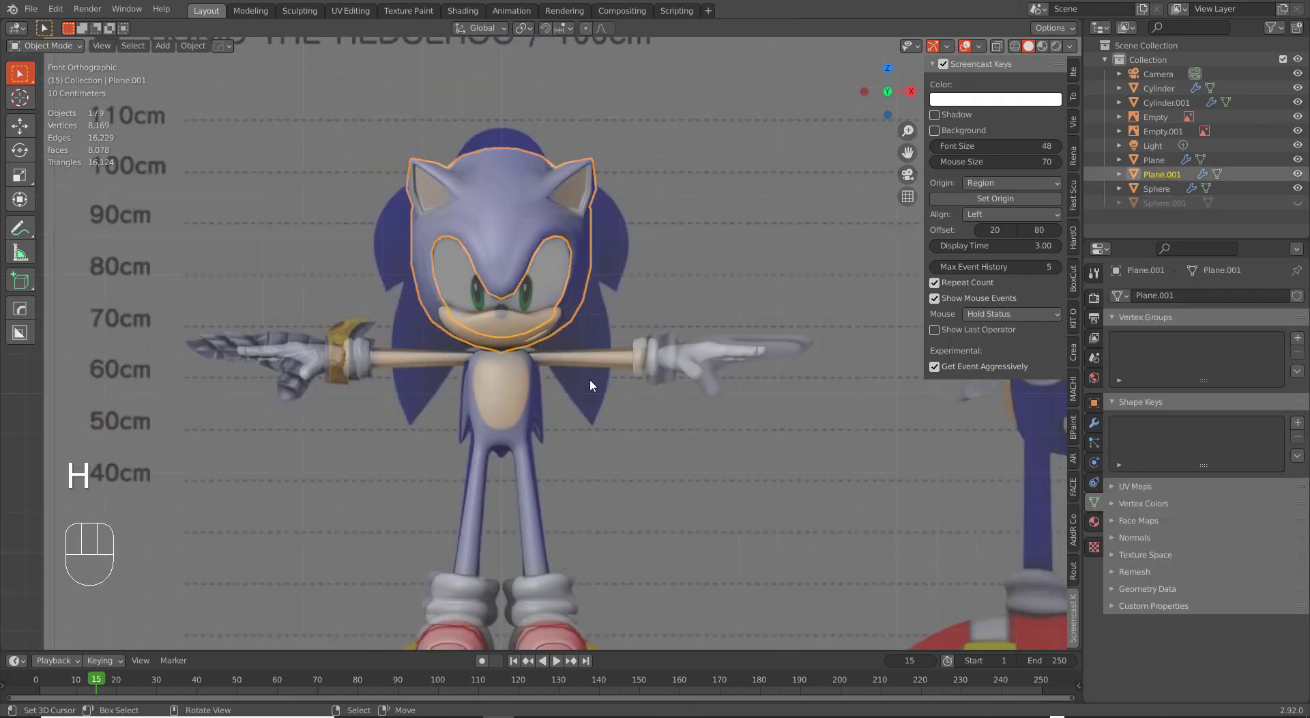
{"action": "scroll", "coordinate": [590, 378], "scroll_direction": "down", "scroll_amount": 3}
{"action": "middle_click_drag", "start_coordinate": [590, 378], "coordinate": [498, 363]}
{"action": "key", "text": "KP_1"}
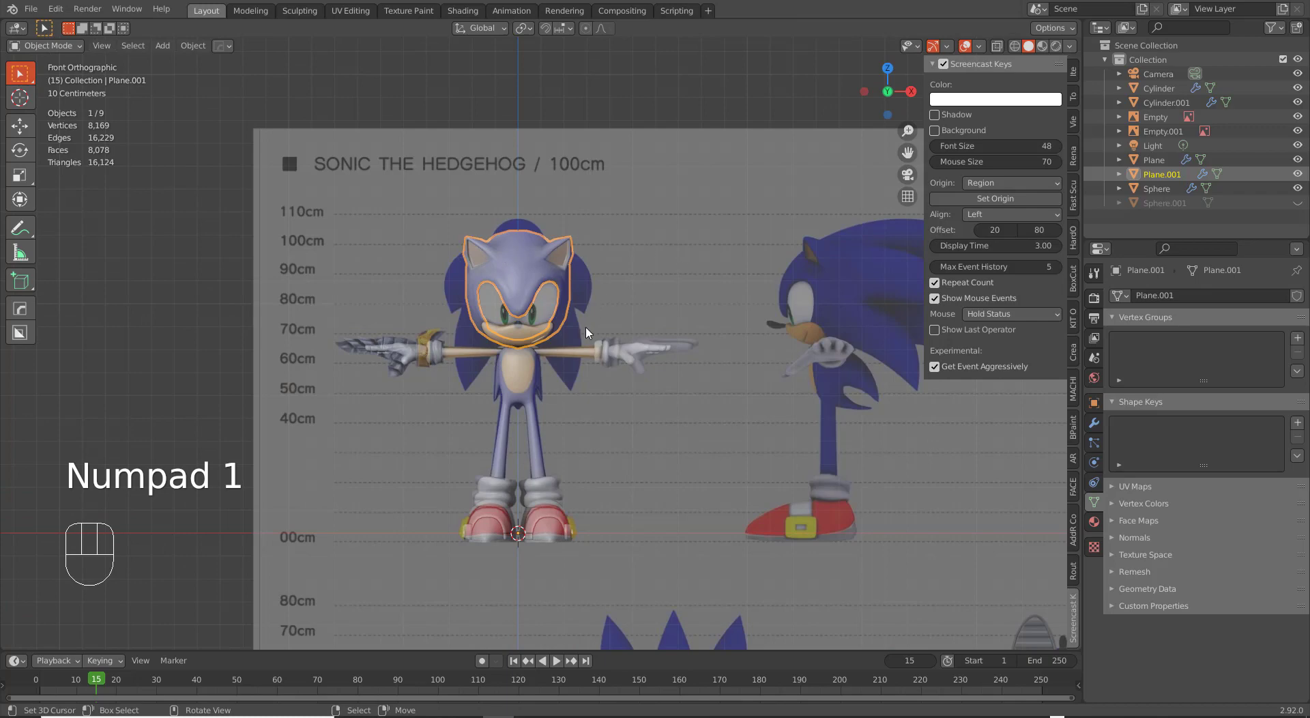
{"action": "middle_click_drag", "start_coordinate": [571, 324], "coordinate": [527, 251], "text": "shift"}
{"action": "key", "text": "shift+a"}
{"action": "mouse_move", "coordinate": [546, 313]}
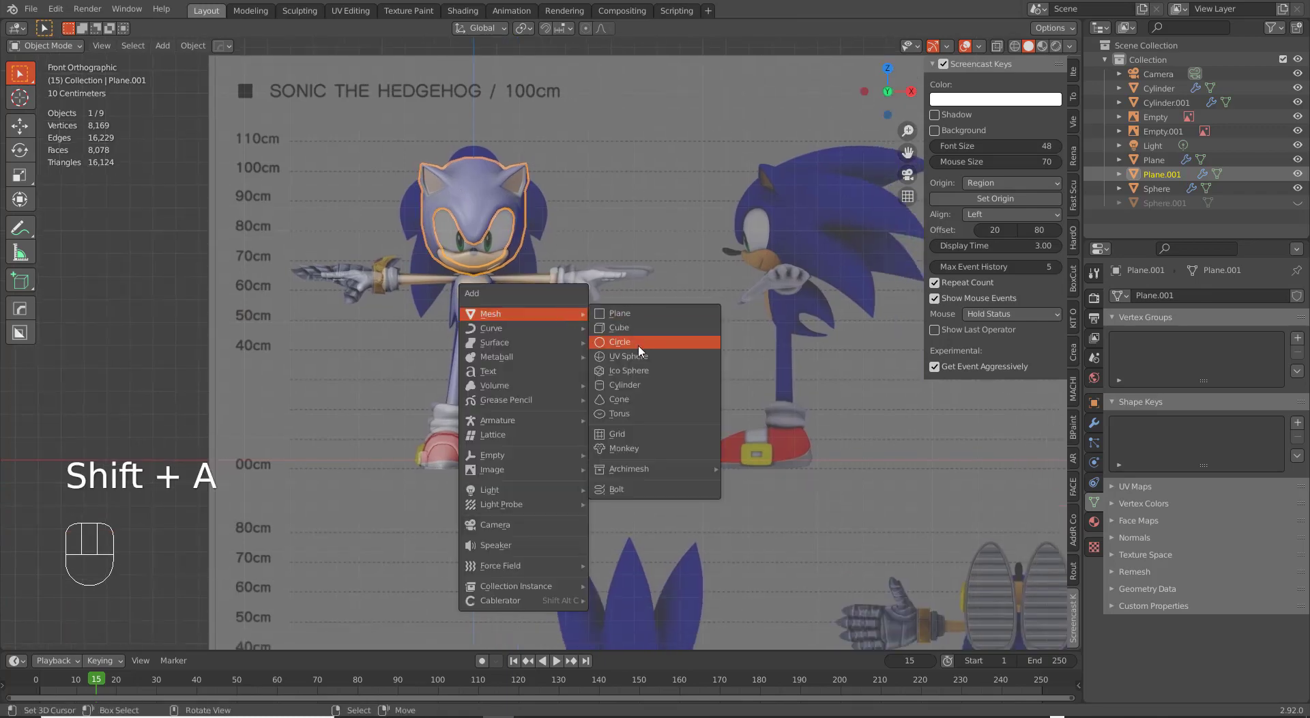
{"action": "left_click", "coordinate": [635, 385]}
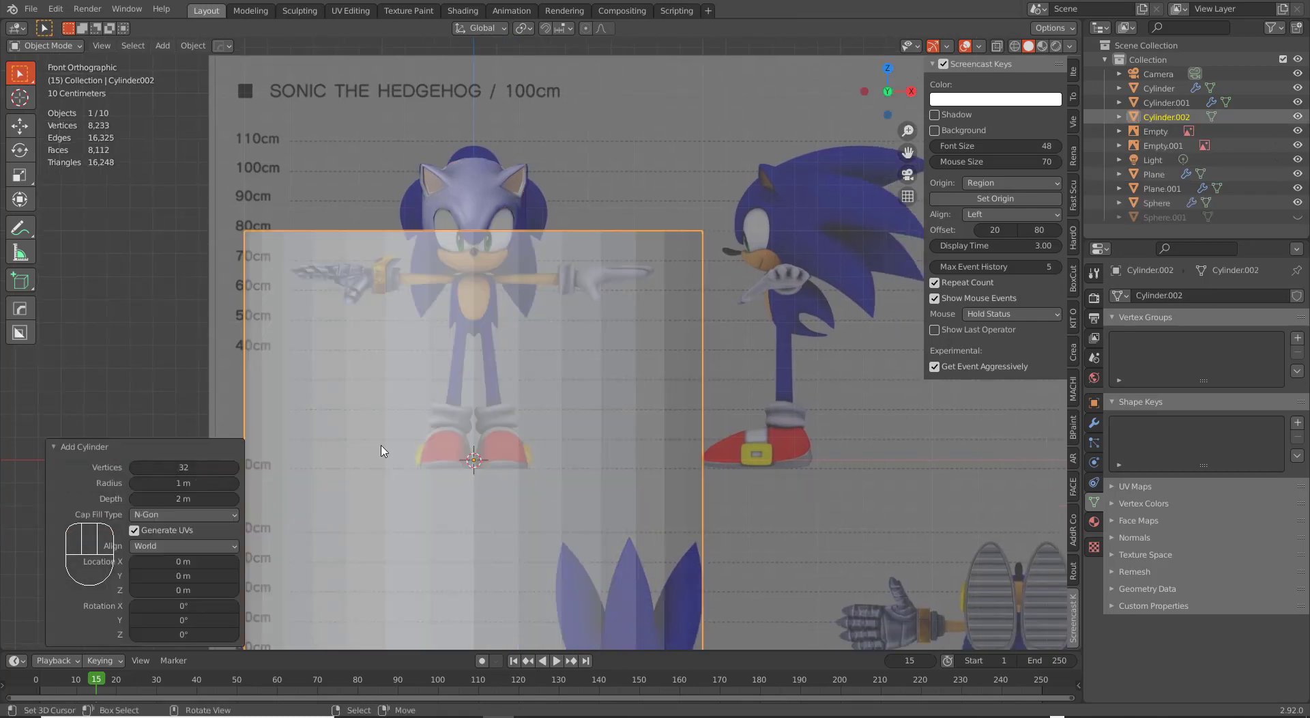
{"action": "left_click", "coordinate": [183, 467]}
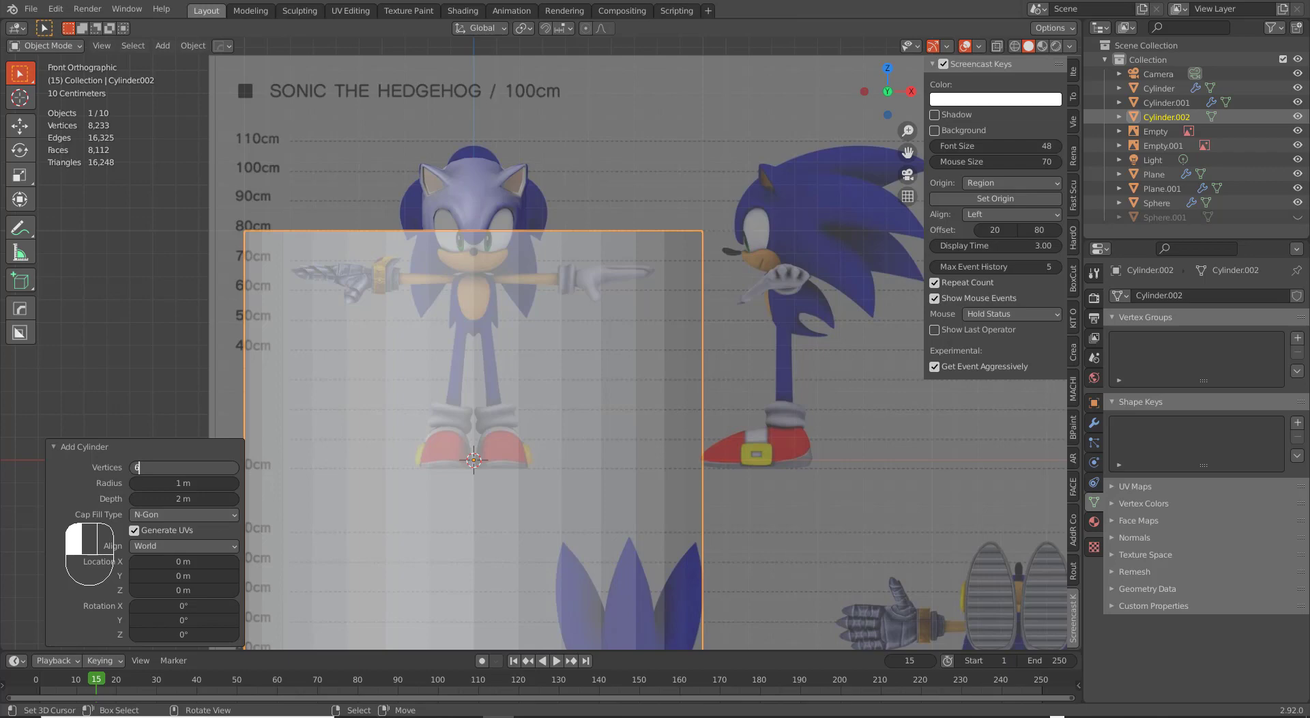
{"action": "key", "text": "Return"}
{"action": "middle_click_drag", "start_coordinate": [672, 98], "coordinate": [603, 269]}
{"action": "key", "text": "KP_1"}
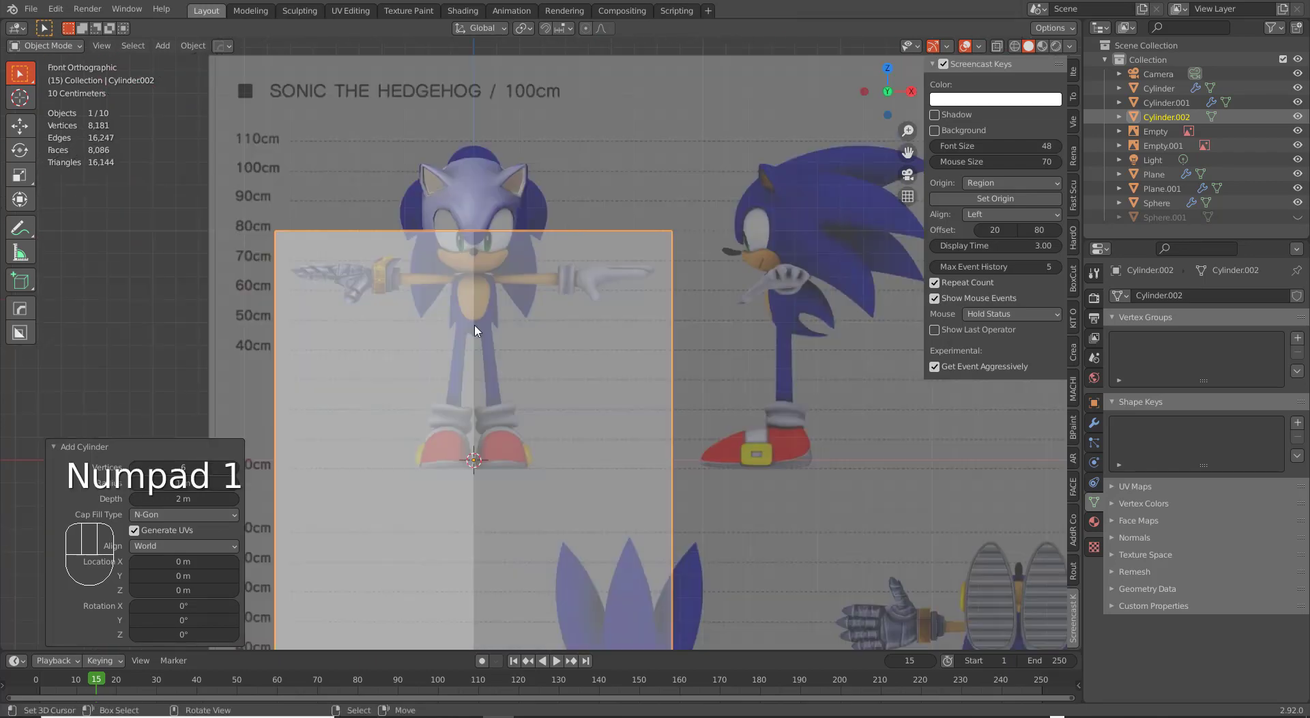
{"action": "middle_click_drag", "start_coordinate": [490, 496], "coordinate": [520, 409], "text": "shift"}
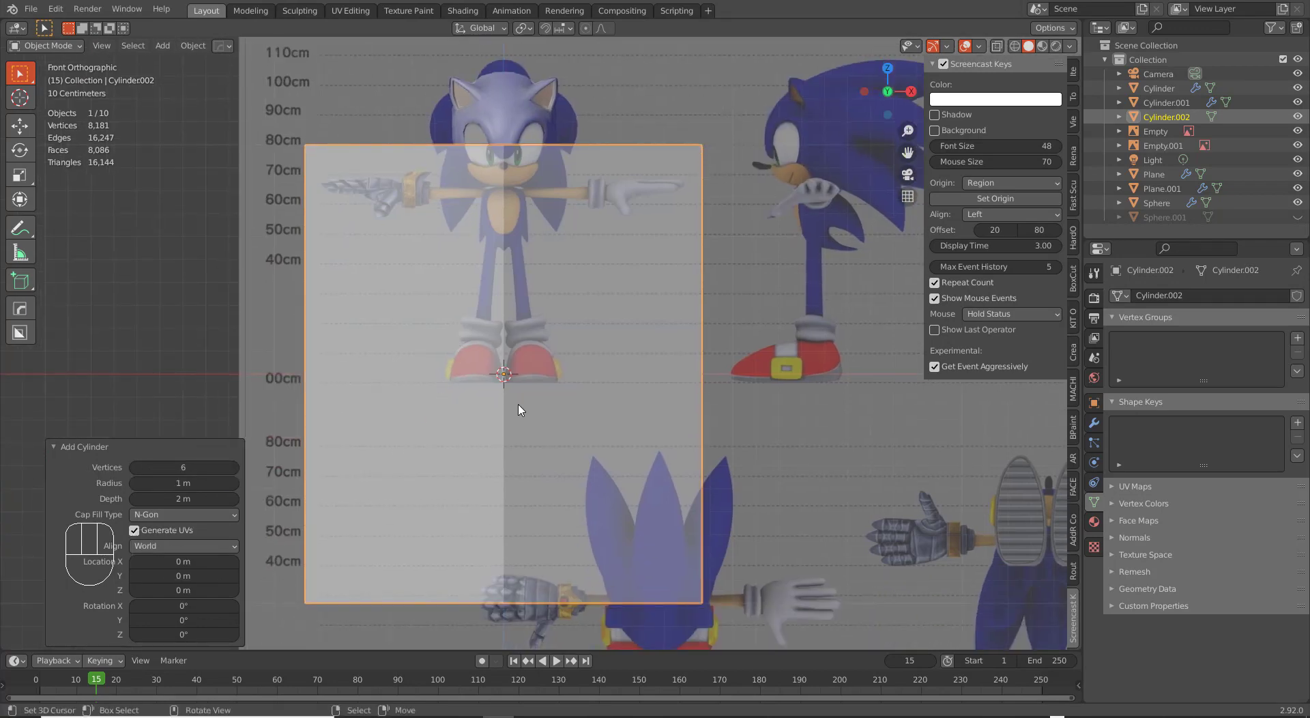
Open the six-sided cylinder for mesh editing and select its top cap face.
{"action": "key", "text": "Tab"}
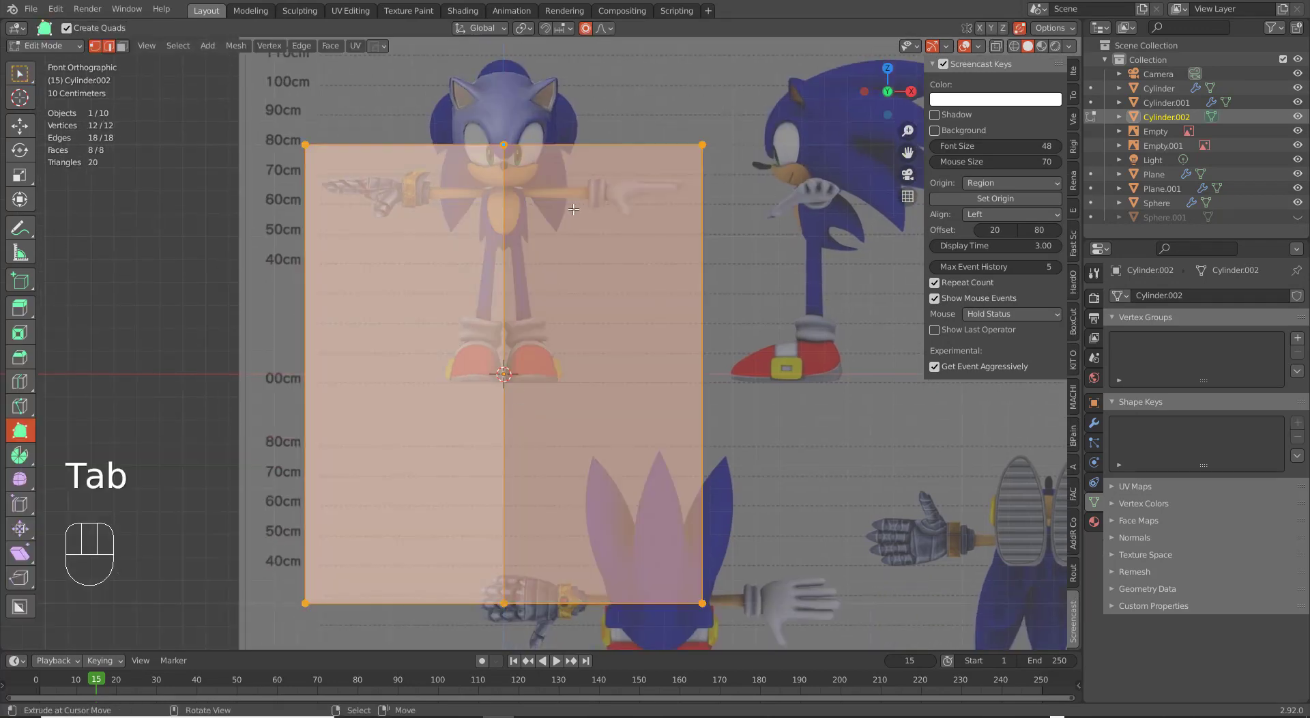
{"action": "middle_click_drag", "start_coordinate": [573, 209], "coordinate": [534, 307]}
{"action": "key", "text": "3"}
{"action": "left_click", "coordinate": [550, 202]}
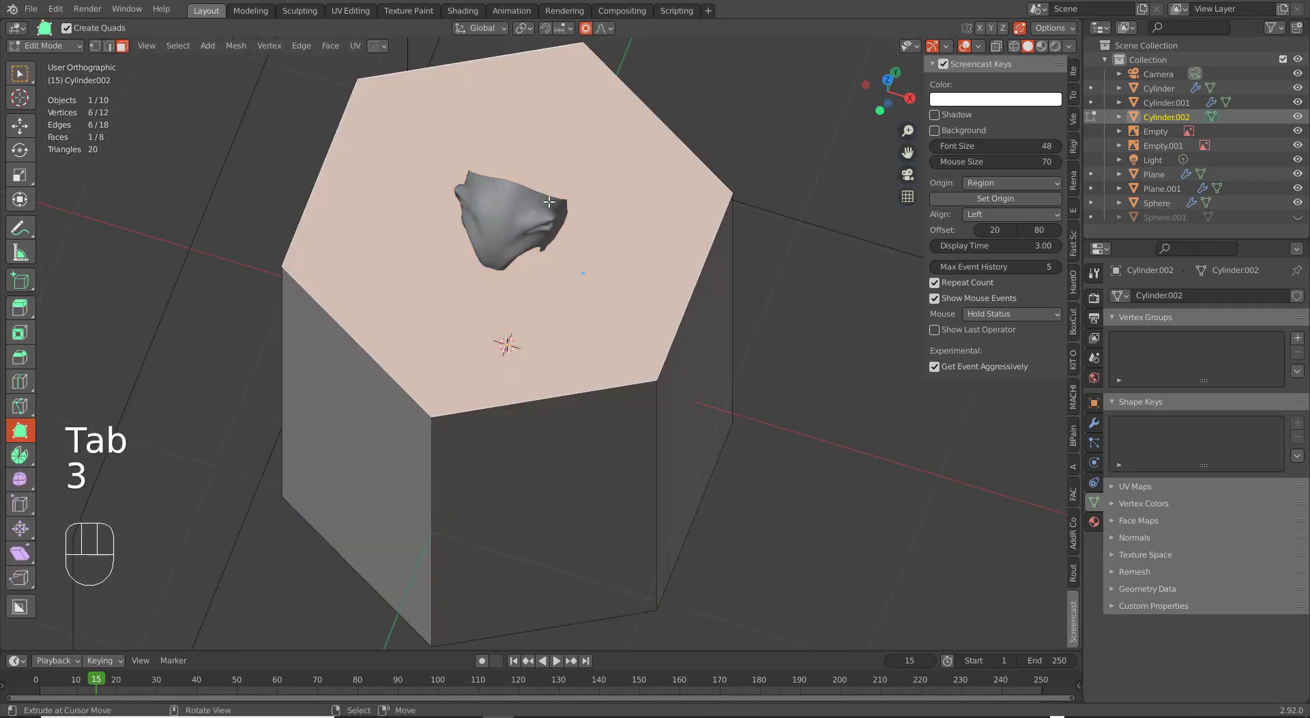
{"action": "key", "text": "x"}
{"action": "left_click", "coordinate": [546, 250]}
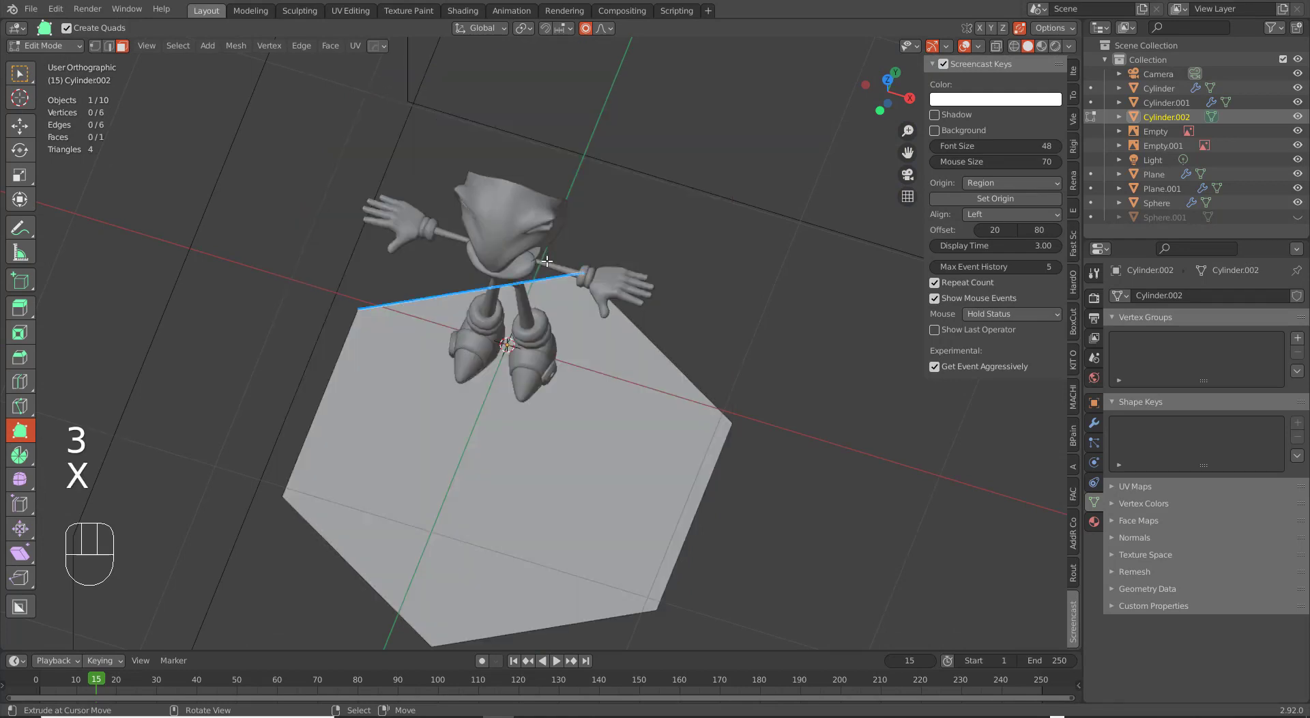
{"action": "key", "text": "ctrl+z"}
Replace the cylinder's top cap with two quads divided by an edge running across the hexagon.
{"action": "key", "text": "x"}
{"action": "left_click", "coordinate": [530, 293]}
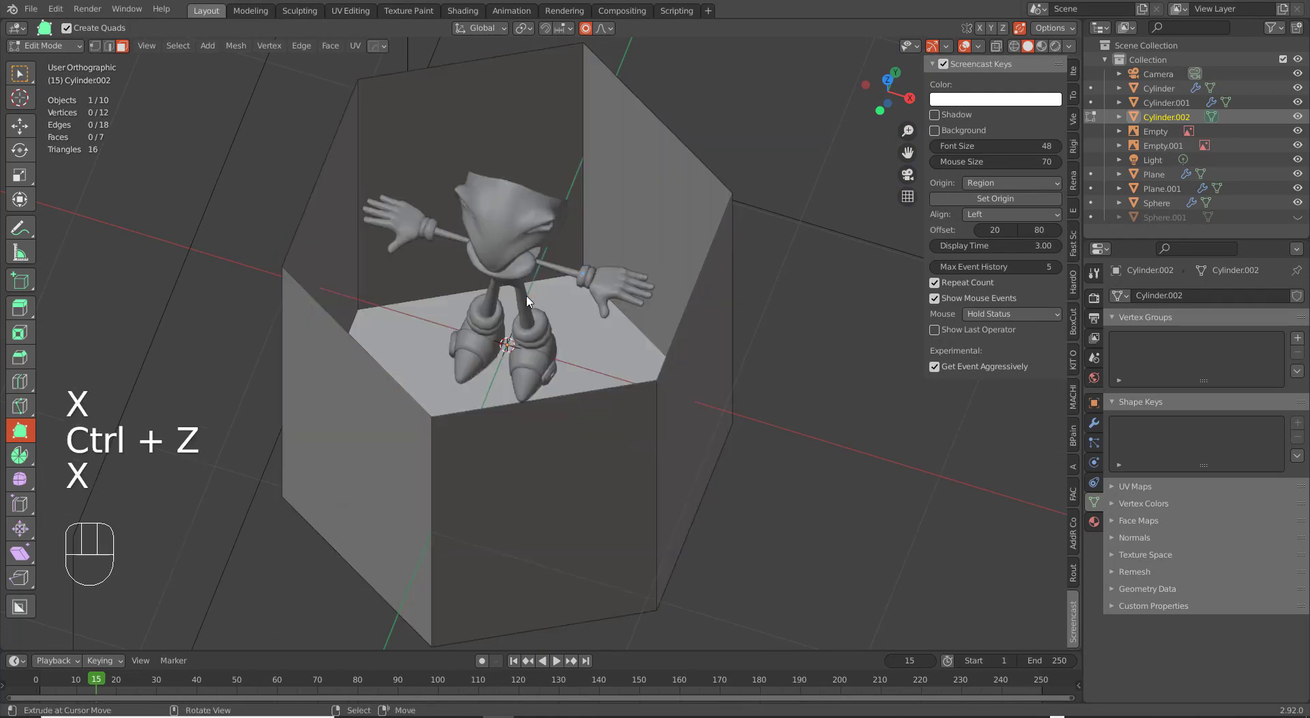
{"action": "key", "text": "1"}
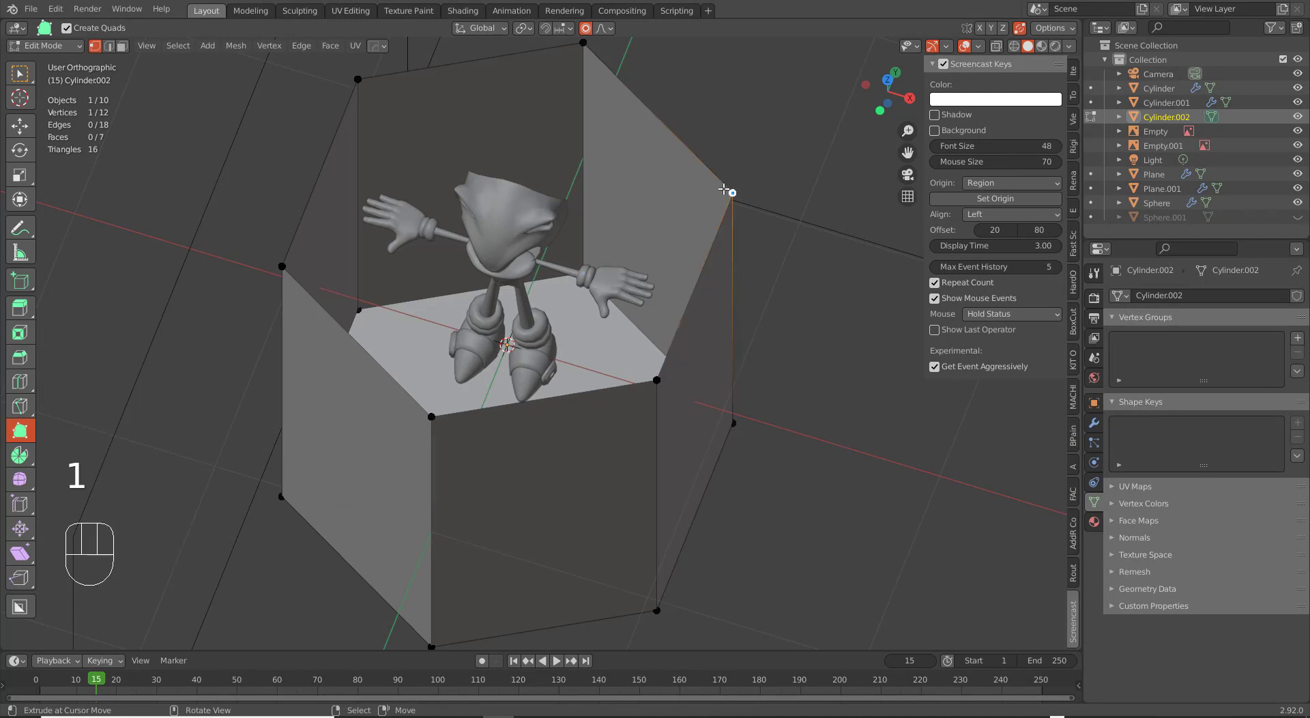
{"action": "key", "text": "f"}
{"action": "key", "text": "f"}
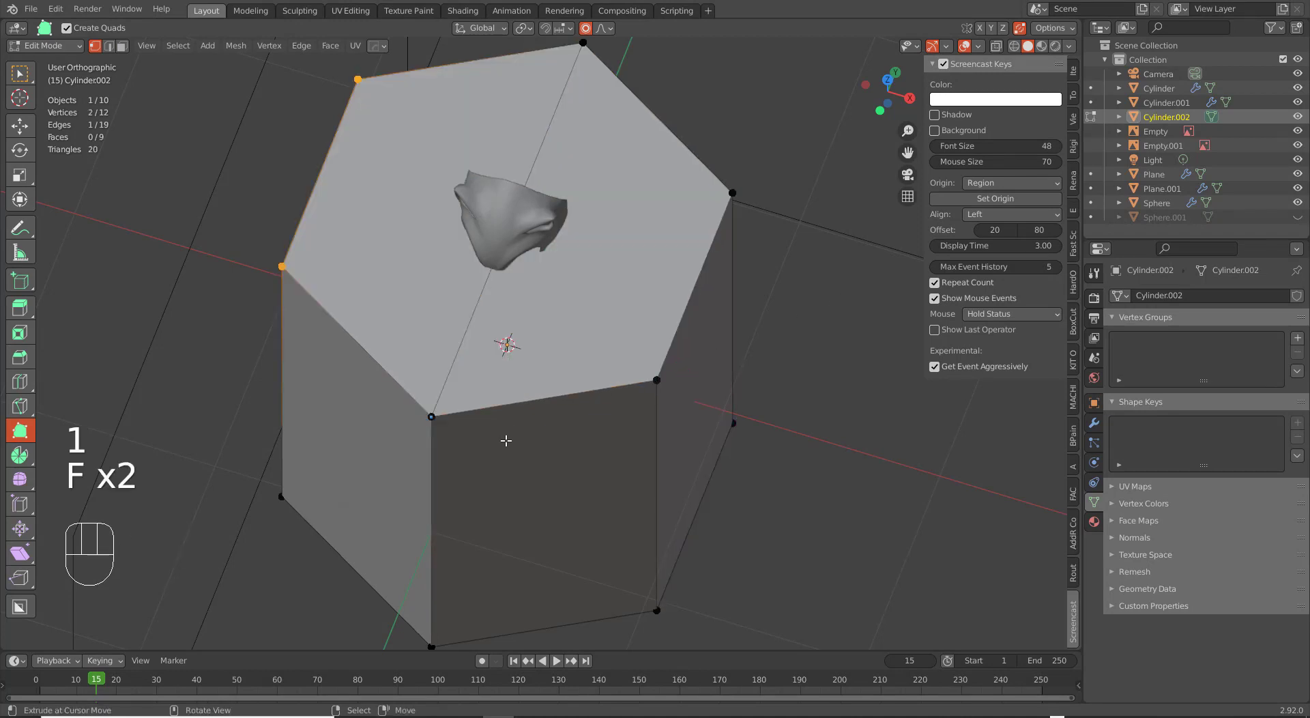
Delete the cylinder's bottom cap face and fill the opening with two quads.
{"action": "middle_click_drag", "start_coordinate": [506, 440], "coordinate": [549, 442]}
{"action": "key", "text": "3"}
{"action": "right_click", "coordinate": [546, 522]}
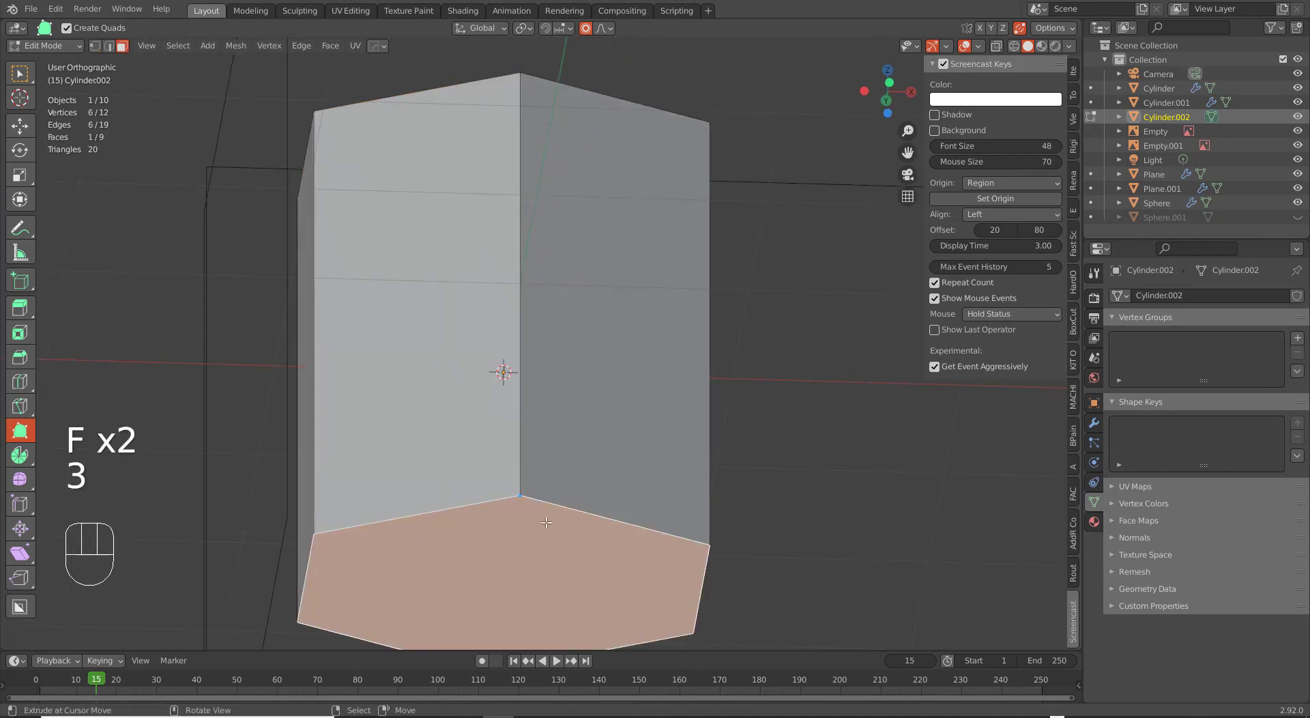
{"action": "key", "text": "x"}
{"action": "left_click", "coordinate": [546, 522]}
{"action": "key", "text": "2"}
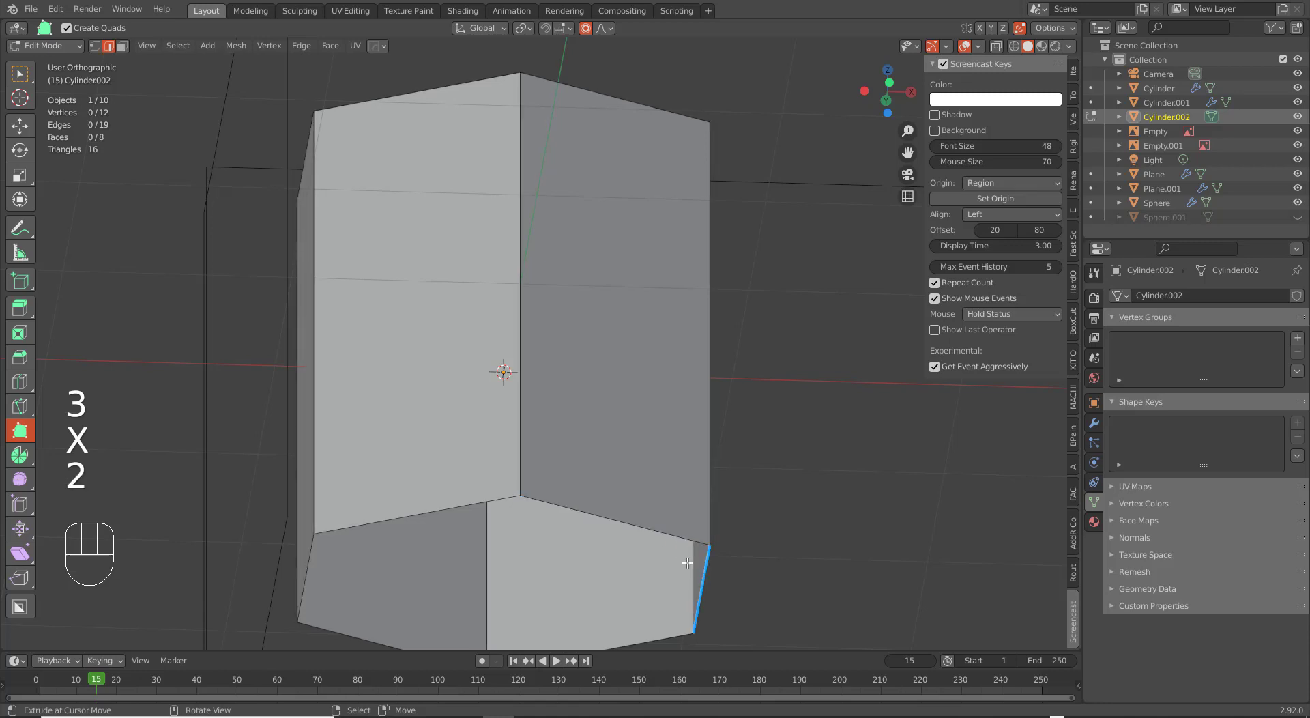
{"action": "key", "text": "f"}
{"action": "key", "text": "f"}
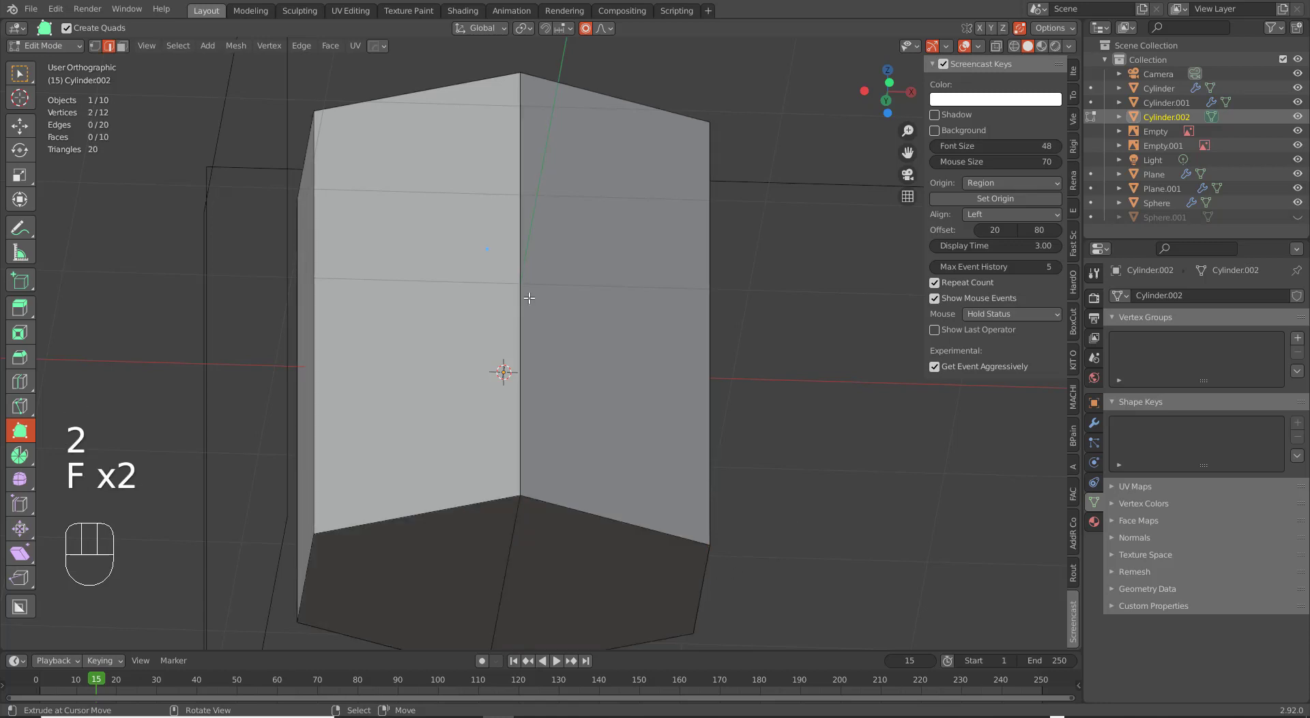
Select both faces of the cylinder's top cap and scale them by 0.077, plus a further 0.356, to form a pointed spike.
{"action": "middle_click_drag", "start_coordinate": [526, 293], "coordinate": [573, 299]}
{"action": "right_click", "coordinate": [574, 298]}
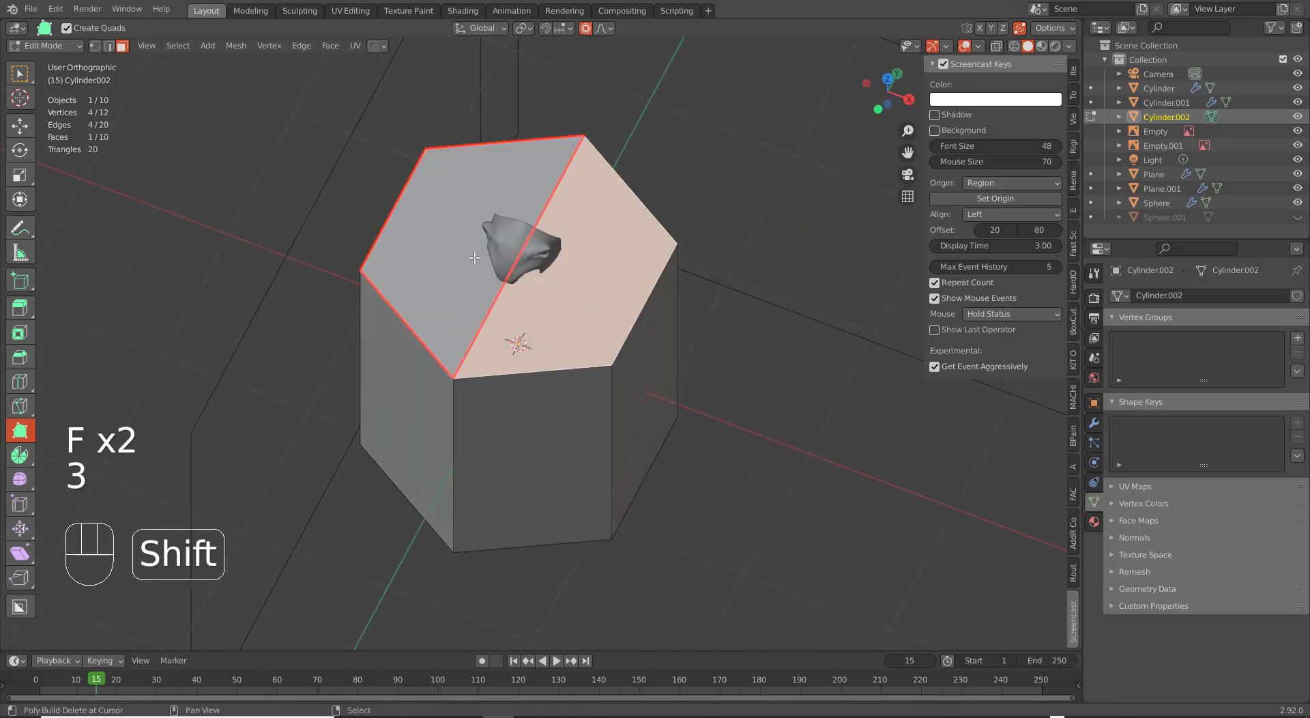
{"action": "right_click", "coordinate": [464, 278], "text": "shift"}
{"action": "middle_click_drag", "start_coordinate": [713, 607], "coordinate": [761, 575]}
{"action": "key", "text": "s"}
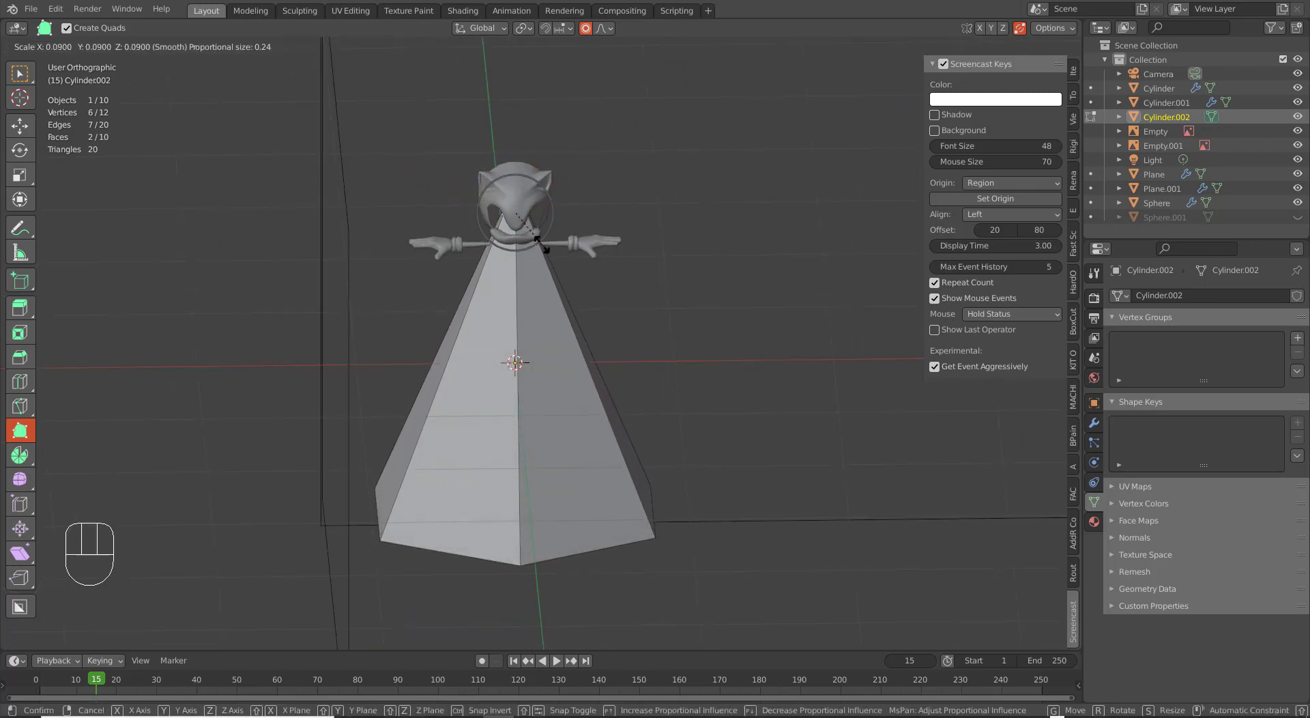
{"action": "left_click", "coordinate": [539, 240]}
{"action": "middle_click_drag", "start_coordinate": [601, 470], "coordinate": [643, 499]}
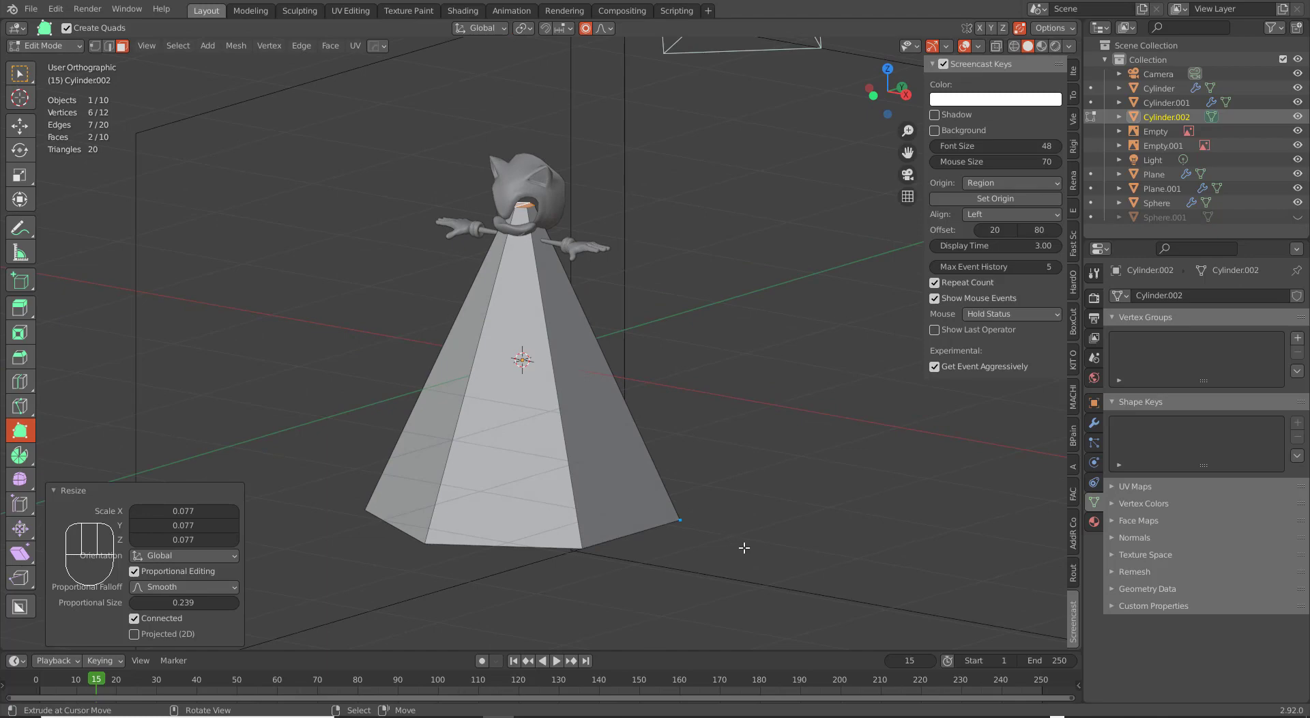
{"action": "key", "text": "s"}
{"action": "left_click", "coordinate": [584, 337]}
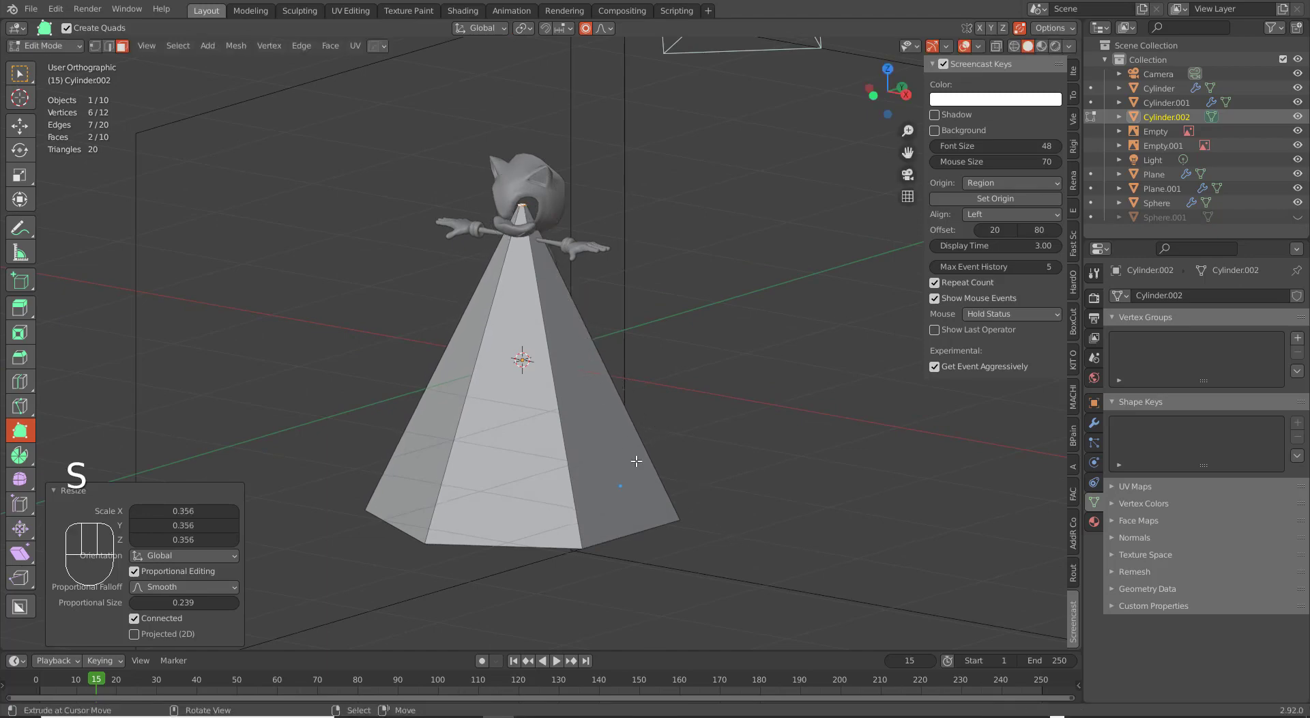
Select the whole spike mesh and rotate it 90° in the right side view.
{"action": "key", "text": "a"}
{"action": "key", "text": "KP_2"}
{"action": "key", "text": "KP_3"}
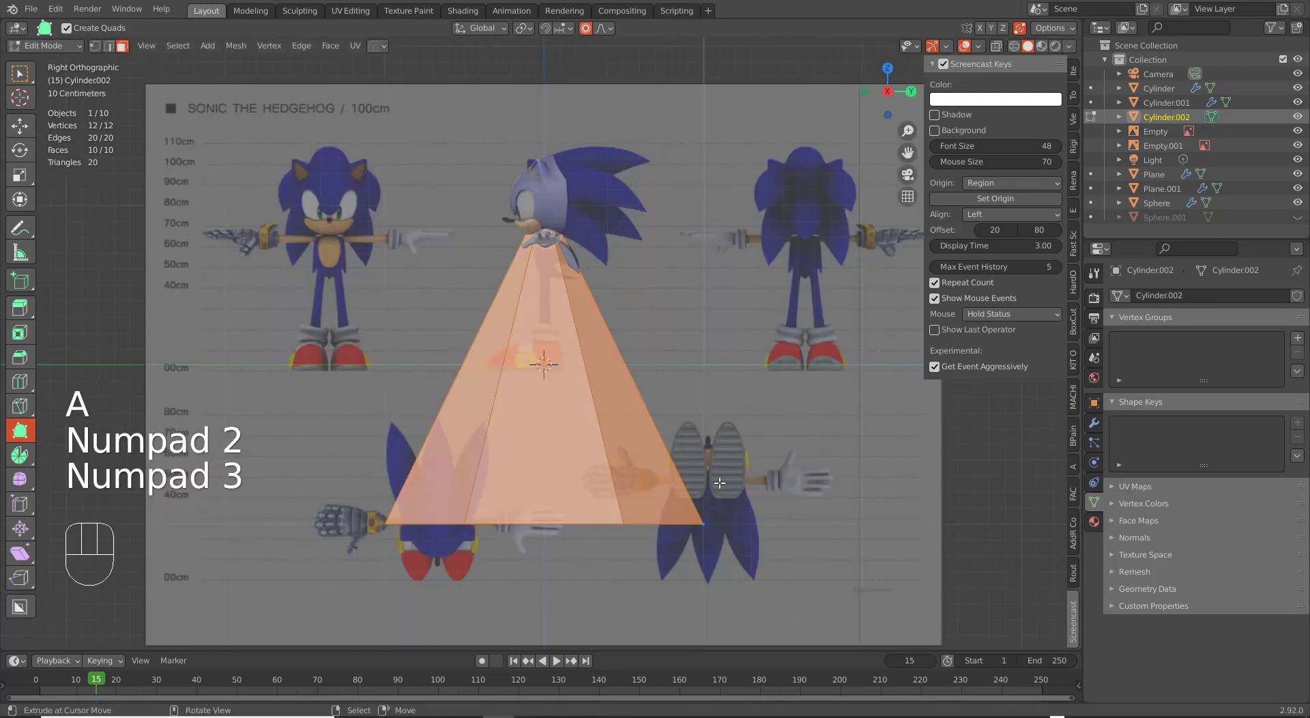
{"action": "key", "text": "r"}
{"action": "key", "text": "9"}
{"action": "key", "text": "0"}
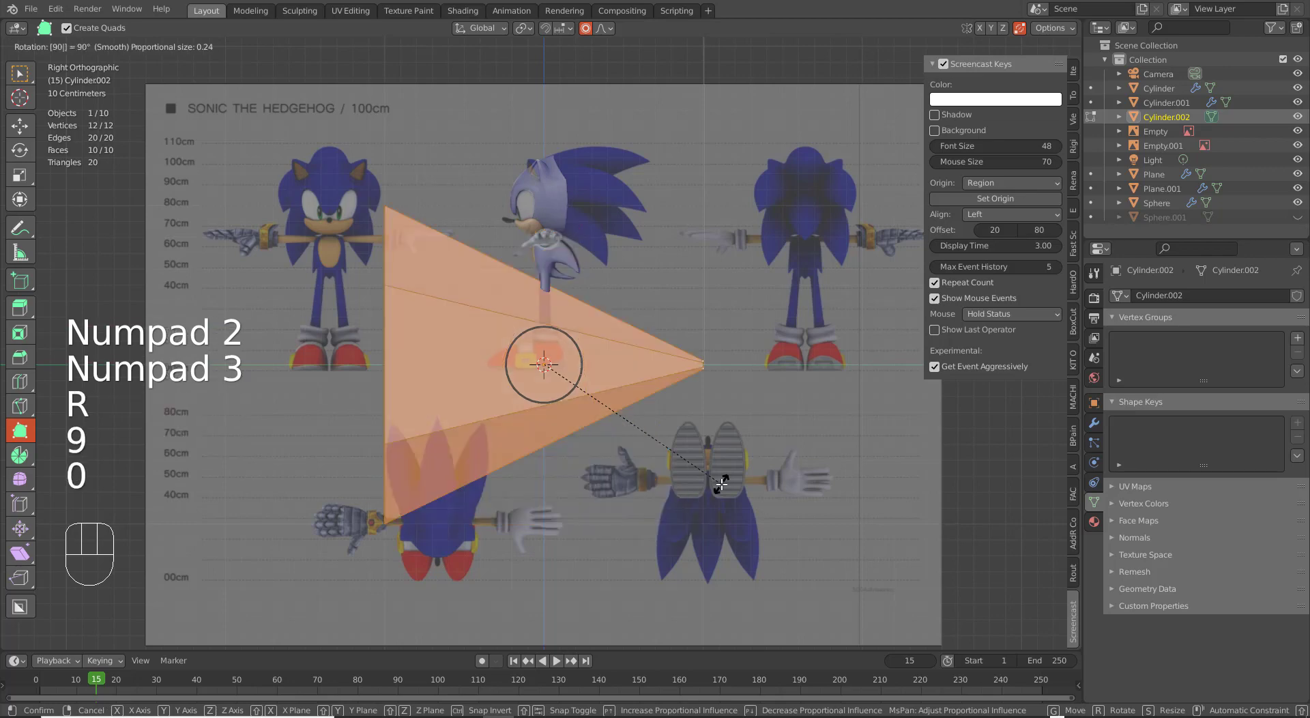
{"action": "key", "text": "Return"}
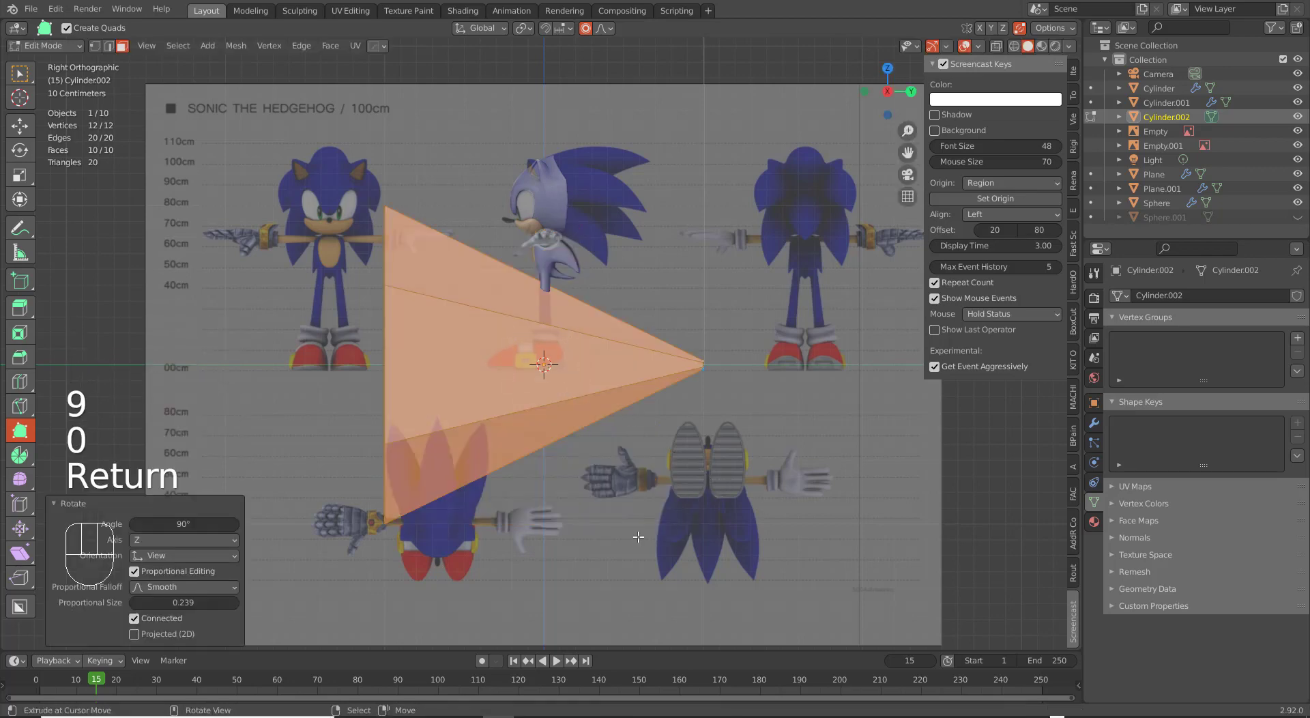
Move the spike behind the head, about 0.904 m in Y and 1.067 m in Z, and shrink it in two passes, the second by 0.756.
{"action": "key", "text": "g"}
{"action": "left_click", "coordinate": [744, 389]}
{"action": "key", "text": "s"}
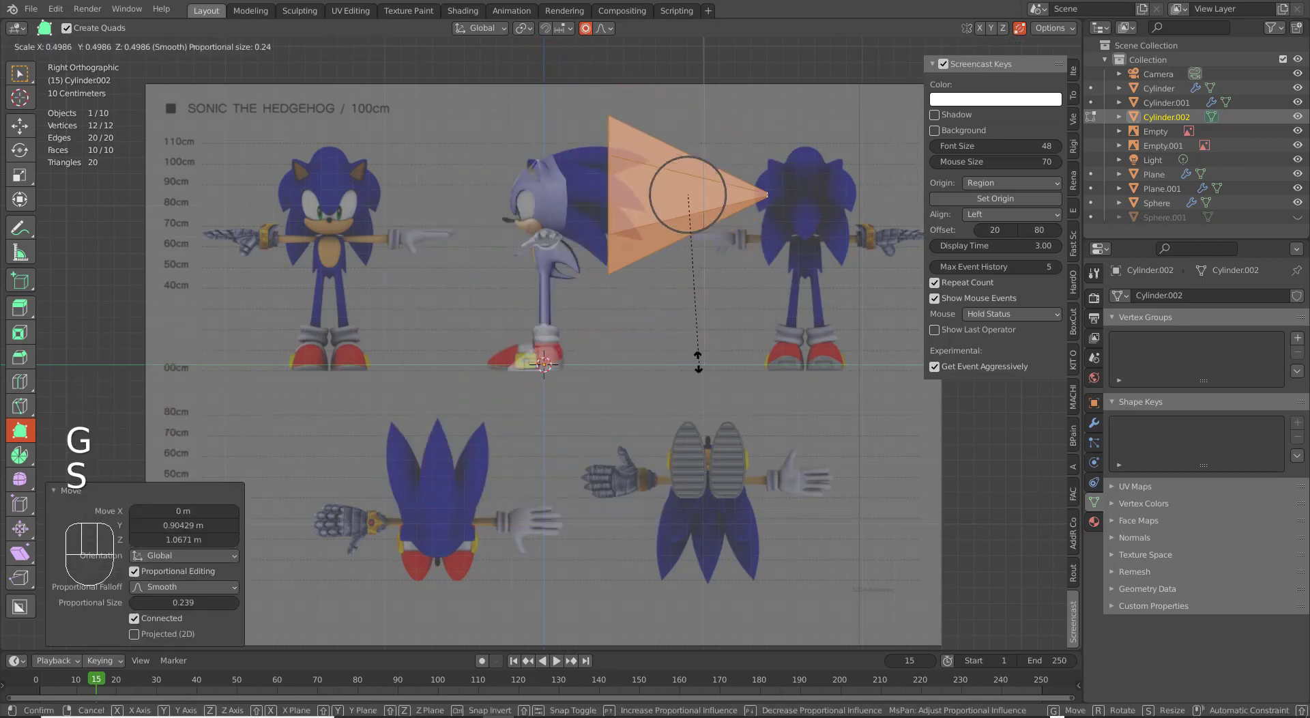
{"action": "left_click", "coordinate": [689, 312]}
{"action": "scroll", "coordinate": [689, 312], "scroll_direction": "up", "scroll_amount": 4}
{"action": "middle_click_drag", "start_coordinate": [671, 278], "coordinate": [577, 498], "text": "shift"}
{"action": "key", "text": "s"}
{"action": "left_click", "coordinate": [699, 440]}
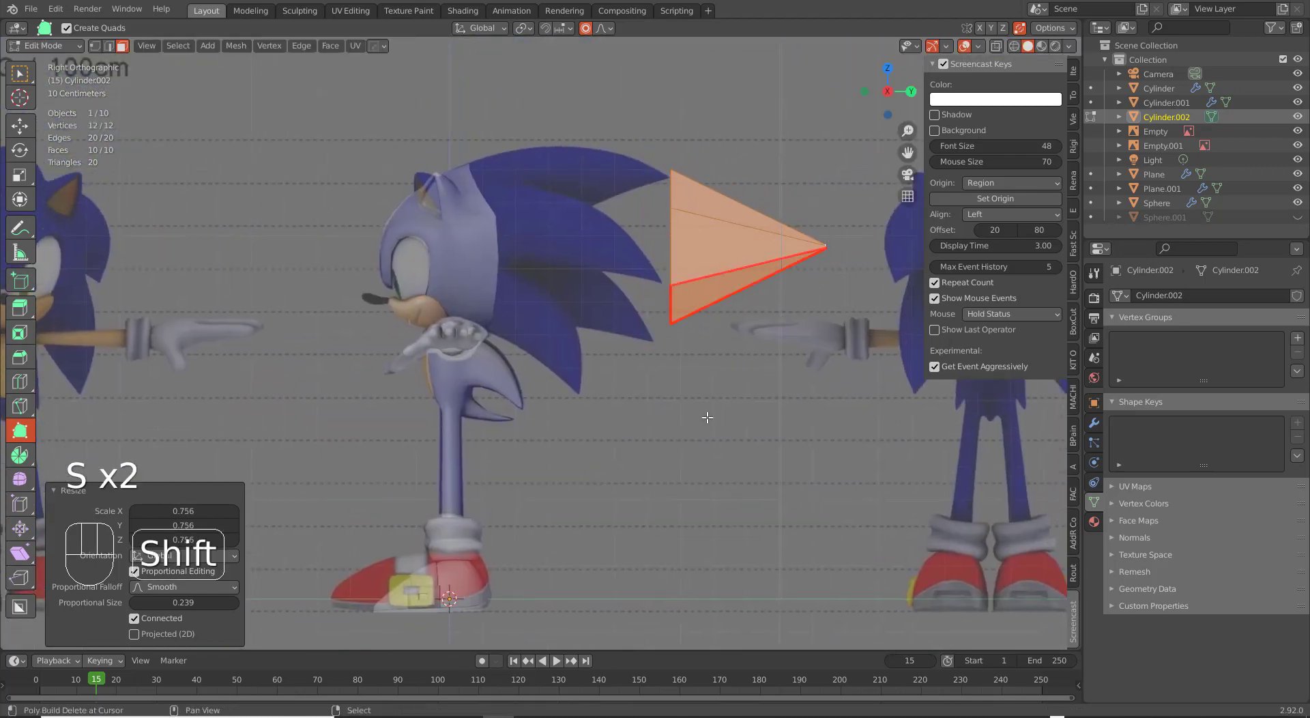
Move the spike onto the reference quills at the back of the head, about -0.475 m in Y and 0.076 m in Z.
{"action": "middle_click_drag", "start_coordinate": [696, 404], "coordinate": [652, 457], "text": "shift"}
{"action": "key", "text": "g"}
{"action": "left_click", "coordinate": [569, 439]}
{"action": "scroll", "coordinate": [672, 437], "scroll_direction": "up", "scroll_amount": 3}
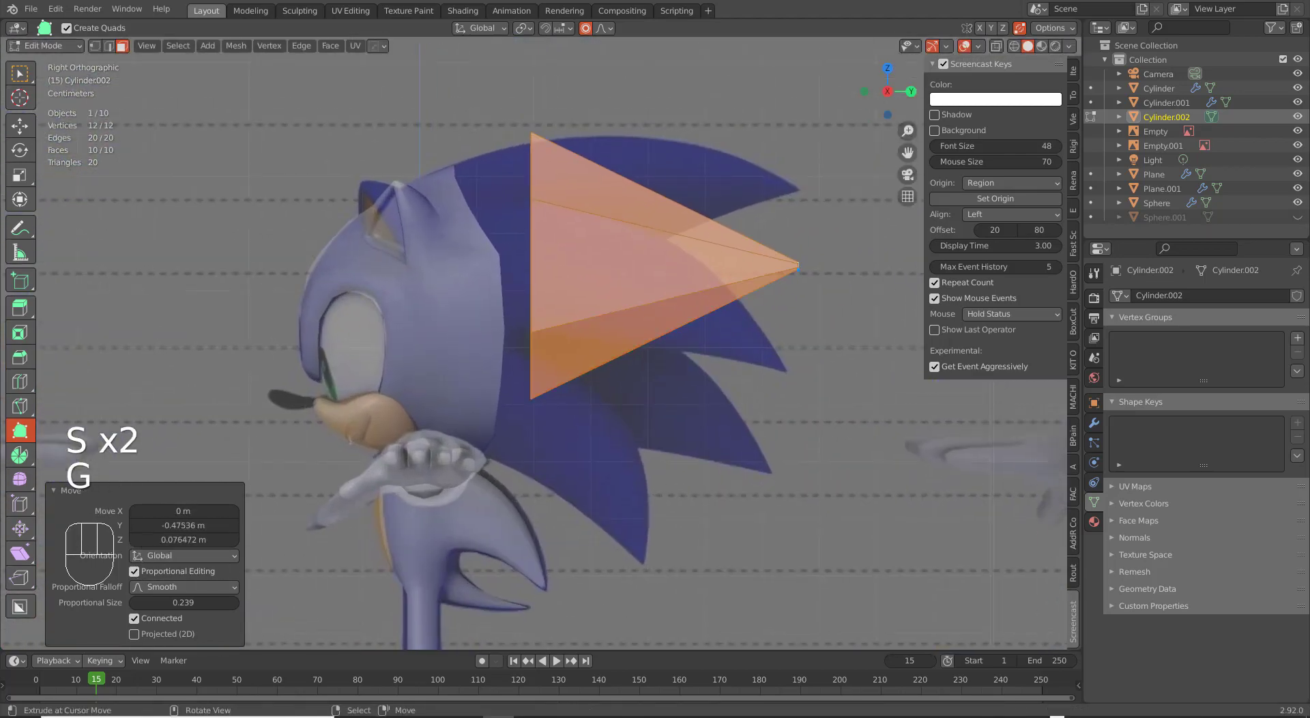
{"action": "key", "text": "s"}
{"action": "left_click", "coordinate": [638, 423]}
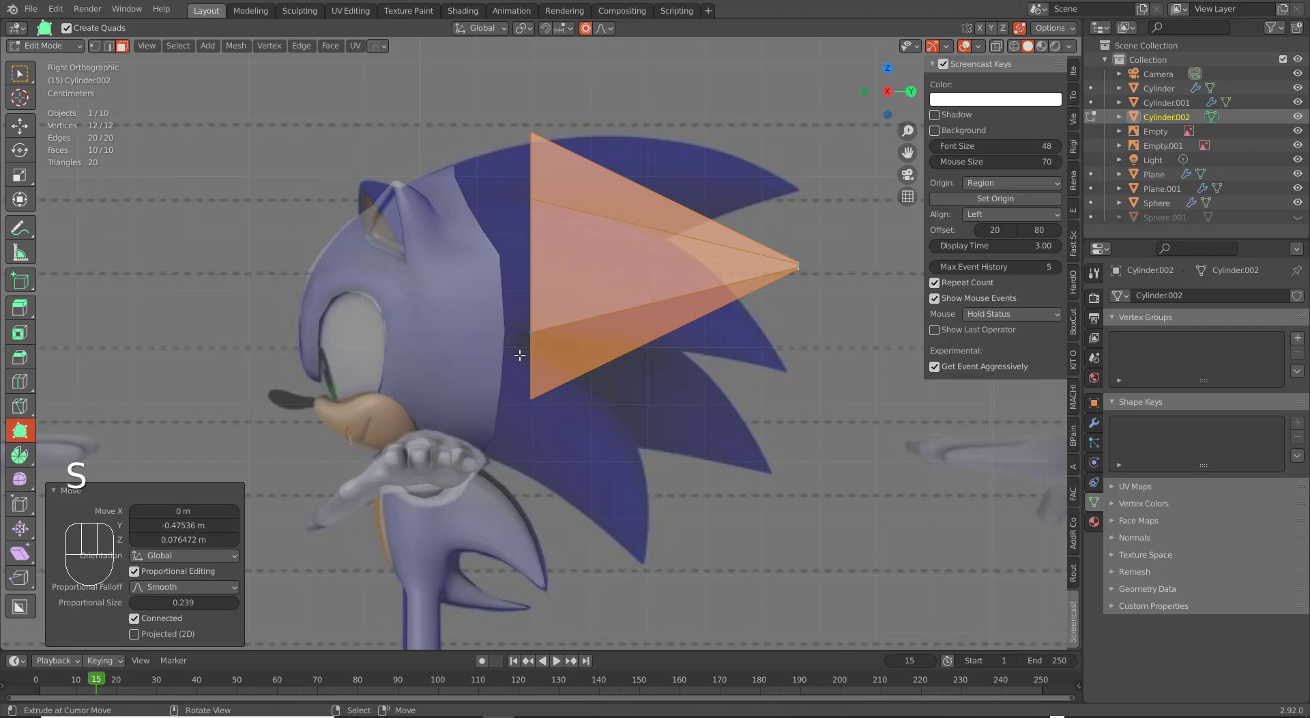
Select the two faces of the spike's wide end and scale them by 0.697 and a further 0.861.
{"action": "middle_click_drag", "start_coordinate": [519, 356], "coordinate": [553, 356]}
{"action": "right_click", "coordinate": [529, 280]}
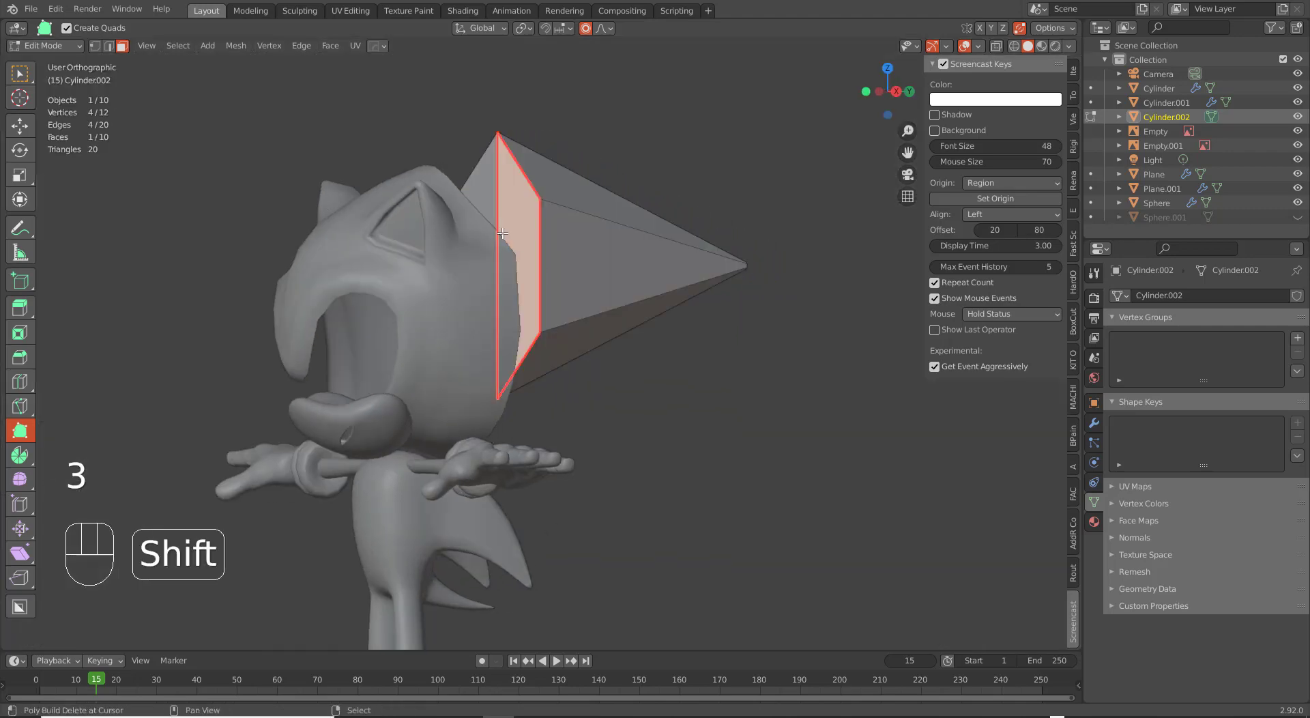
{"action": "right_click", "coordinate": [486, 190], "text": "shift"}
{"action": "key", "text": "KP_3"}
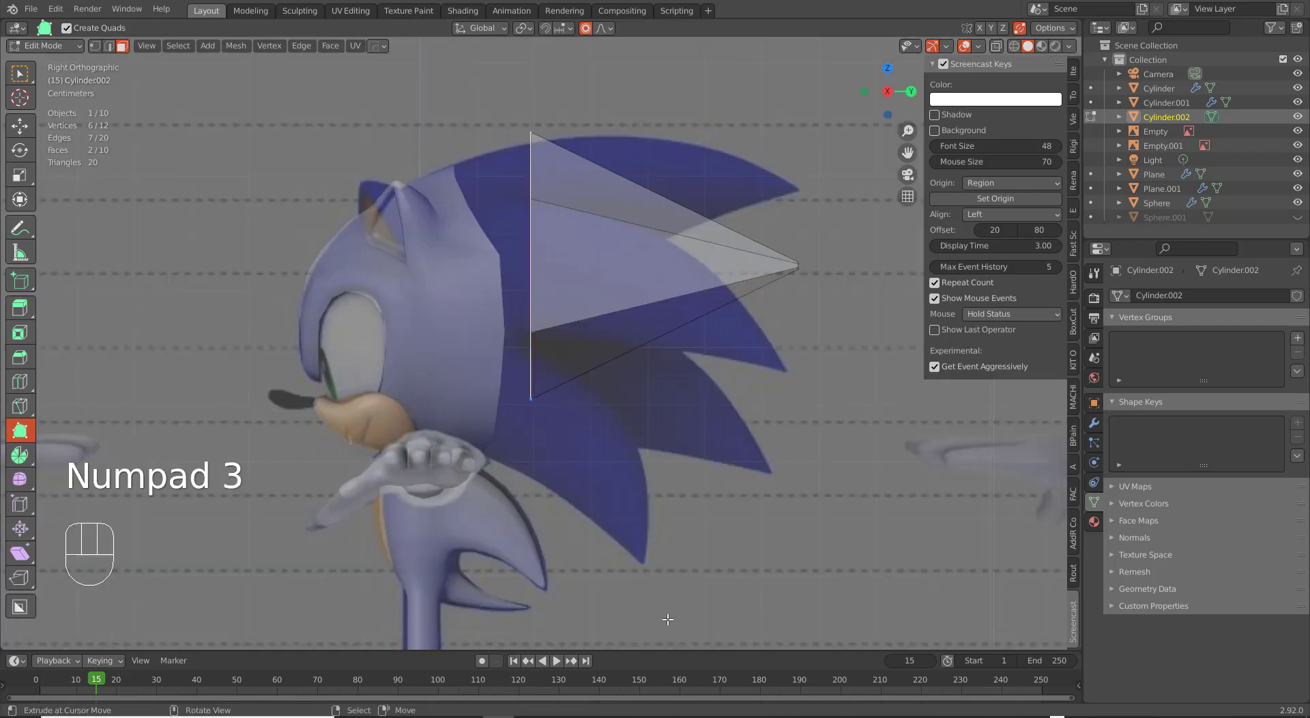
{"action": "key", "text": "s"}
{"action": "left_click", "coordinate": [635, 508]}
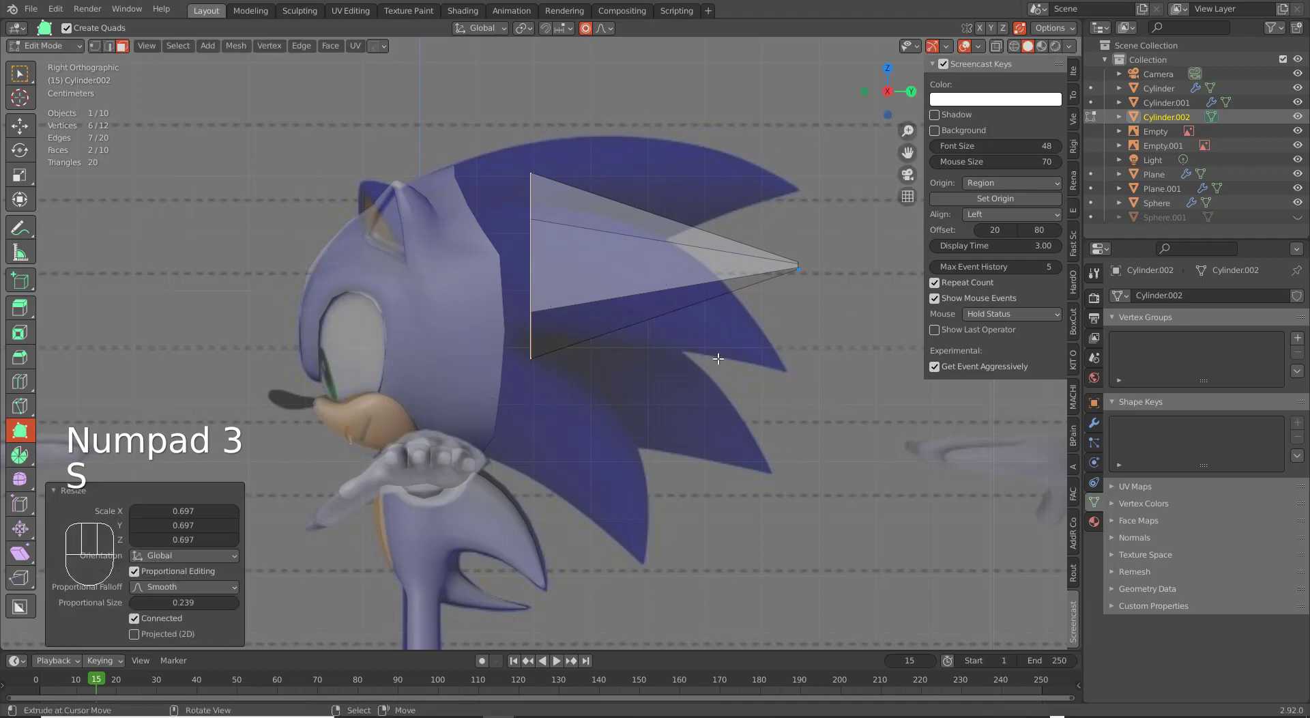
{"action": "key", "text": "s"}
{"action": "left_click", "coordinate": [742, 473]}
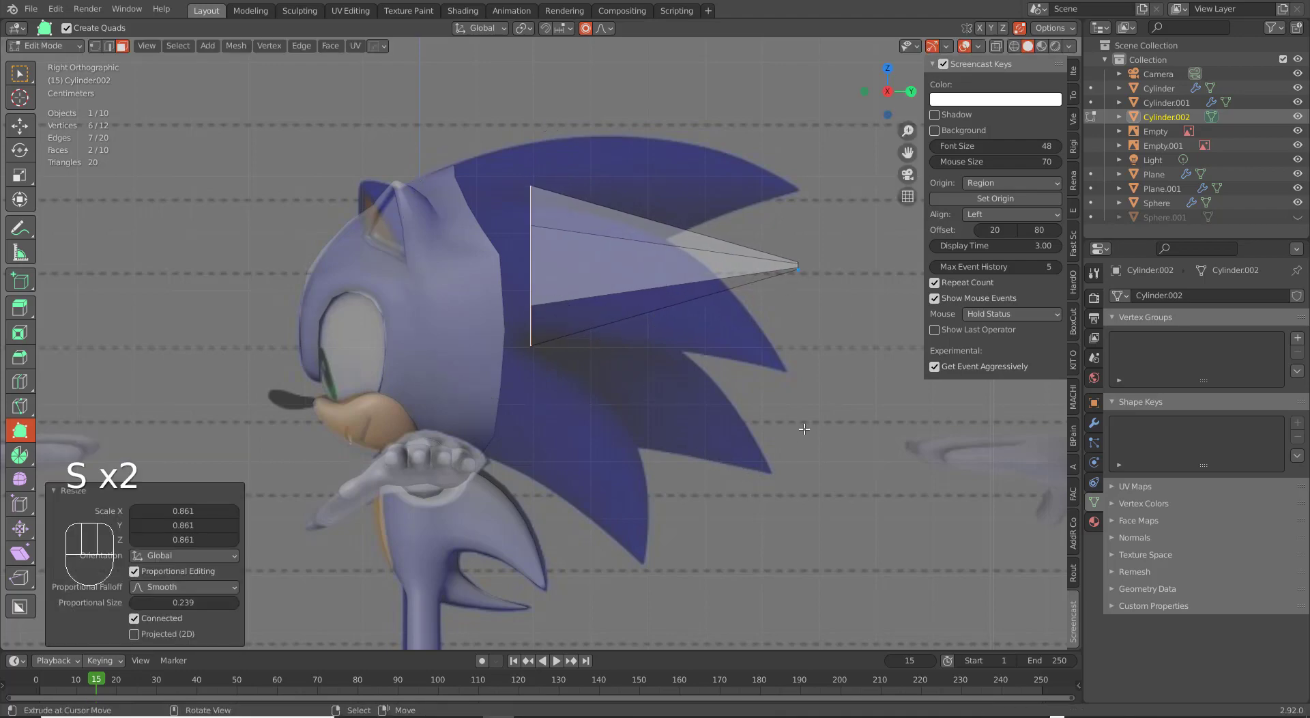
Delete the two cap faces at the spike's wide end facing the head.
{"action": "key", "text": "ctrl+l"}
{"action": "mouse_move", "coordinate": [627, 377]}
{"action": "middle_mouse_down"}
{"action": "mouse_move", "coordinate": [637, 333]}
{"action": "mouse_move", "coordinate": [637, 369]}
{"action": "middle_mouse_up"}
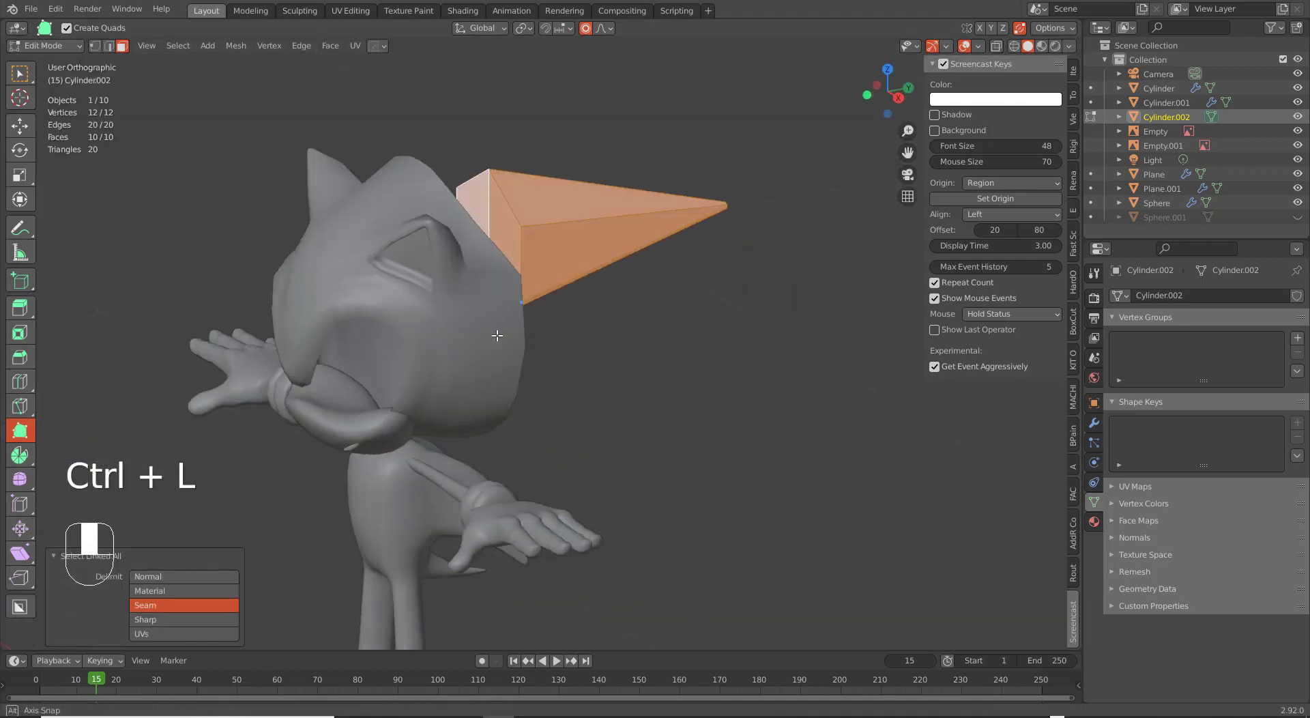
{"action": "middle_click_drag", "start_coordinate": [479, 257], "coordinate": [479, 290]}
{"action": "key", "text": "3"}
{"action": "right_click", "coordinate": [487, 236]}
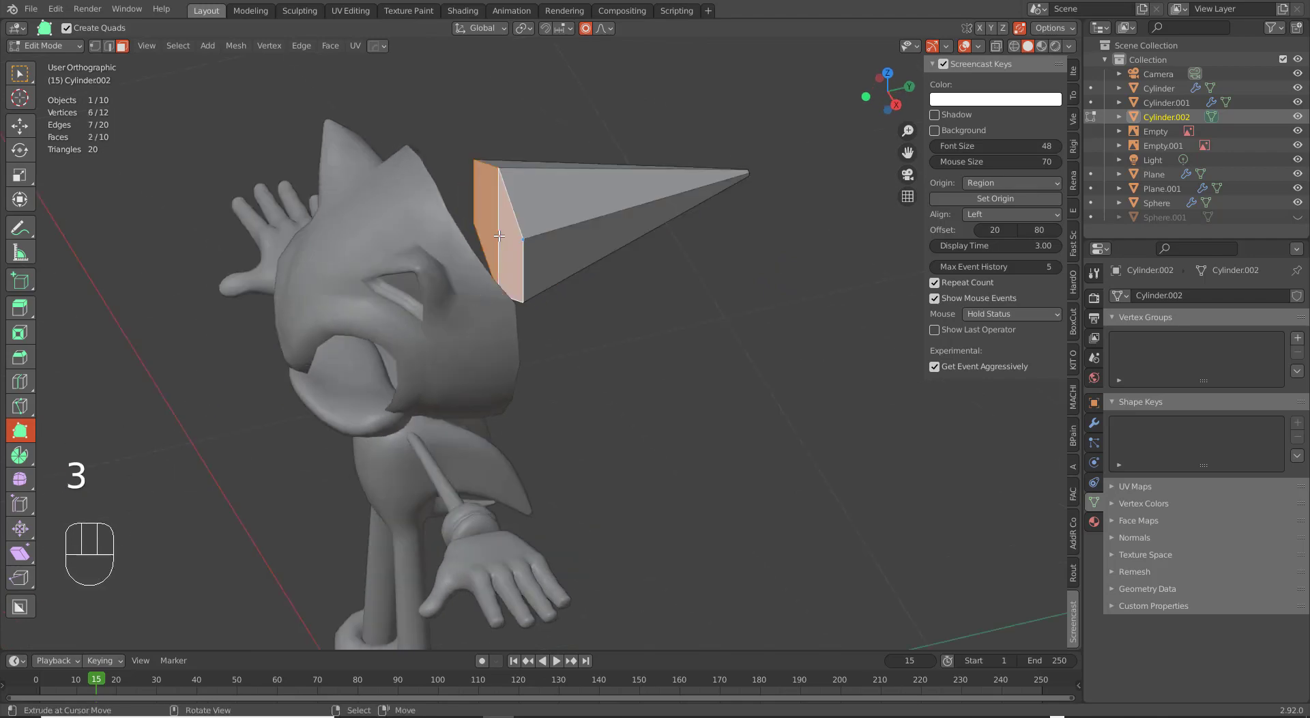
{"action": "key", "text": "x"}
{"action": "left_click", "coordinate": [495, 244]}
Select the entire spike in the right side view, move it over the reference's top quill and rotate it -12° to match.
{"action": "left_click", "coordinate": [570, 251]}
{"action": "key", "text": "ctrl+l"}
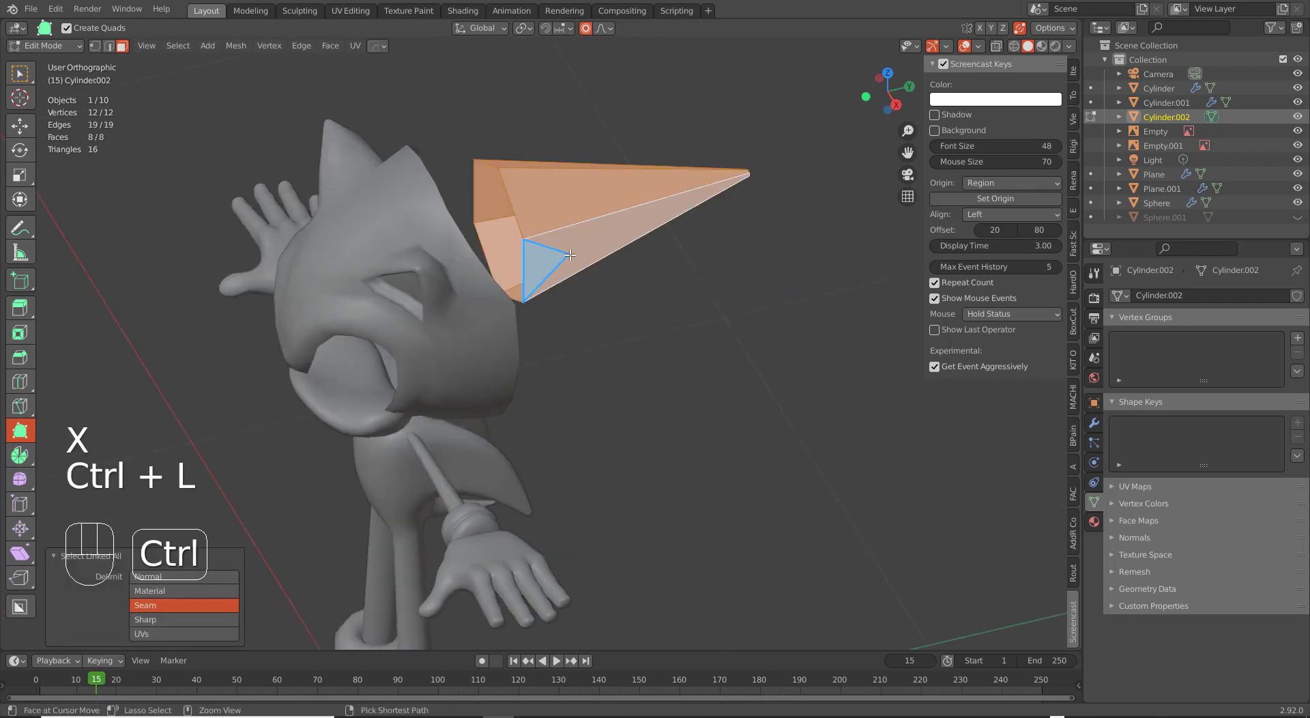
{"action": "key", "text": "KP_2"}
{"action": "key", "text": "KP_3"}
{"action": "key", "text": "g"}
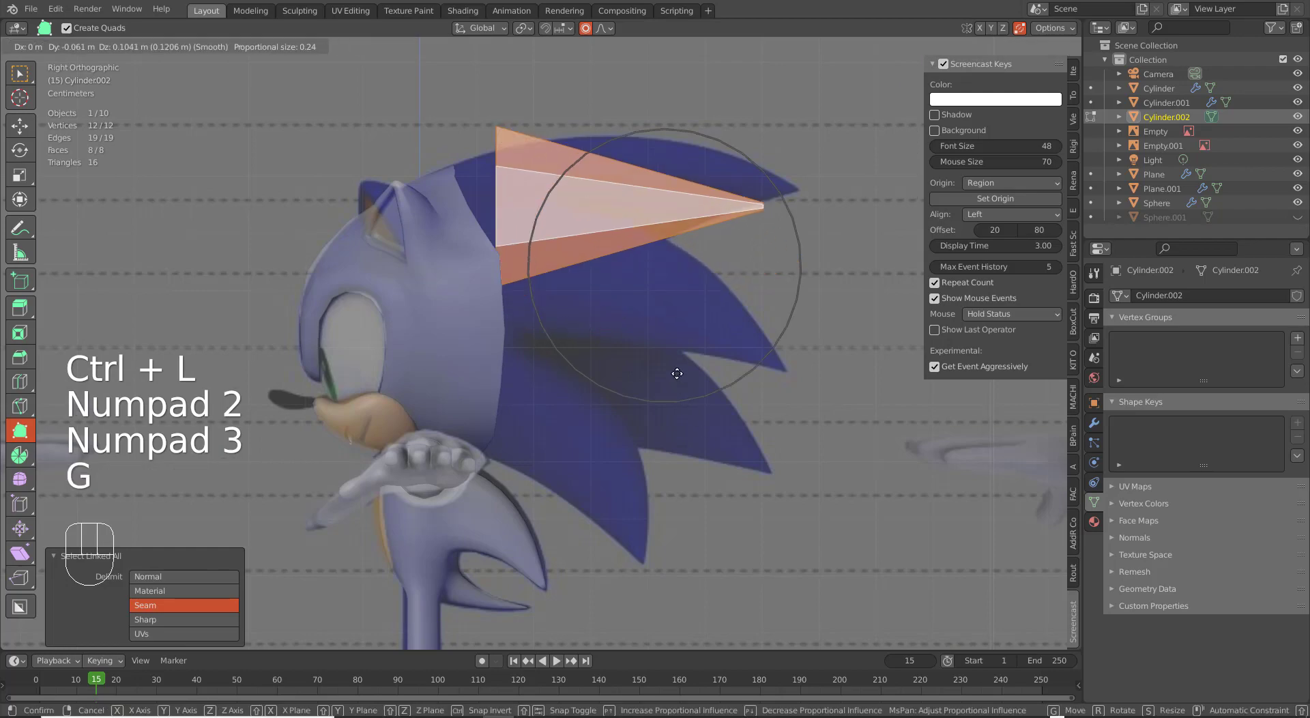
{"action": "left_click", "coordinate": [677, 378]}
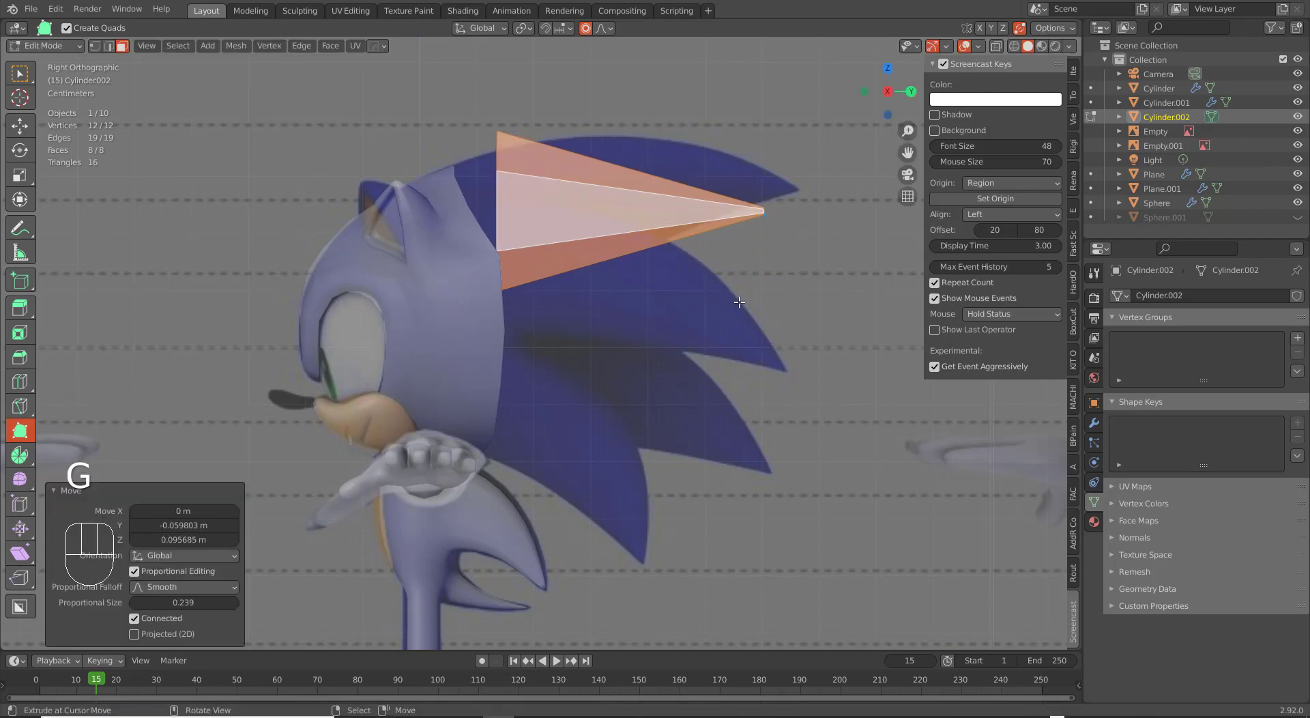
{"action": "key", "text": "r"}
{"action": "left_click", "coordinate": [785, 423]}
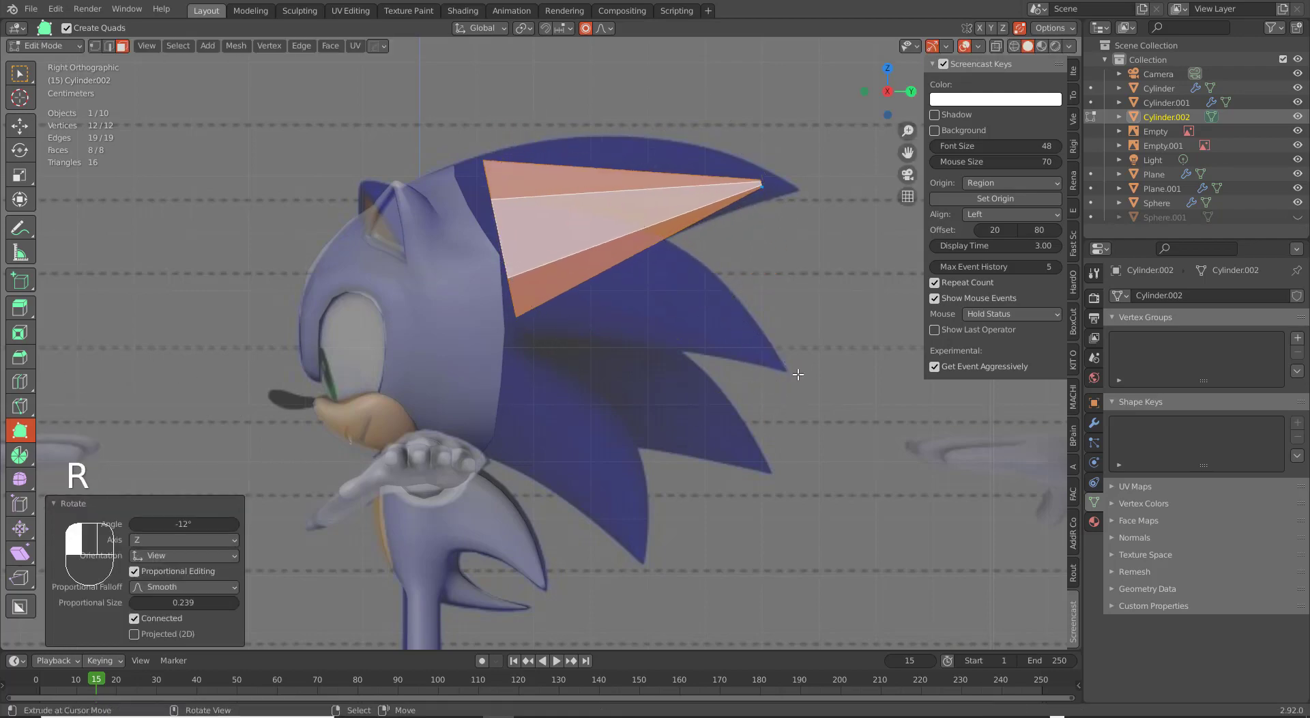
{"action": "key", "text": "g"}
{"action": "left_click", "coordinate": [762, 374]}
Add one loop cut across the middle of the spike and move it up about 0.036 m towards the quill's upper outline.
{"action": "key", "text": "ctrl+r"}
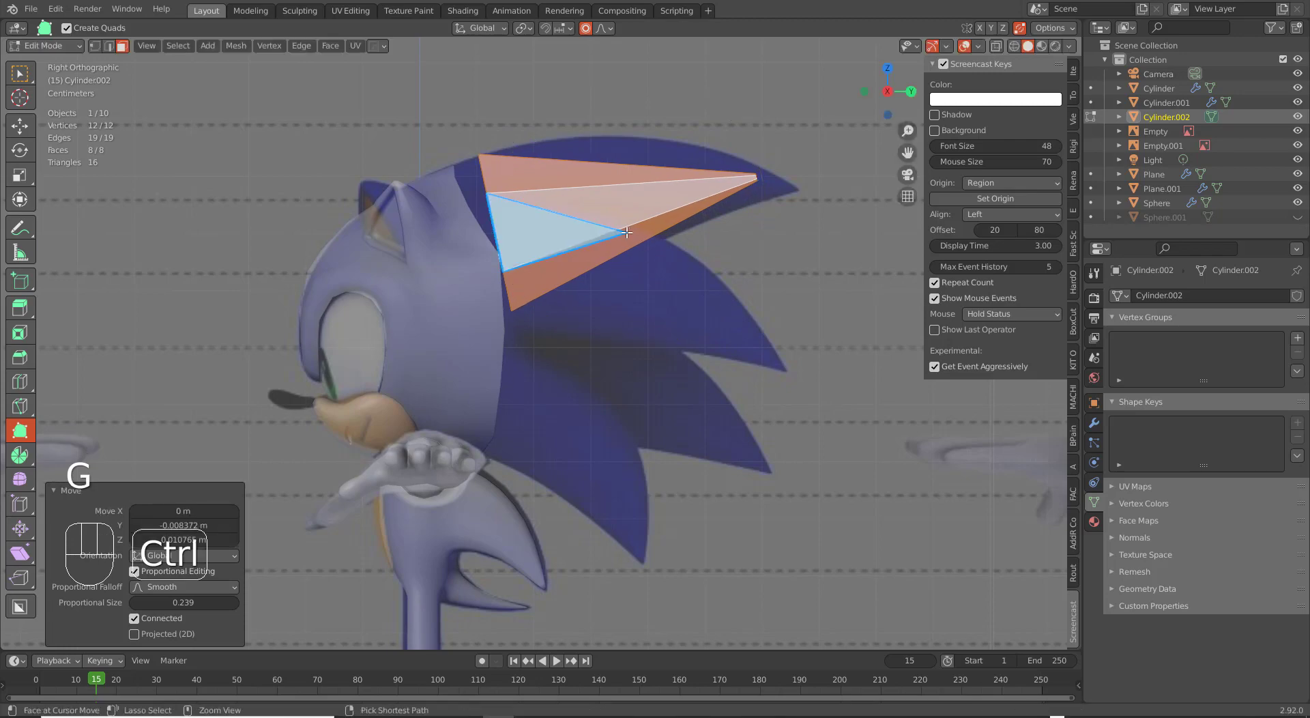
{"action": "left_click", "coordinate": [626, 232]}
{"action": "left_click", "coordinate": [630, 241]}
{"action": "key", "text": "g"}
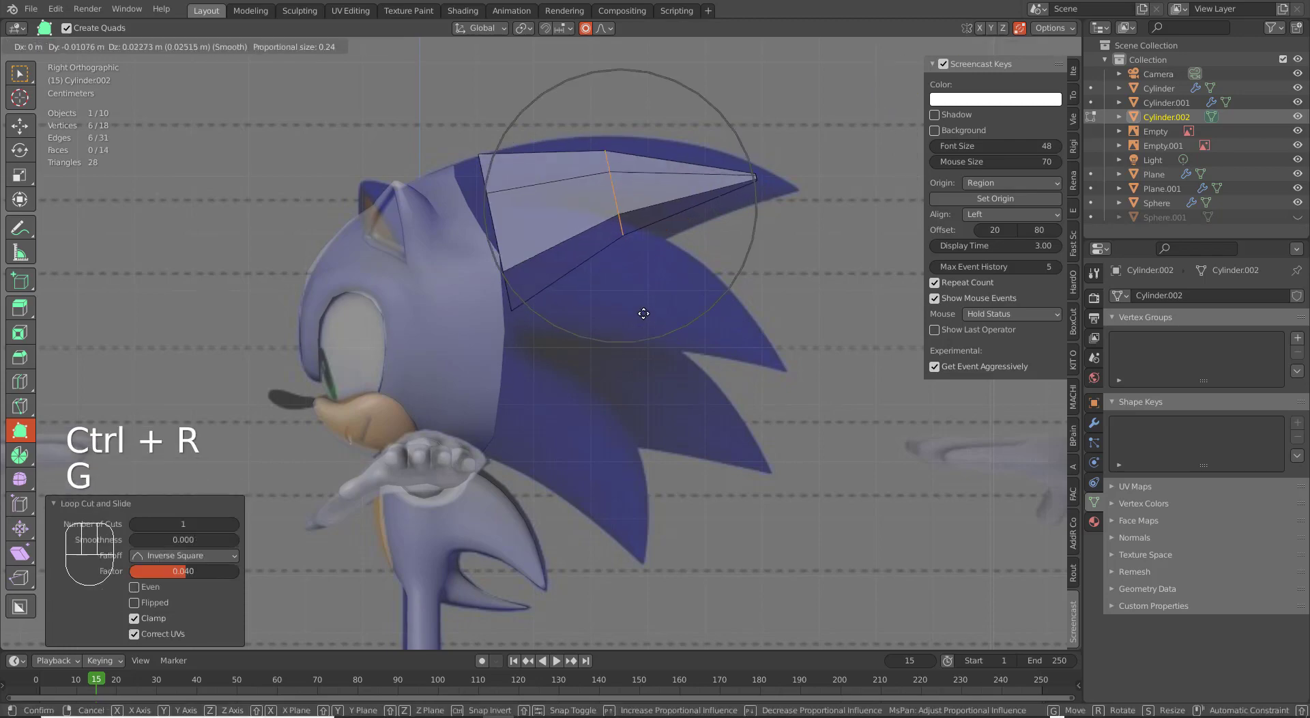
{"action": "left_click", "coordinate": [646, 306]}
Switch to wireframe shading, box-select the spike's tip vertices and move them to the tip of the reference's top quill.
{"action": "scroll", "coordinate": [683, 270], "scroll_direction": "up", "scroll_amount": 1}
{"action": "middle_click_drag", "start_coordinate": [731, 223], "coordinate": [685, 283], "text": "shift"}
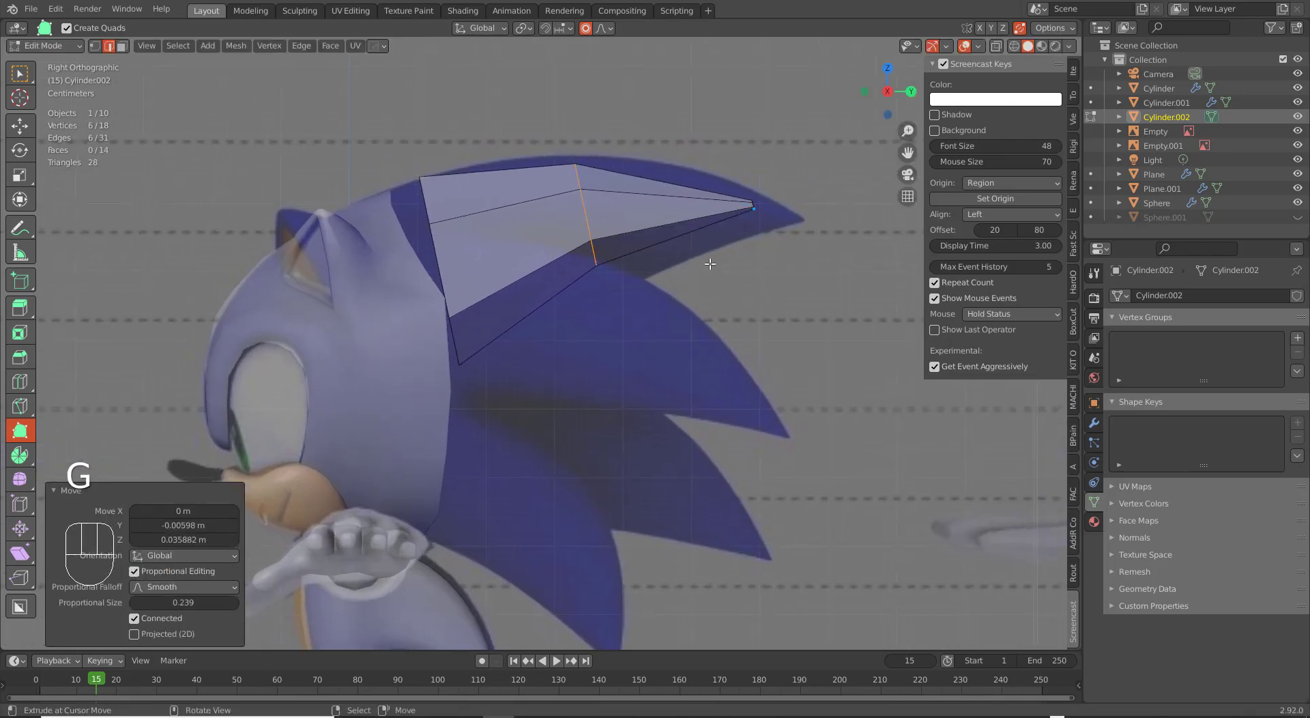
{"action": "key", "text": "z"}
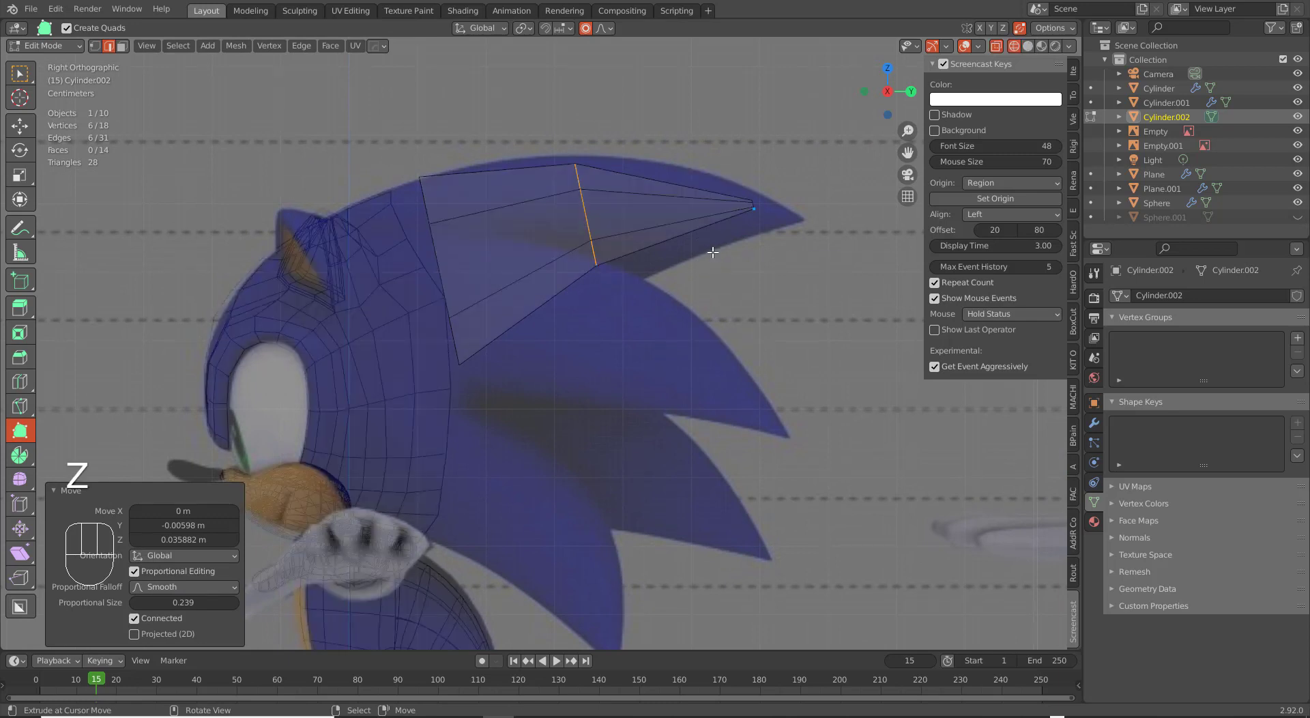
{"action": "key", "text": "a"}
{"action": "key", "text": "a"}
{"action": "key", "text": "a"}
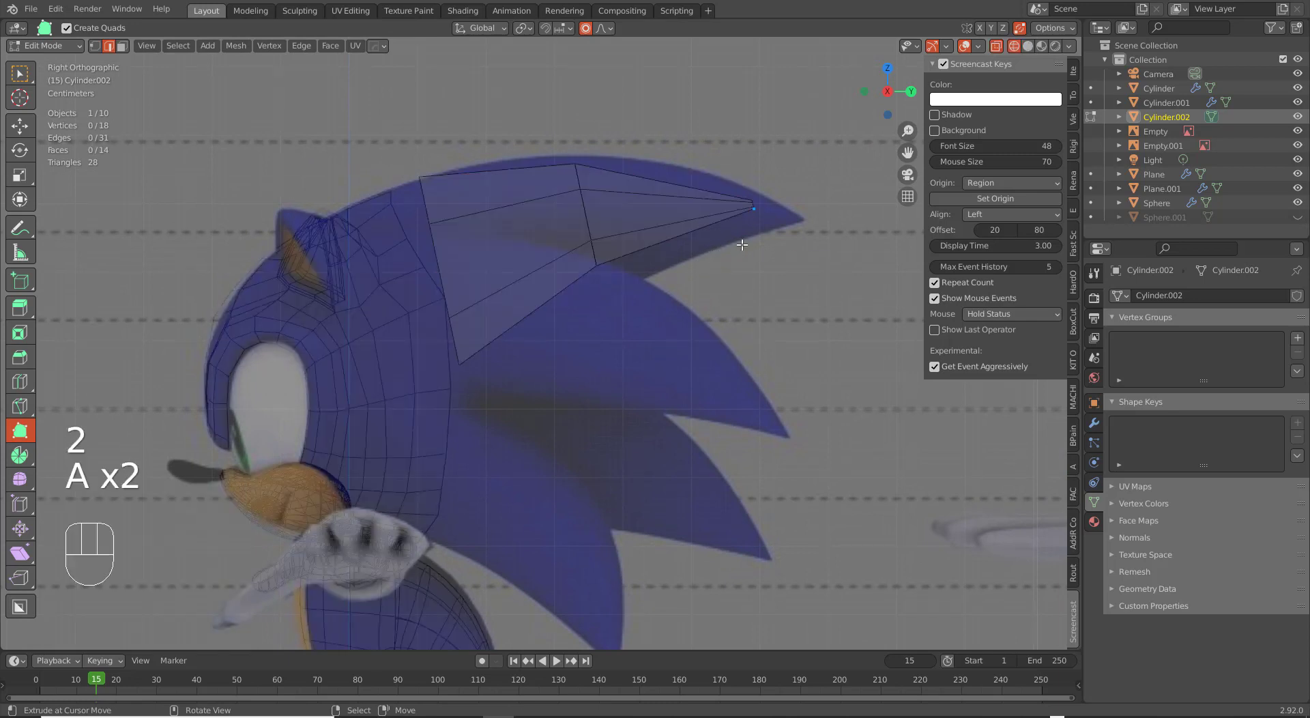
{"action": "key", "text": "b"}
{"action": "left_click_drag", "start_coordinate": [717, 179], "coordinate": [782, 241]}
{"action": "key", "text": "g"}
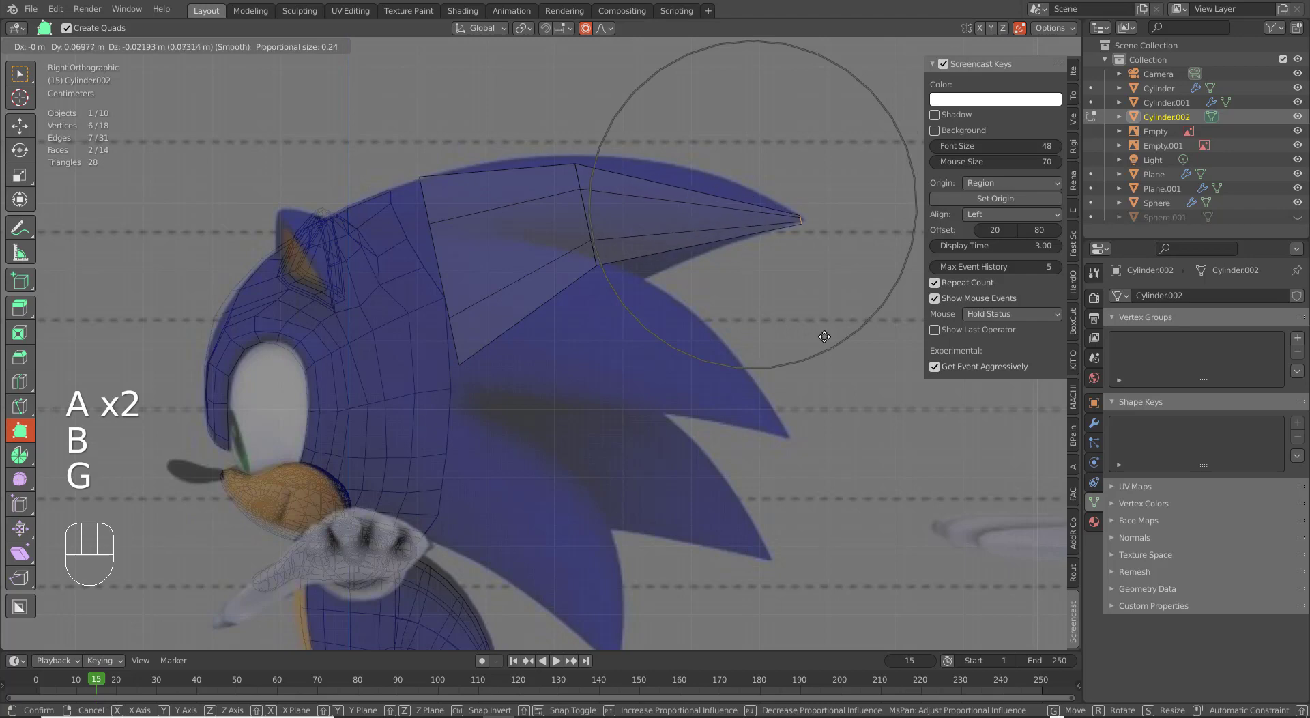
{"action": "left_click", "coordinate": [826, 337]}
Select the spike's middle edge loop and raise it slightly above the reference quill's upper outline.
{"action": "left_click", "coordinate": [610, 233], "text": "alt"}
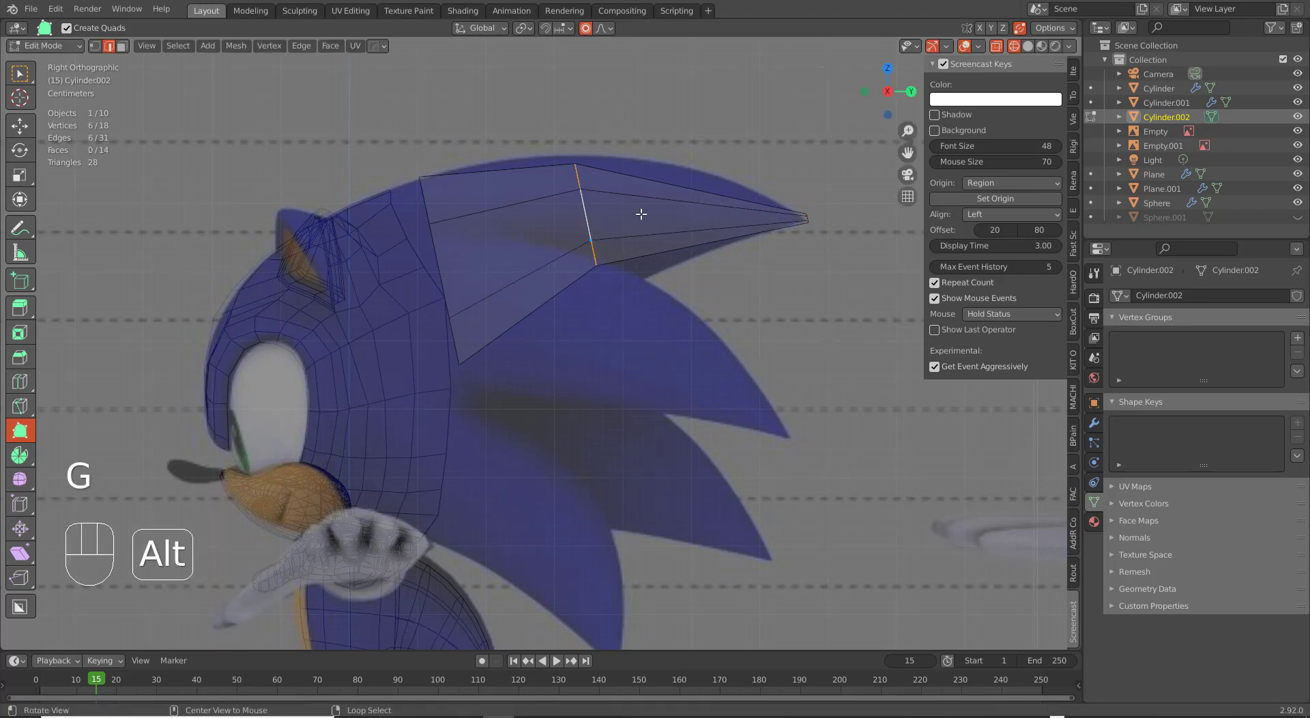
{"action": "key", "text": "g"}
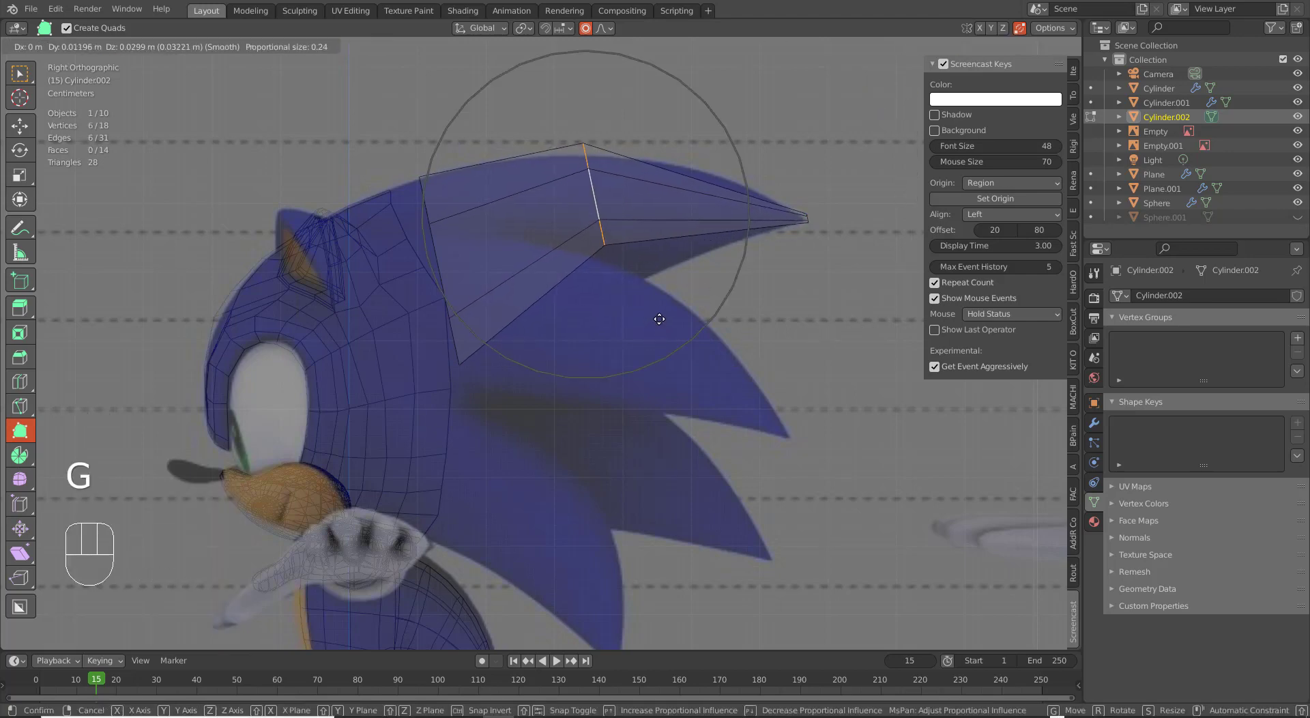
{"action": "double_click", "coordinate": [656, 338]}
Undo the stray extrusion and bevel the spike's middle edge loop with three segments and a width of about 0.179 m.
{"action": "key", "text": "ctrl+b"}
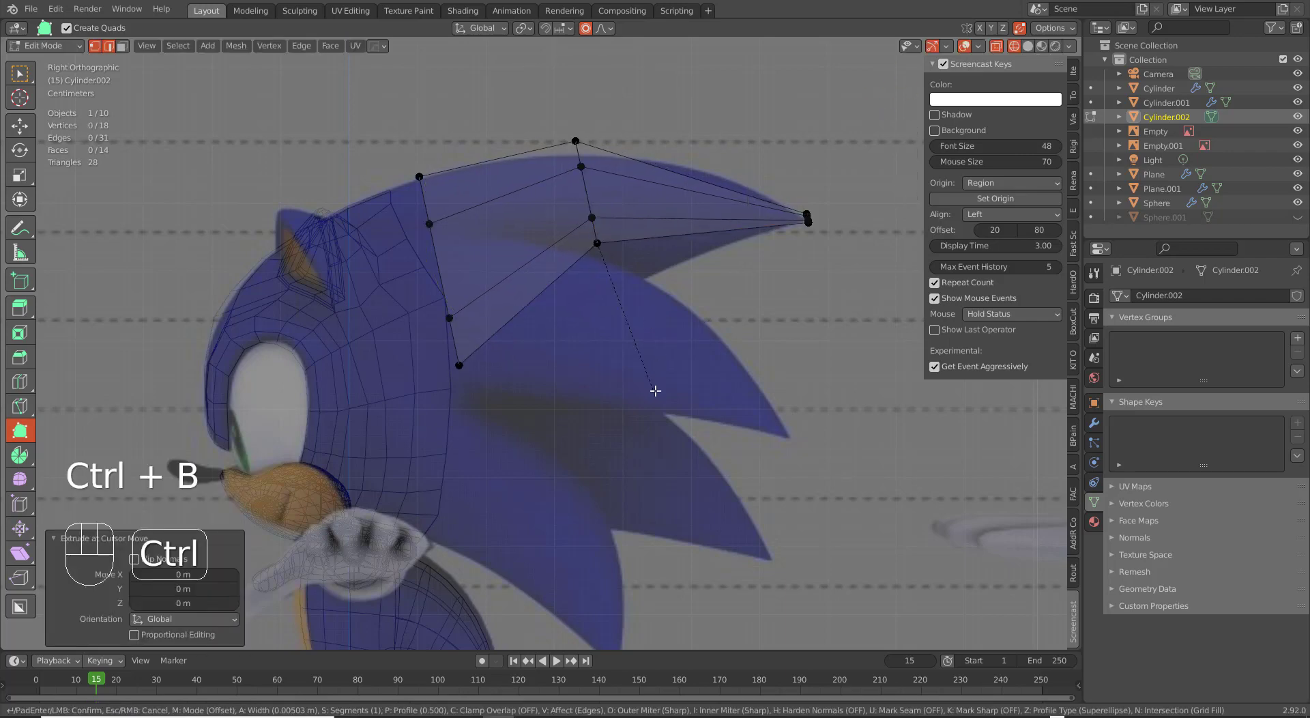
{"action": "key", "text": "ctrl+z"}
{"action": "key", "text": "ctrl+b"}
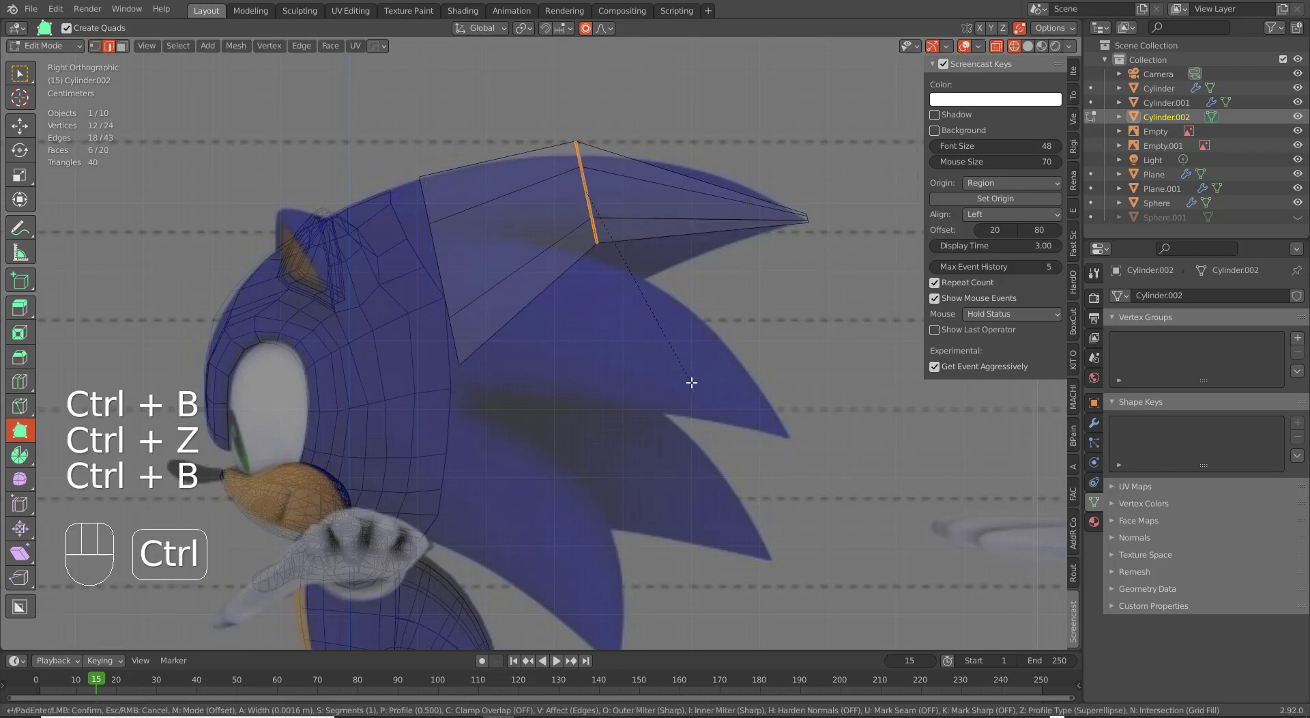
{"action": "scroll", "coordinate": [730, 430], "scroll_direction": "up", "scroll_amount": 2}
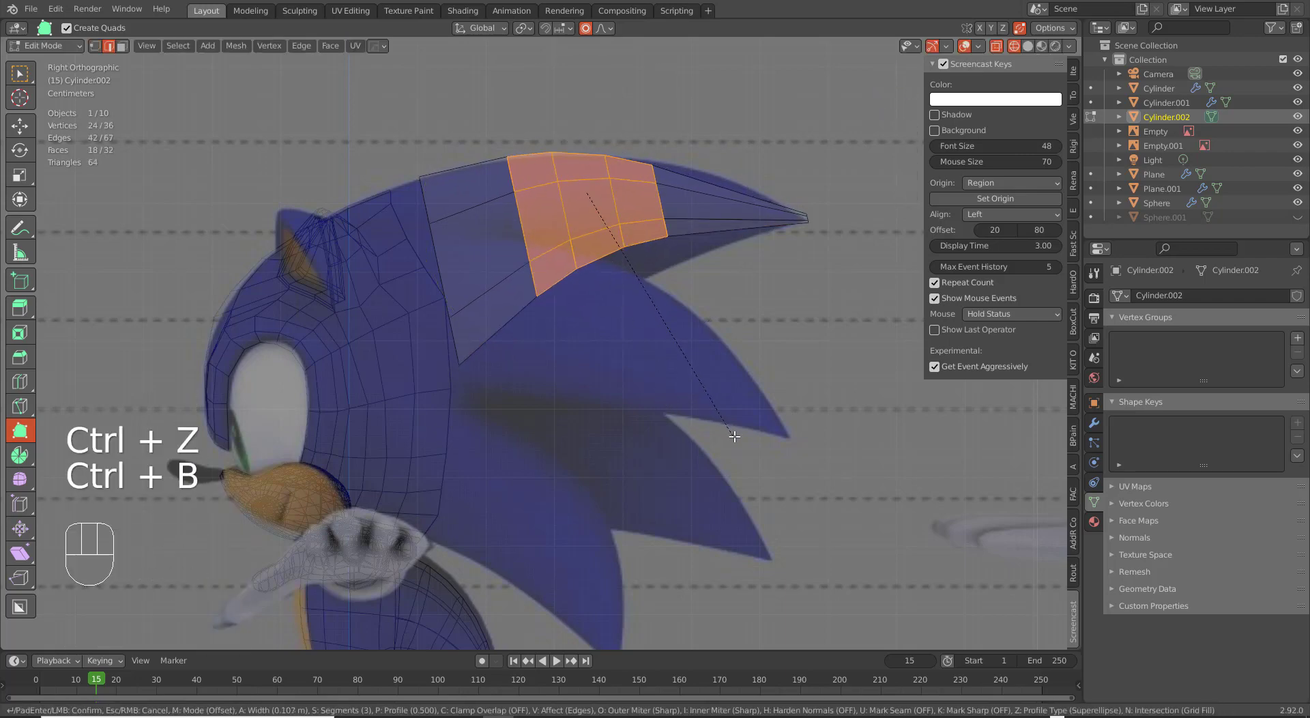
{"action": "left_click", "coordinate": [775, 467]}
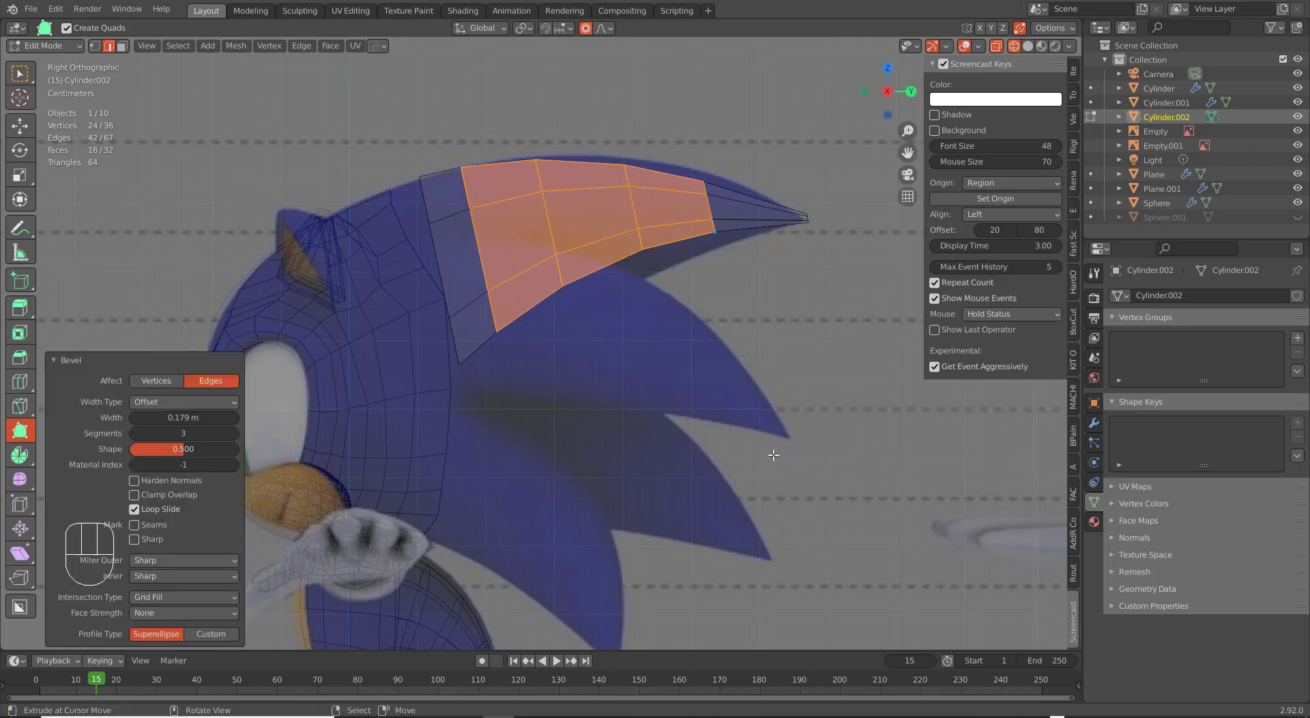
Select the lower-edge vertex just past the spike's middle in vertex mode and move it down to the reference quill's lower outline.
{"action": "right_click", "coordinate": [637, 258]}
{"action": "key", "text": "1"}
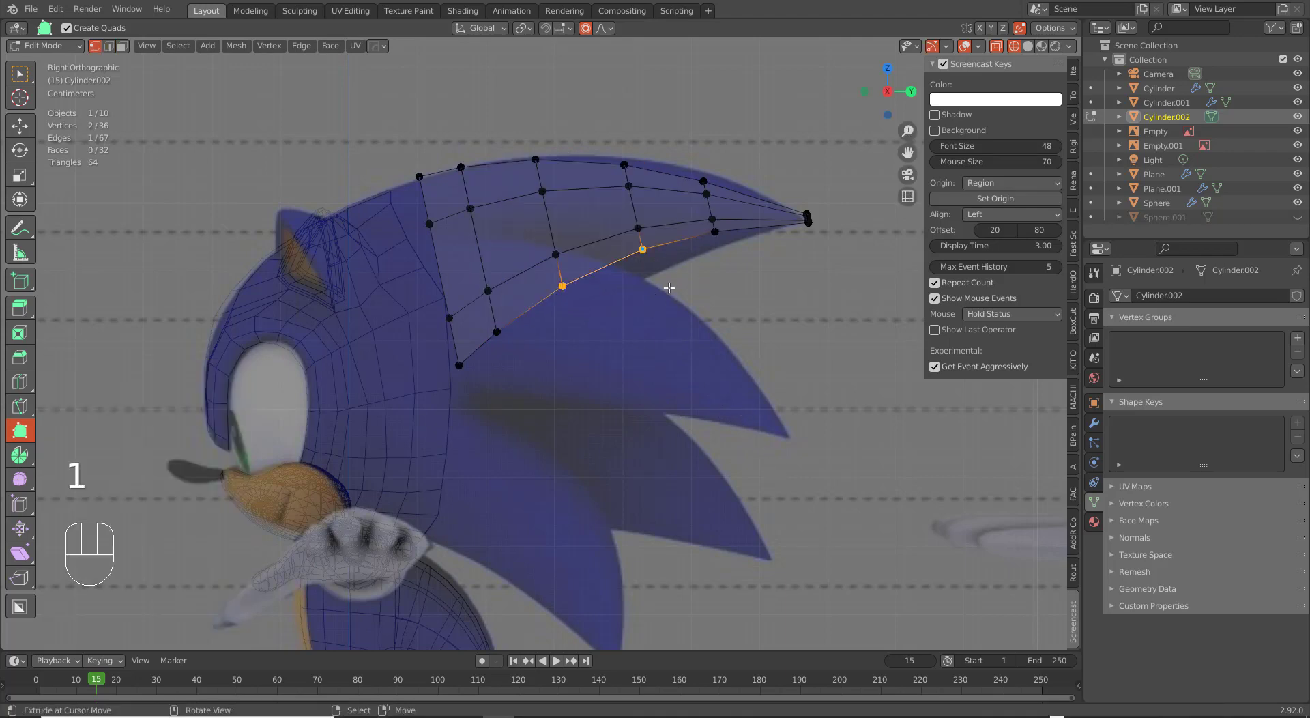
{"action": "key", "text": "g"}
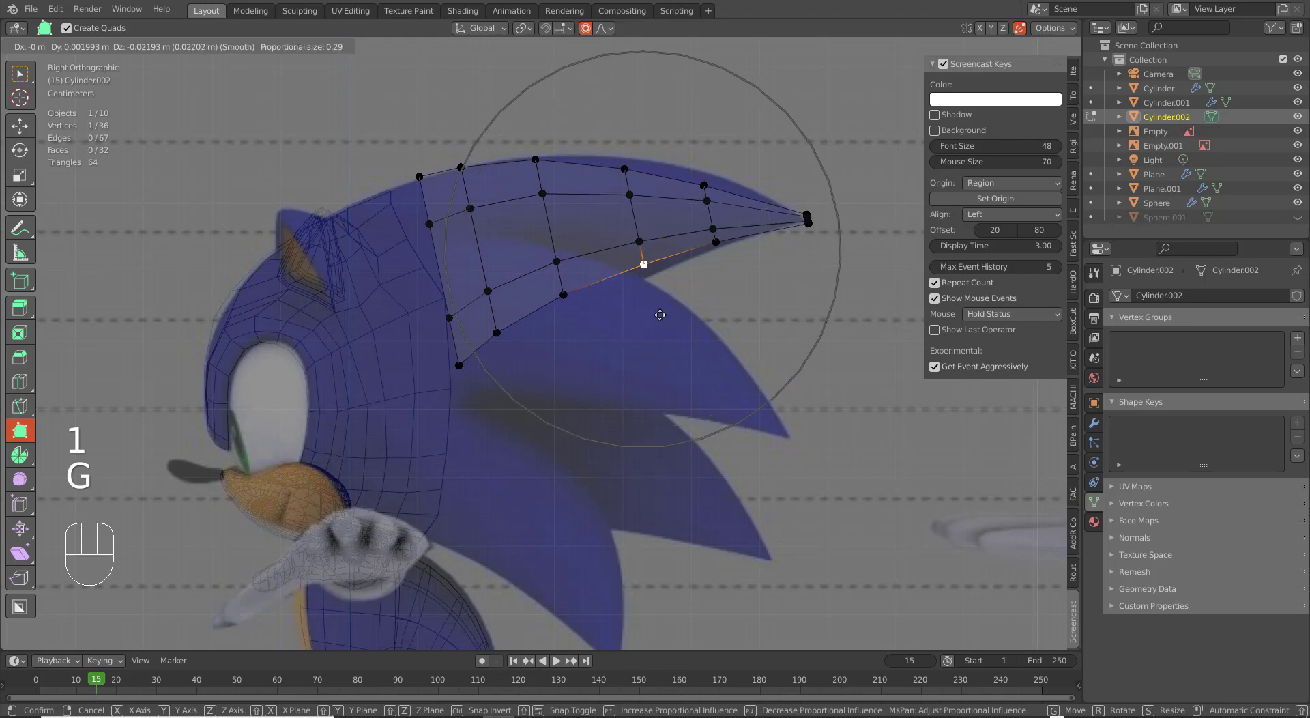
{"action": "left_click", "coordinate": [636, 177]}
Raise the upper-edge vertices of the two rings nearest the spike's tip to the reference quill's upper outline.
{"action": "right_click", "coordinate": [635, 177]}
{"action": "key", "text": "g"}
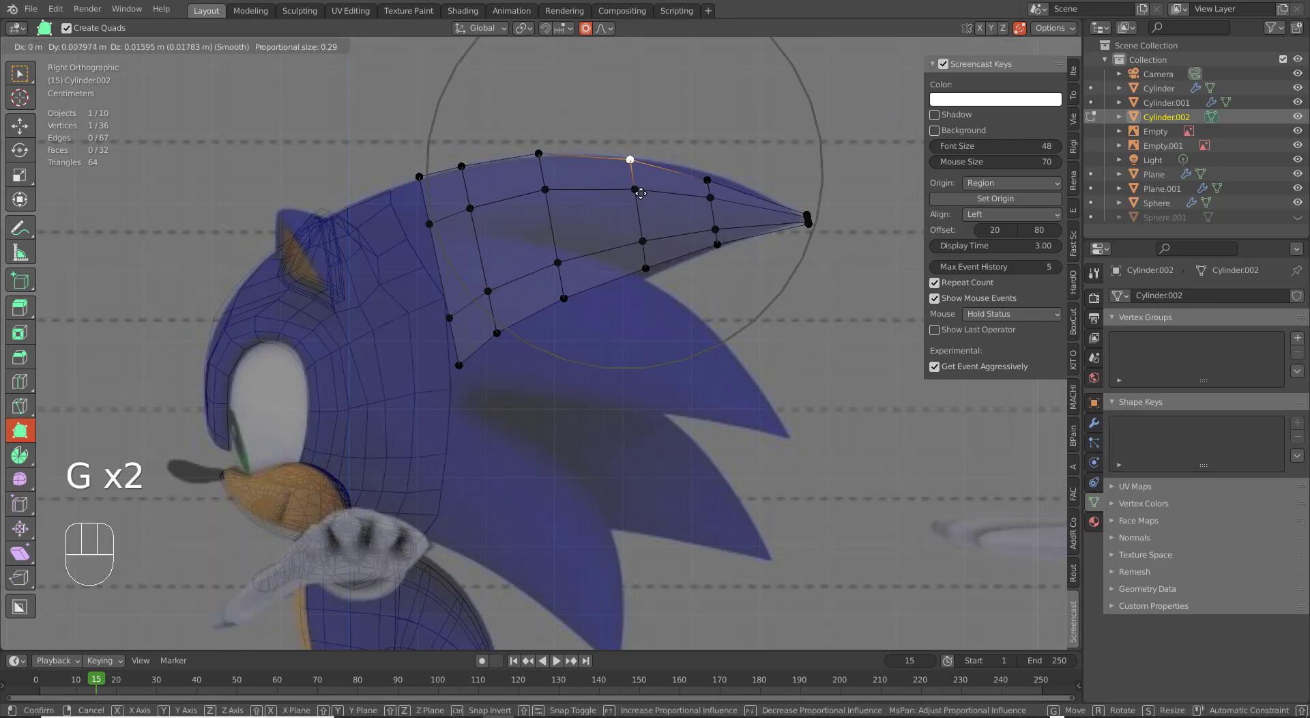
{"action": "left_click", "coordinate": [642, 164]}
{"action": "right_click", "coordinate": [711, 179]}
{"action": "key", "text": "g"}
{"action": "scroll", "coordinate": [713, 178], "scroll_direction": "up", "scroll_amount": 1}
{"action": "scroll", "coordinate": [714, 178], "scroll_direction": "up", "scroll_amount": 1}
{"action": "left_click", "coordinate": [719, 174]}
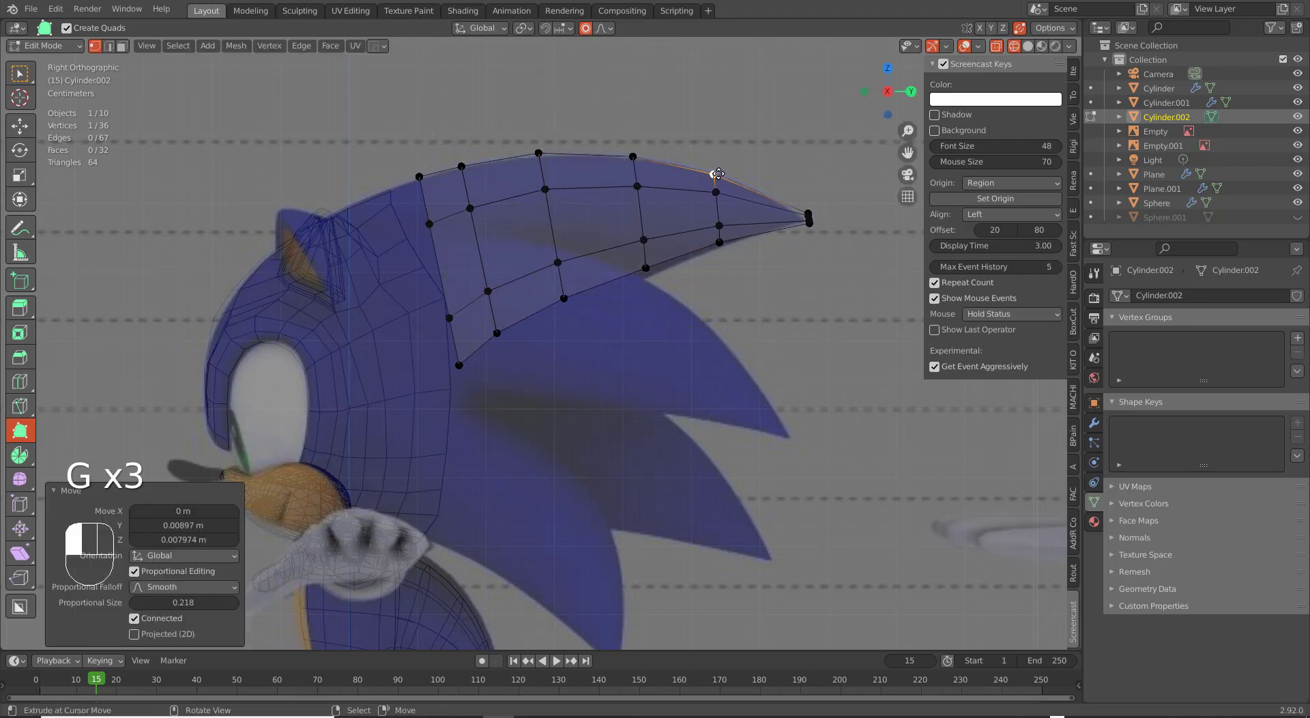
Nudge the top vertex of the spike's base ring about 0.004 m towards the head.
{"action": "right_click", "coordinate": [420, 176]}
{"action": "key", "text": "g"}
{"action": "left_click", "coordinate": [440, 196]}
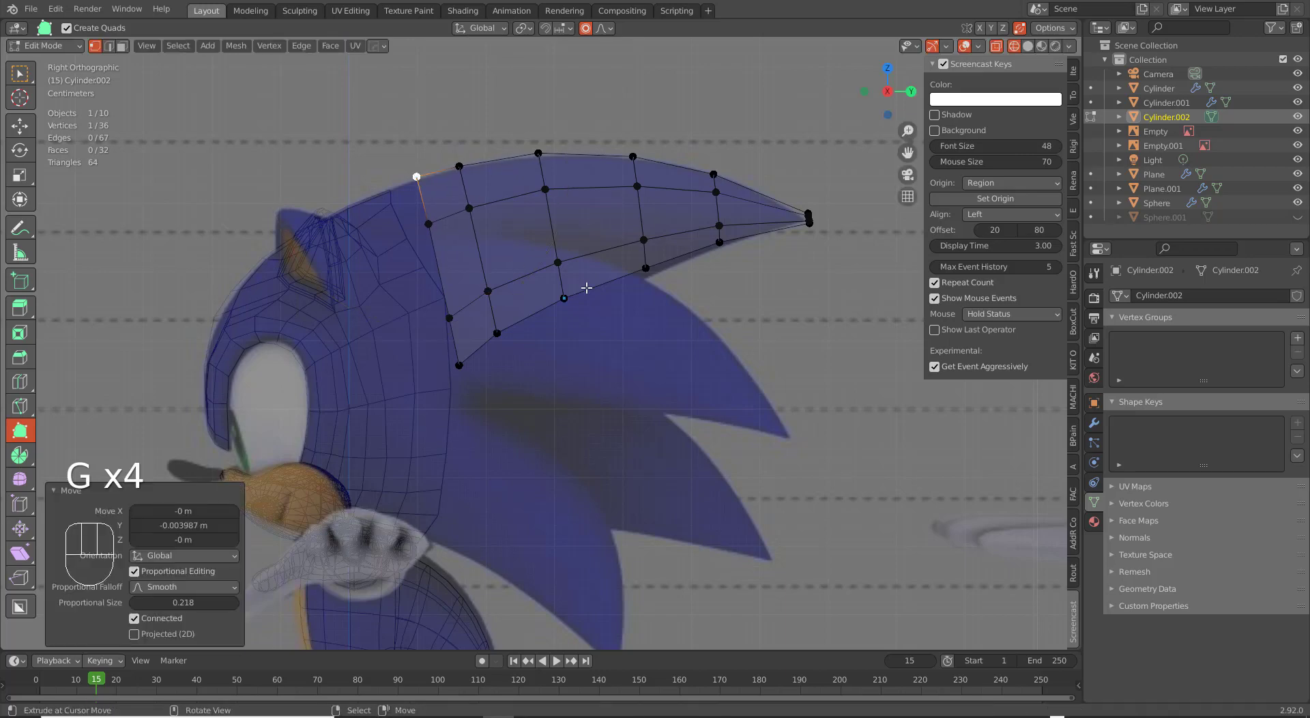
Shift the two lower-edge vertices near the base towards the tip and move the bottom base vertex about 0.025 m back and 0.019 m down.
{"action": "right_click", "coordinate": [564, 298]}
{"action": "key", "text": "g"}
{"action": "left_click", "coordinate": [573, 300]}
{"action": "right_click", "coordinate": [500, 334]}
{"action": "key", "text": "g"}
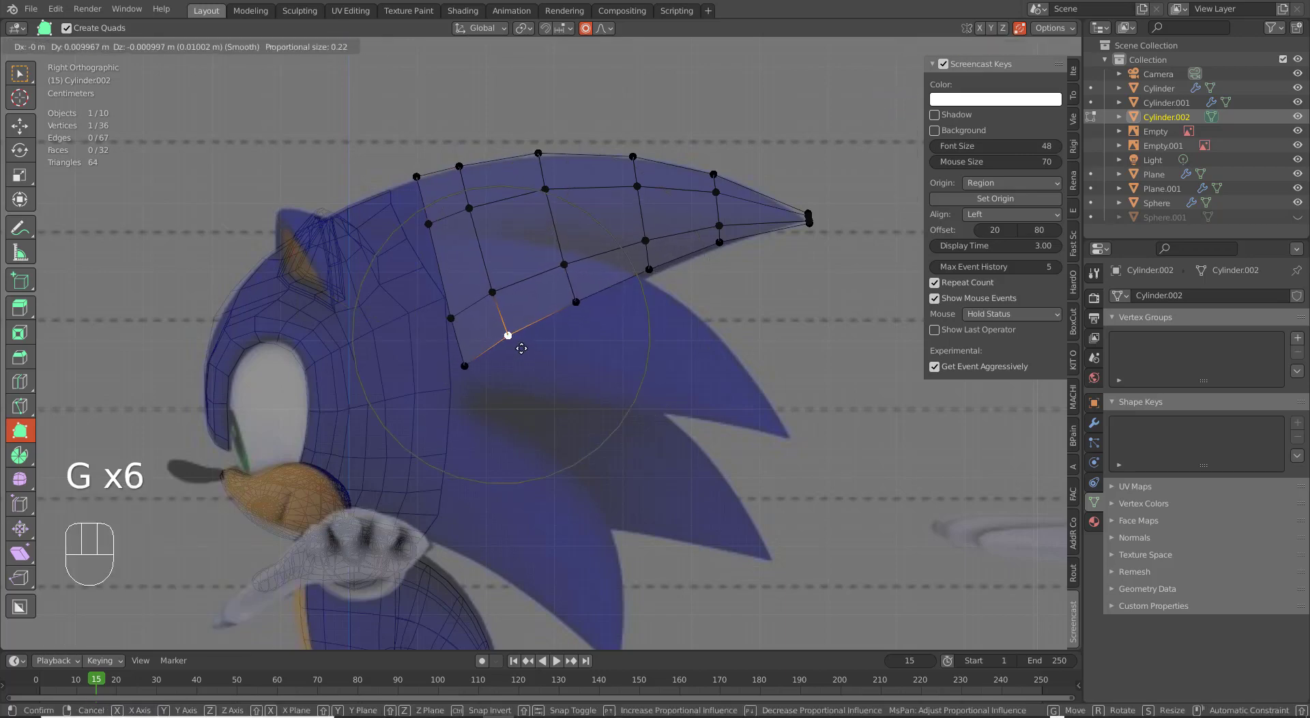
{"action": "left_click", "coordinate": [524, 349]}
{"action": "key", "text": "g"}
{"action": "left_click", "coordinate": [486, 386]}
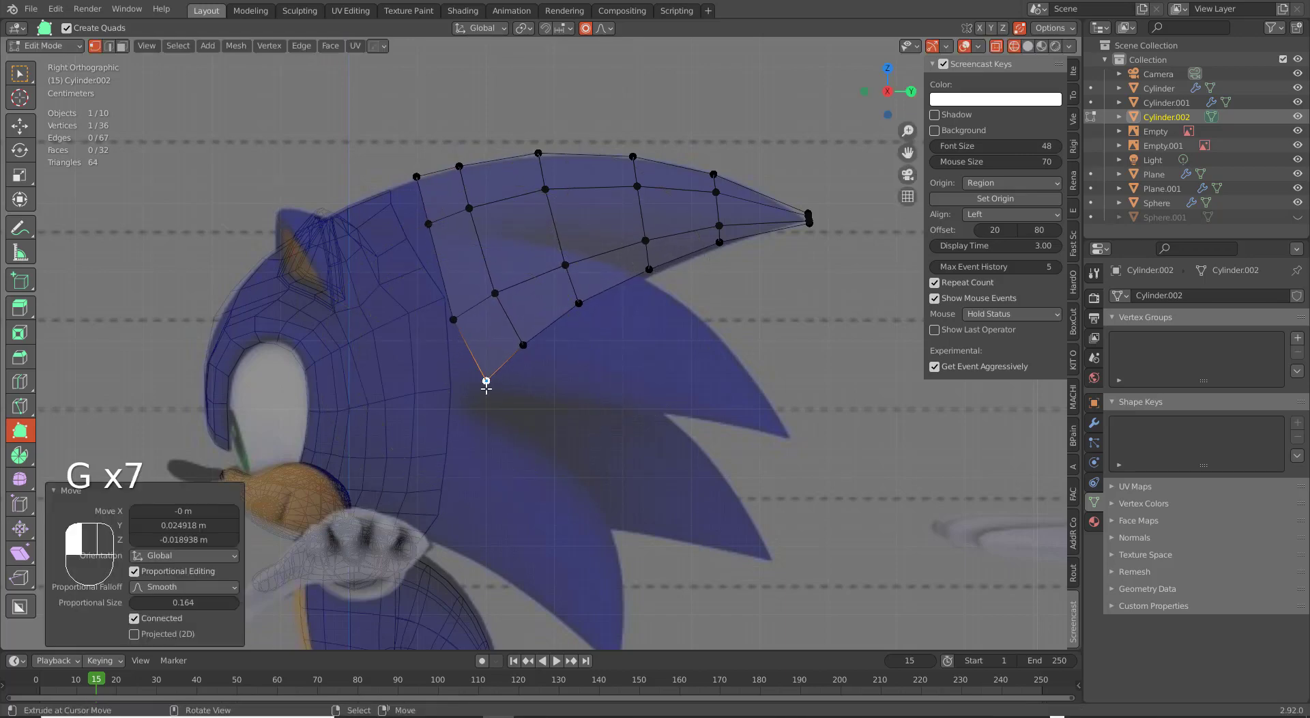
Lower the spike's middle lower-edge vertex and the next one towards the tip slightly onto the reference quill's lower outline.
{"action": "right_click", "coordinate": [579, 307]}
{"action": "key", "text": "g"}
{"action": "left_click", "coordinate": [585, 313]}
{"action": "right_click", "coordinate": [652, 283]}
{"action": "key", "text": "g"}
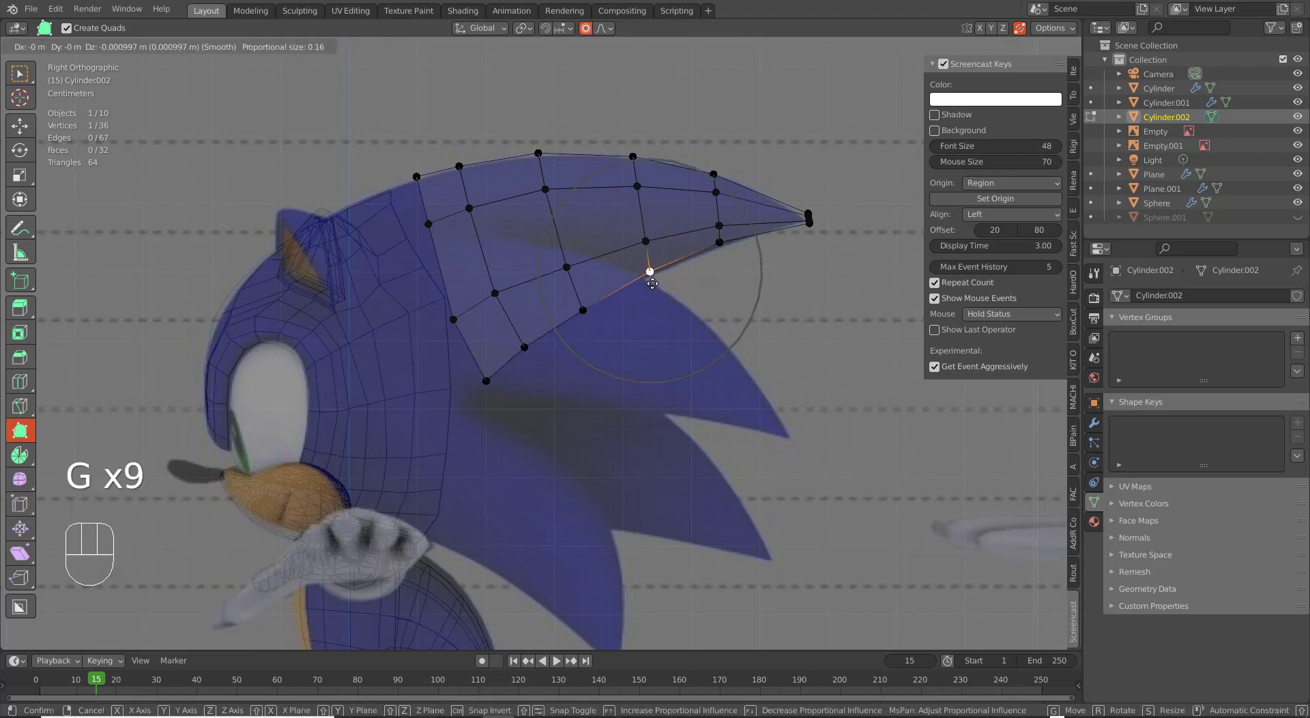
{"action": "left_click", "coordinate": [653, 284]}
Box-select the spike's tip vertices, scale them to about 0.259 and move them about 0.006 m towards the head.
{"action": "right_click", "coordinate": [803, 212]}
{"action": "key", "text": "a"}
{"action": "key", "text": "a"}
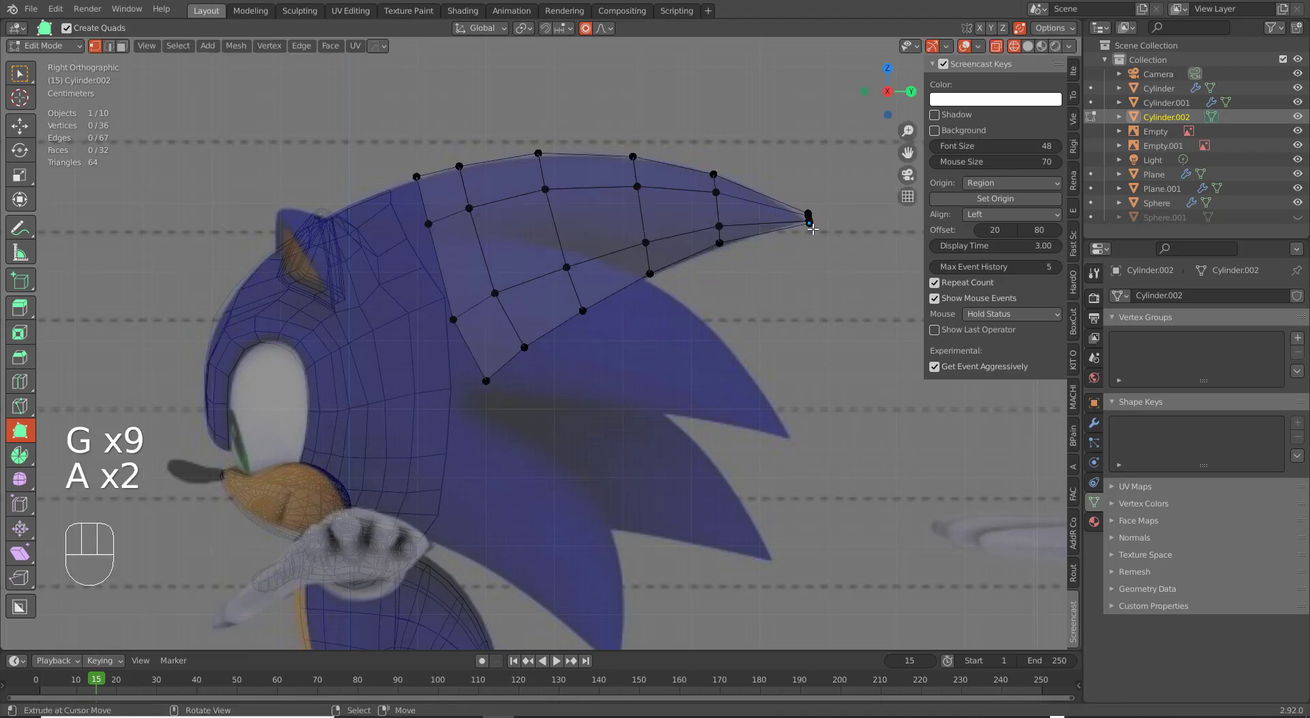
{"action": "key", "text": "b"}
{"action": "left_click_drag", "start_coordinate": [765, 174], "coordinate": [826, 241]}
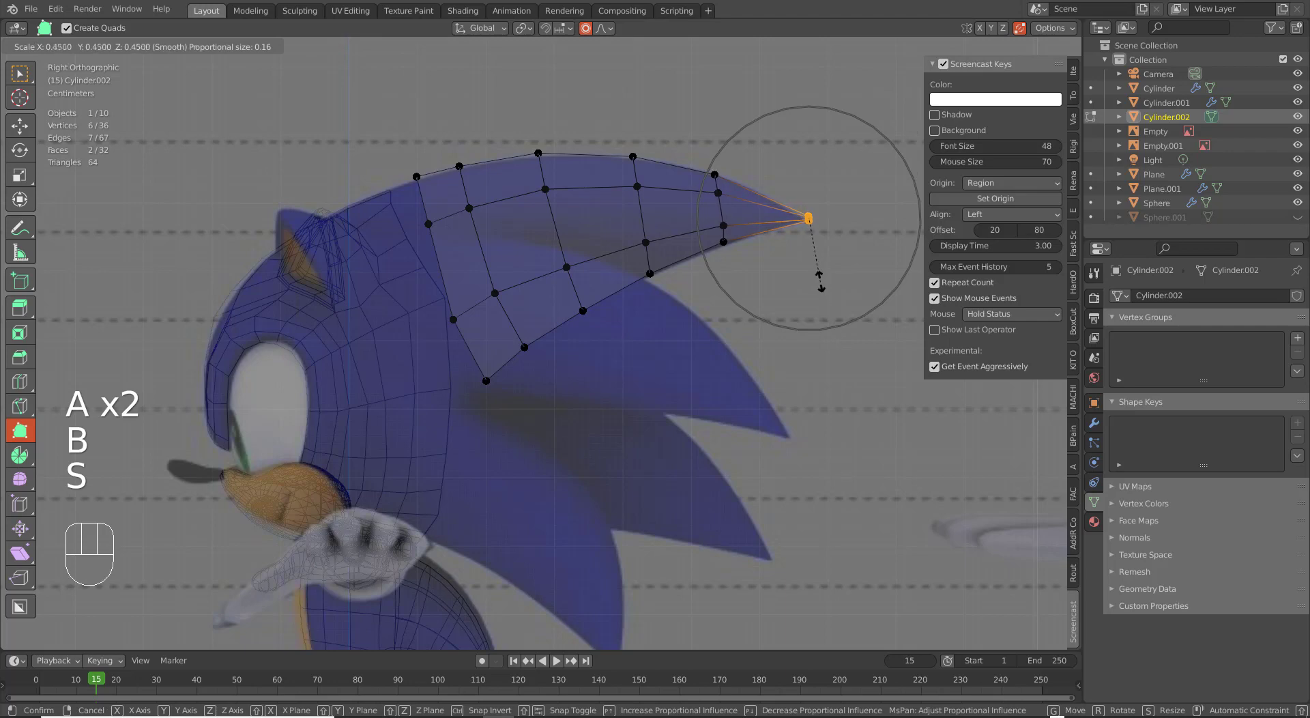
{"action": "left_click", "coordinate": [816, 253]}
{"action": "key", "text": "g"}
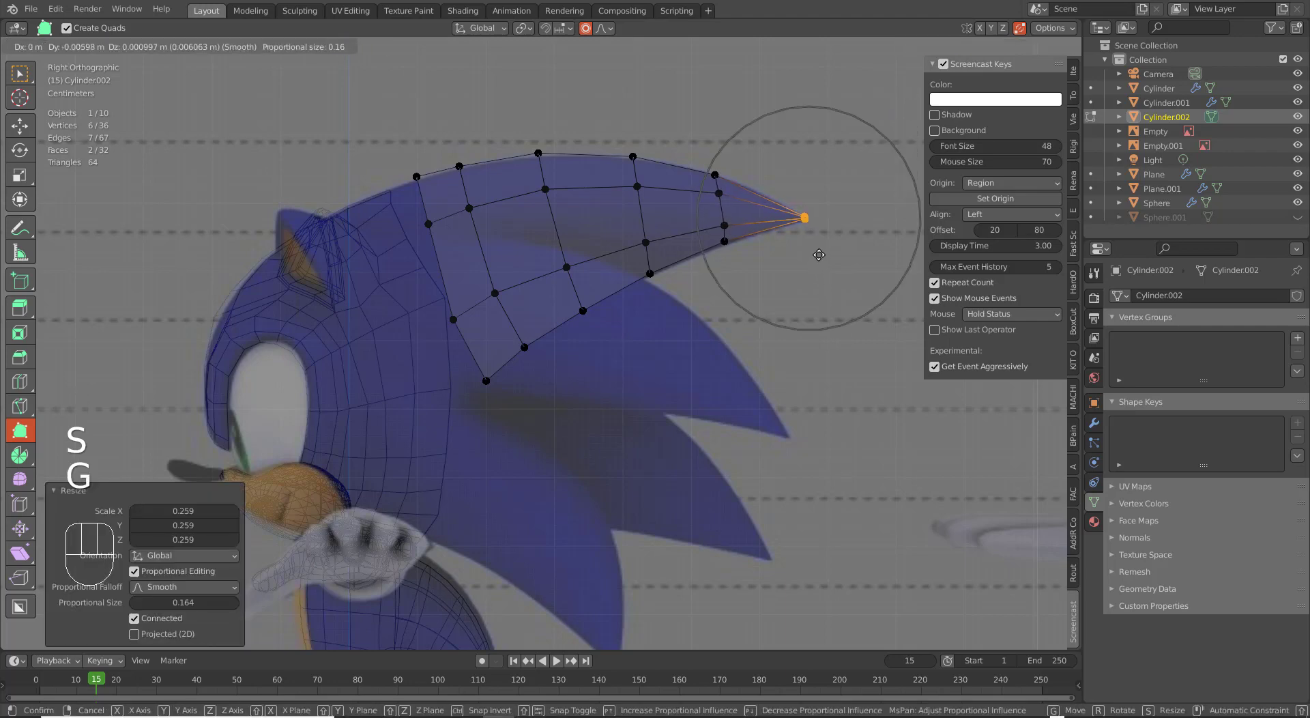
{"action": "right_click", "coordinate": [819, 255]}
Lower the middle upper-edge vertex about 0.003 m and move the top base vertex about 0.013 m forward and 0.009 m down.
{"action": "left_click", "coordinate": [538, 155]}
{"action": "key", "text": "g"}
{"action": "left_click", "coordinate": [585, 160]}
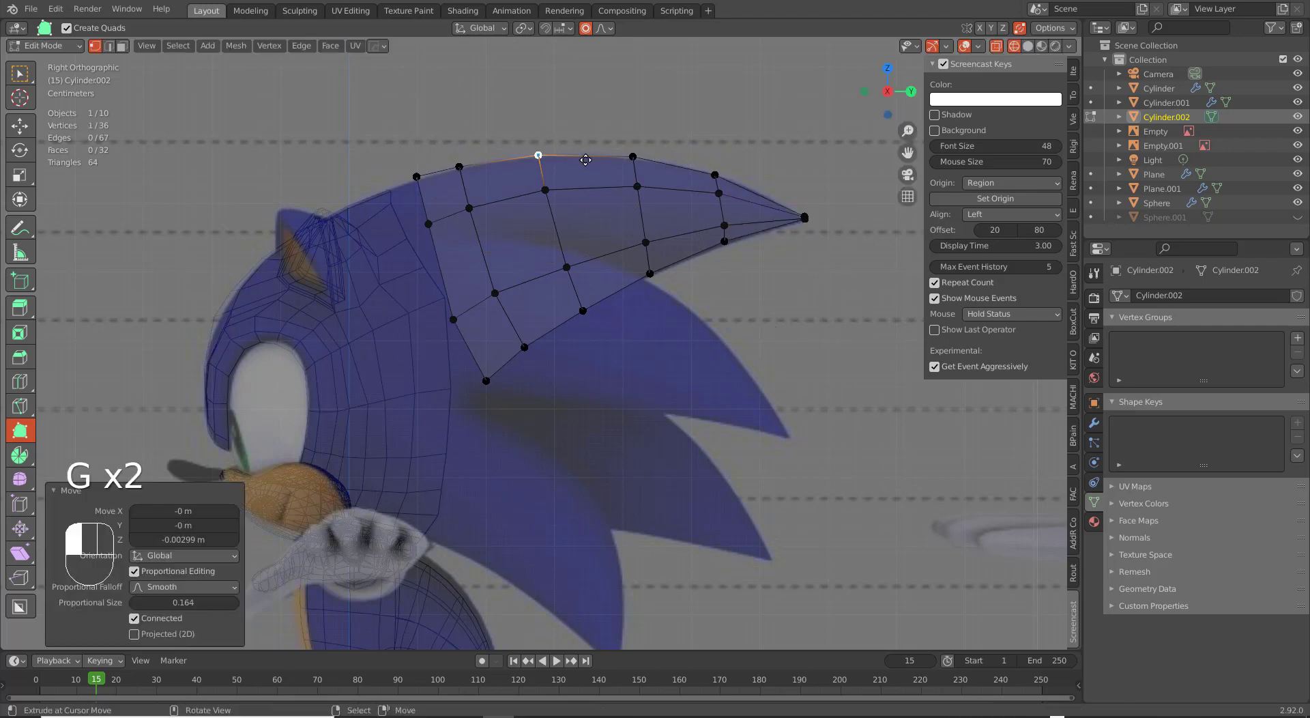
{"action": "left_click", "coordinate": [416, 177]}
{"action": "key", "text": "g"}
{"action": "left_click", "coordinate": [411, 181]}
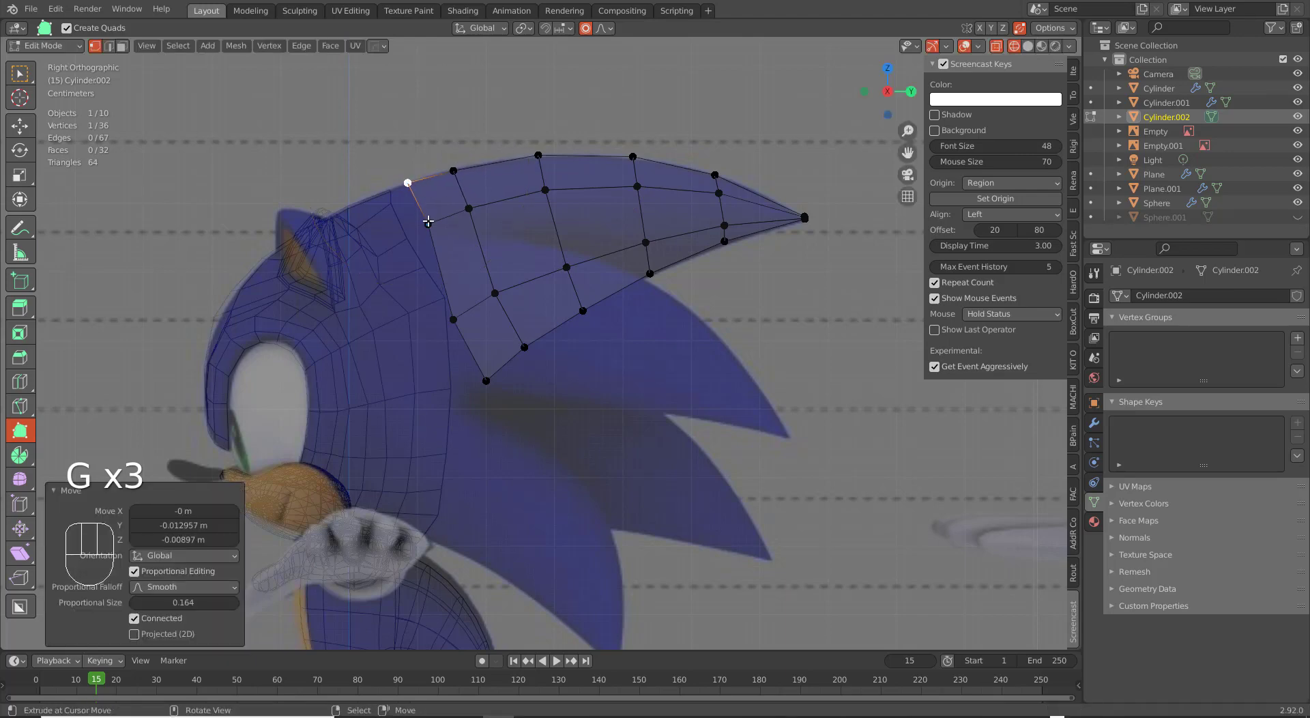
Undo the stray edit and move the base ring's pair of upper side vertices slightly towards the head.
{"action": "key", "text": "g"}
{"action": "left_click", "coordinate": [424, 220]}
{"action": "left_click", "coordinate": [423, 235], "text": "ctrl"}
{"action": "key", "text": "ctrl+z"}
{"action": "left_click", "coordinate": [427, 225], "text": "shift"}
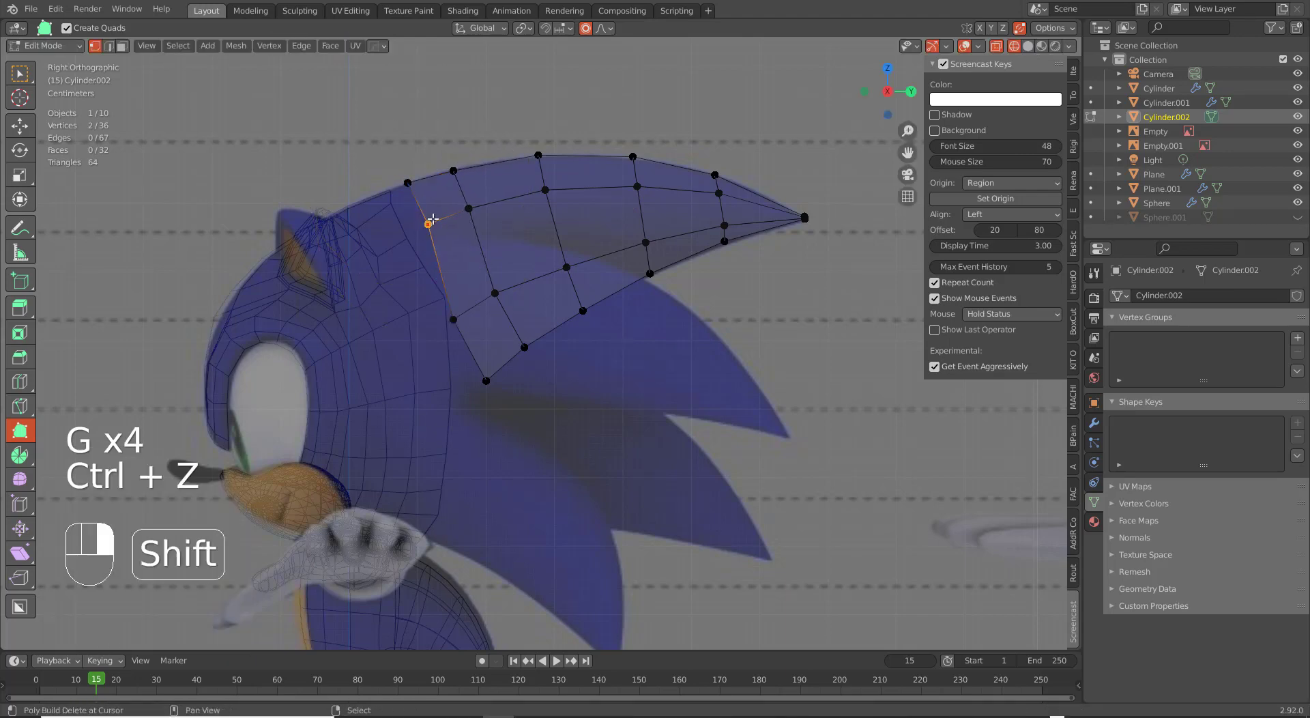
{"action": "key", "text": "g"}
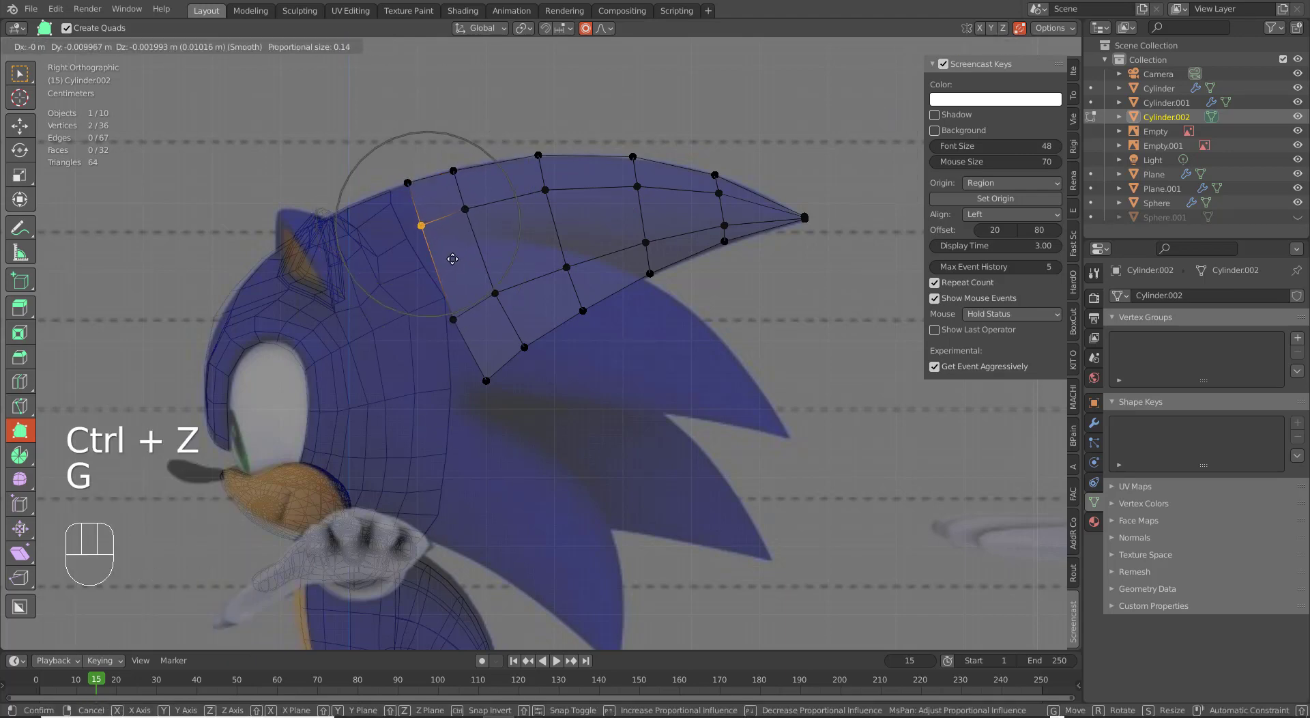
{"action": "left_click", "coordinate": [450, 259]}
Select the base ring's pair of lower side vertices and nudge them slightly upwards.
{"action": "right_click", "coordinate": [456, 323]}
{"action": "right_click", "coordinate": [461, 327], "text": "shift"}
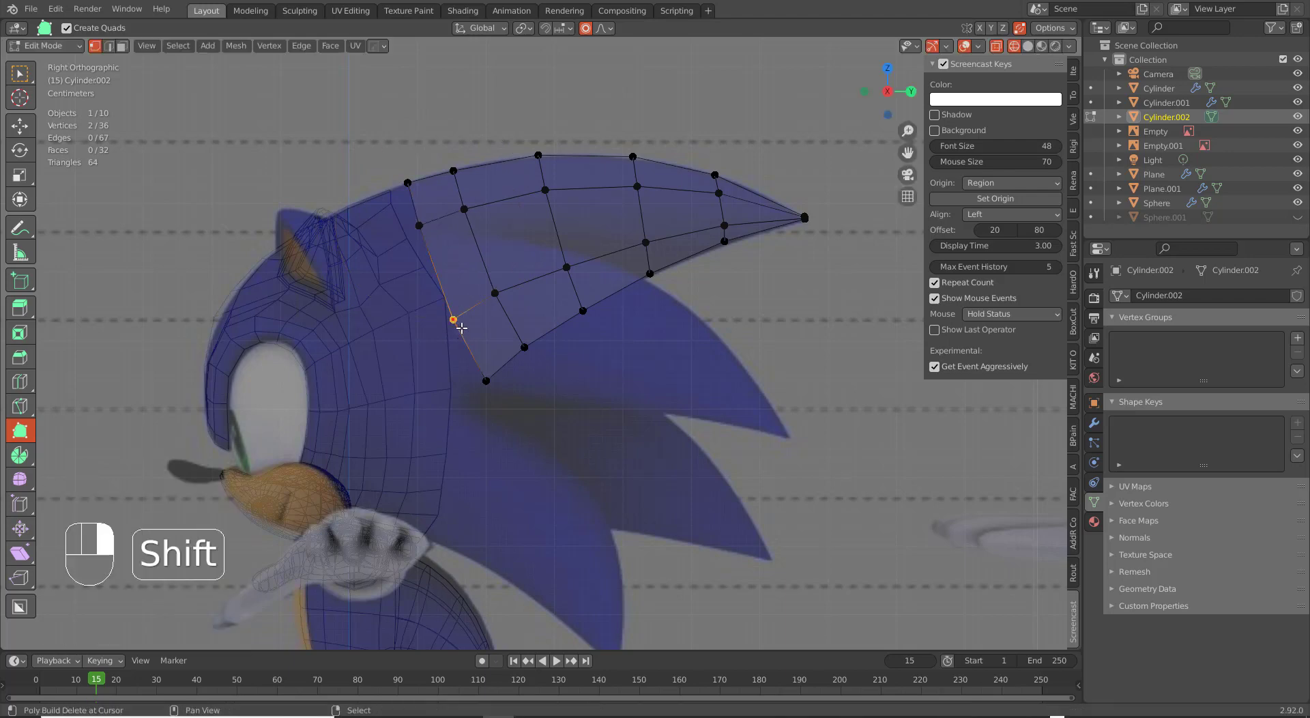
{"action": "key", "text": "g"}
{"action": "left_click", "coordinate": [459, 342]}
Deselect all vertices and show the spike in solid shading against the front reference.
{"action": "mouse_move", "coordinate": [459, 342]}
{"action": "middle_mouse_down"}
{"action": "mouse_move", "coordinate": [509, 371]}
{"action": "mouse_move", "coordinate": [494, 339]}
{"action": "middle_mouse_up"}
{"action": "key", "text": "a"}
{"action": "key", "text": "a"}
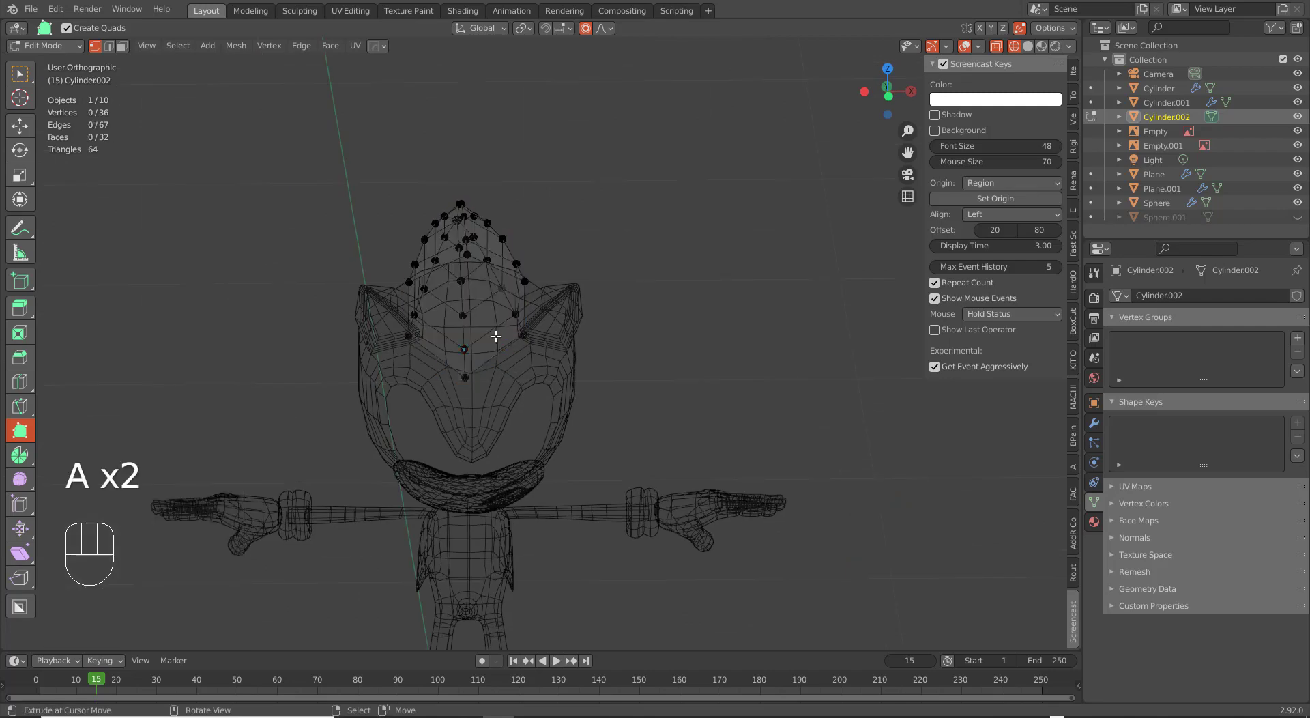
{"action": "key", "text": "z"}
{"action": "middle_click_drag", "start_coordinate": [748, 350], "coordinate": [608, 392]}
{"action": "key", "text": "KP_1"}
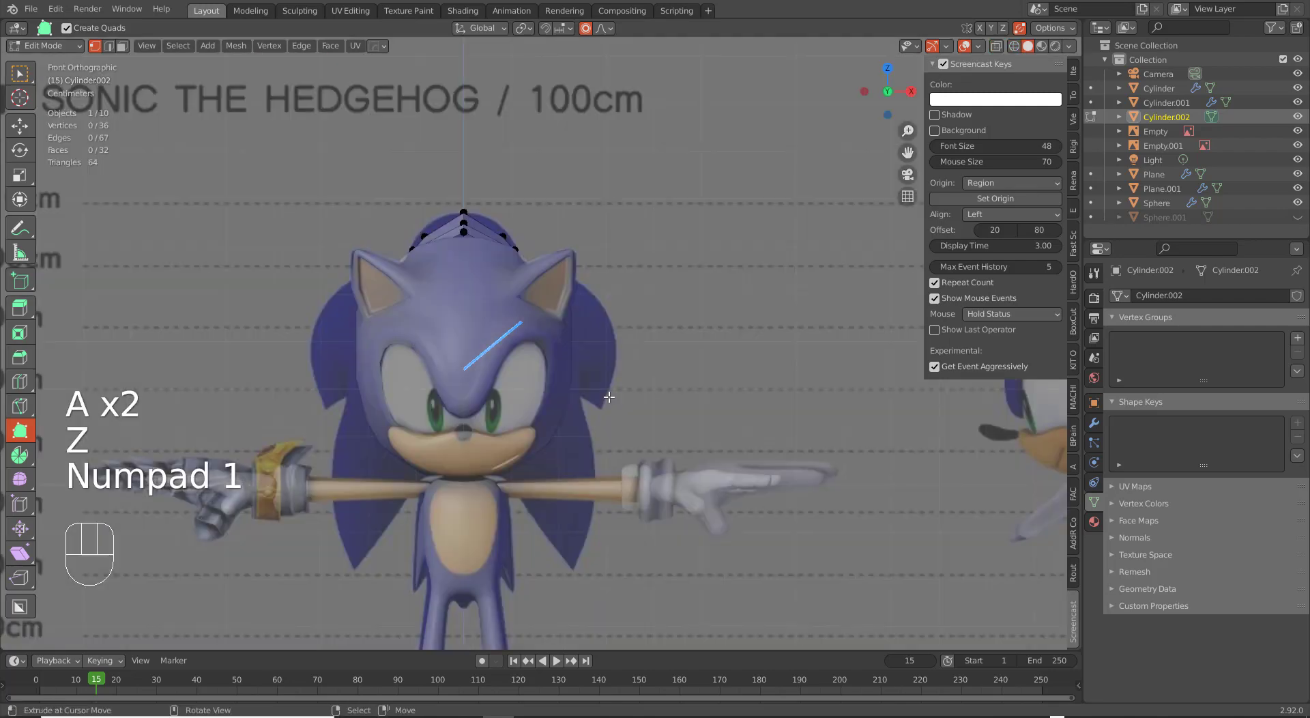
{"action": "scroll", "coordinate": [608, 392], "scroll_direction": "up", "scroll_amount": 4}
{"action": "scroll", "coordinate": [610, 397], "scroll_direction": "up", "scroll_amount": 1}
{"action": "middle_click_drag", "start_coordinate": [500, 220], "coordinate": [578, 340], "text": "shift"}
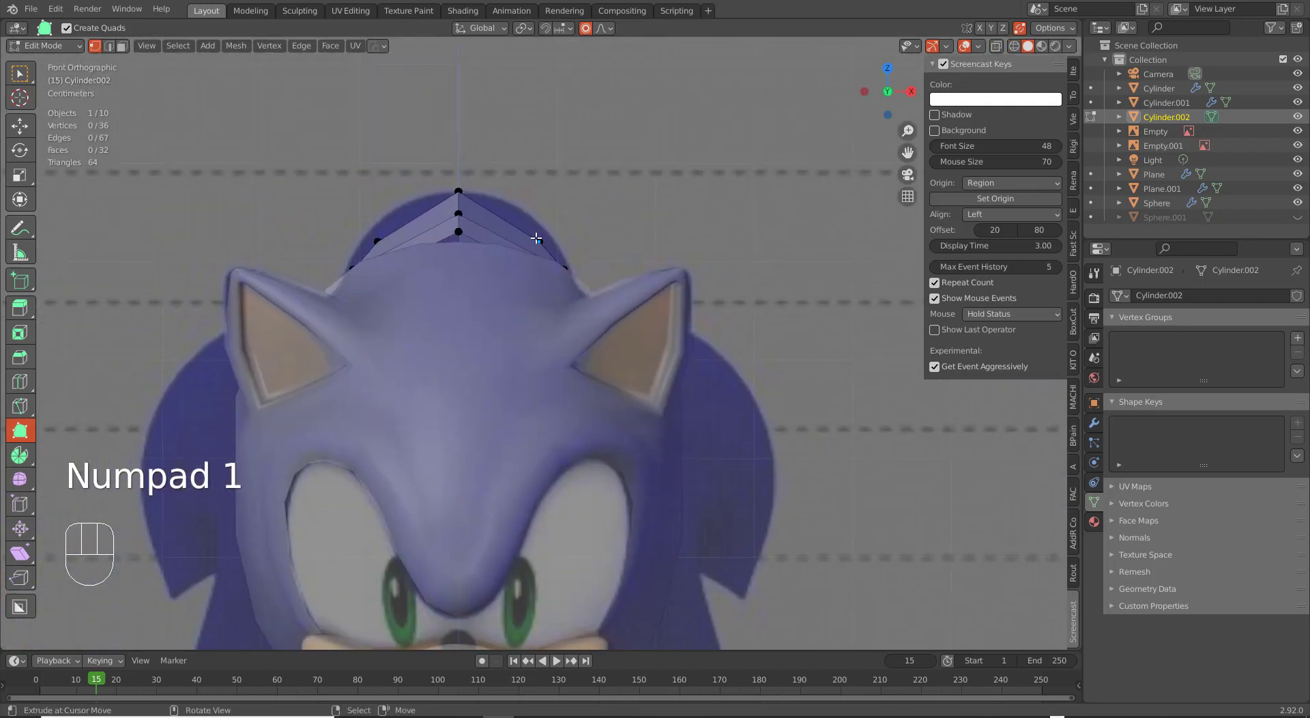
Switch to wireframe and raise the middle ring's pair of upper side vertices vertically to the front reference quill's rounded outline.
{"action": "key", "text": "g"}
{"action": "right_click", "coordinate": [576, 275]}
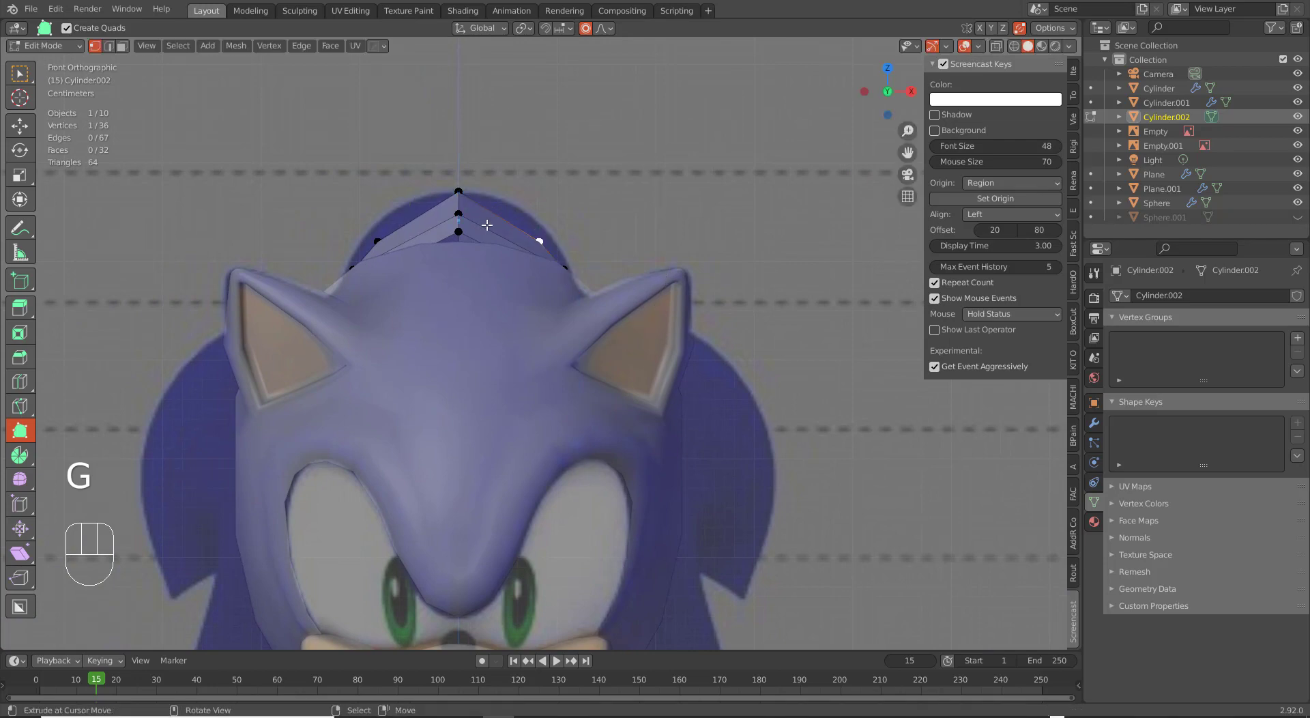
{"action": "scroll", "coordinate": [487, 229], "scroll_direction": "down", "scroll_amount": 2}
{"action": "key", "text": "z"}
{"action": "left_click", "coordinate": [317, 321]}
{"action": "middle_click_drag", "start_coordinate": [449, 338], "coordinate": [496, 285], "text": "shift"}
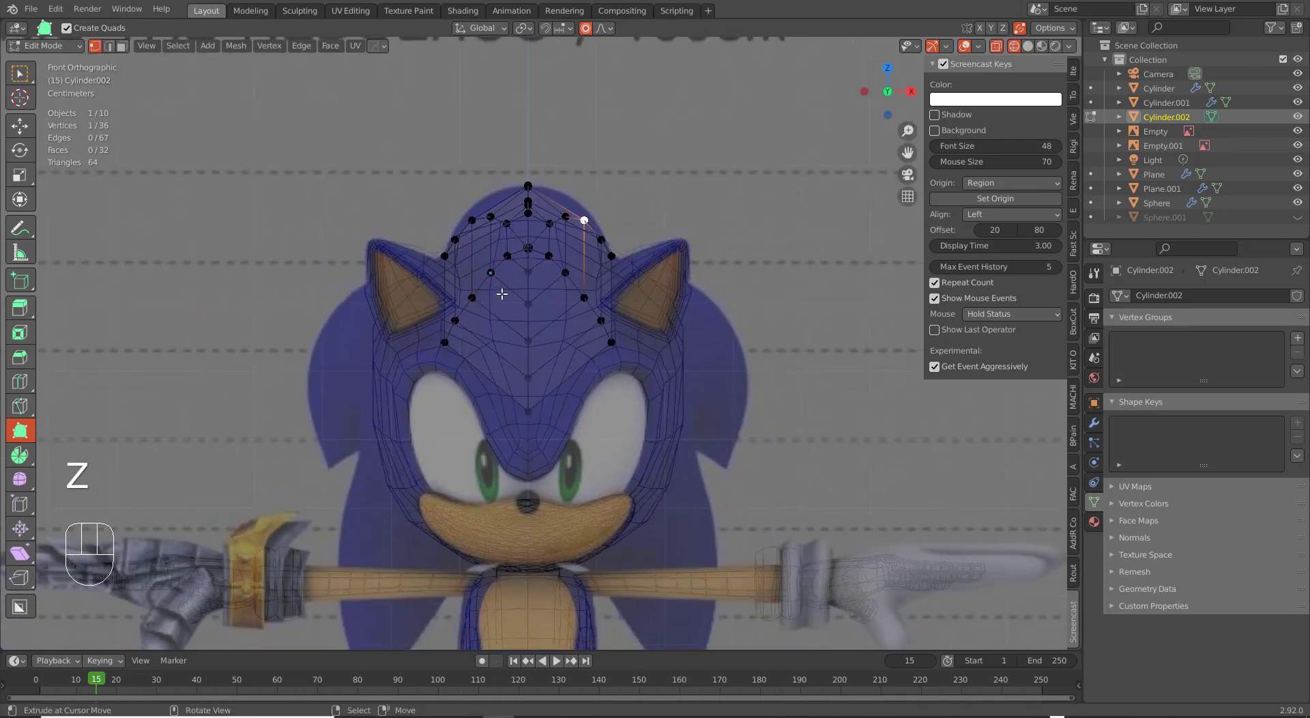
{"action": "scroll", "coordinate": [568, 271], "scroll_direction": "up", "scroll_amount": 3}
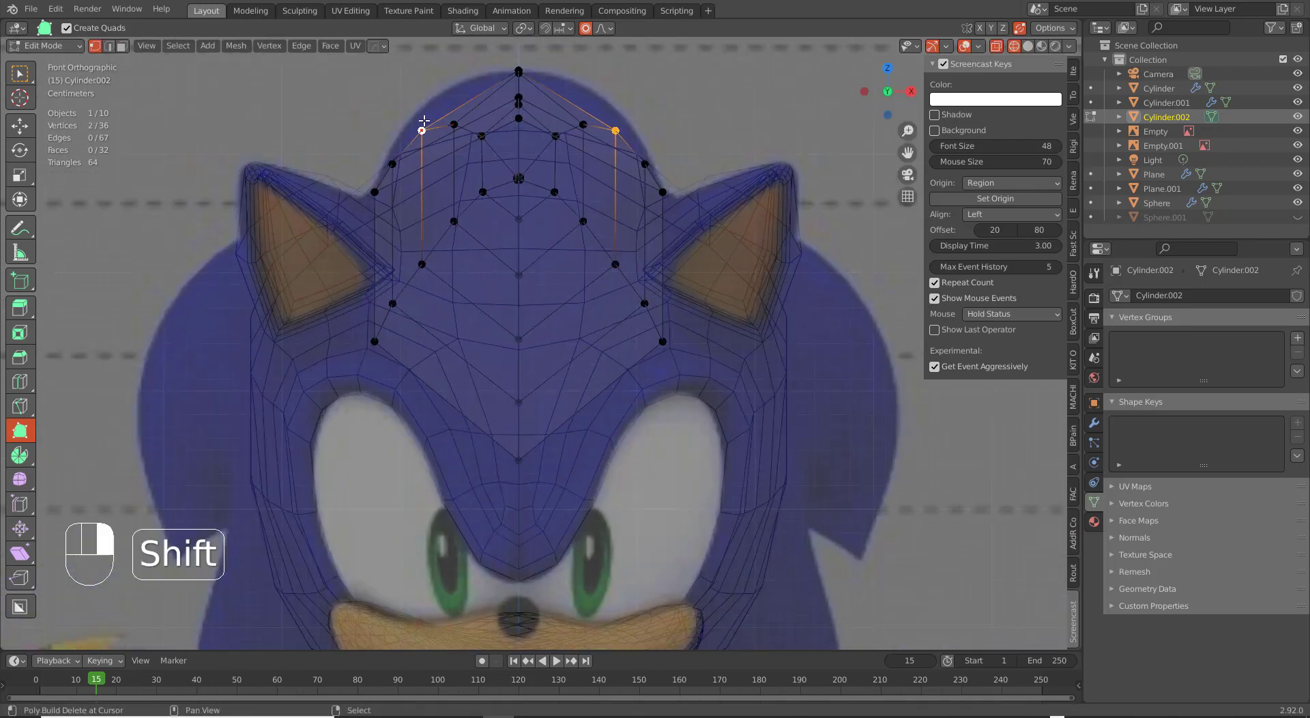
{"action": "key", "text": "g"}
{"action": "key", "text": "z"}
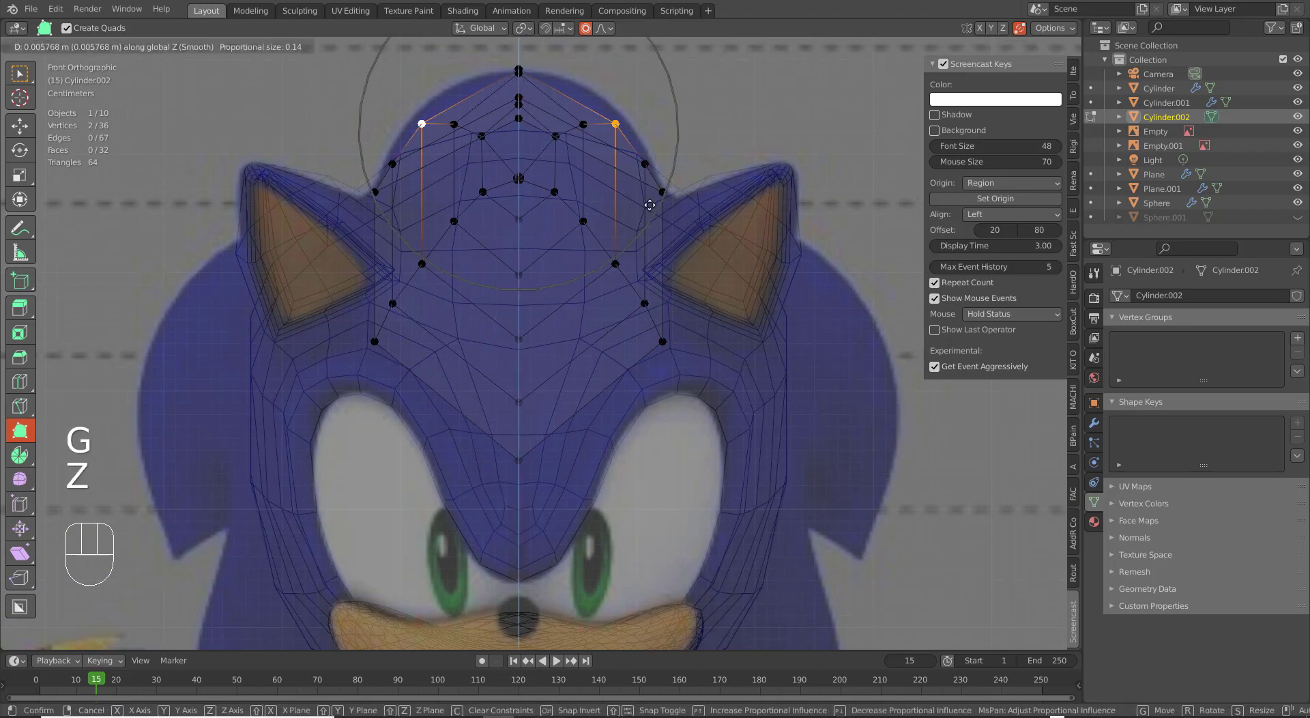
{"action": "left_click", "coordinate": [652, 199]}
Raise the upper side vertex pair of the ring next to the base about 0.012 m along Z to the front outline.
{"action": "left_click", "coordinate": [645, 163]}
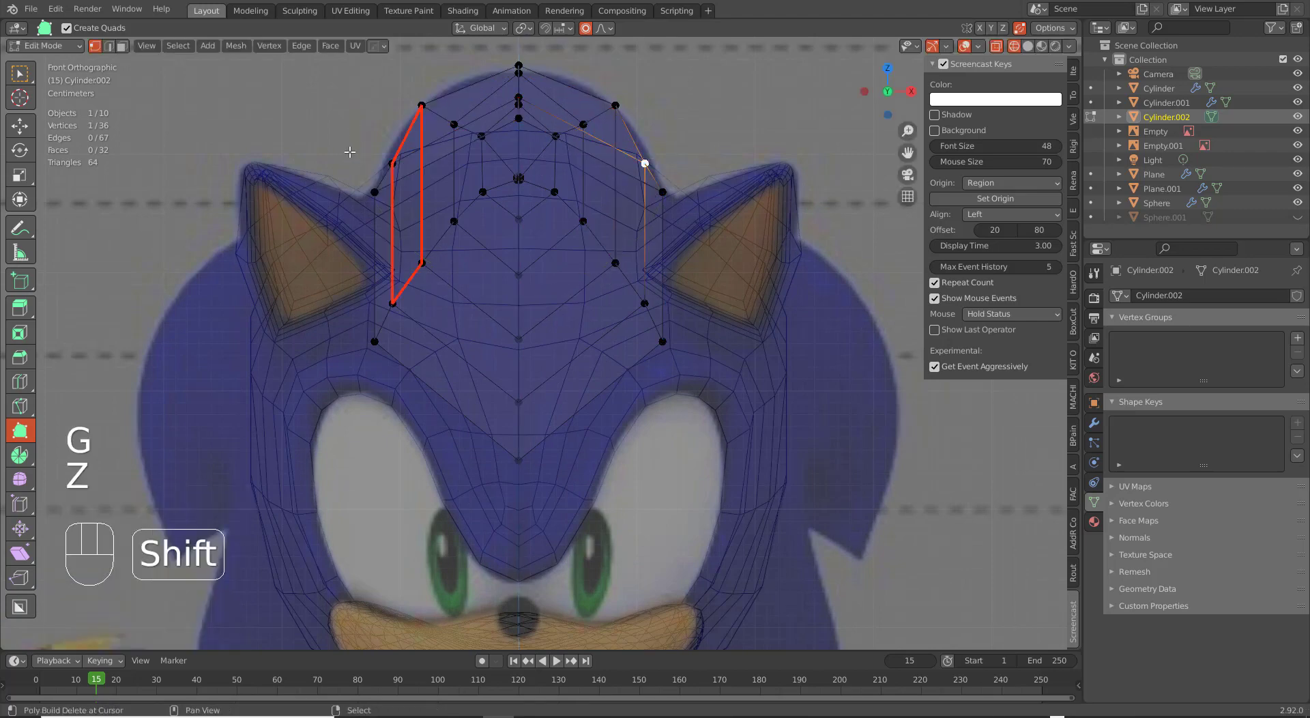
{"action": "key", "text": "g"}
{"action": "key", "text": "z"}
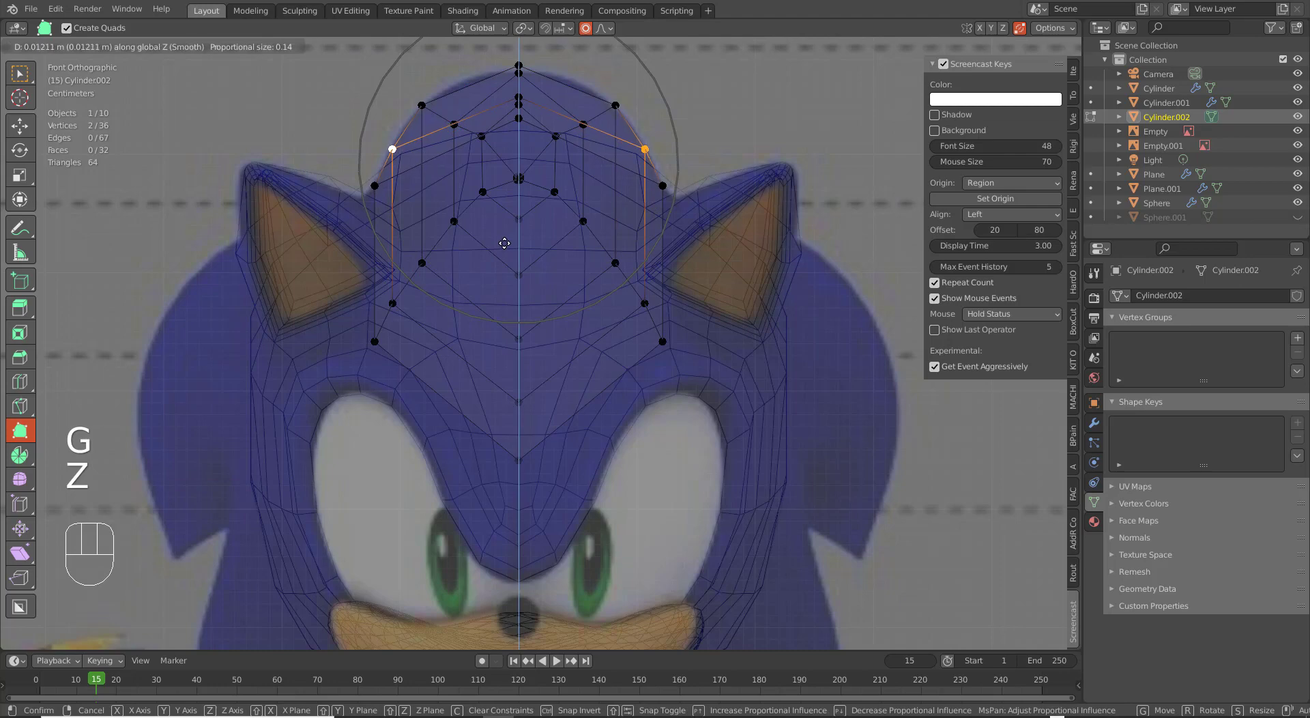
{"action": "left_click", "coordinate": [577, 210]}
Raise the upper side vertex pair of the ring just past the middle about 0.02 m along Z.
{"action": "left_click", "coordinate": [582, 125]}
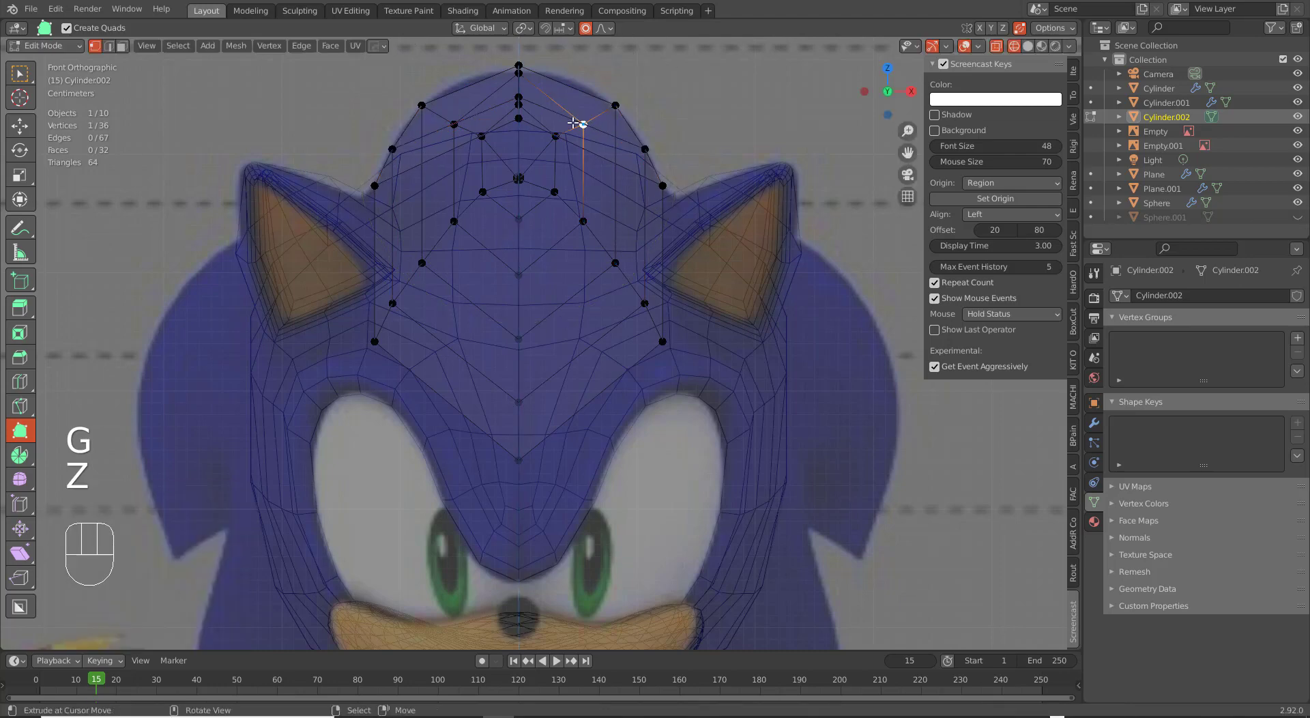
{"action": "key", "text": "g"}
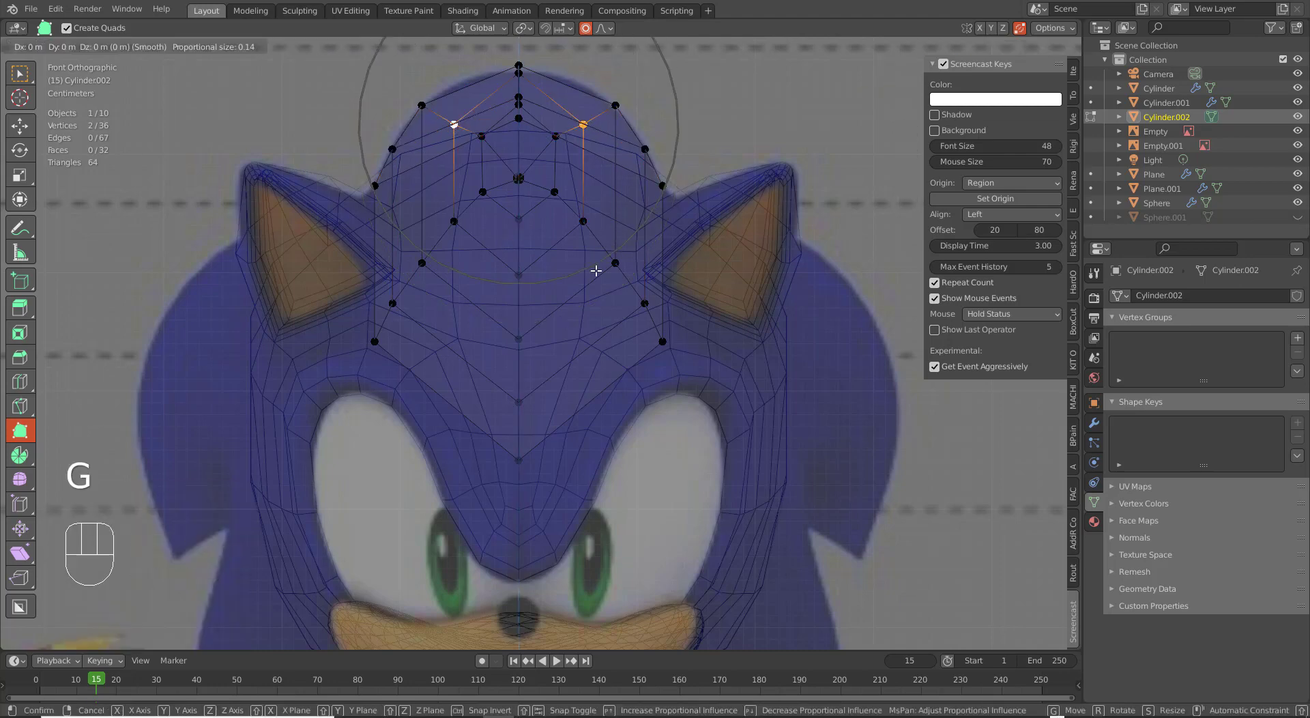
{"action": "key", "text": "z"}
{"action": "left_click", "coordinate": [595, 246]}
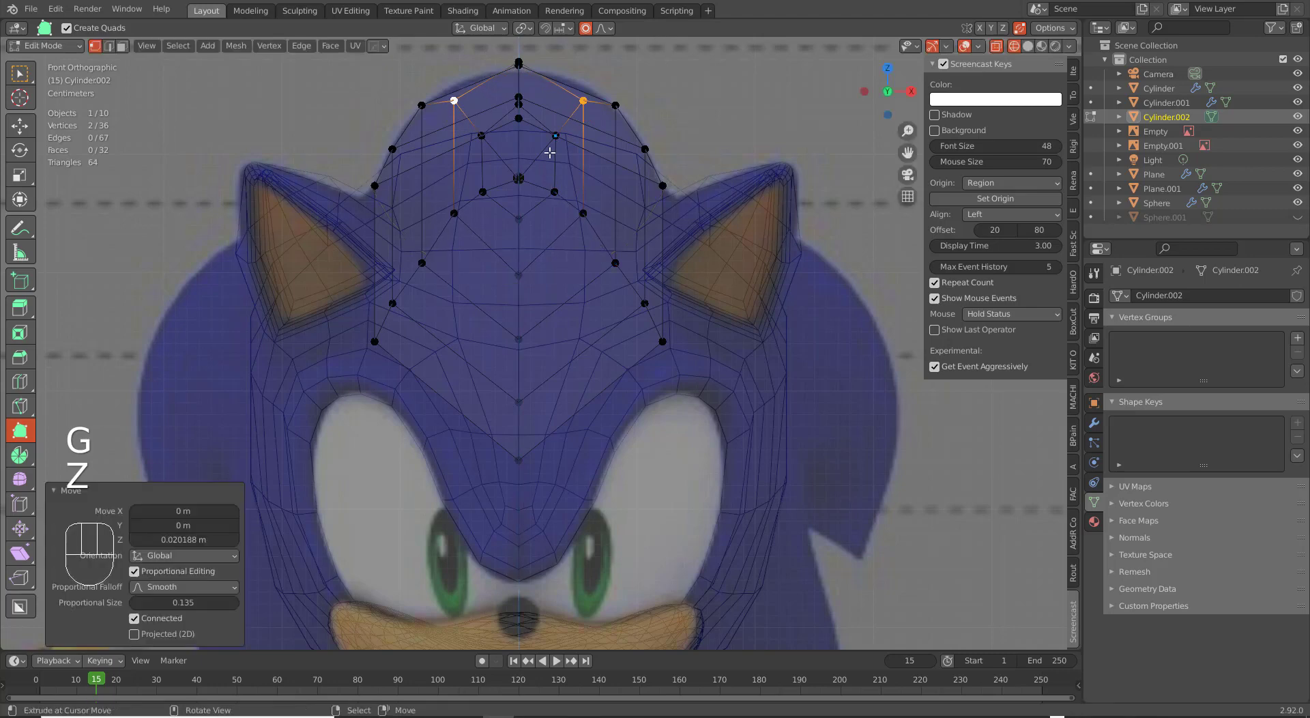
Raise the upper side vertex pair of the ring nearest the tip about 0.012 m along Z.
{"action": "left_click", "coordinate": [557, 135]}
{"action": "key", "text": "g"}
{"action": "key", "text": "z"}
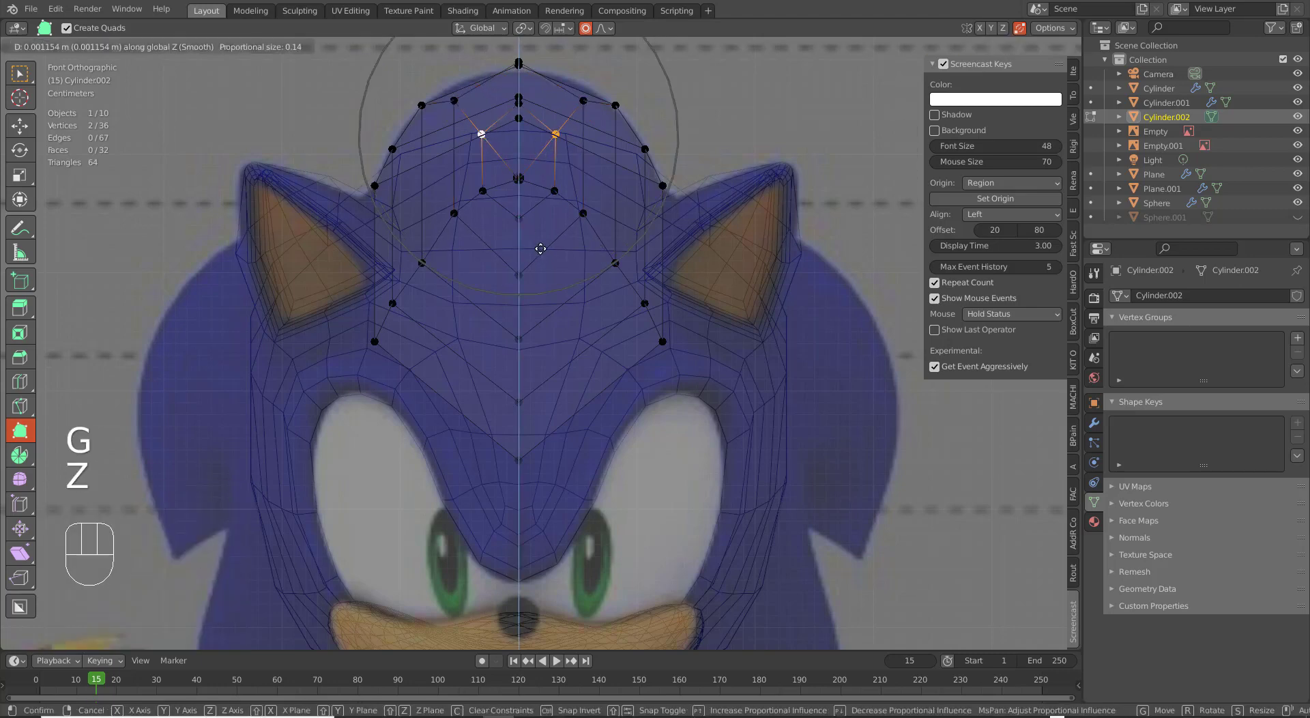
{"action": "left_click", "coordinate": [542, 239]}
Return to solid shading in the right side view and nudge the lower-edge vertex nearest the tip down to the reference outline.
{"action": "key", "text": "z"}
{"action": "left_click", "coordinate": [616, 260]}
{"action": "scroll", "coordinate": [619, 265], "scroll_direction": "down", "scroll_amount": 3}
{"action": "middle_click_drag", "start_coordinate": [624, 270], "coordinate": [509, 306]}
{"action": "key", "text": "KP_3"}
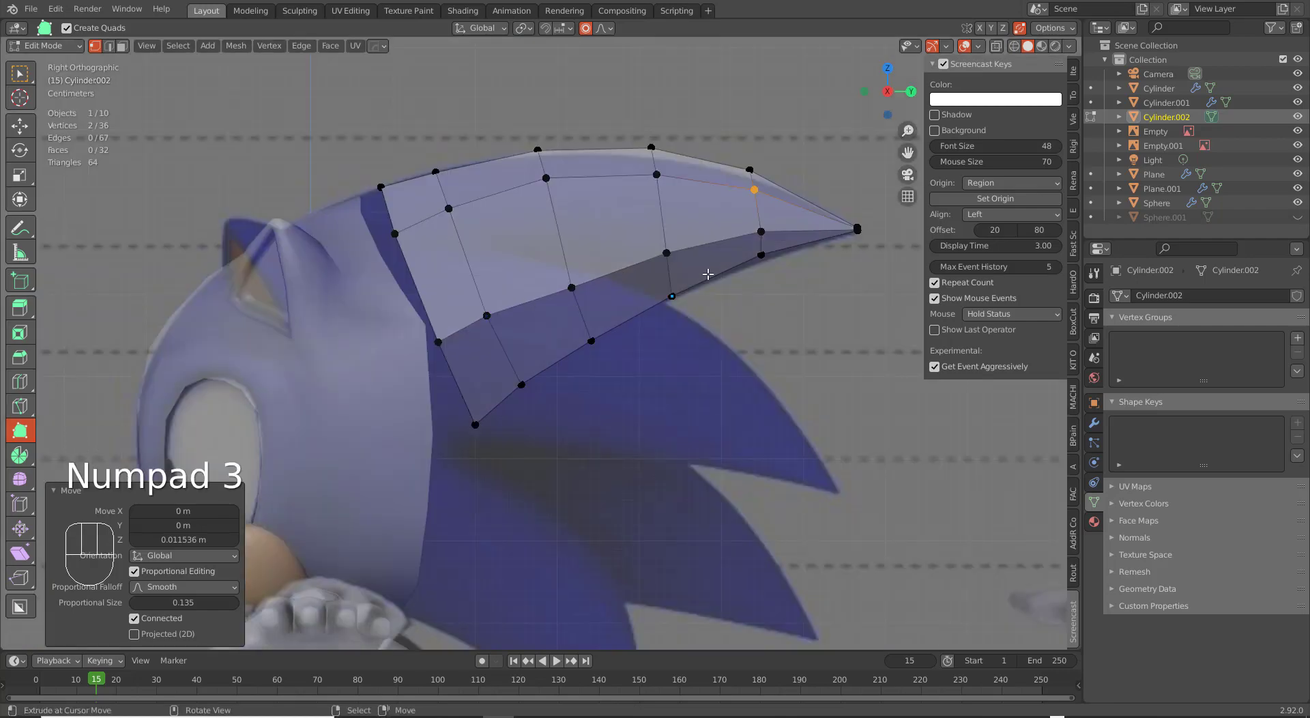
{"action": "left_click", "coordinate": [762, 255]}
{"action": "key", "text": "g"}
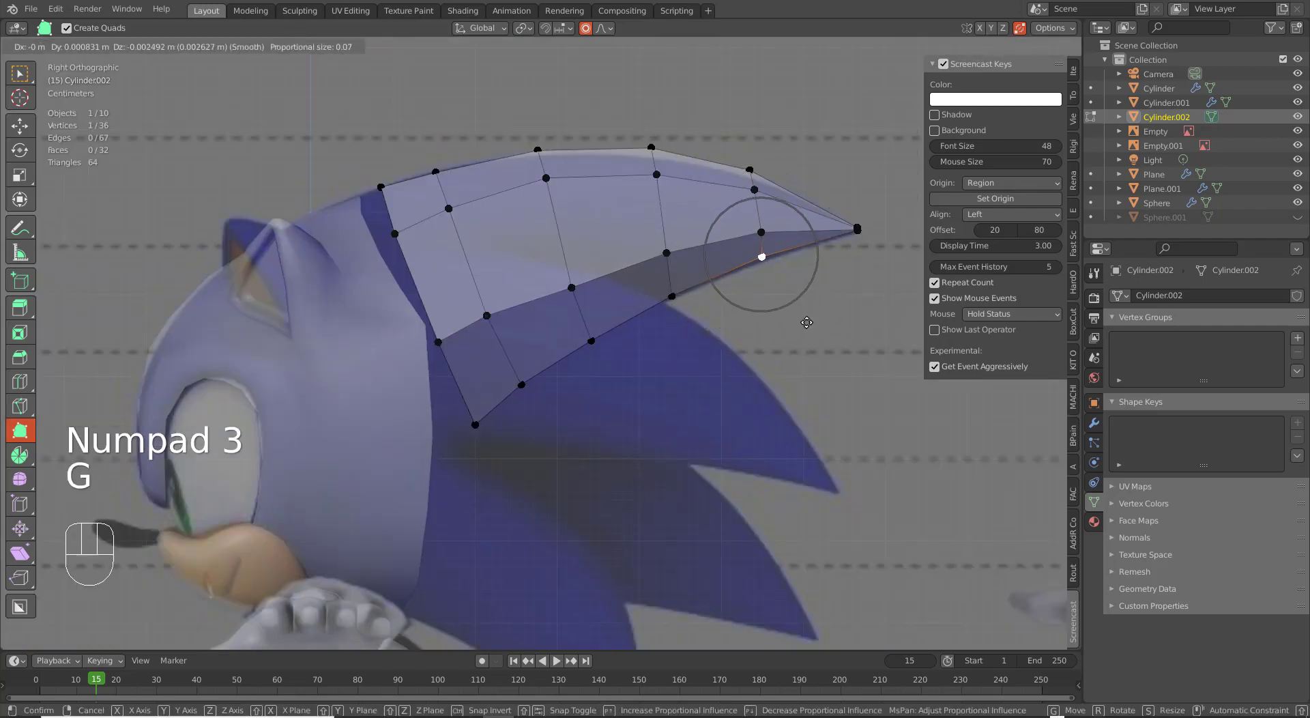
{"action": "left_click", "coordinate": [807, 325]}
Move the lower-edge vertex beside the base about 0.017 m back and the bottom base vertex about 0.046 m back and 0.015 m up.
{"action": "left_click", "coordinate": [526, 387]}
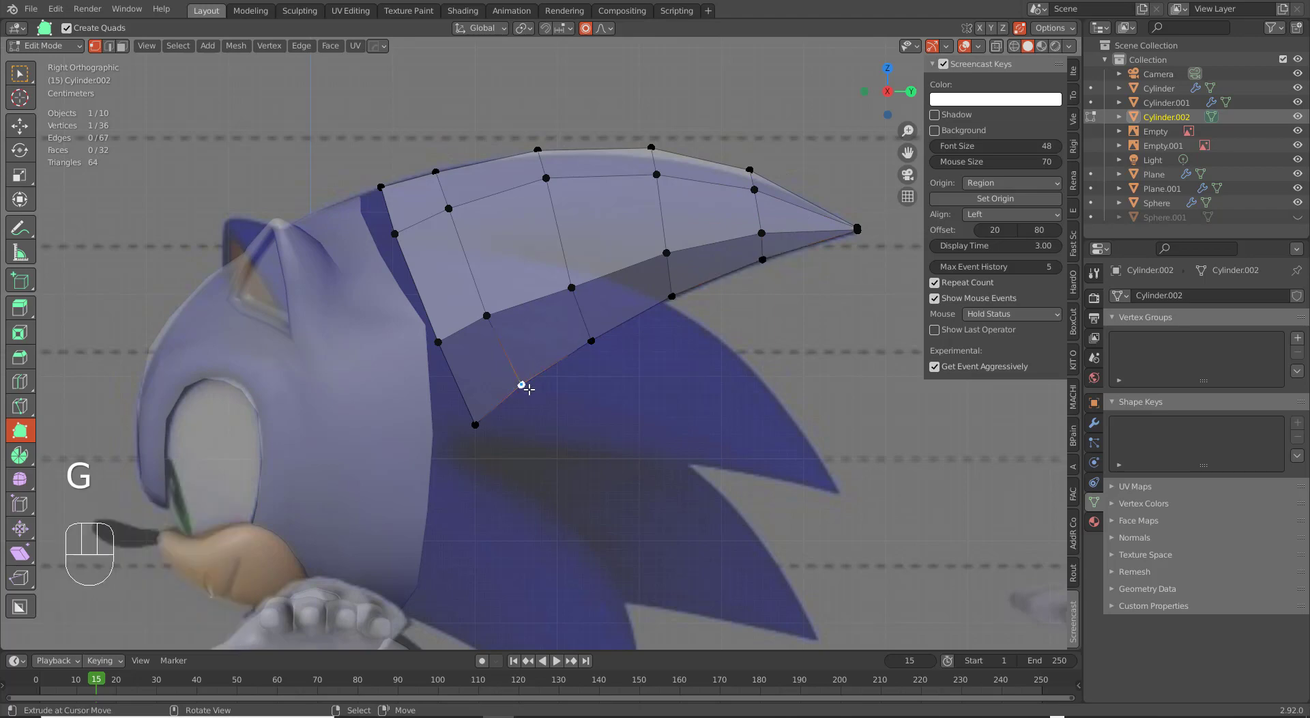
{"action": "key", "text": "g"}
{"action": "left_click", "coordinate": [552, 439]}
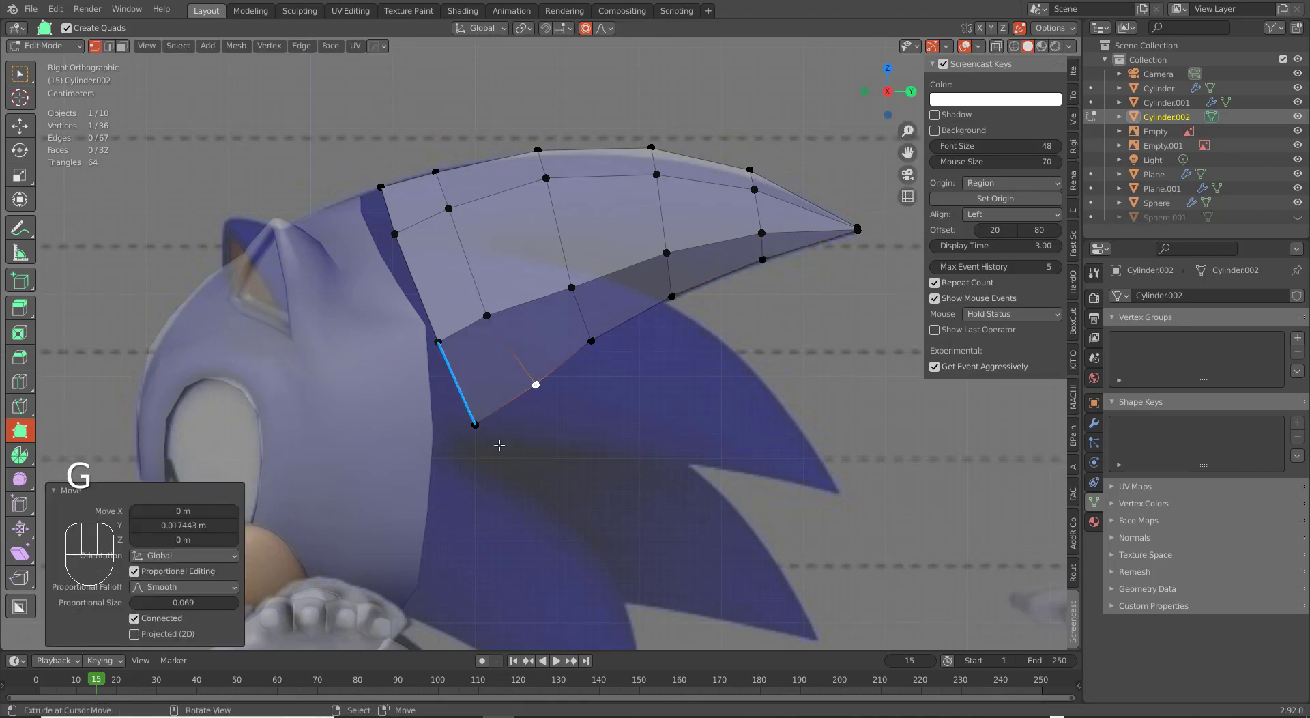
{"action": "key", "text": "g"}
{"action": "left_click", "coordinate": [529, 423]}
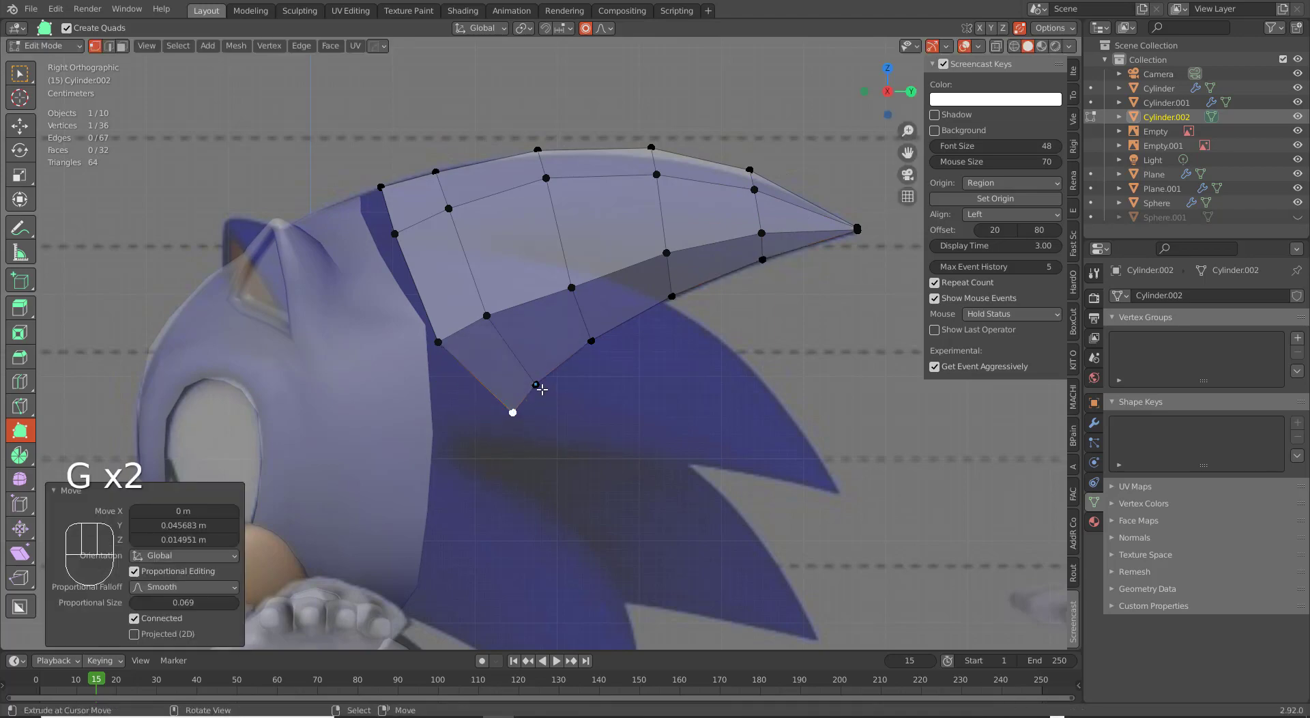
Shift the lower-edge vertex beside the base further back and up, and move the bottom base vertex another 0.016 m back and up.
{"action": "key", "text": "g"}
{"action": "left_click", "coordinate": [546, 382]}
{"action": "key", "text": "g"}
{"action": "left_click", "coordinate": [521, 402]}
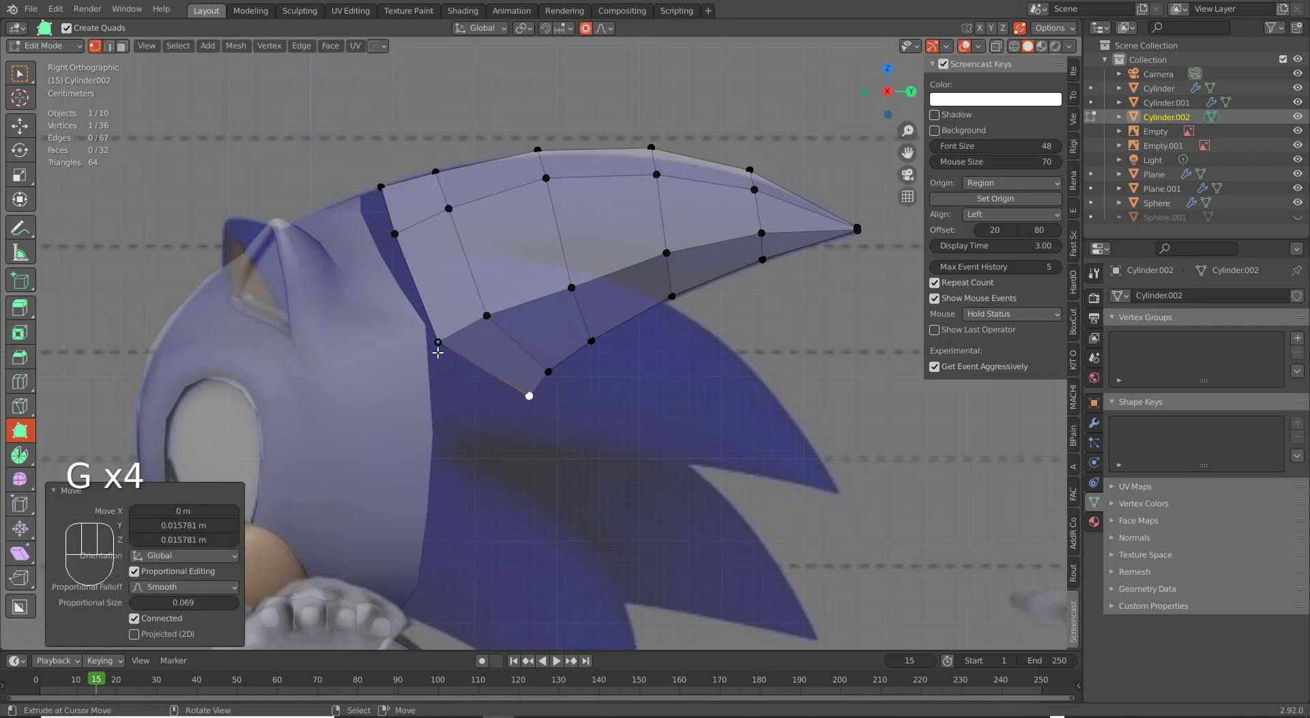
Switch the viewport to wireframe shading with the quill mesh deselected.
{"action": "right_click", "coordinate": [438, 347]}
{"action": "key", "text": "g"}
{"action": "right_click", "coordinate": [447, 340]}
{"action": "right_click", "coordinate": [434, 344], "text": "shift"}
{"action": "key", "text": "z"}
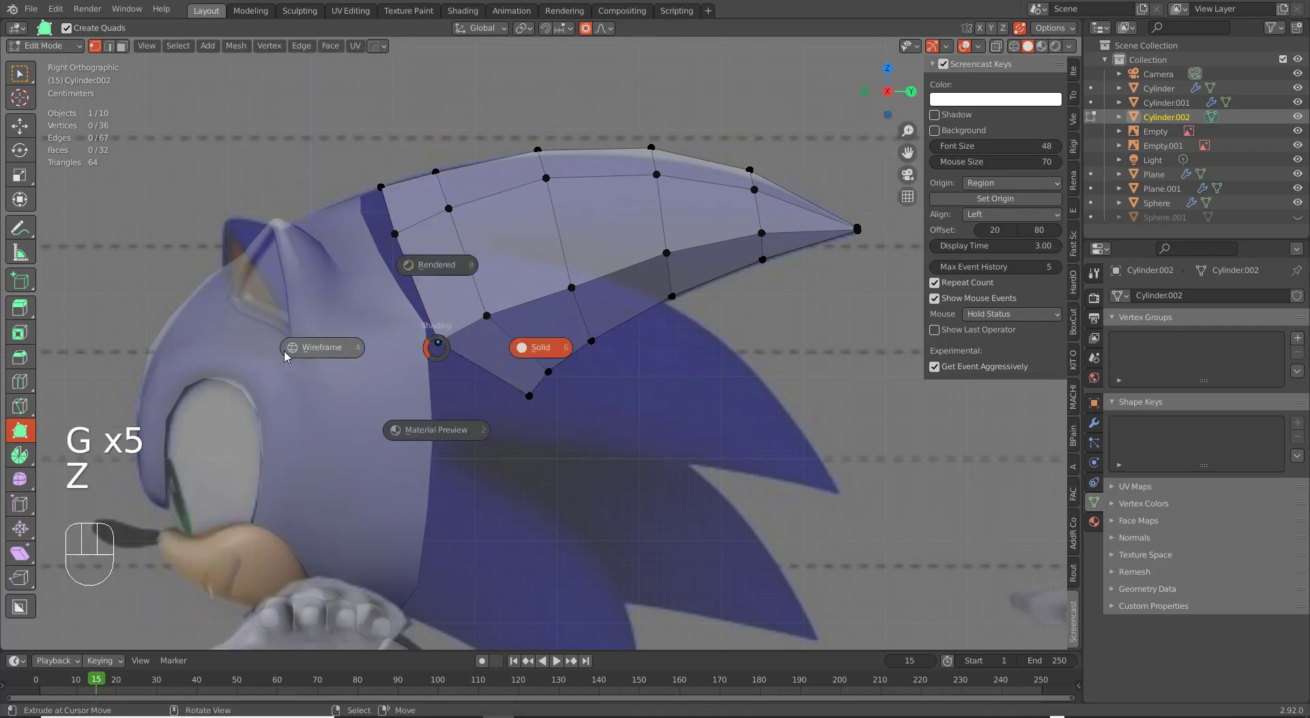
{"action": "left_click", "coordinate": [285, 353]}
{"action": "right_click", "coordinate": [438, 342], "text": "shift"}
{"action": "key", "text": "v"}
{"action": "key", "text": "b"}
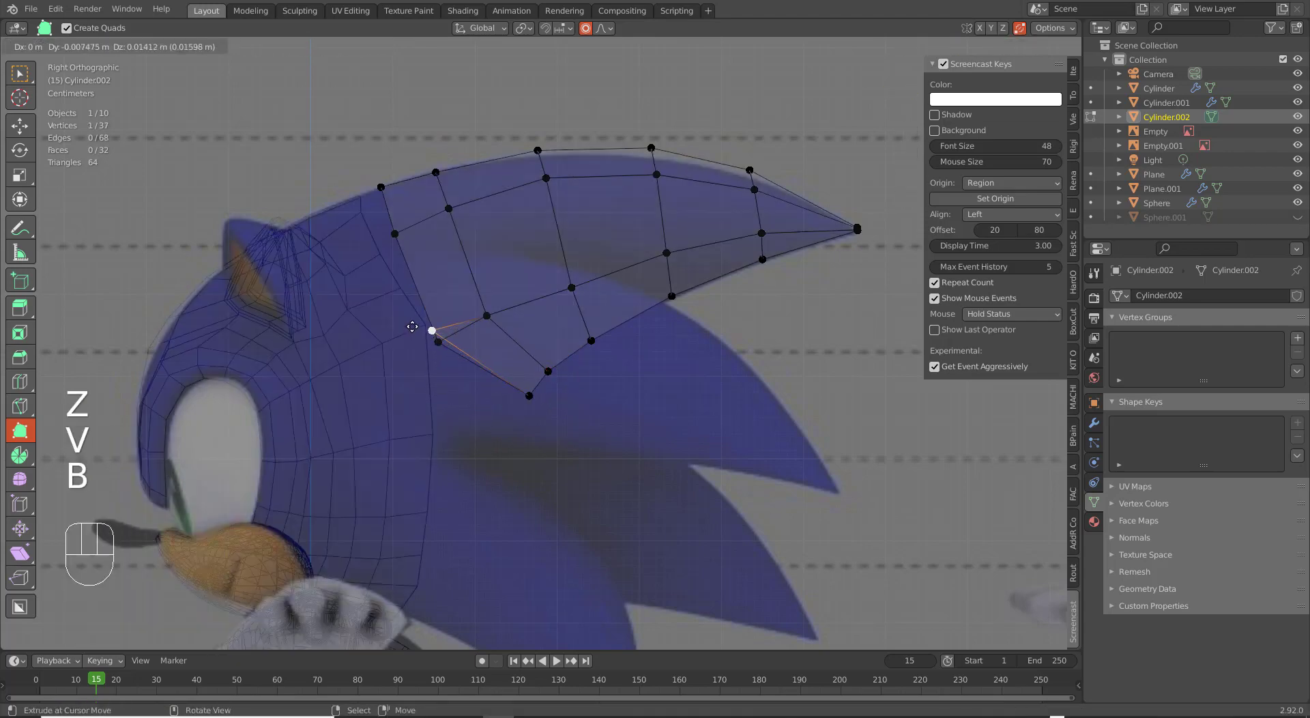
{"action": "right_click", "coordinate": [430, 332]}
{"action": "key", "text": "ctrl+z"}
{"action": "key", "text": "ctrl+z"}
Move the lower side base vertex pair about 0.014 m back and 0.012 m up, and the adjacent ring's pair 0.029 m back and 0.016 m up.
{"action": "key", "text": "b"}
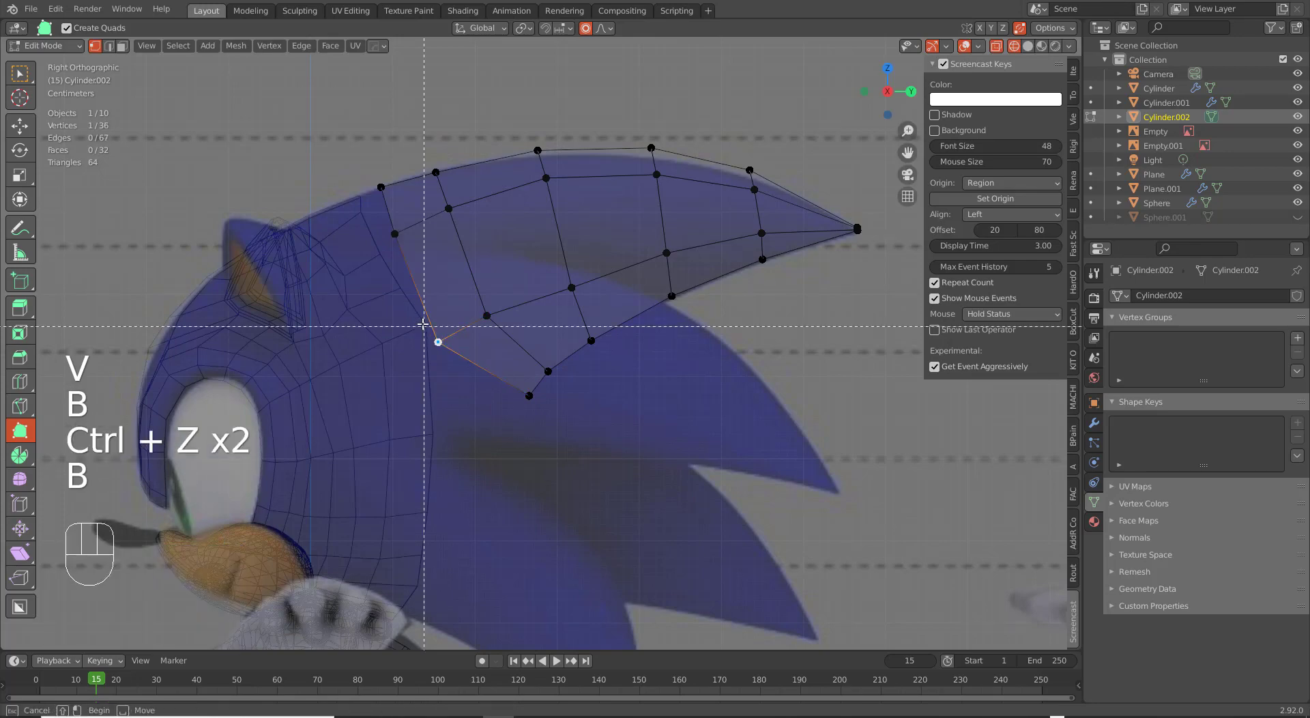
{"action": "key", "text": "g"}
{"action": "left_click", "coordinate": [469, 408]}
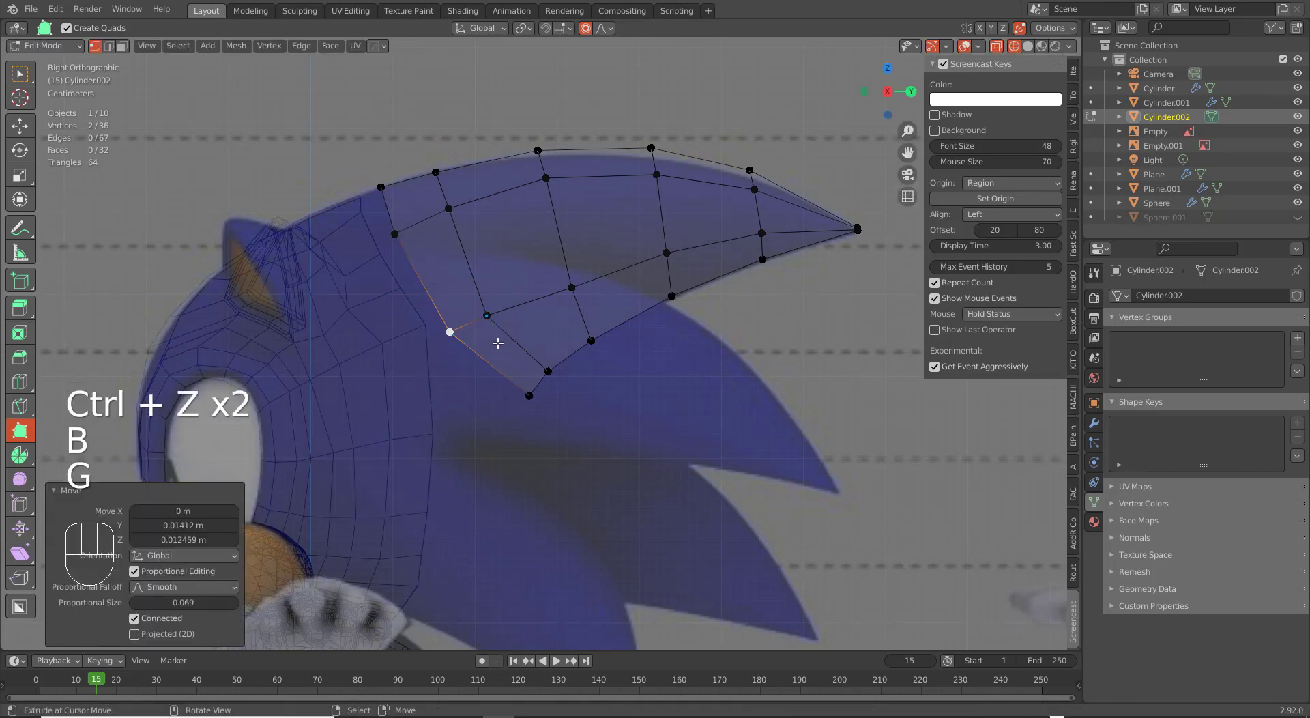
{"action": "left_click", "coordinate": [489, 314], "text": "shift"}
{"action": "key", "text": "g"}
{"action": "left_click", "coordinate": [515, 323]}
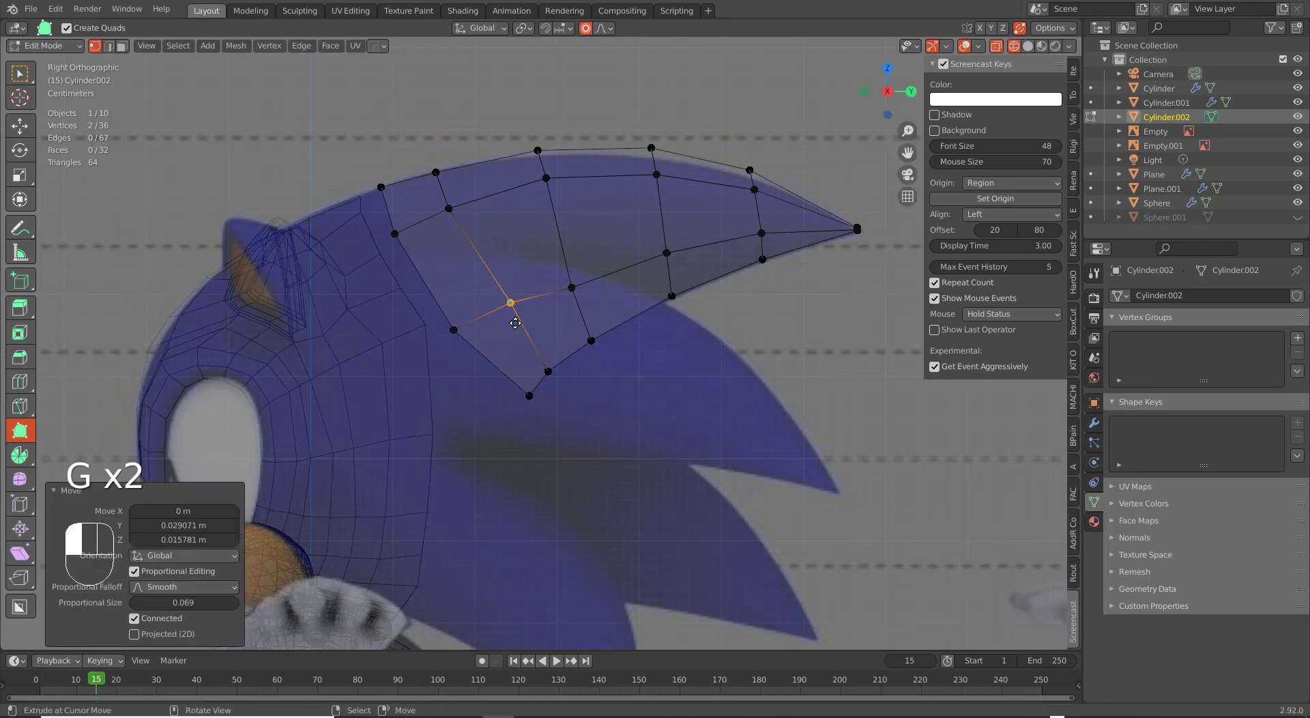
Move the lower side vertex pair of the third ring from the base about 0.004 m back and 0.012 m up.
{"action": "left_click", "coordinate": [572, 286], "text": "shift"}
{"action": "key", "text": "g"}
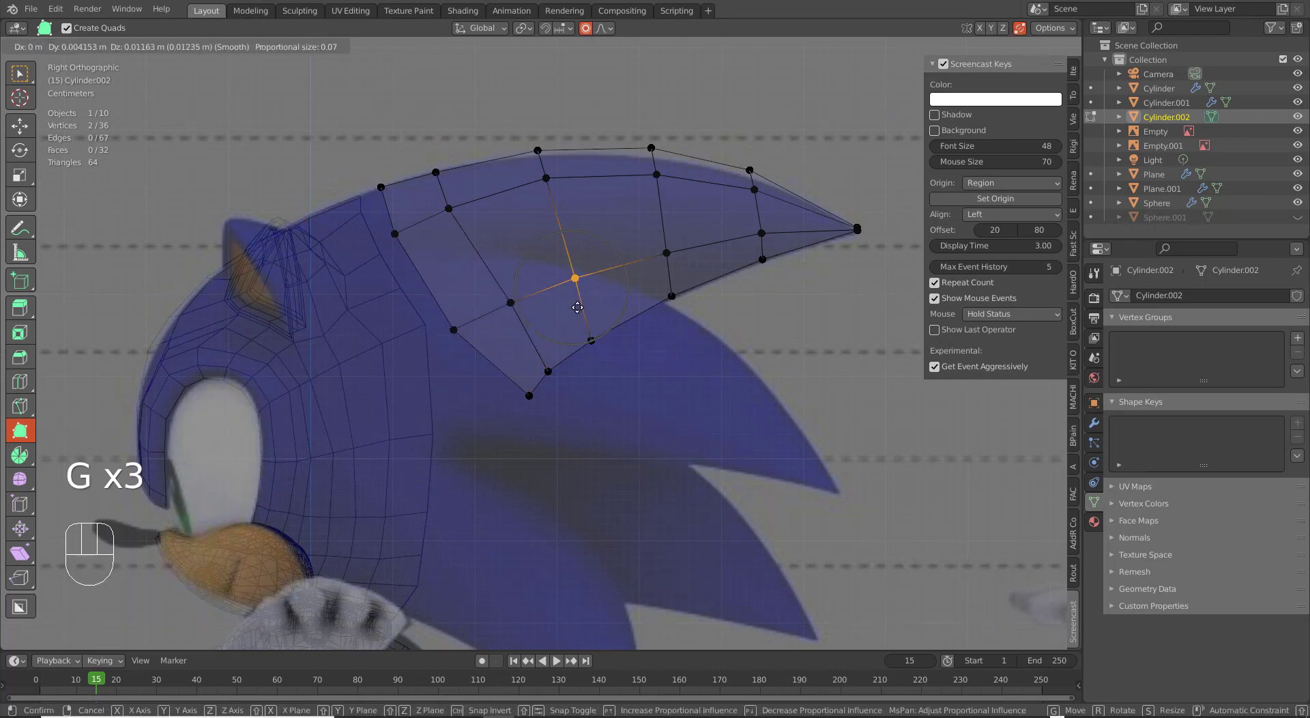
{"action": "left_click", "coordinate": [578, 307]}
Lower the two top-edge vertices nearest the tip about 0.005 m and nudge the middle top-edge vertices onto the reference outline.
{"action": "left_click", "coordinate": [672, 145]}
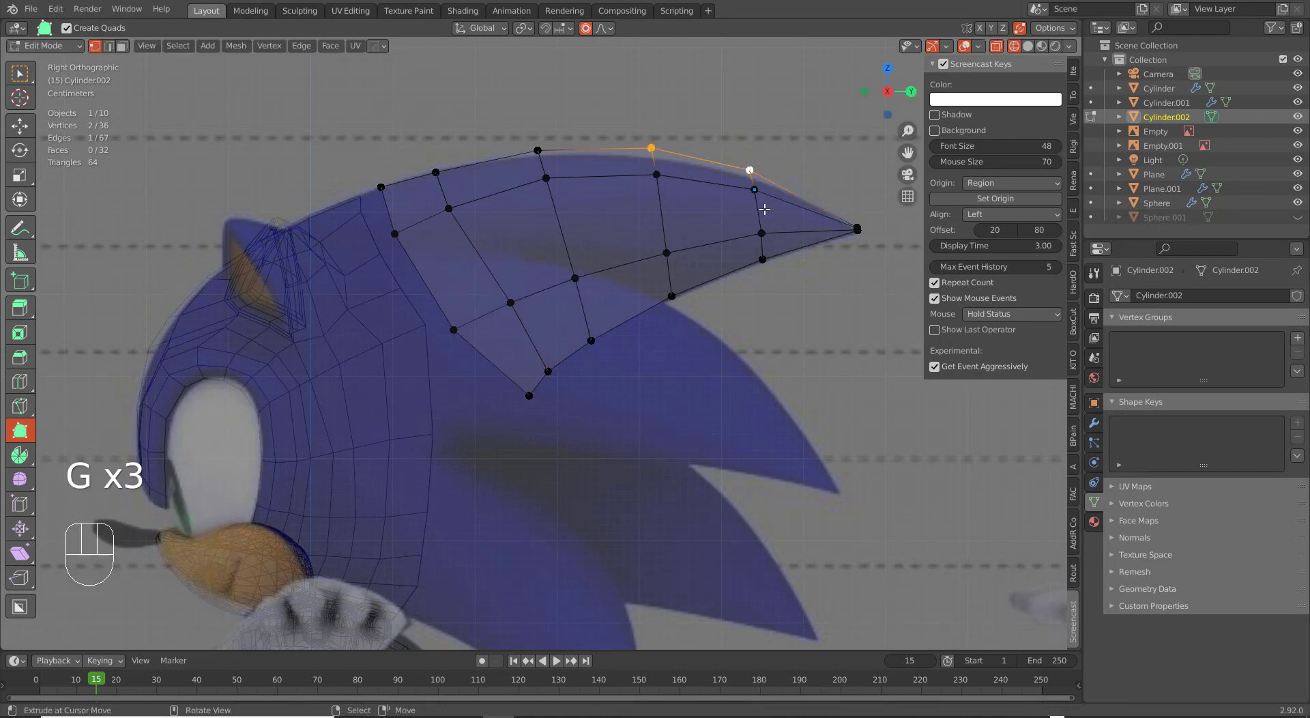
{"action": "key", "text": "g"}
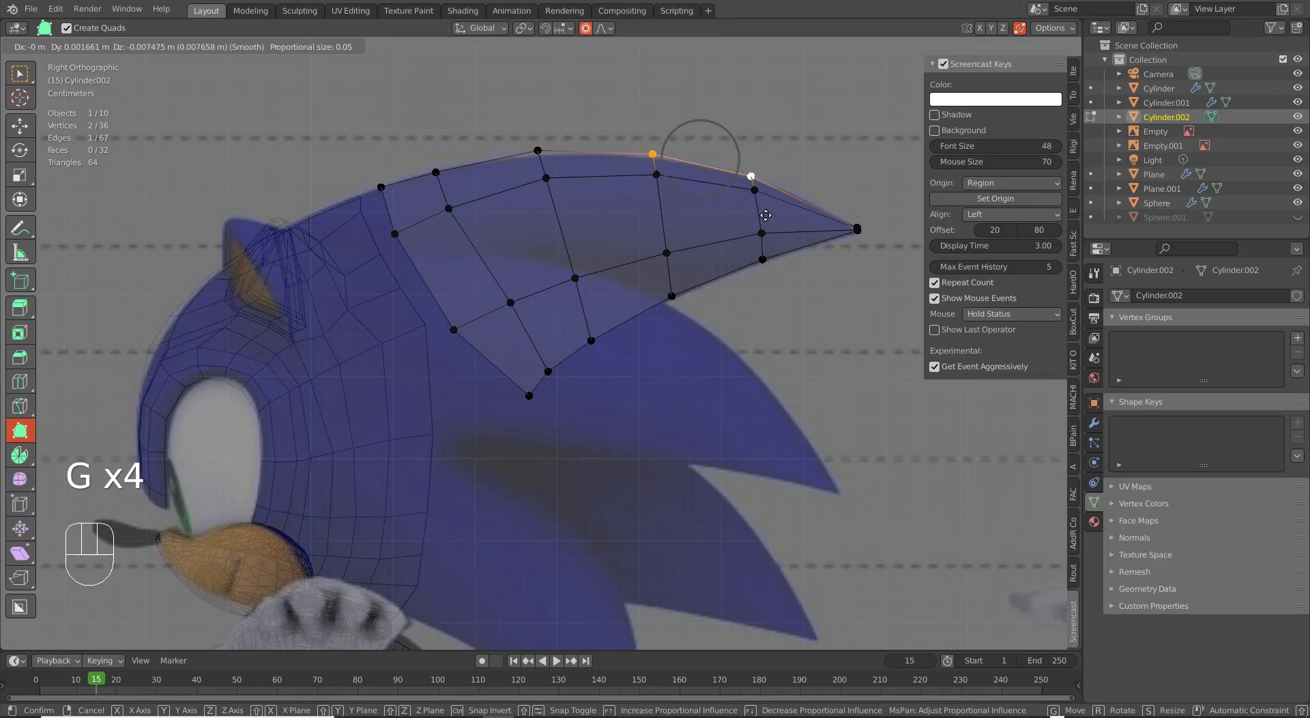
{"action": "left_click", "coordinate": [766, 215]}
{"action": "left_click", "coordinate": [537, 143]}
{"action": "key", "text": "g"}
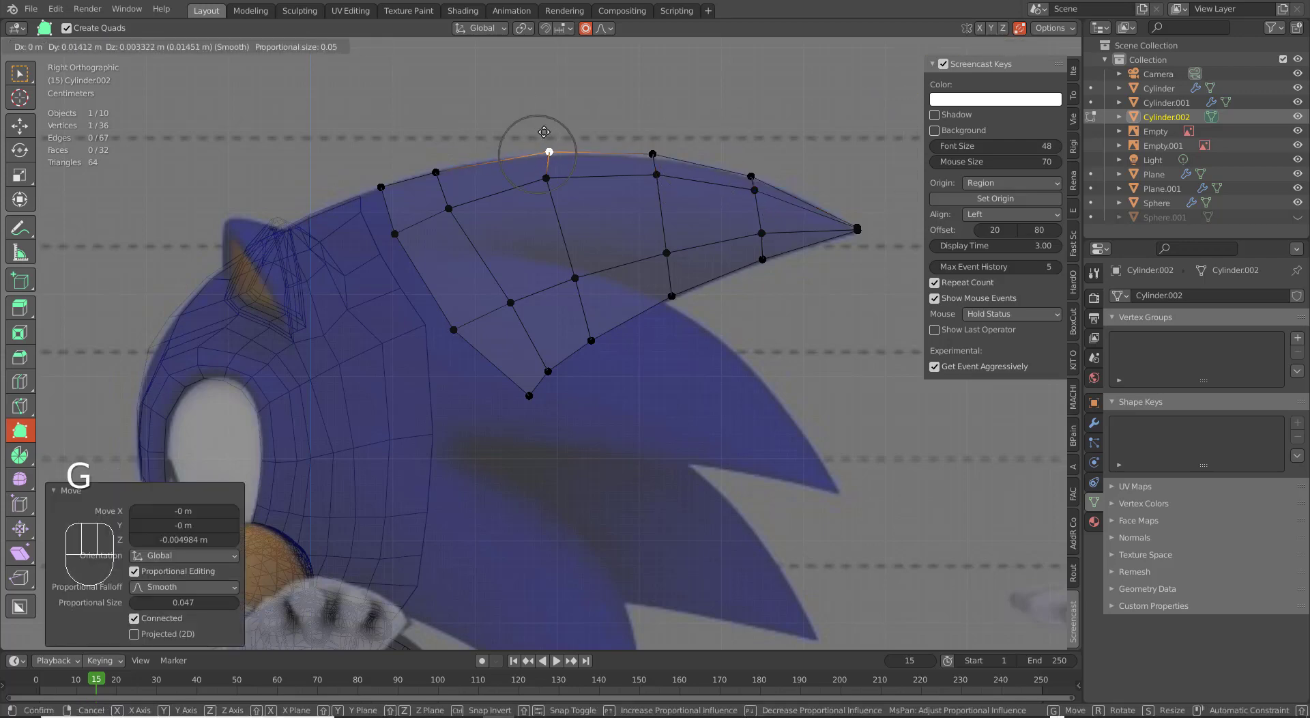
{"action": "left_click", "coordinate": [535, 131]}
{"action": "left_click_drag", "start_coordinate": [650, 141], "coordinate": [651, 145]}
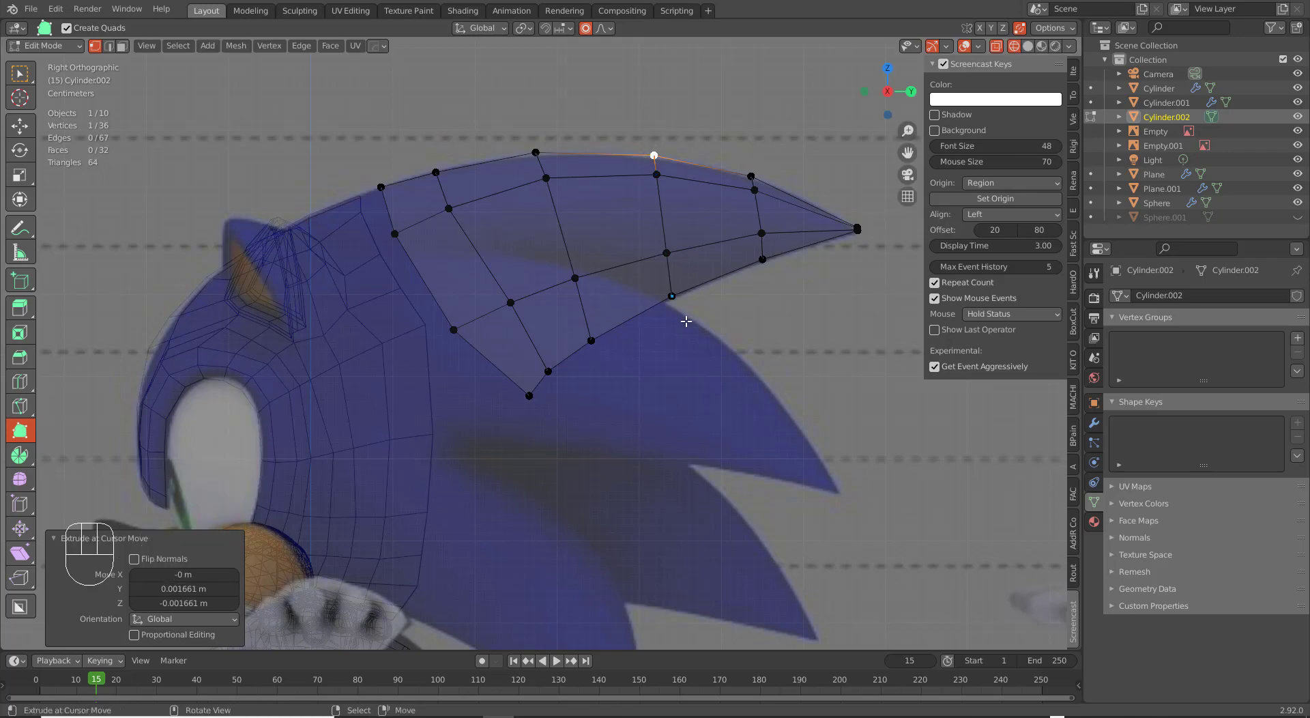
Duplicate the entire quill in the front view, placing the copy about 0.201 m along X and 0.081 m down.
{"action": "key", "text": "a"}
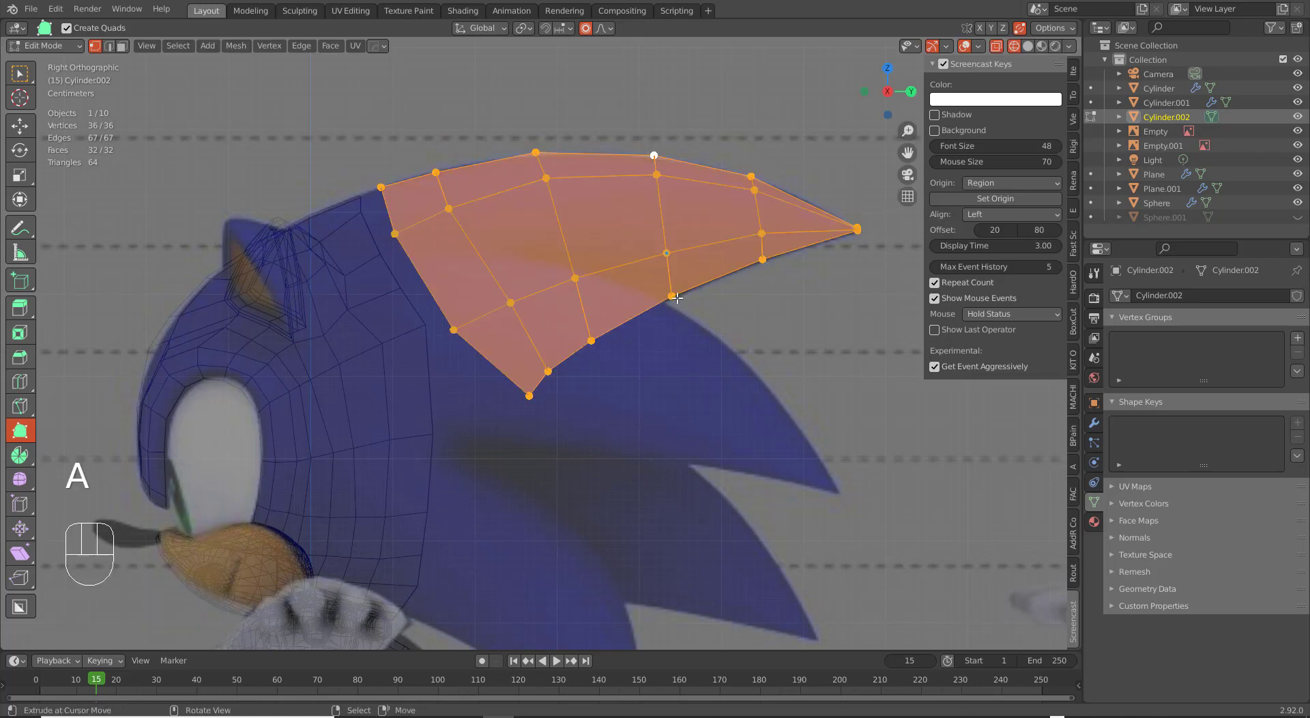
{"action": "key", "text": "KP_1"}
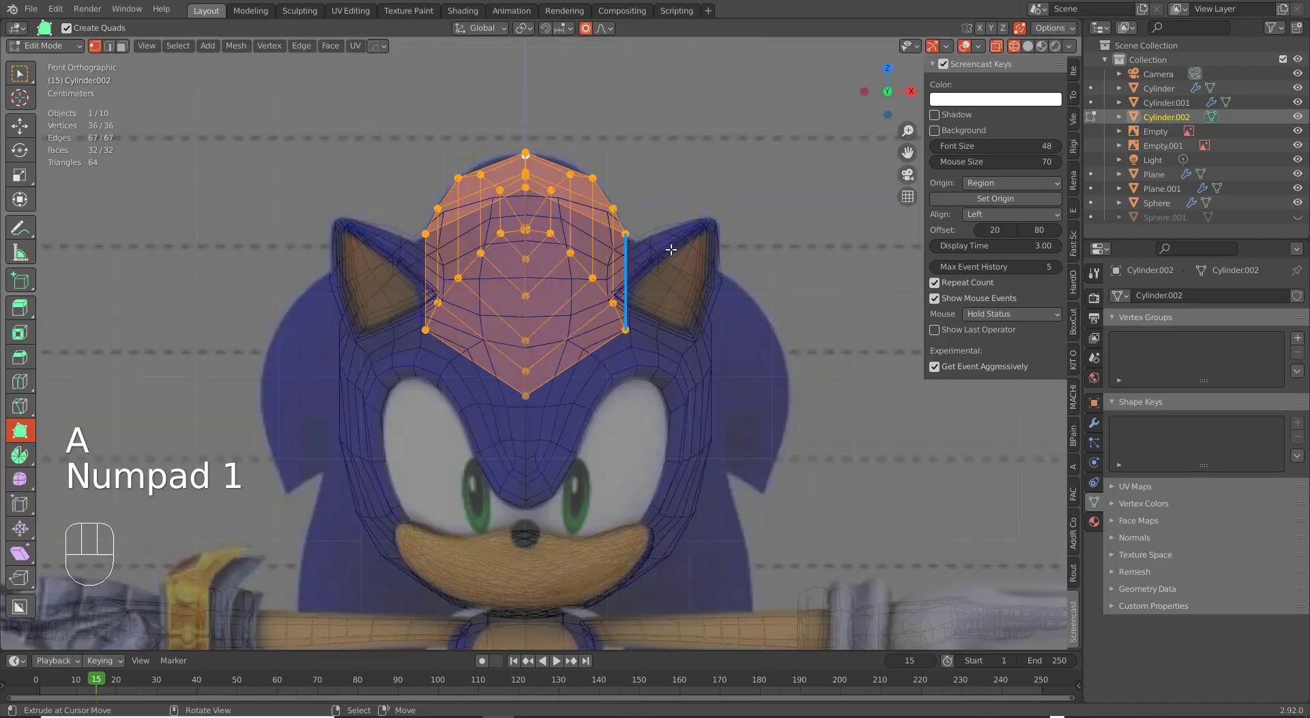
{"action": "middle_click_drag", "start_coordinate": [666, 279], "coordinate": [643, 269], "text": "shift"}
{"action": "key", "text": "shift+d"}
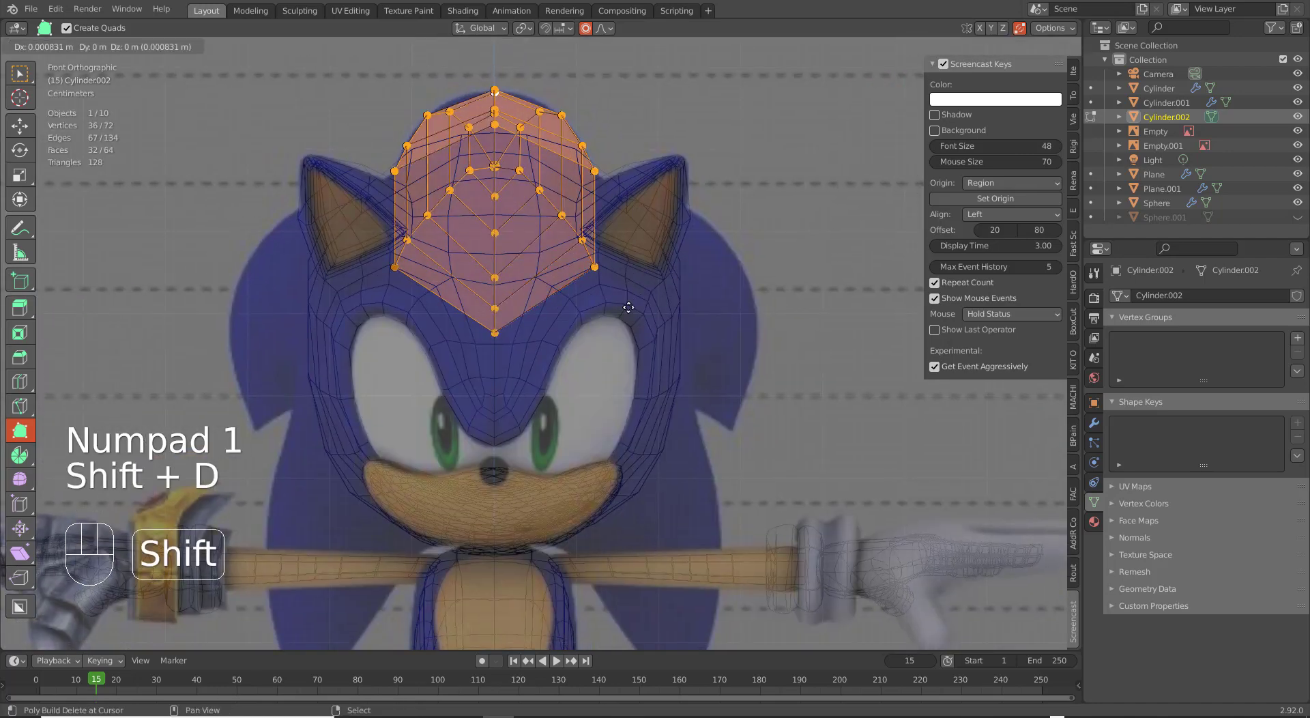
{"action": "left_click", "coordinate": [759, 363]}
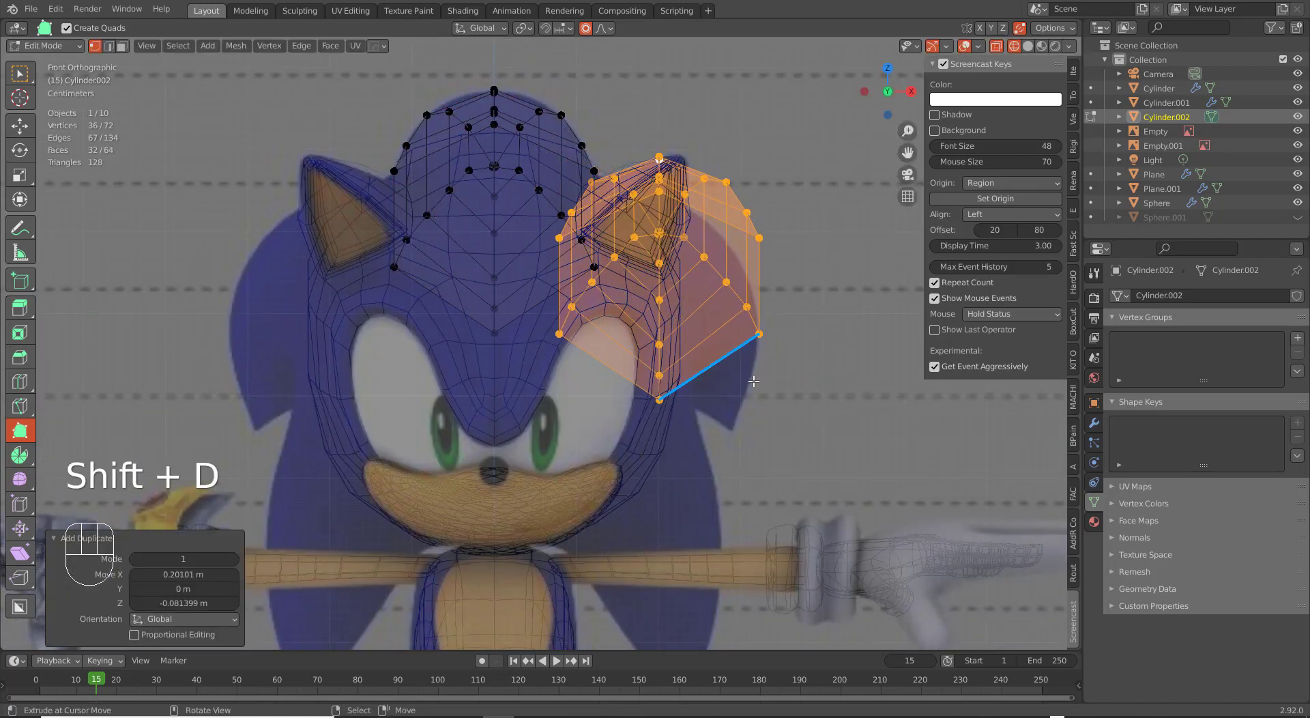
Trackball-rotate the copy by about -12.6° and -14.9°, rotate it 4.1° in view, and move it 0.047 m along X and 0.067 m down.
{"action": "key", "text": "r"}
{"action": "key", "text": "r"}
{"action": "left_click", "coordinate": [740, 365]}
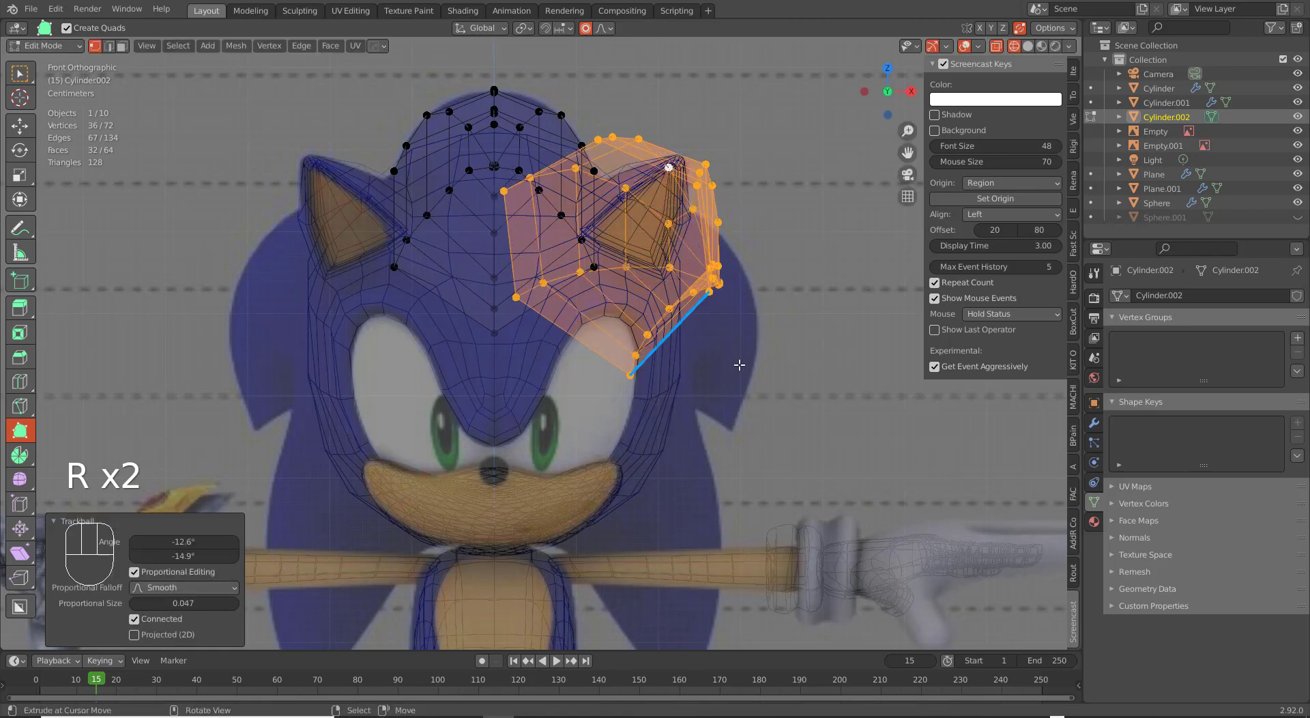
{"action": "key", "text": "r"}
{"action": "left_click", "coordinate": [812, 413]}
{"action": "key", "text": "g"}
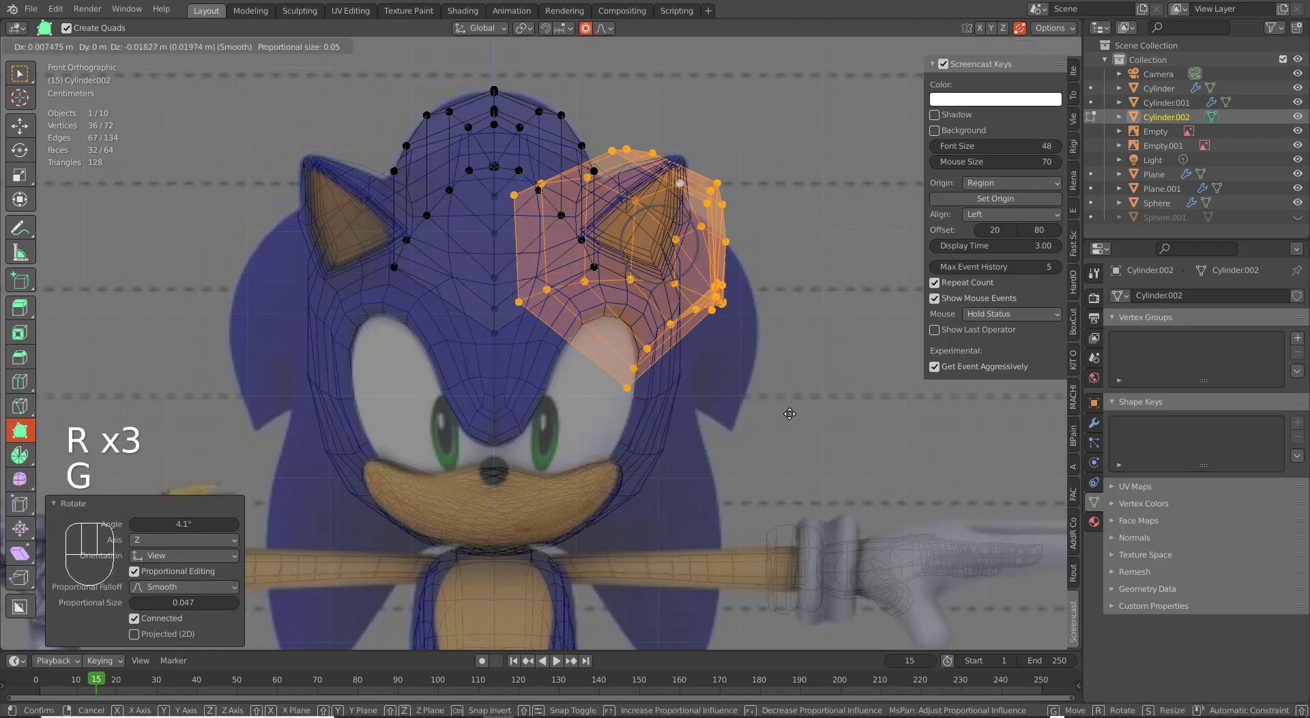
{"action": "left_click", "coordinate": [819, 445]}
Tilt the copy with another trackball rotation, rotate it 6.15° in view, and lower it about 0.044 m.
{"action": "key", "text": "r"}
{"action": "key", "text": "r"}
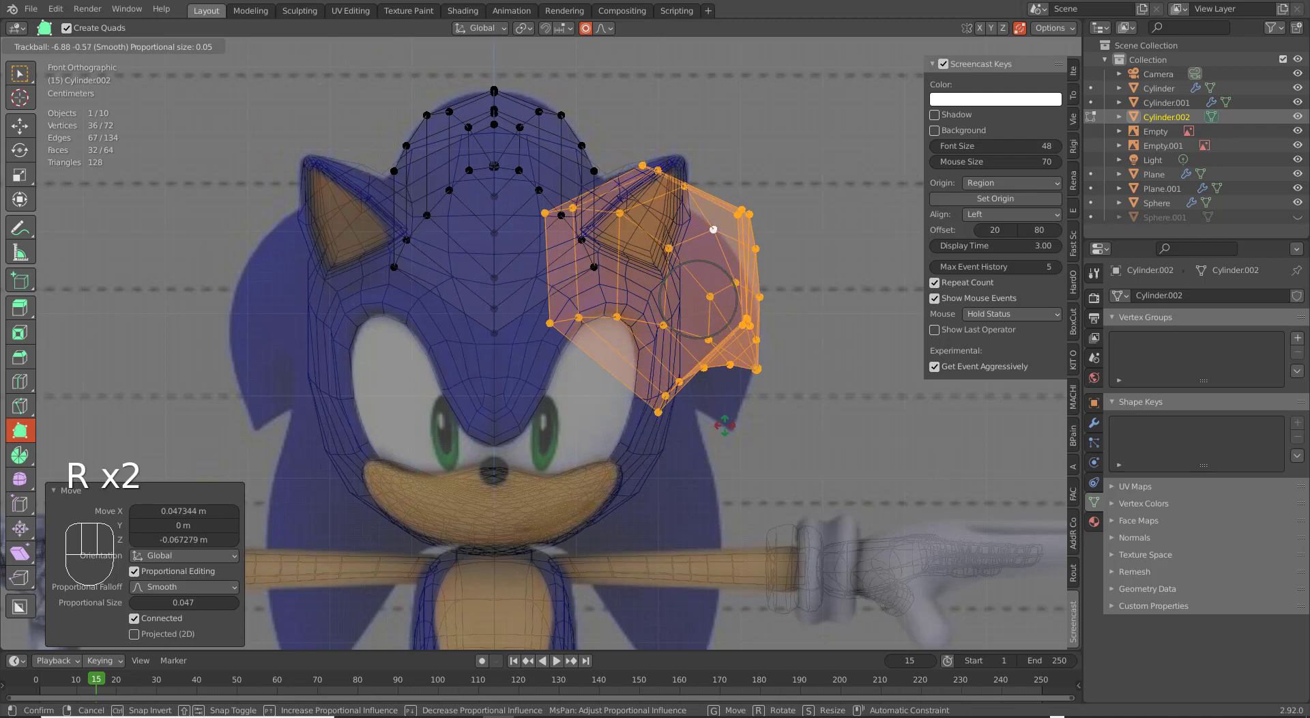
{"action": "left_click", "coordinate": [725, 424]}
{"action": "key", "text": "r"}
{"action": "left_click", "coordinate": [802, 437]}
{"action": "key", "text": "g"}
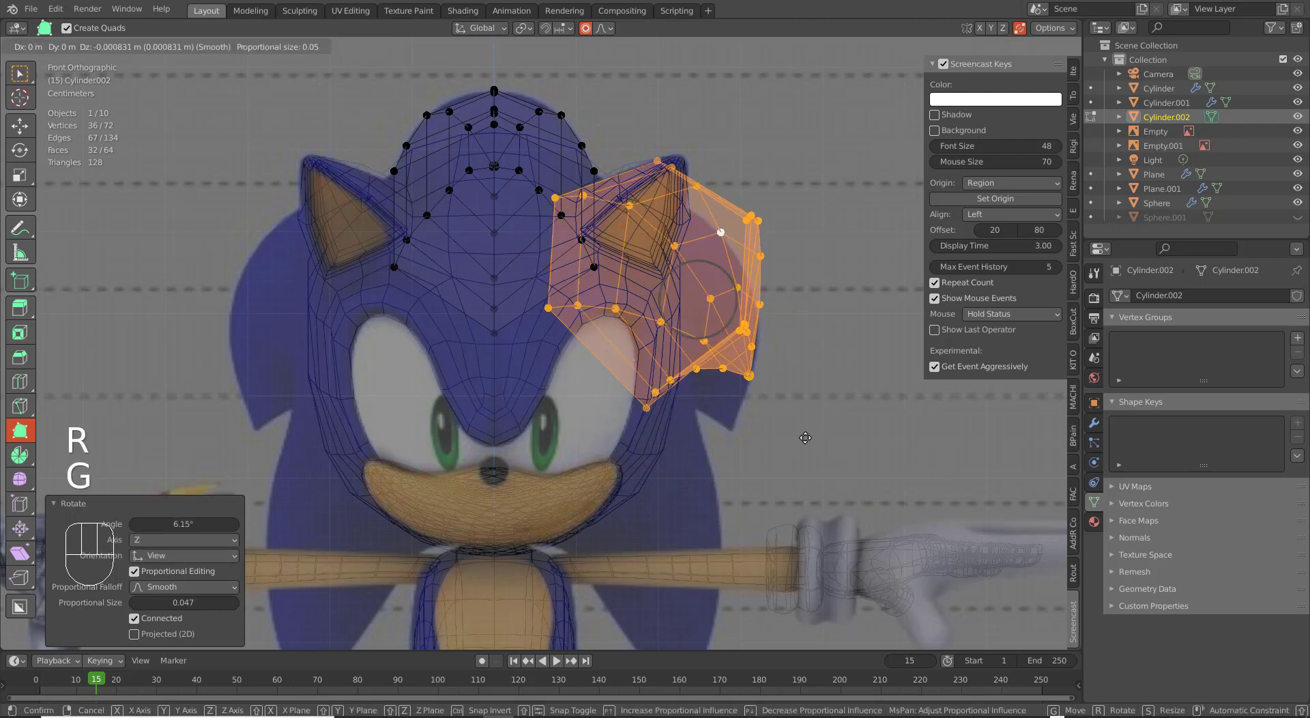
{"action": "left_click", "coordinate": [806, 469]}
Rotate the copied quill slightly in the right side view and move it about 0.003 m back and 0.011 m up.
{"action": "key", "text": "KP_3"}
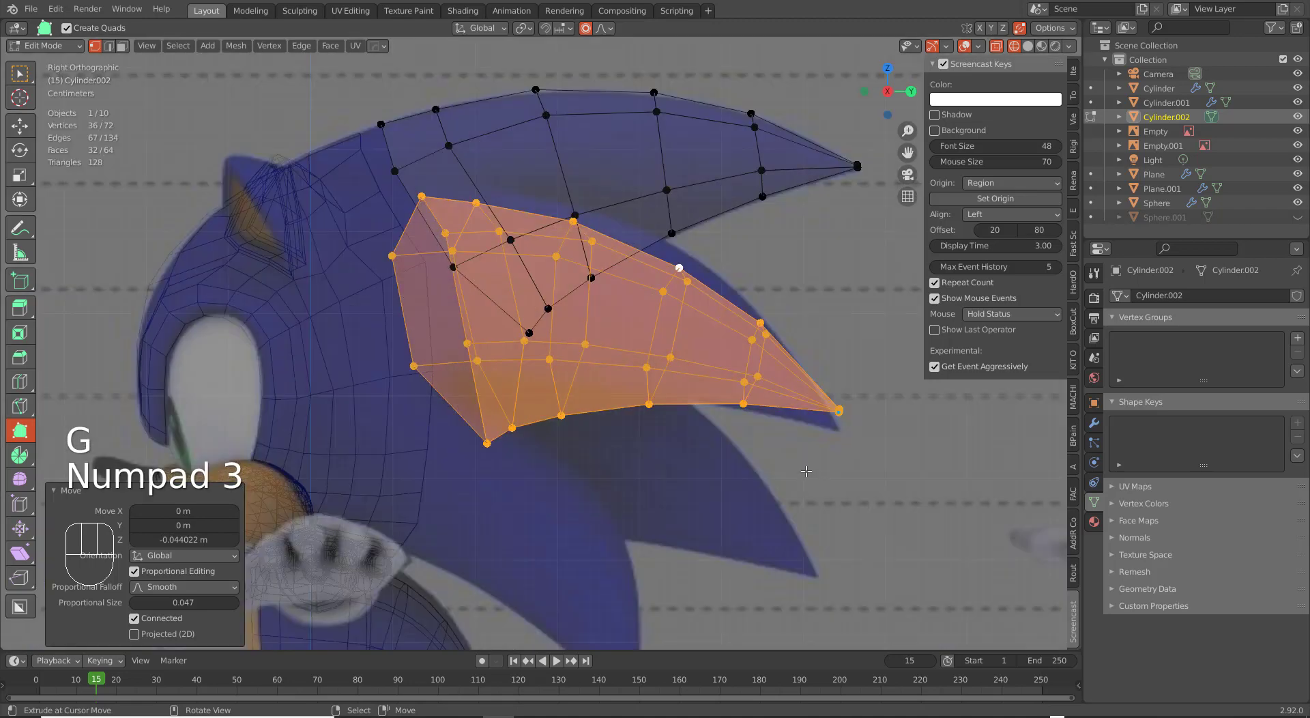
{"action": "key", "text": "r"}
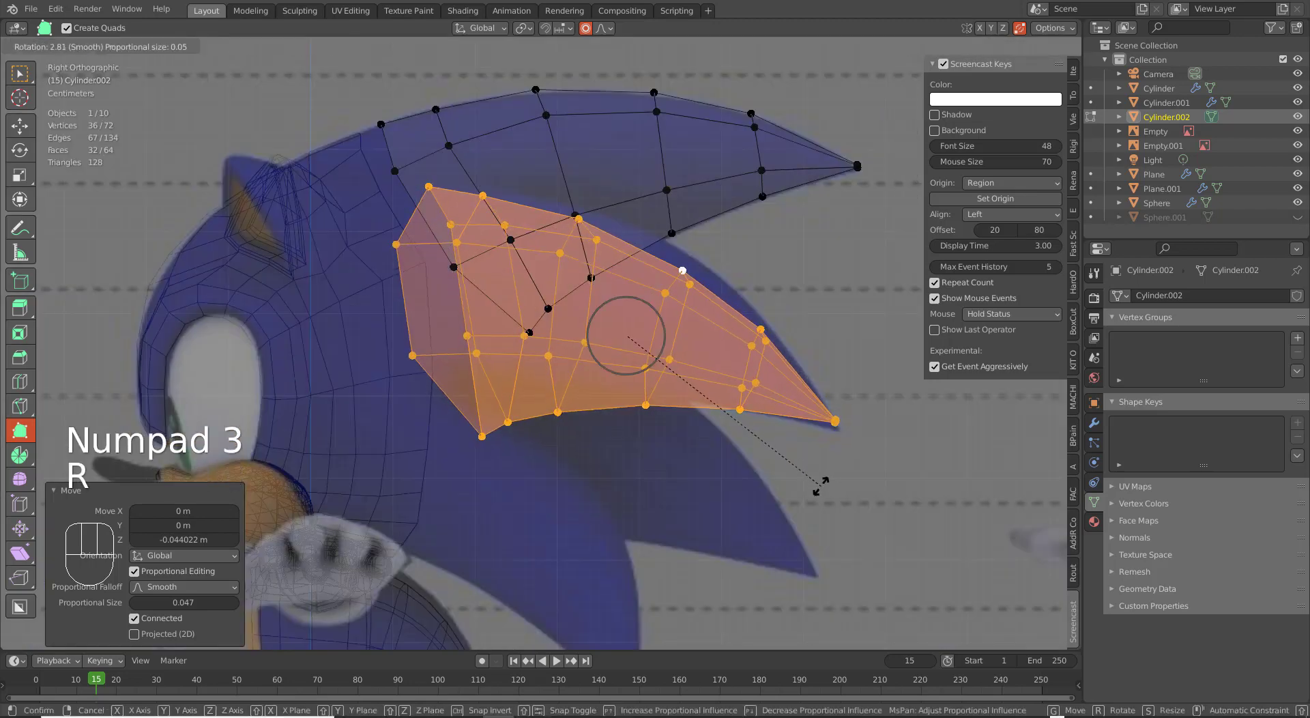
{"action": "left_click", "coordinate": [770, 495]}
{"action": "key", "text": "g"}
{"action": "left_click", "coordinate": [774, 491]}
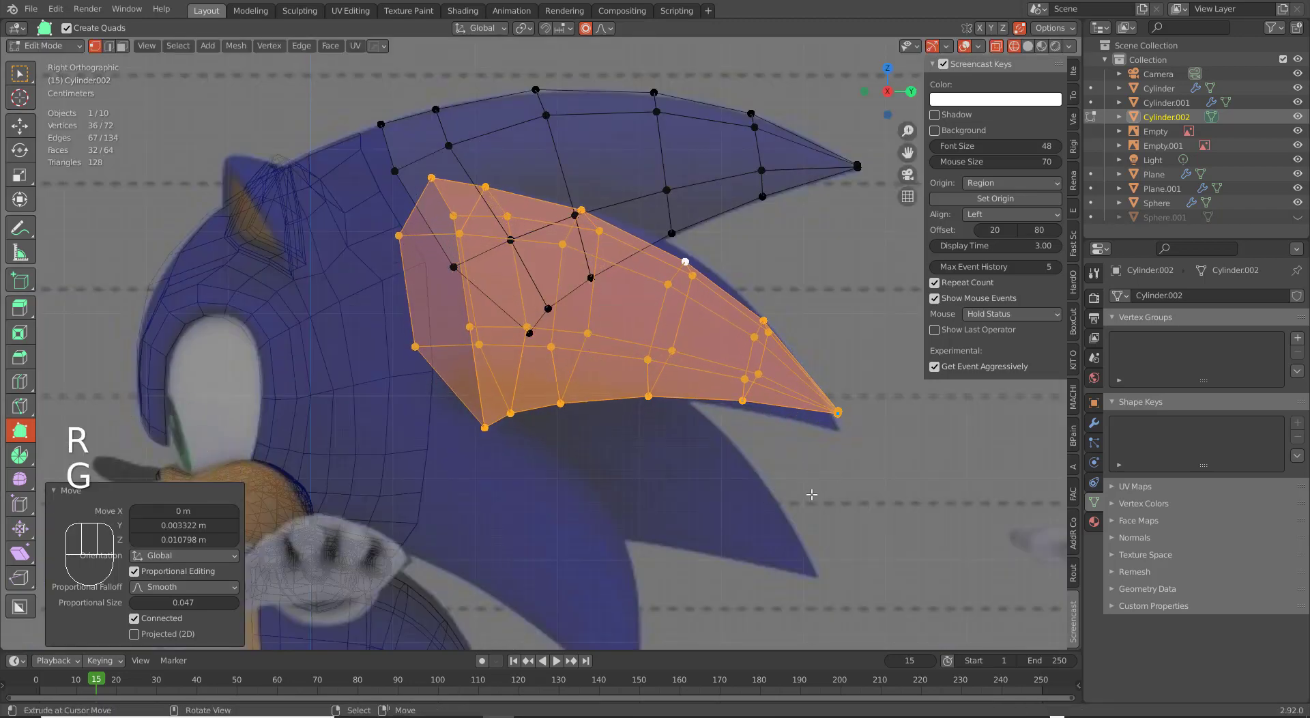
Fine-tune the copied quill's rotation against the middle reference quill and shift it another 0.003 m back and up.
{"action": "key", "text": "r"}
{"action": "left_click", "coordinate": [807, 499]}
{"action": "key", "text": "g"}
{"action": "left_click", "coordinate": [796, 500]}
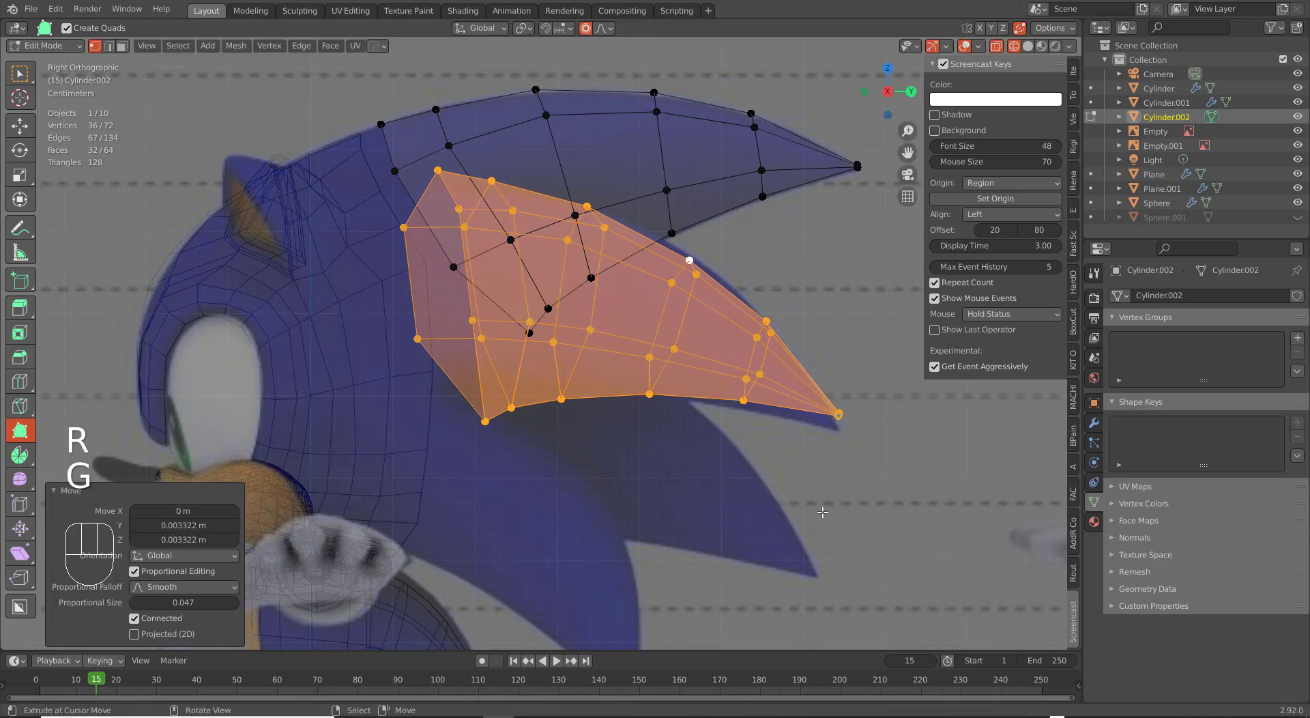
{"action": "key", "text": "r"}
{"action": "left_click", "coordinate": [821, 525]}
Duplicate the linked top quill mesh, placing the new copy about 0.044 m back and 0.305 m down.
{"action": "right_click", "coordinate": [825, 205]}
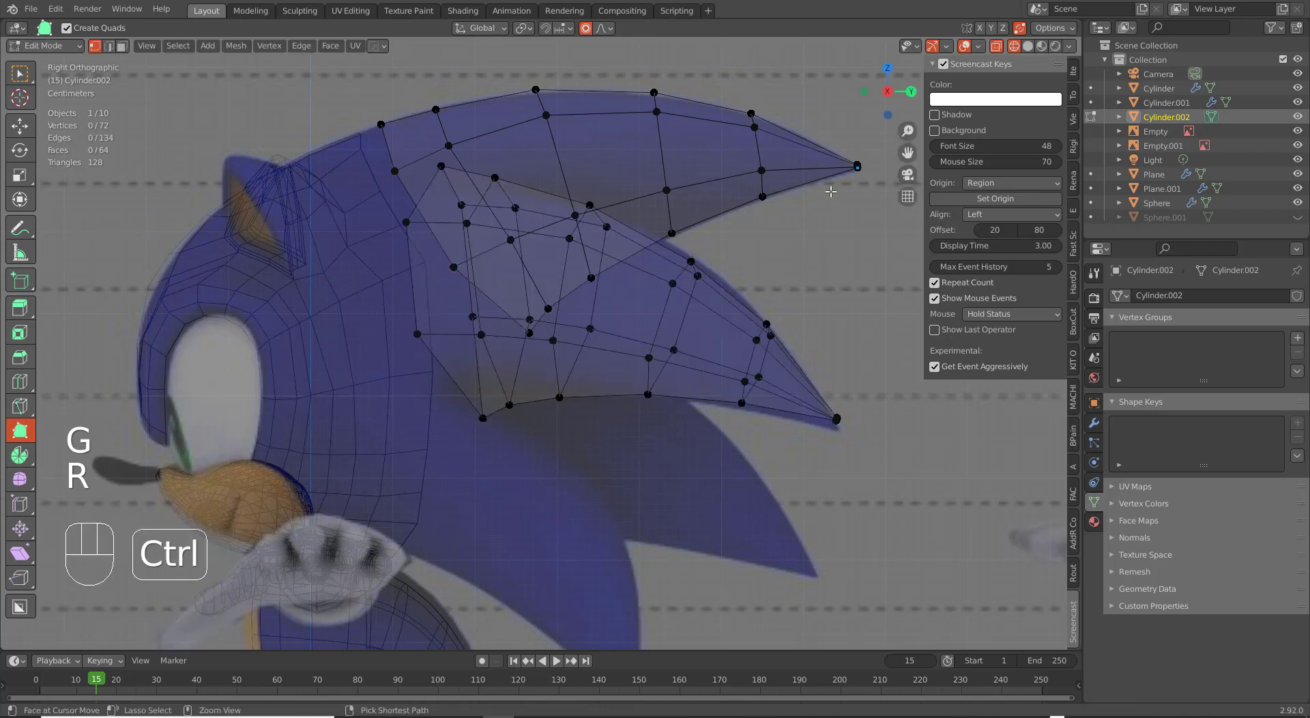
{"action": "key", "text": "ctrl+l"}
{"action": "key", "text": "ctrl+l"}
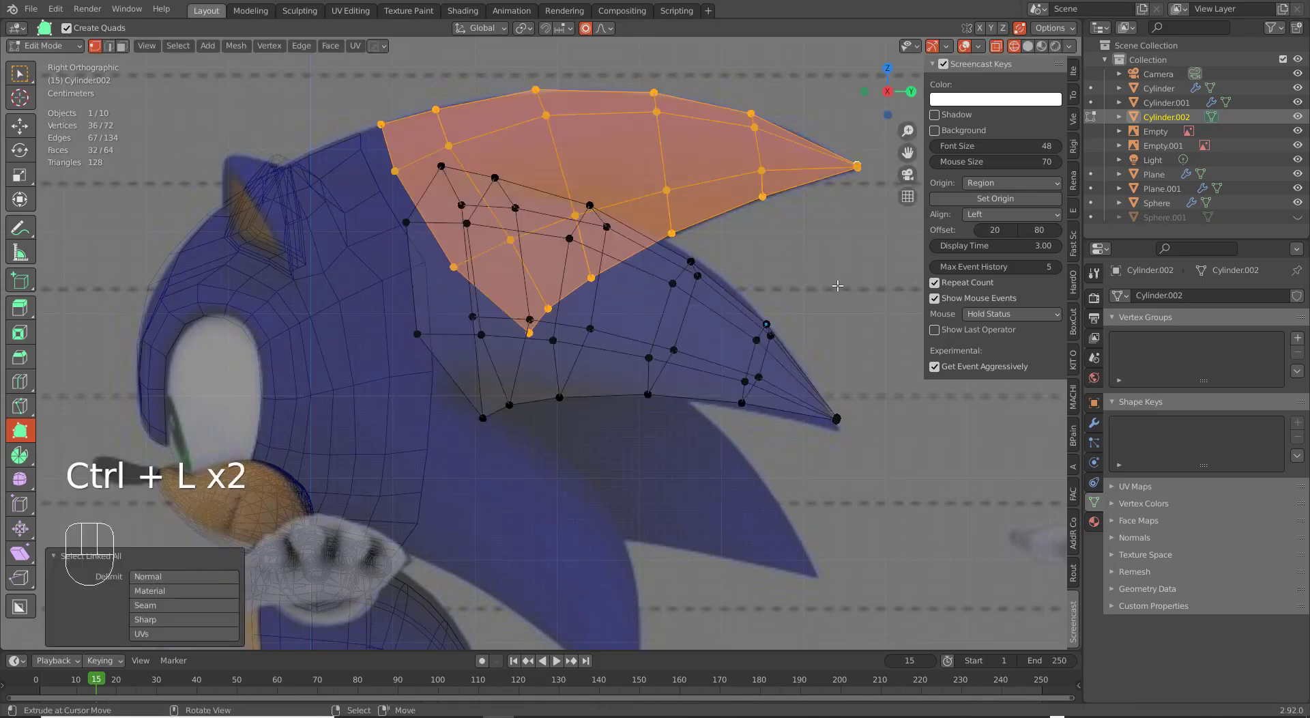
{"action": "key", "text": "shift+d"}
{"action": "left_click", "coordinate": [758, 545]}
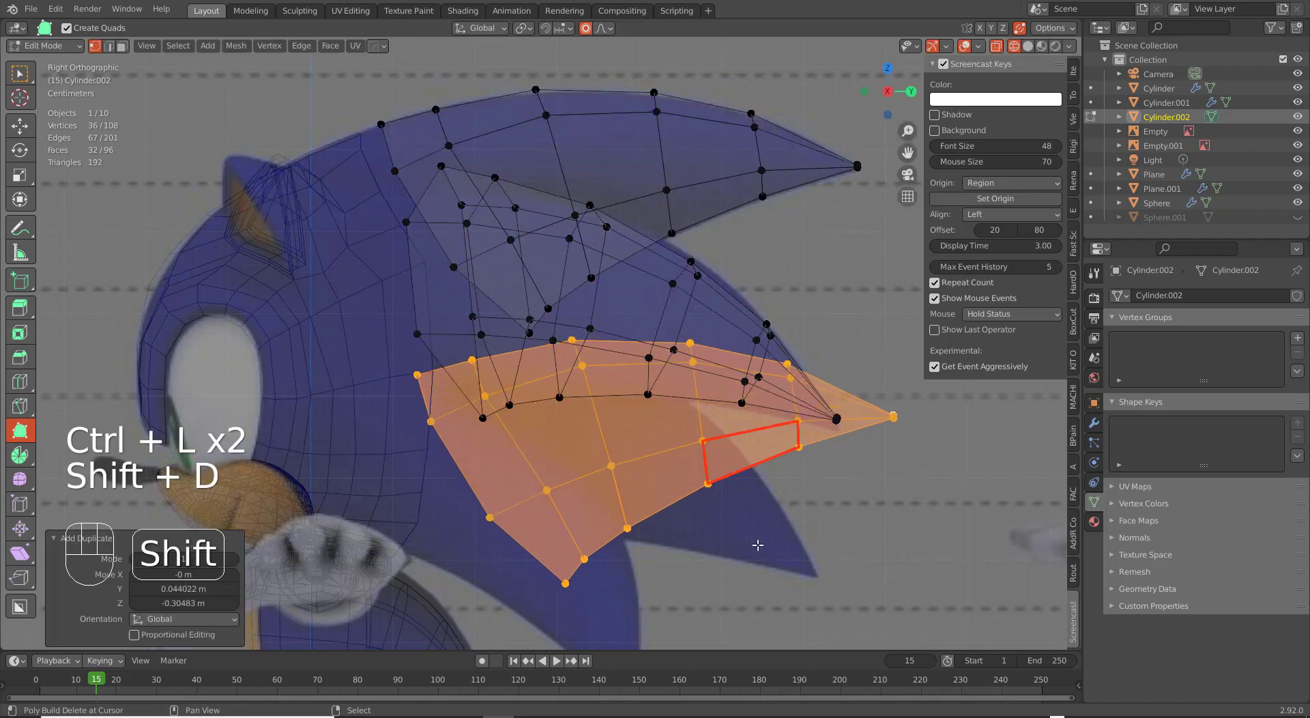
Rotate the new quill about 37.1° and move it 0.030 m forward and 0.040 m down over the third reference quill.
{"action": "middle_click_drag", "start_coordinate": [758, 545], "coordinate": [785, 385], "text": "shift"}
{"action": "key", "text": "r"}
{"action": "left_click", "coordinate": [751, 404]}
{"action": "key", "text": "g"}
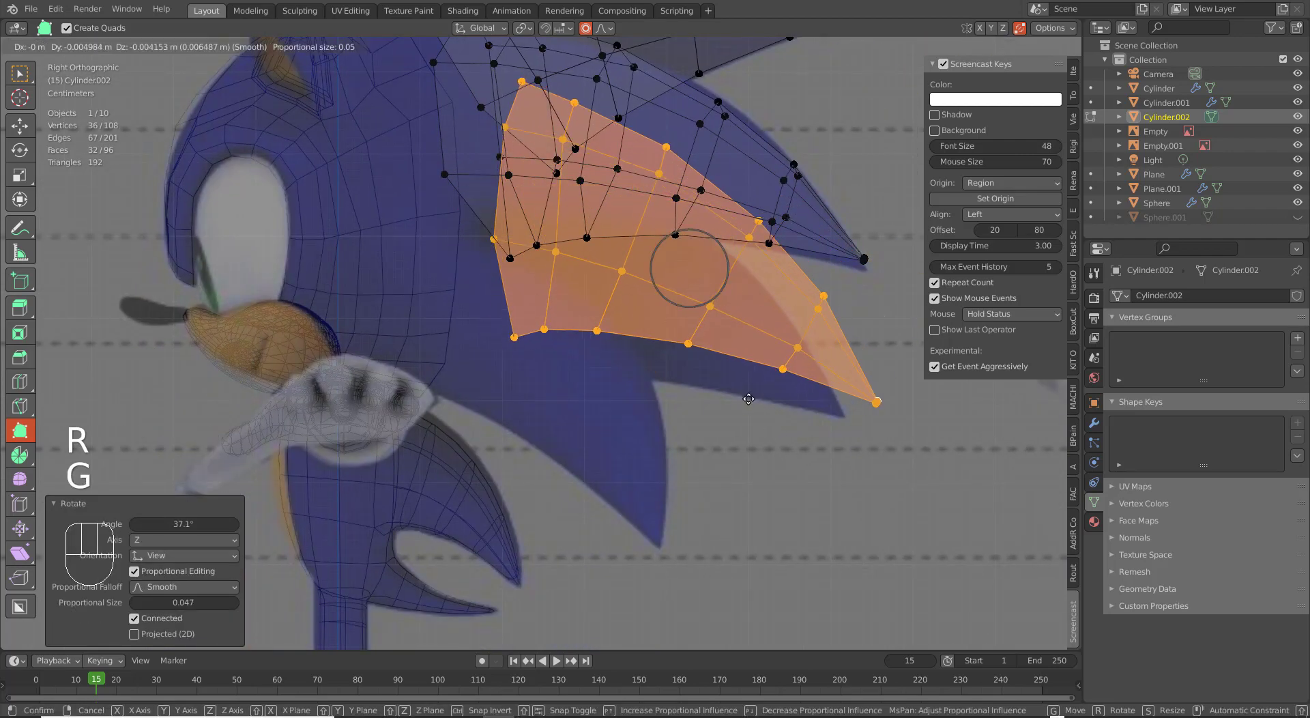
{"action": "left_click", "coordinate": [731, 426]}
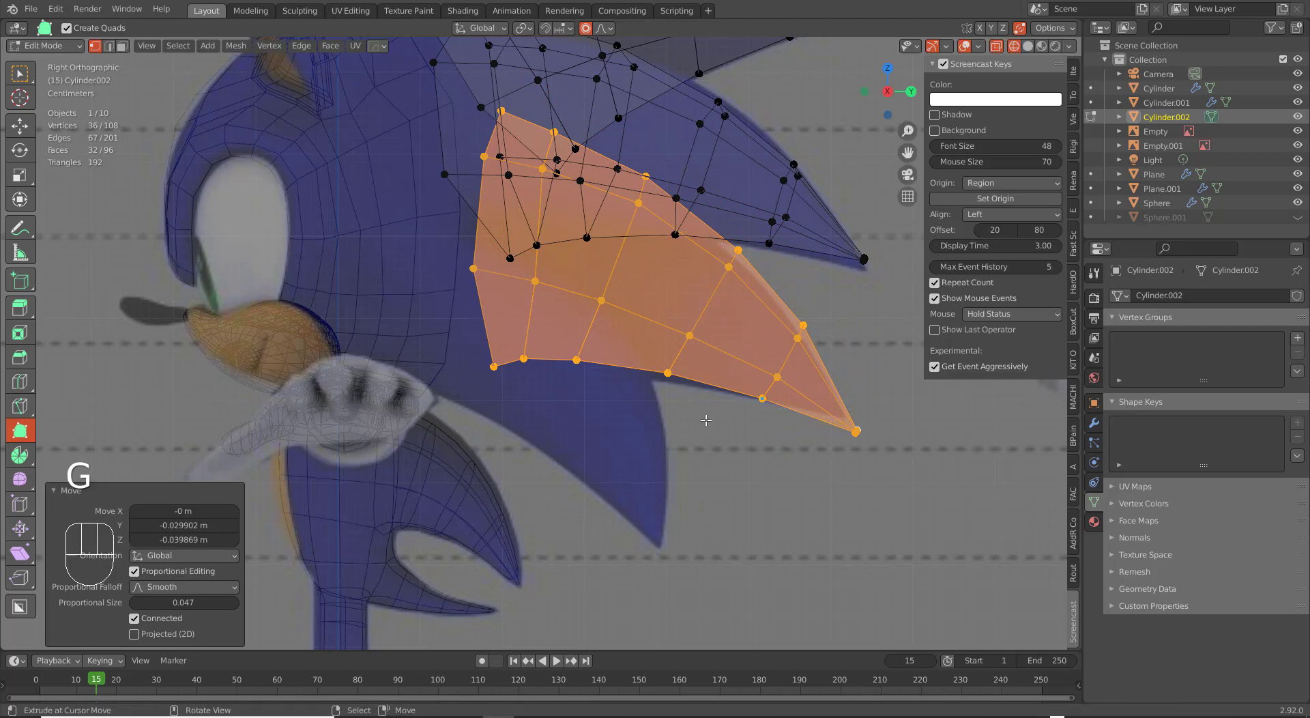
Shift the new quill's bottom base vertex and the lower-edge vertices behind it down to the reference outline using proportional editing.
{"action": "left_click", "coordinate": [491, 374]}
{"action": "key", "text": "g"}
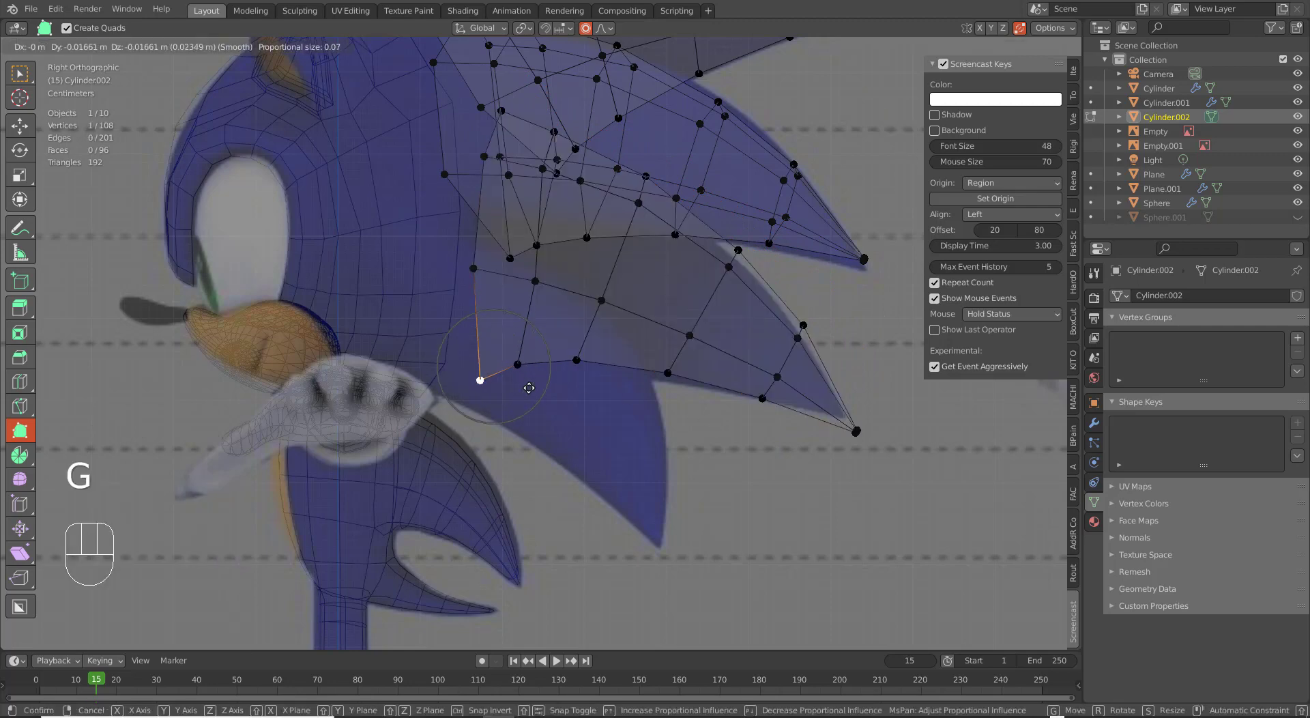
{"action": "left_click", "coordinate": [527, 385]}
{"action": "left_click", "coordinate": [577, 359]}
{"action": "key", "text": "g"}
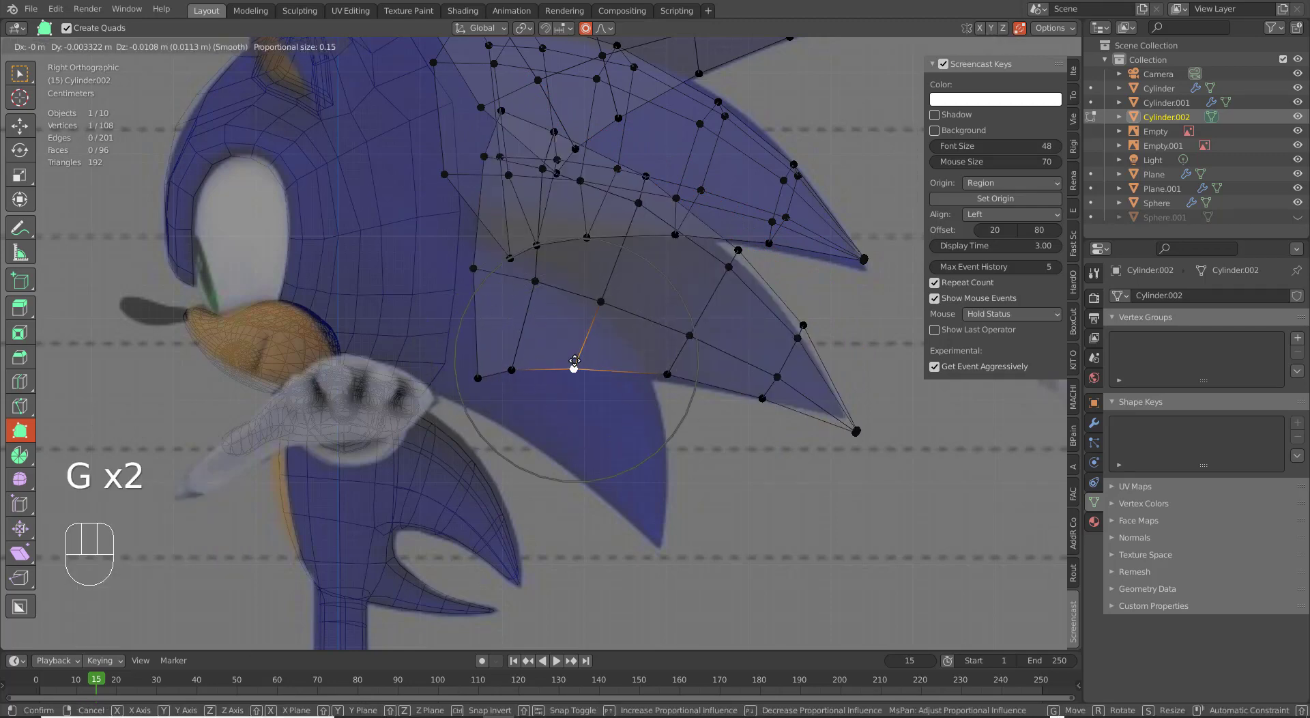
{"action": "left_click", "coordinate": [584, 362]}
{"action": "left_click", "coordinate": [667, 373]}
{"action": "key", "text": "g"}
{"action": "left_click", "coordinate": [658, 364]}
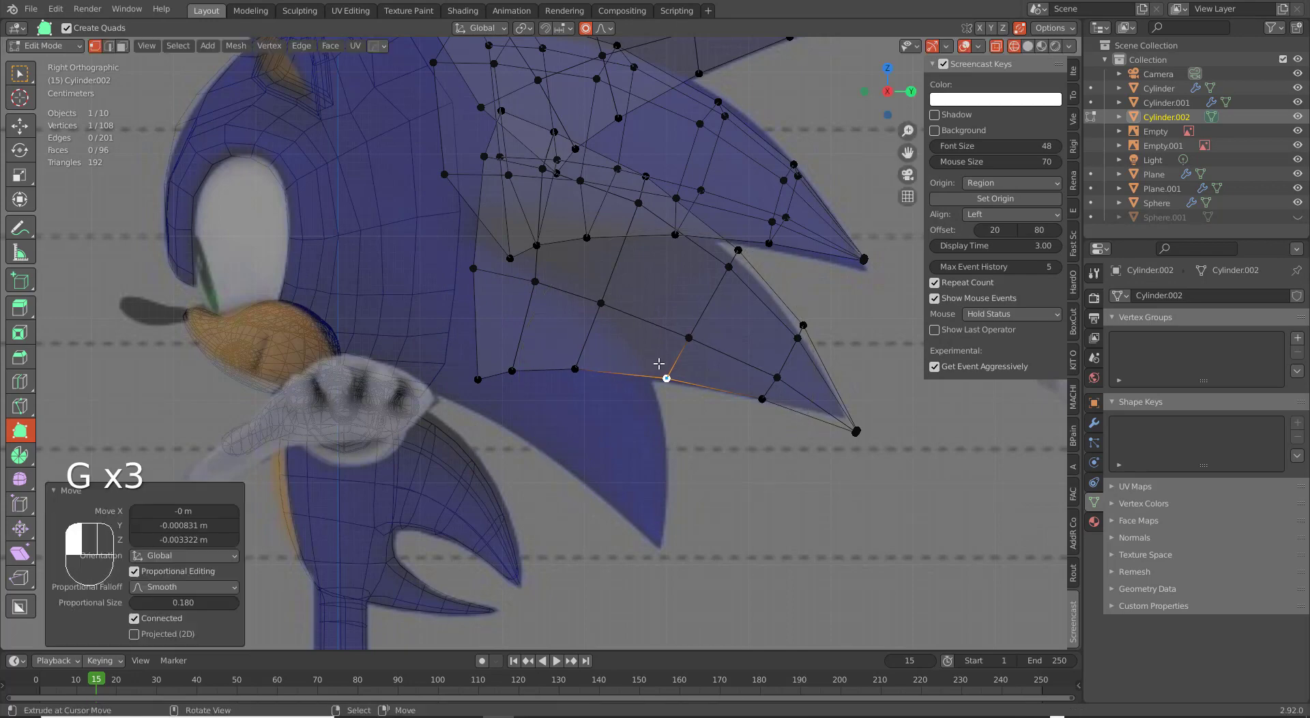
Pull the two upper-edge vertices nearest the new quill's tip slightly inward and down to the reference outline.
{"action": "left_click", "coordinate": [738, 252]}
{"action": "key", "text": "g"}
{"action": "left_click", "coordinate": [735, 255]}
{"action": "left_click", "coordinate": [803, 326]}
{"action": "key", "text": "g"}
{"action": "left_click", "coordinate": [802, 329]}
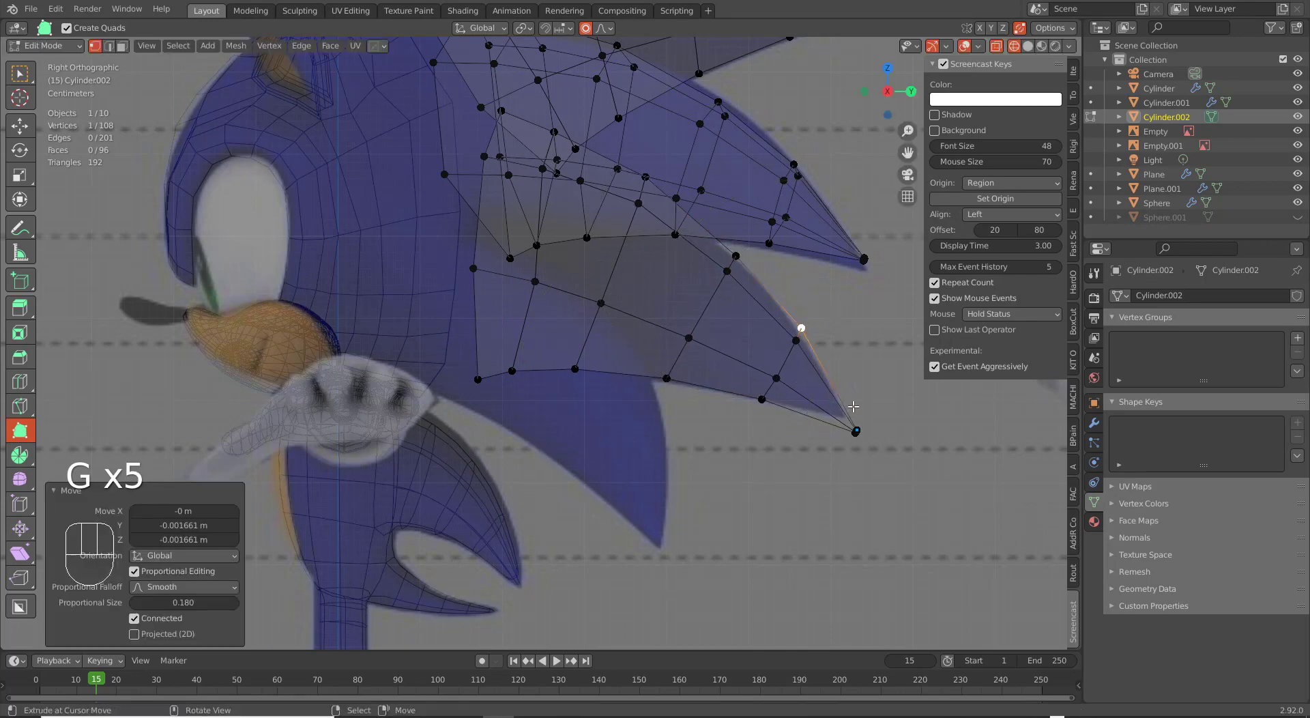
Move the new quill's tip about 0.015 m forward and 0.017 m up, and lower the adjacent upper-edge vertex 0.004 m.
{"action": "left_click", "coordinate": [856, 429]}
{"action": "key", "text": "g"}
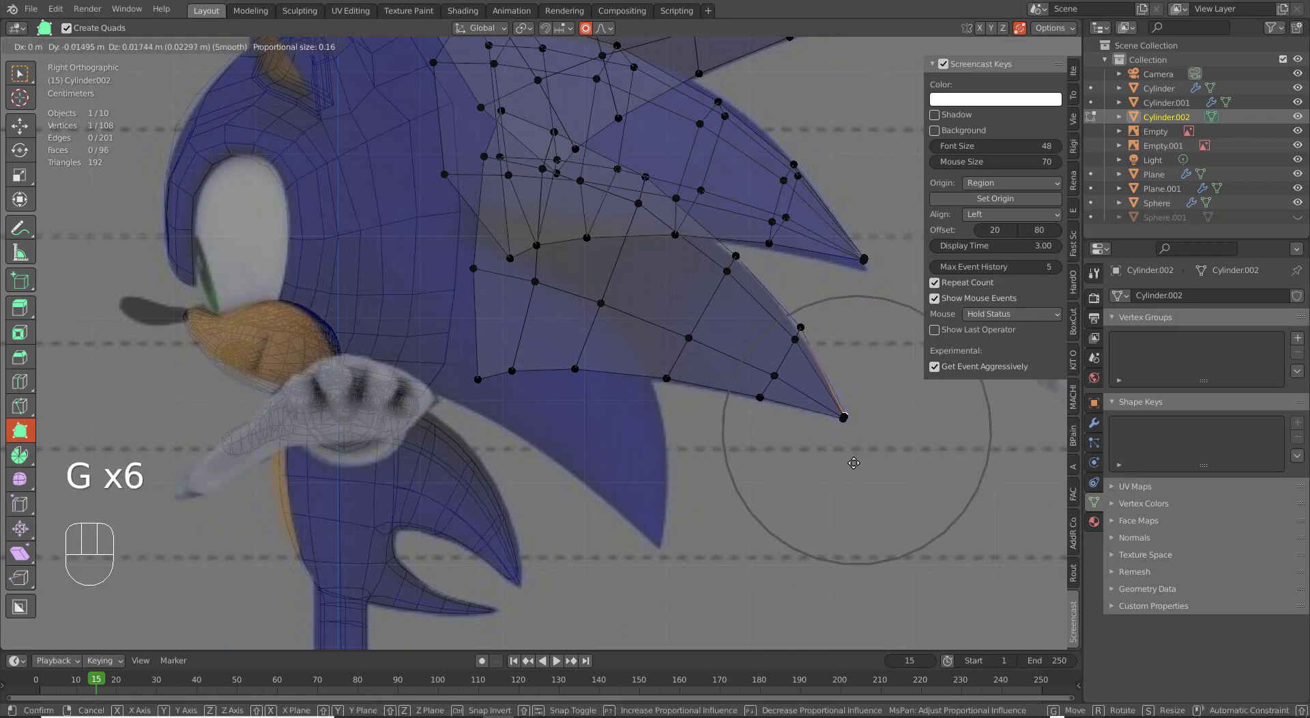
{"action": "left_click", "coordinate": [854, 463]}
{"action": "left_click", "coordinate": [802, 328]}
{"action": "key", "text": "g"}
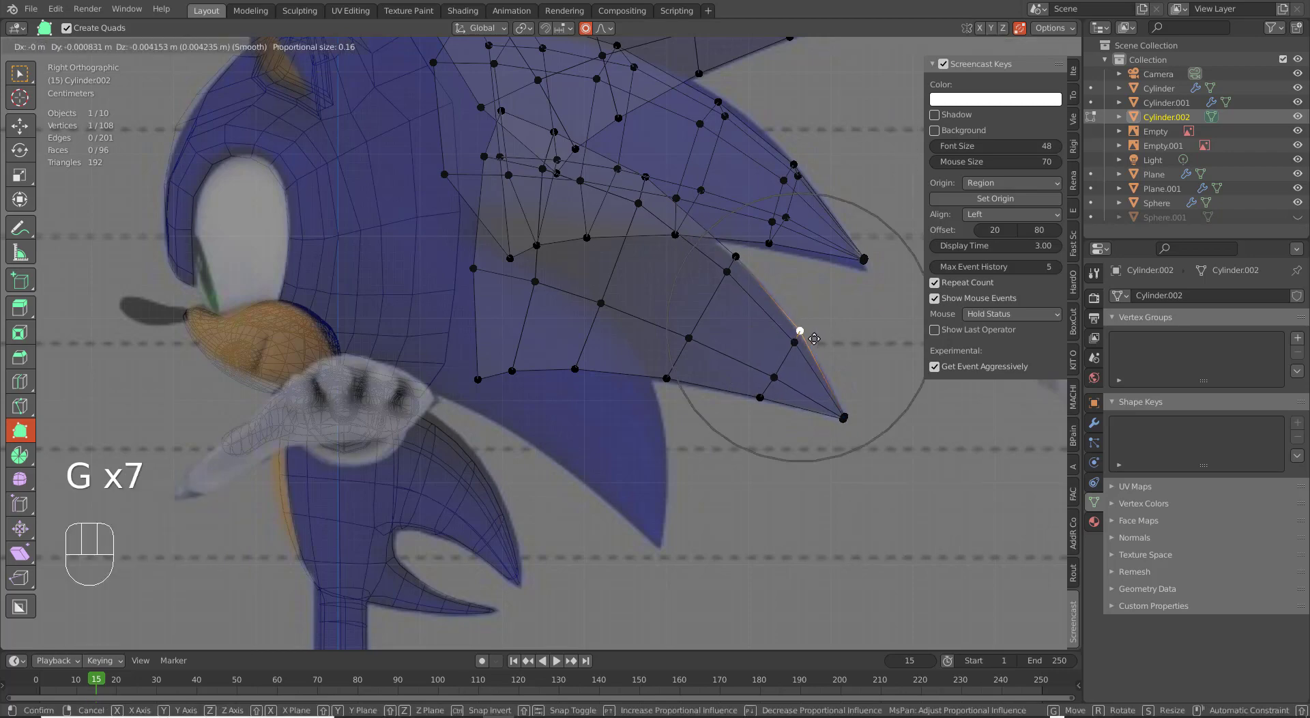
{"action": "left_click", "coordinate": [814, 338]}
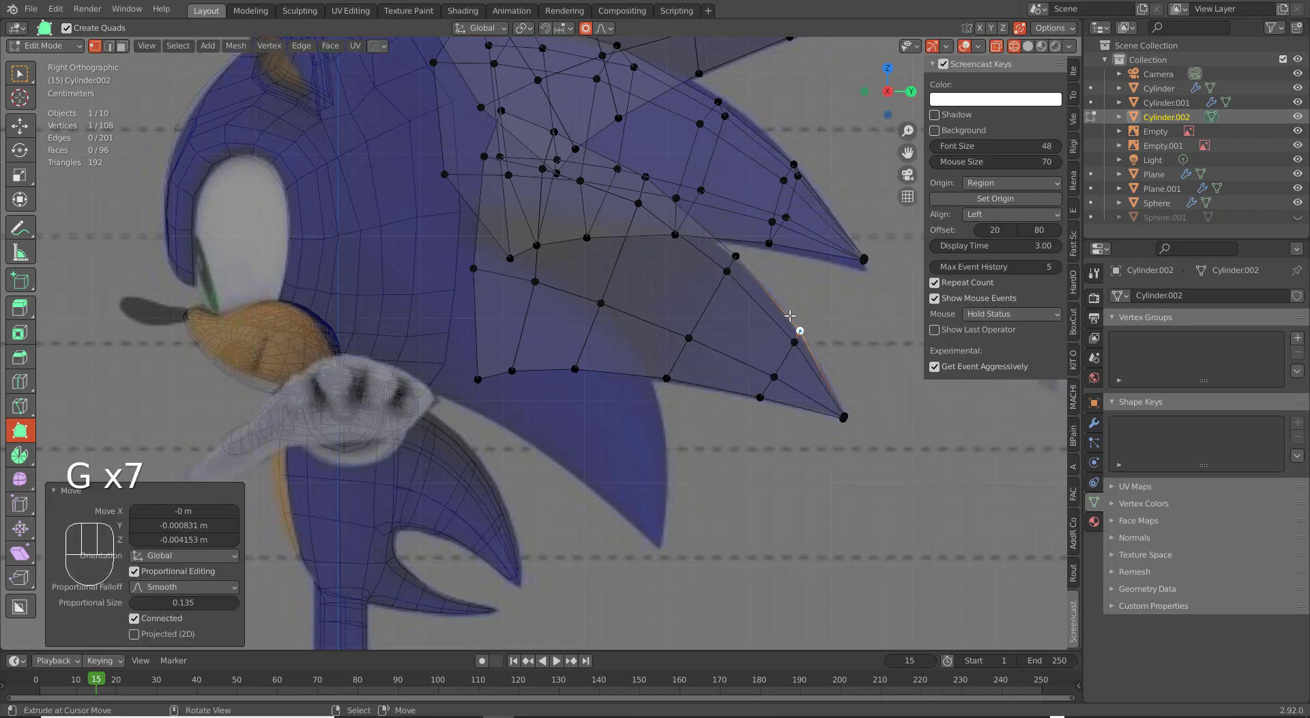
Pull the third quill's top base vertex about 0.06 m back and down, and shift its middle base vertex backward with proportional editing.
{"action": "left_click", "coordinate": [504, 112]}
{"action": "key", "text": "g"}
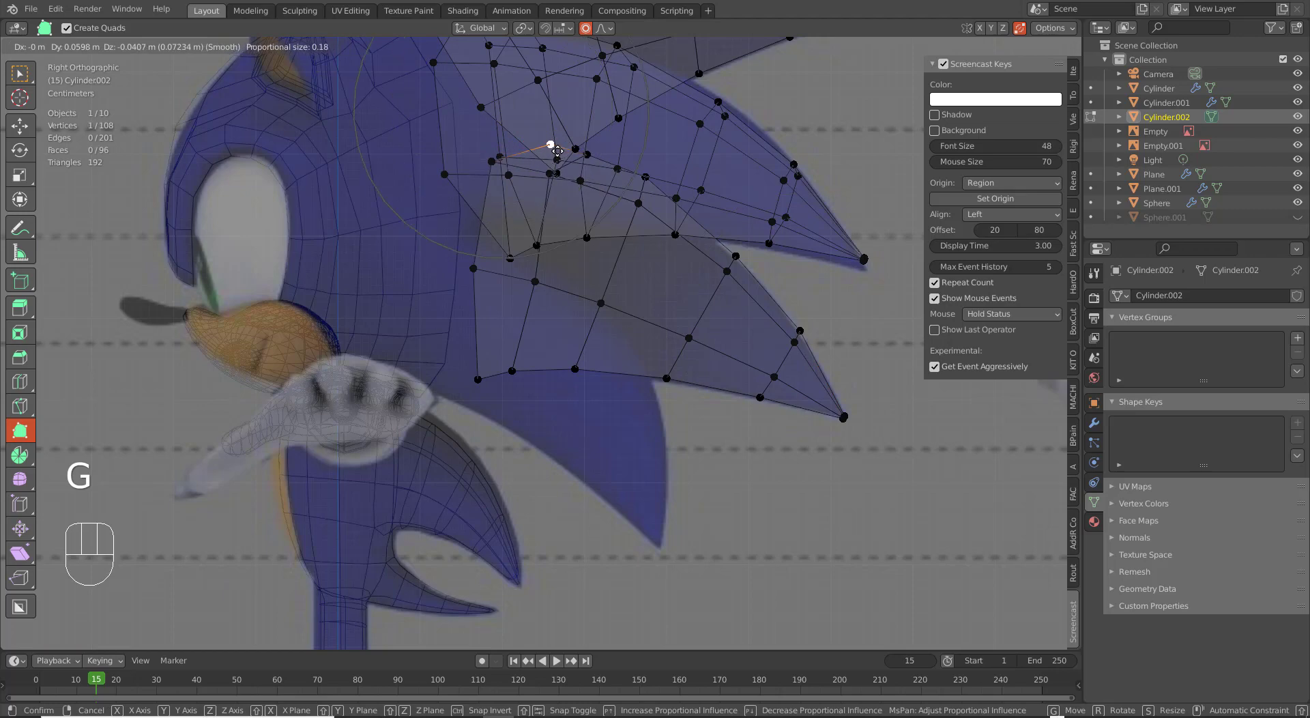
{"action": "scroll", "coordinate": [558, 153], "scroll_direction": "down", "scroll_amount": 7}
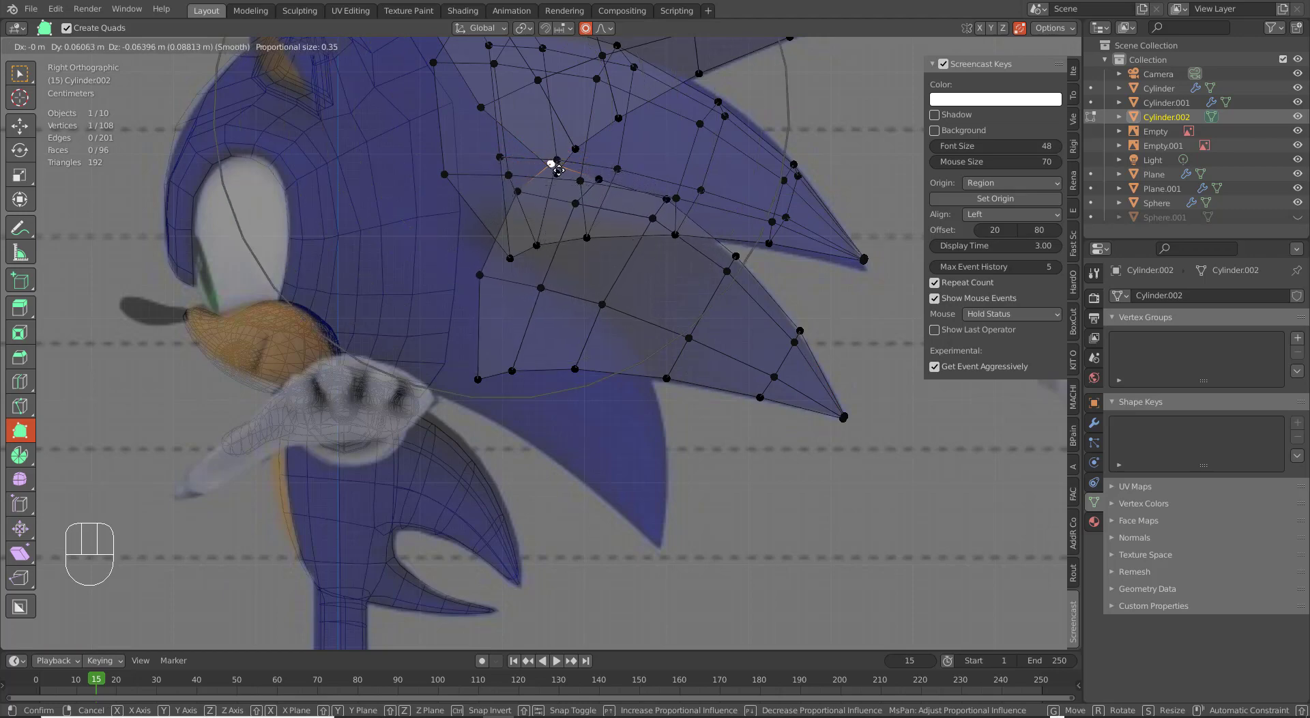
{"action": "left_click", "coordinate": [556, 174]}
{"action": "left_click", "coordinate": [482, 277]}
{"action": "key", "text": "g"}
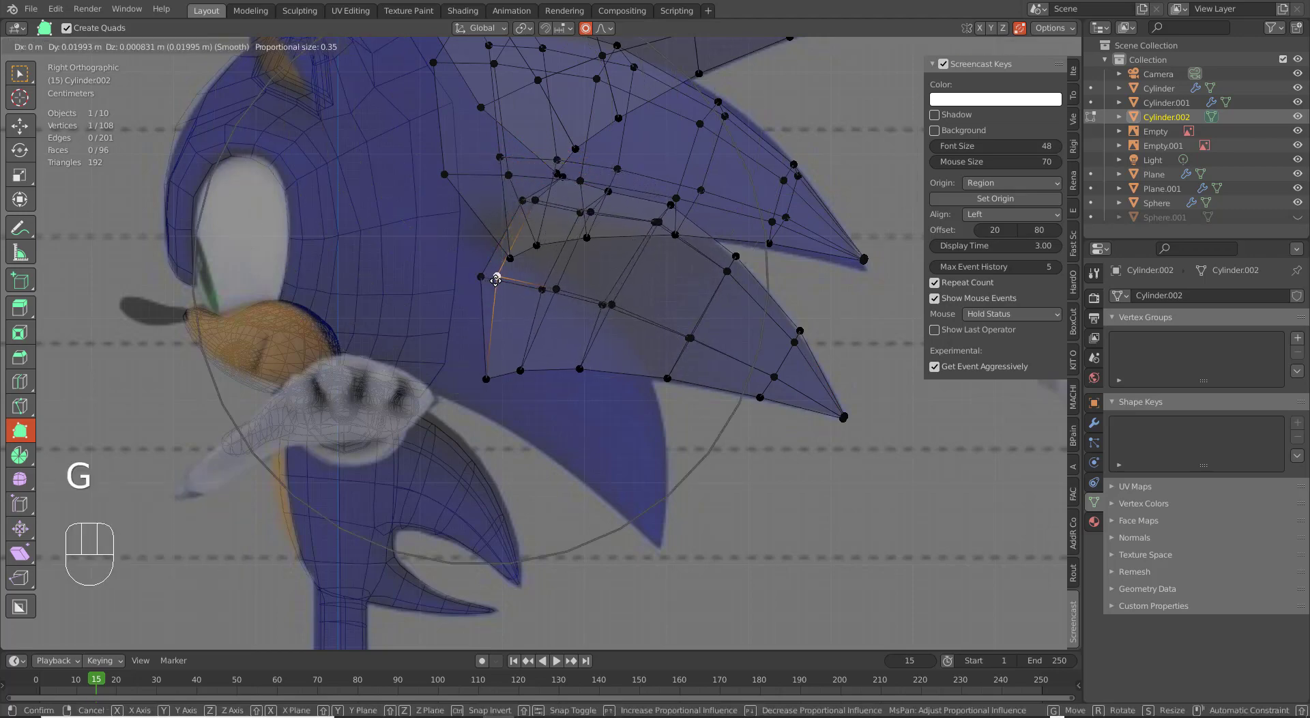
{"action": "scroll", "coordinate": [492, 278], "scroll_direction": "up", "scroll_amount": 3}
{"action": "key", "text": "g"}
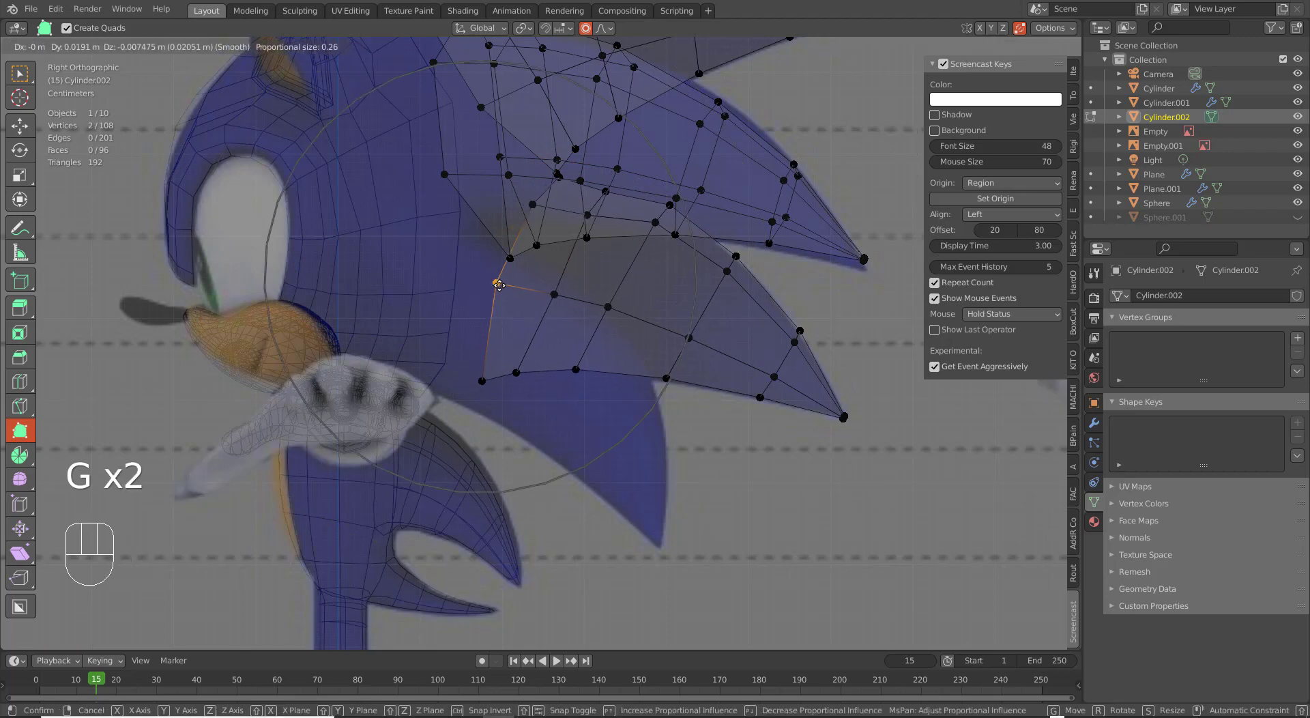
{"action": "left_click", "coordinate": [509, 288]}
Lower the third quill's top base vertex 0.013 m, and raise the neighbouring upper vertices slightly with a smaller proportional size.
{"action": "left_click", "coordinate": [571, 183]}
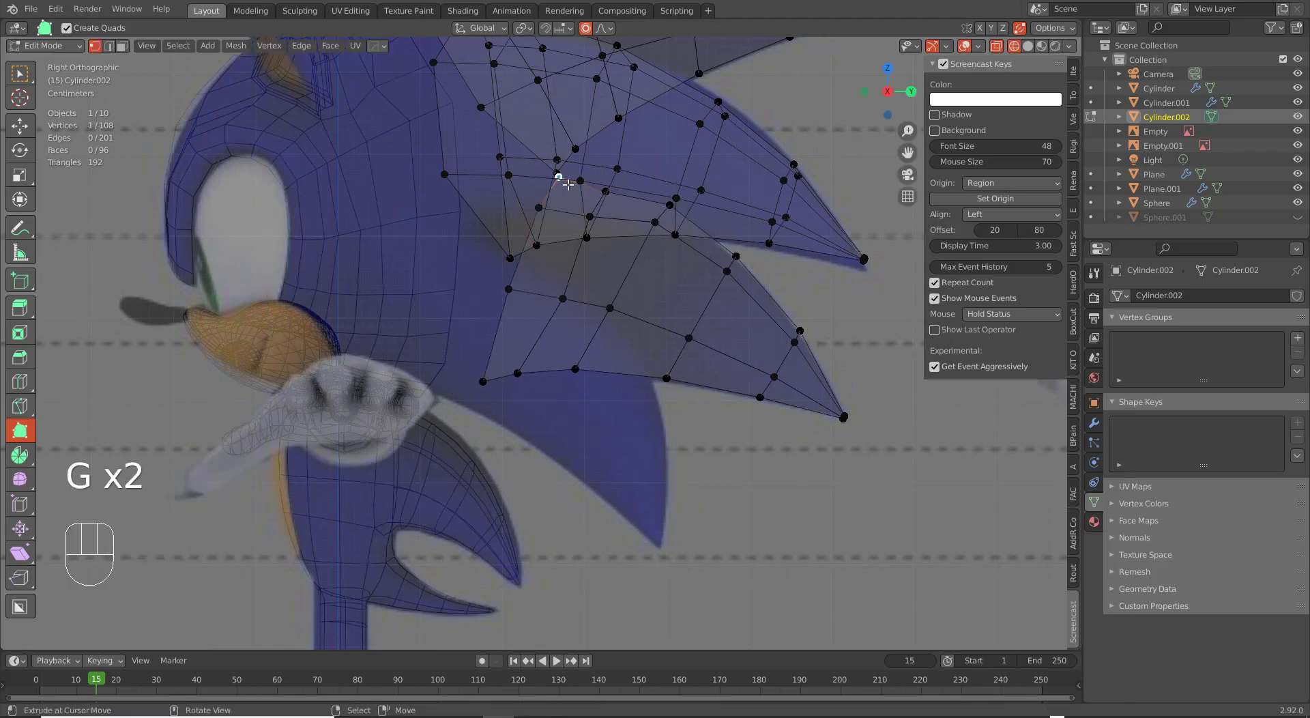
{"action": "key", "text": "g"}
{"action": "left_click", "coordinate": [569, 197]}
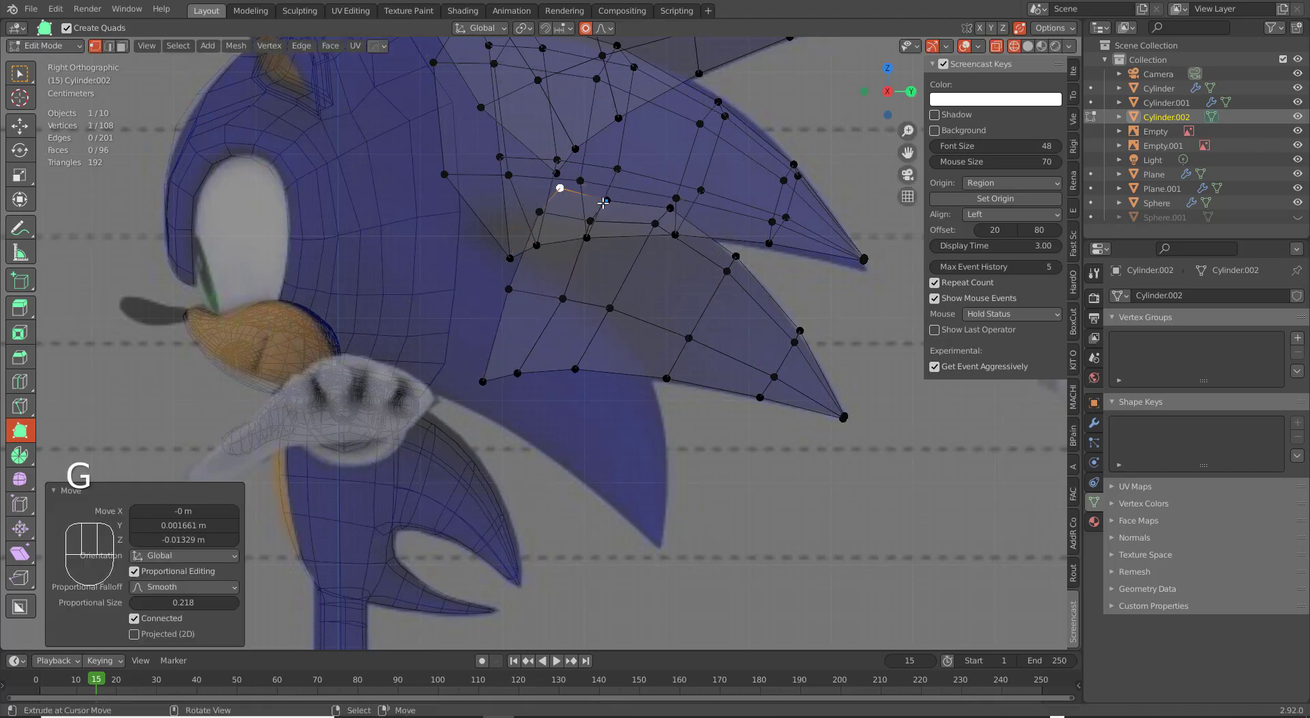
{"action": "key", "text": "g"}
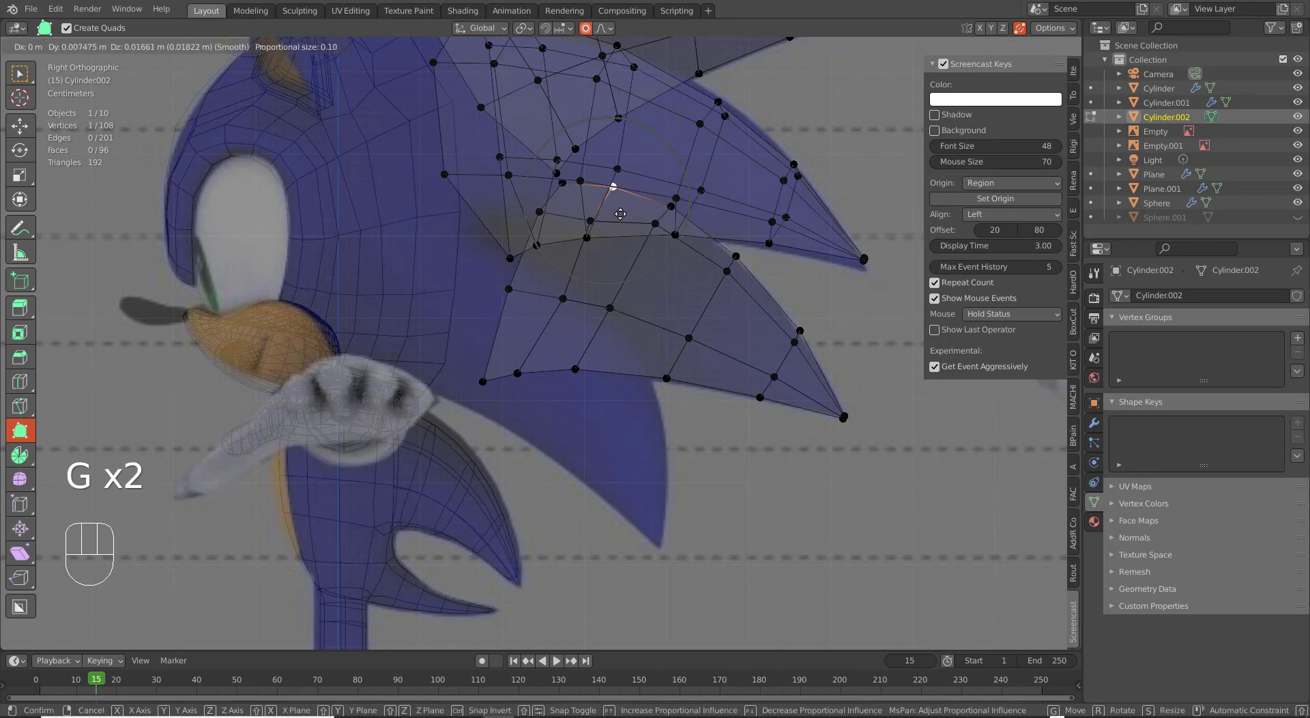
{"action": "left_click", "coordinate": [621, 213]}
{"action": "left_click", "coordinate": [593, 217], "text": "shift"}
{"action": "key", "text": "g"}
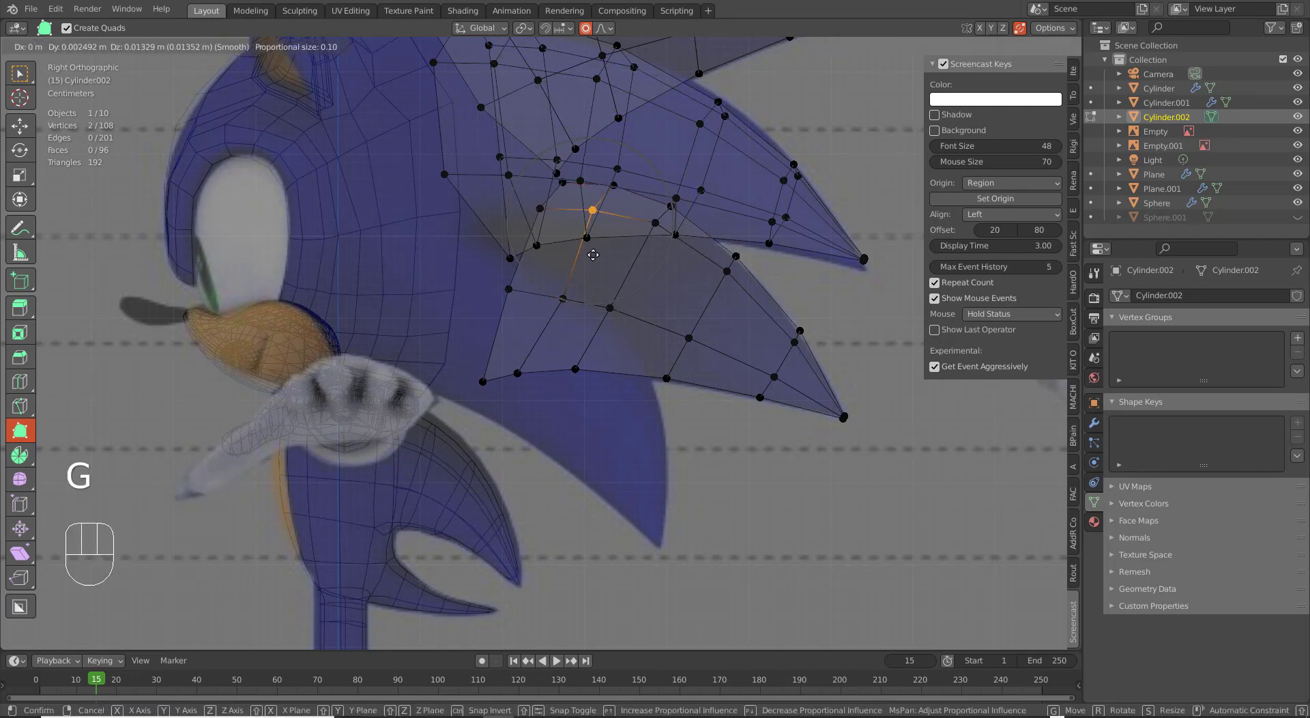
{"action": "left_click", "coordinate": [593, 256]}
{"action": "scroll", "coordinate": [591, 343], "scroll_direction": "down", "scroll_amount": 2}
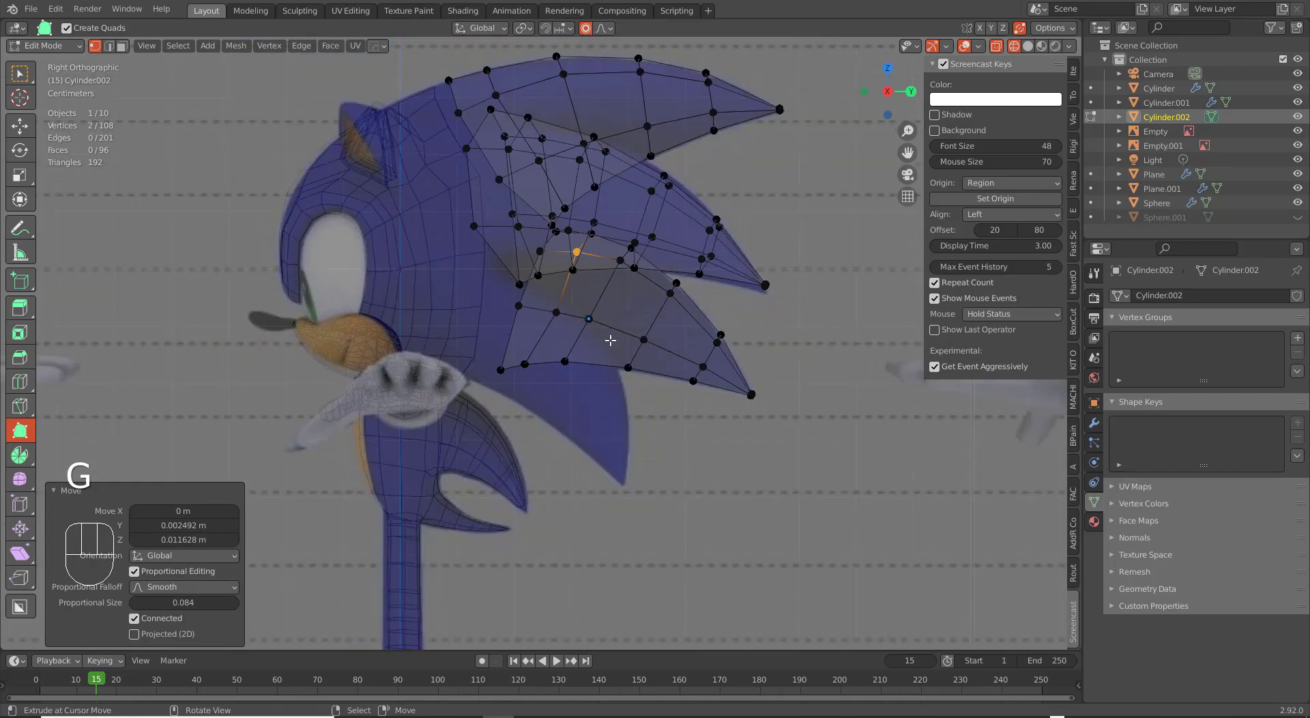
Switch to solid shading and duplicate the whole second quill, placing the copy 0.010 m forward and 0.225 m down.
{"action": "mouse_move", "coordinate": [650, 313]}
{"action": "middle_mouse_down"}
{"action": "mouse_move", "coordinate": [465, 319]}
{"action": "mouse_move", "coordinate": [688, 245]}
{"action": "mouse_move", "coordinate": [693, 307]}
{"action": "mouse_move", "coordinate": [587, 358]}
{"action": "mouse_move", "coordinate": [478, 361]}
{"action": "mouse_move", "coordinate": [654, 361]}
{"action": "middle_mouse_up"}
{"action": "key", "text": "z"}
{"action": "scroll", "coordinate": [615, 194], "scroll_direction": "up", "scroll_amount": 4}
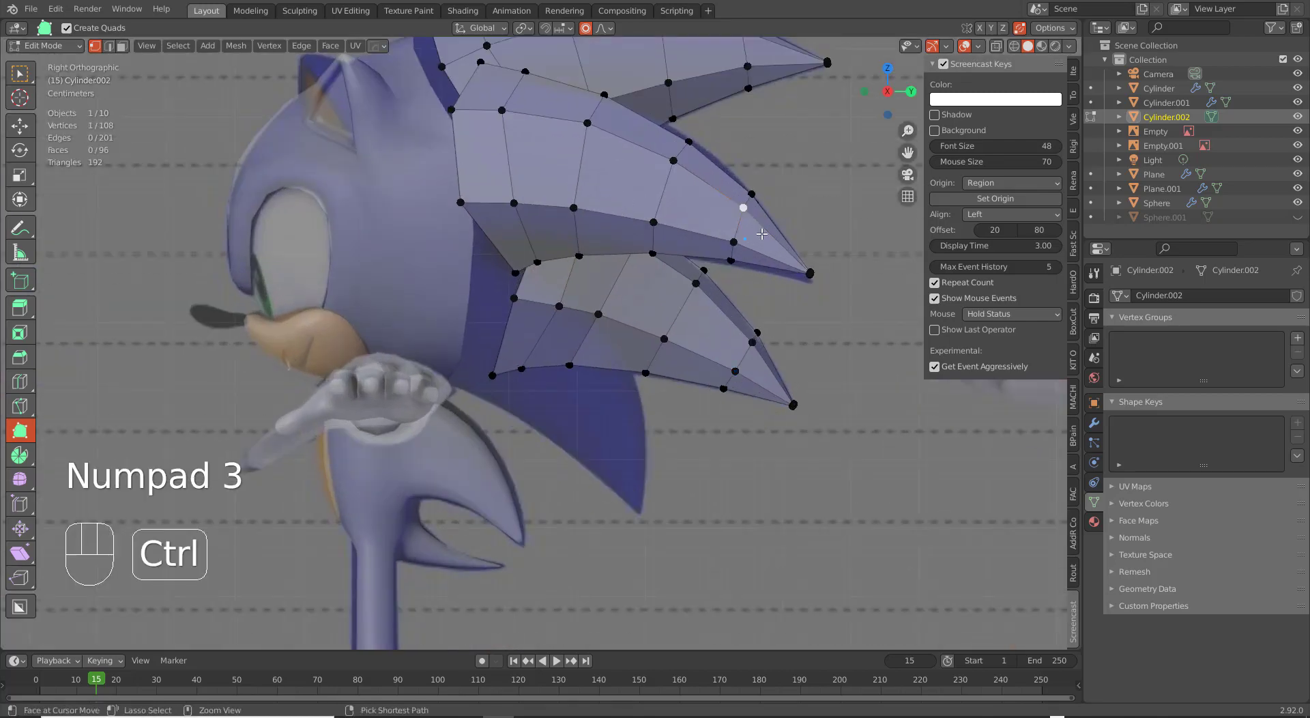
{"action": "key", "text": "ctrl+l"}
{"action": "scroll", "coordinate": [762, 272], "scroll_direction": "down", "scroll_amount": 1}
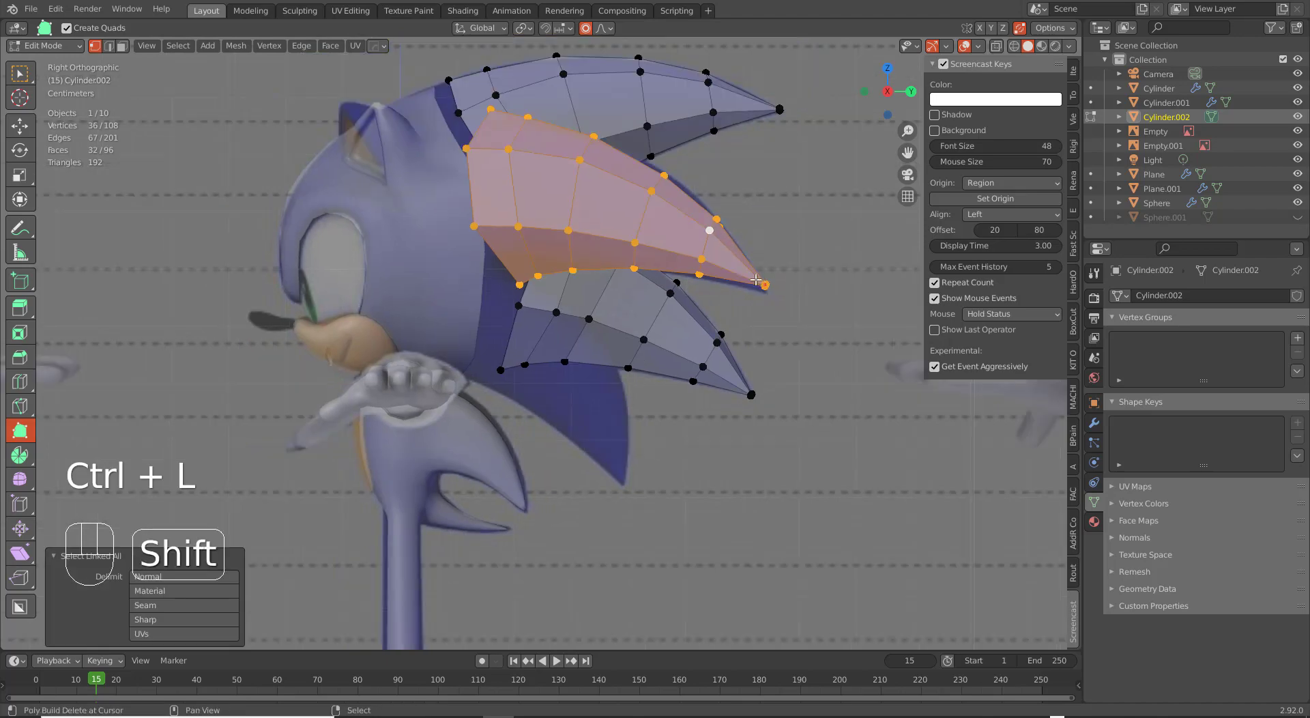
{"action": "key", "text": "shift+d"}
{"action": "left_click", "coordinate": [748, 414]}
Rotate the new quill 27.8° and move it about 0.067 m forward and 0.030 m down toward the lowest reference quill.
{"action": "key", "text": "r"}
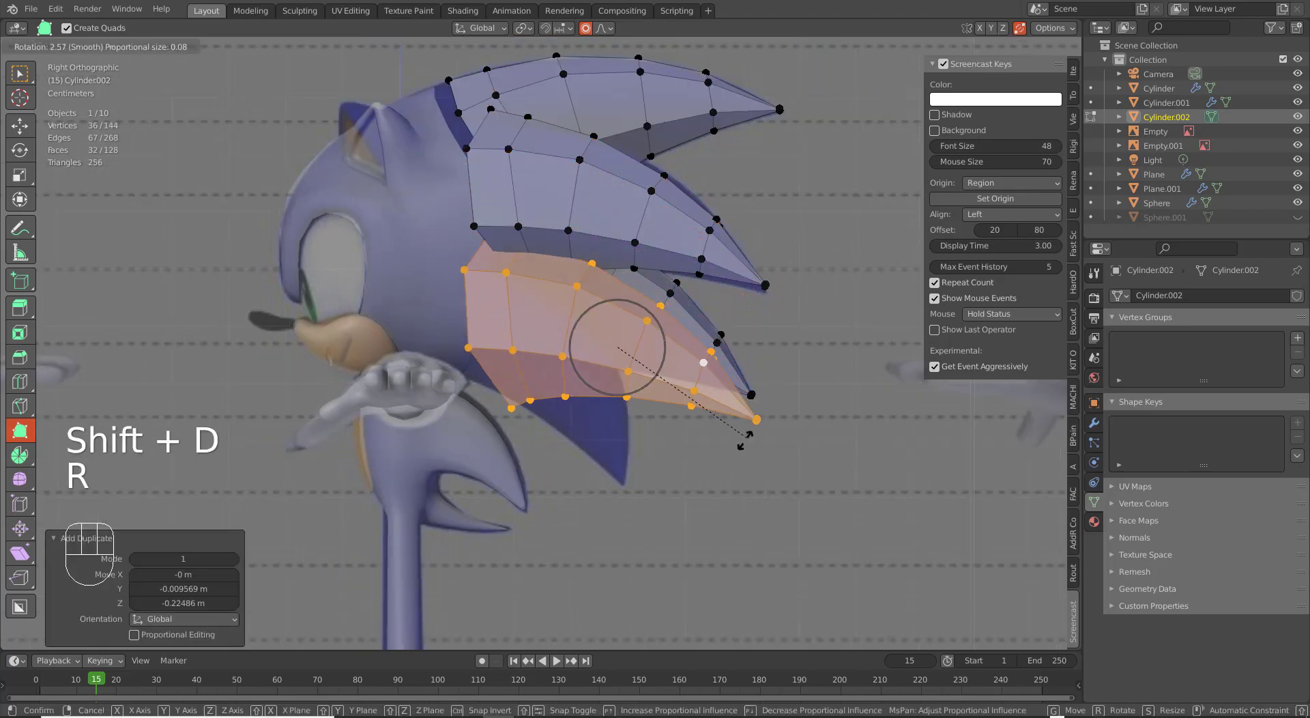
{"action": "left_click", "coordinate": [679, 430]}
{"action": "key", "text": "g"}
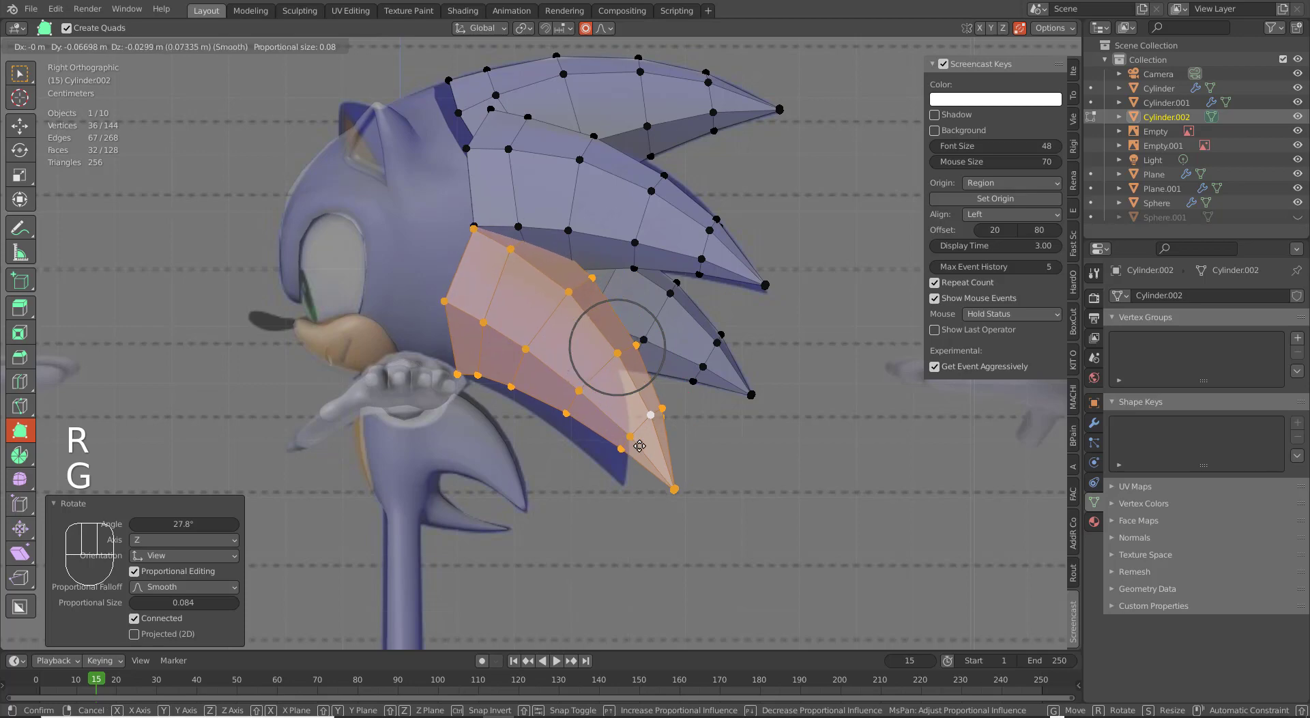
{"action": "left_click", "coordinate": [640, 447]}
Fit the new quill to the lowest reference quill by scaling it to 0.876, rotating it slightly and moving it 0.032 m forward and 0.014 m down.
{"action": "key", "text": "s"}
{"action": "left_click", "coordinate": [645, 488]}
{"action": "key", "text": "r"}
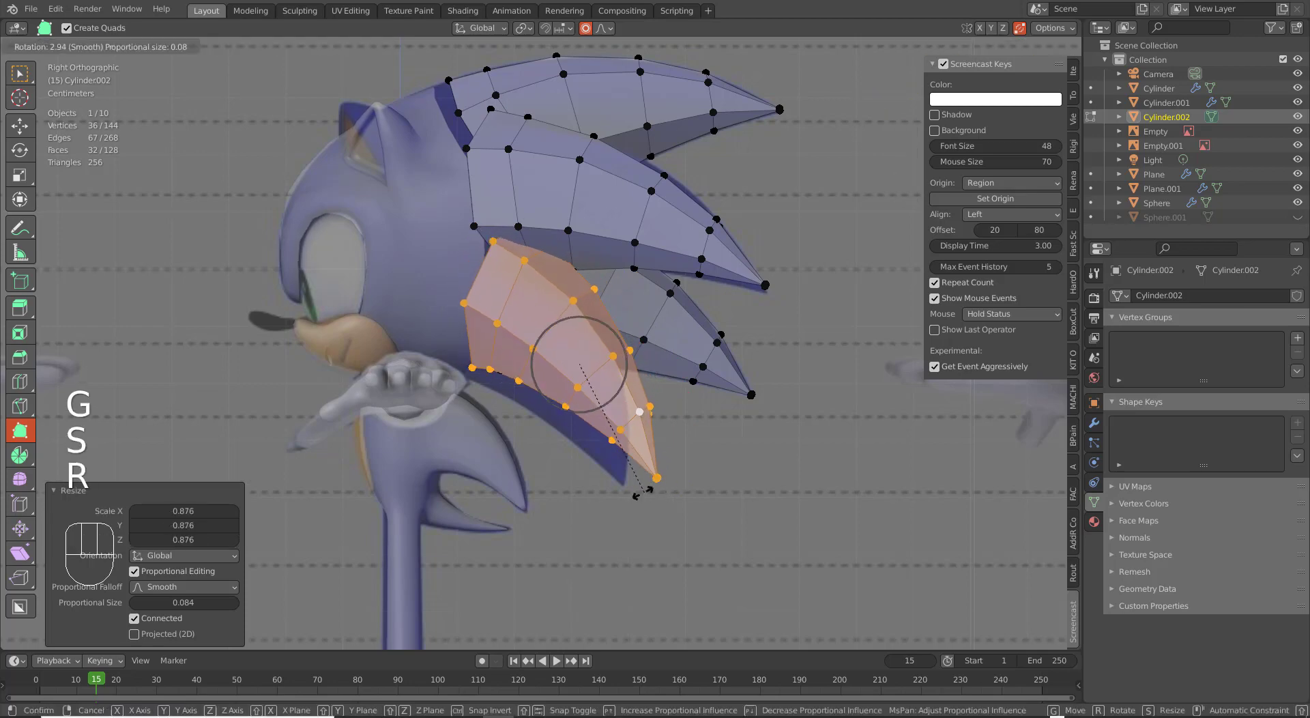
{"action": "left_click", "coordinate": [642, 490]}
{"action": "key", "text": "g"}
{"action": "left_click", "coordinate": [600, 468]}
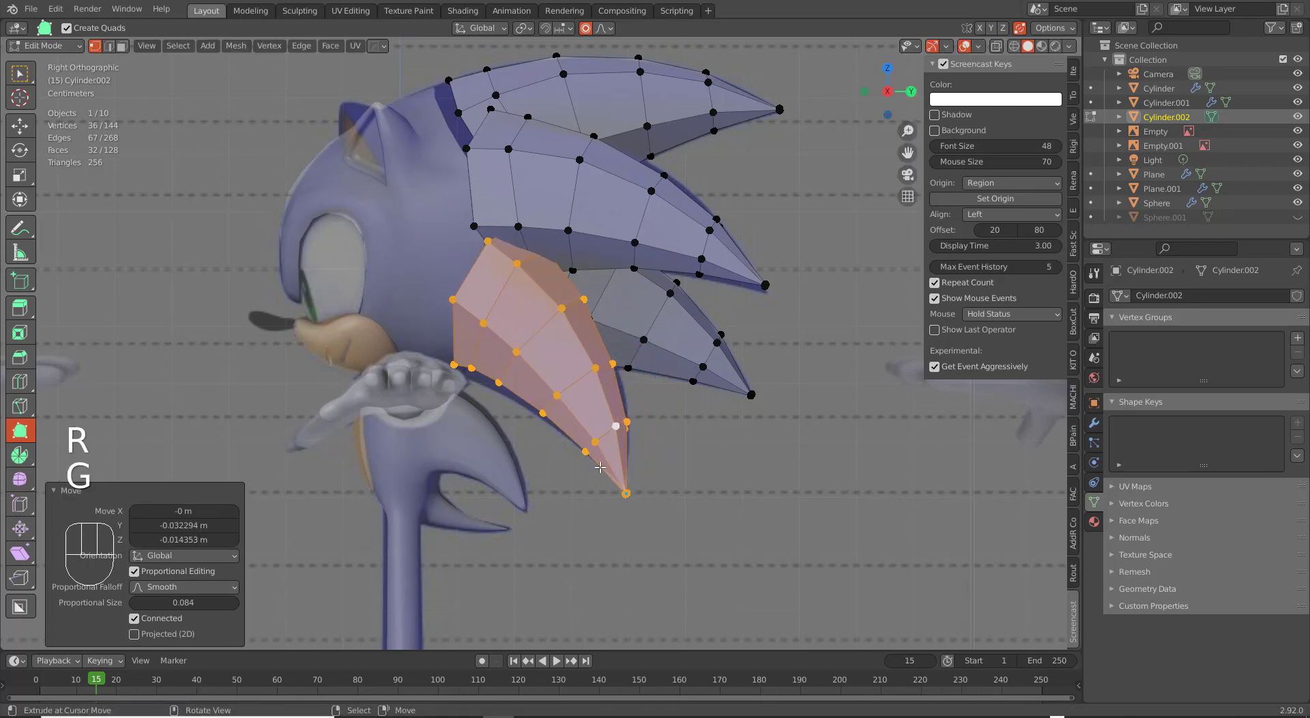
Shift the lowest quill's bottom base vertex down to the reference outline with a proportional size of about 0.26.
{"action": "scroll", "coordinate": [469, 366], "scroll_direction": "up", "scroll_amount": 2}
{"action": "left_click", "coordinate": [414, 374]}
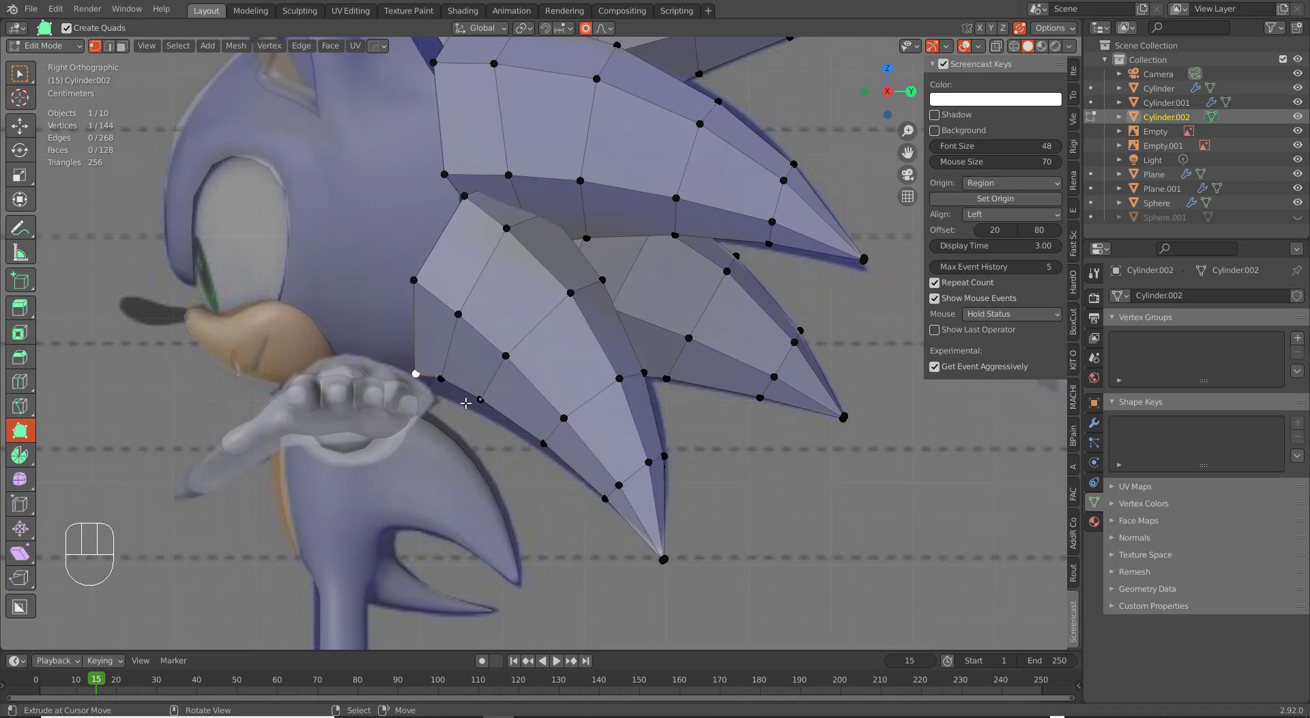
{"action": "key", "text": "g"}
{"action": "scroll", "coordinate": [465, 406], "scroll_direction": "down", "scroll_amount": 8}
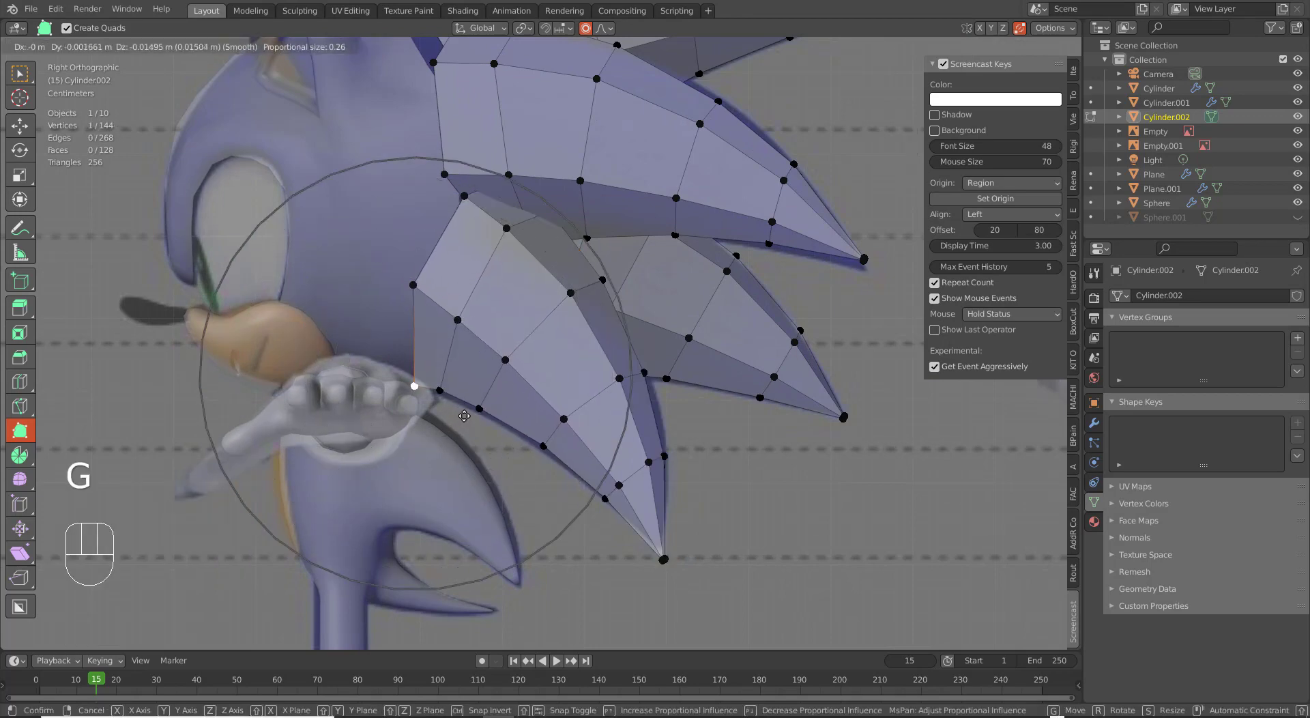
{"action": "left_click", "coordinate": [457, 421]}
Nudge three vertices along the lowest quill's rear upper edge slightly outward to the reference outline.
{"action": "right_click", "coordinate": [603, 278]}
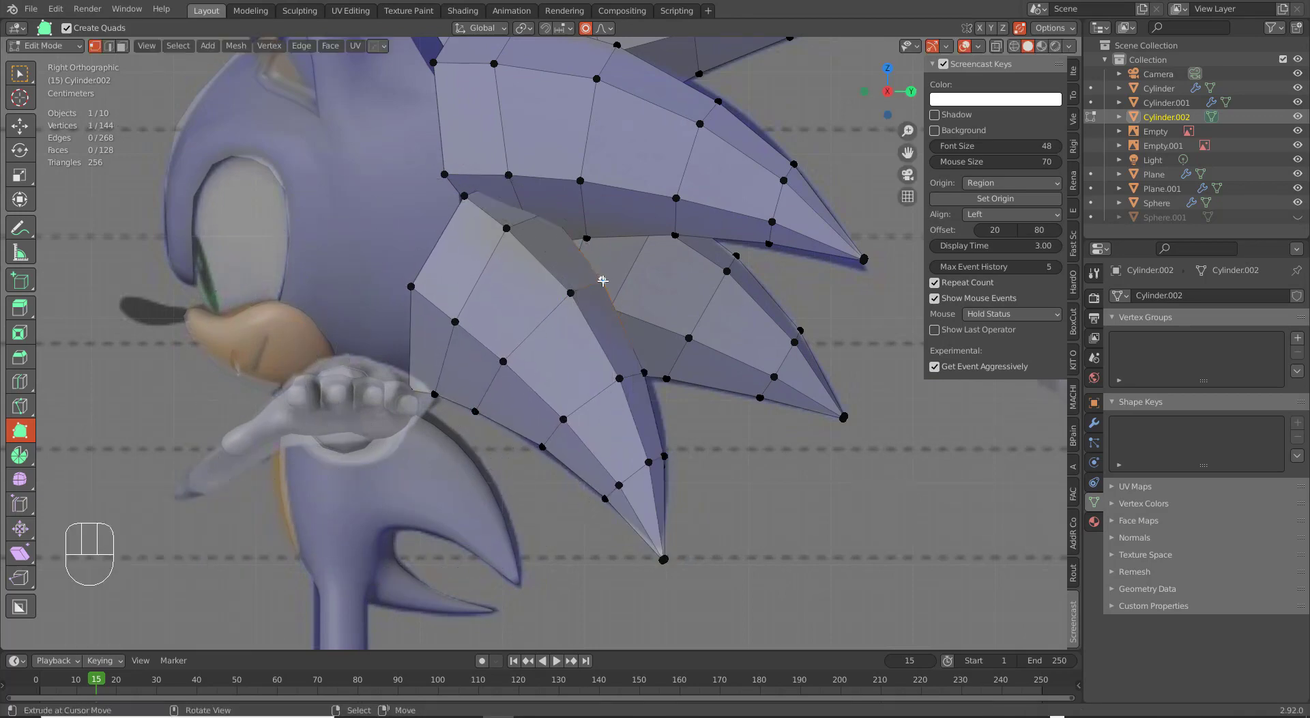
{"action": "key", "text": "g"}
{"action": "left_click", "coordinate": [606, 279]}
{"action": "right_click", "coordinate": [639, 368]}
{"action": "key", "text": "g"}
{"action": "left_click", "coordinate": [642, 370]}
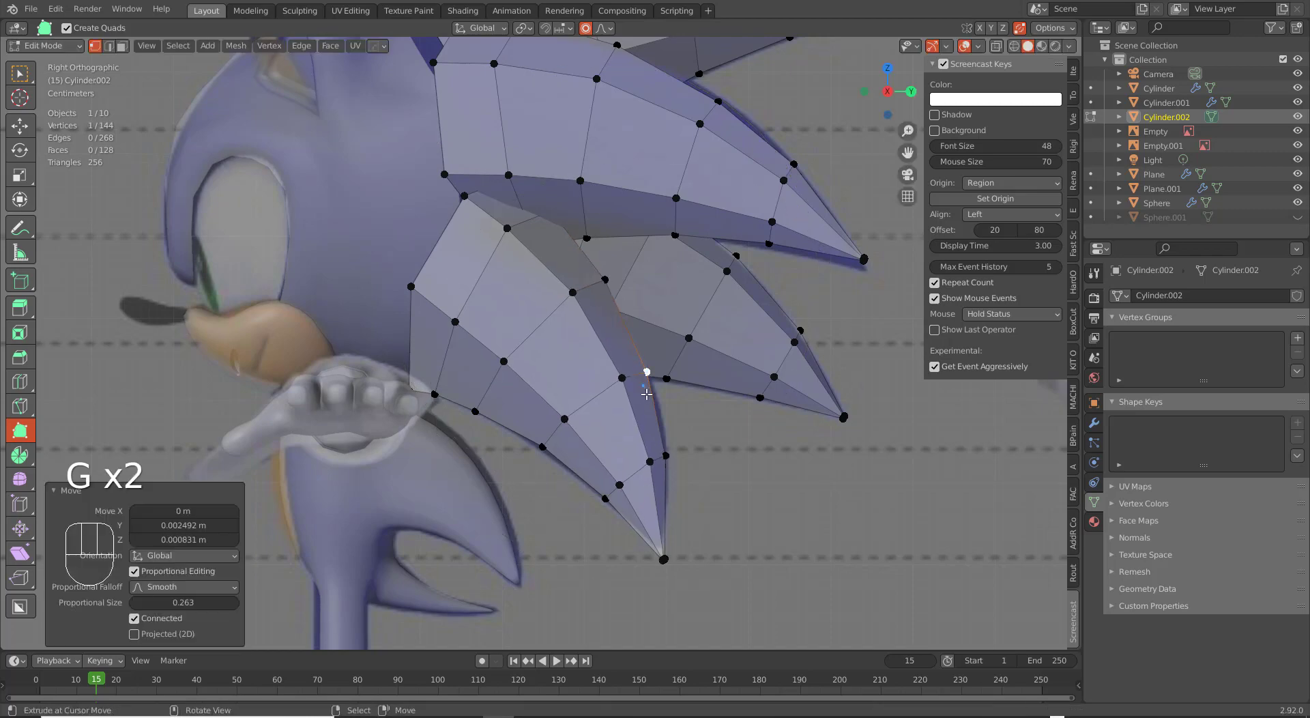
{"action": "right_click", "coordinate": [663, 454]}
{"action": "key", "text": "g"}
{"action": "left_click", "coordinate": [659, 454]}
Nudge the vertices along the lowest quill's underside slightly forward and down to the reference outline.
{"action": "right_click", "coordinate": [616, 481]}
{"action": "key", "text": "g"}
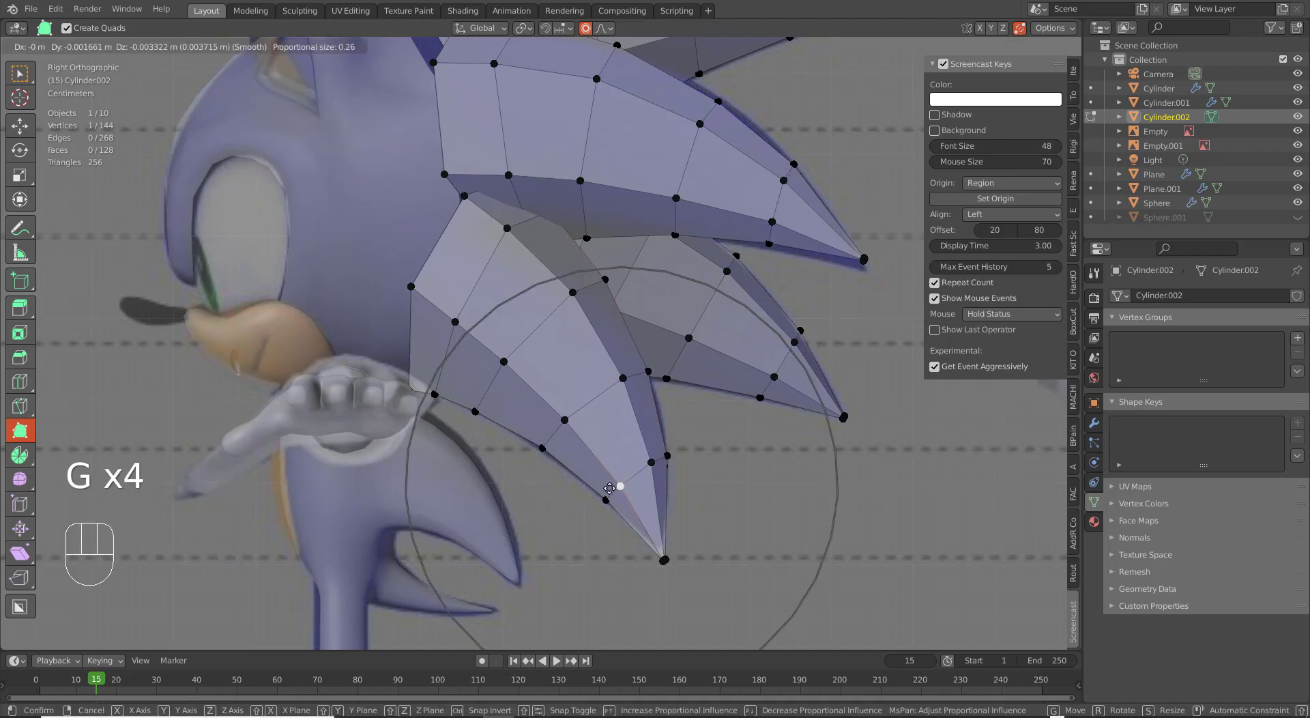
{"action": "left_click", "coordinate": [615, 483]}
{"action": "right_click", "coordinate": [601, 500]}
{"action": "key", "text": "g"}
{"action": "left_click", "coordinate": [598, 500]}
{"action": "right_click", "coordinate": [560, 456]}
{"action": "key", "text": "g"}
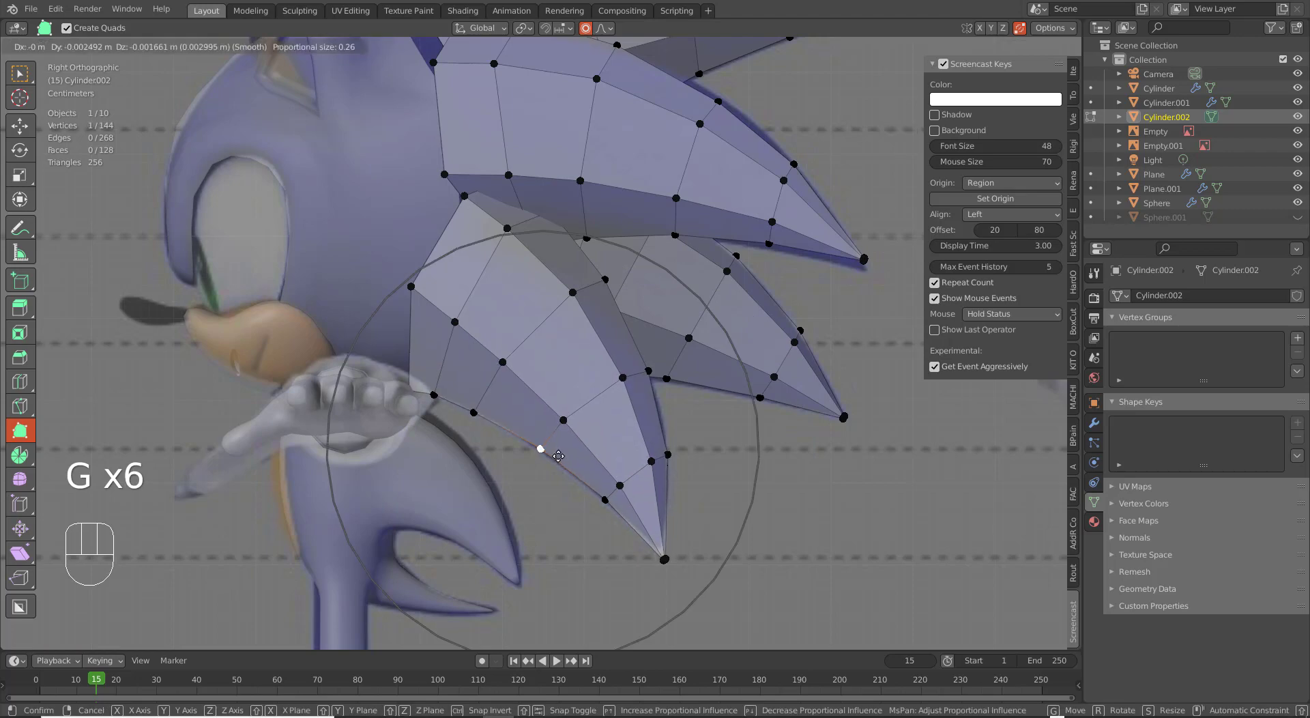
{"action": "left_click", "coordinate": [553, 451]}
Switch to editing the head mesh and move the ear tip 0.058 m forward along Y with a proportional size of 0.18.
{"action": "scroll", "coordinate": [680, 372], "scroll_direction": "down", "scroll_amount": 2}
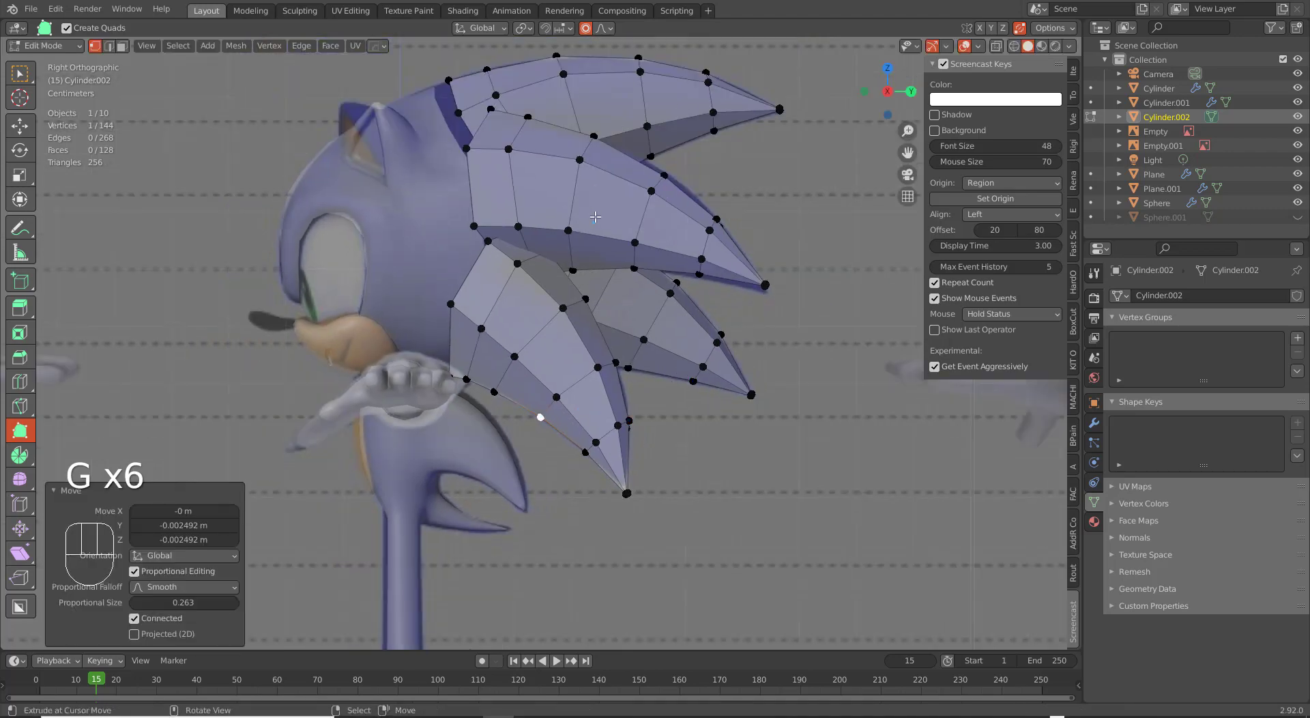
{"action": "left_click", "coordinate": [506, 204]}
{"action": "scroll", "coordinate": [437, 197], "scroll_direction": "up", "scroll_amount": 2}
{"action": "middle_click_drag", "start_coordinate": [393, 167], "coordinate": [516, 272], "text": "shift"}
{"action": "key", "text": "Tab"}
{"action": "right_click", "coordinate": [506, 262]}
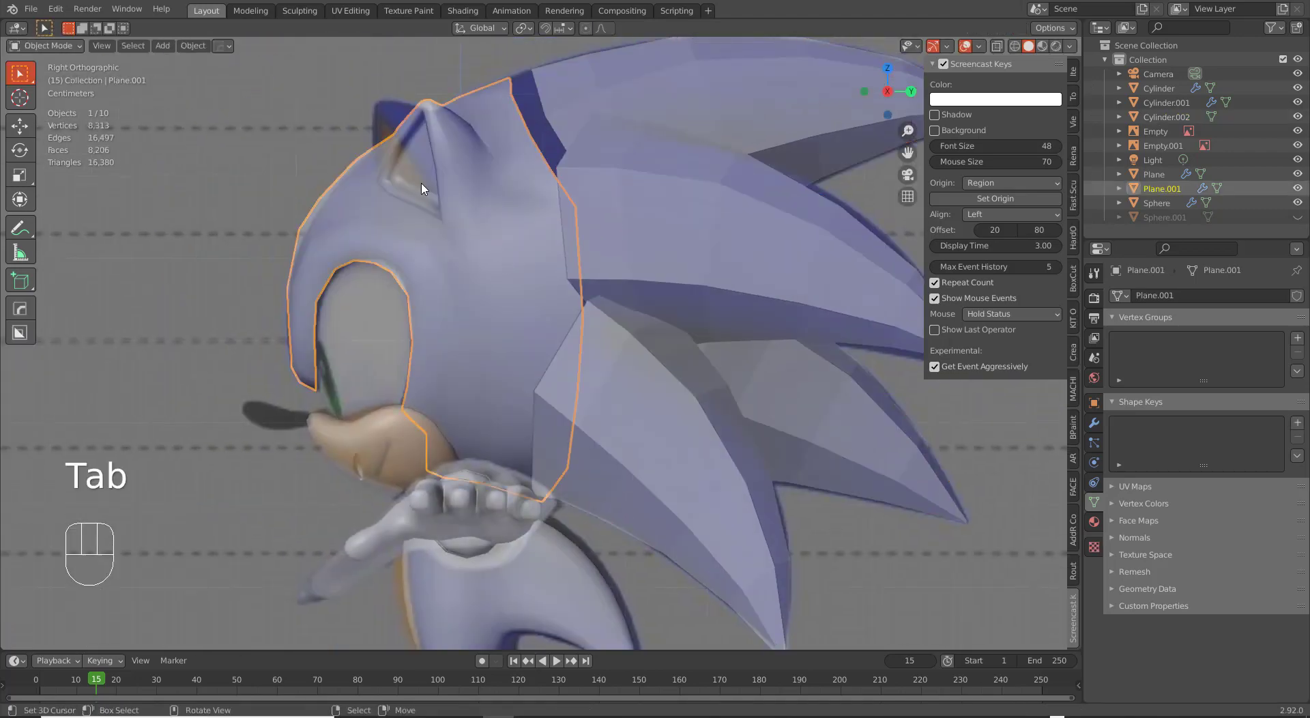
{"action": "scroll", "coordinate": [527, 331], "scroll_direction": "down", "scroll_amount": 2}
{"action": "scroll", "coordinate": [510, 152], "scroll_direction": "up", "scroll_amount": 5}
{"action": "key", "text": "Tab"}
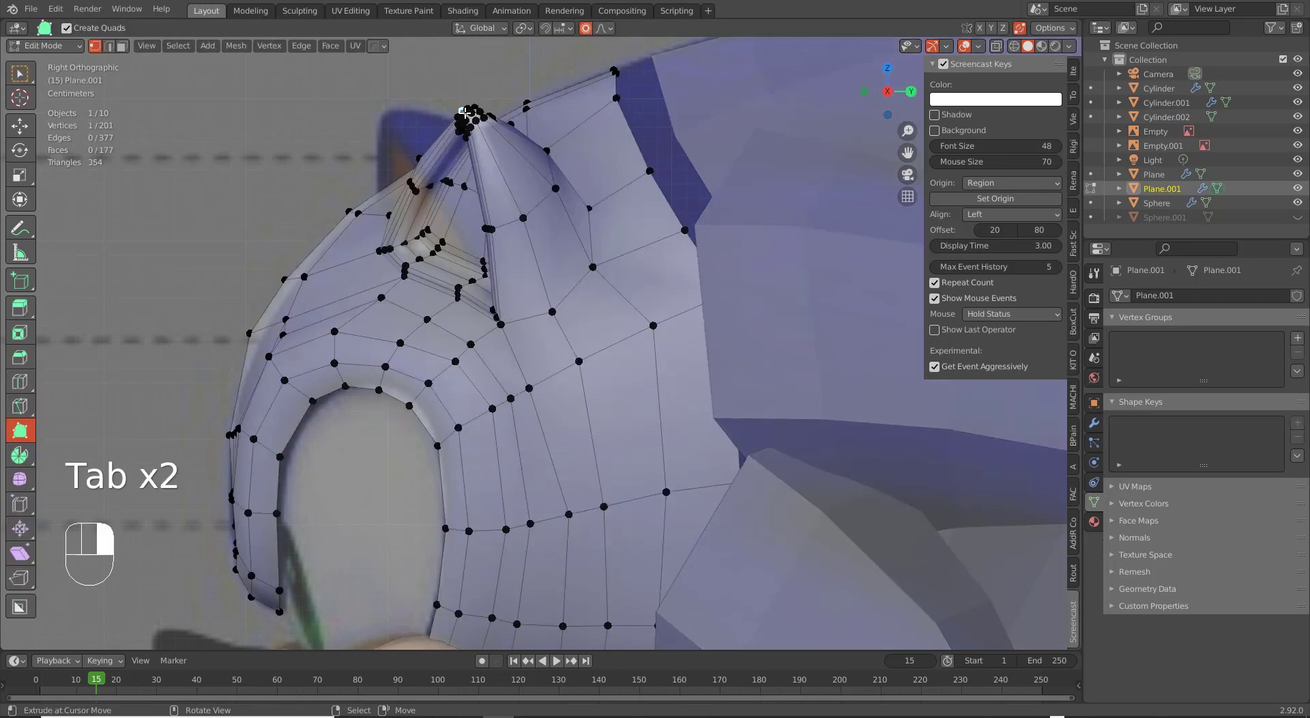
{"action": "key", "text": "g"}
{"action": "key", "text": "y"}
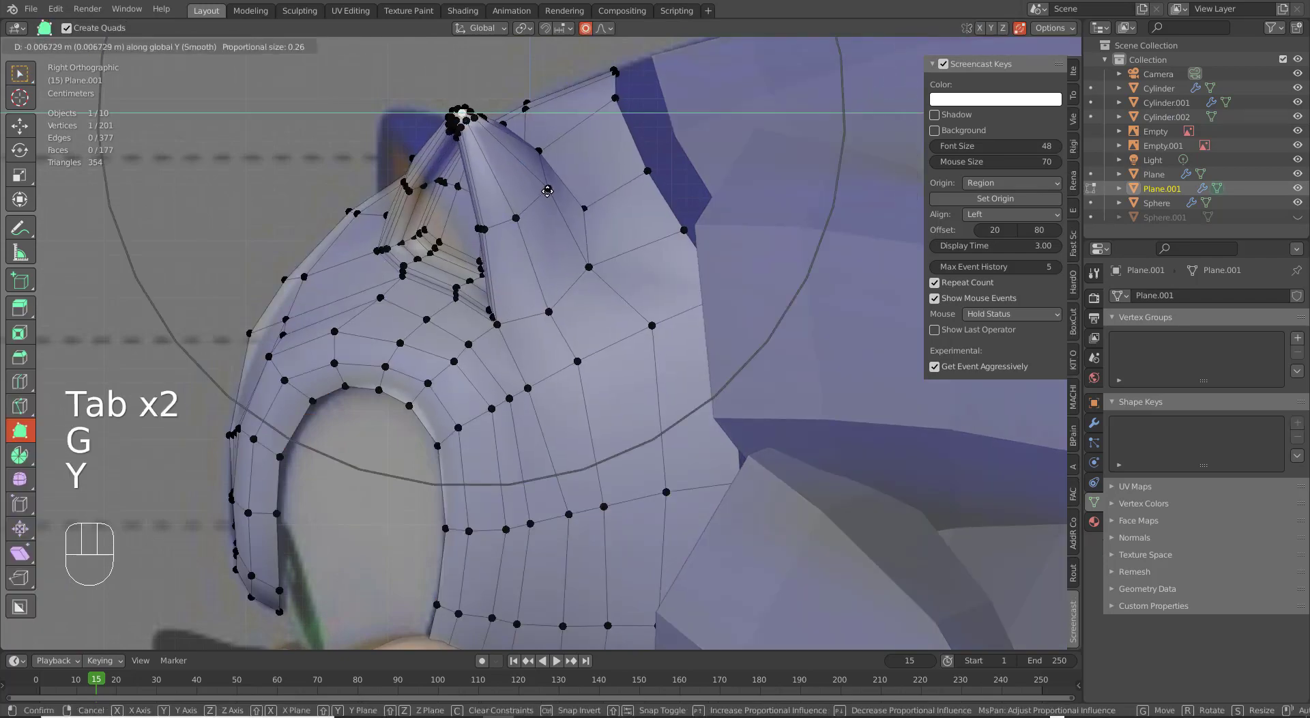
{"action": "scroll", "coordinate": [498, 191], "scroll_direction": "down", "scroll_amount": 1}
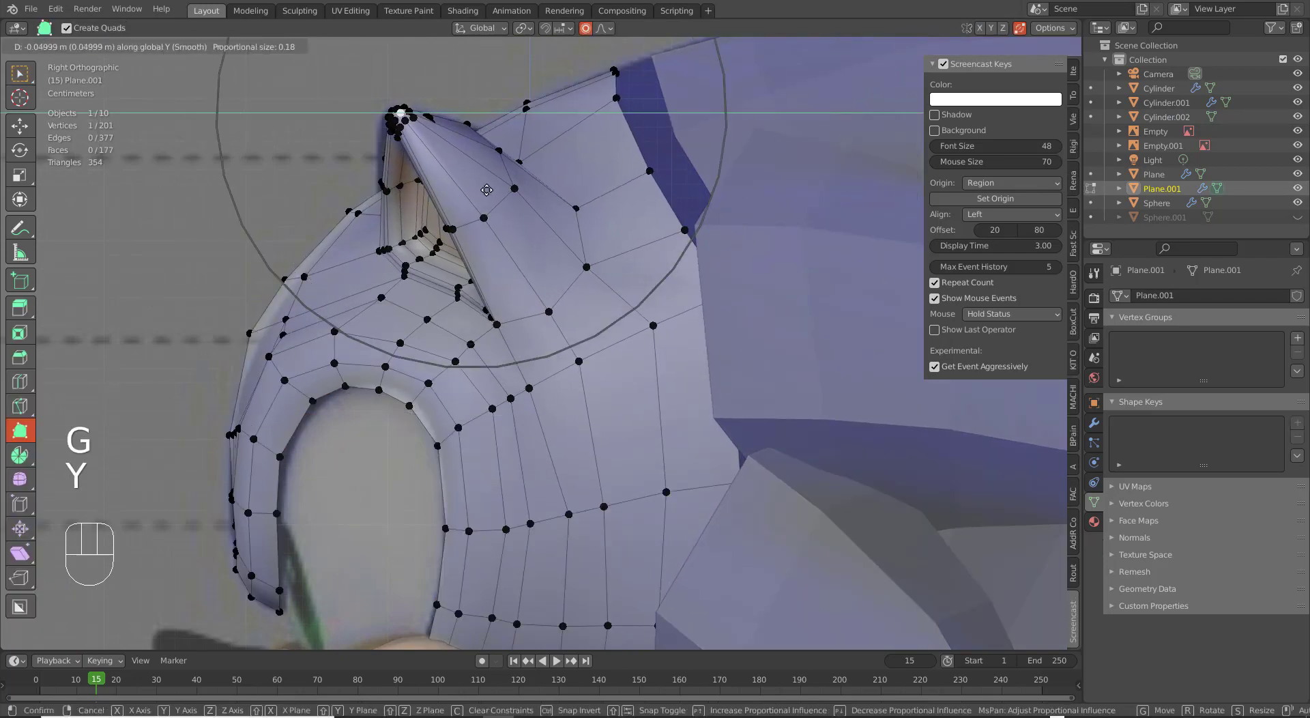
{"action": "left_click", "coordinate": [475, 183]}
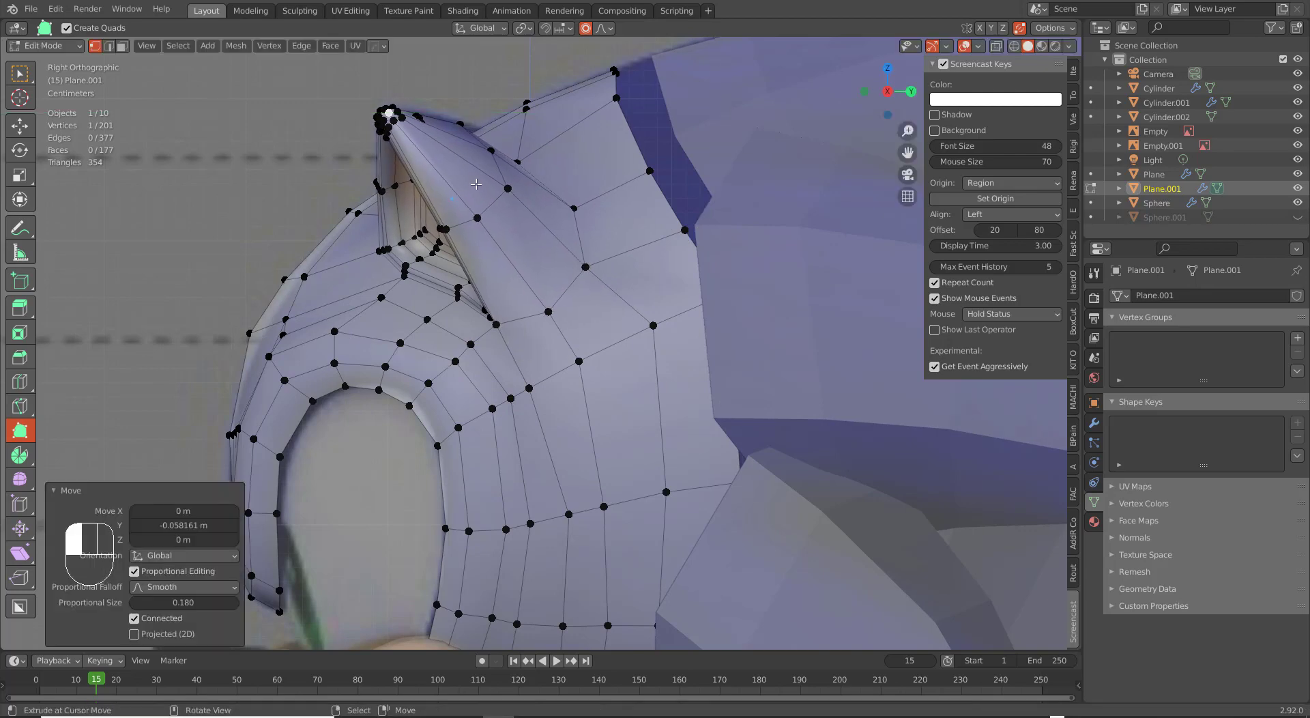
Leave mesh editing on the head and apply smooth shading to the quills object.
{"action": "key", "text": "Tab"}
{"action": "scroll", "coordinate": [541, 301], "scroll_direction": "down", "scroll_amount": 5}
{"action": "left_click", "coordinate": [668, 335]}
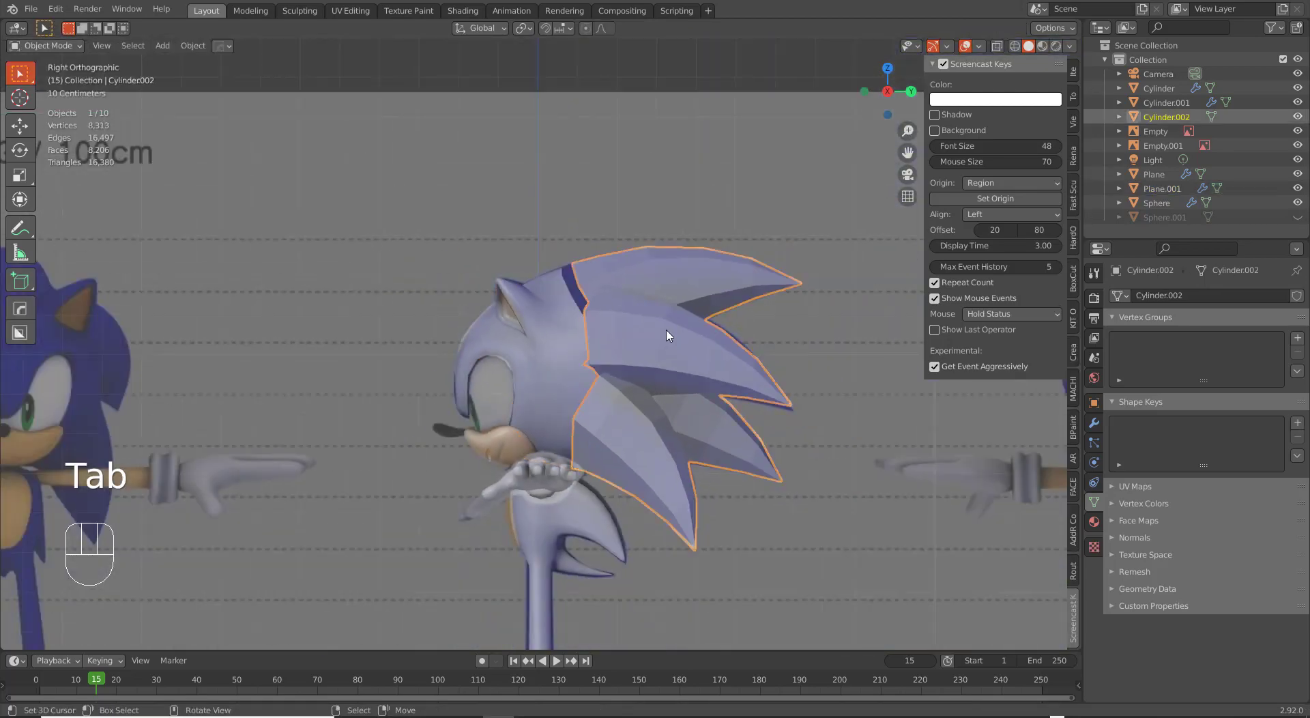
{"action": "key", "text": "w"}
{"action": "left_click", "coordinate": [666, 330]}
{"action": "scroll", "coordinate": [743, 441], "scroll_direction": "up", "scroll_amount": 3}
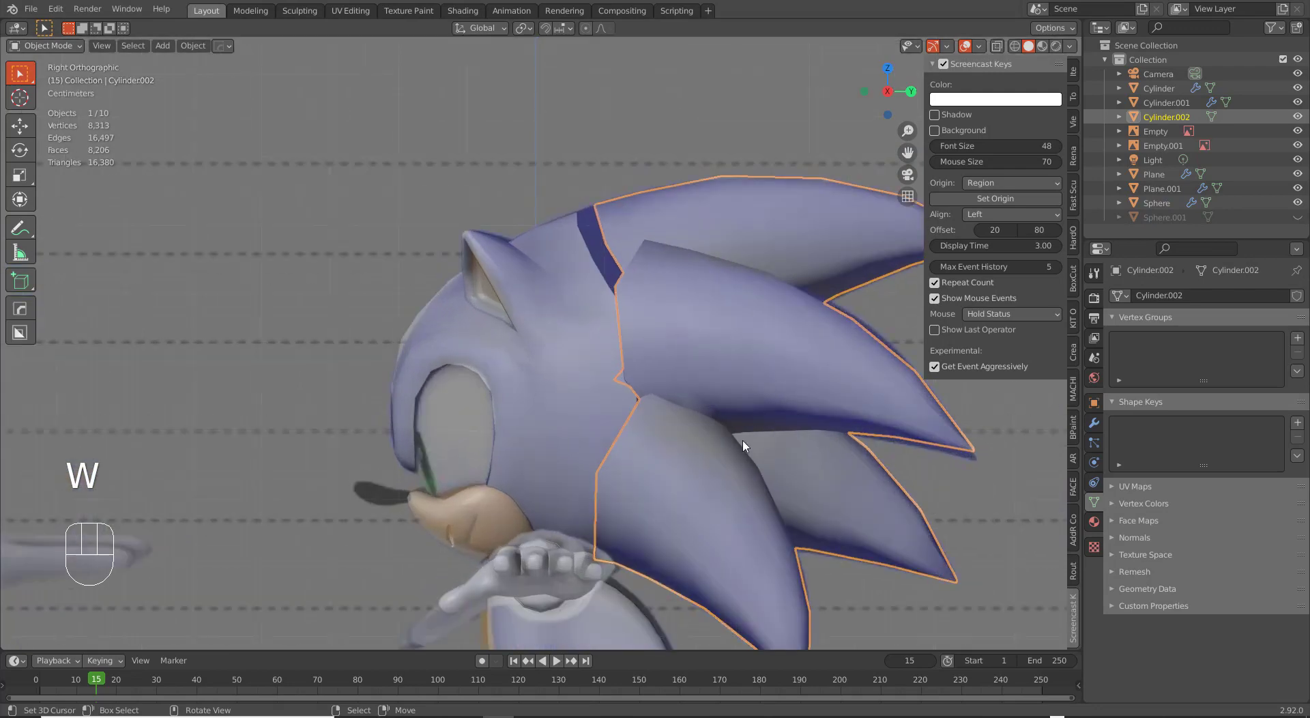
{"action": "scroll", "coordinate": [503, 370], "scroll_direction": "down", "scroll_amount": 3}
Edit the quill mesh from behind and delete the vertices of the two lengthwise edge loops on the top quill's inner side.
{"action": "middle_click_drag", "start_coordinate": [511, 370], "coordinate": [576, 314]}
{"action": "key", "text": "Tab"}
{"action": "scroll", "coordinate": [576, 314], "scroll_direction": "up", "scroll_amount": 3}
{"action": "middle_click_drag", "start_coordinate": [563, 389], "coordinate": [558, 396], "text": "shift"}
{"action": "scroll", "coordinate": [561, 391], "scroll_direction": "up", "scroll_amount": 2}
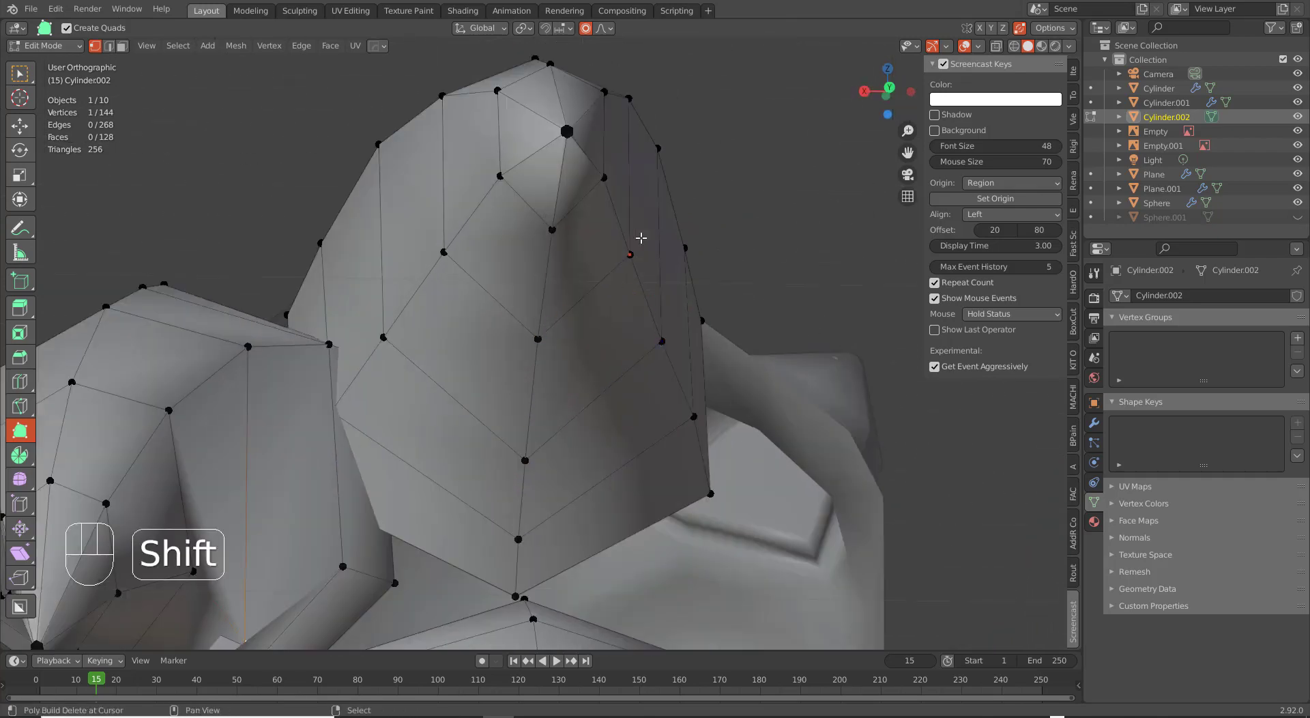
{"action": "middle_click_drag", "start_coordinate": [641, 237], "coordinate": [508, 425], "text": "shift"}
{"action": "scroll", "coordinate": [506, 412], "scroll_direction": "up", "scroll_amount": 7}
{"action": "middle_click_drag", "start_coordinate": [213, 372], "coordinate": [468, 340], "text": "shift"}
{"action": "scroll", "coordinate": [468, 341], "scroll_direction": "up", "scroll_amount": 2}
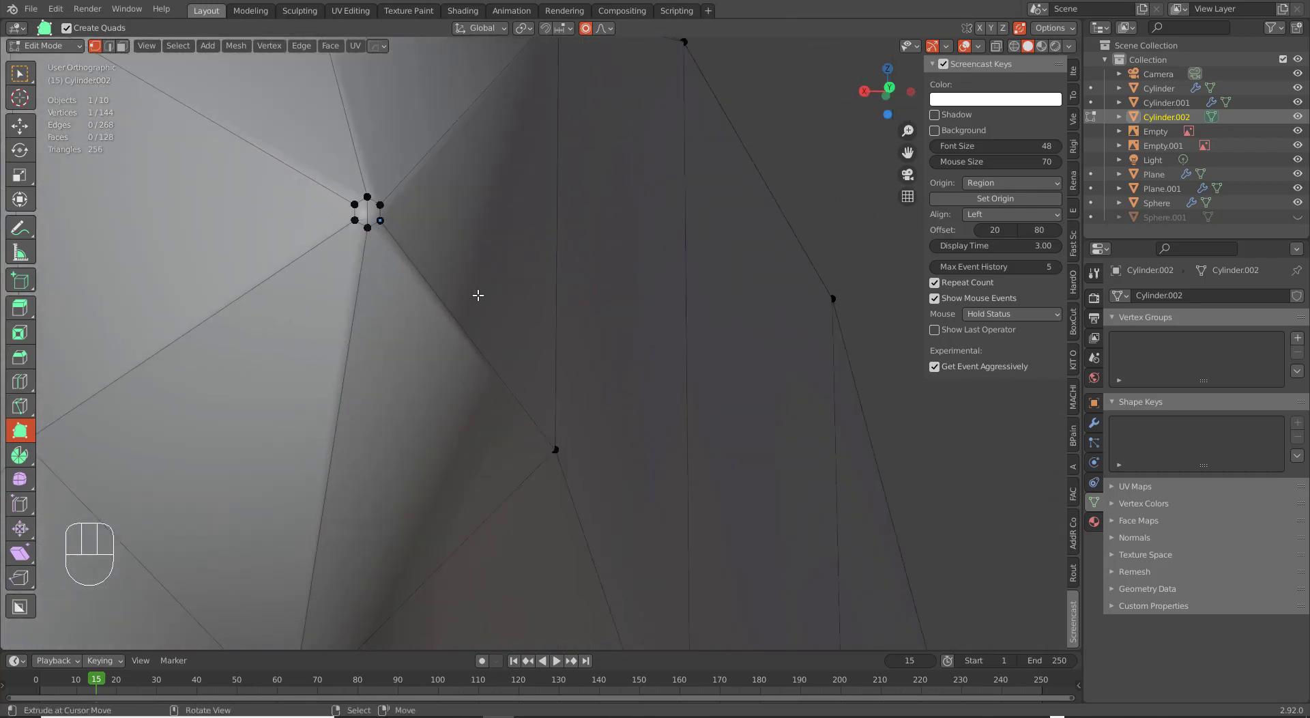
{"action": "left_click", "coordinate": [464, 331], "text": "alt"}
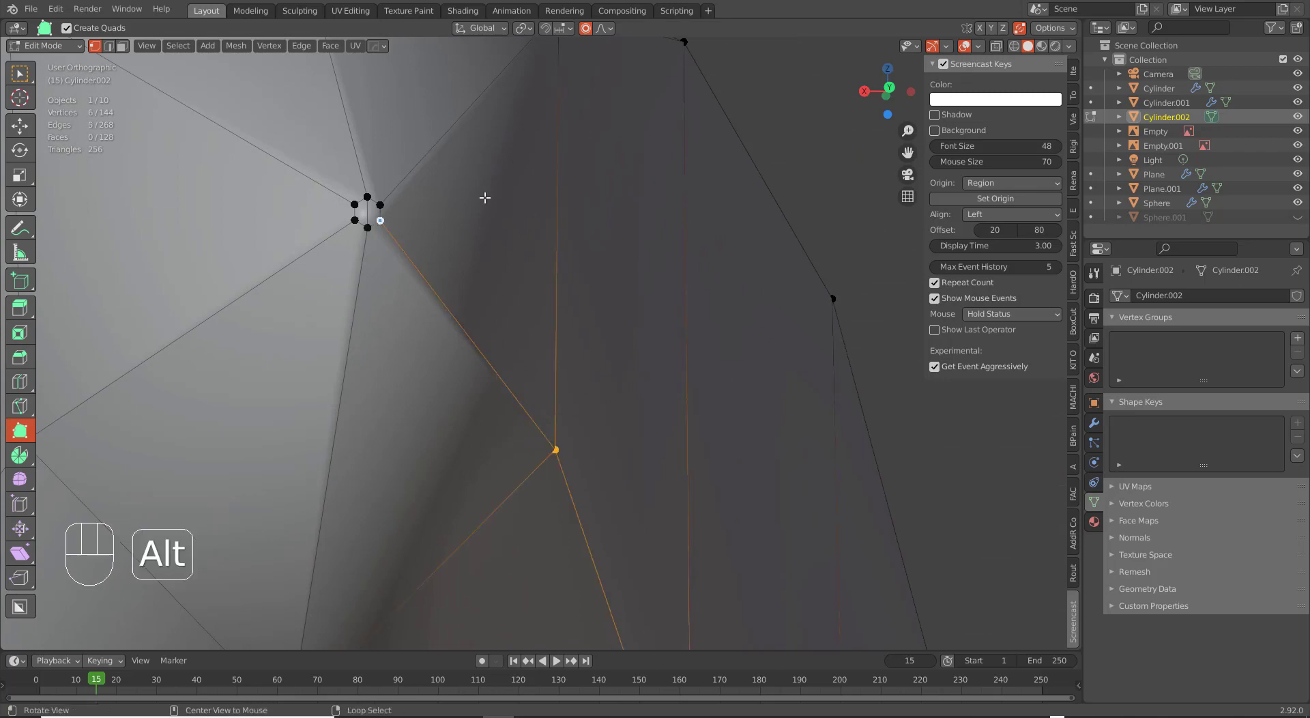
{"action": "left_click", "coordinate": [447, 145], "text": "alt+shift"}
{"action": "scroll", "coordinate": [543, 532], "scroll_direction": "down", "scroll_amount": 5}
{"action": "middle_click_drag", "start_coordinate": [546, 526], "coordinate": [649, 329], "text": "shift"}
{"action": "scroll", "coordinate": [648, 329], "scroll_direction": "down", "scroll_amount": 3}
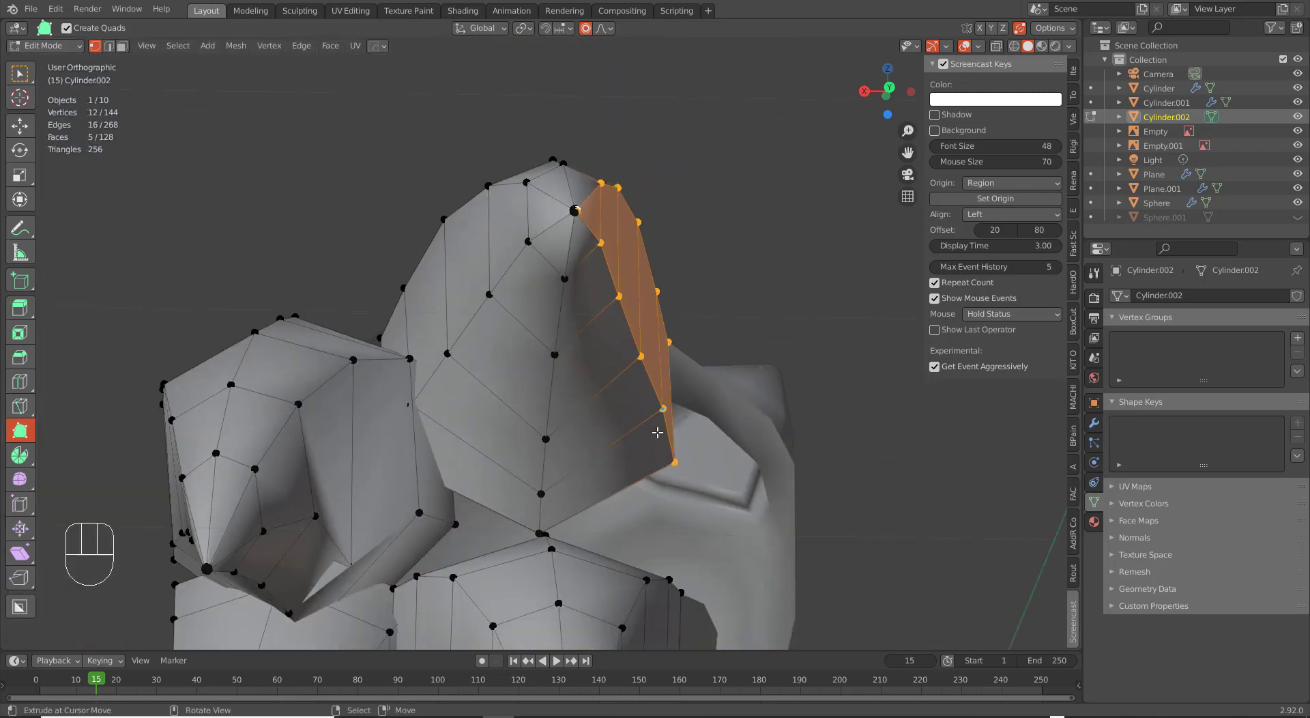
{"action": "key", "text": "x"}
{"action": "left_click", "coordinate": [657, 408]}
{"action": "left_click", "coordinate": [656, 409]}
Delete the vertices of the two lengthwise edge loops on the inner side of the quill directly below the top one.
{"action": "middle_click_drag", "start_coordinate": [652, 423], "coordinate": [598, 478]}
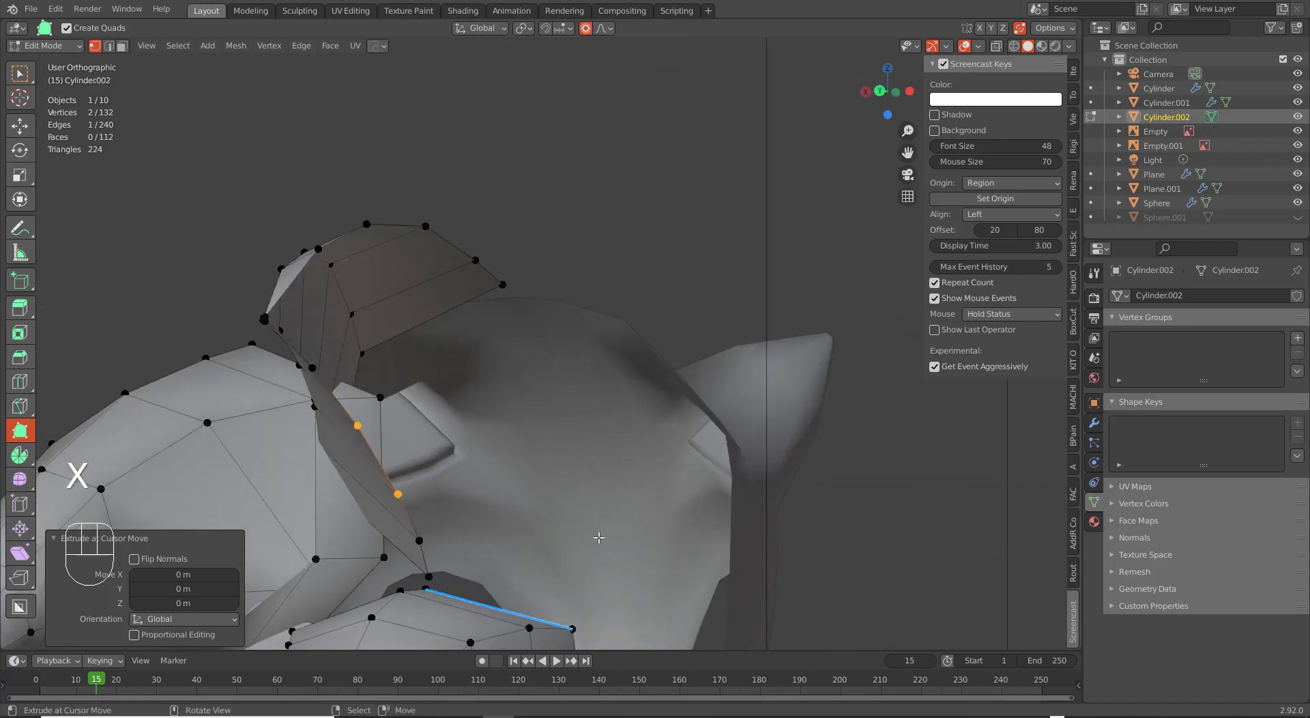
{"action": "middle_click_drag", "start_coordinate": [598, 537], "coordinate": [655, 307], "text": "shift"}
{"action": "right_click", "coordinate": [562, 330], "text": "alt"}
{"action": "right_click", "coordinate": [561, 329], "text": "alt+shift"}
{"action": "middle_click_drag", "start_coordinate": [561, 330], "coordinate": [725, 298]}
{"action": "key", "text": "x"}
{"action": "left_click", "coordinate": [673, 385]}
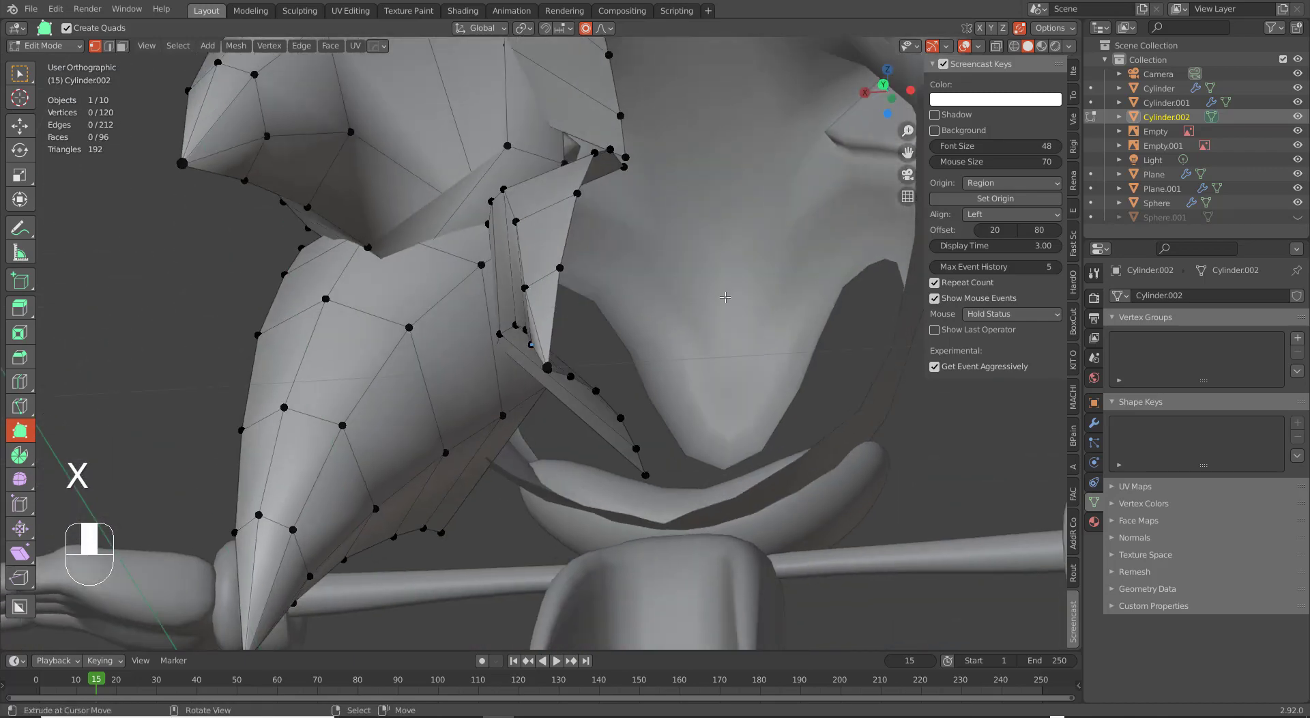
Try to mirror the quills object across the X axis with a bisecting Hops mirror modifier.
{"action": "scroll", "coordinate": [797, 264], "scroll_direction": "down", "scroll_amount": 5}
{"action": "middle_click_drag", "start_coordinate": [797, 264], "coordinate": [513, 271]}
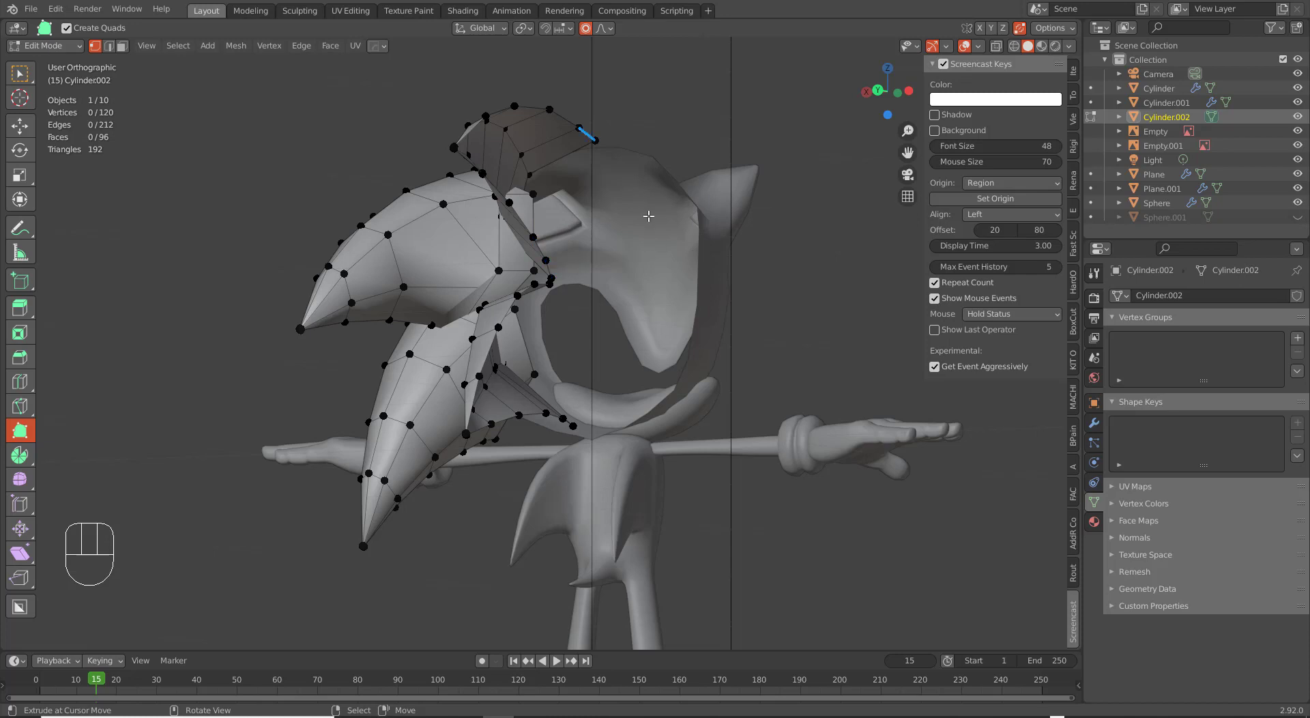
{"action": "key", "text": "Tab"}
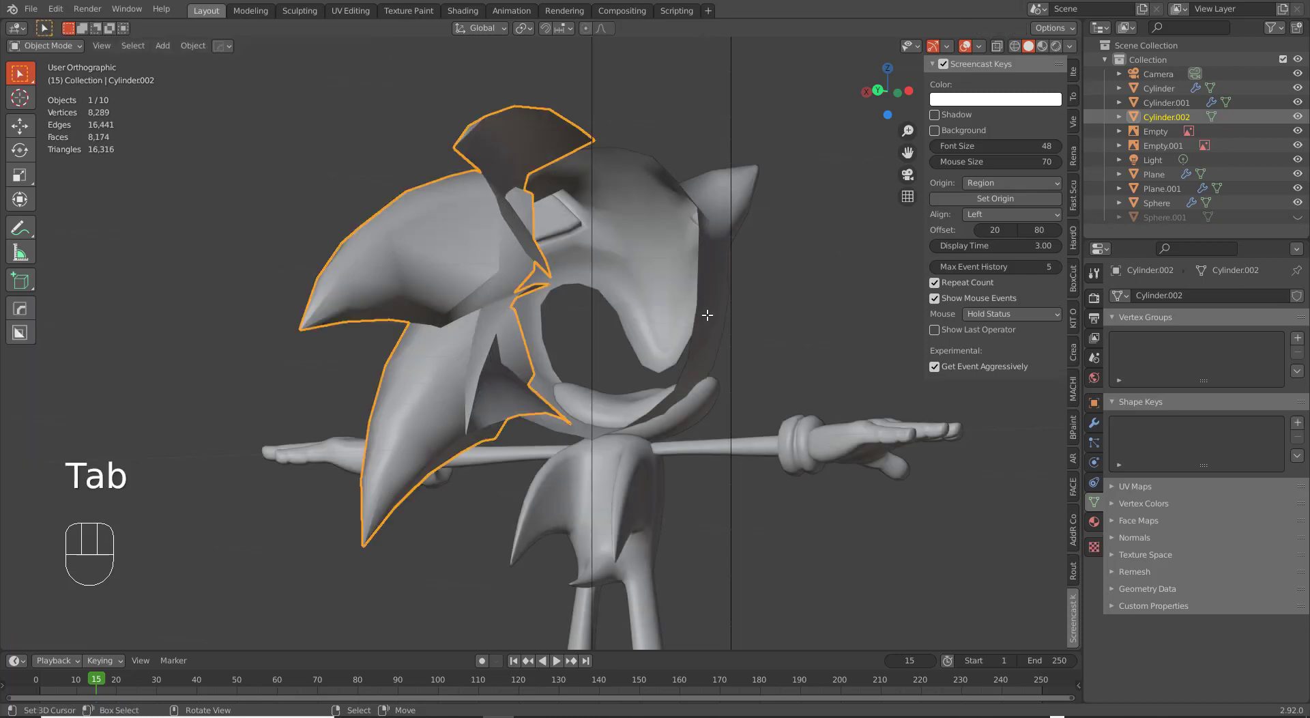
{"action": "left_click", "coordinate": [1094, 424]}
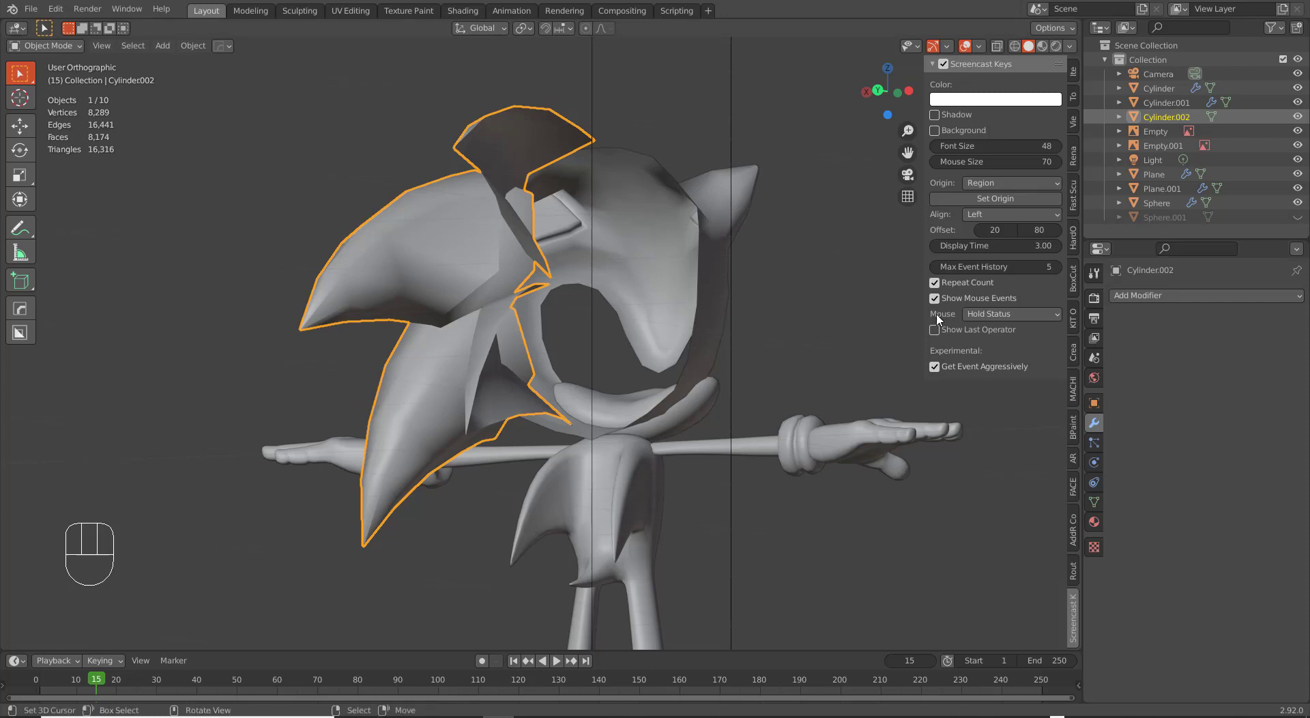
{"action": "left_click", "coordinate": [1134, 297]}
{"action": "key", "text": "alt+x"}
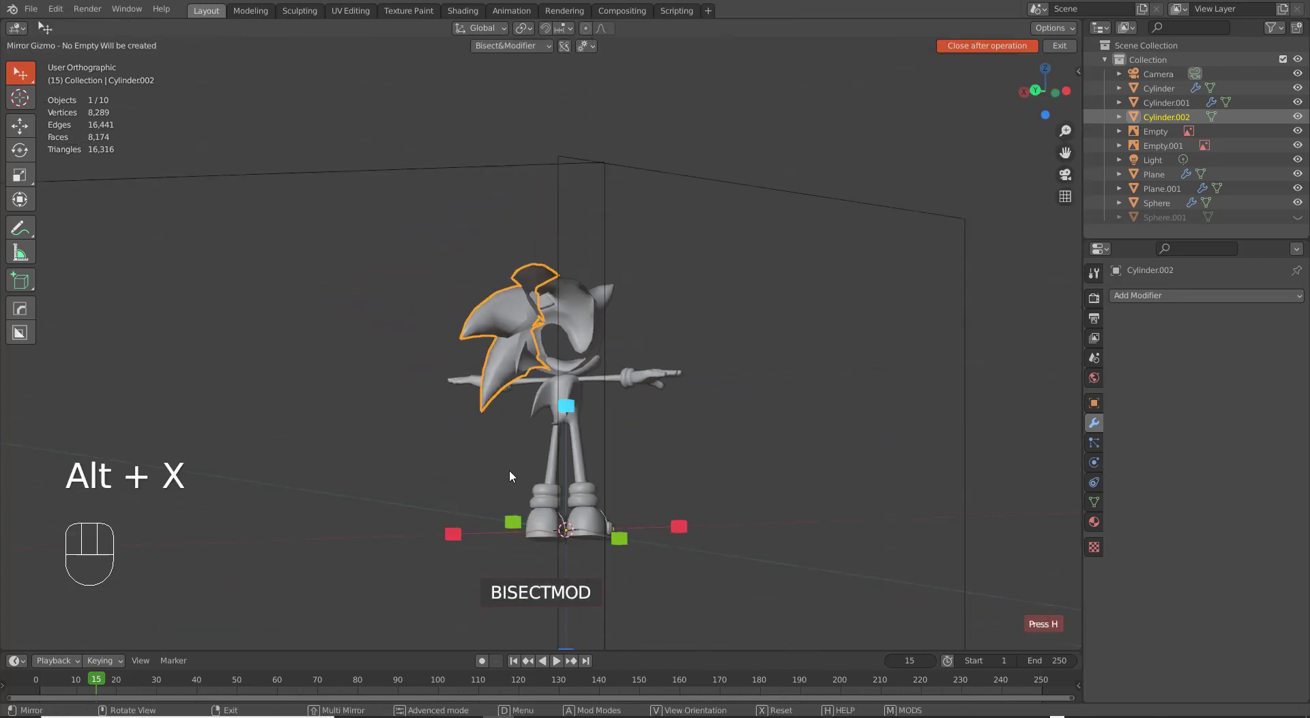
{"action": "left_click", "coordinate": [436, 520]}
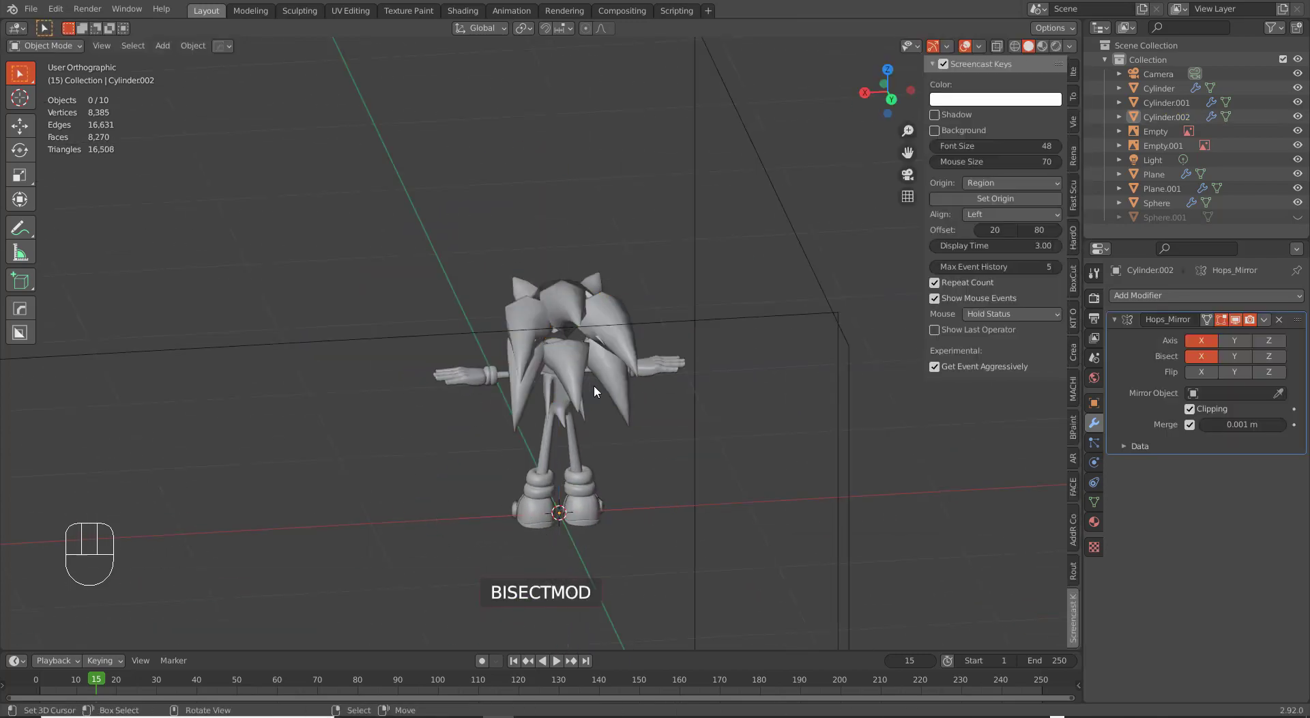
{"action": "mouse_move", "coordinate": [594, 383]}
{"action": "middle_mouse_down"}
{"action": "mouse_move", "coordinate": [617, 235]}
{"action": "mouse_move", "coordinate": [695, 382]}
{"action": "mouse_move", "coordinate": [710, 377]}
{"action": "mouse_move", "coordinate": [572, 373]}
{"action": "middle_mouse_up"}
{"action": "key", "text": "ctrl+z"}
{"action": "key", "text": "ctrl+z"}
Try to symmetrize the quill mesh along X, from the positive to the negative side.
{"action": "key", "text": "Tab"}
{"action": "key", "text": "alt+x"}
{"action": "middle_click_drag", "start_coordinate": [652, 352], "coordinate": [599, 347]}
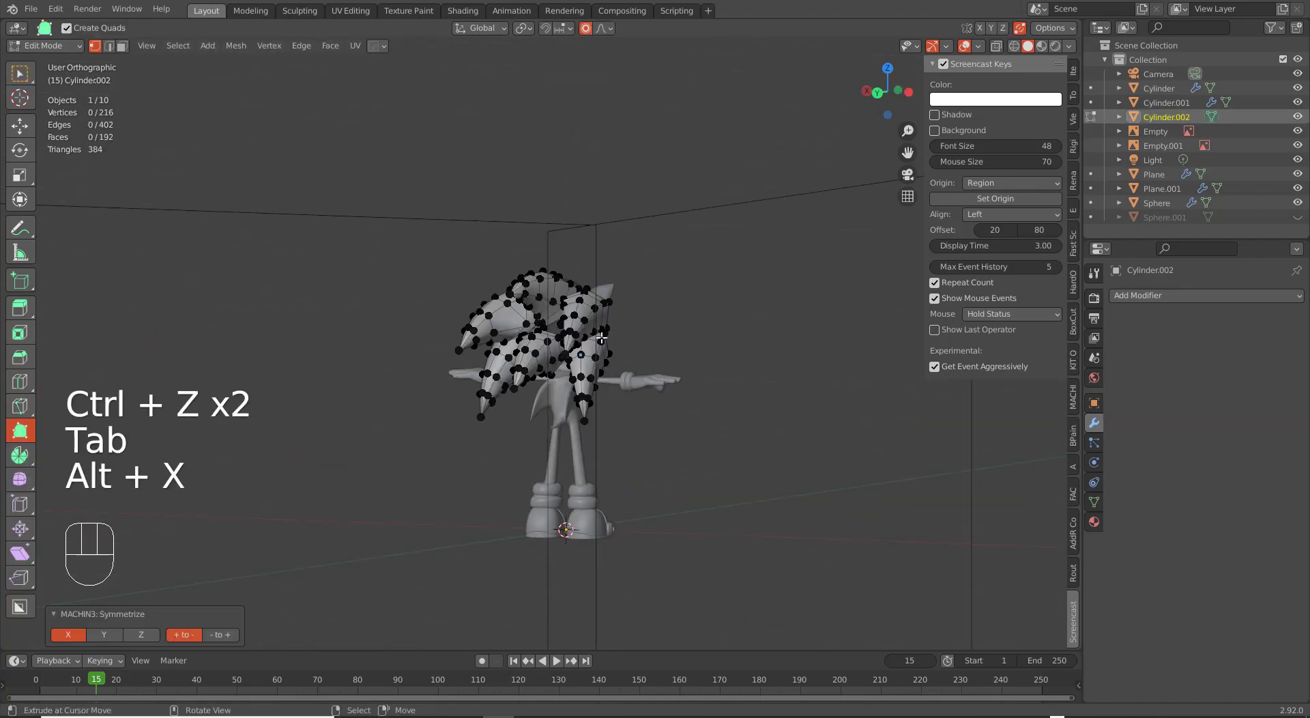
{"action": "scroll", "coordinate": [573, 406], "scroll_direction": "up", "scroll_amount": 3}
{"action": "middle_click_drag", "start_coordinate": [537, 291], "coordinate": [671, 298]}
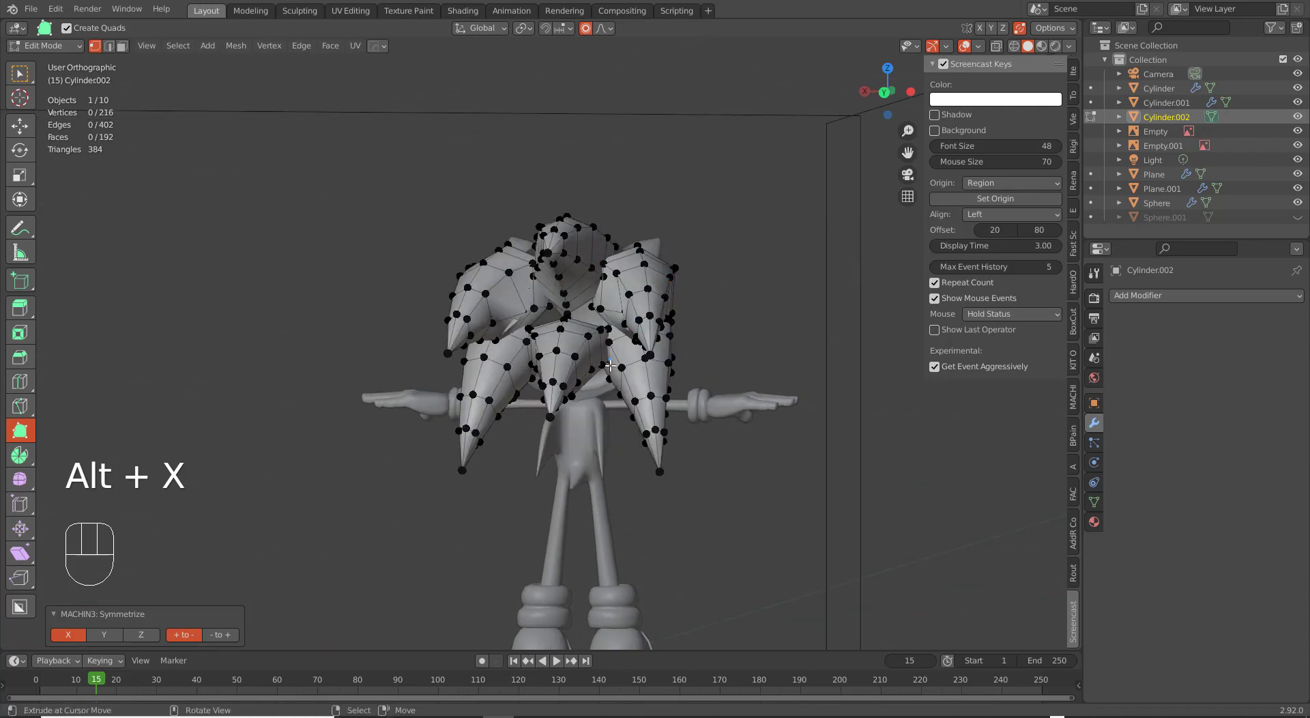
{"action": "middle_click_drag", "start_coordinate": [611, 366], "coordinate": [656, 258]}
{"action": "middle_click_drag", "start_coordinate": [635, 303], "coordinate": [713, 324]}
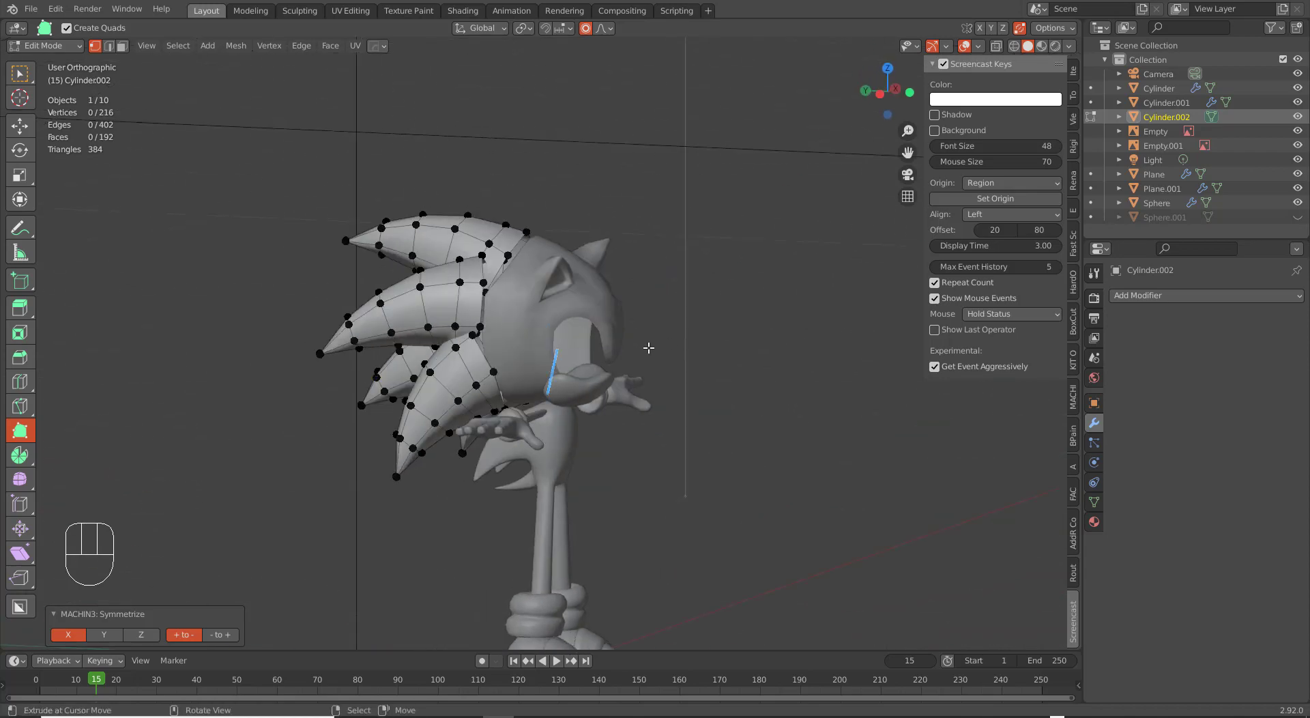
{"action": "middle_click_drag", "start_coordinate": [648, 348], "coordinate": [360, 360]}
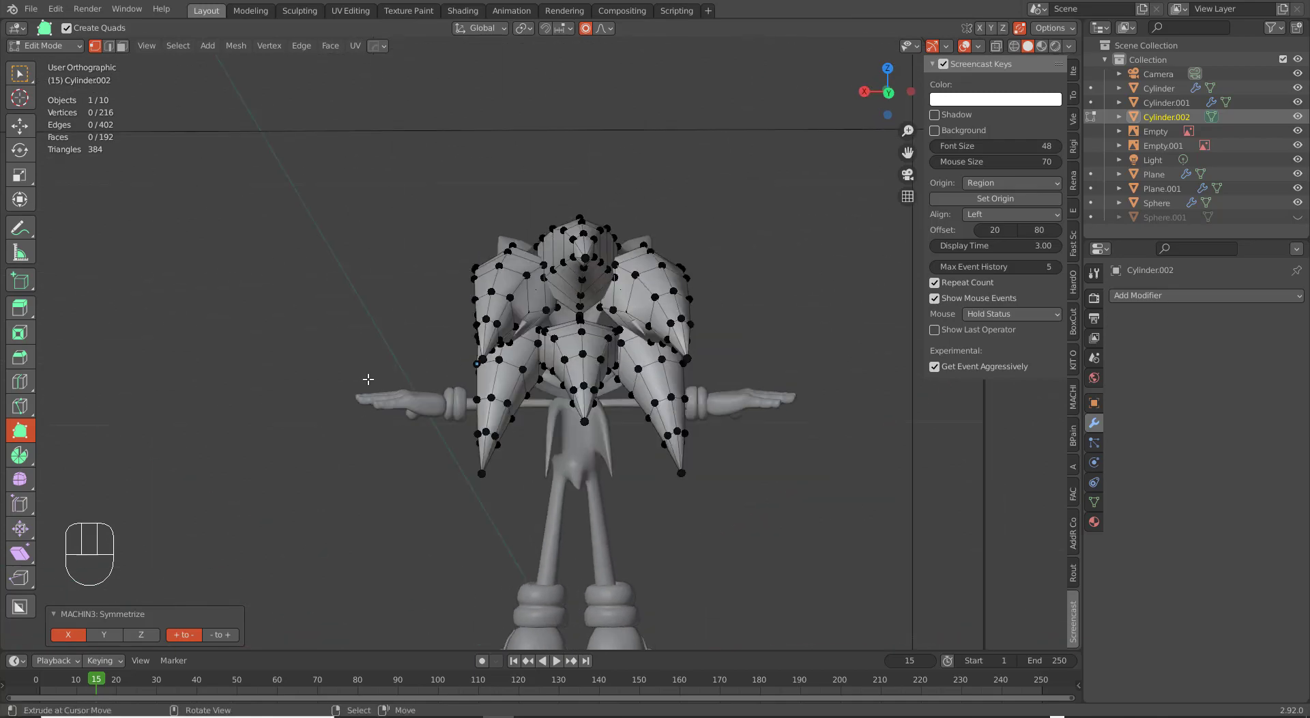
{"action": "scroll", "coordinate": [368, 379], "scroll_direction": "up", "scroll_amount": 5}
{"action": "key", "text": "ctrl+z"}
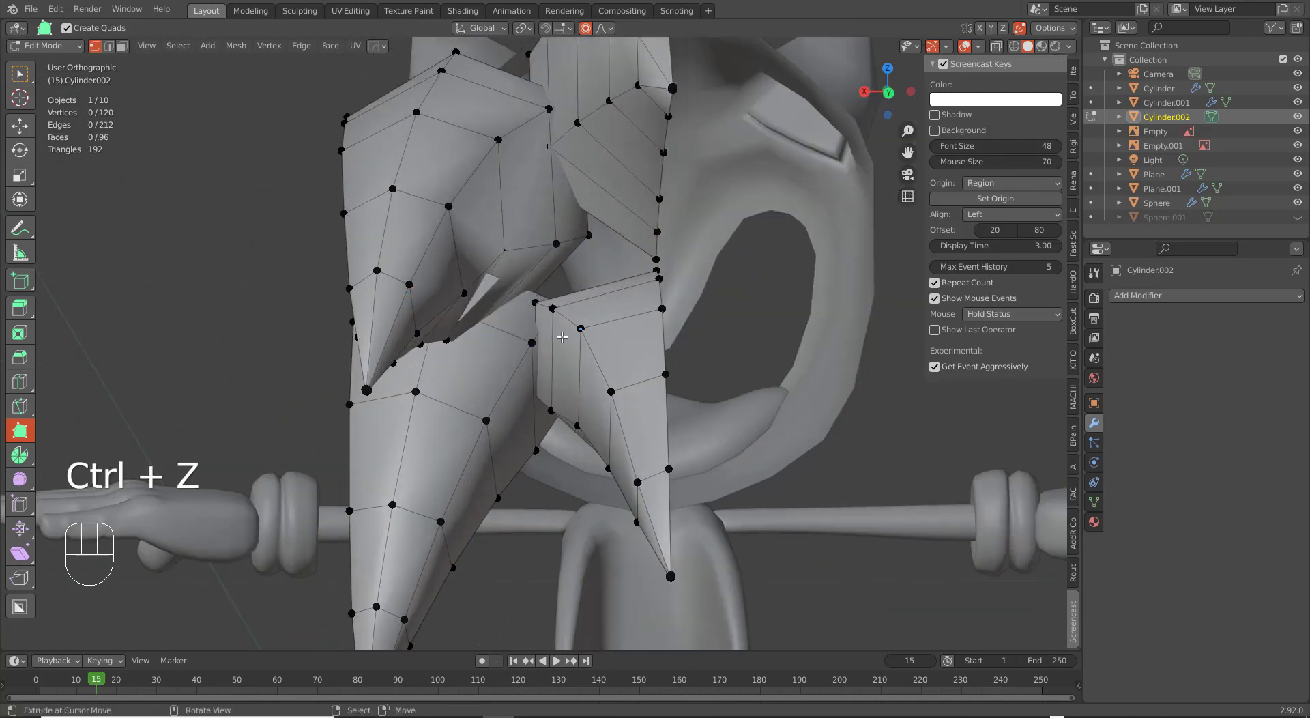
{"action": "scroll", "coordinate": [561, 337], "scroll_direction": "down", "scroll_amount": 5}
{"action": "key", "text": "Tab"}
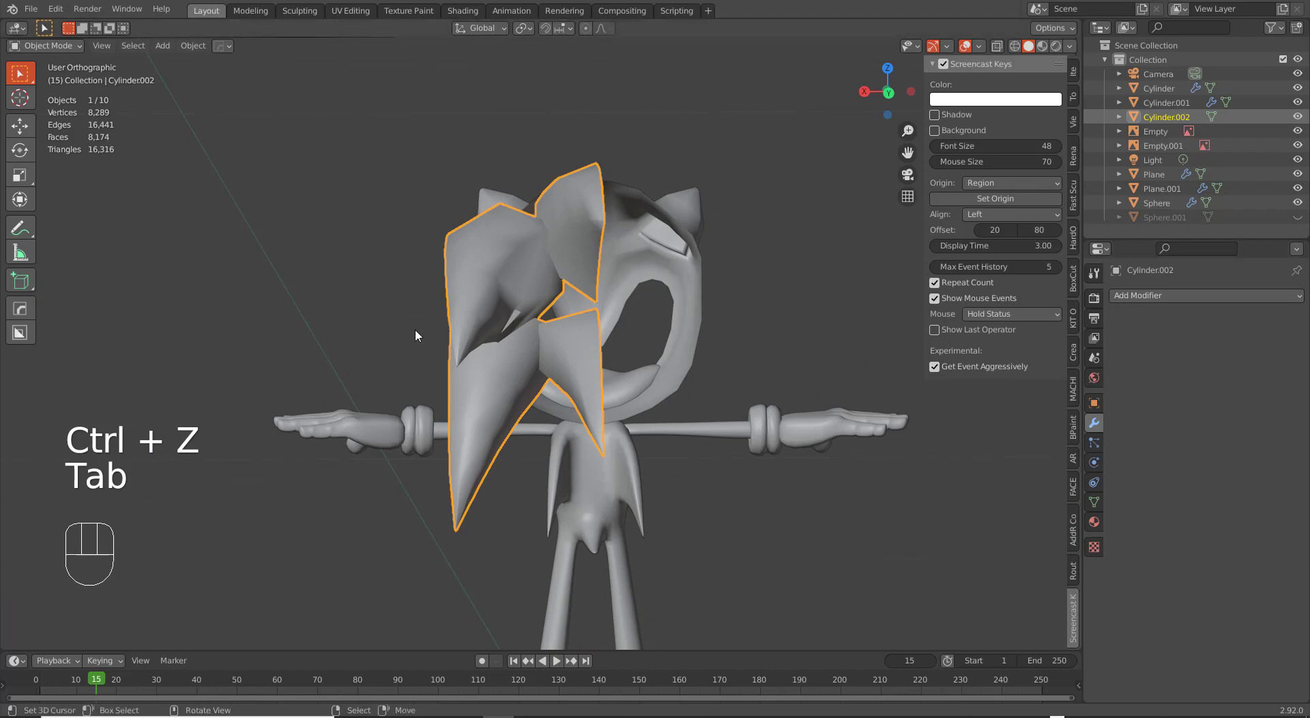
{"action": "middle_click_drag", "start_coordinate": [415, 332], "coordinate": [452, 388]}
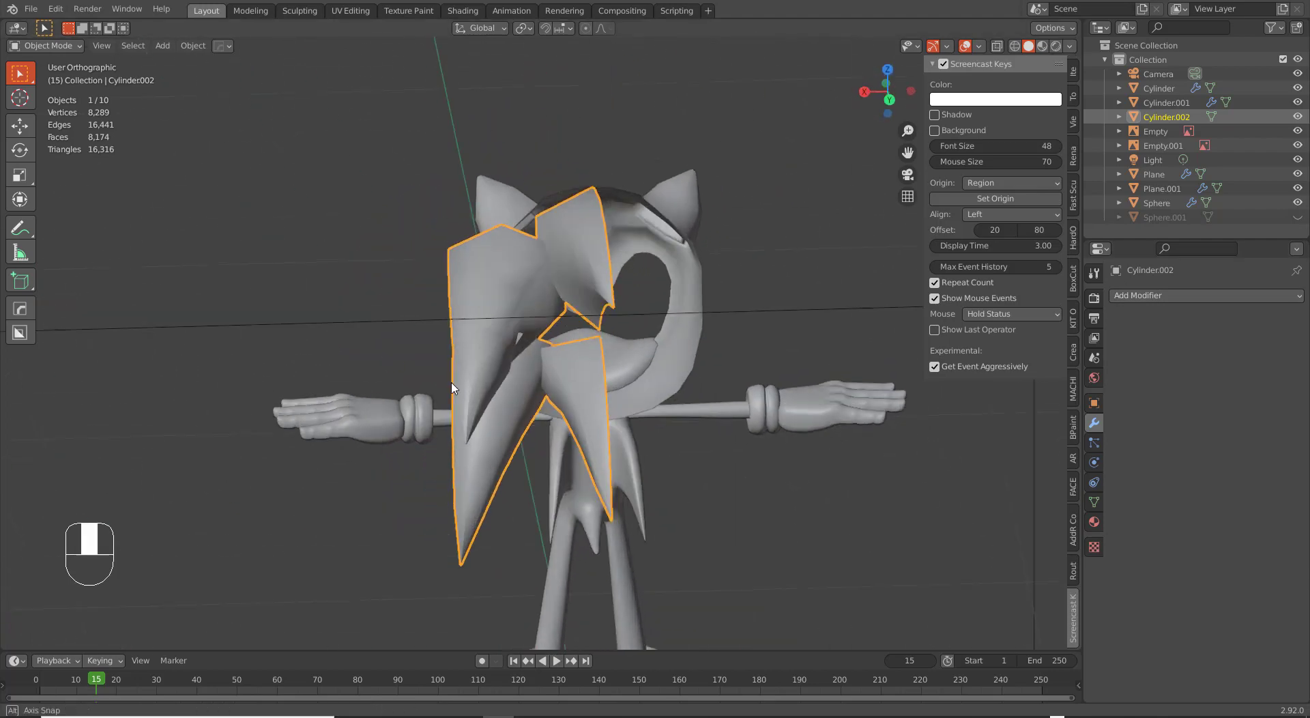
Smooth the stray vertex on the upper side quill's inner underside eight times and move it about 0.025 m with a proportional size of 0.135.
{"action": "key", "text": "Tab"}
{"action": "scroll", "coordinate": [476, 265], "scroll_direction": "up", "scroll_amount": 6}
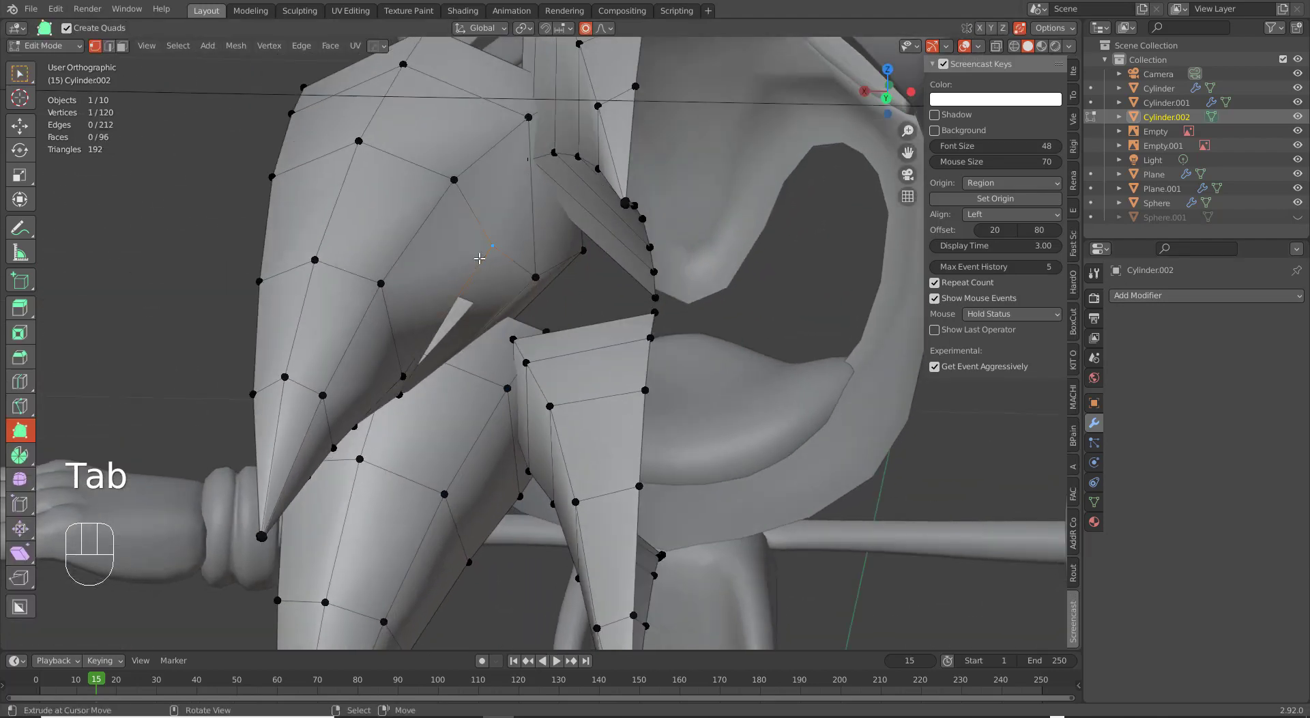
{"action": "key", "text": "alt+q"}
{"action": "key", "text": "alt+q"}
{"action": "key", "text": "alt+q"}
{"action": "key", "text": "alt+q"}
{"action": "key", "text": "alt+q"}
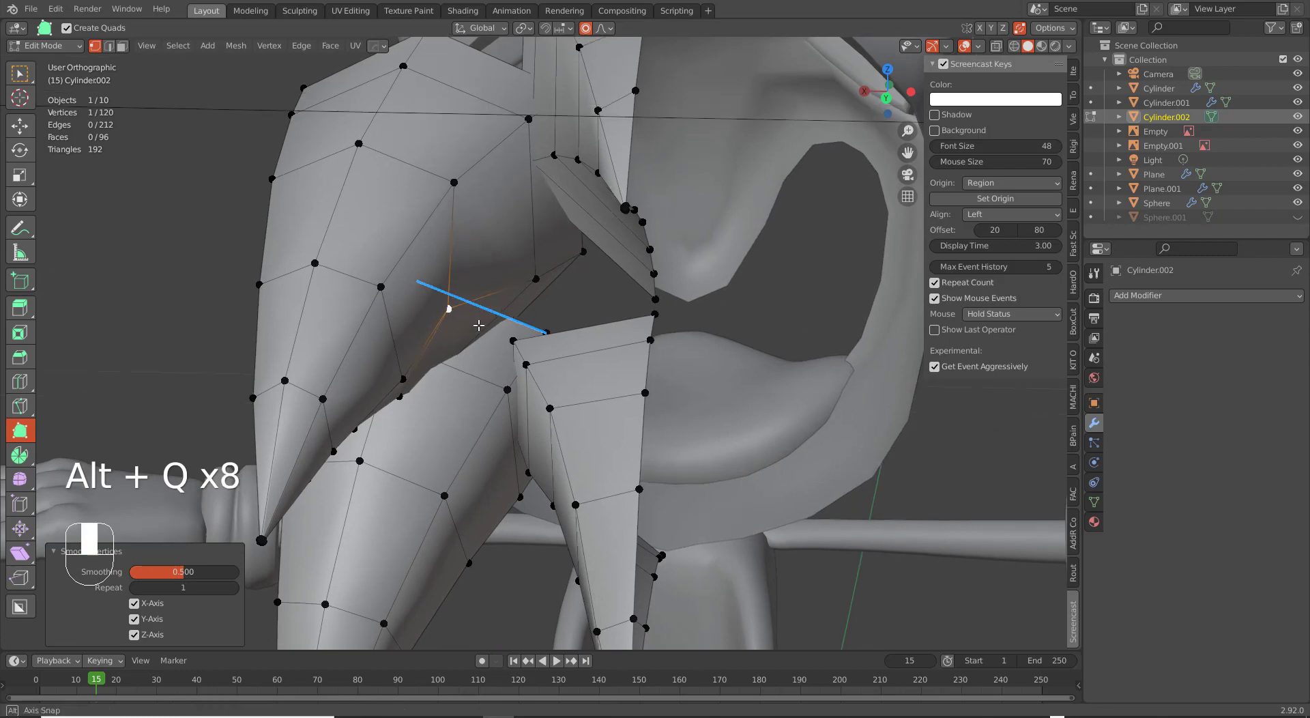
{"action": "middle_click_drag", "start_coordinate": [480, 258], "coordinate": [515, 275]}
{"action": "key", "text": "g"}
{"action": "scroll", "coordinate": [516, 276], "scroll_direction": "up", "scroll_amount": 3}
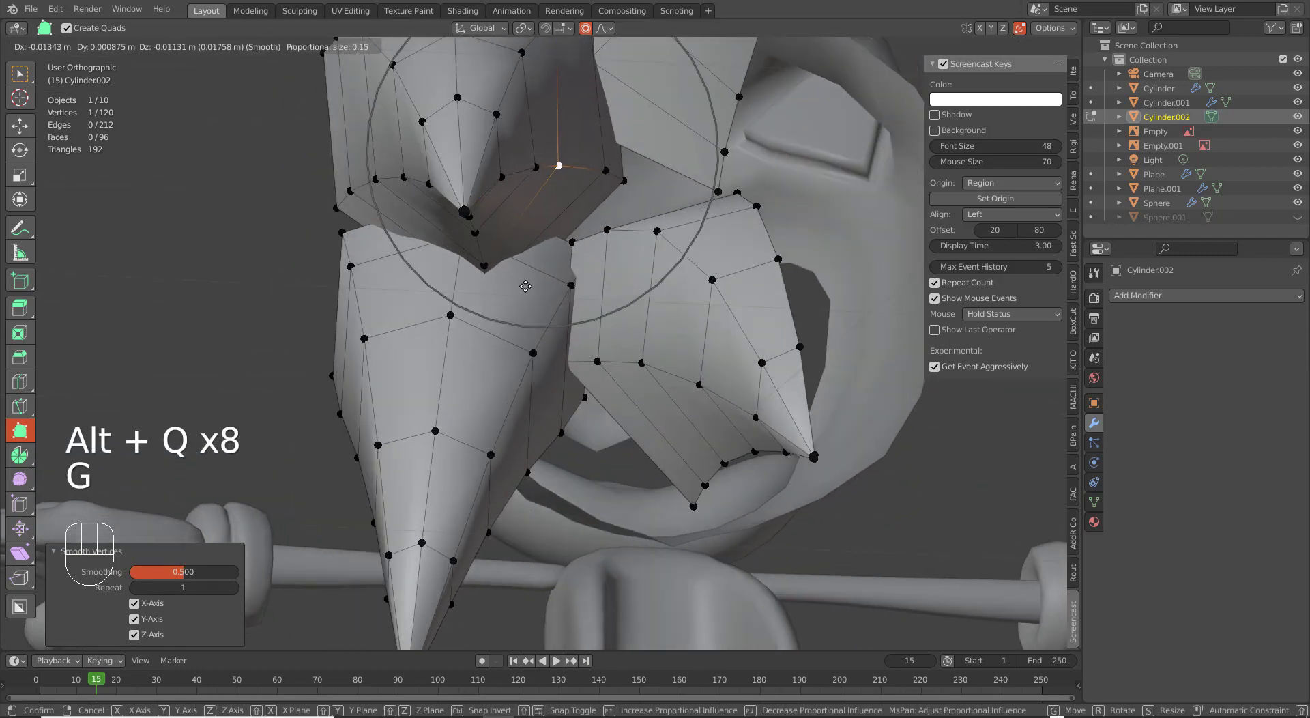
{"action": "left_click", "coordinate": [538, 288]}
Add a Mirror modifier on the X axis to the quills object and enable its clipping.
{"action": "left_click", "coordinate": [1113, 299]}
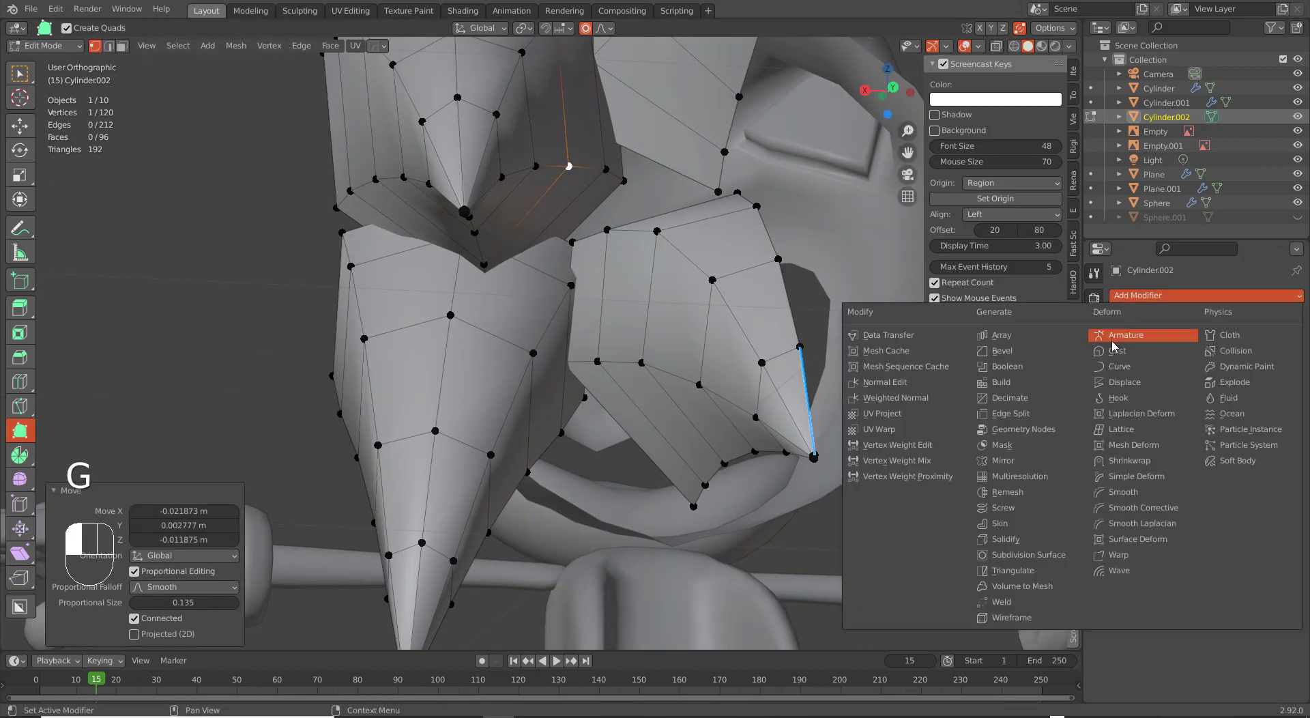
{"action": "left_click", "coordinate": [1003, 460]}
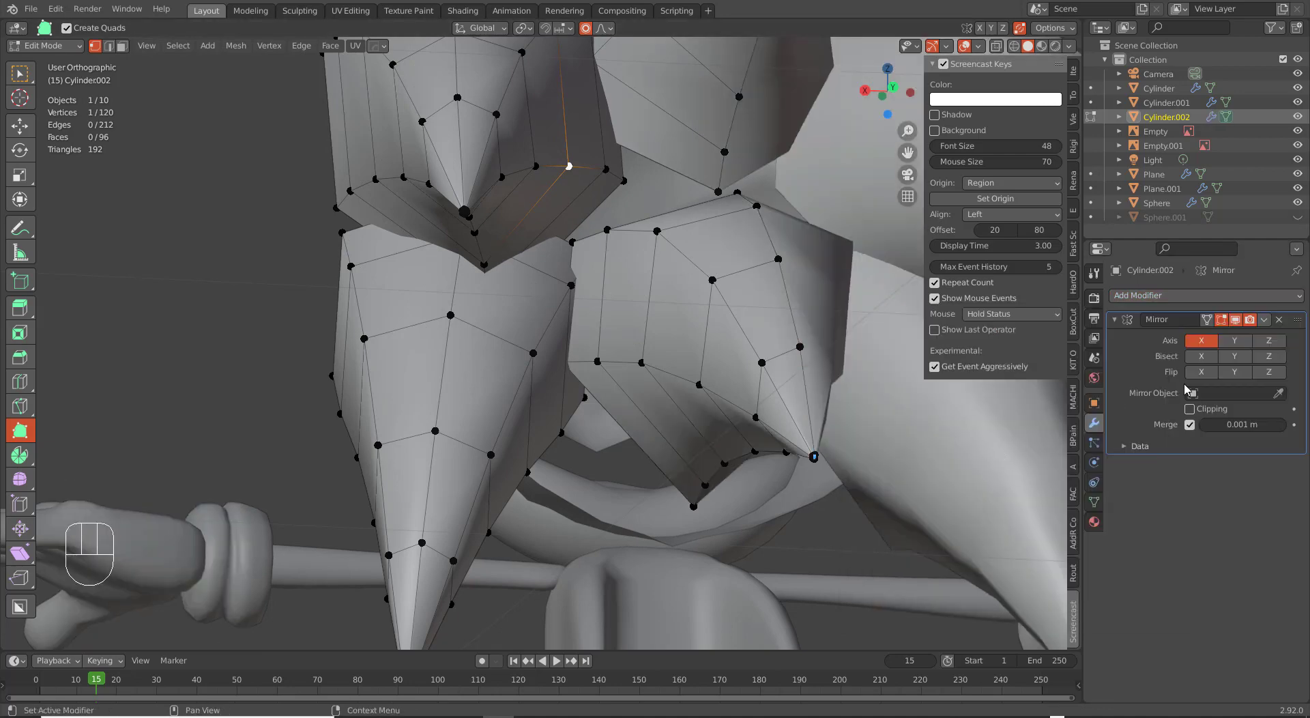
{"action": "left_click", "coordinate": [1190, 409]}
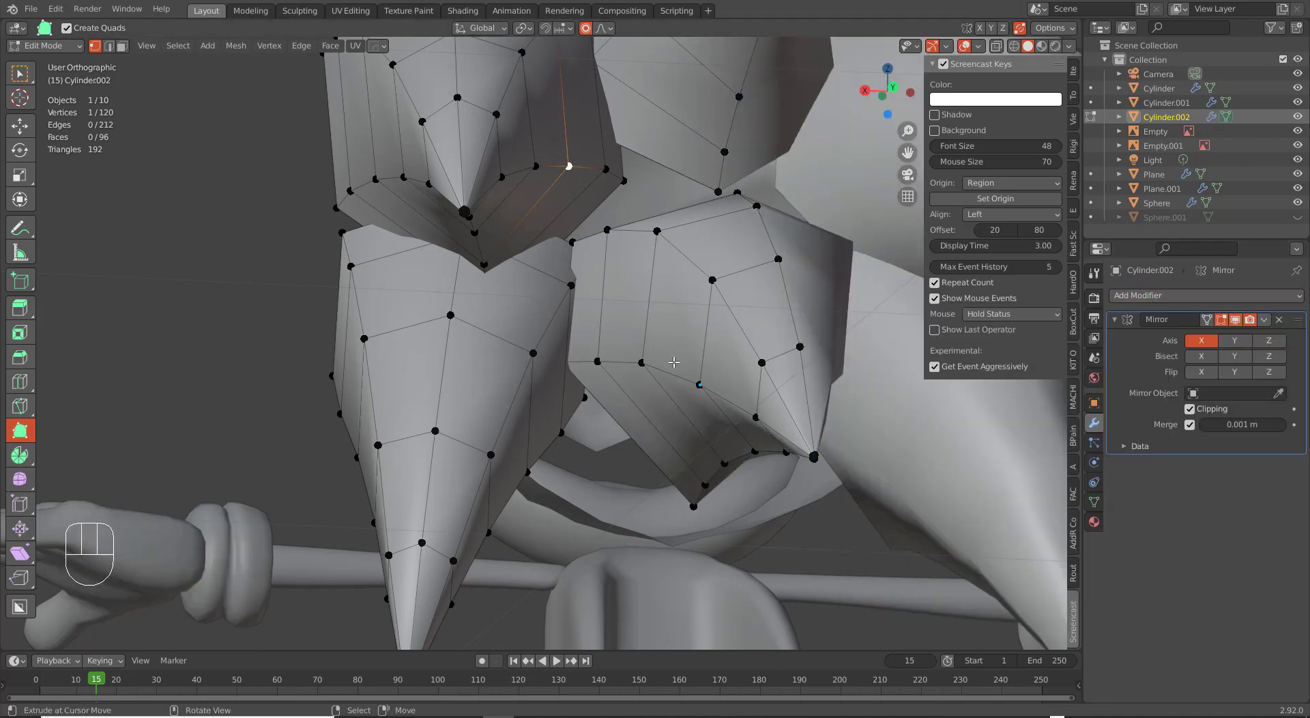
Delete the vertices of the base edge loops on the upper side quill and the top central quill.
{"action": "scroll", "coordinate": [506, 252], "scroll_direction": "down", "scroll_amount": 4}
{"action": "scroll", "coordinate": [506, 252], "scroll_direction": "up", "scroll_amount": 6}
{"action": "middle_click_drag", "start_coordinate": [506, 253], "coordinate": [700, 215]}
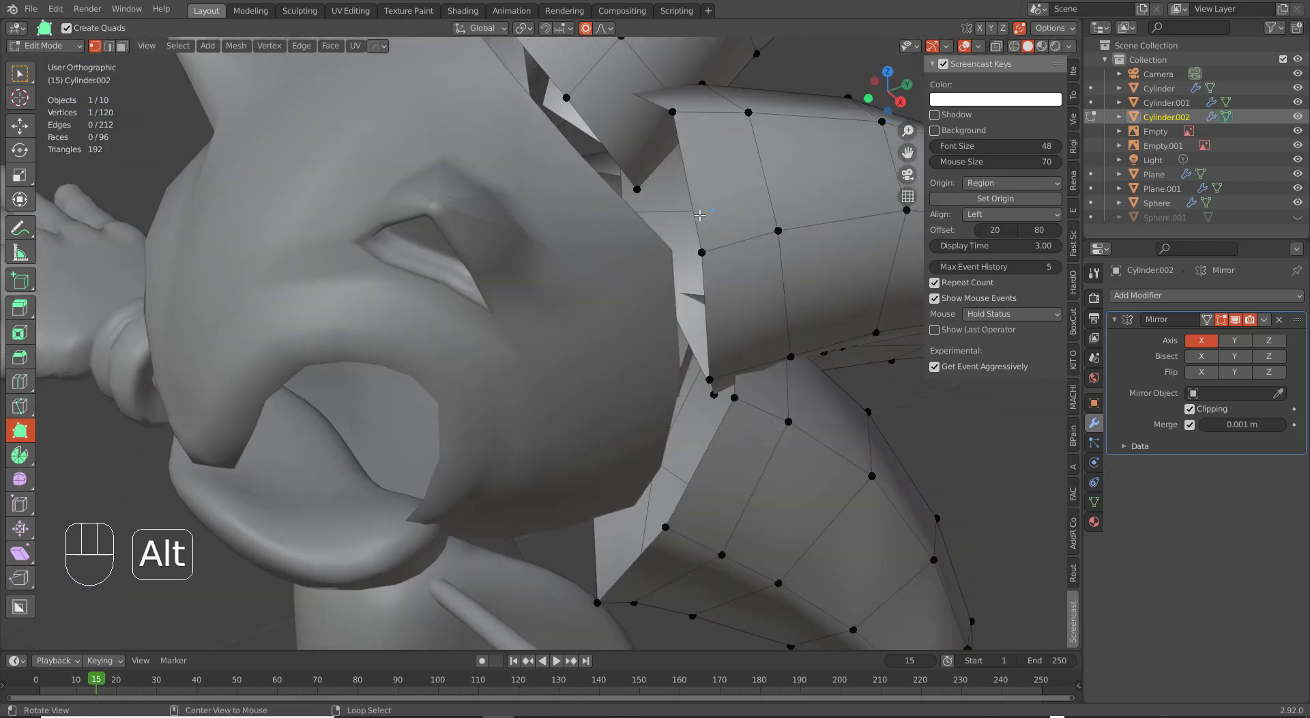
{"action": "middle_click_drag", "start_coordinate": [721, 279], "coordinate": [589, 263]}
{"action": "key", "text": "x"}
{"action": "left_click", "coordinate": [701, 265]}
{"action": "right_click", "coordinate": [544, 231], "text": "alt"}
{"action": "key", "text": "x"}
{"action": "left_click", "coordinate": [589, 262]}
{"action": "middle_click_drag", "start_coordinate": [620, 336], "coordinate": [616, 237]}
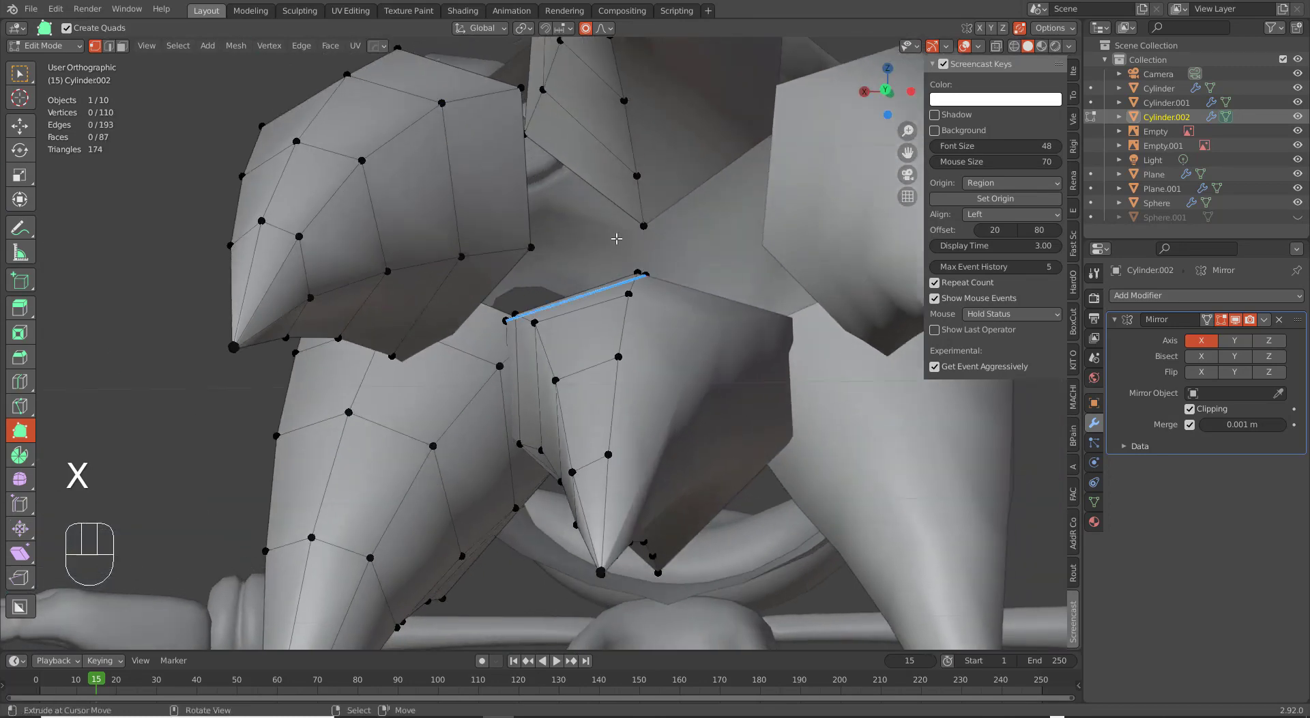
Delete the vertices of the edge loop at the base of the lower side quill, working against the side reference.
{"action": "middle_click_drag", "start_coordinate": [541, 256], "coordinate": [607, 308]}
{"action": "key", "text": "KP_Decimal"}
{"action": "key", "text": "KP_3"}
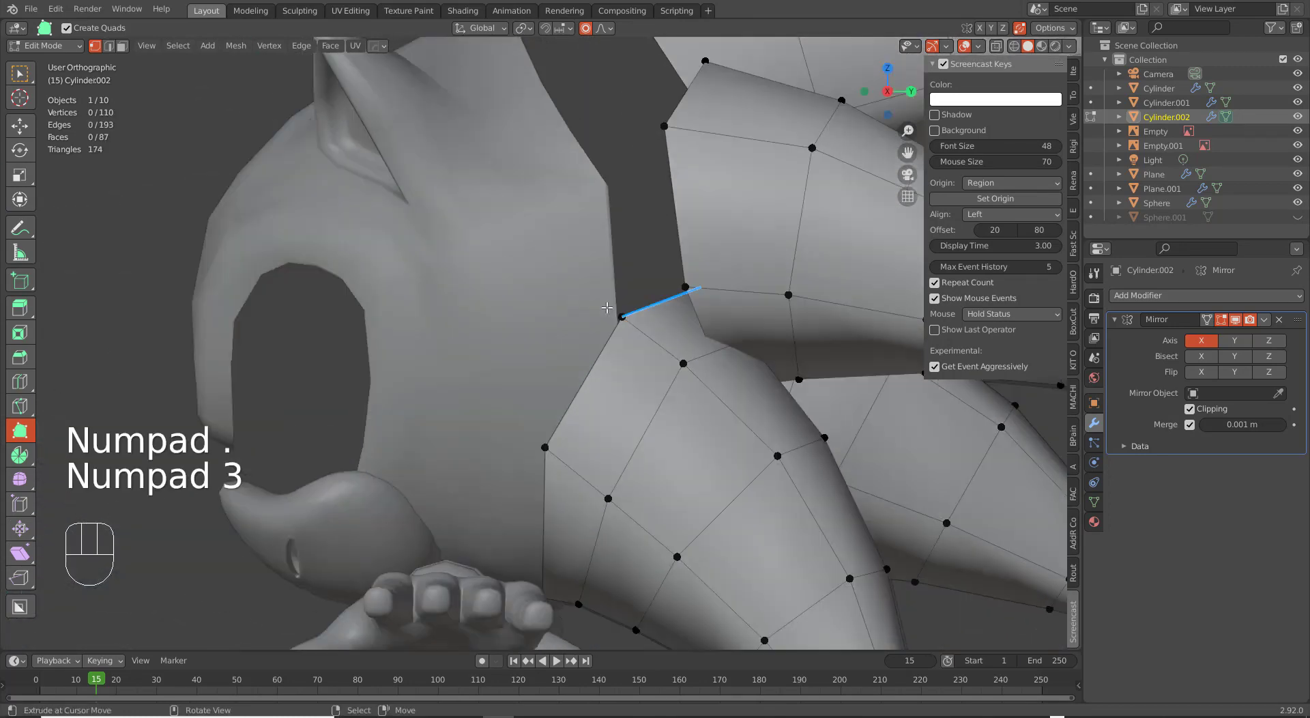
{"action": "right_click", "coordinate": [587, 349], "text": "alt"}
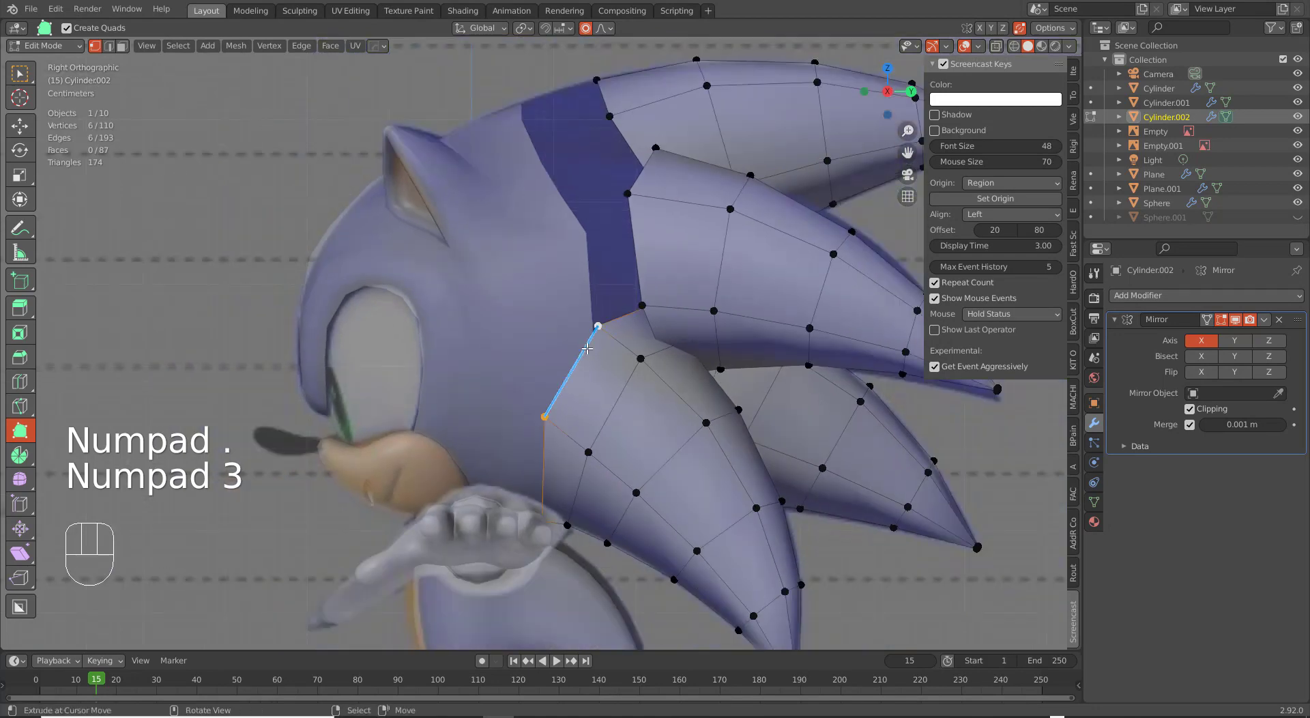
{"action": "key", "text": "x"}
{"action": "left_click", "coordinate": [588, 348]}
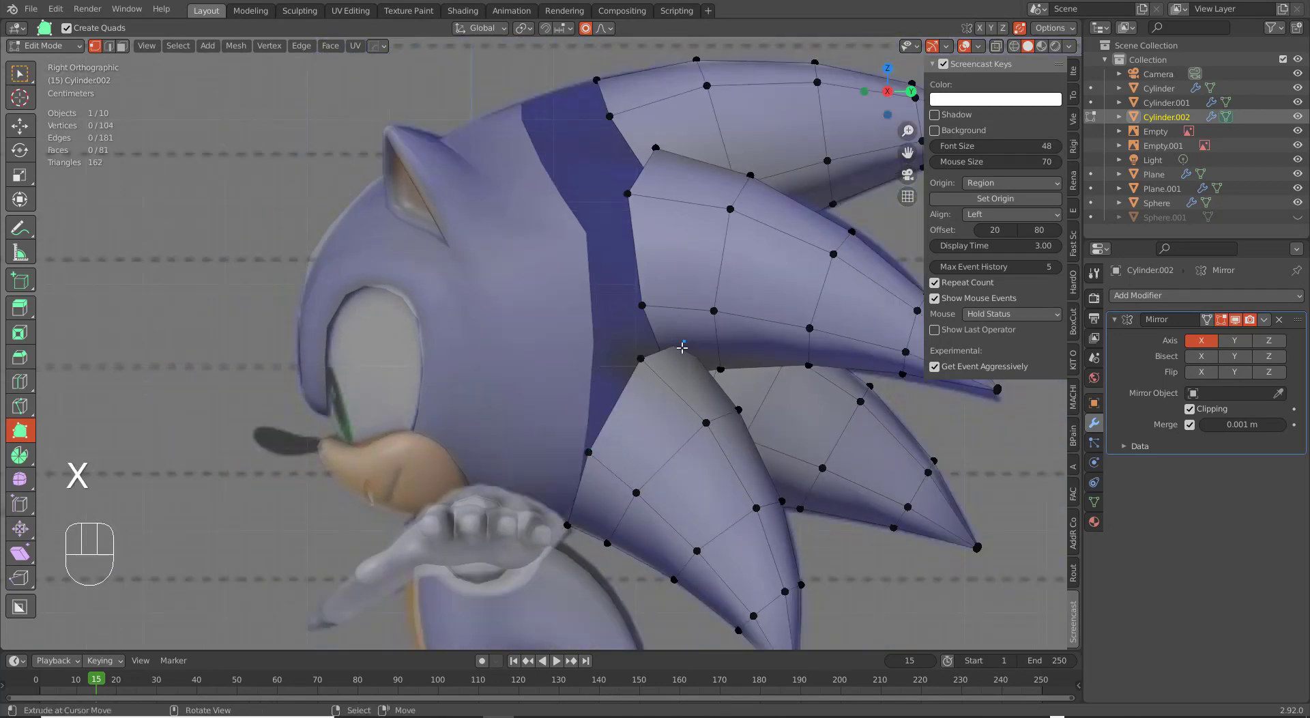
Delete the vertices of the open edge loop at the base of the lower central quill.
{"action": "middle_click_drag", "start_coordinate": [636, 103], "coordinate": [630, 387]}
{"action": "key", "text": "x"}
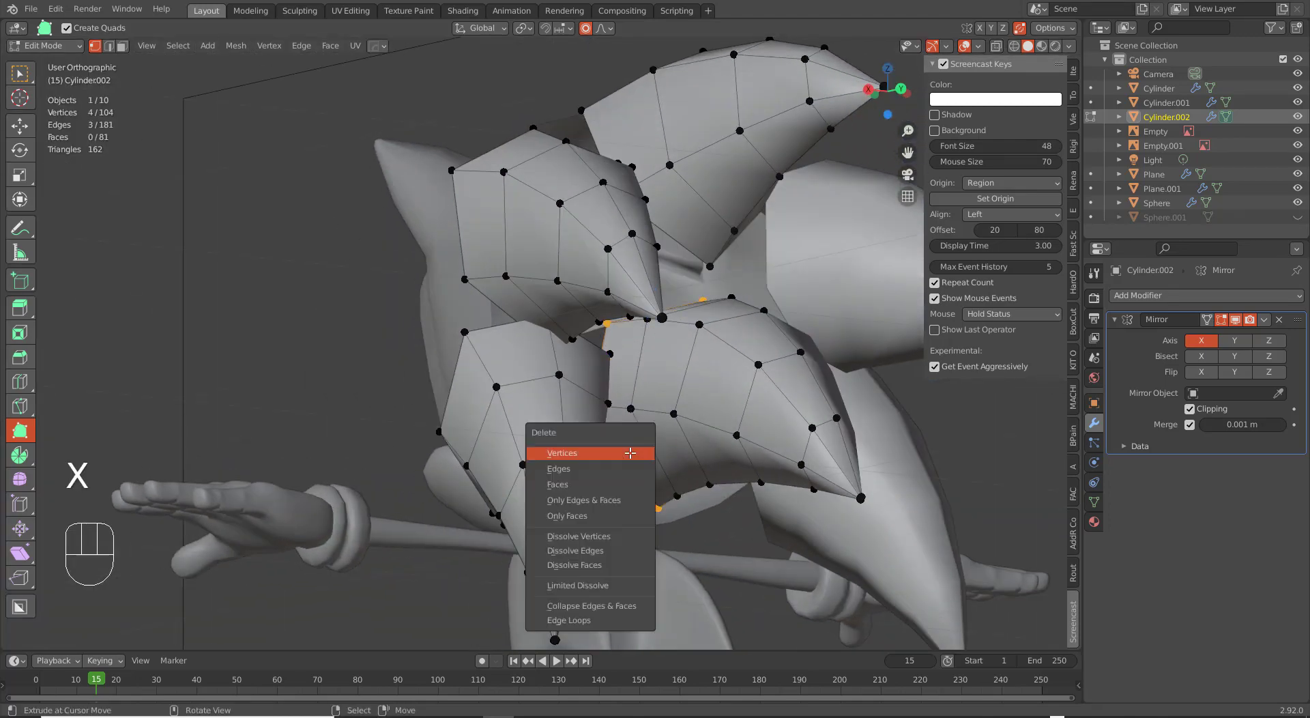
{"action": "left_click", "coordinate": [630, 452]}
Try to move the upper base corner vertex of the lower side quill in the side view.
{"action": "middle_click_drag", "start_coordinate": [633, 456], "coordinate": [719, 337]}
{"action": "key", "text": "KP_1"}
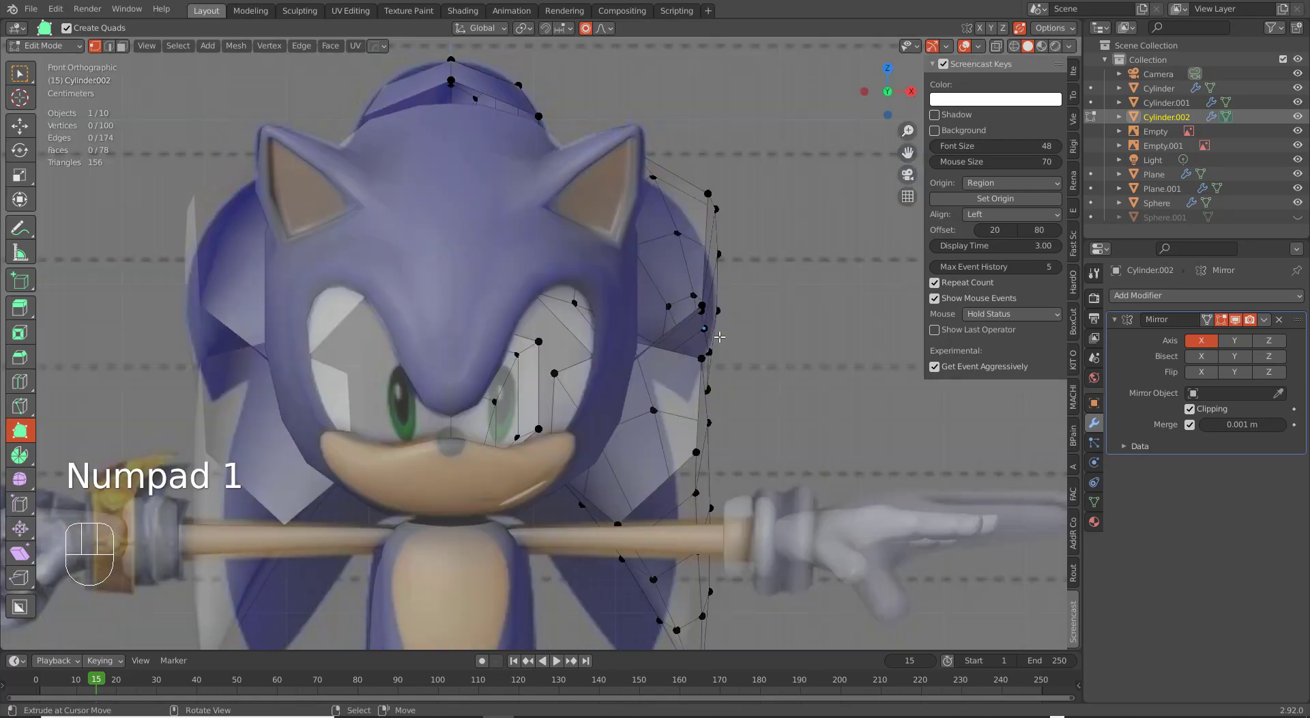
{"action": "key", "text": "KP_3"}
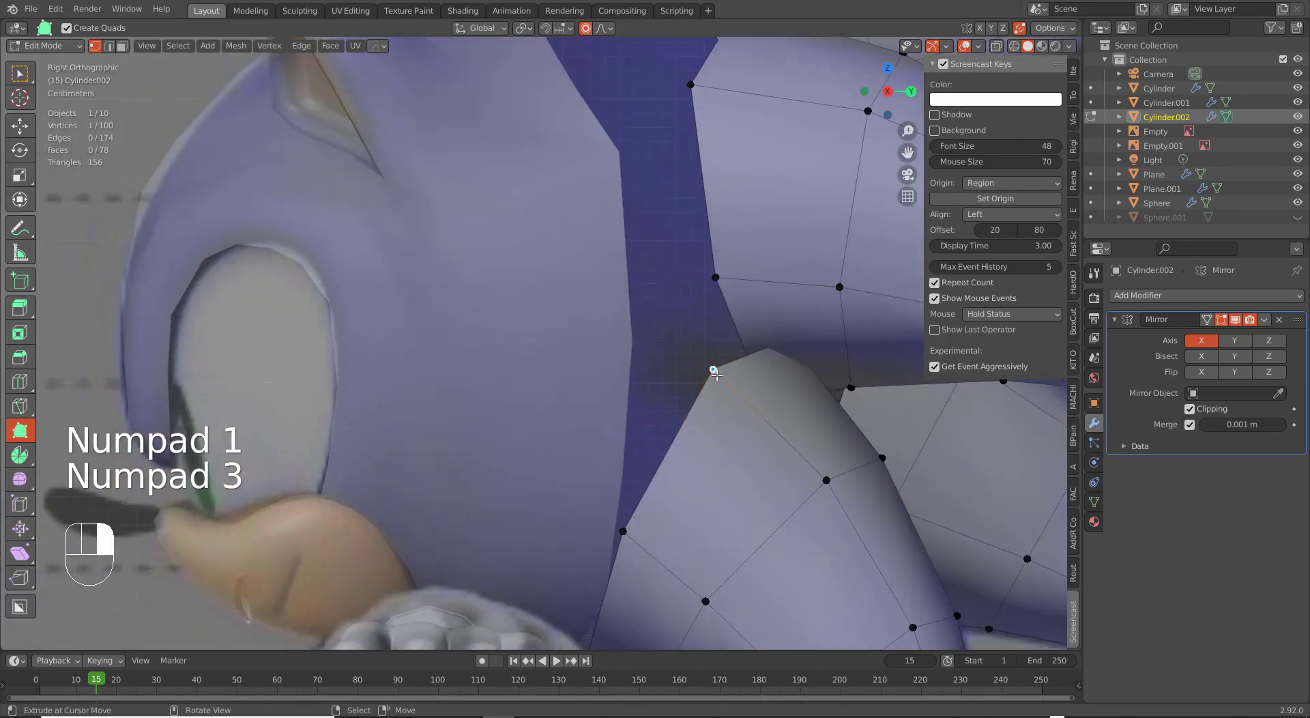
{"action": "left_click_drag", "start_coordinate": [717, 375], "coordinate": [703, 391]}
{"action": "key", "text": "ctrl+z"}
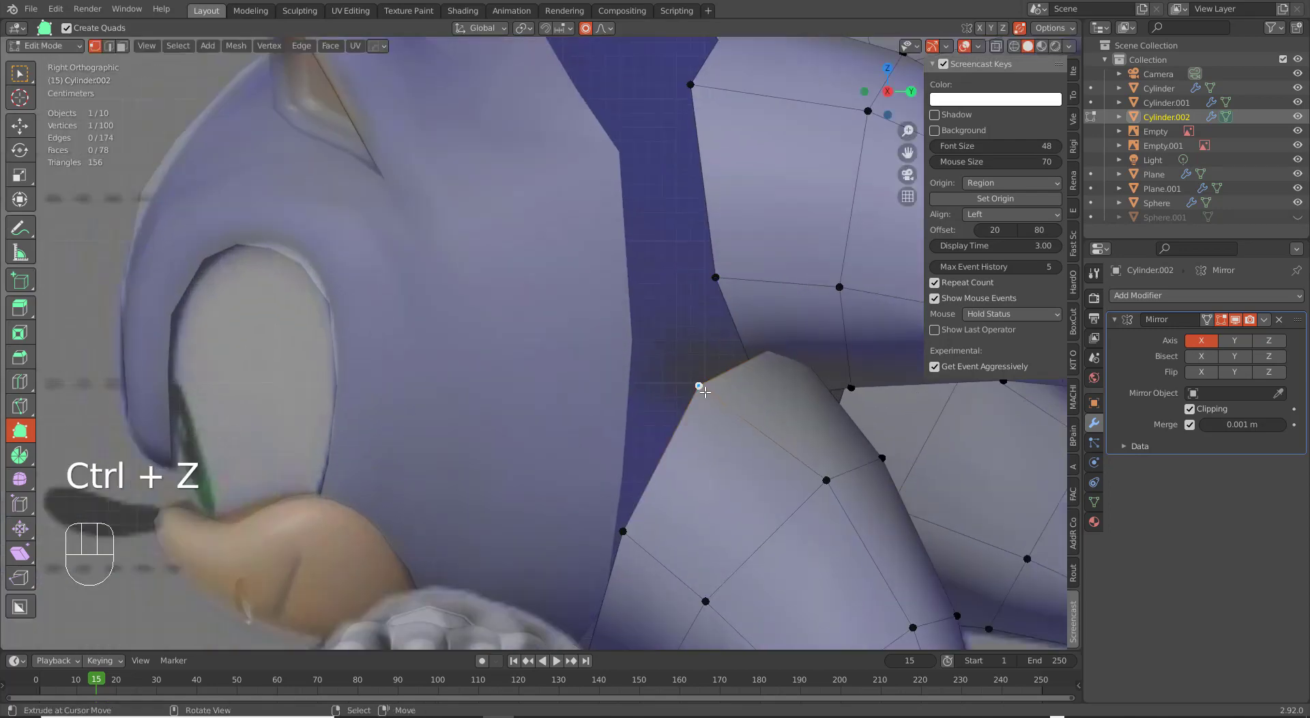
{"action": "key", "text": "ctrl+z"}
Move the three upper base vertices of the lower side quill about -0.040 m in Y and -0.039 m in Z with proportional size 0.18.
{"action": "key", "text": "z"}
{"action": "right_click", "coordinate": [796, 343]}
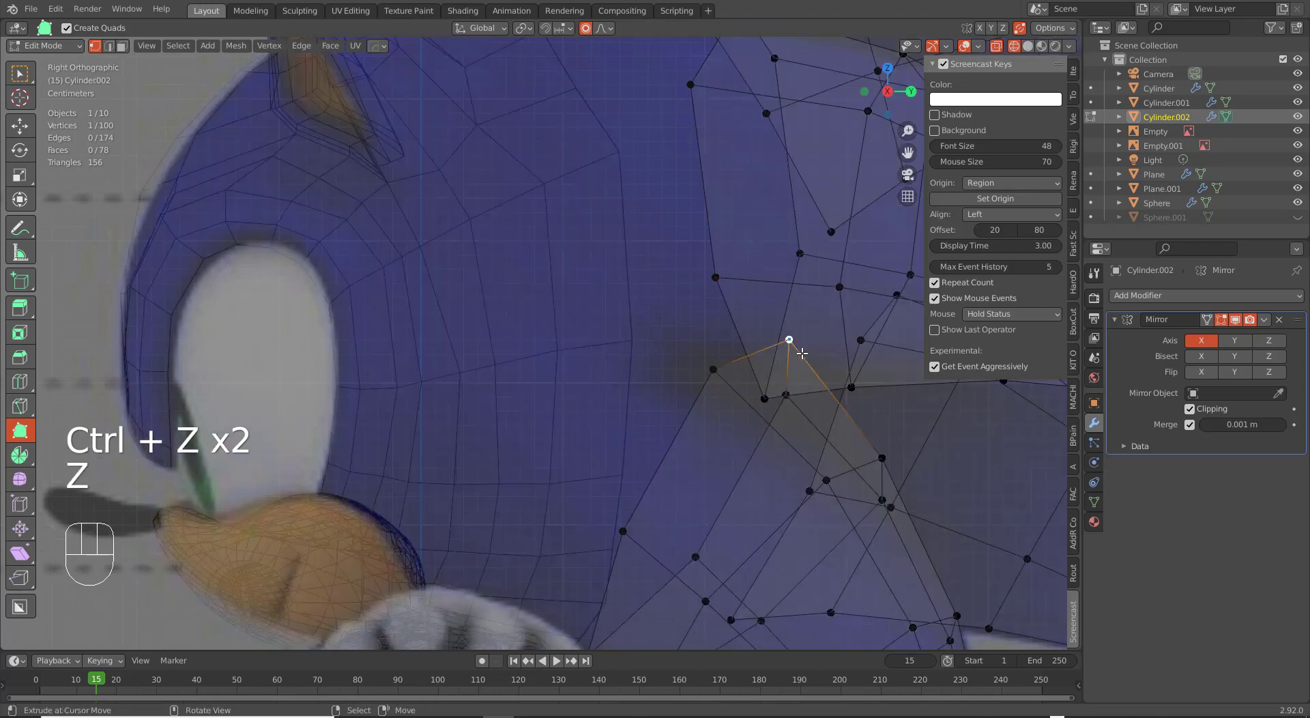
{"action": "right_click", "coordinate": [790, 389], "text": "shift"}
{"action": "key", "text": "z"}
{"action": "scroll", "coordinate": [724, 382], "scroll_direction": "down", "scroll_amount": 3}
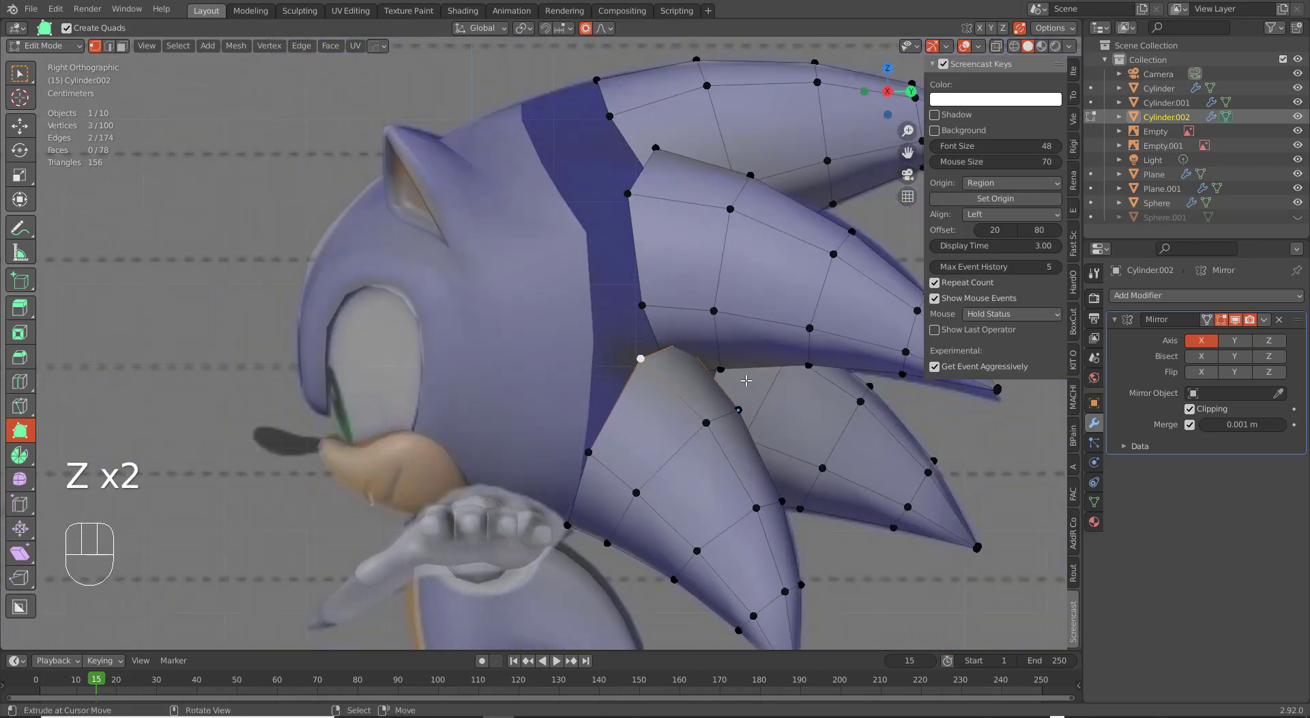
{"action": "key", "text": "g"}
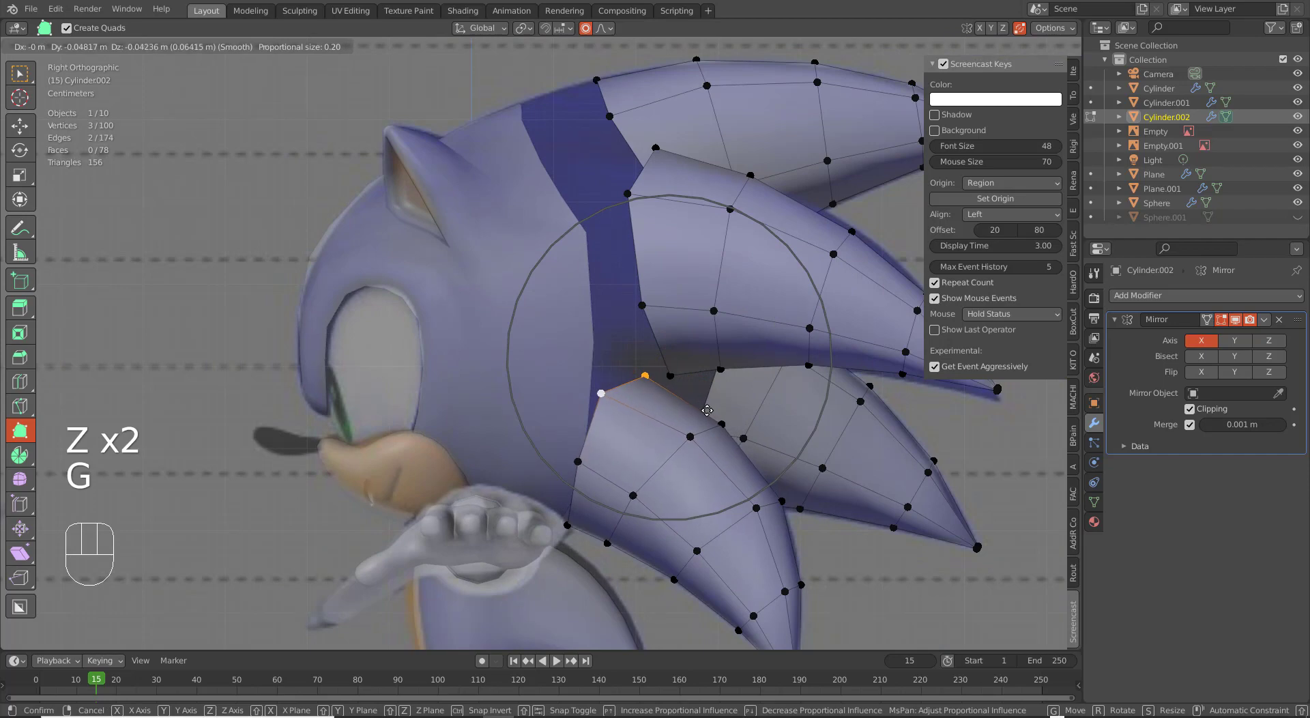
{"action": "left_click", "coordinate": [714, 408]}
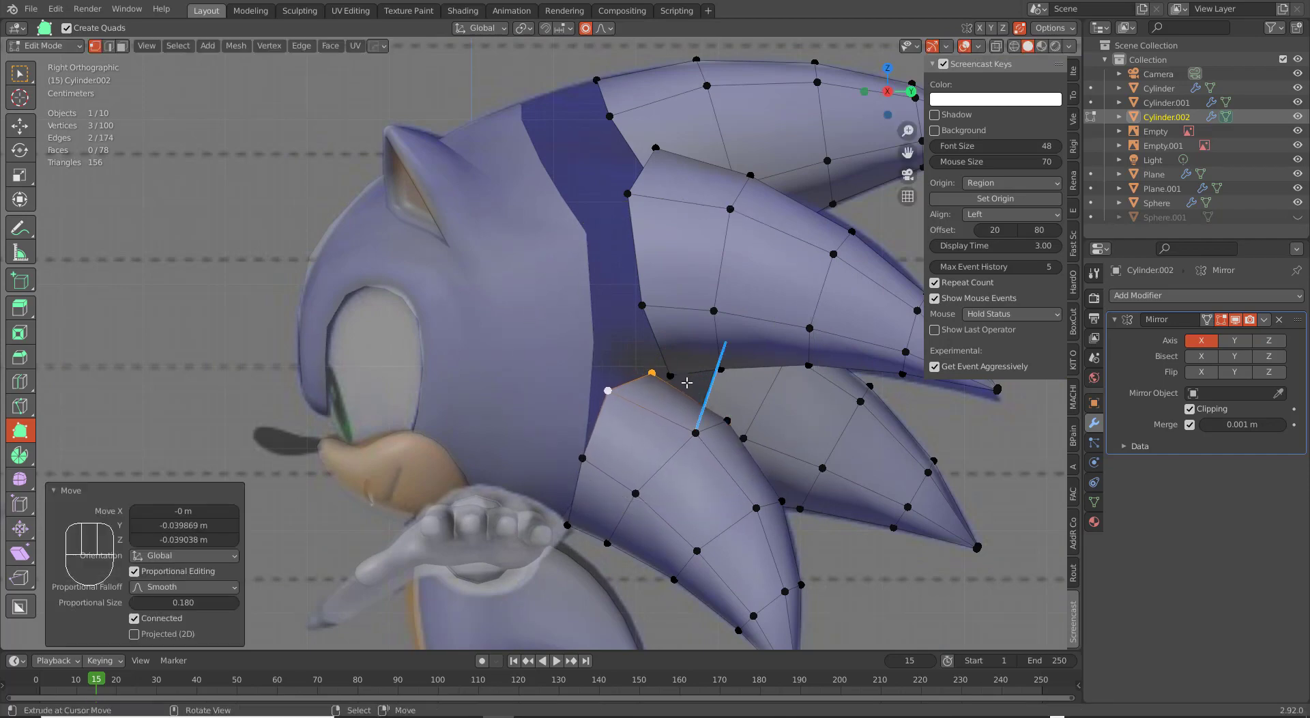
Move the lower base vertex of the upper side quill about -0.017 m in Y and 0.016 m in Z with proportional size 0.18.
{"action": "right_click", "coordinate": [677, 376]}
{"action": "key", "text": "g"}
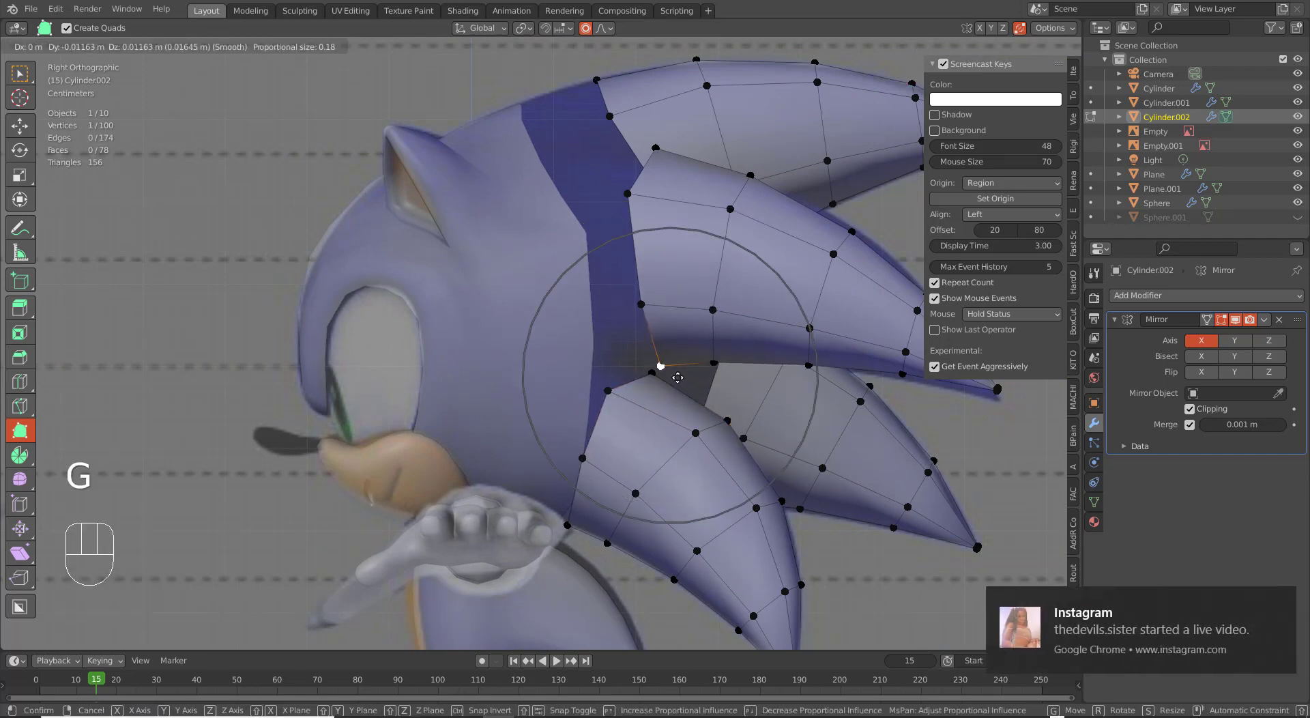
{"action": "left_click", "coordinate": [661, 365]}
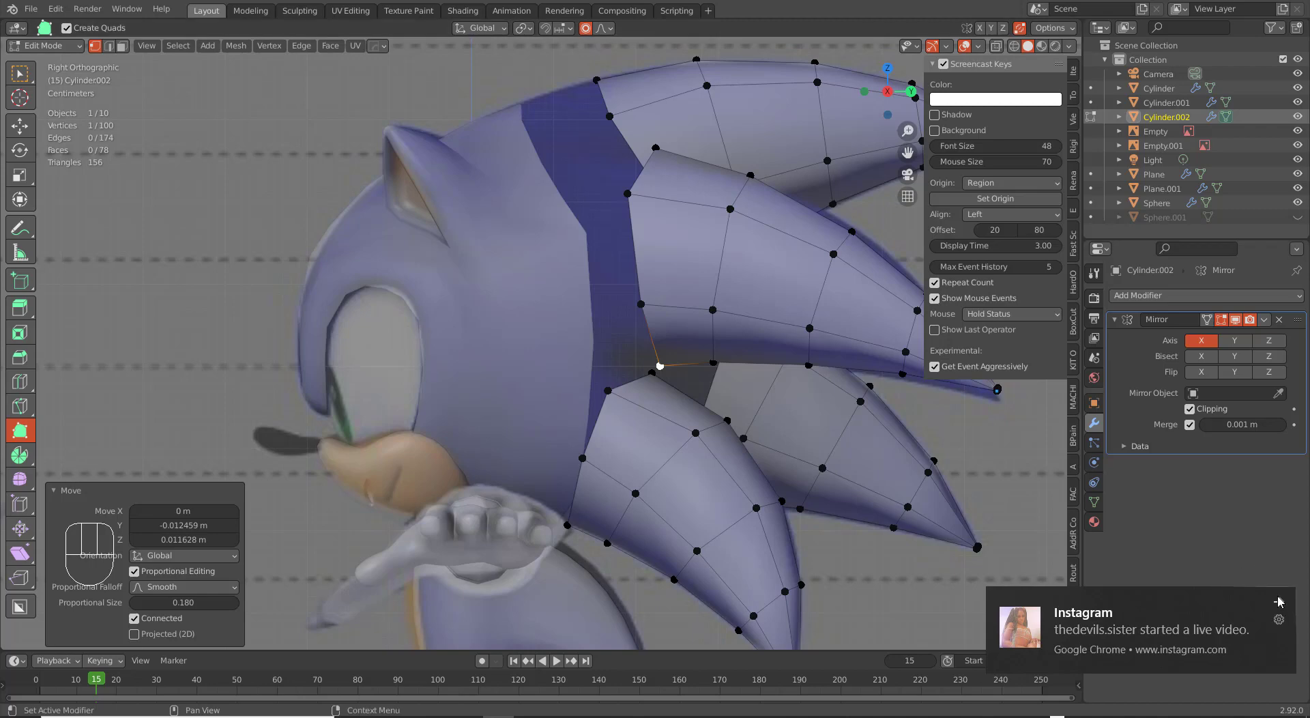
{"action": "left_click", "coordinate": [1279, 601]}
{"action": "key", "text": "g"}
{"action": "left_click", "coordinate": [697, 389]}
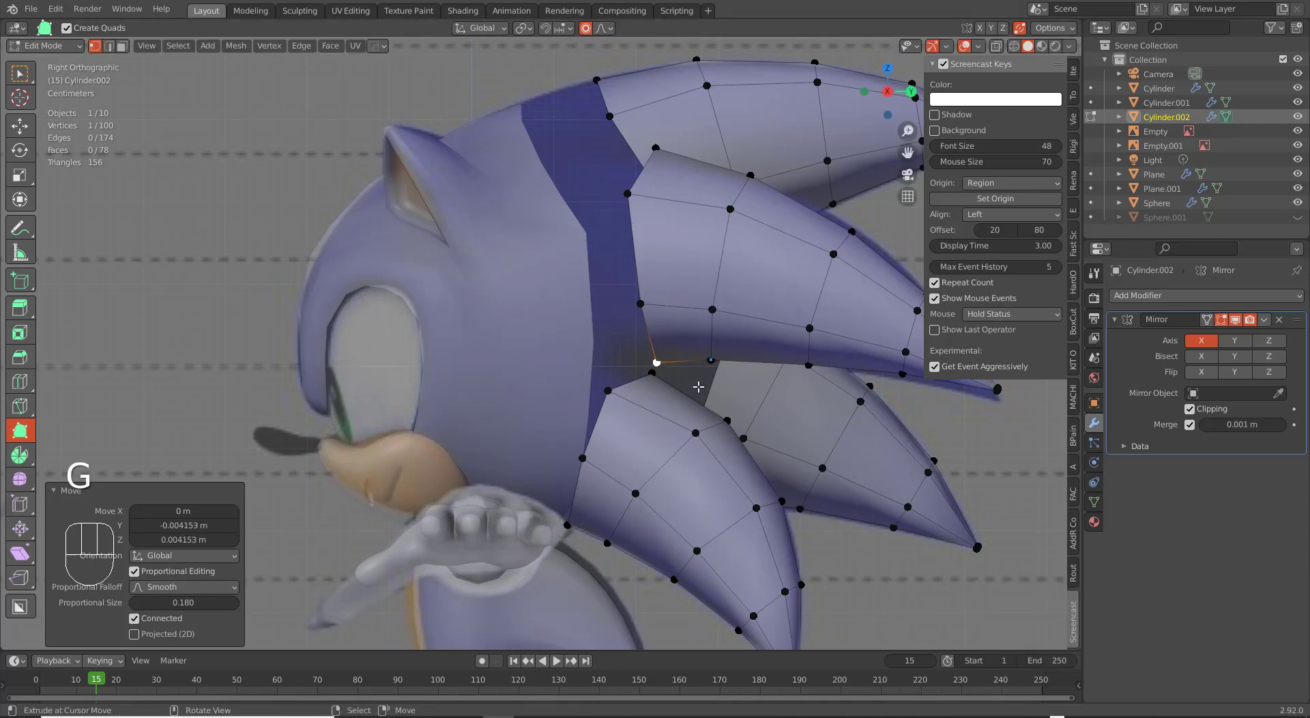
{"action": "middle_click_drag", "start_coordinate": [697, 389], "coordinate": [512, 328]}
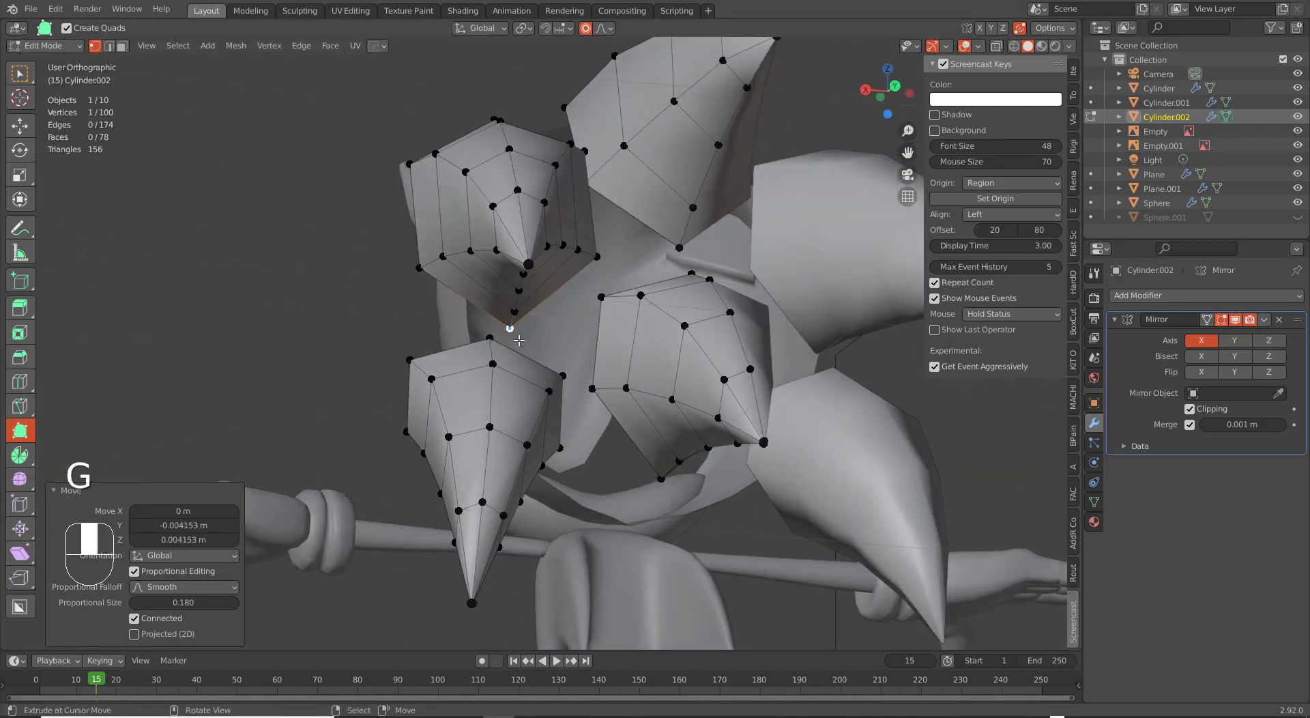
Move the lower base vertex of the upper side quill about 0.016 m in X and -0.005 m in Y with proportional size 0.20.
{"action": "scroll", "coordinate": [511, 332], "scroll_direction": "up", "scroll_amount": 1}
{"action": "key", "text": "g"}
{"action": "scroll", "coordinate": [503, 338], "scroll_direction": "down", "scroll_amount": 1}
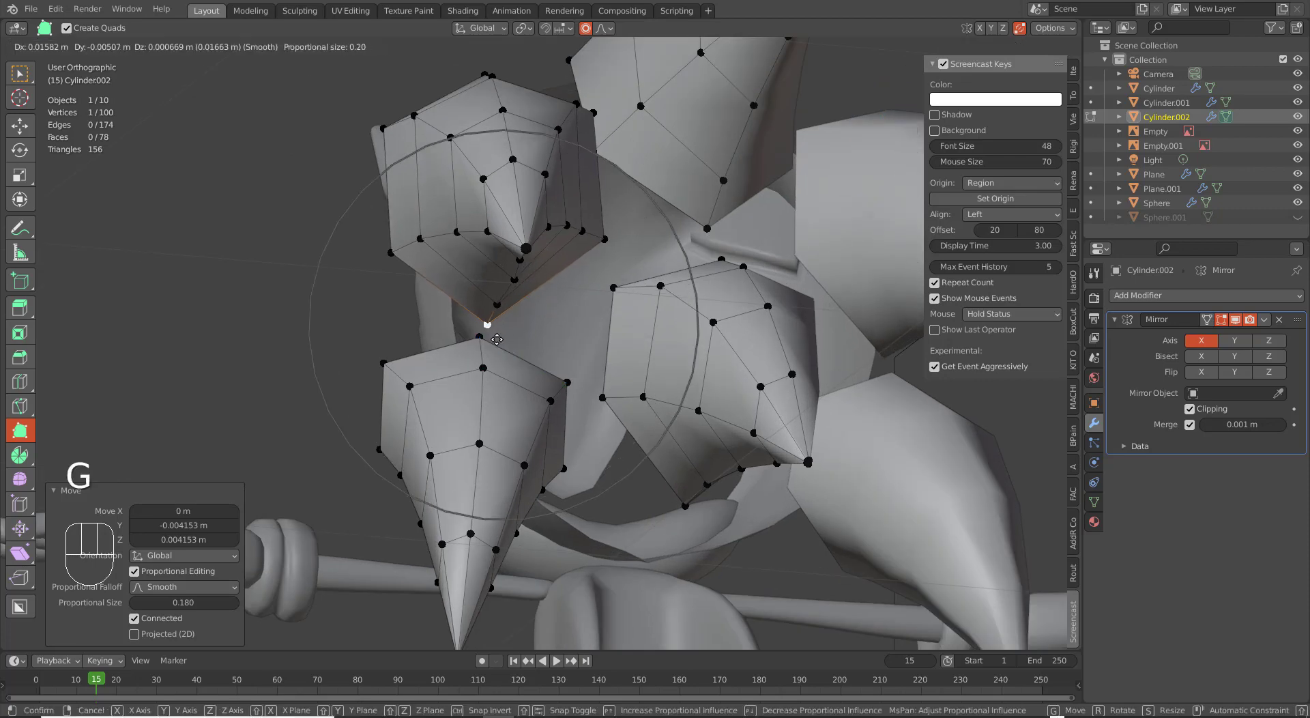
{"action": "left_click", "coordinate": [497, 340]}
Fill two adjoining faces between the lower base edges of the upper side quill and the upper base edges of the lower side quill.
{"action": "right_click", "coordinate": [477, 337], "text": "shift"}
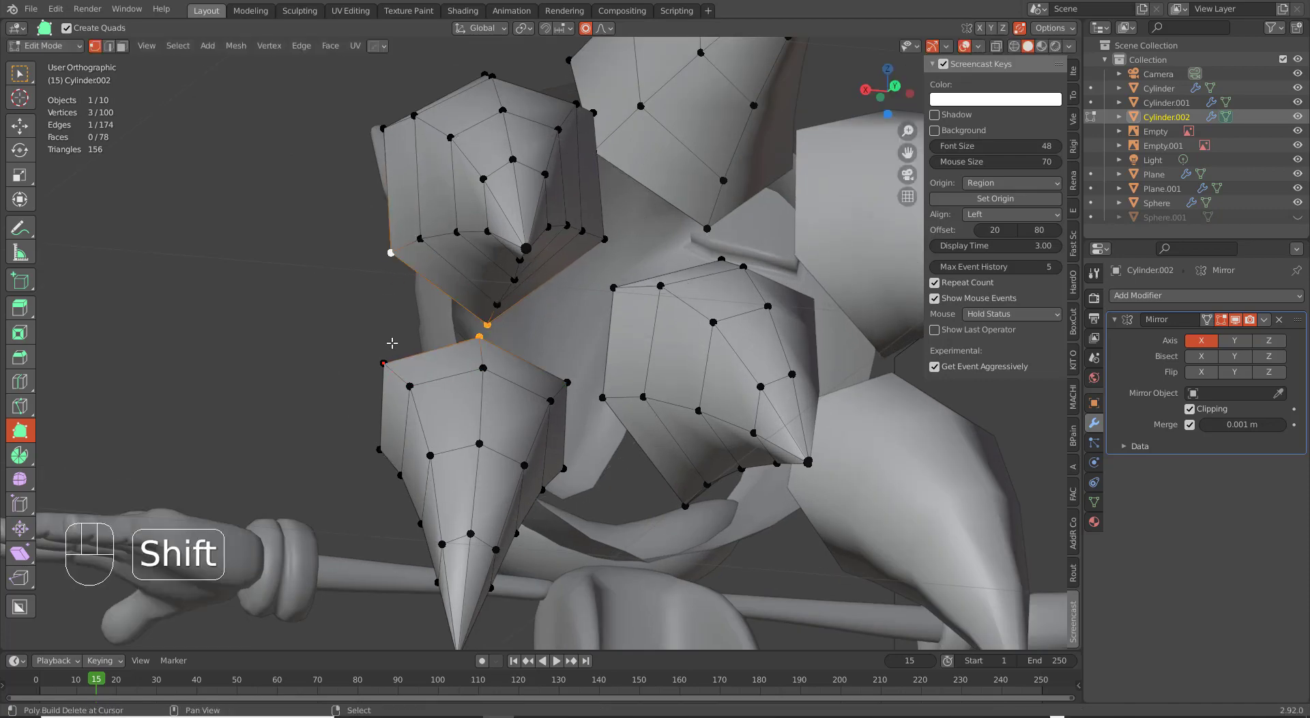
{"action": "key", "text": "f"}
{"action": "right_click", "coordinate": [485, 329]}
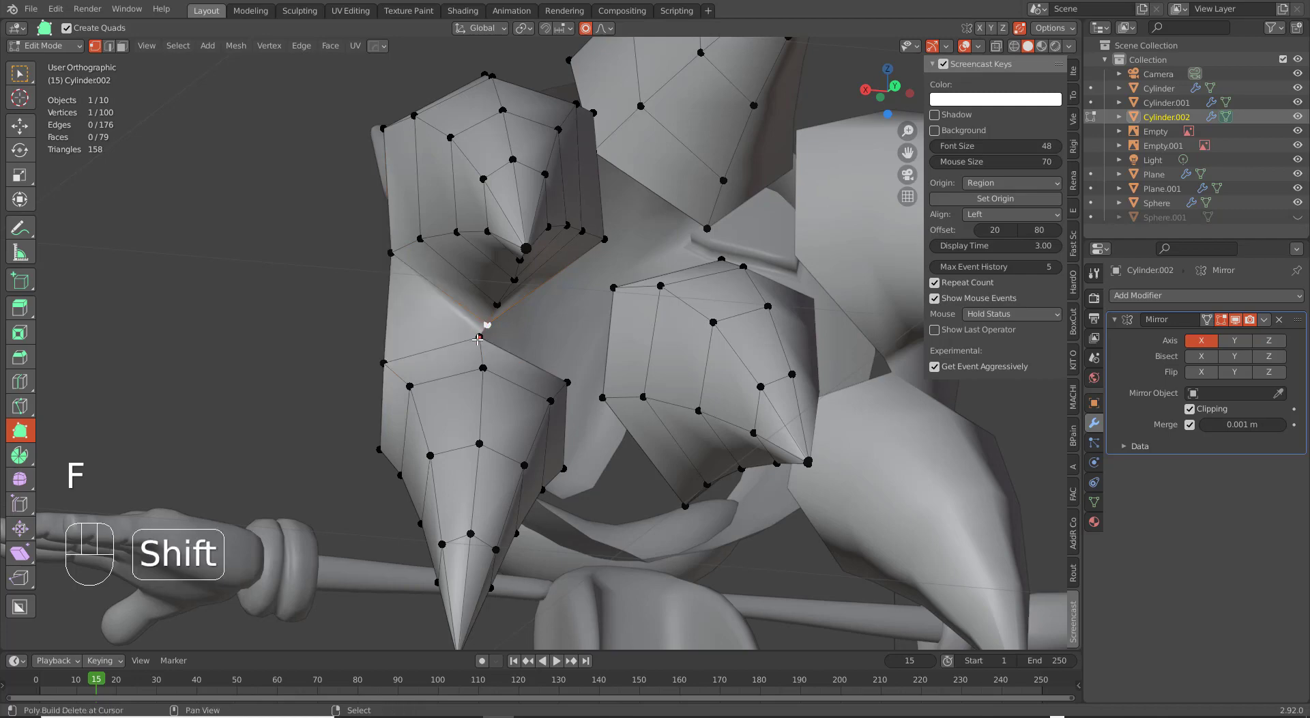
{"action": "right_click", "coordinate": [478, 340], "text": "shift"}
{"action": "key", "text": "f"}
Add one centred loop cut across the two faces joining the upper and lower side quills.
{"action": "middle_click_drag", "start_coordinate": [509, 350], "coordinate": [613, 336]}
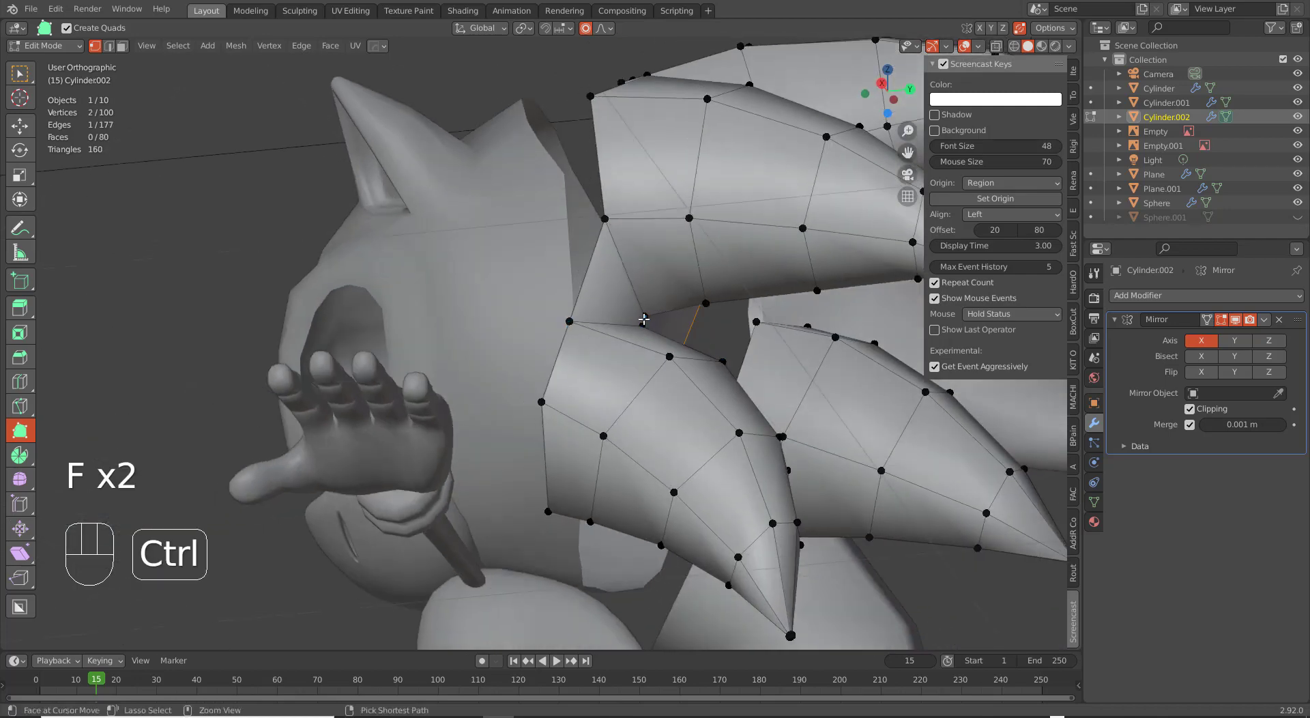
{"action": "key", "text": "ctrl+r"}
{"action": "left_click", "coordinate": [643, 320]}
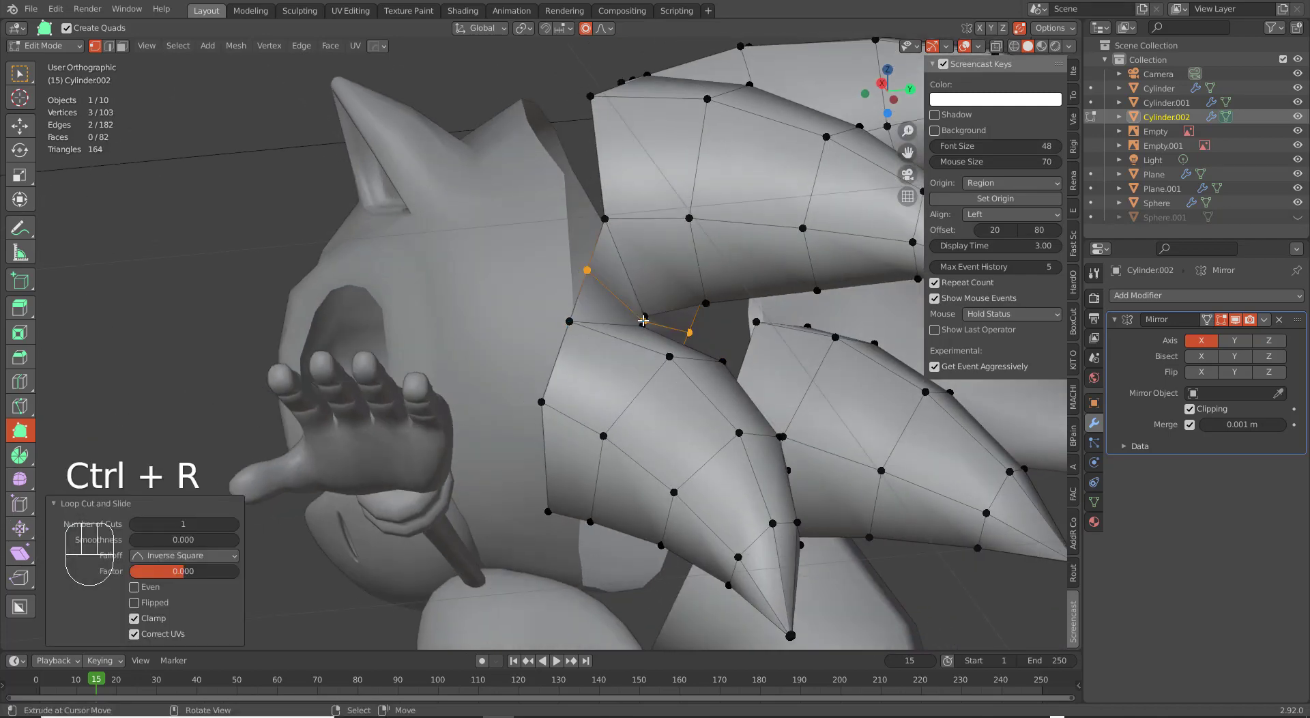
Move the loop-cut vertices between the side quills about -0.012 m in Y in the side view with proportional size 0.09.
{"action": "key", "text": "KP_1"}
{"action": "key", "text": "KP_3"}
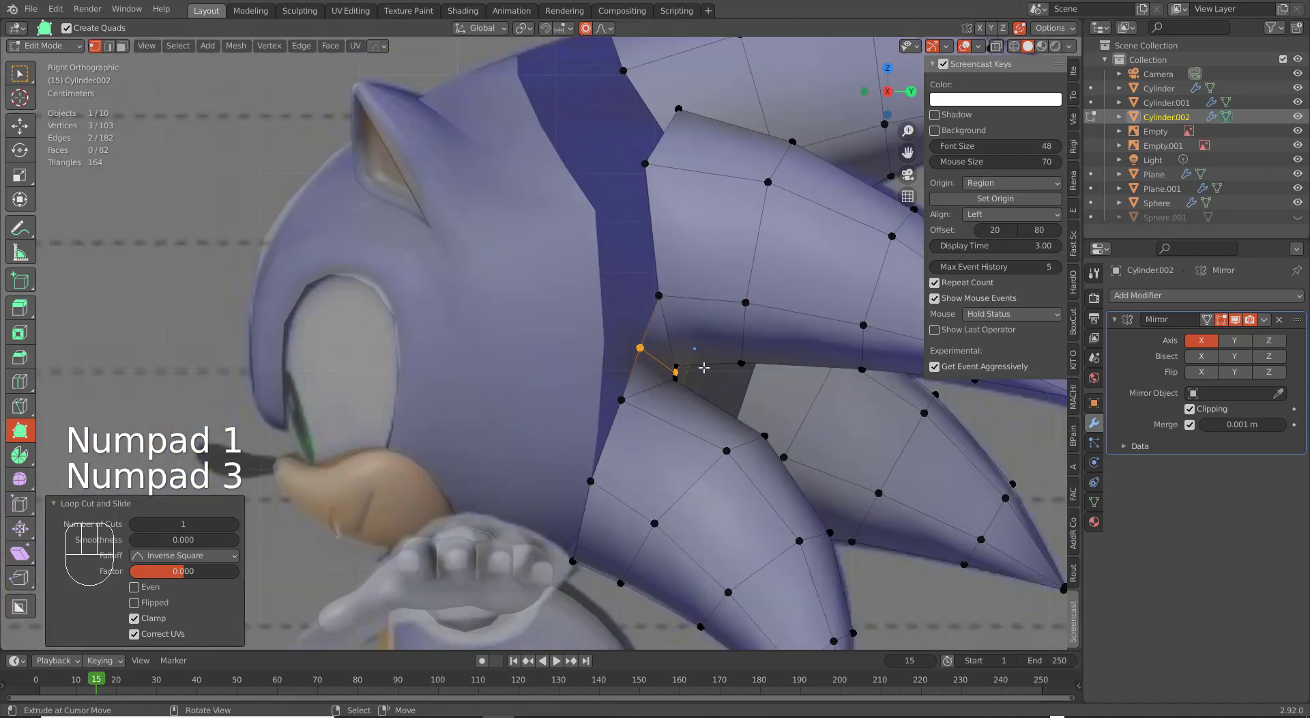
{"action": "key", "text": "g"}
{"action": "scroll", "coordinate": [700, 379], "scroll_direction": "up", "scroll_amount": 3}
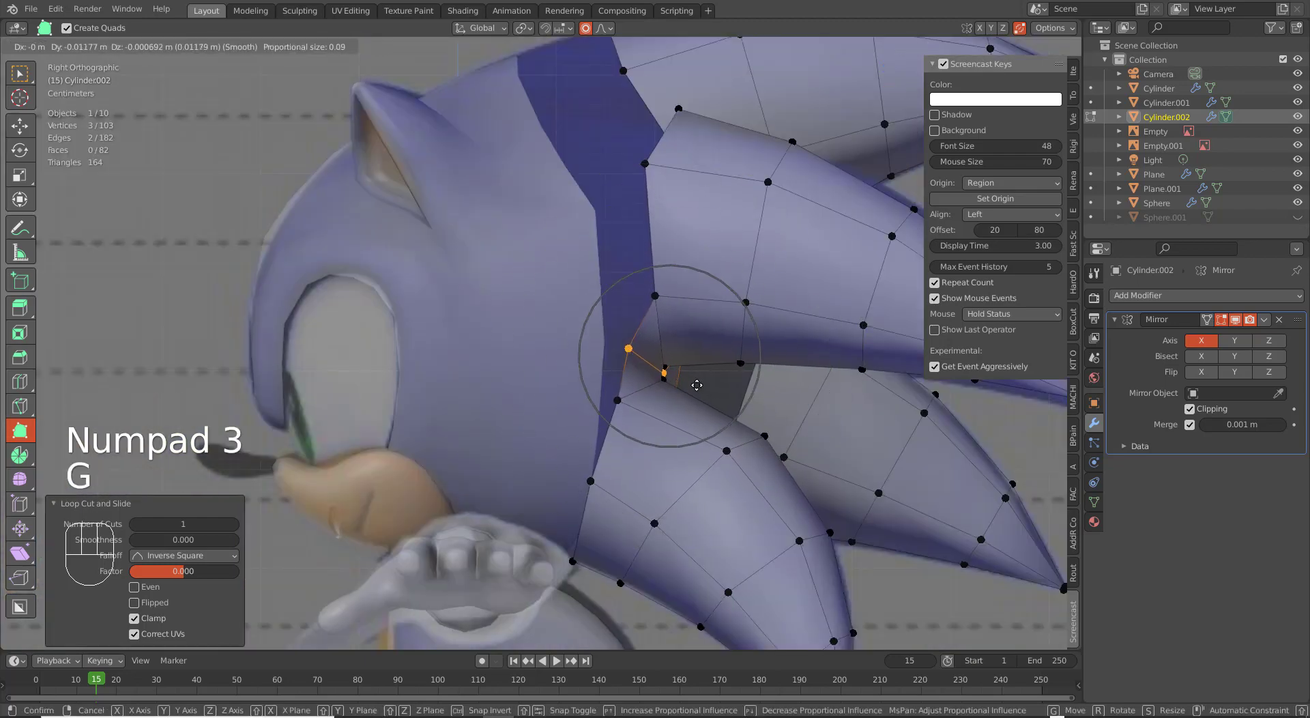
Shrink the proportional size to 0.014 and move the new edge between the side quills about -0.026 m in Y, toward the head.
{"action": "scroll", "coordinate": [697, 385], "scroll_direction": "up", "scroll_amount": 8}
{"action": "scroll", "coordinate": [690, 383], "scroll_direction": "up", "scroll_amount": 1}
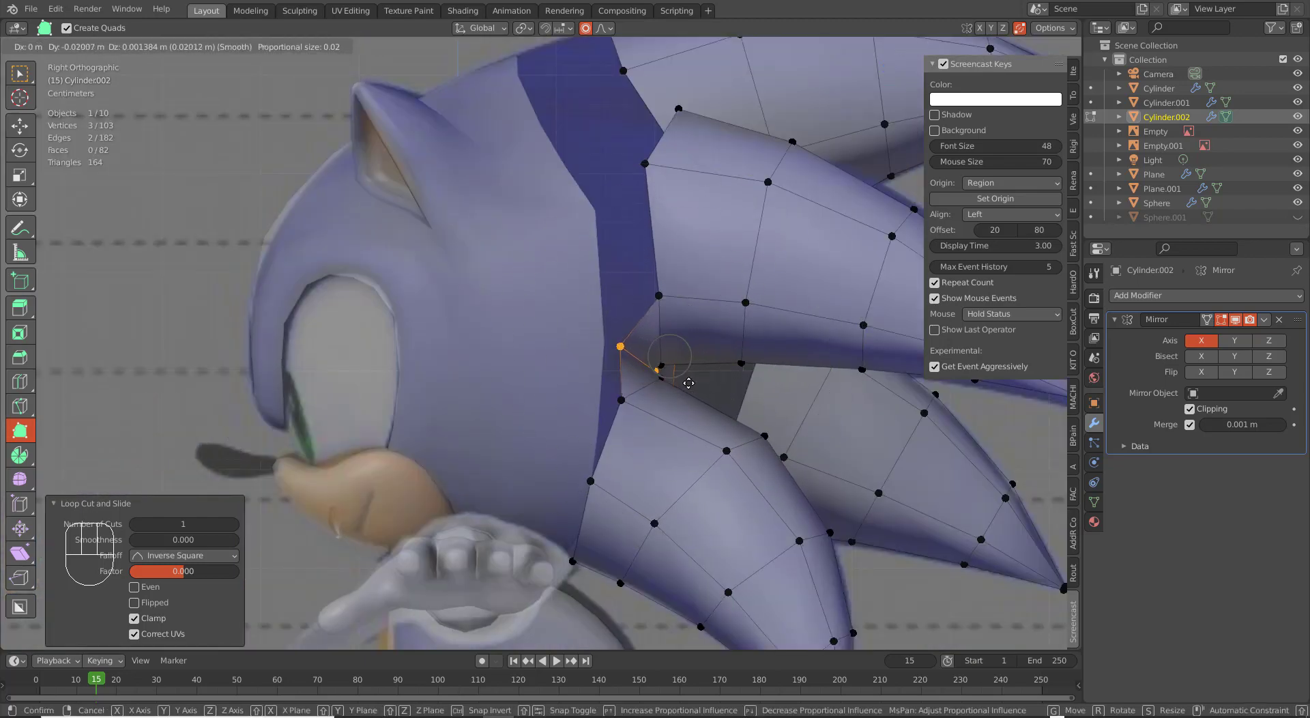
{"action": "left_click", "coordinate": [684, 378]}
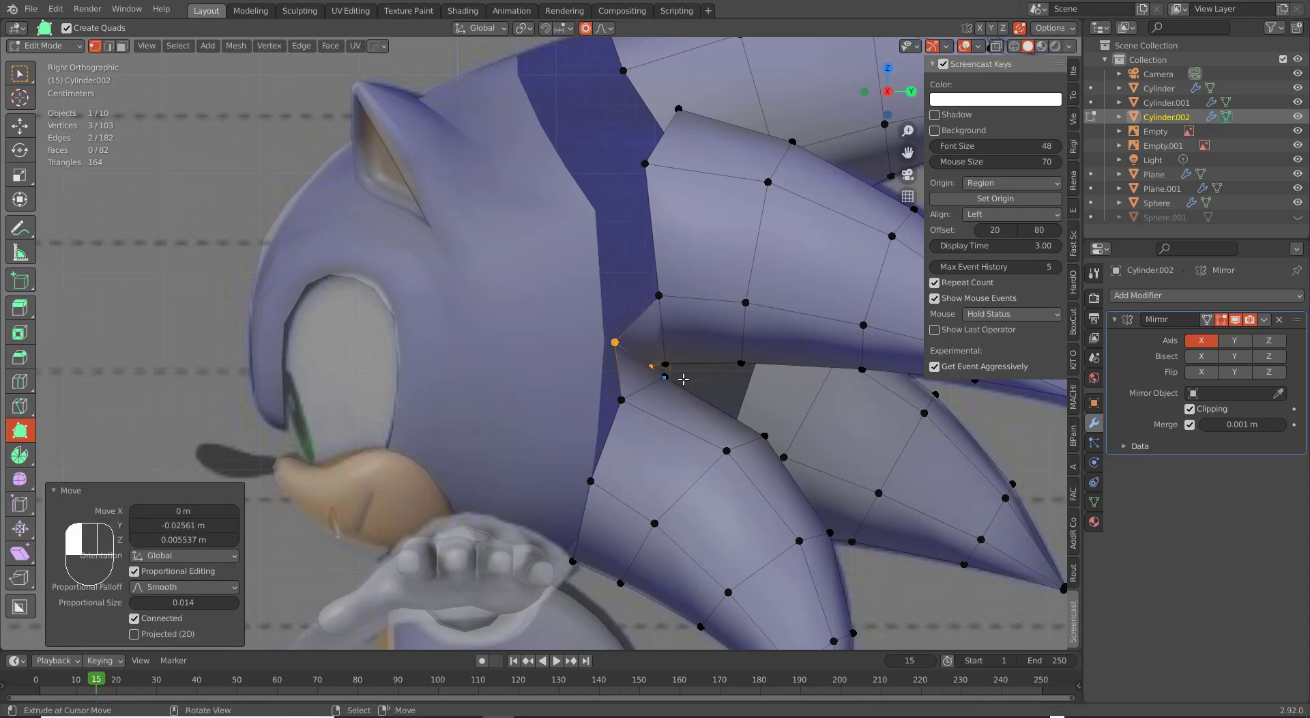
Reposition the individual rim vertices where the two side quills meet, along the head seam and on the inner side.
{"action": "left_click_drag", "start_coordinate": [618, 401], "coordinate": [606, 397]}
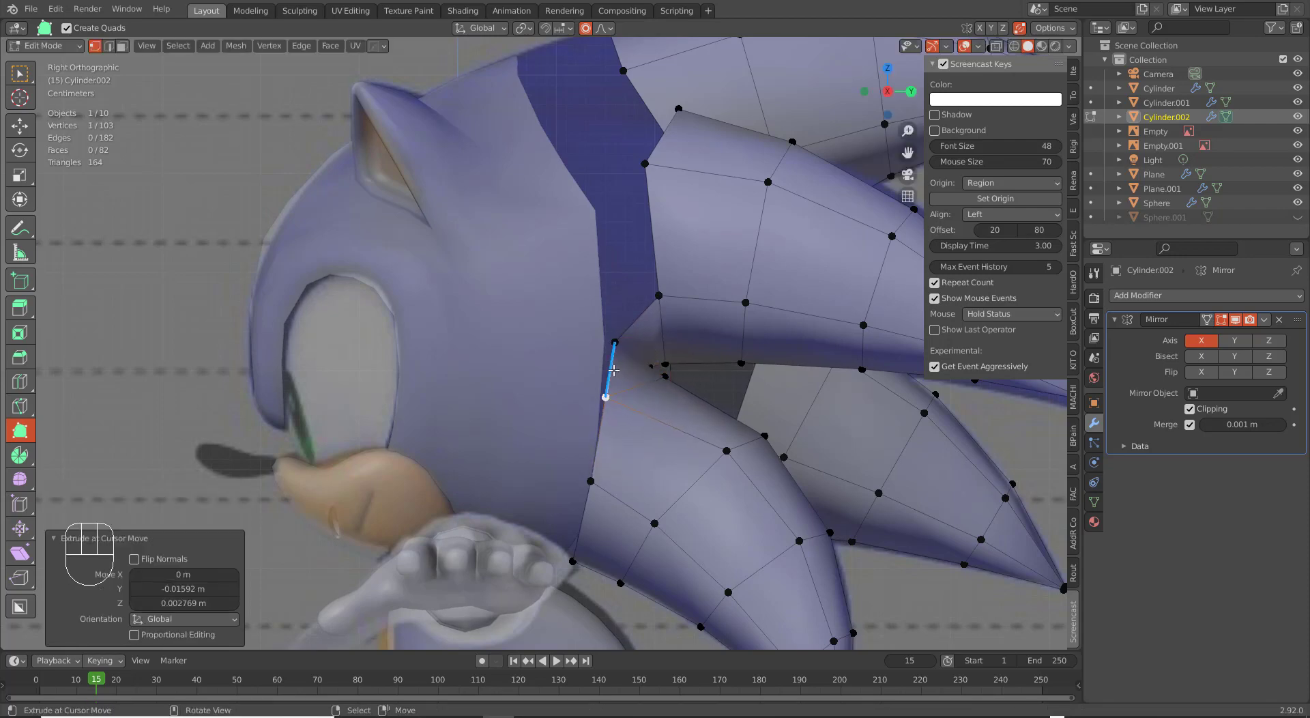
{"action": "left_click_drag", "start_coordinate": [661, 301], "coordinate": [629, 284]}
{"action": "middle_click_drag", "start_coordinate": [629, 284], "coordinate": [540, 330]}
{"action": "scroll", "coordinate": [540, 329], "scroll_direction": "up", "scroll_amount": 5}
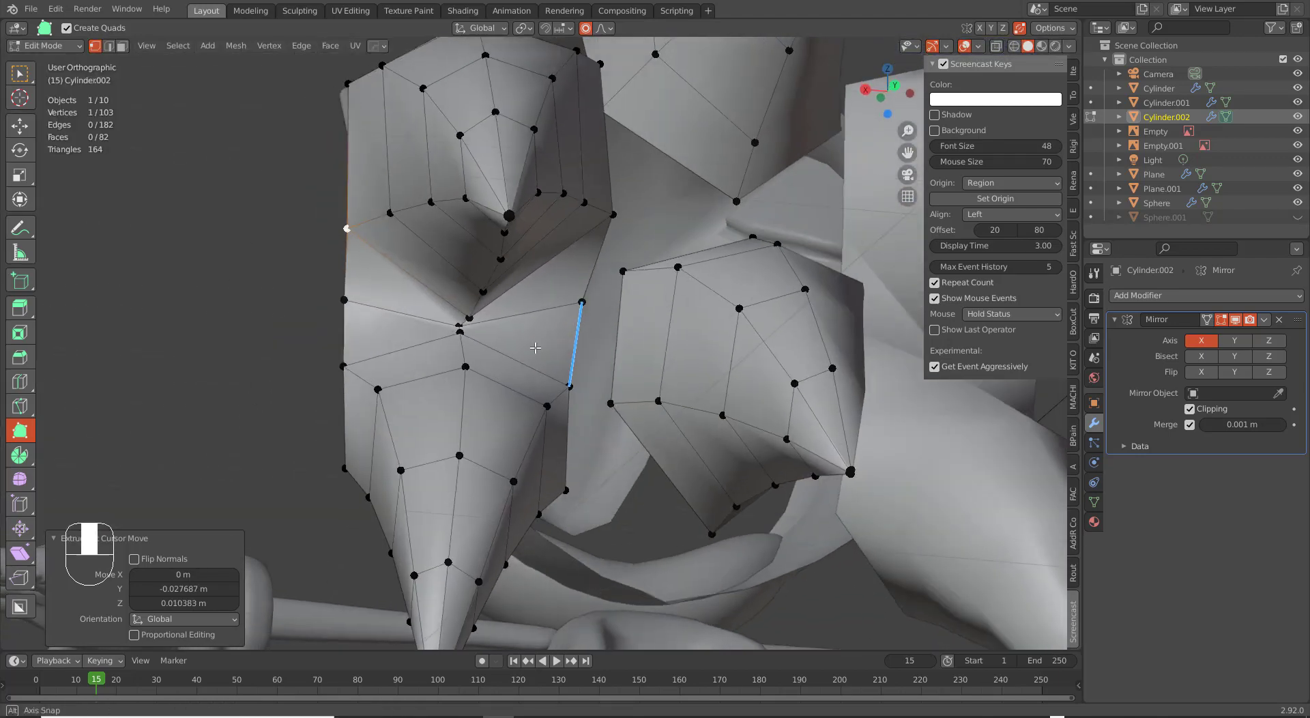
{"action": "left_click_drag", "start_coordinate": [577, 309], "coordinate": [583, 313]}
{"action": "middle_click_drag", "start_coordinate": [599, 385], "coordinate": [548, 375]}
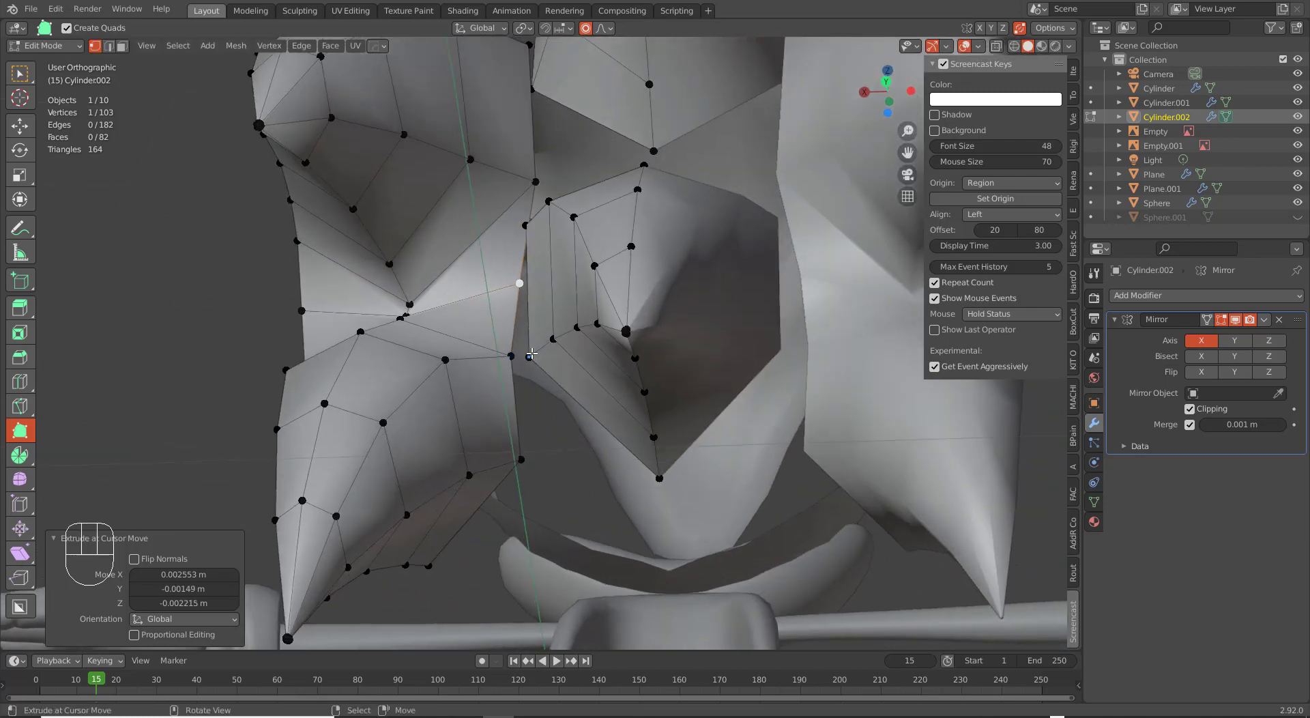
Fill the gap between the upper and lower centre quills with a face and add one centred loop cut across it.
{"action": "middle_click_drag", "start_coordinate": [615, 270], "coordinate": [672, 352]}
{"action": "right_click", "coordinate": [708, 286], "text": "shift"}
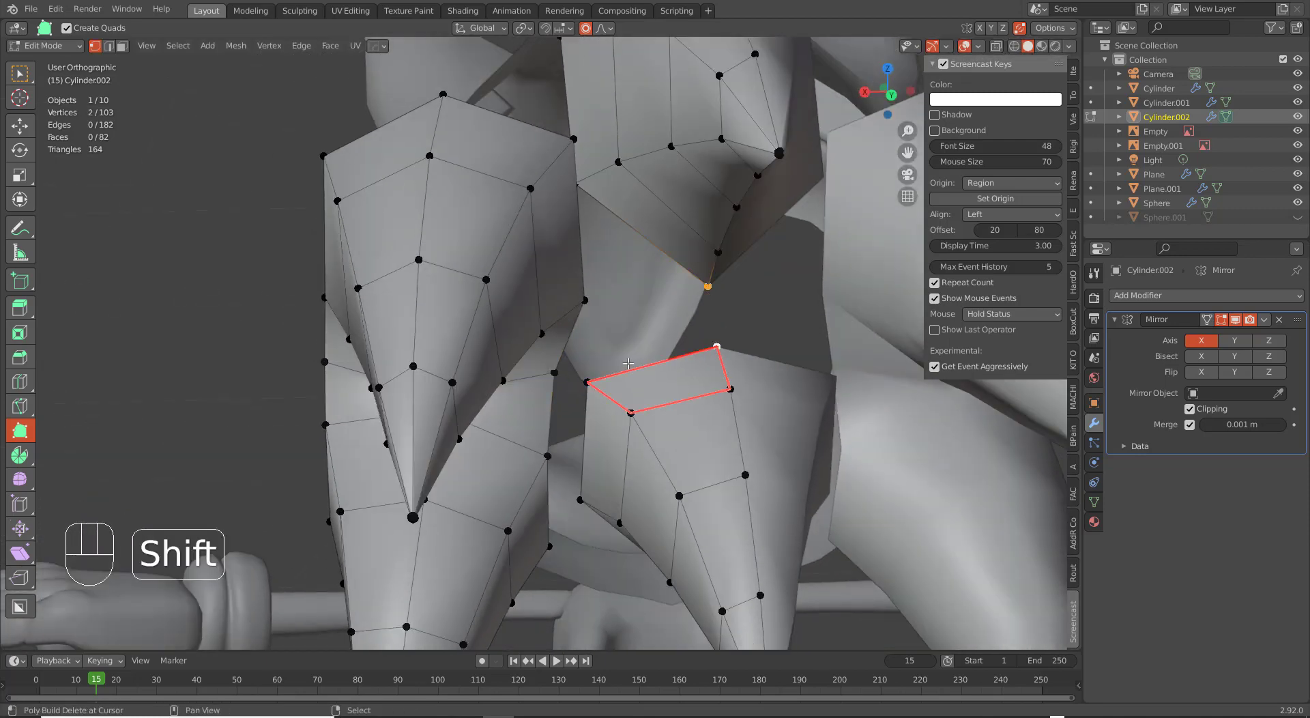
{"action": "middle_click_drag", "start_coordinate": [708, 286], "coordinate": [565, 292]}
{"action": "middle_click_drag", "start_coordinate": [530, 336], "coordinate": [612, 266]}
{"action": "key", "text": "f"}
{"action": "key", "text": "ctrl+r"}
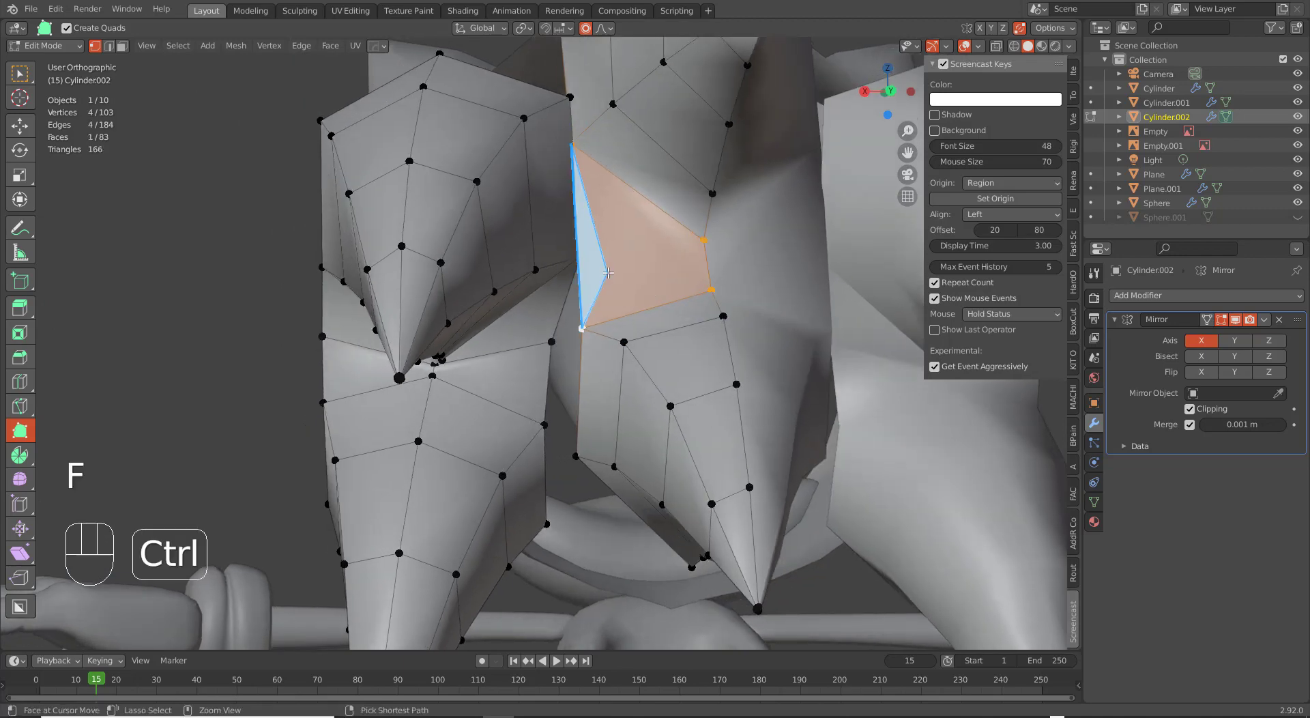
{"action": "left_click", "coordinate": [672, 261]}
{"action": "right_click", "coordinate": [672, 261]}
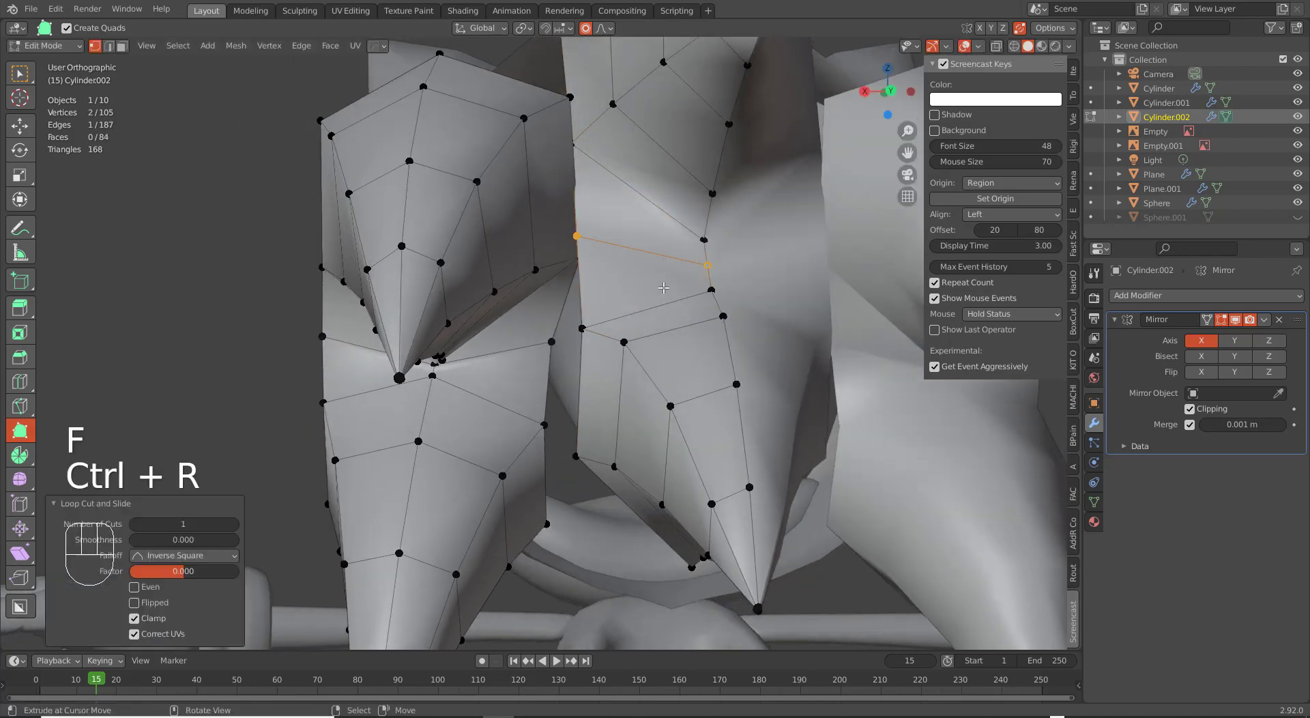
Select both vertices of the new cut between the centre quills and move them about -0.034 m along Y.
{"action": "middle_click_drag", "start_coordinate": [673, 262], "coordinate": [538, 240]}
{"action": "left_click", "coordinate": [482, 234]}
{"action": "middle_click_drag", "start_coordinate": [591, 276], "coordinate": [821, 330]}
{"action": "left_click", "coordinate": [826, 325], "text": "shift"}
{"action": "key", "text": "g"}
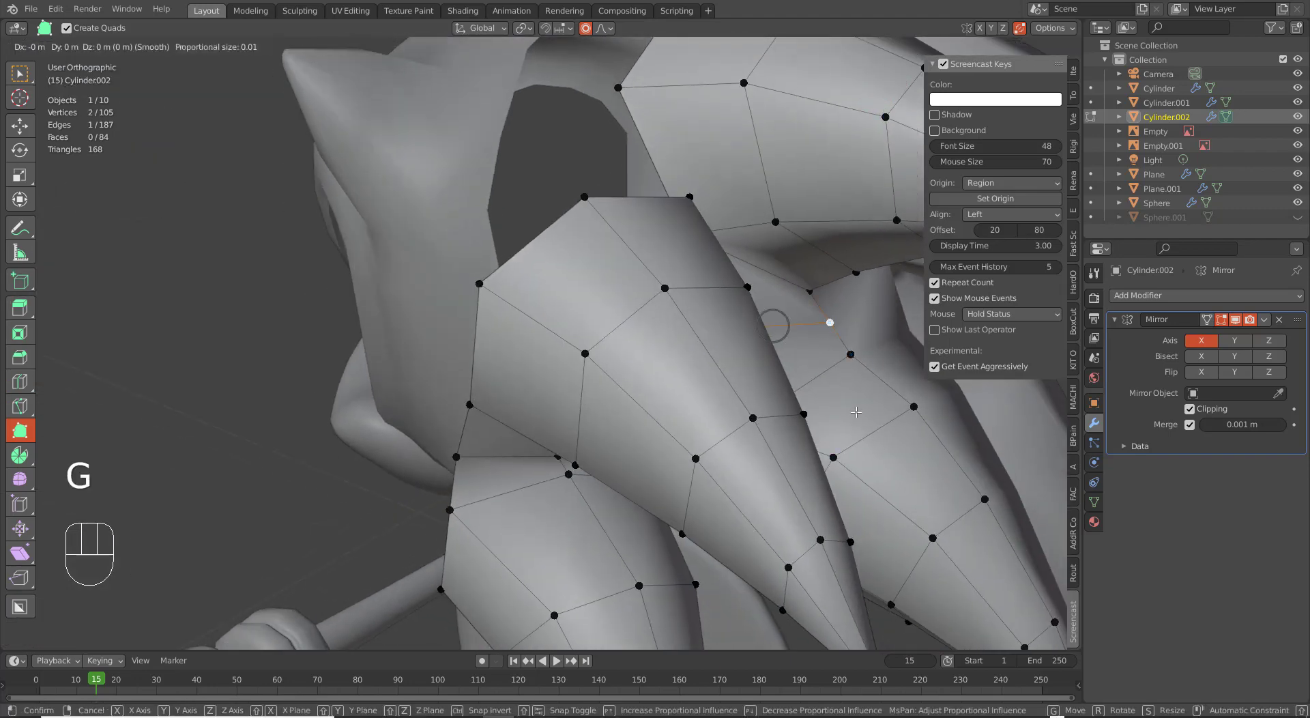
{"action": "key", "text": "y"}
{"action": "left_click", "coordinate": [816, 403]}
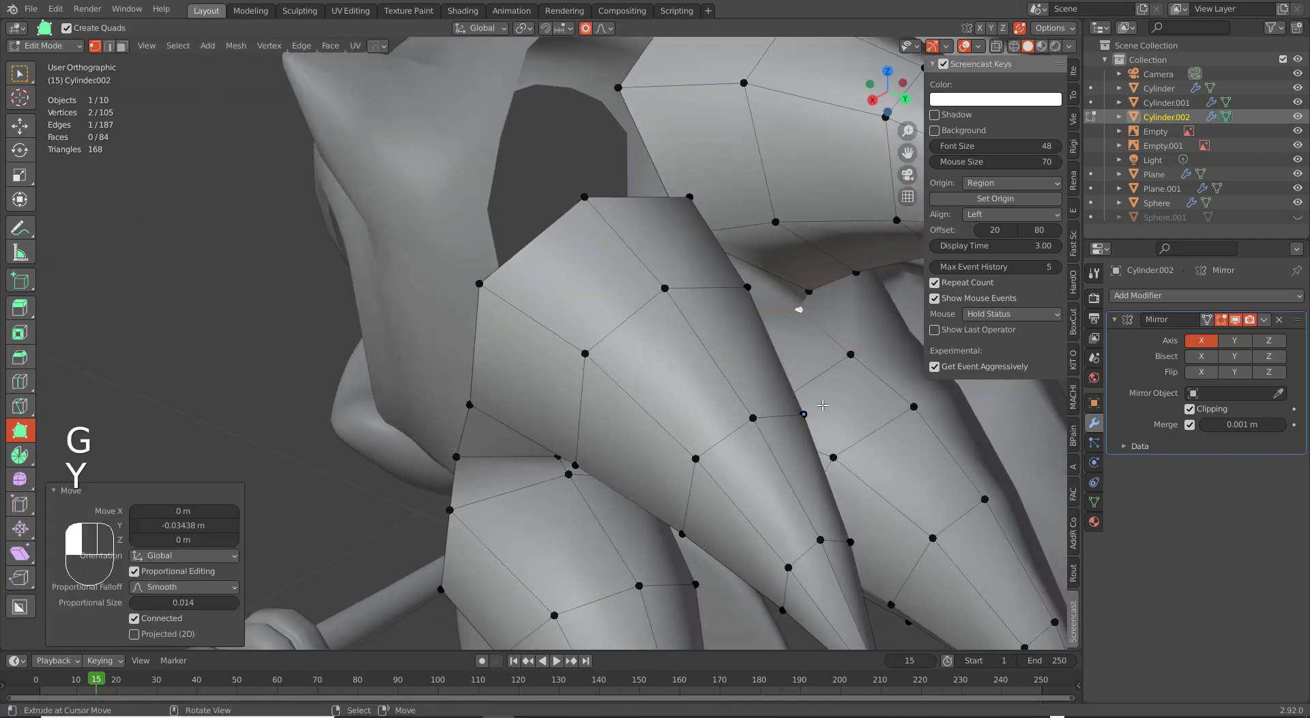
Scale the selected edge between the centre quills to about 0.753.
{"action": "middle_click_drag", "start_coordinate": [816, 403], "coordinate": [622, 302]}
{"action": "key", "text": "s"}
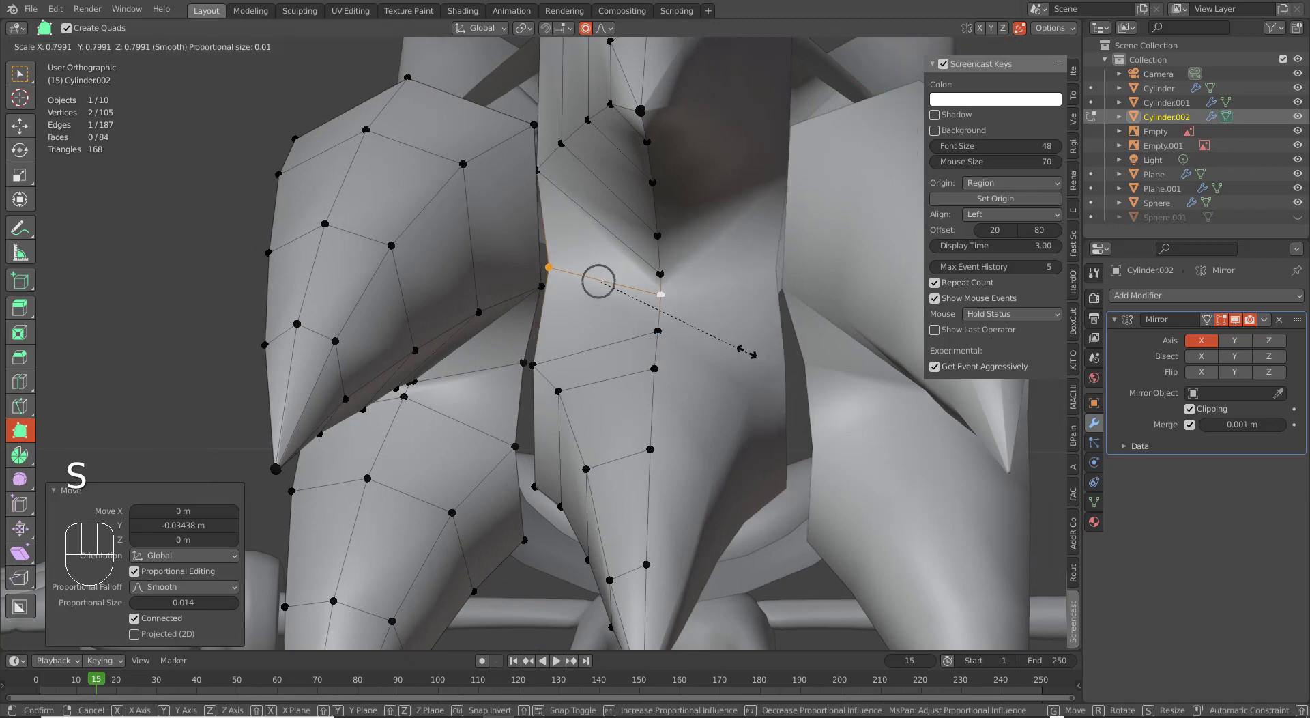
{"action": "left_click", "coordinate": [751, 351]}
Reposition the inner rim vertices of the upper side quill and centre quill so the facing corners sit close together.
{"action": "middle_click_drag", "start_coordinate": [750, 350], "coordinate": [518, 230]}
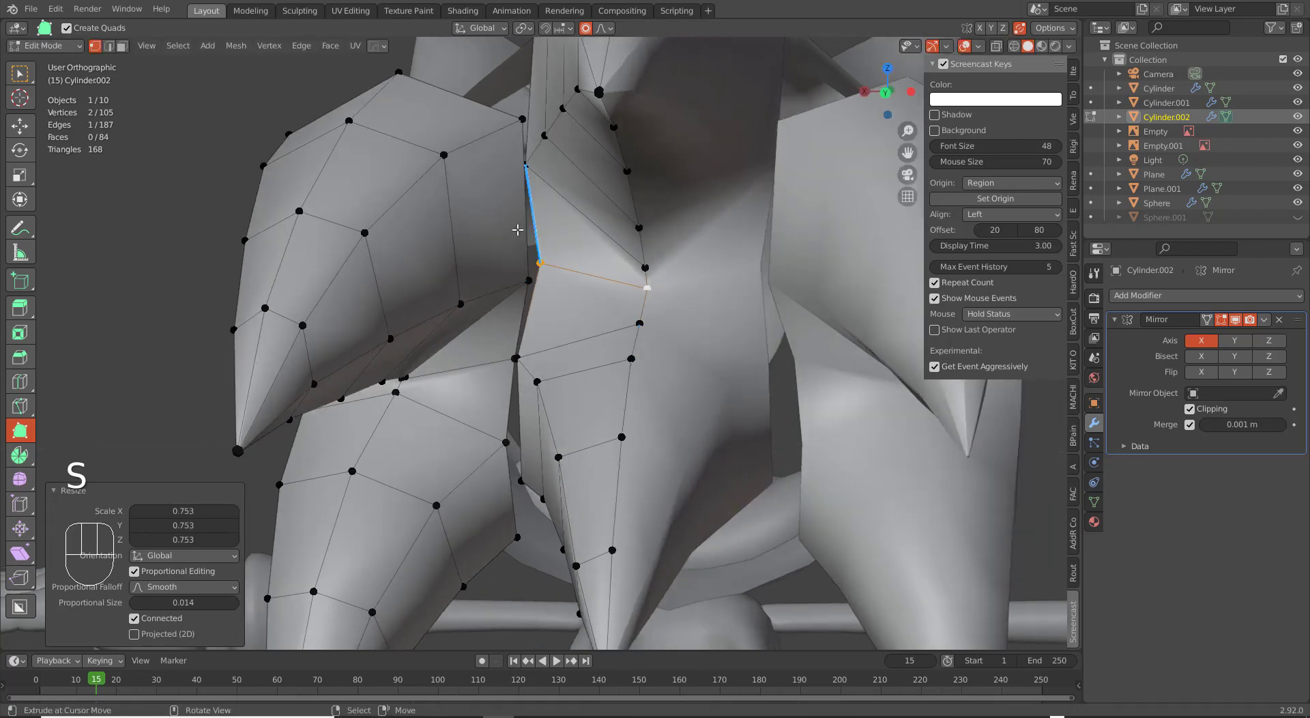
{"action": "left_click_drag", "start_coordinate": [524, 129], "coordinate": [516, 135]}
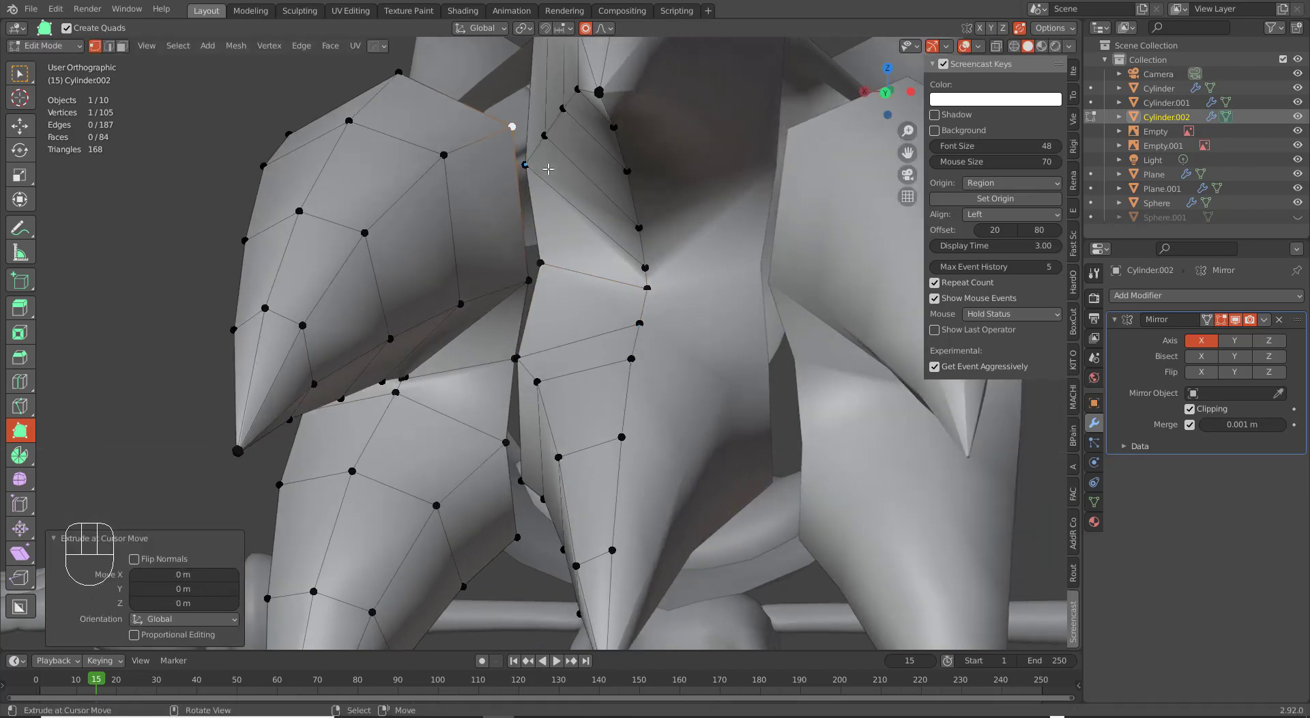
{"action": "middle_click_drag", "start_coordinate": [544, 167], "coordinate": [562, 162]}
{"action": "left_click_drag", "start_coordinate": [562, 162], "coordinate": [623, 74]}
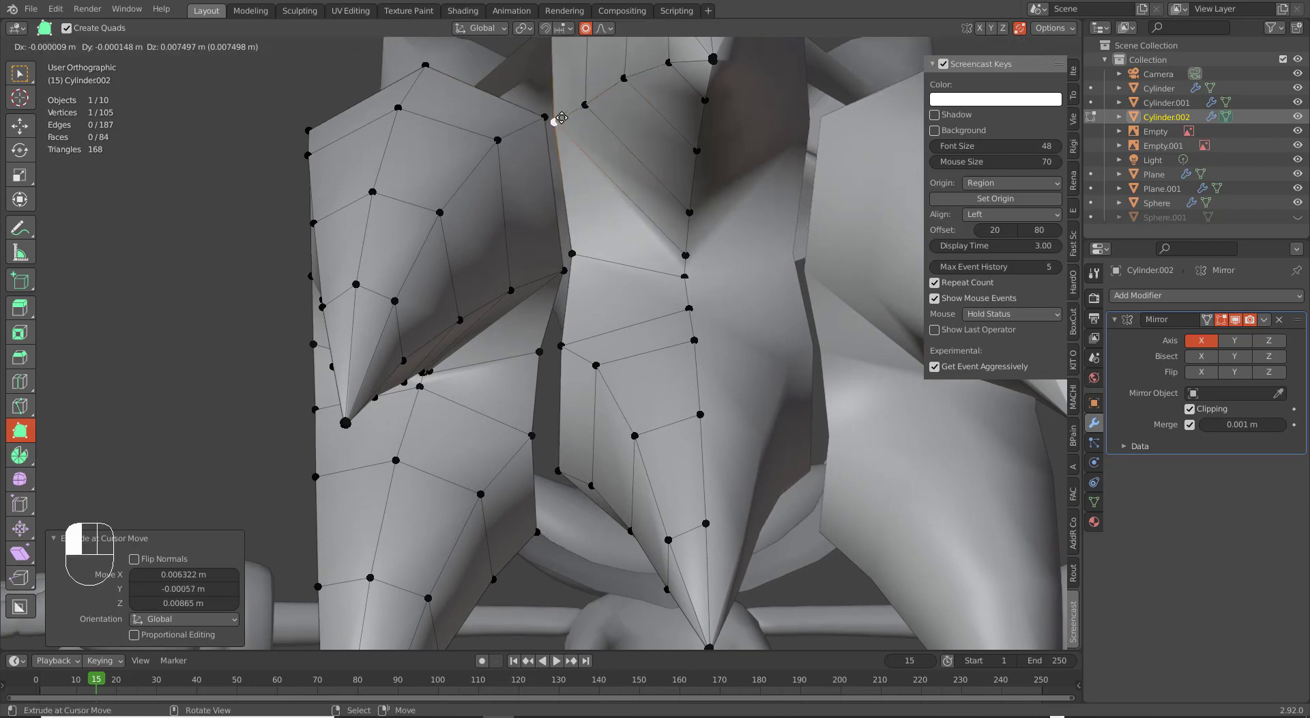
{"action": "middle_click_drag", "start_coordinate": [563, 119], "coordinate": [570, 321]}
{"action": "key", "text": "g"}
{"action": "left_click", "coordinate": [523, 112]}
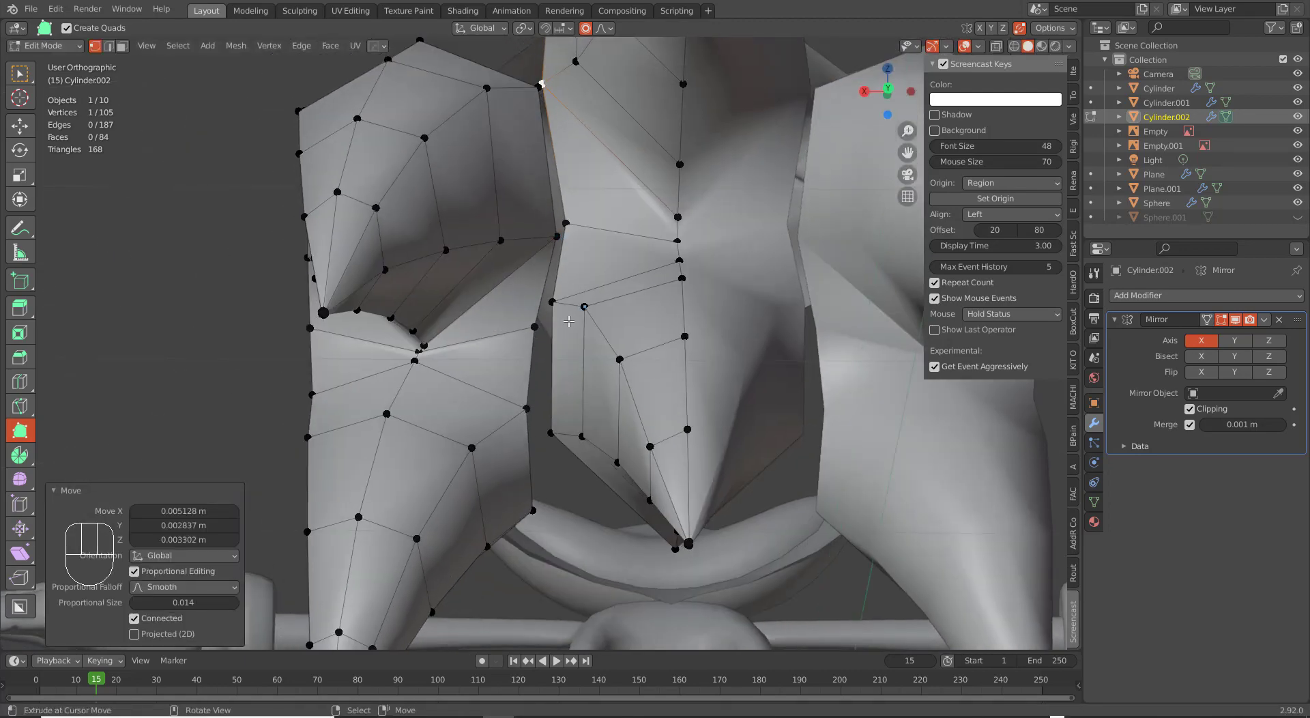
Merge the two upper pairs of facing vertices between the side and centre quills at their centers.
{"action": "left_click", "coordinate": [546, 102], "text": "shift"}
{"action": "key", "text": "m"}
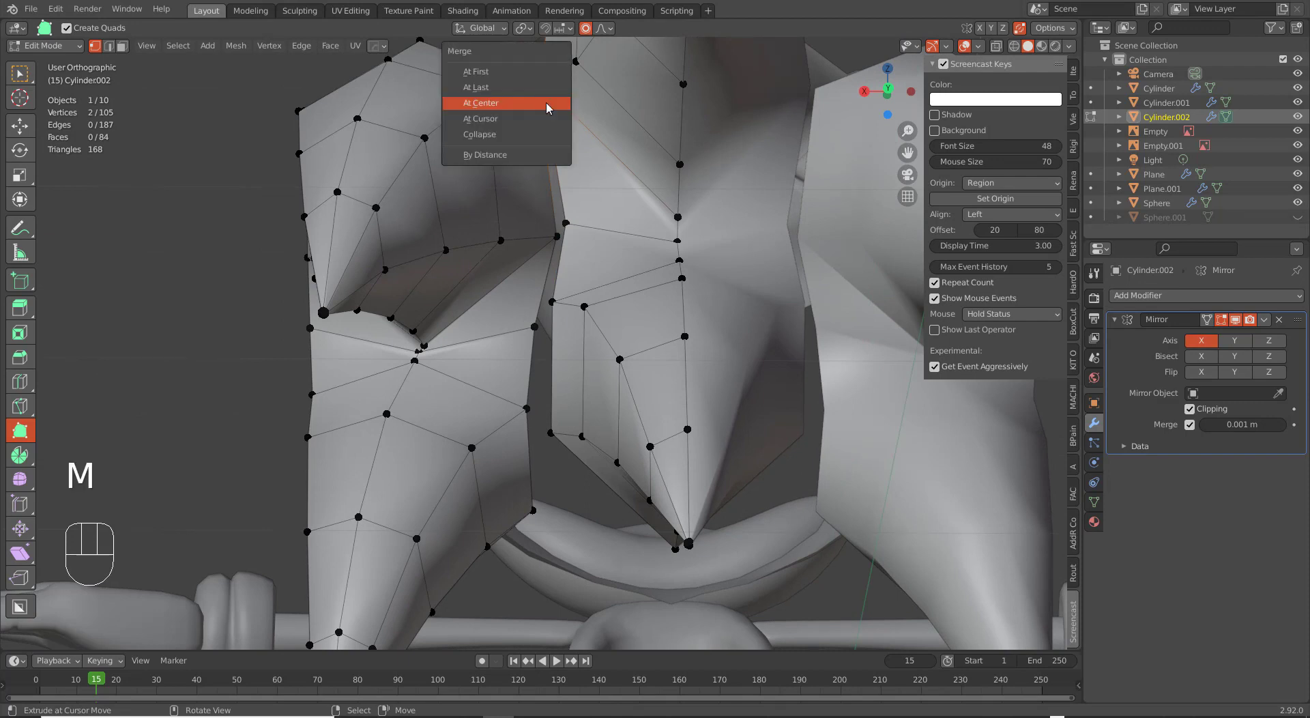
{"action": "left_click", "coordinate": [546, 103]}
{"action": "left_click", "coordinate": [566, 223], "text": "shift"}
{"action": "key", "text": "m"}
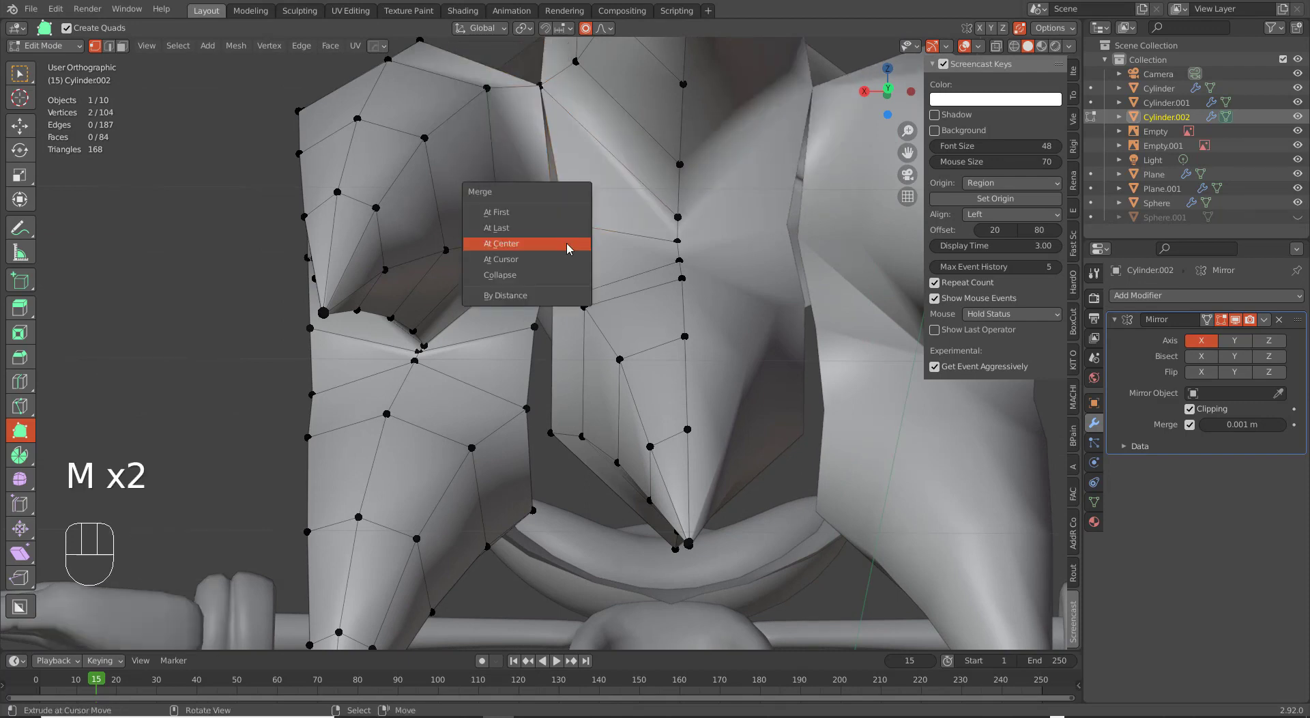
{"action": "left_click", "coordinate": [570, 244]}
Merge the two lower pairs of facing vertices between the side and centre quills at center, and hide the sidebar.
{"action": "left_click", "coordinate": [546, 332], "text": "shift"}
{"action": "key", "text": "m"}
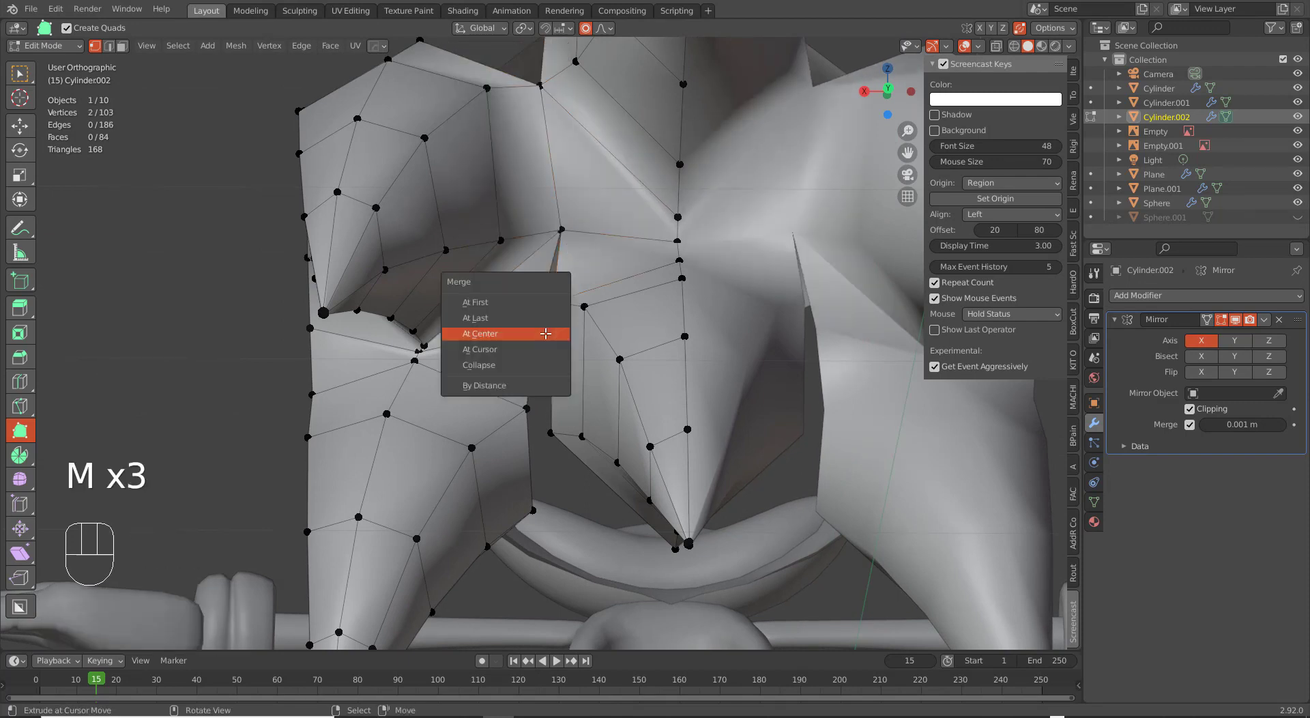
{"action": "left_click", "coordinate": [546, 333]}
{"action": "left_click", "coordinate": [526, 409]}
{"action": "left_click", "coordinate": [551, 432], "text": "shift"}
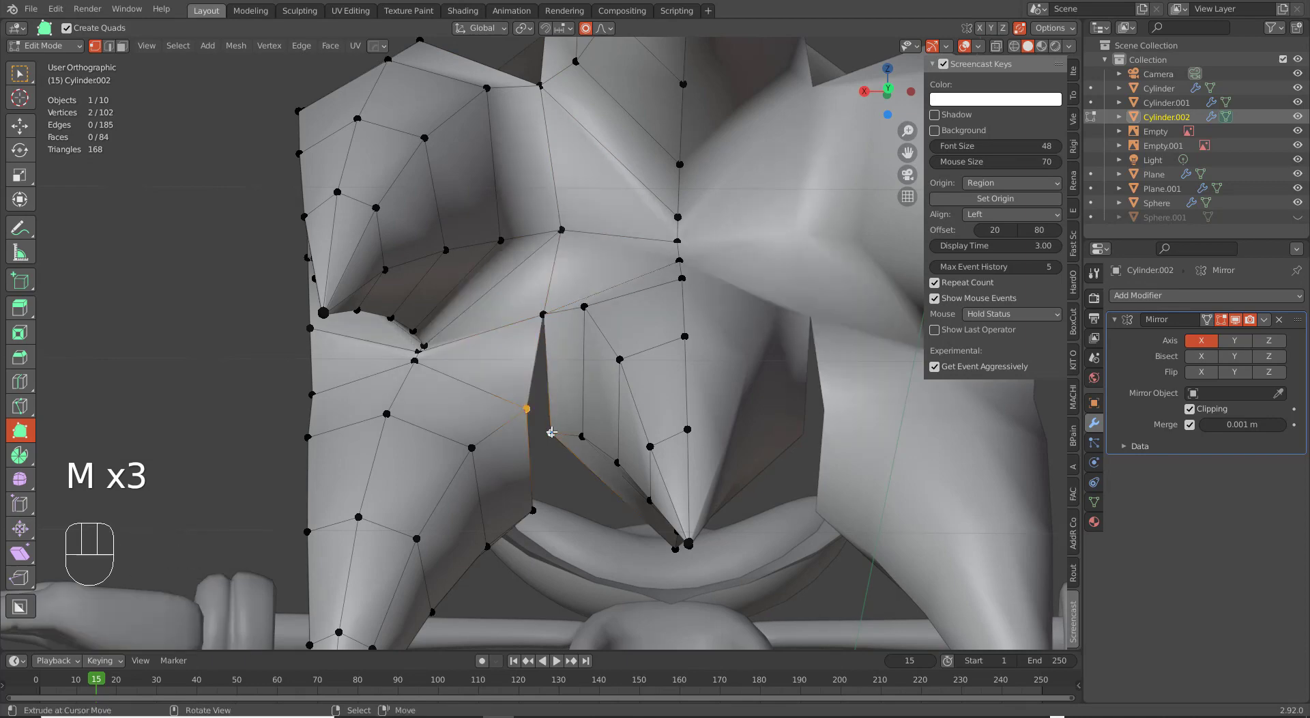
{"action": "key", "text": "n"}
{"action": "key", "text": "m"}
{"action": "left_click", "coordinate": [551, 432]}
Adjust the merged seam vertices between the lower side quill and centre quill from the underside.
{"action": "middle_click_drag", "start_coordinate": [552, 432], "coordinate": [658, 203]}
{"action": "left_click_drag", "start_coordinate": [645, 214], "coordinate": [640, 231]}
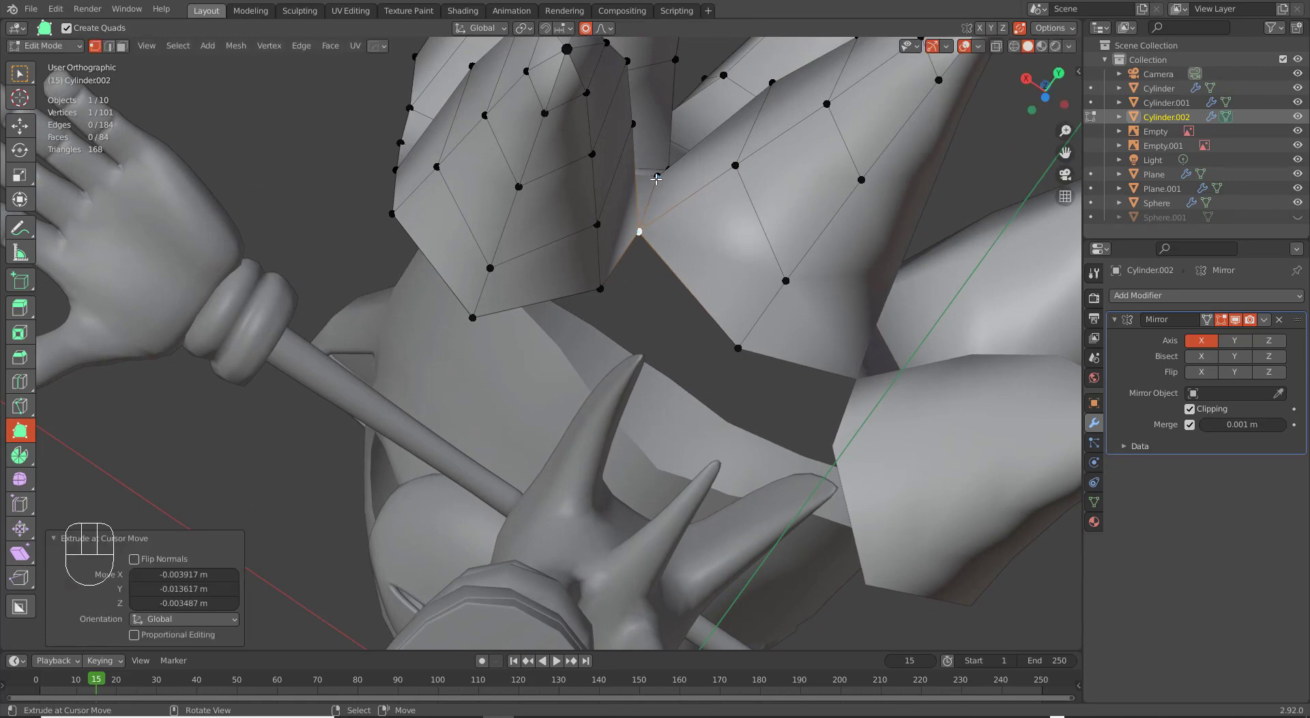
{"action": "left_click_drag", "start_coordinate": [657, 177], "coordinate": [651, 193]}
{"action": "middle_click_drag", "start_coordinate": [694, 324], "coordinate": [565, 335]}
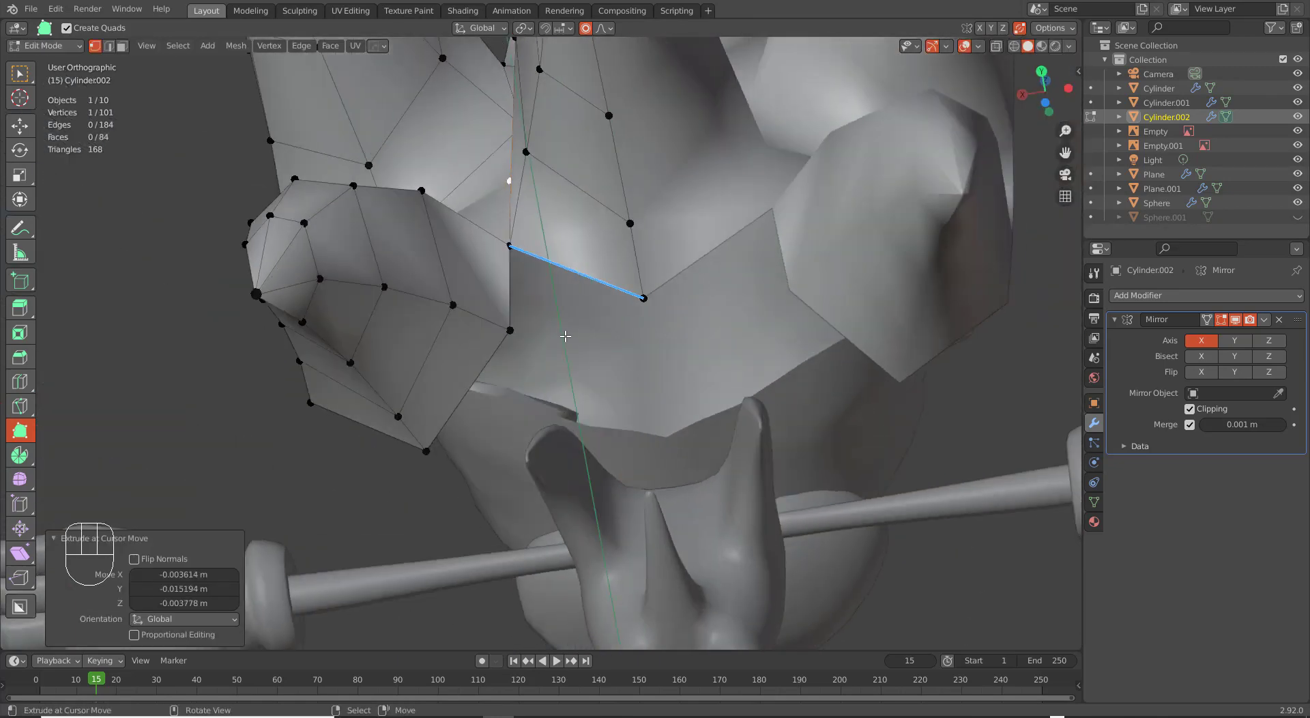
{"action": "left_click_drag", "start_coordinate": [524, 265], "coordinate": [573, 314], "text": "ctrl"}
{"action": "key", "text": "ctrl+z"}
{"action": "key", "text": "ctrl+z"}
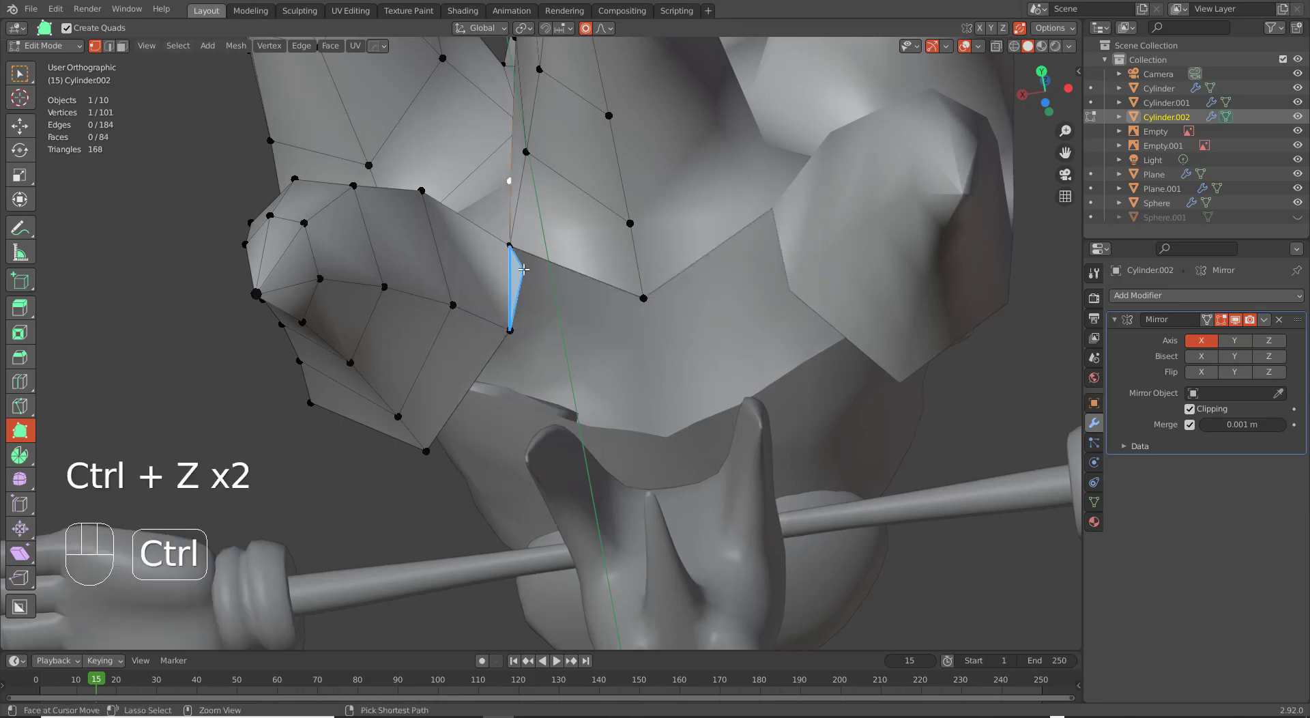
{"action": "left_click_drag", "start_coordinate": [518, 258], "coordinate": [658, 349], "text": "ctrl"}
{"action": "middle_click_drag", "start_coordinate": [658, 348], "coordinate": [645, 546]}
{"action": "left_click_drag", "start_coordinate": [645, 546], "coordinate": [660, 606], "text": "ctrl"}
{"action": "middle_click_drag", "start_coordinate": [710, 556], "coordinate": [609, 543]}
{"action": "key", "text": "ctrl+z"}
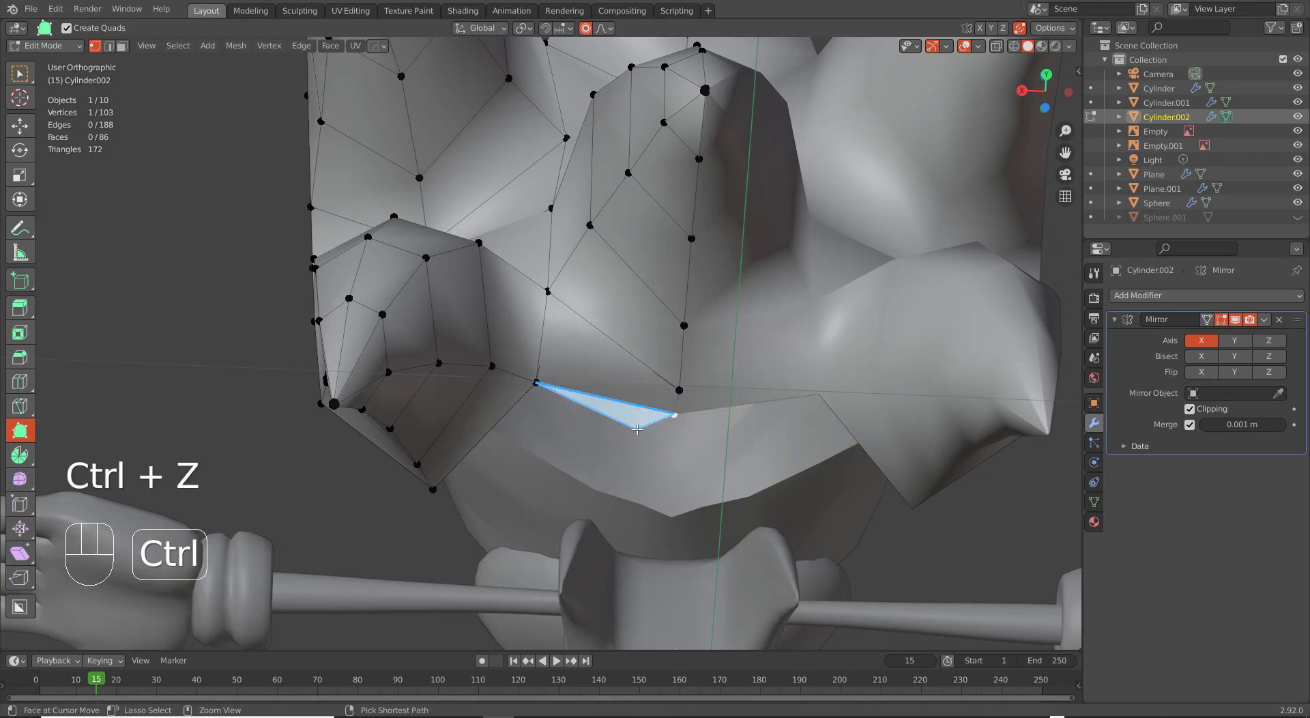
{"action": "key", "text": "ctrl+z"}
{"action": "key", "text": "ctrl+z"}
Reposition the lower rim vertices of the side quill and the bottom centre-line vertices of the centre quill.
{"action": "middle_click_drag", "start_coordinate": [596, 371], "coordinate": [550, 317]}
{"action": "left_click", "coordinate": [527, 333]}
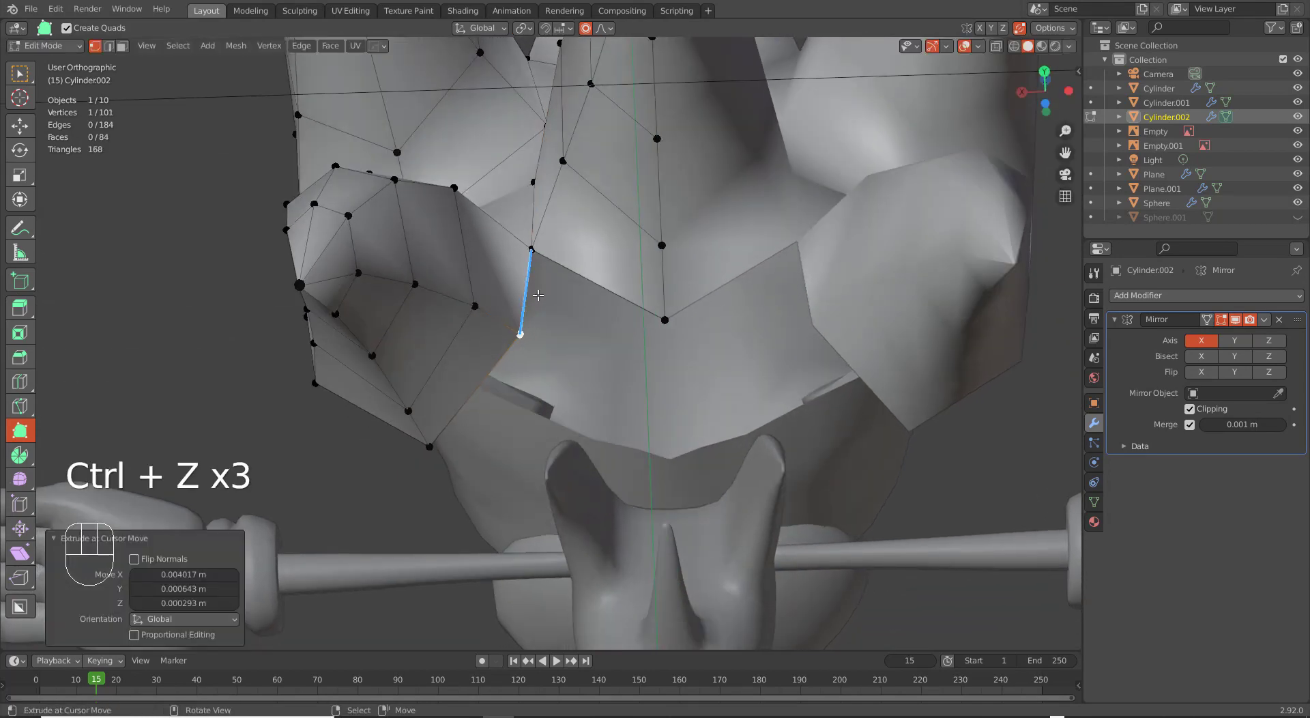
{"action": "middle_click_drag", "start_coordinate": [531, 363], "coordinate": [608, 321]}
{"action": "scroll", "coordinate": [605, 394], "scroll_direction": "down", "scroll_amount": 3}
{"action": "scroll", "coordinate": [585, 345], "scroll_direction": "up", "scroll_amount": 3}
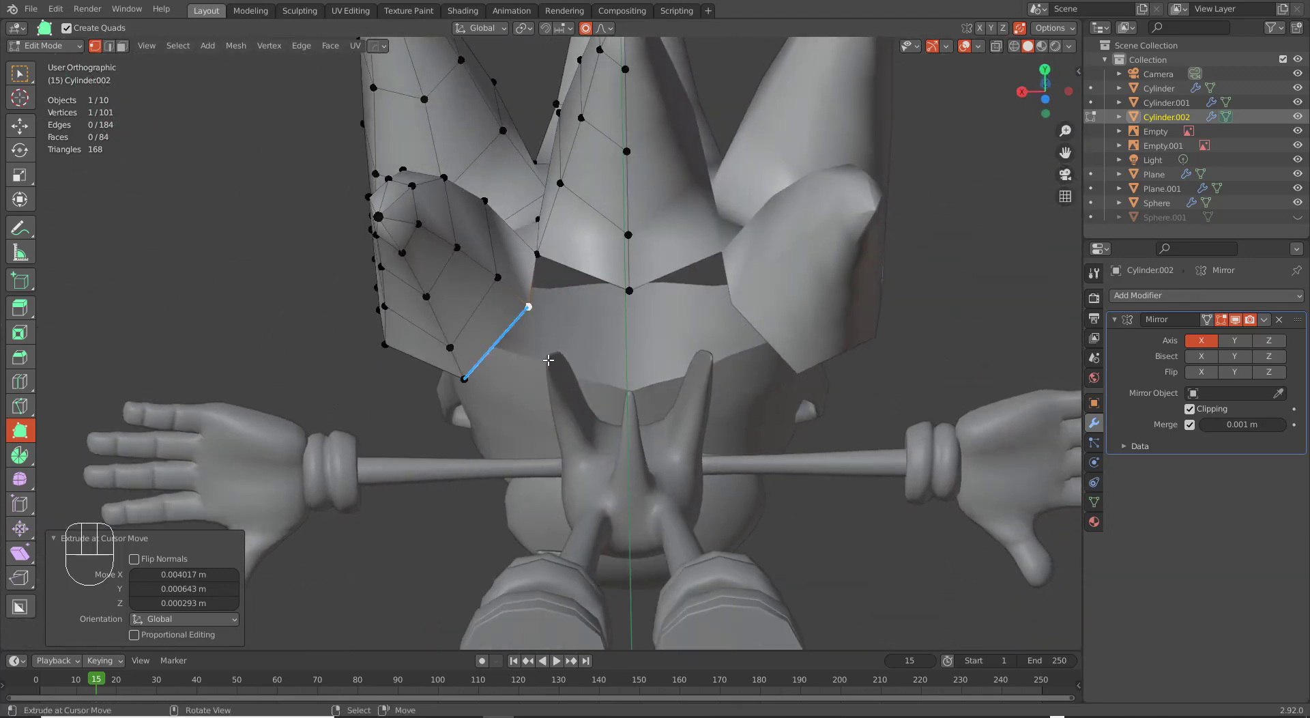
{"action": "middle_click_drag", "start_coordinate": [543, 360], "coordinate": [640, 392]}
{"action": "right_click", "coordinate": [642, 377], "text": "ctrl"}
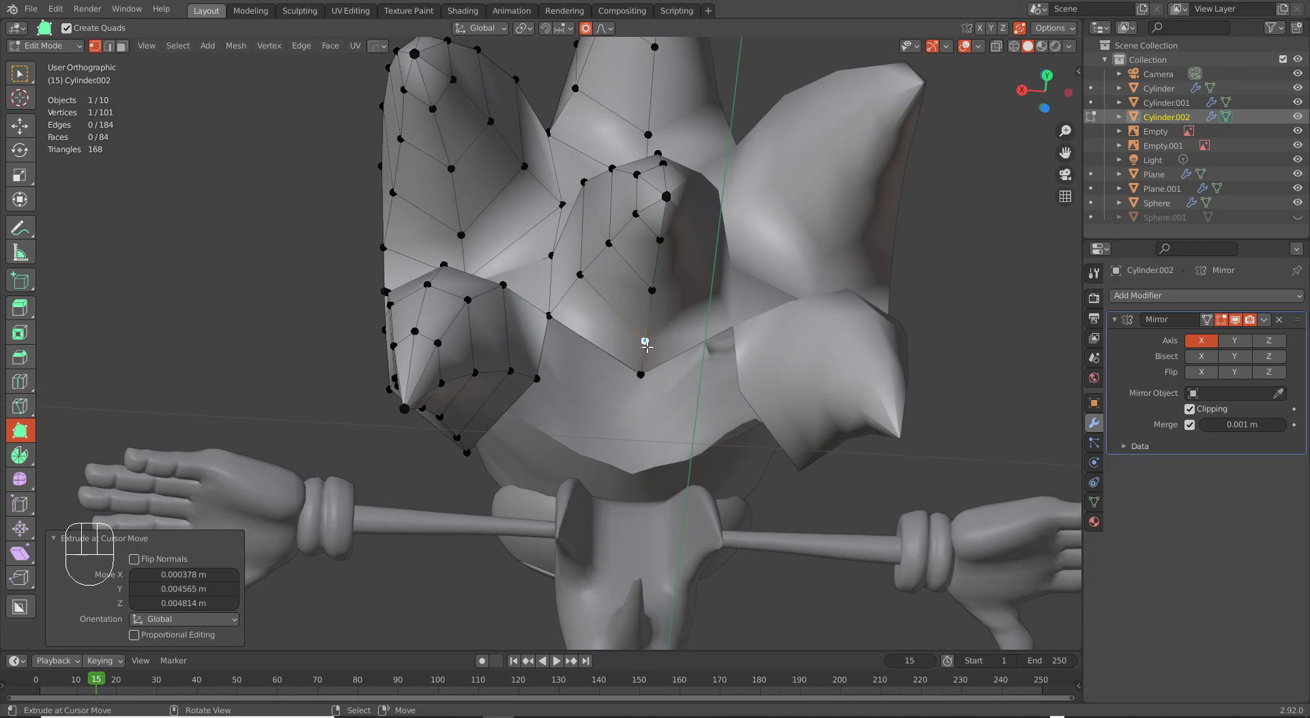
{"action": "right_click", "coordinate": [639, 358], "text": "ctrl"}
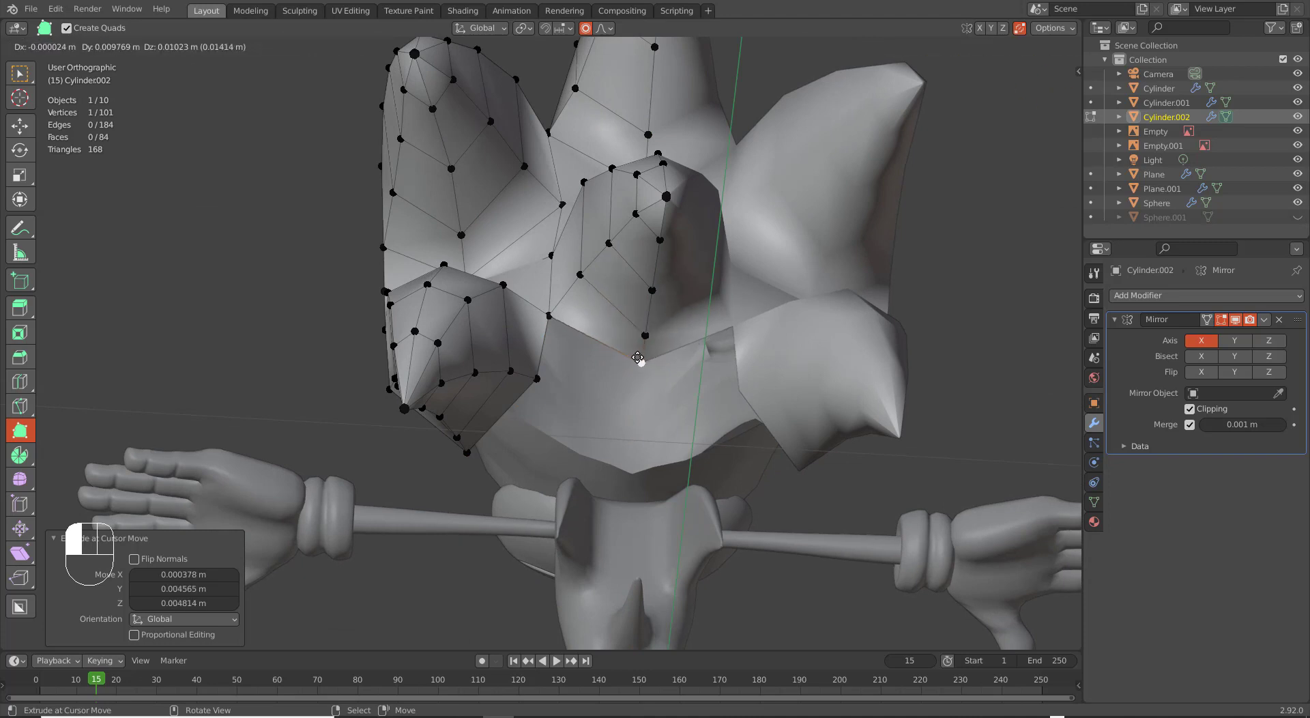
Build a quad face between the lower side and centre quills and place its free corner below the centre quill.
{"action": "left_click", "coordinate": [561, 342], "text": "ctrl"}
{"action": "key", "text": "ctrl+z"}
{"action": "left_click", "coordinate": [560, 342], "text": "ctrl"}
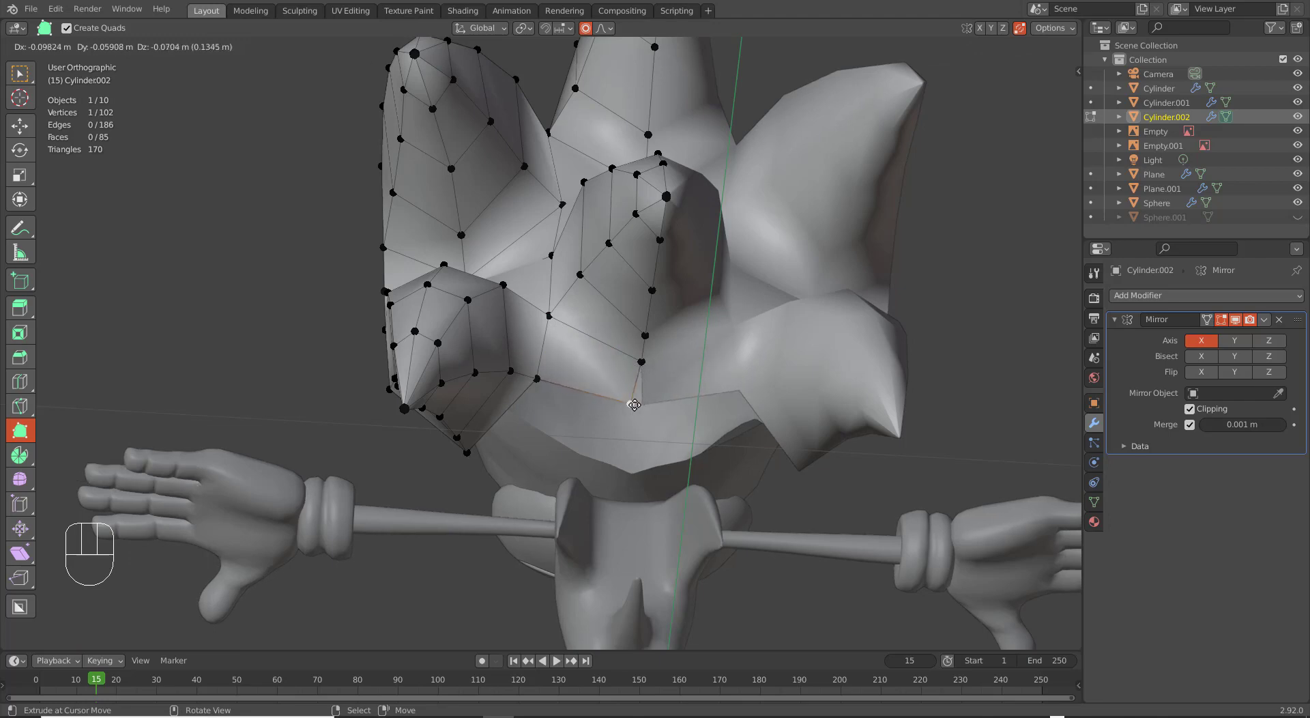
{"action": "left_click", "coordinate": [635, 404]}
{"action": "middle_click_drag", "start_coordinate": [635, 405], "coordinate": [546, 414]}
{"action": "left_click", "coordinate": [653, 488], "text": "ctrl"}
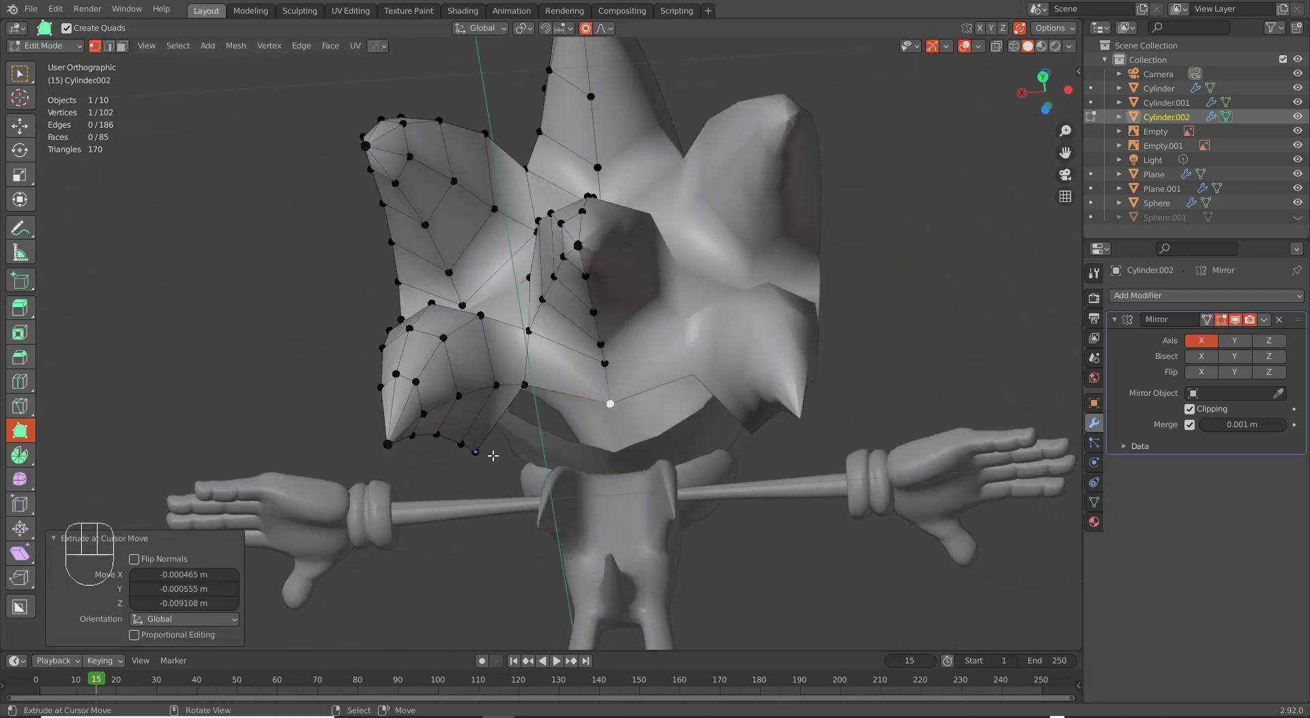
Build a second quad below the first along the side quill's underside and move its free corner to the centre line.
{"action": "middle_click_drag", "start_coordinate": [493, 455], "coordinate": [528, 407]}
{"action": "left_click_drag", "start_coordinate": [533, 380], "coordinate": [539, 445], "text": "ctrl"}
{"action": "middle_click_drag", "start_coordinate": [539, 444], "coordinate": [565, 462]}
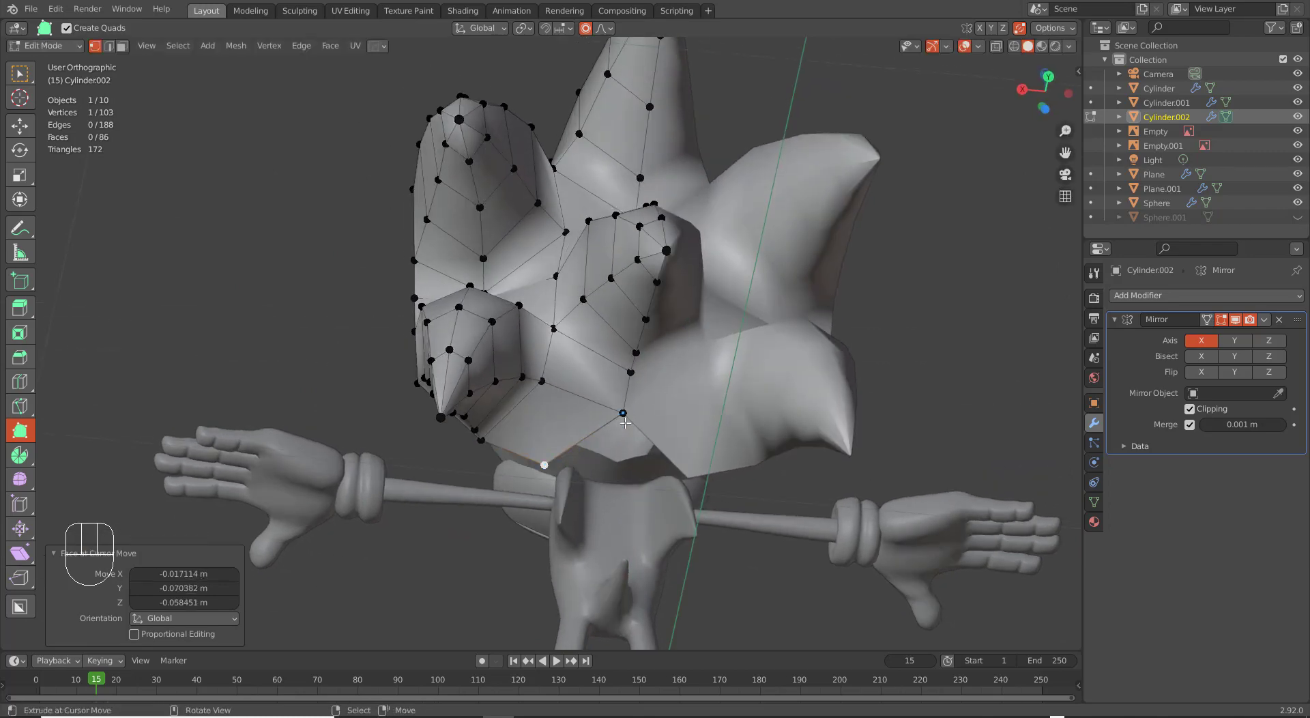
{"action": "middle_click_drag", "start_coordinate": [585, 460], "coordinate": [712, 474]}
{"action": "key", "text": "g"}
{"action": "left_click", "coordinate": [618, 445]}
{"action": "left_click", "coordinate": [482, 438]}
{"action": "left_click", "coordinate": [481, 439]}
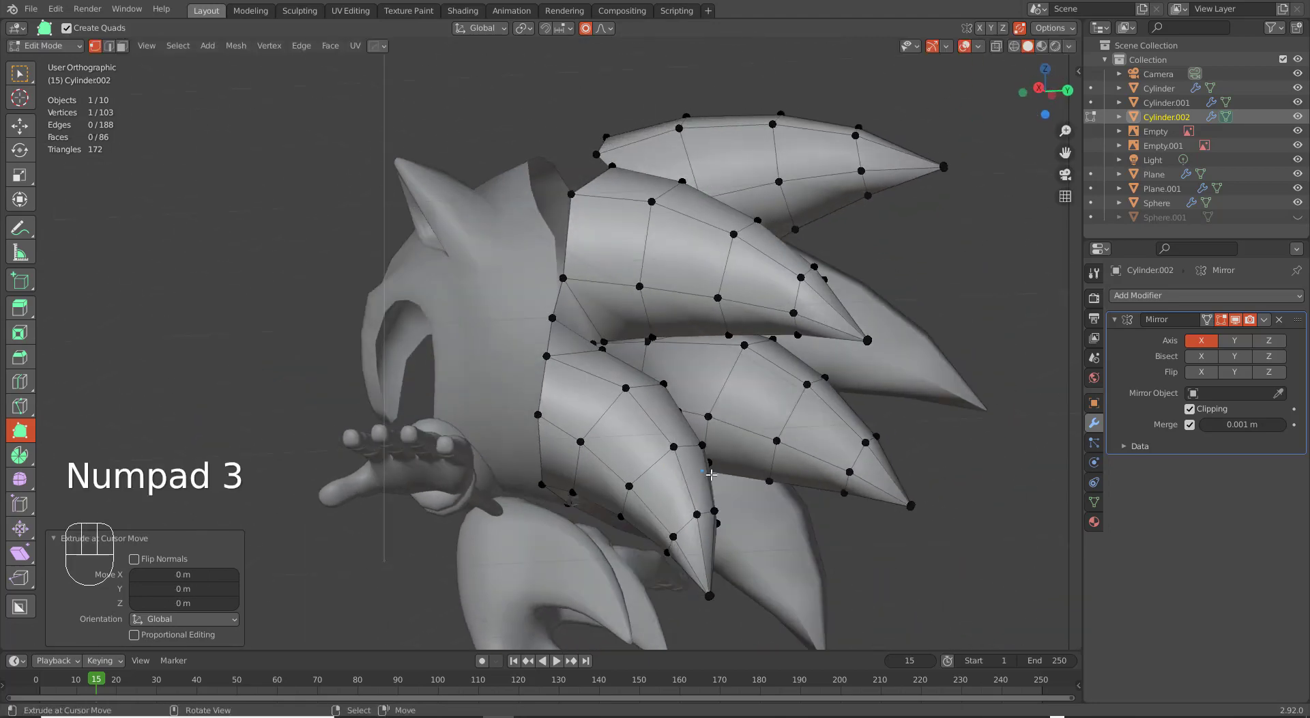
Examine the joined quills from the side and behind, including in Object Mode.
{"action": "key", "text": "KP_3"}
{"action": "scroll", "coordinate": [711, 471], "scroll_direction": "down", "scroll_amount": 4}
{"action": "scroll", "coordinate": [707, 437], "scroll_direction": "up", "scroll_amount": 2}
{"action": "middle_click_drag", "start_coordinate": [677, 379], "coordinate": [509, 371]}
{"action": "key", "text": "Tab"}
{"action": "middle_click_drag", "start_coordinate": [546, 437], "coordinate": [547, 366]}
{"action": "key", "text": "Tab"}
Select the seam vertices between the side and centre quills and move them along Y.
{"action": "right_click", "coordinate": [560, 320], "text": "shift"}
{"action": "middle_click_drag", "start_coordinate": [561, 321], "coordinate": [544, 324]}
{"action": "right_click", "coordinate": [592, 324], "text": "shift"}
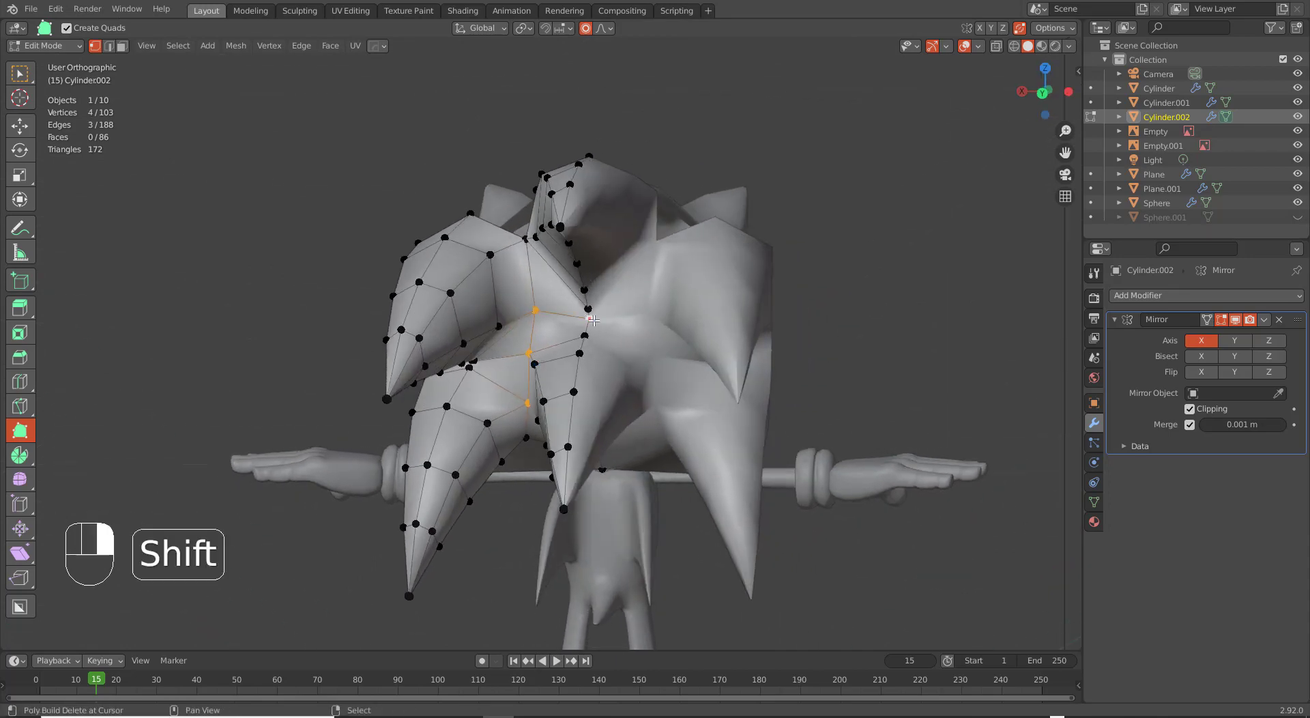
{"action": "middle_click_drag", "start_coordinate": [604, 352], "coordinate": [630, 423]}
{"action": "right_click", "coordinate": [552, 346], "text": "shift"}
{"action": "key", "text": "g"}
{"action": "key", "text": "y"}
{"action": "left_click", "coordinate": [609, 406]}
Move the selected centre-line vertex beneath the centre quill about -0.072 m along Y.
{"action": "key", "text": "Tab"}
{"action": "key", "text": "Tab"}
{"action": "key", "text": "g"}
{"action": "key", "text": "y"}
{"action": "left_click", "coordinate": [568, 434]}
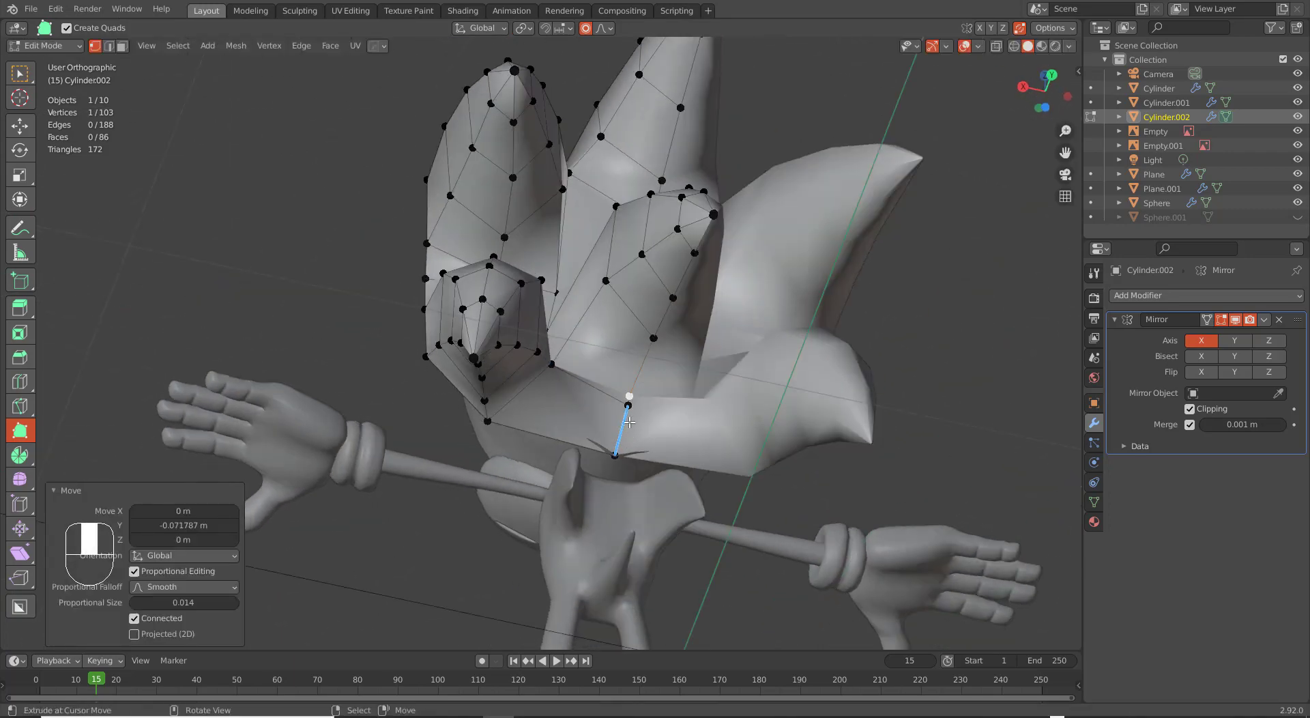
Reposition the three centre-line vertices beneath the centre quill one by one, spacing them out downward along the seam.
{"action": "key", "text": "g"}
{"action": "left_click", "coordinate": [628, 447]}
{"action": "right_click", "coordinate": [629, 397]}
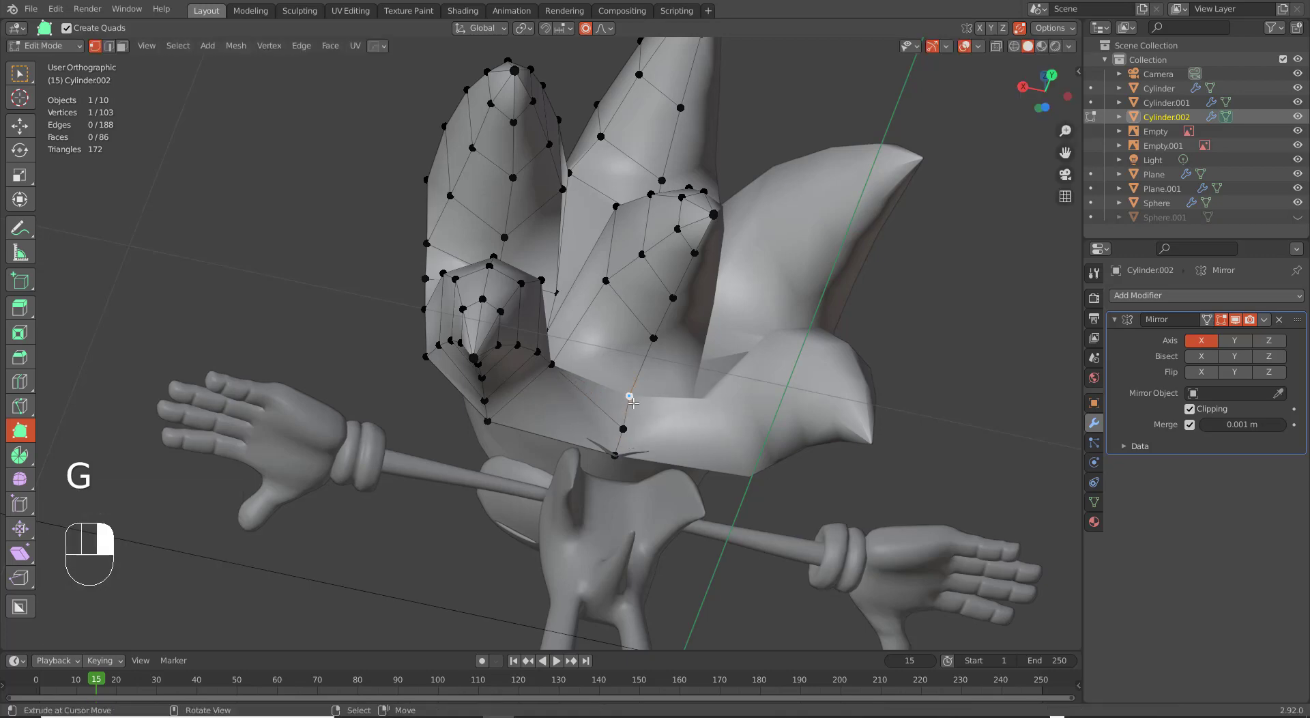
{"action": "key", "text": "g"}
{"action": "left_click", "coordinate": [625, 420]}
{"action": "right_click", "coordinate": [617, 450]}
{"action": "key", "text": "g"}
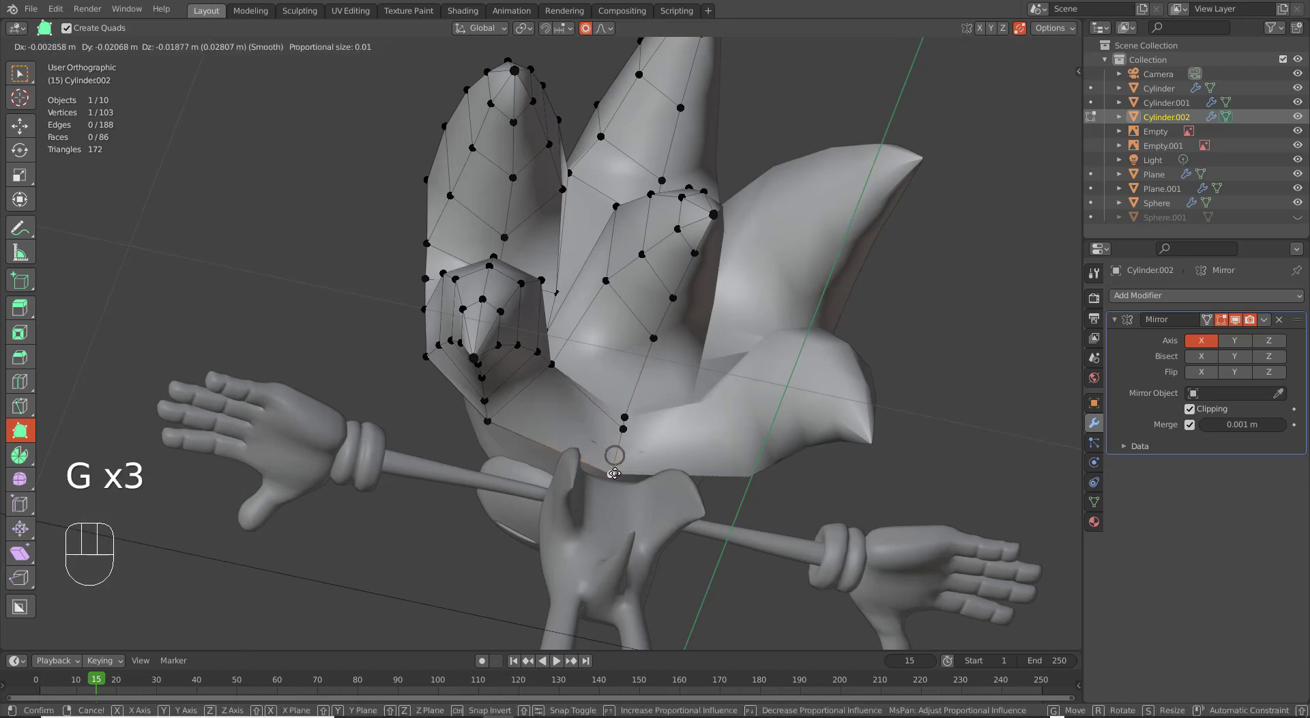
{"action": "left_click", "coordinate": [615, 452]}
Shift the underside vertices of the lower side quill toward the centre to even out the newly bridged faces.
{"action": "middle_click_drag", "start_coordinate": [616, 452], "coordinate": [571, 432]}
{"action": "key", "text": "g"}
{"action": "left_click", "coordinate": [615, 454]}
{"action": "key", "text": "g"}
{"action": "left_click", "coordinate": [510, 446]}
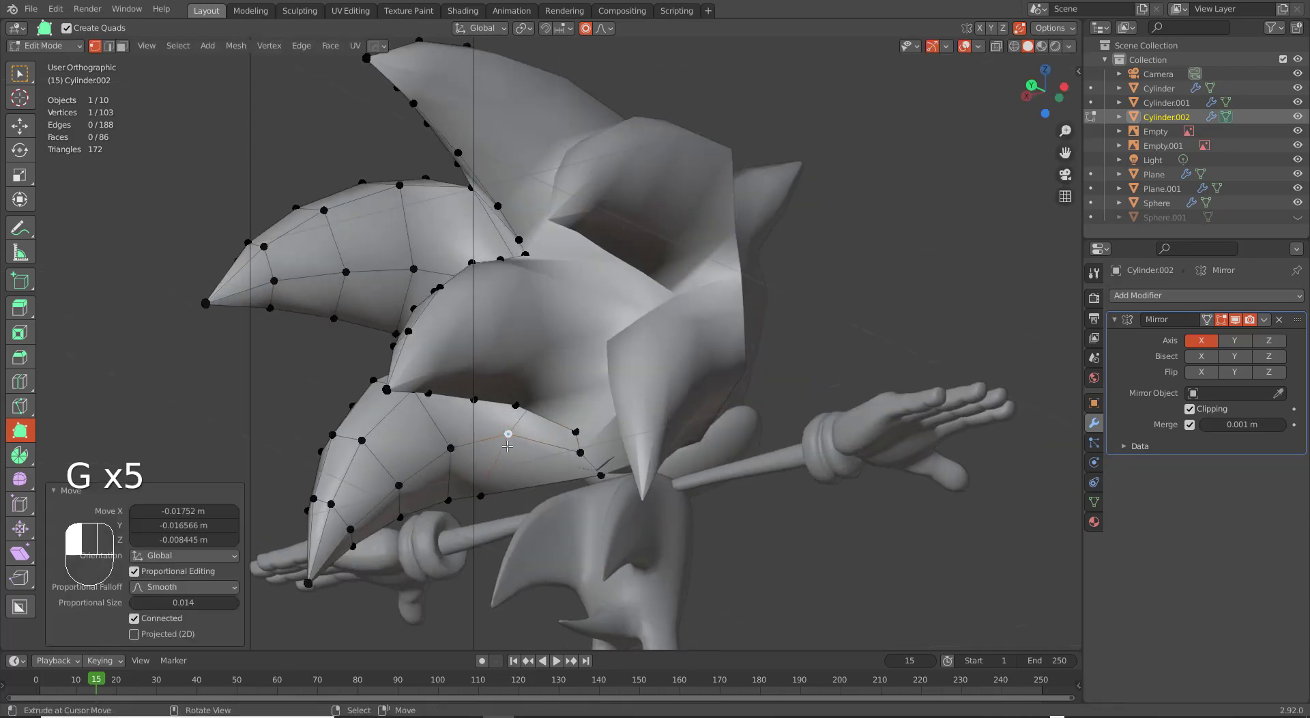
{"action": "right_click", "coordinate": [481, 495]}
{"action": "key", "text": "g"}
{"action": "left_click", "coordinate": [516, 484]}
{"action": "key", "text": "g"}
{"action": "left_click", "coordinate": [513, 478]}
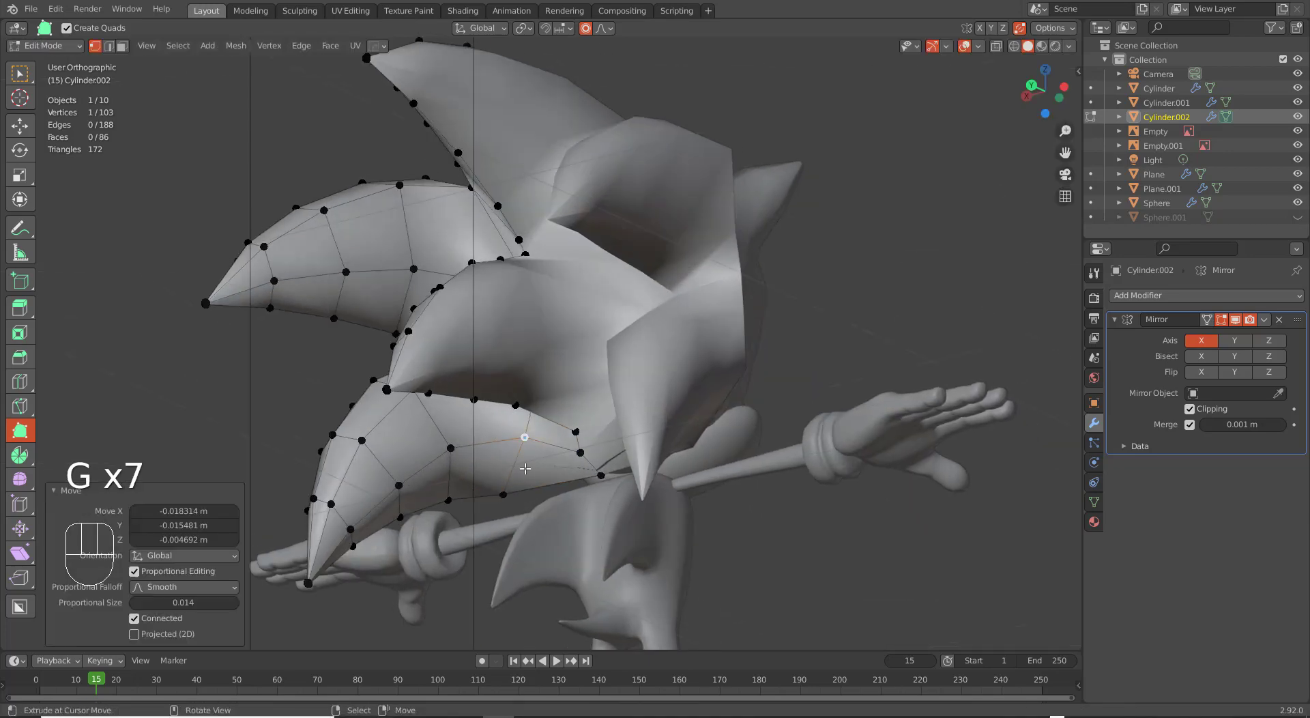
{"action": "key", "text": "g"}
{"action": "left_click", "coordinate": [510, 470]}
In front view, move the lower side quill's base vertex about -0.047 m along X and the vertex beside the jaw about -0.009 m along X.
{"action": "middle_click_drag", "start_coordinate": [510, 470], "coordinate": [570, 477]}
{"action": "key", "text": "g"}
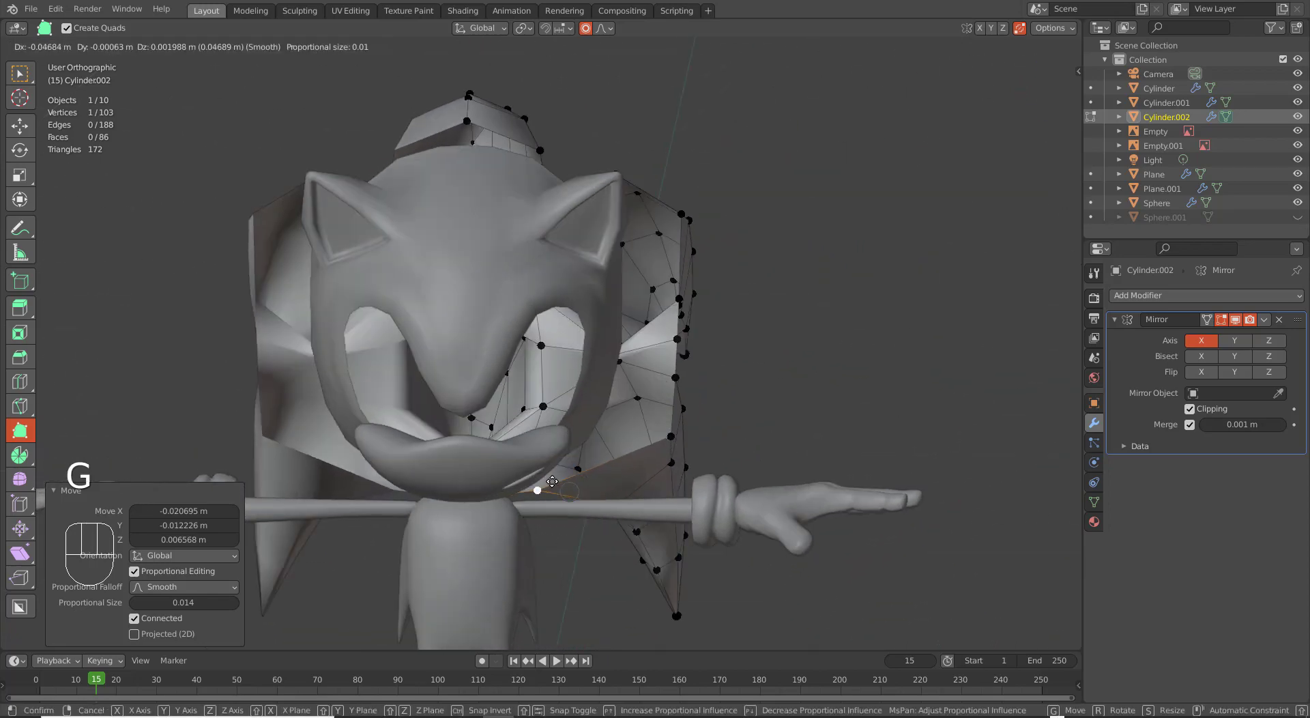
{"action": "right_click", "coordinate": [551, 480]}
{"action": "key", "text": "KP_1"}
{"action": "scroll", "coordinate": [690, 447], "scroll_direction": "up", "scroll_amount": 4}
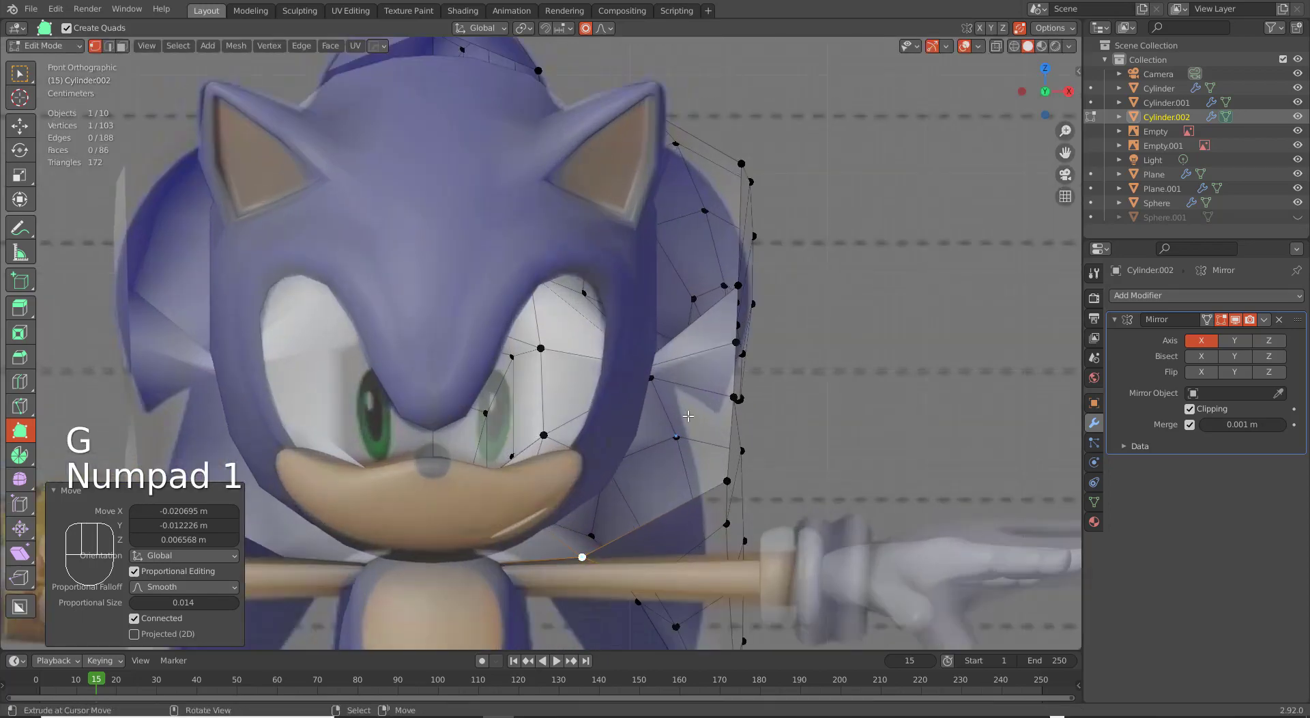
{"action": "middle_click_drag", "start_coordinate": [691, 447], "coordinate": [641, 388], "text": "shift"}
{"action": "left_click", "coordinate": [676, 390]}
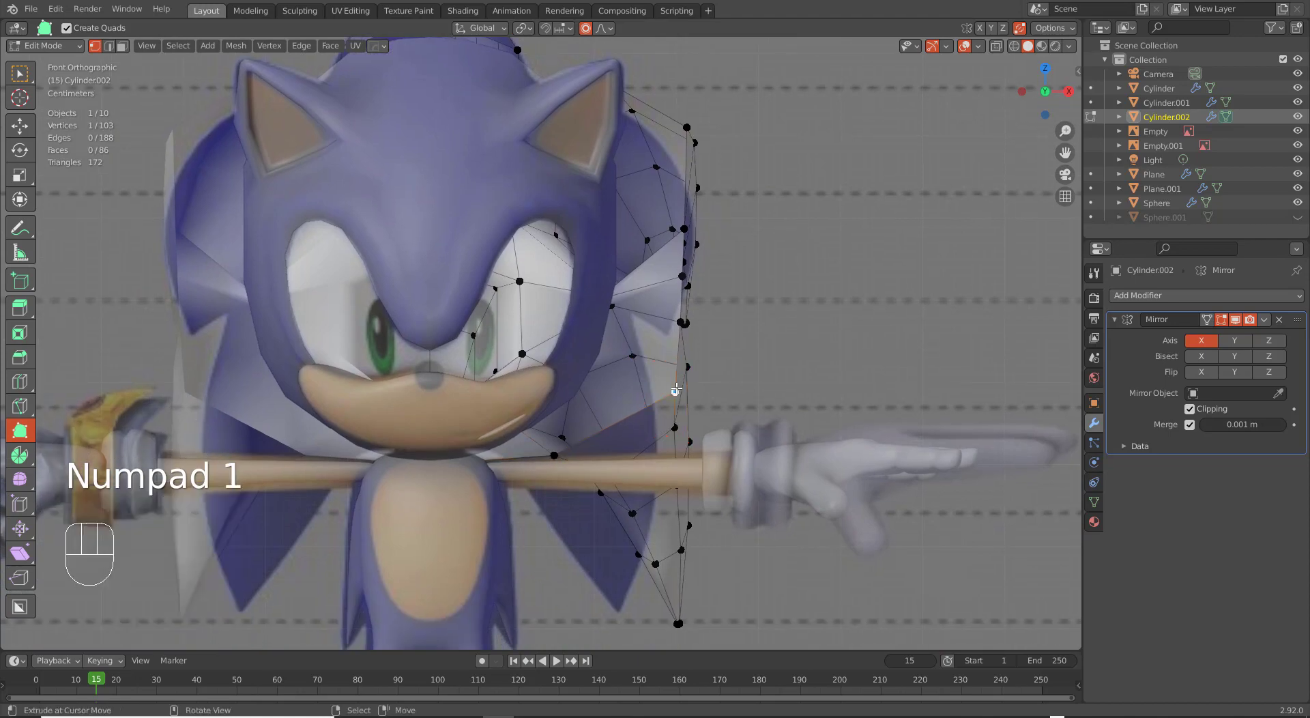
{"action": "key", "text": "g"}
{"action": "left_click", "coordinate": [628, 403]}
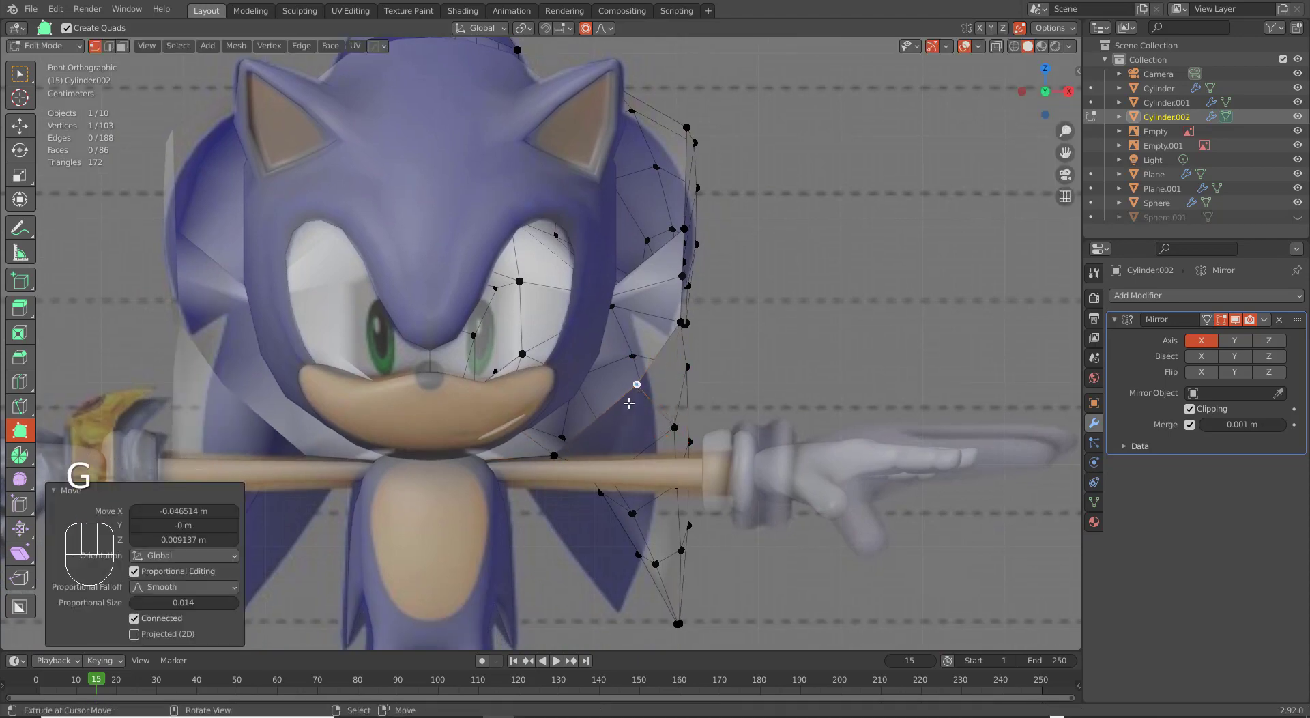
{"action": "key", "text": "g"}
{"action": "left_click", "coordinate": [548, 454]}
Select the outer face loops of the upper and lower side quills out to their tips and return to front view.
{"action": "middle_click_drag", "start_coordinate": [548, 454], "coordinate": [620, 379]}
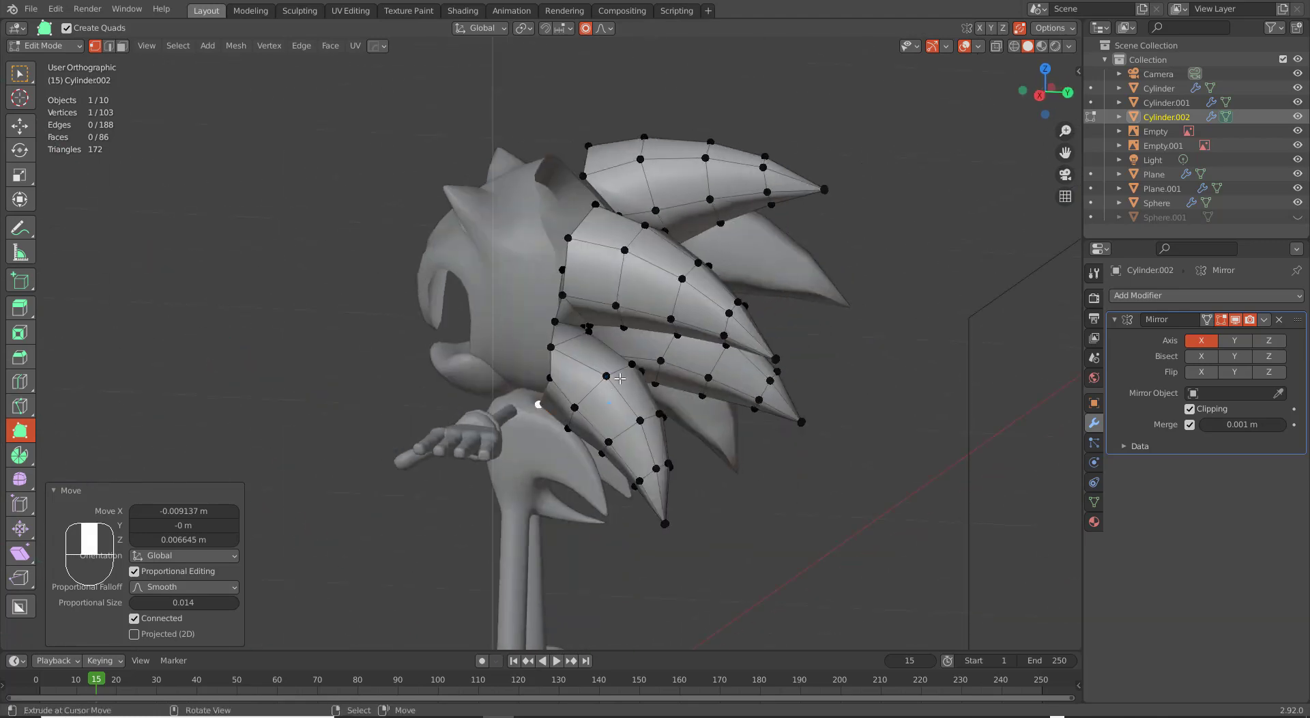
{"action": "left_click", "coordinate": [640, 316], "text": "alt"}
{"action": "key", "text": "3"}
{"action": "left_click", "coordinate": [652, 300], "text": "alt"}
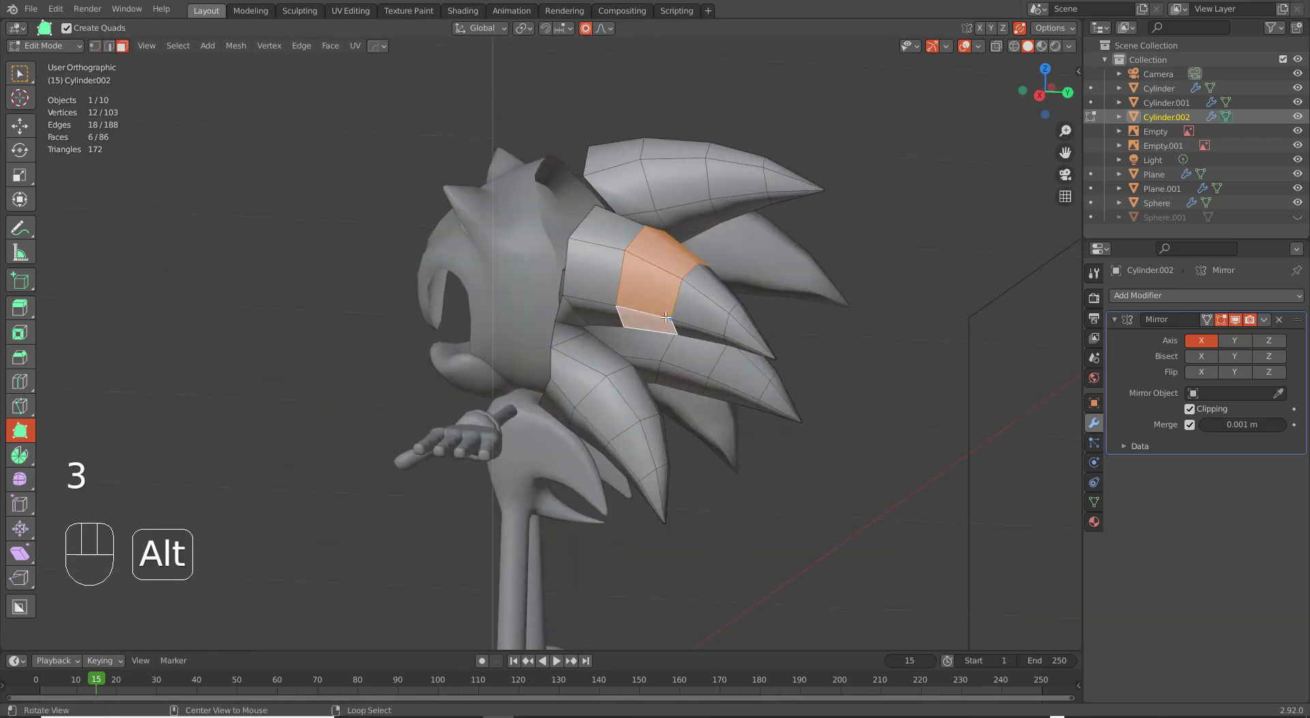
{"action": "left_click", "coordinate": [710, 329], "text": "alt+shift"}
{"action": "left_click", "coordinate": [625, 392], "text": "alt+shift"}
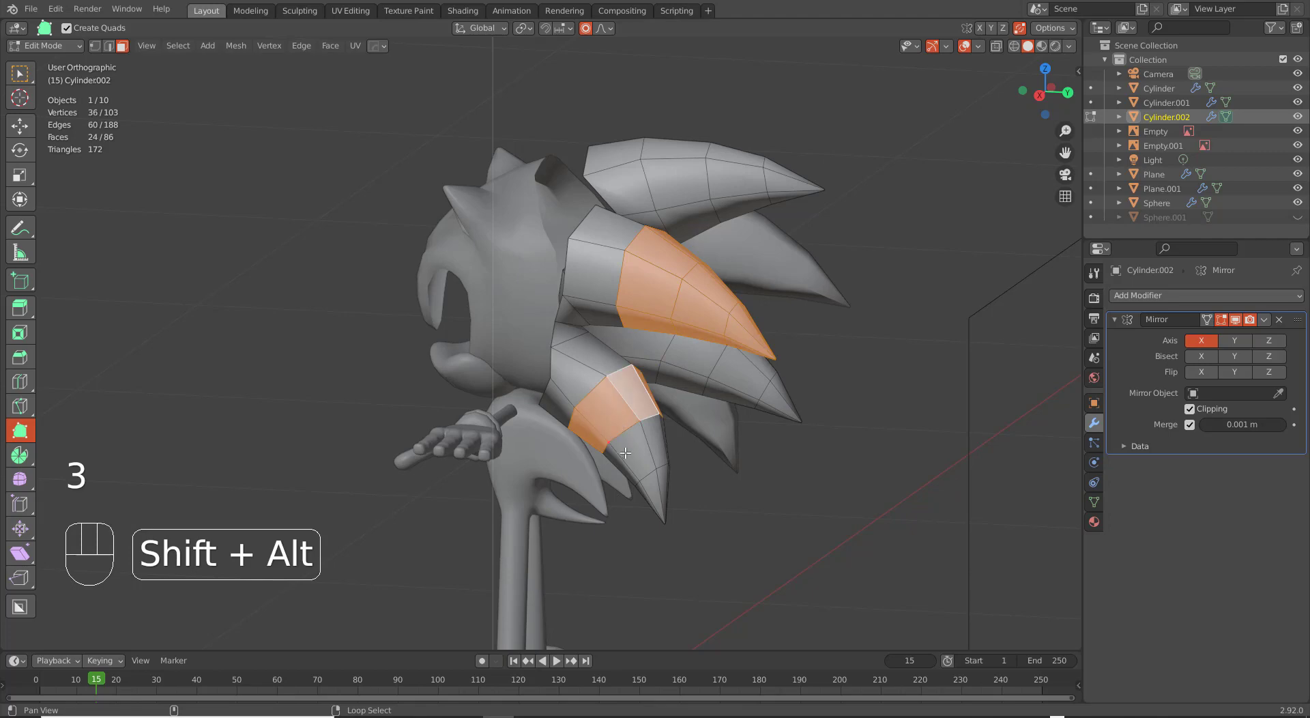
{"action": "left_click", "coordinate": [627, 455], "text": "alt+shift"}
{"action": "left_click", "coordinate": [657, 488], "text": "alt+shift"}
{"action": "key", "text": "KP_1"}
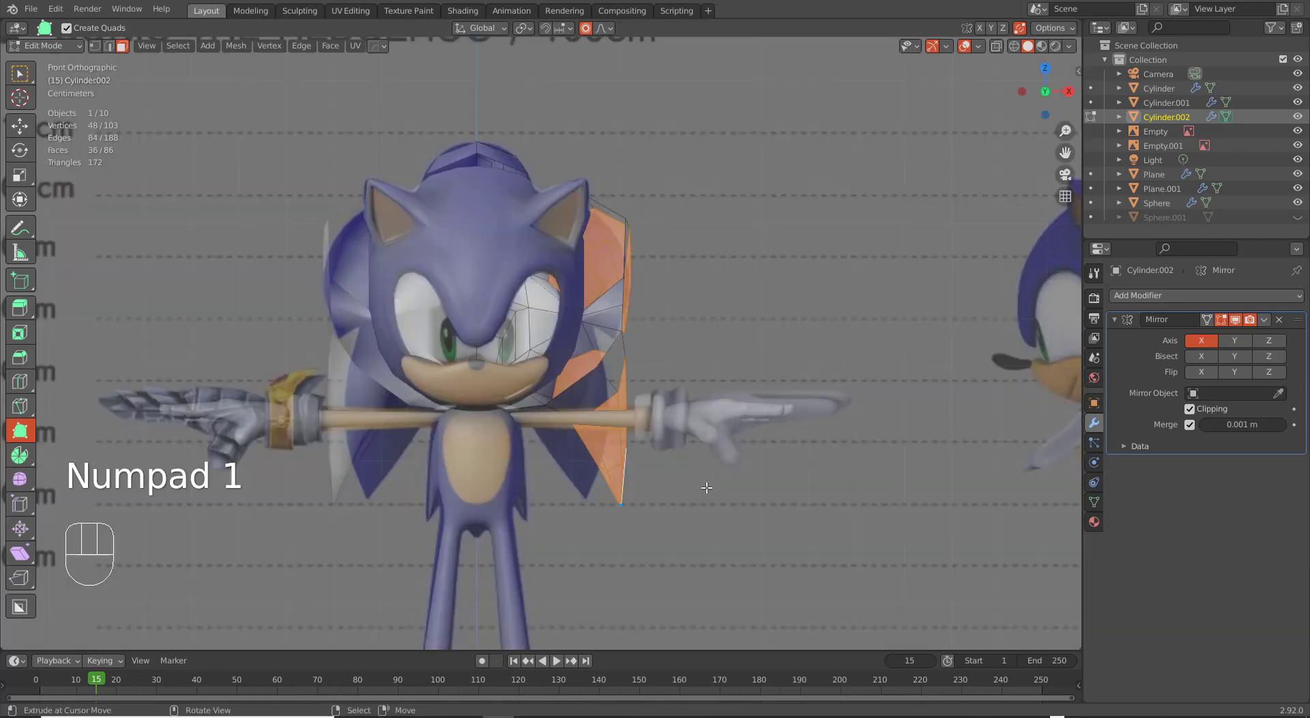
{"action": "key", "text": "r"}
{"action": "key", "text": "r"}
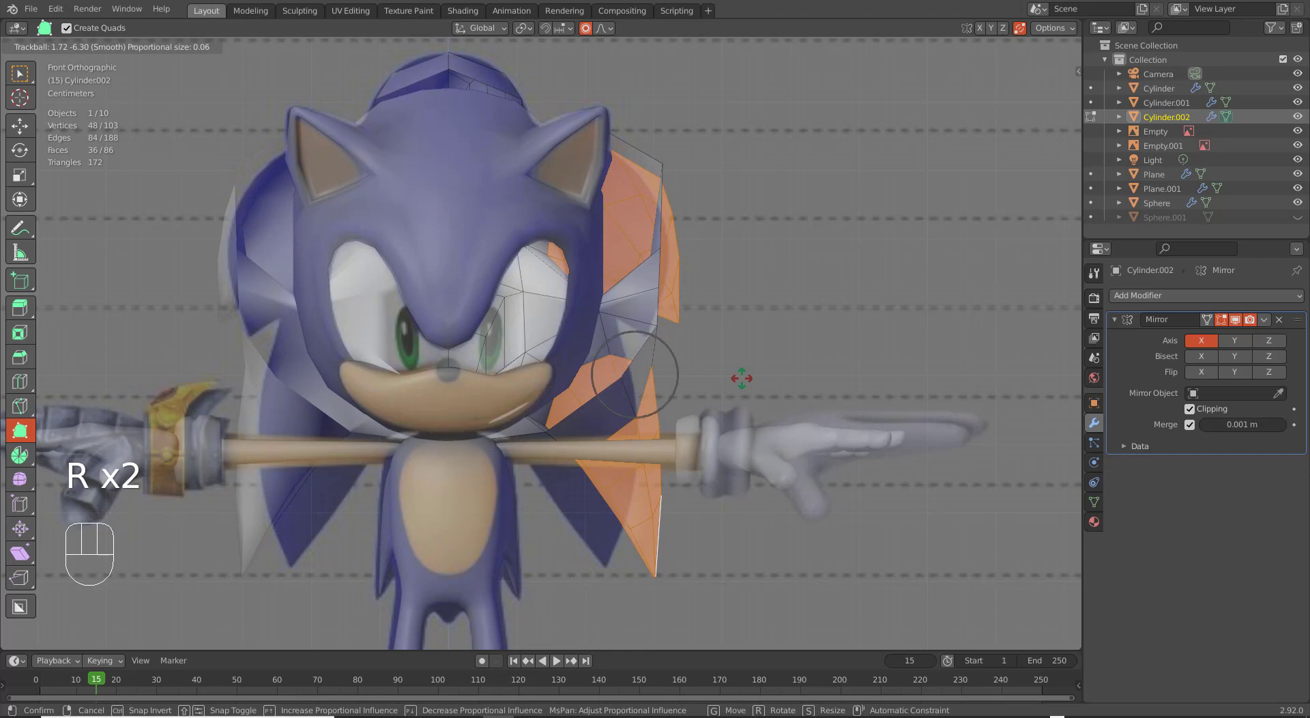
{"action": "scroll", "coordinate": [742, 378], "scroll_direction": "down", "scroll_amount": 15}
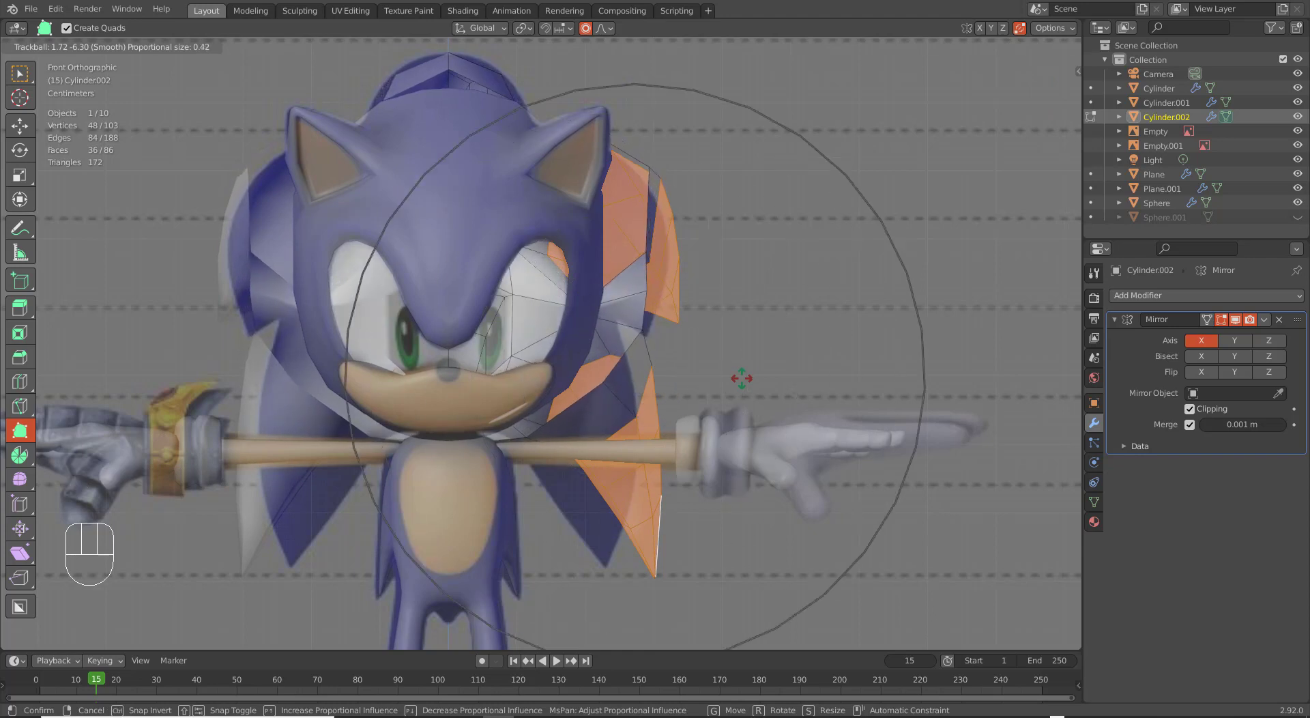
{"action": "right_click", "coordinate": [742, 376]}
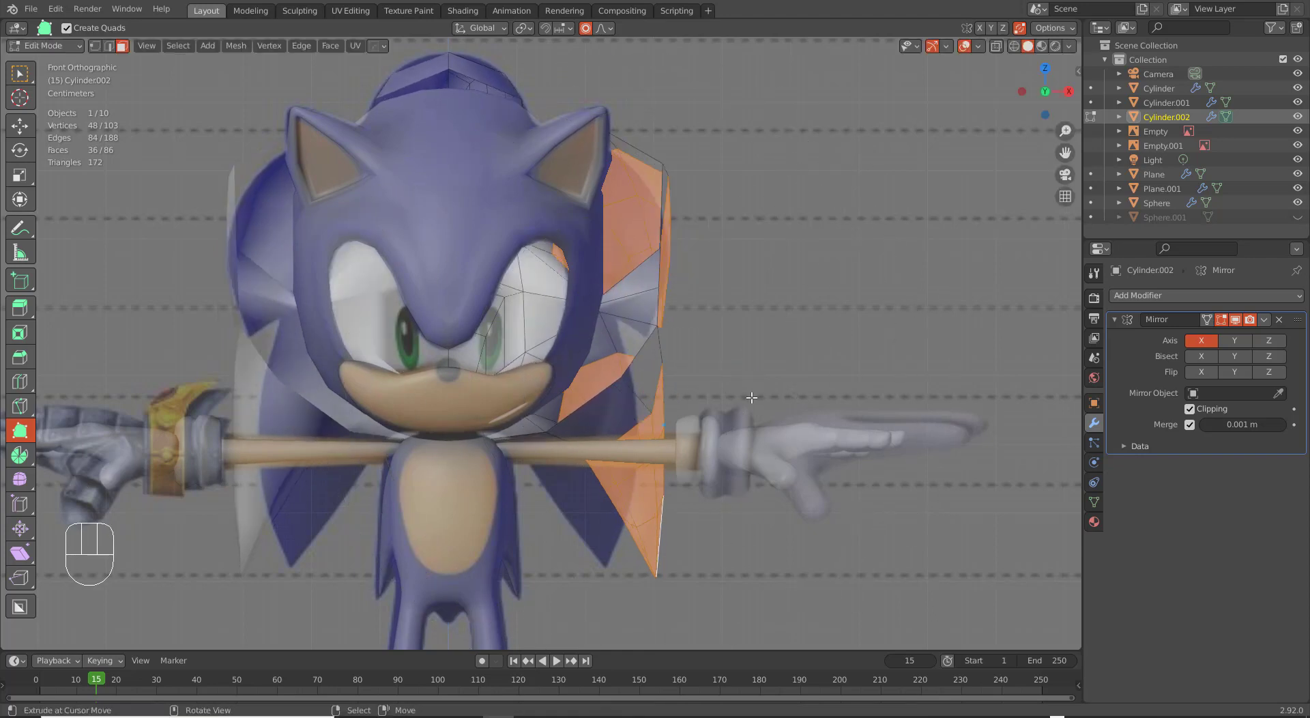
Trackball-rotate the selected quill faces -5.73° and move them about -0.039 m along X with proportional size 0.290 toward the reference.
{"action": "key", "text": "g"}
{"action": "left_click", "coordinate": [754, 396]}
{"action": "key", "text": "r"}
{"action": "key", "text": "r"}
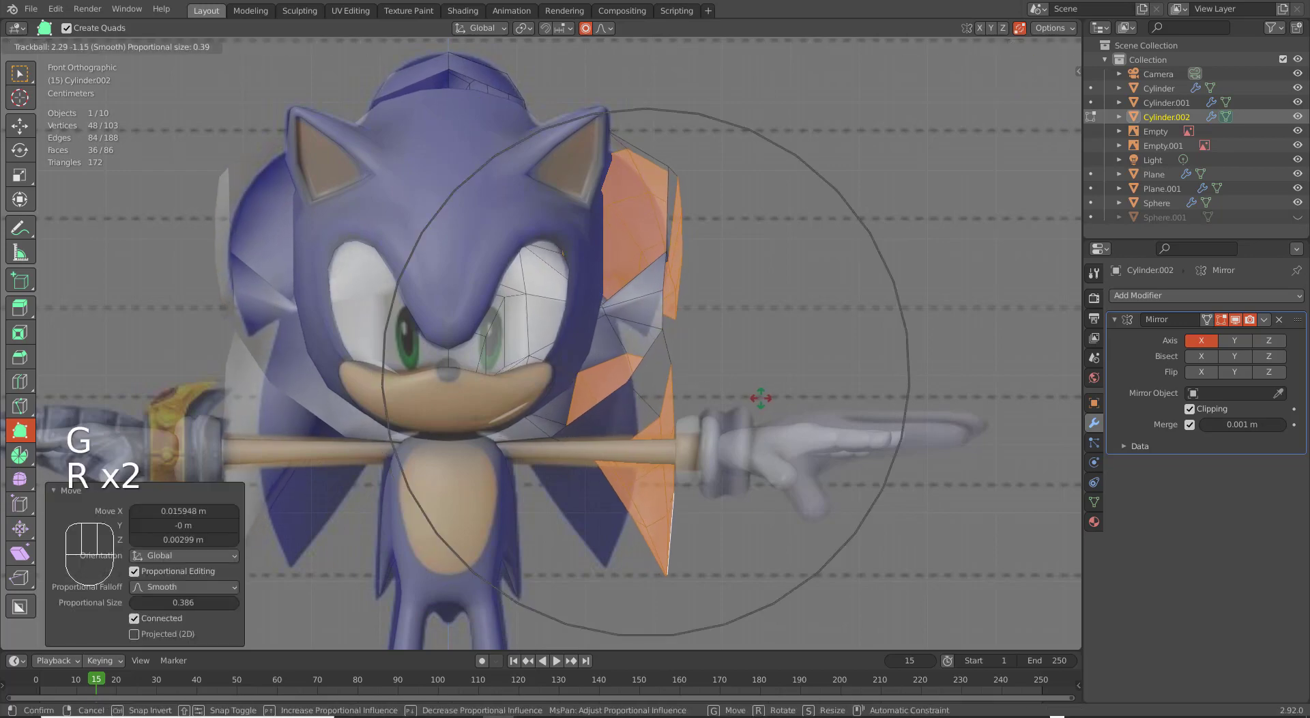
{"action": "left_click", "coordinate": [756, 395]}
{"action": "key", "text": "g"}
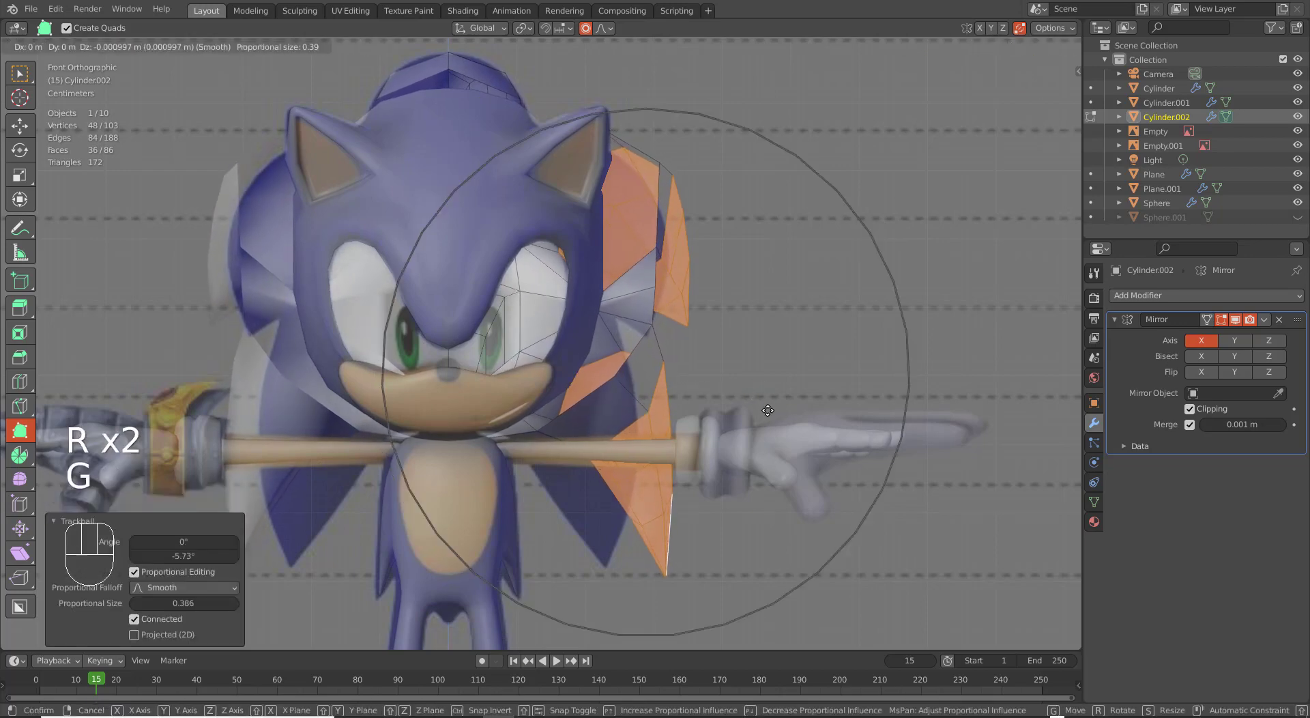
{"action": "scroll", "coordinate": [759, 411], "scroll_direction": "up", "scroll_amount": 1}
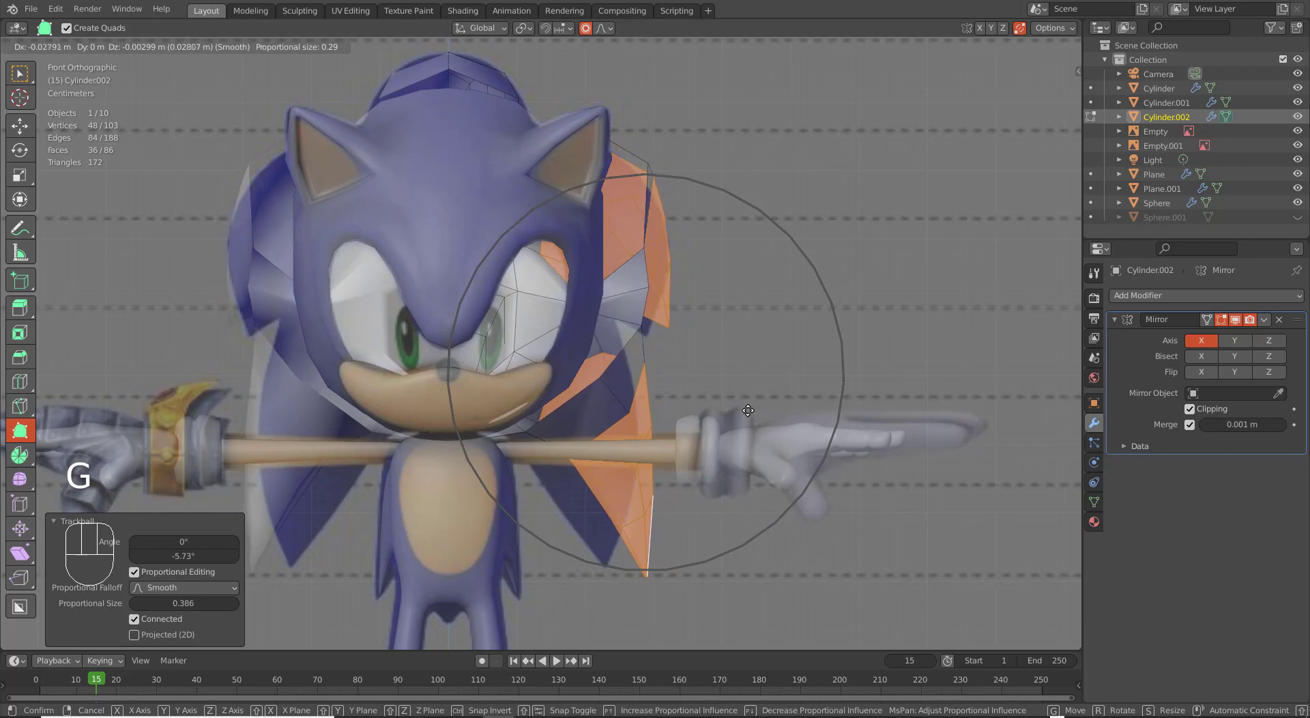
{"action": "left_click", "coordinate": [742, 410]}
Move the upper side quill's tip vertex about -0.021 m along X and -0.008 m along Z with a smaller proportional falloff.
{"action": "scroll", "coordinate": [729, 378], "scroll_direction": "up", "scroll_amount": 2}
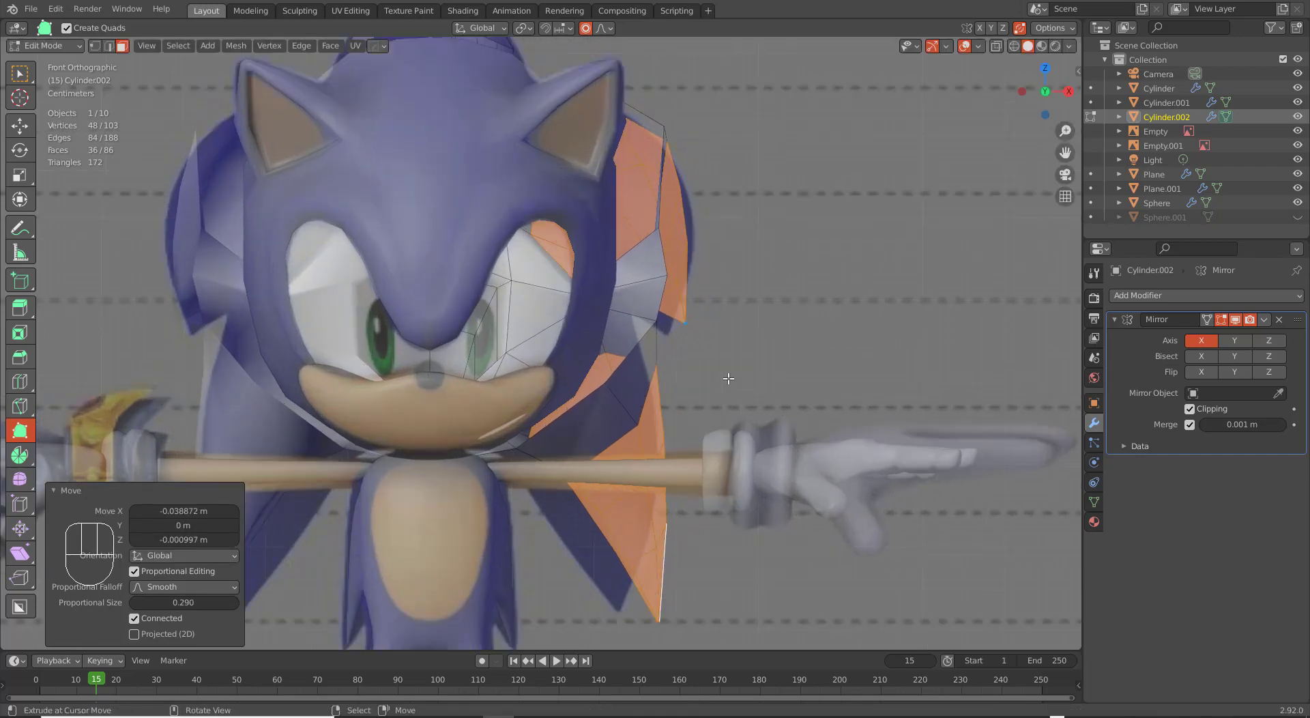
{"action": "key", "text": "alt+a"}
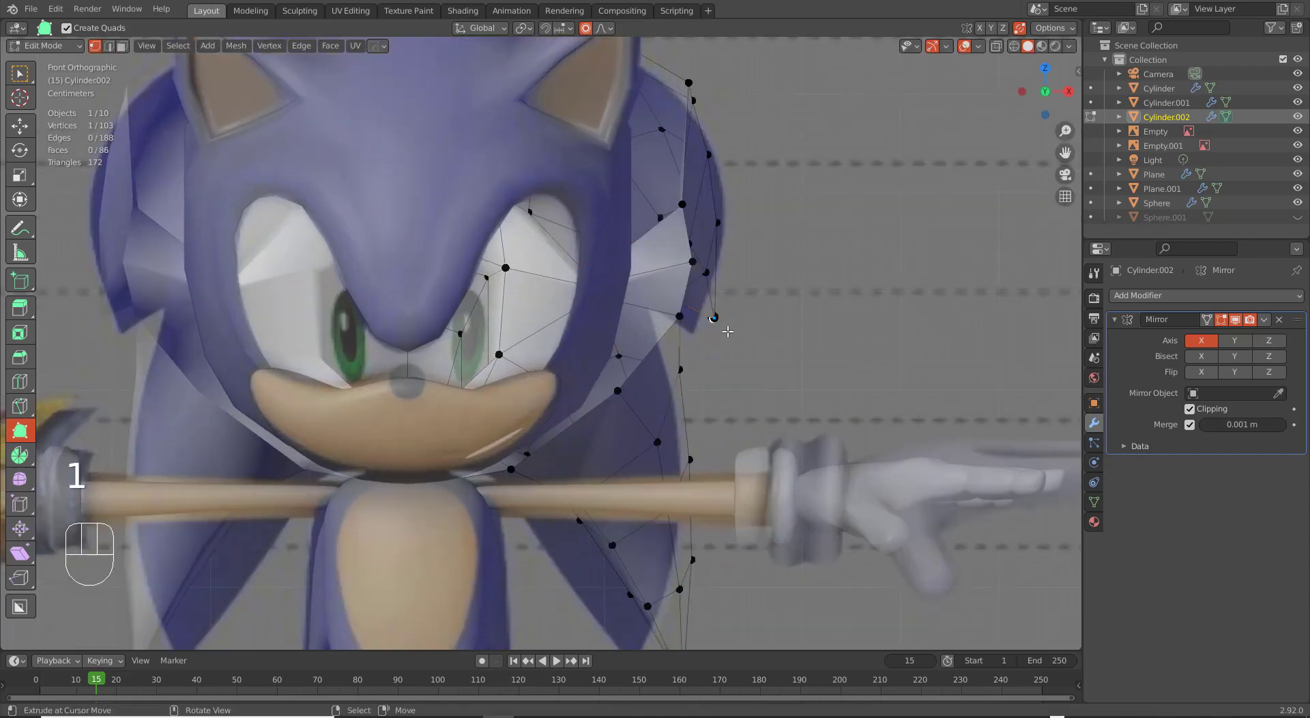
{"action": "key", "text": "g"}
{"action": "scroll", "coordinate": [757, 355], "scroll_direction": "up", "scroll_amount": 10}
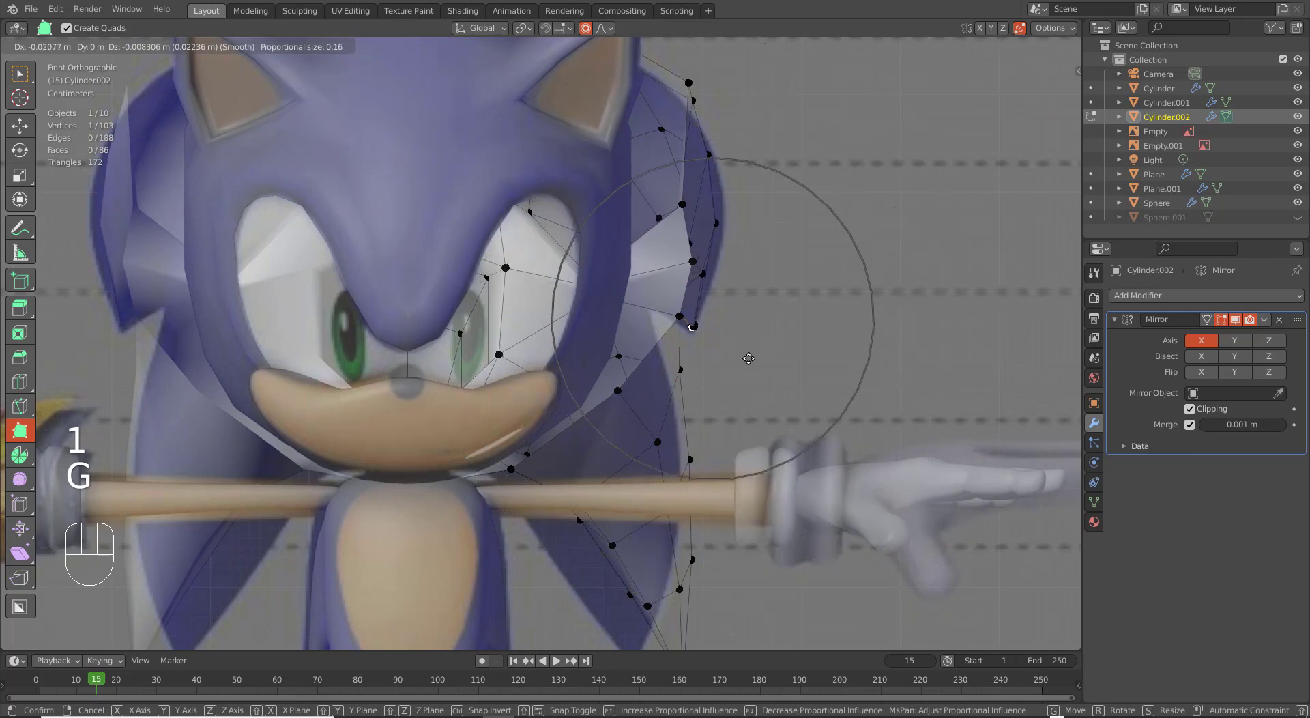
{"action": "scroll", "coordinate": [748, 358], "scroll_direction": "up", "scroll_amount": 2}
{"action": "left_click", "coordinate": [749, 359]}
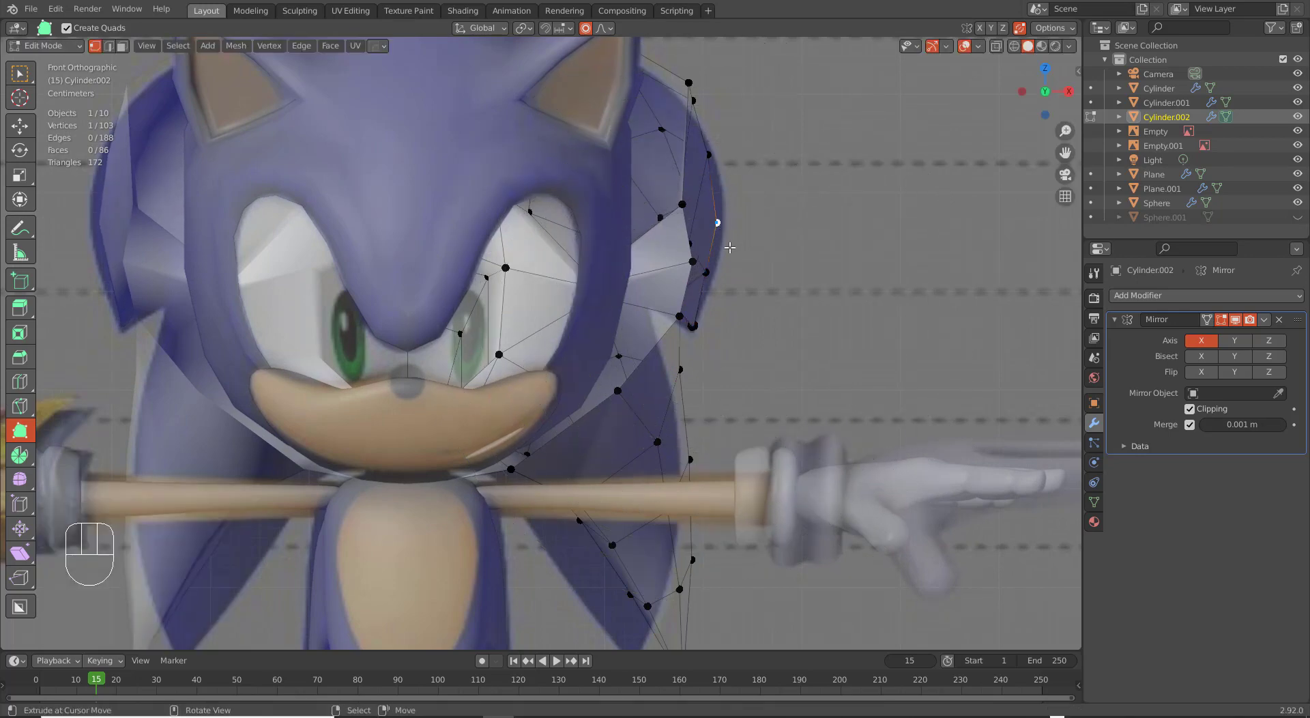
Adjust the upper side quill's outer-edge vertices with proportional editing to match the reference silhouette.
{"action": "key", "text": "g"}
{"action": "left_click", "coordinate": [741, 268]}
{"action": "key", "text": "g"}
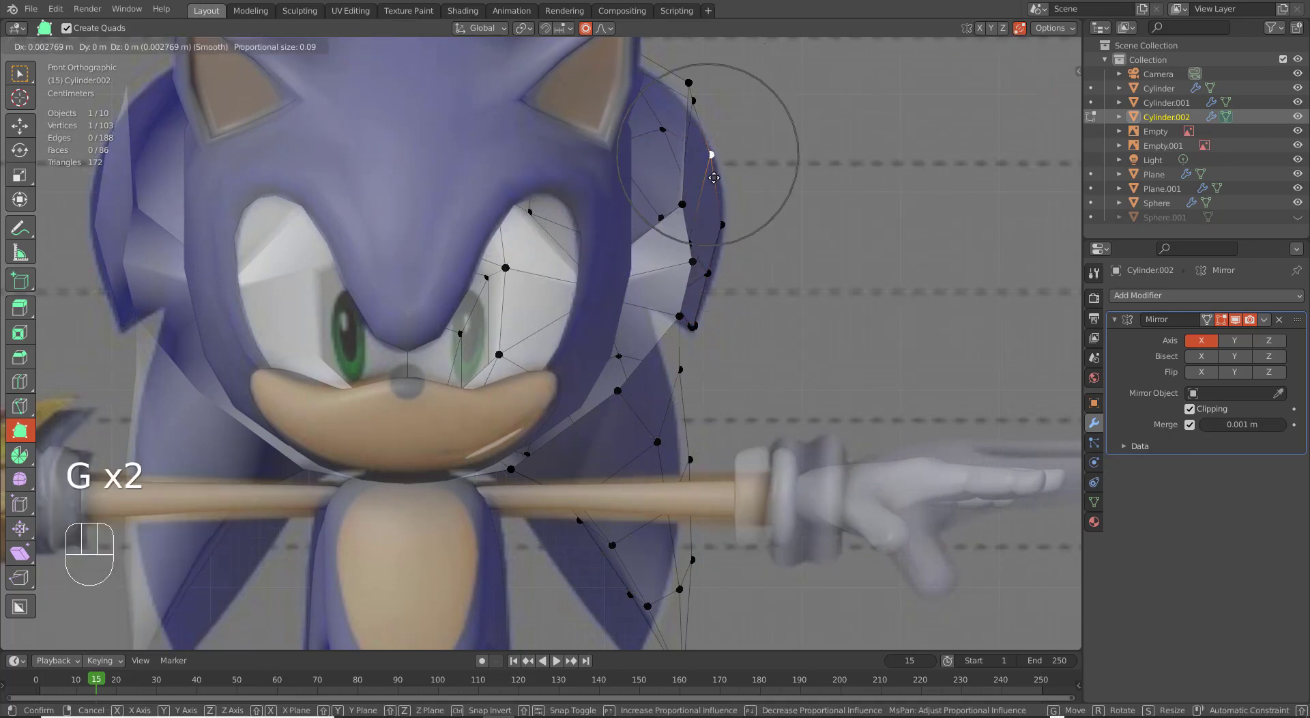
{"action": "left_click", "coordinate": [710, 146]}
{"action": "key", "text": "g"}
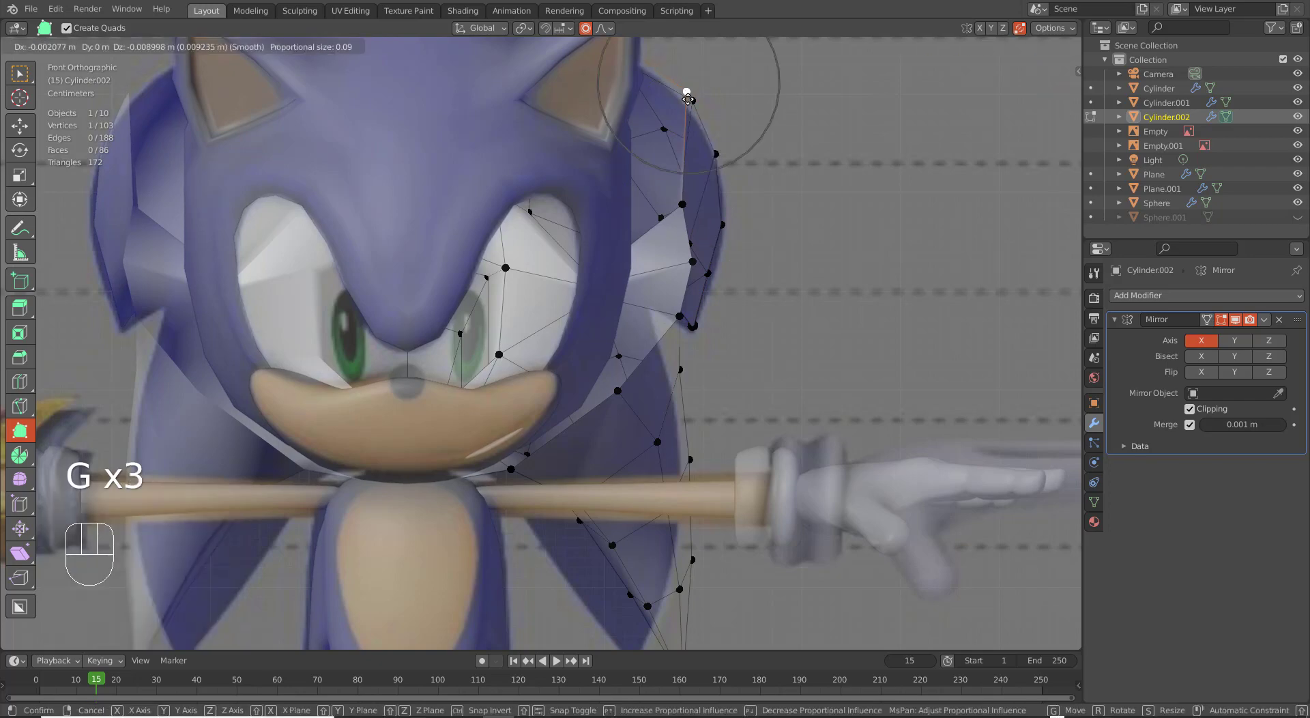
{"action": "left_click", "coordinate": [687, 99]}
{"action": "key", "text": "g"}
{"action": "left_click", "coordinate": [686, 99]}
{"action": "key", "text": "g"}
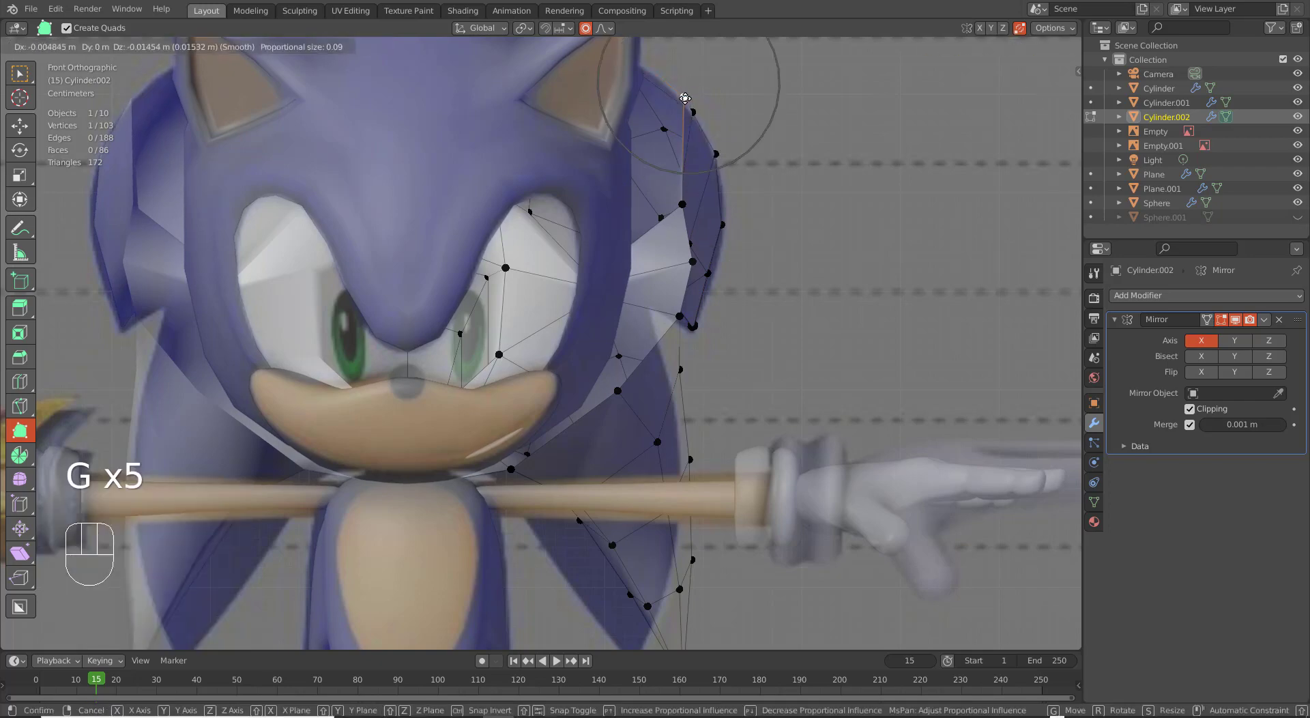
{"action": "left_click", "coordinate": [685, 99]}
Pull the upper side quill's base vertices inward toward the head, from beside the ear down to the quill's lower end.
{"action": "scroll", "coordinate": [670, 157], "scroll_direction": "down", "scroll_amount": 2}
{"action": "key", "text": "g"}
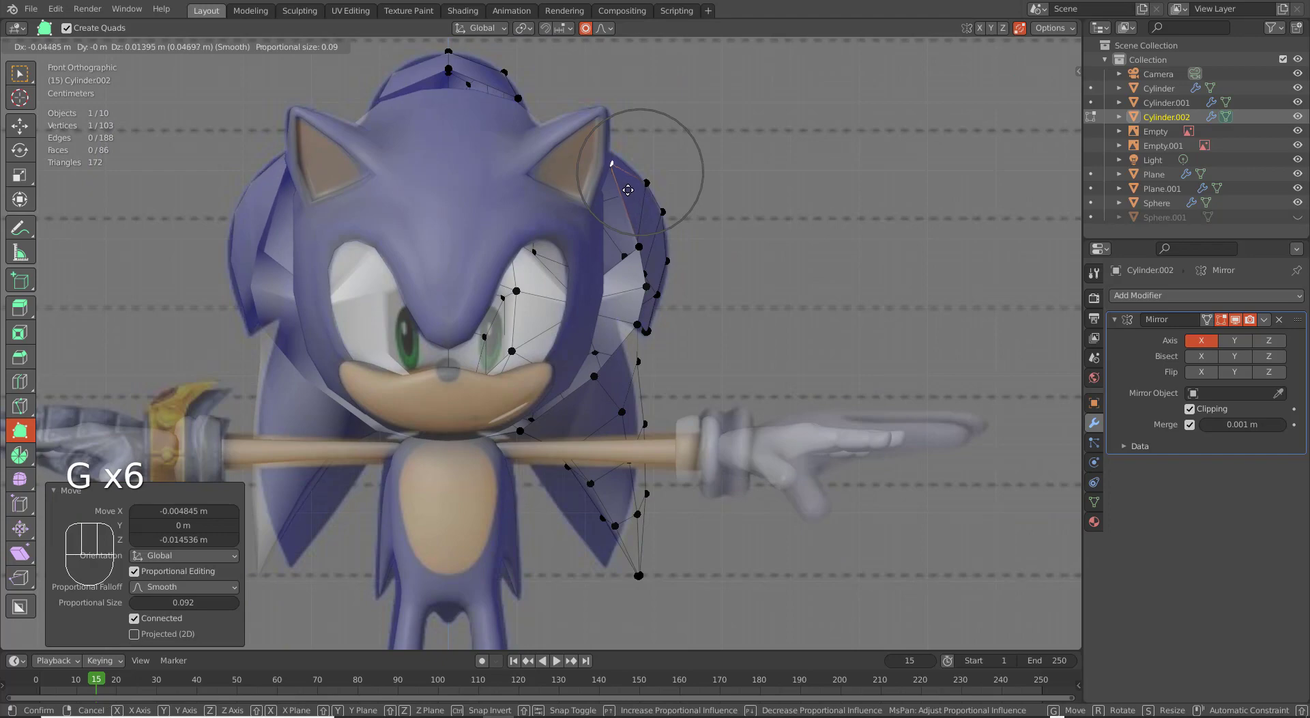
{"action": "left_click", "coordinate": [624, 186]}
{"action": "right_click", "coordinate": [636, 243]}
{"action": "key", "text": "g"}
{"action": "left_click", "coordinate": [618, 233]}
{"action": "right_click", "coordinate": [641, 293]}
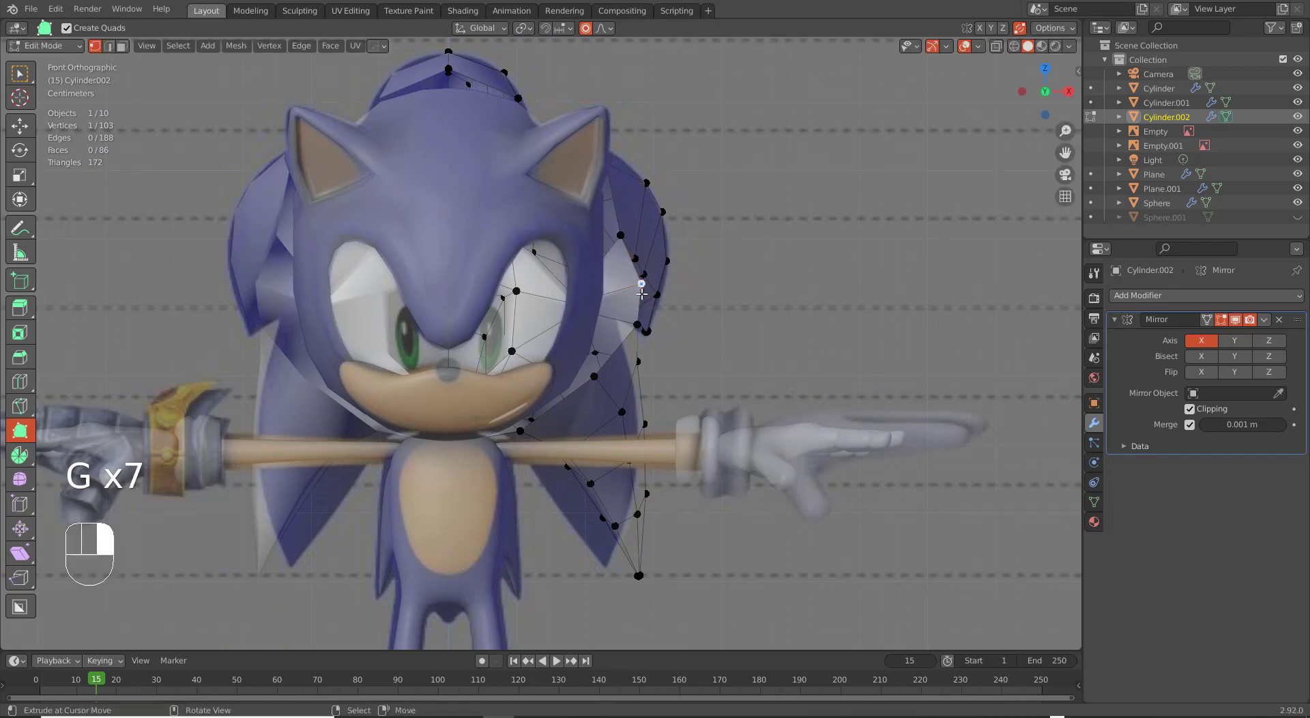
{"action": "key", "text": "g"}
{"action": "left_click", "coordinate": [621, 321]}
{"action": "key", "text": "g"}
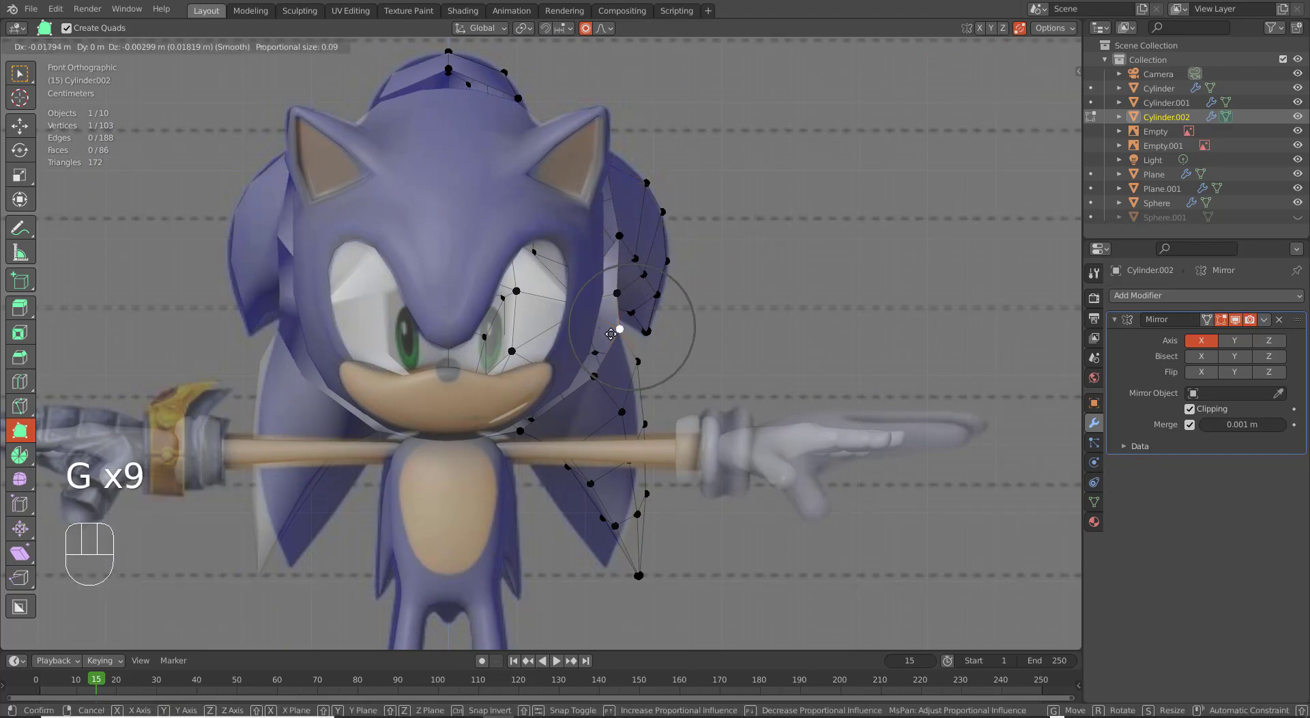
{"action": "left_click", "coordinate": [613, 332]}
Select the lower side quill's vertex loops, rotate them about 7° and move them about -0.022 m along X and -0.006 m along Z.
{"action": "right_click", "coordinate": [621, 410]}
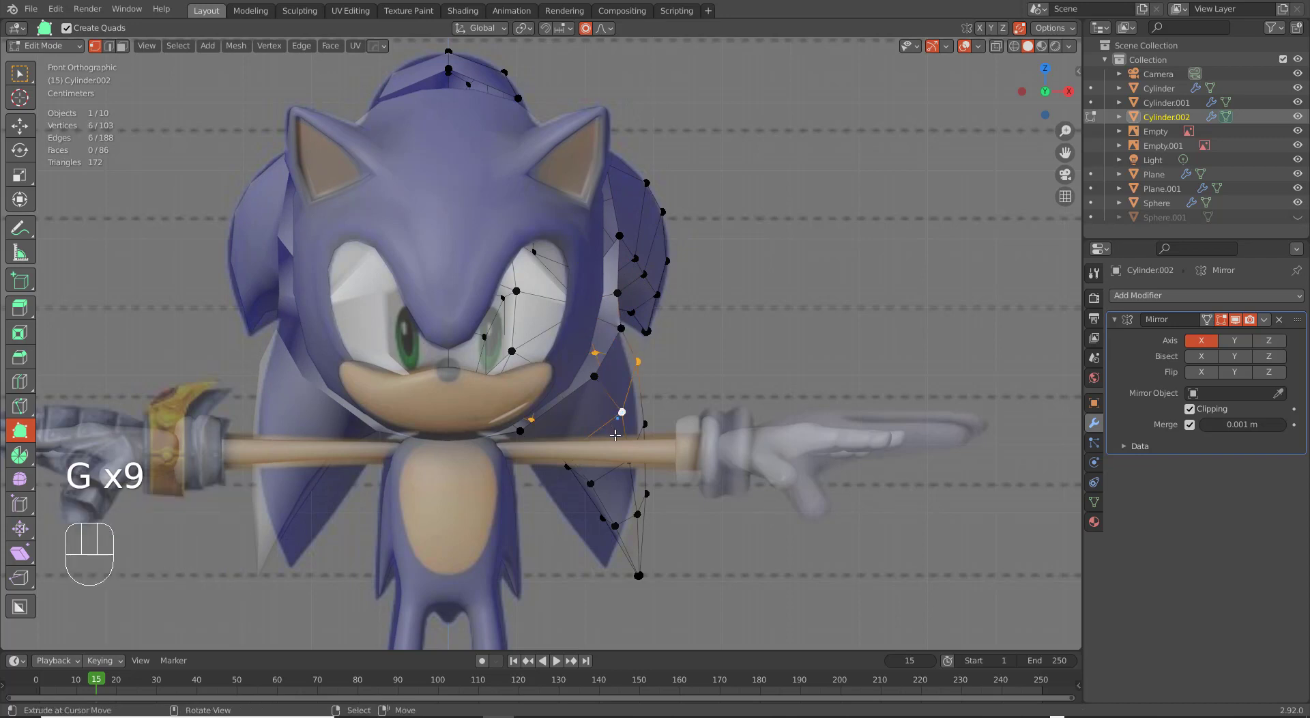
{"action": "key", "text": "g"}
{"action": "right_click", "coordinate": [627, 461]}
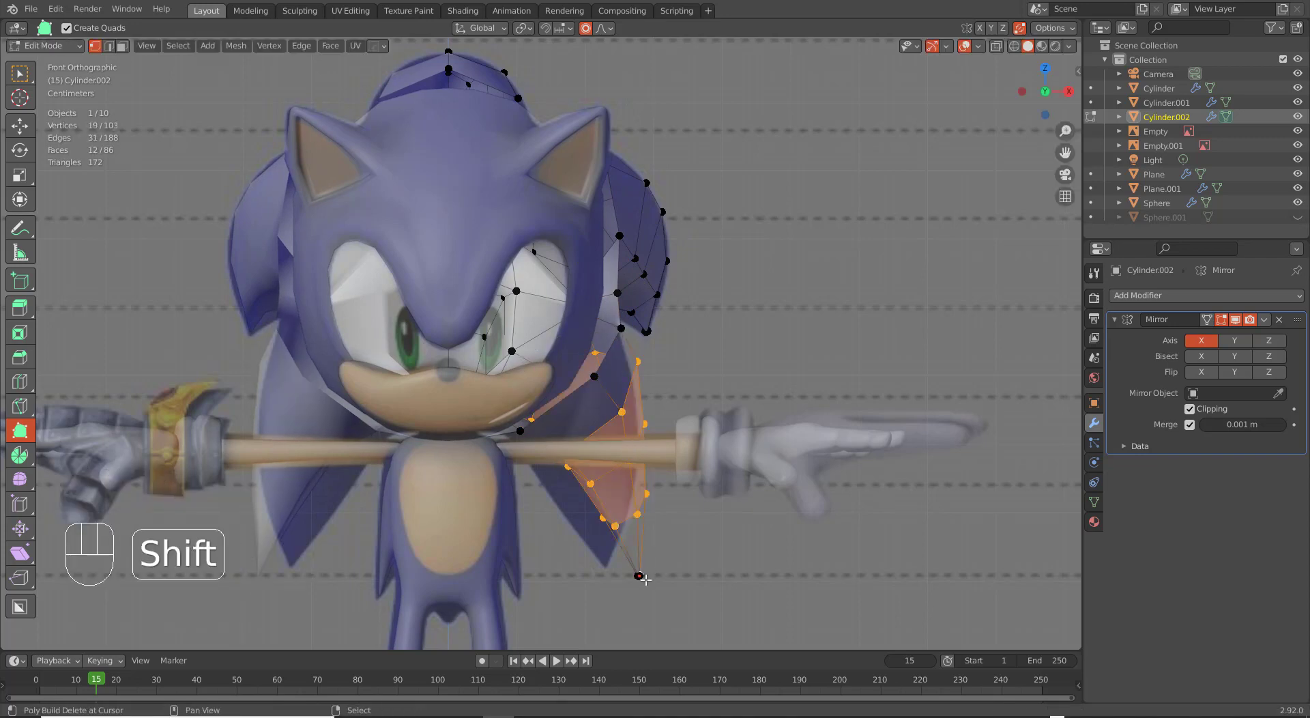
{"action": "key", "text": "r"}
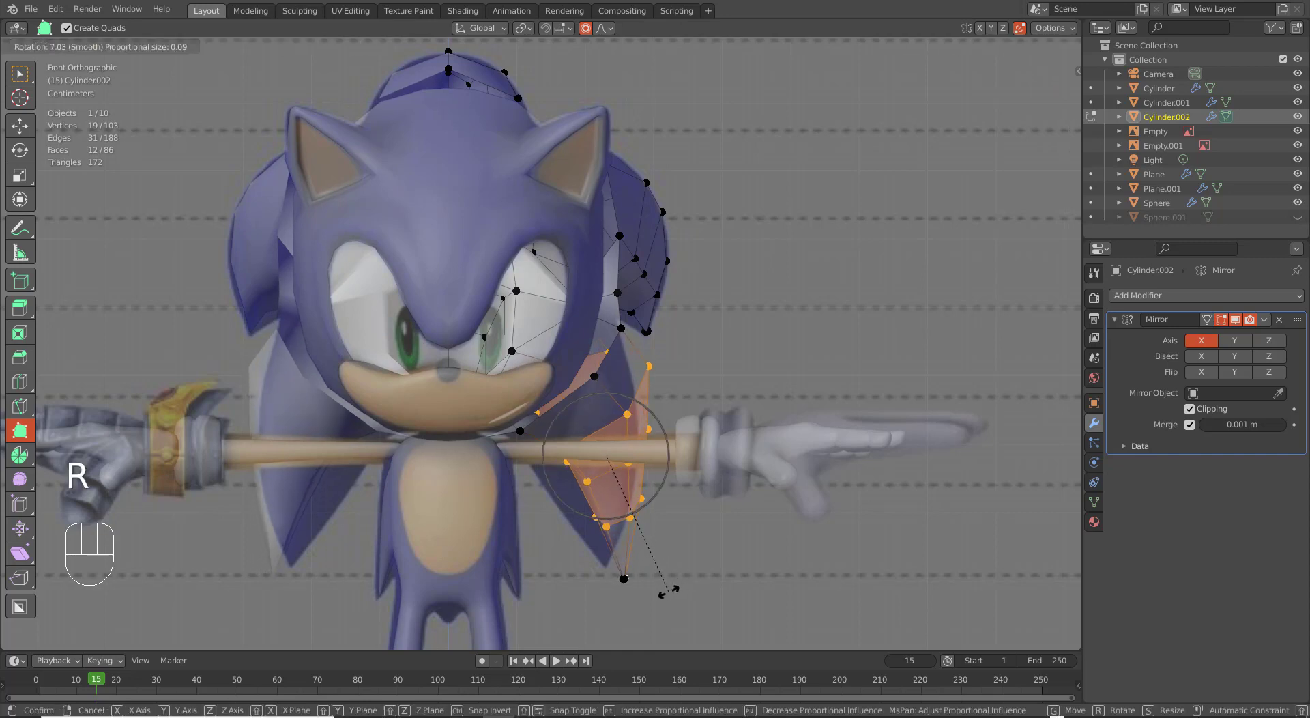
{"action": "left_click", "coordinate": [668, 591]}
{"action": "key", "text": "g"}
{"action": "left_click", "coordinate": [669, 565]}
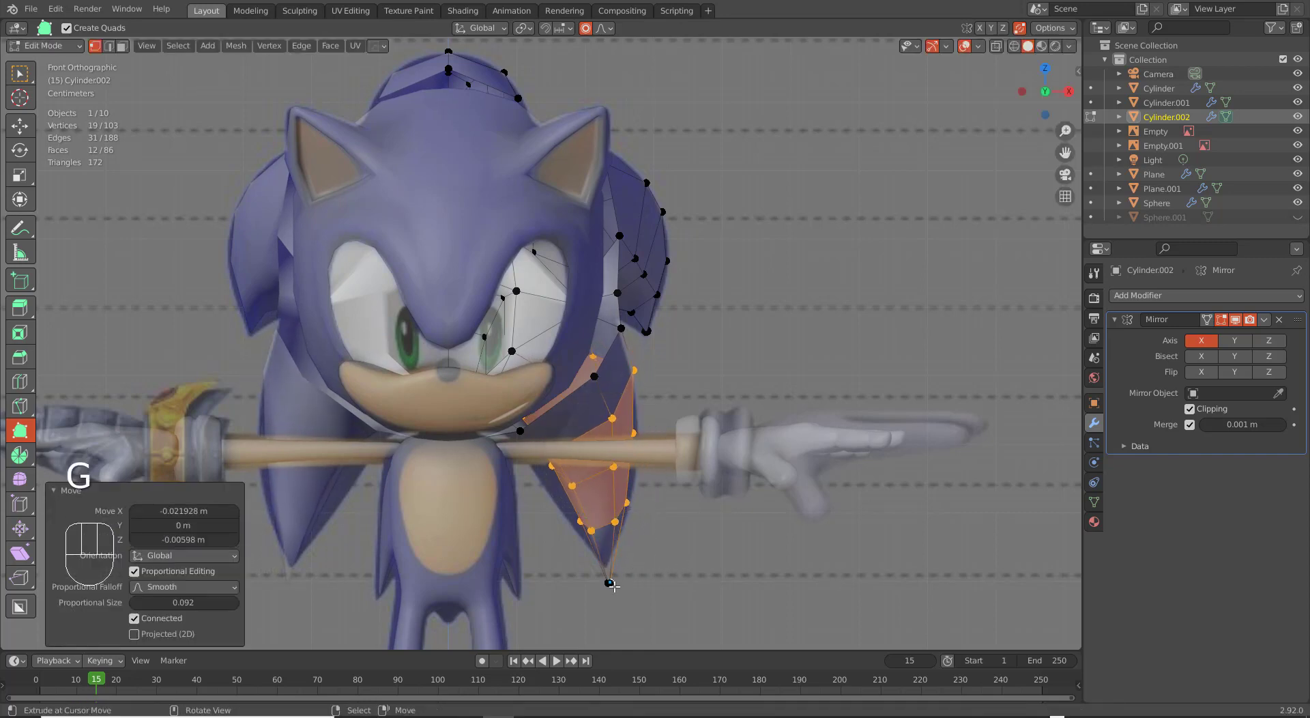
Move the lower side quill's tip about -0.007 m along X and 0.024 m along Z, and its inner-edge vertex about -0.014 m and -0.020 m.
{"action": "right_click", "coordinate": [609, 580]}
{"action": "key", "text": "g"}
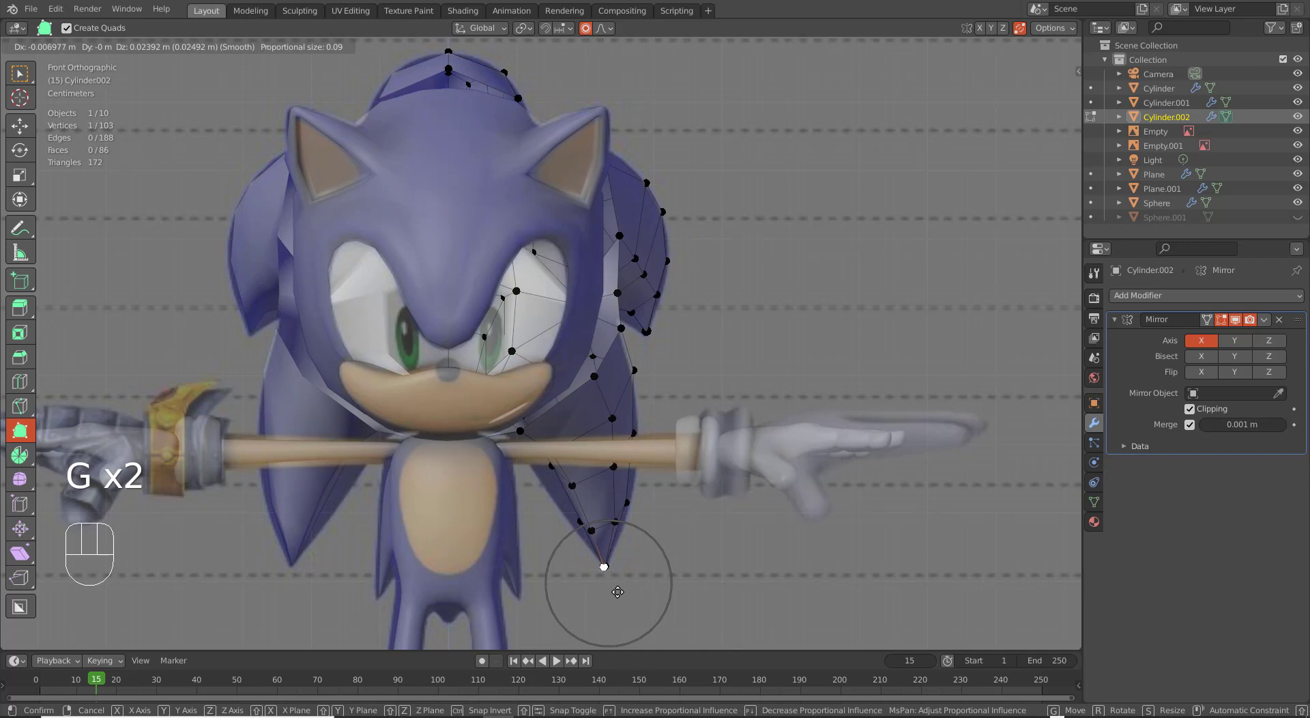
{"action": "left_click", "coordinate": [618, 591]}
{"action": "right_click", "coordinate": [547, 482]}
{"action": "key", "text": "g"}
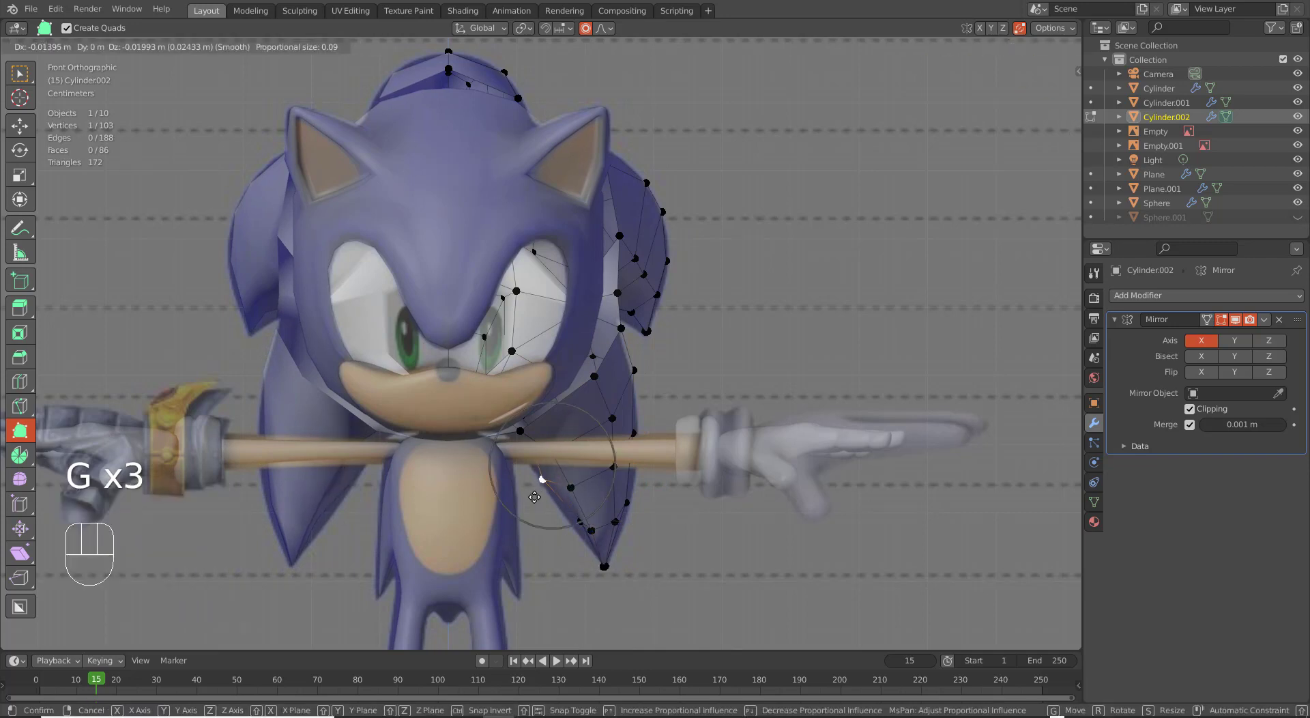
{"action": "left_click", "coordinate": [535, 496]}
{"action": "right_click", "coordinate": [512, 437]}
{"action": "key", "text": "g"}
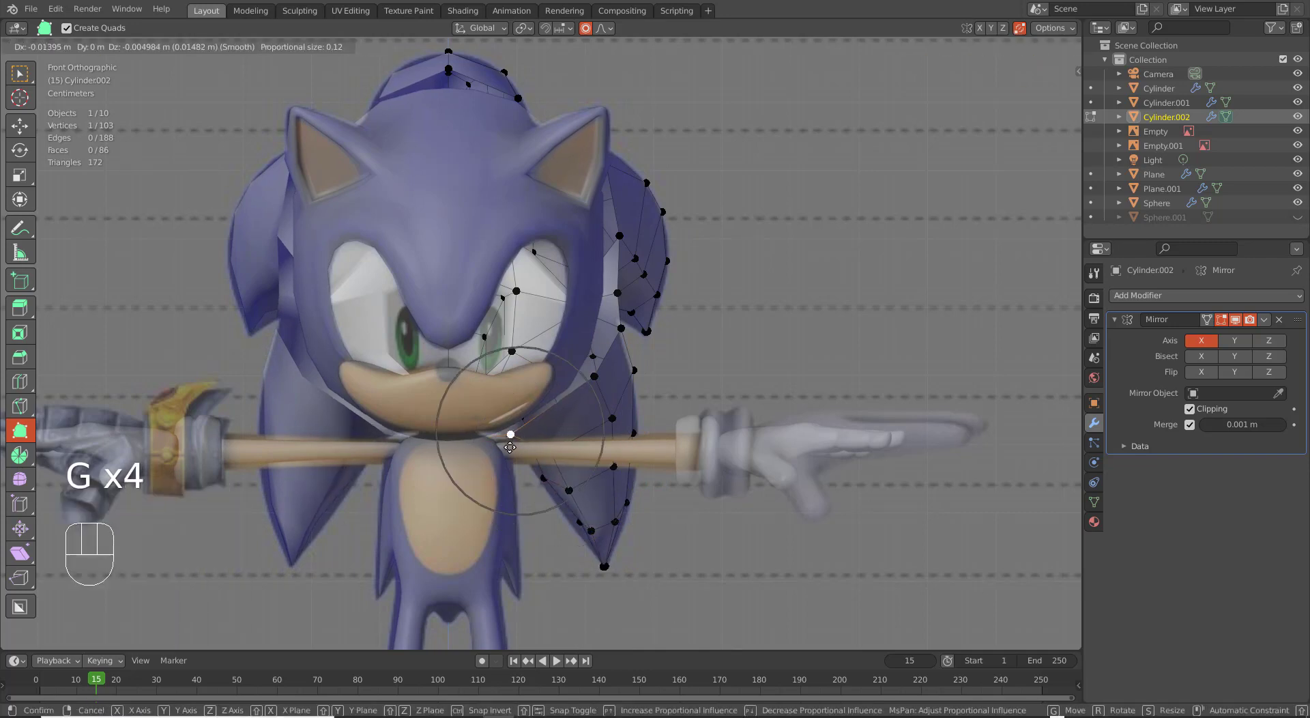
{"action": "right_click", "coordinate": [509, 448]}
Show the model in wireframe and move the lower side quill's middle outer-edge vertex slightly outward to the reference silhouette.
{"action": "key", "text": "z"}
{"action": "left_click", "coordinate": [418, 461]}
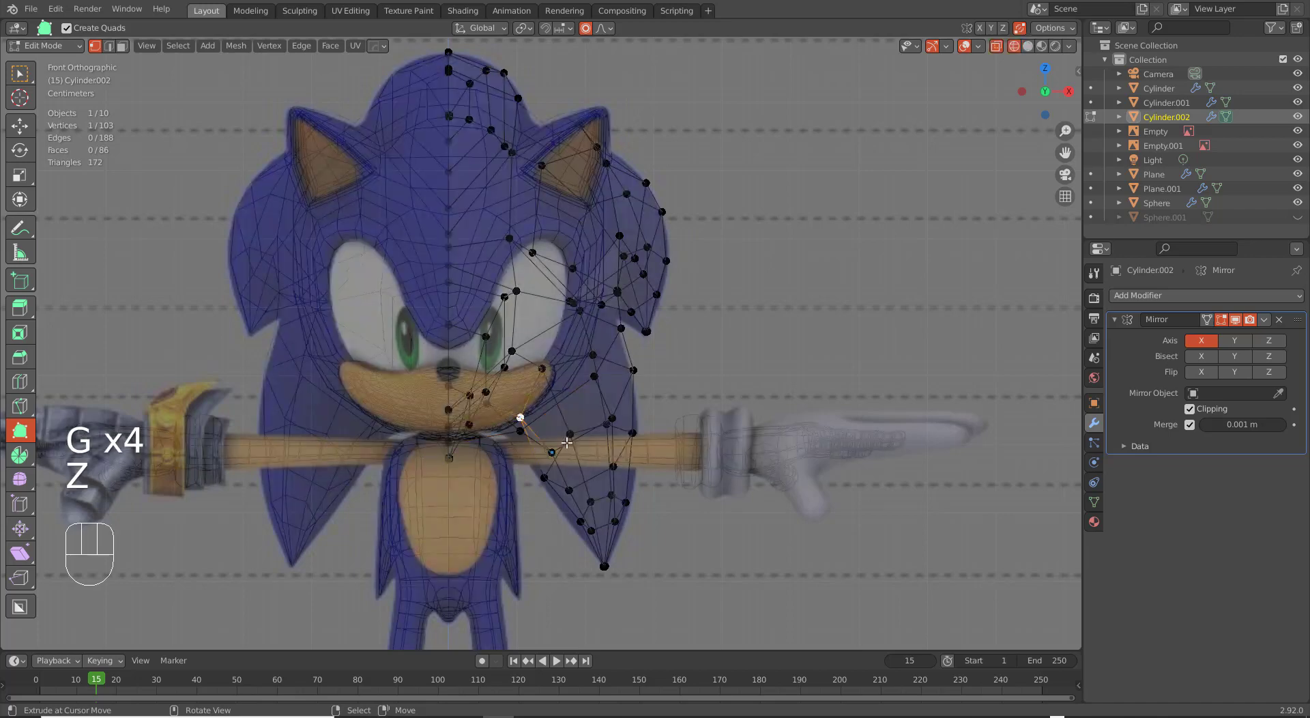
{"action": "key", "text": "g"}
{"action": "key", "text": "Tab"}
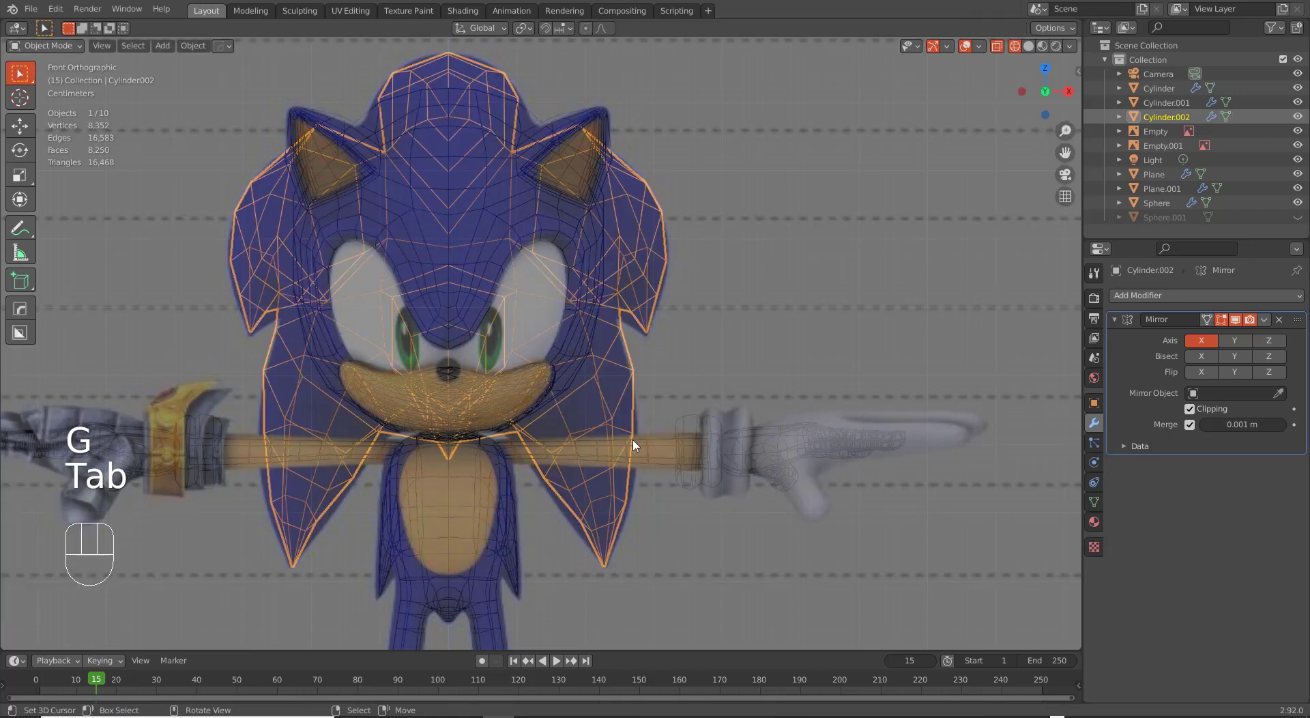
{"action": "key", "text": "Tab"}
{"action": "key", "text": "g"}
{"action": "left_click", "coordinate": [635, 433]}
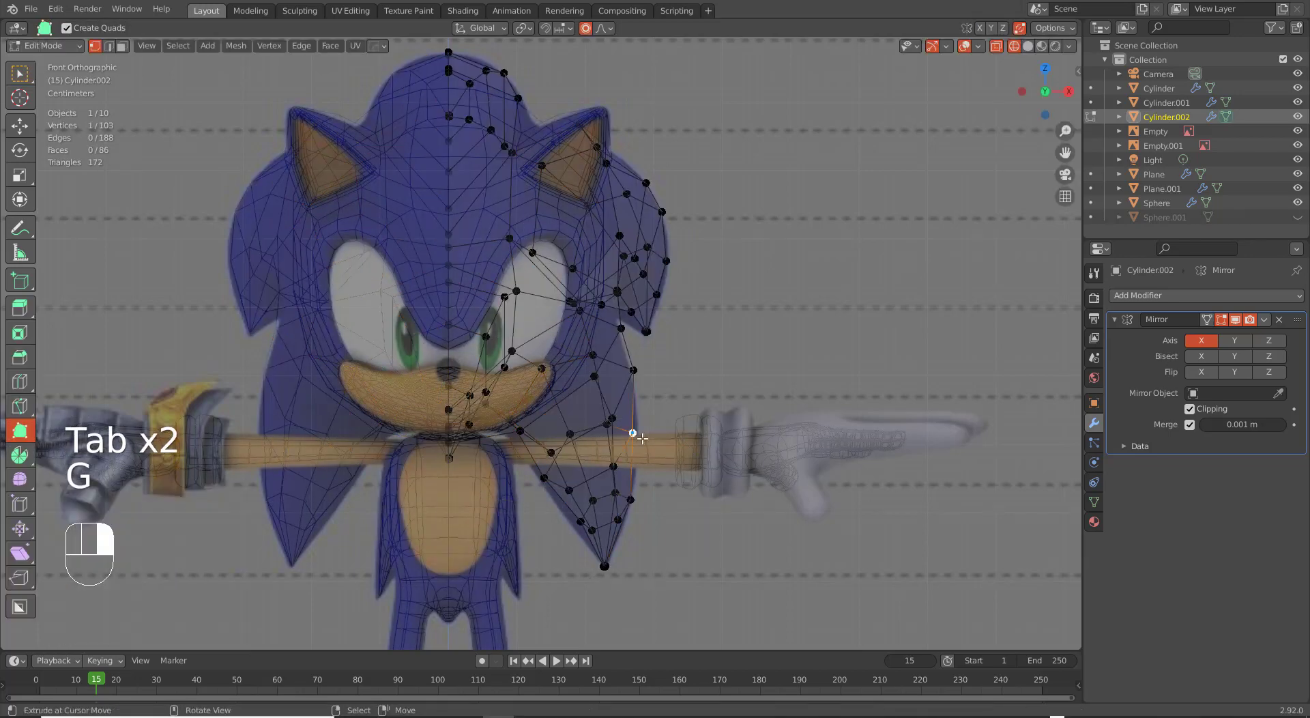
{"action": "key", "text": "g"}
{"action": "left_click", "coordinate": [639, 431]}
Nudge the lower side quill's upper outer-edge vertex inward and move its topmost vertex about -0.010 m along X and 0.003 m along Z.
{"action": "right_click", "coordinate": [643, 383]}
{"action": "key", "text": "g"}
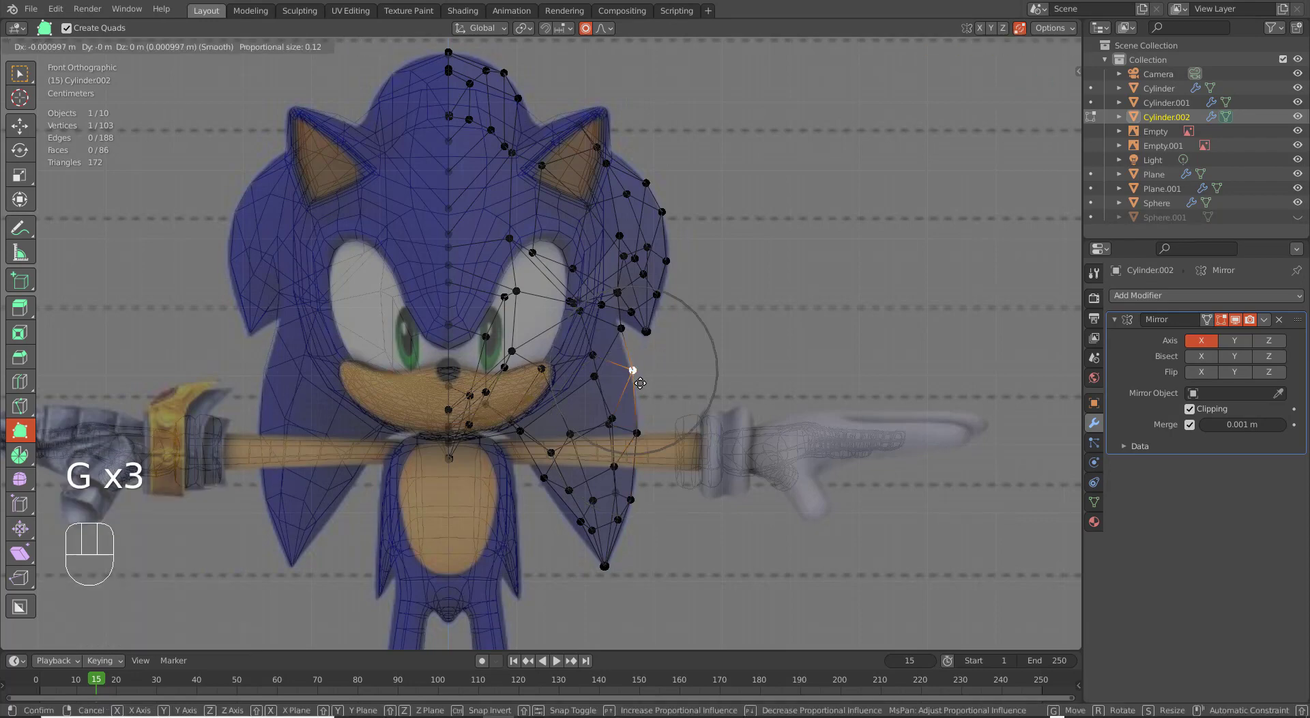
{"action": "left_click", "coordinate": [641, 383]}
{"action": "right_click", "coordinate": [624, 338]}
{"action": "key", "text": "g"}
{"action": "left_click", "coordinate": [624, 315]}
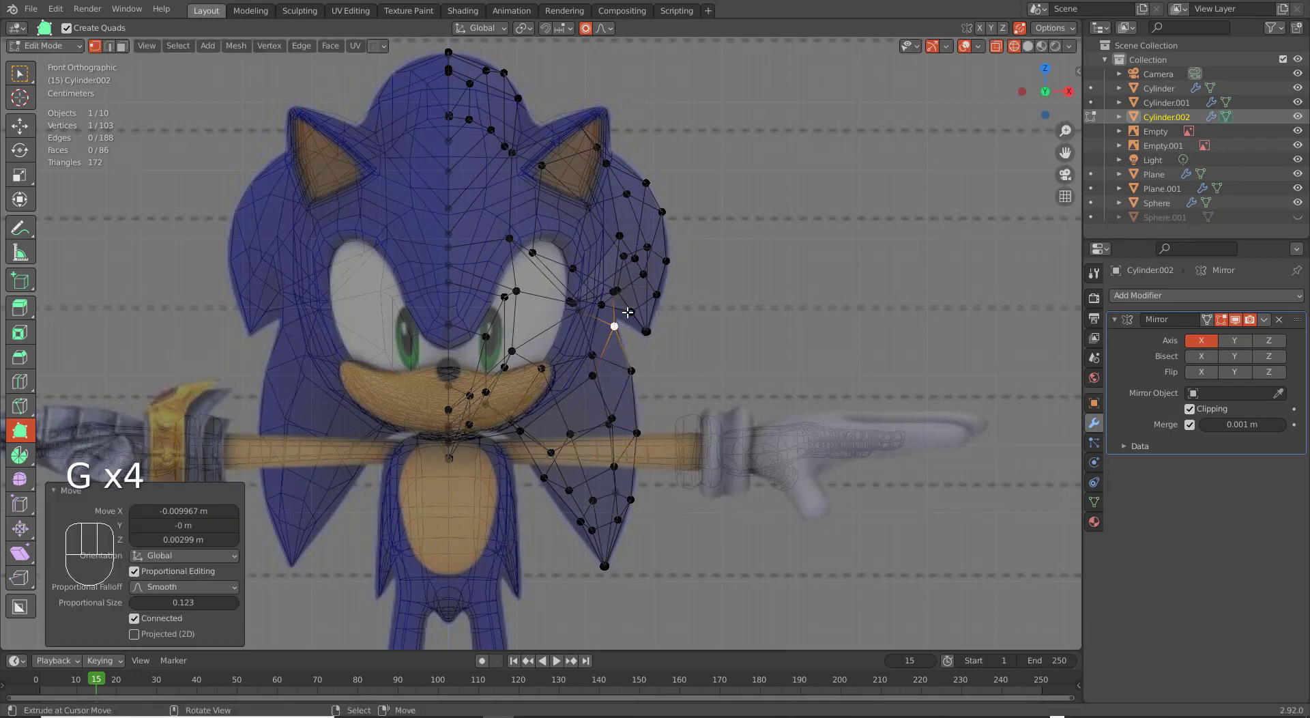
Reposition the upper side quill's underside vertex beside the tip and move its lower outer-edge vertex about 0.007 m along X.
{"action": "key", "text": "g"}
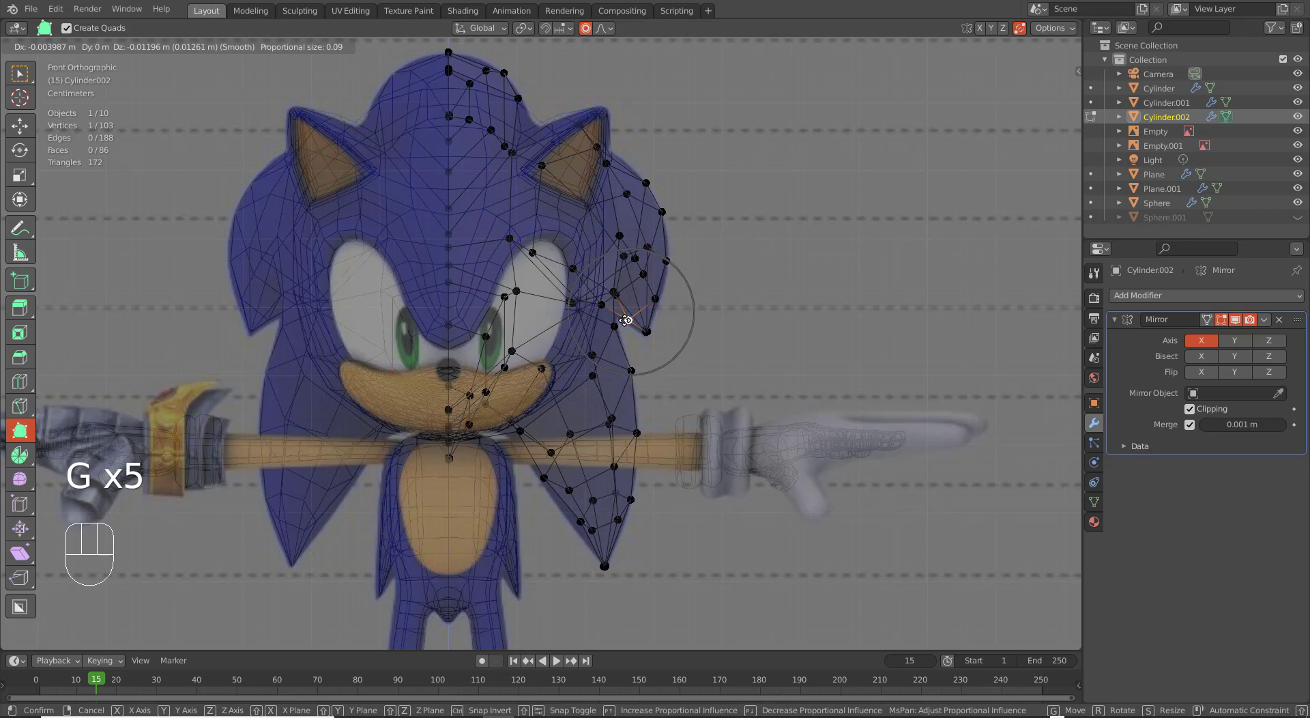
{"action": "left_click", "coordinate": [624, 316]}
{"action": "right_click", "coordinate": [653, 297]}
{"action": "key", "text": "g"}
{"action": "left_click", "coordinate": [662, 295]}
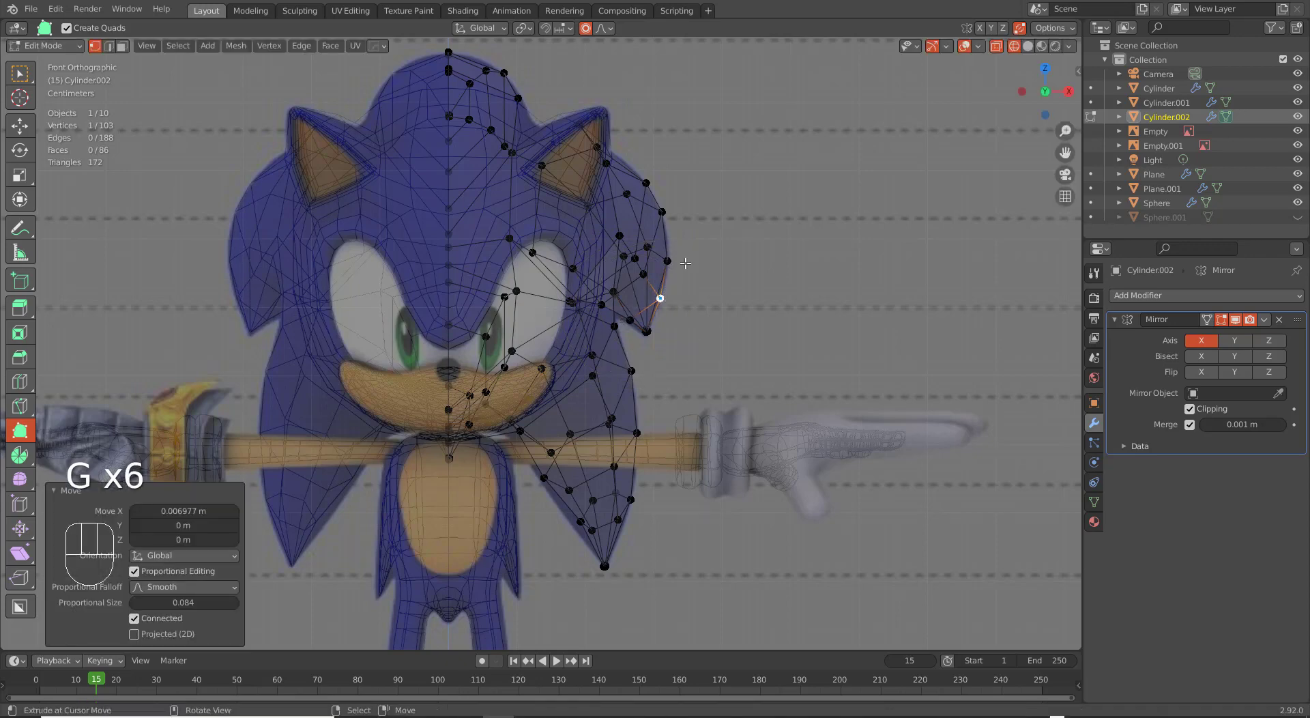
Raise the upper side quill's base vertex beside the ear about 0.008 m along Z.
{"action": "right_click", "coordinate": [601, 147]}
{"action": "key", "text": "g"}
{"action": "left_click", "coordinate": [602, 141]}
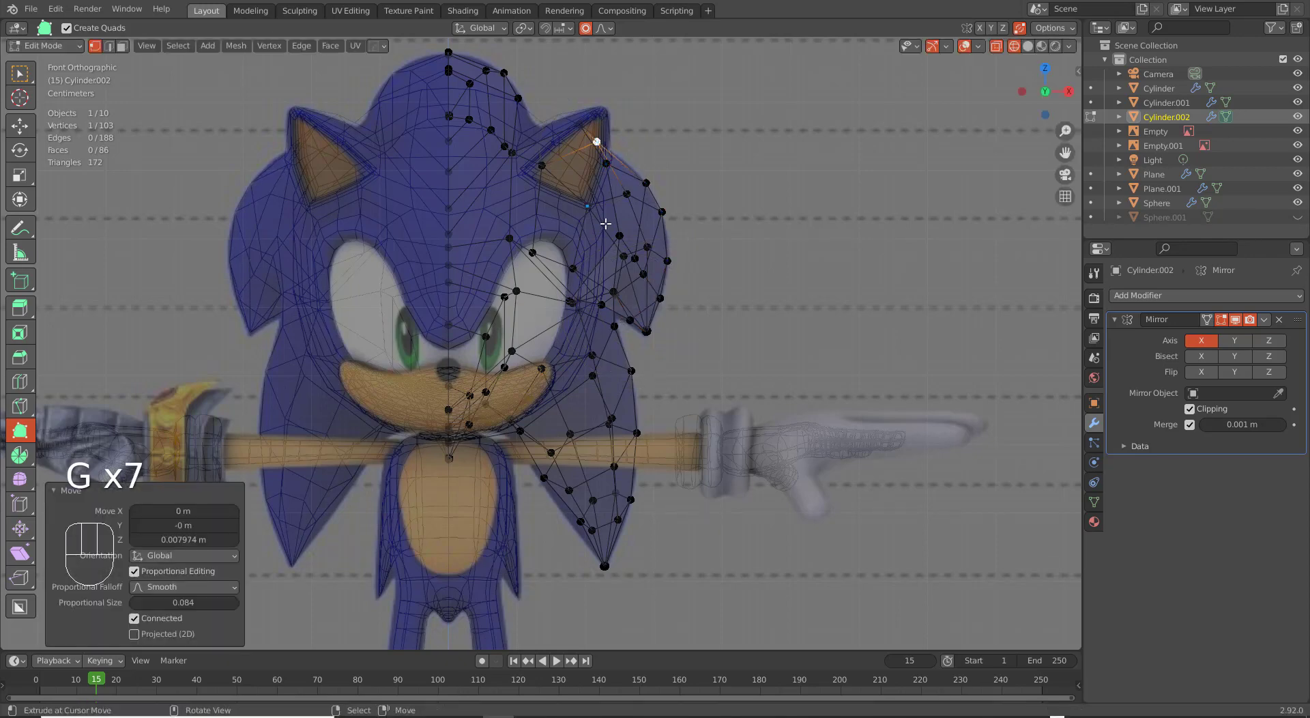
Fine-tune the upper side quill's underside vertices, moving the inner one about 0.001 m along X and -0.002 m along Z, and return to solid shading.
{"action": "right_click", "coordinate": [616, 316]}
{"action": "key", "text": "g"}
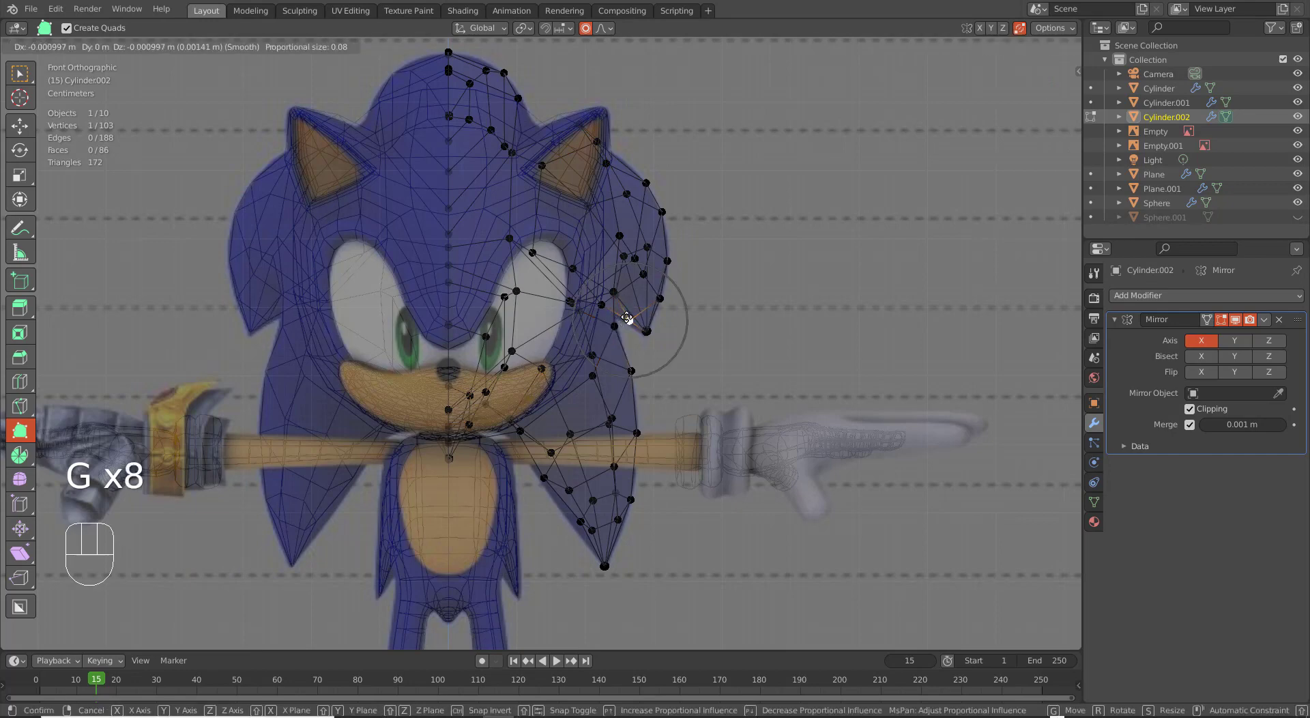
{"action": "left_click", "coordinate": [626, 317]}
{"action": "key", "text": "g"}
{"action": "left_click", "coordinate": [620, 318]}
{"action": "key", "text": "g"}
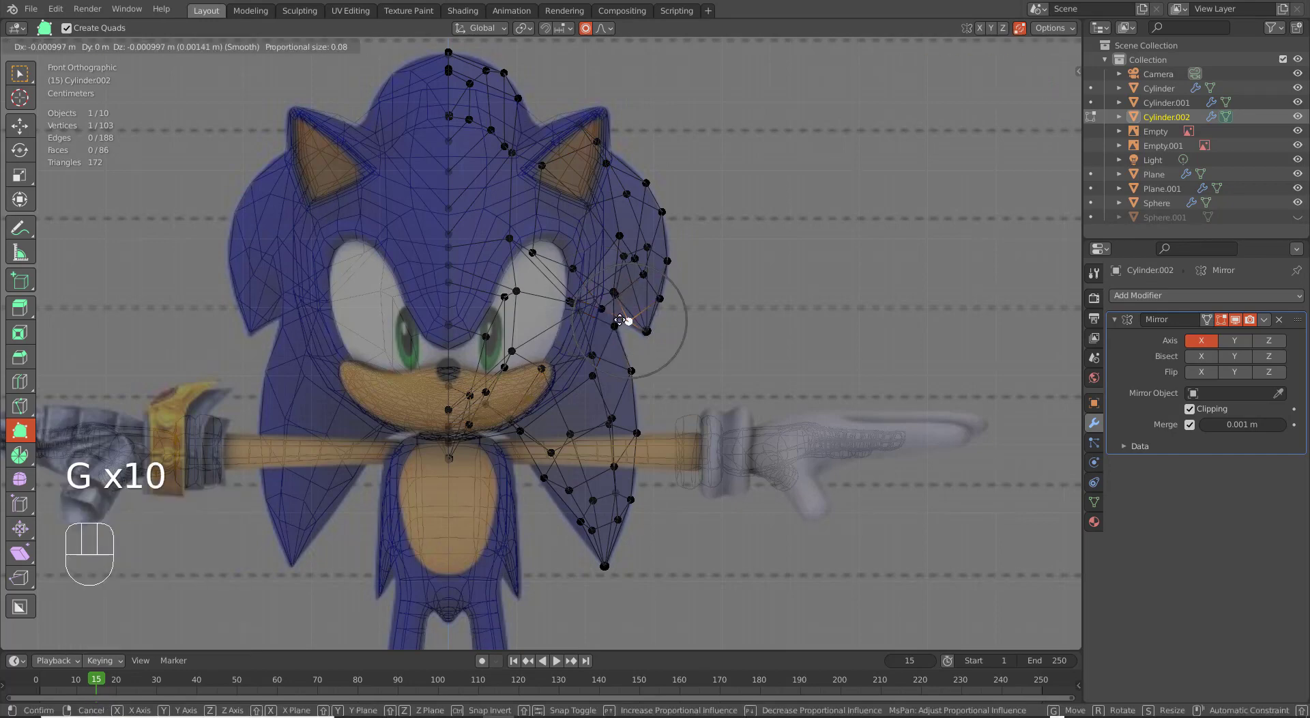
{"action": "left_click", "coordinate": [621, 317]}
{"action": "key", "text": "g"}
{"action": "left_click", "coordinate": [600, 308]}
{"action": "key", "text": "z"}
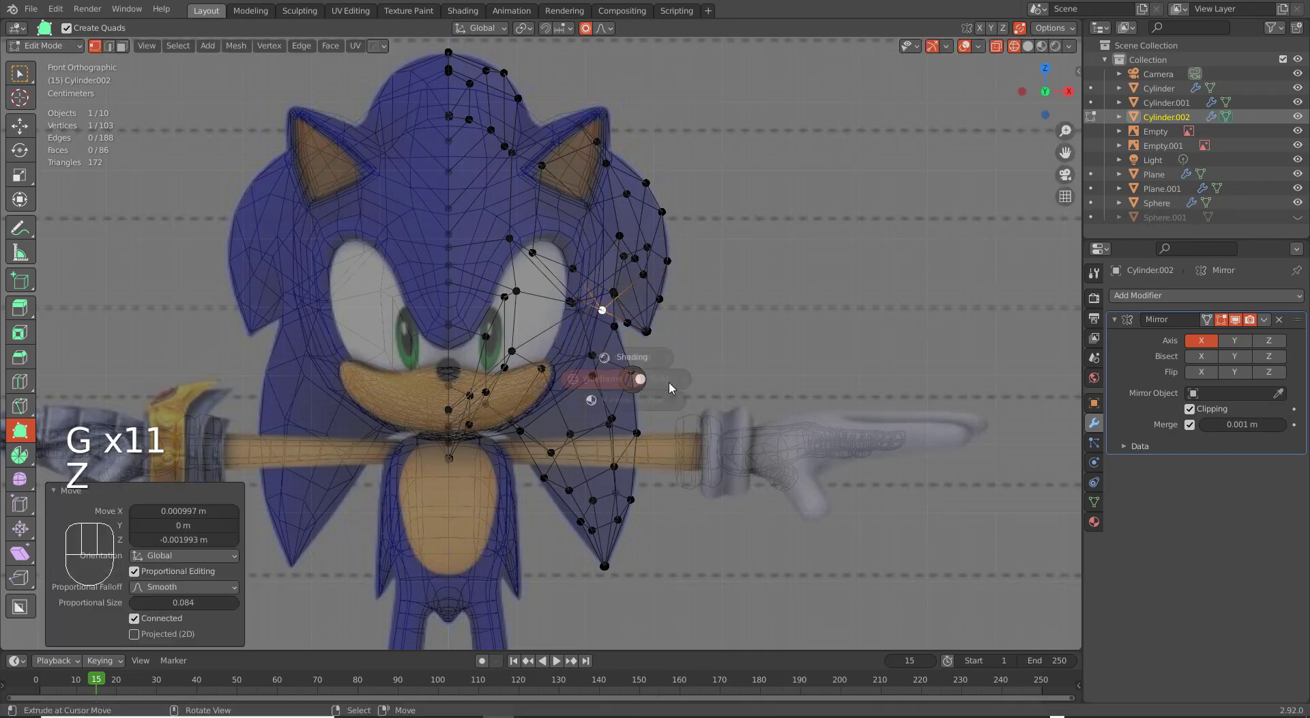
{"action": "left_click", "coordinate": [670, 388]}
Move the lower side quill's topmost vertex about -0.013 m along X and -0.003 m along Z, and nudge the base vertex below it.
{"action": "scroll", "coordinate": [653, 340], "scroll_direction": "up", "scroll_amount": 2}
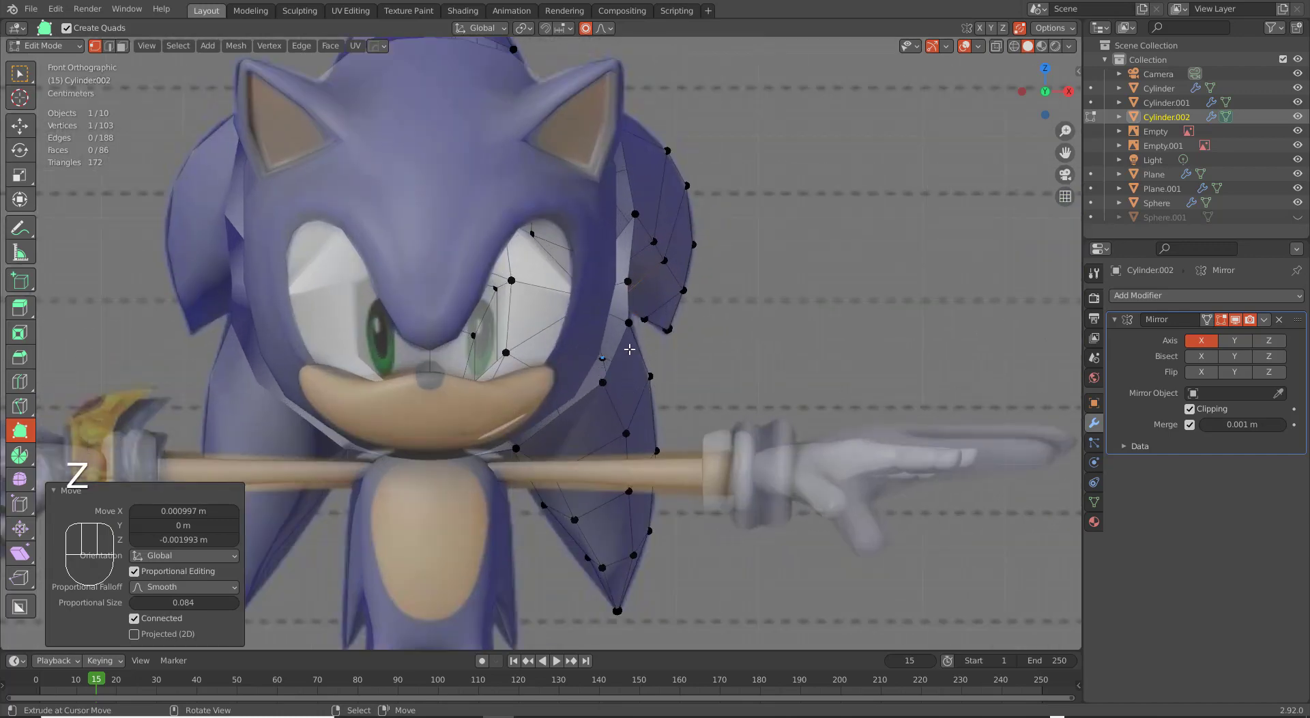
{"action": "key", "text": "g"}
{"action": "left_click_drag", "start_coordinate": [624, 330], "coordinate": [622, 331]}
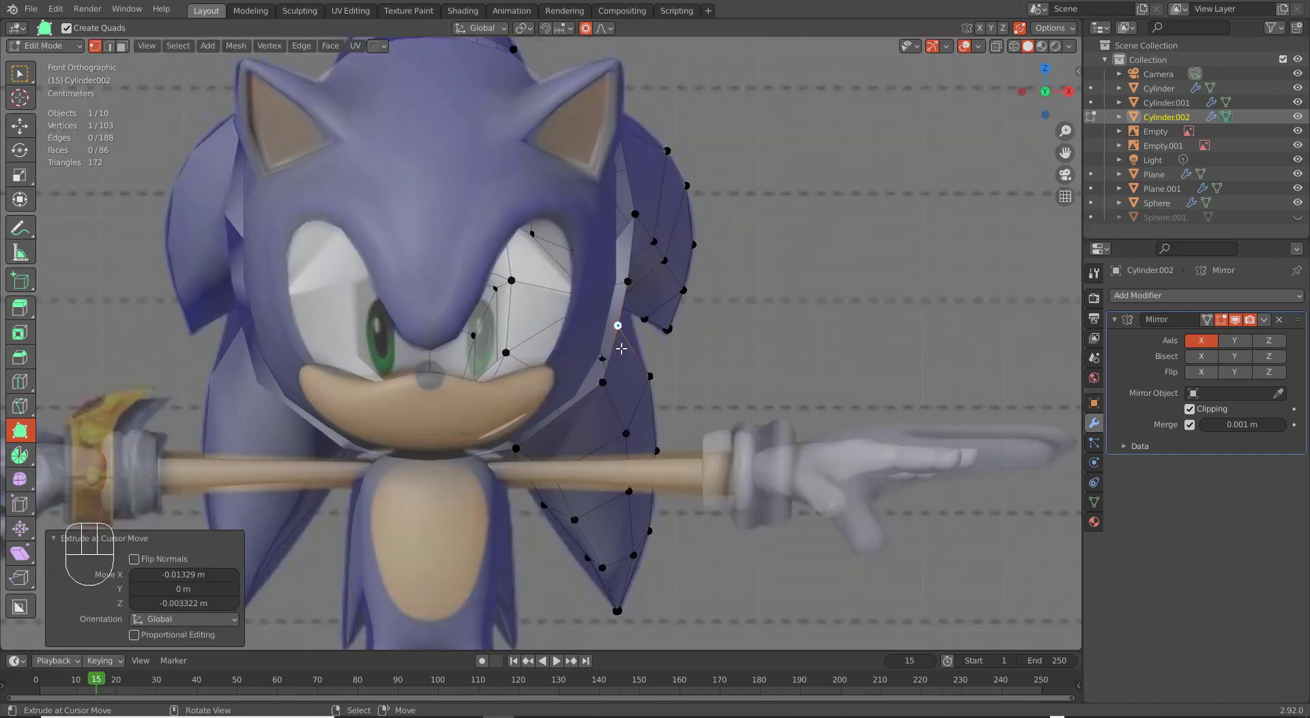
{"action": "middle_click_drag", "start_coordinate": [621, 342], "coordinate": [484, 342]}
{"action": "left_click_drag", "start_coordinate": [596, 388], "coordinate": [594, 383]}
From behind the head, nudge the base vertex between the upper side quill and the top quill about 0.003 m along X.
{"action": "middle_click_drag", "start_coordinate": [574, 363], "coordinate": [503, 347]}
{"action": "scroll", "coordinate": [508, 346], "scroll_direction": "down", "scroll_amount": 3}
{"action": "middle_click_drag", "start_coordinate": [587, 335], "coordinate": [529, 378]}
{"action": "middle_click_drag", "start_coordinate": [635, 358], "coordinate": [607, 341]}
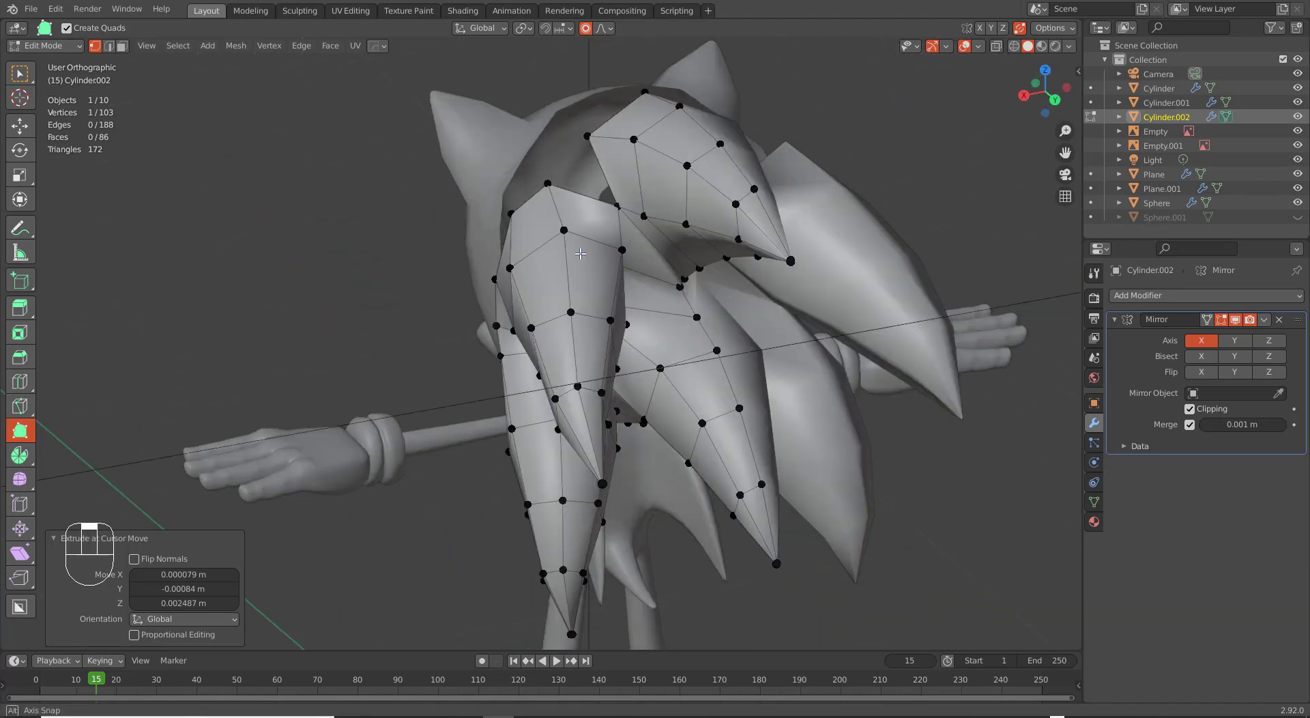
{"action": "scroll", "coordinate": [617, 287], "scroll_direction": "up", "scroll_amount": 3}
{"action": "scroll", "coordinate": [644, 178], "scroll_direction": "down", "scroll_amount": 1}
{"action": "left_click_drag", "start_coordinate": [646, 163], "coordinate": [638, 158]}
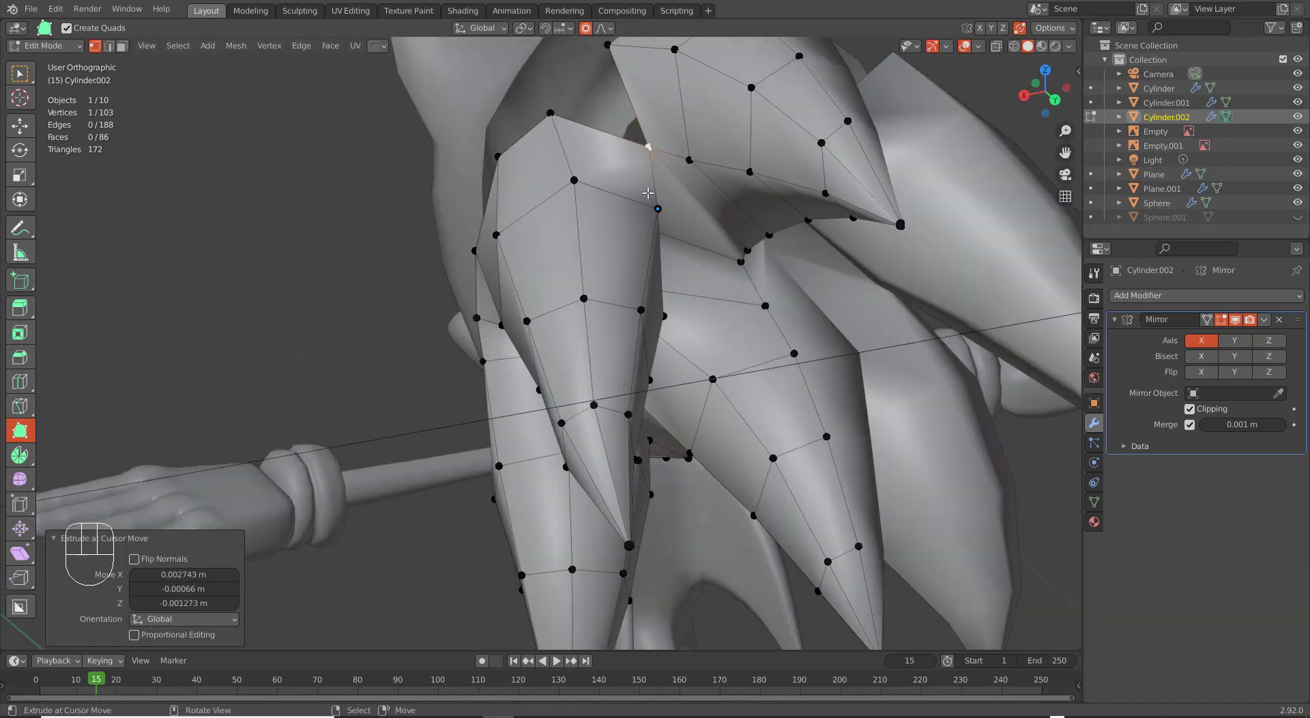
{"action": "middle_click_drag", "start_coordinate": [672, 178], "coordinate": [645, 182]}
{"action": "key", "text": "Tab"}
{"action": "key", "text": "Tab"}
Try to merge the upper side quill's top base vertex with the top quill's base vertex at their center.
{"action": "middle_click_drag", "start_coordinate": [600, 133], "coordinate": [644, 311]}
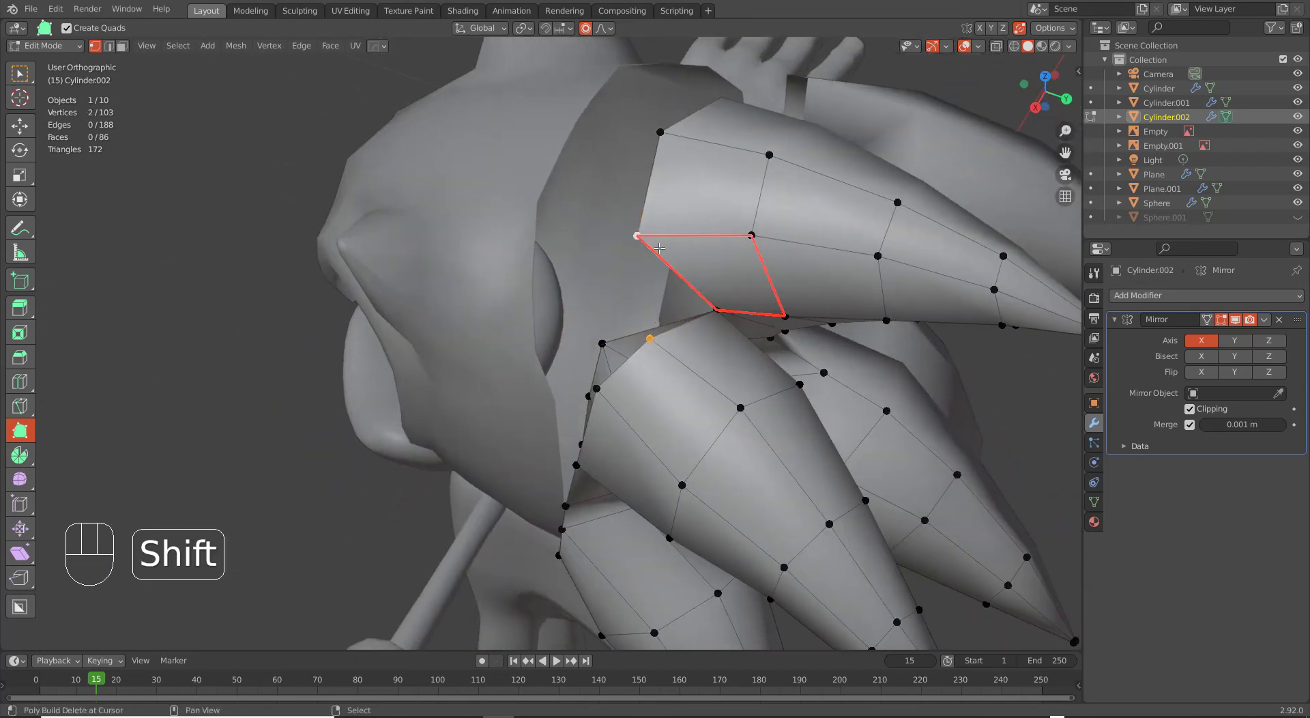
{"action": "key", "text": "m"}
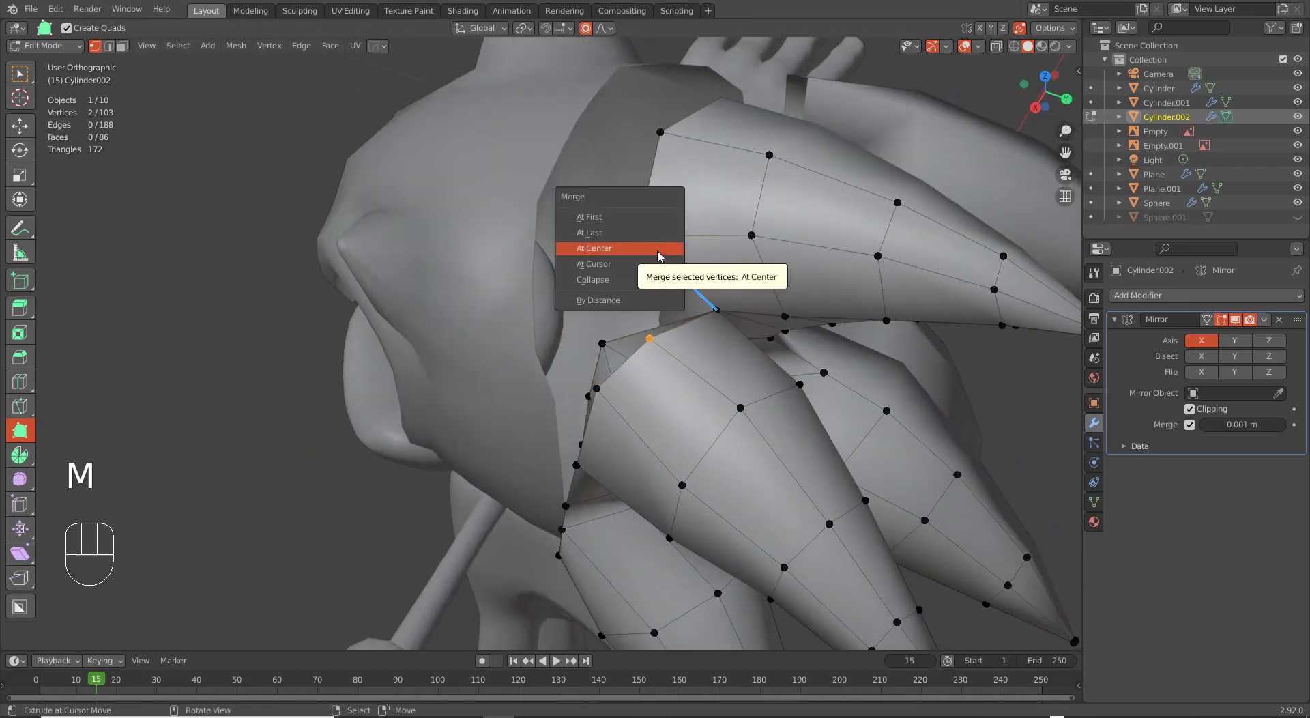
{"action": "left_click", "coordinate": [658, 256]}
{"action": "middle_click_drag", "start_coordinate": [658, 256], "coordinate": [554, 292]}
{"action": "key", "text": "ctrl+z"}
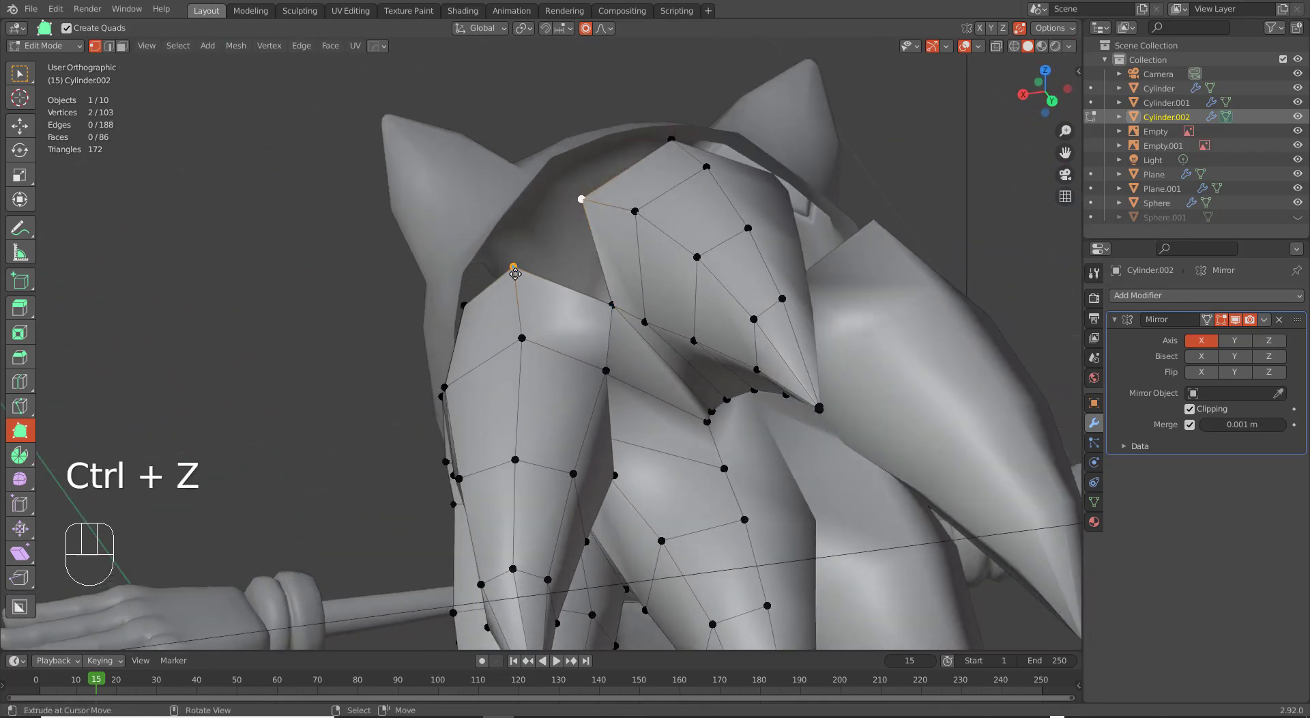
Lower the upper side quill's top base vertex about 0.024 m along Z and add a quad from its base edge toward the top quill.
{"action": "left_click_drag", "start_coordinate": [515, 274], "coordinate": [514, 298]}
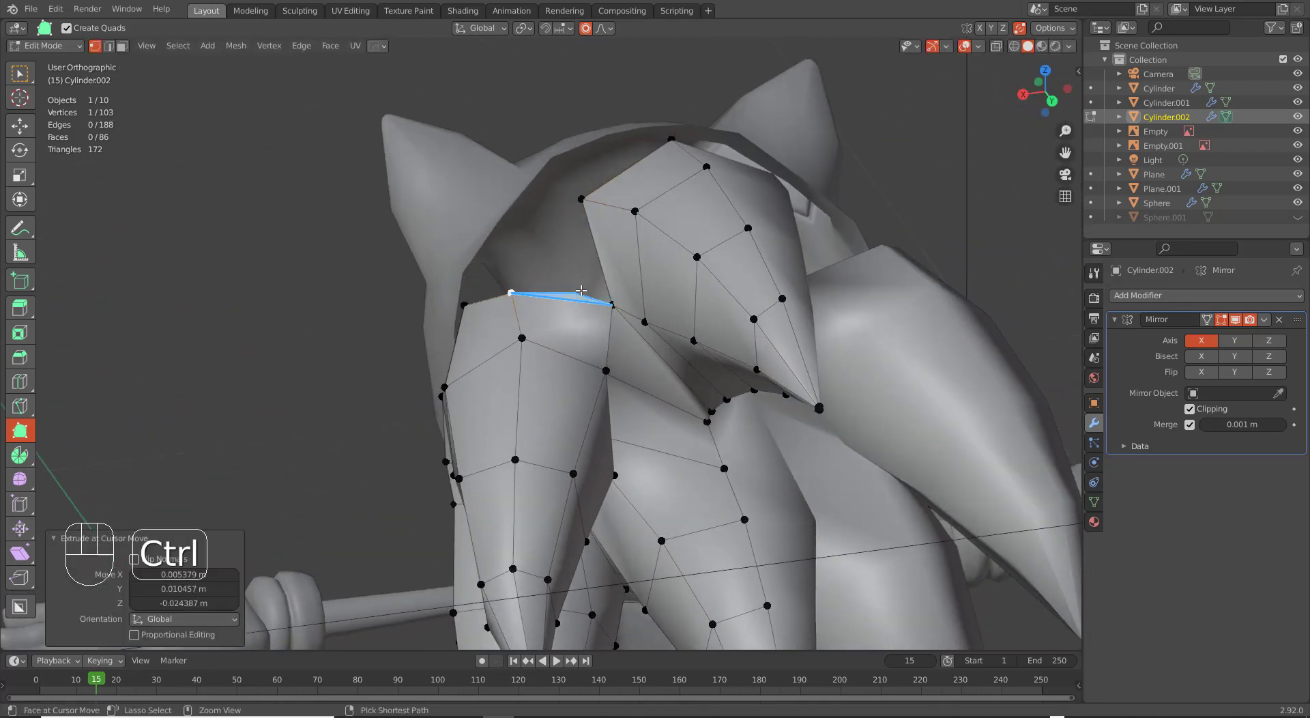
{"action": "left_click_drag", "start_coordinate": [598, 292], "coordinate": [545, 243], "text": "ctrl"}
{"action": "middle_click_drag", "start_coordinate": [545, 243], "coordinate": [652, 299]}
Move the new quad's free vertex about -0.032 m along Y, and the upper side quill's base vertex about 0.029 m along Y and -0.023 m along Z.
{"action": "left_click_drag", "start_coordinate": [639, 271], "coordinate": [602, 270]}
{"action": "middle_click_drag", "start_coordinate": [603, 272], "coordinate": [673, 270]}
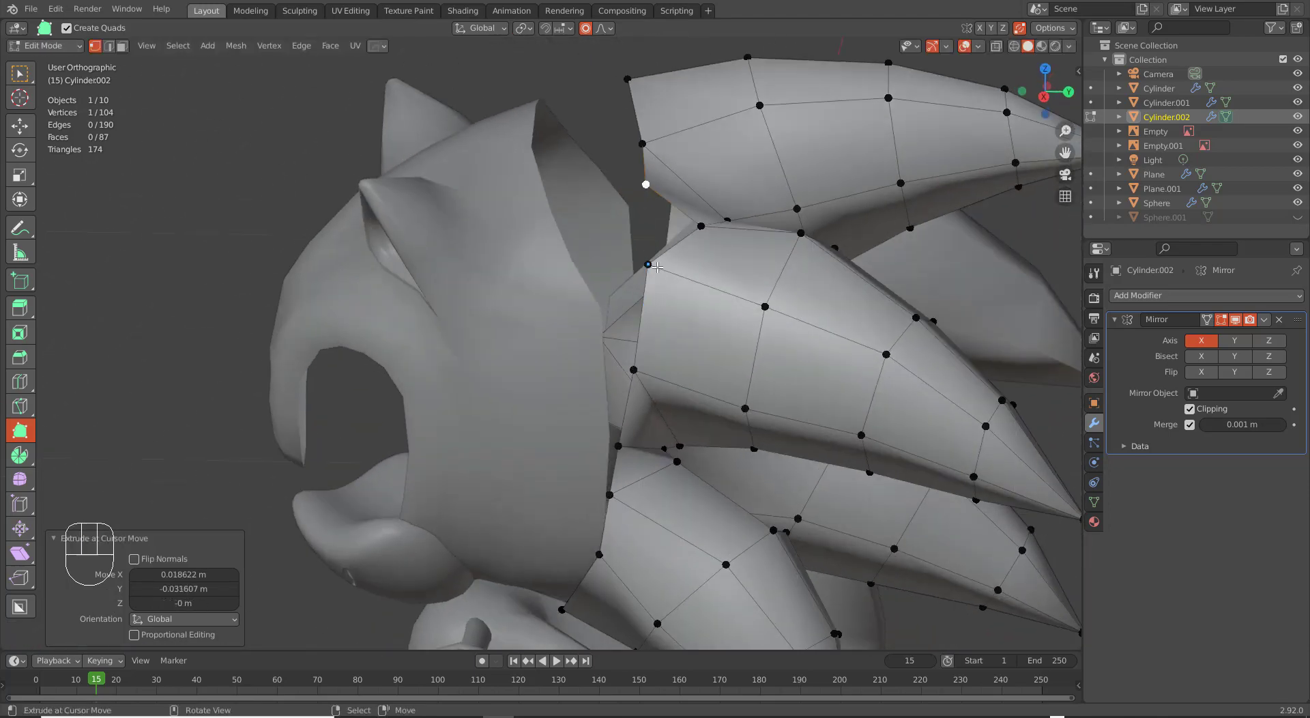
{"action": "left_click_drag", "start_coordinate": [659, 265], "coordinate": [684, 288]}
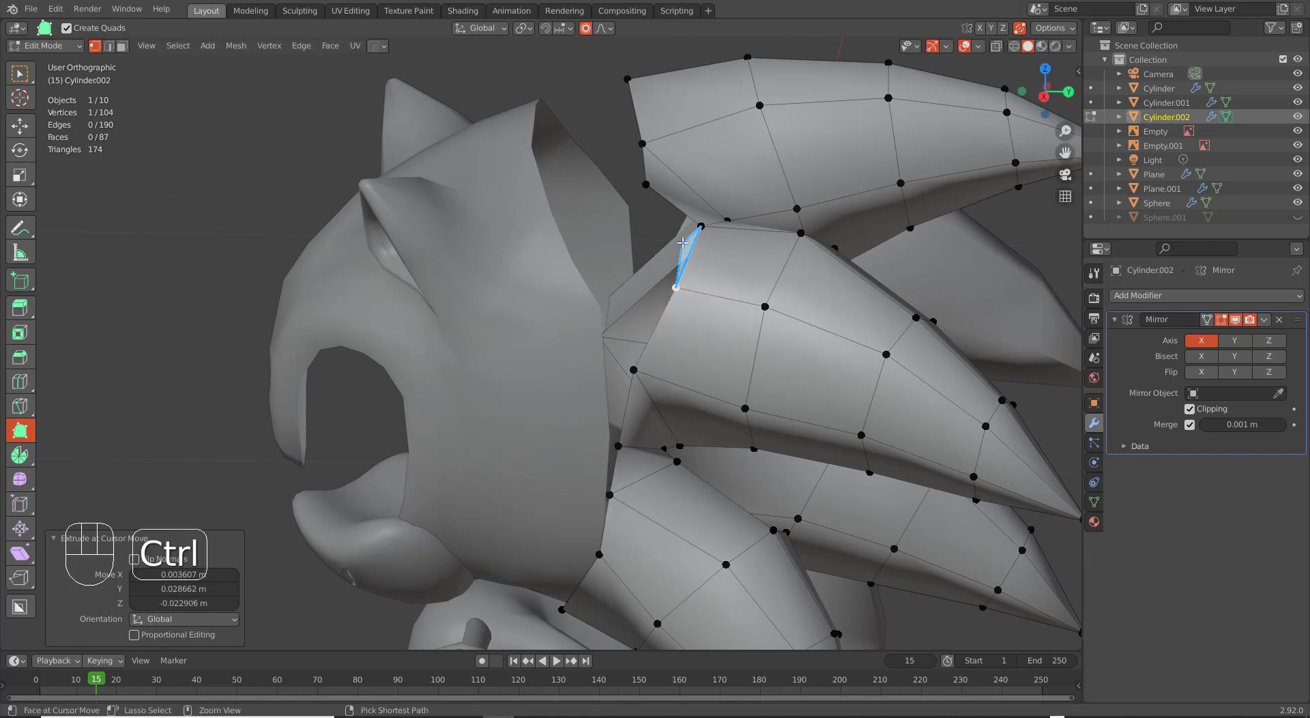
Try to fill the gap in front of the upper side quill's base with a face and adjust the neighbouring vertices.
{"action": "left_click_drag", "start_coordinate": [686, 235], "coordinate": [645, 238], "text": "ctrl"}
{"action": "key", "text": "ctrl+z"}
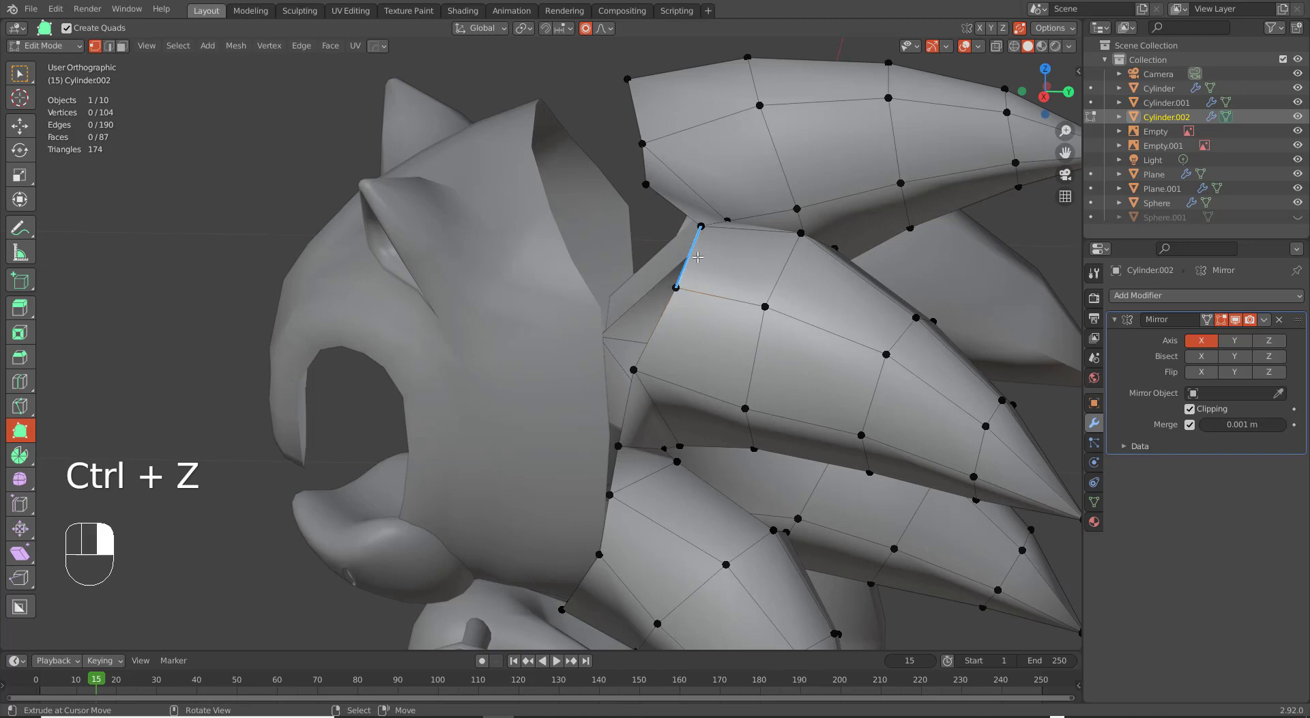
{"action": "left_click", "coordinate": [707, 234]}
{"action": "key", "text": "f"}
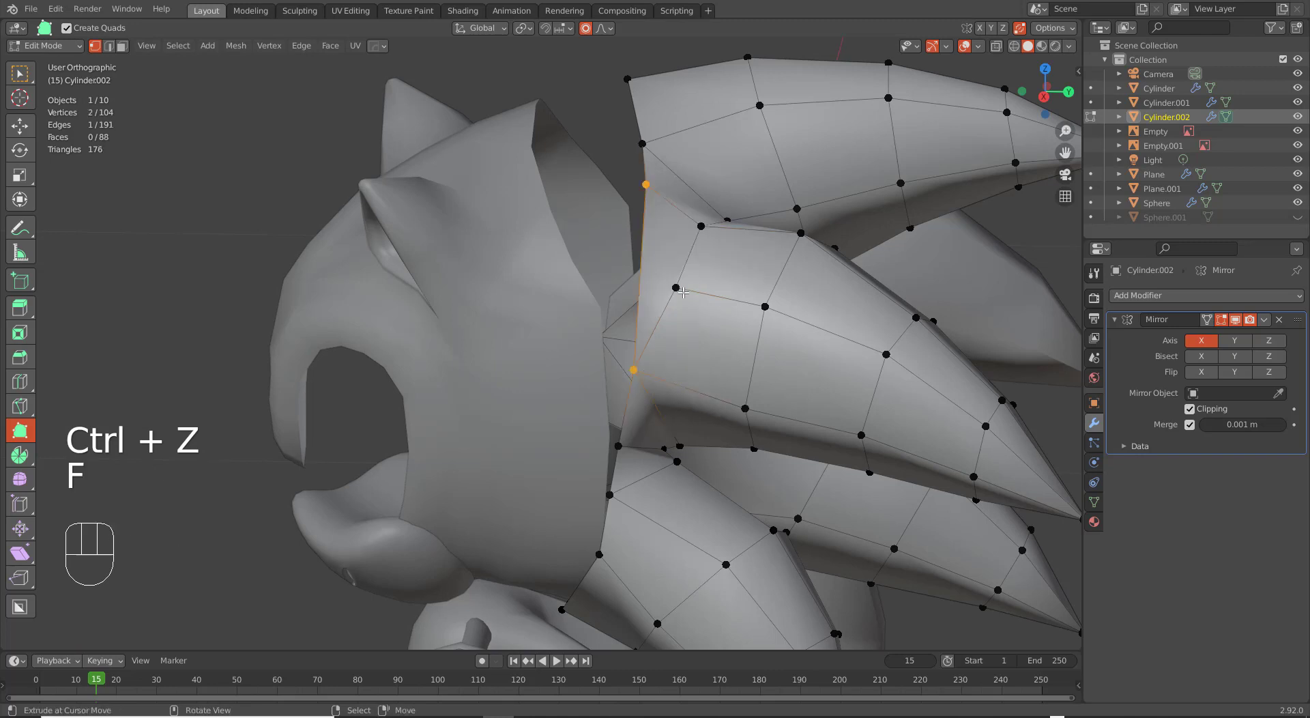
{"action": "left_click_drag", "start_coordinate": [696, 233], "coordinate": [686, 232]}
{"action": "left_click_drag", "start_coordinate": [676, 283], "coordinate": [677, 291]}
{"action": "middle_click_drag", "start_coordinate": [678, 292], "coordinate": [605, 377]}
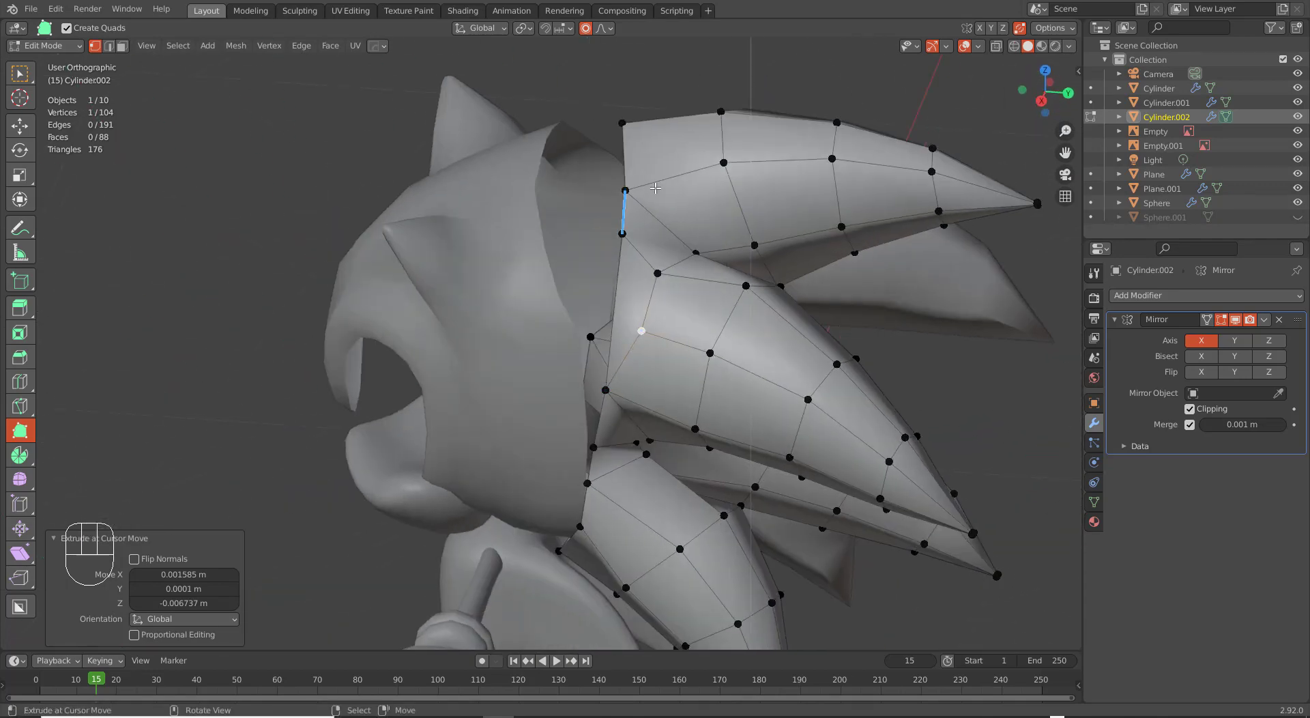
{"action": "key", "text": "ctrl+z"}
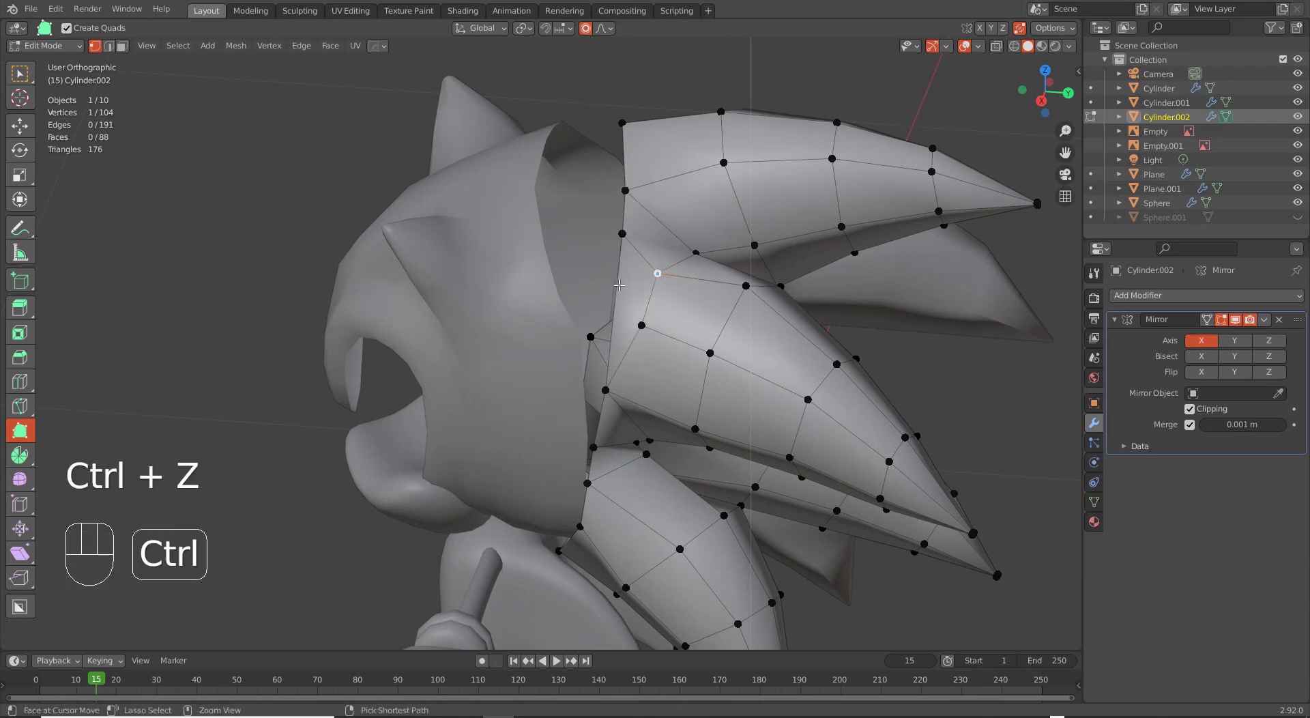
{"action": "key", "text": "ctrl+z"}
{"action": "key", "text": "ctrl+z"}
Pull the upper side quill's top base vertex about -0.050 m along Y and align the vertices linking it to the top quill.
{"action": "left_click_drag", "start_coordinate": [660, 275], "coordinate": [625, 277]}
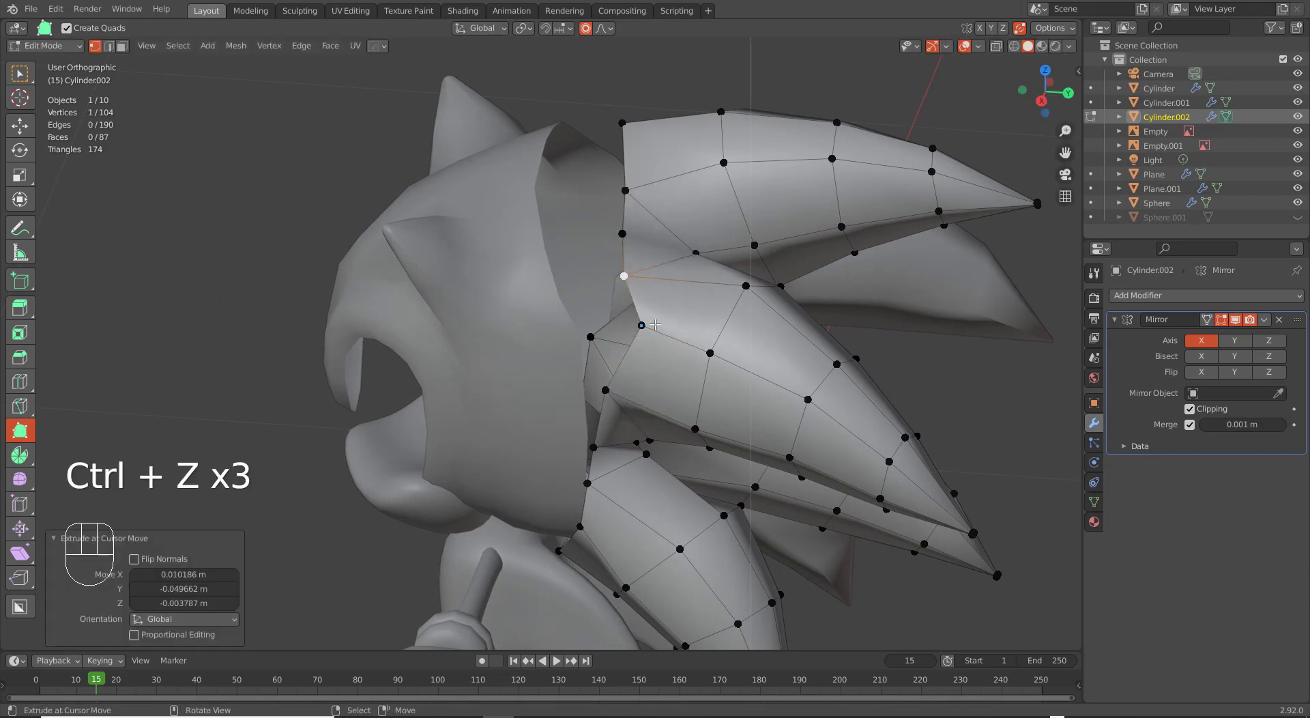
{"action": "left_click_drag", "start_coordinate": [655, 325], "coordinate": [635, 234]}
{"action": "scroll", "coordinate": [640, 249], "scroll_direction": "down", "scroll_amount": 3}
{"action": "middle_click_drag", "start_coordinate": [650, 273], "coordinate": [554, 318]}
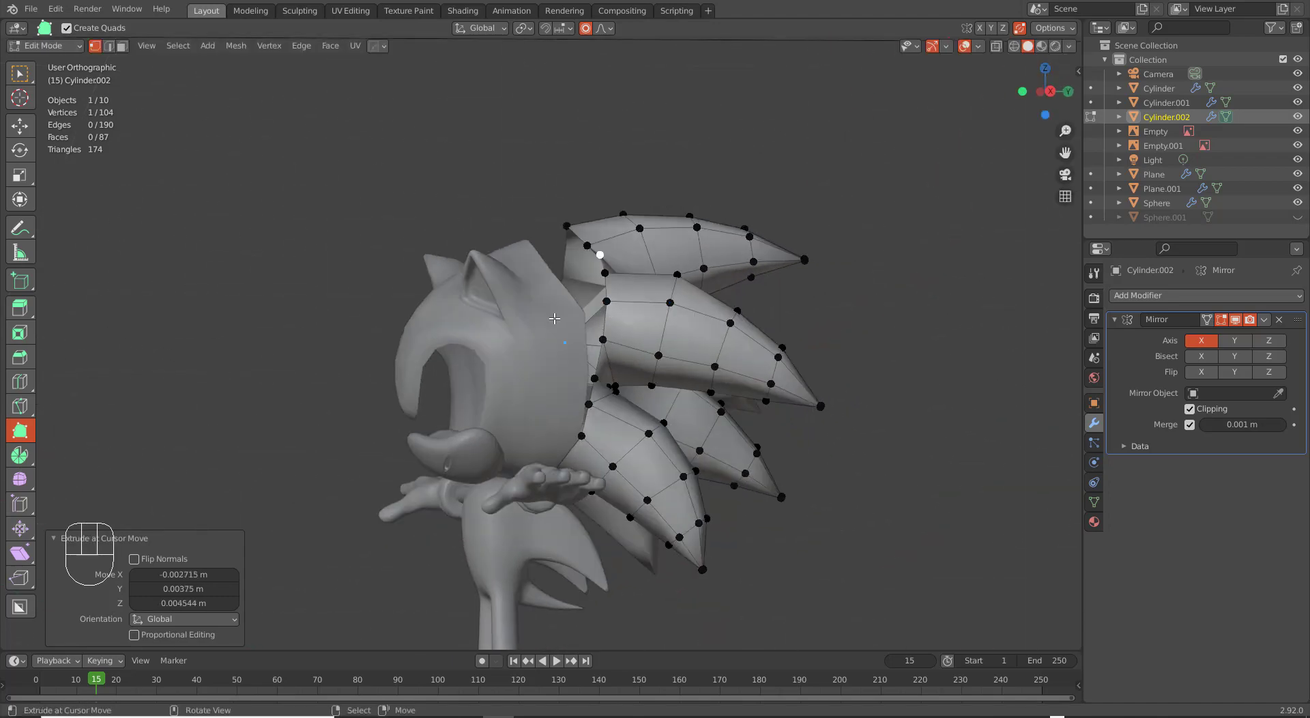
Join the quills object into the head object Plane.001.
{"action": "key", "text": "Tab"}
{"action": "left_click", "coordinate": [565, 362], "text": "shift"}
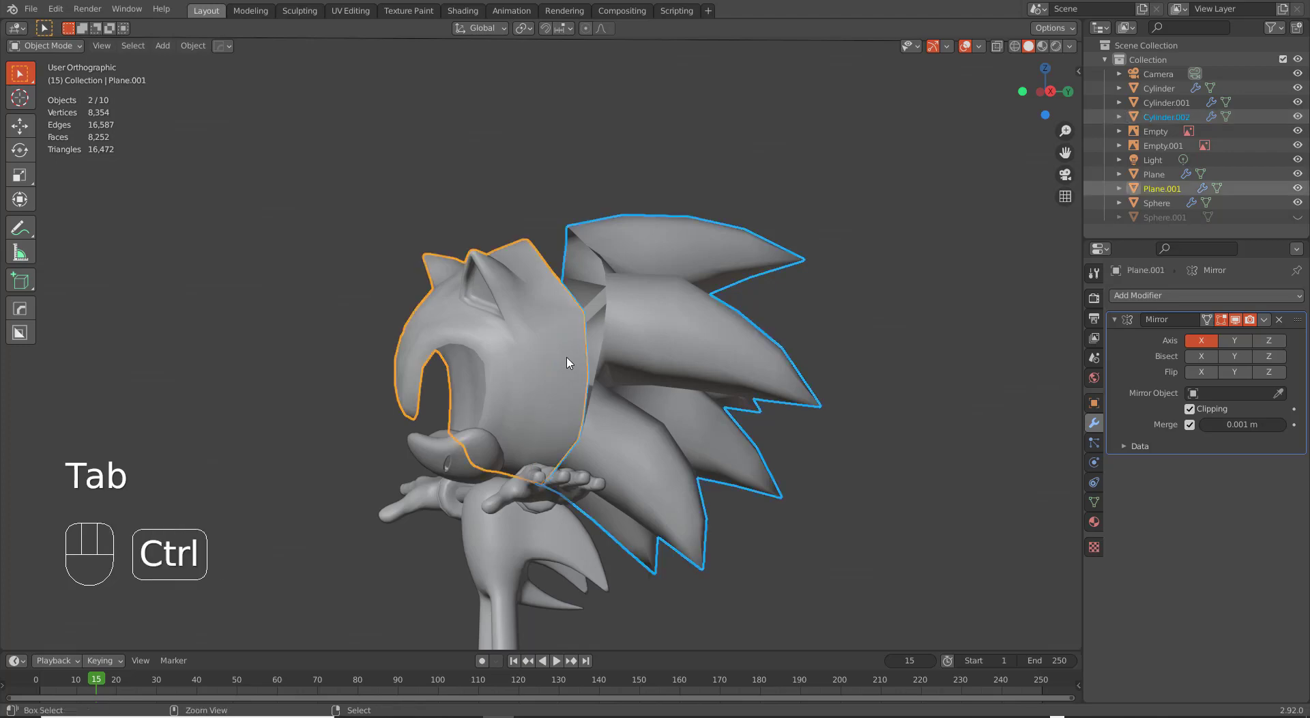
{"action": "key", "text": "ctrl+j"}
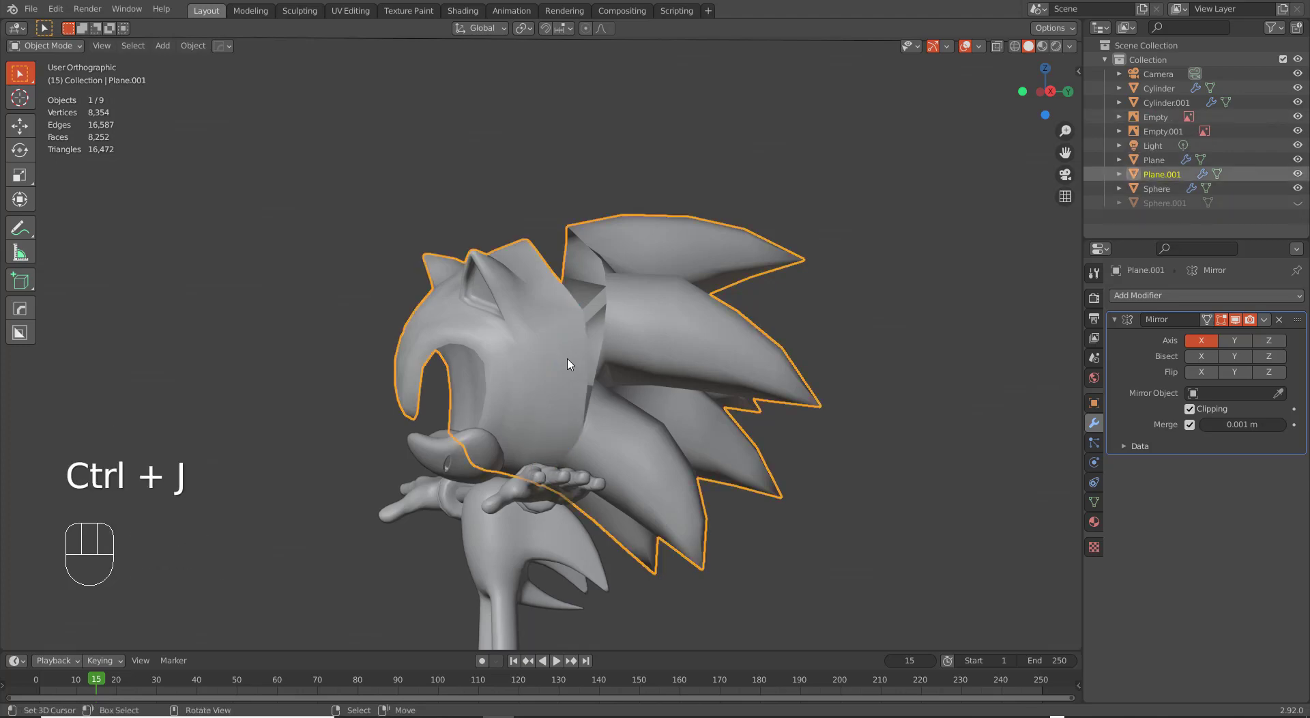
Delete the head's rear border loop of vertices facing the quill bases.
{"action": "key", "text": "KP_3"}
{"action": "key", "text": "Tab"}
{"action": "scroll", "coordinate": [568, 359], "scroll_direction": "up", "scroll_amount": 5}
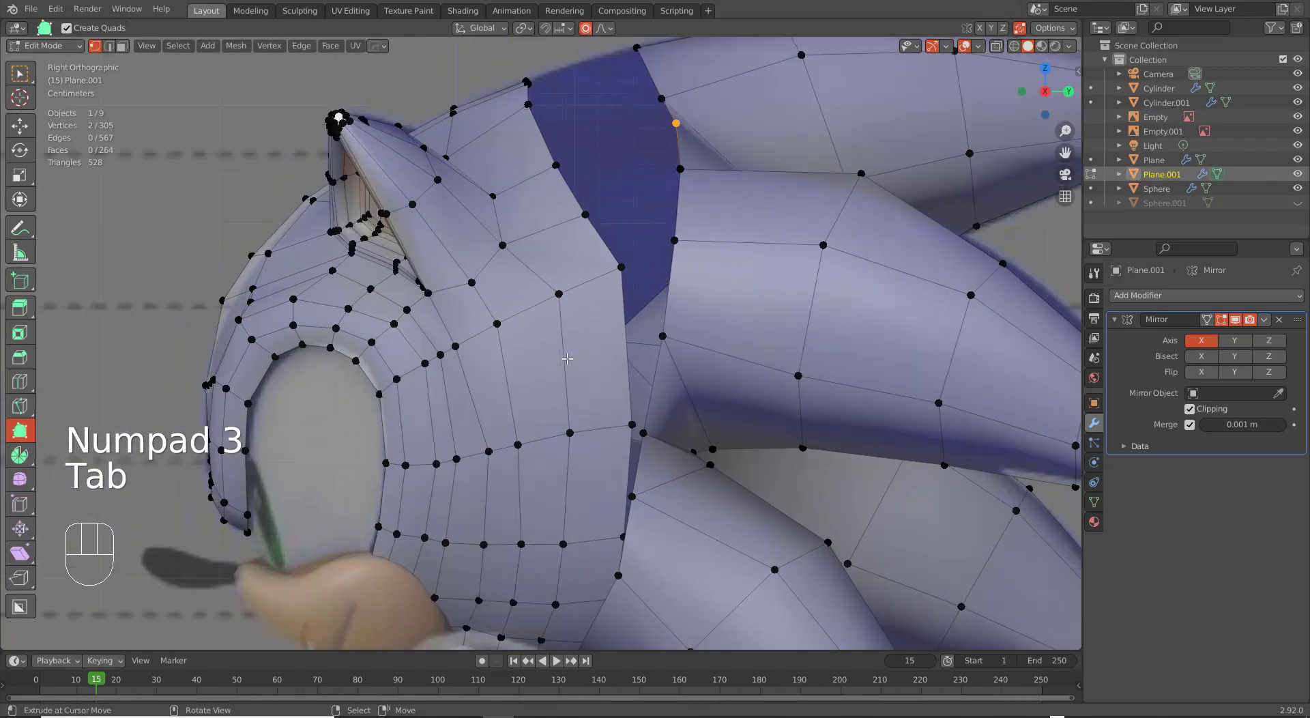
{"action": "middle_click_drag", "start_coordinate": [677, 471], "coordinate": [612, 348], "text": "shift"}
{"action": "scroll", "coordinate": [742, 429], "scroll_direction": "down", "scroll_amount": 5}
{"action": "key", "text": "ctrl+l"}
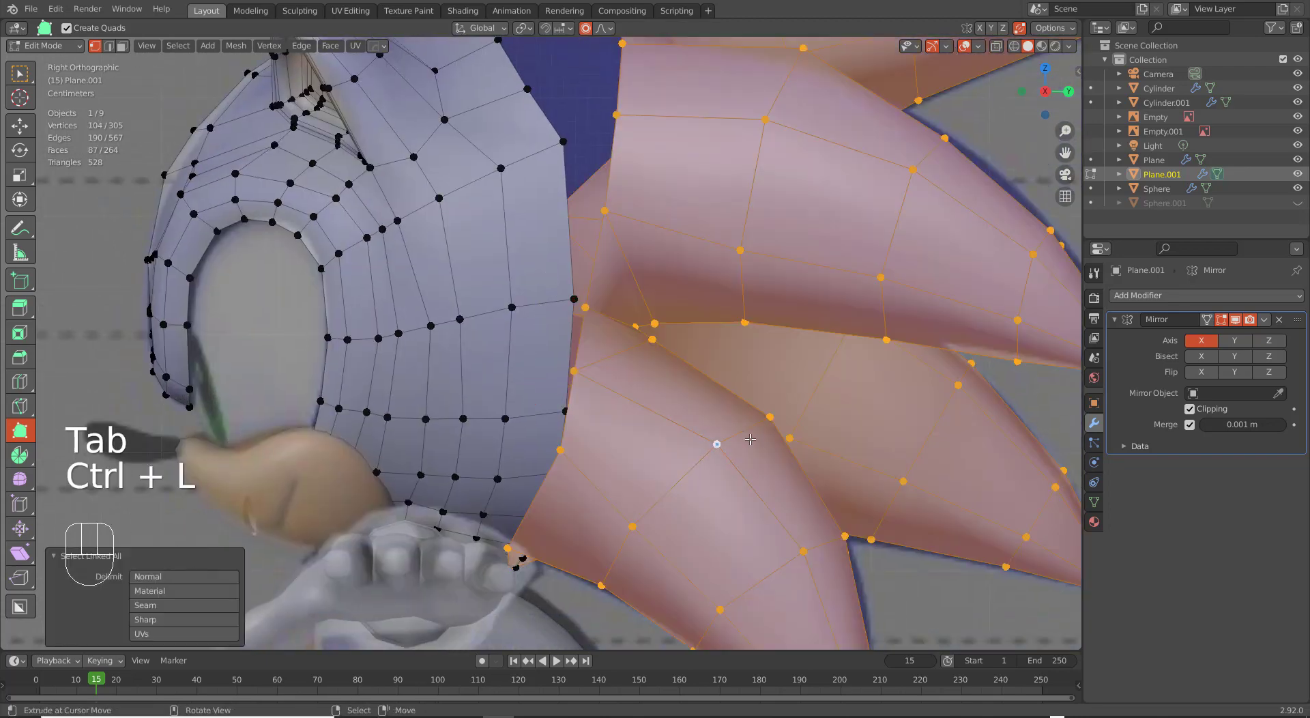
{"action": "left_click", "coordinate": [559, 277], "text": "alt"}
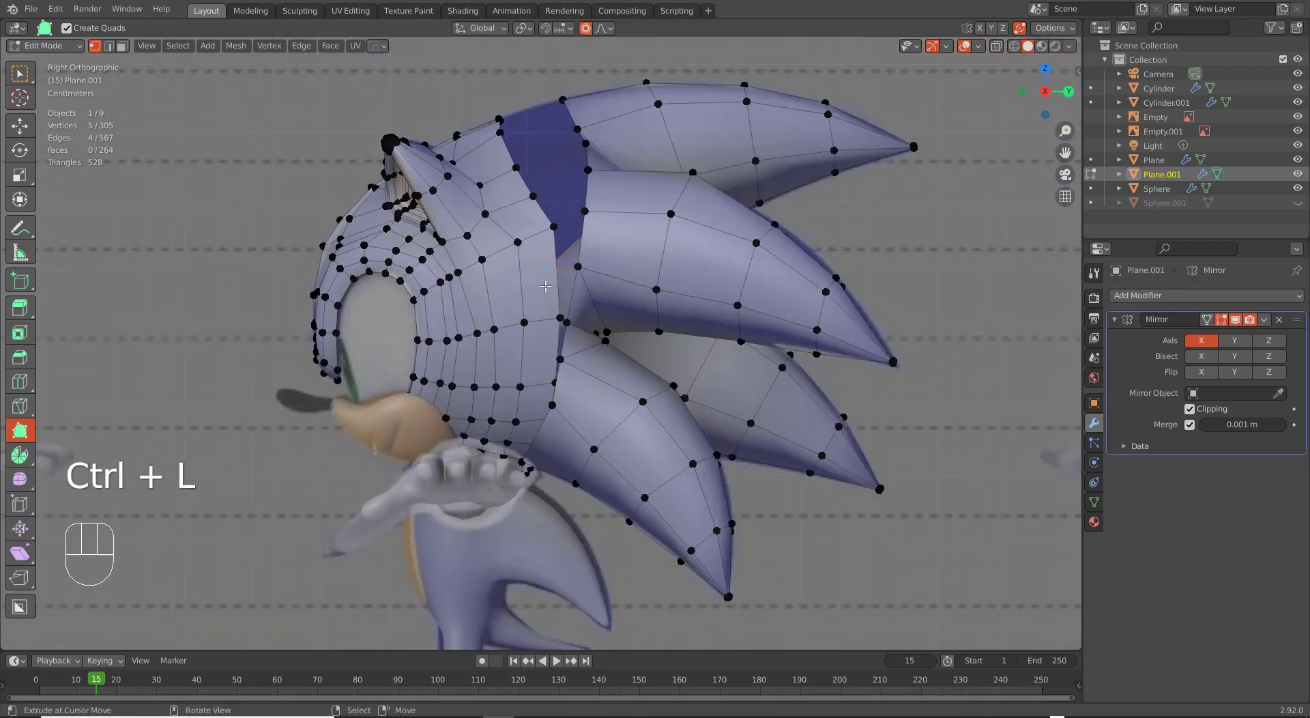
{"action": "left_click", "coordinate": [558, 257], "text": "alt"}
{"action": "middle_click_drag", "start_coordinate": [558, 257], "coordinate": [612, 358]}
{"action": "key", "text": "x"}
{"action": "left_click", "coordinate": [502, 303]}
{"action": "key", "text": "KP_3"}
{"action": "scroll", "coordinate": [628, 381], "scroll_direction": "up", "scroll_amount": 4}
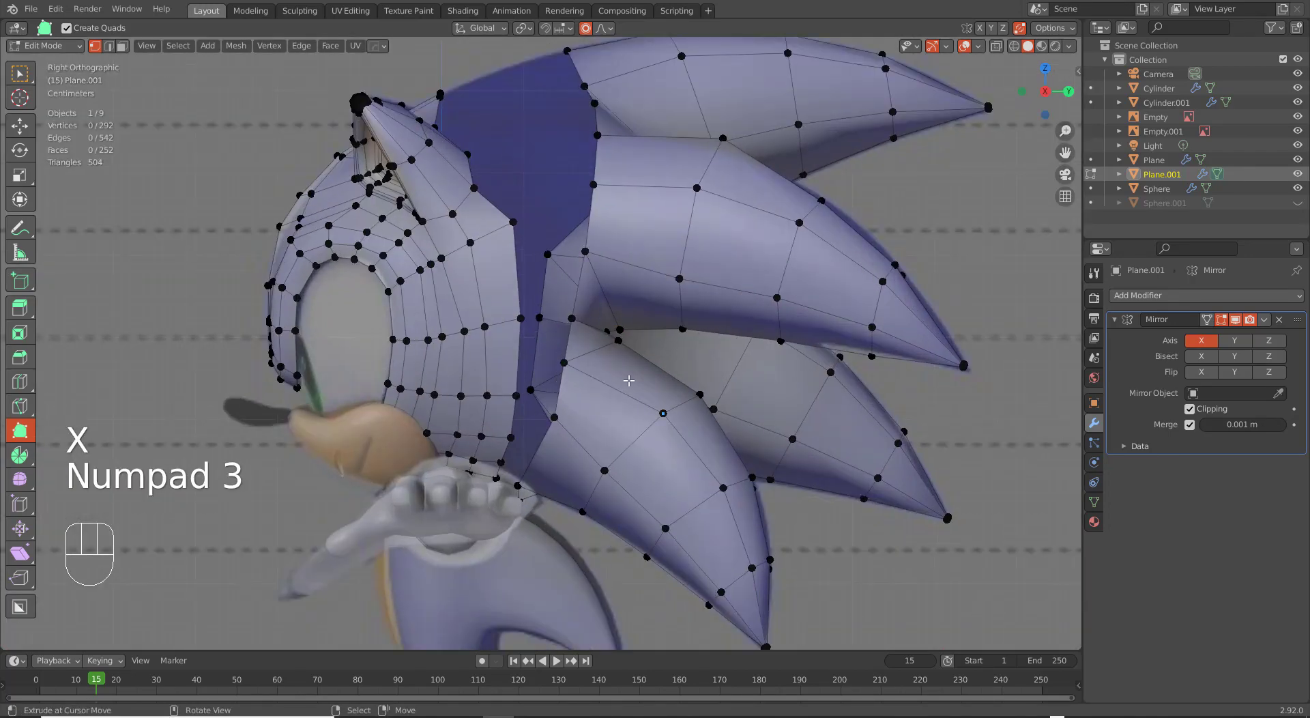
Fill a face between the head's upper rear edge and the facing base edge of the top quill.
{"action": "scroll", "coordinate": [558, 438], "scroll_direction": "up", "scroll_amount": 2}
{"action": "scroll", "coordinate": [532, 336], "scroll_direction": "down", "scroll_amount": 2}
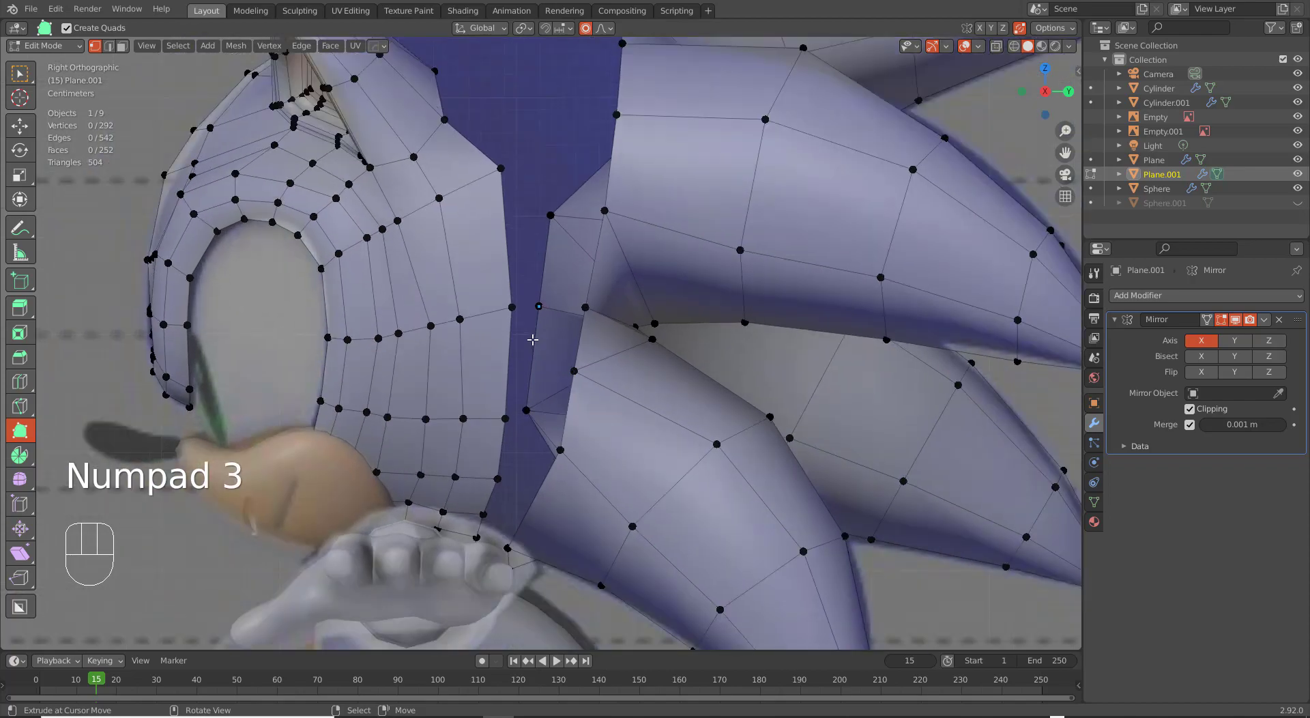
{"action": "middle_click_drag", "start_coordinate": [537, 274], "coordinate": [545, 371], "text": "shift"}
{"action": "middle_click_drag", "start_coordinate": [460, 279], "coordinate": [512, 275]}
{"action": "middle_click_drag", "start_coordinate": [417, 248], "coordinate": [439, 410]}
{"action": "middle_click_drag", "start_coordinate": [471, 229], "coordinate": [364, 229]}
{"action": "middle_click_drag", "start_coordinate": [459, 284], "coordinate": [469, 350]}
{"action": "right_click", "coordinate": [351, 374]}
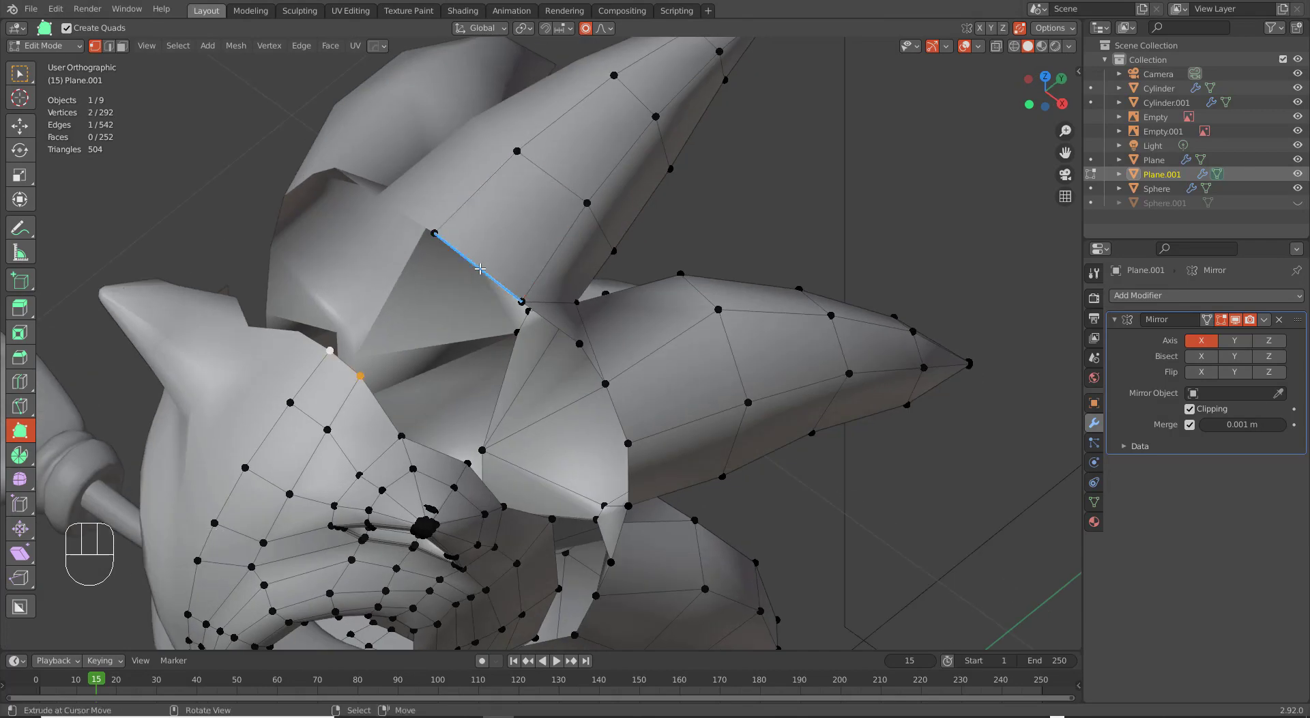
{"action": "key", "text": "2"}
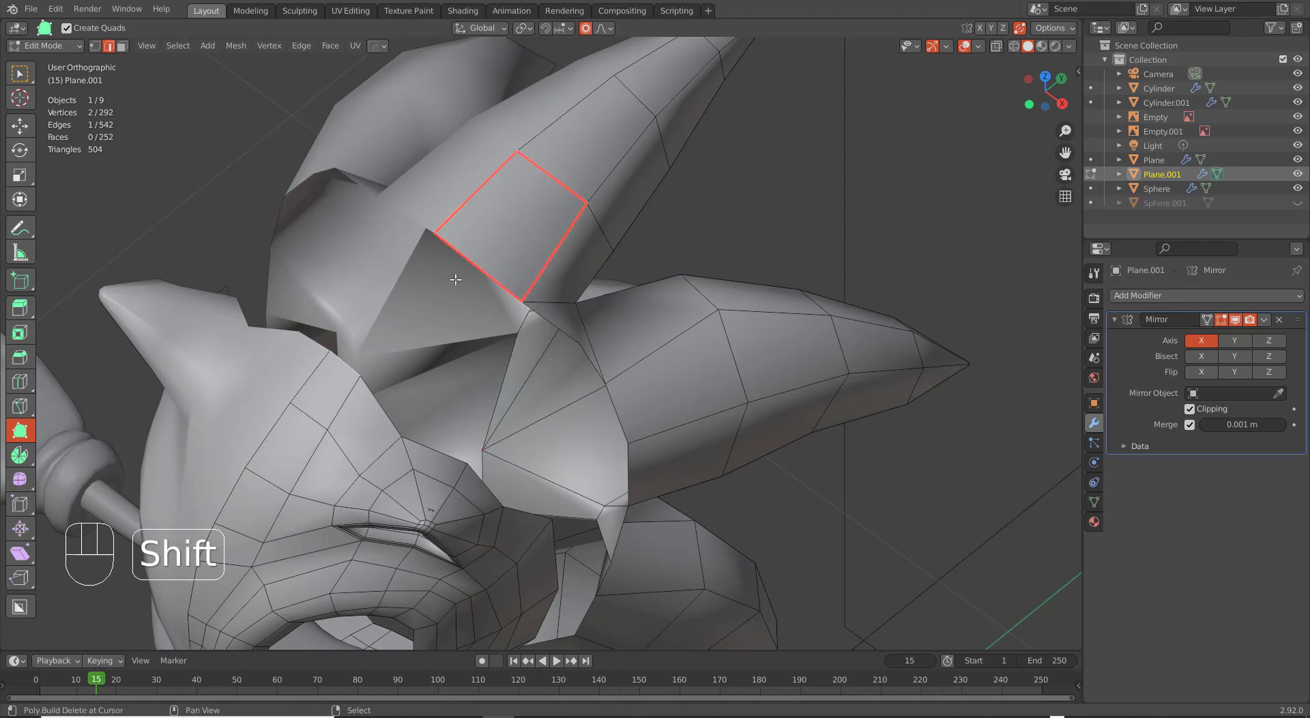
{"action": "left_click", "coordinate": [474, 265], "text": "shift"}
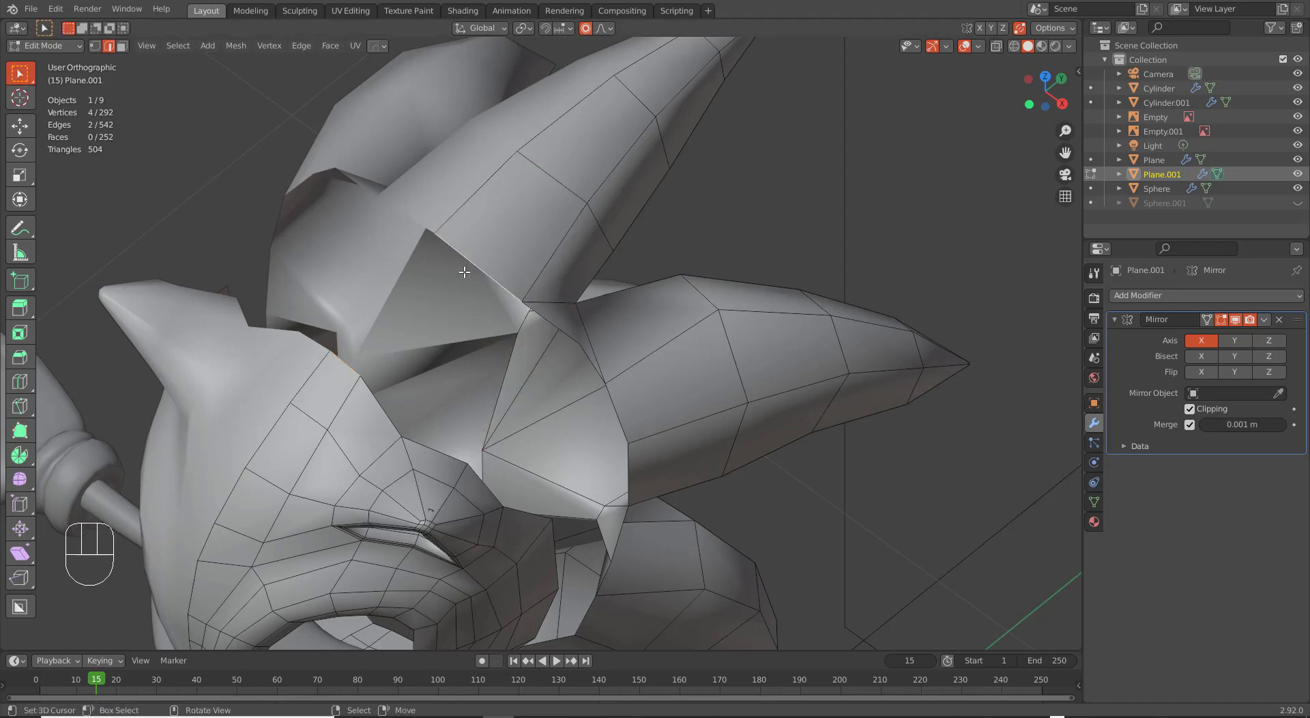
{"action": "key", "text": "f"}
Continue filling faces down the gap between the head's rear border and the upper side quill's base.
{"action": "middle_click_drag", "start_coordinate": [475, 374], "coordinate": [435, 362]}
{"action": "key", "text": "f"}
{"action": "key", "text": "f"}
{"action": "key", "text": "f"}
{"action": "key", "text": "f"}
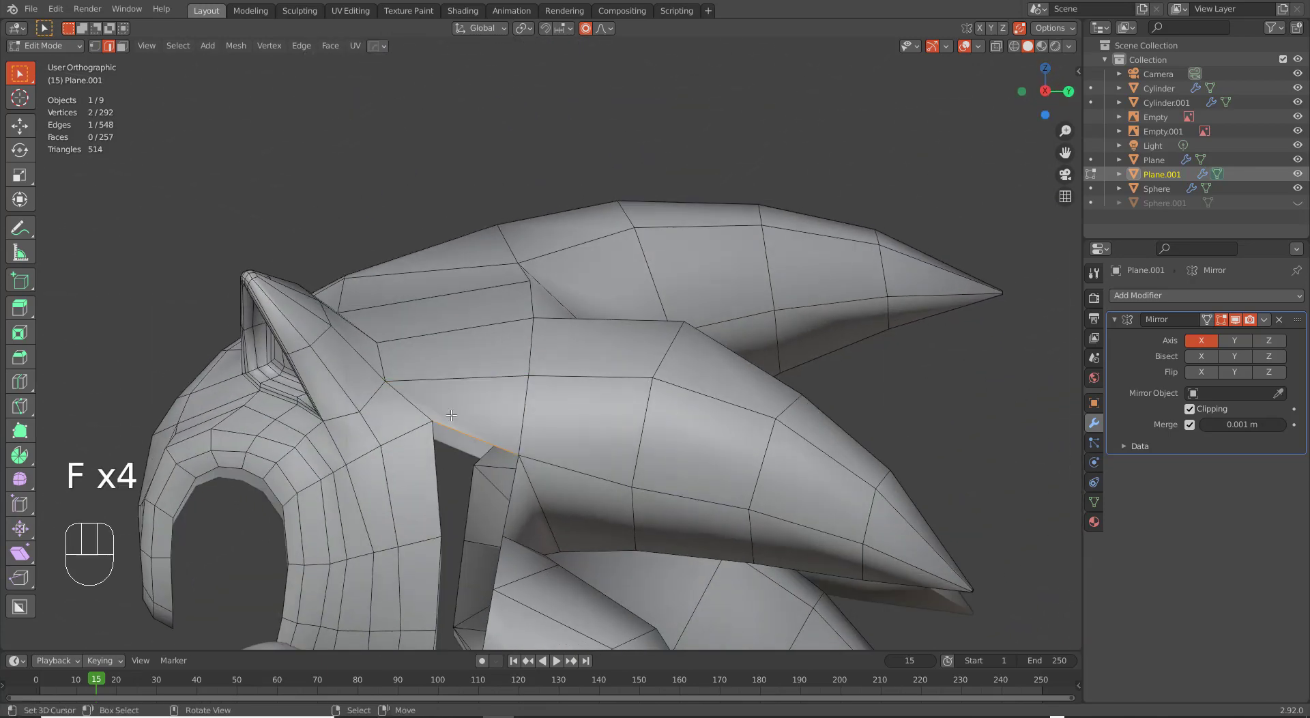
{"action": "middle_click_drag", "start_coordinate": [451, 415], "coordinate": [448, 445]}
{"action": "key", "text": "f"}
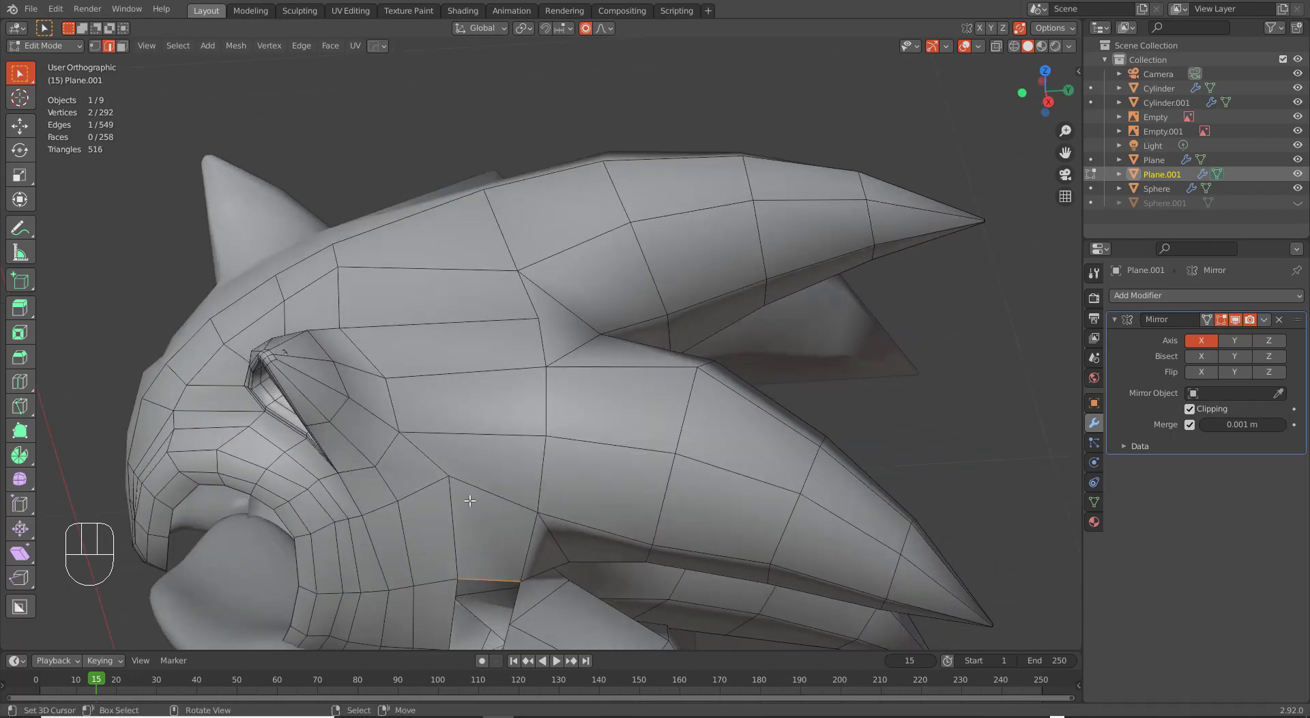
Lower the head vertex behind the ear about -0.034 m along Z with proportional editing.
{"action": "middle_click_drag", "start_coordinate": [470, 501], "coordinate": [494, 400]}
{"action": "key", "text": "Tab"}
{"action": "key", "text": "Tab"}
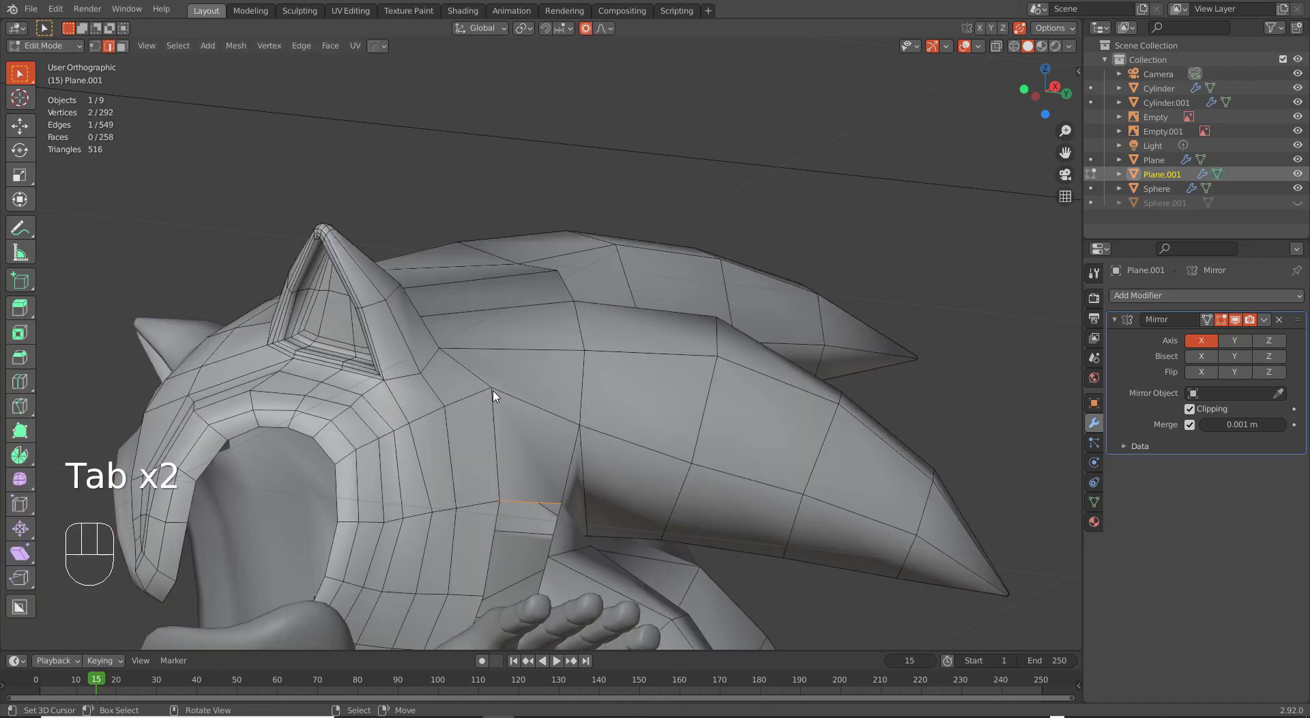
{"action": "key", "text": "1"}
{"action": "right_click", "coordinate": [492, 386]}
{"action": "key", "text": "g"}
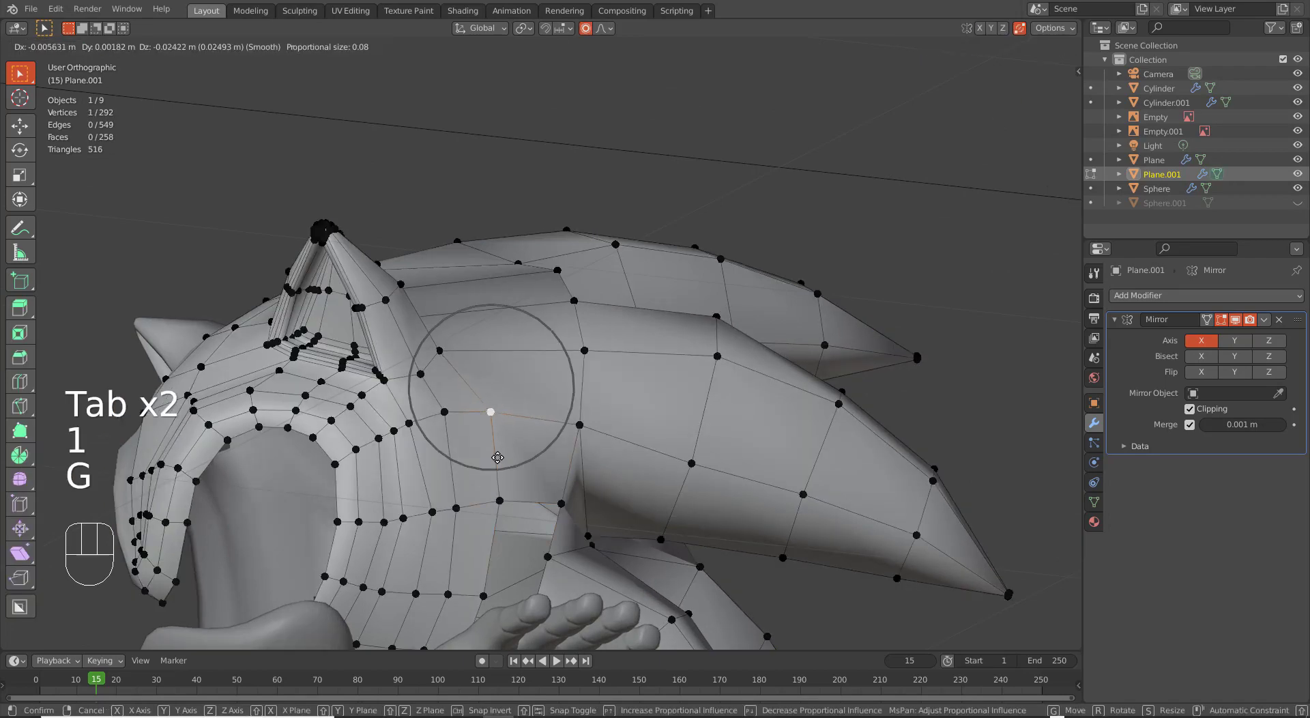
{"action": "left_click", "coordinate": [491, 424]}
Pull the vertex between the top and upper side quills about -0.043 m along Y, and shift the junction about -0.012 m along Z.
{"action": "middle_click_drag", "start_coordinate": [491, 424], "coordinate": [511, 353]}
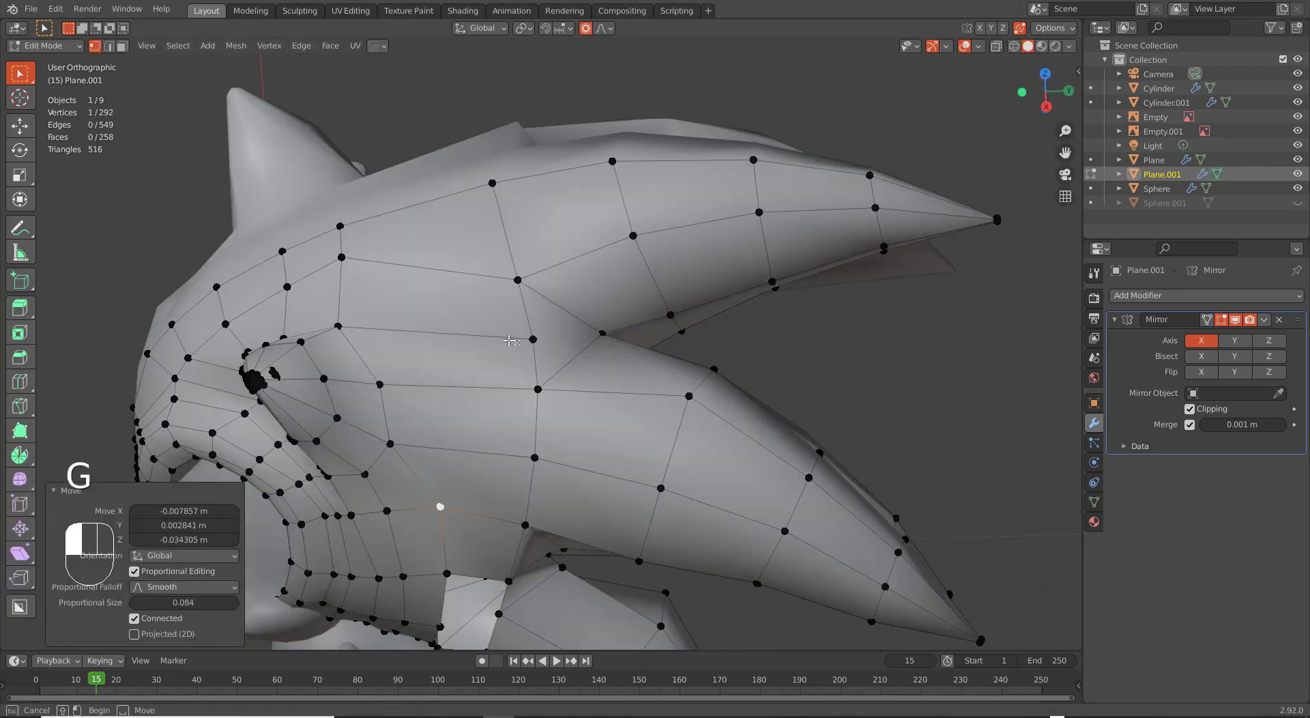
{"action": "left_click_drag", "start_coordinate": [510, 340], "coordinate": [525, 340]}
{"action": "key", "text": "g"}
{"action": "left_click", "coordinate": [491, 331]}
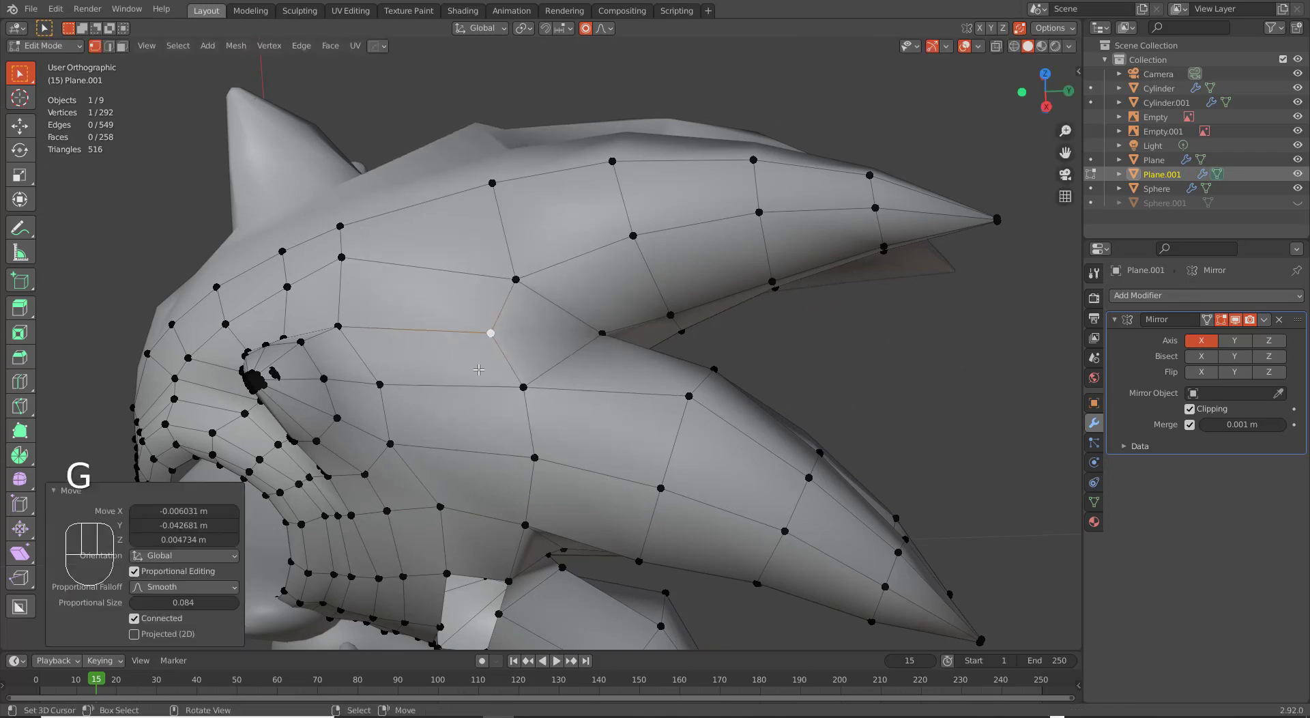
{"action": "middle_click_drag", "start_coordinate": [492, 330], "coordinate": [382, 322]}
{"action": "key", "text": "g"}
{"action": "left_click", "coordinate": [480, 317]}
{"action": "scroll", "coordinate": [460, 343], "scroll_direction": "down", "scroll_amount": 1}
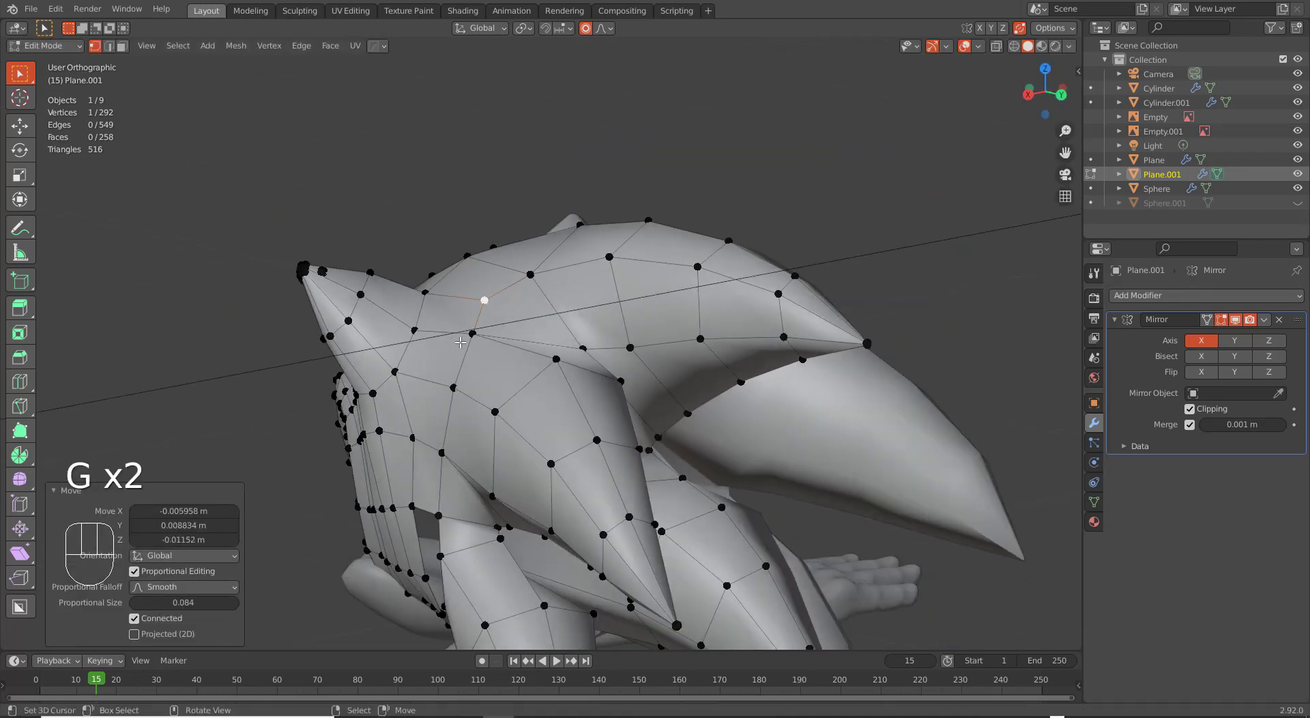
Slide the horizontal row of cheek vertices slightly upward along its edges towards the level of the lower side quill's base.
{"action": "middle_click_drag", "start_coordinate": [497, 323], "coordinate": [494, 218]}
{"action": "scroll", "coordinate": [512, 402], "scroll_direction": "up", "scroll_amount": 2}
{"action": "scroll", "coordinate": [468, 410], "scroll_direction": "up", "scroll_amount": 1}
{"action": "middle_click_drag", "start_coordinate": [468, 425], "coordinate": [459, 349]}
{"action": "scroll", "coordinate": [459, 294], "scroll_direction": "up", "scroll_amount": 3}
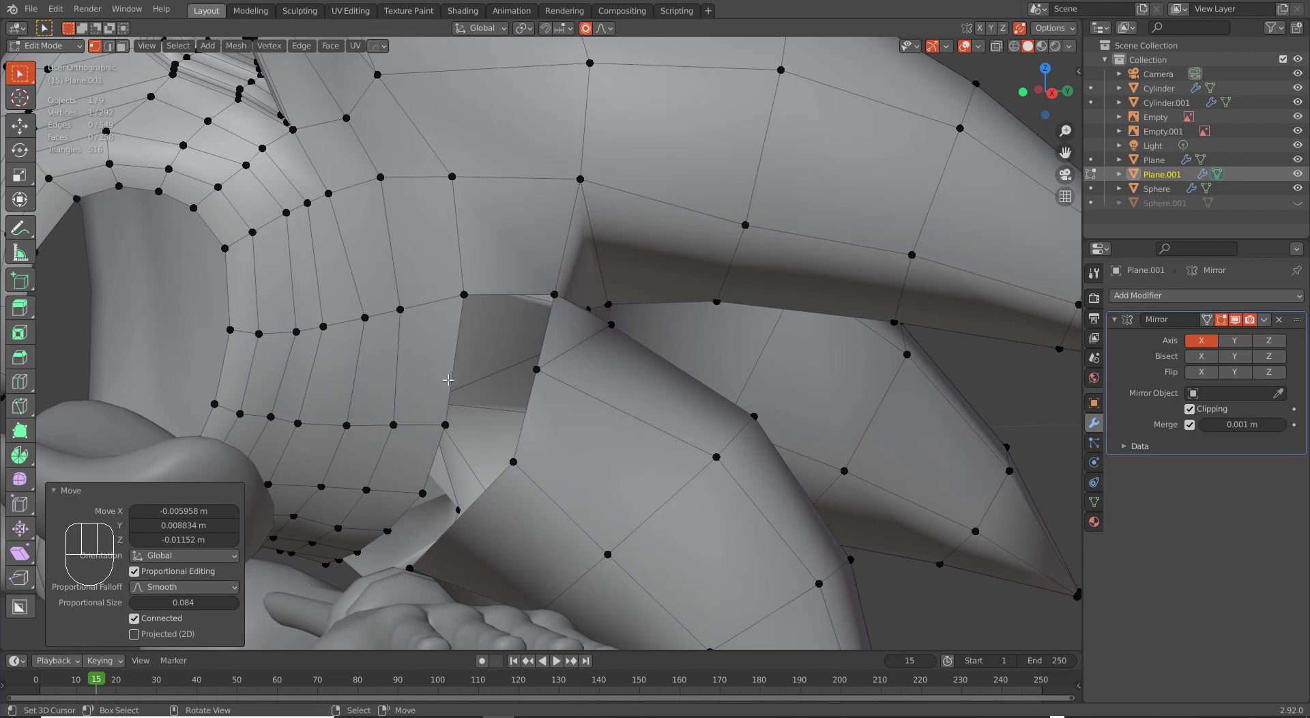
{"action": "middle_click_drag", "start_coordinate": [492, 406], "coordinate": [505, 398]}
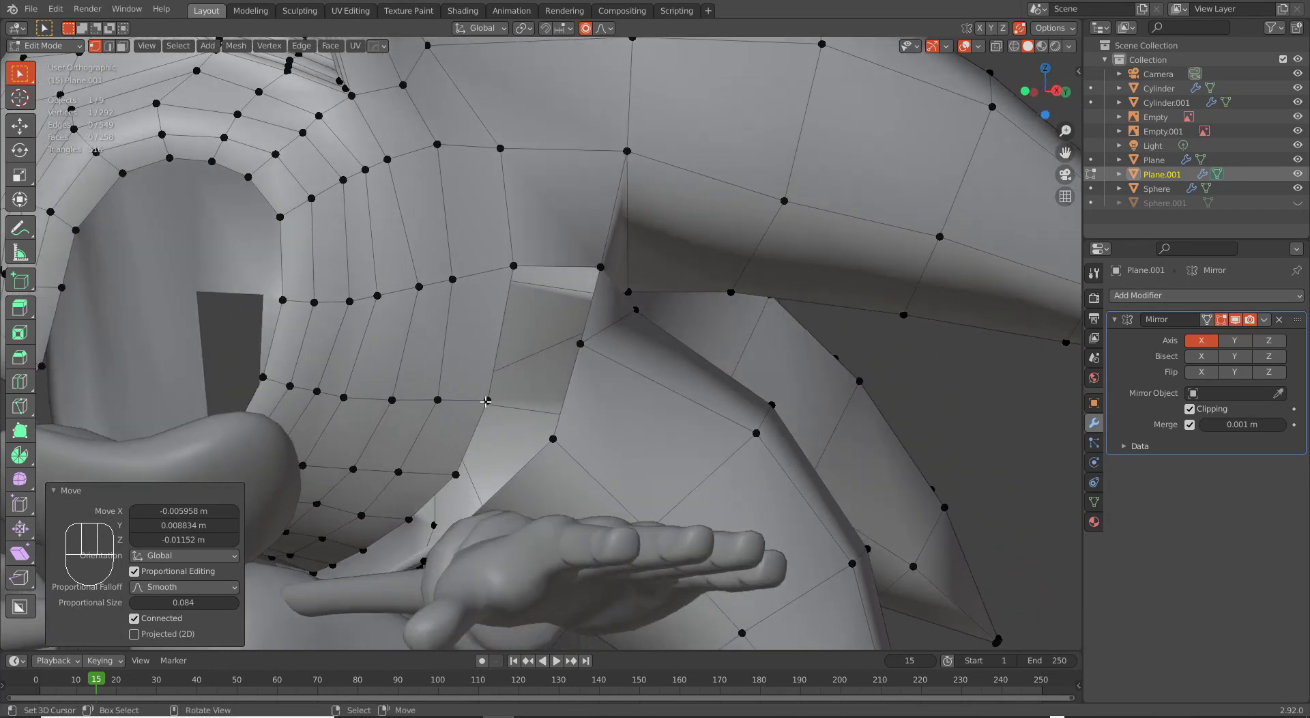
{"action": "left_click", "coordinate": [419, 404], "text": "shift"}
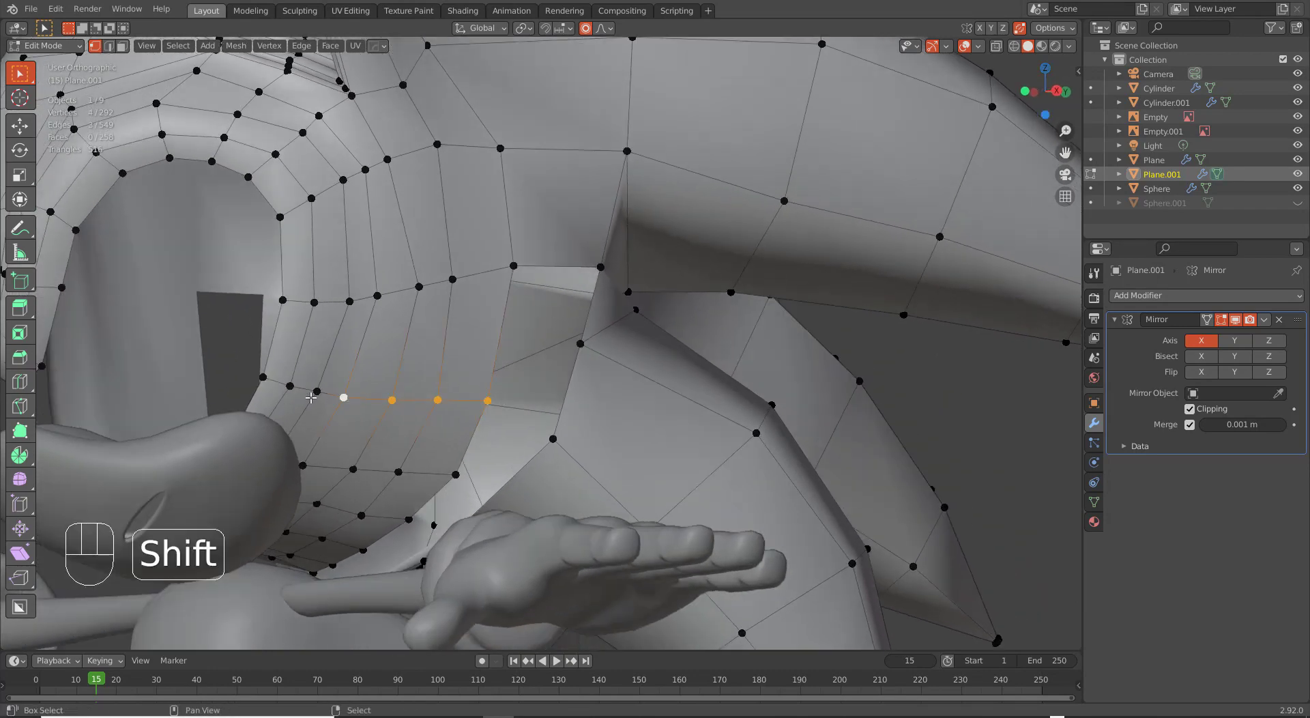
{"action": "key", "text": "g"}
{"action": "key", "text": "g"}
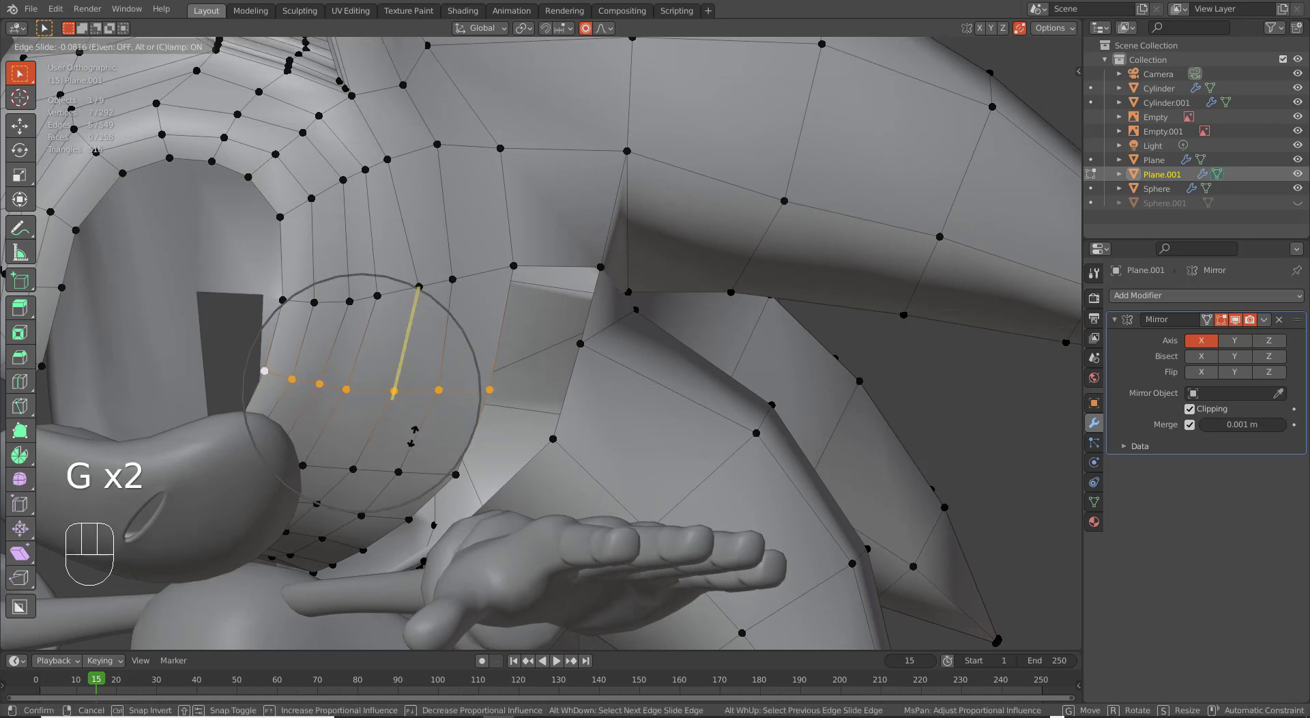
{"action": "left_click", "coordinate": [413, 424]}
Fill two faces between the cheek's rear border and the lower side quill's base.
{"action": "left_click", "coordinate": [512, 265]}
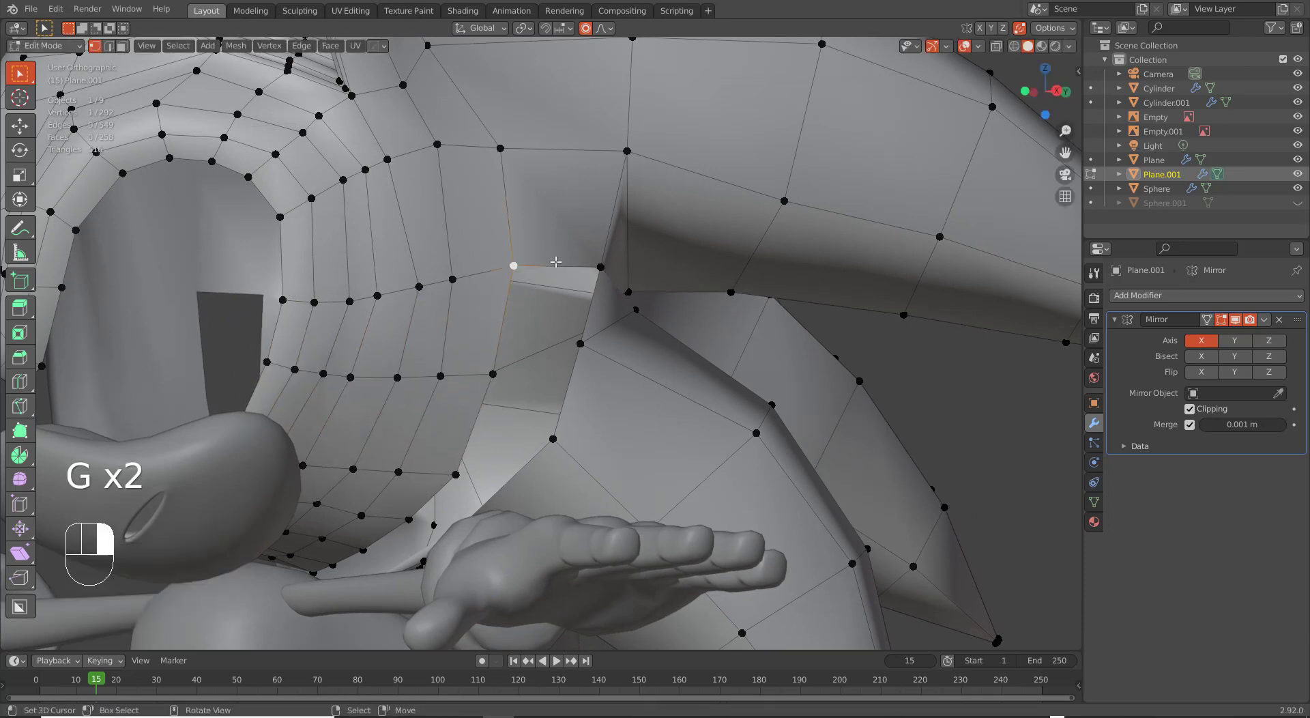
{"action": "left_click", "coordinate": [614, 264], "text": "shift"}
{"action": "key", "text": "f"}
{"action": "key", "text": "f"}
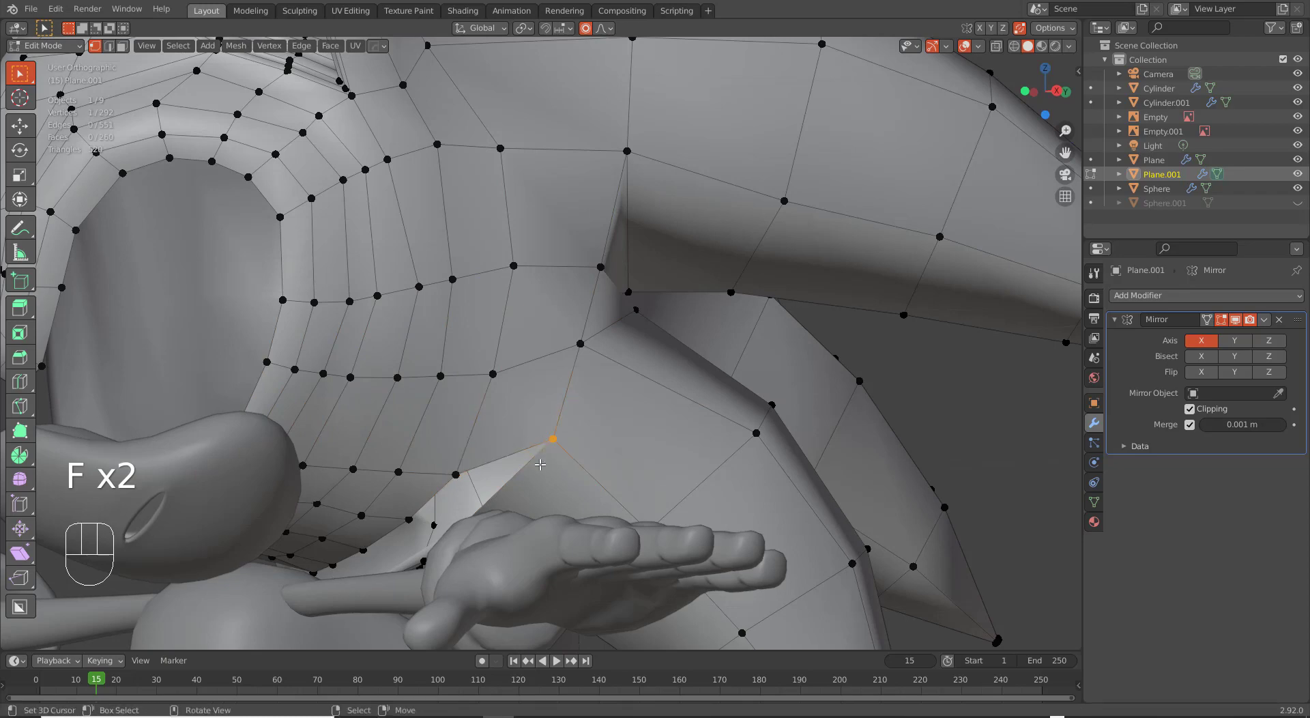
Move the lower side quill's front base vertex about -0.026 m along Z and even out the vertices further along the quill.
{"action": "key", "text": "g"}
{"action": "left_click", "coordinate": [549, 480]}
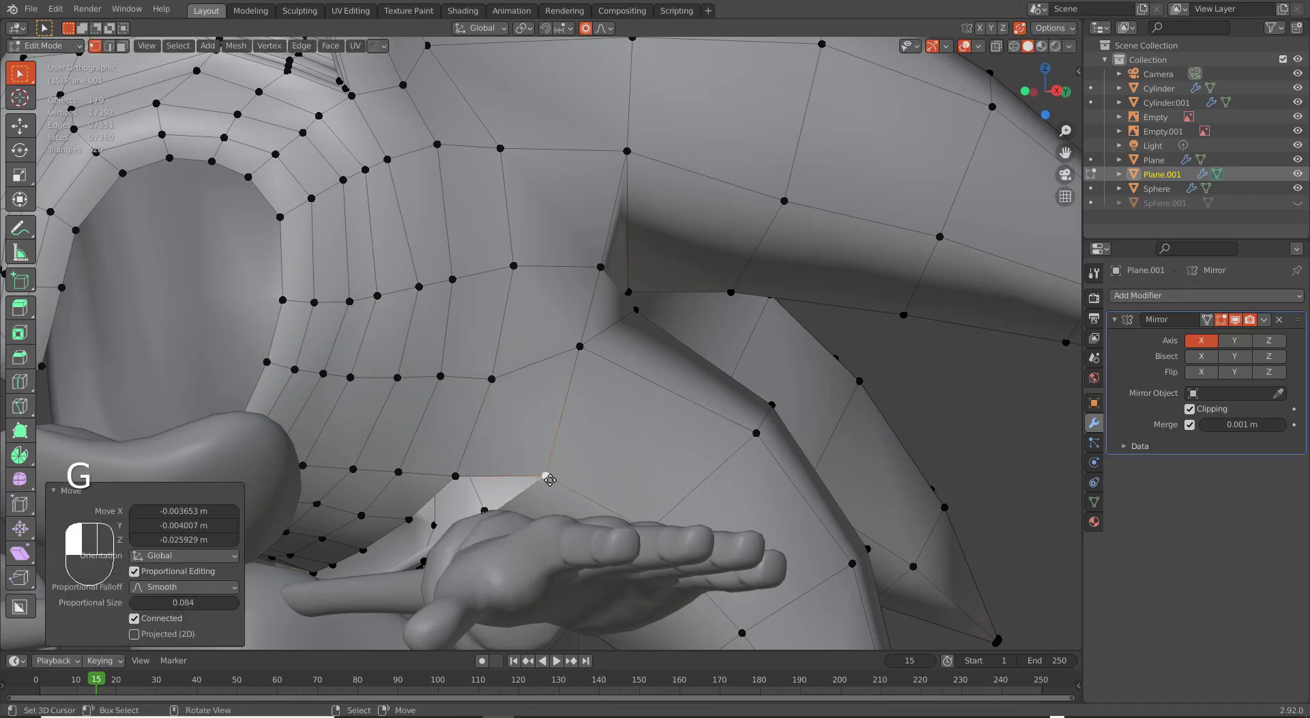
{"action": "key", "text": "g"}
{"action": "left_click", "coordinate": [643, 541]}
{"action": "key", "text": "g"}
{"action": "left_click", "coordinate": [737, 638]}
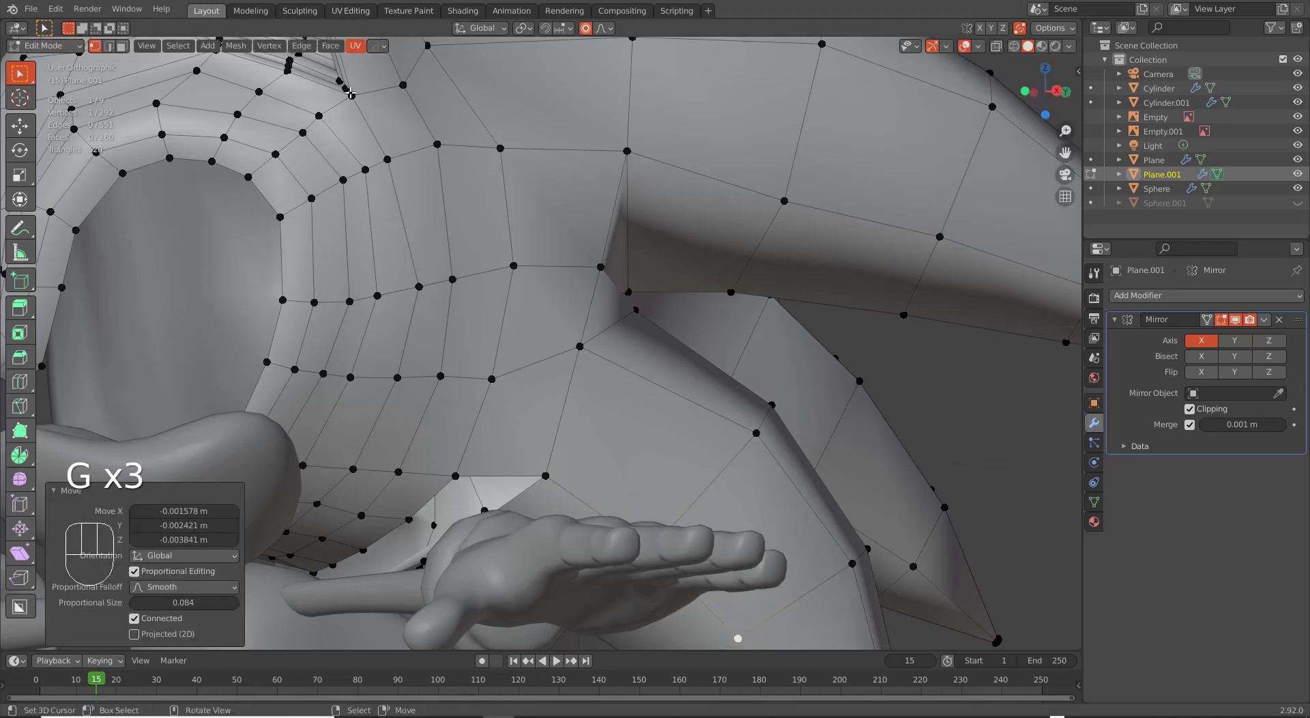
Reposition the lower side quill's underside base vertex and fill the next face joining the quill to the head.
{"action": "middle_click_drag", "start_coordinate": [540, 456], "coordinate": [490, 379]}
{"action": "scroll", "coordinate": [491, 366], "scroll_direction": "up", "scroll_amount": 5}
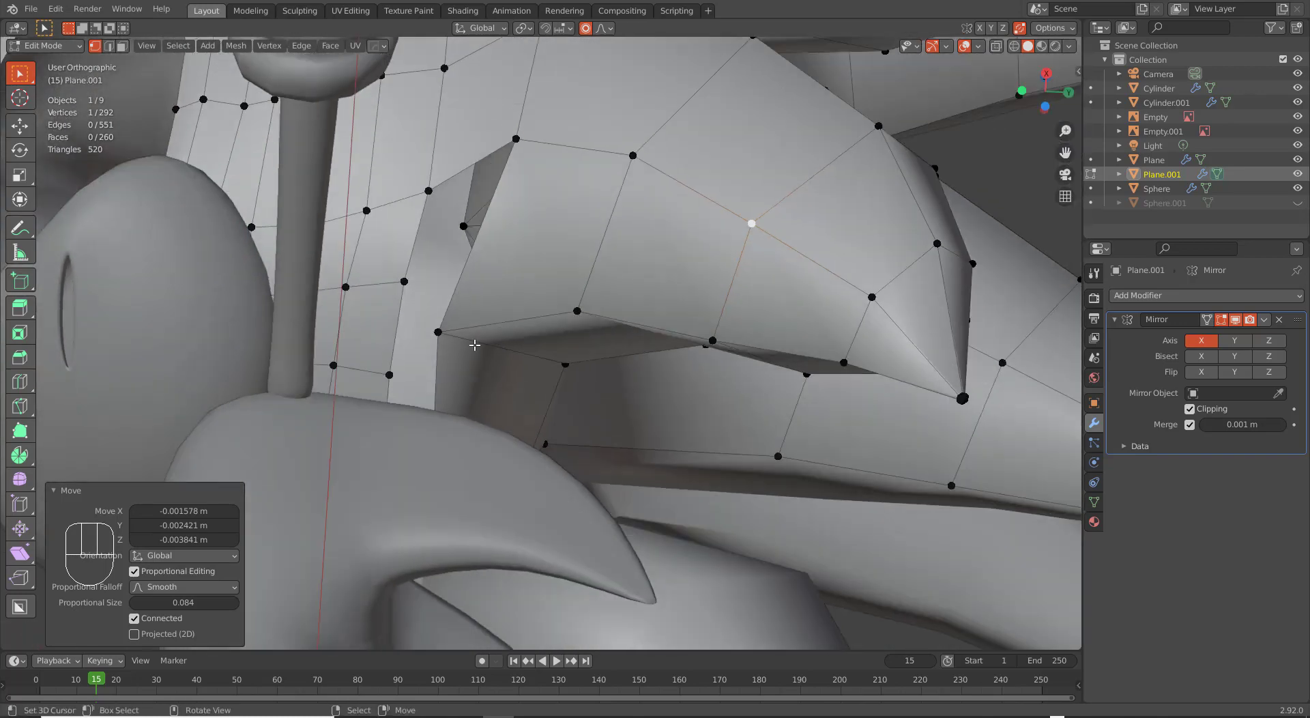
{"action": "left_click", "coordinate": [442, 325]}
{"action": "key", "text": "g"}
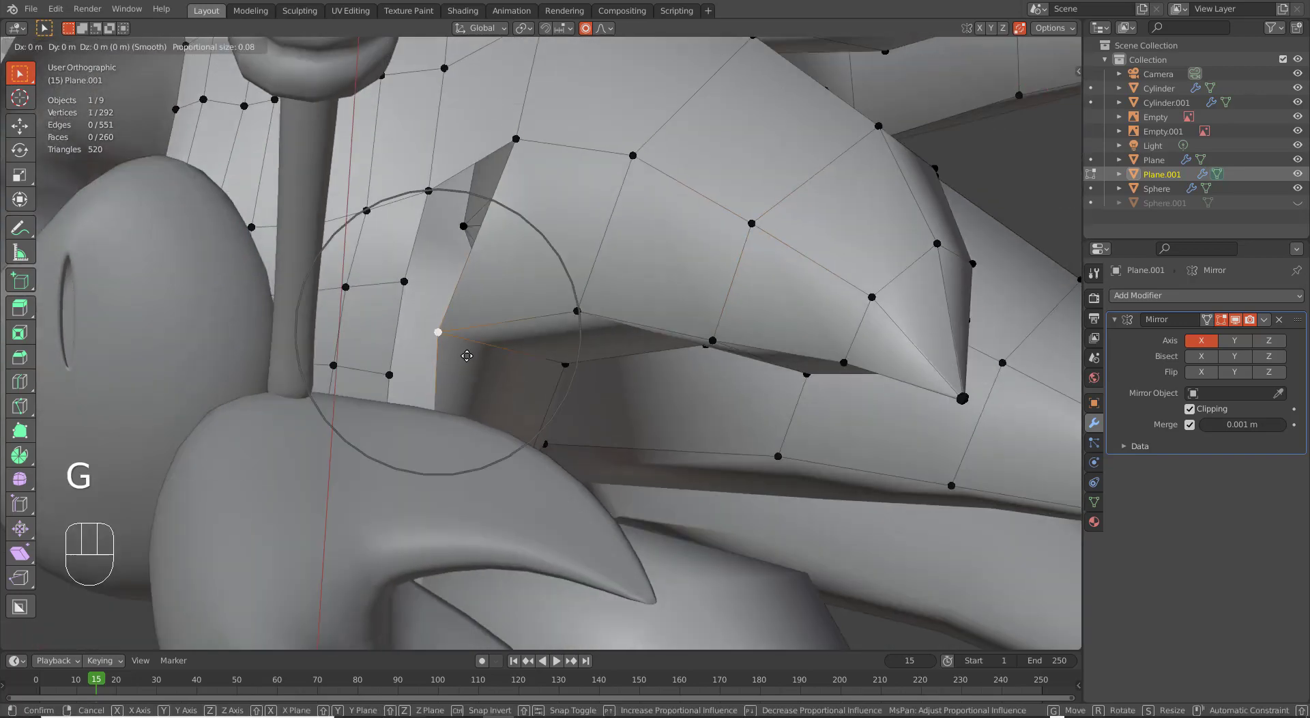
{"action": "left_click", "coordinate": [503, 344]}
{"action": "middle_click_drag", "start_coordinate": [503, 344], "coordinate": [395, 328]}
{"action": "left_click", "coordinate": [434, 264]}
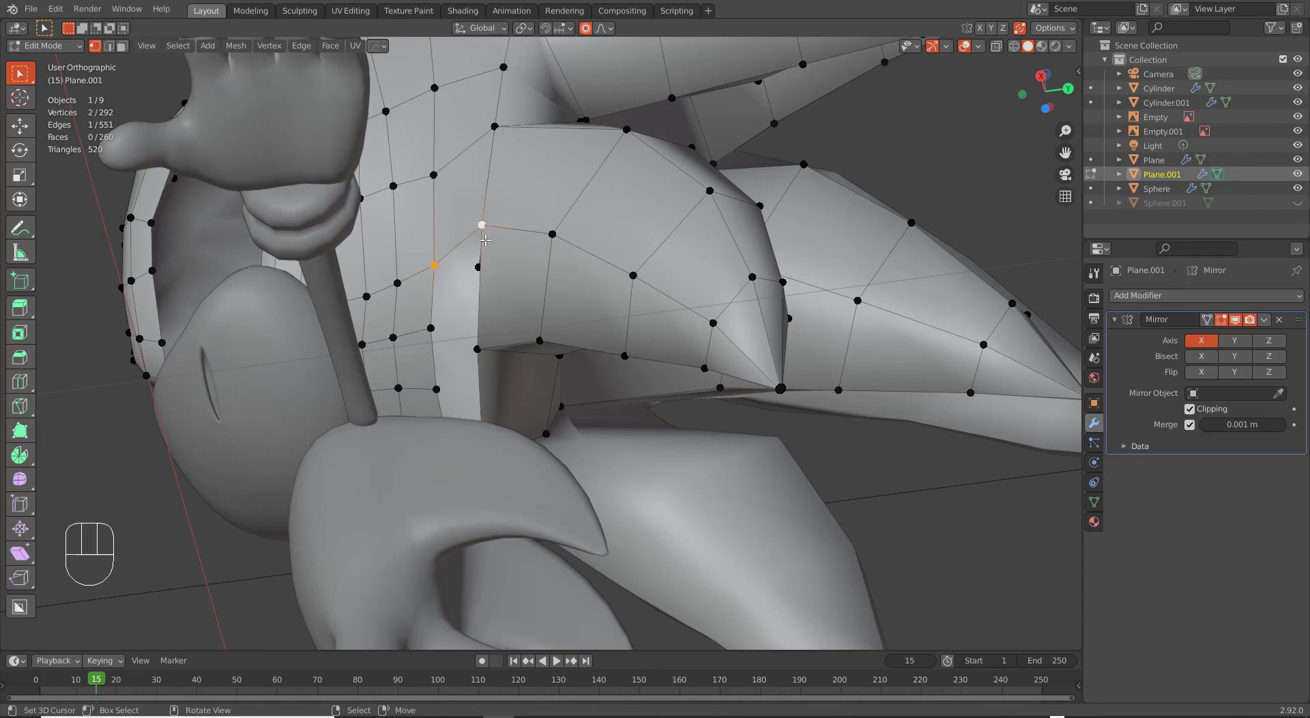
{"action": "key", "text": "f"}
Delete two edge loops across the strip of faces on the underside of the head.
{"action": "middle_click_drag", "start_coordinate": [485, 240], "coordinate": [507, 416]}
{"action": "left_click", "coordinate": [513, 429], "text": "alt"}
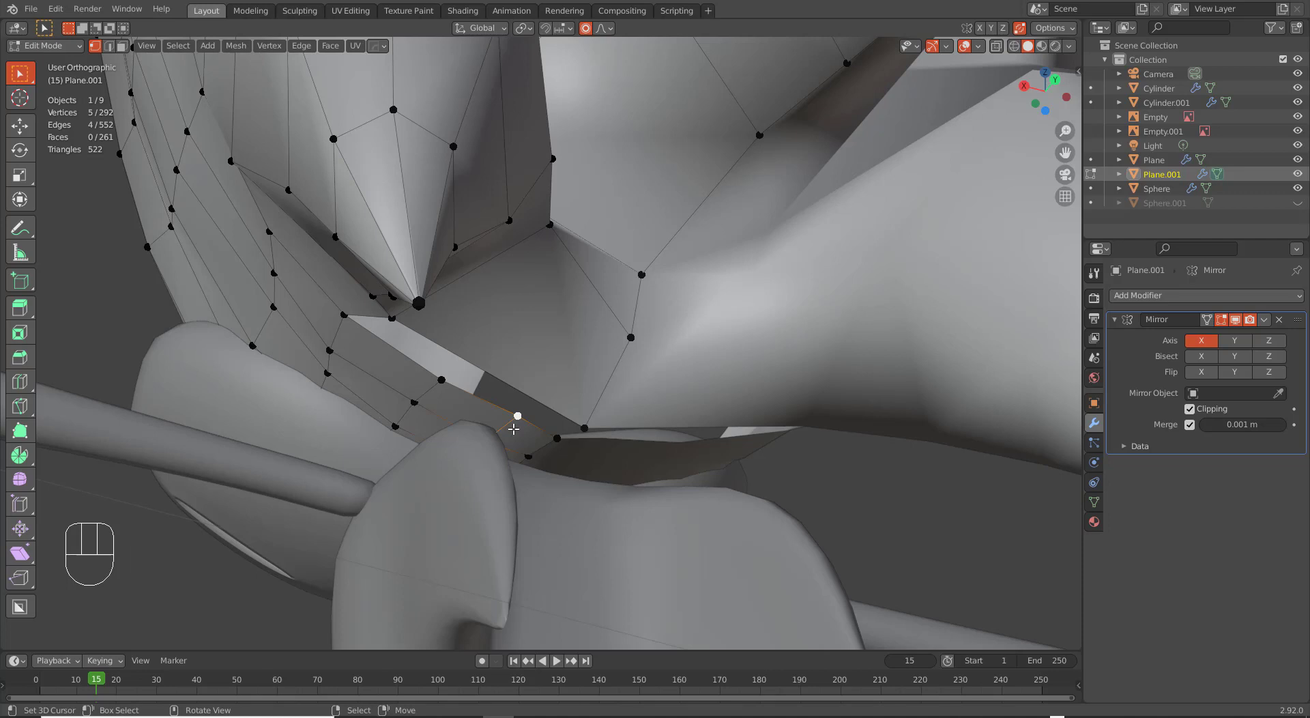
{"action": "key", "text": "x"}
{"action": "left_click", "coordinate": [491, 599]}
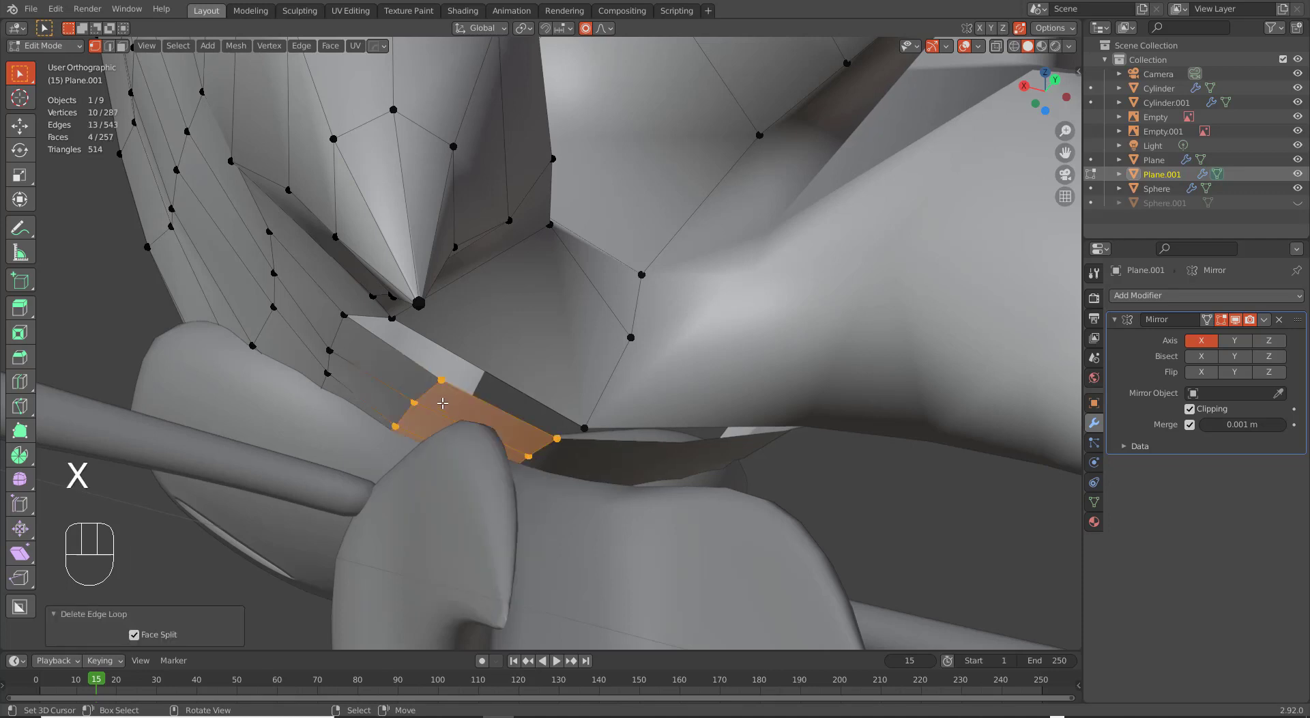
{"action": "left_click", "coordinate": [417, 401], "text": "alt"}
{"action": "key", "text": "x"}
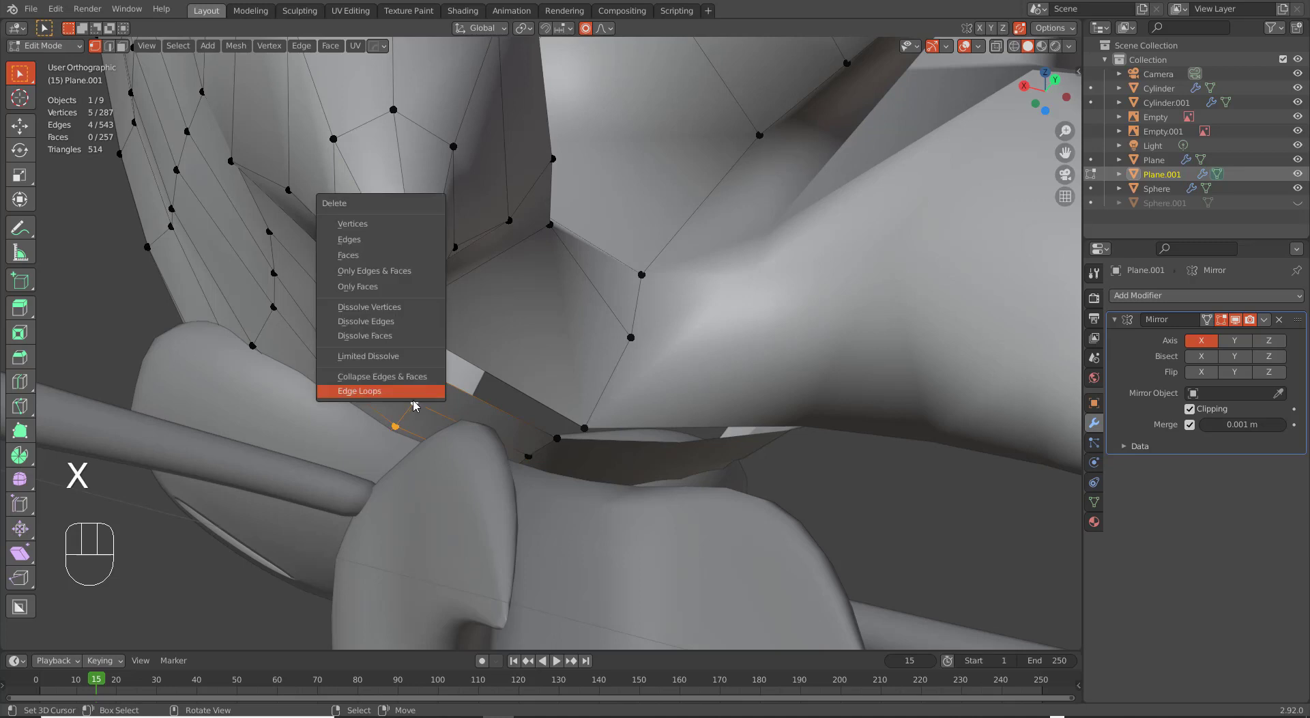
{"action": "left_click", "coordinate": [410, 394]}
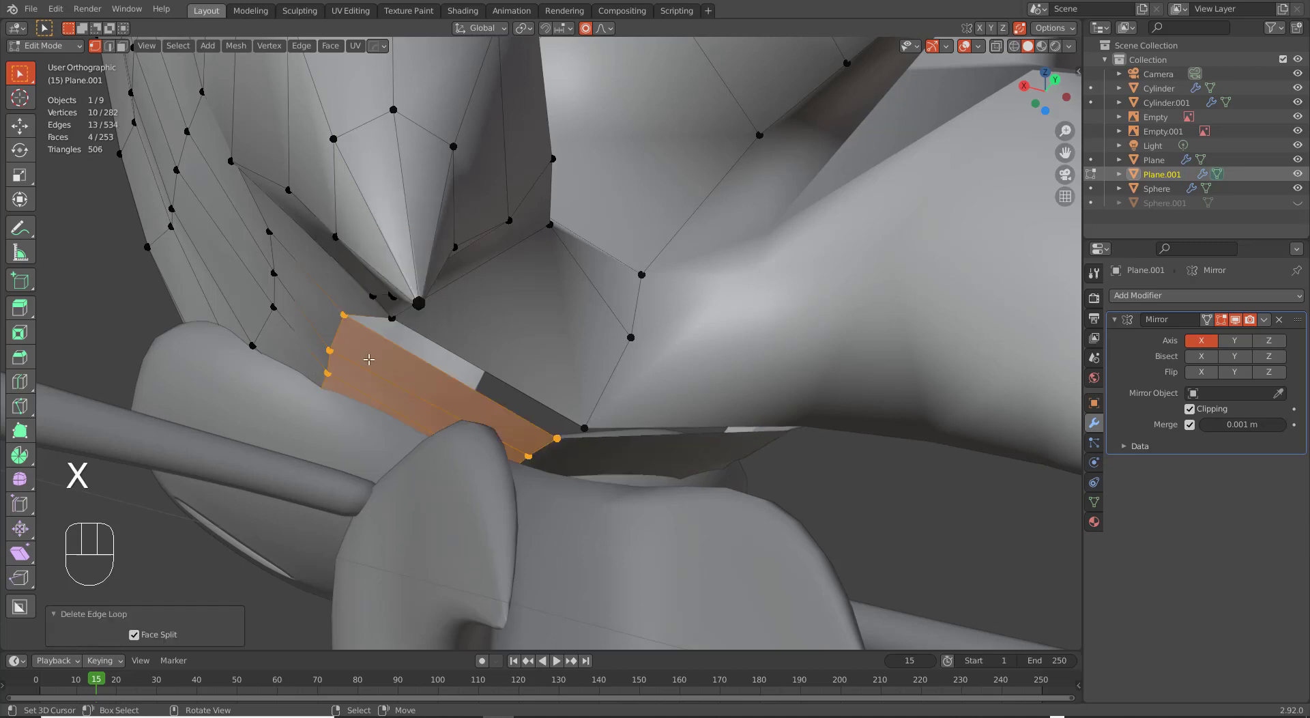
Slide the underside's remaining edge loop towards the back and fill the gap between the head and the rear quill's base.
{"action": "left_click", "coordinate": [343, 330], "text": "alt"}
{"action": "key", "text": "g"}
{"action": "key", "text": "g"}
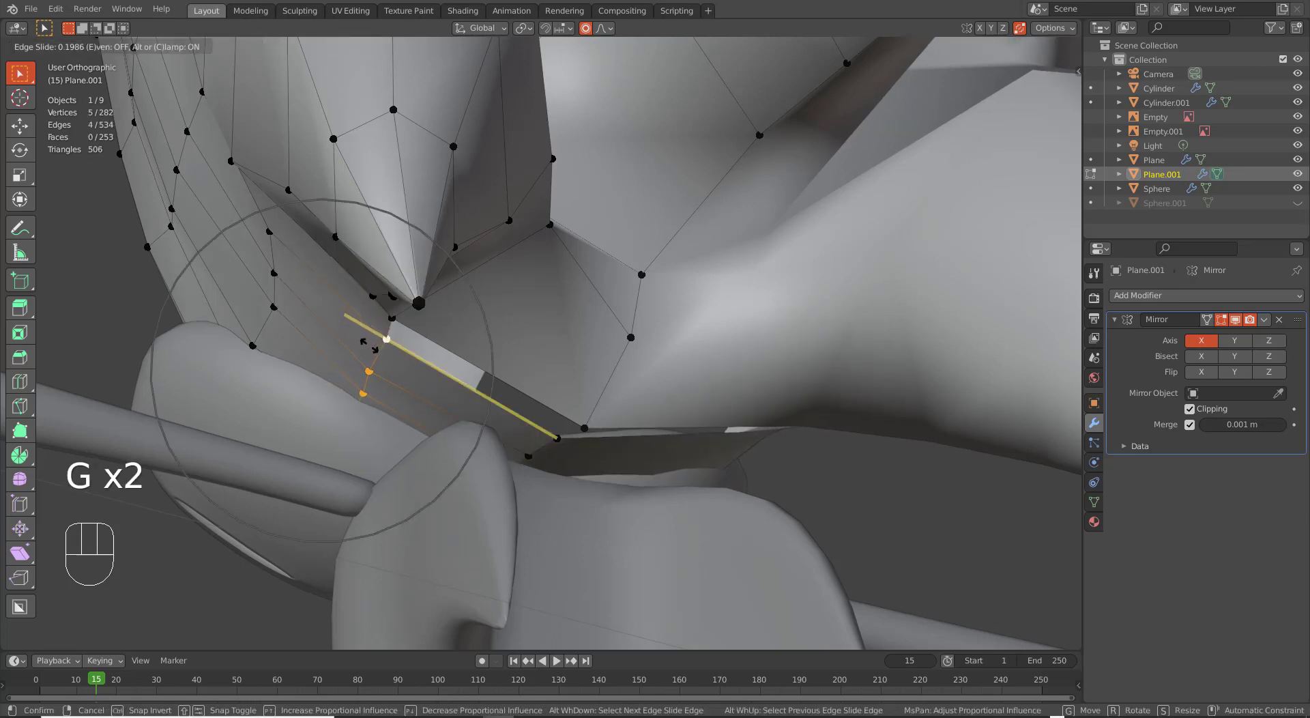
{"action": "left_click", "coordinate": [369, 345]}
{"action": "right_click", "coordinate": [394, 318]}
{"action": "right_click", "coordinate": [386, 340], "text": "shift"}
{"action": "key", "text": "f"}
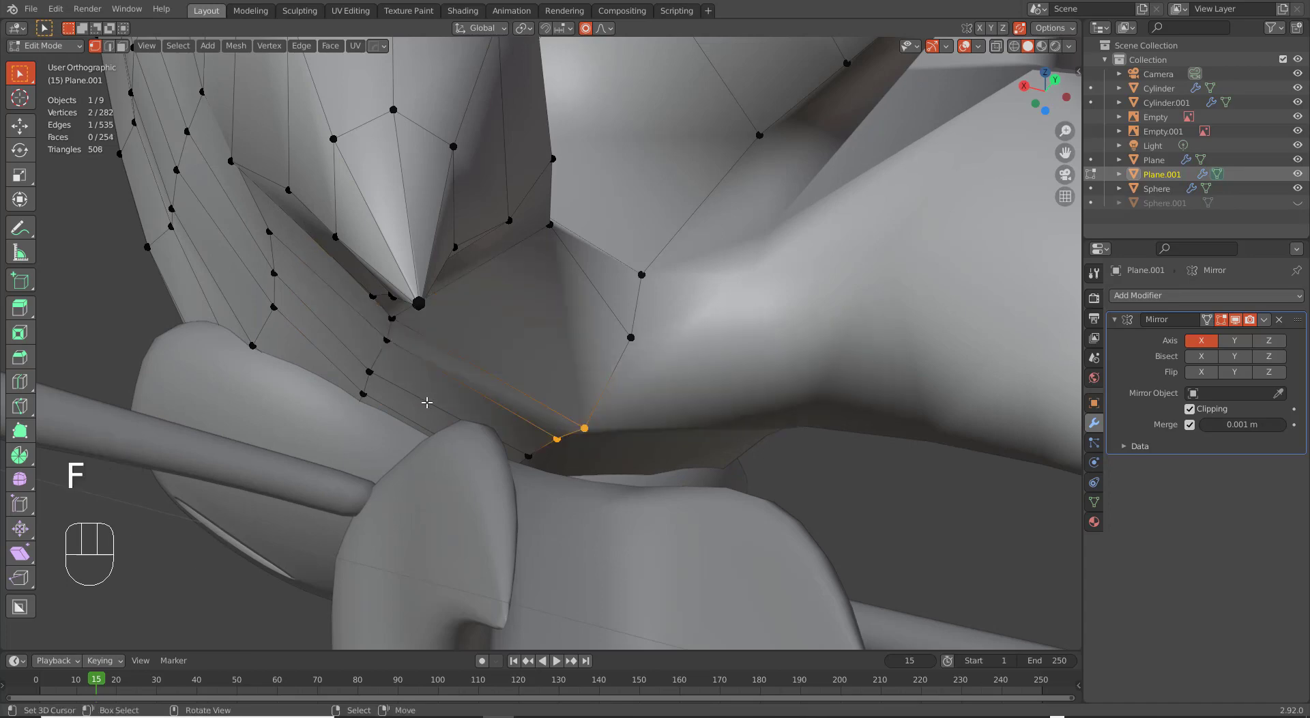
Nudge the vertices where the lower side quill's base meets the head's underside to even out the seam, using proportional editing size 0.06.
{"action": "middle_click_drag", "start_coordinate": [426, 402], "coordinate": [493, 387]}
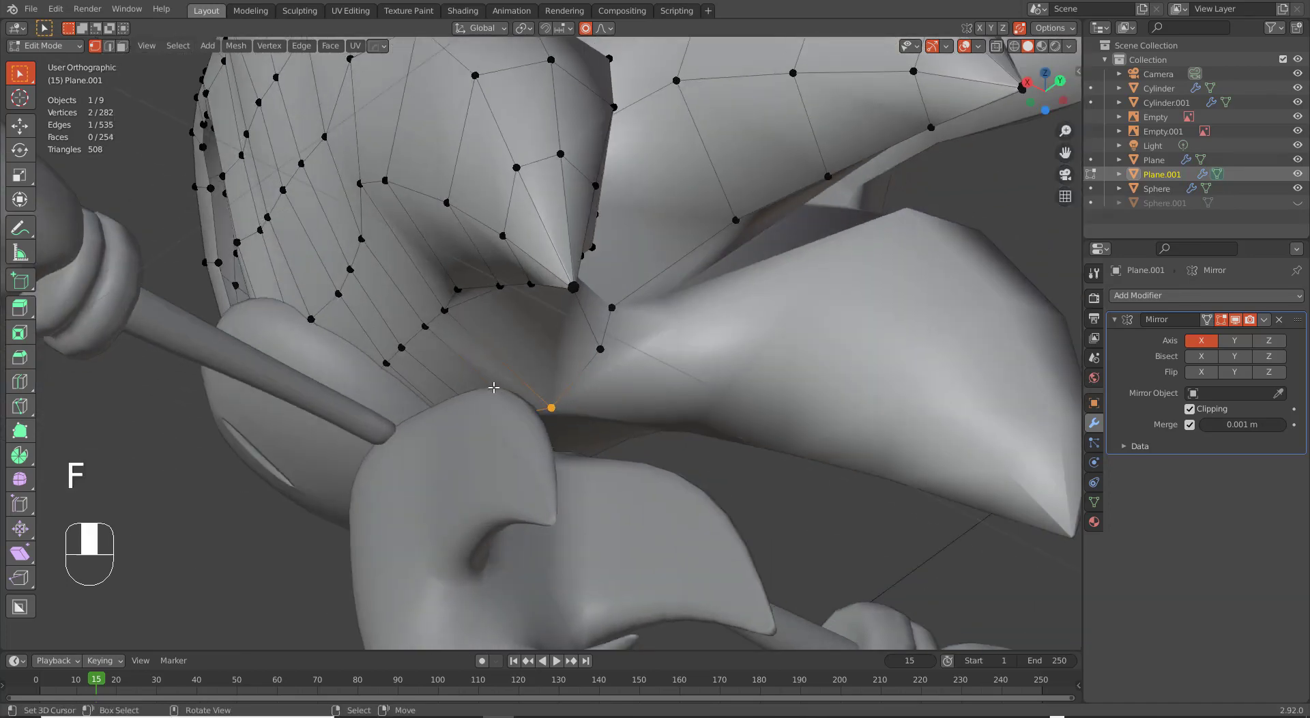
{"action": "key", "text": "g"}
{"action": "left_click", "coordinate": [556, 400]}
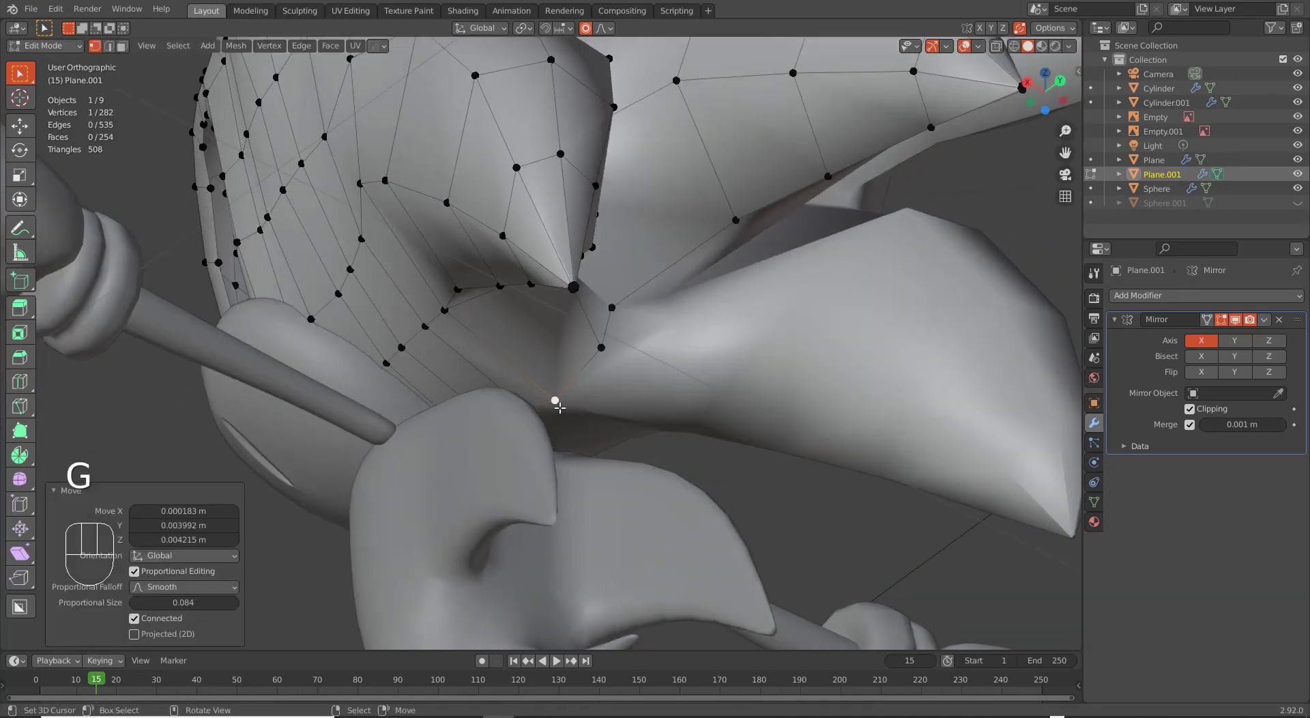
{"action": "key", "text": "g"}
{"action": "left_click", "coordinate": [605, 347]}
{"action": "key", "text": "g"}
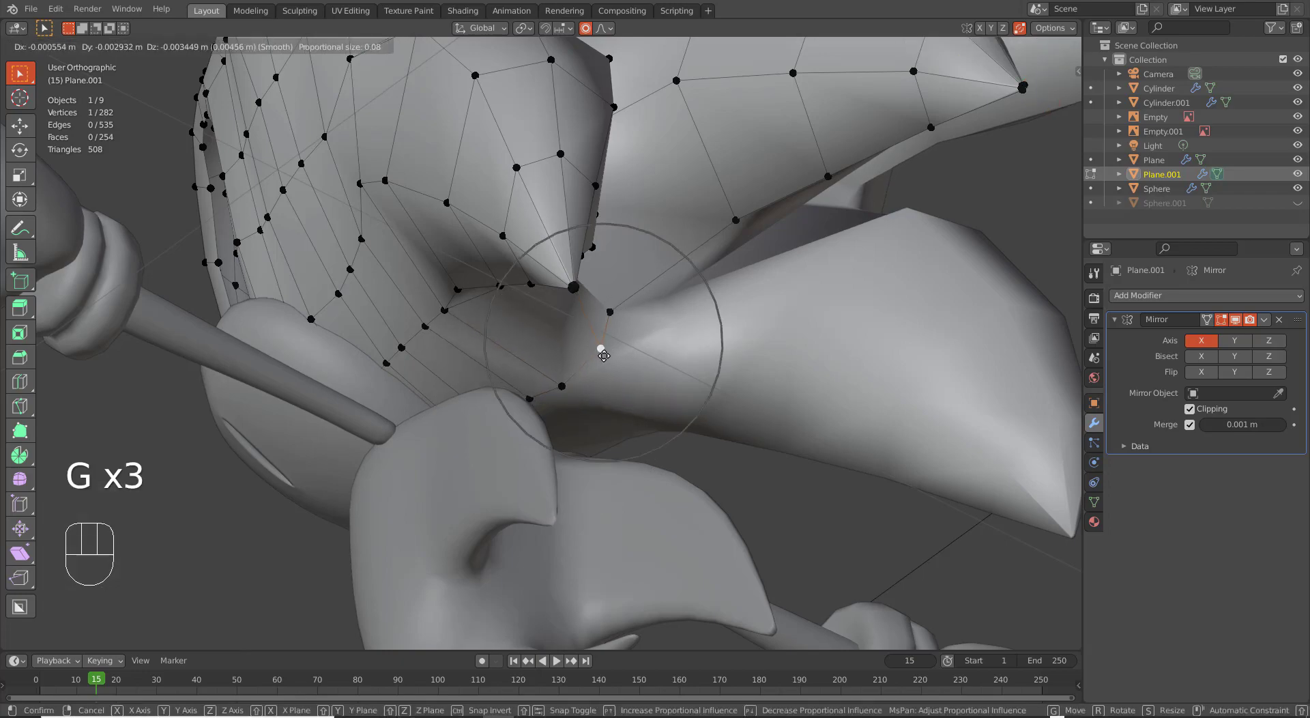
{"action": "scroll", "coordinate": [600, 352], "scroll_direction": "up", "scroll_amount": 3}
{"action": "left_click", "coordinate": [599, 368]}
{"action": "key", "text": "g"}
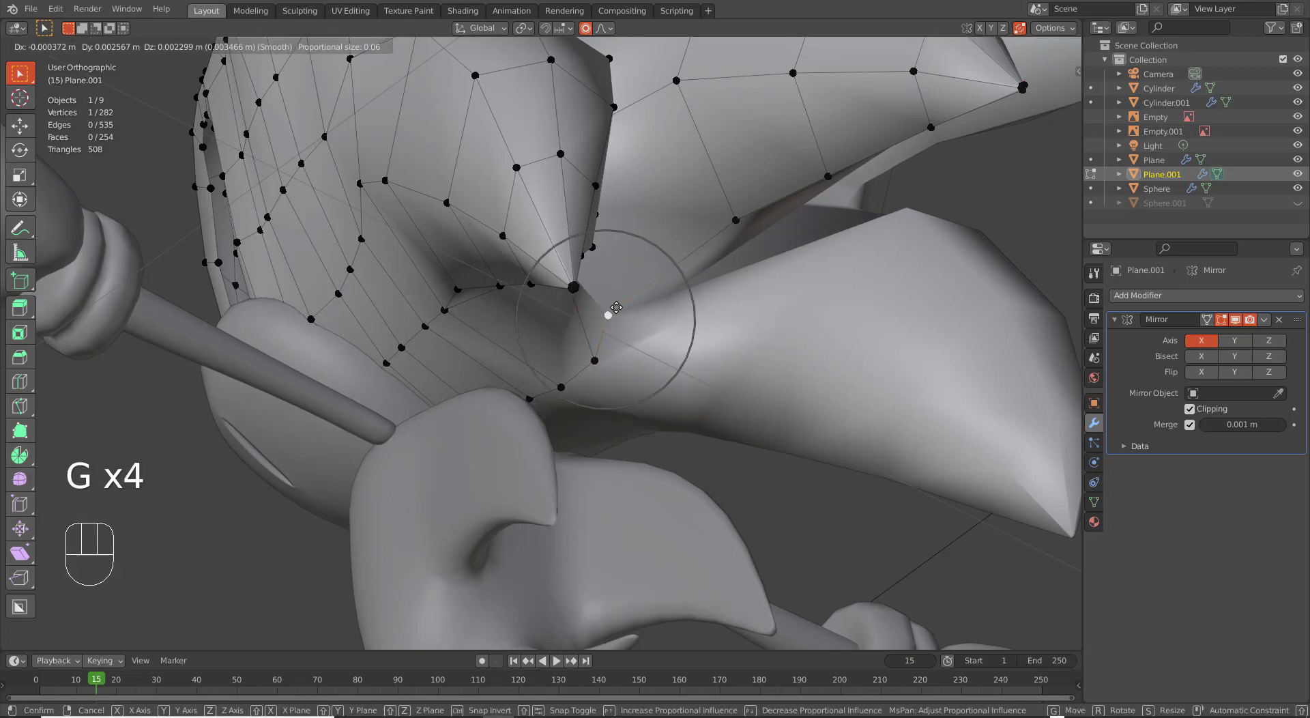
{"action": "left_click", "coordinate": [607, 314]}
In wireframe shading, move the inner vertex at the quill's base about 0.023 m, then fine-tune the neighbouring seam vertex with proportional size 0.04.
{"action": "key", "text": "z"}
{"action": "left_click", "coordinate": [463, 364]}
{"action": "middle_click_drag", "start_coordinate": [463, 364], "coordinate": [505, 341]}
{"action": "key", "text": "g"}
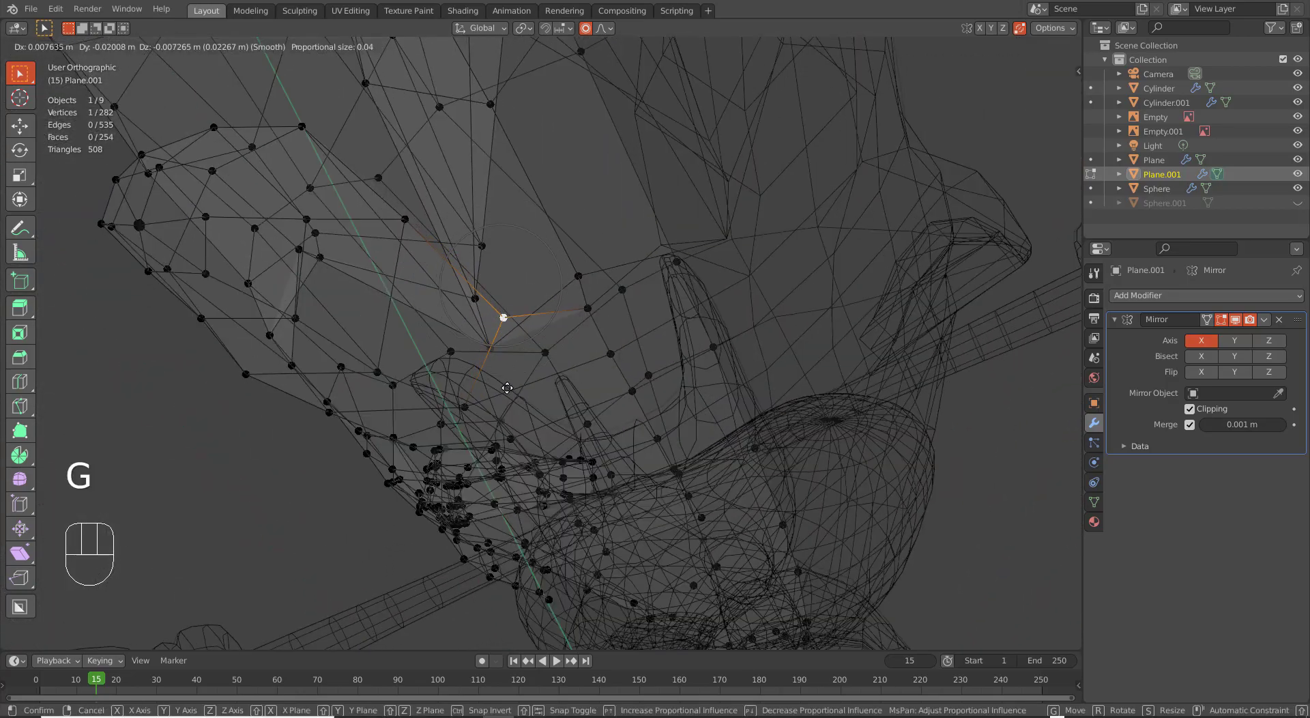
{"action": "left_click", "coordinate": [507, 387]}
{"action": "middle_click_drag", "start_coordinate": [507, 388], "coordinate": [612, 319]}
{"action": "key", "text": "g"}
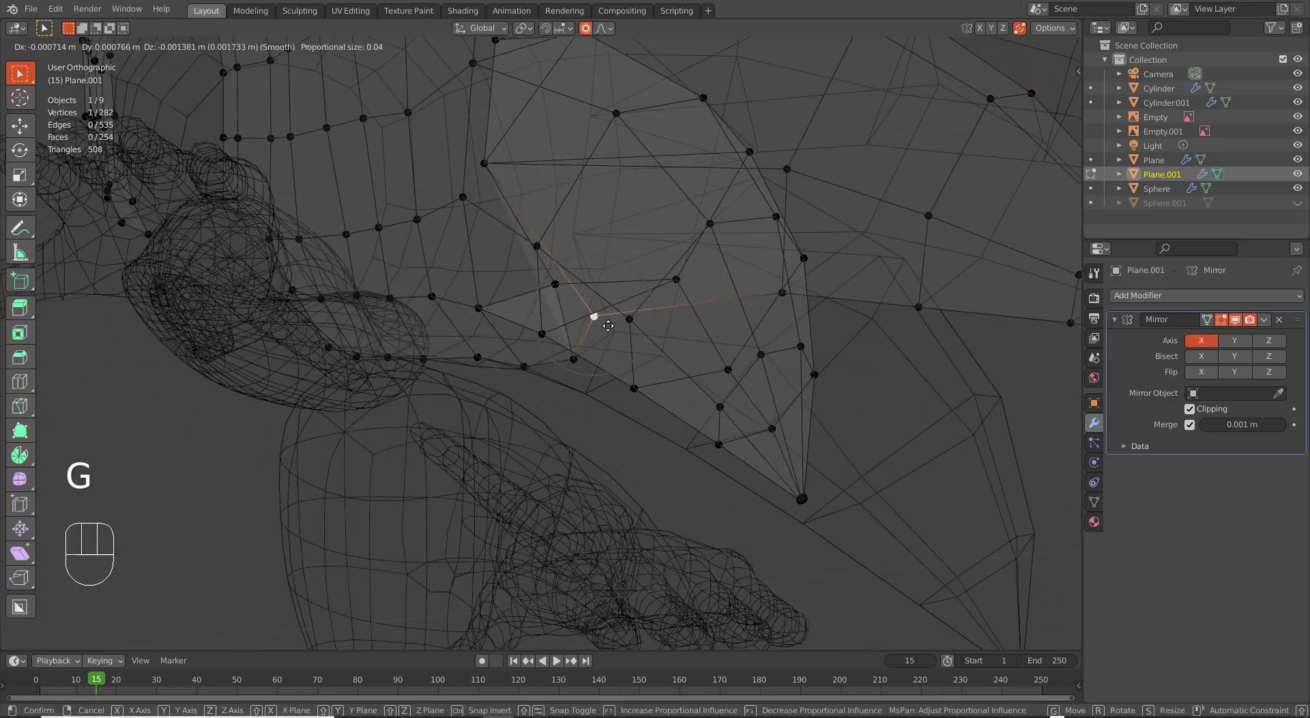
{"action": "left_click", "coordinate": [630, 341]}
Even out the bottom row of vertices under the head, from the quill's base towards the muzzle.
{"action": "middle_click_drag", "start_coordinate": [574, 361], "coordinate": [512, 375]}
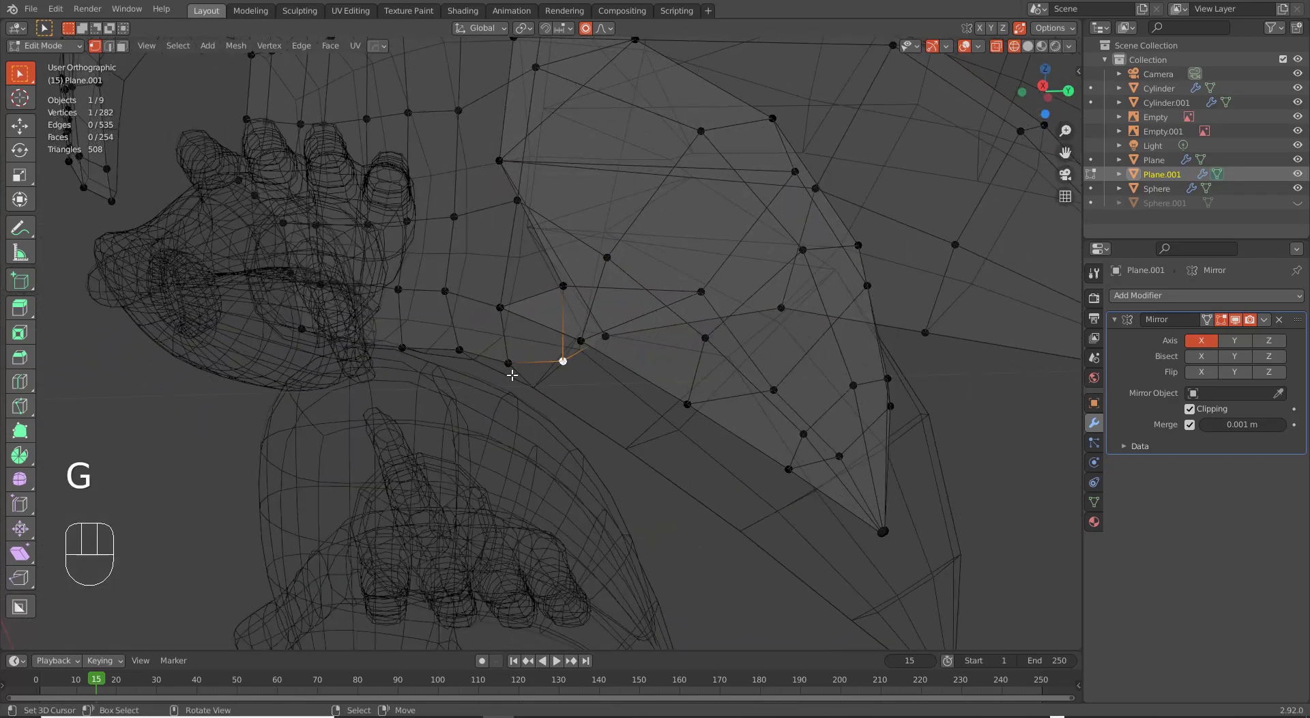
{"action": "key", "text": "g"}
{"action": "left_click", "coordinate": [458, 360]}
{"action": "right_click", "coordinate": [405, 347]}
{"action": "key", "text": "g"}
{"action": "left_click", "coordinate": [402, 355]}
{"action": "mouse_move", "coordinate": [403, 356]}
{"action": "middle_mouse_down"}
{"action": "mouse_move", "coordinate": [434, 362]}
{"action": "mouse_move", "coordinate": [423, 363]}
{"action": "middle_mouse_up"}
In the right side view, lower the row of vertices just above the head's bottom edge by up to about 0.004 m for even spacing.
{"action": "key", "text": "KP_3"}
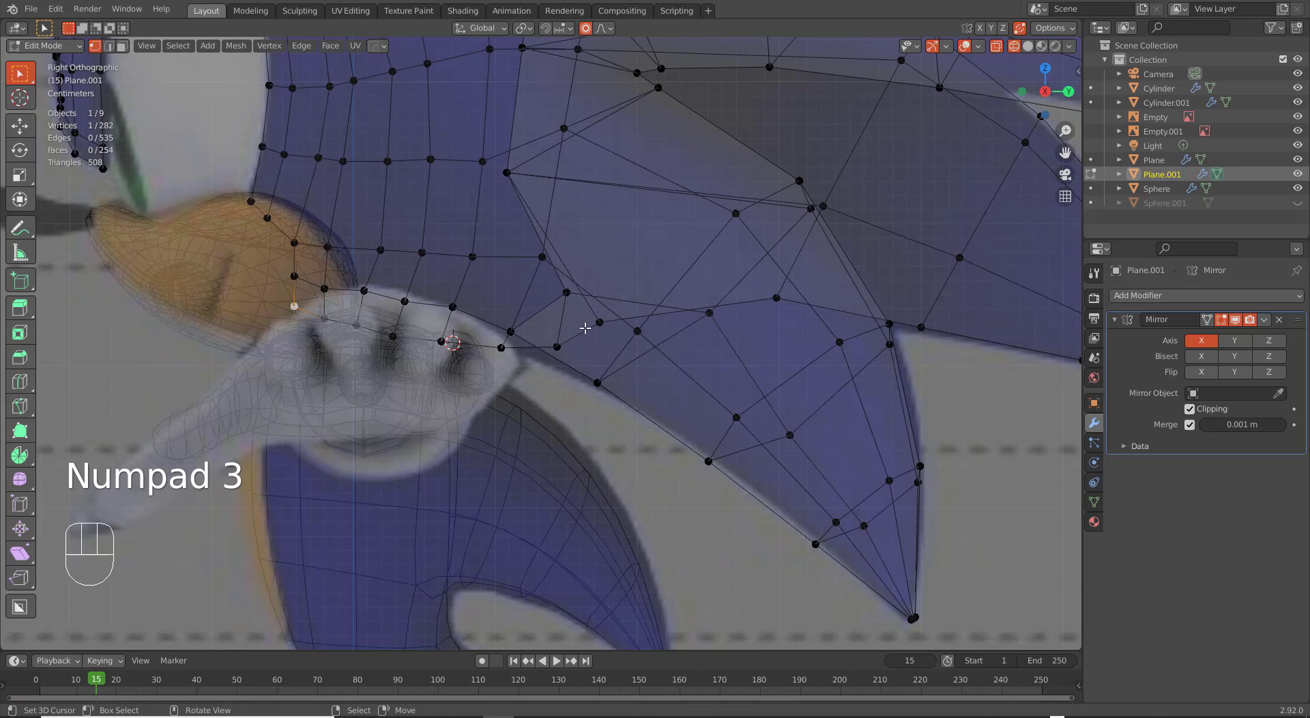
{"action": "scroll", "coordinate": [585, 329], "scroll_direction": "down", "scroll_amount": 2}
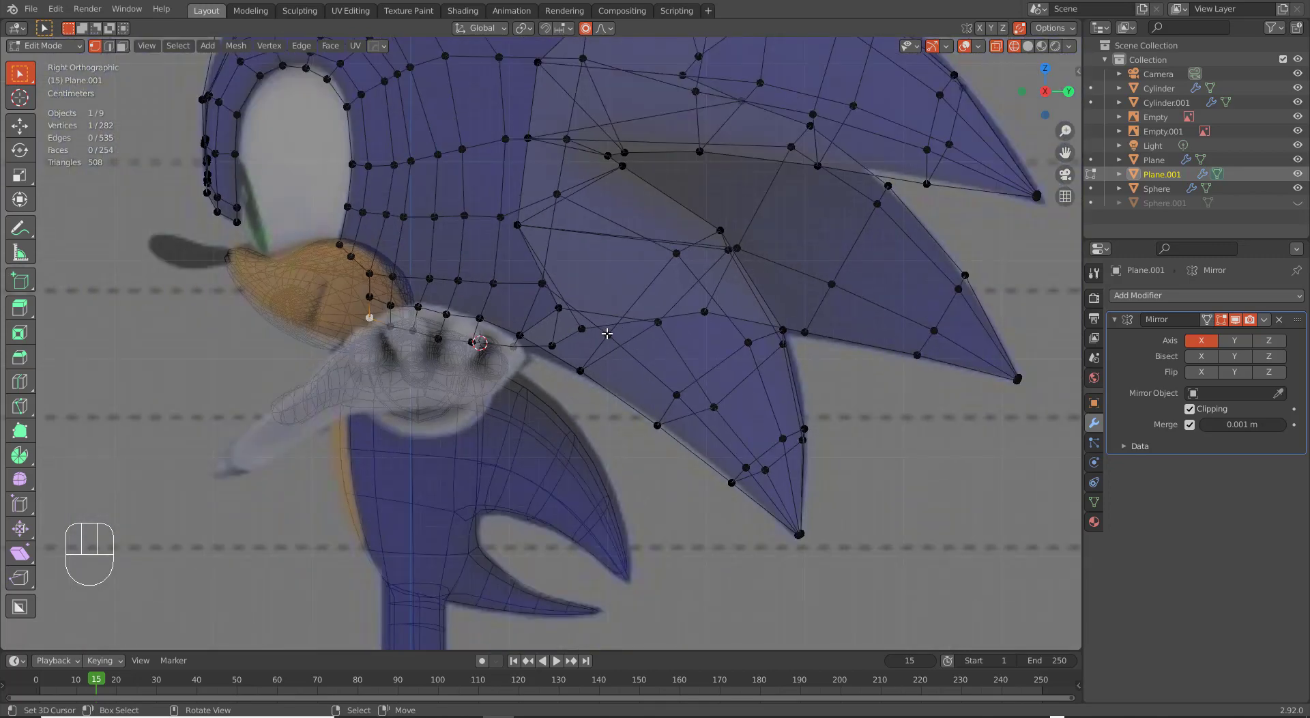
{"action": "scroll", "coordinate": [629, 314], "scroll_direction": "down", "scroll_amount": 3}
{"action": "scroll", "coordinate": [635, 321], "scroll_direction": "up", "scroll_amount": 3}
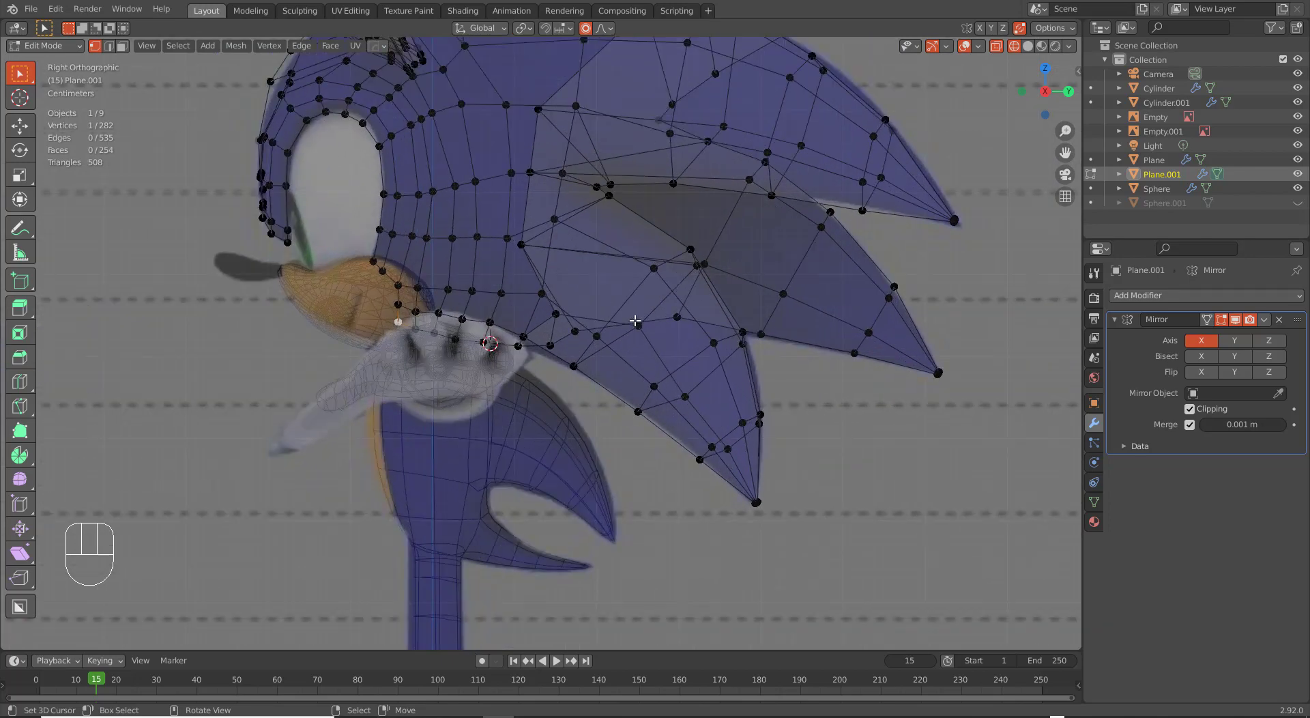
{"action": "scroll", "coordinate": [555, 406], "scroll_direction": "up", "scroll_amount": 3}
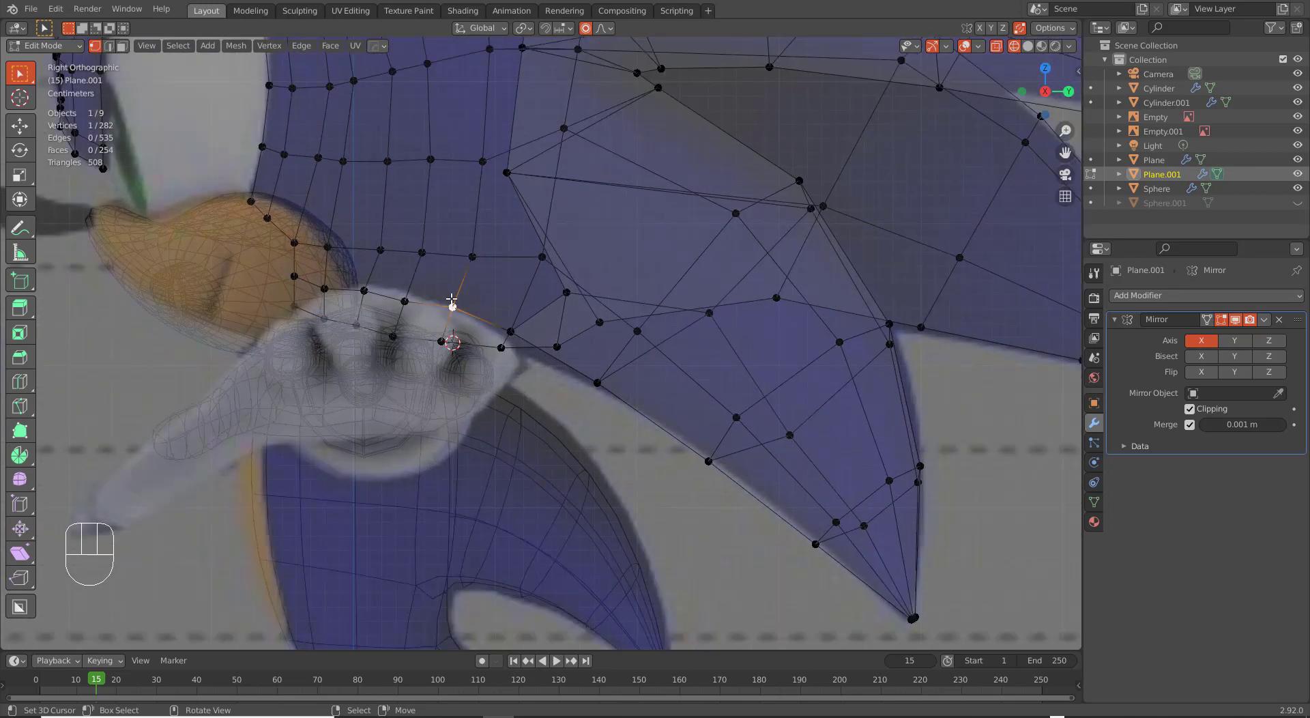
{"action": "key", "text": "g"}
{"action": "left_click", "coordinate": [409, 299]}
{"action": "key", "text": "g"}
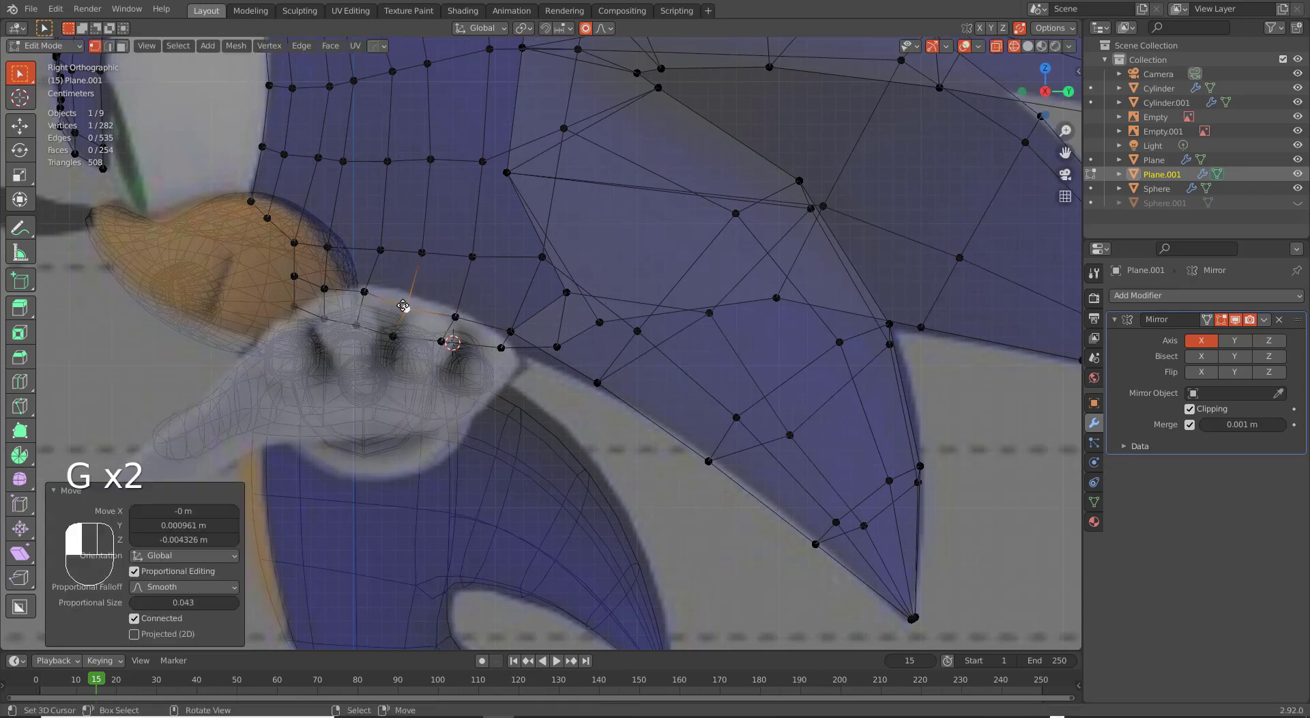
{"action": "left_click", "coordinate": [356, 283]}
{"action": "key", "text": "g"}
{"action": "left_click", "coordinate": [357, 302]}
{"action": "key", "text": "g"}
{"action": "left_click", "coordinate": [360, 303]}
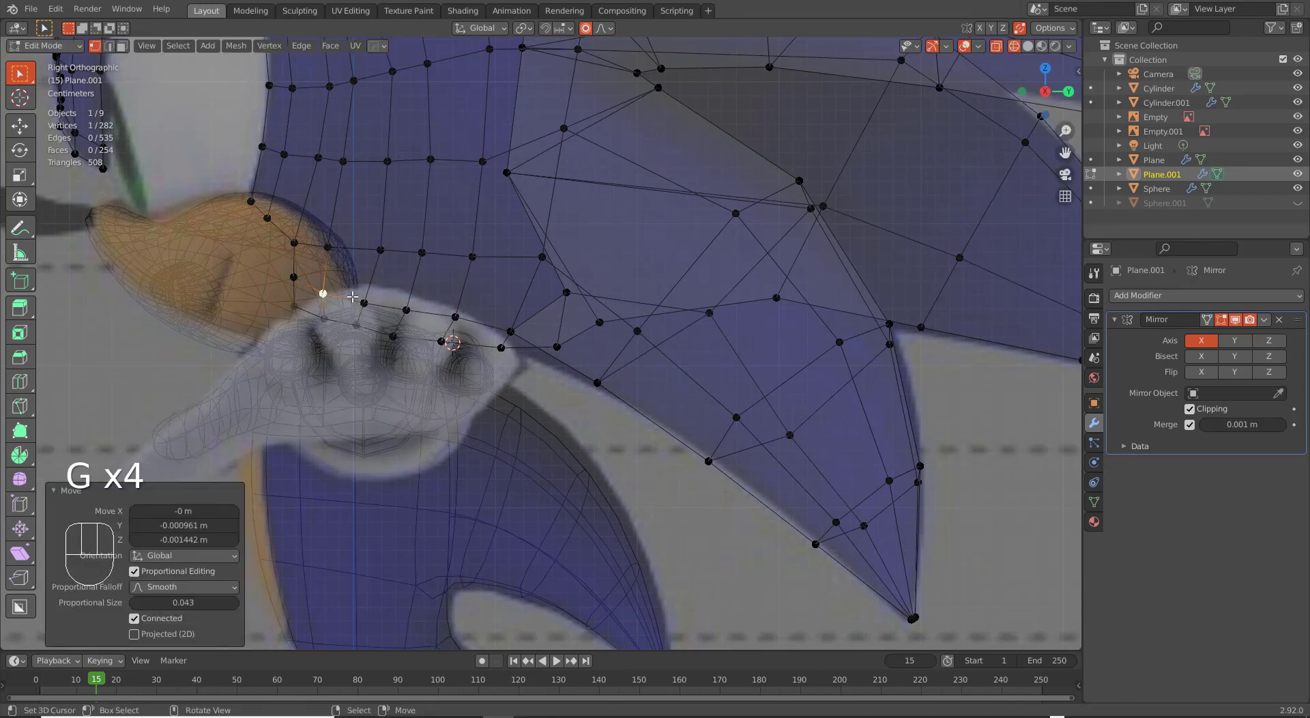
{"action": "key", "text": "g"}
{"action": "left_click", "coordinate": [361, 303]}
Return to solid shading and leave Edit Mode to inspect the head with its quills on the body.
{"action": "scroll", "coordinate": [361, 303], "scroll_direction": "down", "scroll_amount": 3}
{"action": "key", "text": "z"}
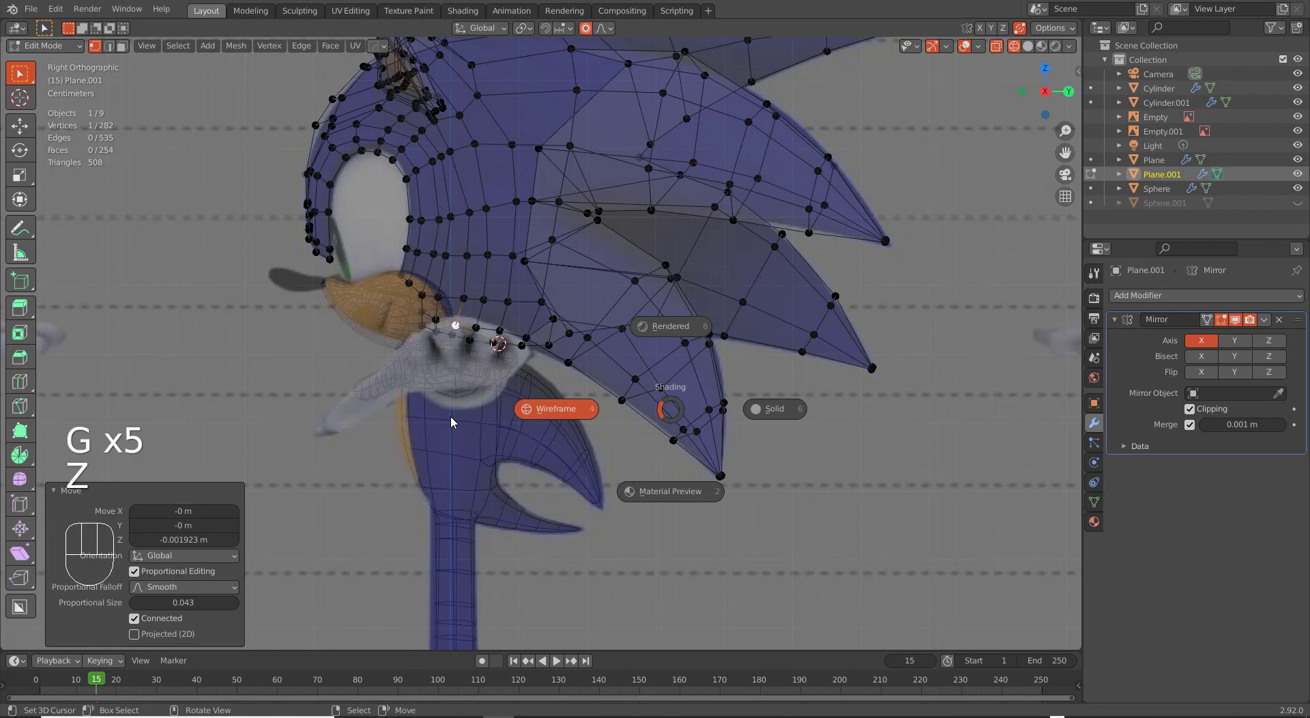
{"action": "left_click", "coordinate": [768, 410]}
{"action": "mouse_move", "coordinate": [765, 416]}
{"action": "middle_mouse_down"}
{"action": "mouse_move", "coordinate": [591, 450]}
{"action": "mouse_move", "coordinate": [739, 427]}
{"action": "mouse_move", "coordinate": [794, 429]}
{"action": "mouse_move", "coordinate": [796, 444]}
{"action": "mouse_move", "coordinate": [629, 440]}
{"action": "mouse_move", "coordinate": [697, 438]}
{"action": "middle_mouse_up"}
{"action": "key", "text": "Tab"}
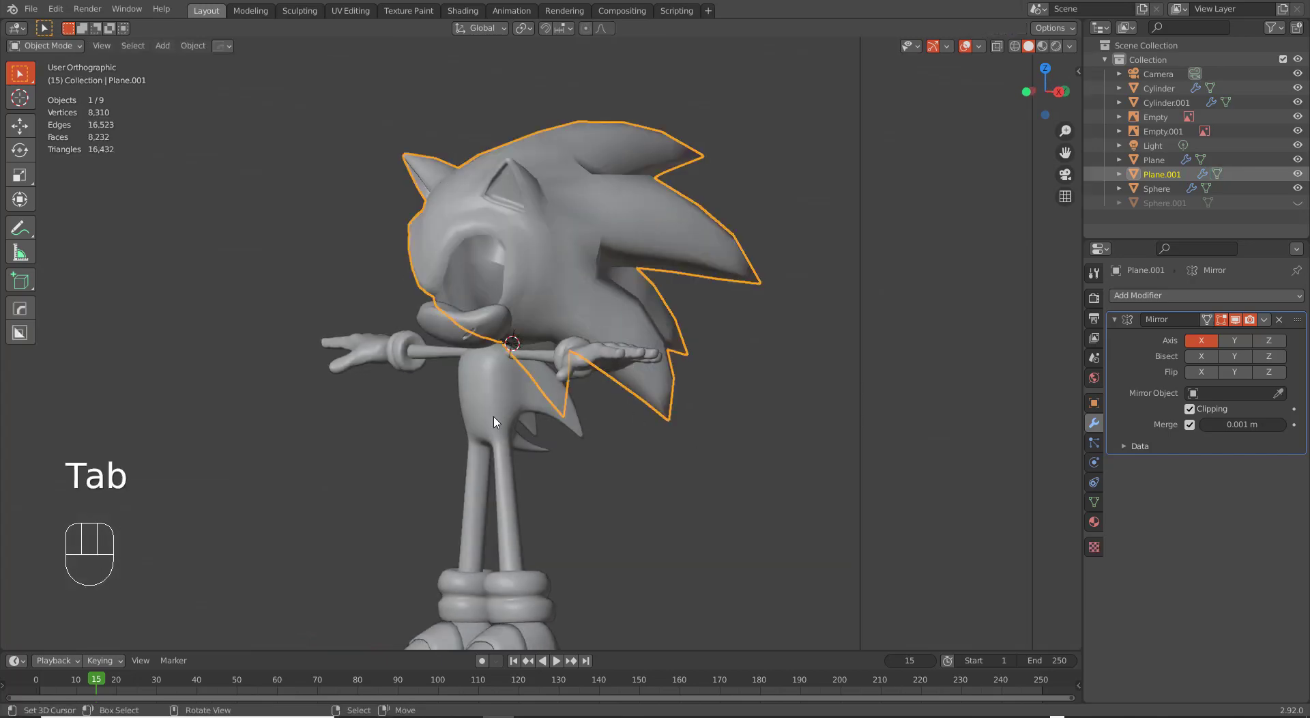
Reveal the hidden muzzle deform cage and move it together with the muzzle and head about -0.014 m along global Z.
{"action": "scroll", "coordinate": [495, 422], "scroll_direction": "up", "scroll_amount": 3}
{"action": "key", "text": "z"}
{"action": "left_click", "coordinate": [388, 336]}
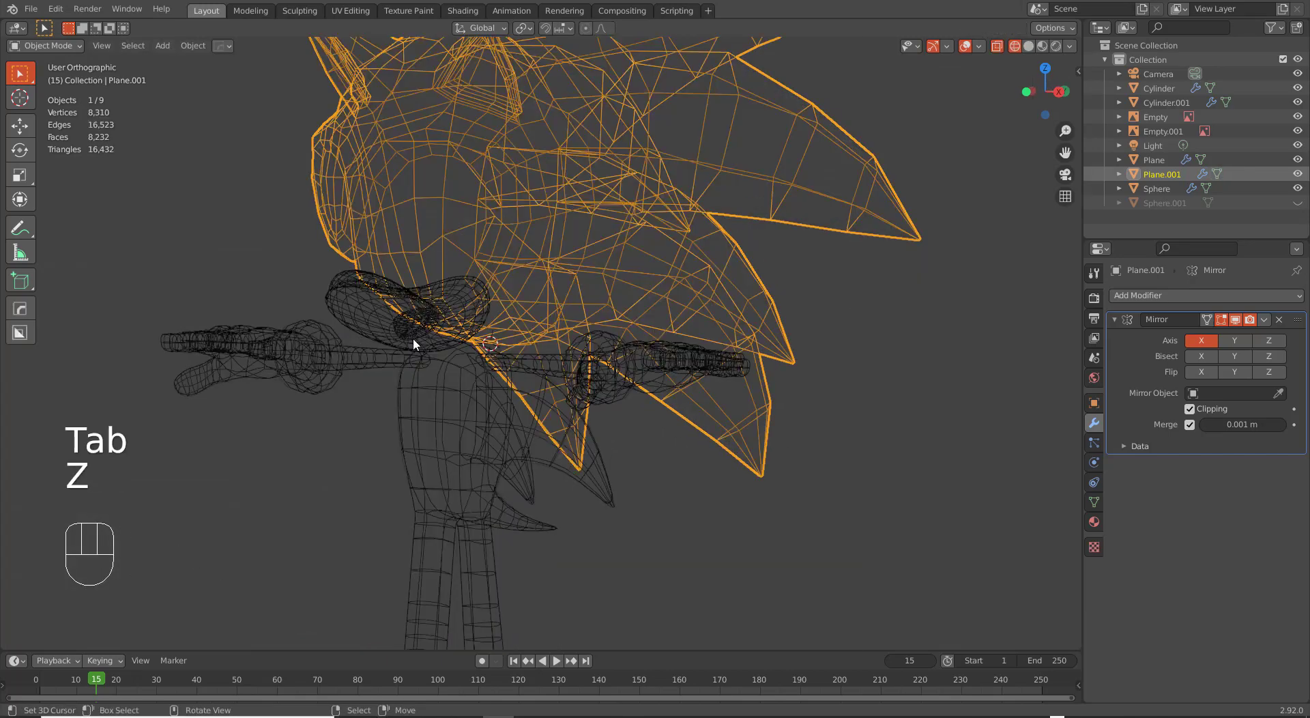
{"action": "key", "text": "alt+h"}
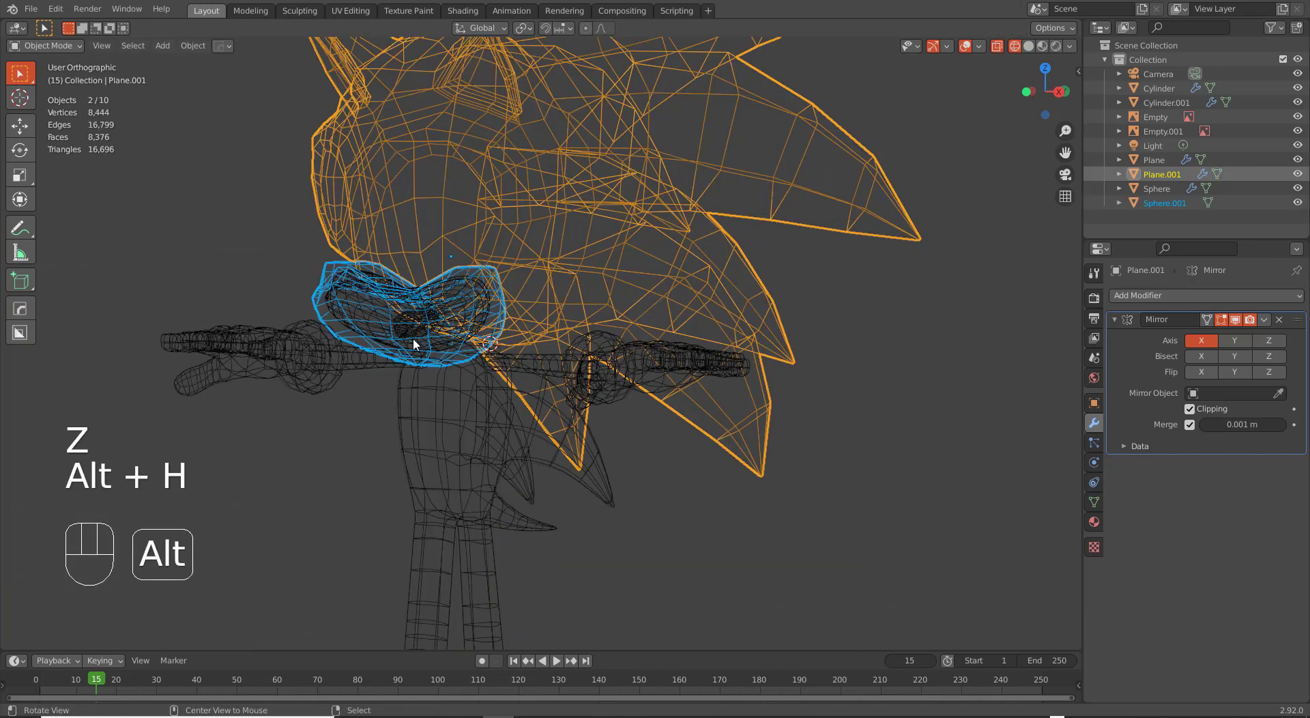
{"action": "left_click", "coordinate": [475, 312], "text": "shift"}
{"action": "key", "text": "g"}
{"action": "key", "text": "a"}
{"action": "key", "text": "z"}
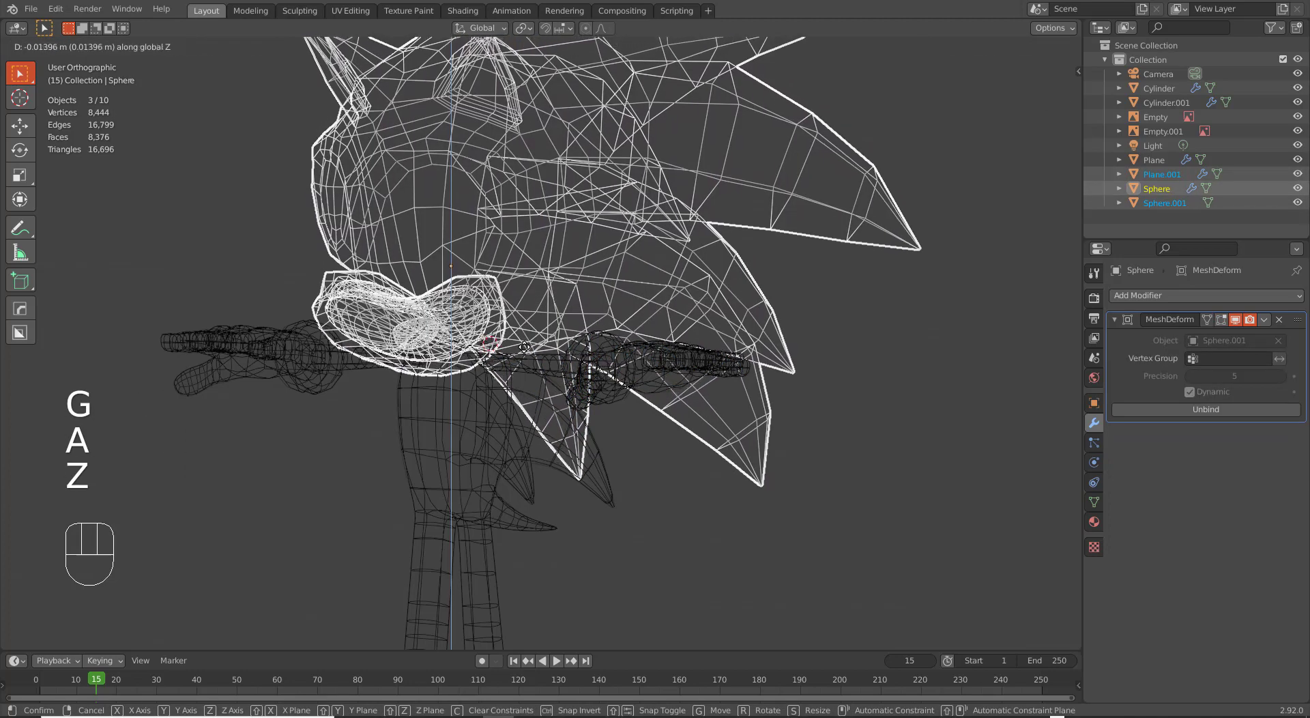
{"action": "key", "text": "z"}
{"action": "left_click", "coordinate": [524, 345]}
Undo the accidental move of the muzzle's deform cage and hide the cage again.
{"action": "middle_click_drag", "start_coordinate": [507, 376], "coordinate": [522, 334]}
{"action": "key", "text": "a"}
{"action": "key", "text": "a"}
{"action": "right_click_drag", "start_coordinate": [497, 327], "coordinate": [488, 327]}
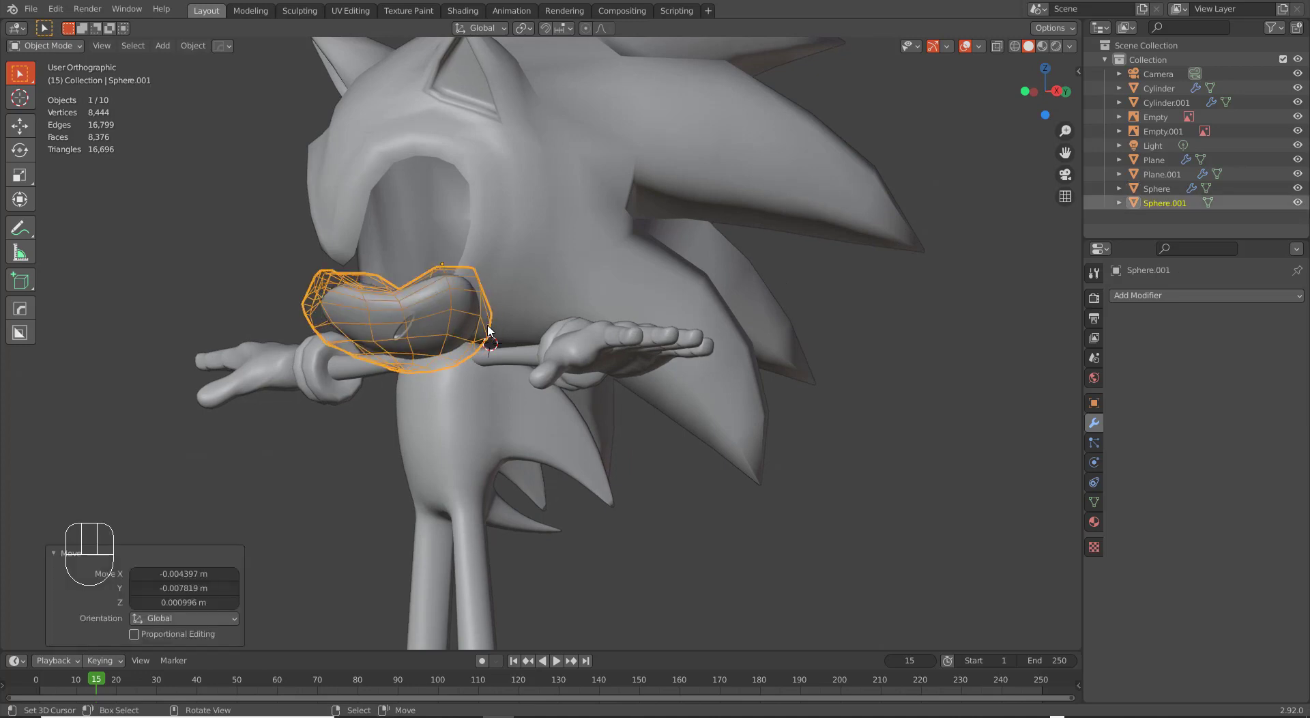
{"action": "key", "text": "ctrl+z"}
{"action": "key", "text": "h"}
{"action": "middle_click_drag", "start_coordinate": [497, 375], "coordinate": [571, 383]}
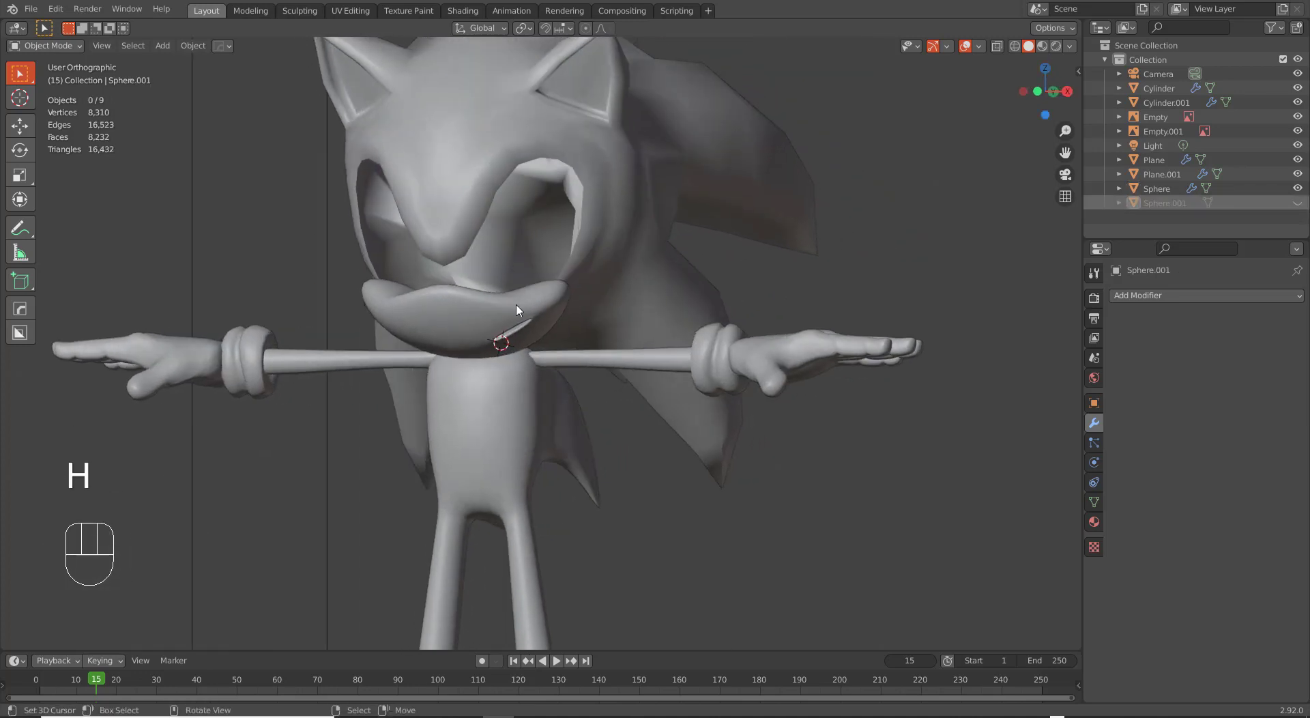
Add a level 2 Subdivision modifier to the head and compare its outline with the front and side references.
{"action": "scroll", "coordinate": [521, 307], "scroll_direction": "down", "scroll_amount": 3}
{"action": "middle_click_drag", "start_coordinate": [520, 307], "coordinate": [575, 288]}
{"action": "scroll", "coordinate": [658, 300], "scroll_direction": "up", "scroll_amount": 4}
{"action": "left_click", "coordinate": [576, 287]}
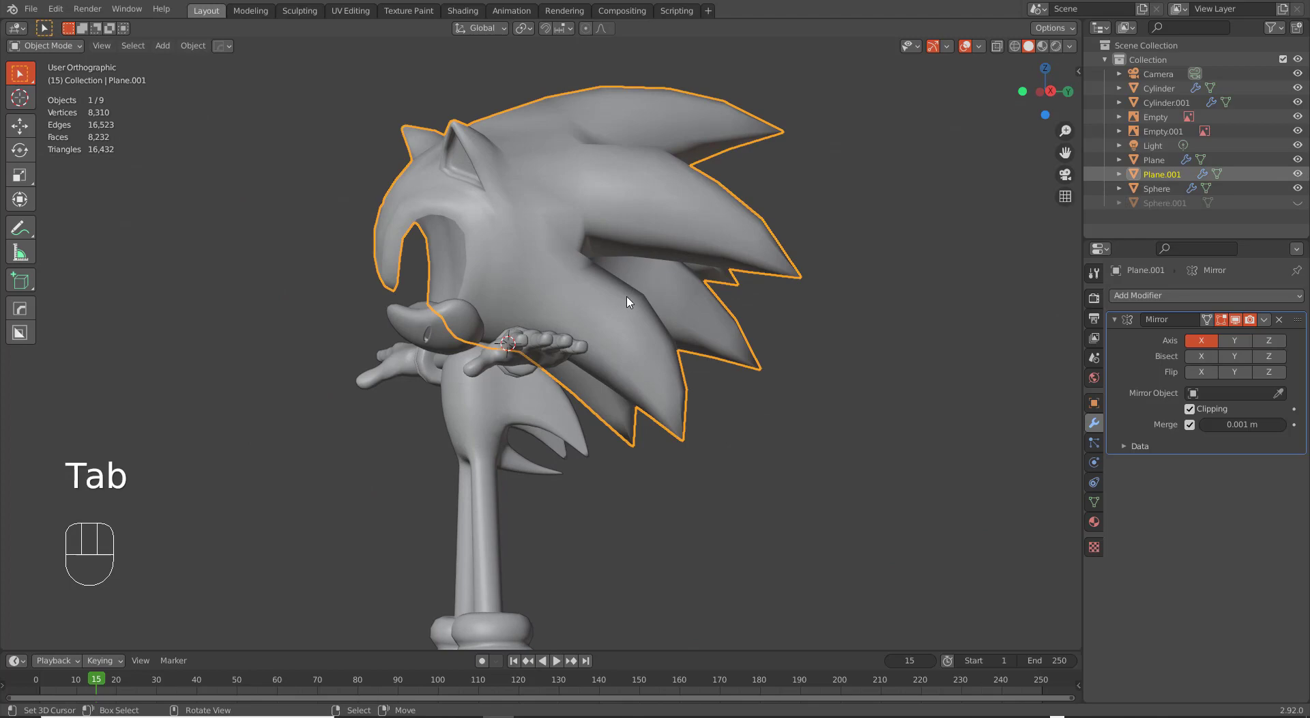
{"action": "key", "text": "ctrl+2"}
{"action": "middle_click_drag", "start_coordinate": [582, 303], "coordinate": [541, 320]}
{"action": "key", "text": "KP_1"}
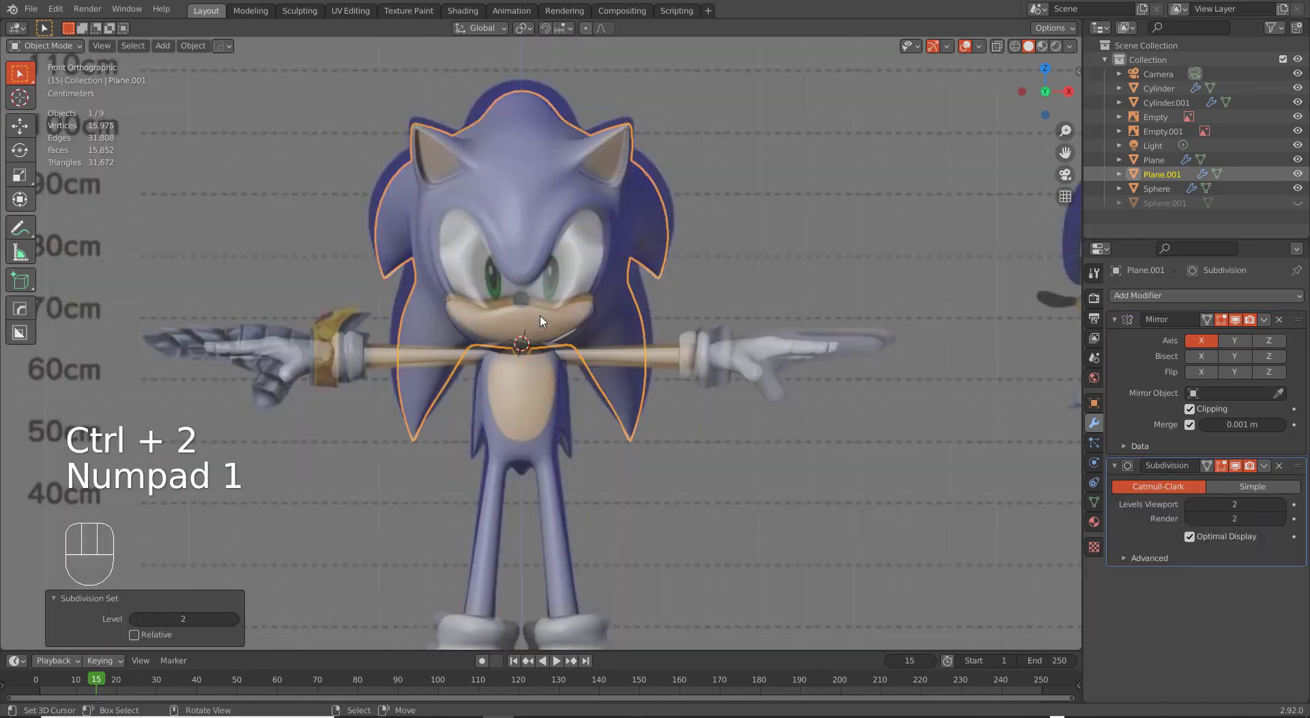
{"action": "scroll", "coordinate": [665, 305], "scroll_direction": "up", "scroll_amount": 2}
{"action": "key", "text": "KP_3"}
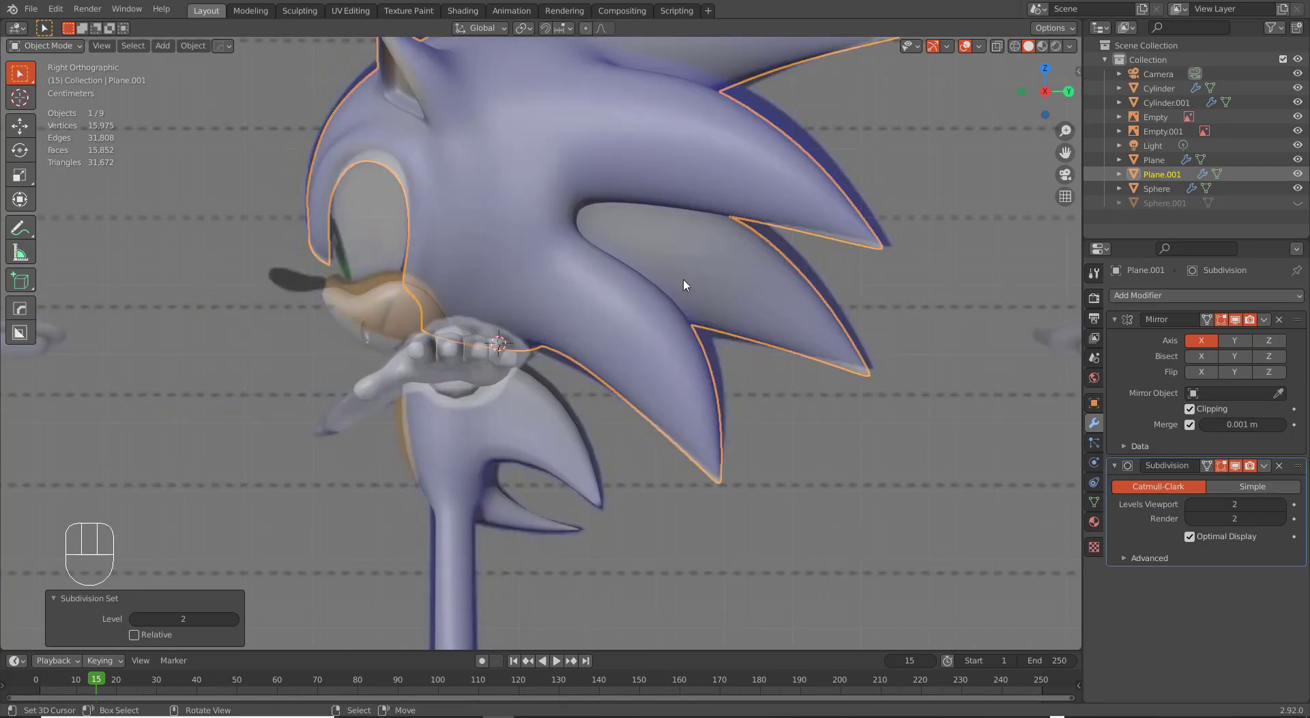
Select the face loops around the middle of all the quills and fatten them 0.0189 m with proportional size 0.346.
{"action": "key", "text": "Tab"}
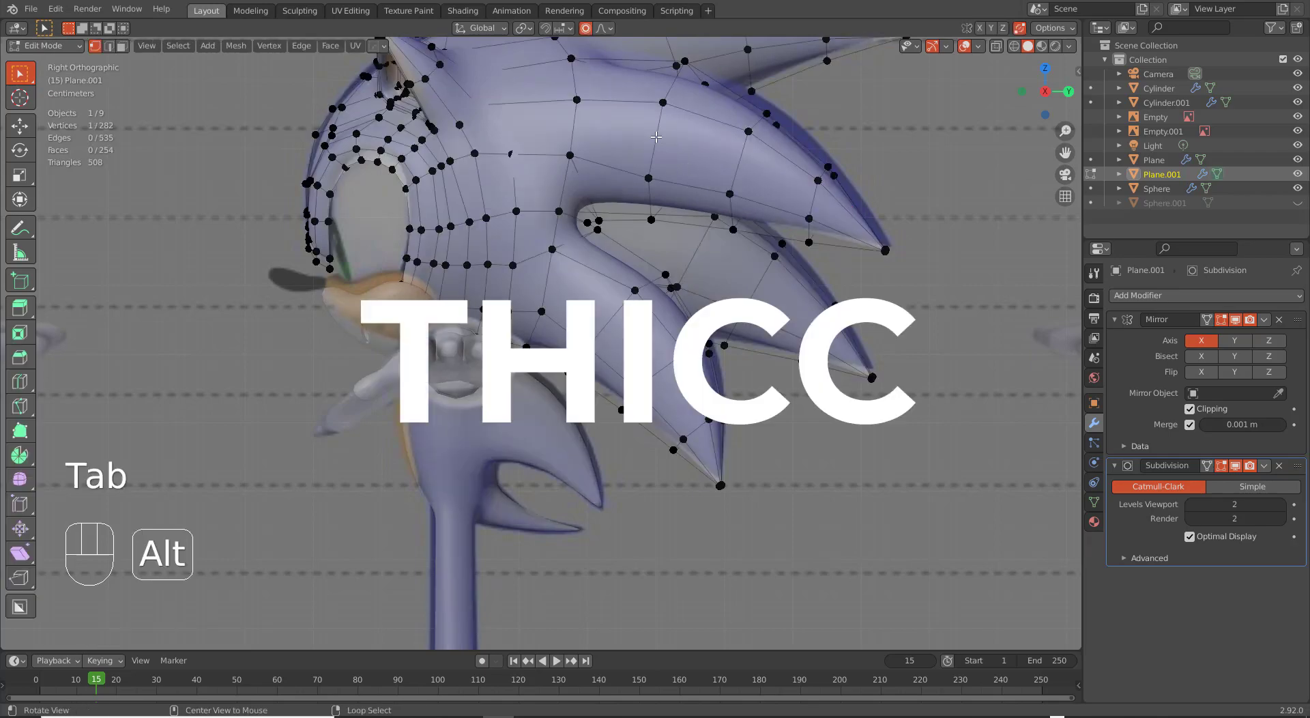
{"action": "left_click", "coordinate": [716, 154], "text": "alt"}
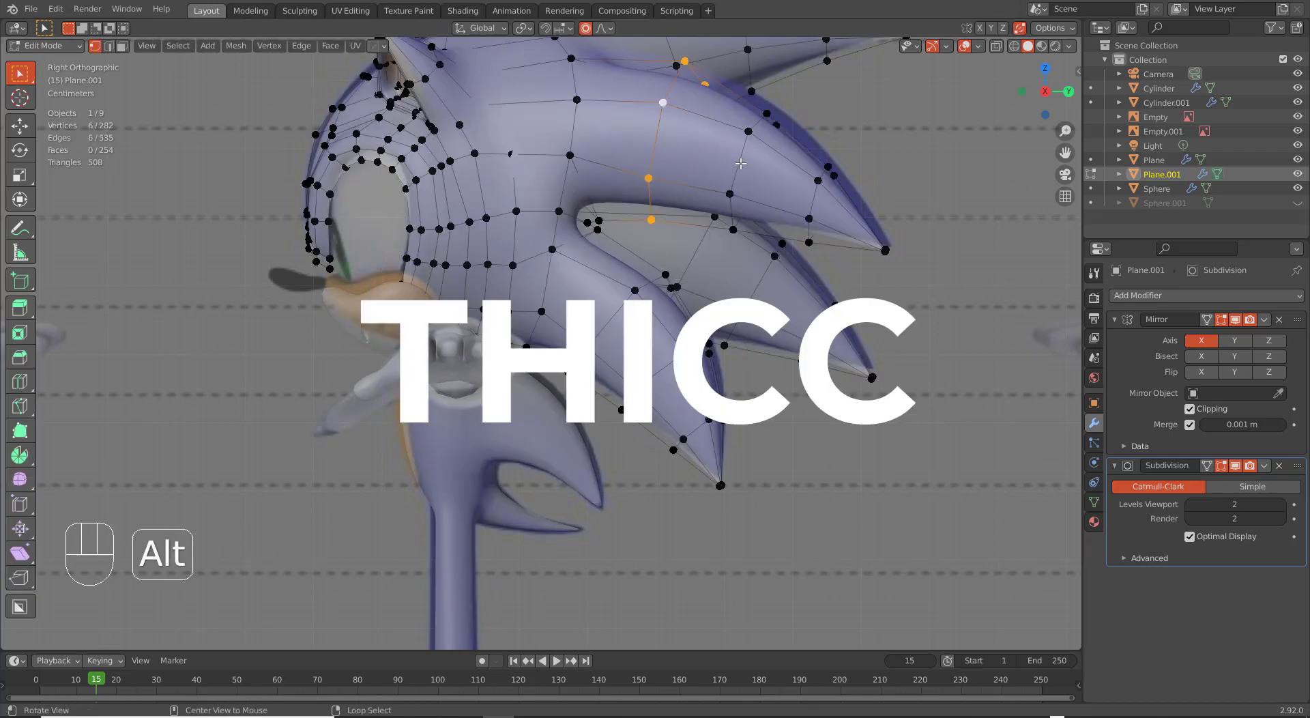
{"action": "middle_click_drag", "start_coordinate": [740, 164], "coordinate": [709, 233], "text": "shift"}
{"action": "key", "text": "3"}
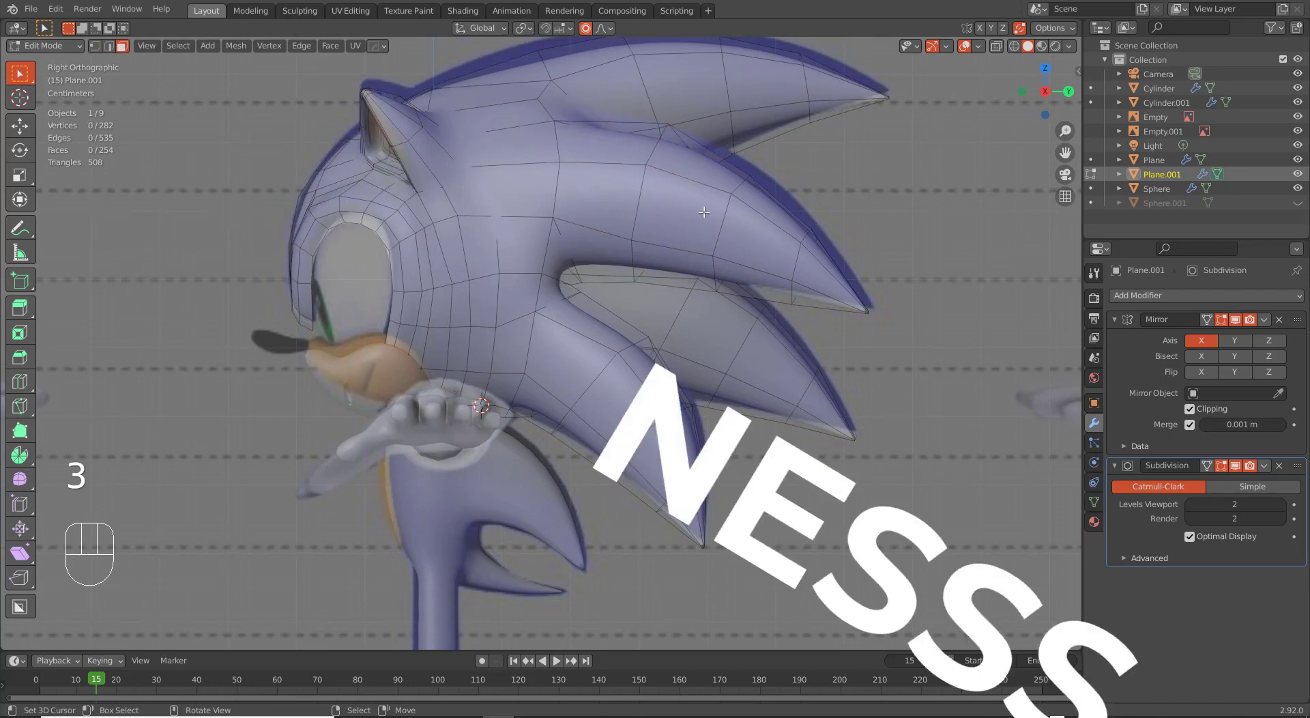
{"action": "left_click", "coordinate": [704, 178], "text": "alt"}
{"action": "left_click", "coordinate": [693, 121], "text": "alt+shift"}
{"action": "left_click", "coordinate": [647, 381], "text": "alt+shift"}
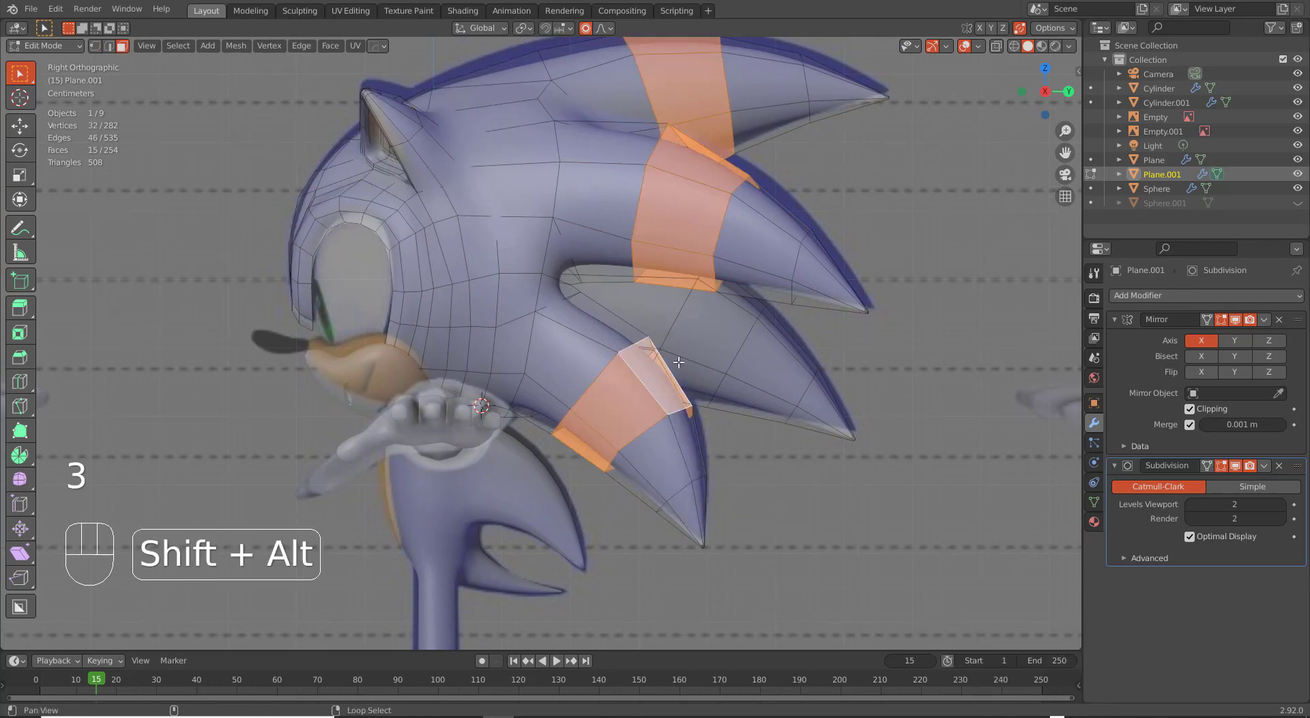
{"action": "left_click", "coordinate": [750, 401], "text": "alt+shift"}
{"action": "key", "text": "alt+s"}
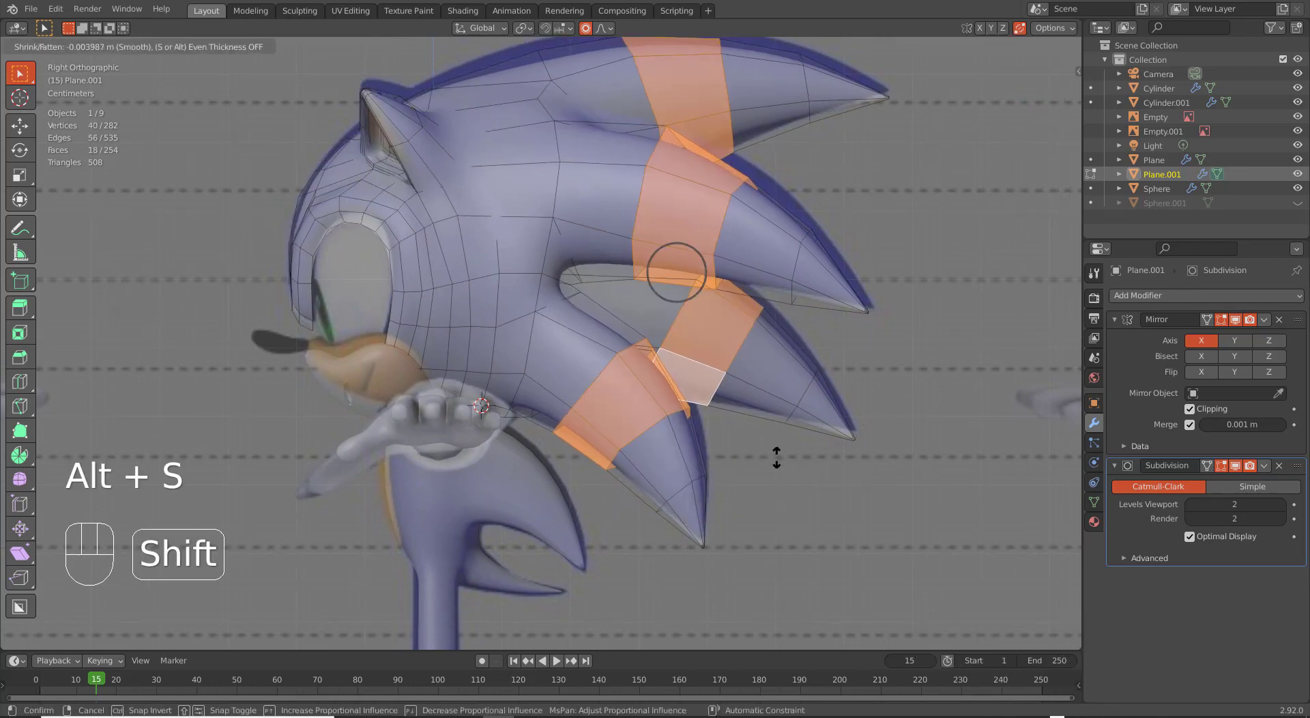
{"action": "scroll", "coordinate": [772, 431], "scroll_direction": "down", "scroll_amount": 4}
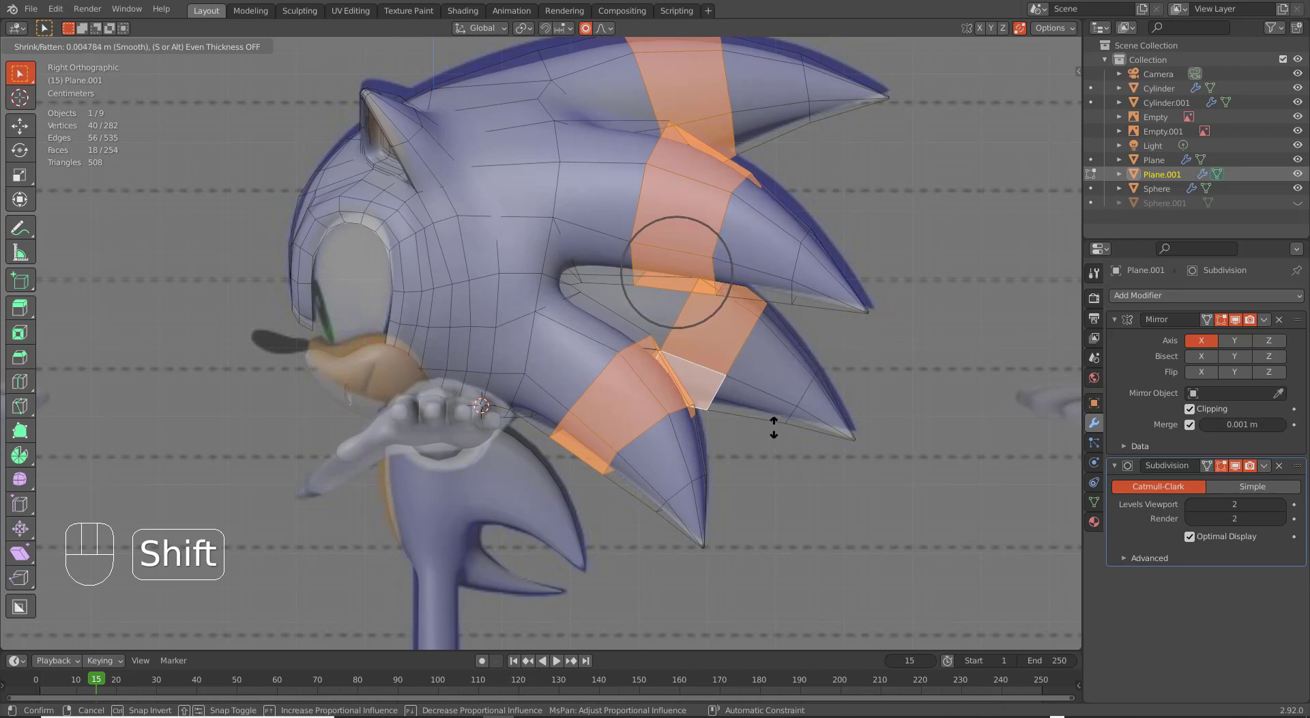
{"action": "scroll", "coordinate": [776, 422], "scroll_direction": "down", "scroll_amount": 15, "text": "shift"}
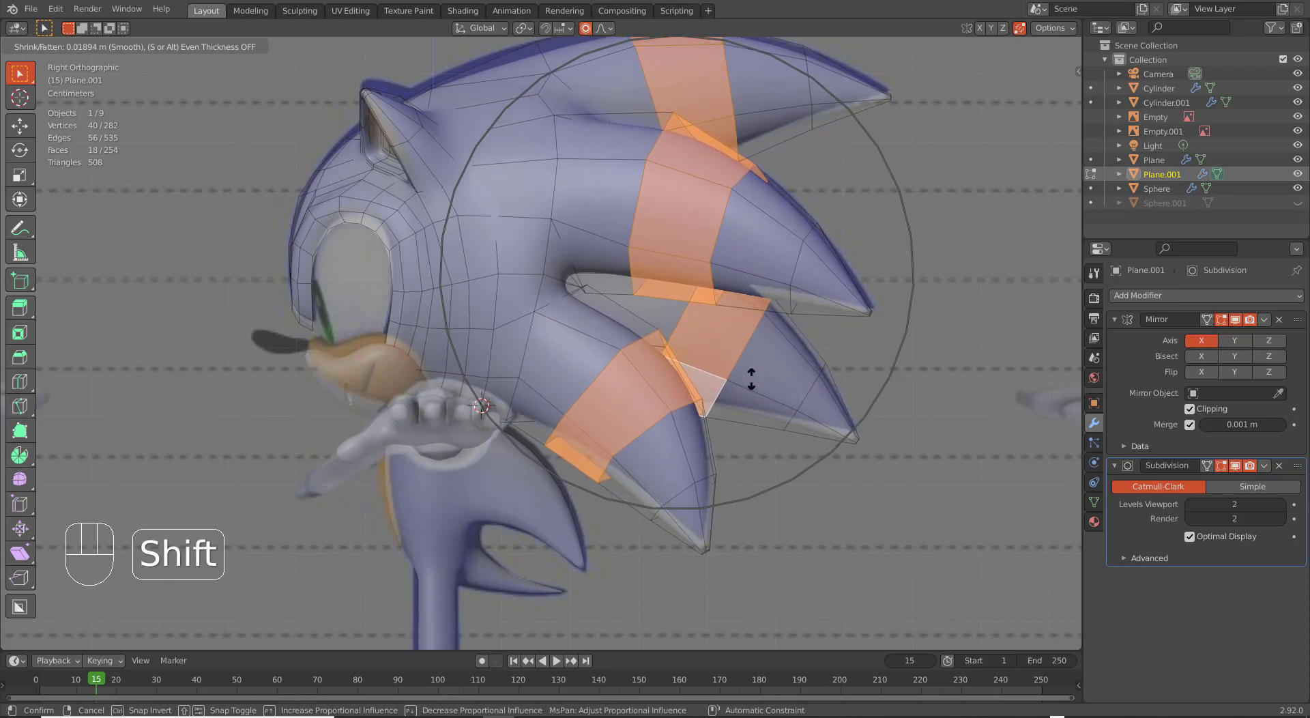
{"action": "left_click", "coordinate": [751, 379]}
Add one centred loop cut around the head, just in front of the quills' bases.
{"action": "middle_click_drag", "start_coordinate": [571, 117], "coordinate": [613, 223], "text": "shift"}
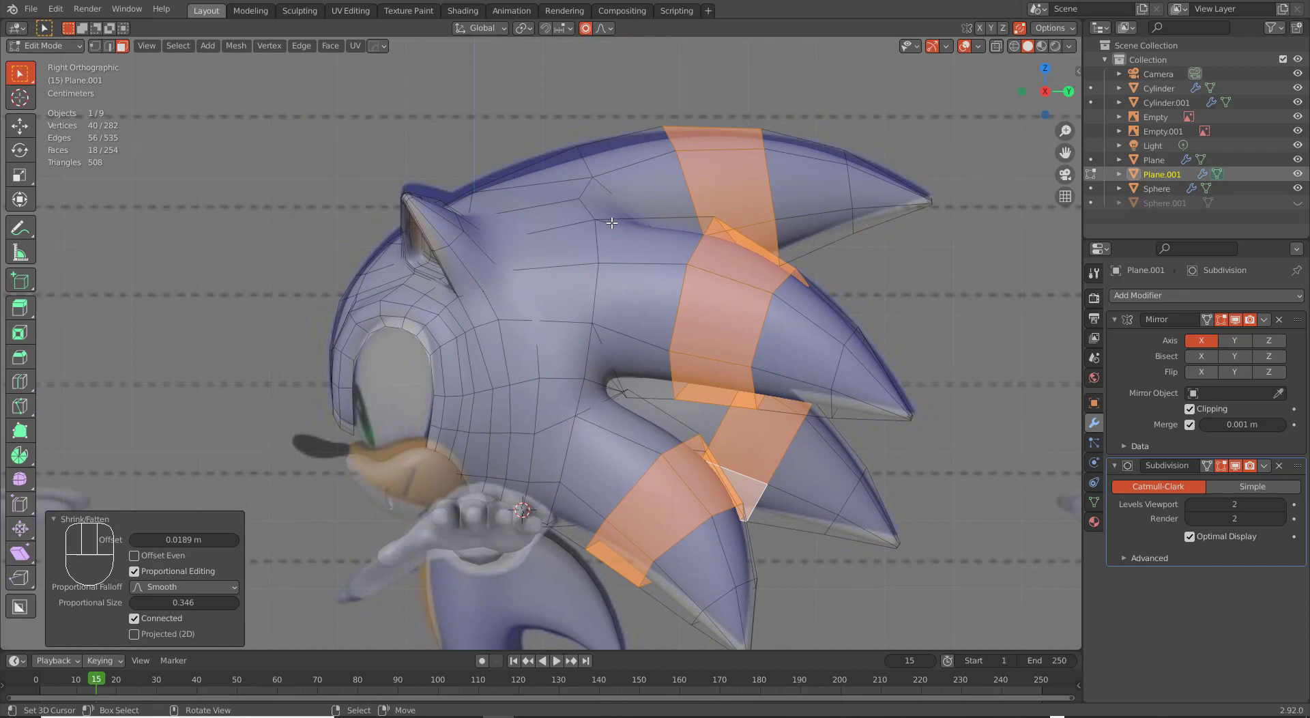
{"action": "key", "text": "ctrl+r"}
{"action": "left_click", "coordinate": [569, 244]}
{"action": "right_click", "coordinate": [569, 245]}
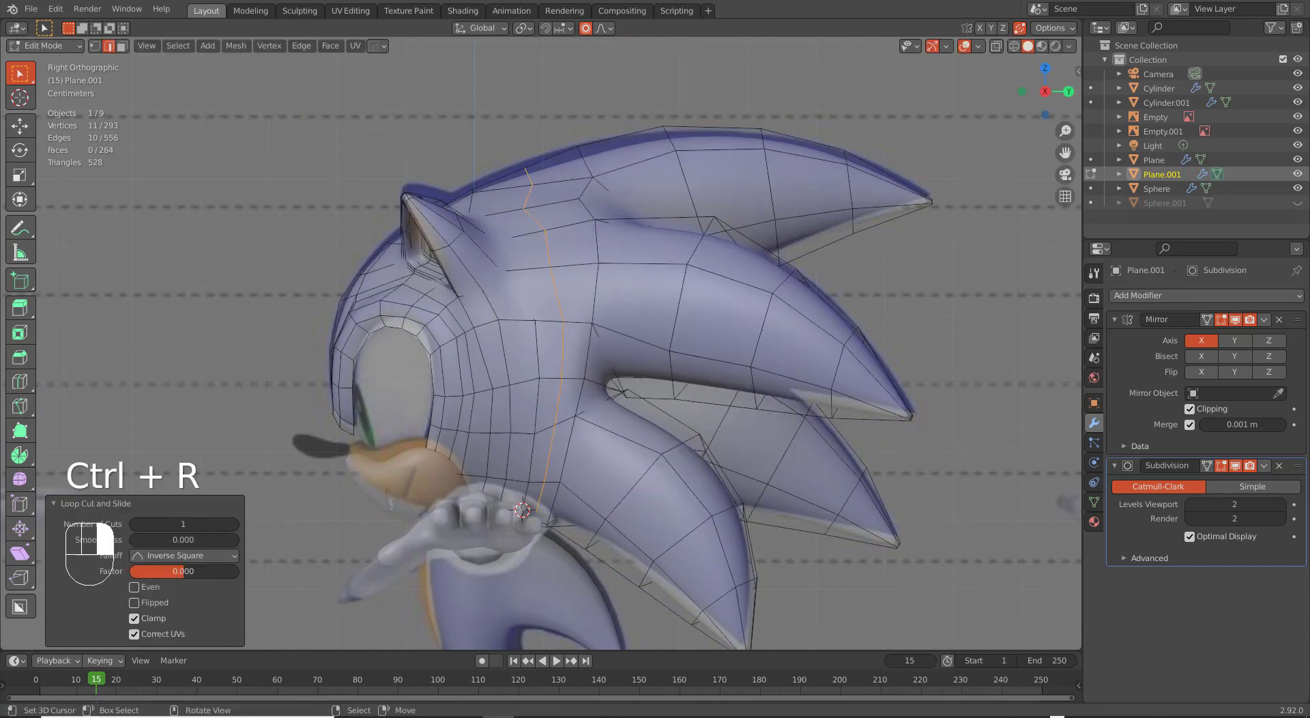
Raise the new loop's top edge about 0.015 m and an edge on the upper quill about 0.006 m towards the reference outline.
{"action": "left_click", "coordinate": [529, 167]}
{"action": "right_click", "coordinate": [527, 167]}
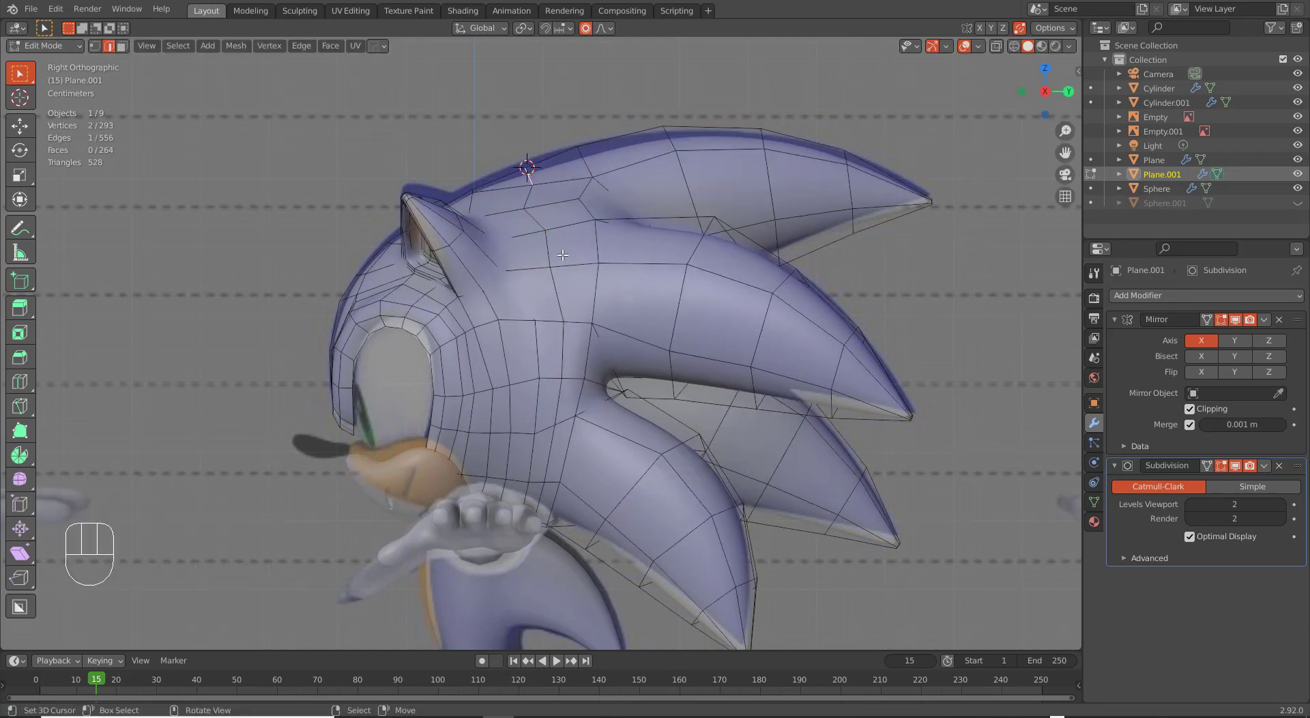
{"action": "key", "text": "g"}
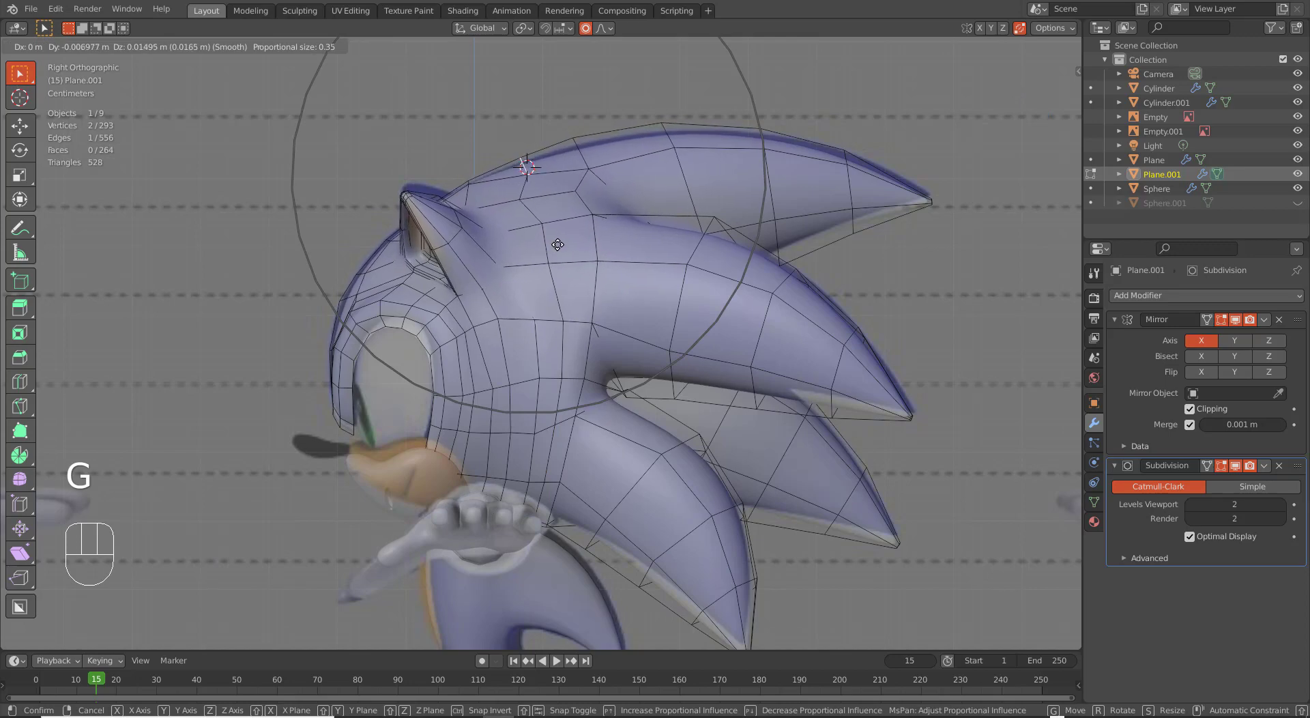
{"action": "left_click", "coordinate": [557, 244]}
{"action": "key", "text": "g"}
{"action": "left_click", "coordinate": [827, 147]}
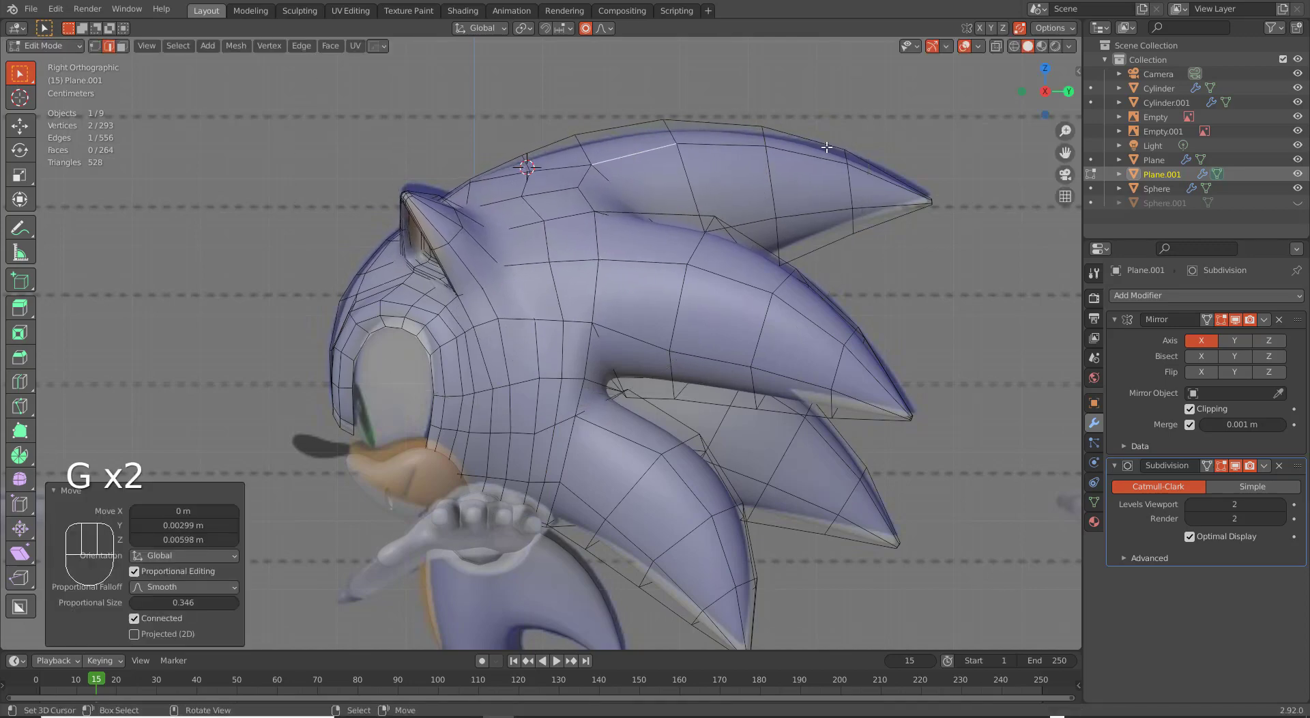
Raise the back edges near the tips of the top, middle and lower rear quills about 0.007, 0.007 and 0.003 m towards the reference outline.
{"action": "key", "text": "g"}
{"action": "left_click", "coordinate": [815, 213]}
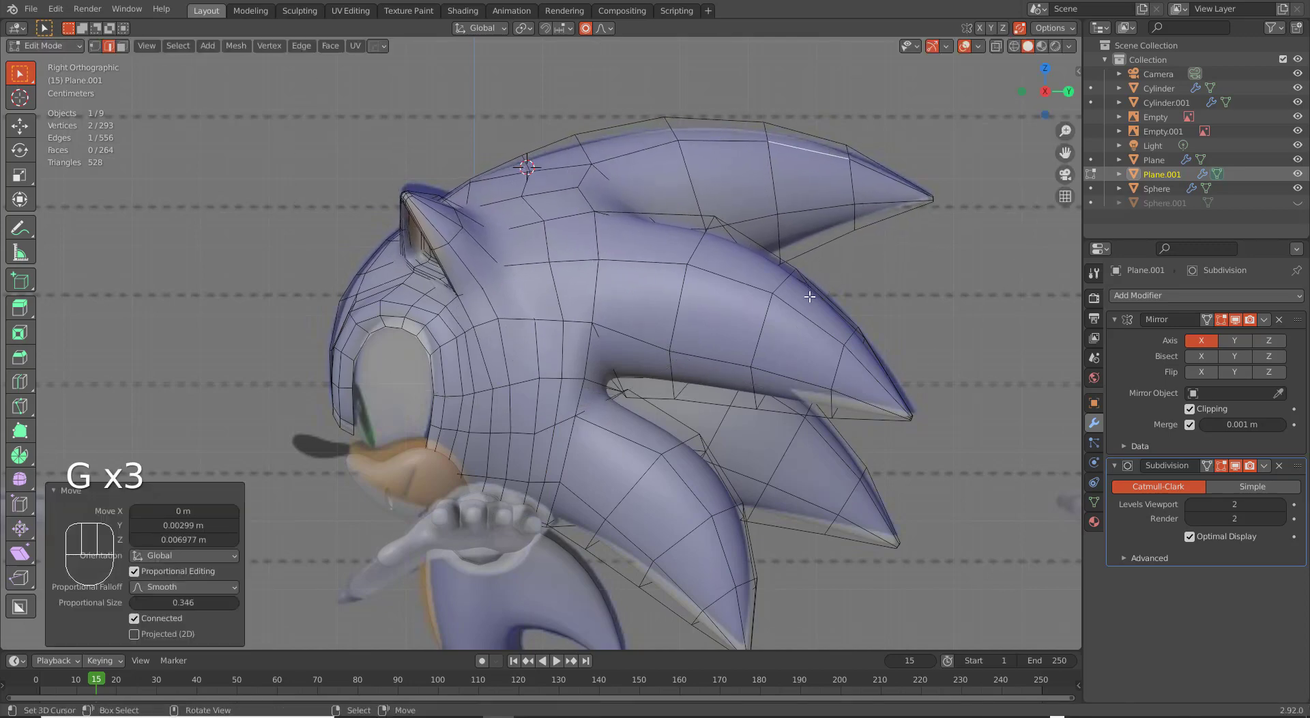
{"action": "key", "text": "g"}
{"action": "left_click", "coordinate": [808, 344]}
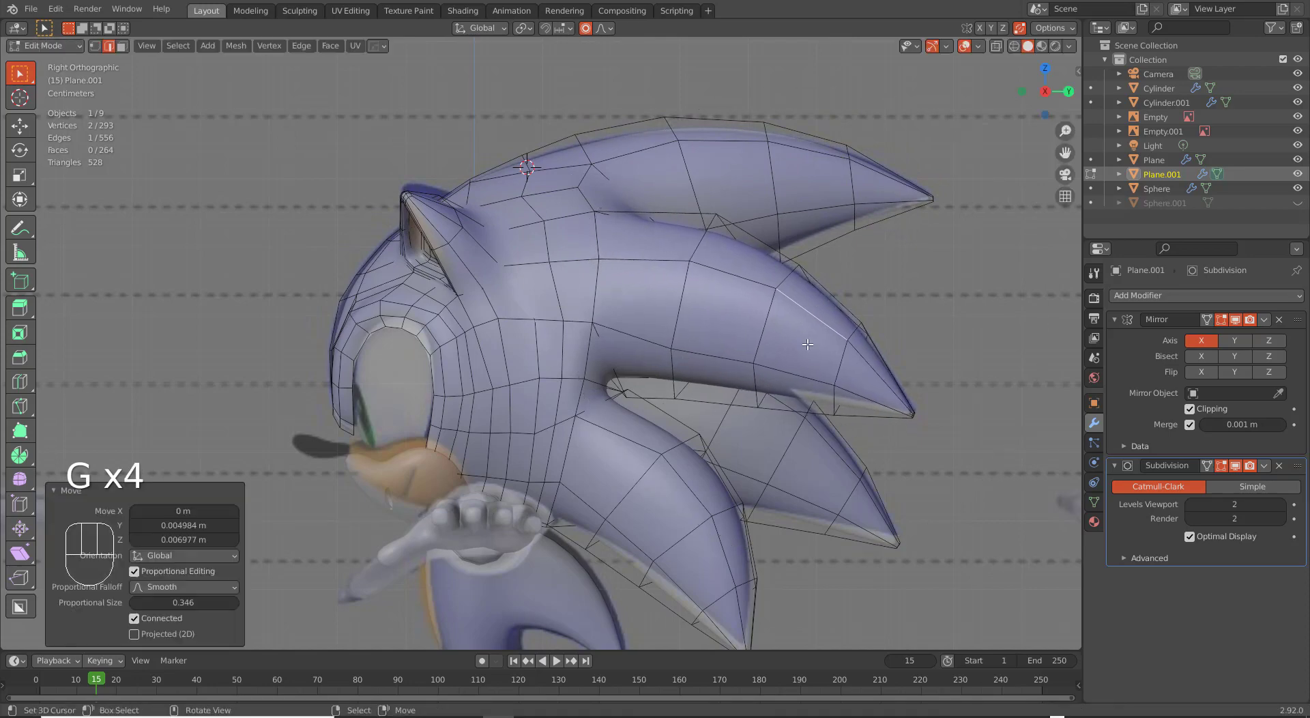
{"action": "left_click", "coordinate": [817, 433]}
{"action": "key", "text": "g"}
{"action": "left_click", "coordinate": [731, 490]}
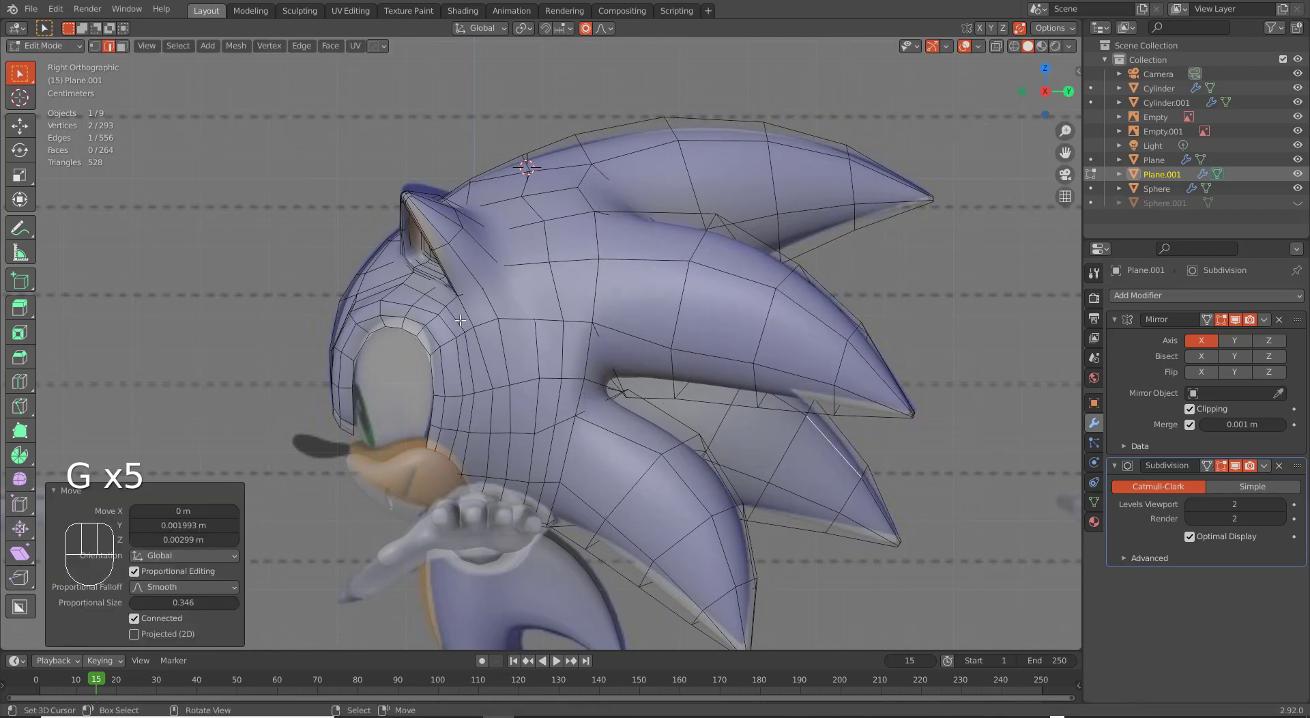
Raise the edge at the ear's tip about 0.015 m with proportional size 0.260 towards the side reference.
{"action": "left_click", "coordinate": [408, 195]}
{"action": "key", "text": "g"}
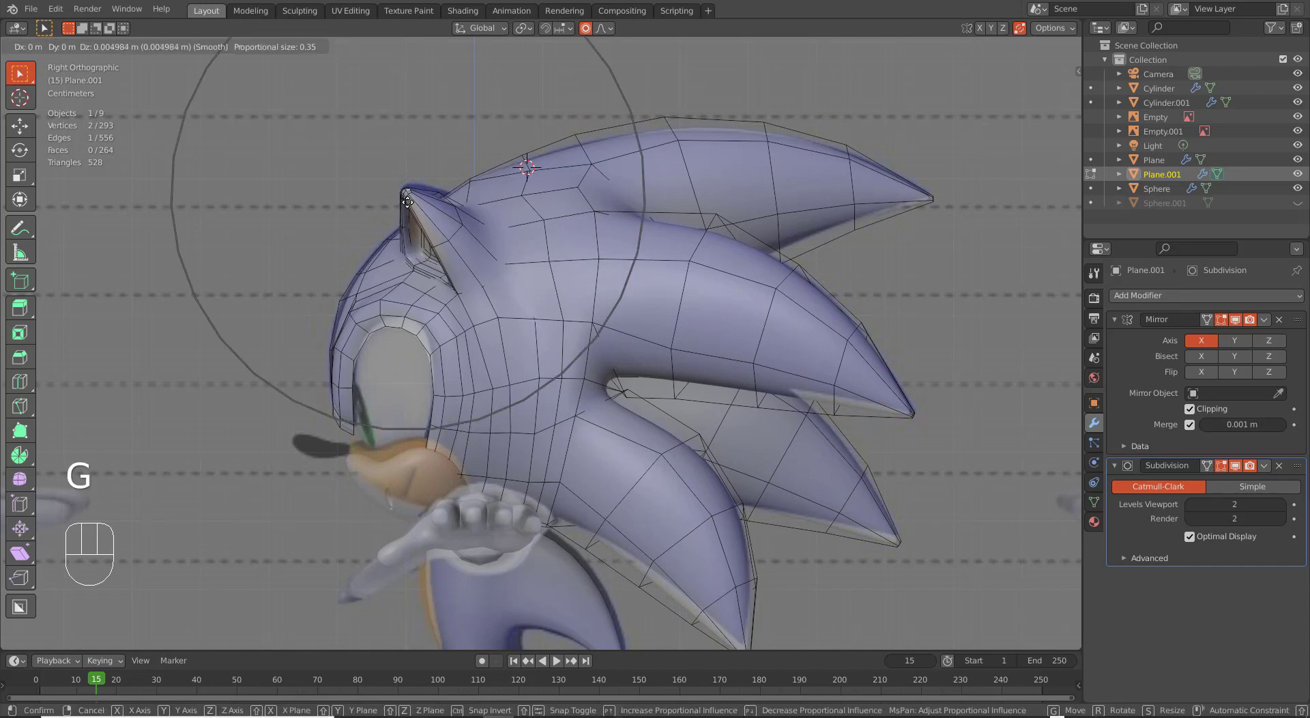
{"action": "scroll", "coordinate": [407, 197], "scroll_direction": "up", "scroll_amount": 3}
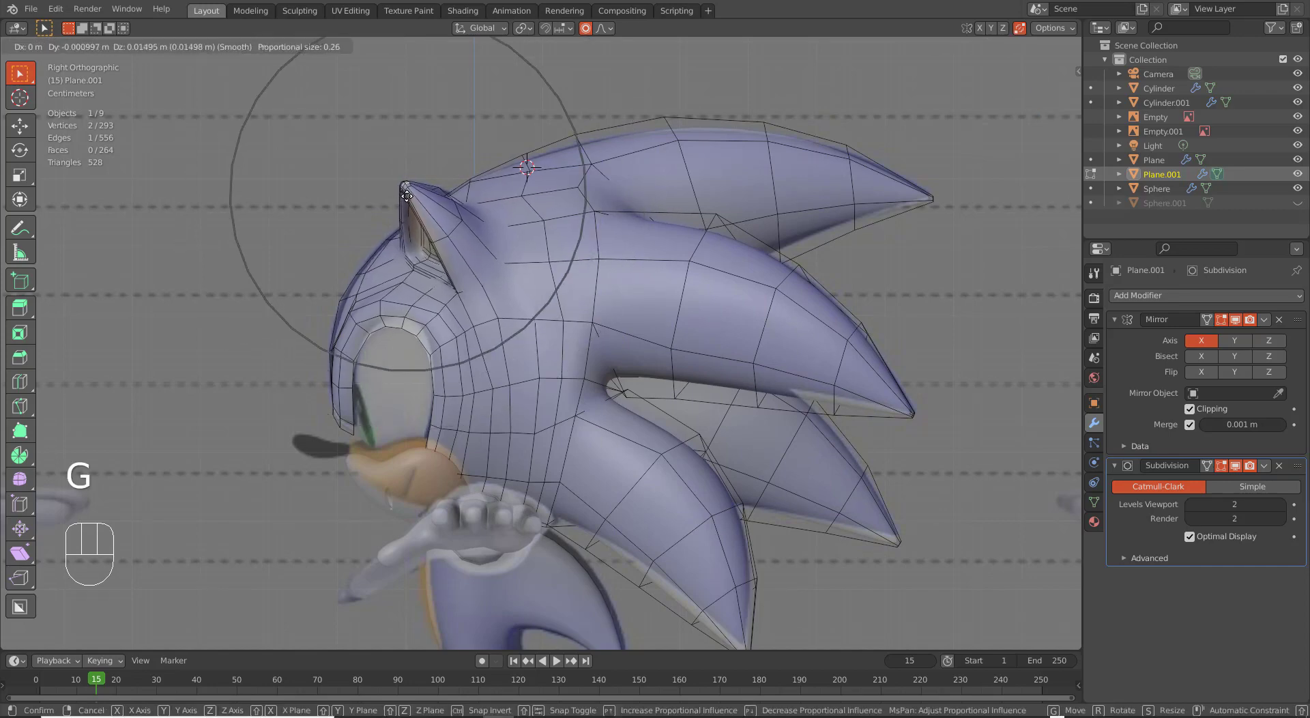
{"action": "left_click", "coordinate": [407, 196]}
{"action": "scroll", "coordinate": [403, 360], "scroll_direction": "down", "scroll_amount": 3}
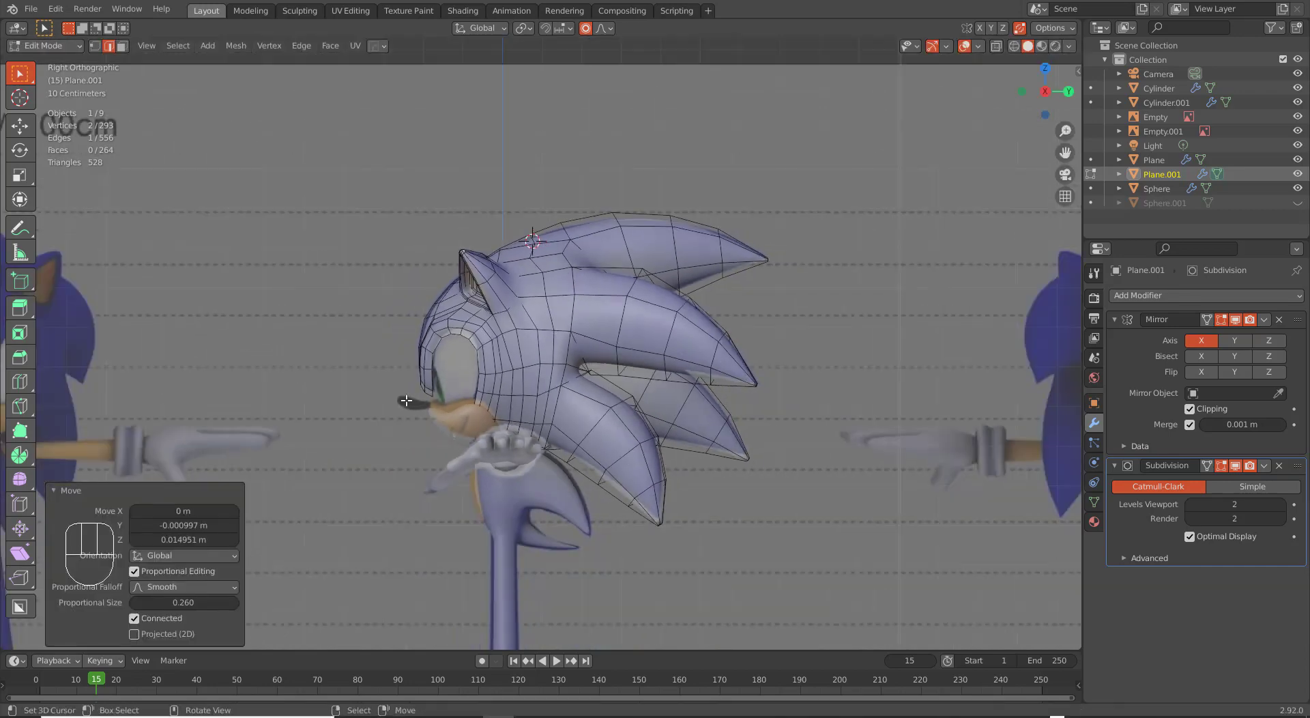
Examine the smoothed head and quills in Object Mode from an angled front view.
{"action": "key", "text": "a"}
{"action": "key", "text": "a"}
{"action": "key", "text": "a"}
{"action": "scroll", "coordinate": [407, 401], "scroll_direction": "down", "scroll_amount": 2}
{"action": "middle_click_drag", "start_coordinate": [409, 403], "coordinate": [473, 434]}
{"action": "key", "text": "a"}
{"action": "key", "text": "a"}
{"action": "key", "text": "Tab"}
{"action": "scroll", "coordinate": [532, 397], "scroll_direction": "up", "scroll_amount": 5}
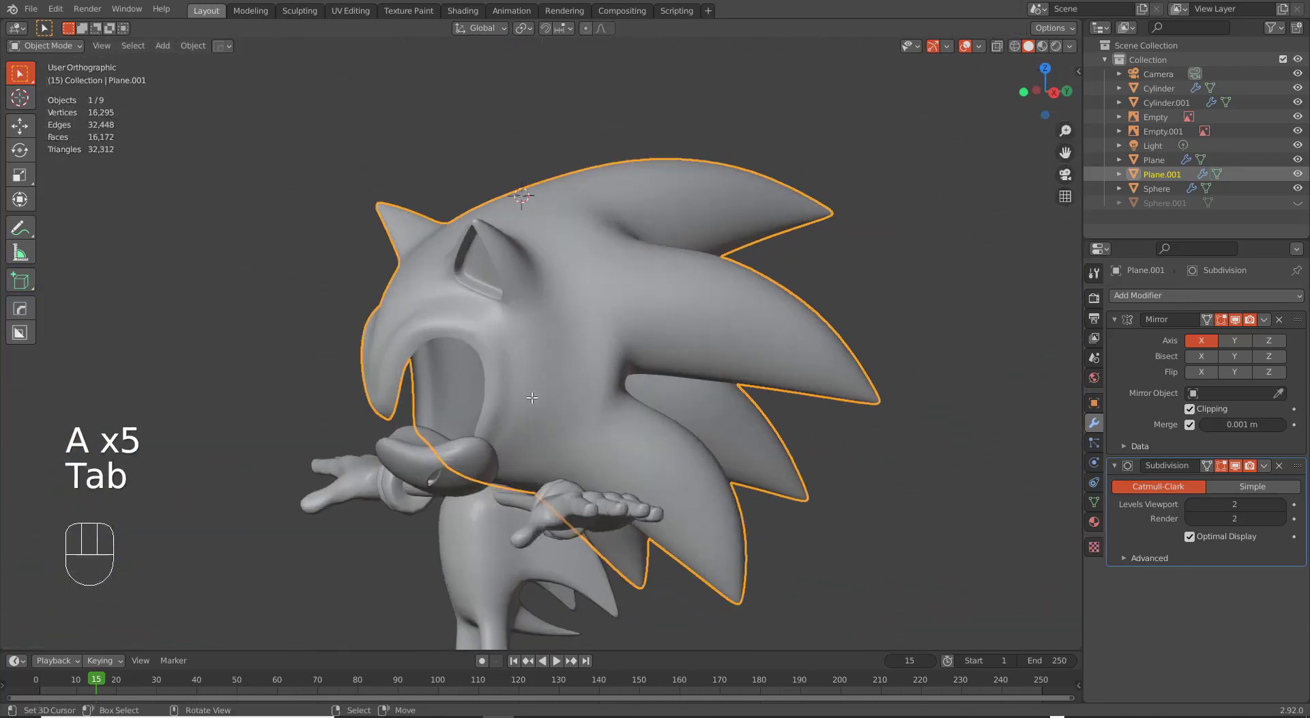
Select six faces on the side of the head, just in front of the gap between the quills, and smooth their vertices twice.
{"action": "key", "text": "Tab"}
{"action": "middle_click_drag", "start_coordinate": [587, 362], "coordinate": [582, 333]}
{"action": "right_click", "coordinate": [582, 333]}
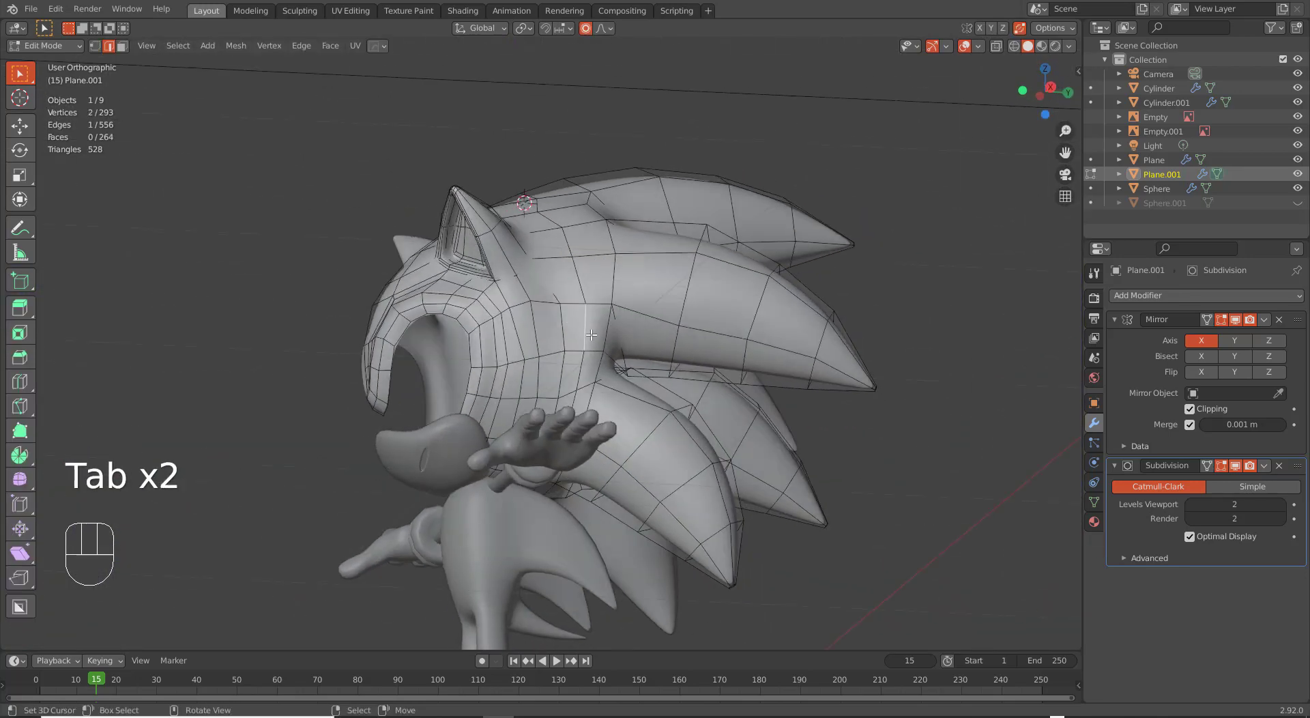
{"action": "scroll", "coordinate": [591, 334], "scroll_direction": "up", "scroll_amount": 2}
{"action": "key", "text": "3"}
{"action": "right_click", "coordinate": [621, 321]}
{"action": "right_click", "coordinate": [566, 335], "text": "shift"}
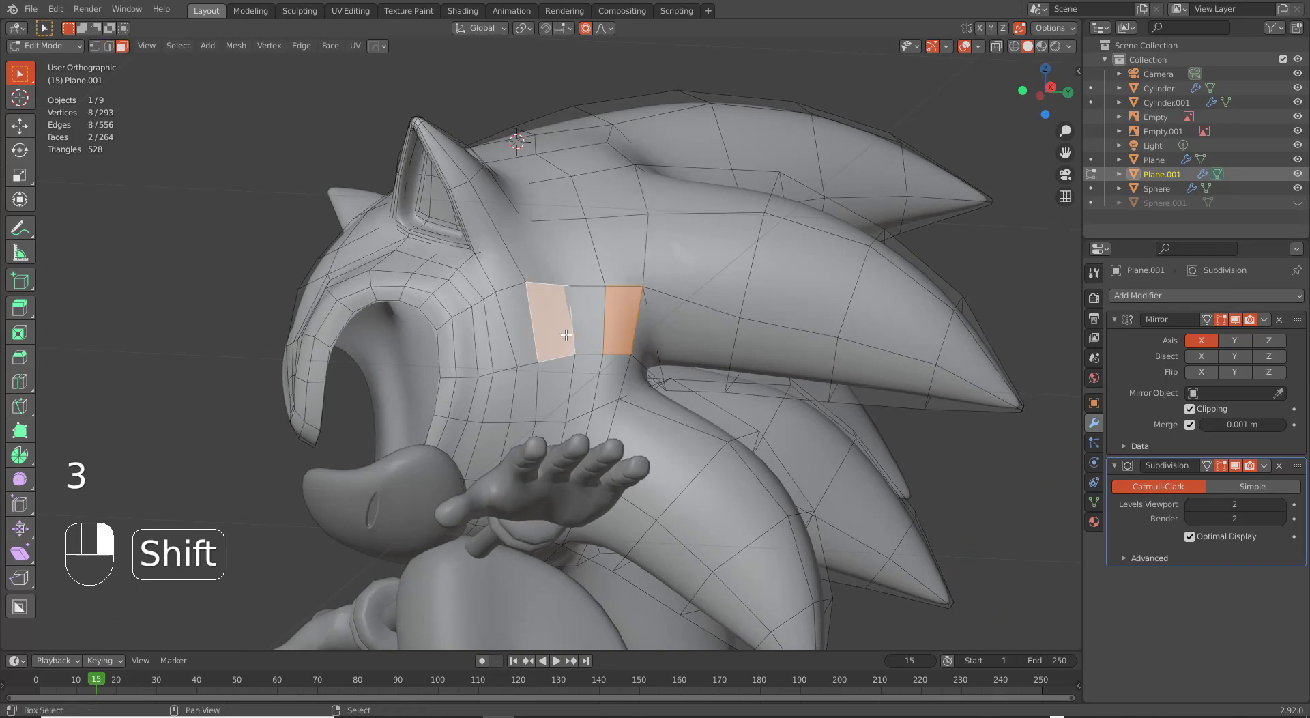
{"action": "right_click", "coordinate": [580, 333], "text": "shift"}
{"action": "right_click", "coordinate": [582, 374], "text": "shift"}
{"action": "right_click", "coordinate": [612, 374], "text": "shift"}
{"action": "right_click", "coordinate": [571, 385], "text": "shift"}
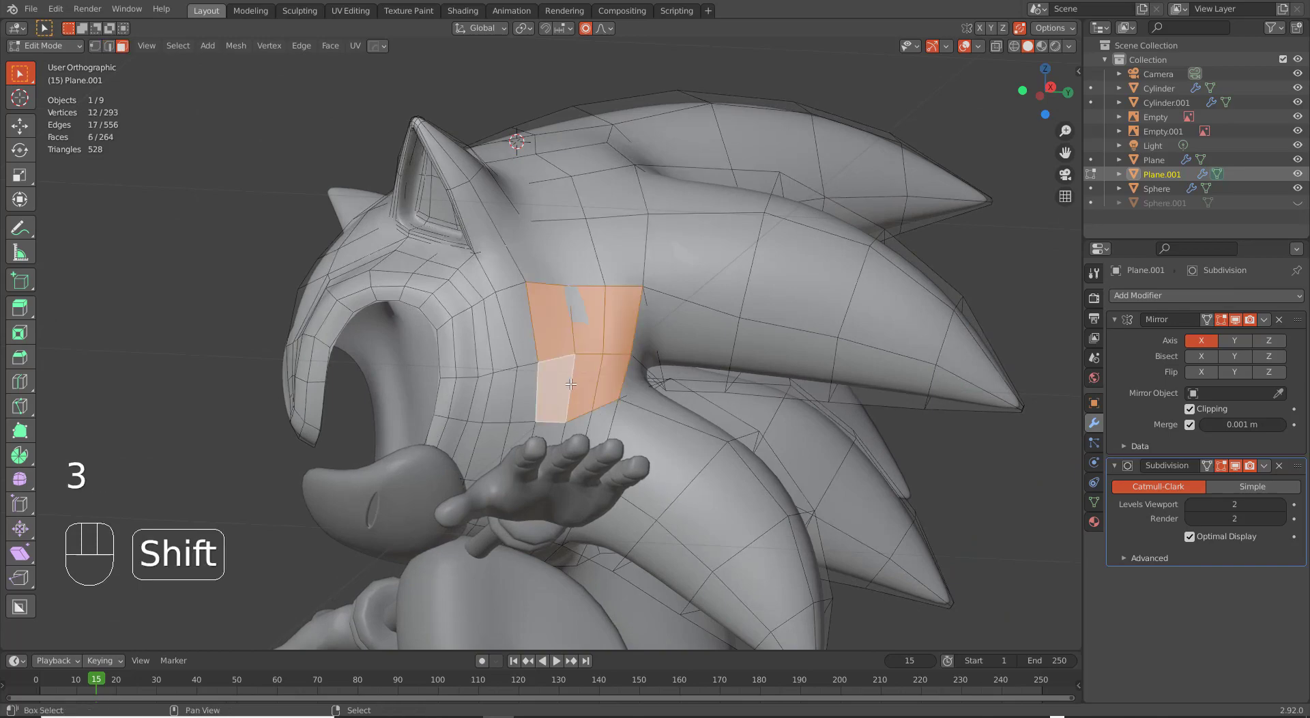
{"action": "key", "text": "alt+q"}
{"action": "key", "text": "alt+q"}
{"action": "middle_click_drag", "start_coordinate": [570, 385], "coordinate": [664, 380]}
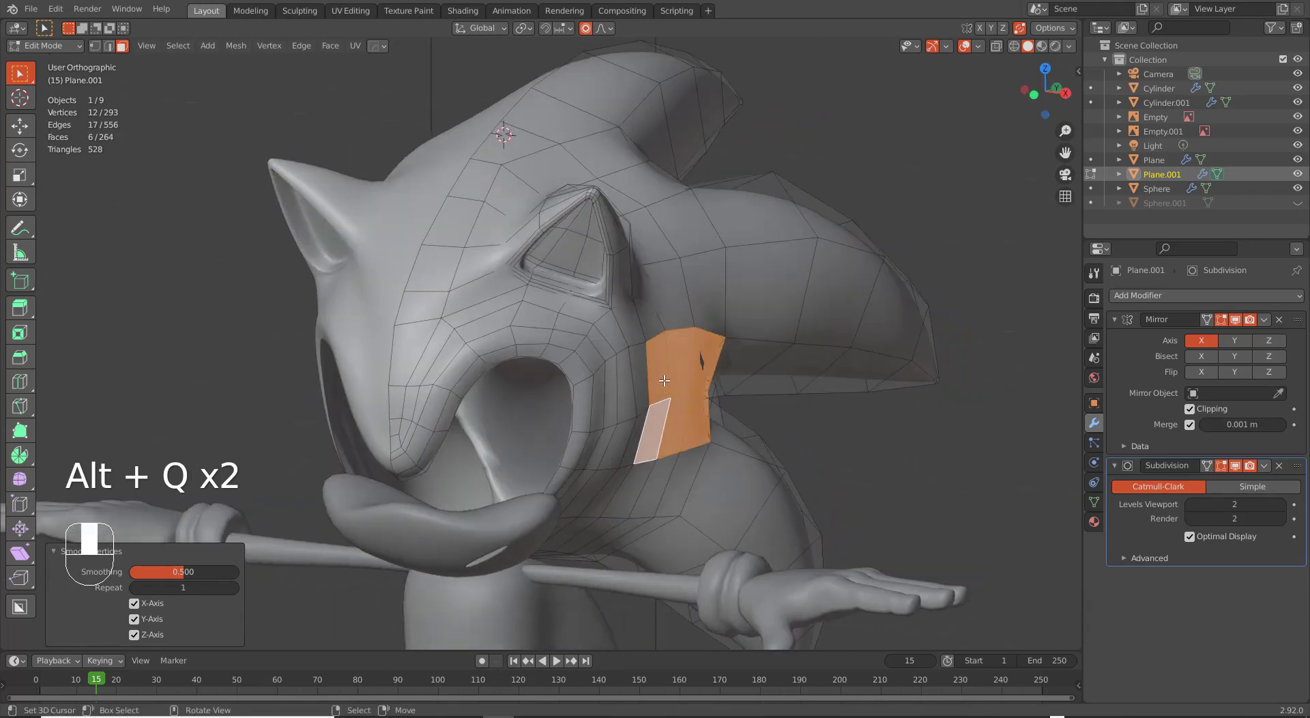
{"action": "left_click", "coordinate": [270, 47]}
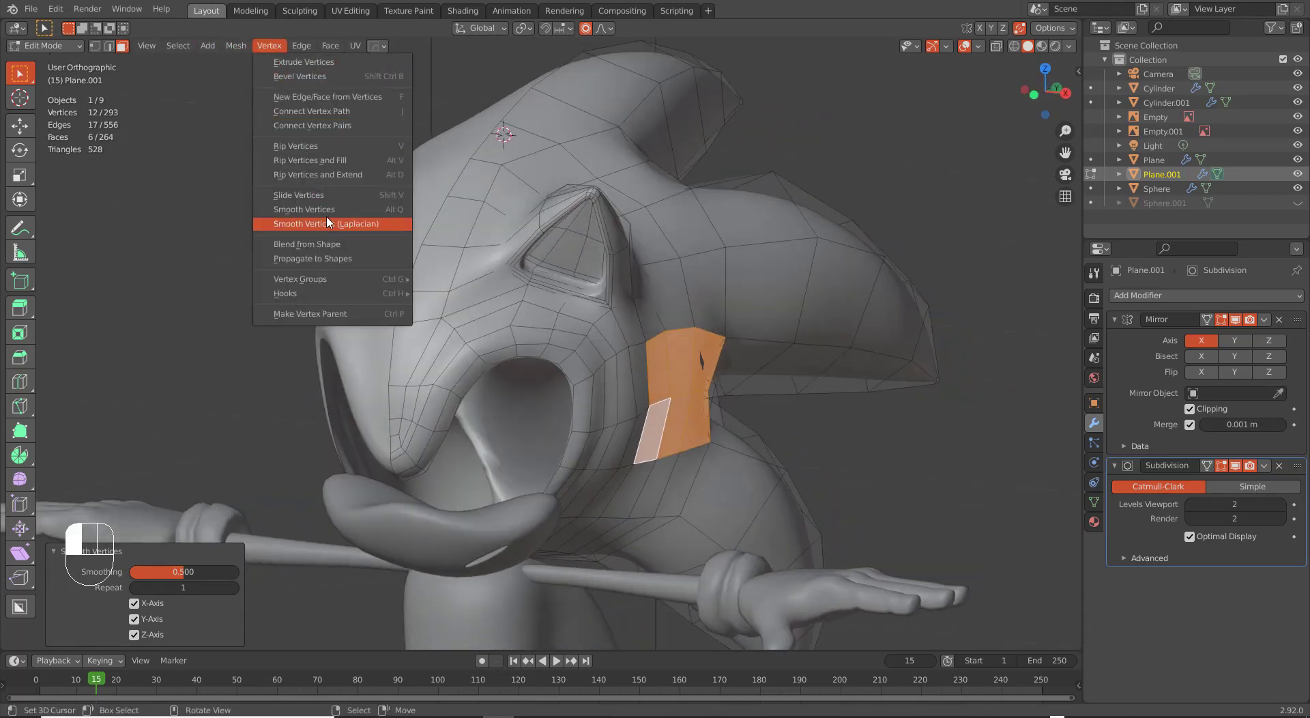
Extend the selection by four faces towards the eye socket and smooth the vertices of all ten faces twice.
{"action": "middle_click_drag", "start_coordinate": [596, 386], "coordinate": [538, 371]}
{"action": "left_click", "coordinate": [546, 365], "text": "shift"}
{"action": "left_click", "coordinate": [535, 413], "text": "shift"}
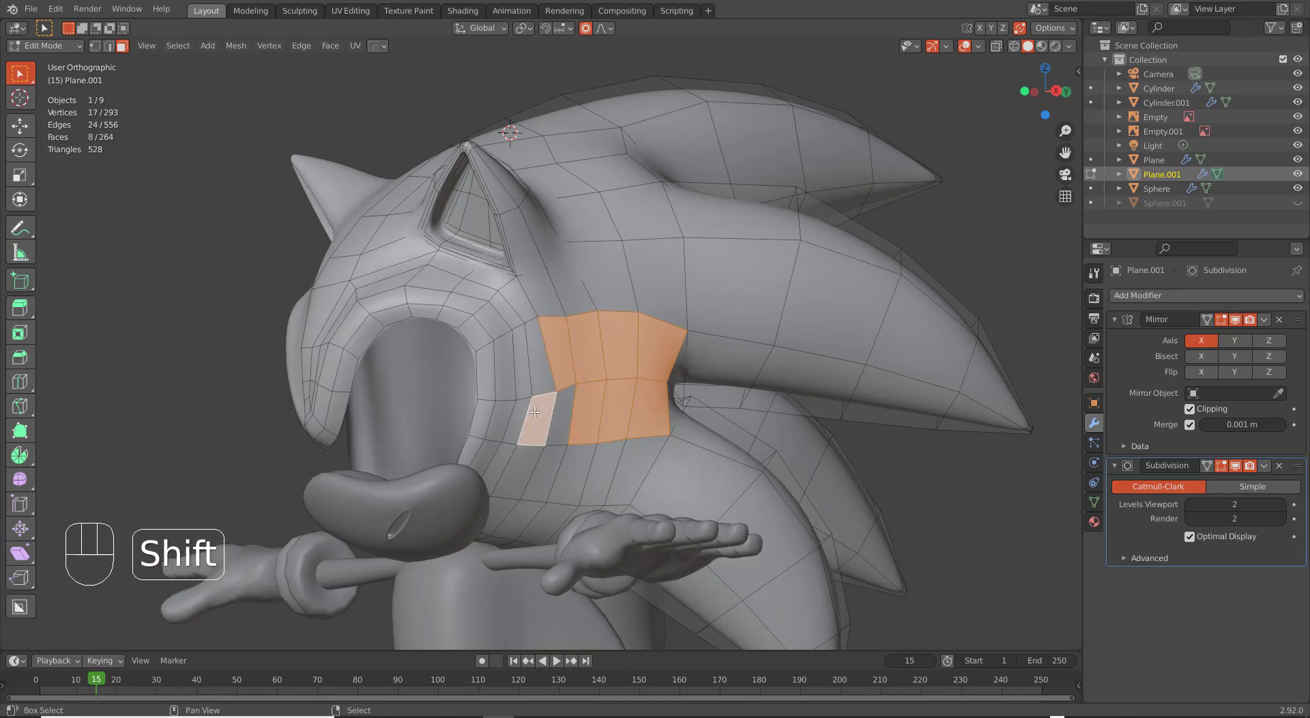
{"action": "left_click", "coordinate": [561, 419], "text": "shift"}
{"action": "left_click", "coordinate": [549, 380], "text": "shift"}
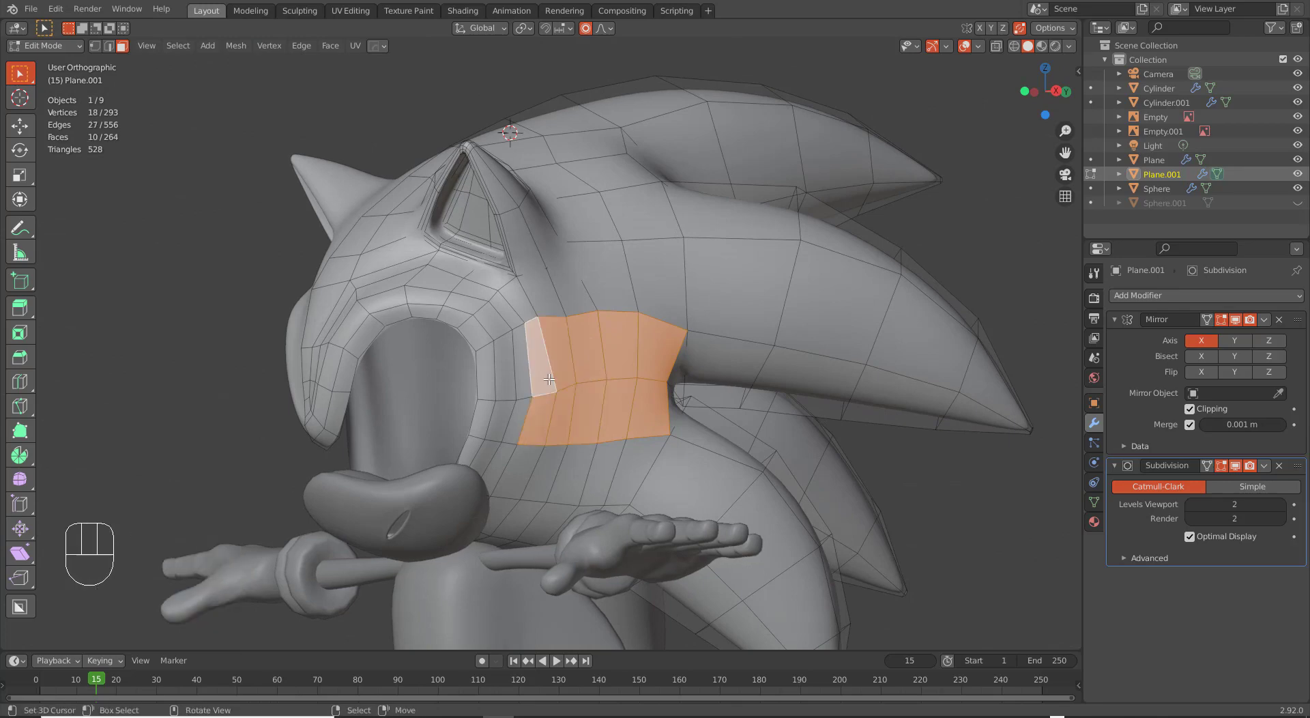
{"action": "key", "text": "alt+q"}
{"action": "key", "text": "alt+q"}
Fatten the ten selected side faces about 0.0047 m with a much smaller proportional editing radius.
{"action": "middle_click_drag", "start_coordinate": [548, 379], "coordinate": [723, 409]}
{"action": "key", "text": "alt+s"}
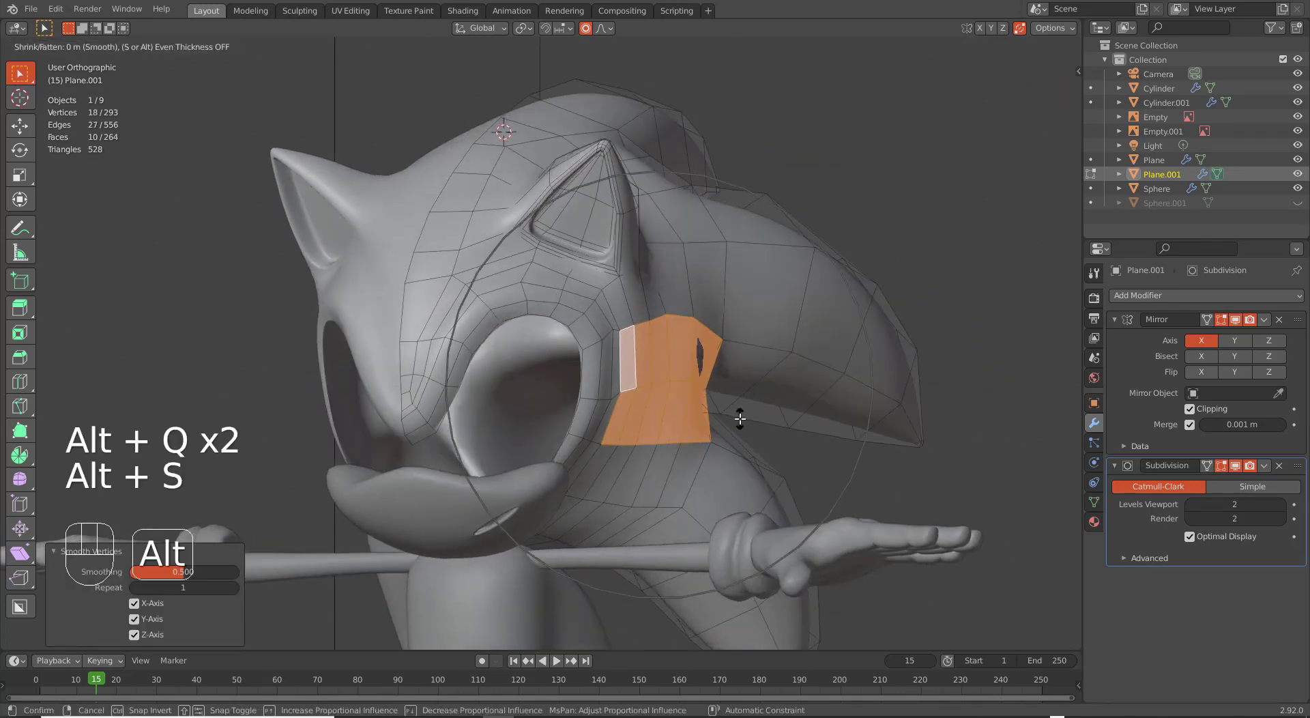
{"action": "scroll", "coordinate": [736, 408], "scroll_direction": "up", "scroll_amount": 3}
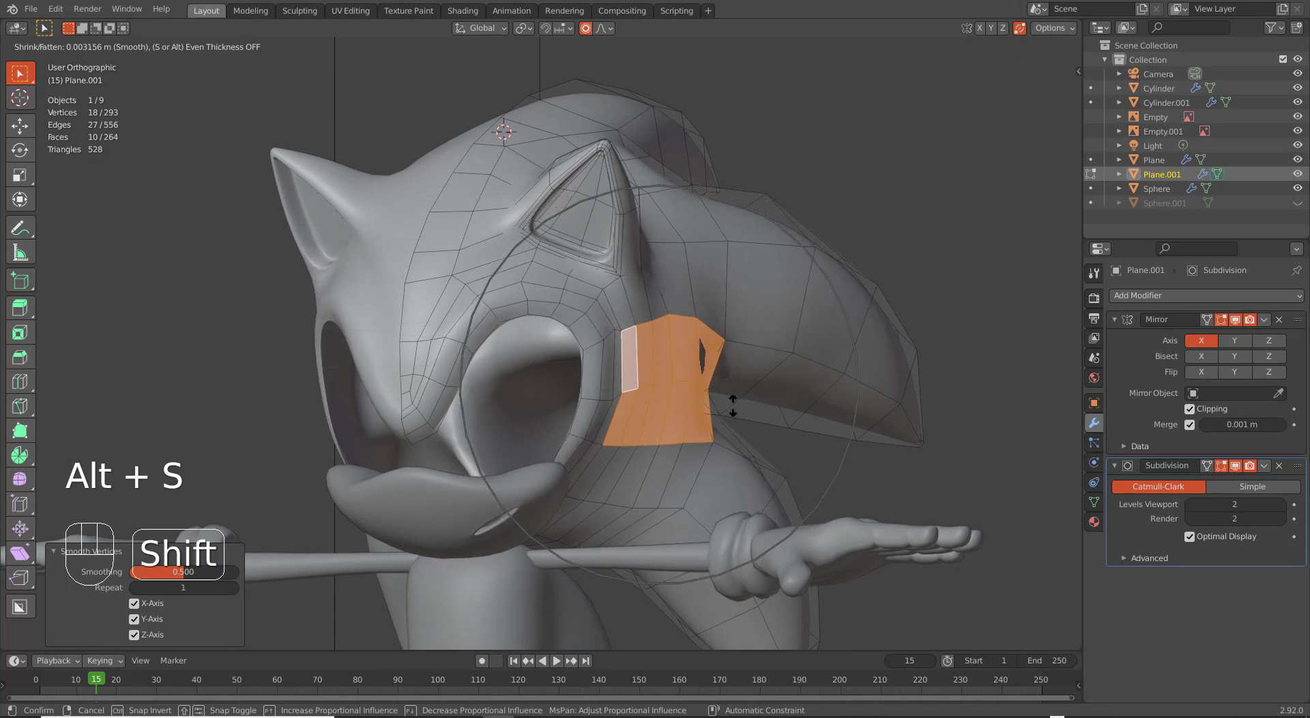
{"action": "scroll", "coordinate": [730, 399], "scroll_direction": "up", "scroll_amount": 5, "text": "shift"}
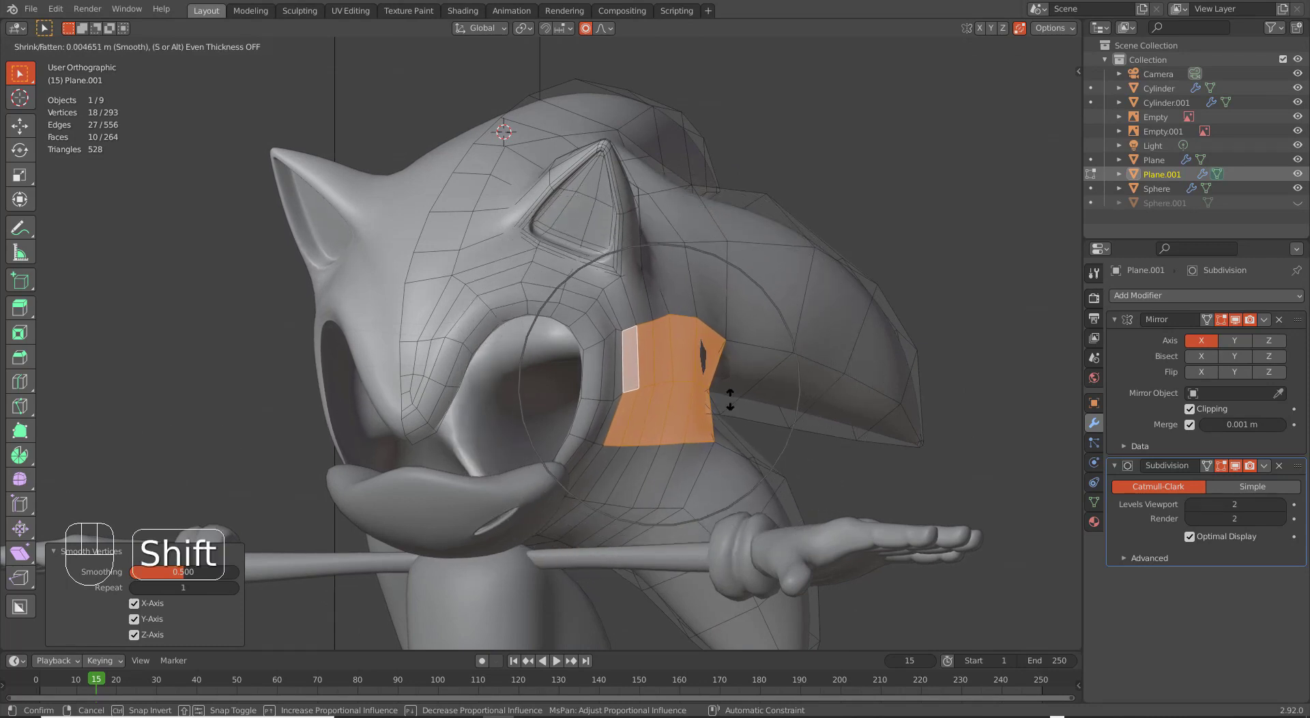
{"action": "scroll", "coordinate": [730, 399], "scroll_direction": "up", "scroll_amount": 3, "text": "shift"}
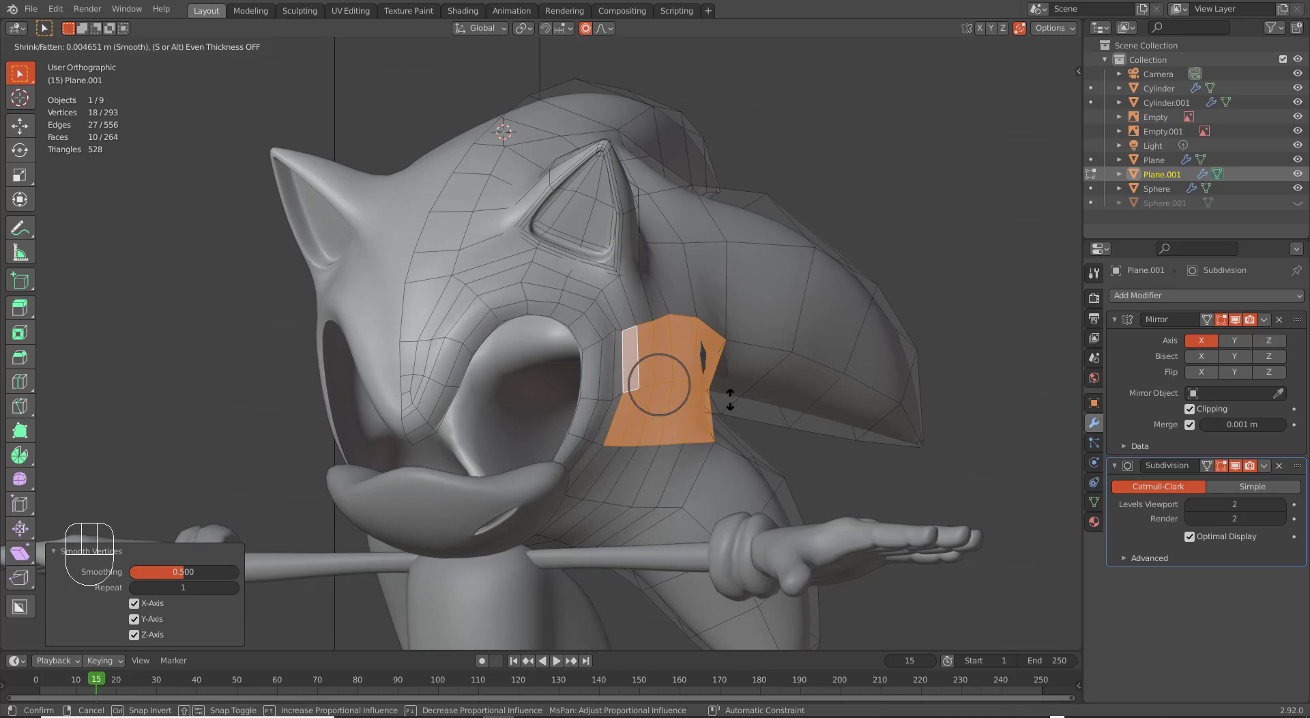
{"action": "left_click", "coordinate": [730, 399], "text": "shift"}
Examine the shading on the side of the head, switching between Object Mode and Edit Mode.
{"action": "key", "text": "Tab"}
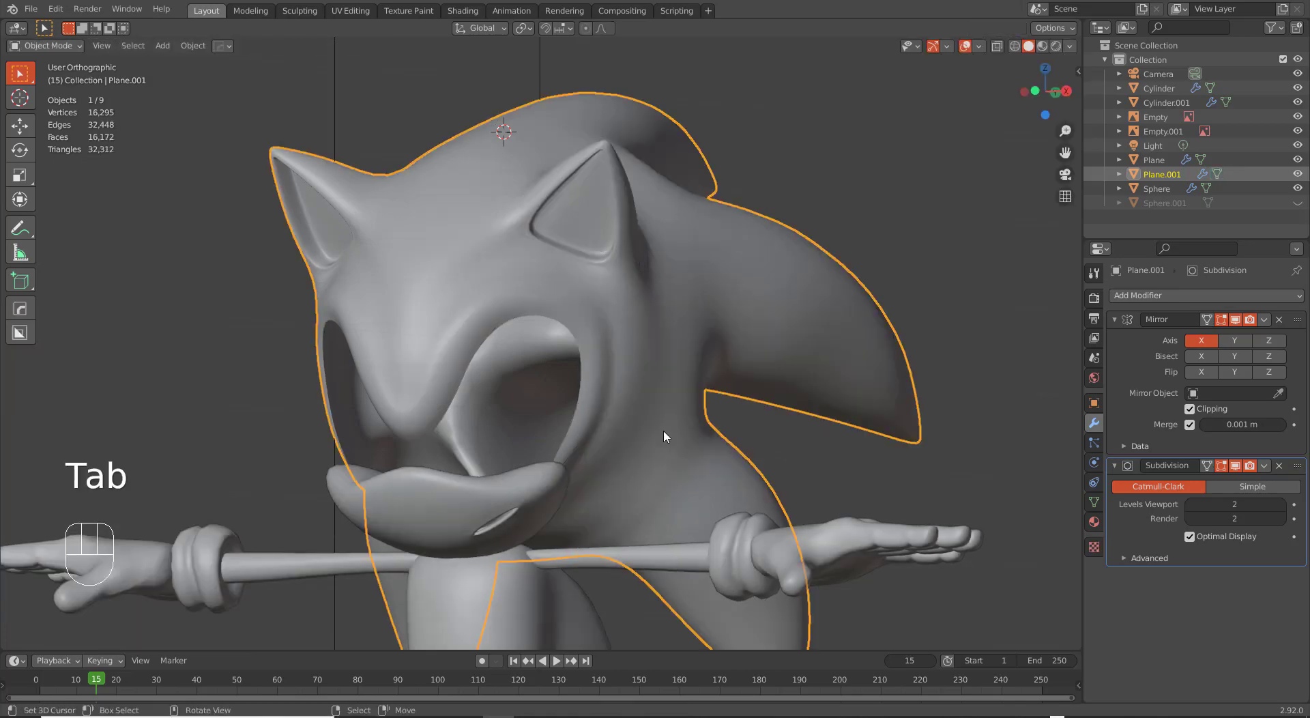
{"action": "middle_click_drag", "start_coordinate": [663, 430], "coordinate": [709, 355]}
{"action": "key", "text": "Tab"}
{"action": "key", "text": "Tab"}
{"action": "key", "text": "Tab"}
{"action": "key", "text": "Tab"}
{"action": "key", "text": "Tab"}
Select two stacked faces between the eye socket and the quills, fatten them about 0.02 m, and check the smoothed surface.
{"action": "right_click", "coordinate": [691, 350]}
{"action": "right_click", "coordinate": [700, 325], "text": "shift"}
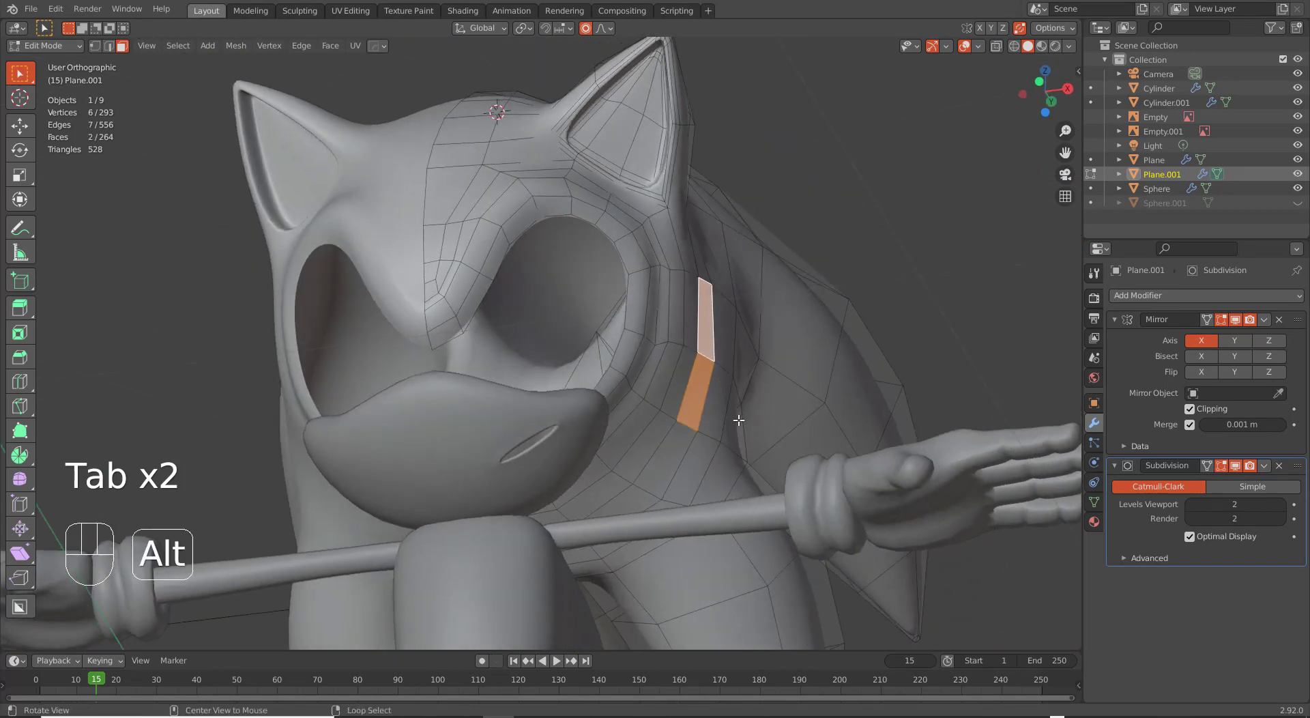
{"action": "key", "text": "alt+s"}
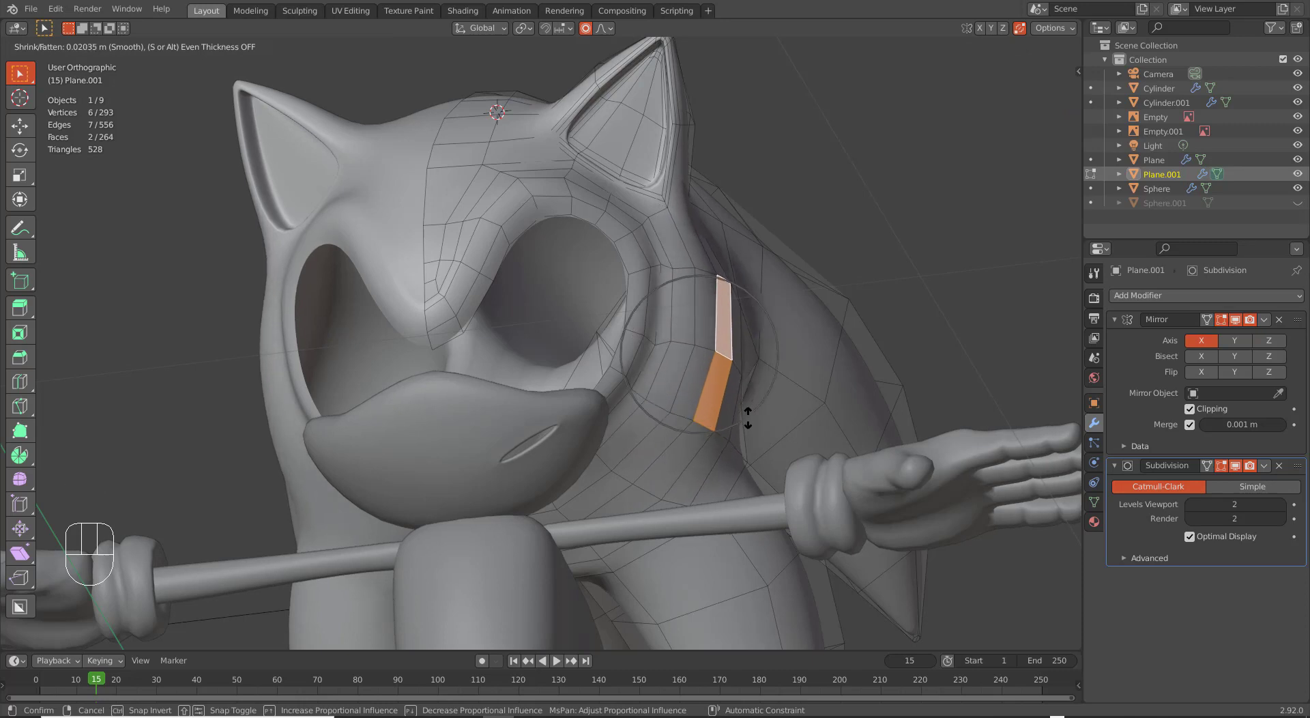
{"action": "scroll", "coordinate": [744, 411], "scroll_direction": "down", "scroll_amount": 3}
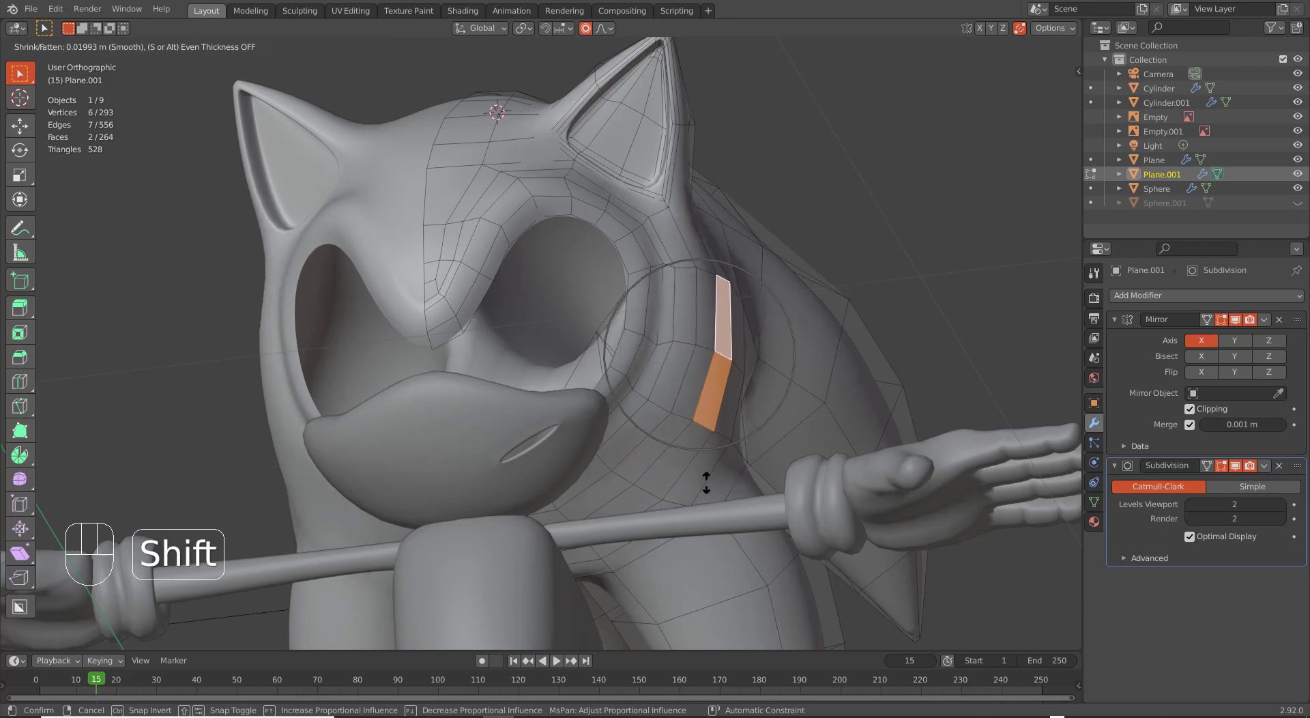
{"action": "left_click", "coordinate": [691, 515]}
{"action": "key", "text": "Tab"}
{"action": "middle_click_drag", "start_coordinate": [686, 417], "coordinate": [630, 467]}
{"action": "key", "text": "Tab"}
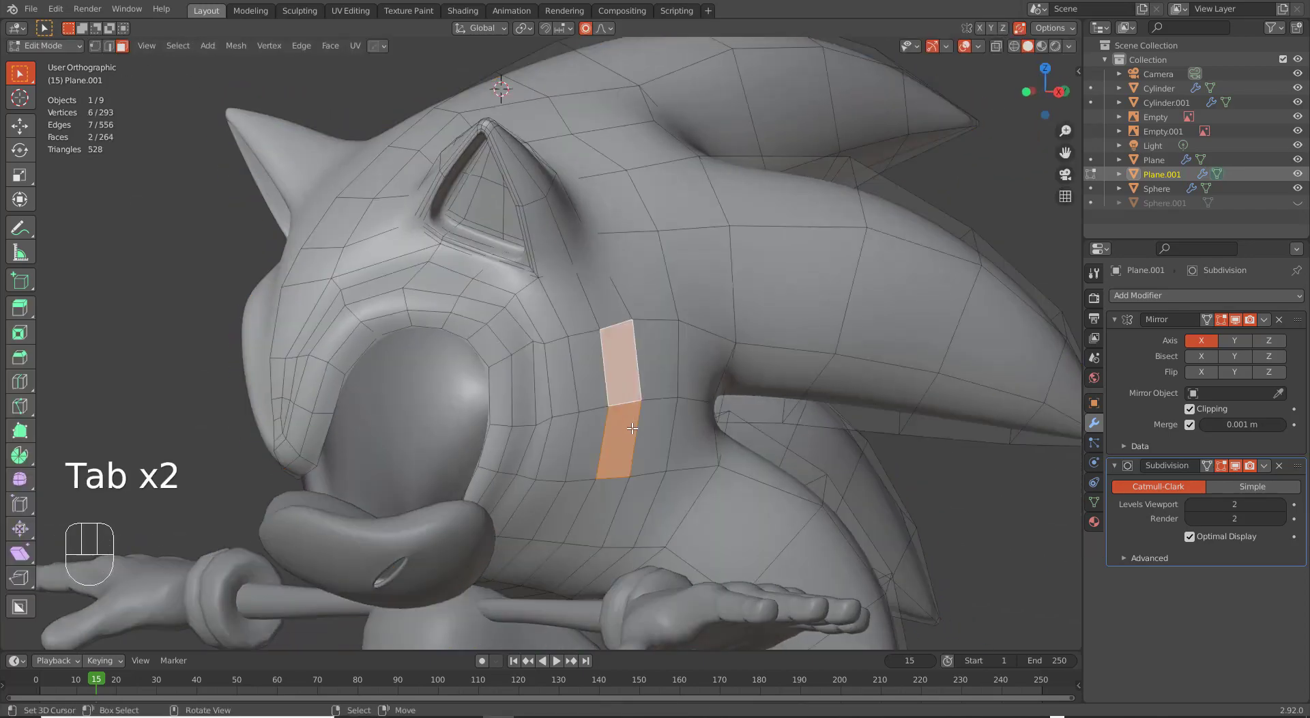
In vertex mode, nudge the vertices on the side of the head behind and below the ear to even out the surface.
{"action": "left_click", "coordinate": [595, 229]}
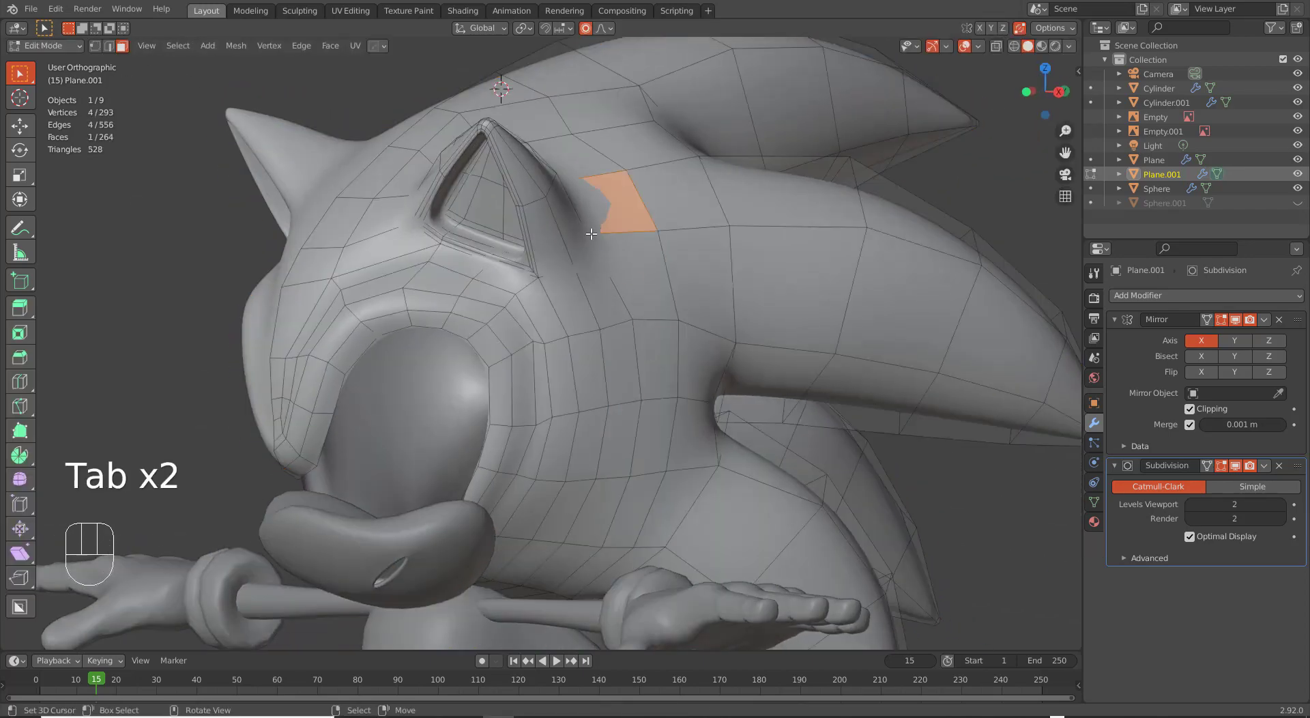
{"action": "key", "text": "1"}
{"action": "middle_click_drag", "start_coordinate": [613, 289], "coordinate": [621, 283]}
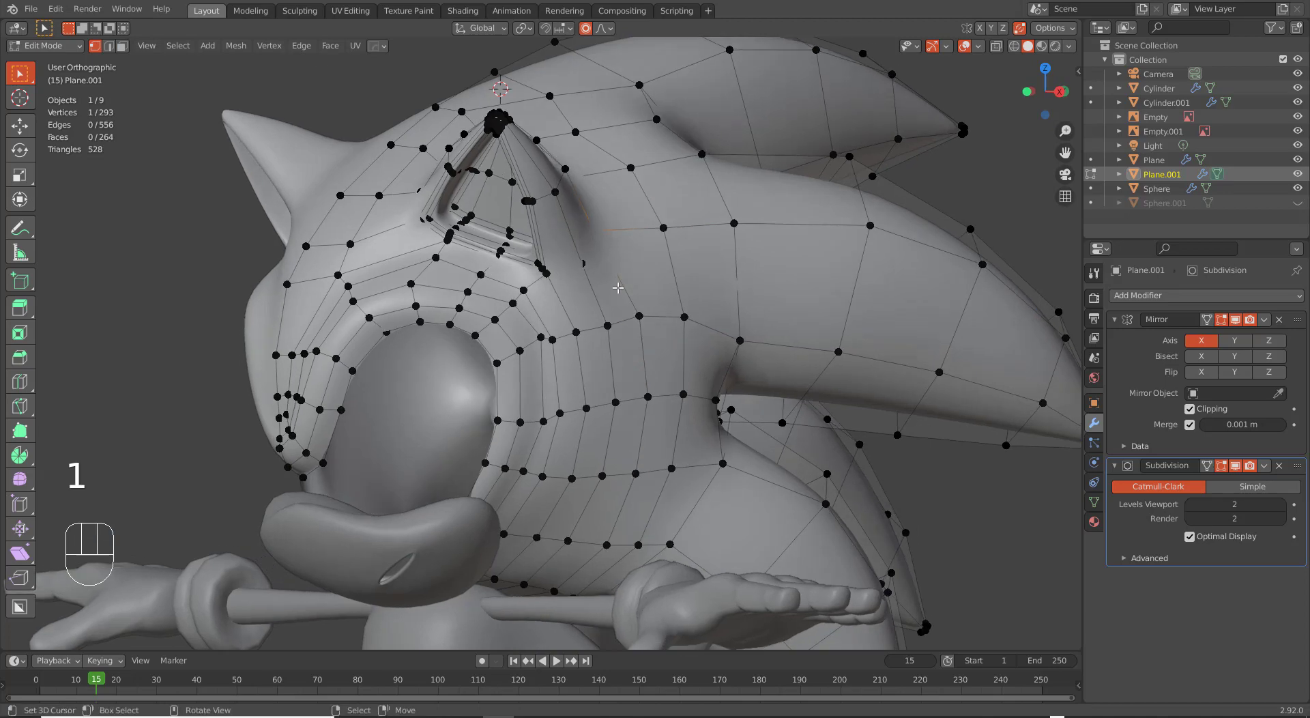
{"action": "key", "text": "g"}
{"action": "left_click", "coordinate": [635, 278]}
{"action": "right_click", "coordinate": [636, 304]}
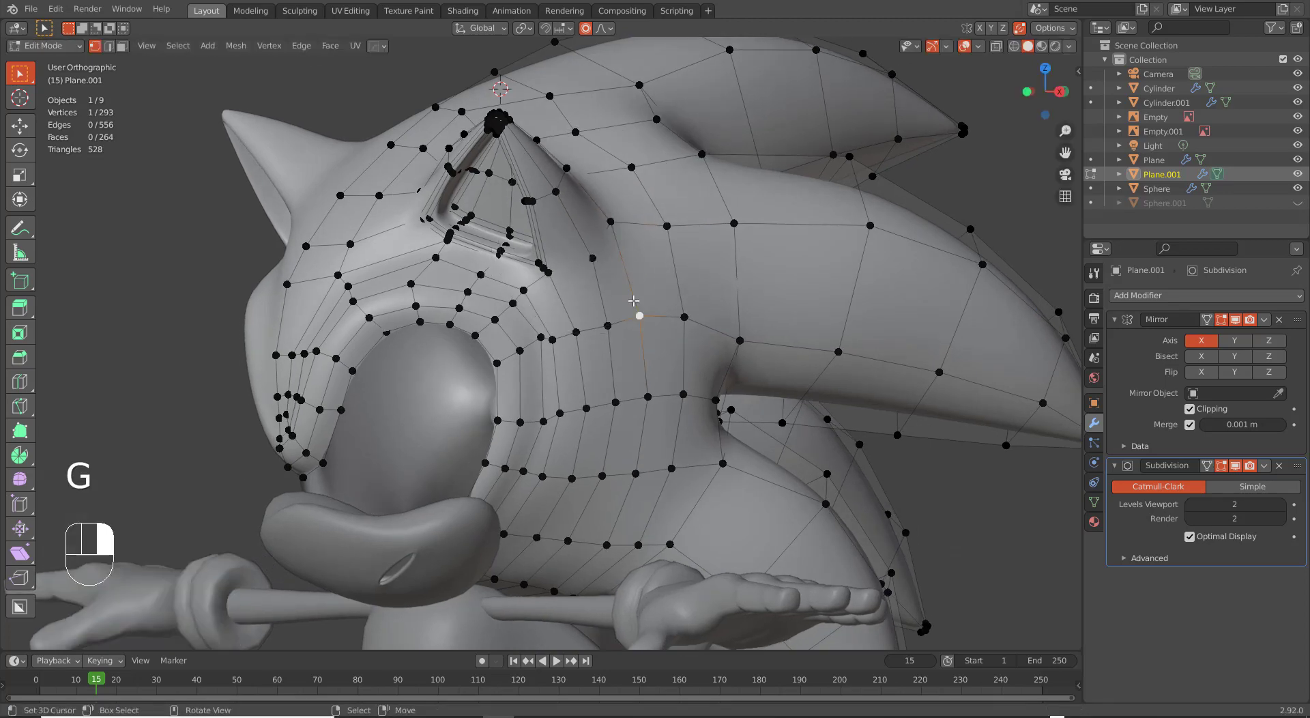
{"action": "key", "text": "g"}
{"action": "left_click", "coordinate": [637, 302]}
Reposition the vertex just behind the ear's base from two view angles, using proportional size 0.107.
{"action": "middle_click_drag", "start_coordinate": [636, 302], "coordinate": [670, 300]}
{"action": "right_click", "coordinate": [640, 224]}
{"action": "key", "text": "g"}
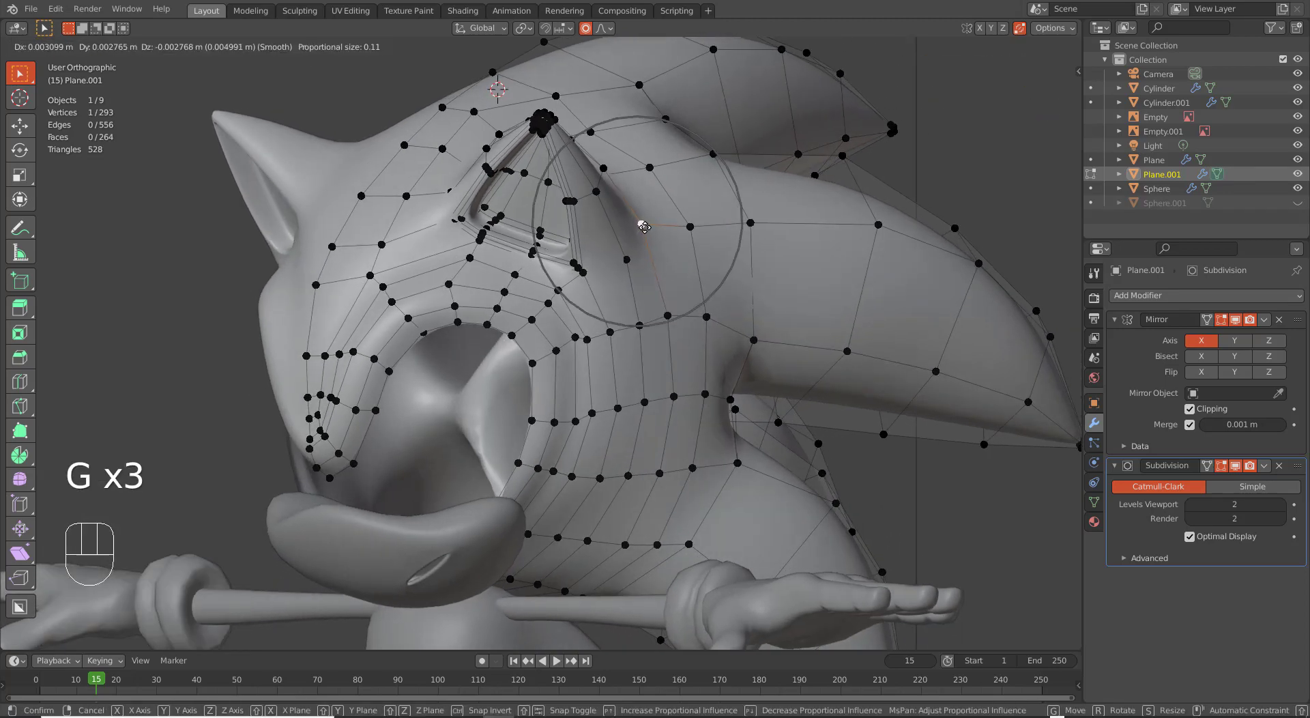
{"action": "left_click", "coordinate": [643, 217]}
{"action": "middle_click_drag", "start_coordinate": [643, 217], "coordinate": [690, 193]}
{"action": "key", "text": "g"}
{"action": "left_click", "coordinate": [707, 208]}
{"action": "key", "text": "g"}
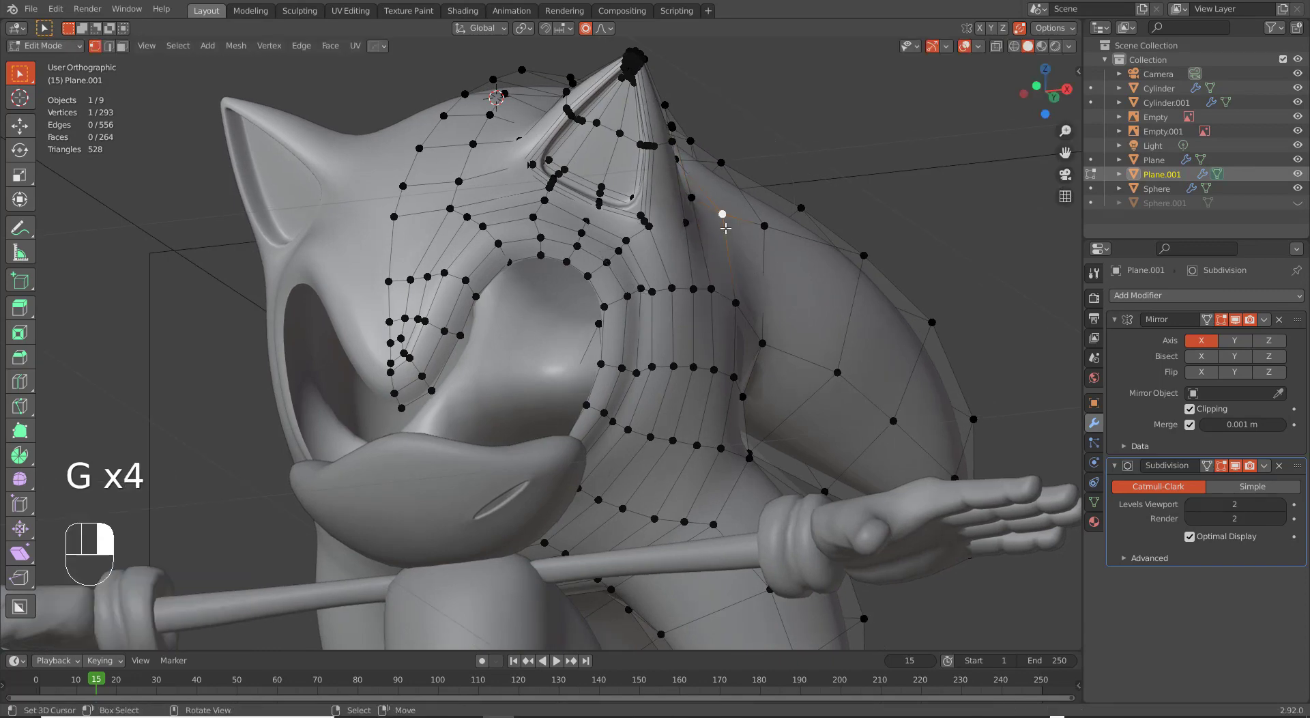
{"action": "left_click", "coordinate": [721, 217]}
Adjust the vertices further down the side of the head, between the ear and the gap between the quills.
{"action": "key", "text": "g"}
{"action": "left_click", "coordinate": [715, 298]}
{"action": "right_click", "coordinate": [733, 308]}
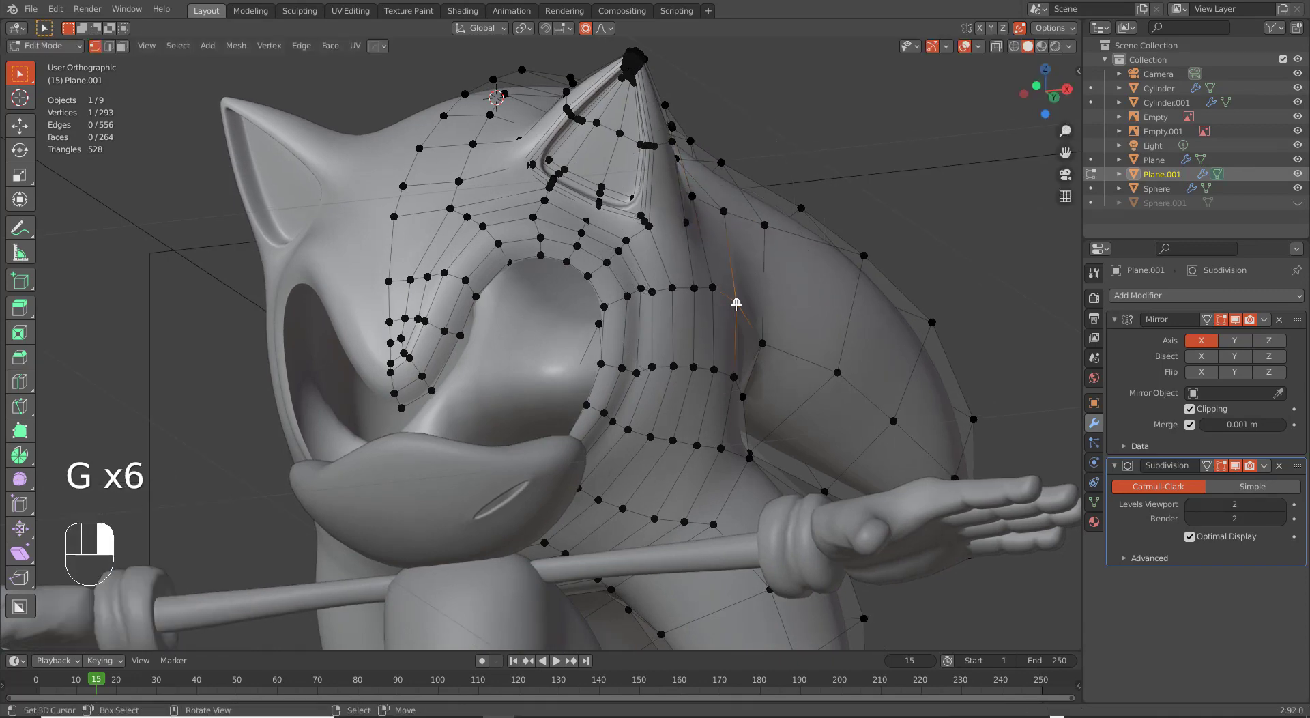
{"action": "key", "text": "g"}
{"action": "left_click", "coordinate": [733, 307]}
{"action": "middle_click_drag", "start_coordinate": [676, 386], "coordinate": [566, 394]}
{"action": "right_click", "coordinate": [705, 379]}
{"action": "key", "text": "g"}
{"action": "left_click", "coordinate": [706, 378]}
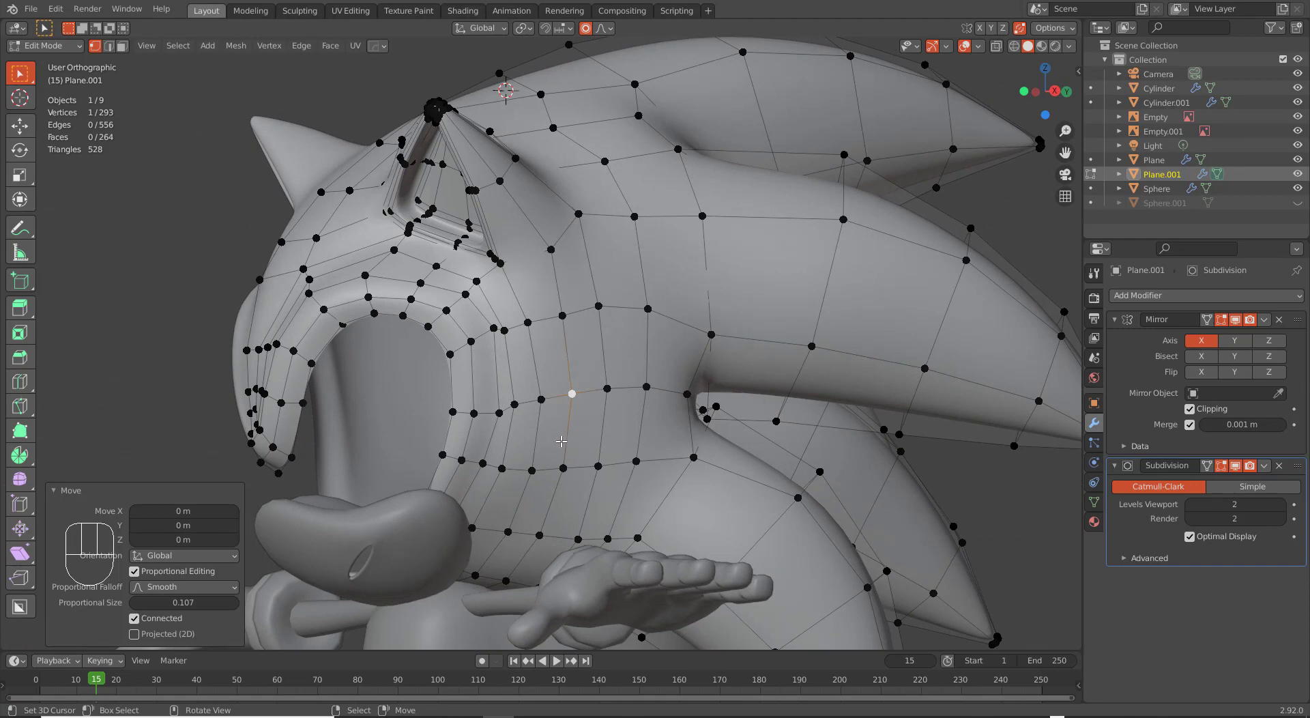
Delete two neighbouring vertices on the lower side of the head, above the hand, together with their faces.
{"action": "left_click", "coordinate": [578, 538]}
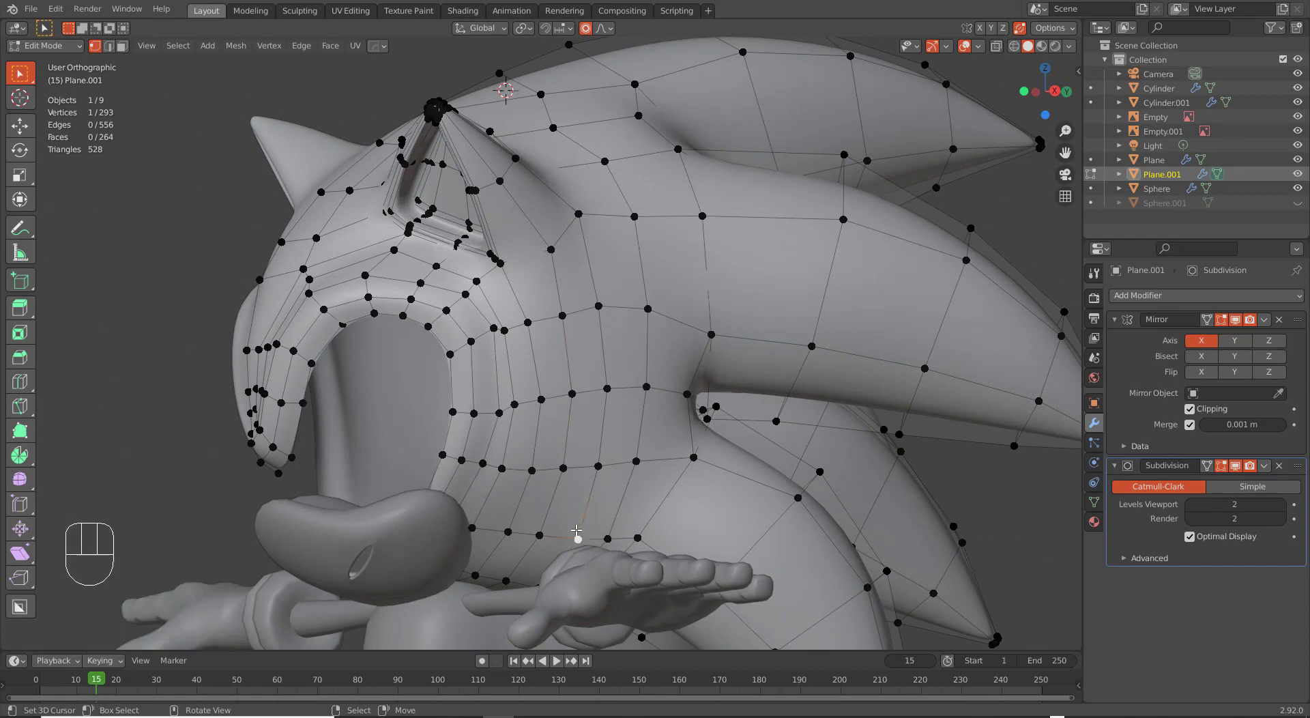
{"action": "left_click", "coordinate": [540, 535], "text": "shift"}
{"action": "key", "text": "x"}
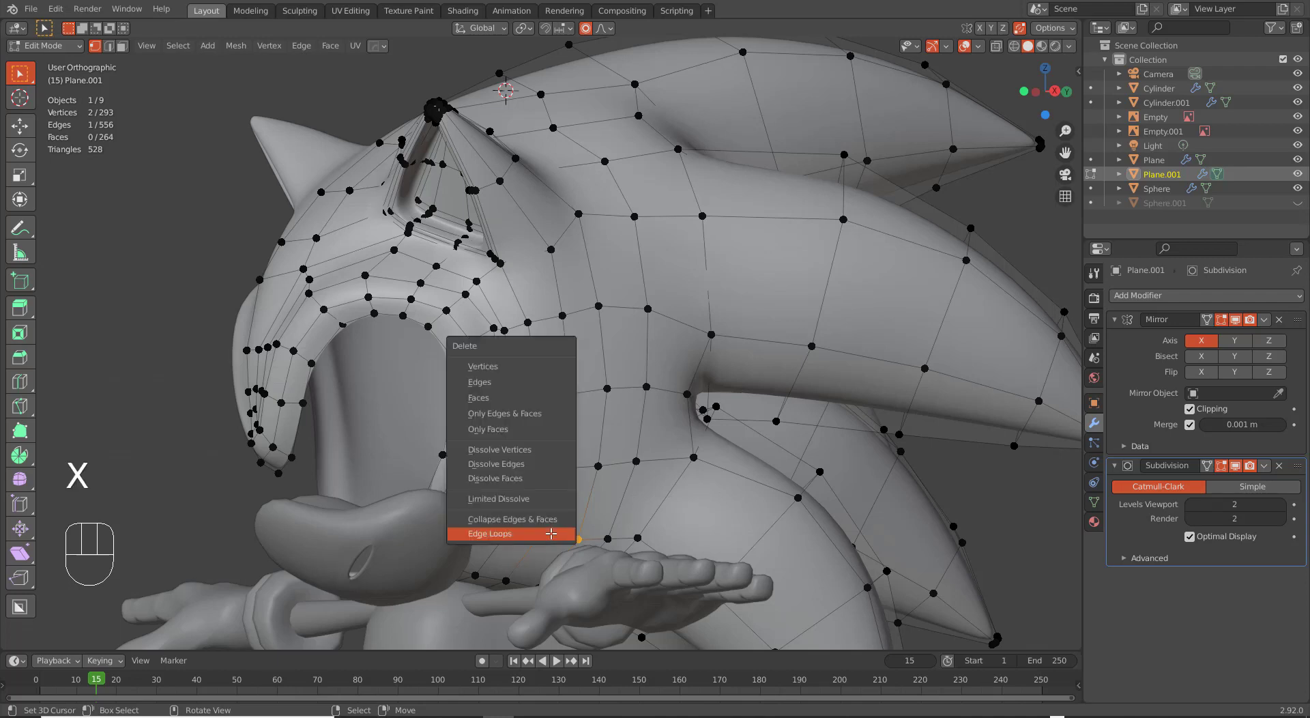
{"action": "left_click", "coordinate": [527, 368]}
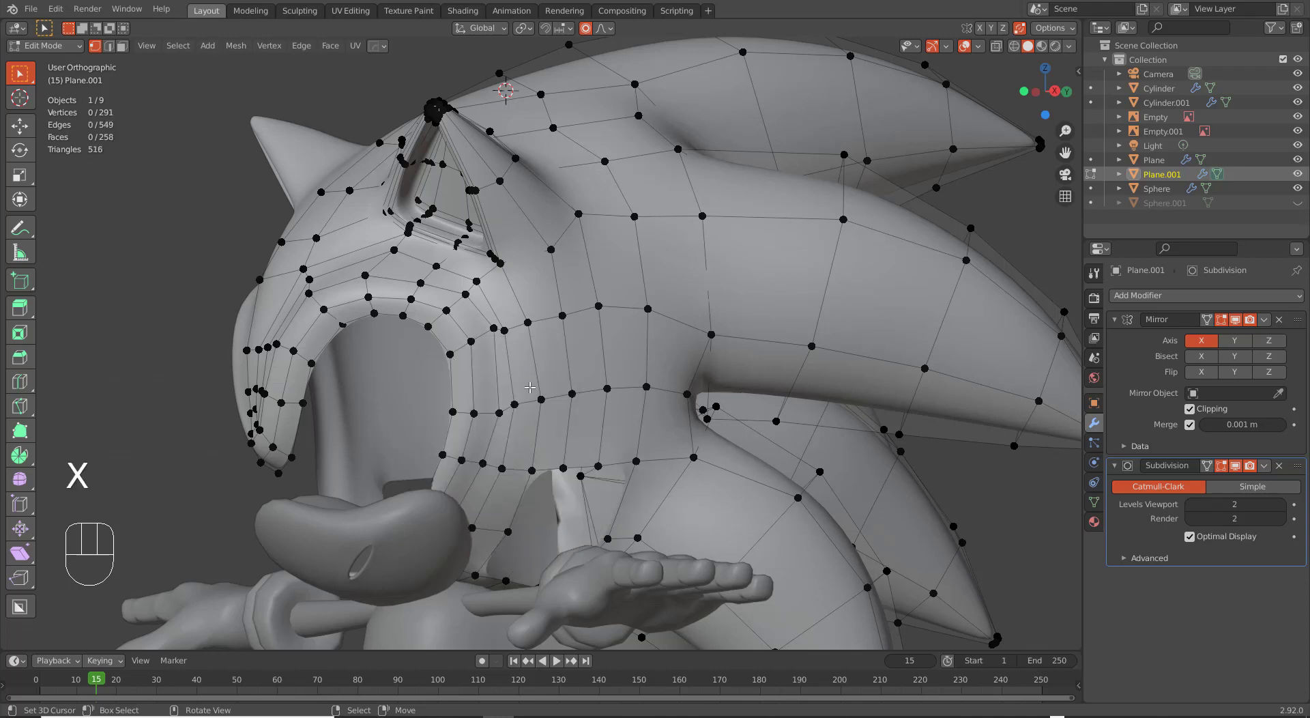
Slide the two selected vertices along the opening on the side of the head and fill in one face there.
{"action": "left_click", "coordinate": [563, 467], "text": "shift"}
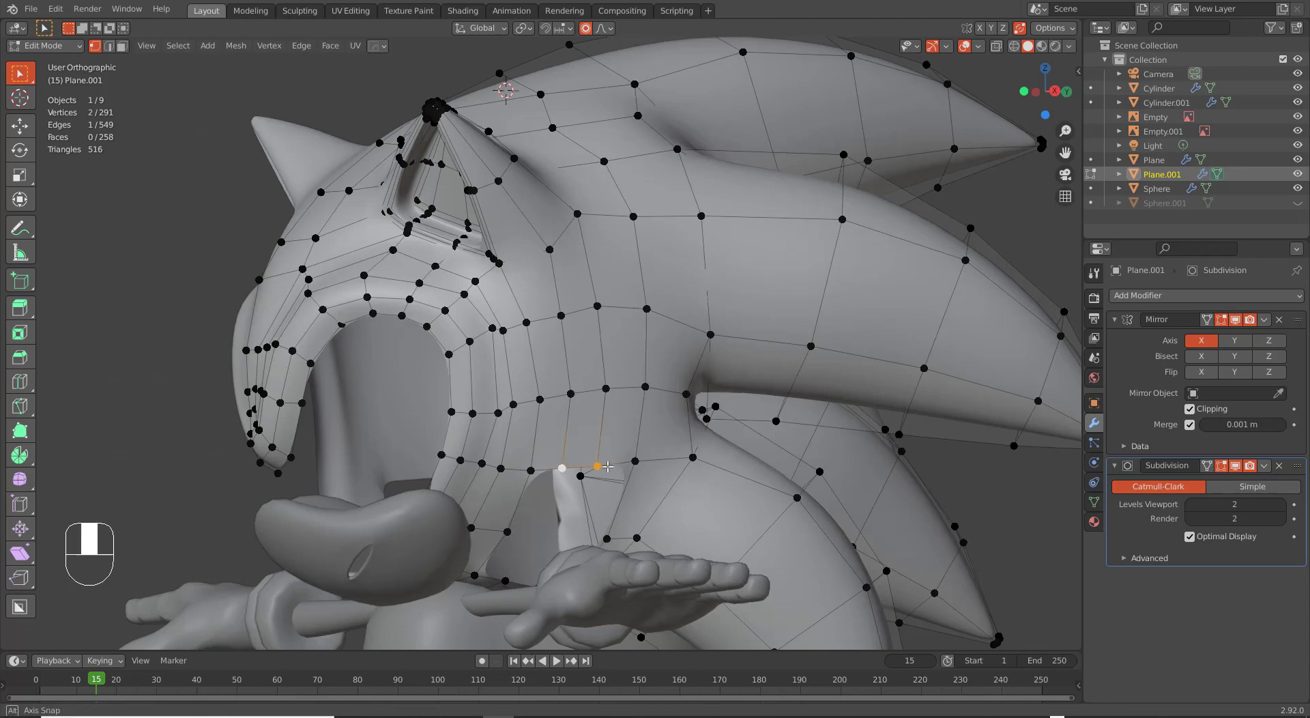
{"action": "middle_click_drag", "start_coordinate": [598, 463], "coordinate": [600, 457]}
{"action": "key", "text": "g"}
{"action": "key", "text": "g"}
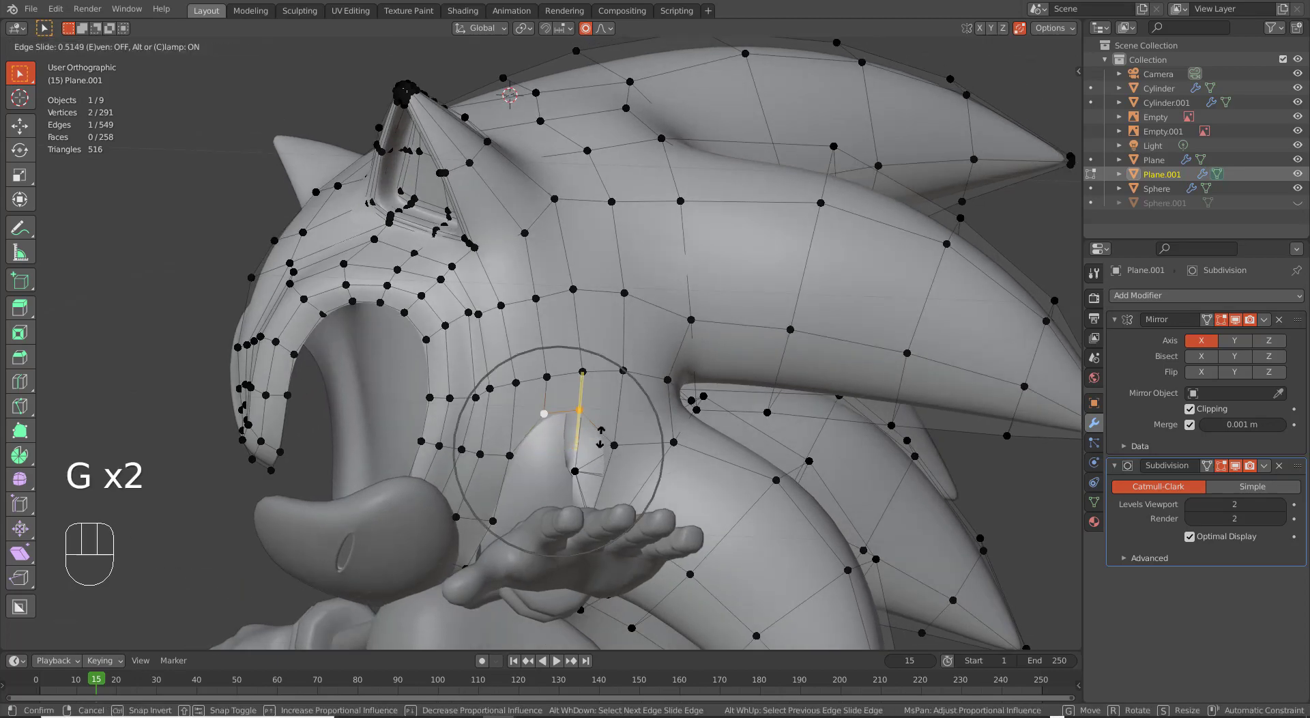
{"action": "left_click", "coordinate": [600, 437]}
{"action": "key", "text": "f"}
In edge mode, select two edges at the lower rim of the opening and delete their edge loops.
{"action": "middle_click_drag", "start_coordinate": [561, 466], "coordinate": [488, 500]}
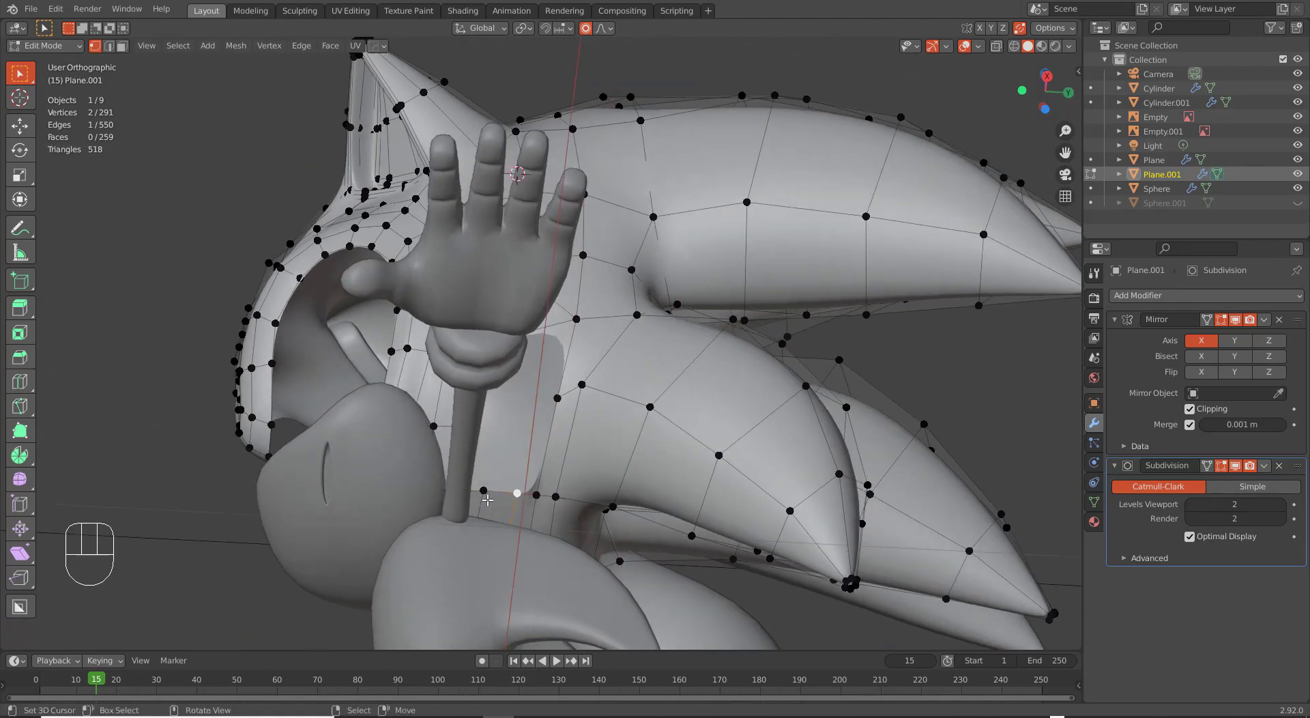
{"action": "key", "text": "2"}
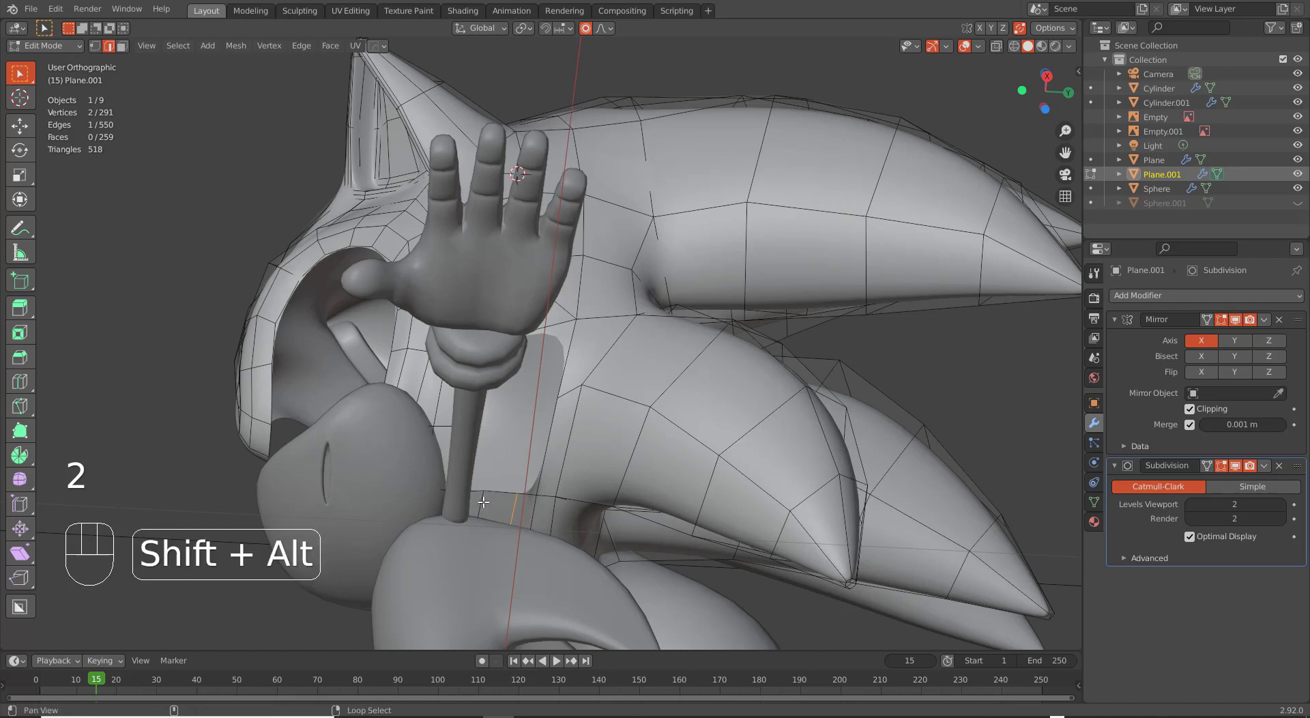
{"action": "key", "text": "x"}
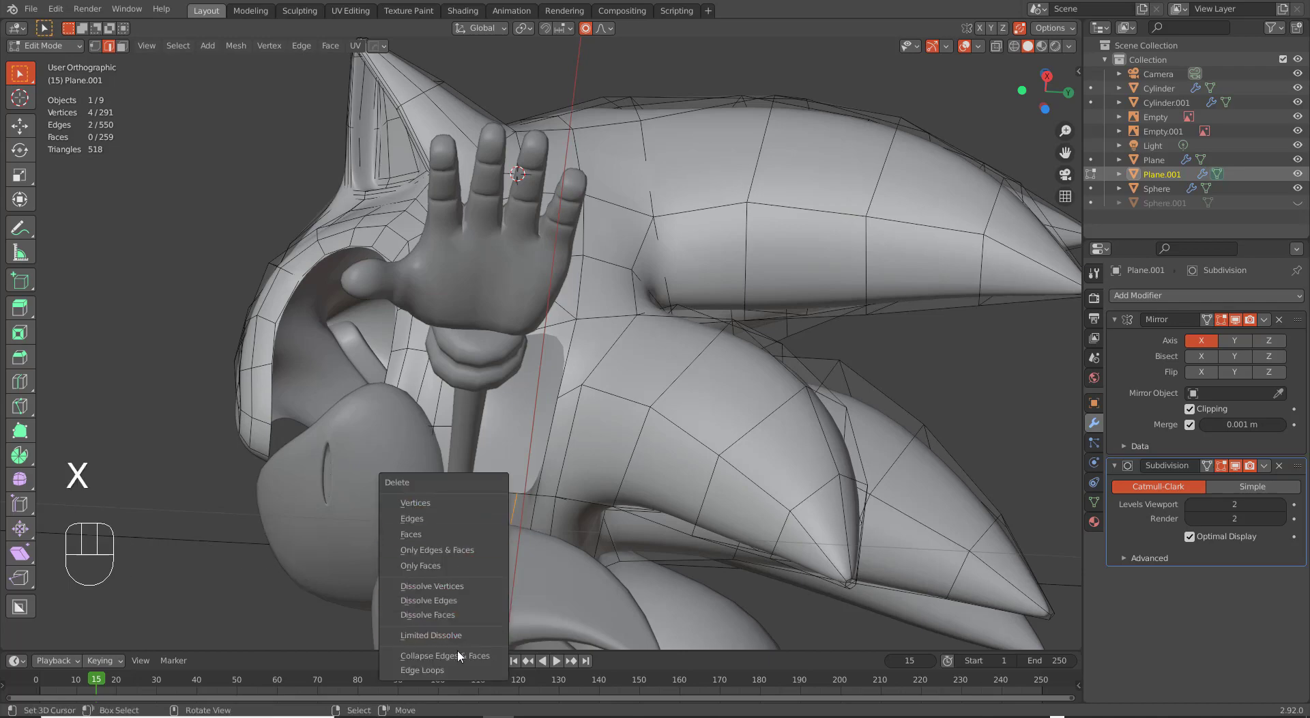
{"action": "left_click", "coordinate": [422, 670]}
Fill the remaining opening on the lower side of the head with faces and check the smoothed surface in Object Mode.
{"action": "middle_click_drag", "start_coordinate": [464, 614], "coordinate": [485, 523]}
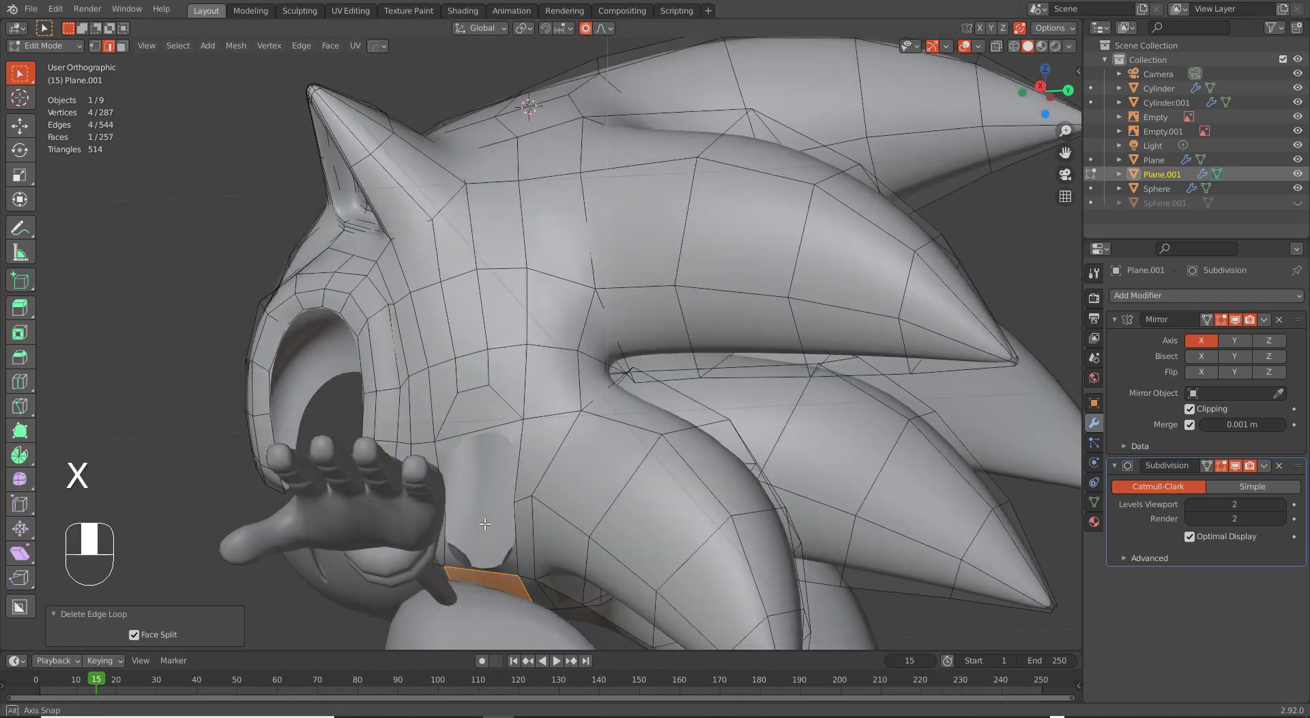
{"action": "right_click", "coordinate": [485, 431]}
{"action": "key", "text": "f"}
{"action": "key", "text": "f"}
{"action": "key", "text": "f"}
{"action": "middle_click_drag", "start_coordinate": [489, 478], "coordinate": [566, 461]}
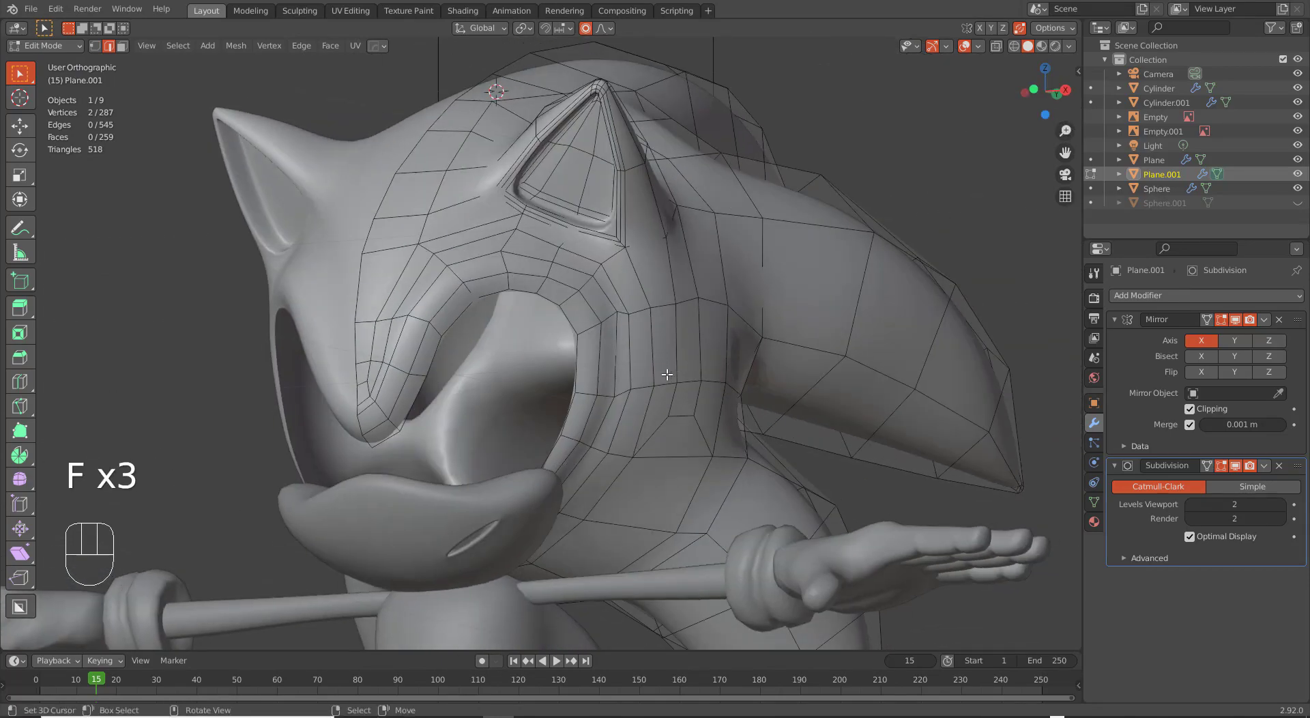
{"action": "middle_click_drag", "start_coordinate": [667, 374], "coordinate": [591, 469]}
{"action": "scroll", "coordinate": [588, 386], "scroll_direction": "down", "scroll_amount": 1}
{"action": "key", "text": "Tab"}
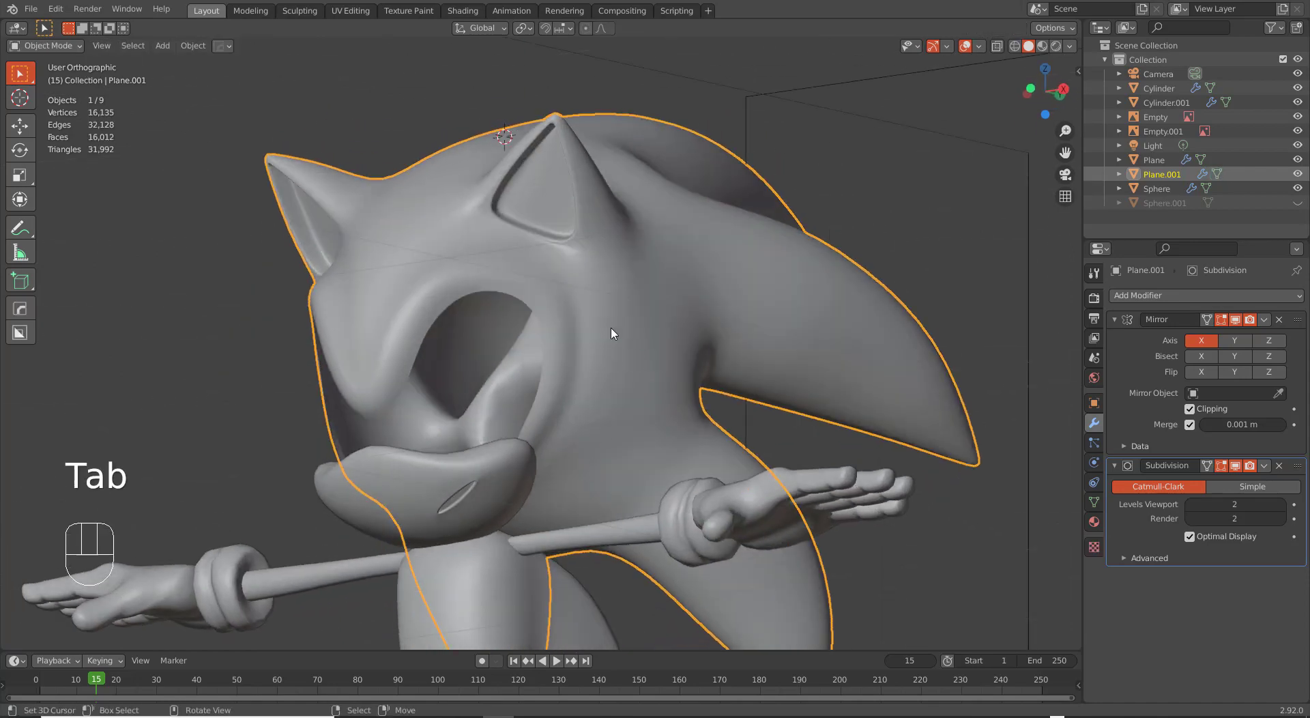
{"action": "key", "text": "Tab"}
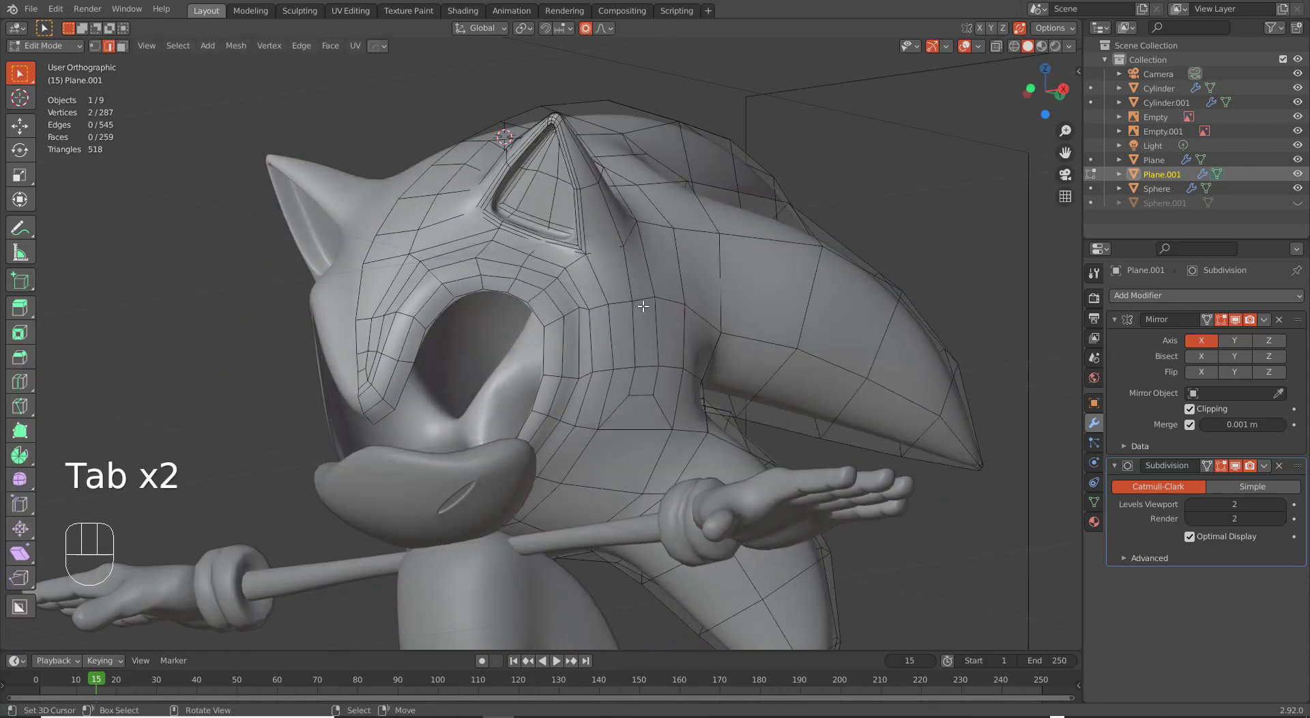
Select the two connected edges on the lower side of the head, in front of the lower quill, and edge-slide them.
{"action": "middle_click_drag", "start_coordinate": [643, 306], "coordinate": [550, 417]}
{"action": "scroll", "coordinate": [626, 310], "scroll_direction": "up", "scroll_amount": 2}
{"action": "scroll", "coordinate": [627, 292], "scroll_direction": "down", "scroll_amount": 2}
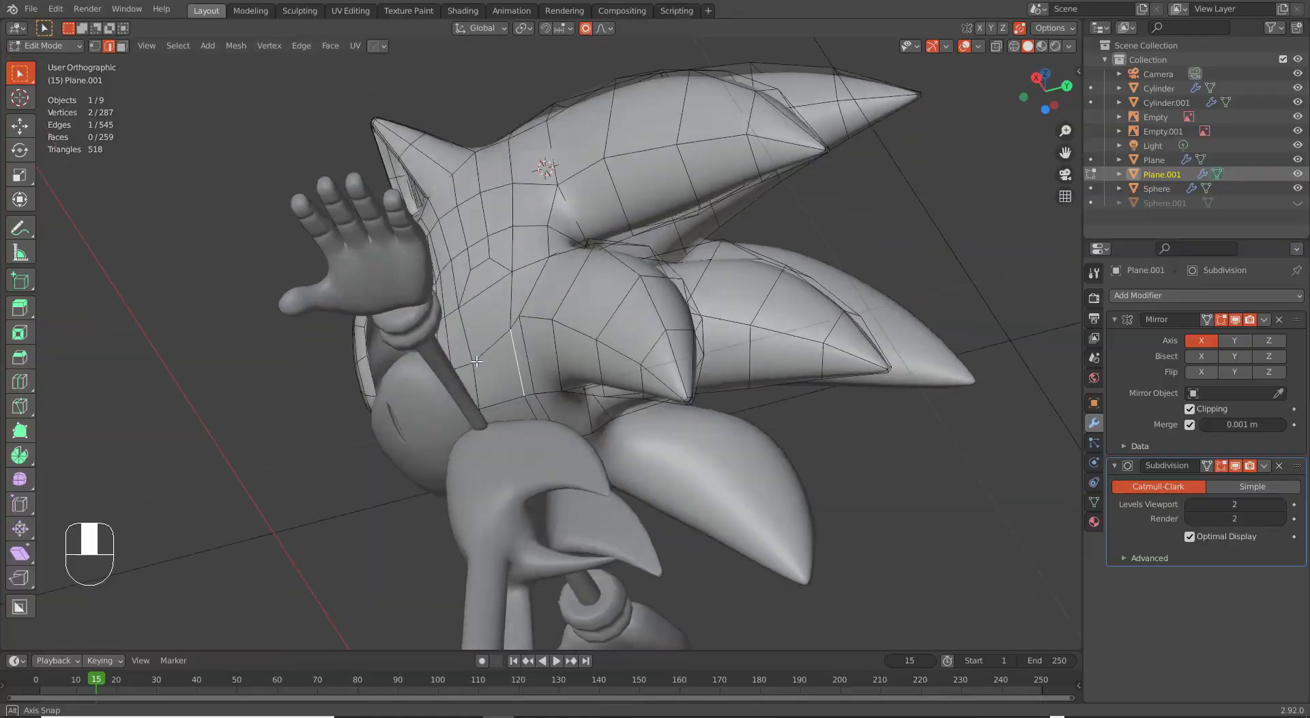
{"action": "middle_click_drag", "start_coordinate": [477, 361], "coordinate": [458, 345]}
{"action": "right_click", "coordinate": [541, 421], "text": "shift"}
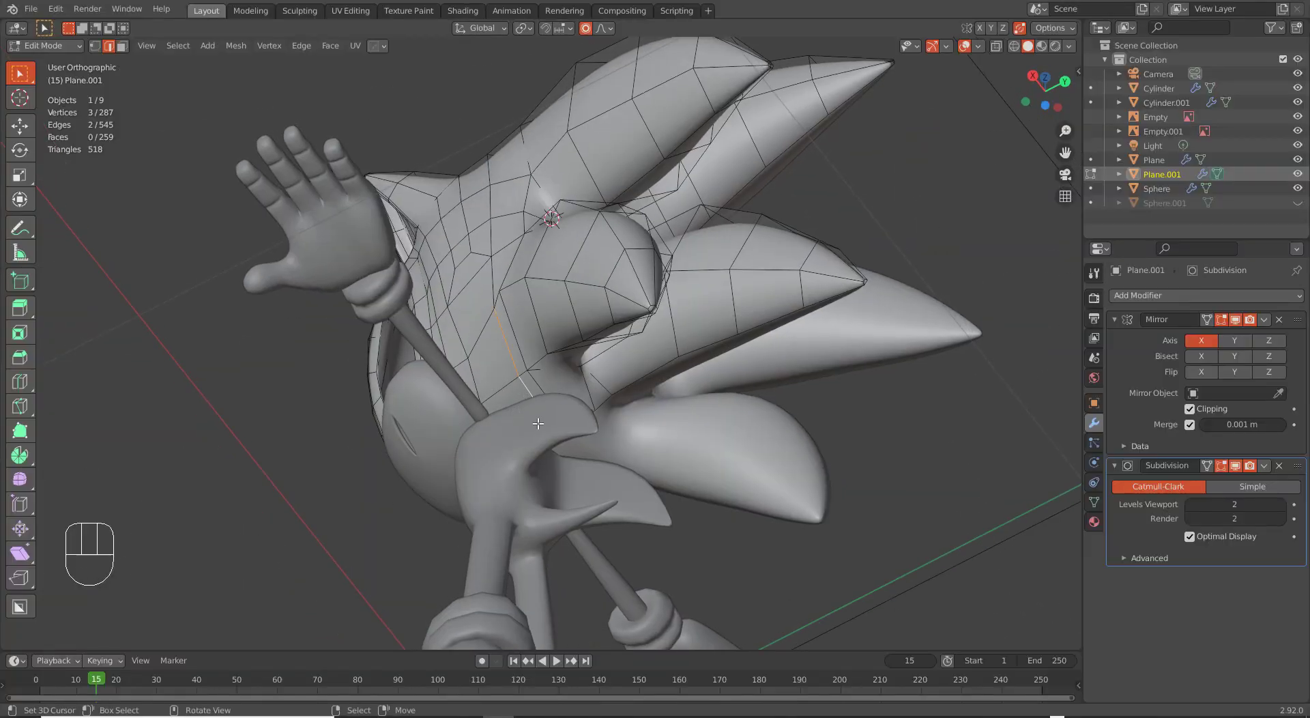
{"action": "middle_click_drag", "start_coordinate": [541, 421], "coordinate": [601, 501]}
{"action": "key", "text": "g"}
{"action": "key", "text": "g"}
{"action": "left_click", "coordinate": [557, 430]}
Edge-slide a single edge on the lower side of the head by a factor of 0.377.
{"action": "right_click", "coordinate": [552, 432]}
{"action": "key", "text": "g"}
{"action": "key", "text": "g"}
{"action": "left_click", "coordinate": [572, 459]}
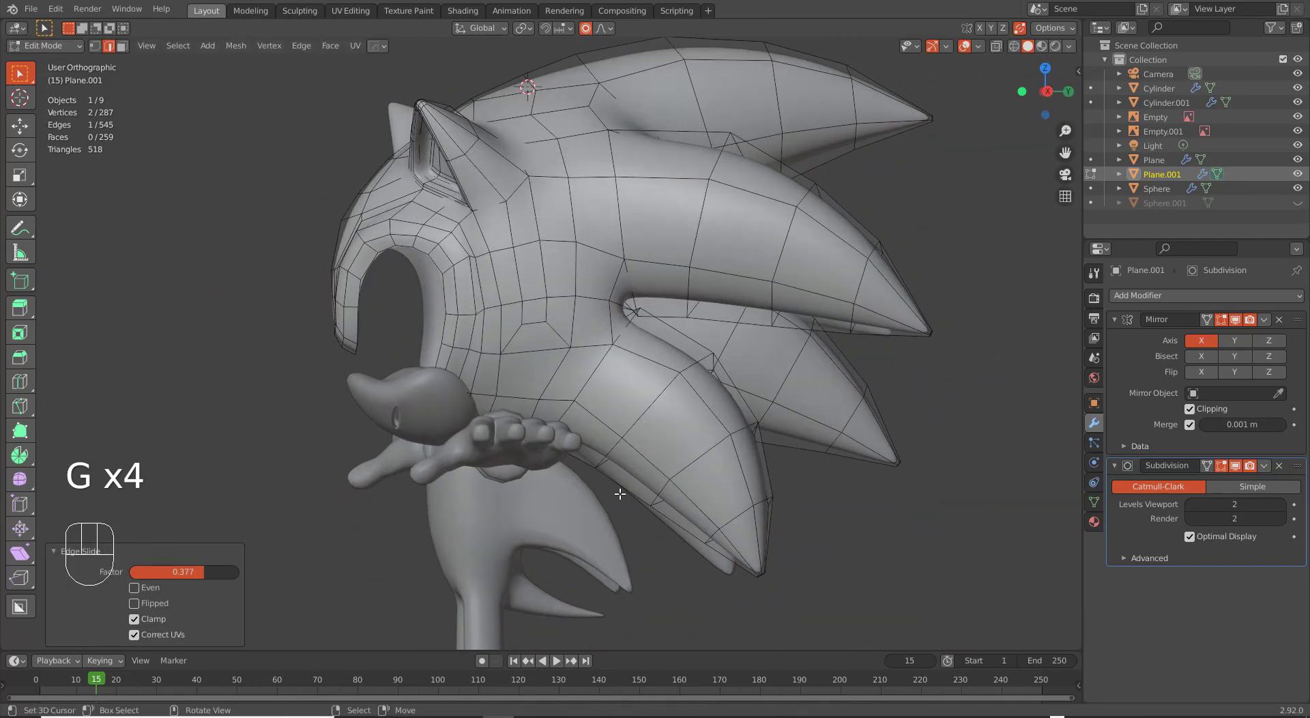
Compare the smoothed head and quills with the front reference image in Object Mode.
{"action": "key", "text": "a"}
{"action": "key", "text": "q"}
{"action": "key", "text": "Tab"}
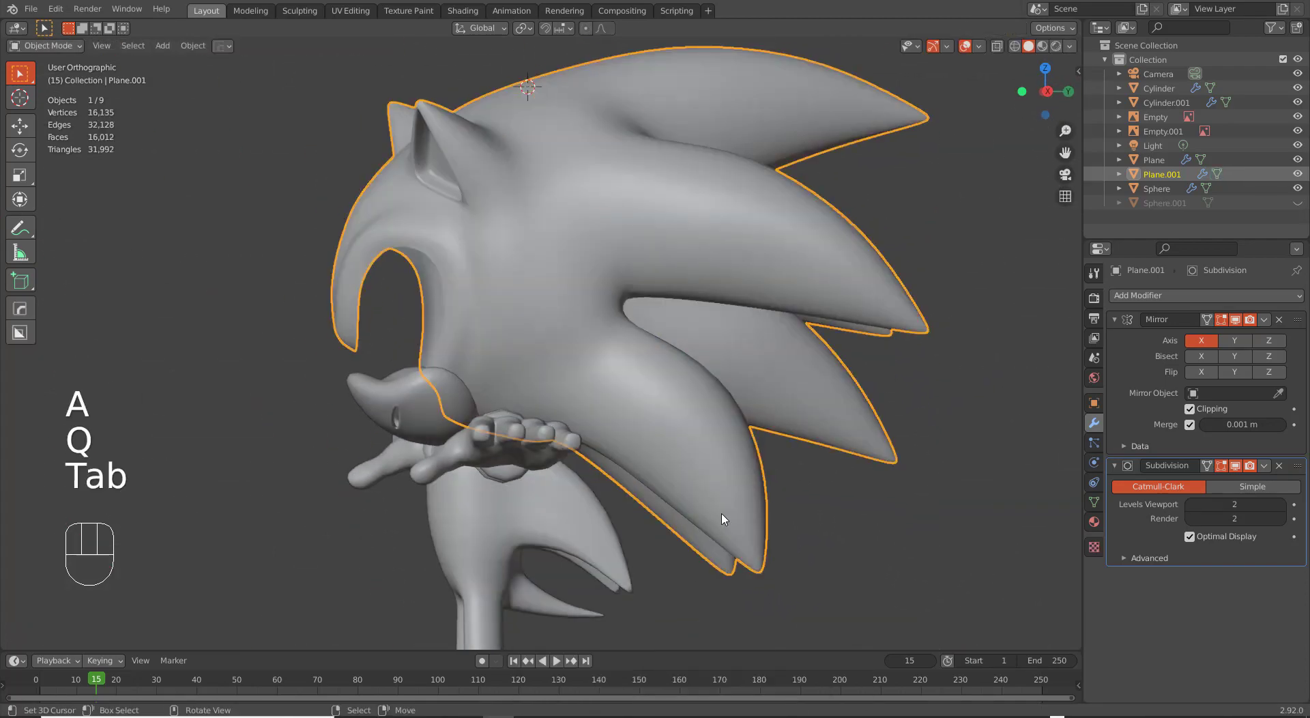
{"action": "key", "text": "KP_1"}
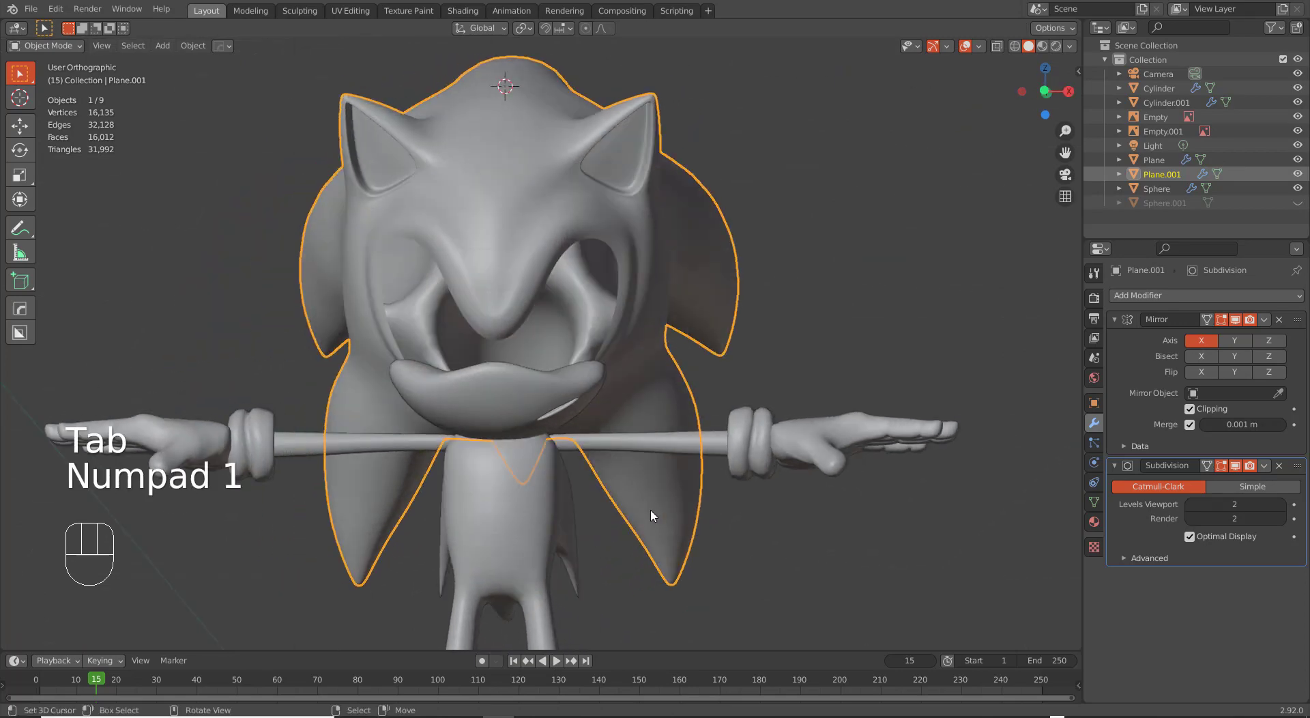
{"action": "scroll", "coordinate": [652, 512], "scroll_direction": "up", "scroll_amount": 3}
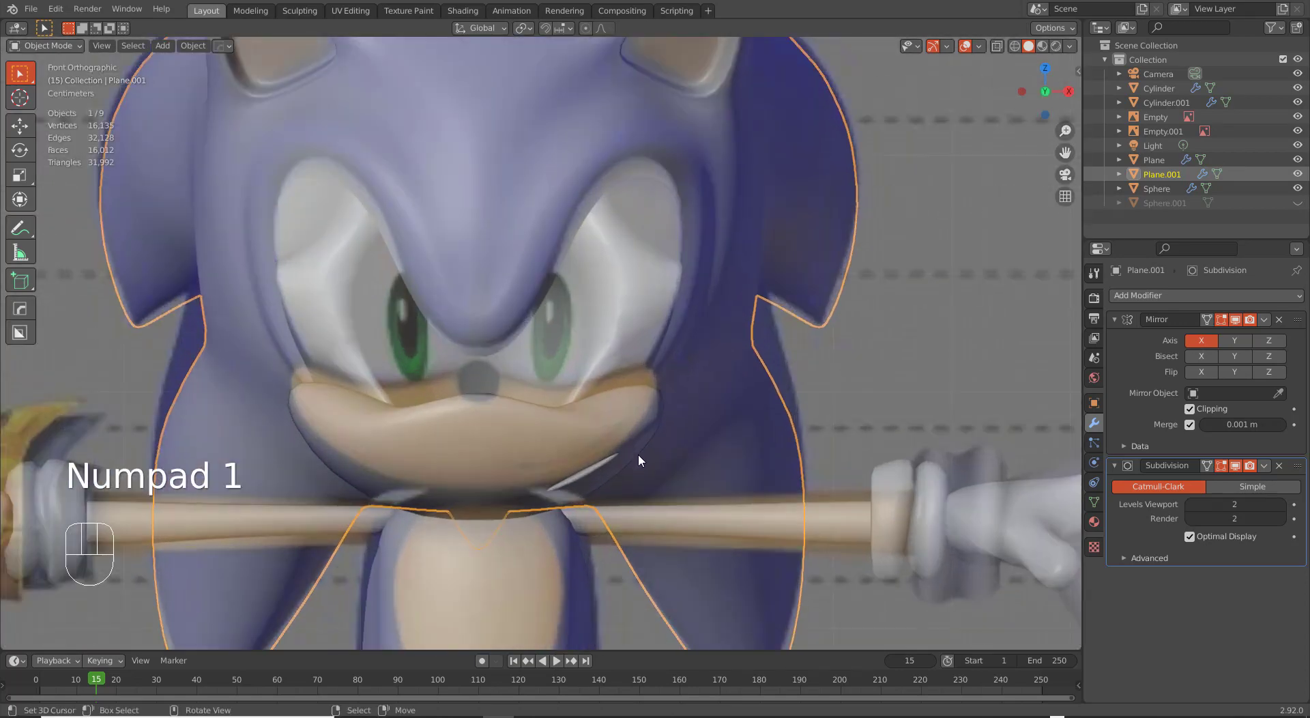
{"action": "scroll", "coordinate": [640, 457], "scroll_direction": "down", "scroll_amount": 3}
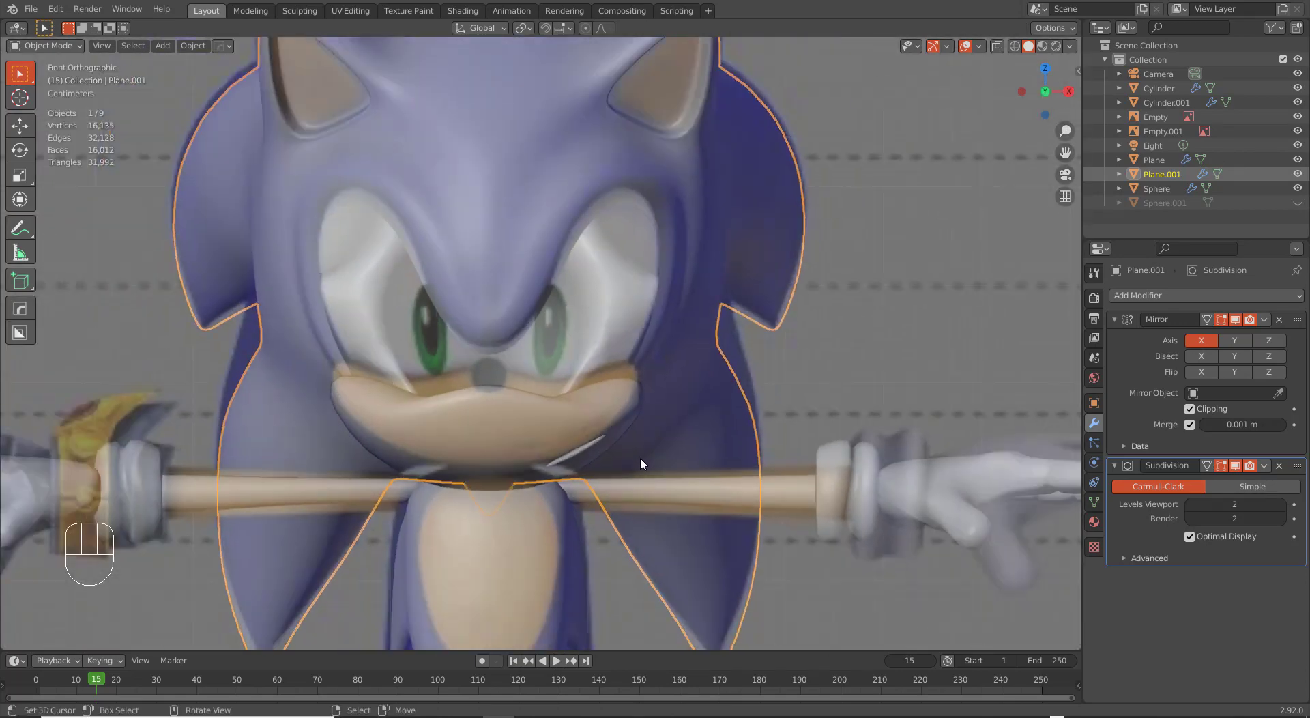
{"action": "key", "text": "Tab"}
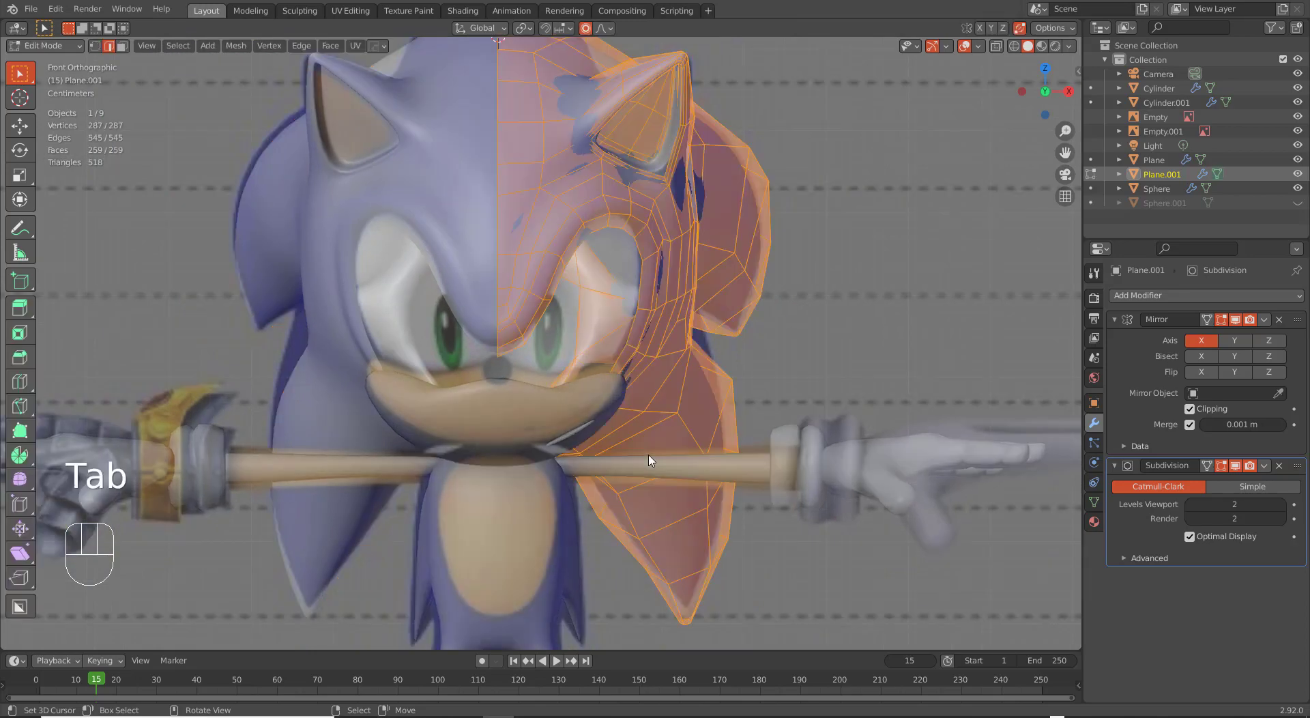
{"action": "key", "text": "Tab"}
Unhide the muzzle's deform cage and move the head, muzzle and cage up together about 0.016 m along Z.
{"action": "key", "text": "alt+h"}
{"action": "left_click", "coordinate": [623, 393], "text": "shift"}
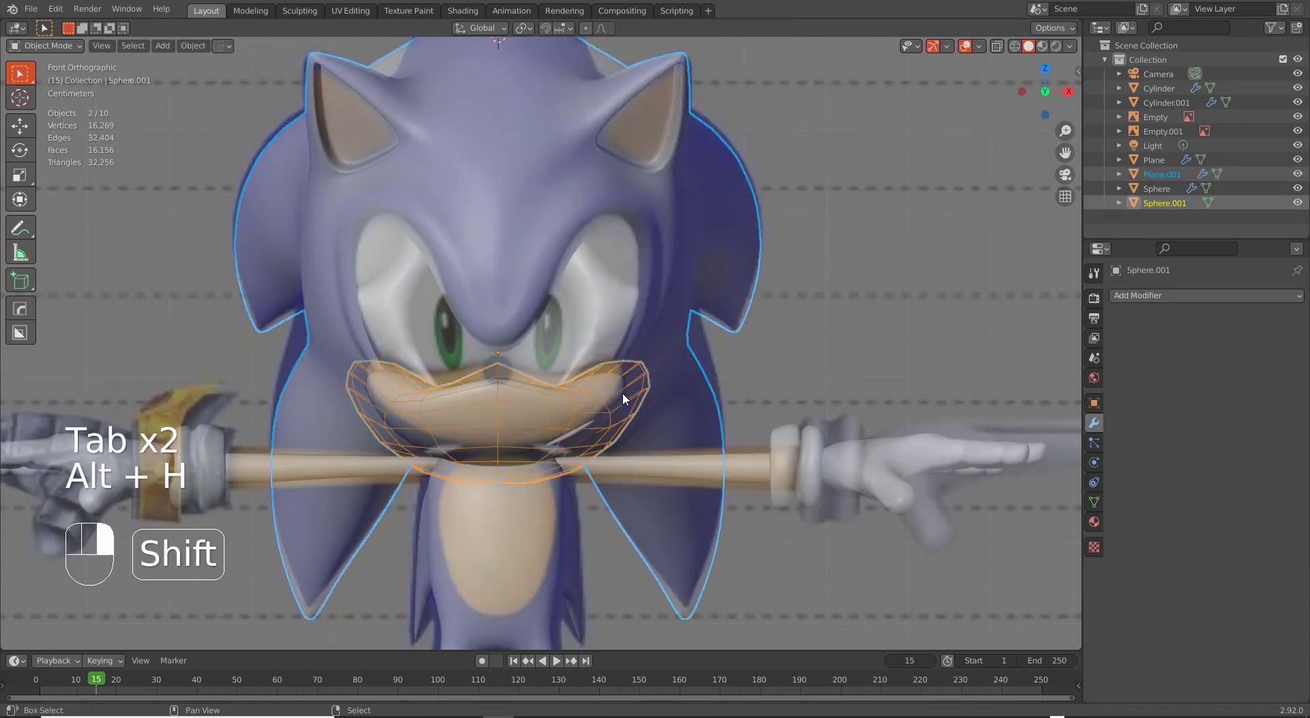
{"action": "left_click", "coordinate": [615, 397], "text": "shift"}
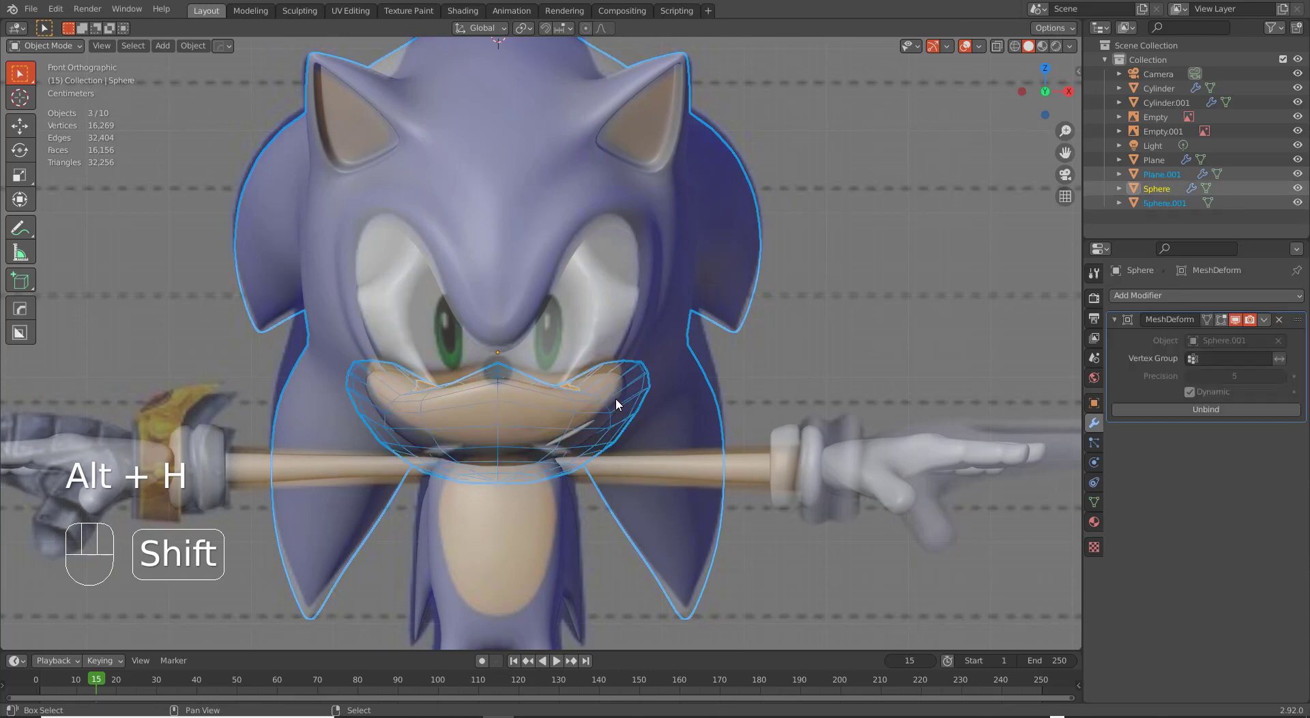
{"action": "key", "text": "g"}
{"action": "key", "text": "z"}
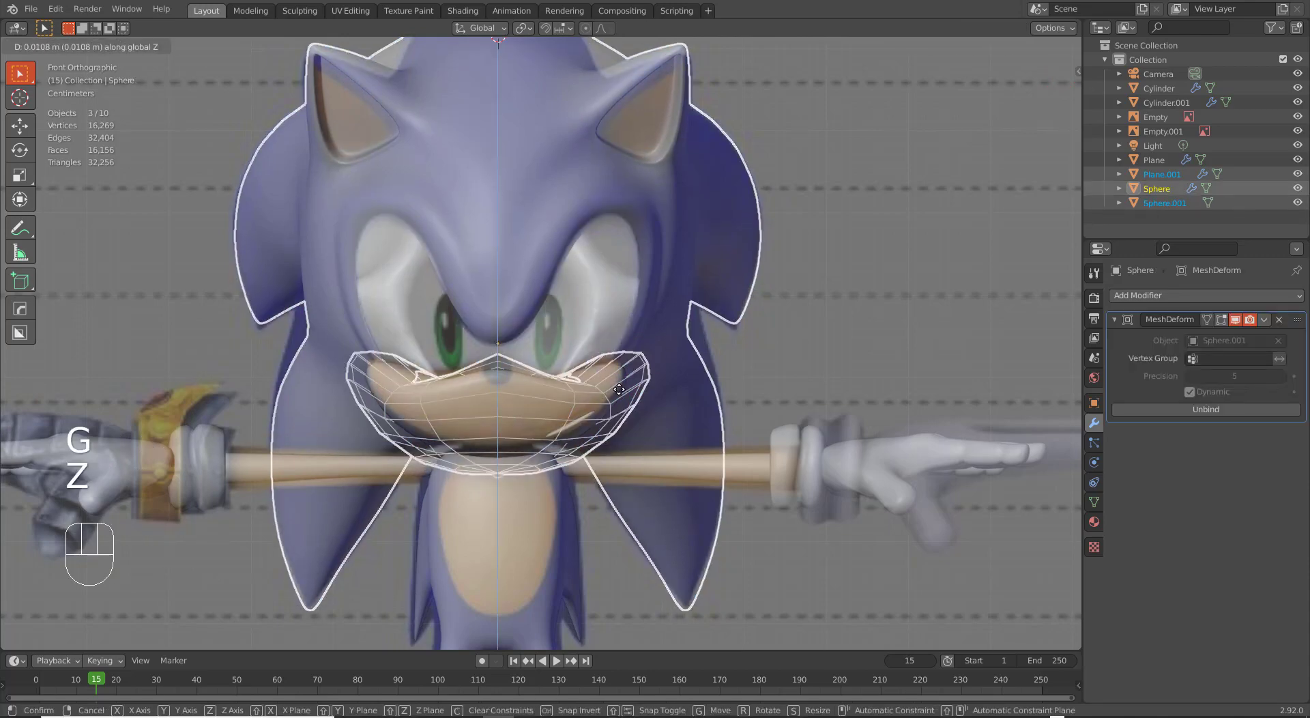
{"action": "left_click", "coordinate": [620, 386]}
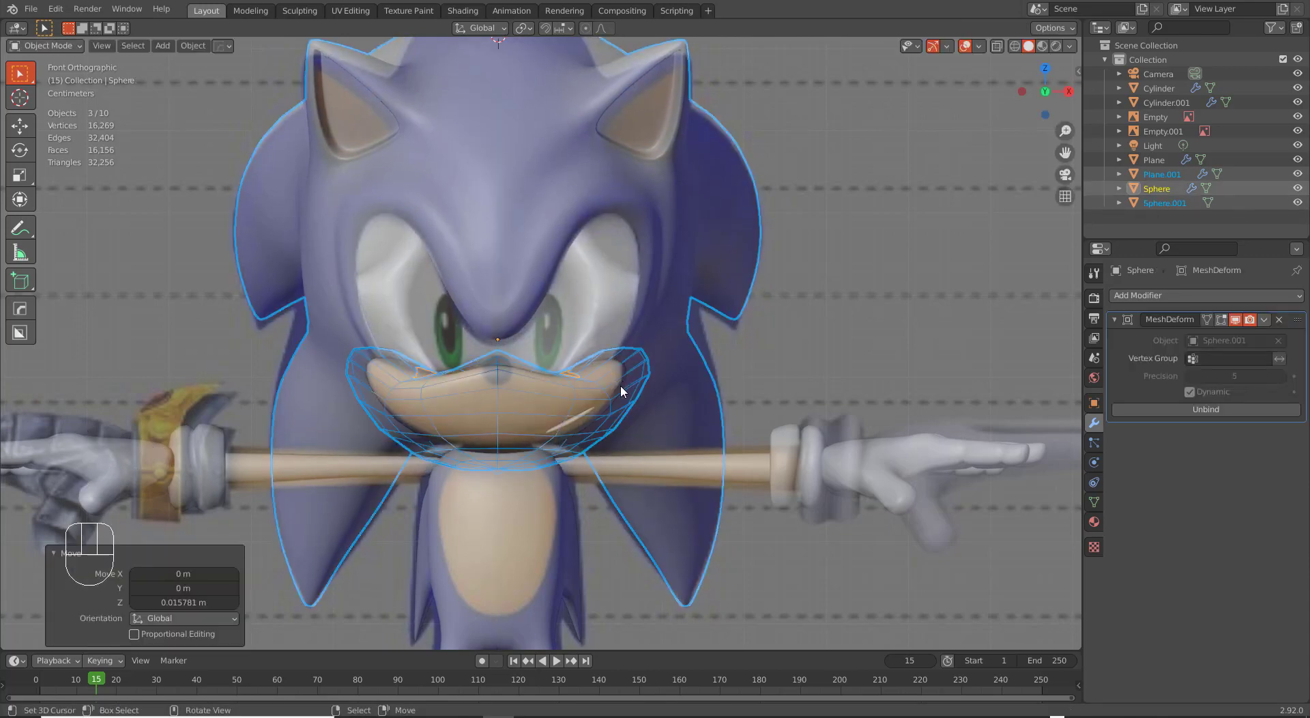
{"action": "scroll", "coordinate": [621, 385], "scroll_direction": "down", "scroll_amount": 2}
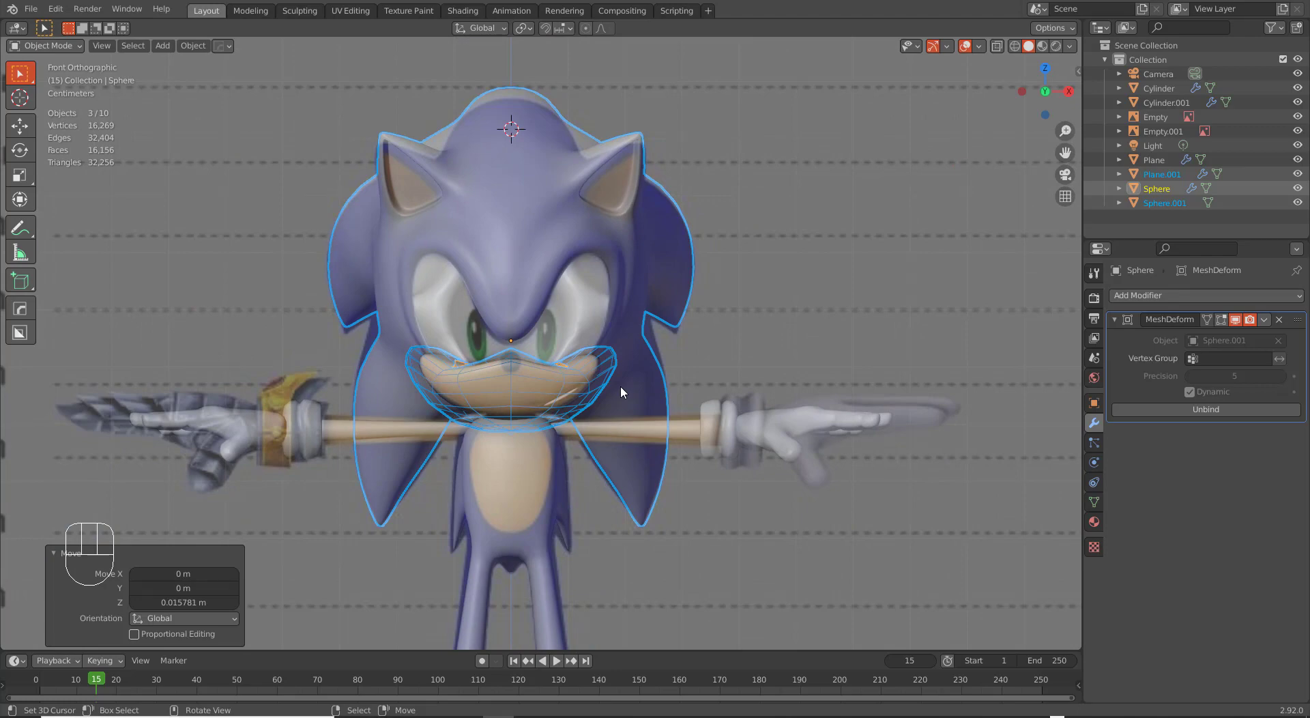
Examine the raised head and muzzle against the side reference in wireframe, and return to solid shading.
{"action": "key", "text": "KP_3"}
{"action": "key", "text": "KP_Decimal"}
{"action": "scroll", "coordinate": [629, 424], "scroll_direction": "up", "scroll_amount": 2}
{"action": "middle_click_drag", "start_coordinate": [612, 439], "coordinate": [758, 439], "text": "shift"}
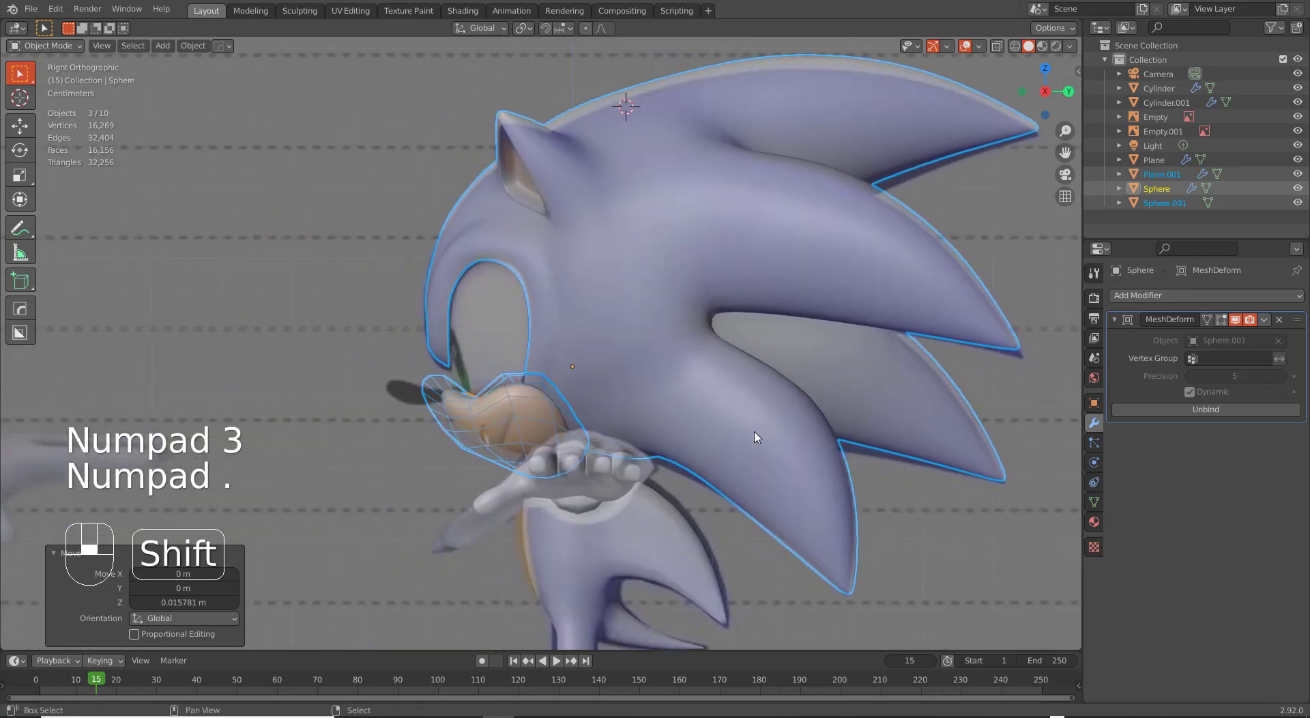
{"action": "key", "text": "z"}
{"action": "left_click", "coordinate": [737, 448]}
{"action": "key", "text": "z"}
{"action": "left_click", "coordinate": [610, 459]}
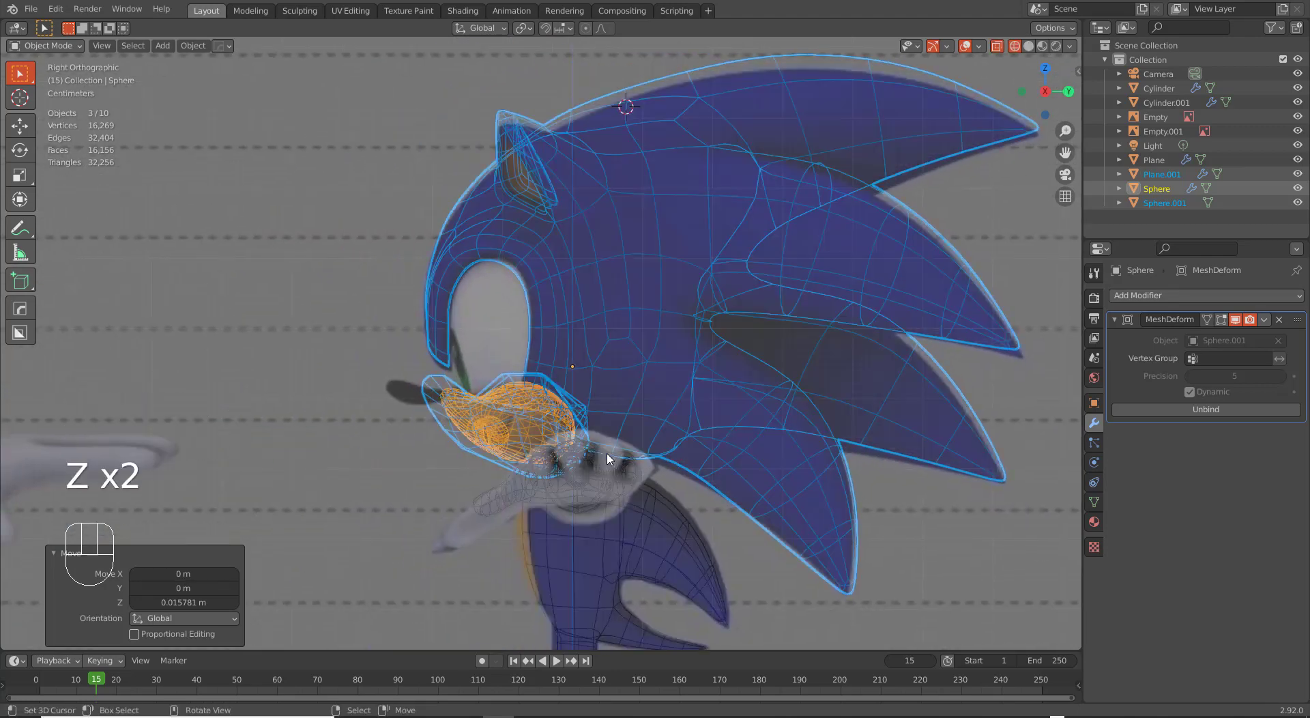
{"action": "scroll", "coordinate": [613, 476], "scroll_direction": "up", "scroll_amount": 2}
{"action": "middle_click_drag", "start_coordinate": [613, 475], "coordinate": [720, 471], "text": "shift"}
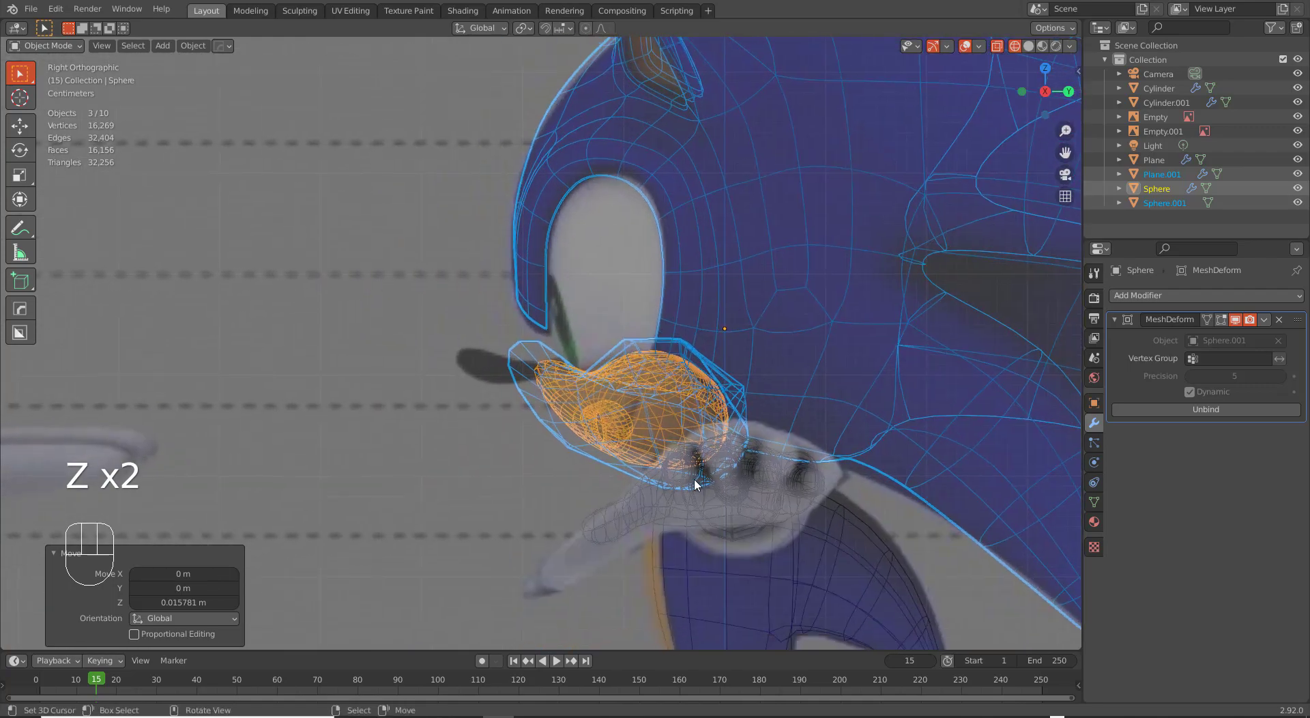
{"action": "middle_click_drag", "start_coordinate": [613, 643], "coordinate": [720, 607]}
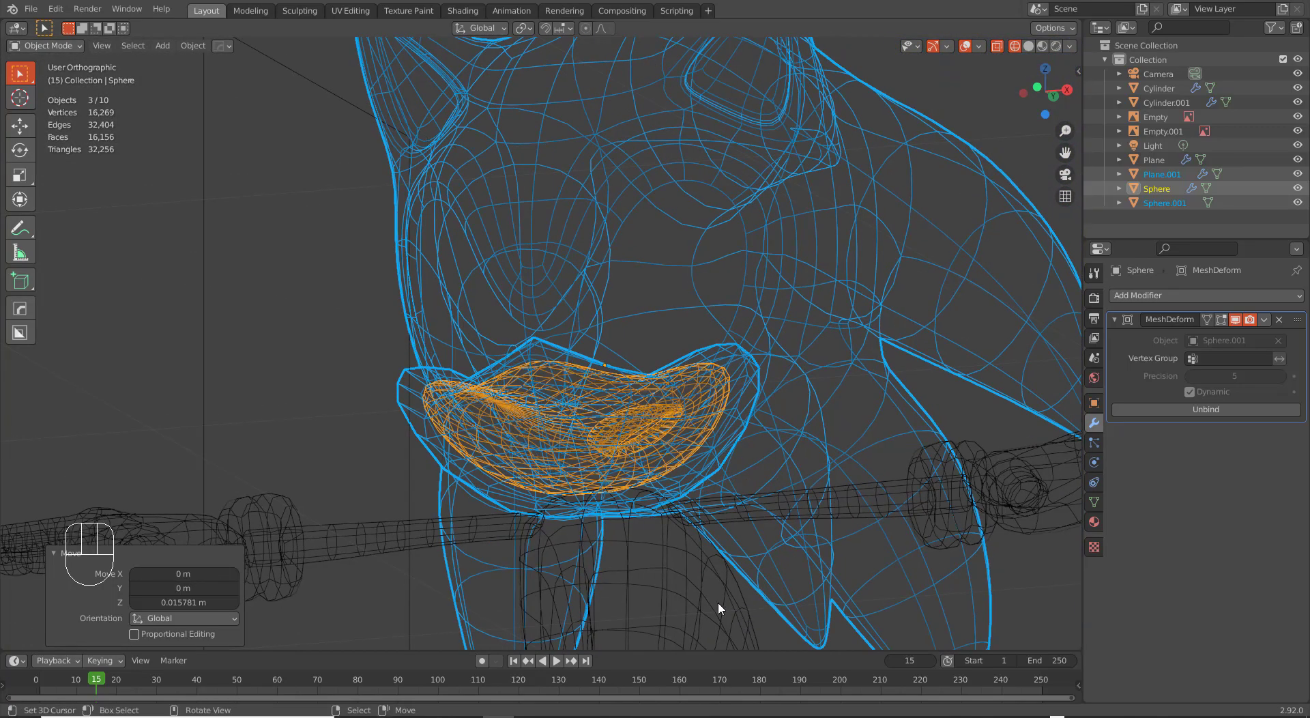
{"action": "left_click", "coordinate": [762, 591]}
Deselect everything and hide the muzzle's deform cage again.
{"action": "key", "text": "a"}
{"action": "key", "text": "a"}
{"action": "left_click", "coordinate": [740, 434]}
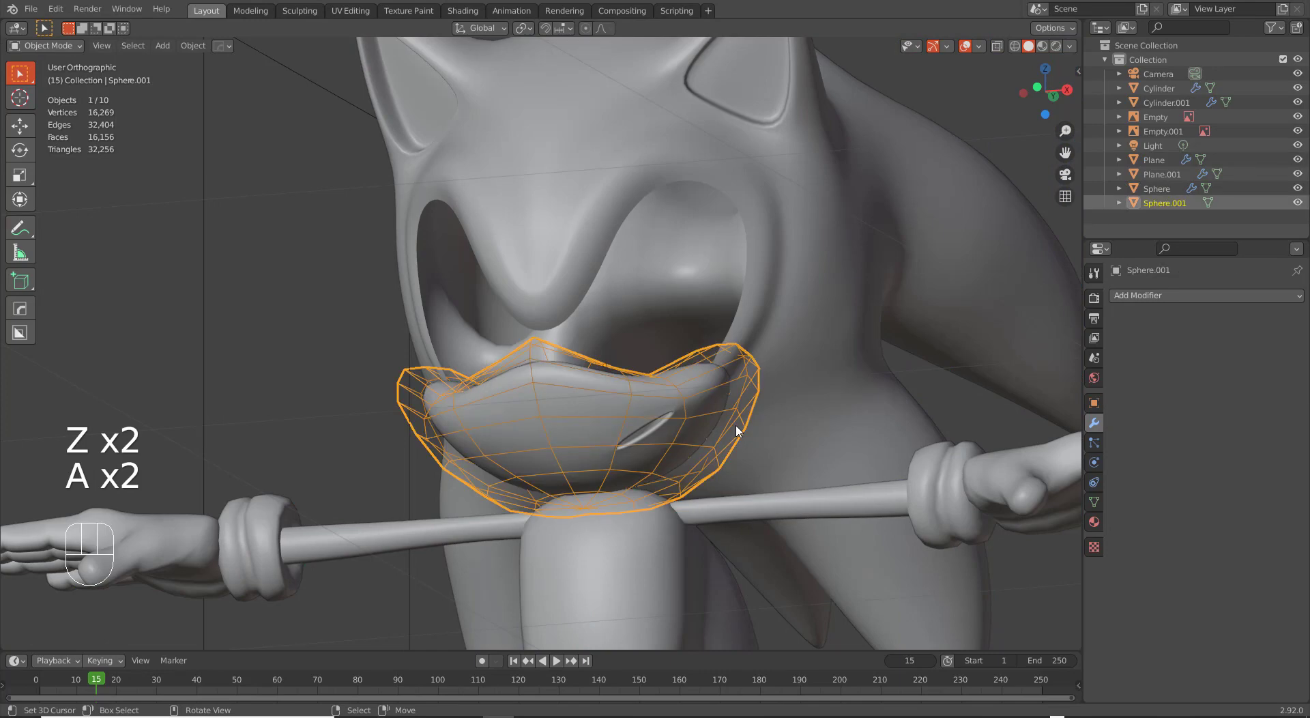
{"action": "key", "text": "h"}
Check the muzzle and neck against the side reference and open the body mesh for editing.
{"action": "middle_click_drag", "start_coordinate": [774, 455], "coordinate": [645, 478]}
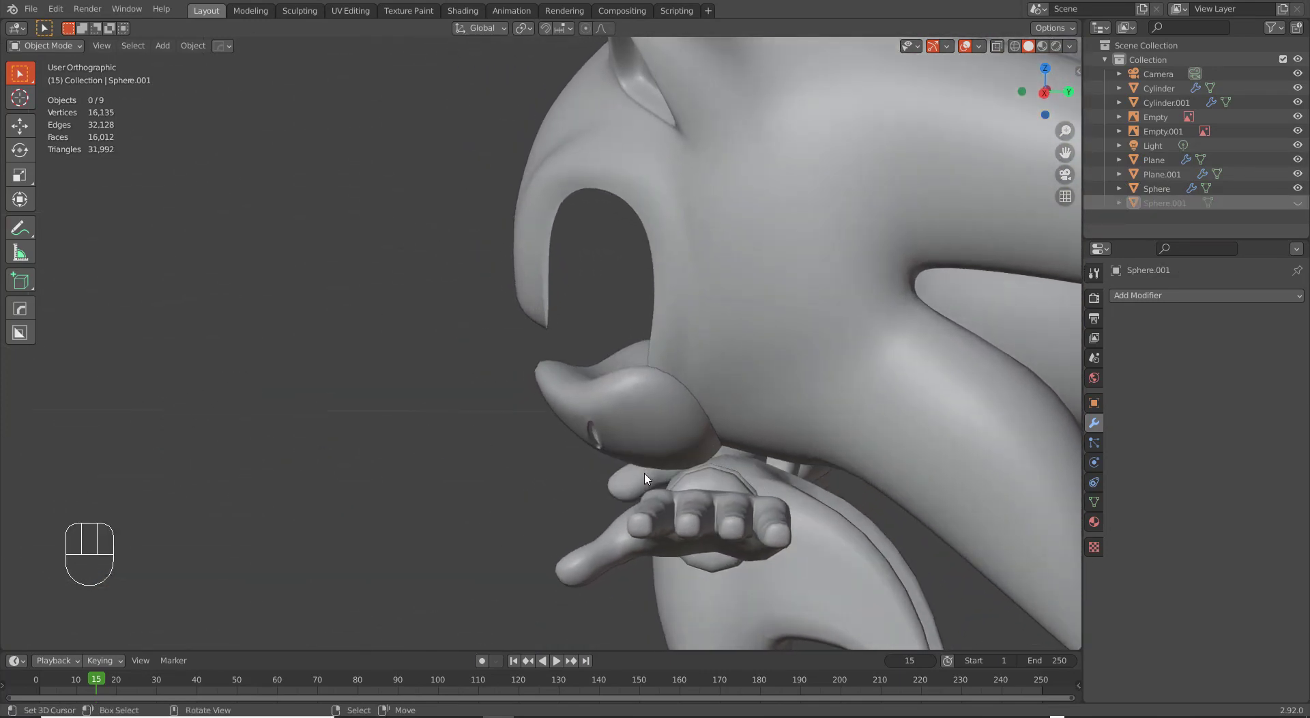
{"action": "key", "text": "KP_3"}
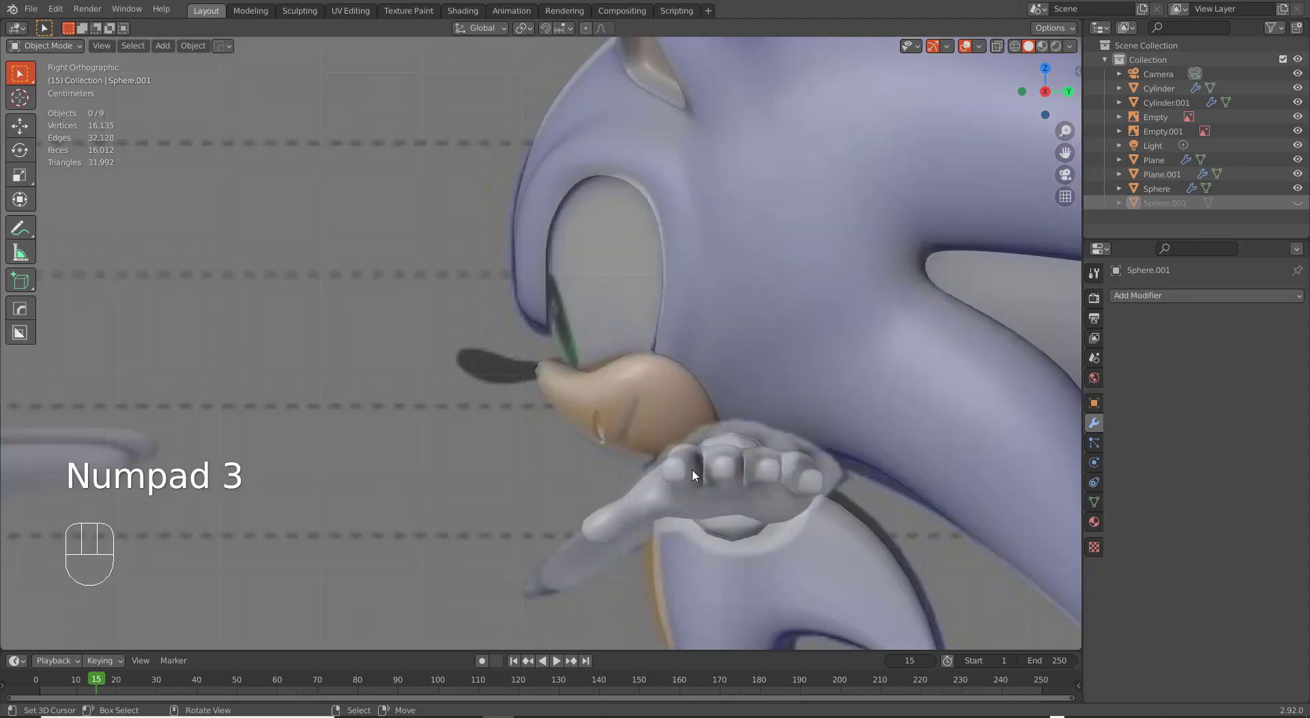
{"action": "scroll", "coordinate": [718, 490], "scroll_direction": "up", "scroll_amount": 2}
{"action": "middle_click_drag", "start_coordinate": [702, 499], "coordinate": [572, 407], "text": "shift"}
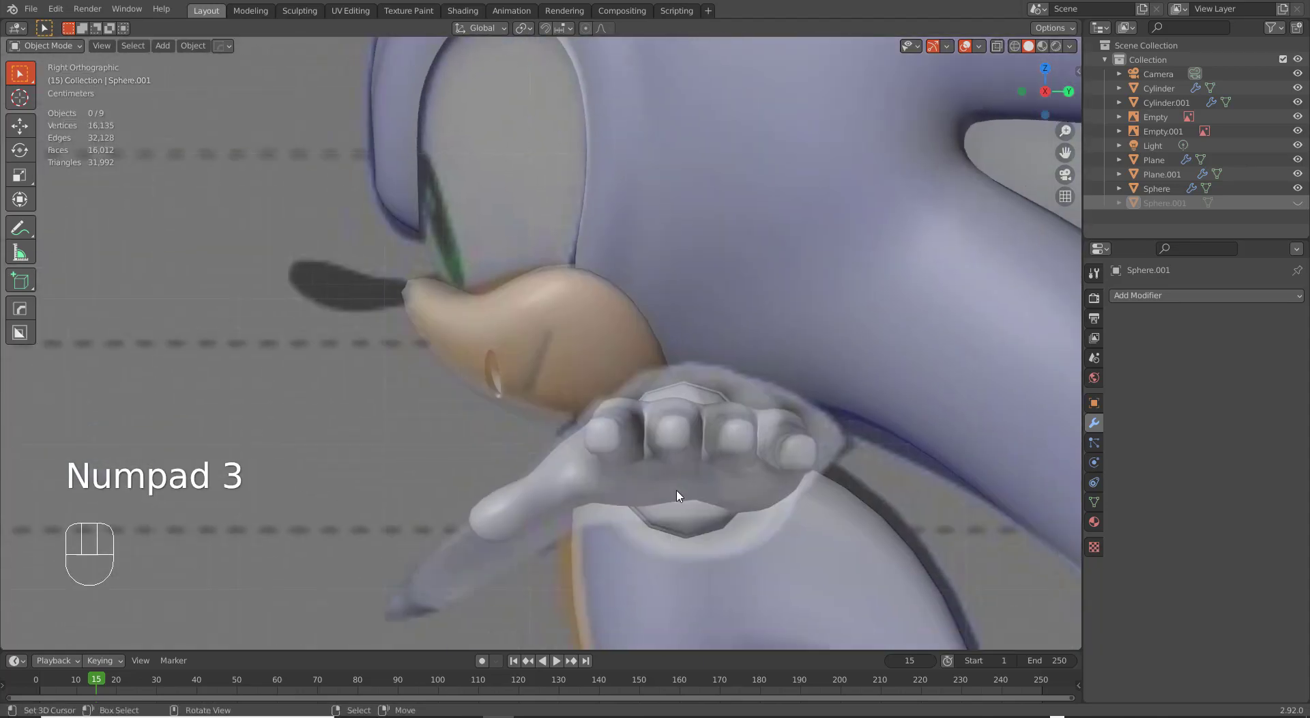
{"action": "scroll", "coordinate": [679, 514], "scroll_direction": "down", "scroll_amount": 1}
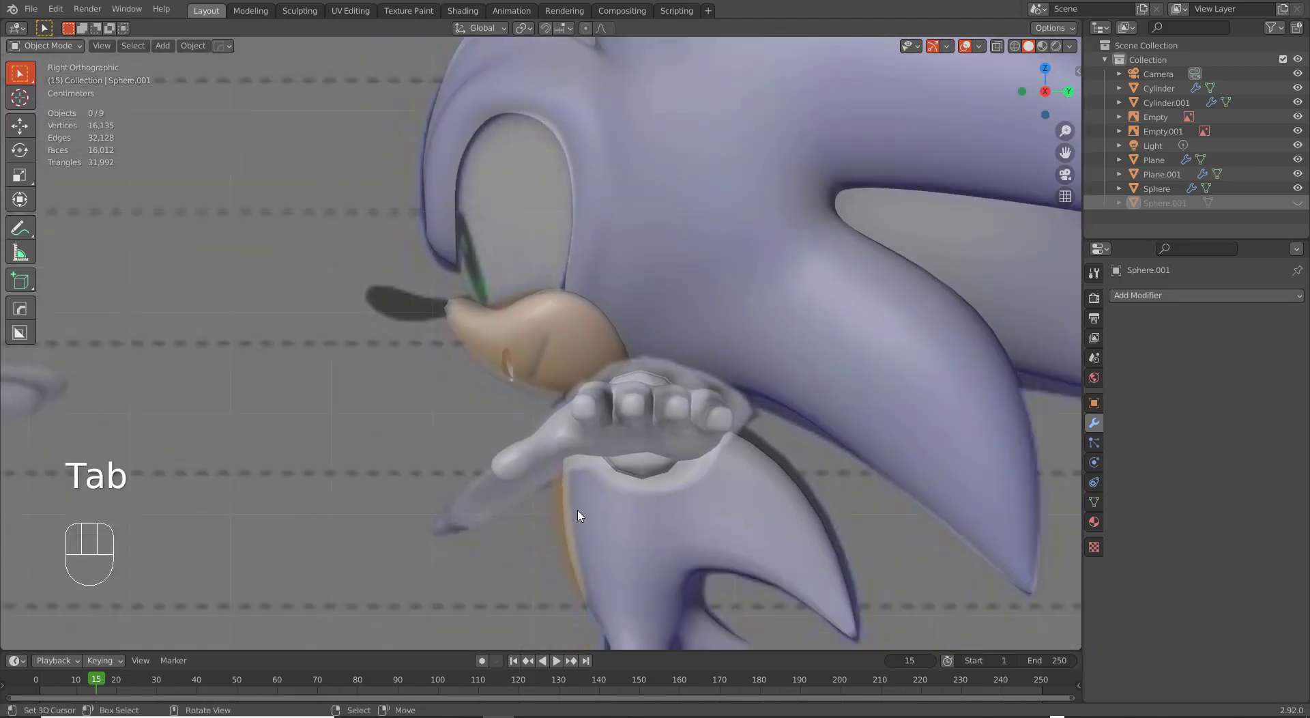
{"action": "key", "text": "Tab"}
{"action": "right_click", "coordinate": [605, 528]}
{"action": "key", "text": "Tab"}
{"action": "middle_click_drag", "start_coordinate": [500, 544], "coordinate": [619, 522]}
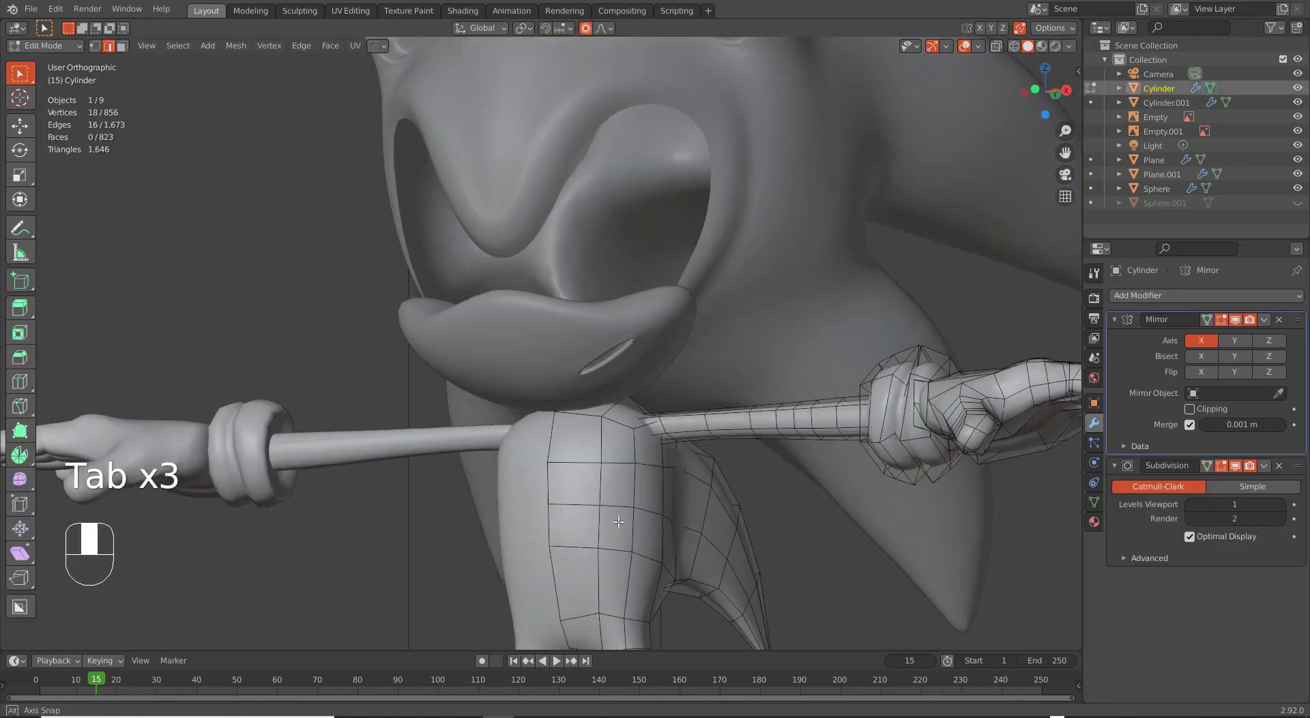
Select the four faces at the top of the body beneath the muzzle and try Shrink/Fatten on them.
{"action": "right_click", "coordinate": [630, 415]}
{"action": "key", "text": "3"}
{"action": "right_click", "coordinate": [630, 416]}
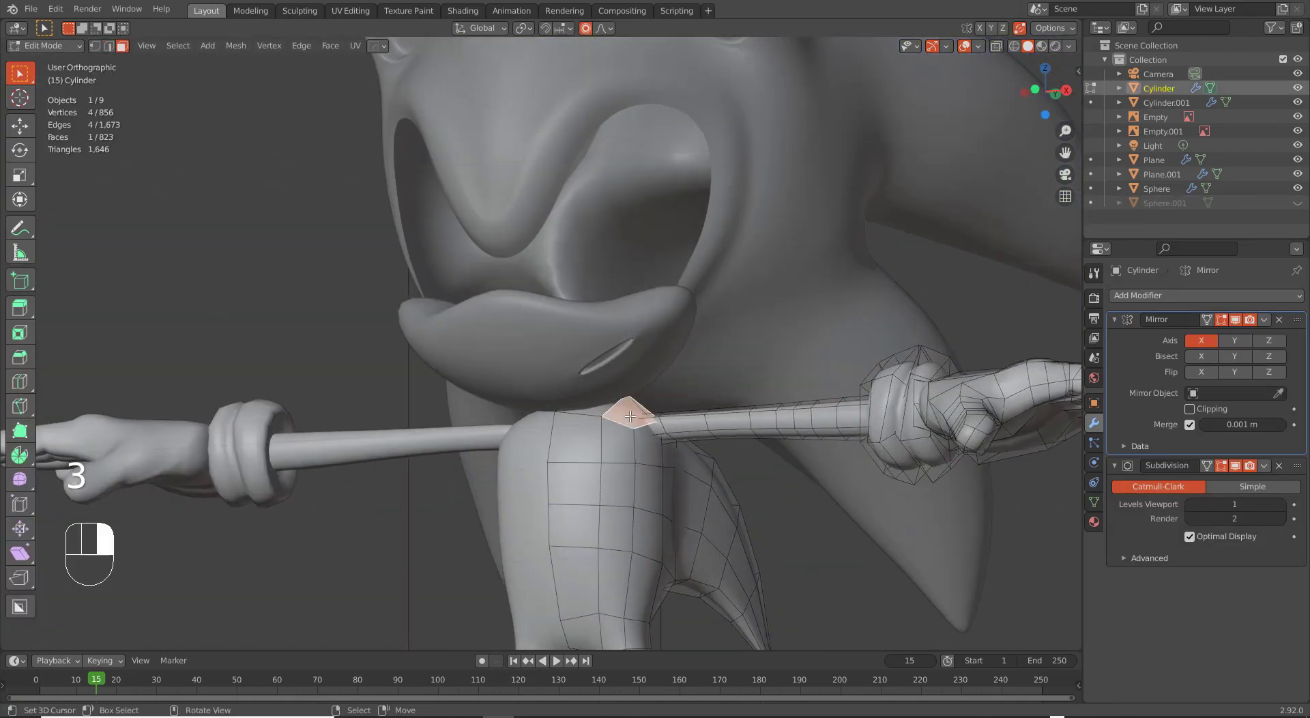
{"action": "right_click", "coordinate": [595, 411], "text": "shift"}
{"action": "middle_click_drag", "start_coordinate": [617, 418], "coordinate": [556, 448]}
{"action": "right_click", "coordinate": [692, 403], "text": "shift"}
{"action": "middle_click_drag", "start_coordinate": [691, 403], "coordinate": [759, 499]}
{"action": "right_click", "coordinate": [672, 408], "text": "shift"}
{"action": "key", "text": "alt+s"}
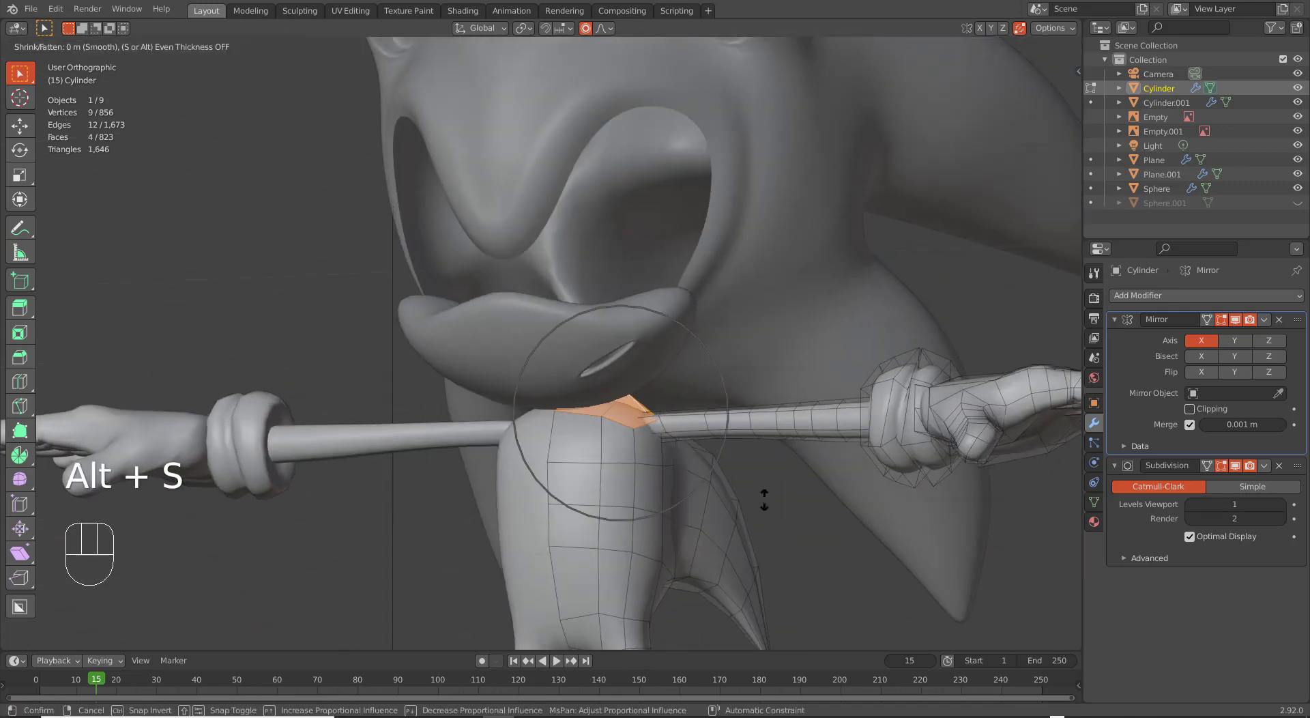
{"action": "left_click", "coordinate": [782, 473]}
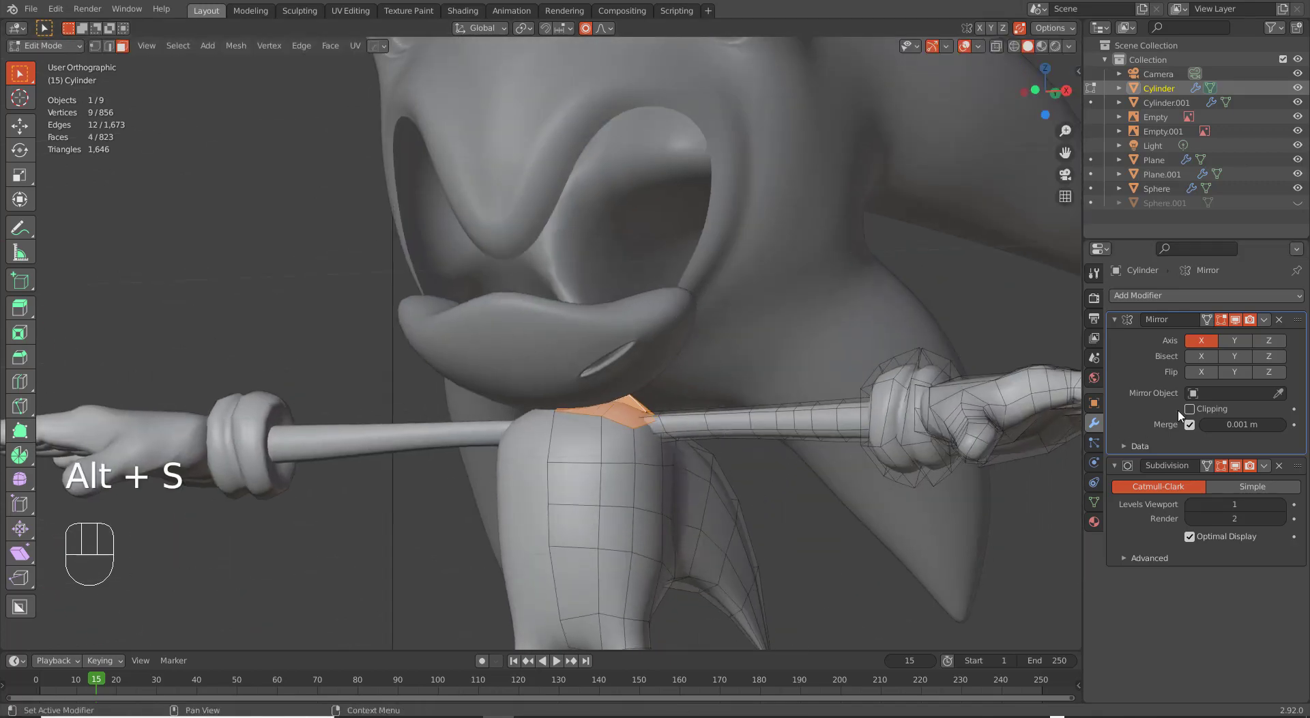
Enable clipping on the body's Mirror modifier, raise the selected neck faces about 0.012 m along Z, and leave mesh editing with everything deselected.
{"action": "key", "text": "g"}
{"action": "key", "text": "z"}
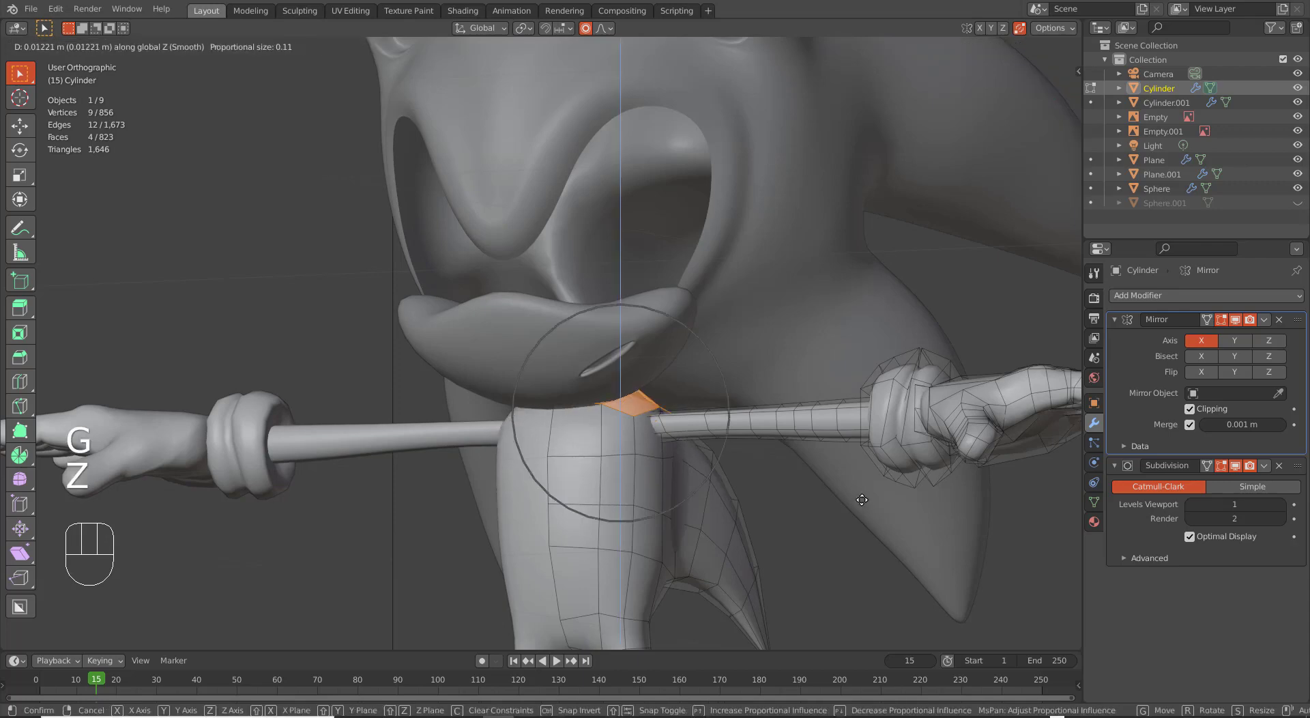
{"action": "left_click", "coordinate": [860, 501]}
{"action": "middle_click_drag", "start_coordinate": [860, 501], "coordinate": [654, 549]}
{"action": "key", "text": "Tab"}
{"action": "key", "text": "a"}
{"action": "key", "text": "a"}
Examine how the raised neck meets the underside of the muzzle from the front.
{"action": "scroll", "coordinate": [654, 553], "scroll_direction": "down", "scroll_amount": 4}
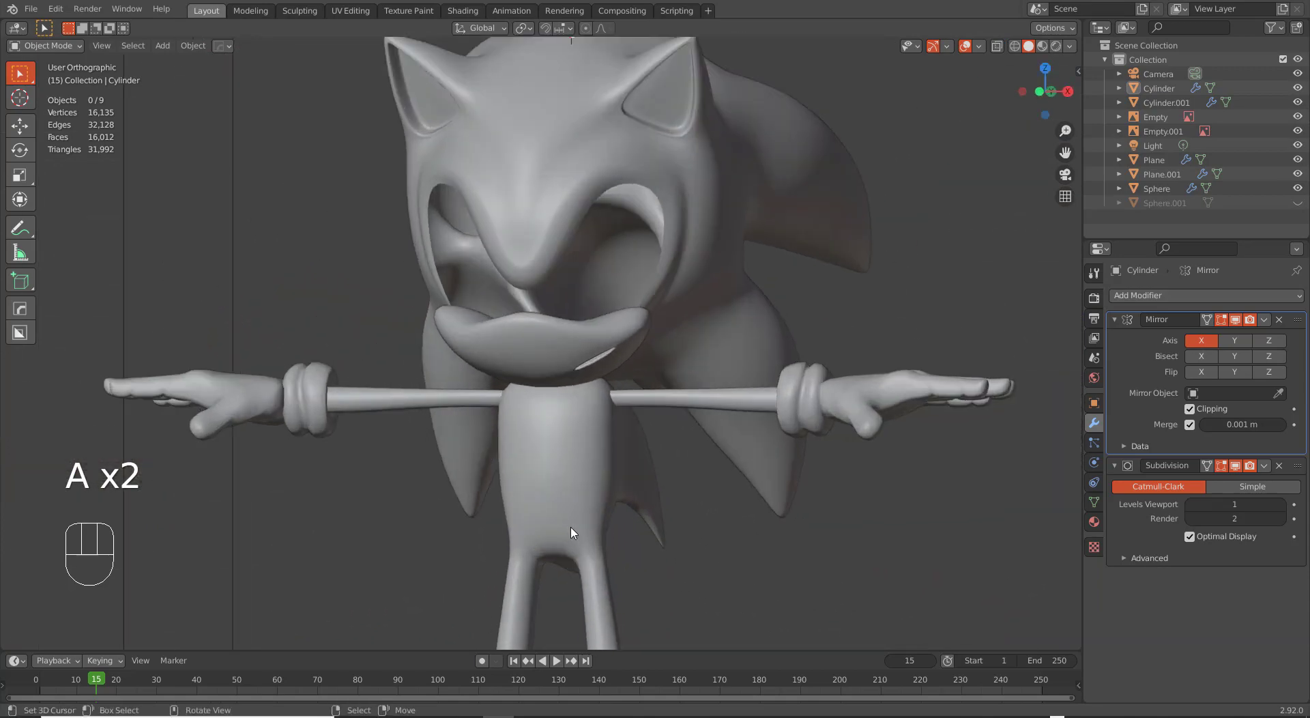
{"action": "scroll", "coordinate": [535, 351], "scroll_direction": "up", "scroll_amount": 4}
{"action": "key", "text": "Tab"}
{"action": "key", "text": "Tab"}
{"action": "left_click", "coordinate": [535, 355]}
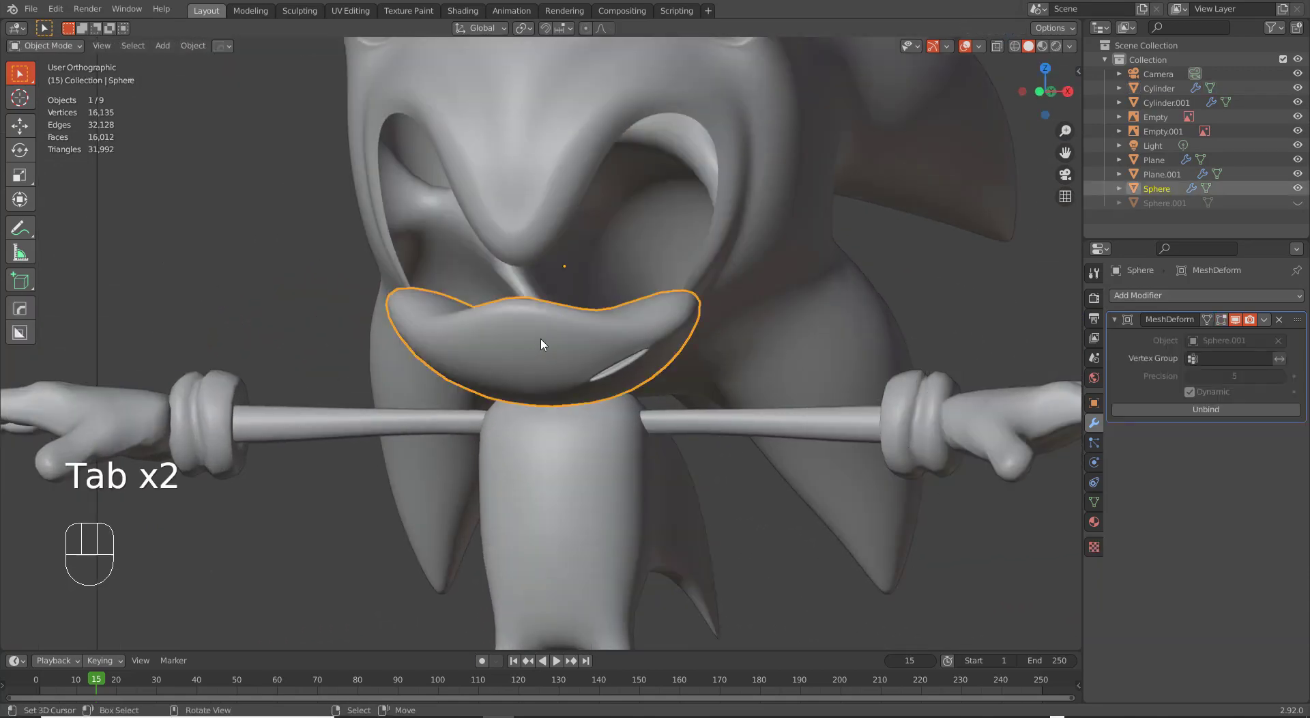
{"action": "key", "text": "Tab"}
{"action": "key", "text": "Tab"}
{"action": "scroll", "coordinate": [623, 477], "scroll_direction": "down", "scroll_amount": 5}
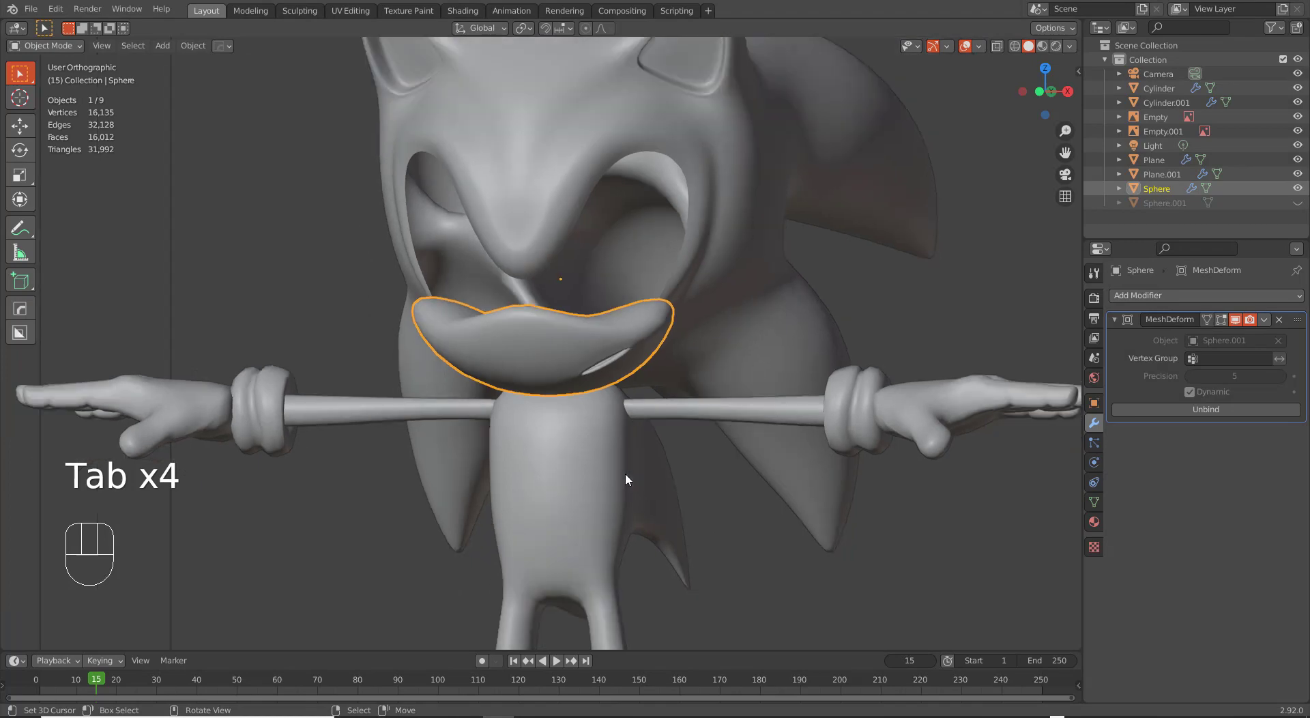
{"action": "scroll", "coordinate": [627, 479], "scroll_direction": "up", "scroll_amount": 3}
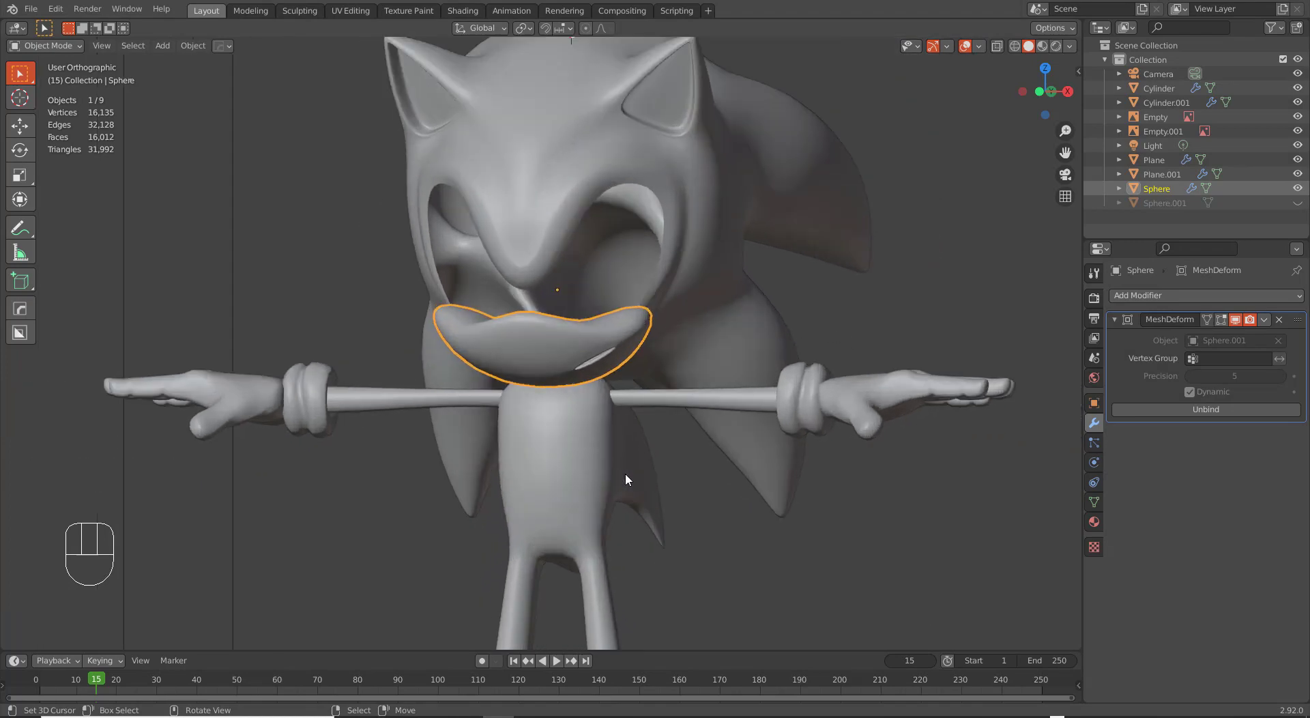
Place the 3D cursor at the world origin and add a cylinder with 8 vertices there.
{"action": "key", "text": "KP_1"}
{"action": "scroll", "coordinate": [625, 479], "scroll_direction": "down", "scroll_amount": 4}
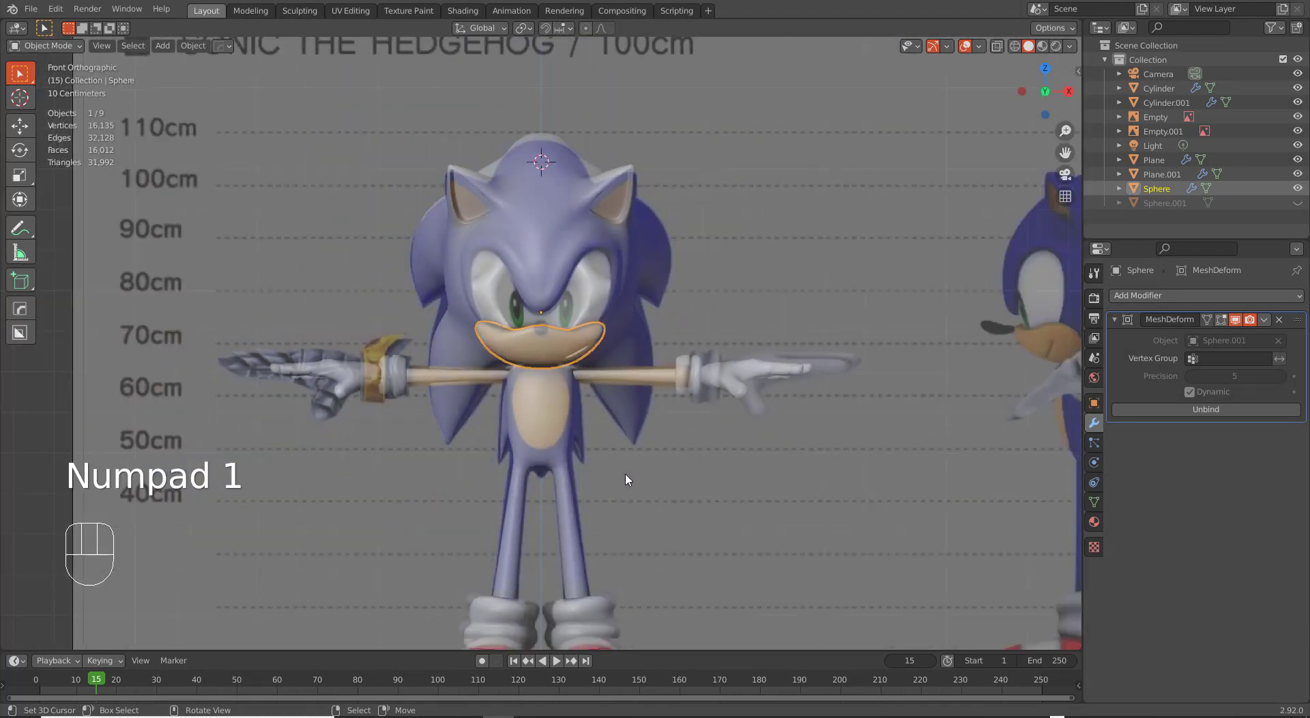
{"action": "middle_click_drag", "start_coordinate": [620, 499], "coordinate": [638, 415], "text": "shift"}
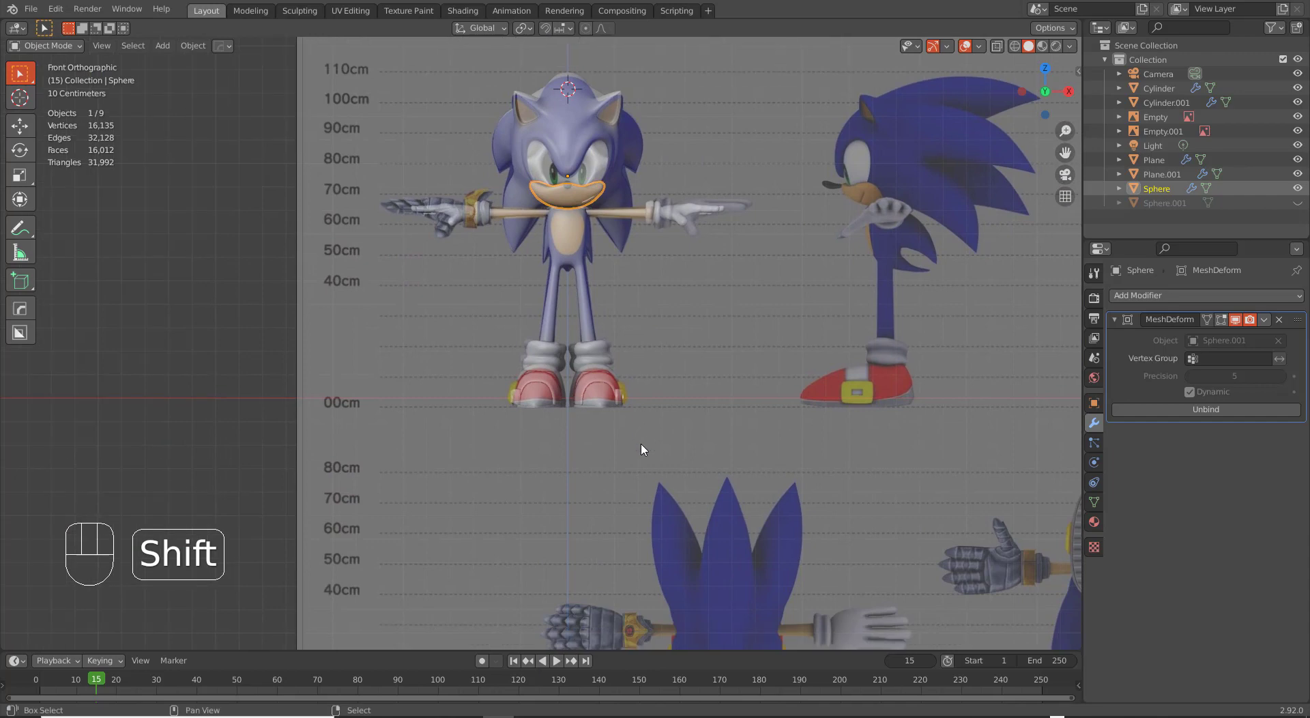
{"action": "key", "text": "shift+s"}
{"action": "key", "text": "shift+a"}
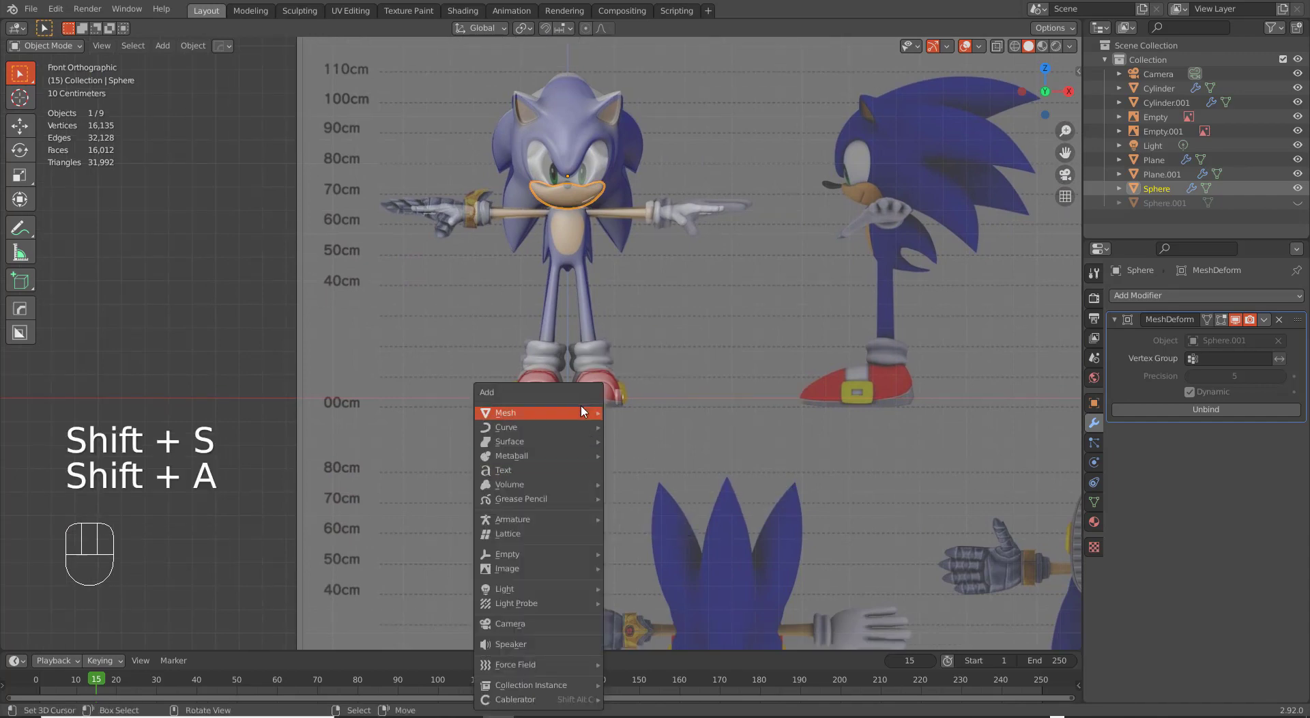
{"action": "mouse_move", "coordinate": [586, 413]}
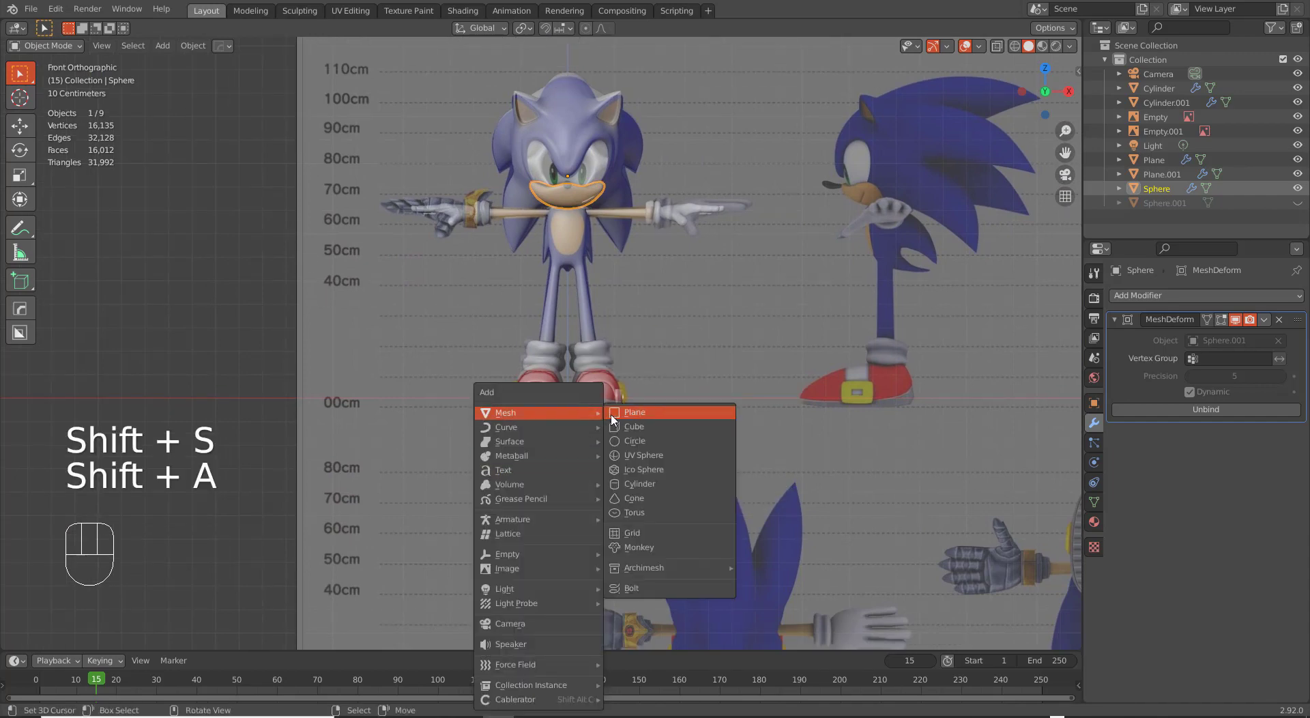
{"action": "left_click", "coordinate": [640, 484]}
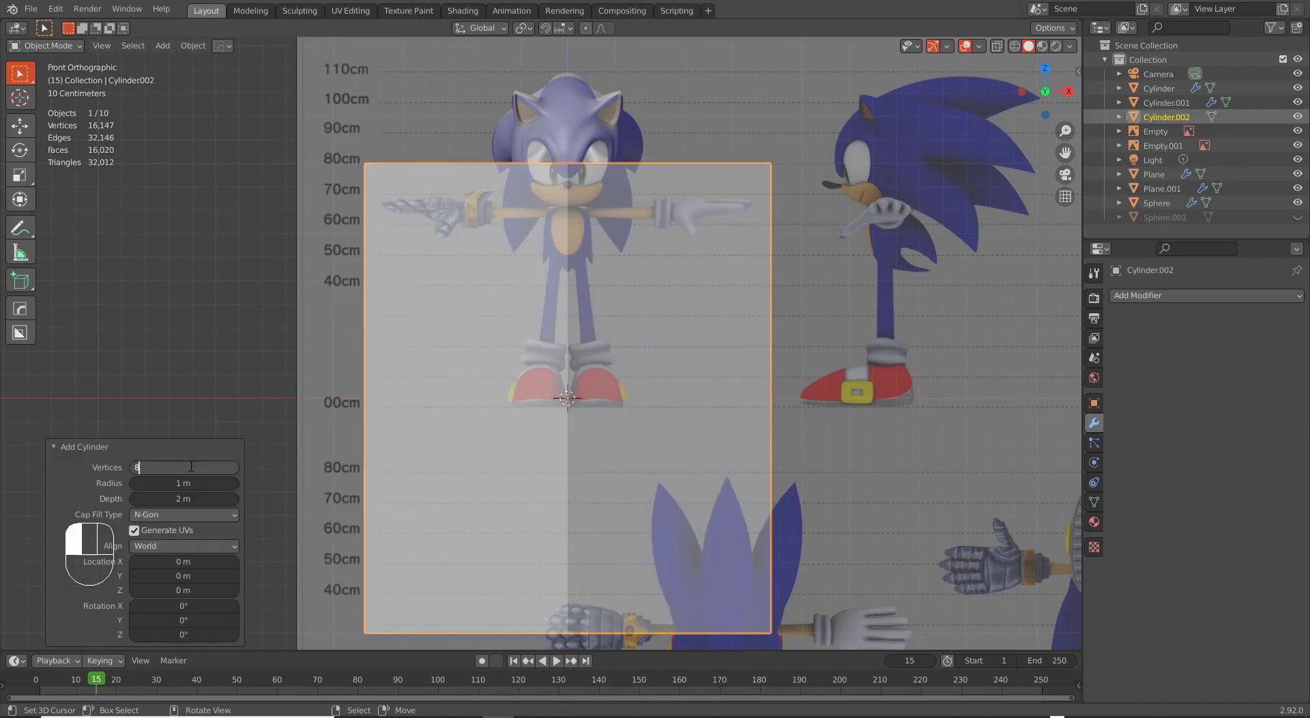
{"action": "left_click", "coordinate": [192, 467]}
{"action": "type", "text": "8"}
{"action": "key", "text": "Return"}
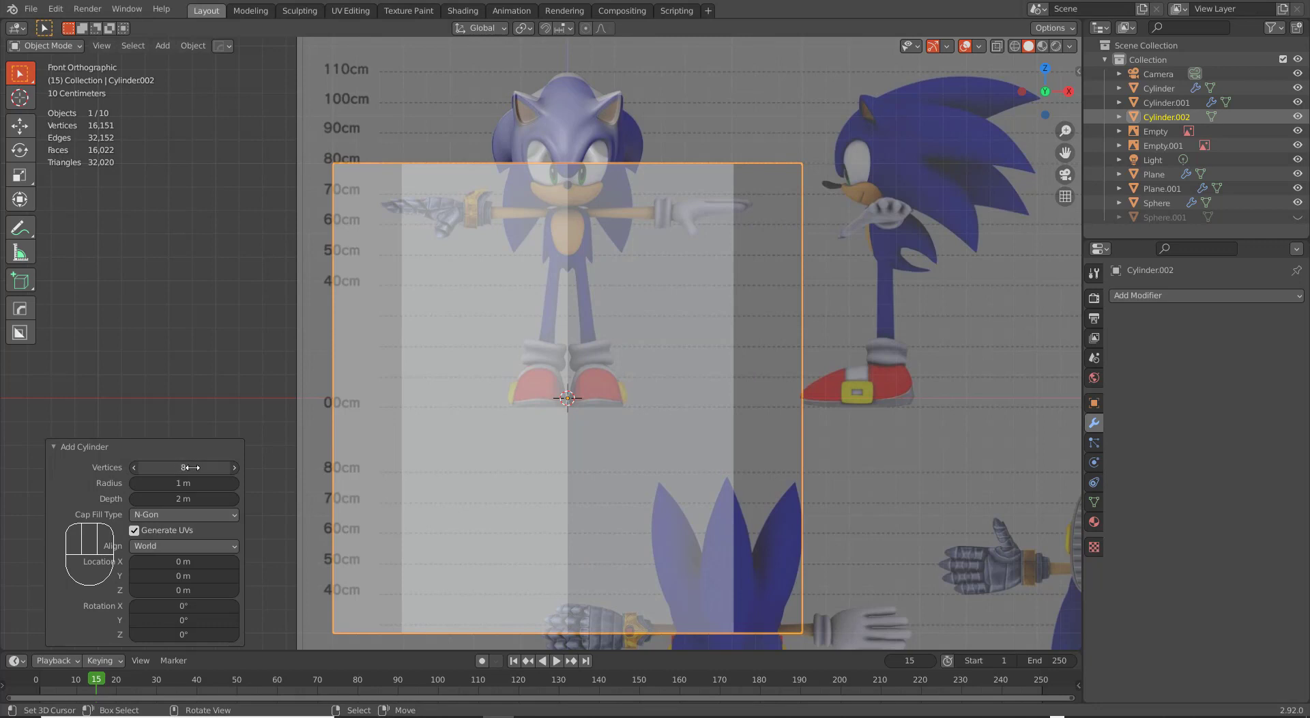
Delete the top cap face of the new cylinder.
{"action": "middle_click_drag", "start_coordinate": [725, 379], "coordinate": [666, 305]}
{"action": "key", "text": "Tab"}
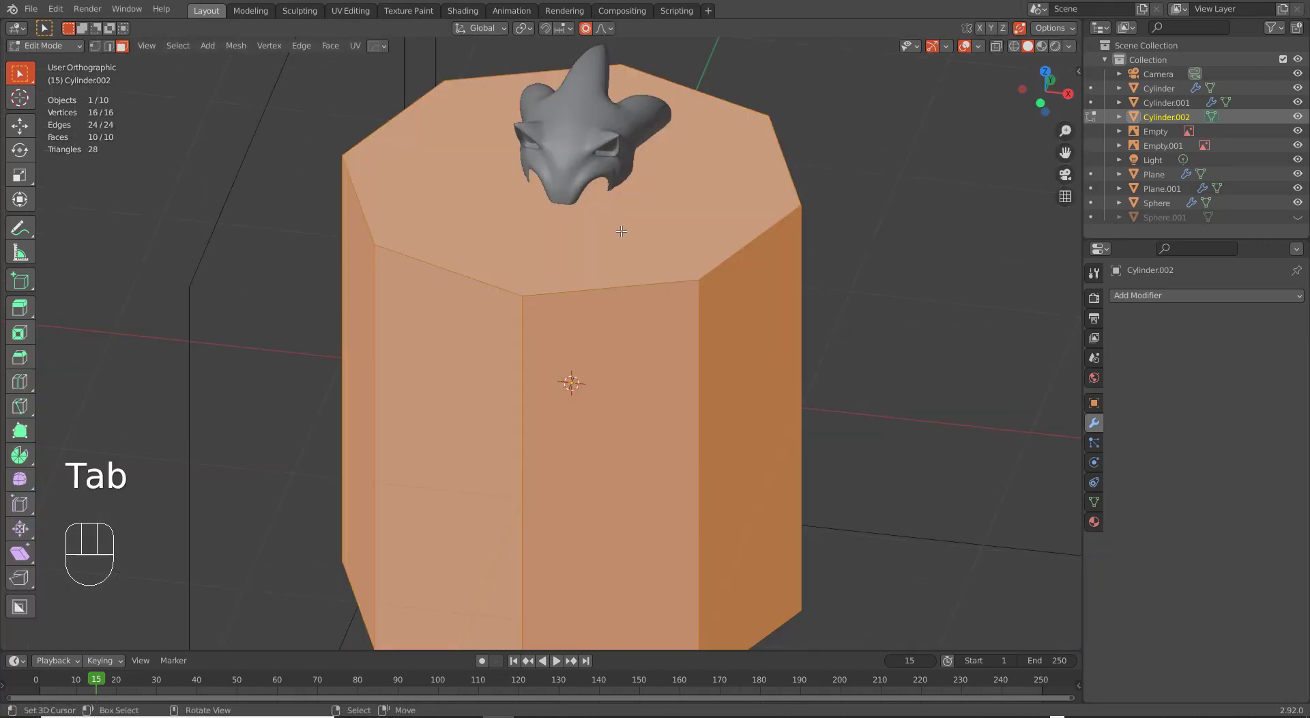
{"action": "left_click", "coordinate": [621, 231]}
{"action": "key", "text": "x"}
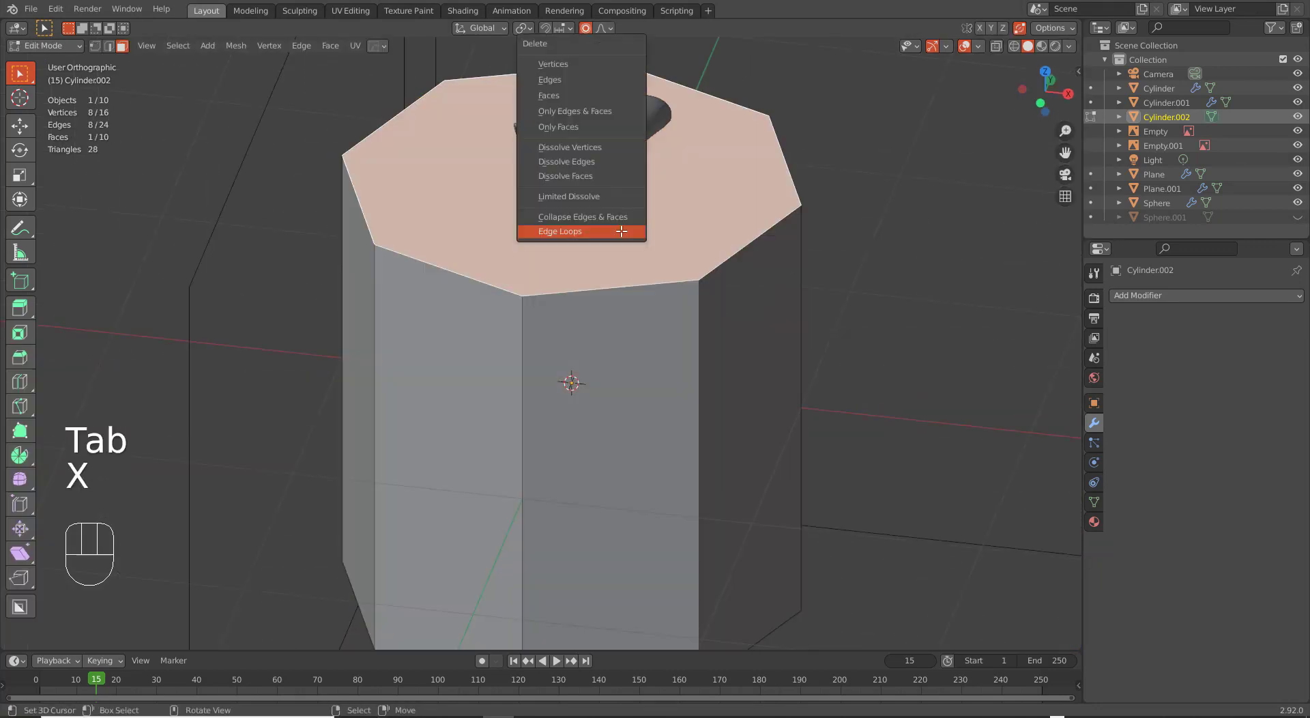
{"action": "left_click", "coordinate": [574, 94]}
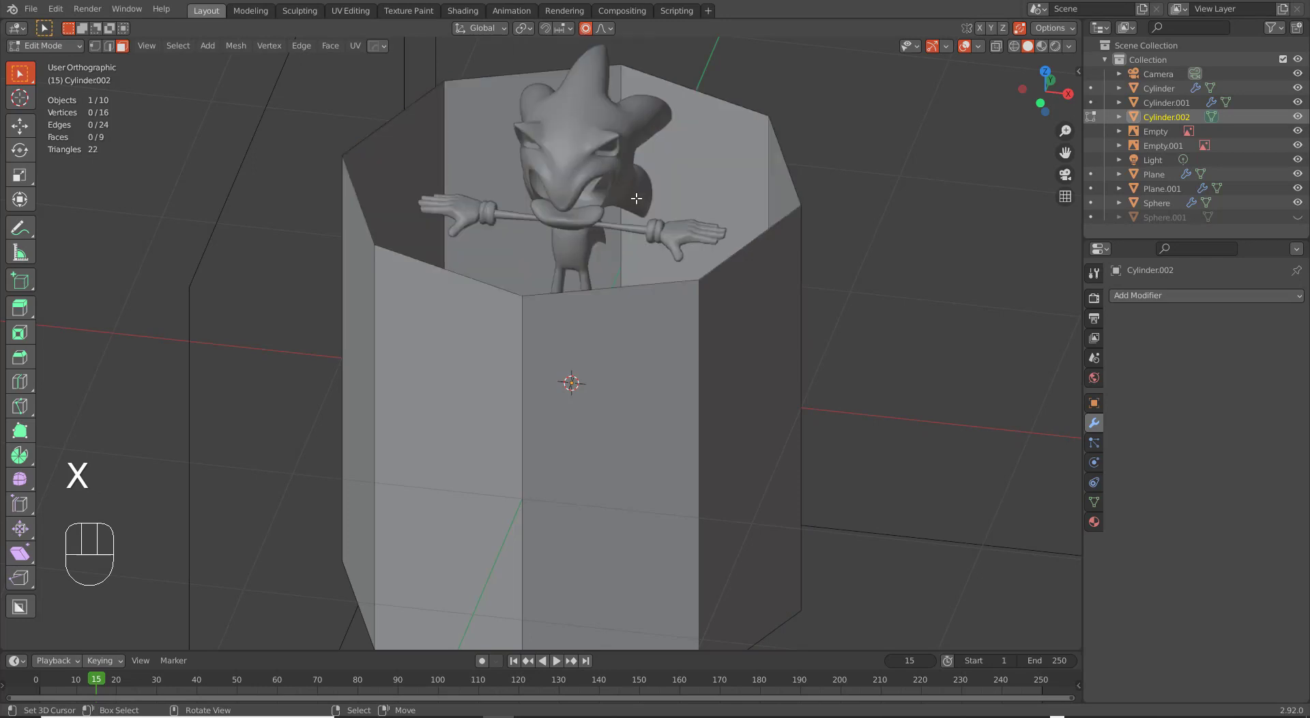
Fill the middle of the cylinder's open top with two quads and add a centred loop cut across them.
{"action": "middle_click_drag", "start_coordinate": [752, 244], "coordinate": [753, 272]}
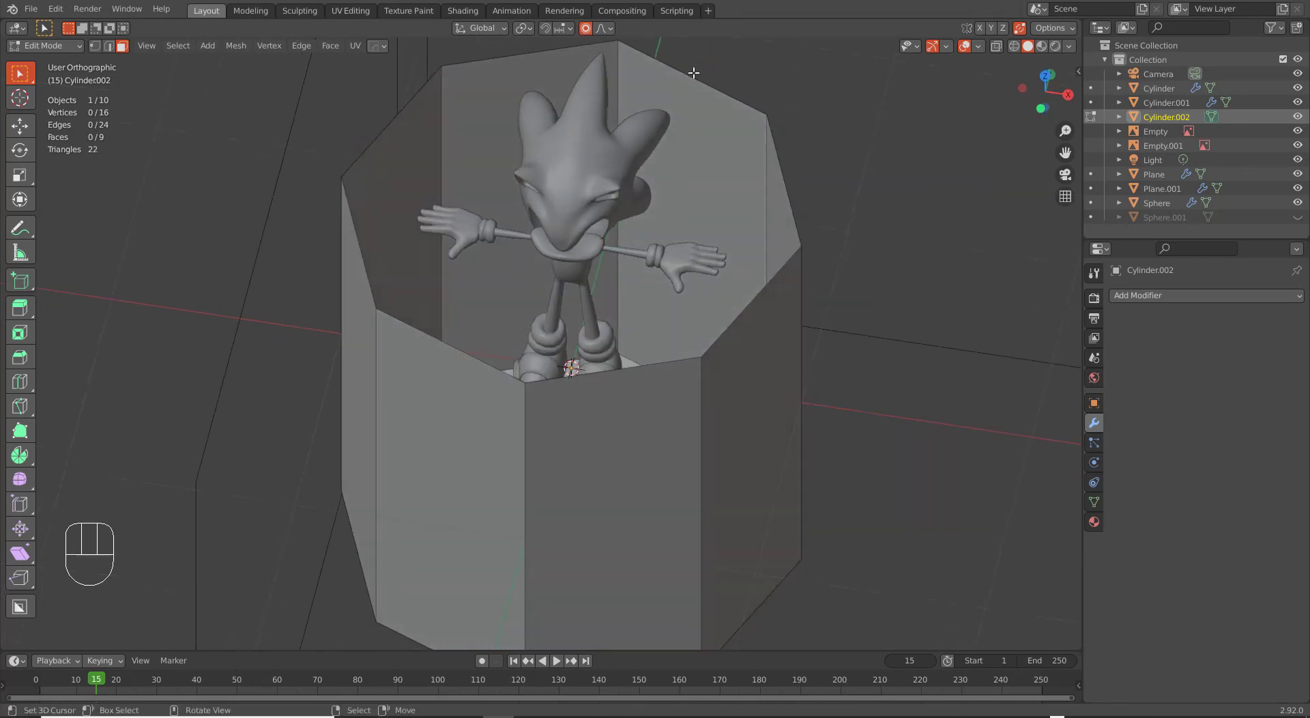
{"action": "left_click", "coordinate": [659, 364], "text": "shift"}
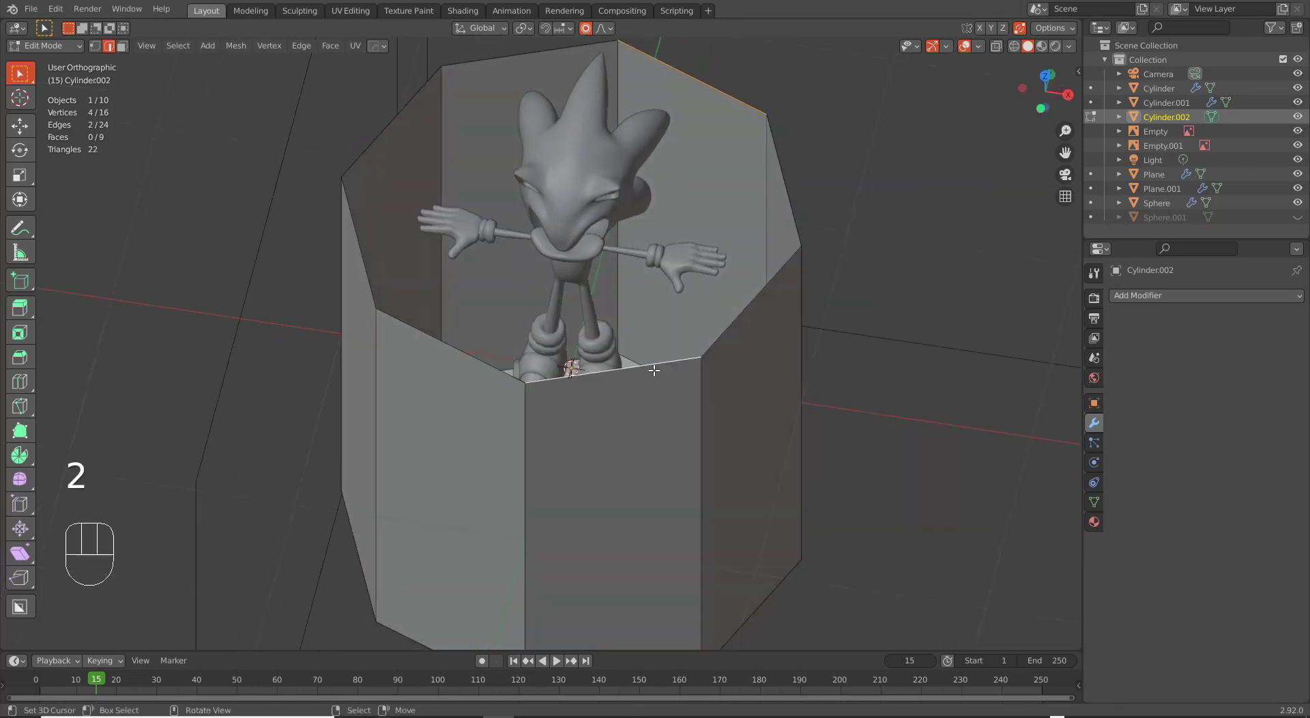
{"action": "key", "text": "f"}
{"action": "key", "text": "f"}
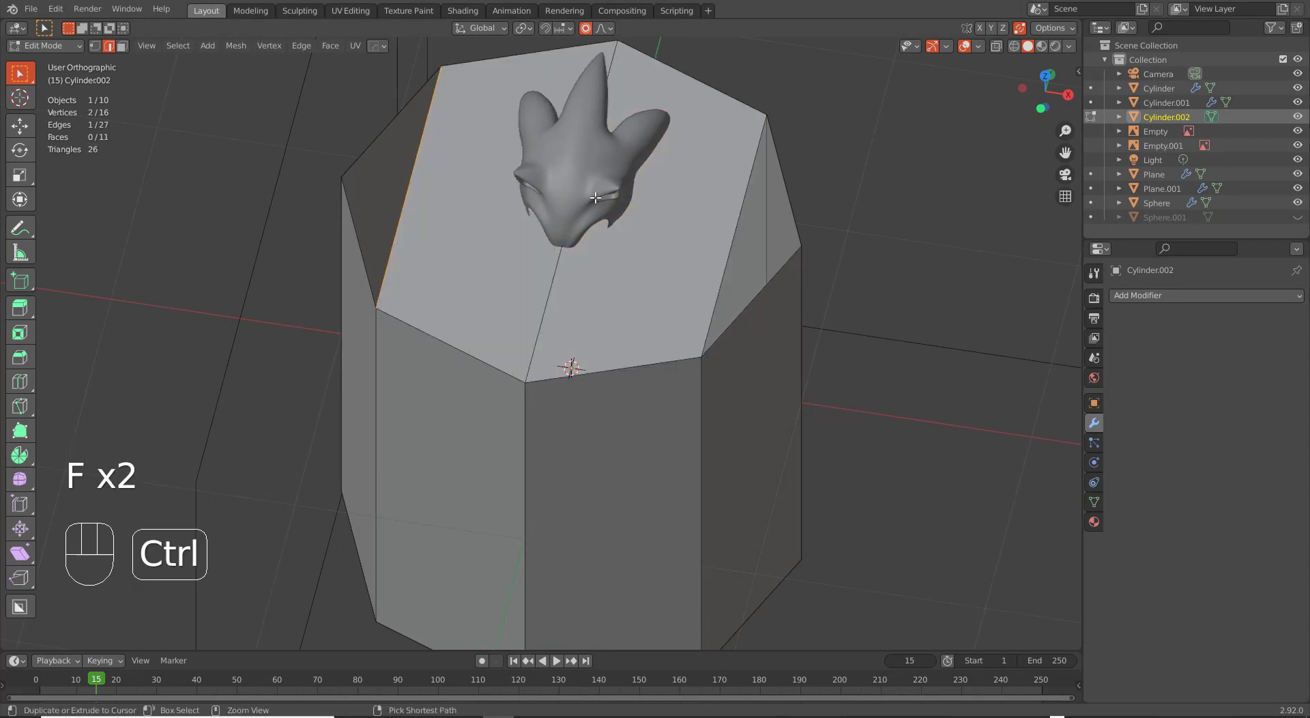
{"action": "key", "text": "ctrl+r"}
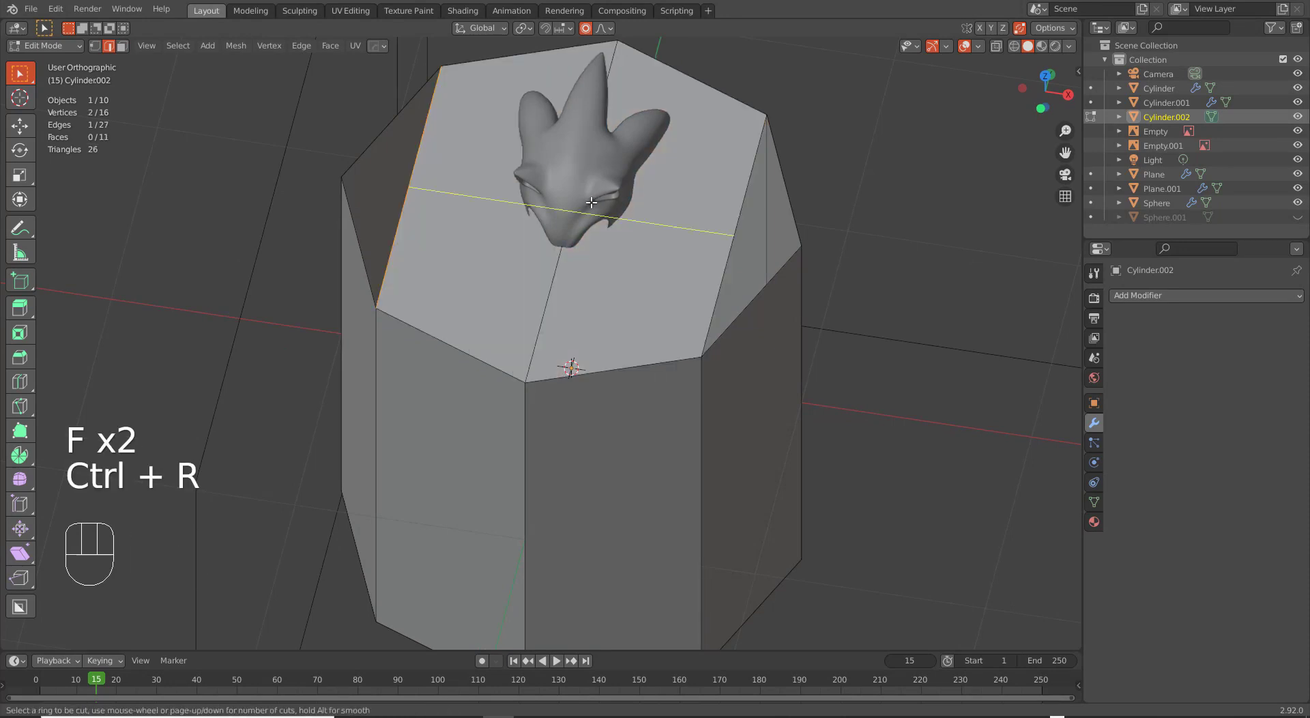
{"action": "left_click", "coordinate": [710, 218]}
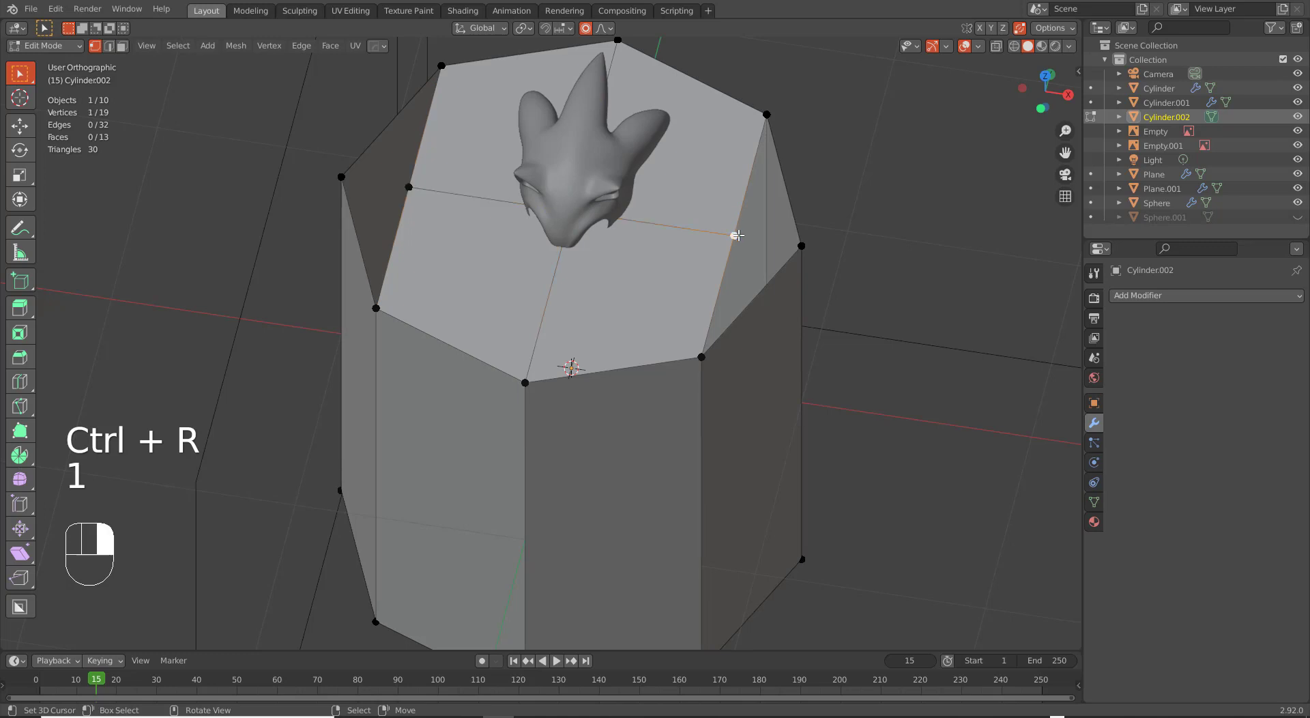
Merge each end vertex of the cap's loop cut into the adjacent outer rim vertex with At Last, and hide the side panels.
{"action": "left_click", "coordinate": [802, 246], "text": "shift"}
{"action": "key", "text": "n"}
{"action": "key", "text": "m"}
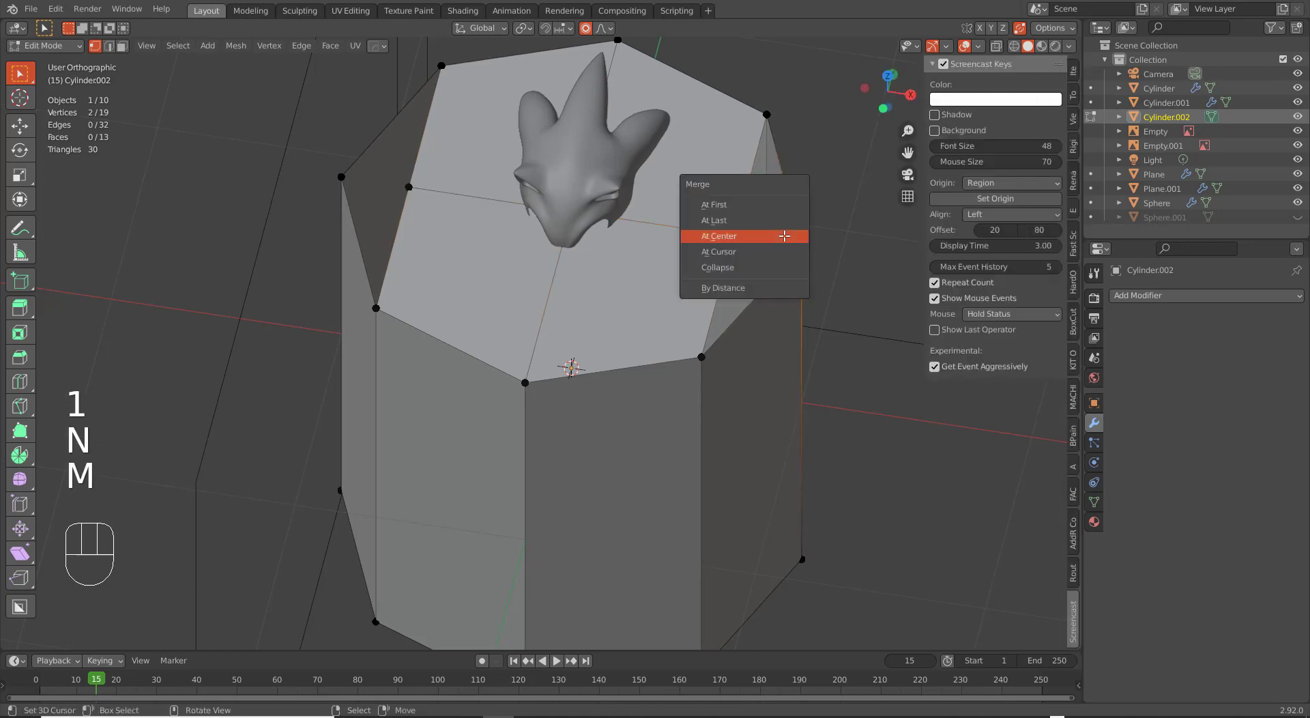
{"action": "left_click", "coordinate": [780, 220]}
{"action": "left_click", "coordinate": [409, 187]}
{"action": "left_click", "coordinate": [340, 178], "text": "shift"}
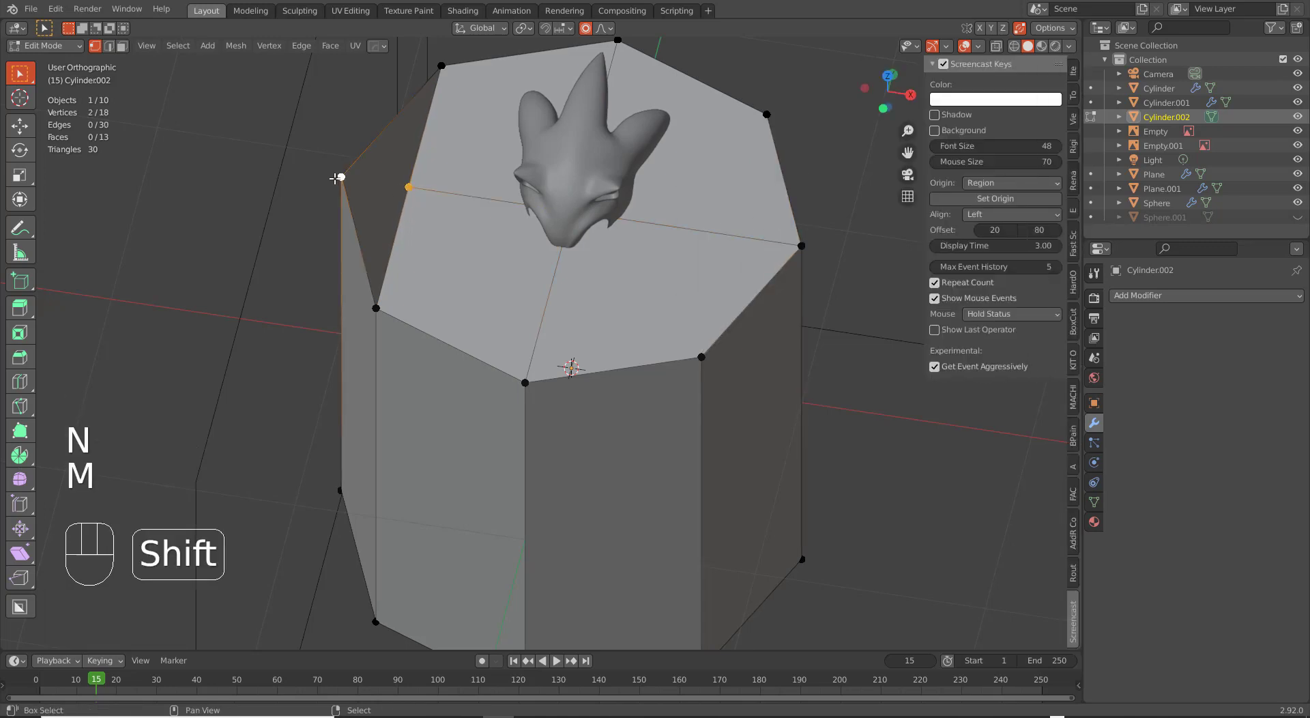
{"action": "key", "text": "m"}
{"action": "left_click", "coordinate": [337, 178]}
{"action": "scroll", "coordinate": [714, 401], "scroll_direction": "down", "scroll_amount": 2}
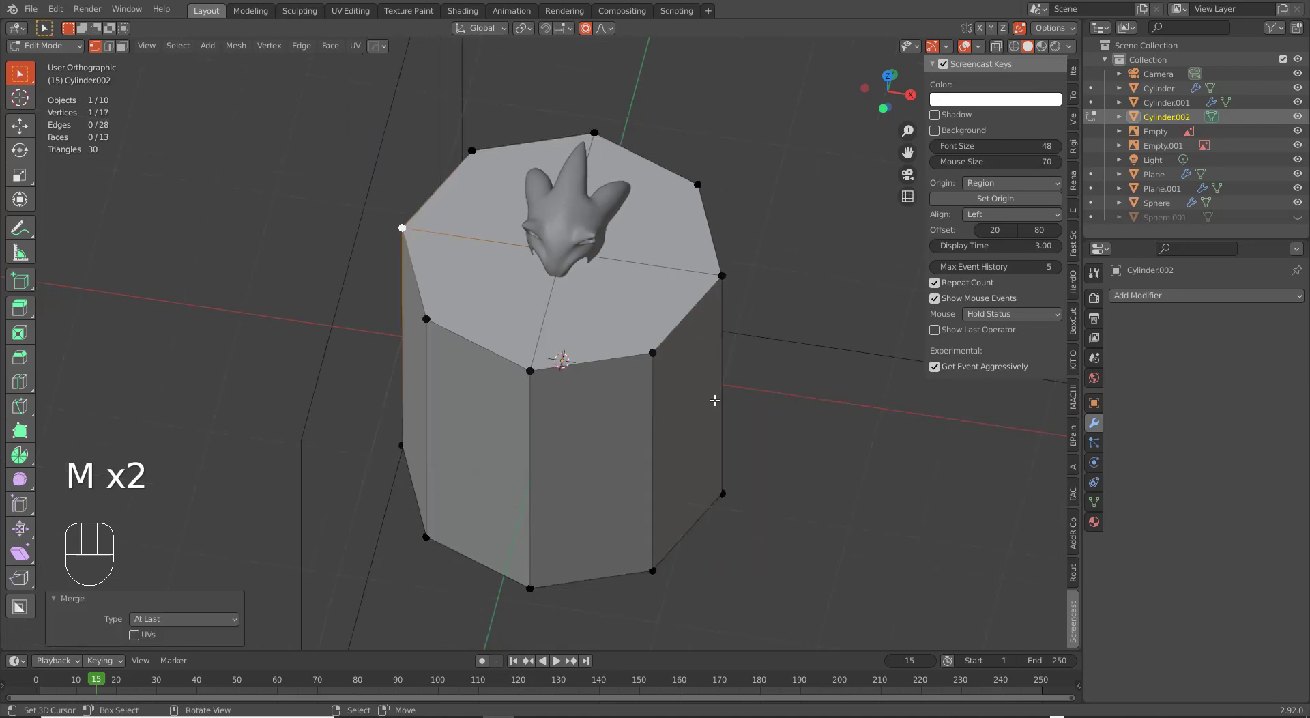
{"action": "key", "text": "n"}
{"action": "key", "text": "t"}
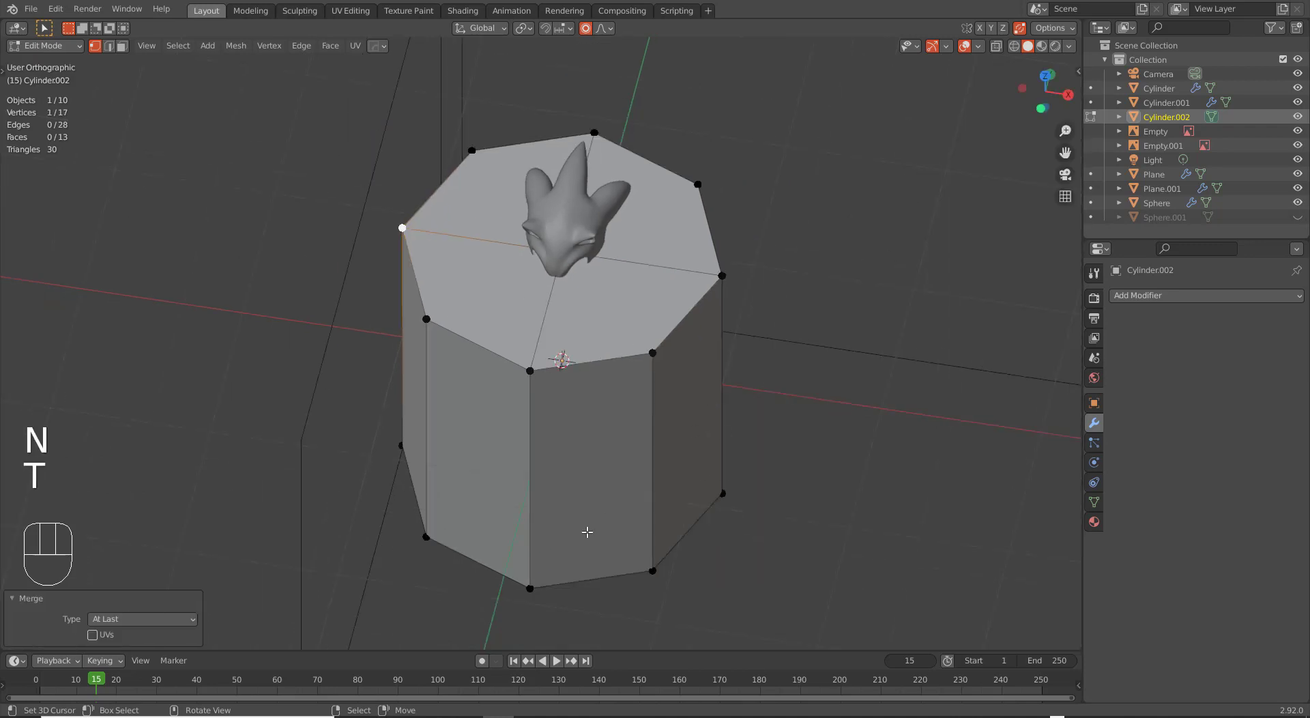
Delete the cylinder's bottom cap face.
{"action": "middle_click_drag", "start_coordinate": [587, 532], "coordinate": [561, 348]}
{"action": "key", "text": "3"}
{"action": "right_click", "coordinate": [587, 405]}
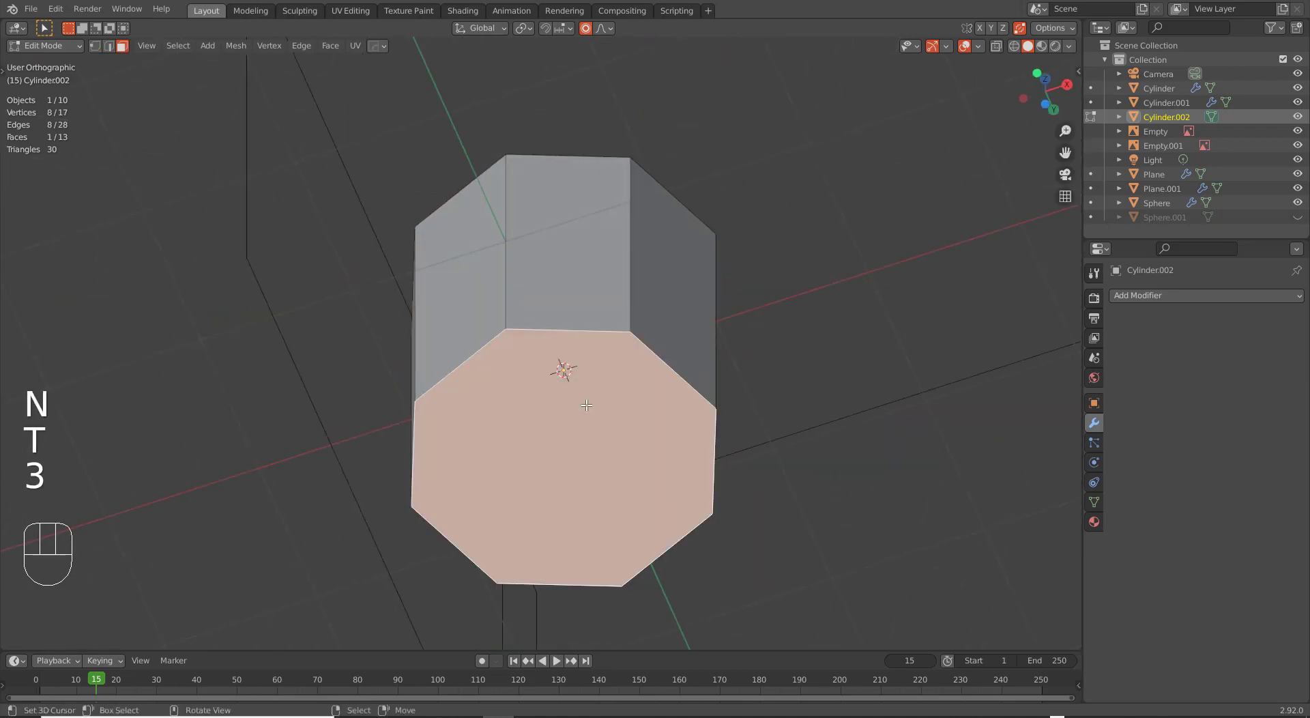
{"action": "key", "text": "x"}
{"action": "left_click", "coordinate": [587, 405]}
{"action": "middle_click_drag", "start_coordinate": [624, 299], "coordinate": [642, 318]}
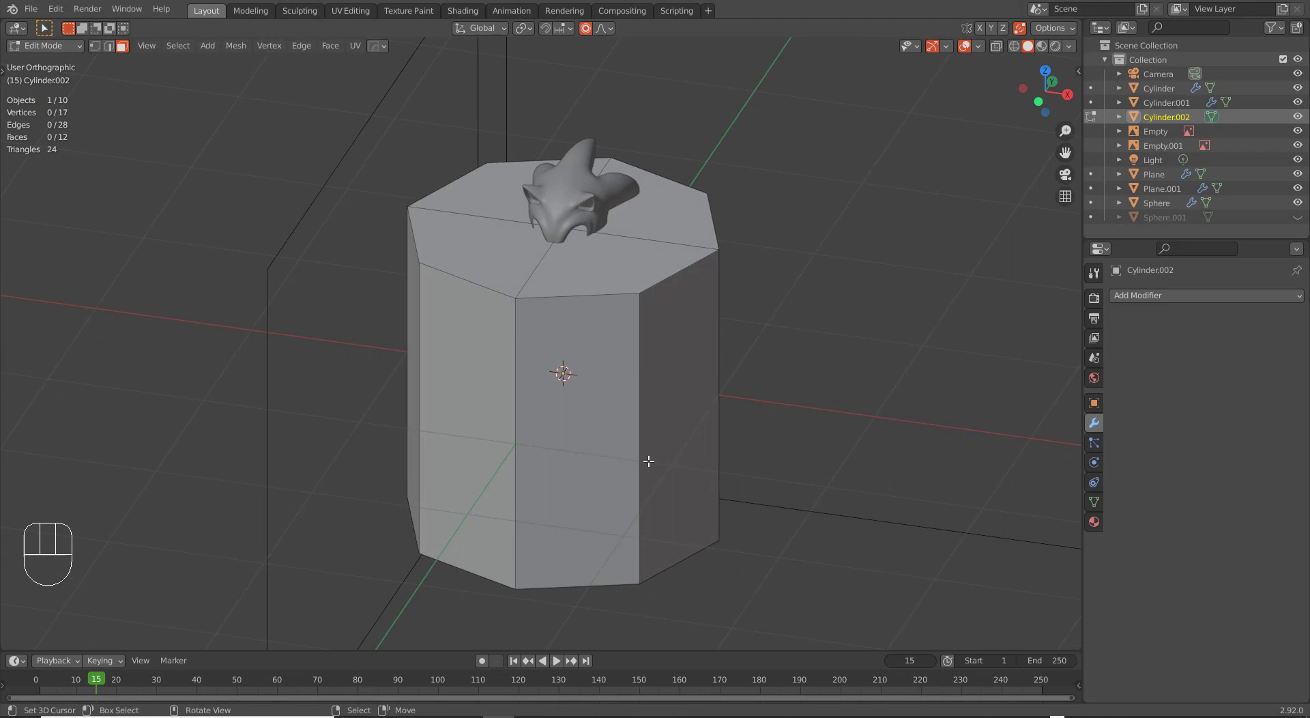
Add one centred horizontal loop cut around the cylinder's sides.
{"action": "key", "text": "ctrl+r"}
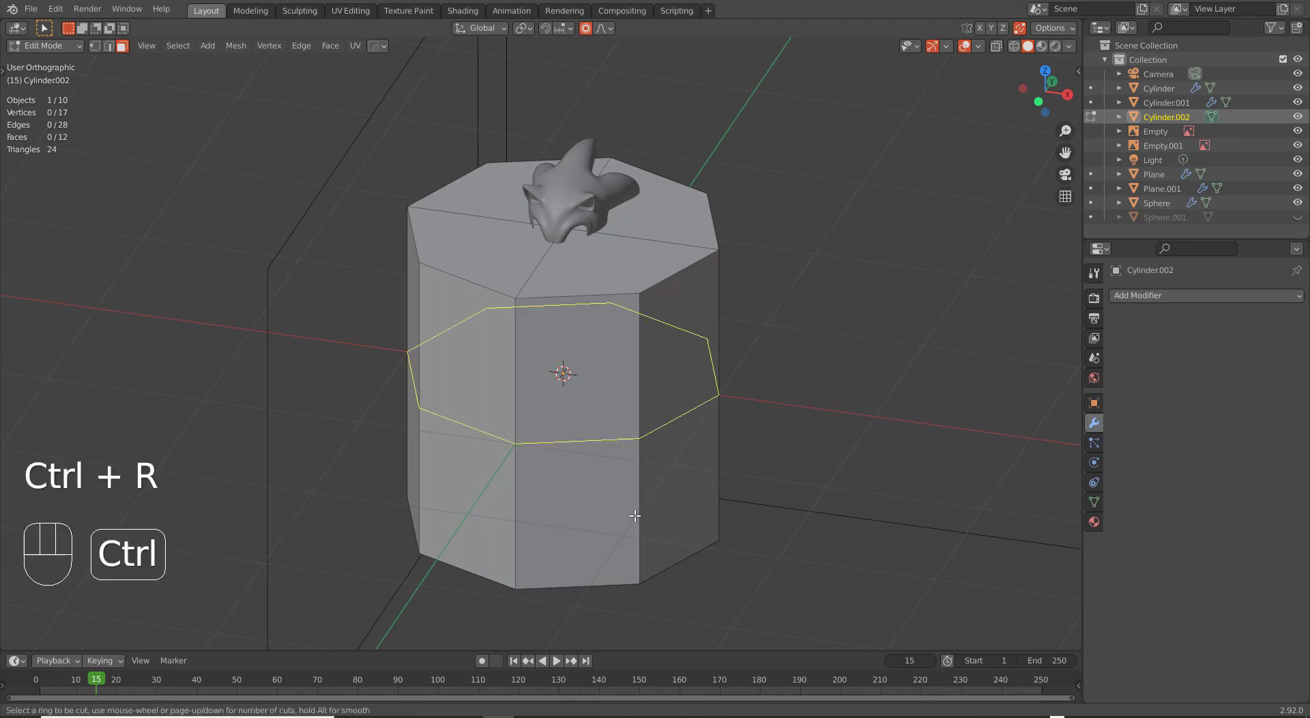
{"action": "left_click", "coordinate": [629, 525]}
{"action": "right_click", "coordinate": [635, 529]}
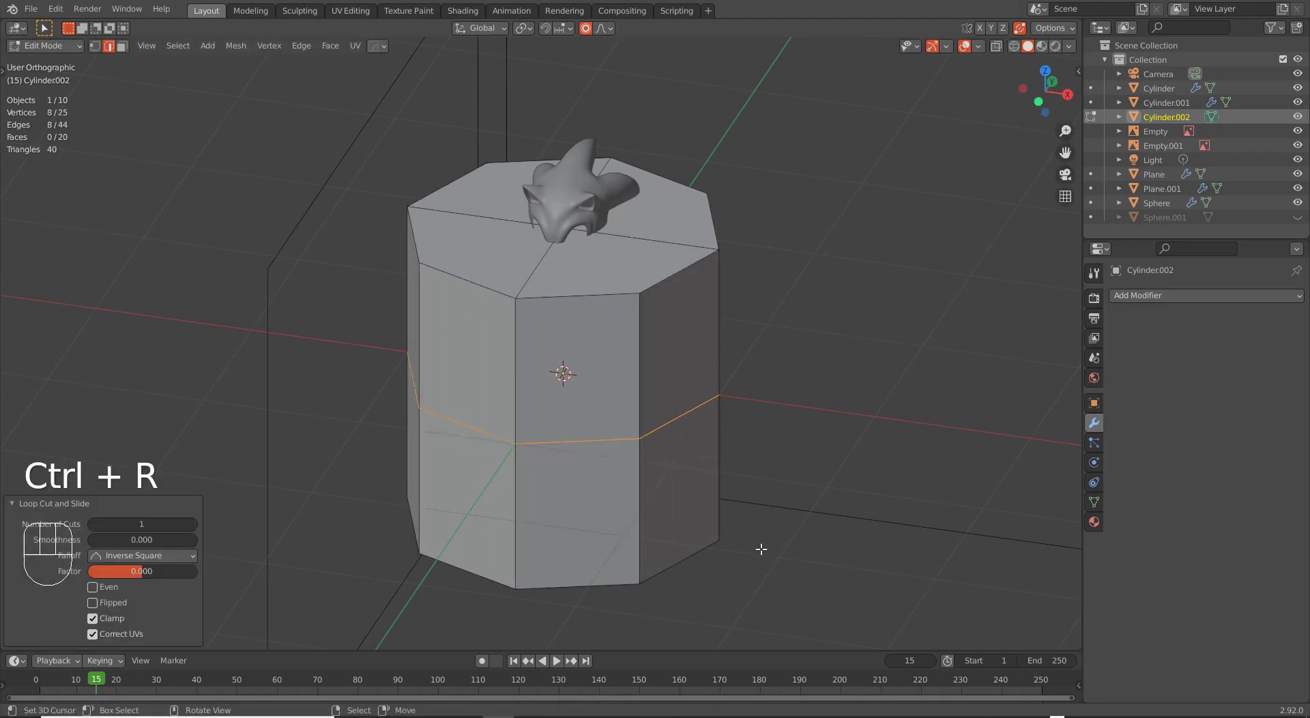
Select the lower ring of side faces, scale it to 0.532, and stretch it by 1.982 along Z.
{"action": "key", "text": "3"}
{"action": "left_click", "coordinate": [727, 544], "text": "alt"}
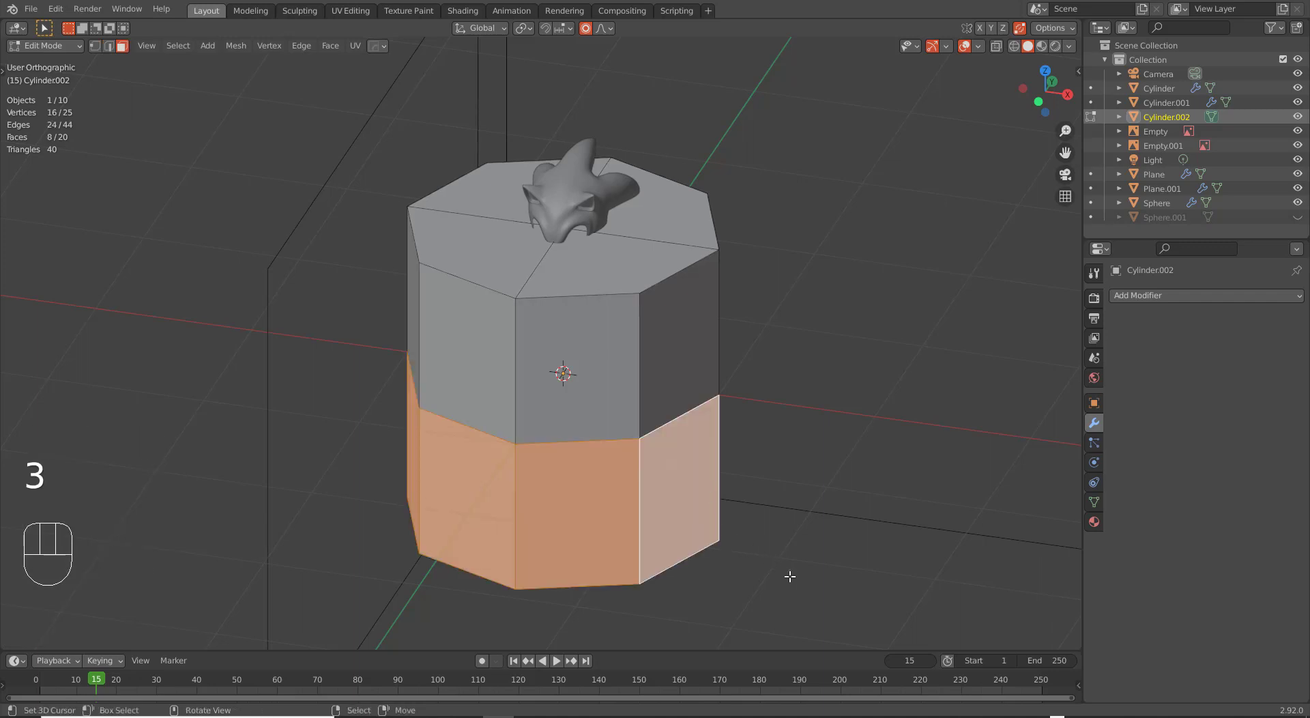
{"action": "key", "text": "s"}
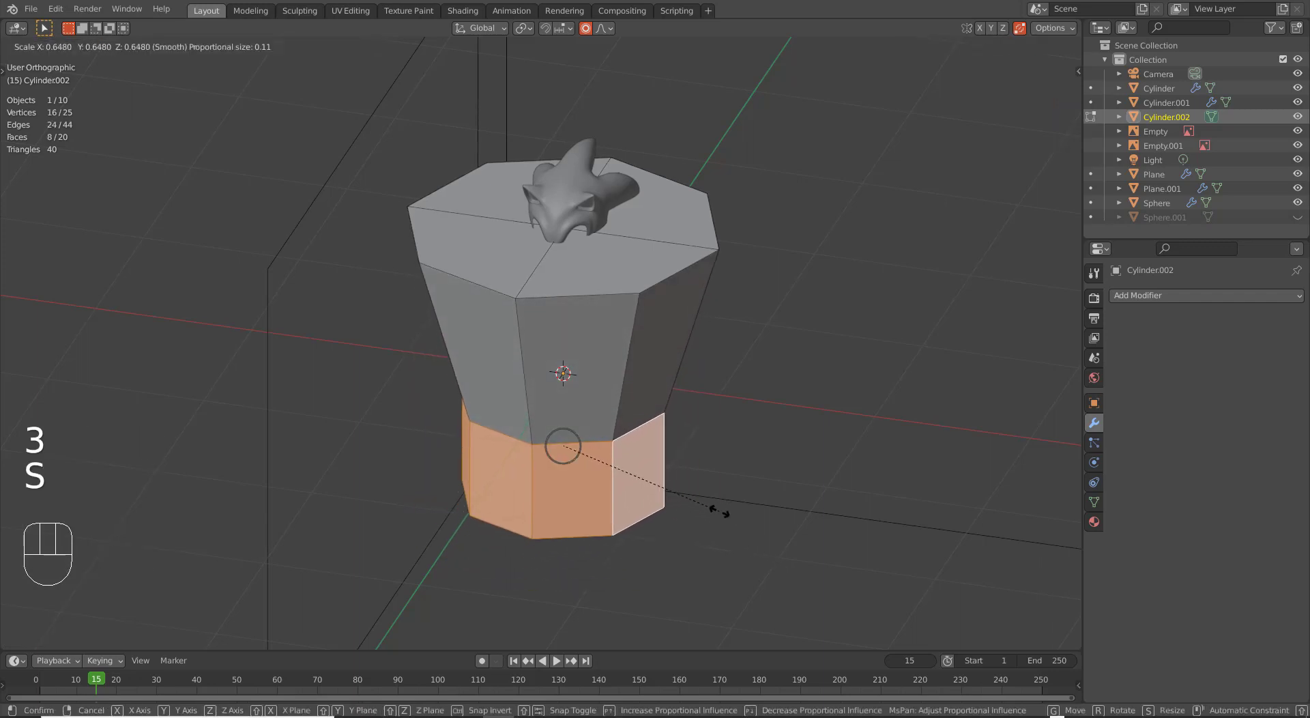
{"action": "left_click", "coordinate": [696, 492]}
{"action": "key", "text": "s"}
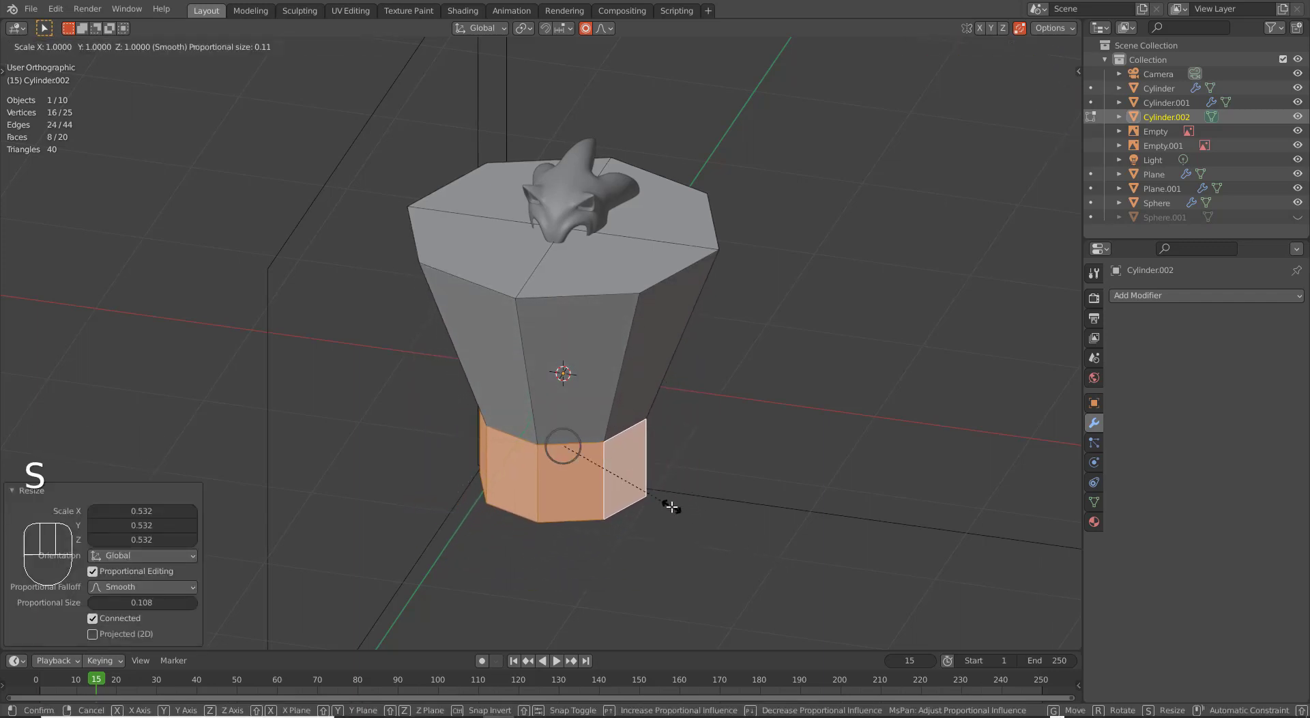
{"action": "key", "text": "z"}
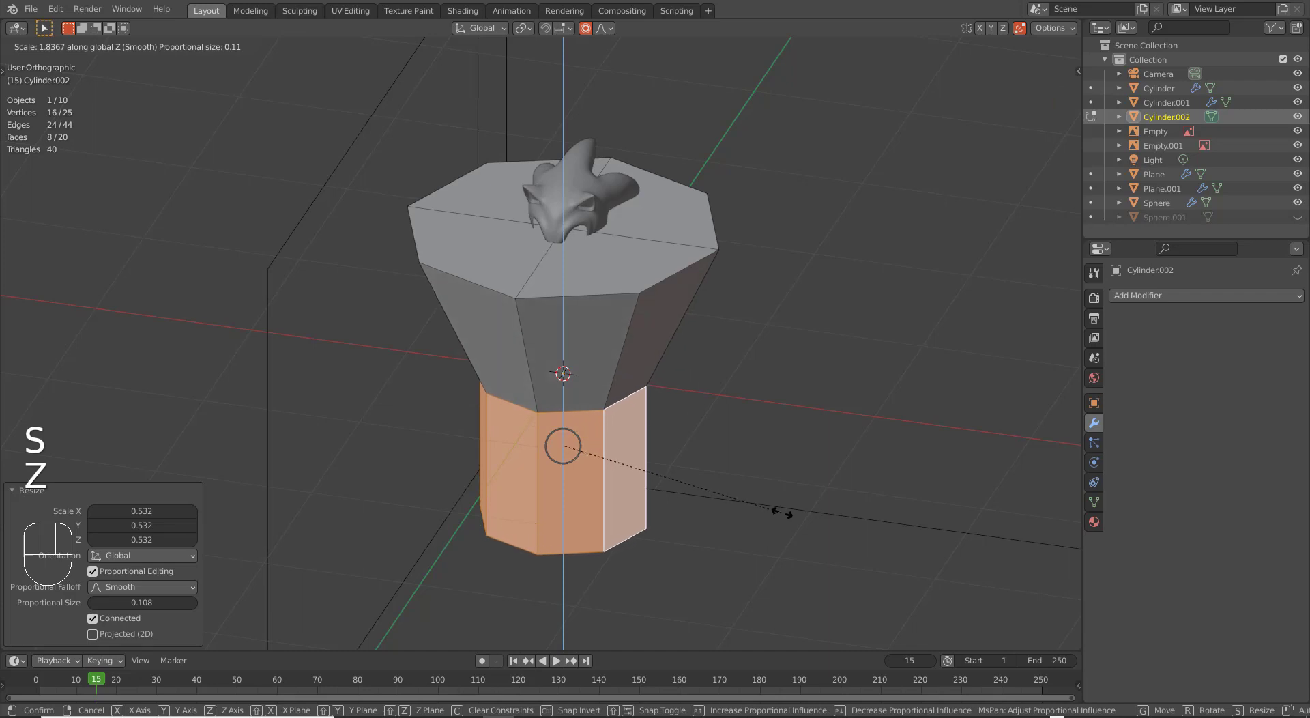
{"action": "left_click", "coordinate": [800, 515]}
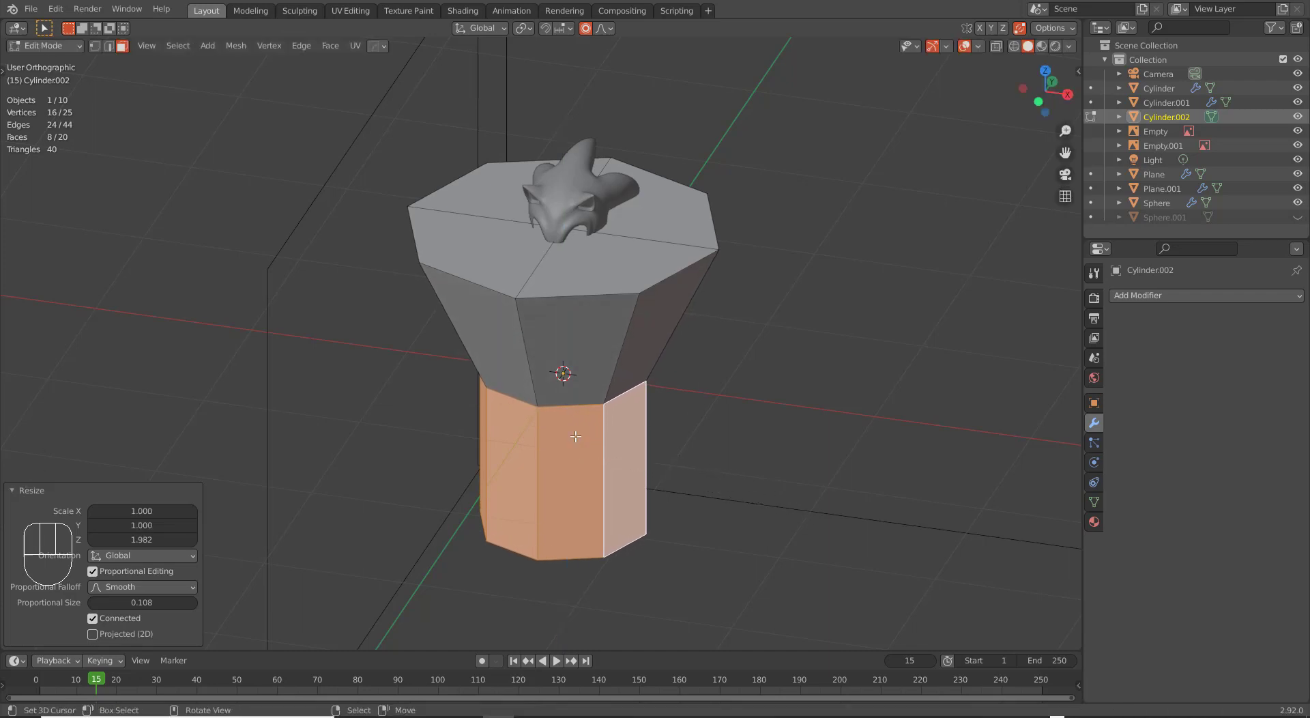
Bevel the edge loop between the flared upper part and the lower ring, using 4 segments and a width of 0.662 m.
{"action": "key", "text": "2"}
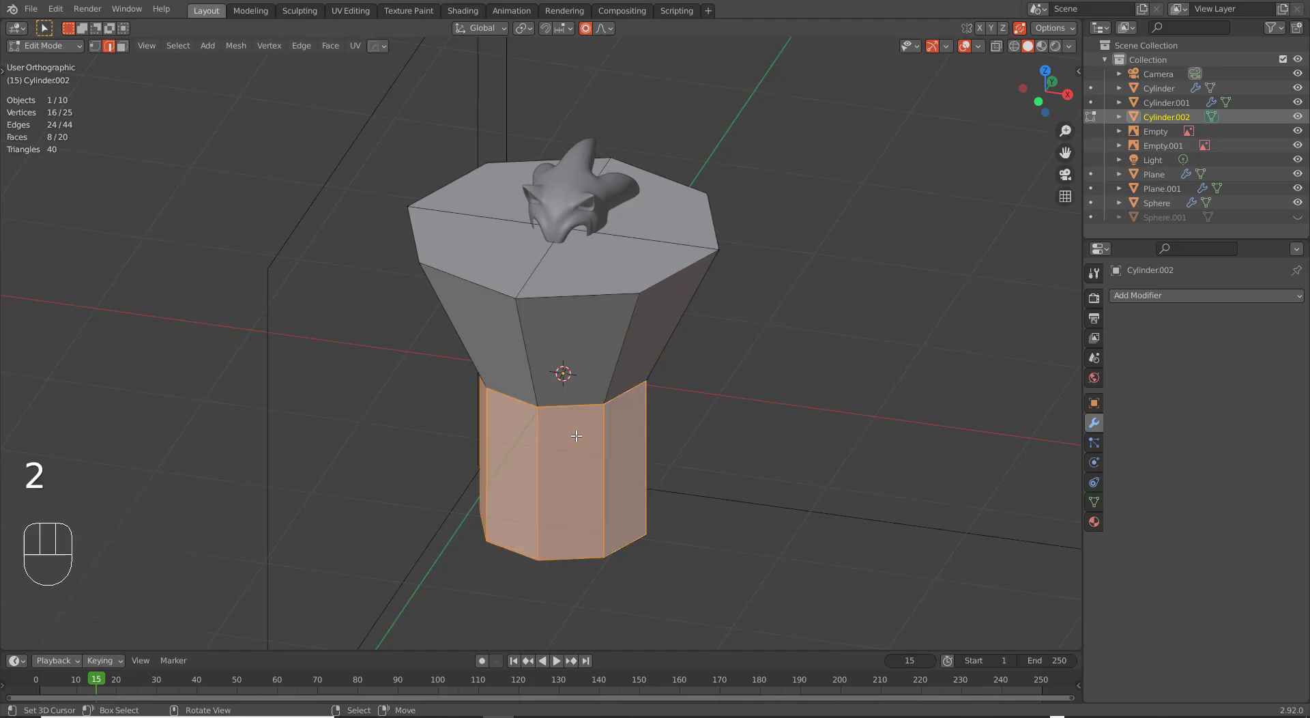
{"action": "left_click", "coordinate": [572, 405], "text": "alt"}
{"action": "key", "text": "ctrl+b"}
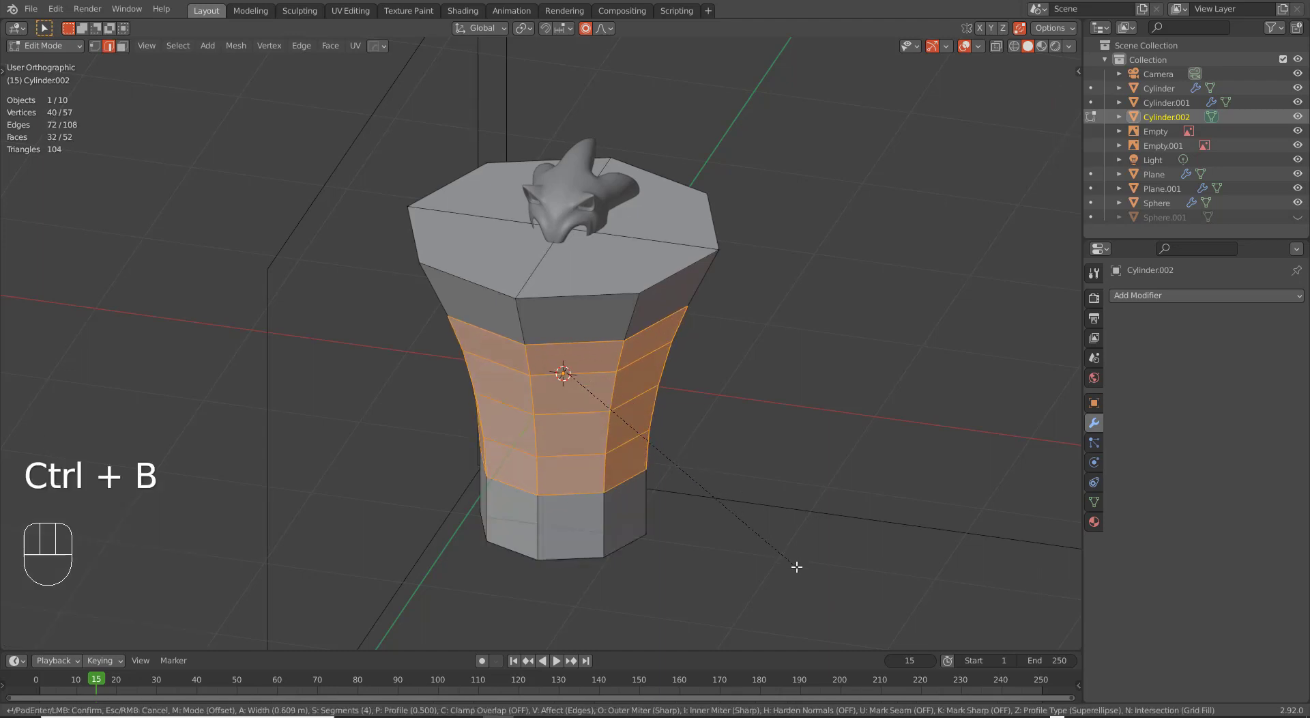
{"action": "left_click", "coordinate": [802, 573]}
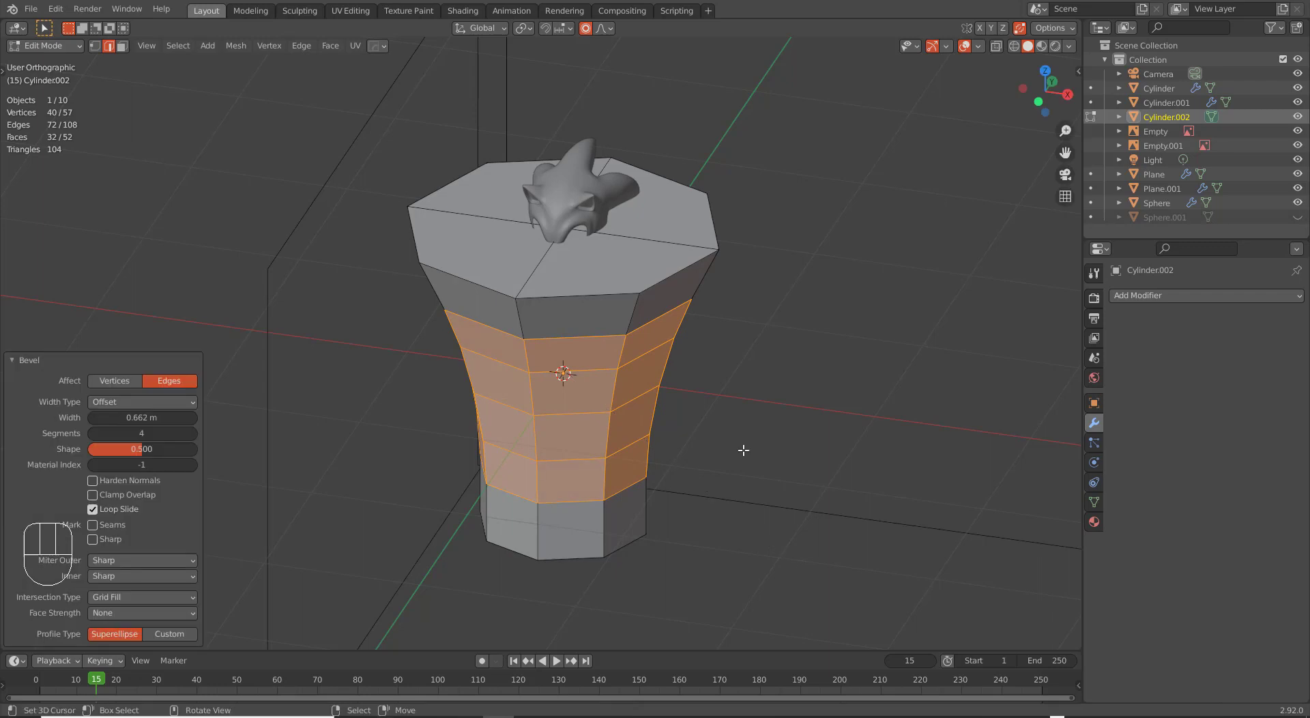
Try smoothing the cap faces together with the two upper side rings twice, and undo both smoothing passes.
{"action": "key", "text": "3"}
{"action": "left_click", "coordinate": [645, 290]}
{"action": "left_click", "coordinate": [655, 205], "text": "shift"}
{"action": "left_click", "coordinate": [535, 203], "text": "shift"}
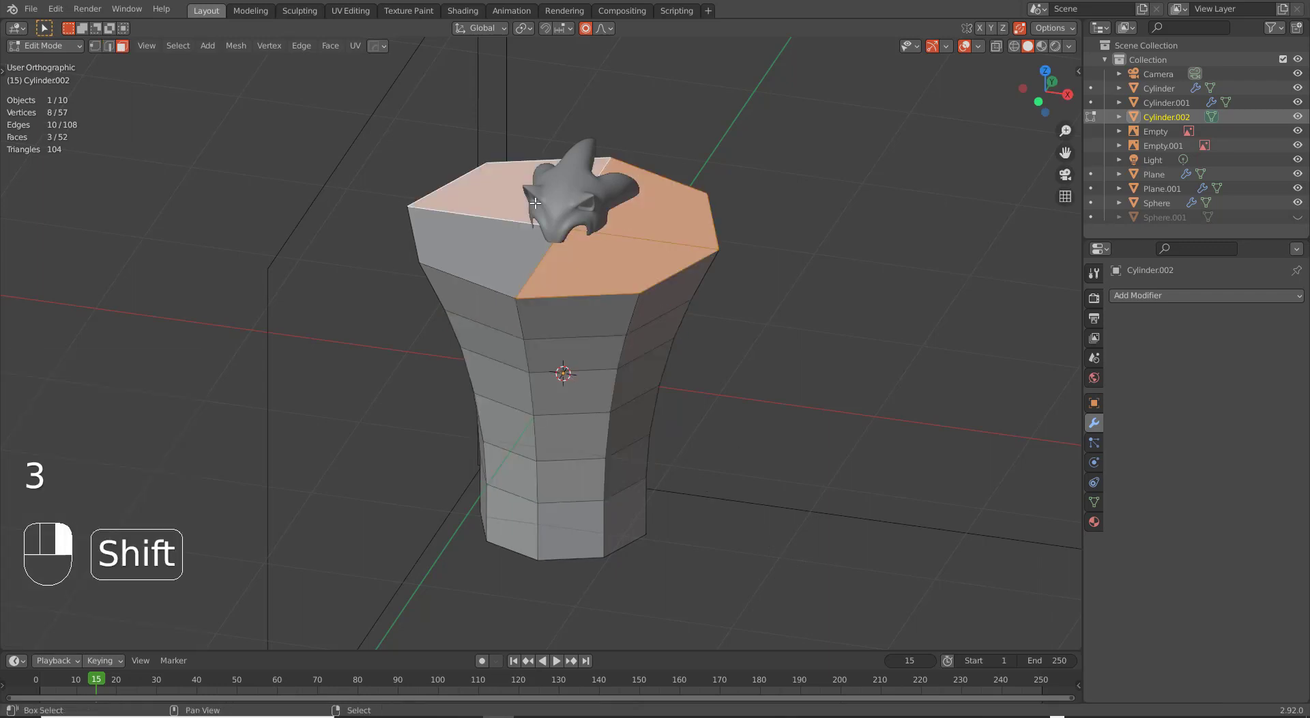
{"action": "left_click", "coordinate": [502, 246], "text": "shift"}
{"action": "left_click", "coordinate": [623, 307], "text": "alt+shift"}
{"action": "left_click", "coordinate": [623, 353], "text": "alt+shift"}
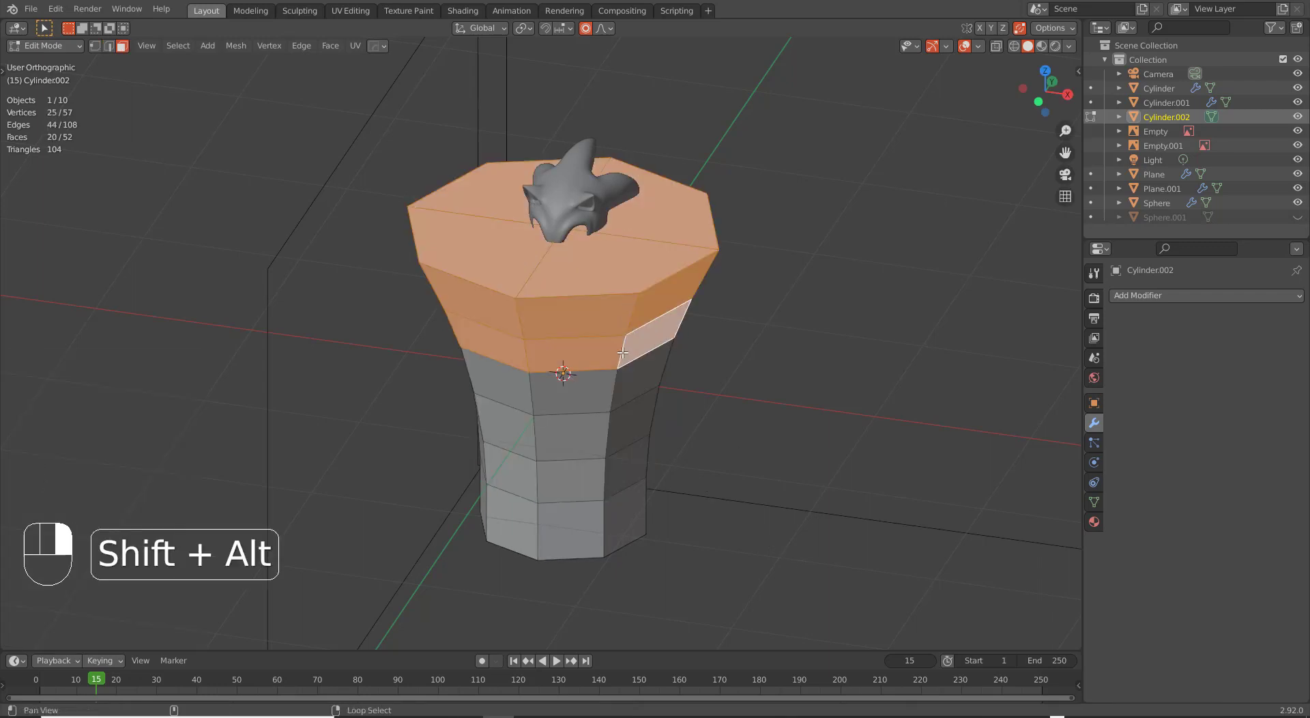
{"action": "key", "text": "alt+q"}
{"action": "key", "text": "alt+q"}
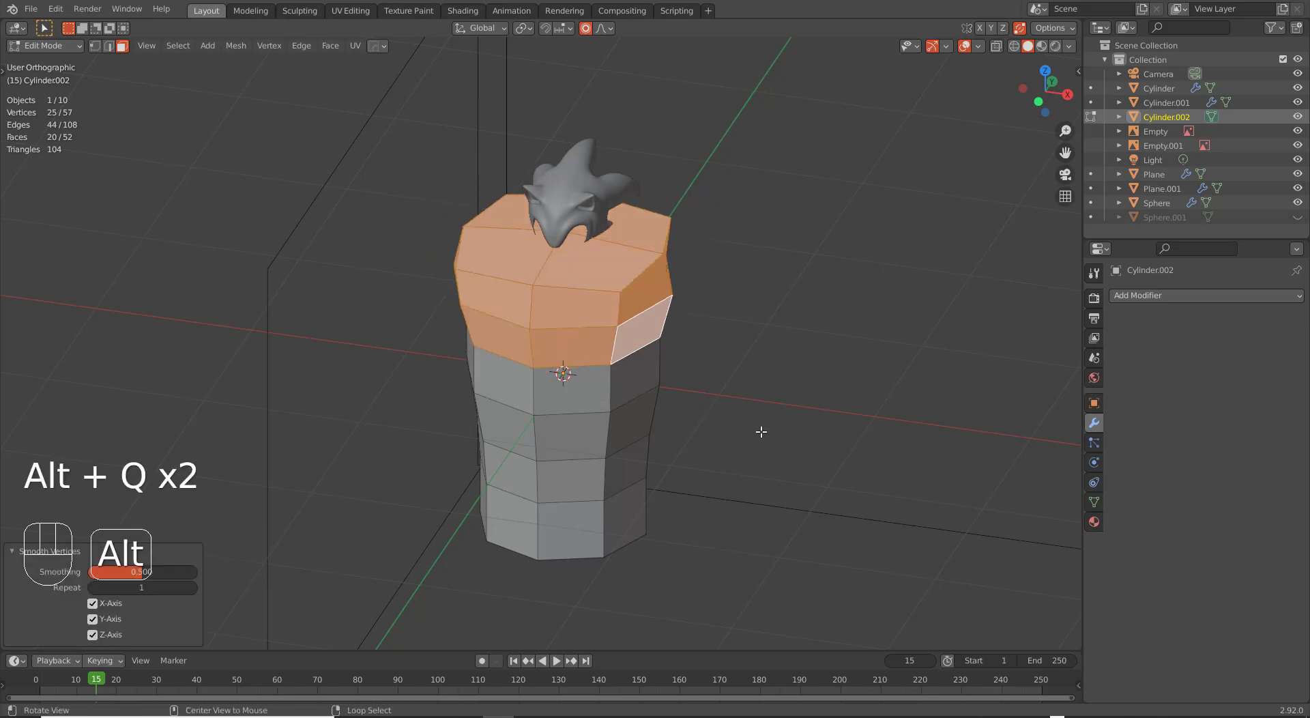
{"action": "key", "text": "ctrl+z"}
{"action": "key", "text": "ctrl+z"}
{"action": "left_click", "coordinate": [620, 361], "text": "alt"}
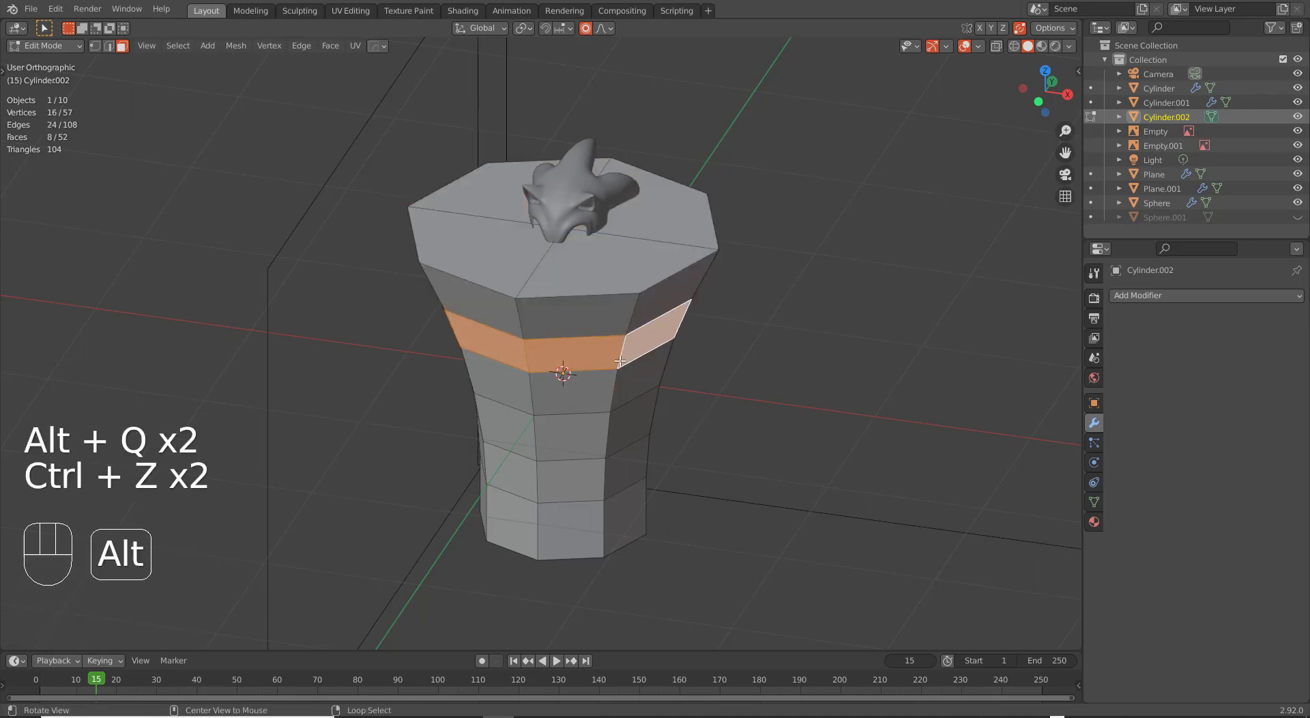
Select only the four cap faces and smooth their vertices three times.
{"action": "left_click", "coordinate": [619, 266]}
{"action": "left_click", "coordinate": [654, 213], "text": "shift"}
{"action": "left_click", "coordinate": [501, 196], "text": "shift"}
{"action": "left_click", "coordinate": [493, 247], "text": "shift"}
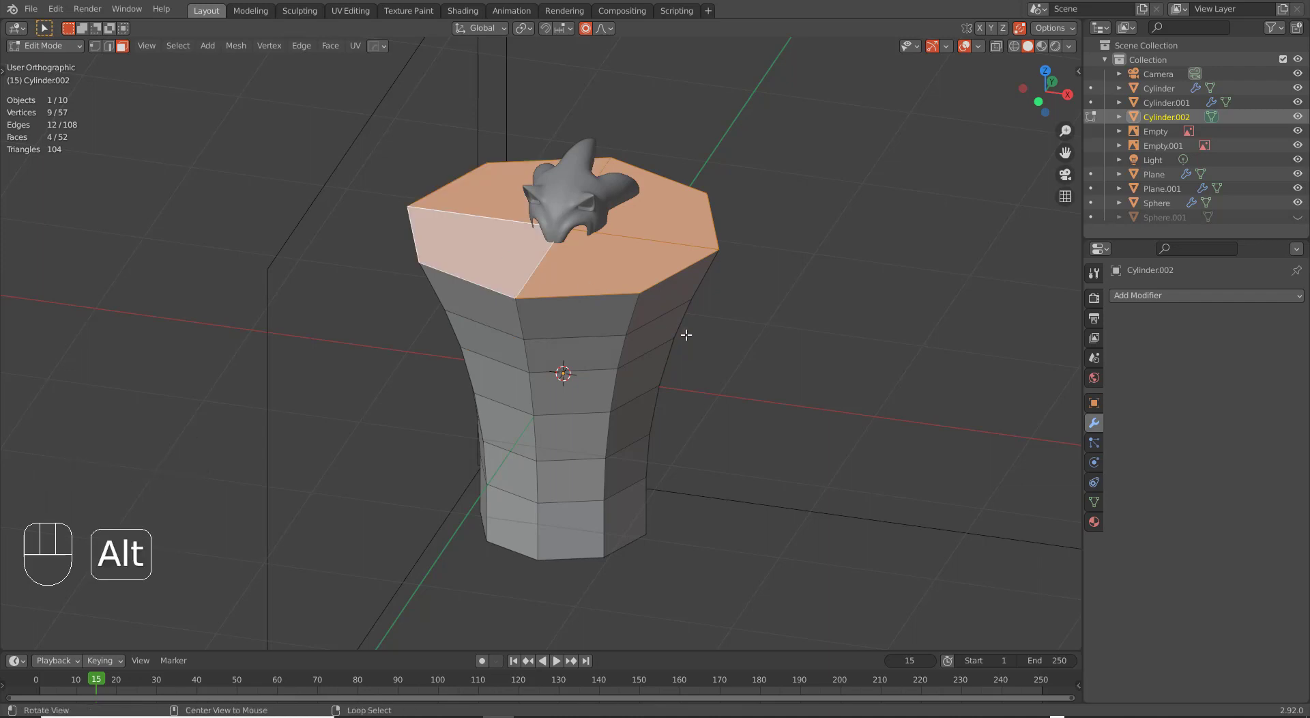
{"action": "key", "text": "alt+q"}
{"action": "key", "text": "alt+q"}
{"action": "key", "text": "alt+q"}
Add the uppermost side ring to the selection and smooth twice, then include the next ring down and smooth once more.
{"action": "left_click", "coordinate": [615, 309], "text": "alt+shift"}
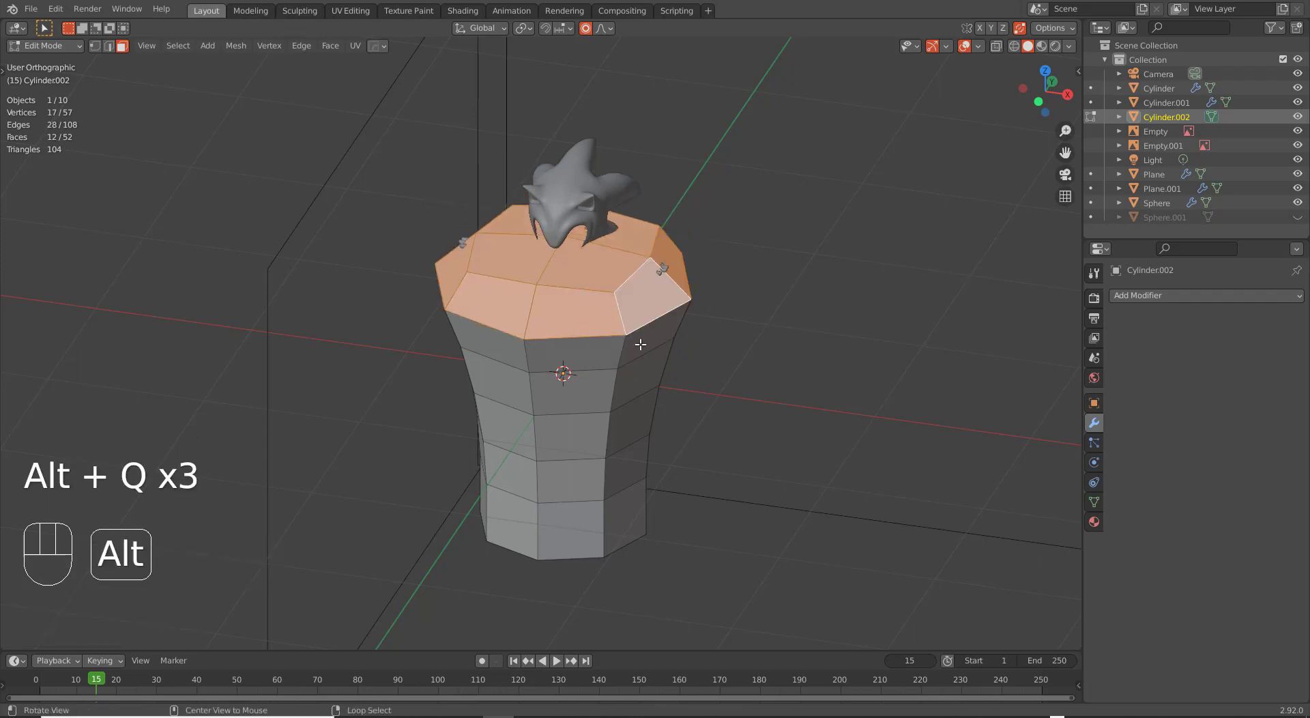
{"action": "key", "text": "alt+q"}
{"action": "key", "text": "alt+q"}
{"action": "left_click", "coordinate": [615, 346], "text": "alt+shift"}
{"action": "key", "text": "alt+q"}
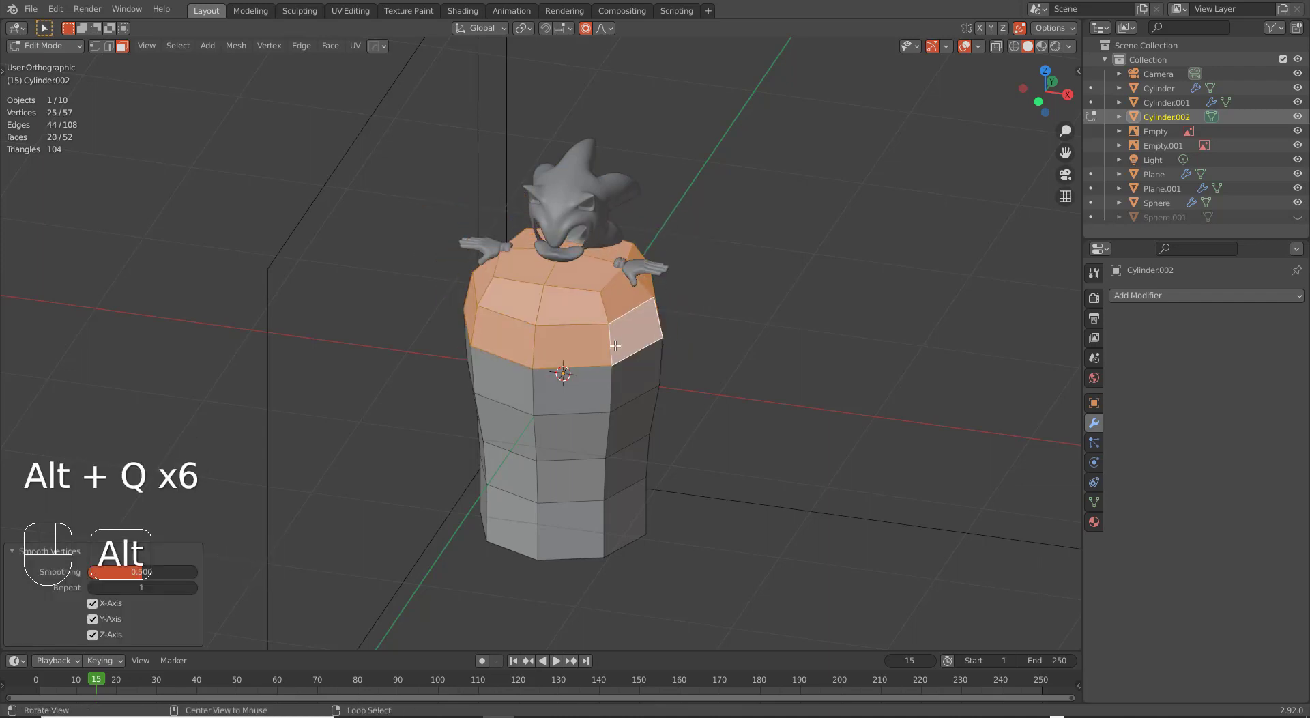
Shrink the lowest ring of side faces inward by about 0.31 m with smooth, connected proportional editing at size 2.749.
{"action": "left_click", "coordinate": [609, 510], "text": "alt"}
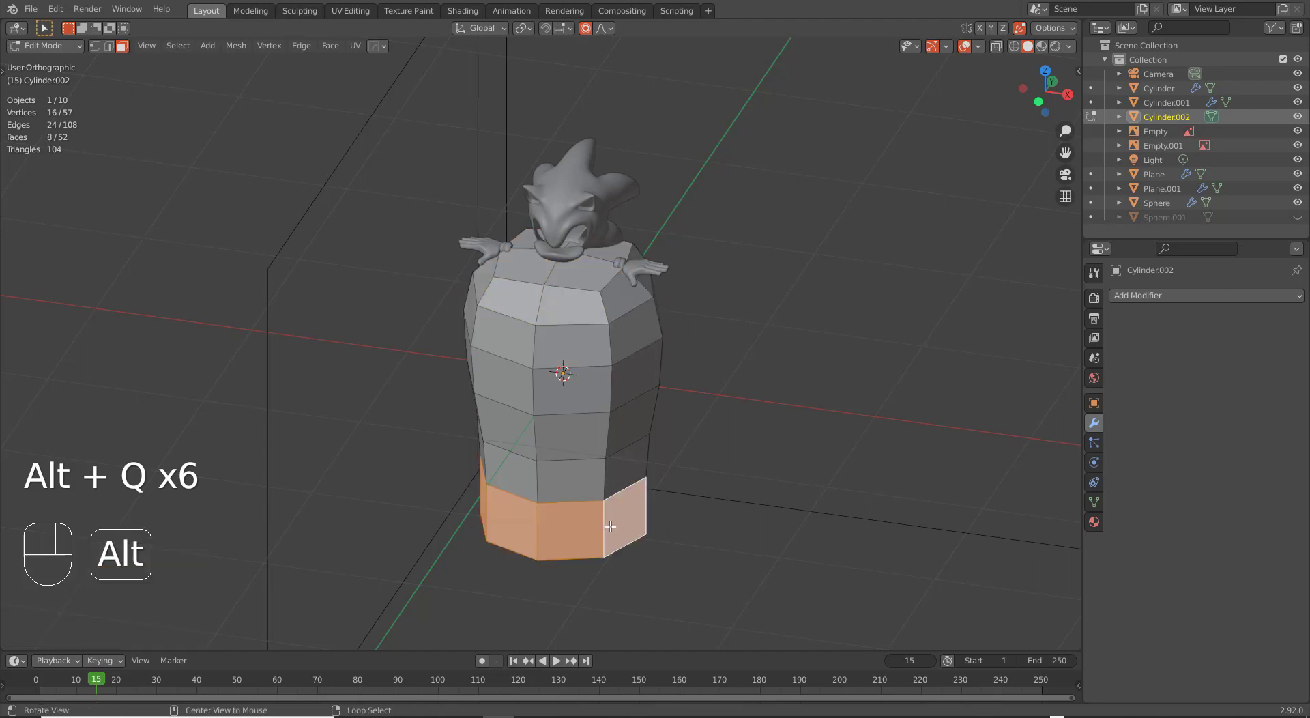
{"action": "key", "text": "s"}
{"action": "right_click", "coordinate": [763, 536]}
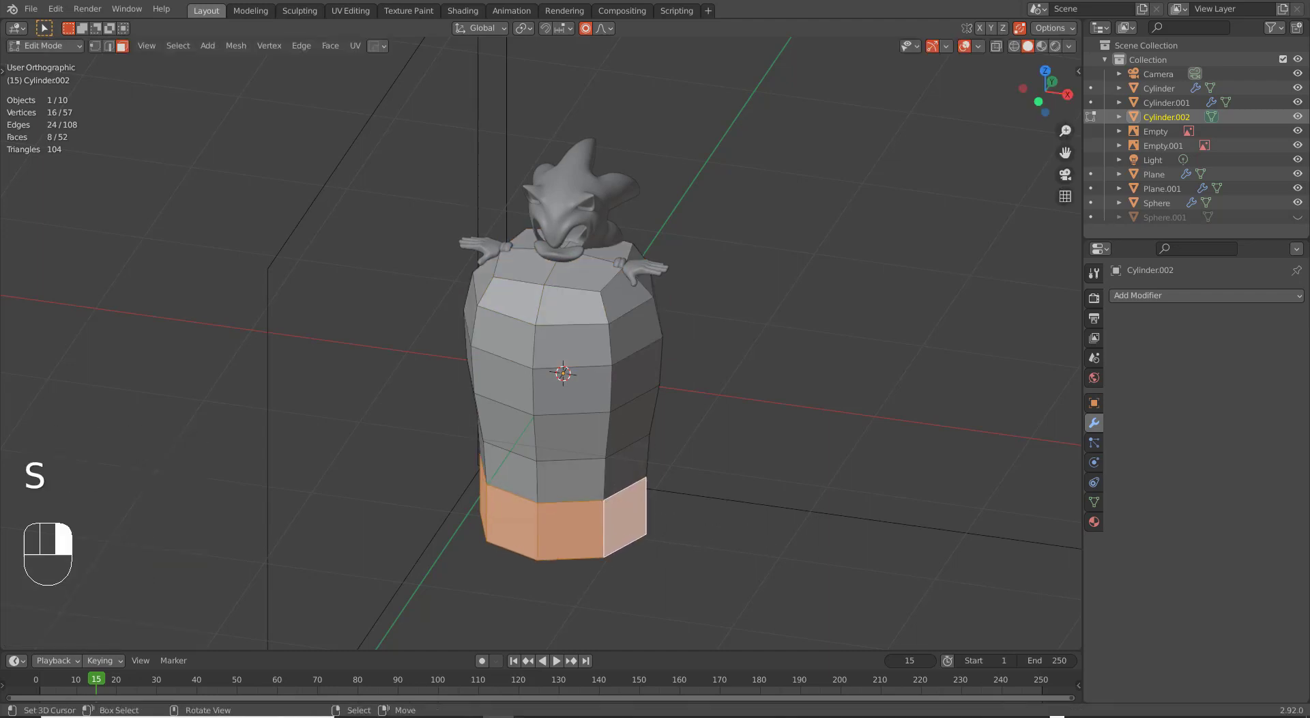
{"action": "key", "text": "alt+s"}
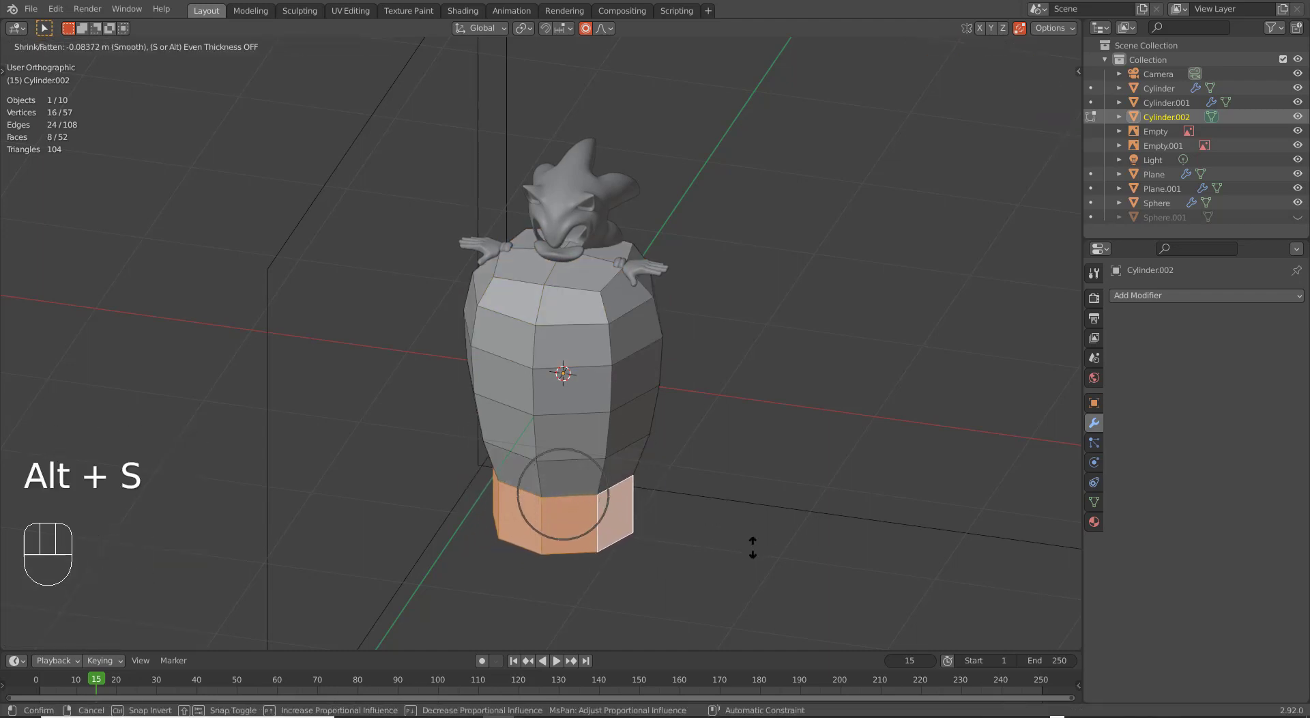
{"action": "scroll", "coordinate": [753, 547], "scroll_direction": "down", "scroll_amount": 15}
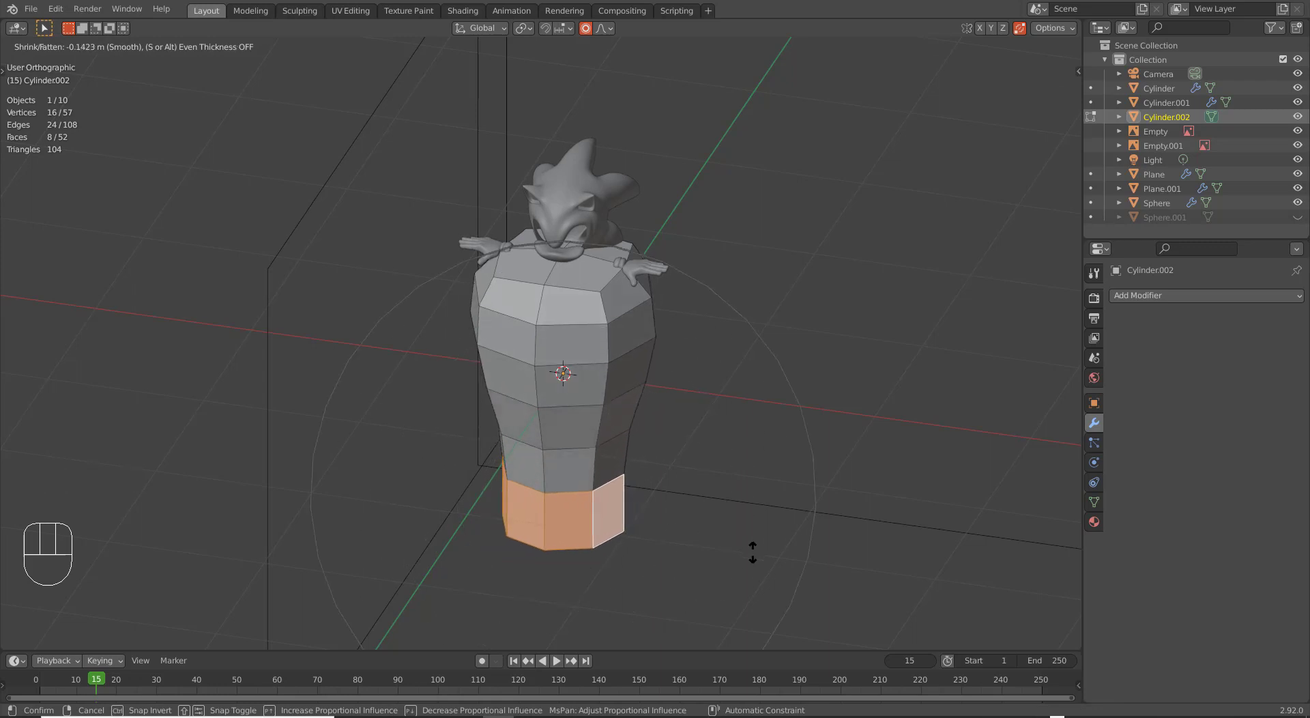
{"action": "scroll", "coordinate": [754, 556], "scroll_direction": "down", "scroll_amount": 8}
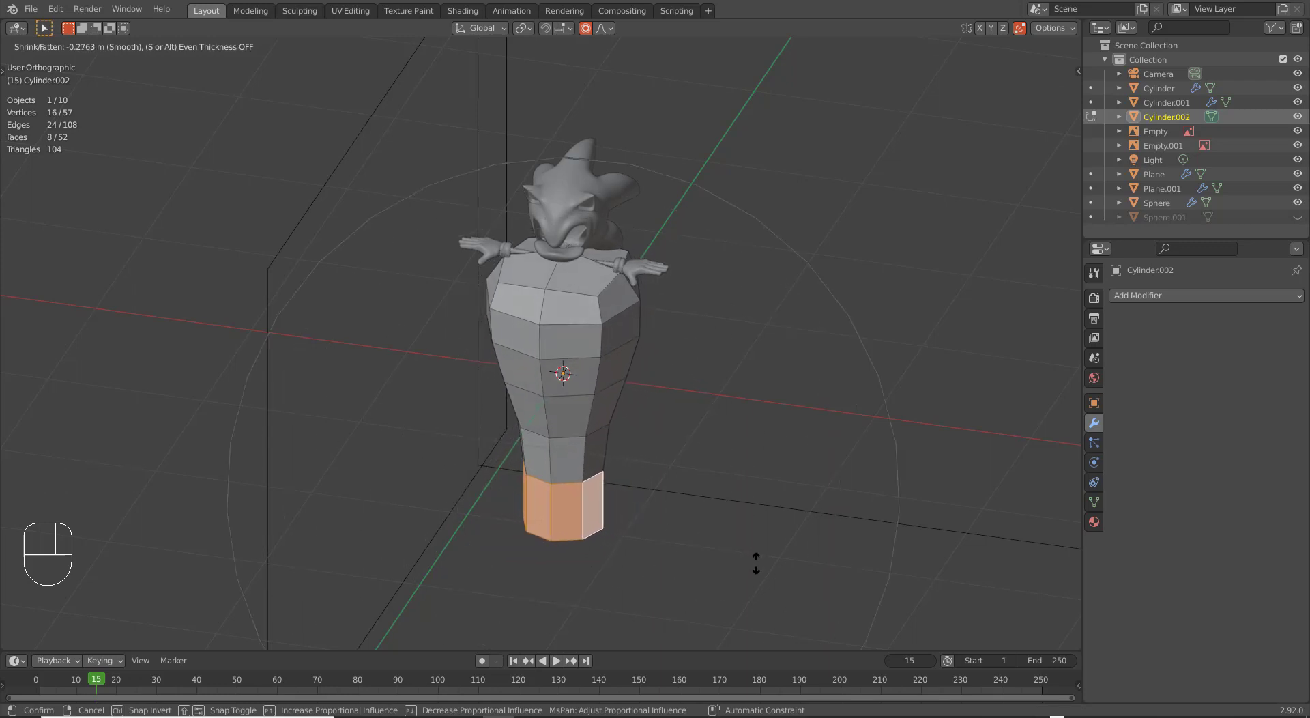
{"action": "scroll", "coordinate": [758, 566], "scroll_direction": "down", "scroll_amount": 5}
{"action": "scroll", "coordinate": [758, 571], "scroll_direction": "down", "scroll_amount": 4}
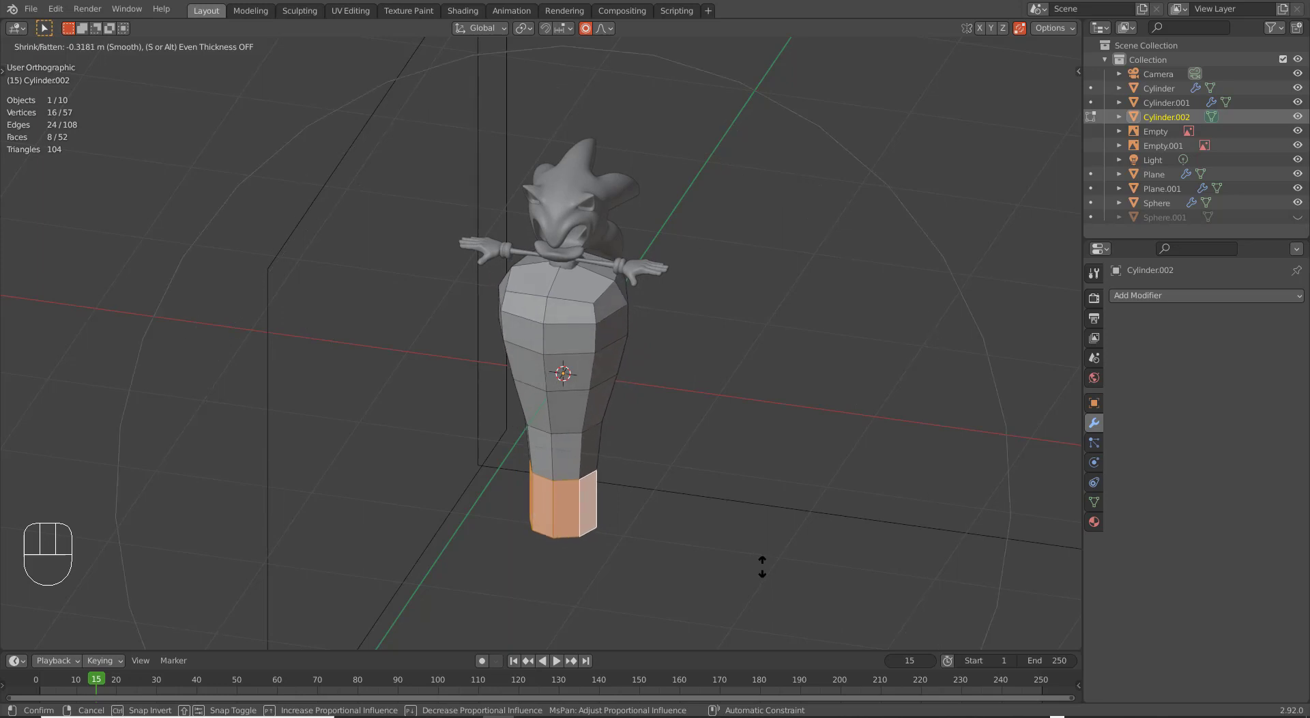
{"action": "left_click", "coordinate": [763, 565]}
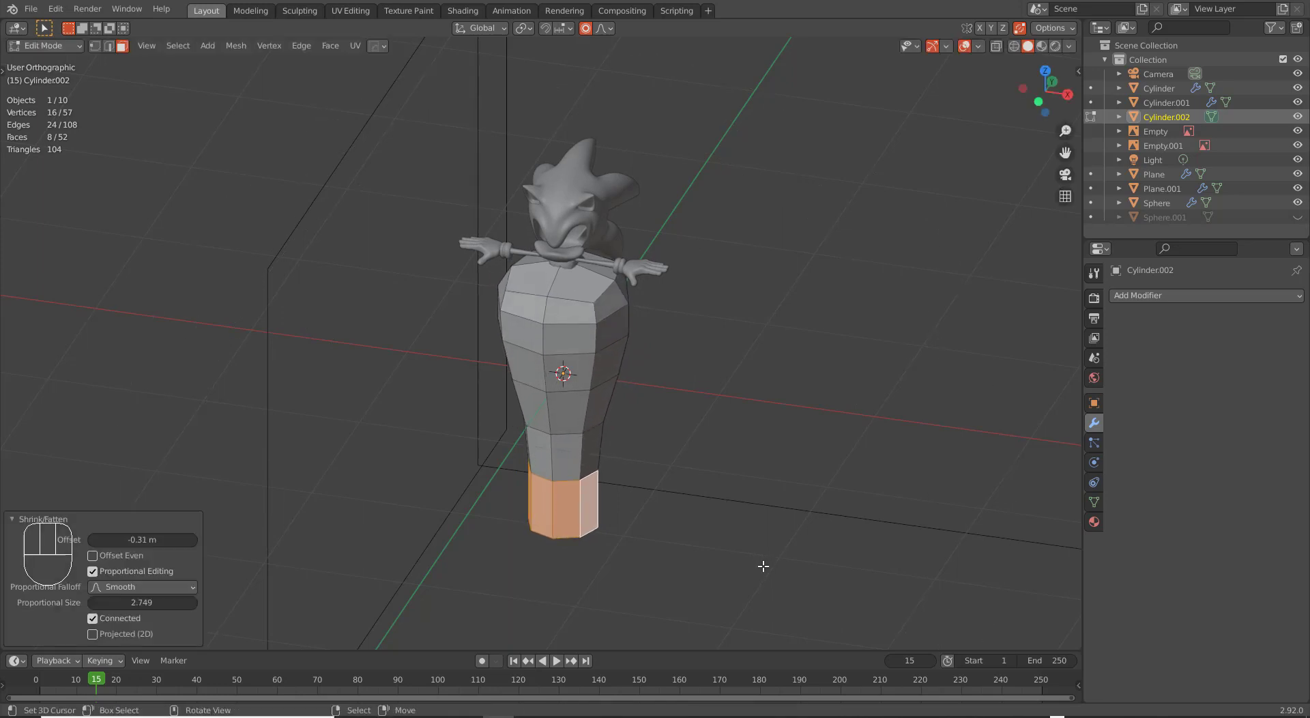
Examine the tapered piece against the side reference in the right orthographic view.
{"action": "key", "text": "Tab"}
{"action": "key", "text": "Tab"}
{"action": "key", "text": "KP_3"}
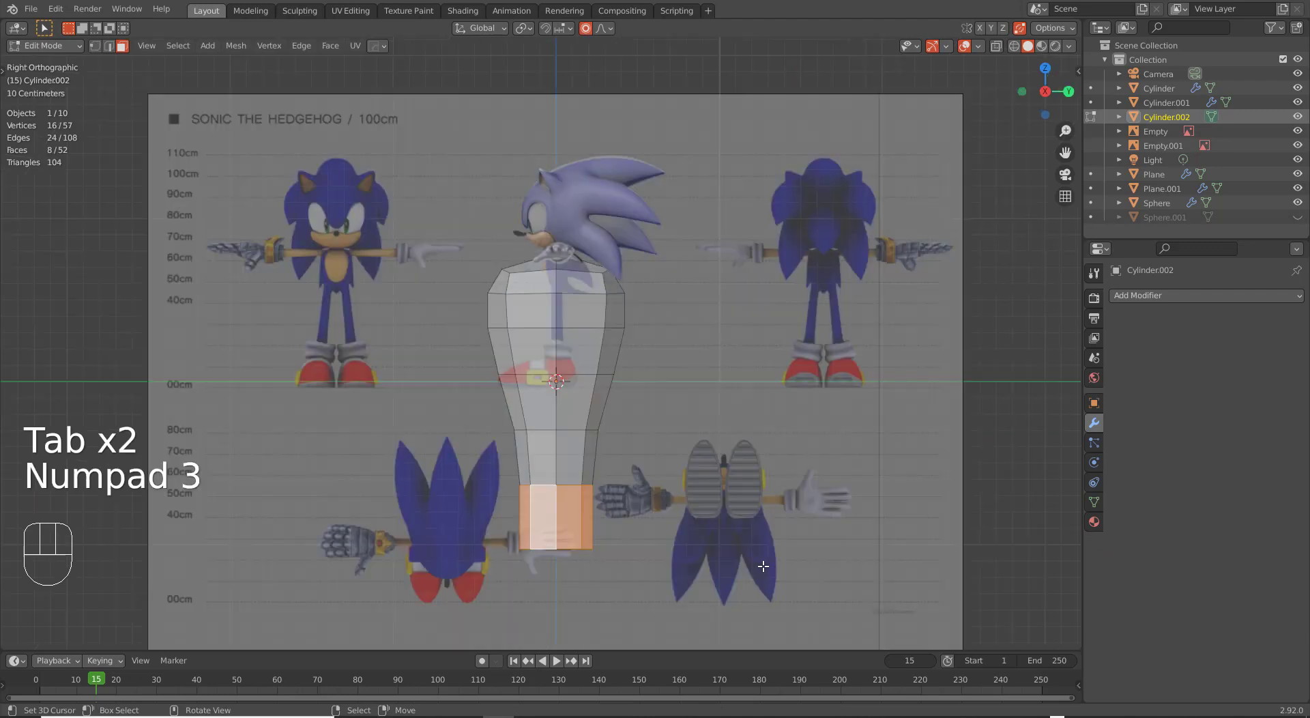
{"action": "key", "text": "Tab"}
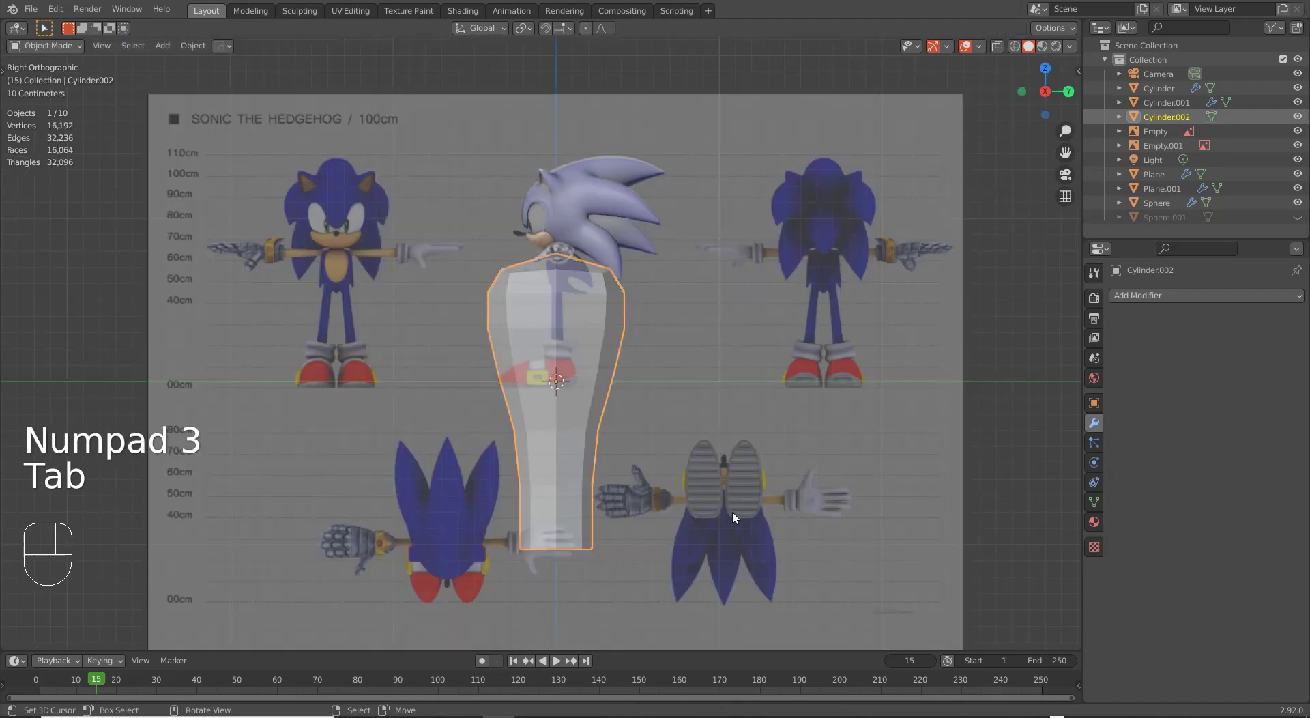
{"action": "key", "text": "Tab"}
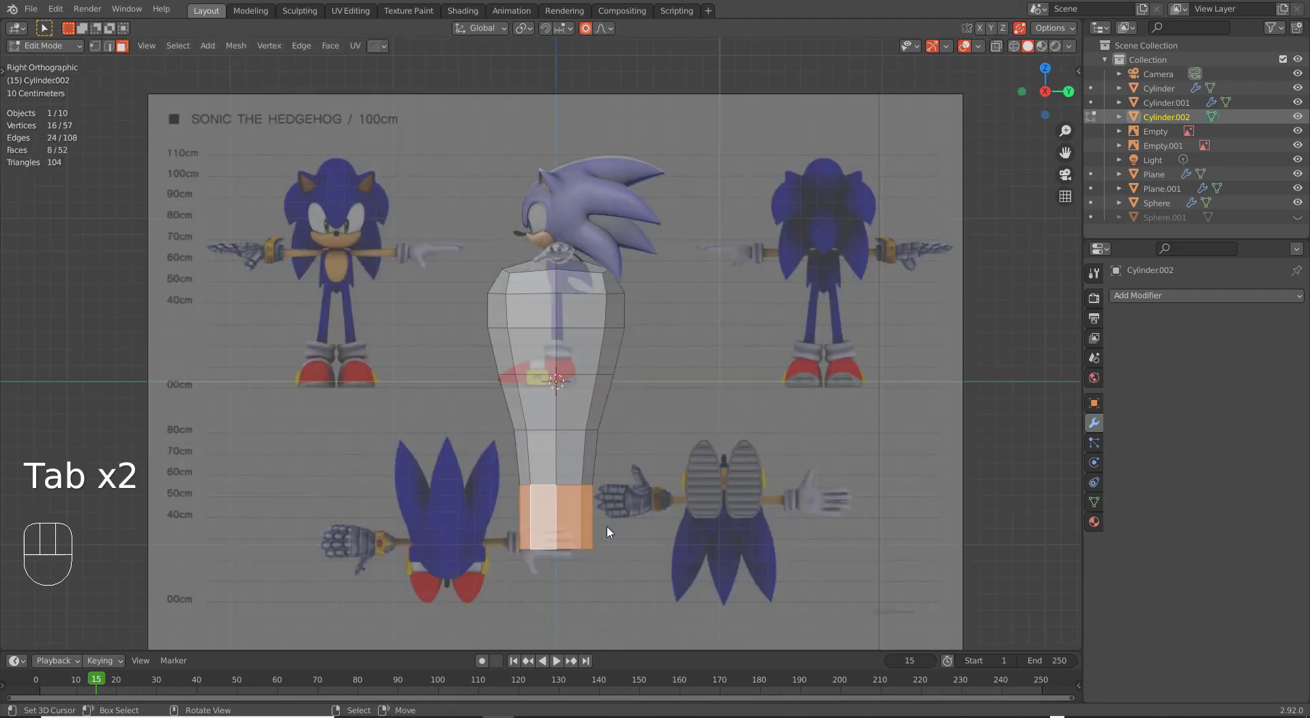
Rotate the whole nose mesh about -89° so its rounded end points forward, and move it up toward the head.
{"action": "key", "text": "a"}
{"action": "key", "text": "r"}
{"action": "left_click", "coordinate": [729, 341]}
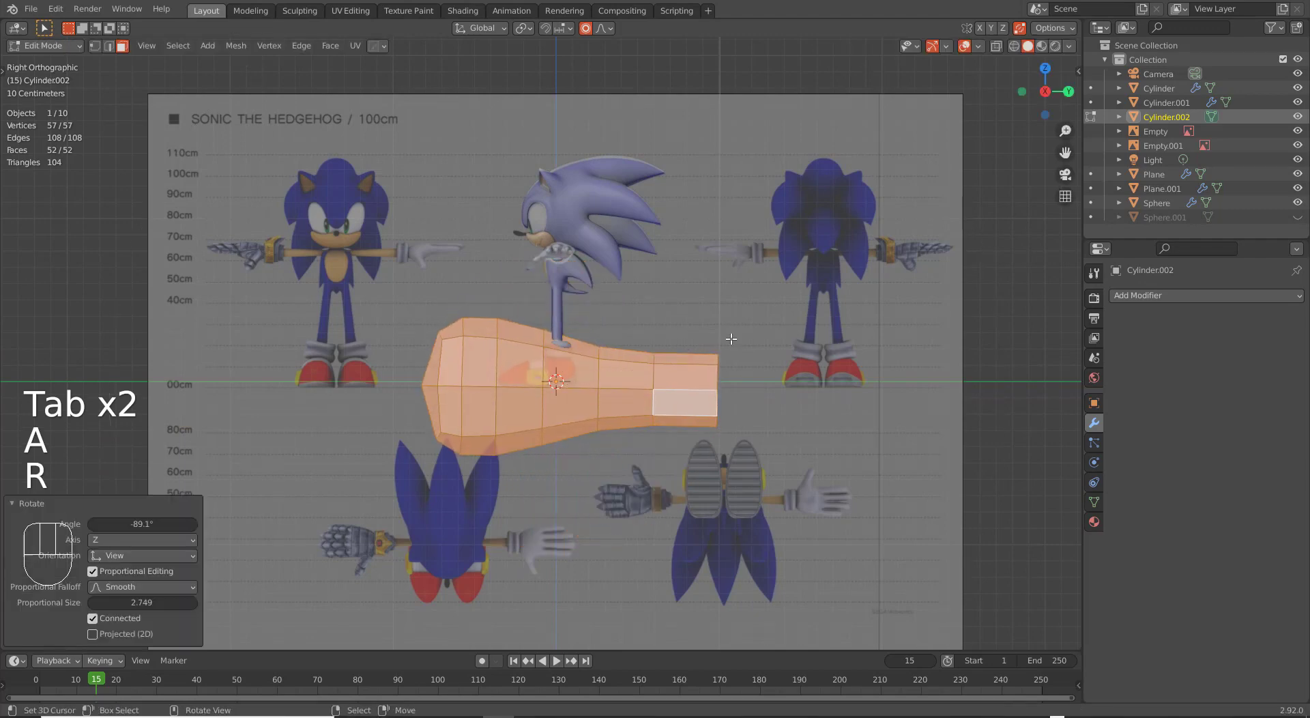
{"action": "key", "text": "g"}
{"action": "left_click", "coordinate": [620, 301]}
Scale the nose mesh down to about 0.23, shrink it slightly more, and place it over the nose in the side reference.
{"action": "scroll", "coordinate": [623, 442], "scroll_direction": "up", "scroll_amount": 4}
{"action": "middle_click_drag", "start_coordinate": [623, 443], "coordinate": [695, 618], "text": "shift"}
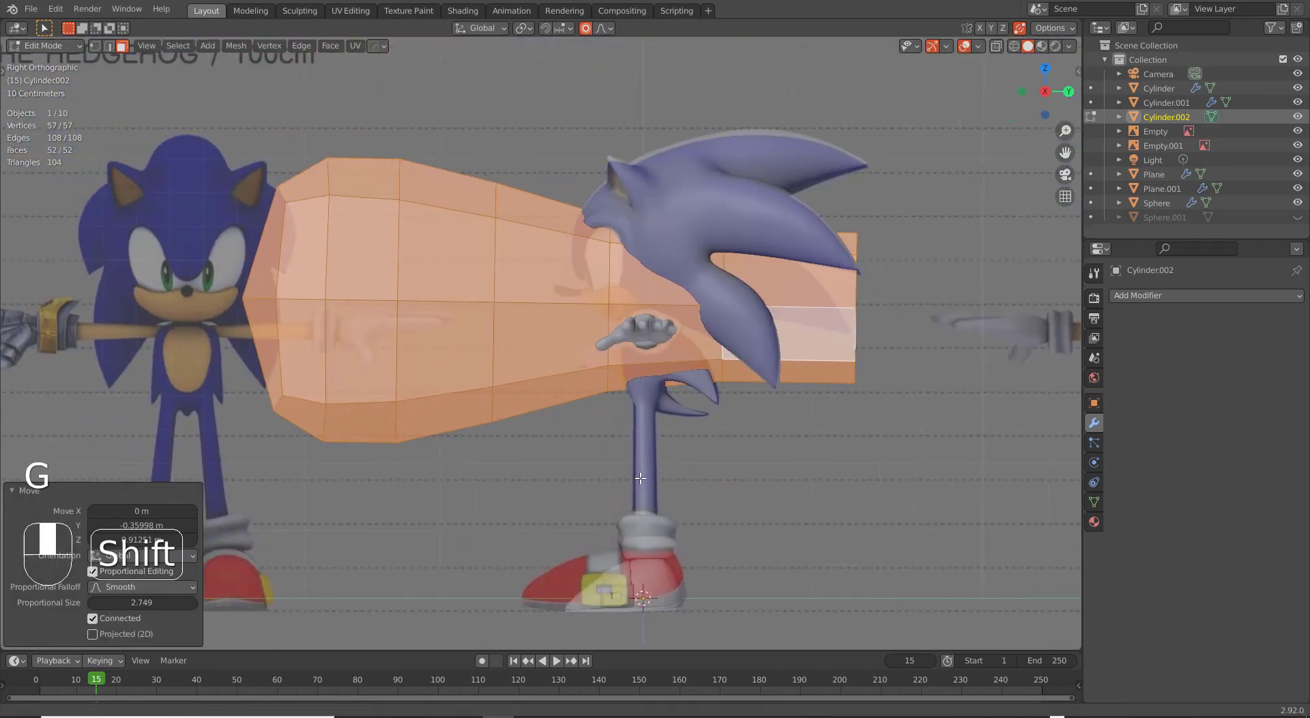
{"action": "key", "text": "s"}
{"action": "left_click", "coordinate": [571, 352]}
{"action": "scroll", "coordinate": [596, 433], "scroll_direction": "up", "scroll_amount": 6}
{"action": "middle_click_drag", "start_coordinate": [596, 433], "coordinate": [570, 459], "text": "shift"}
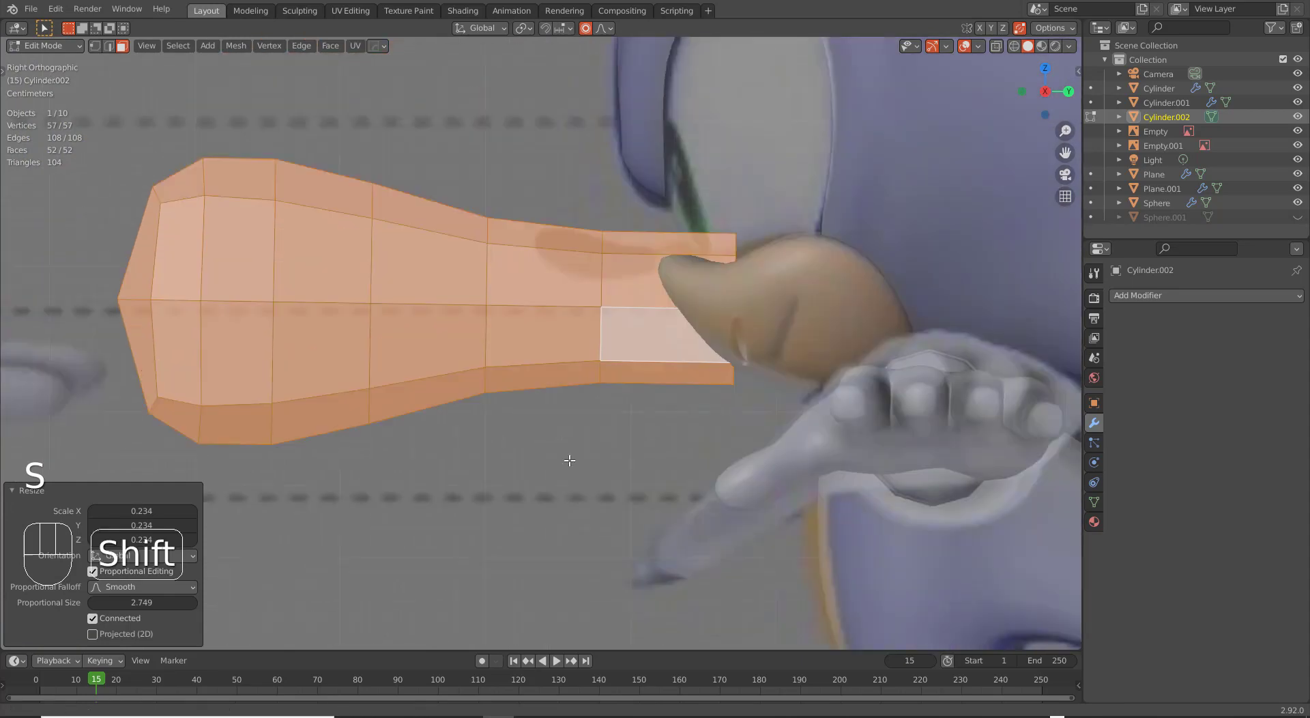
{"action": "key", "text": "s"}
{"action": "left_click", "coordinate": [596, 444]}
{"action": "key", "text": "g"}
{"action": "left_click", "coordinate": [611, 454]}
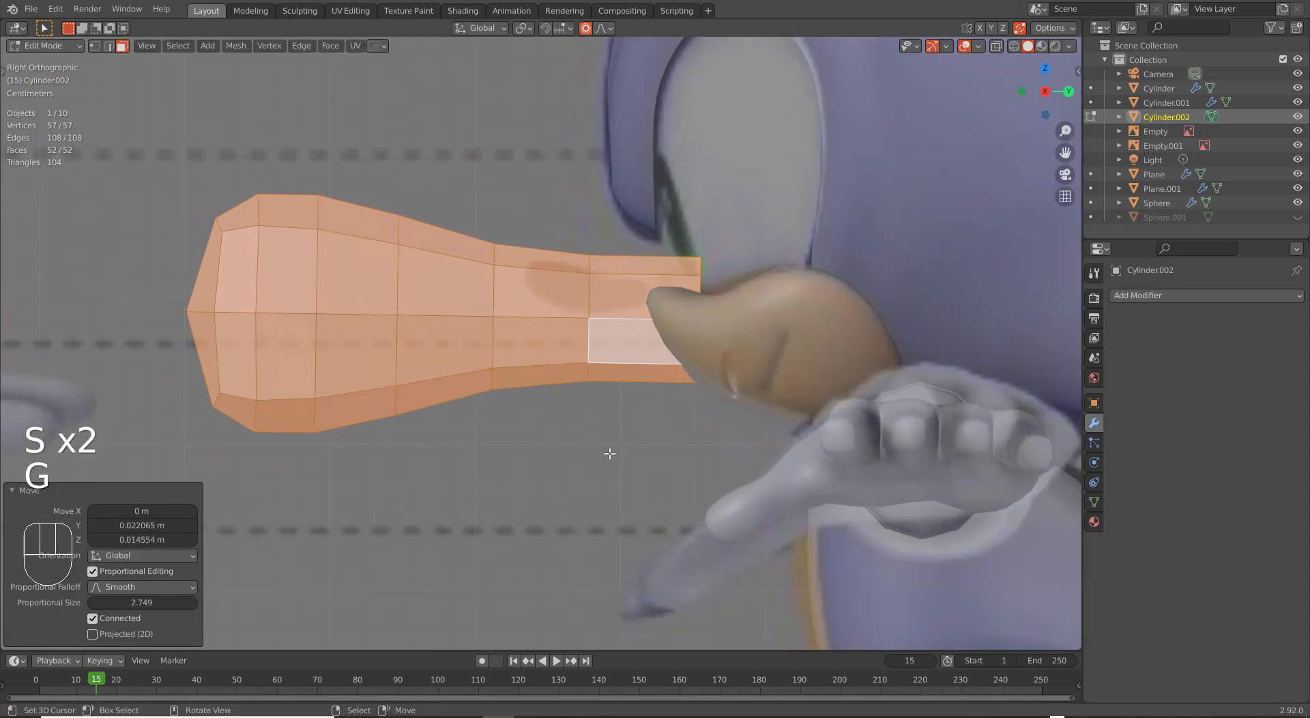
Pull the nose's tip vertex about 0.17 m forward and 0.05 m up with a proportional size of about 0.25, and rotate it about 1.85°.
{"action": "scroll", "coordinate": [611, 454], "scroll_direction": "up", "scroll_amount": 3}
{"action": "middle_click_drag", "start_coordinate": [259, 142], "coordinate": [375, 217], "text": "shift"}
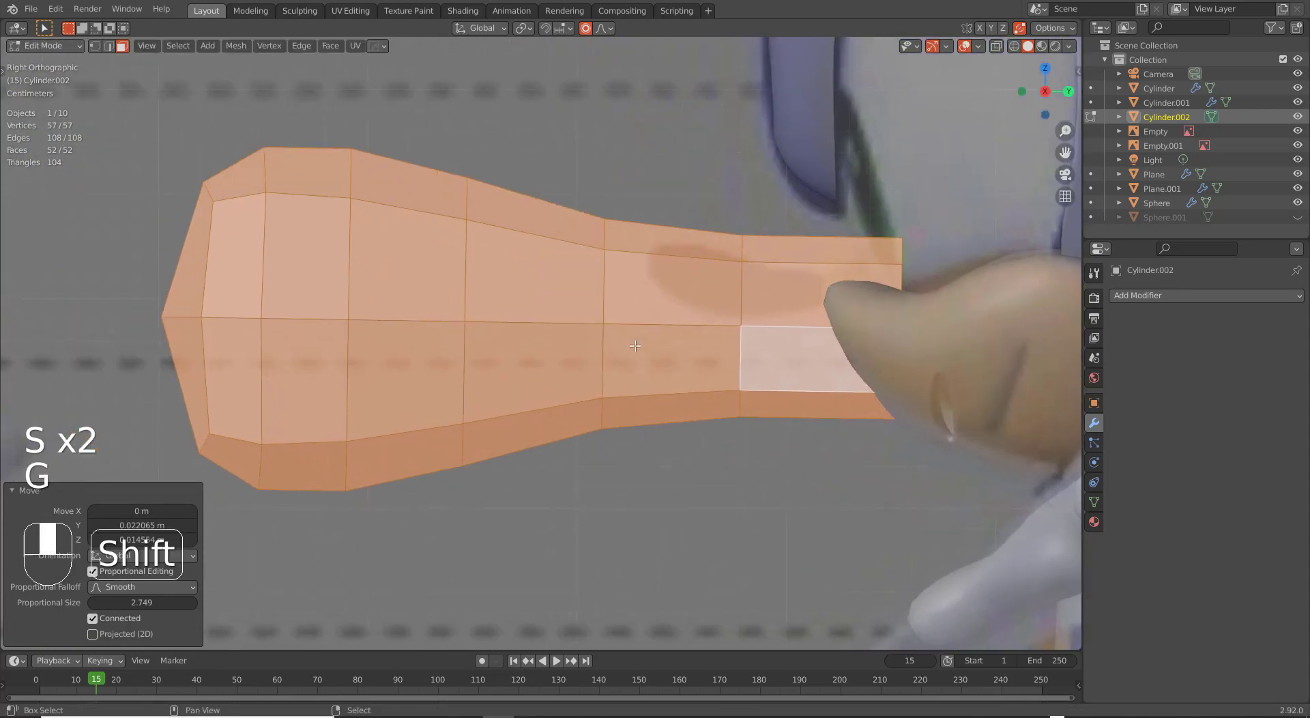
{"action": "right_click", "coordinate": [165, 315]}
{"action": "key", "text": "1"}
{"action": "scroll", "coordinate": [540, 384], "scroll_direction": "down", "scroll_amount": 3}
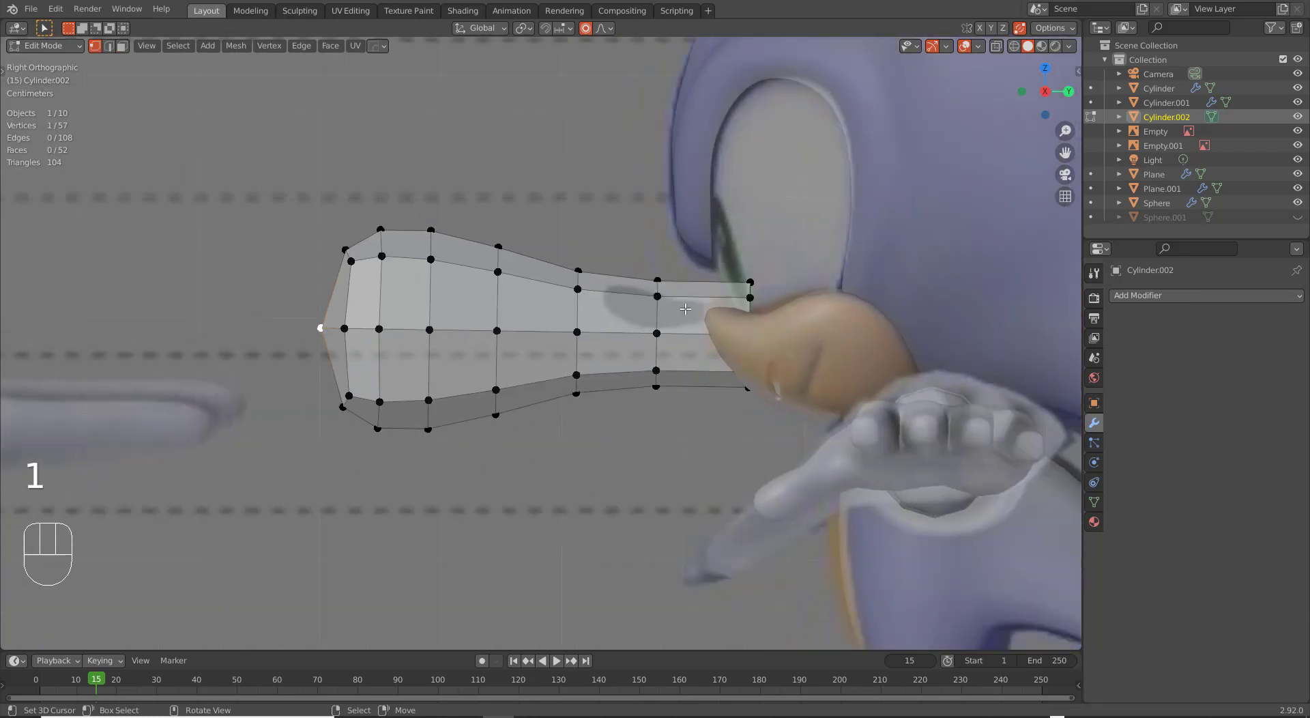
{"action": "middle_click_drag", "start_coordinate": [539, 384], "coordinate": [628, 377], "text": "shift"}
{"action": "key", "text": "g"}
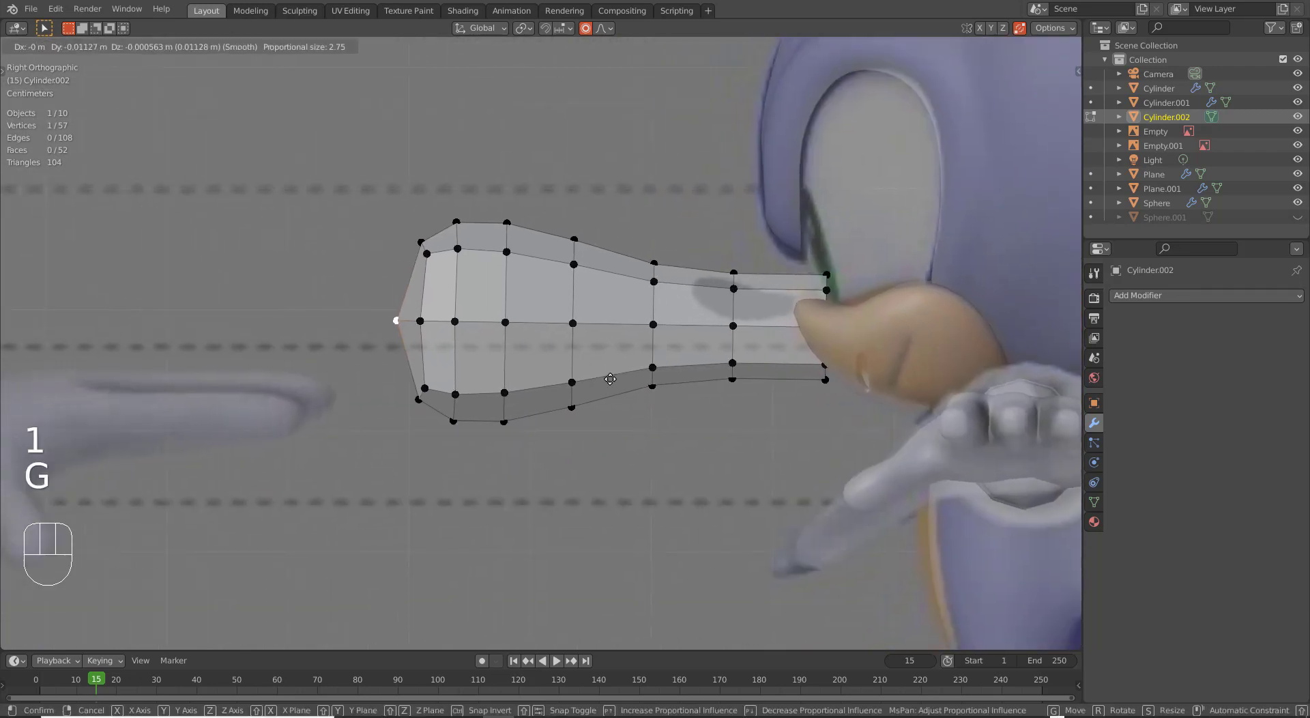
{"action": "scroll", "coordinate": [560, 368], "scroll_direction": "up", "scroll_amount": 18}
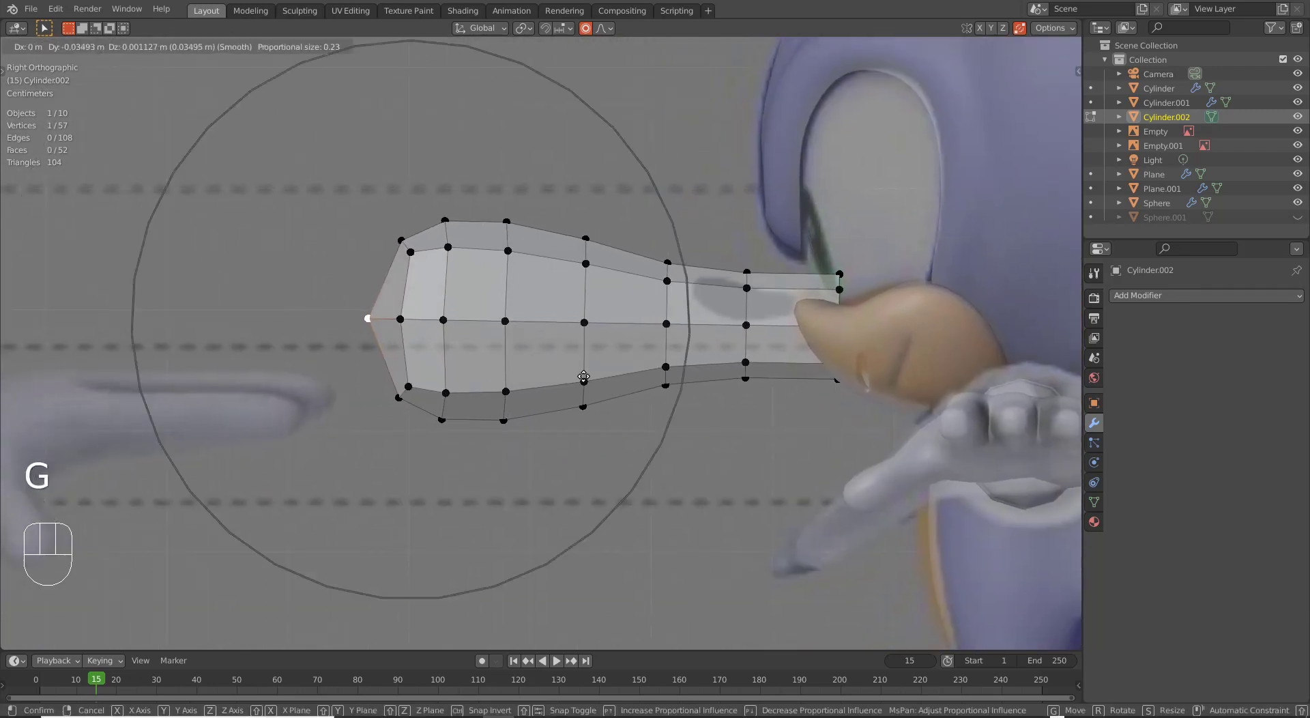
{"action": "scroll", "coordinate": [511, 354], "scroll_direction": "down", "scroll_amount": 2}
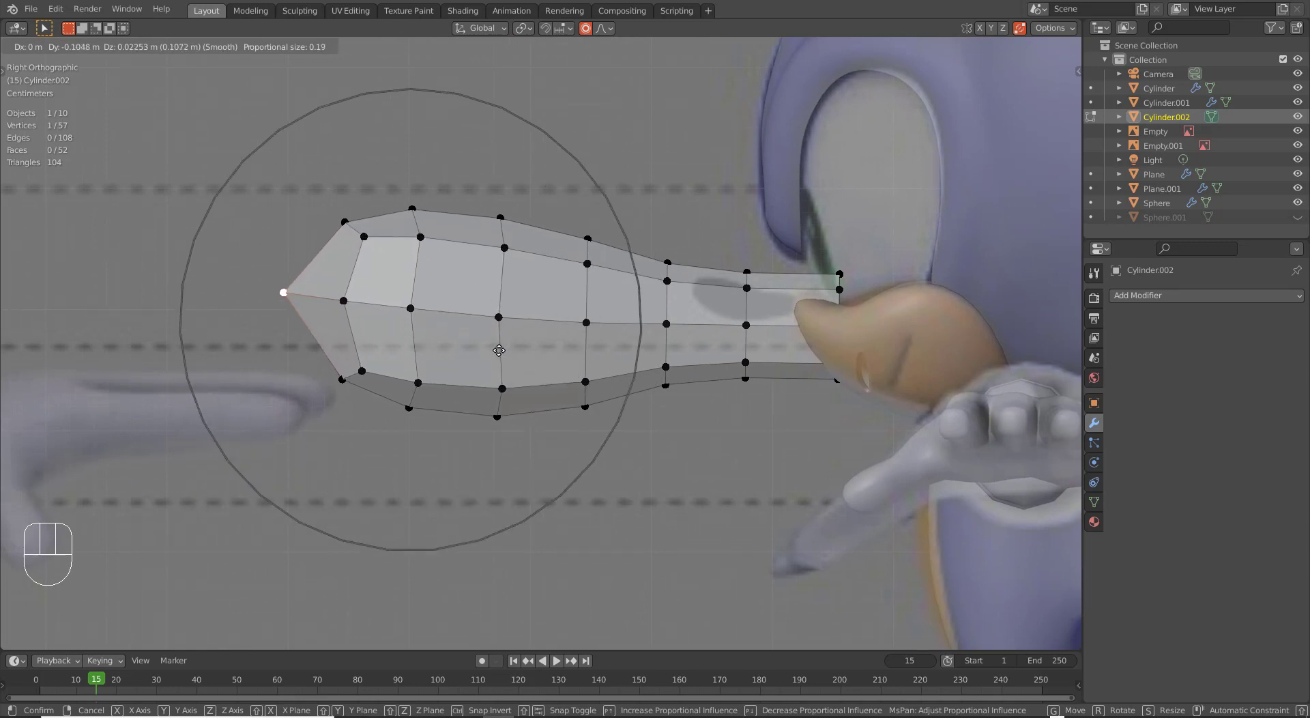
{"action": "scroll", "coordinate": [437, 327], "scroll_direction": "down", "scroll_amount": 3}
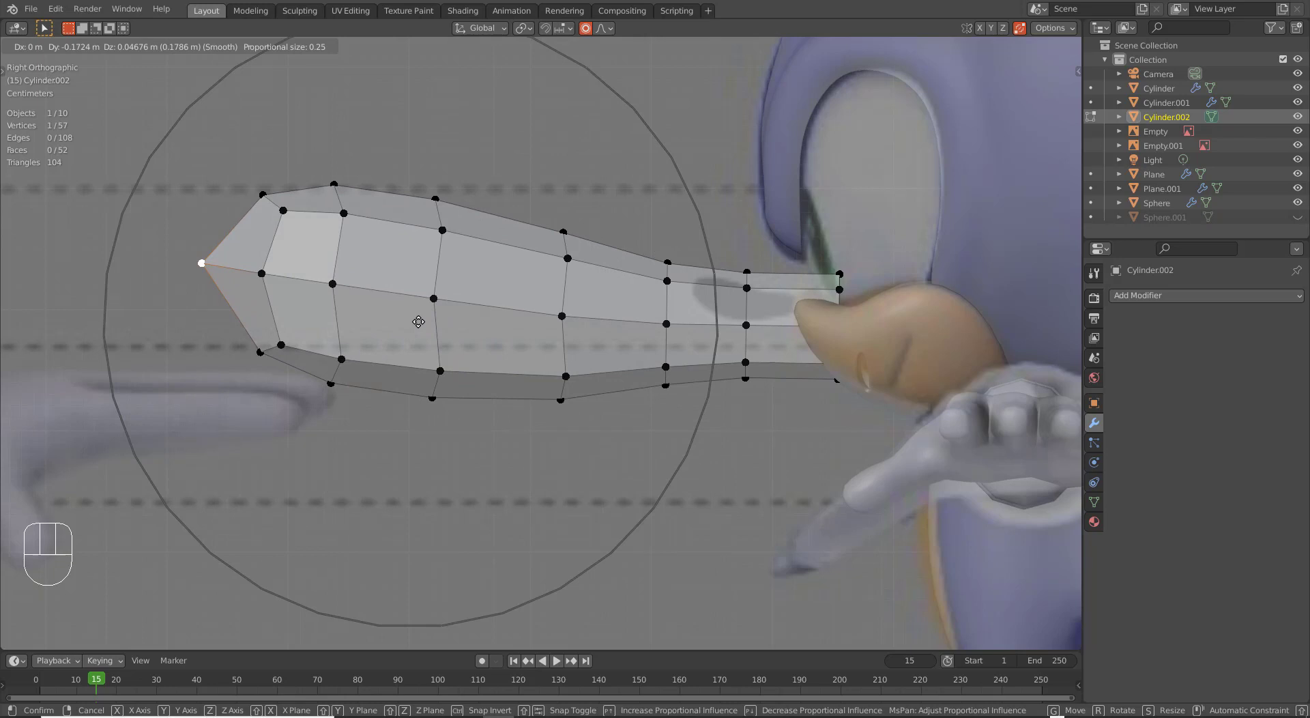
{"action": "left_click", "coordinate": [418, 321]}
{"action": "key", "text": "r"}
{"action": "left_click", "coordinate": [525, 417]}
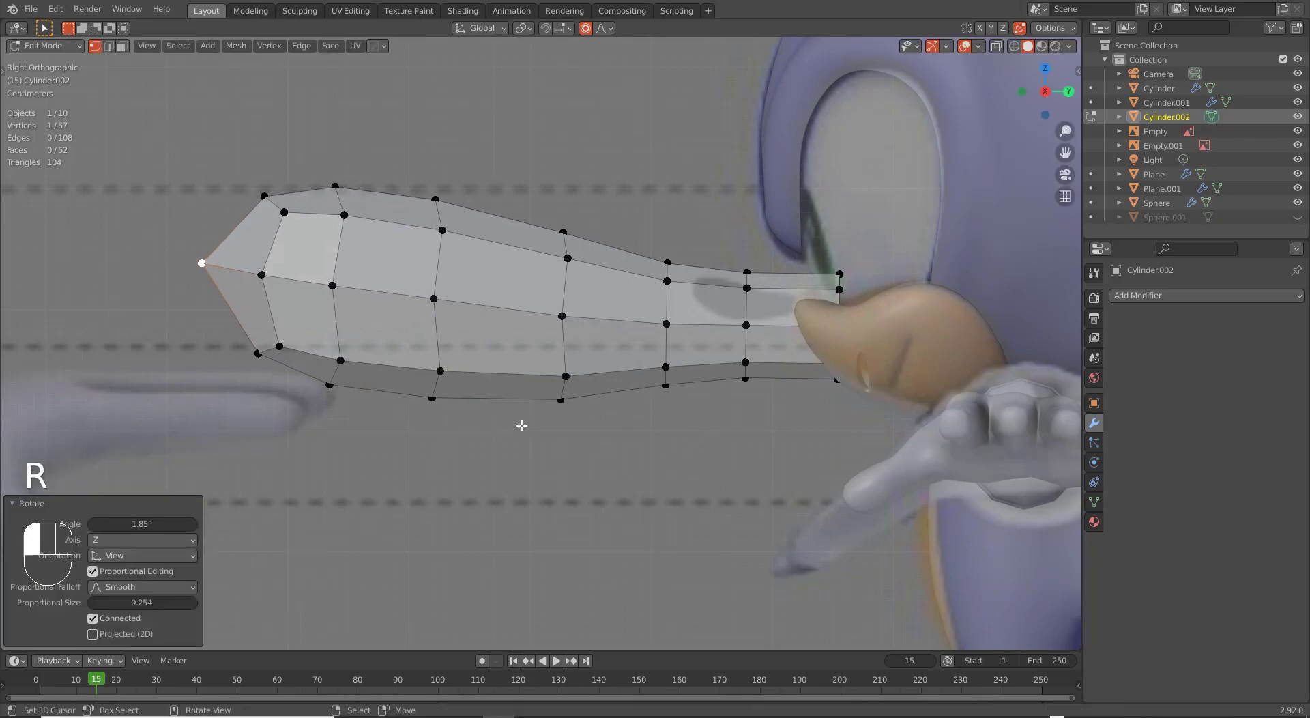
Scale the entire nose mesh by about 0.41 and again by about 0.5, moving it onto the reference nose.
{"action": "key", "text": "a"}
{"action": "key", "text": "s"}
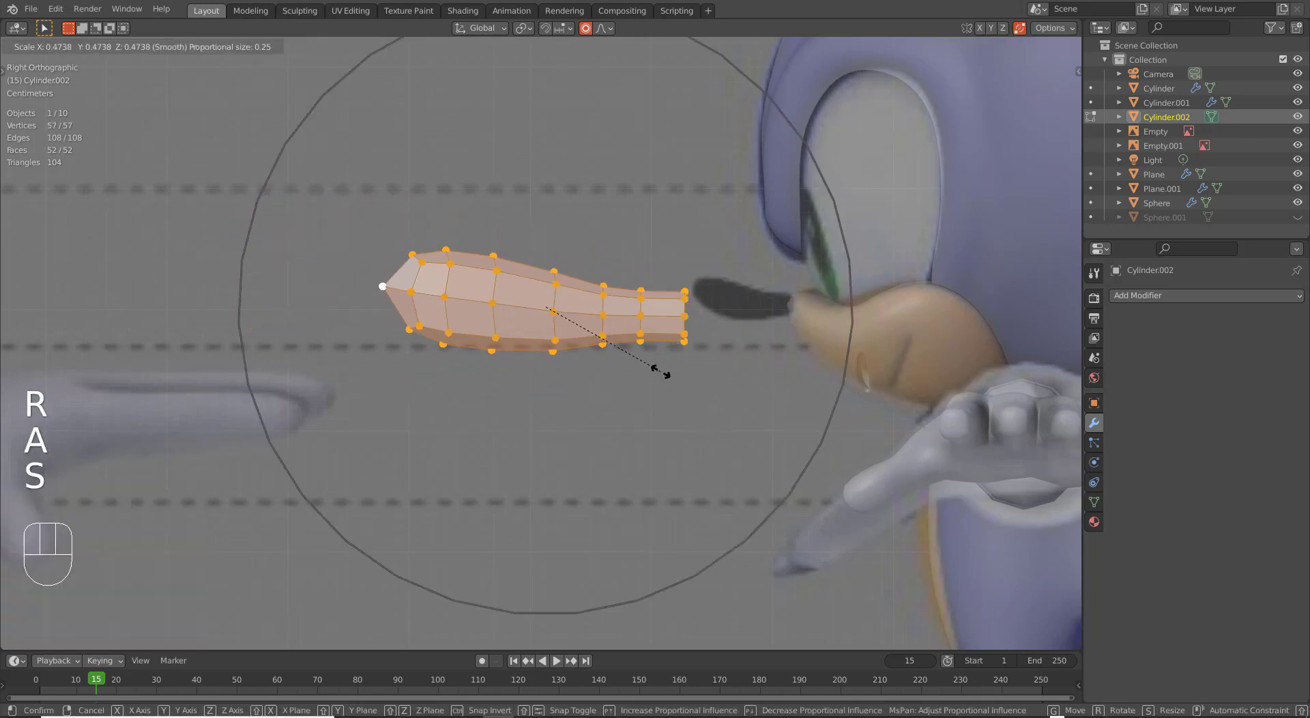
{"action": "left_click", "coordinate": [634, 365]}
{"action": "key", "text": "g"}
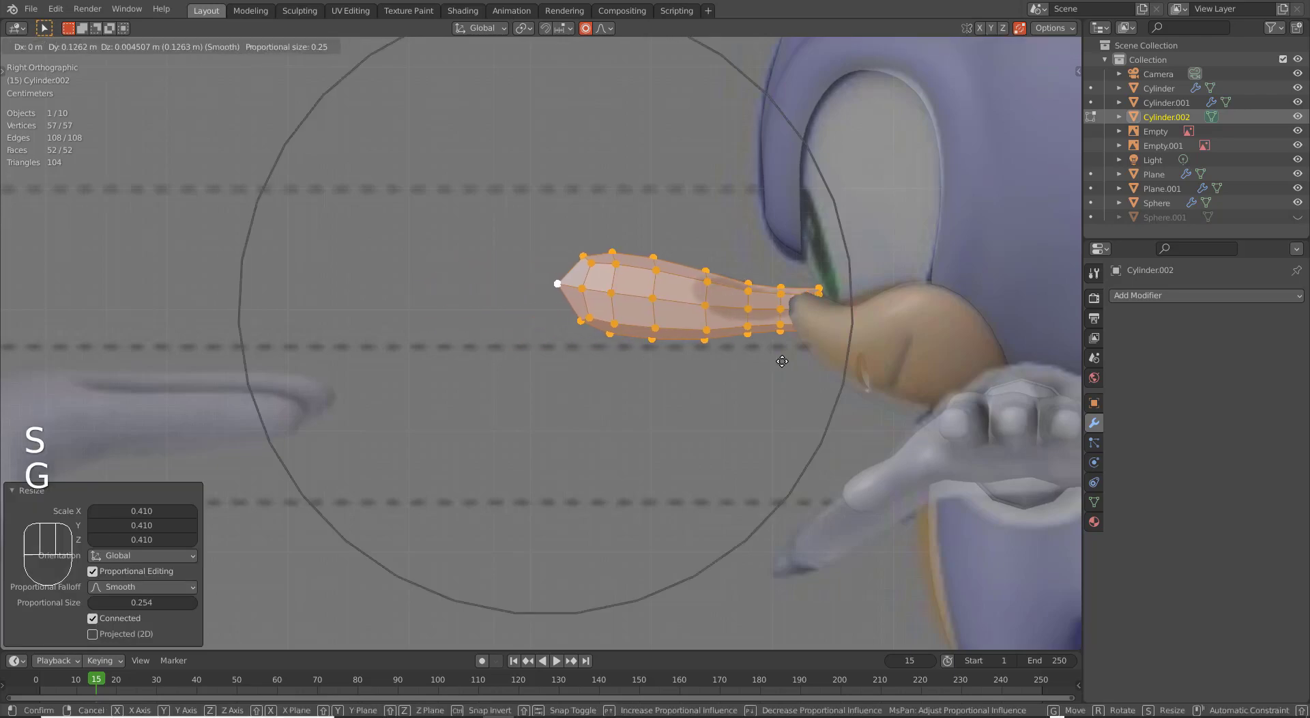
{"action": "left_click", "coordinate": [790, 362]}
{"action": "key", "text": "s"}
{"action": "left_click", "coordinate": [791, 381]}
{"action": "key", "text": "g"}
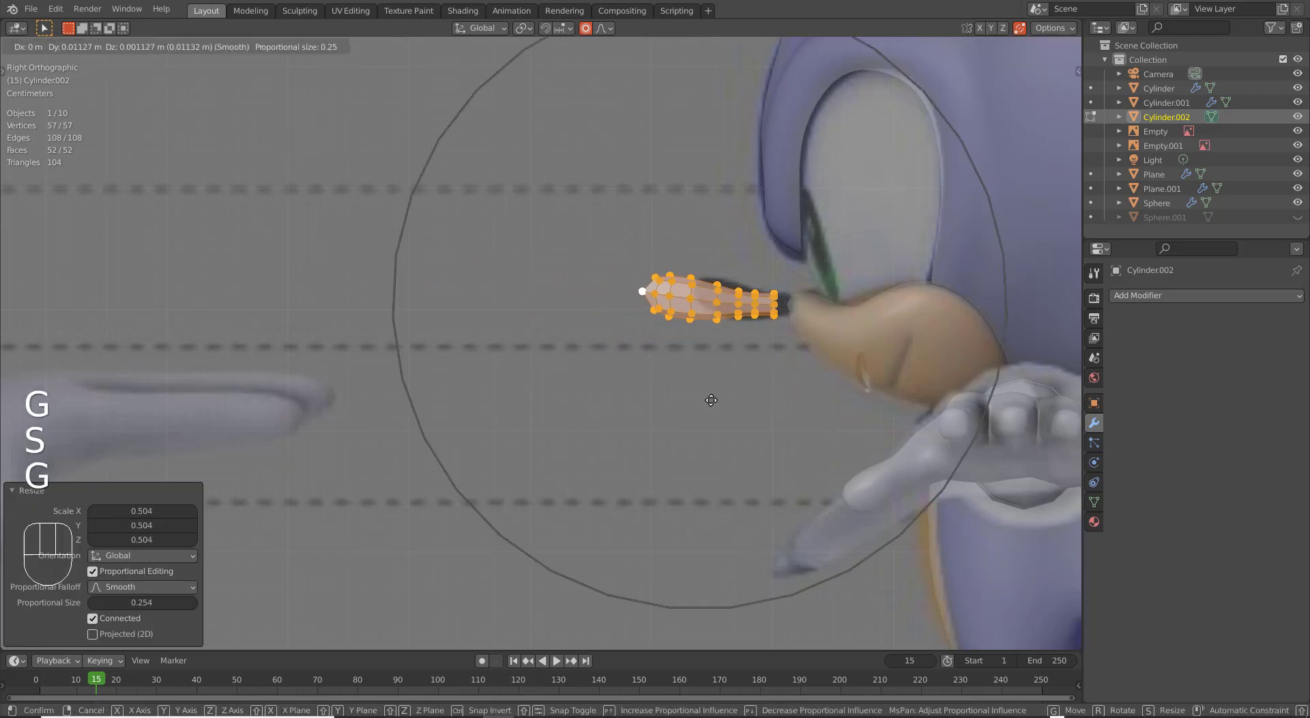
{"action": "left_click", "coordinate": [749, 404]}
Fit the nose to the side reference by rotating it about 2.9°, nudging its position, and scaling it to about 0.93.
{"action": "middle_click_drag", "start_coordinate": [748, 404], "coordinate": [632, 419], "text": "shift"}
{"action": "scroll", "coordinate": [632, 419], "scroll_direction": "up", "scroll_amount": 4}
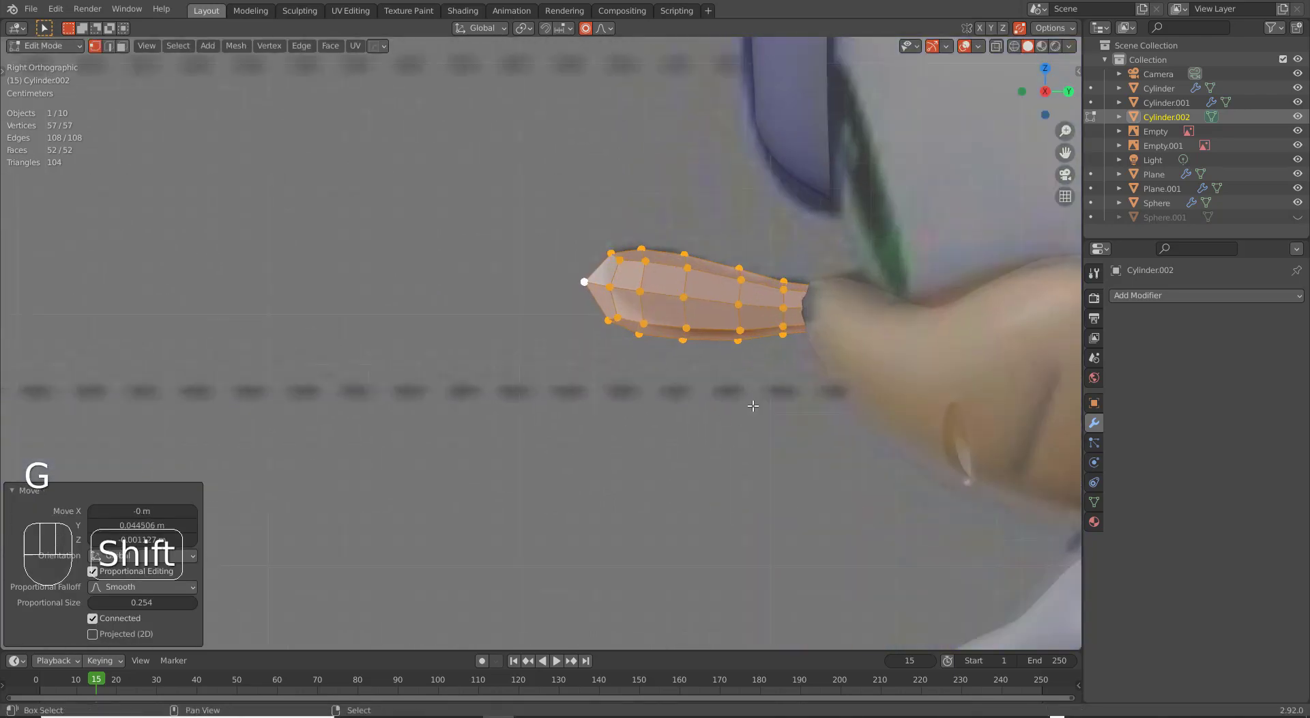
{"action": "middle_click_drag", "start_coordinate": [867, 427], "coordinate": [697, 436], "text": "shift"}
{"action": "key", "text": "r"}
{"action": "left_click", "coordinate": [694, 444]}
{"action": "key", "text": "g"}
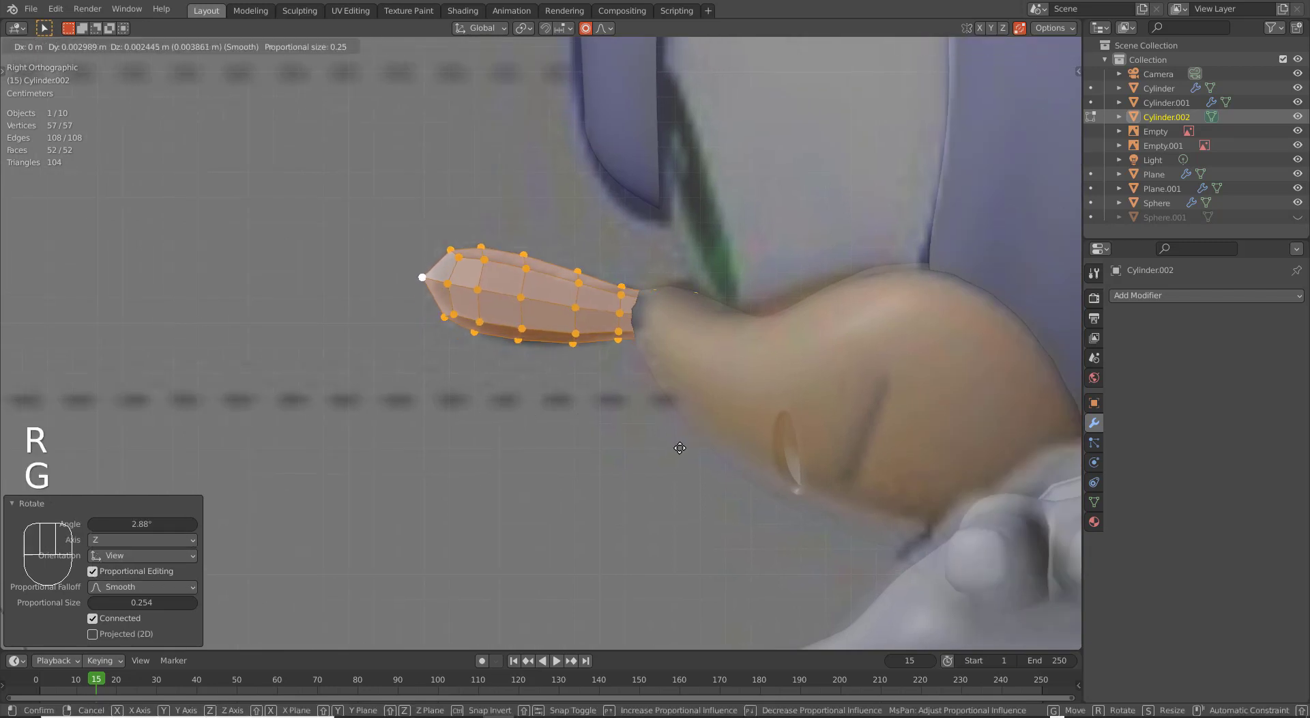
{"action": "left_click", "coordinate": [707, 481]}
{"action": "key", "text": "s"}
{"action": "left_click", "coordinate": [702, 465]}
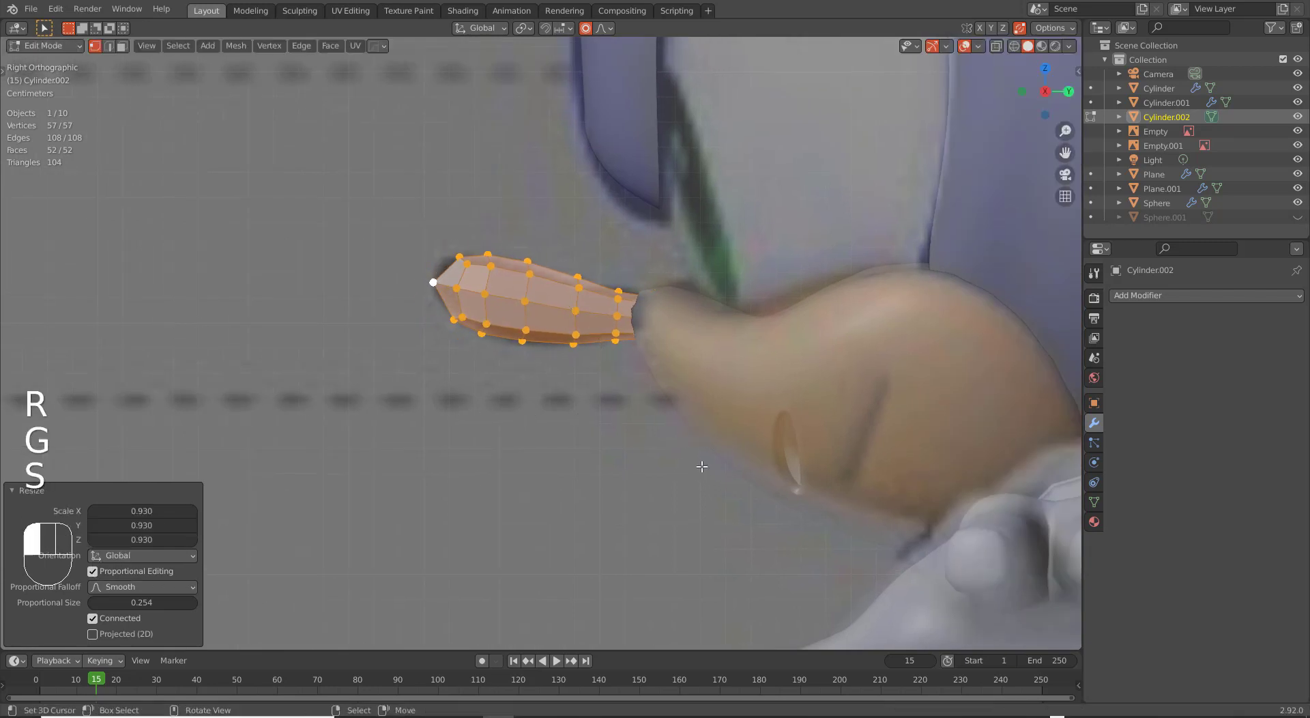
Return to Object Mode, shade the nose smooth, and deselect everything.
{"action": "key", "text": "Tab"}
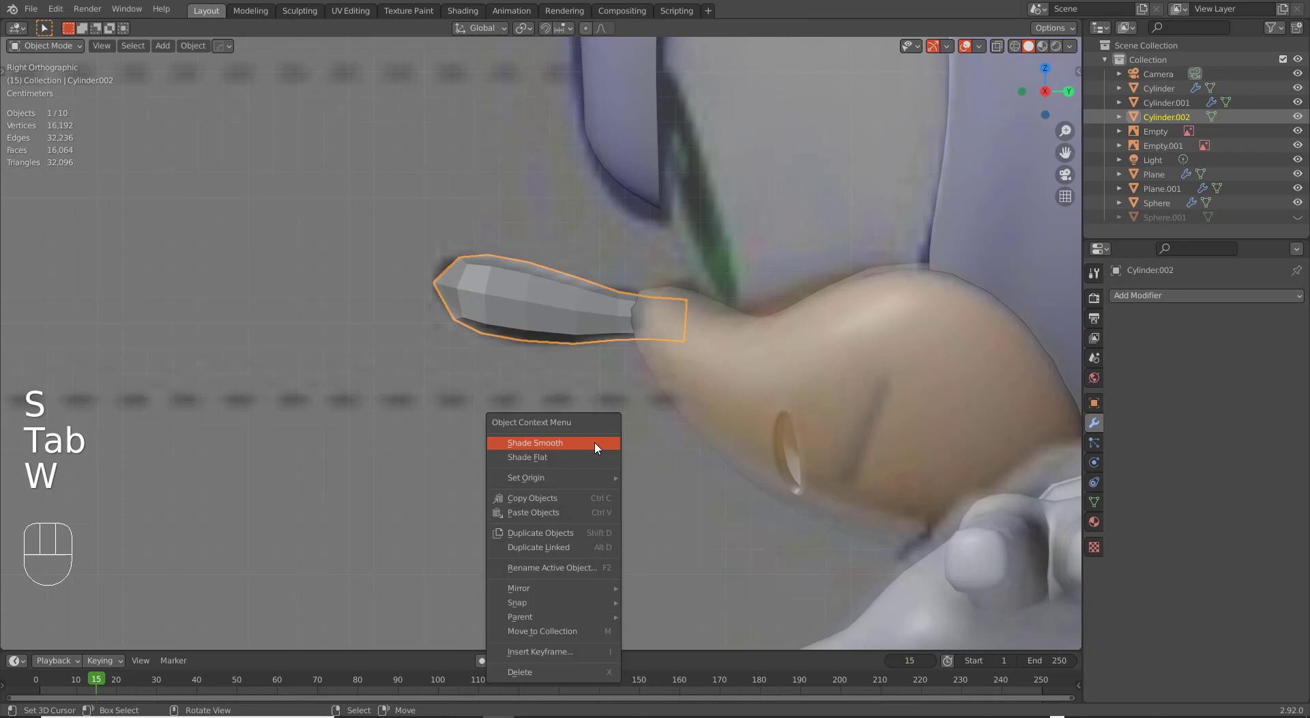
{"action": "left_click", "coordinate": [595, 448]}
{"action": "middle_click_drag", "start_coordinate": [588, 447], "coordinate": [703, 456]}
{"action": "key", "text": "a"}
{"action": "key", "text": "a"}
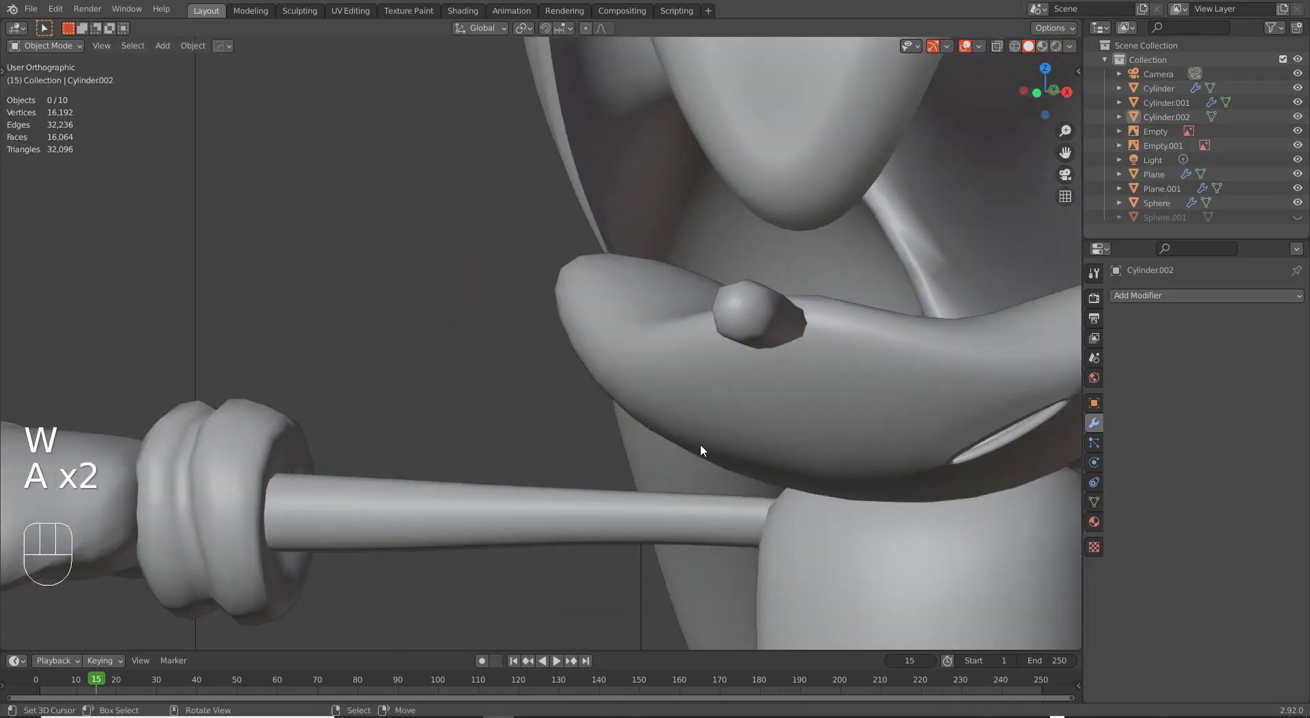
In front view, add a UV sphere with 16 segments and 16 rings and shade it smooth.
{"action": "key", "text": "KP_1"}
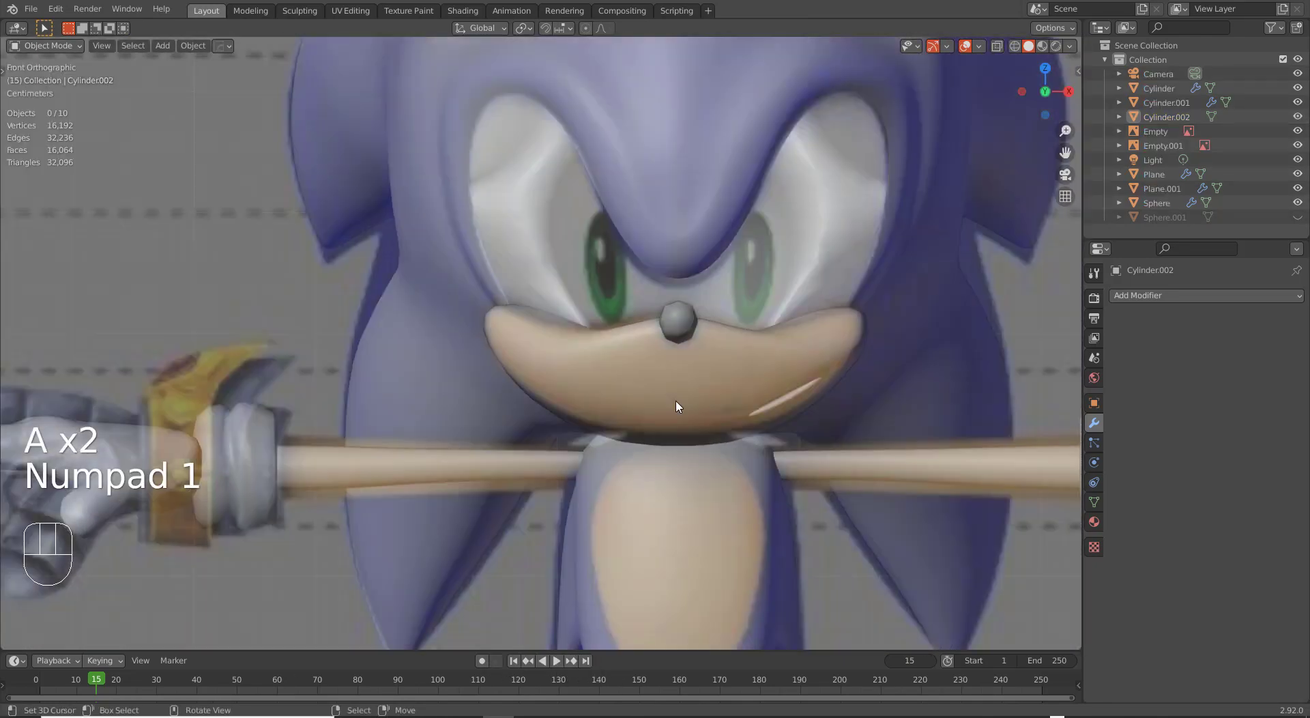
{"action": "scroll", "coordinate": [676, 406], "scroll_direction": "down", "scroll_amount": 4}
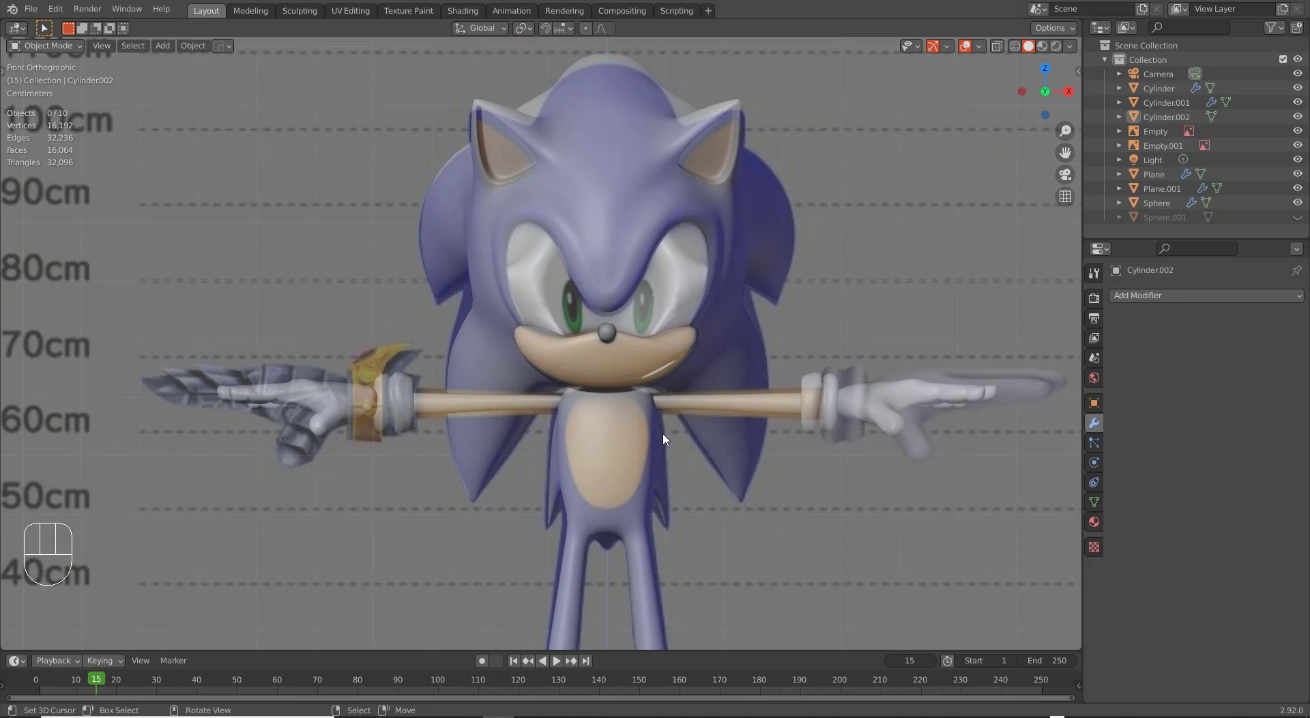
{"action": "scroll", "coordinate": [665, 439], "scroll_direction": "down", "scroll_amount": 1}
{"action": "middle_click_drag", "start_coordinate": [659, 400], "coordinate": [698, 428]}
{"action": "key", "text": "KP_1"}
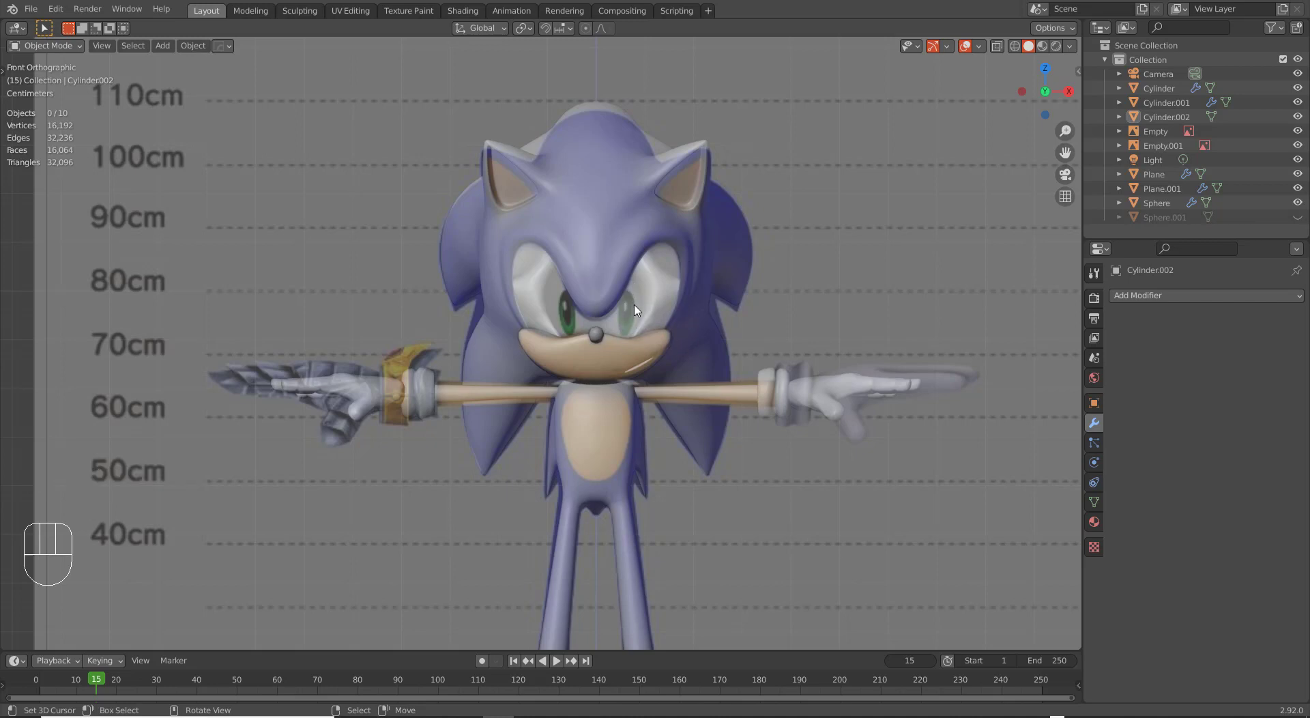
{"action": "key", "text": "shift"}
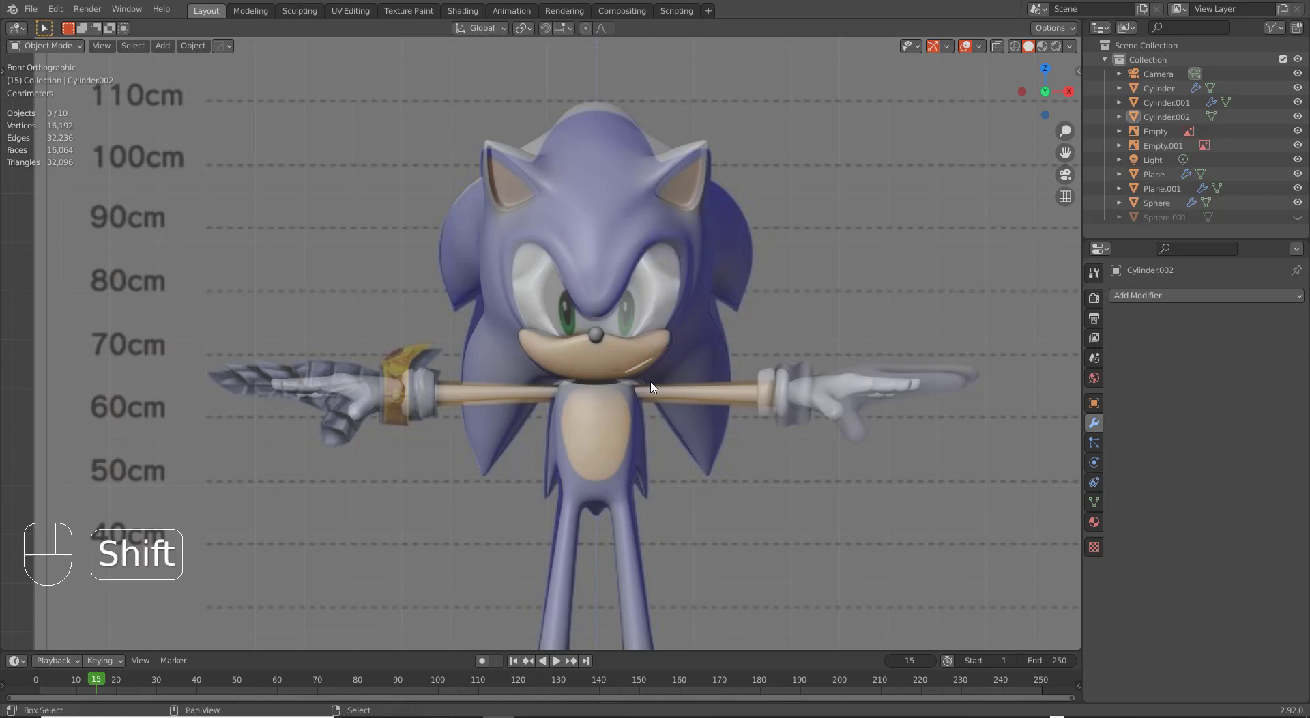
{"action": "key", "text": "shift+a"}
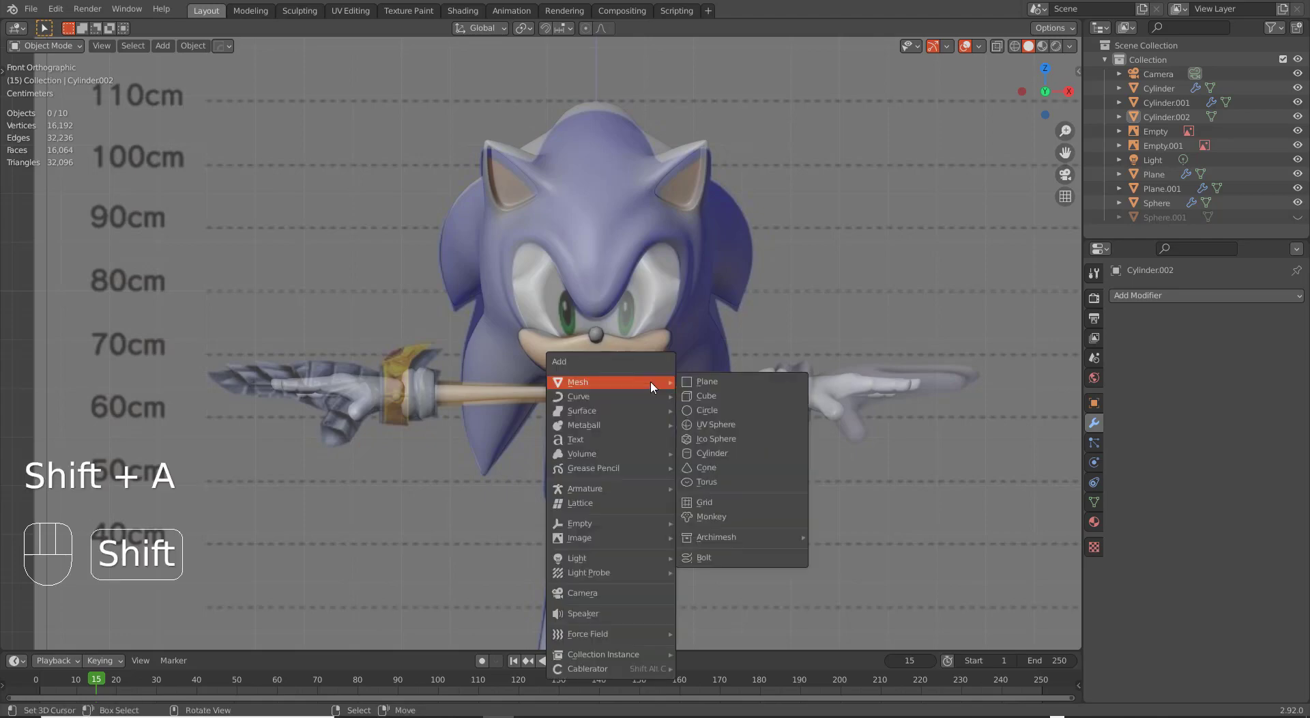
{"action": "left_click", "coordinate": [713, 424]}
{"action": "scroll", "coordinate": [688, 516], "scroll_direction": "down", "scroll_amount": 5}
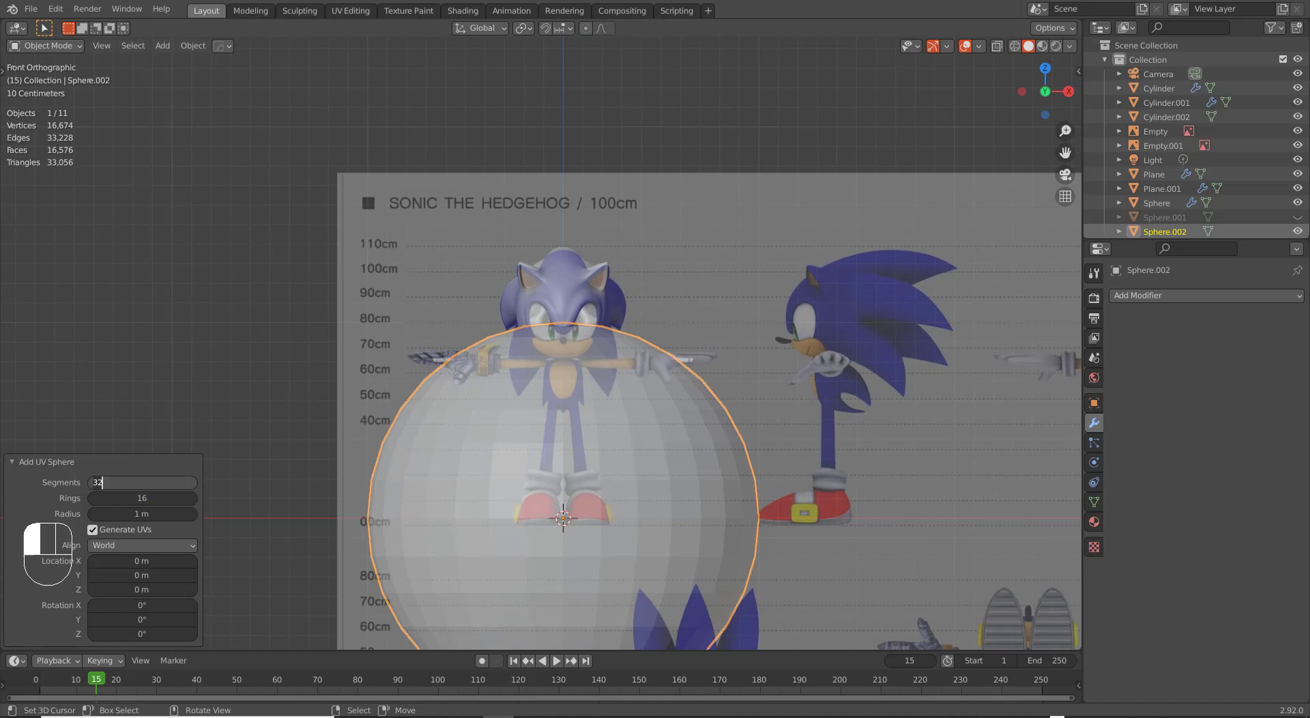
{"action": "key", "text": "Tab"}
{"action": "type", "text": "166"}
{"action": "key", "text": "Return"}
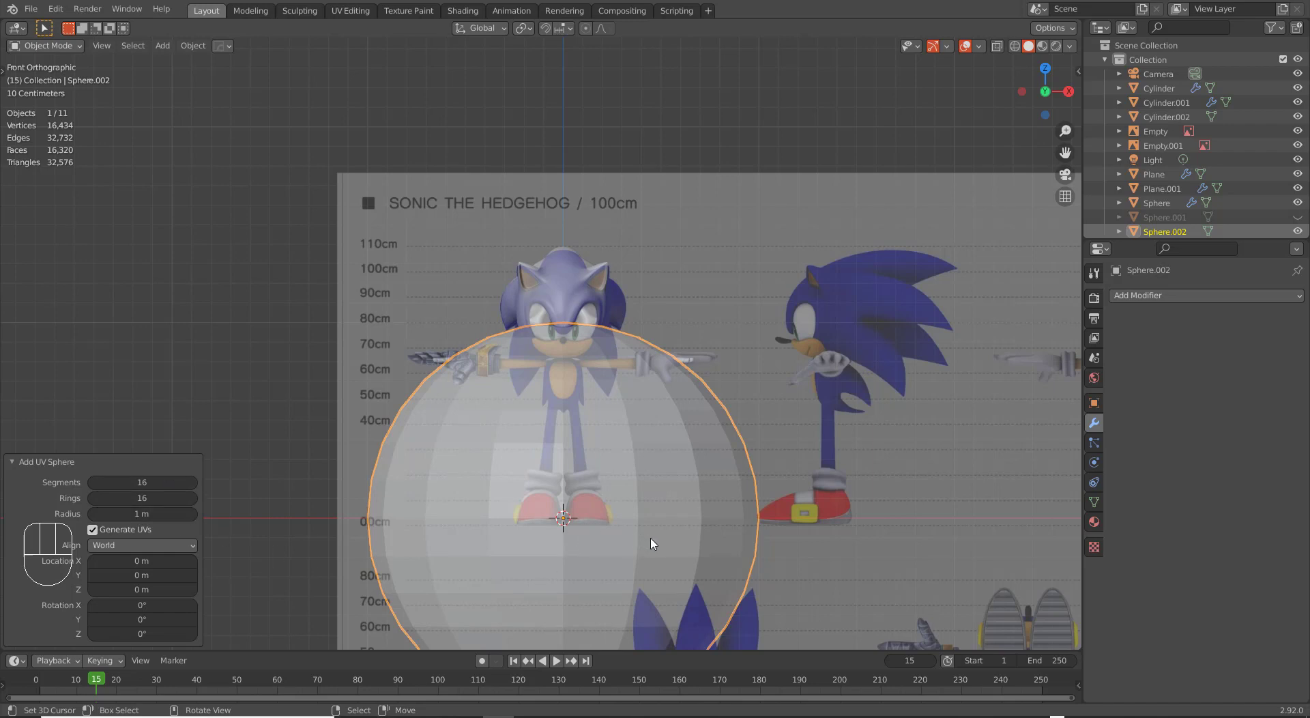
{"action": "key", "text": "w"}
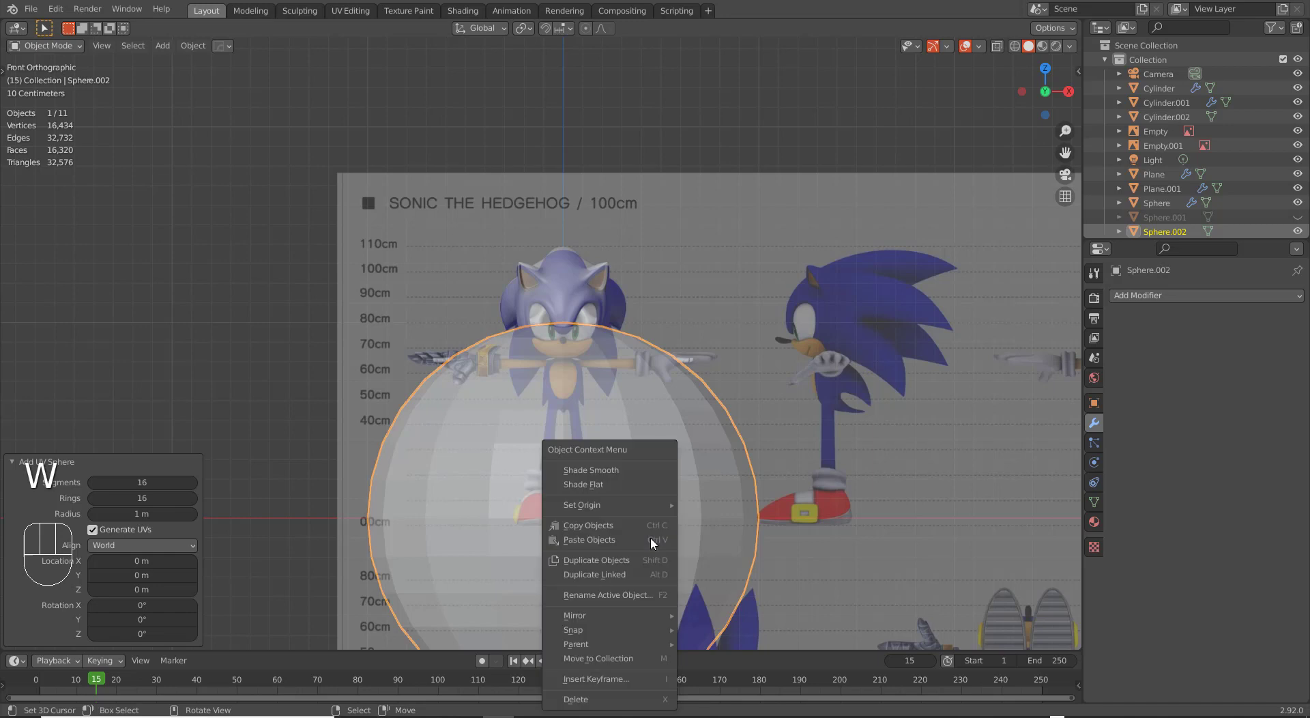
{"action": "left_click", "coordinate": [629, 471]}
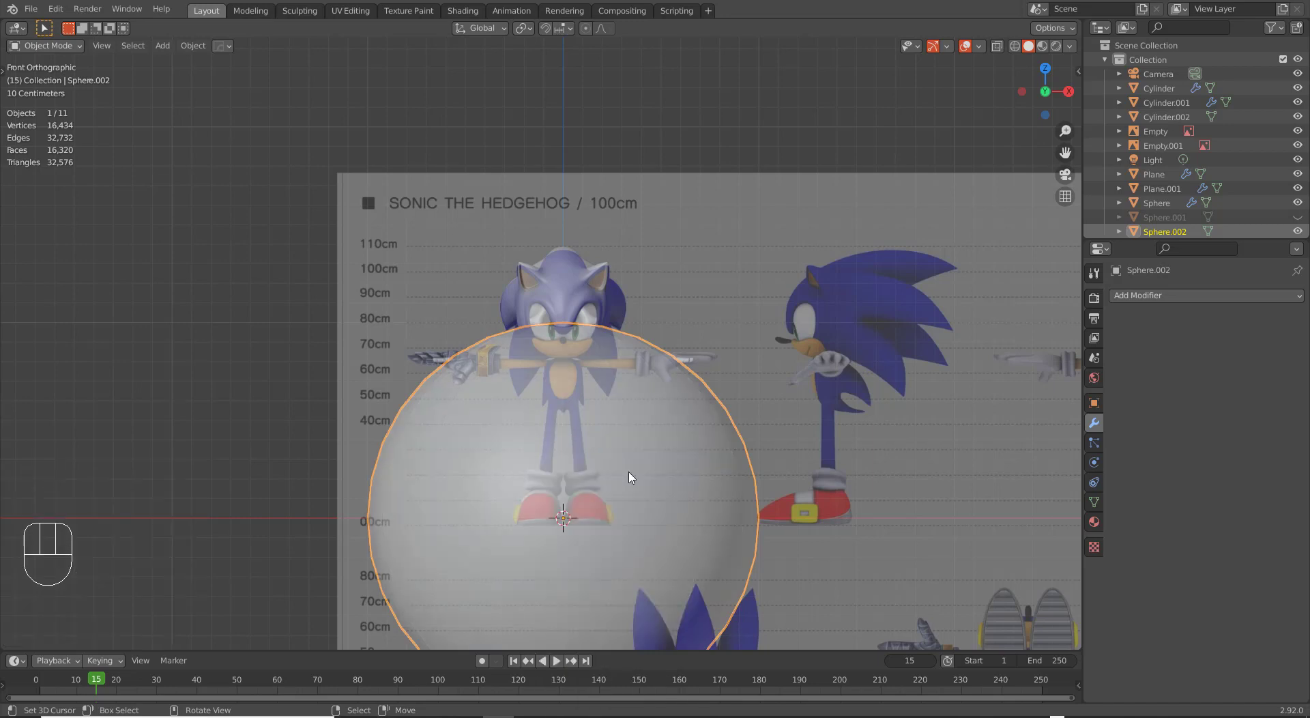
{"action": "key", "text": "r"}
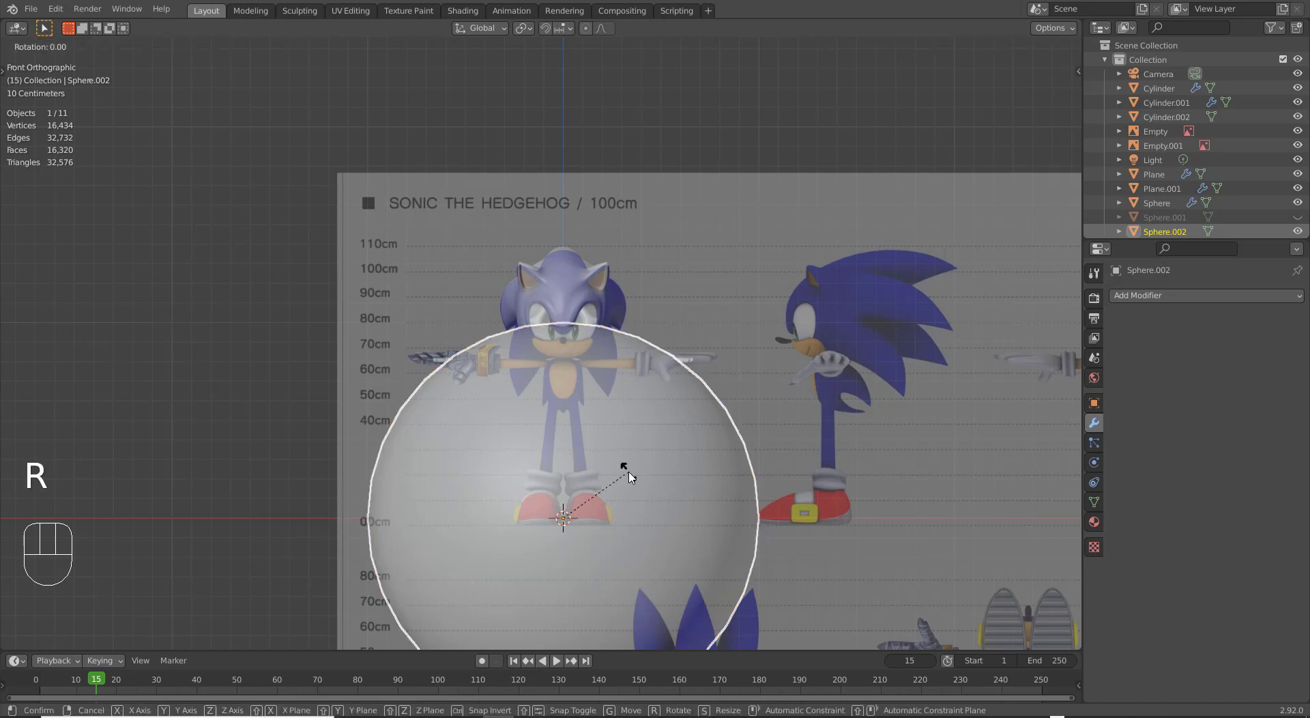
{"action": "right_click", "coordinate": [629, 474]}
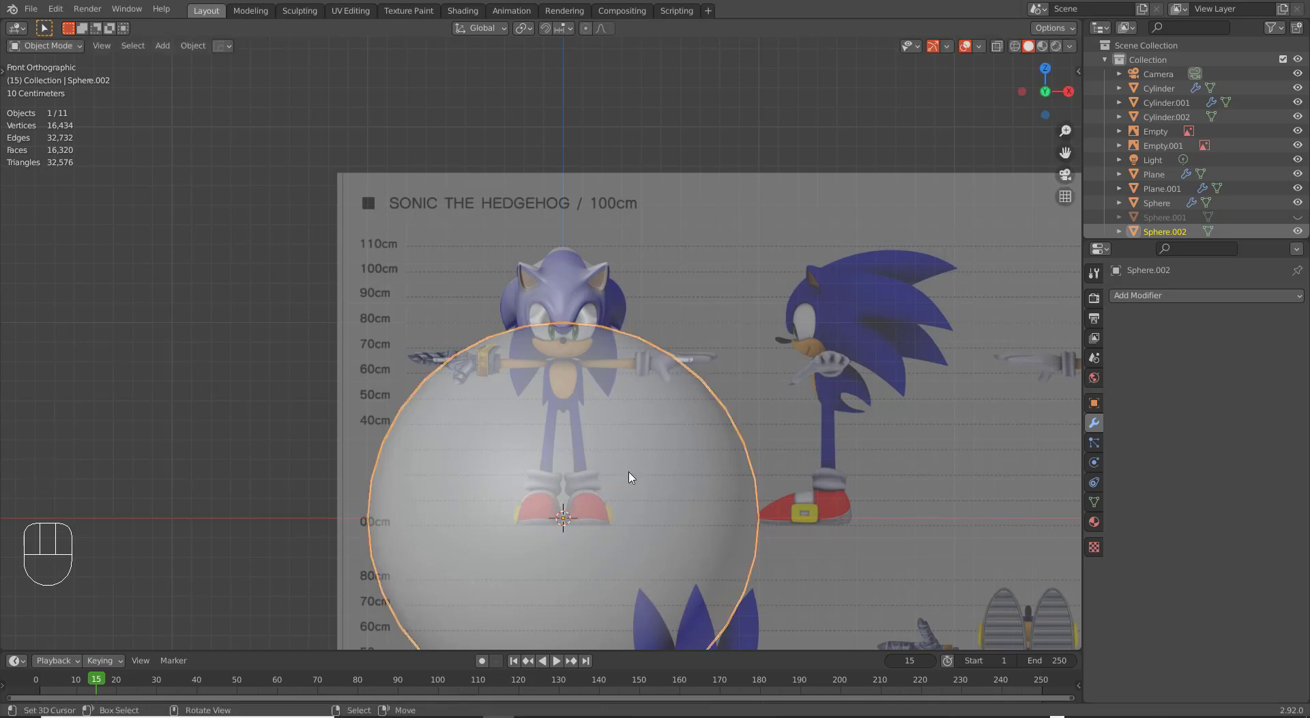
{"action": "scroll", "coordinate": [636, 533], "scroll_direction": "down", "scroll_amount": 2, "text": "shift"}
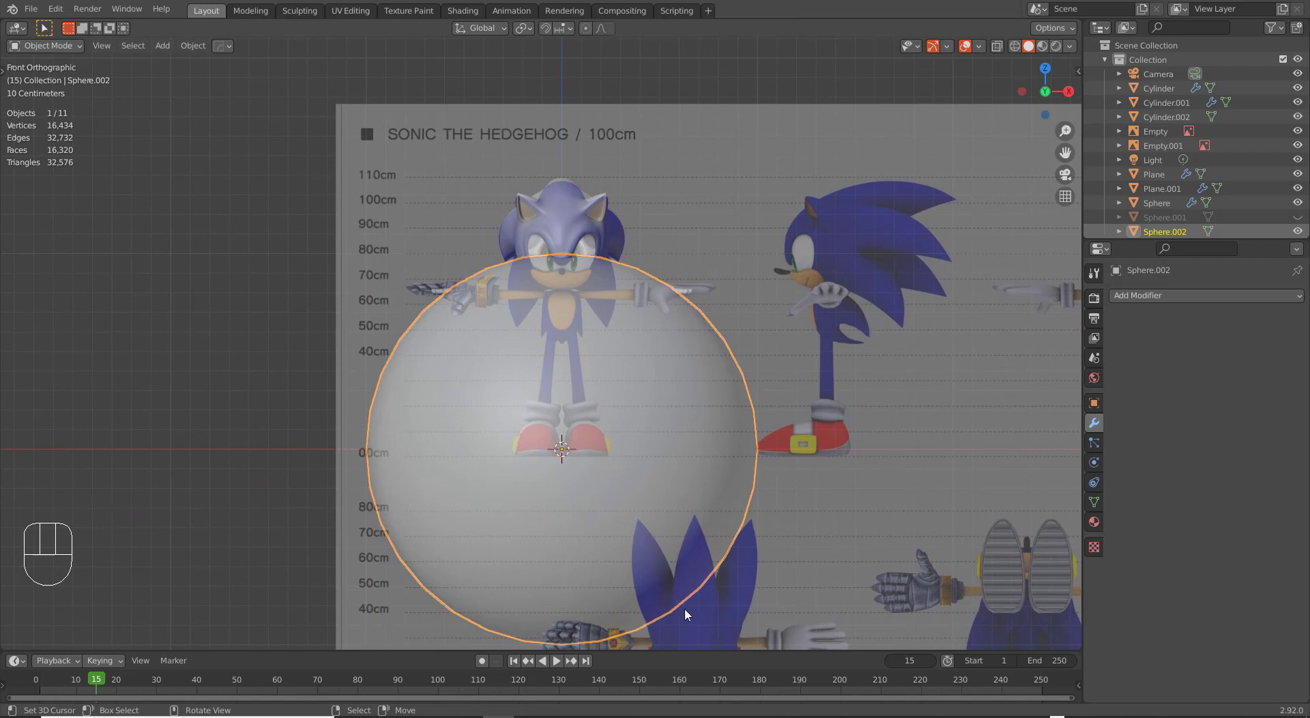
{"action": "key", "text": "s"}
{"action": "right_click", "coordinate": [637, 541]}
In Edit Mode, scale the sphere's mesh to about 0.43 and move it about 1 m up along Z to the head.
{"action": "key", "text": "Tab"}
{"action": "key", "text": "s"}
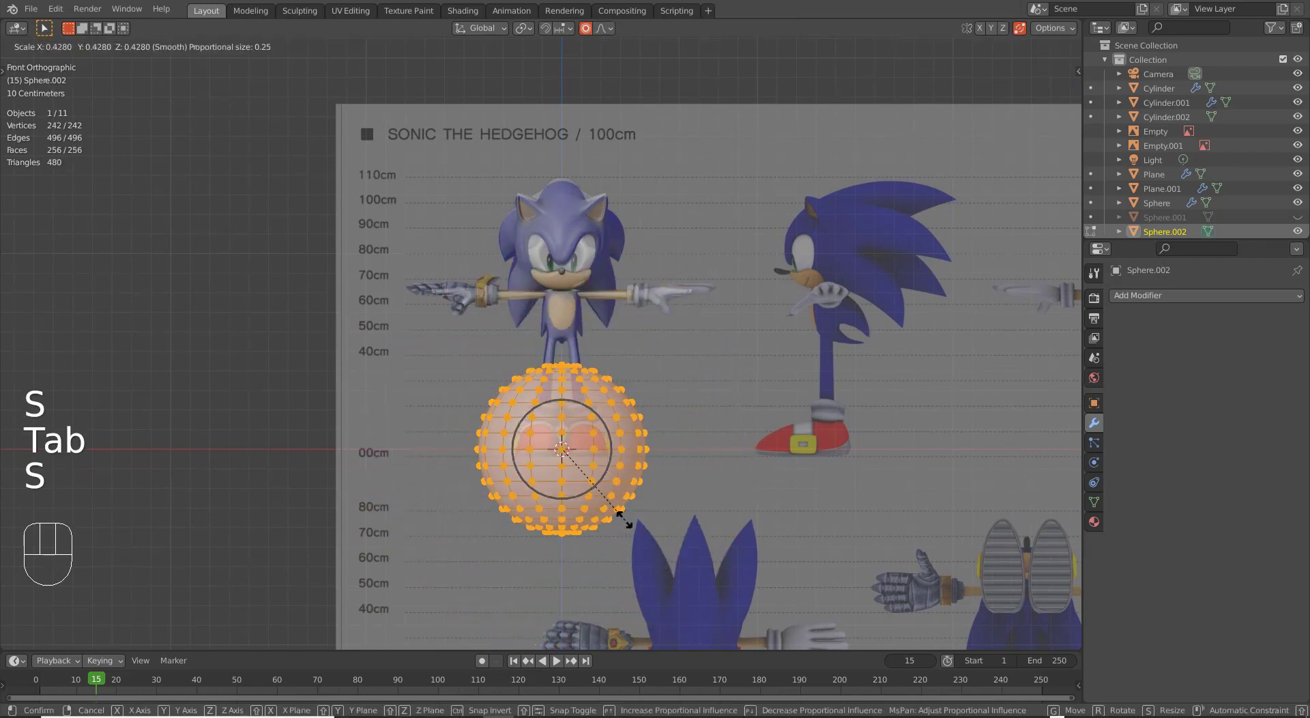
{"action": "left_click", "coordinate": [628, 523]}
{"action": "key", "text": "g"}
{"action": "key", "text": "z"}
{"action": "left_click", "coordinate": [625, 322]}
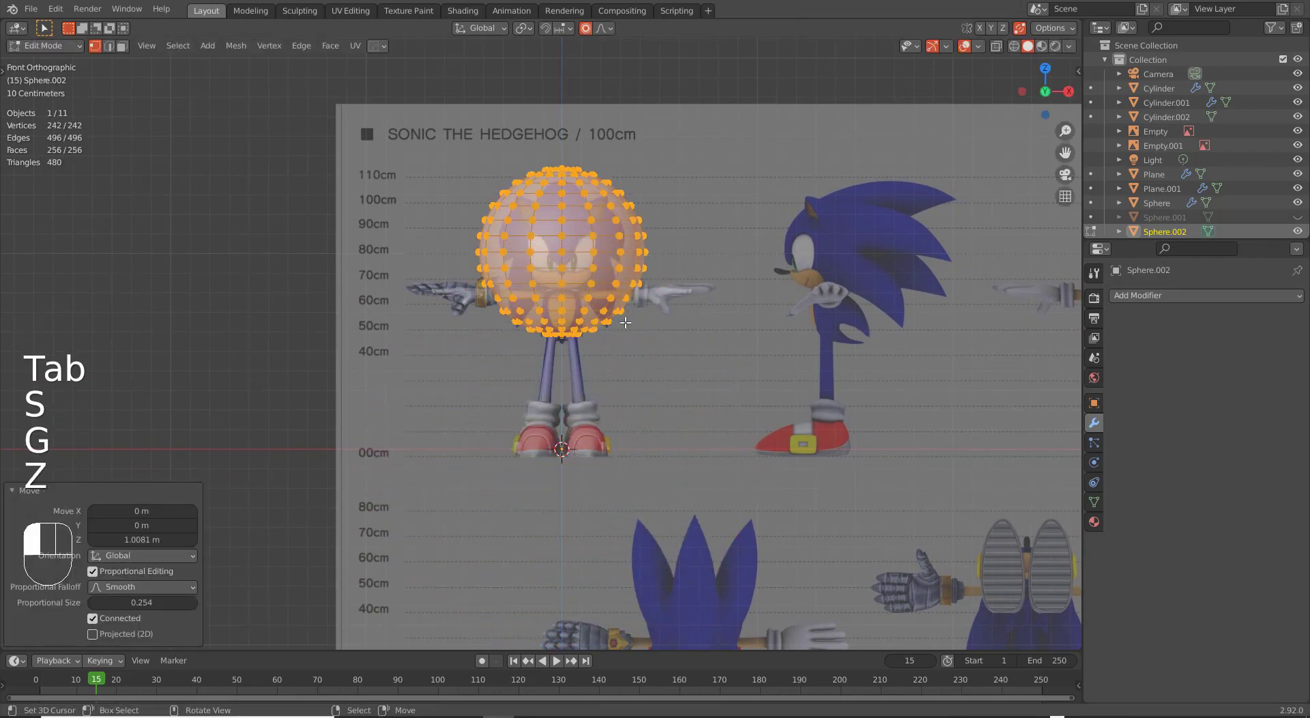
Shrink the sphere's mesh by factors of about 0.61 and 0.74 so it fits behind the eye openings in front view.
{"action": "scroll", "coordinate": [626, 323], "scroll_direction": "up", "scroll_amount": 3}
{"action": "scroll", "coordinate": [626, 322], "scroll_direction": "up", "scroll_amount": 2, "text": "shift"}
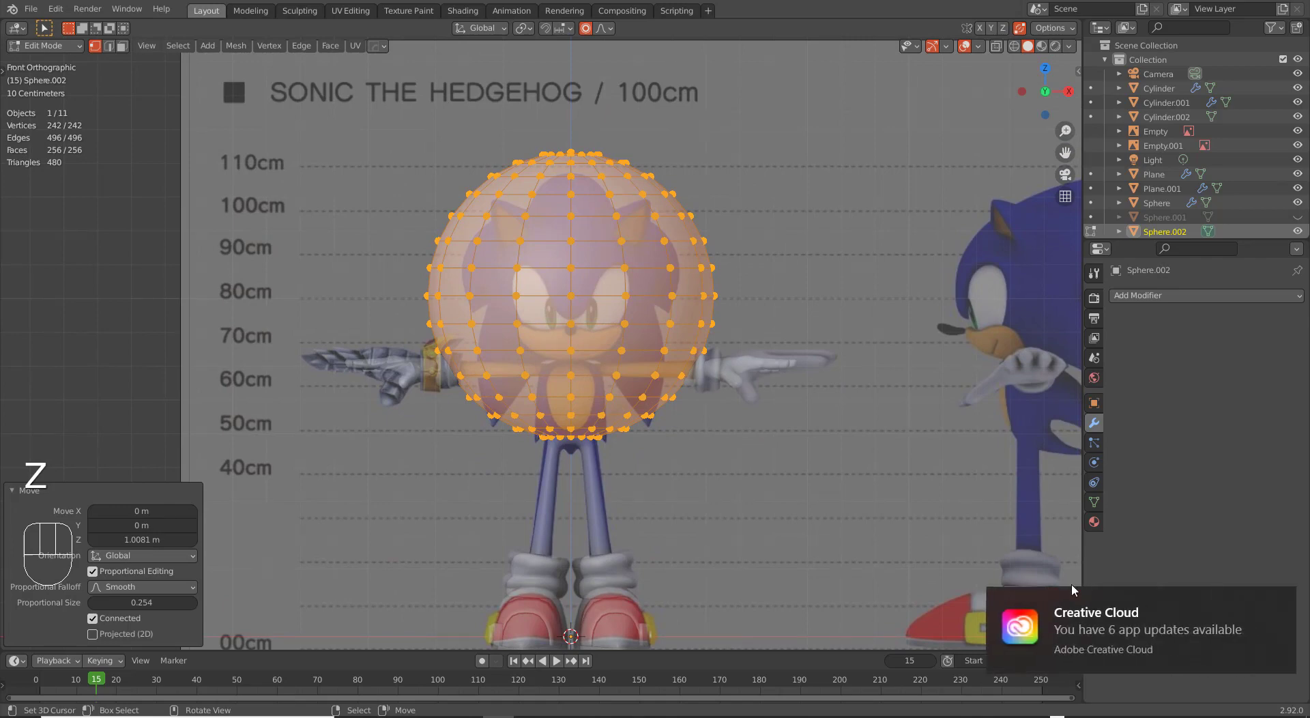
{"action": "left_click", "coordinate": [1286, 602]}
{"action": "key", "text": "s"}
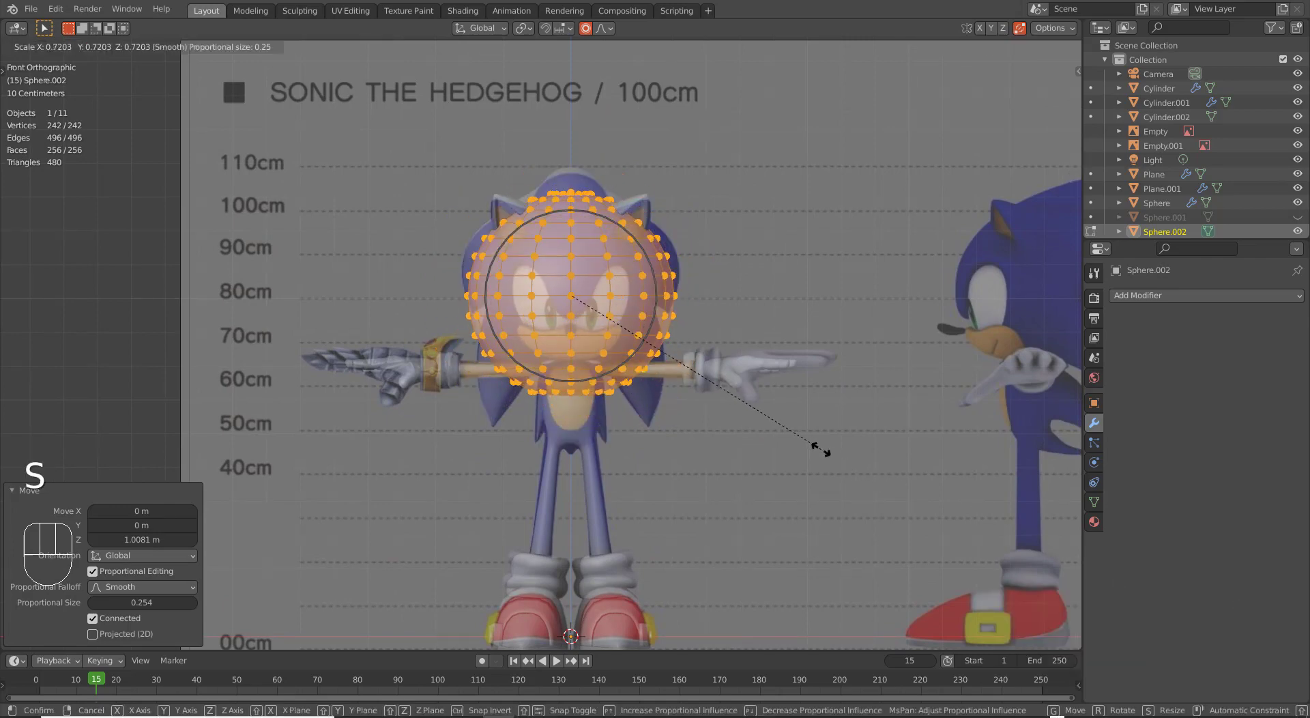
{"action": "left_click", "coordinate": [732, 516]}
{"action": "scroll", "coordinate": [732, 516], "scroll_direction": "up", "scroll_amount": 3}
{"action": "key", "text": "s"}
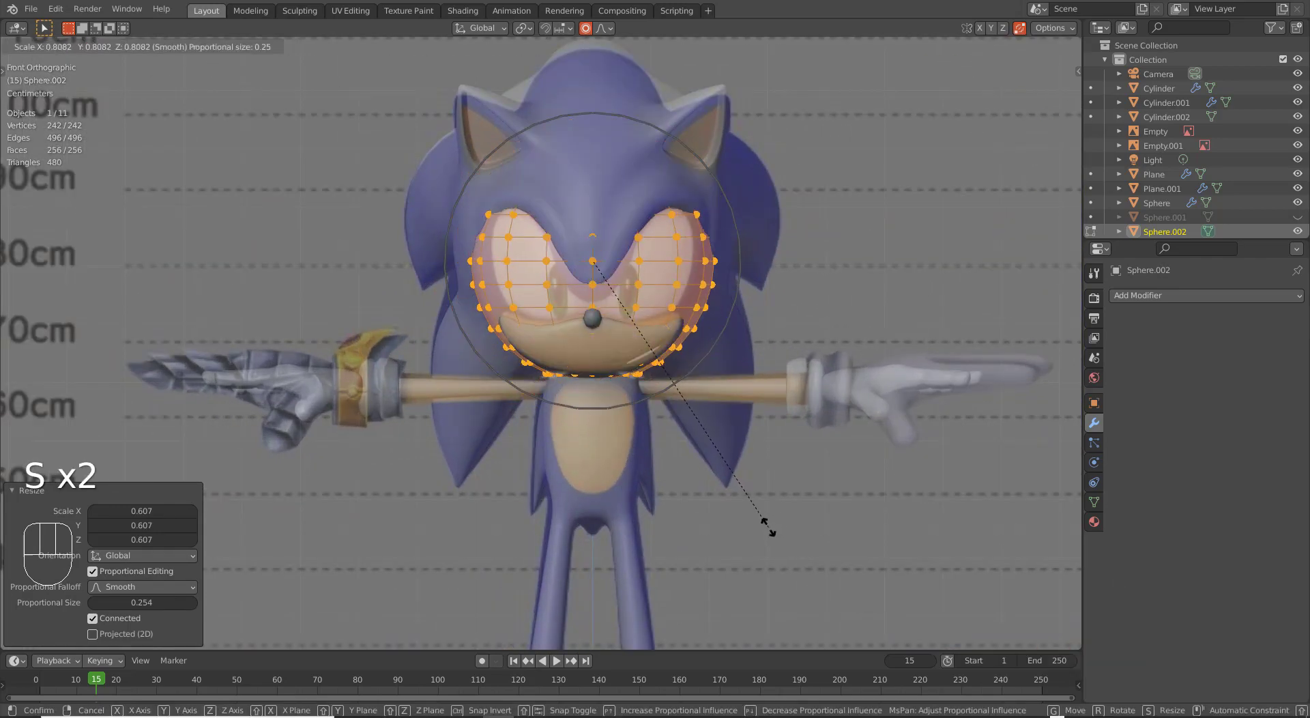
{"action": "left_click", "coordinate": [747, 512]}
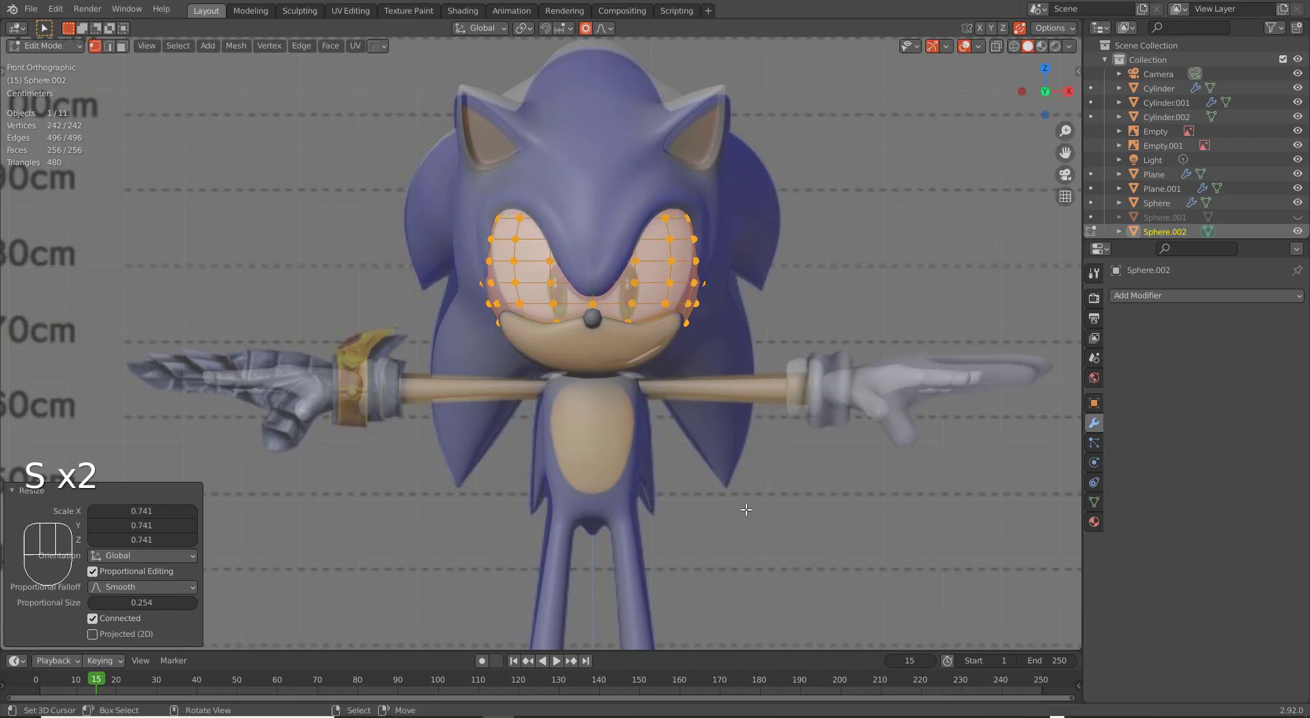
In right view, fit the sphere to the eye opening by scaling it to about 0.93 and nudging it forward and slightly up.
{"action": "key", "text": "KP_3"}
{"action": "scroll", "coordinate": [723, 264], "scroll_direction": "up", "scroll_amount": 3}
{"action": "middle_click_drag", "start_coordinate": [723, 264], "coordinate": [676, 305], "text": "shift"}
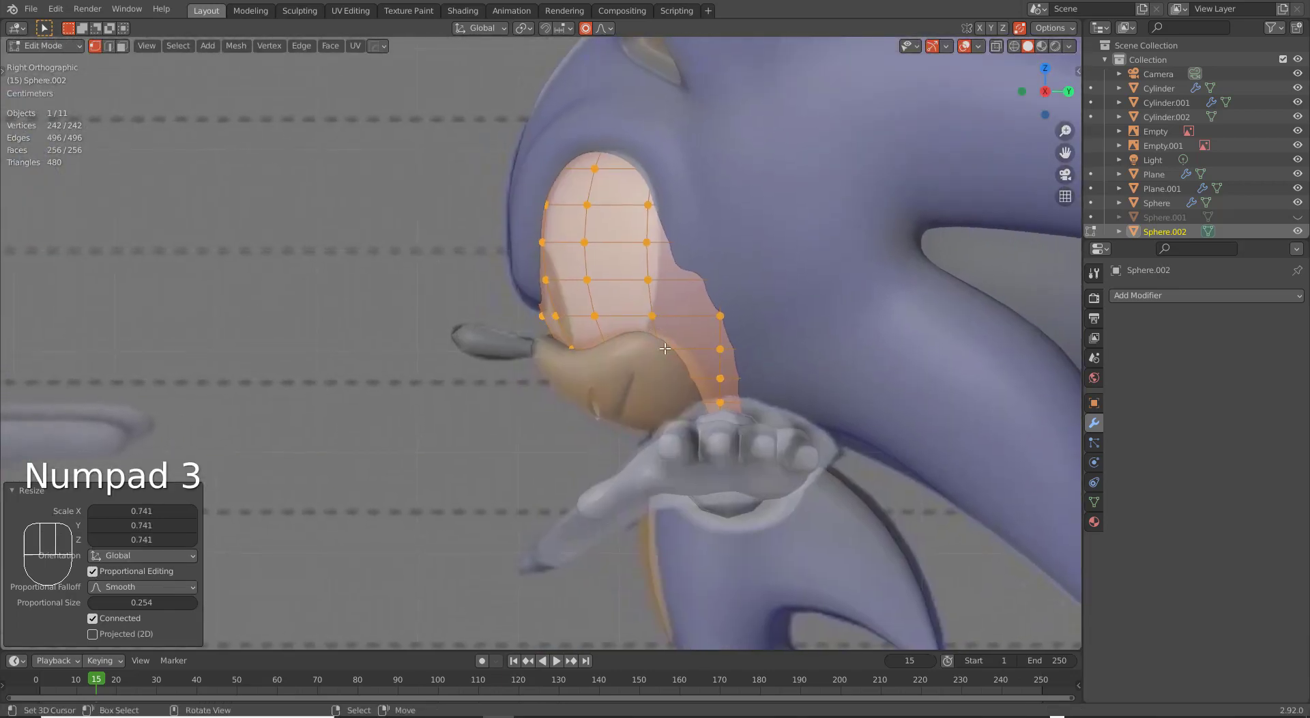
{"action": "key", "text": "g"}
{"action": "left_click", "coordinate": [762, 505]}
{"action": "key", "text": "s"}
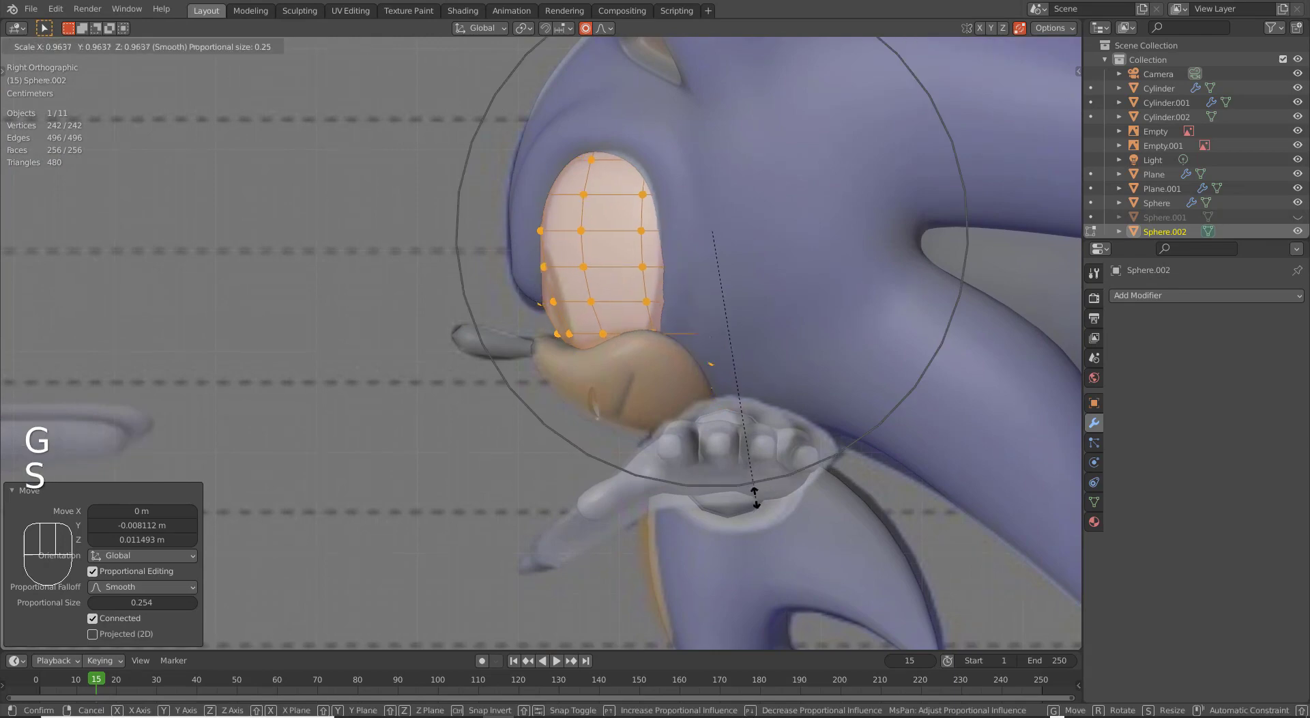
{"action": "left_click", "coordinate": [751, 486]}
{"action": "key", "text": "g"}
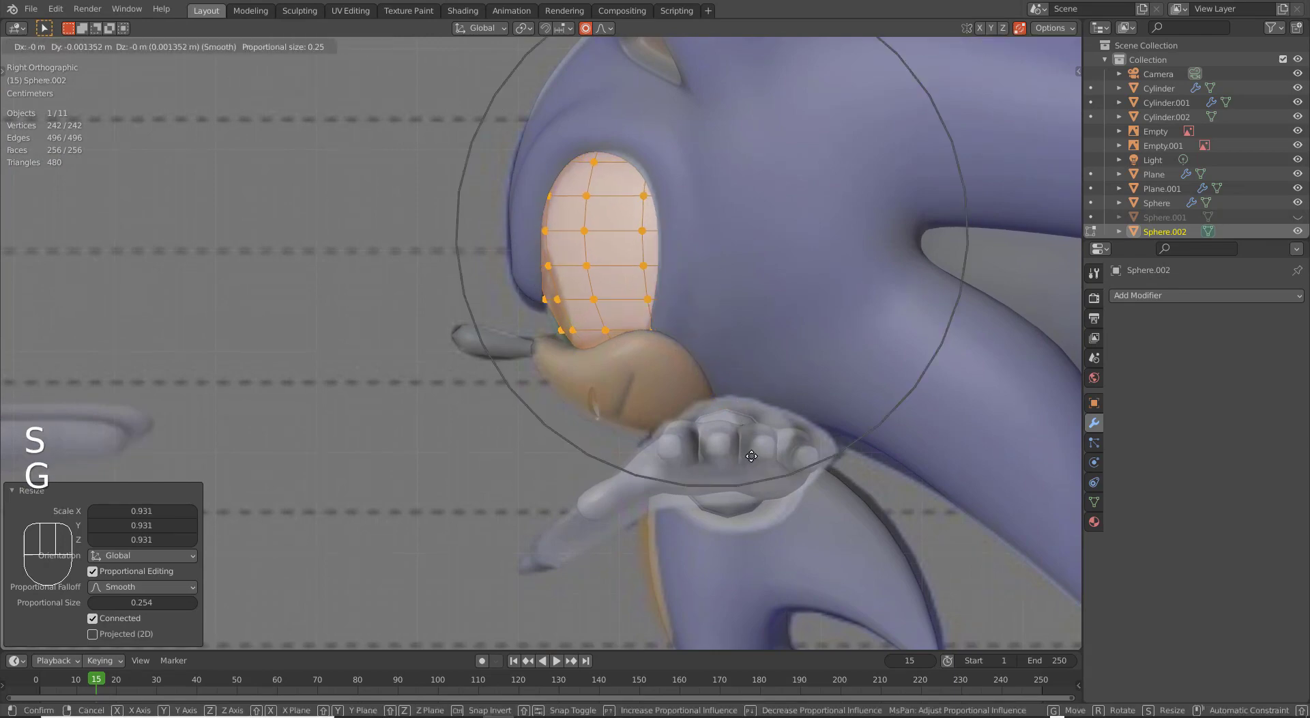
{"action": "left_click", "coordinate": [747, 458]}
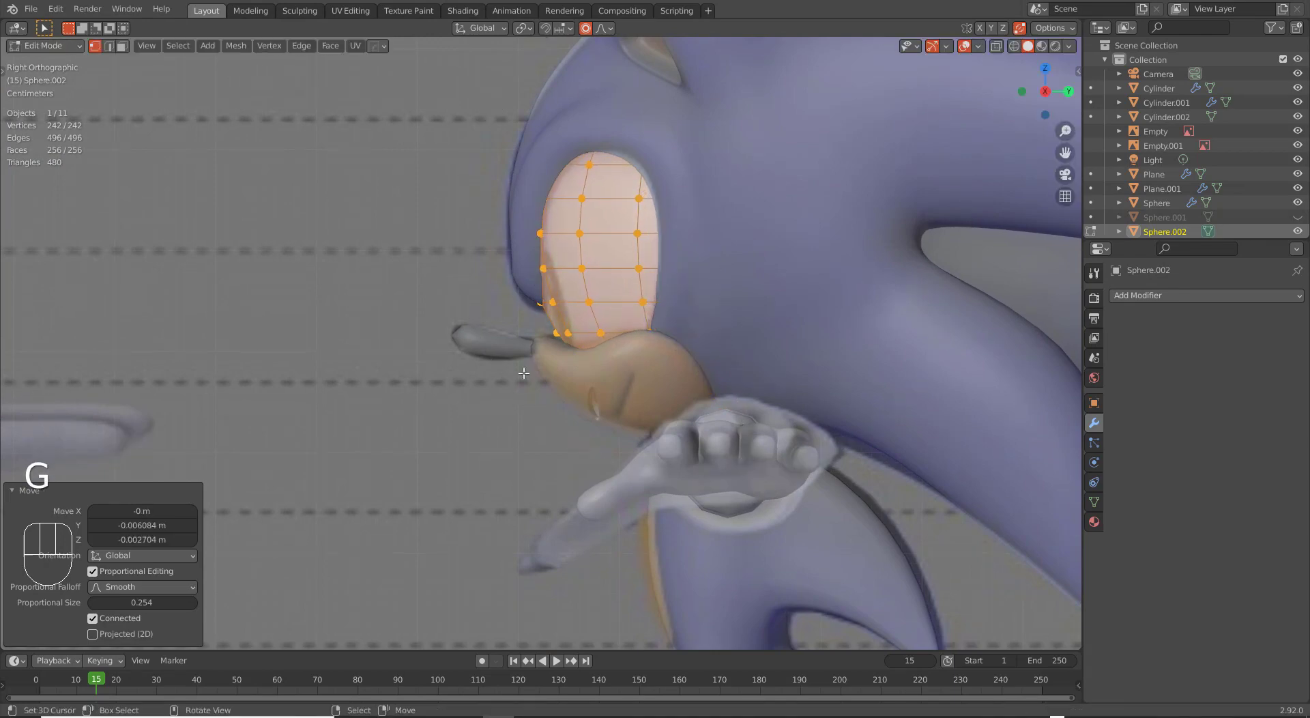
Shift the eye sphere along the Y axis, return to Object Mode and deselect everything.
{"action": "middle_click_drag", "start_coordinate": [748, 458], "coordinate": [675, 410]}
{"action": "key", "text": "g"}
{"action": "key", "text": "y"}
{"action": "left_click", "coordinate": [606, 432]}
{"action": "key", "text": "KP_1"}
{"action": "key", "text": "Tab"}
{"action": "key", "text": "a"}
{"action": "key", "text": "a"}
{"action": "scroll", "coordinate": [676, 382], "scroll_direction": "down", "scroll_amount": 3}
{"action": "mouse_move", "coordinate": [678, 357]}
{"action": "middle_mouse_down"}
{"action": "mouse_move", "coordinate": [605, 364]}
{"action": "mouse_move", "coordinate": [688, 367]}
{"action": "middle_mouse_up"}
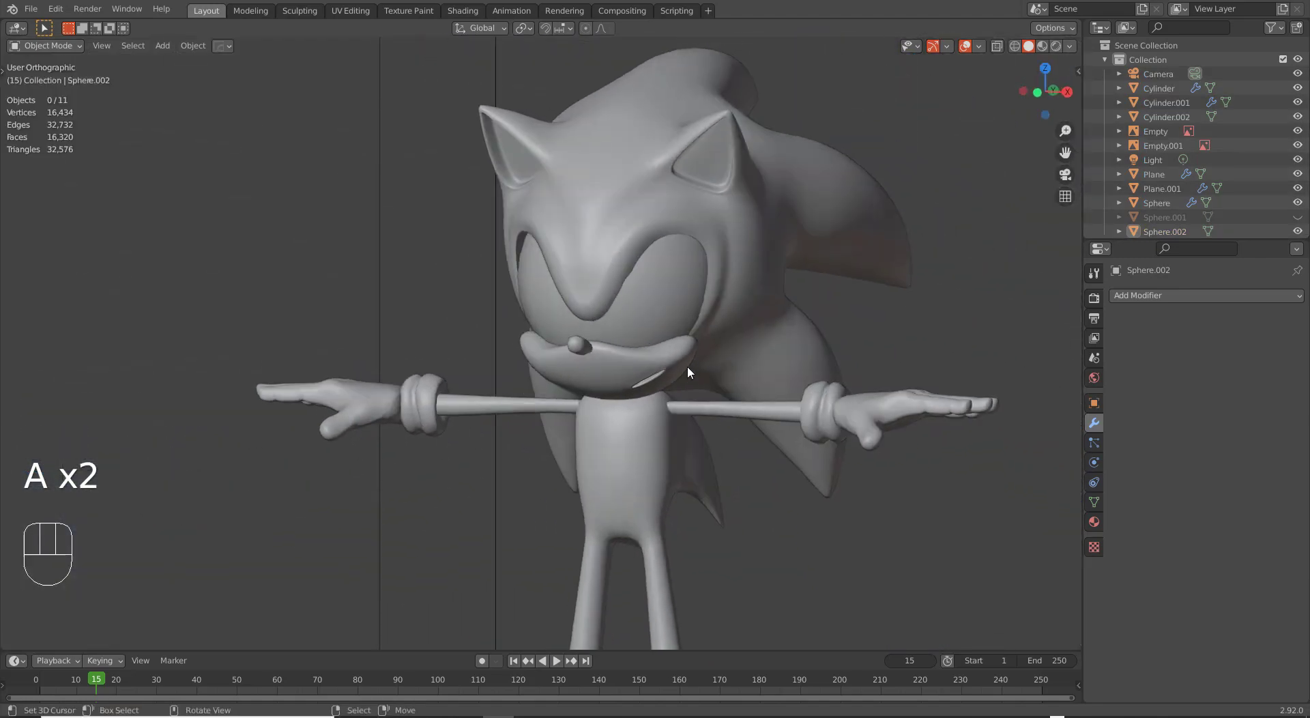
Inspect the eye sphere inside the head and the head's mesh from several angles.
{"action": "scroll", "coordinate": [689, 366], "scroll_direction": "up", "scroll_amount": 3}
{"action": "scroll", "coordinate": [594, 412], "scroll_direction": "up", "scroll_amount": 3}
{"action": "middle_click_drag", "start_coordinate": [723, 307], "coordinate": [556, 404], "text": "shift"}
{"action": "key", "text": "Tab"}
{"action": "key", "text": "Tab"}
{"action": "right_click", "coordinate": [642, 262]}
{"action": "key", "text": "Tab"}
{"action": "scroll", "coordinate": [556, 404], "scroll_direction": "down", "scroll_amount": 7}
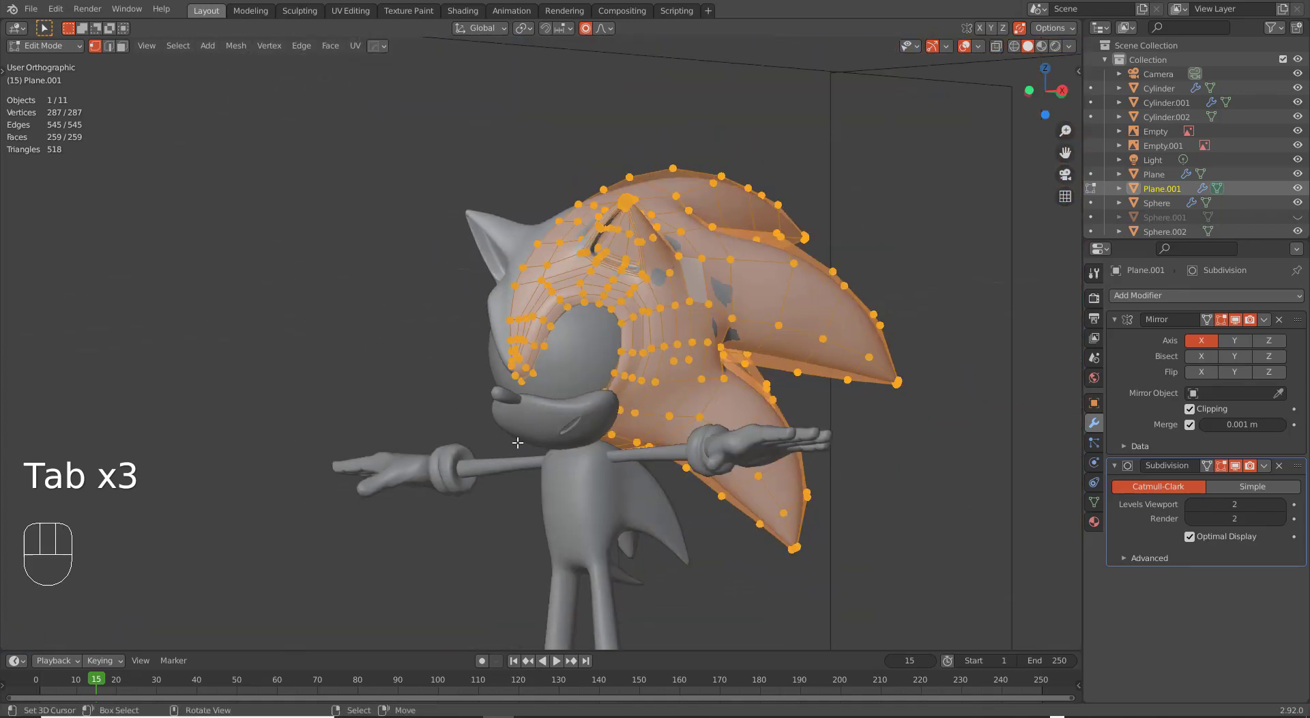
{"action": "key", "text": "Tab"}
{"action": "scroll", "coordinate": [517, 443], "scroll_direction": "down", "scroll_amount": 3}
{"action": "middle_click_drag", "start_coordinate": [520, 454], "coordinate": [560, 464]}
{"action": "right_click", "coordinate": [698, 318]}
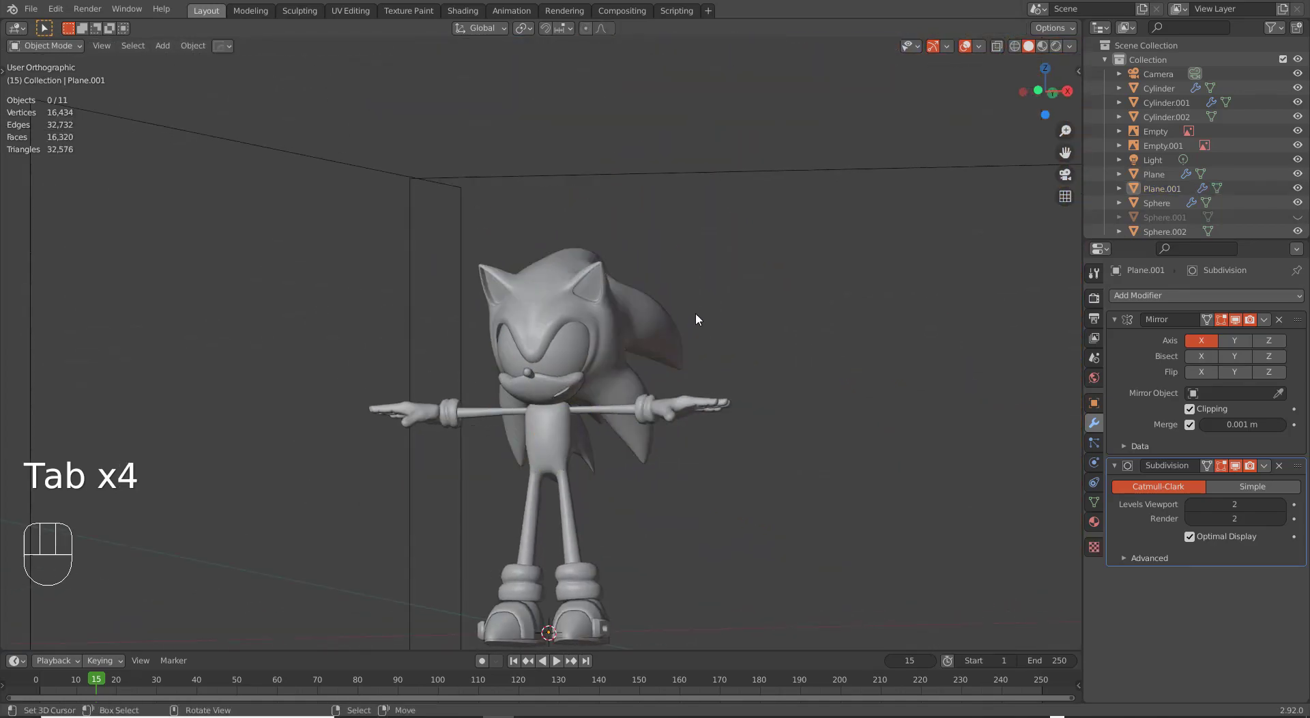
Compare the head's mesh and the whole figure with the reference in front view.
{"action": "key", "text": "Tab"}
{"action": "key", "text": "KP_1"}
{"action": "scroll", "coordinate": [627, 383], "scroll_direction": "up", "scroll_amount": 4}
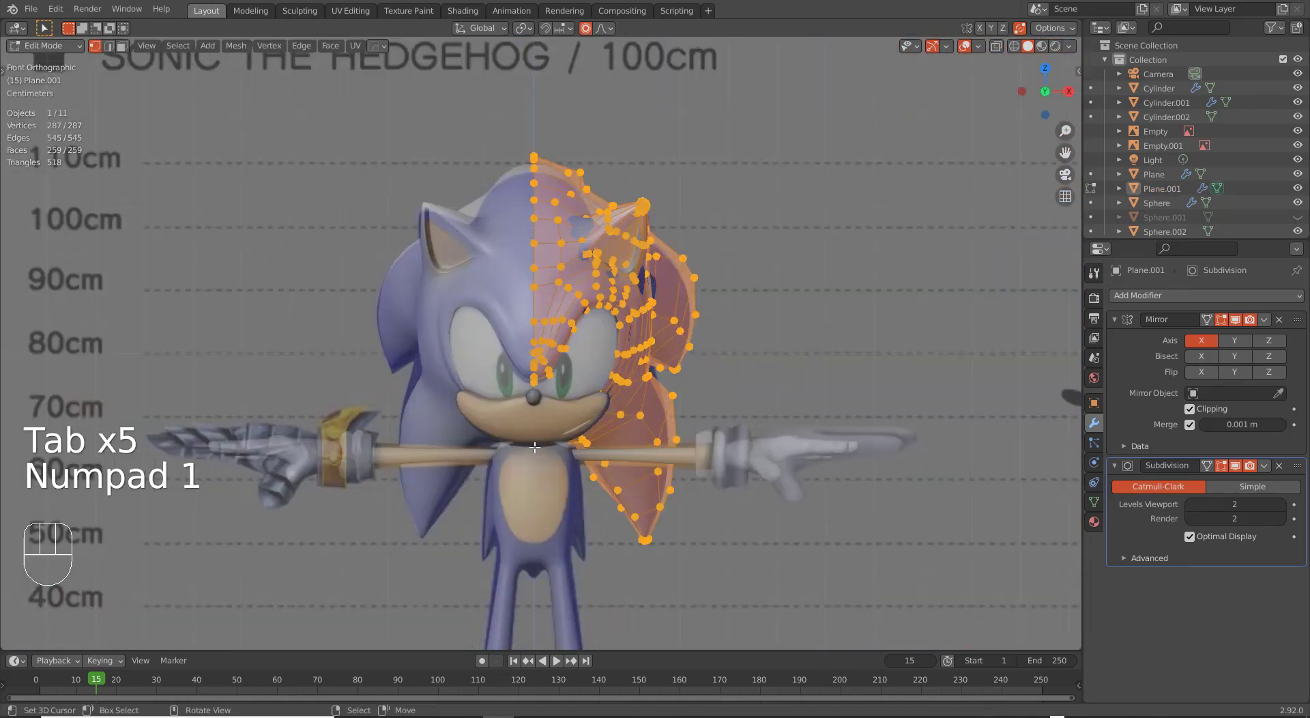
{"action": "middle_click_drag", "start_coordinate": [607, 491], "coordinate": [554, 378], "text": "shift"}
{"action": "scroll", "coordinate": [554, 379], "scroll_direction": "up", "scroll_amount": 2}
{"action": "key", "text": "Tab"}
{"action": "scroll", "coordinate": [615, 445], "scroll_direction": "down", "scroll_amount": 5}
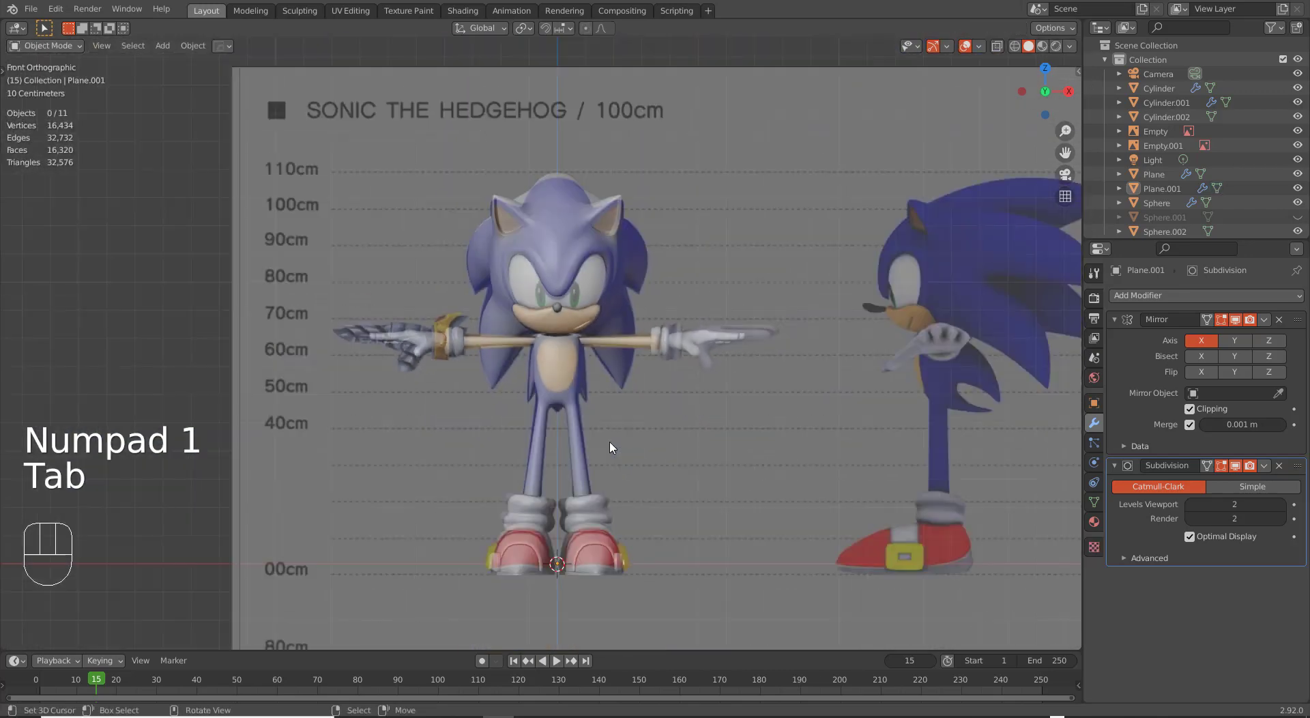
Open the body in Edit Mode and raise the centre-line vertex below the belly patch about 0.007 m with a smaller proportional radius.
{"action": "scroll", "coordinate": [609, 445], "scroll_direction": "up", "scroll_amount": 3}
{"action": "right_click", "coordinate": [608, 444]}
{"action": "key", "text": "Tab"}
{"action": "scroll", "coordinate": [608, 444], "scroll_direction": "up", "scroll_amount": 2}
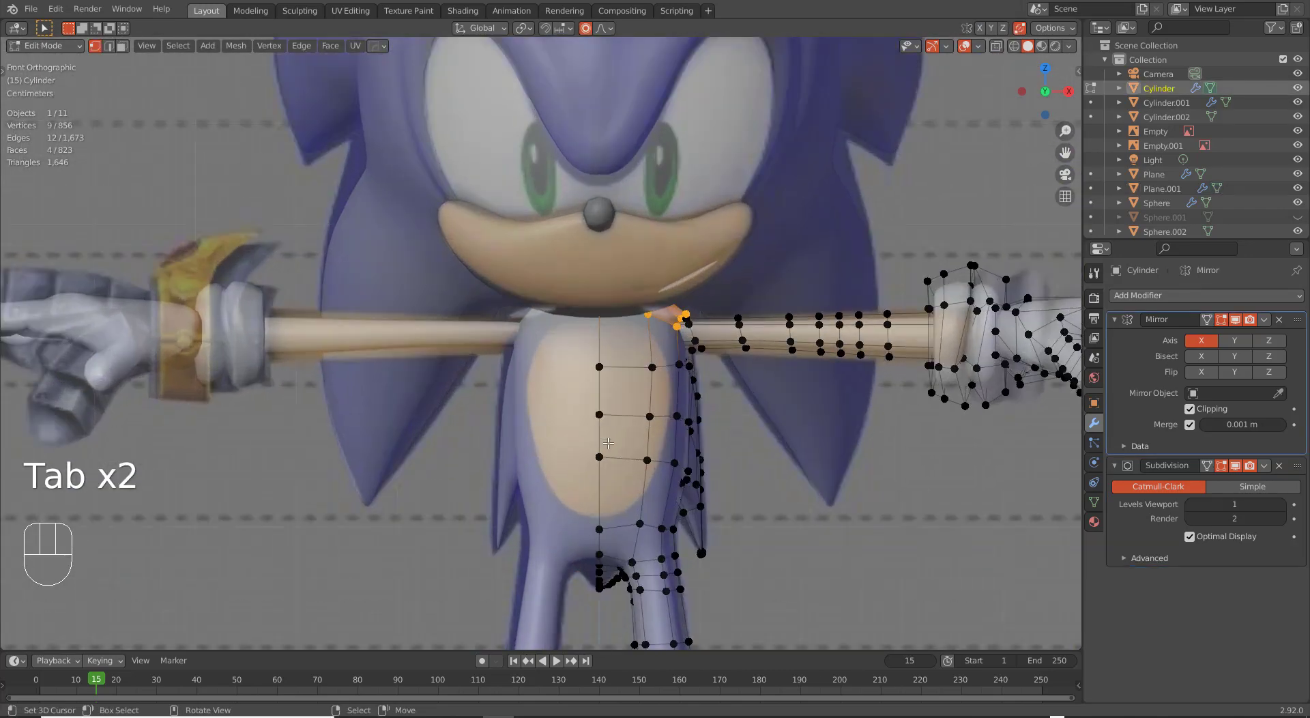
{"action": "middle_click_drag", "start_coordinate": [642, 503], "coordinate": [571, 476], "text": "shift"}
{"action": "left_click_drag", "start_coordinate": [567, 468], "coordinate": [570, 468]}
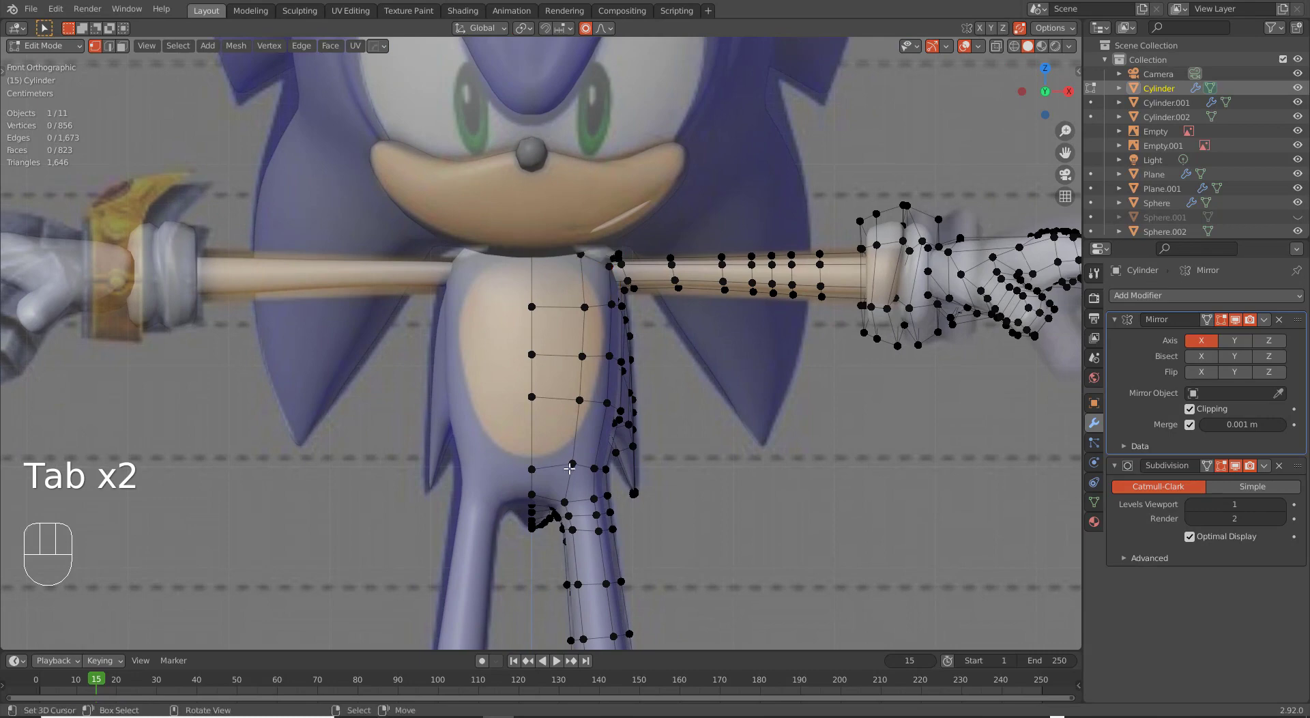
{"action": "key", "text": "g"}
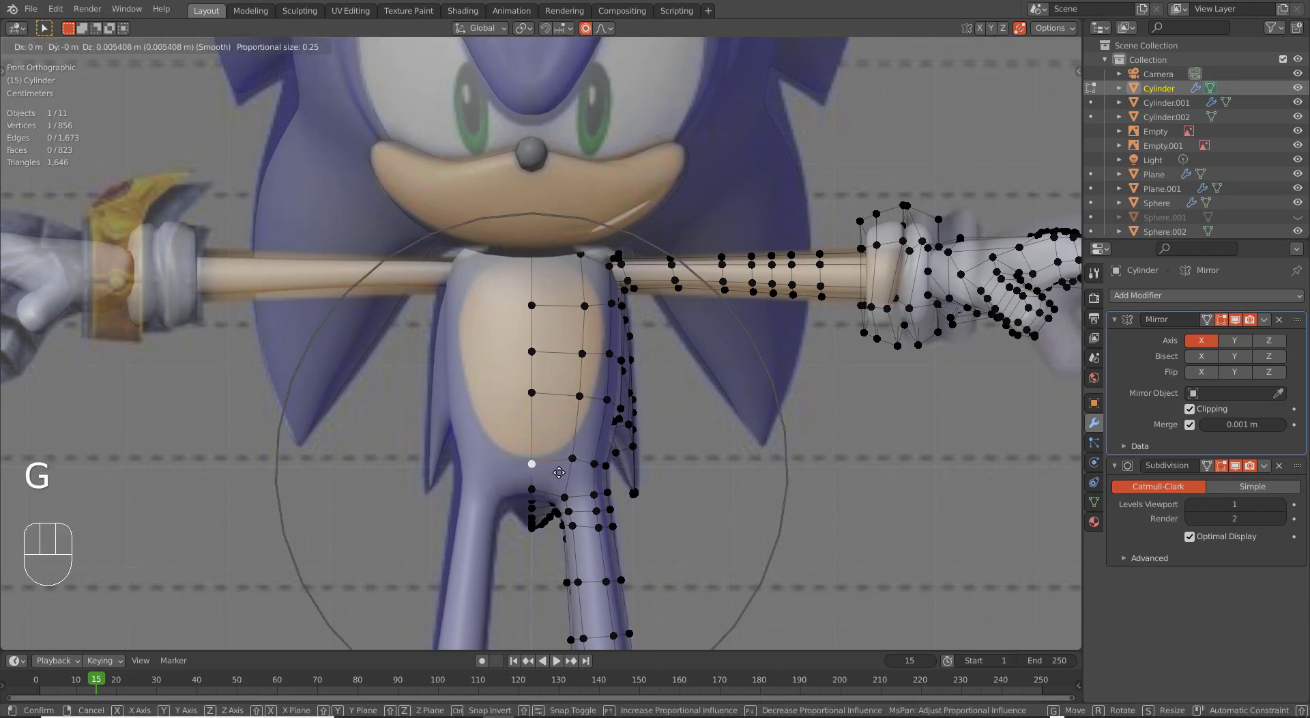
{"action": "scroll", "coordinate": [558, 474], "scroll_direction": "up", "scroll_amount": 4}
{"action": "left_click", "coordinate": [559, 471]}
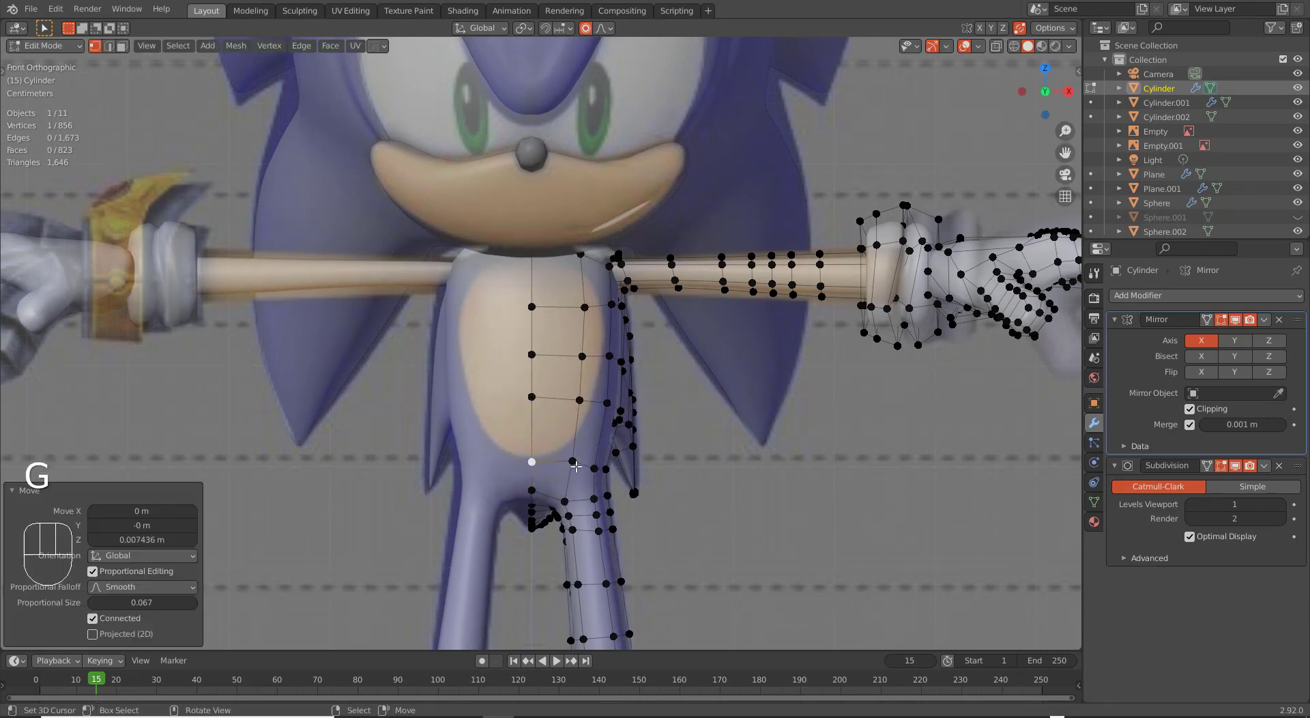
Raise the outer vertex of the belly's lower row about 0.013 m, and lower the centre and neighbouring vertices slightly.
{"action": "key", "text": "g"}
{"action": "scroll", "coordinate": [580, 468], "scroll_direction": "up", "scroll_amount": 3}
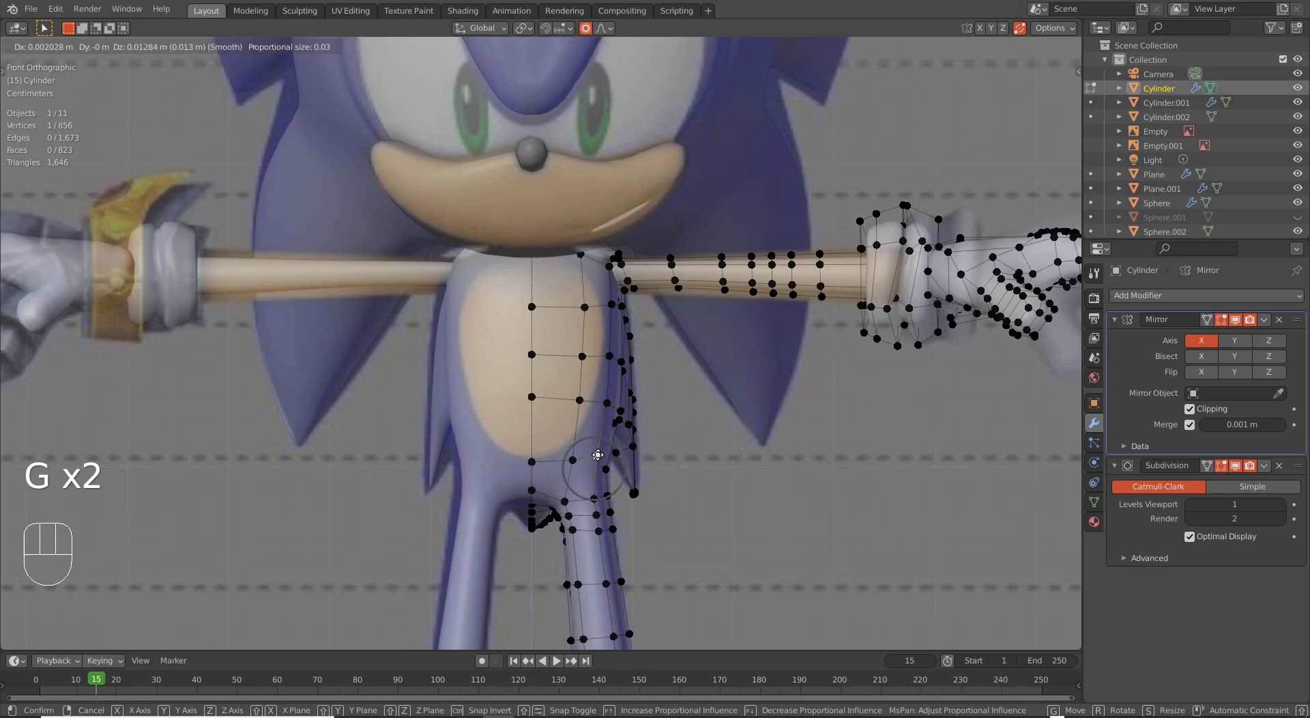
{"action": "left_click", "coordinate": [597, 455]}
{"action": "key", "text": "g"}
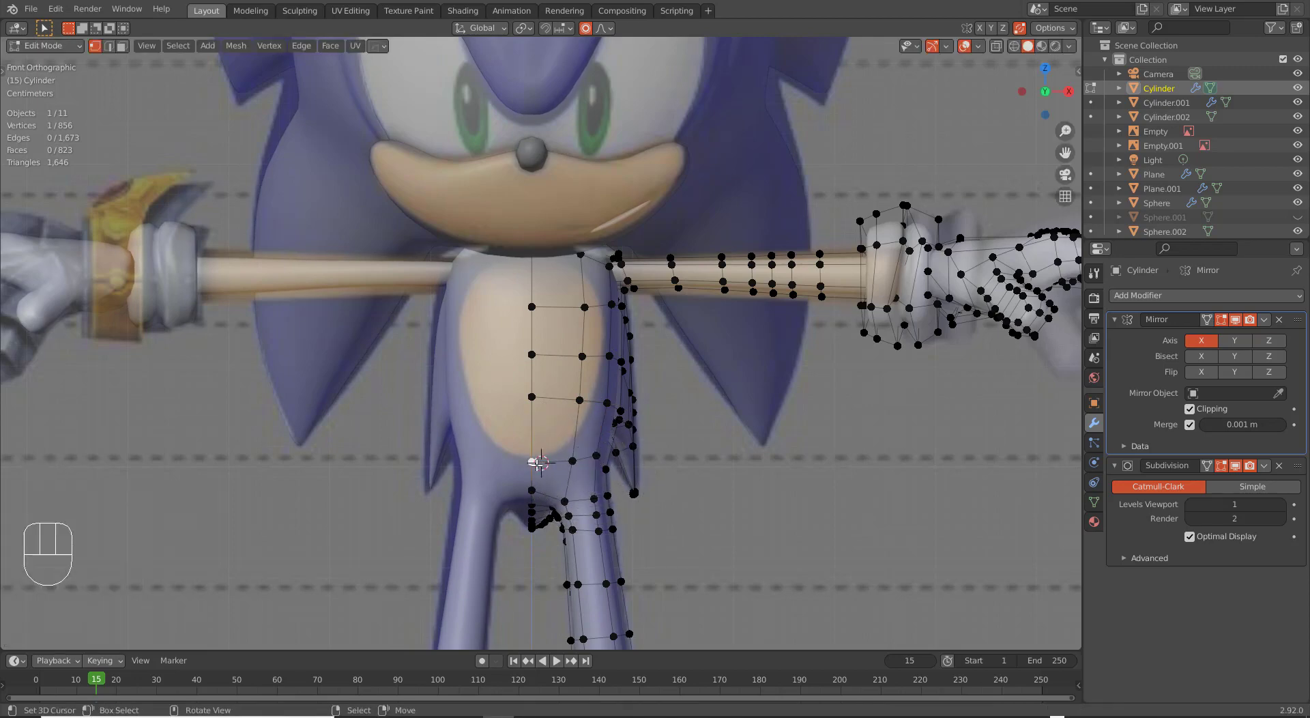
{"action": "left_click", "coordinate": [541, 464]}
{"action": "key", "text": "g"}
{"action": "left_click", "coordinate": [569, 461]}
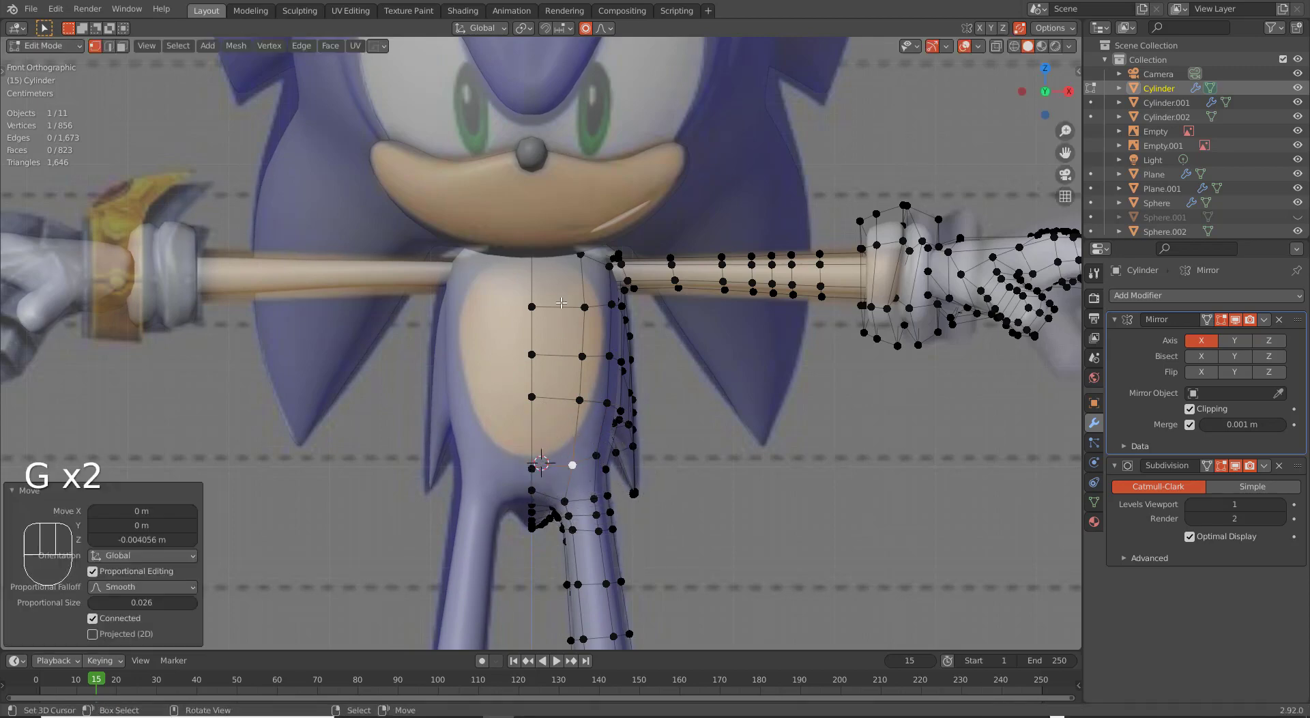
Raise the chest's upper-row vertex beside the centre line about 0.007 m and adjust the centre vertex next to it.
{"action": "left_click", "coordinate": [584, 307]}
{"action": "key", "text": "g"}
{"action": "left_click", "coordinate": [559, 275]}
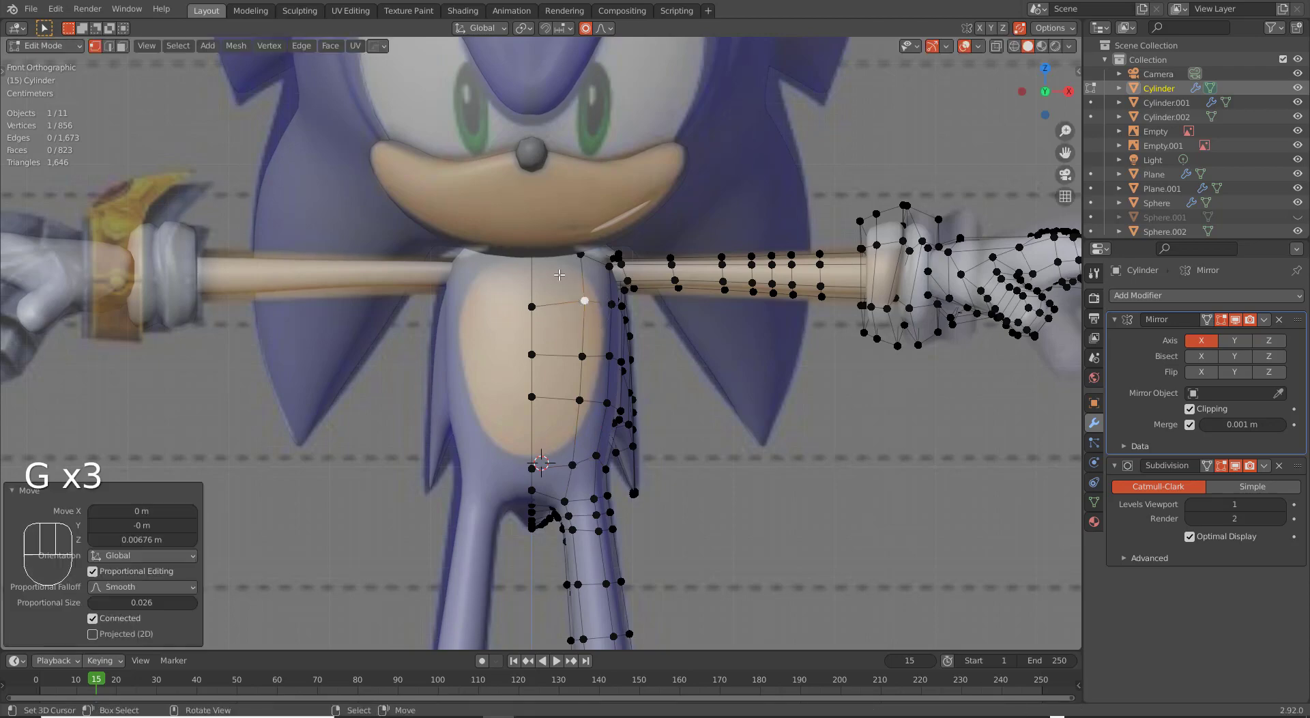
{"action": "left_click", "coordinate": [532, 307]}
{"action": "key", "text": "g"}
{"action": "left_click", "coordinate": [568, 295]}
Select the eight front faces covering the belly patch and inset them about 0.01 m.
{"action": "key", "text": "3"}
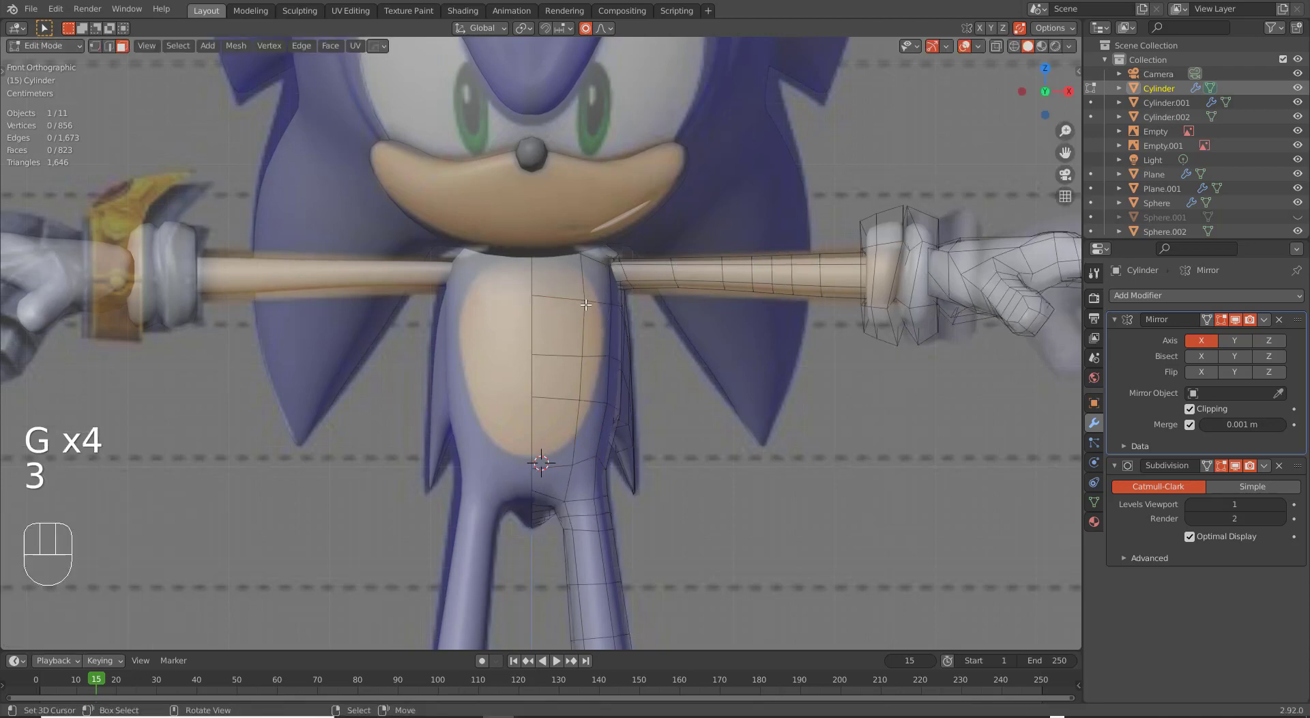
{"action": "left_click", "coordinate": [557, 277], "text": "shift"}
{"action": "left_click", "coordinate": [558, 326], "text": "shift"}
{"action": "left_click", "coordinate": [596, 327], "text": "shift"}
{"action": "left_click", "coordinate": [594, 377], "text": "shift"}
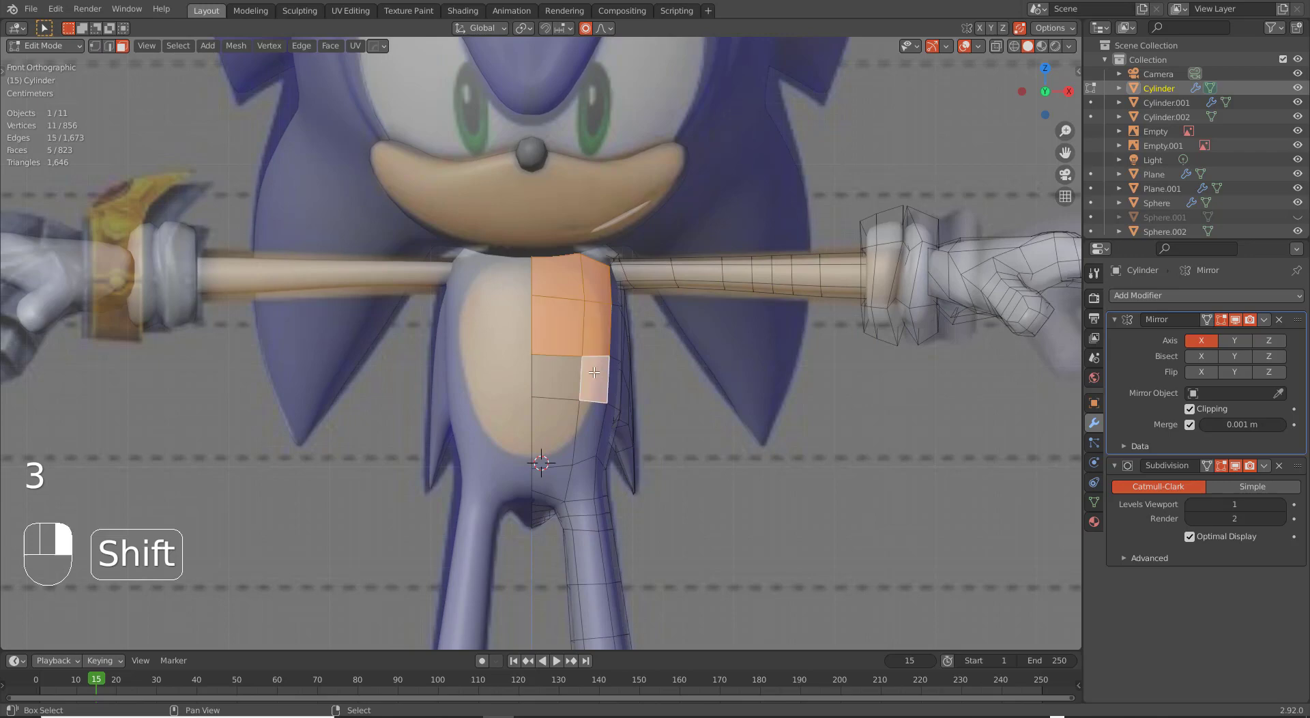
{"action": "left_click", "coordinate": [582, 418], "text": "shift"}
{"action": "left_click", "coordinate": [557, 376], "text": "shift"}
{"action": "key", "text": "i"}
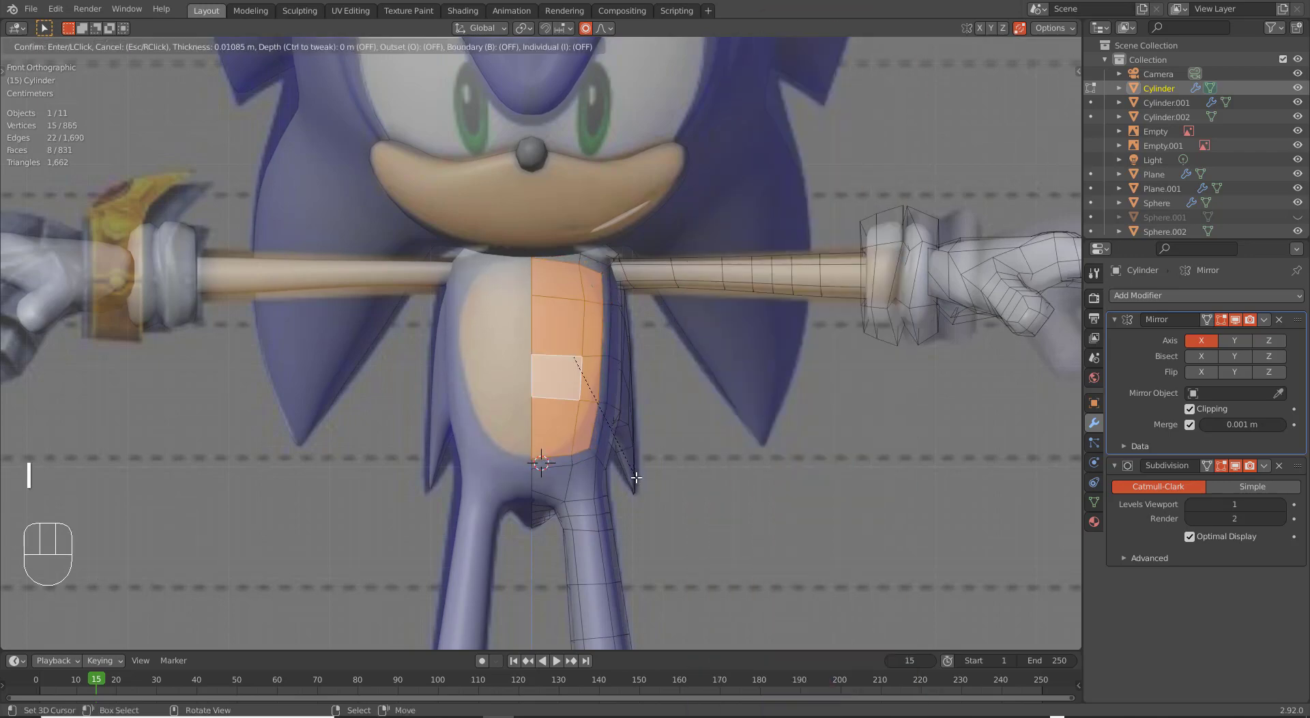
{"action": "left_click", "coordinate": [606, 476]}
Move the inset's lower corner and bottom-edge vertices to follow the rounded bottom of the tan belly patch.
{"action": "scroll", "coordinate": [606, 476], "scroll_direction": "up", "scroll_amount": 2}
{"action": "key", "text": "1"}
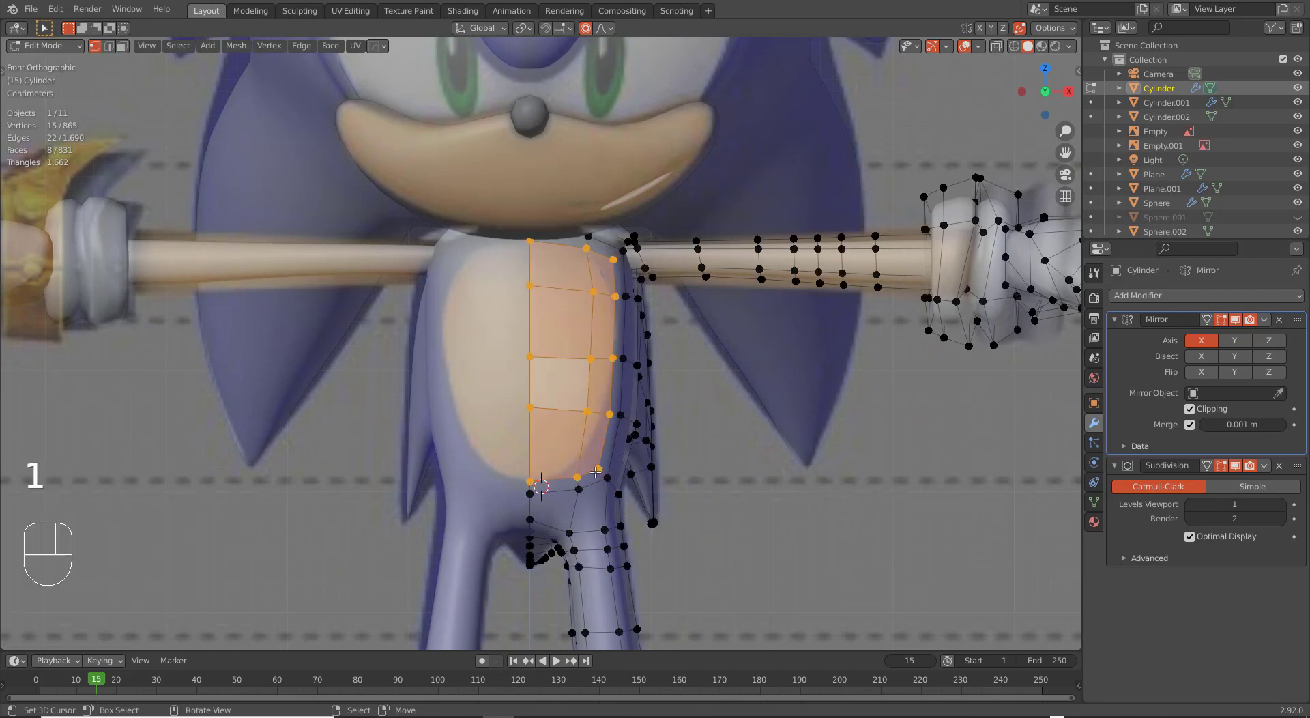
{"action": "left_click", "coordinate": [599, 471]}
{"action": "key", "text": "g"}
{"action": "left_click", "coordinate": [601, 470]}
{"action": "key", "text": "g"}
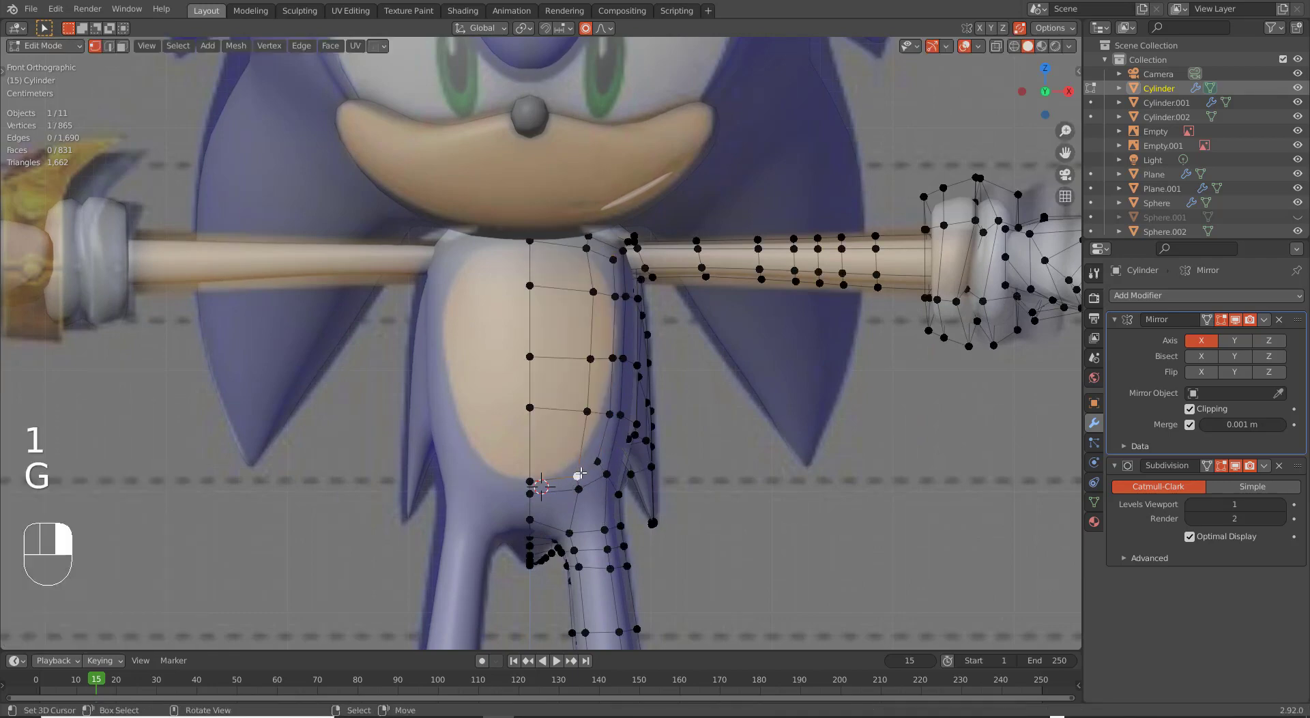
{"action": "left_click", "coordinate": [577, 474]}
{"action": "key", "text": "g"}
{"action": "left_click", "coordinate": [595, 454]}
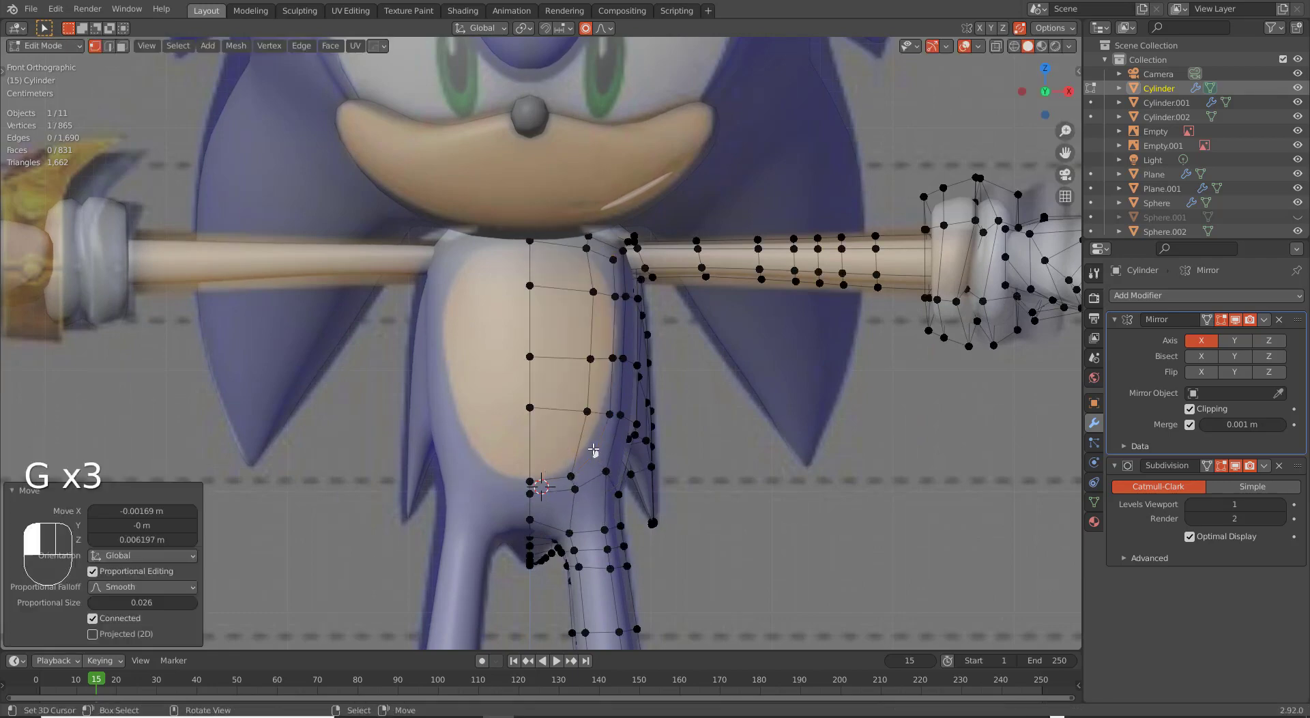
{"action": "key", "text": "g"}
{"action": "right_click", "coordinate": [596, 457]}
{"action": "key", "text": "g"}
{"action": "left_click", "coordinate": [599, 448]}
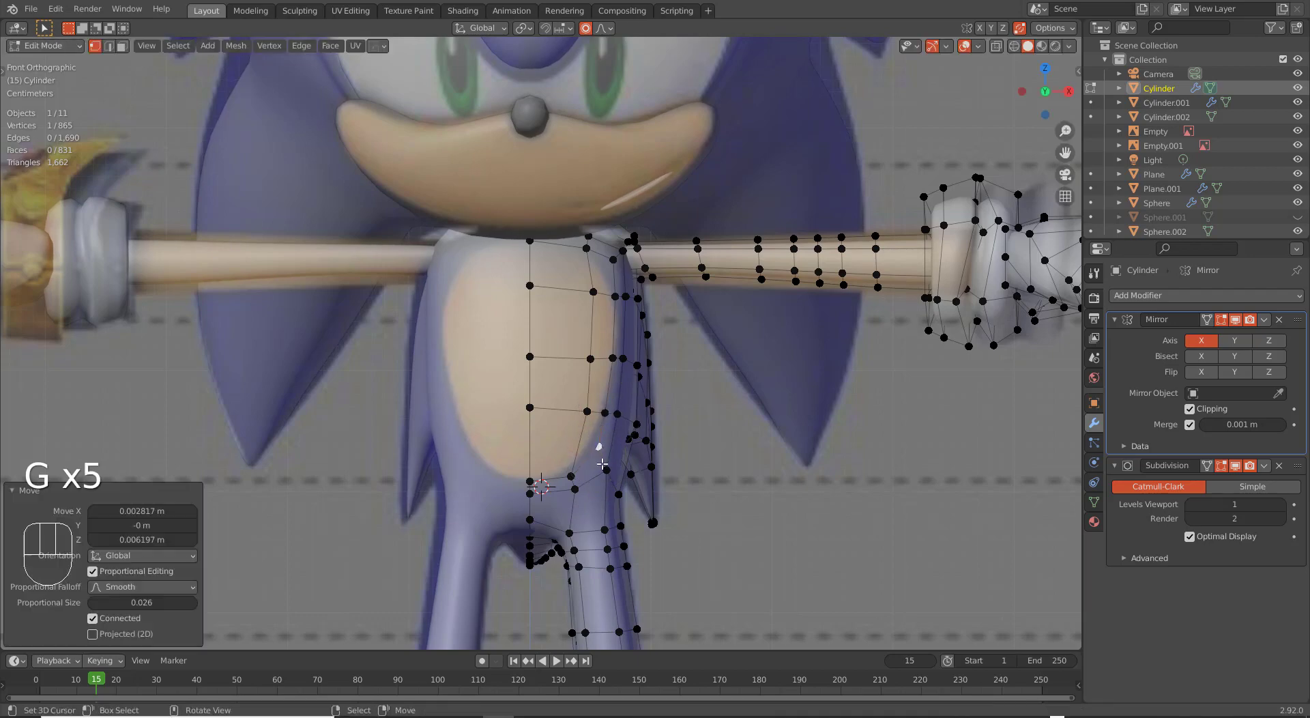
Refine the vertices around the belly inset's lower corner, pulling the surrounding loop closer to the curved outline.
{"action": "right_click", "coordinate": [606, 471]}
{"action": "key", "text": "g"}
{"action": "left_click", "coordinate": [601, 466]}
{"action": "right_click", "coordinate": [574, 476]}
{"action": "key", "text": "g"}
{"action": "left_click", "coordinate": [571, 472]}
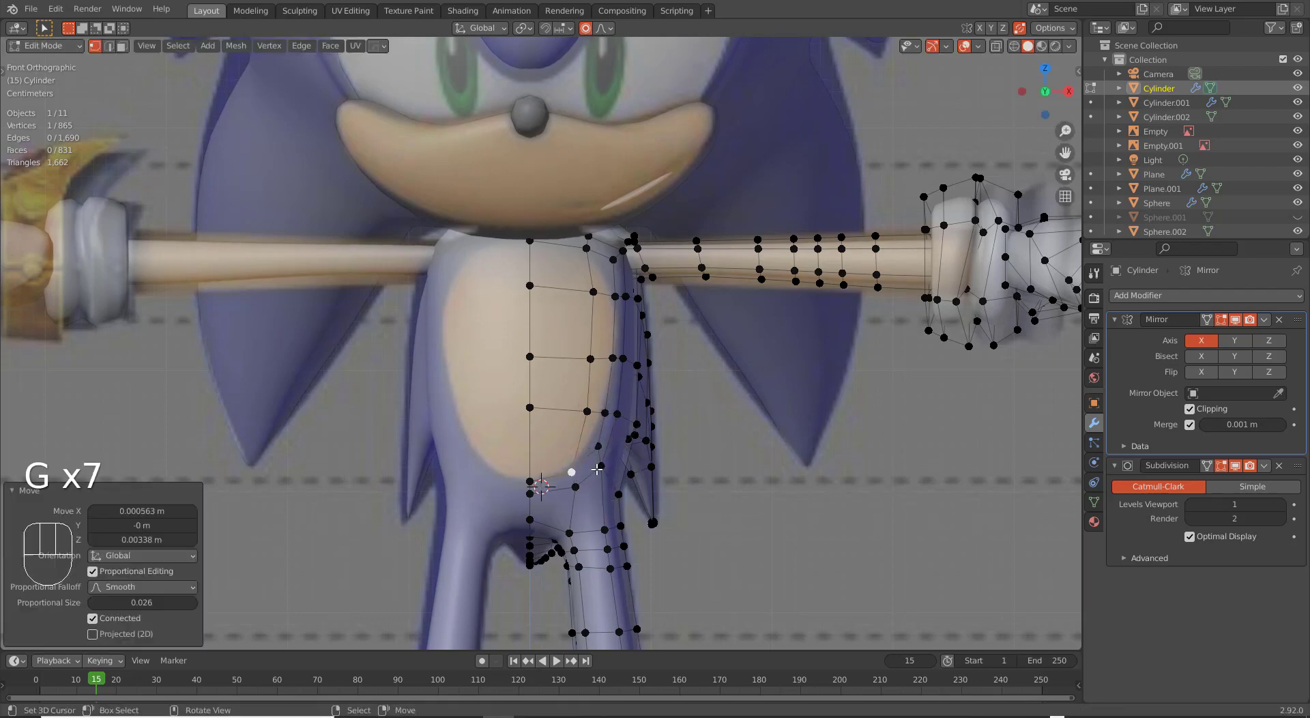
{"action": "right_click", "coordinate": [601, 467]}
{"action": "key", "text": "g"}
{"action": "left_click", "coordinate": [599, 467]}
{"action": "right_click", "coordinate": [598, 447]}
{"action": "key", "text": "g"}
{"action": "left_click", "coordinate": [597, 453]}
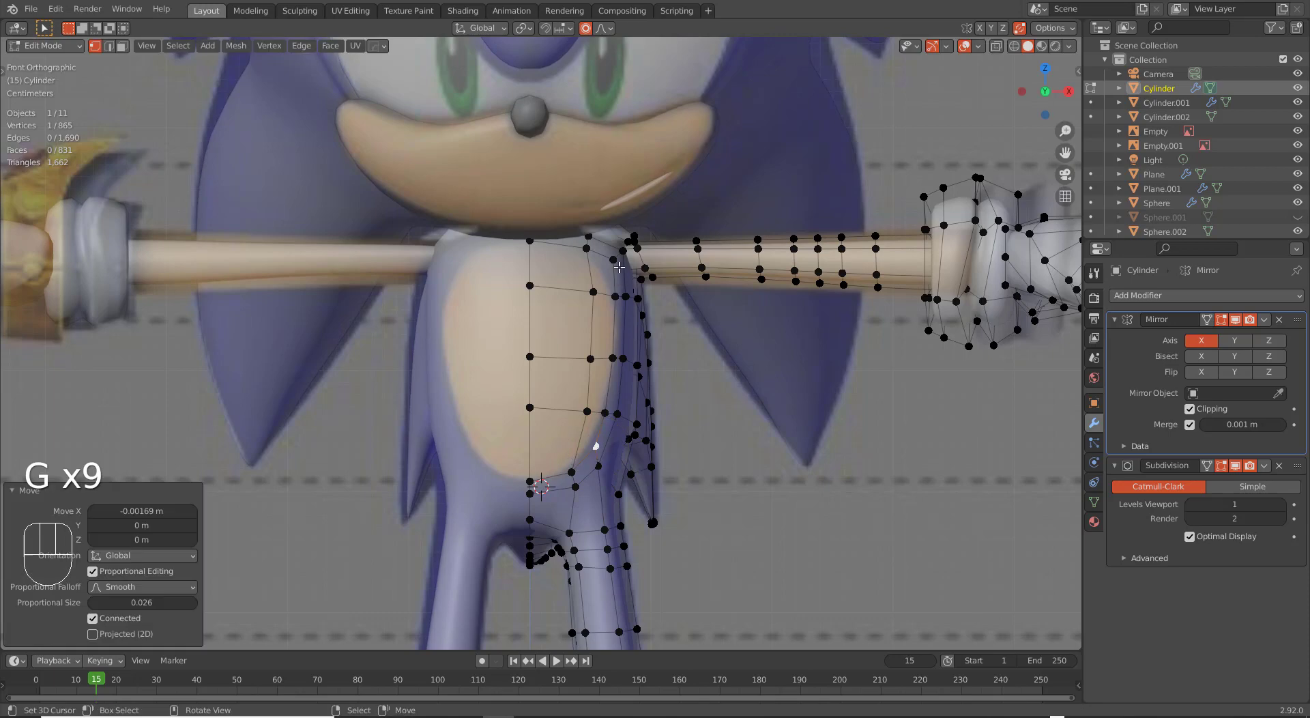
Round the belly inset's upper corner by moving its corner vertex and top-edge vertex inward toward the patch outline.
{"action": "right_click", "coordinate": [606, 261]}
{"action": "key", "text": "g"}
{"action": "left_click", "coordinate": [606, 258]}
{"action": "right_click", "coordinate": [587, 251]}
{"action": "key", "text": "g"}
{"action": "left_click", "coordinate": [588, 253]}
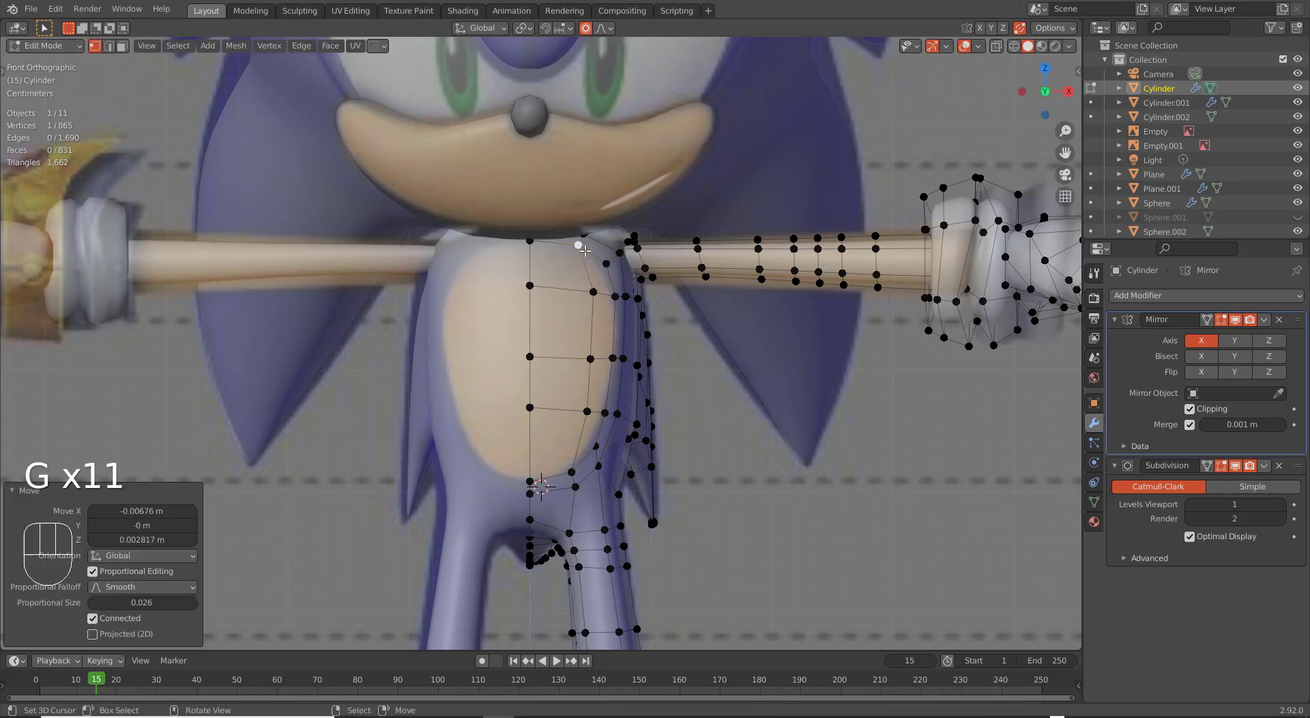
{"action": "right_click", "coordinate": [604, 263]}
{"action": "key", "text": "g"}
{"action": "left_click", "coordinate": [605, 262]}
Move the three middle vertices of the inset's inner column about 0.006 to 0.007 m toward the centre line.
{"action": "key", "text": "q"}
{"action": "right_click", "coordinate": [591, 302]}
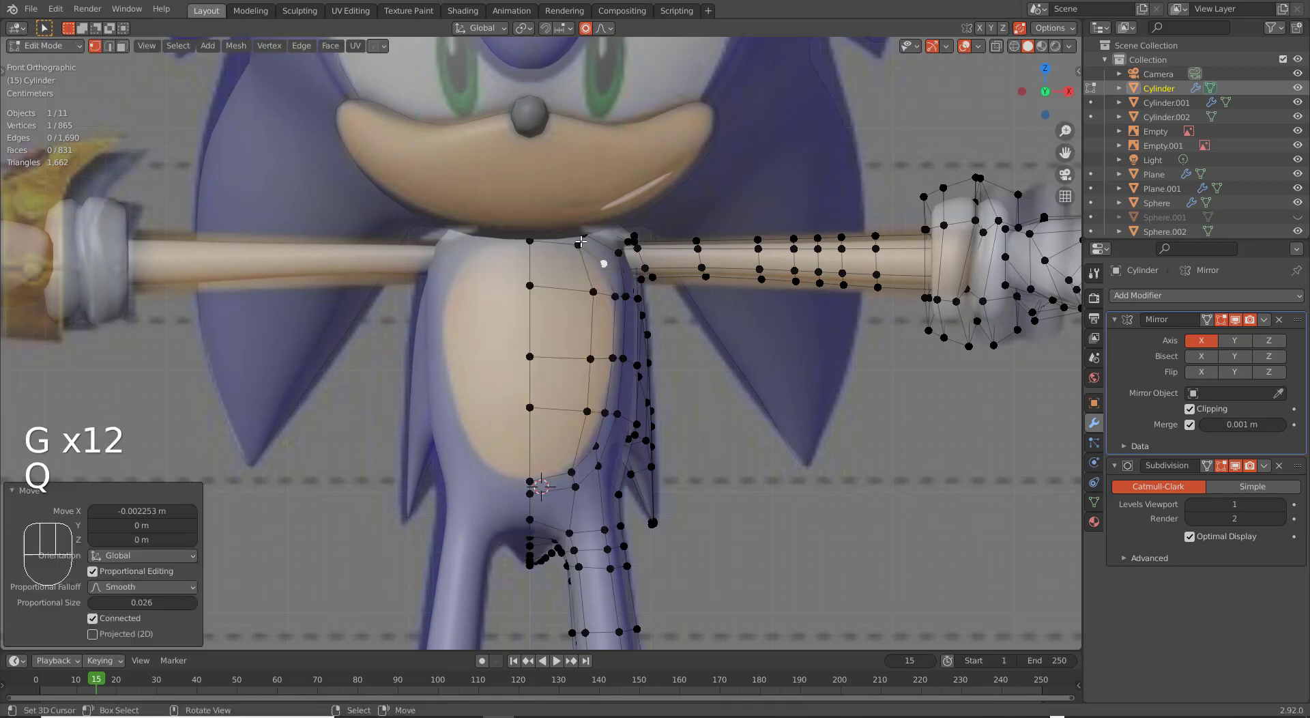
{"action": "right_click", "coordinate": [593, 292]}
{"action": "key", "text": "g"}
{"action": "left_click", "coordinate": [589, 290]}
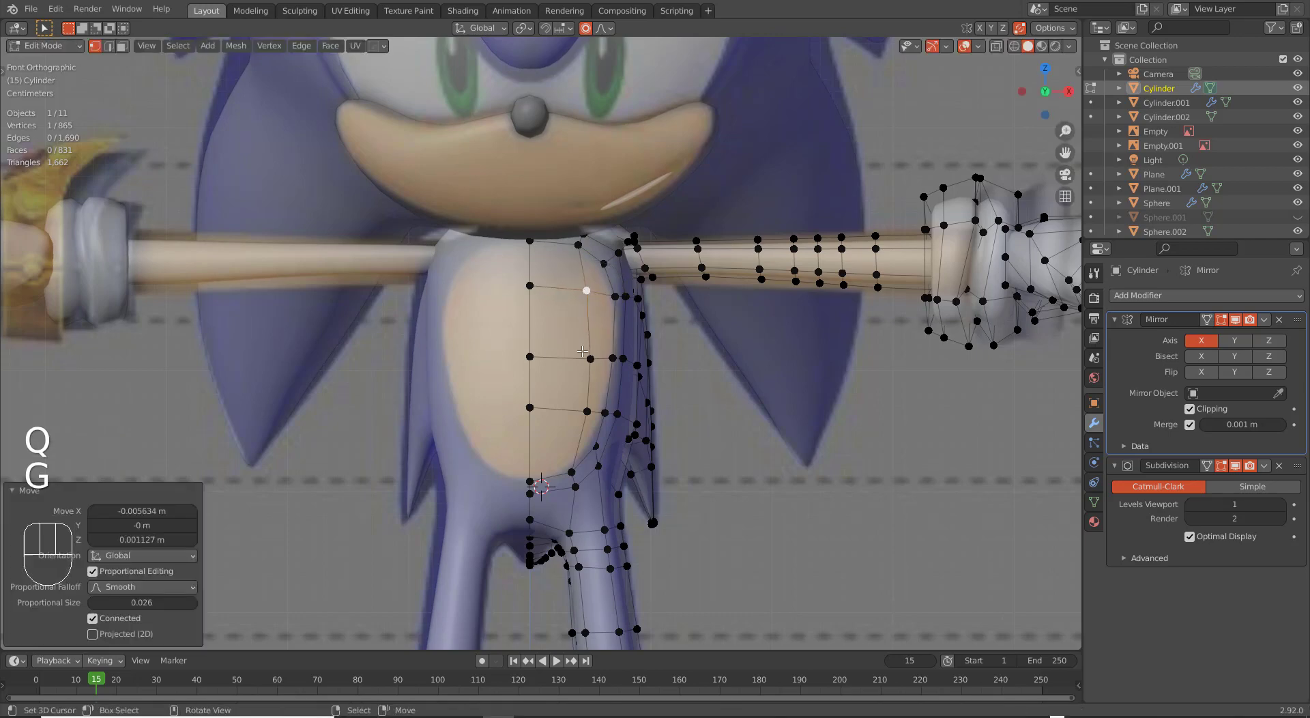
{"action": "right_click", "coordinate": [588, 359]}
{"action": "key", "text": "g"}
{"action": "left_click", "coordinate": [576, 363]}
{"action": "right_click", "coordinate": [587, 412]}
{"action": "key", "text": "g"}
{"action": "left_click", "coordinate": [566, 415]}
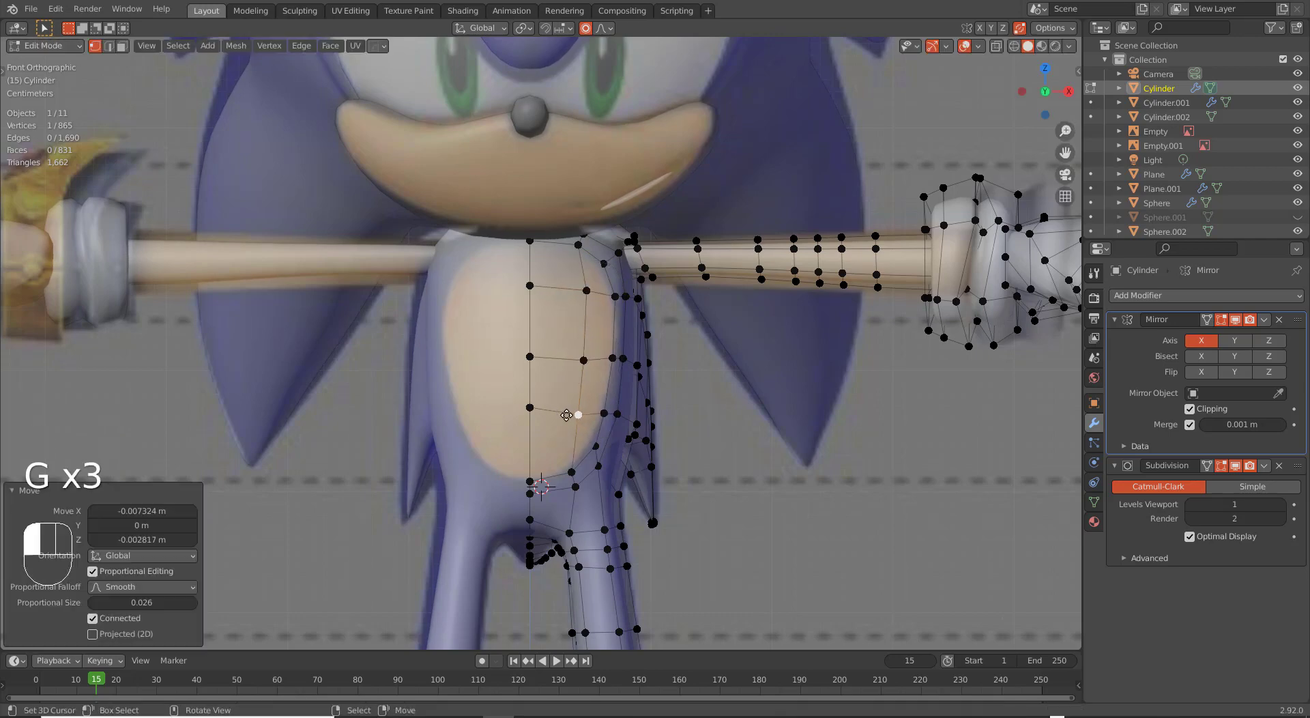
Nudge the belly inset's lower outer vertex about 0.005 m toward the centre line.
{"action": "right_click", "coordinate": [596, 445]}
{"action": "key", "text": "g"}
{"action": "left_click", "coordinate": [593, 441]}
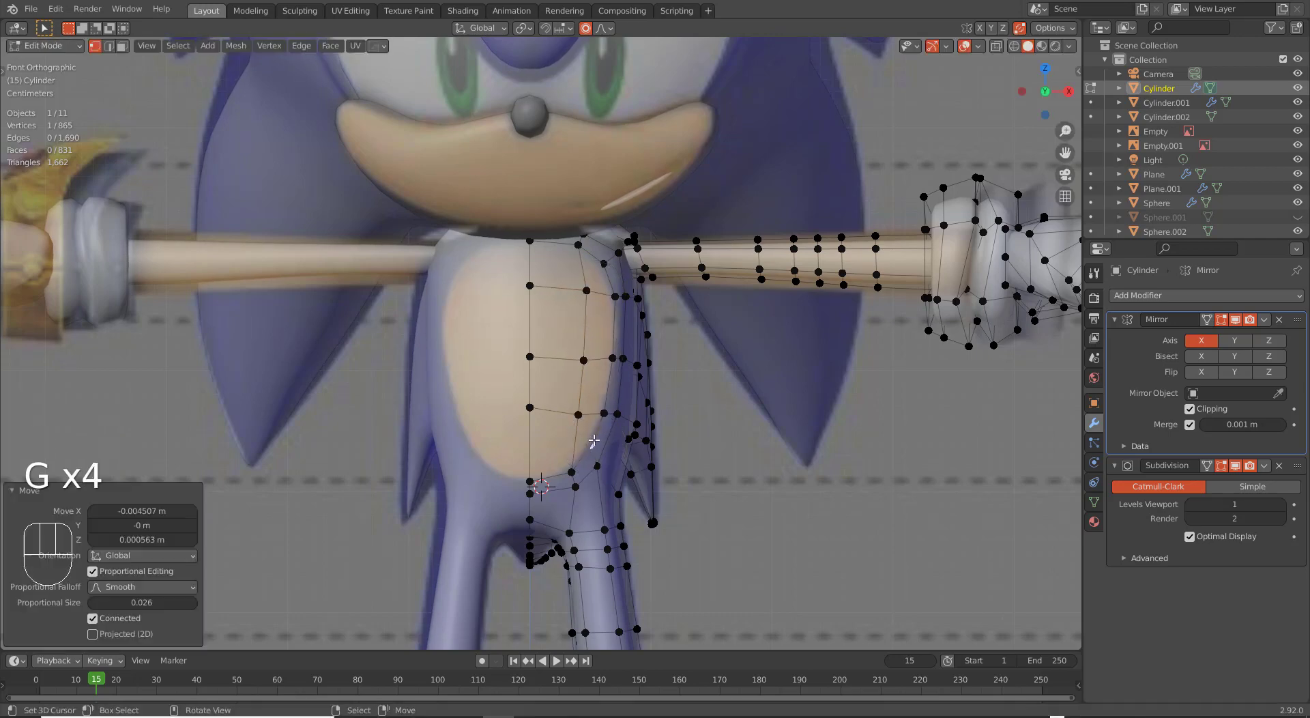
Nudge the belly inset's upper outer vertex about 0.003 m toward the centre line and adjust the neighbouring vertices at its upper corner.
{"action": "right_click", "coordinate": [612, 297]}
{"action": "key", "text": "g"}
{"action": "left_click", "coordinate": [613, 296]}
{"action": "key", "text": "g"}
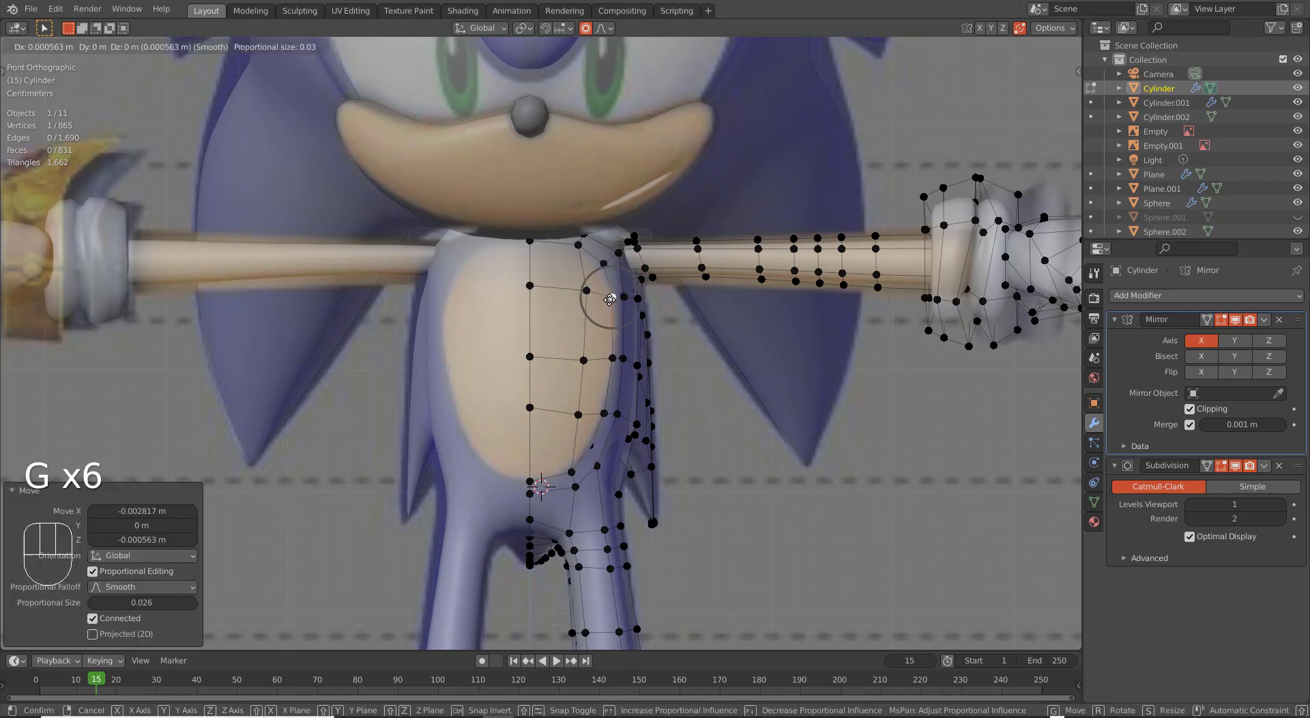
{"action": "left_click", "coordinate": [611, 270]}
{"action": "right_click", "coordinate": [604, 263]}
{"action": "key", "text": "g"}
{"action": "left_click", "coordinate": [611, 254]}
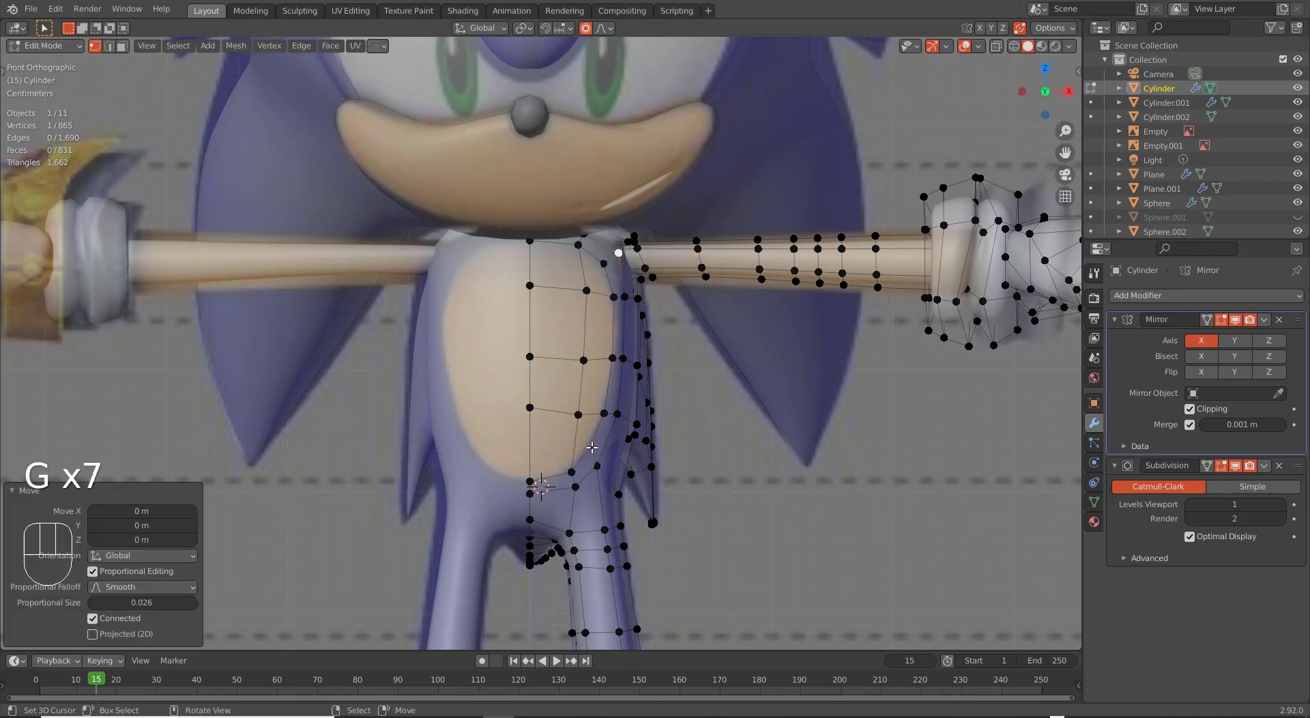
Finish editing the body mesh and hide both reference image empties.
{"action": "key", "text": "Tab"}
{"action": "mouse_move", "coordinate": [596, 445]}
{"action": "middle_mouse_down"}
{"action": "mouse_move", "coordinate": [511, 447]}
{"action": "mouse_move", "coordinate": [611, 448]}
{"action": "middle_mouse_up"}
{"action": "scroll", "coordinate": [610, 341], "scroll_direction": "down", "scroll_amount": 6}
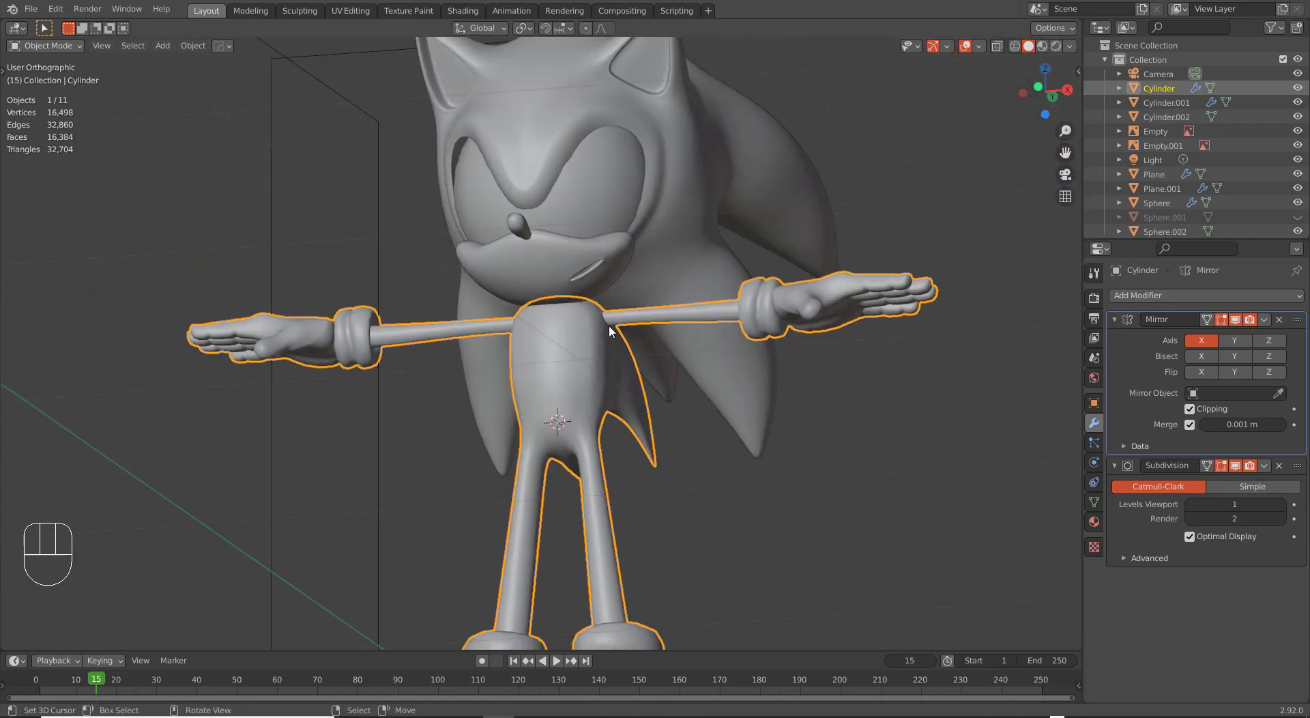
{"action": "key", "text": "Tab"}
{"action": "key", "text": "Tab"}
{"action": "scroll", "coordinate": [620, 352], "scroll_direction": "down", "scroll_amount": 4}
{"action": "right_click", "coordinate": [779, 436]}
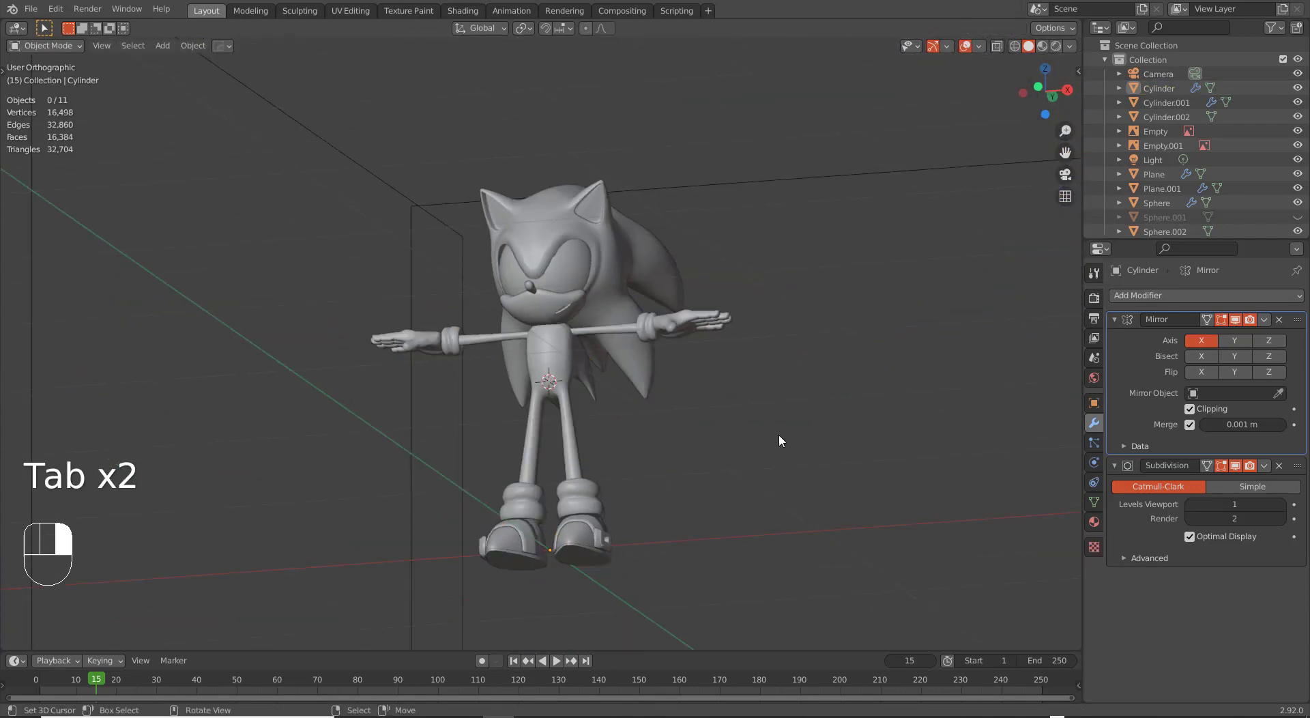
{"action": "left_click", "coordinate": [686, 182]}
{"action": "left_click", "coordinate": [315, 139], "text": "shift"}
{"action": "key", "text": "h"}
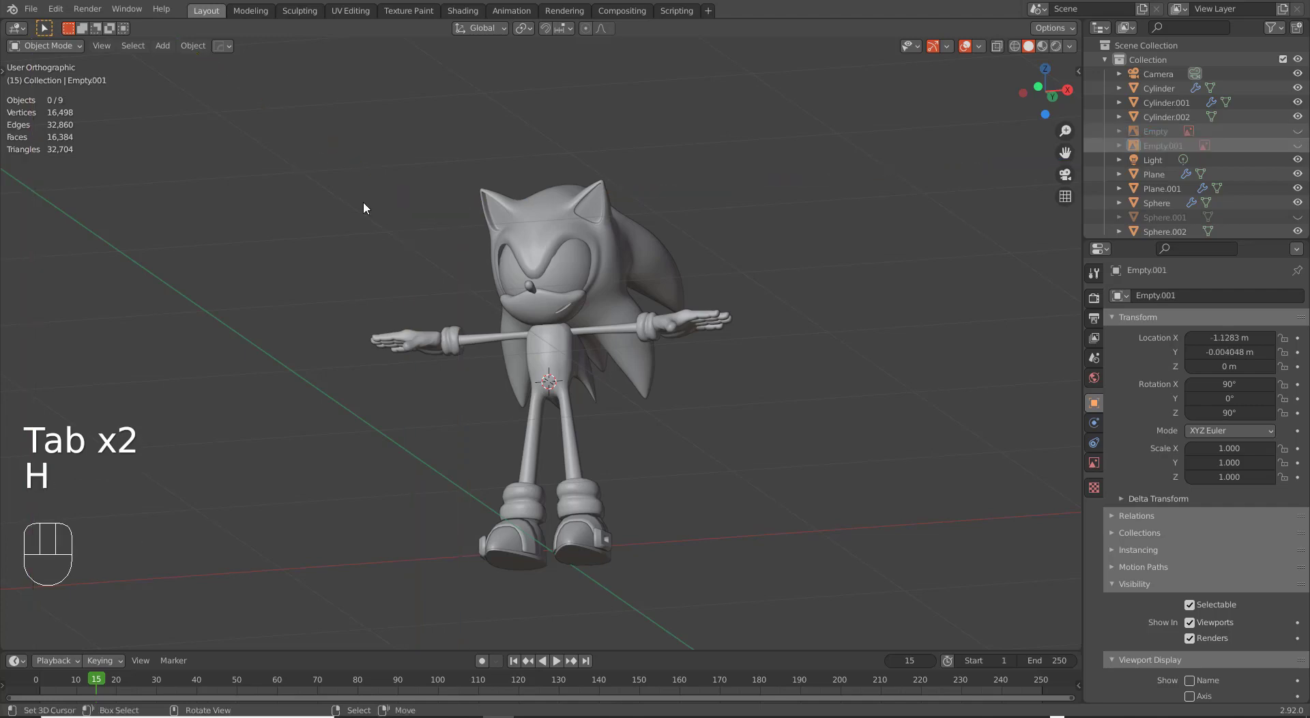
Select the eye sphere Sphere.002 inside the head and open it for vertex editing.
{"action": "key", "text": "KP_1"}
{"action": "scroll", "coordinate": [604, 443], "scroll_direction": "up", "scroll_amount": 5}
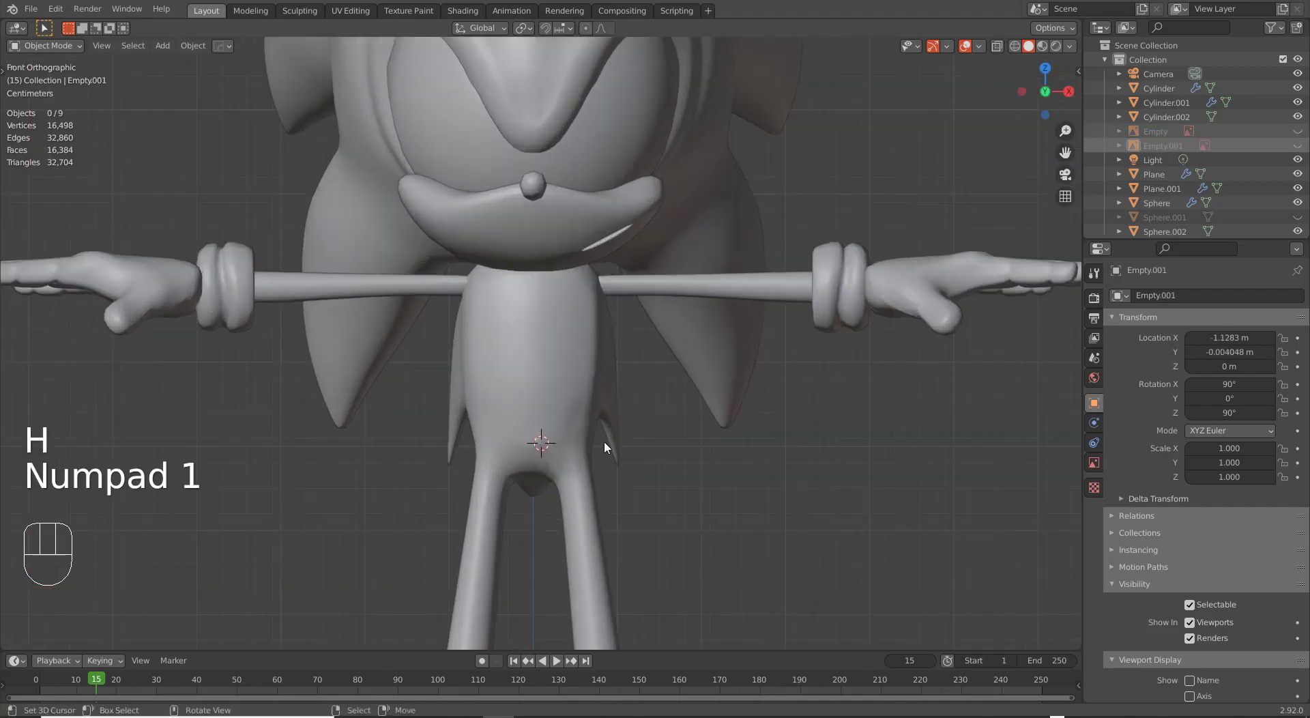
{"action": "middle_click_drag", "start_coordinate": [604, 448], "coordinate": [547, 599], "text": "shift"}
{"action": "right_click", "coordinate": [580, 246]}
{"action": "key", "text": "Tab"}
{"action": "middle_click_drag", "start_coordinate": [582, 244], "coordinate": [576, 308]}
{"action": "key", "text": "Tab"}
{"action": "right_click", "coordinate": [607, 209]}
{"action": "scroll", "coordinate": [606, 218], "scroll_direction": "up", "scroll_amount": 4}
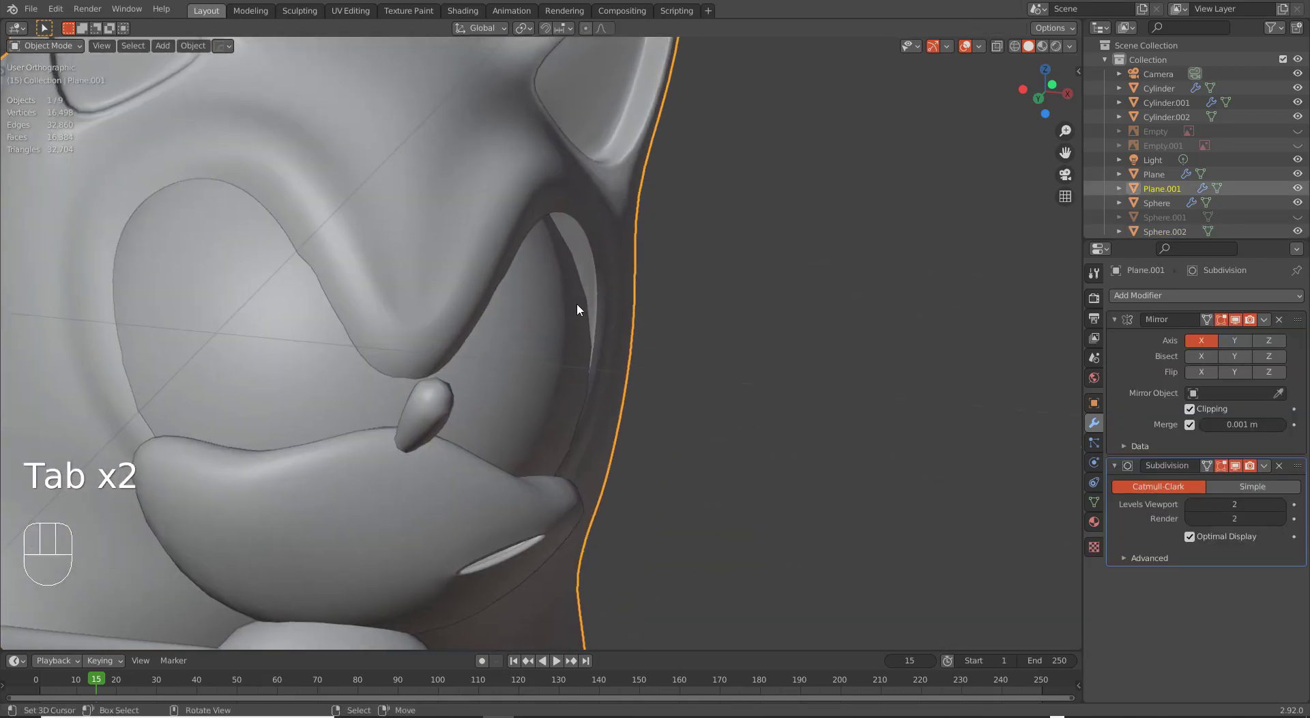
{"action": "key", "text": "Tab"}
{"action": "key", "text": "Tab"}
{"action": "right_click", "coordinate": [574, 330]}
{"action": "key", "text": "Tab"}
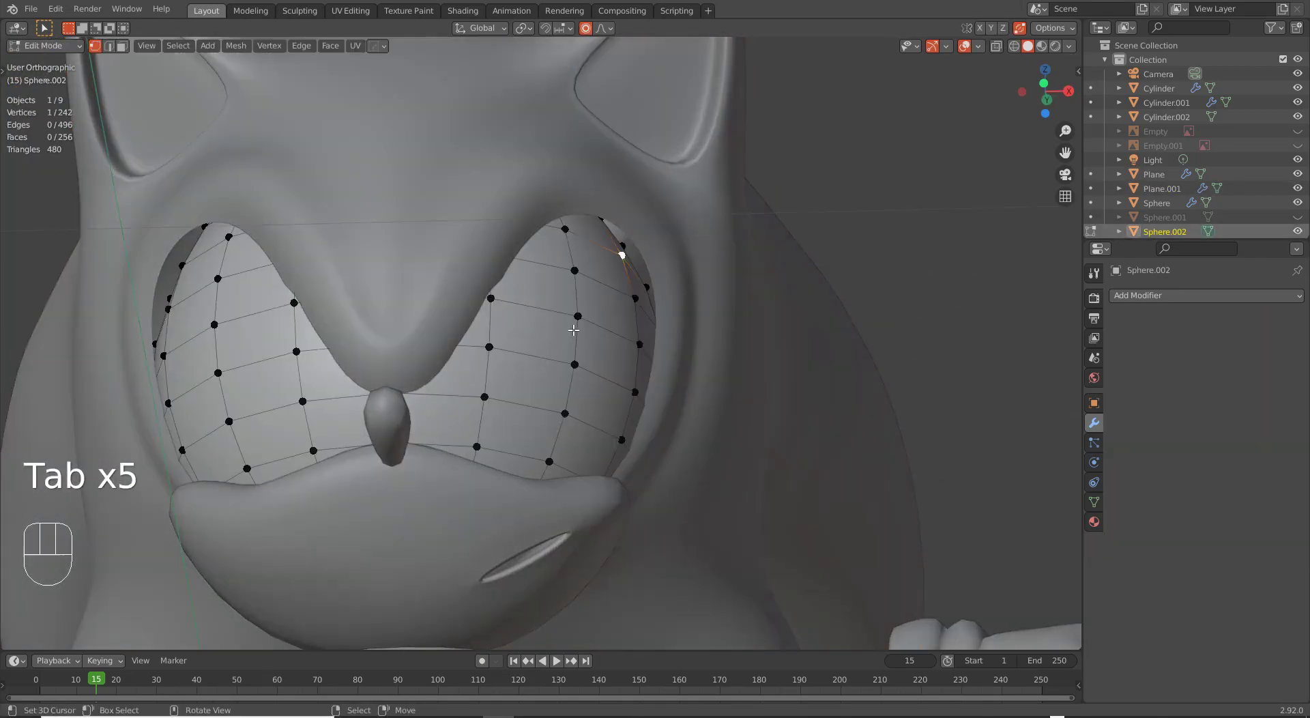
Delete the vertices of the eye sphere's negative-X half in the wireframe front view, keeping the centre column.
{"action": "middle_click_drag", "start_coordinate": [560, 345], "coordinate": [582, 336]}
{"action": "scroll", "coordinate": [538, 409], "scroll_direction": "down", "scroll_amount": 2}
{"action": "middle_click_drag", "start_coordinate": [539, 409], "coordinate": [486, 409]}
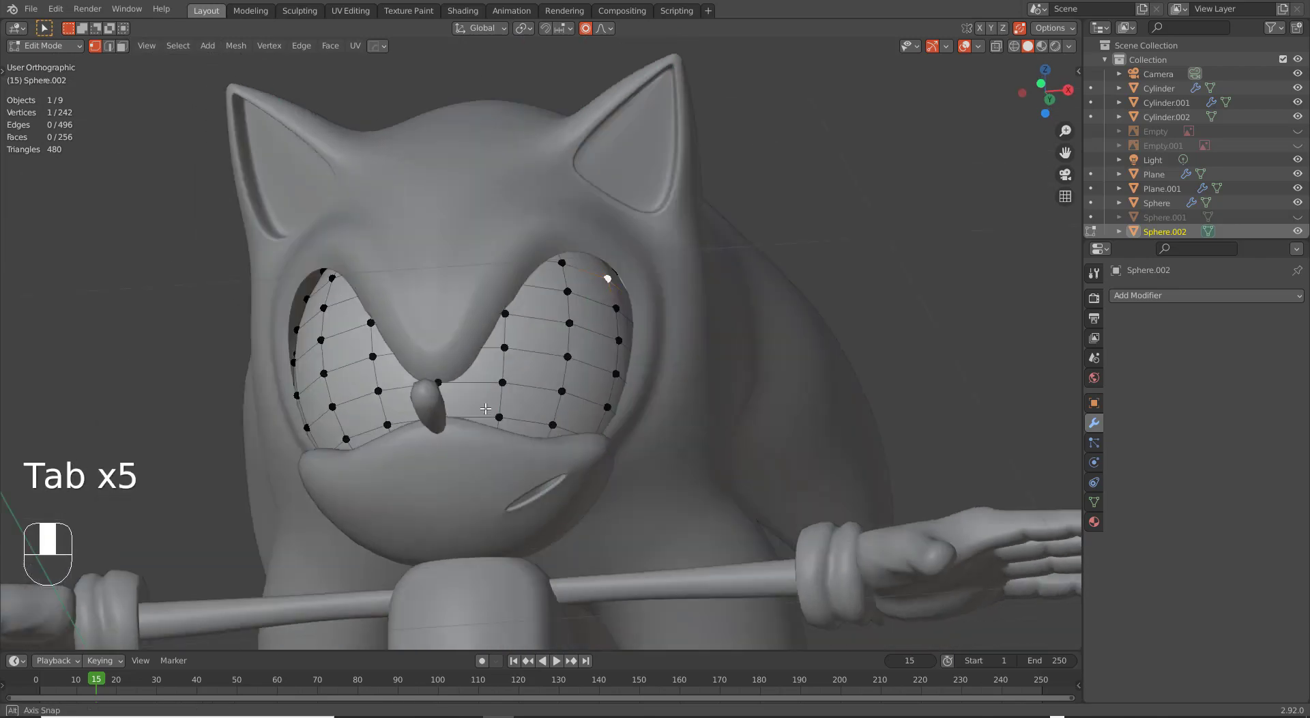
{"action": "key", "text": "z"}
{"action": "key", "text": "KP_1"}
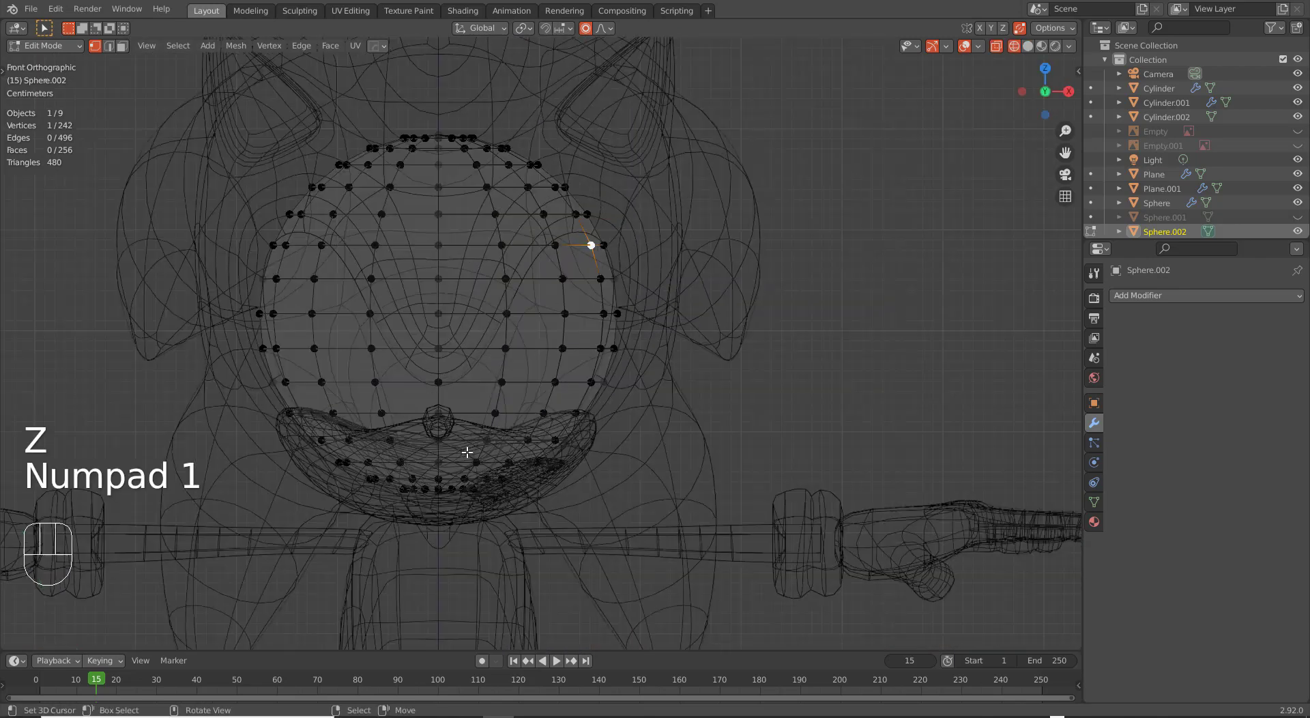
{"action": "scroll", "coordinate": [467, 452], "scroll_direction": "down", "scroll_amount": 3}
{"action": "key", "text": "a"}
{"action": "key", "text": "a"}
{"action": "middle_click_drag", "start_coordinate": [462, 448], "coordinate": [589, 385], "text": "shift"}
{"action": "key", "text": "z"}
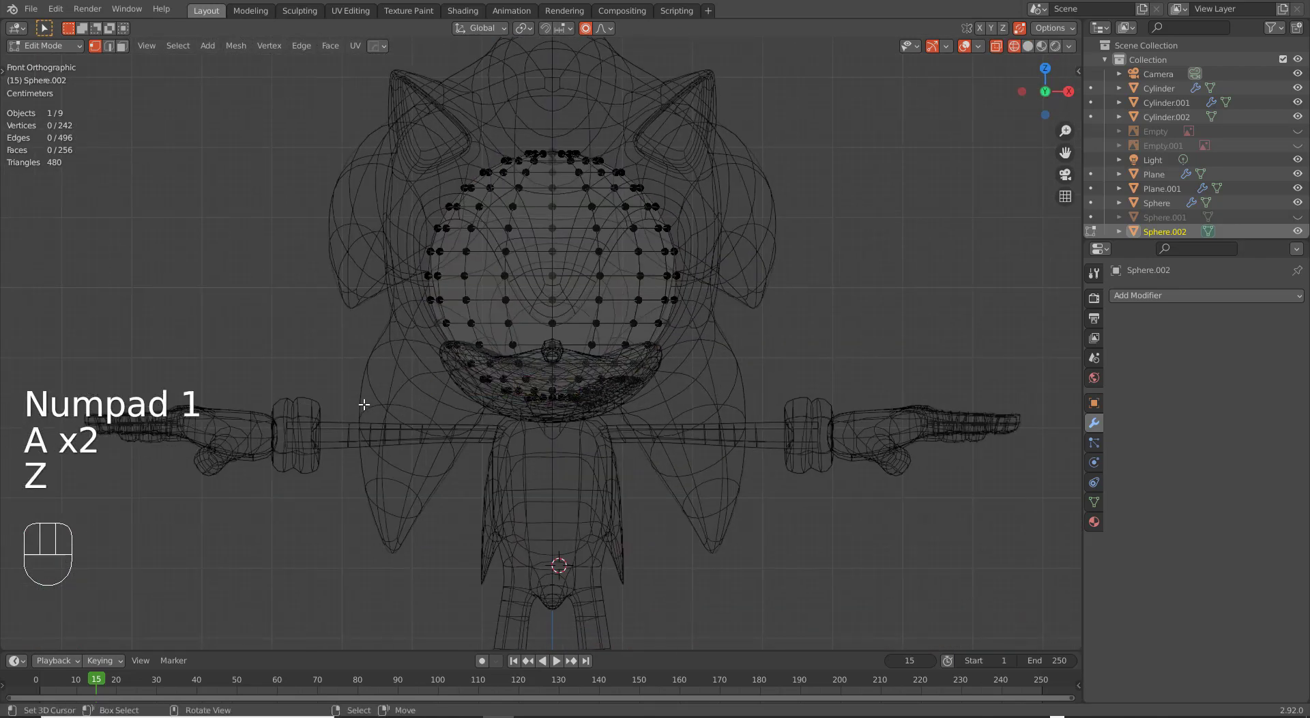
{"action": "key", "text": "b"}
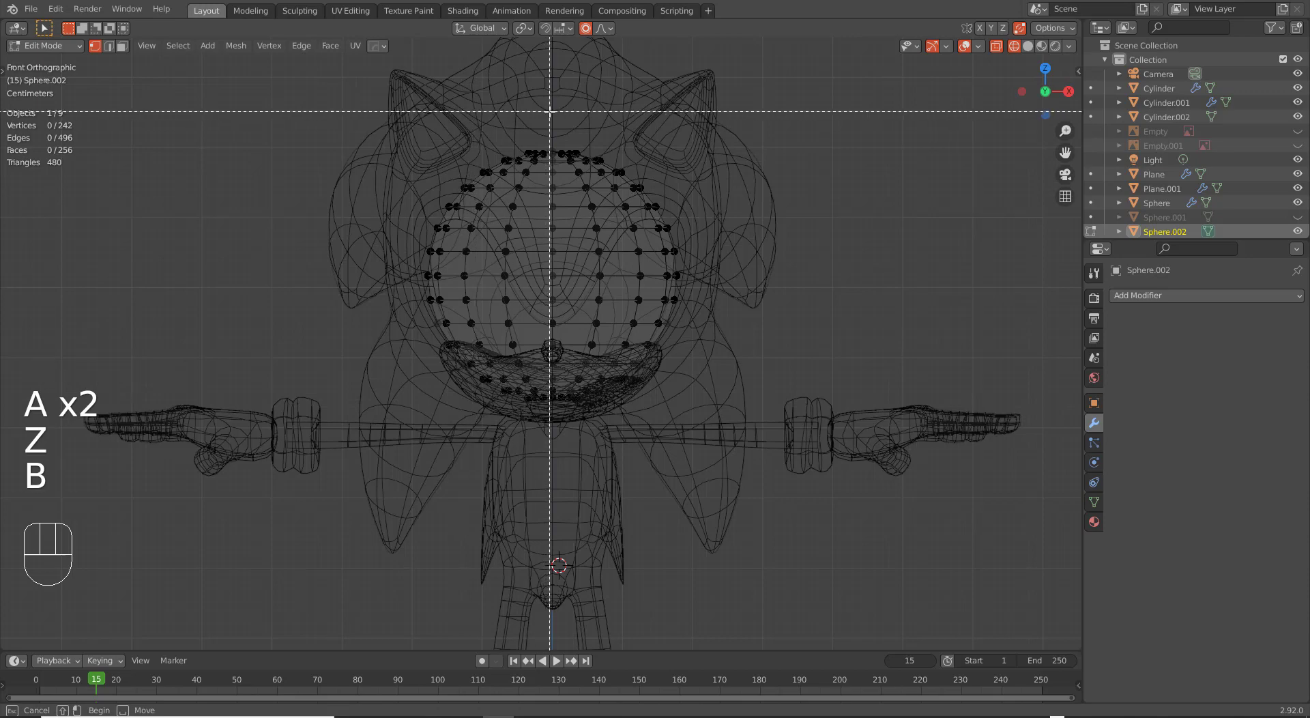
{"action": "left_click_drag", "start_coordinate": [491, 111], "coordinate": [550, 175]}
{"action": "left_click_drag", "start_coordinate": [406, 267], "coordinate": [286, 447]}
{"action": "key", "text": "x"}
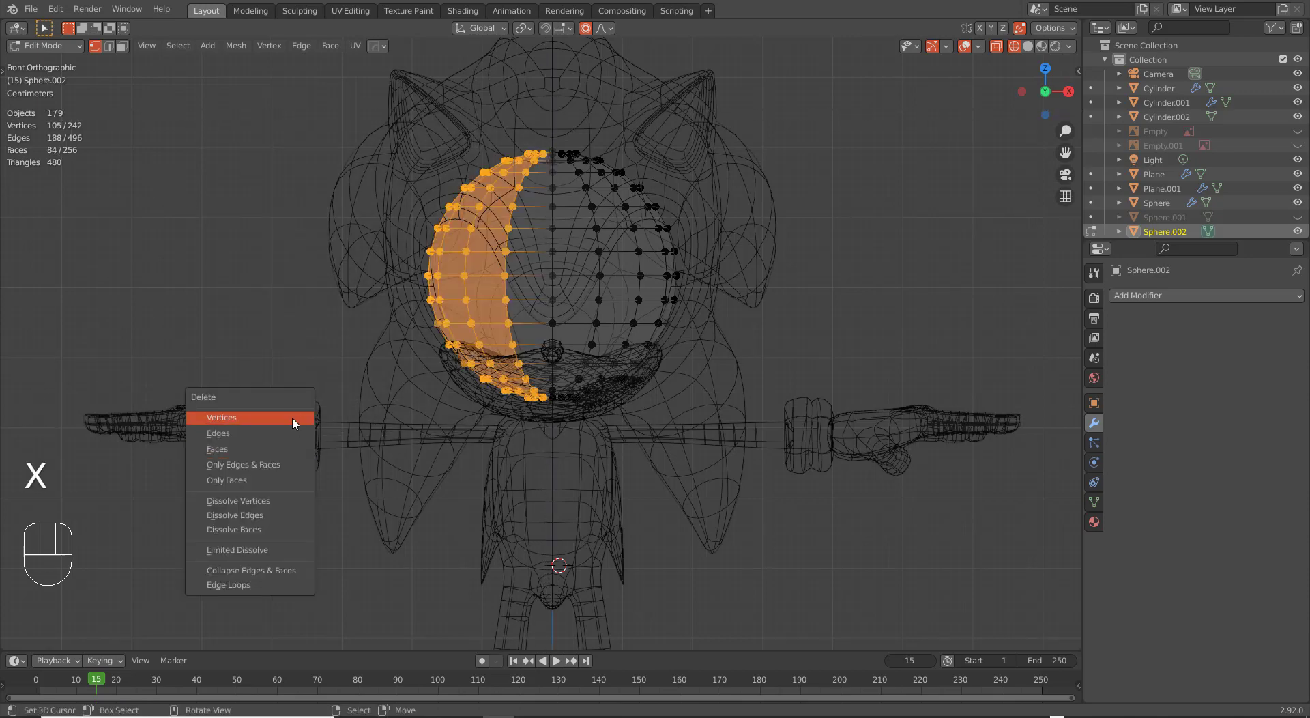
{"action": "left_click", "coordinate": [292, 418]}
Add an X-axis Mirror modifier with clipping to the halved eye sphere and return to solid shading.
{"action": "left_click", "coordinate": [1124, 295]}
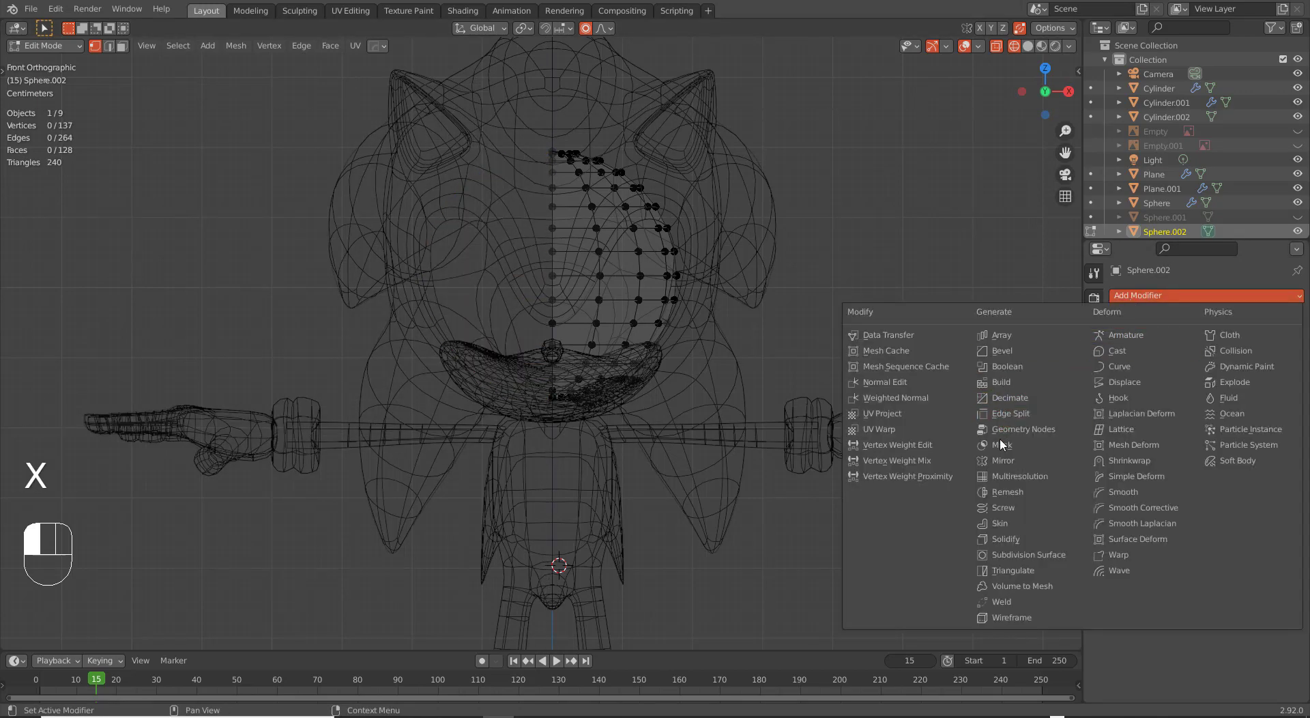
{"action": "left_click", "coordinate": [1002, 461]}
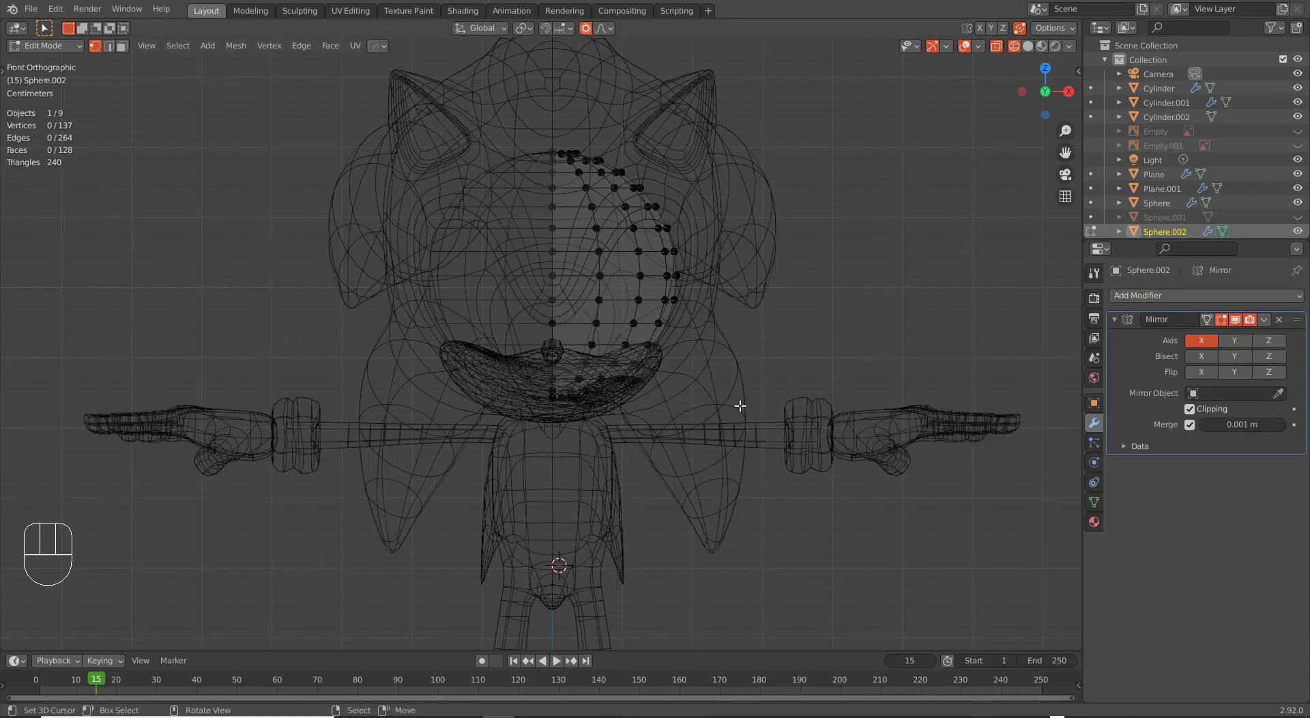
{"action": "key", "text": "z"}
Move the eye sphere's upper outer vertex about 0.008, -0.011 and 0.013 m in X, Y and Z, using proportional size 0.158.
{"action": "scroll", "coordinate": [662, 283], "scroll_direction": "up", "scroll_amount": 2}
{"action": "mouse_move", "coordinate": [662, 280]}
{"action": "middle_mouse_down", "text": "shift"}
{"action": "mouse_move", "coordinate": [767, 217]}
{"action": "mouse_move", "coordinate": [672, 283]}
{"action": "middle_mouse_up", "text": "shift"}
{"action": "right_click", "coordinate": [711, 176]}
{"action": "key", "text": "g"}
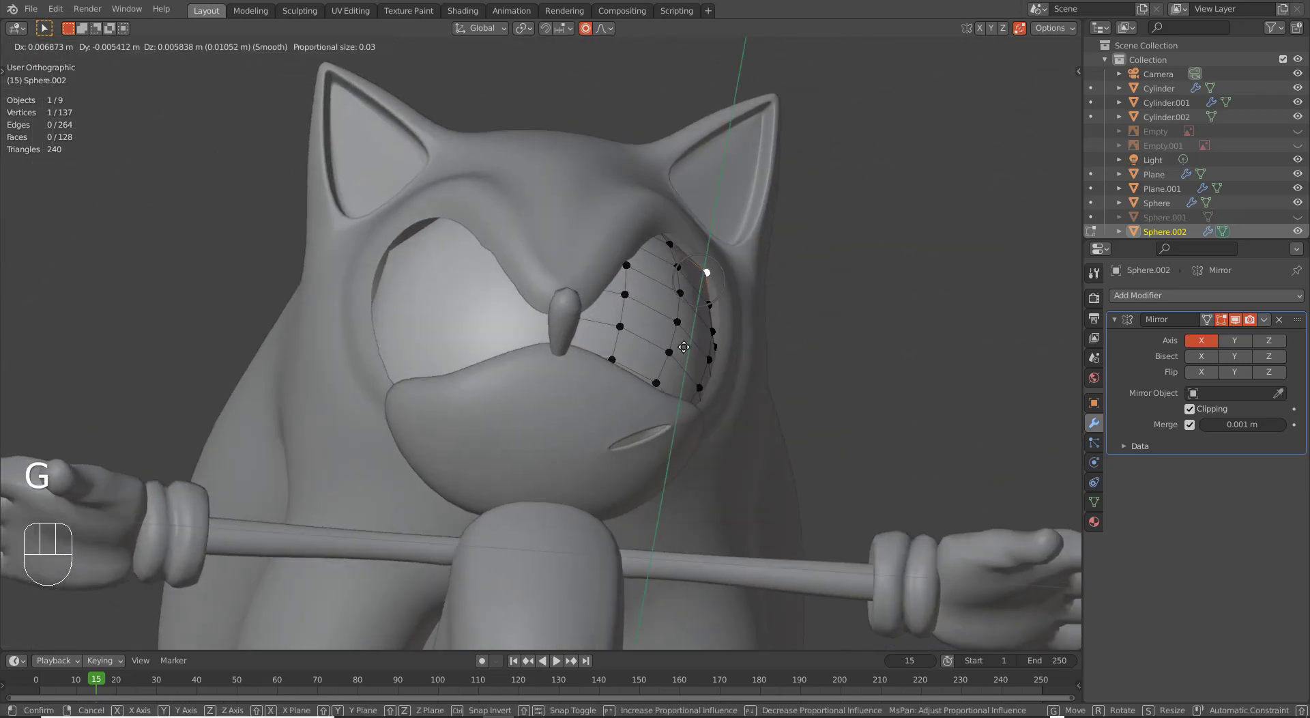
{"action": "scroll", "coordinate": [687, 344], "scroll_direction": "down", "scroll_amount": 7}
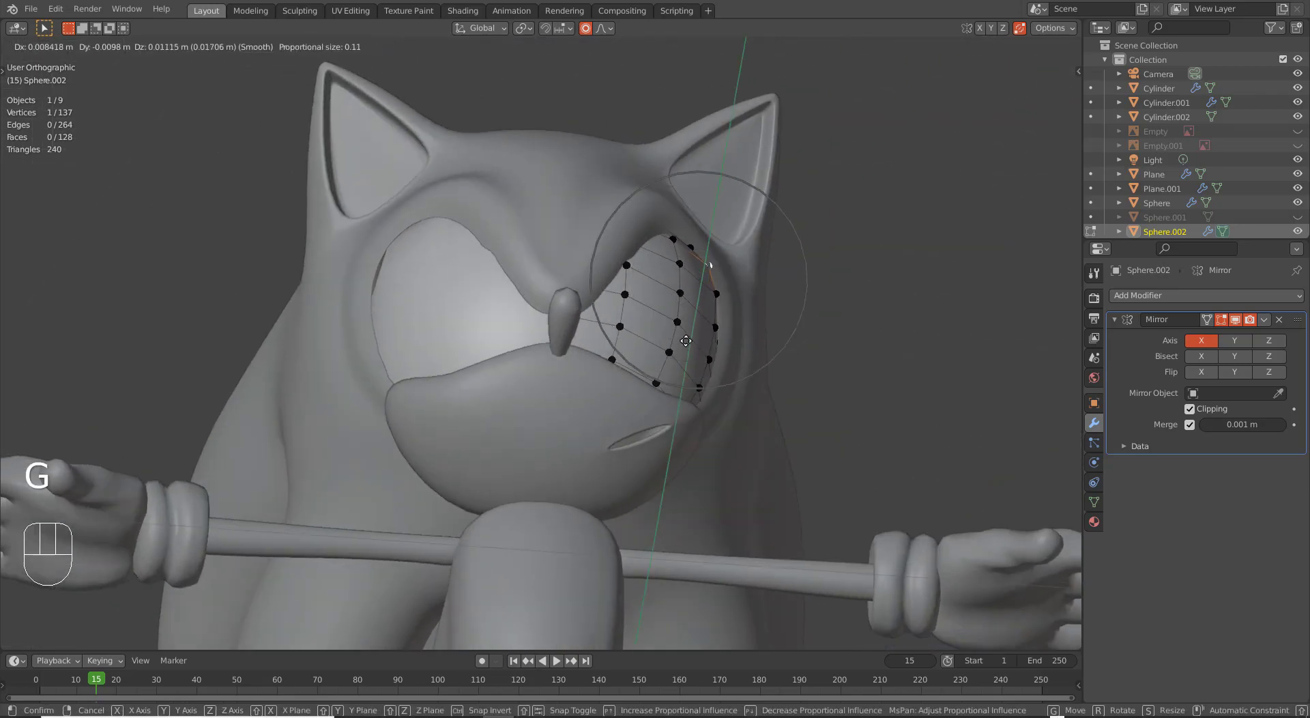
{"action": "left_click", "coordinate": [690, 334]}
{"action": "middle_click_drag", "start_coordinate": [689, 335], "coordinate": [769, 310]}
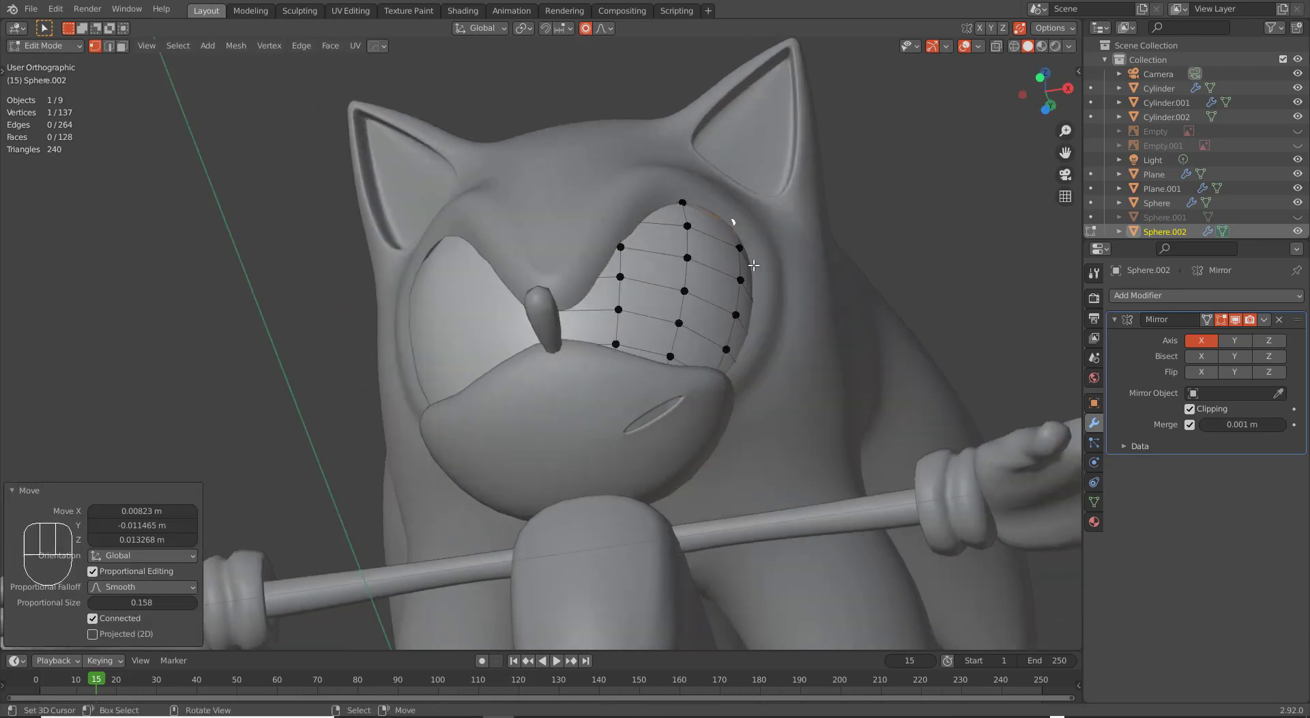
Fine-tune the vertices along the eye sphere's upper and outer edge to fit the socket rim.
{"action": "right_click", "coordinate": [754, 266]}
{"action": "key", "text": "g"}
{"action": "left_click", "coordinate": [757, 264]}
{"action": "middle_click_drag", "start_coordinate": [758, 264], "coordinate": [777, 247]}
{"action": "key", "text": "g"}
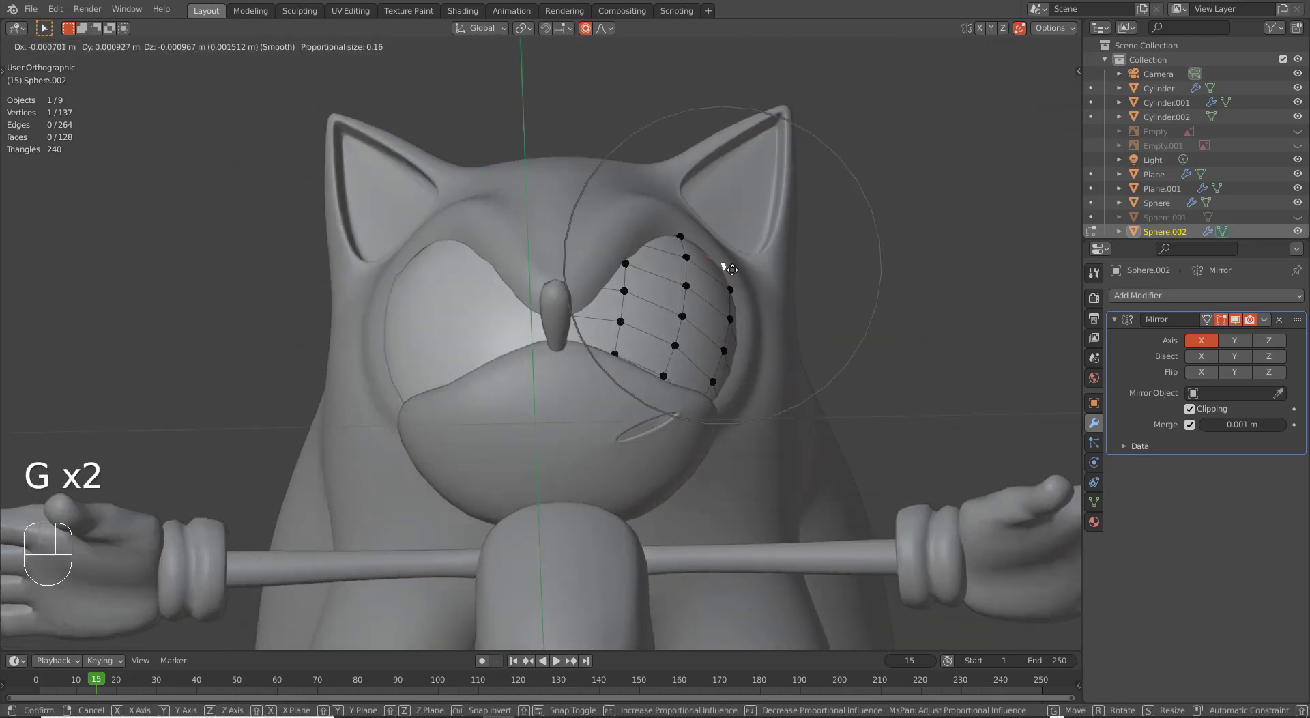
{"action": "left_click", "coordinate": [679, 235]}
{"action": "key", "text": "g"}
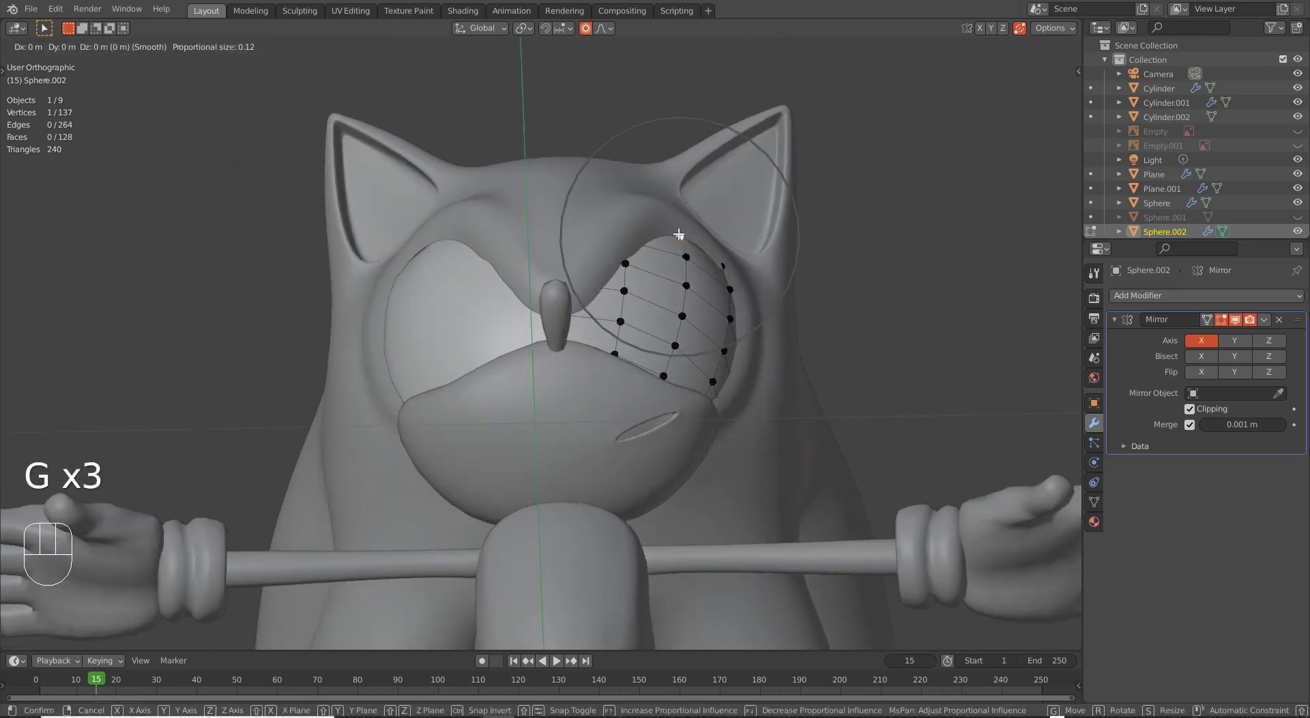
{"action": "left_click", "coordinate": [681, 232]}
Pull the eye sphere's lower-edge vertices down toward the muzzle with proportional editing.
{"action": "middle_click_drag", "start_coordinate": [680, 232], "coordinate": [663, 359]}
{"action": "left_click", "coordinate": [659, 321]}
{"action": "key", "text": "g"}
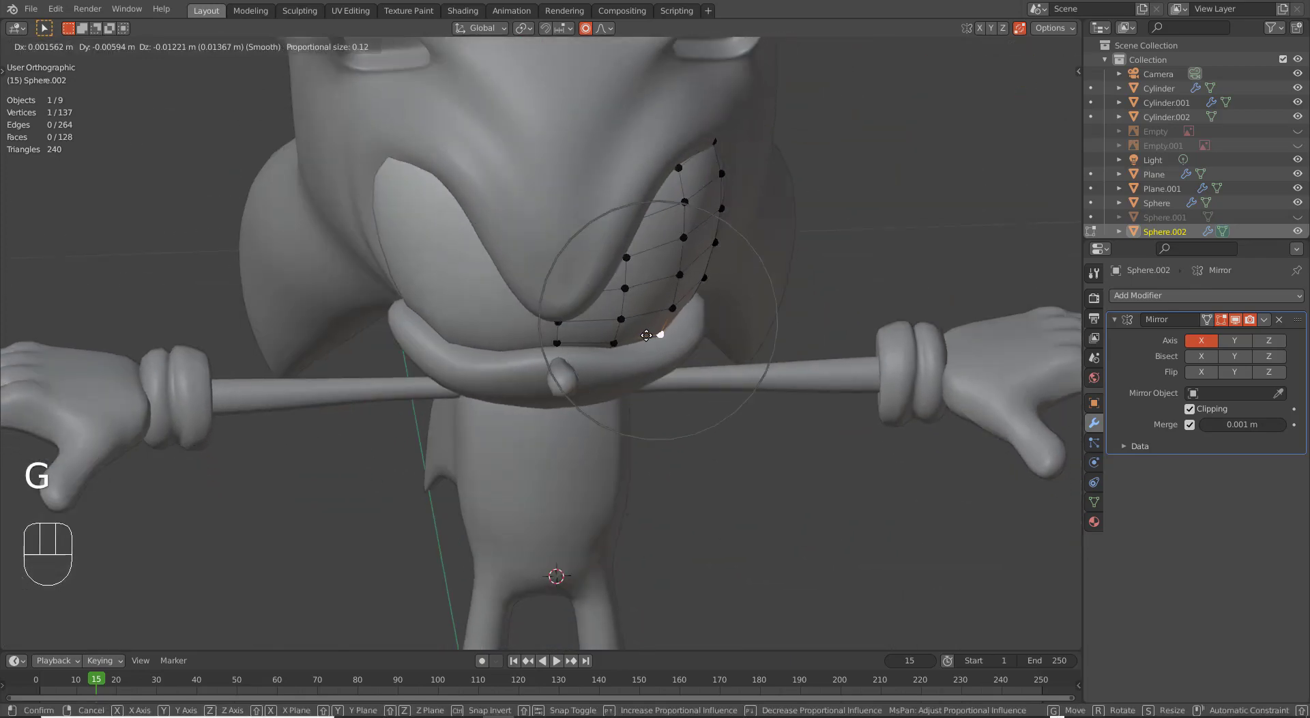
{"action": "left_click", "coordinate": [648, 334]}
{"action": "left_click", "coordinate": [616, 343]}
{"action": "key", "text": "g"}
{"action": "right_click", "coordinate": [616, 343]}
{"action": "key", "text": "g"}
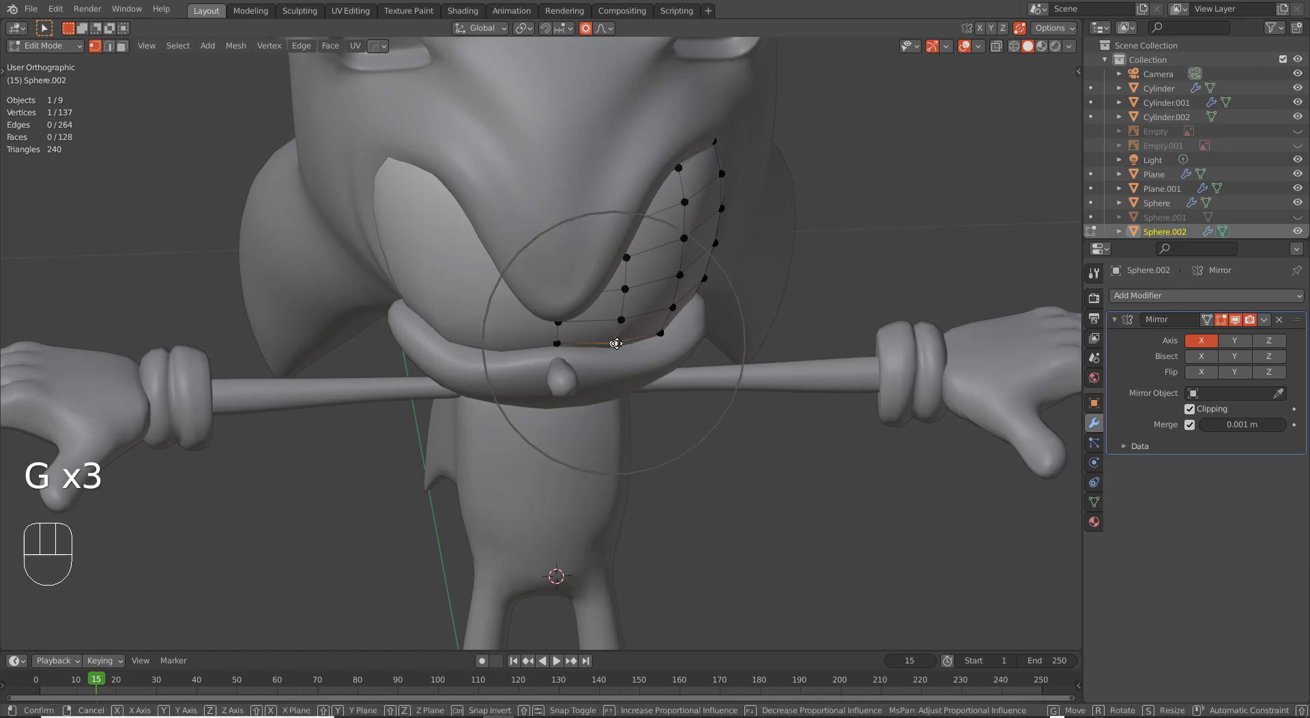
{"action": "left_click", "coordinate": [616, 343]}
Adjust the vertices at the eye sphere's lower outer corner to fit the socket, using proportional size 0.130.
{"action": "middle_click_drag", "start_coordinate": [616, 343], "coordinate": [722, 350]}
{"action": "key", "text": "g"}
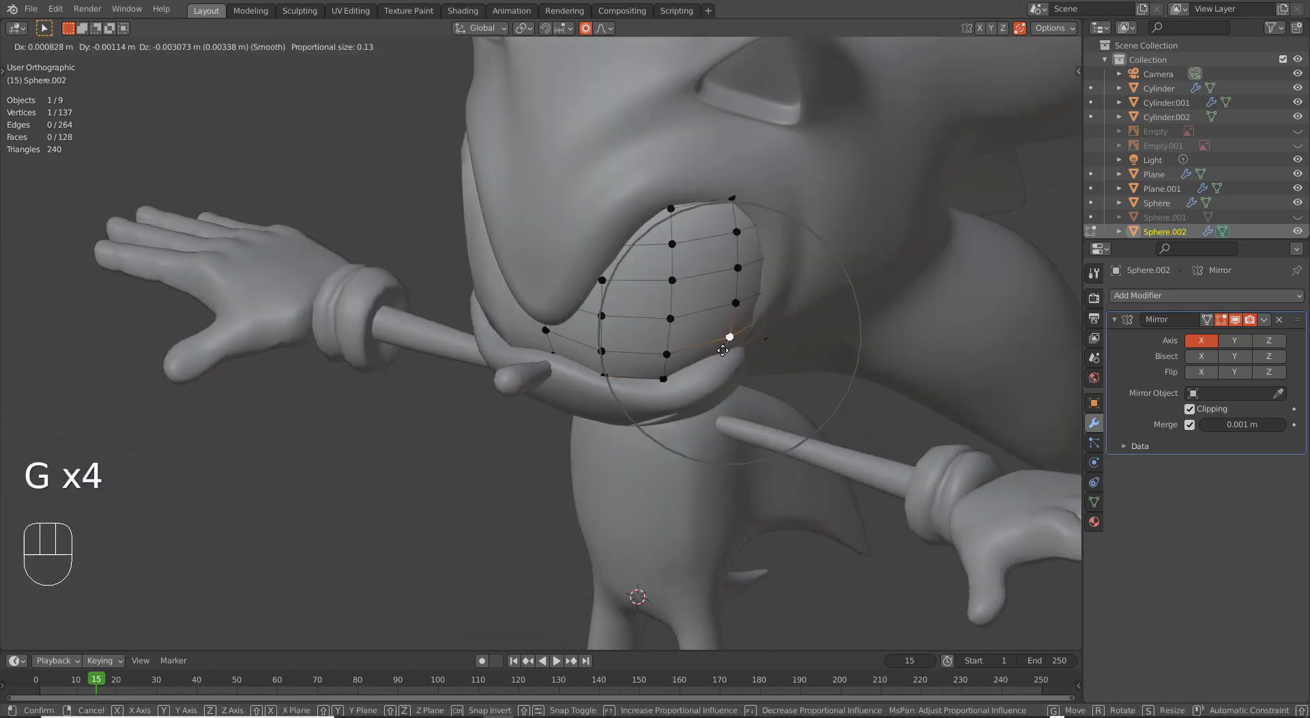
{"action": "left_click", "coordinate": [724, 354]}
{"action": "right_click", "coordinate": [786, 356]}
{"action": "right_click_drag", "start_coordinate": [784, 351], "coordinate": [779, 348]}
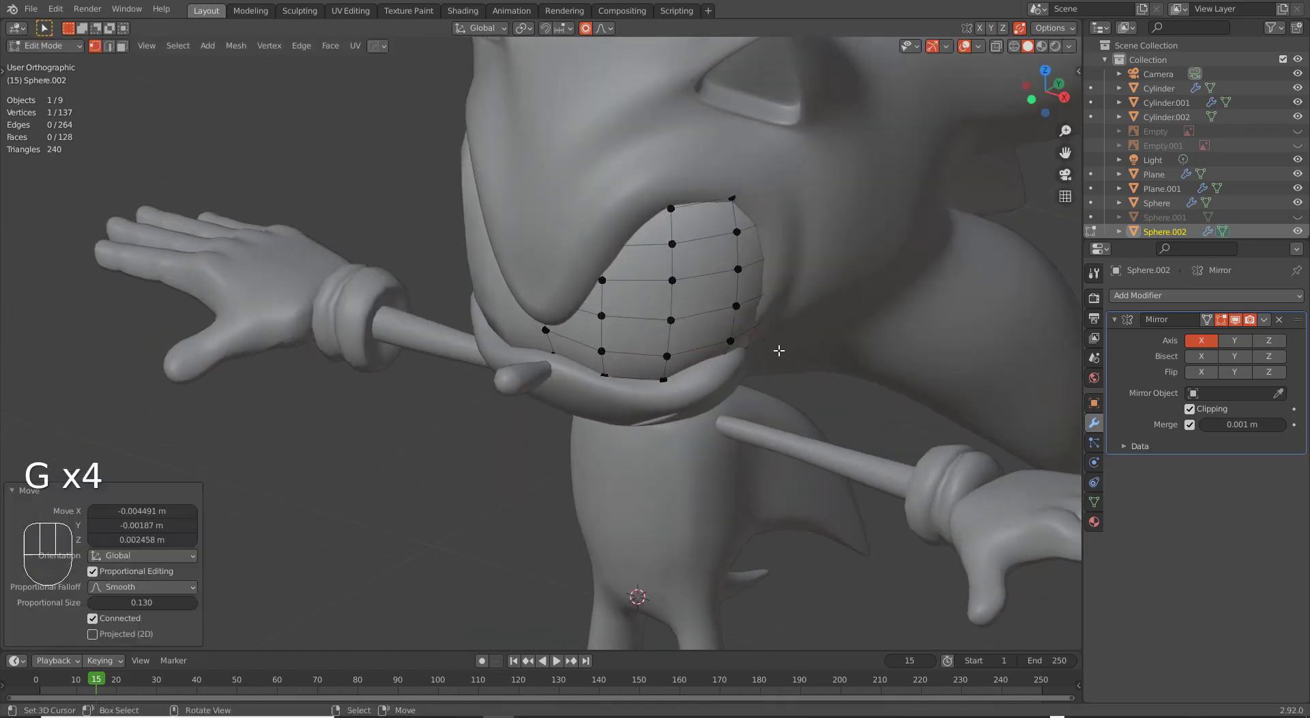
{"action": "middle_click_drag", "start_coordinate": [770, 366], "coordinate": [803, 363]}
{"action": "key", "text": "g"}
{"action": "left_click", "coordinate": [790, 363]}
Refine two vertices along the eye sphere's lower outer edge where it meets the muzzle.
{"action": "middle_click_drag", "start_coordinate": [701, 383], "coordinate": [675, 335]}
{"action": "right_click", "coordinate": [674, 332]}
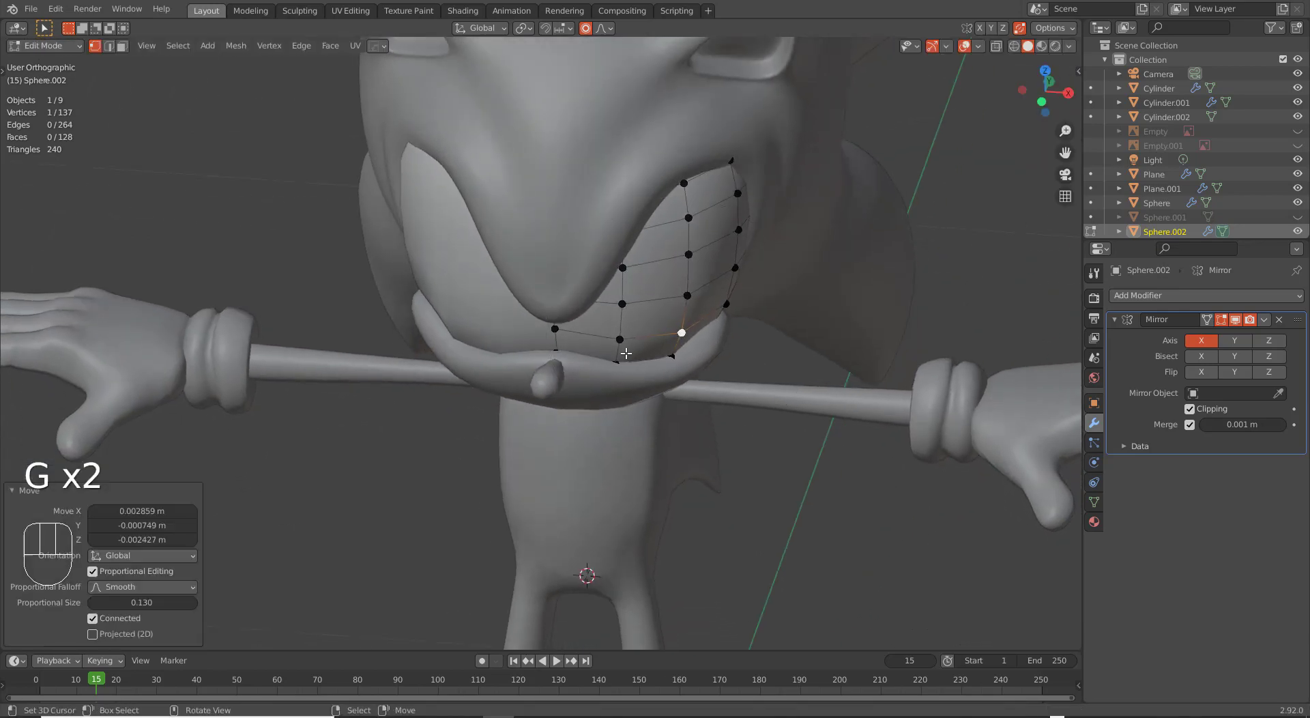
{"action": "key", "text": "g"}
{"action": "left_click", "coordinate": [682, 361]}
{"action": "key", "text": "g"}
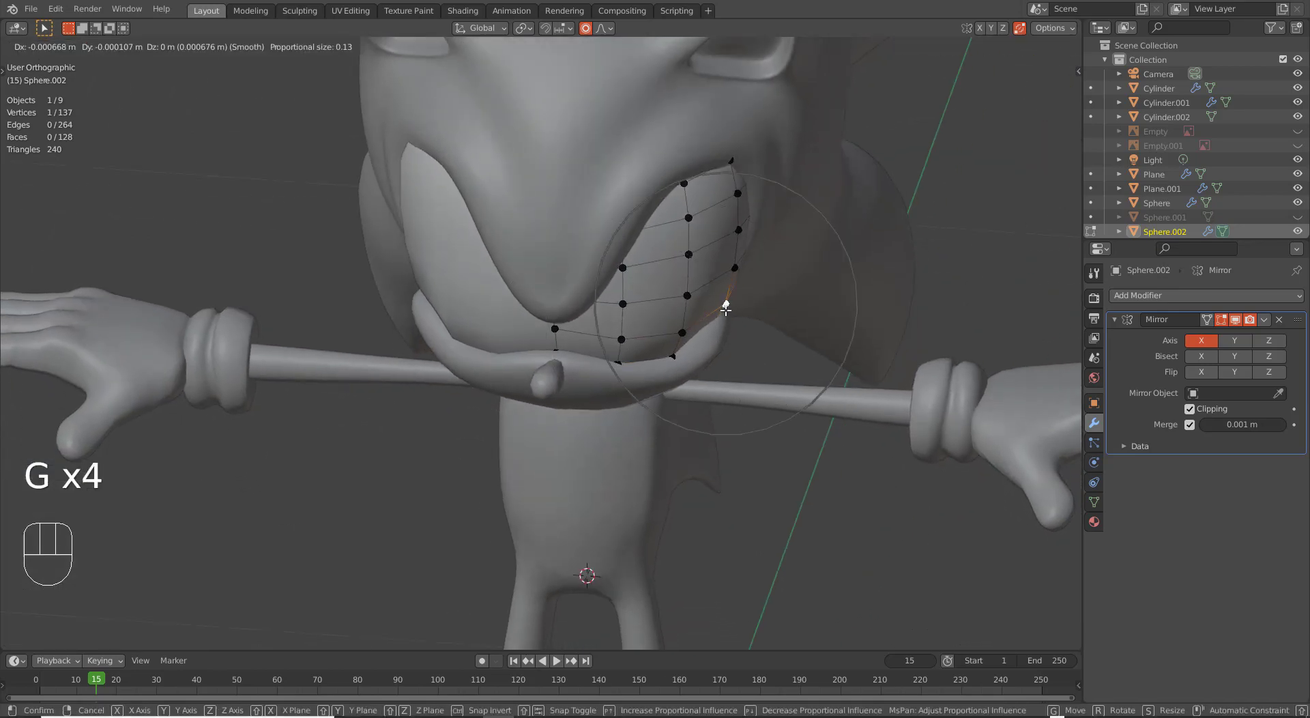
{"action": "left_click", "coordinate": [716, 298]}
On the head mesh, move the eye socket's lower outer vertex about 0.010 m in X and -0.007 m in Z with proportional size 0.210.
{"action": "key", "text": "Tab"}
{"action": "middle_click_drag", "start_coordinate": [716, 298], "coordinate": [730, 346]}
{"action": "right_click", "coordinate": [769, 318]}
{"action": "key", "text": "Tab"}
{"action": "right_click", "coordinate": [743, 344]}
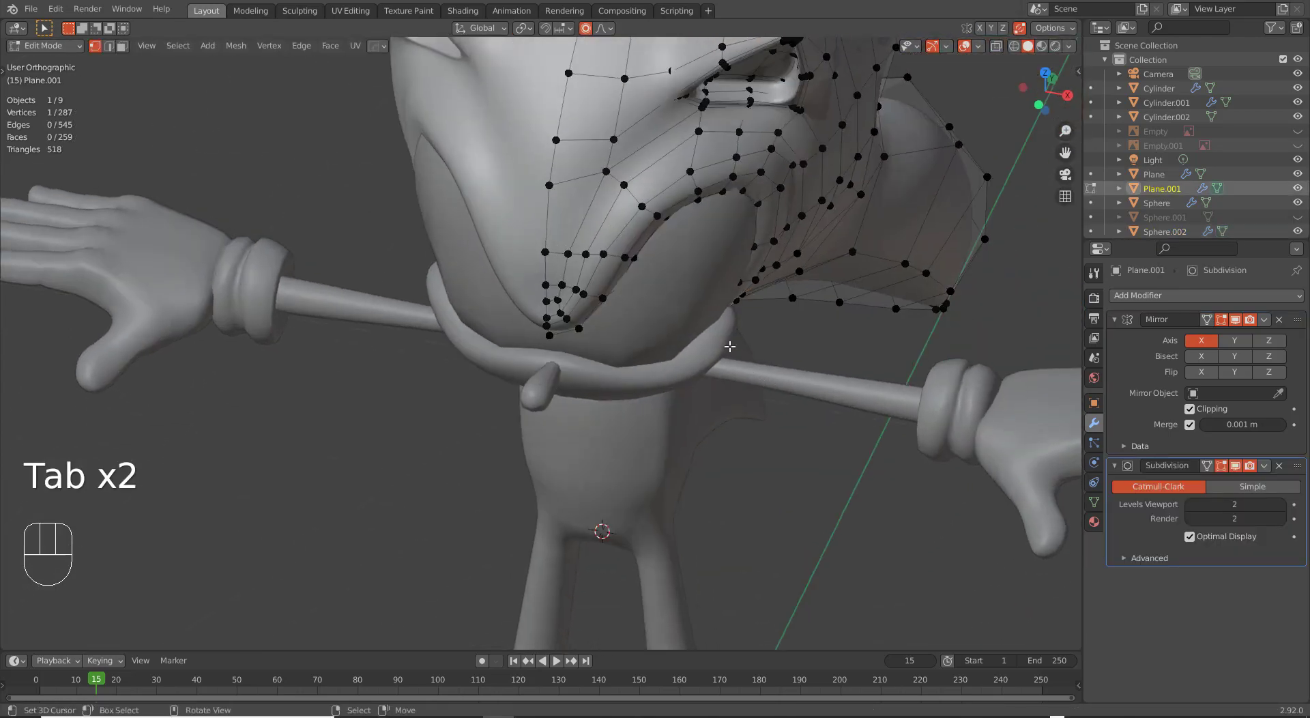
{"action": "key", "text": "g"}
{"action": "scroll", "coordinate": [739, 355], "scroll_direction": "down", "scroll_amount": 1}
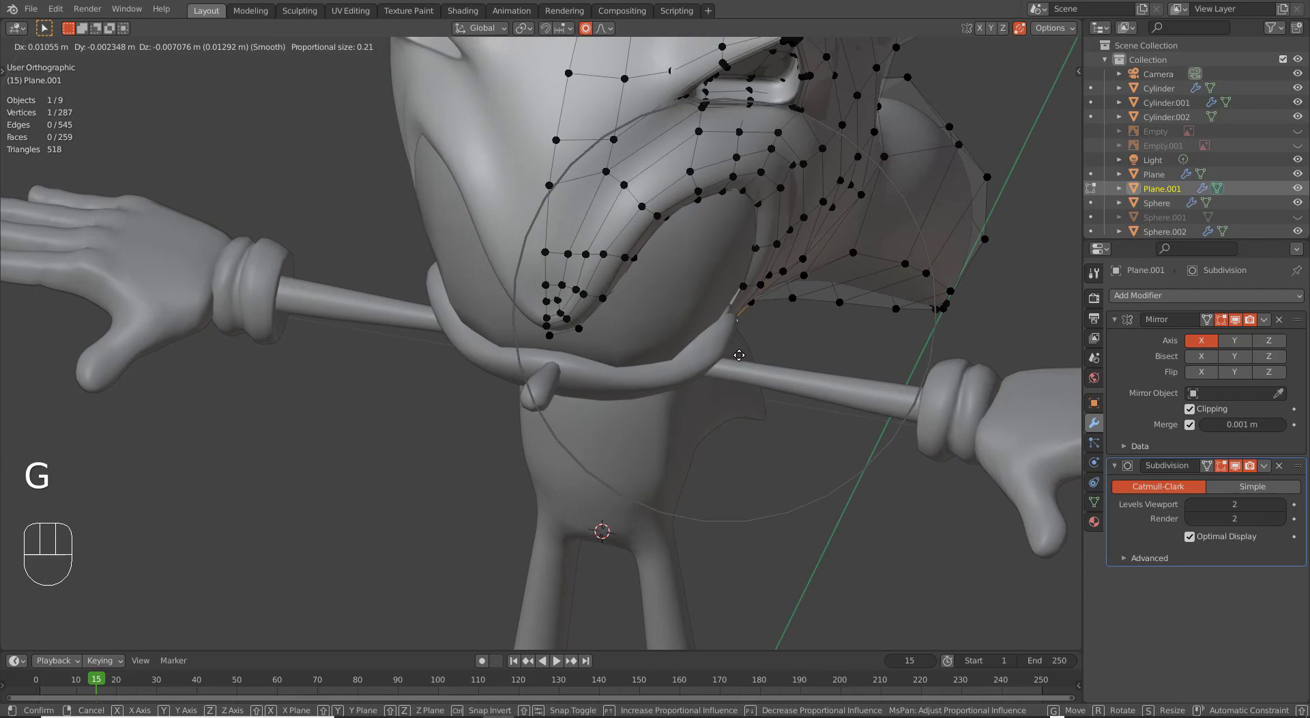
{"action": "left_click", "coordinate": [738, 355]}
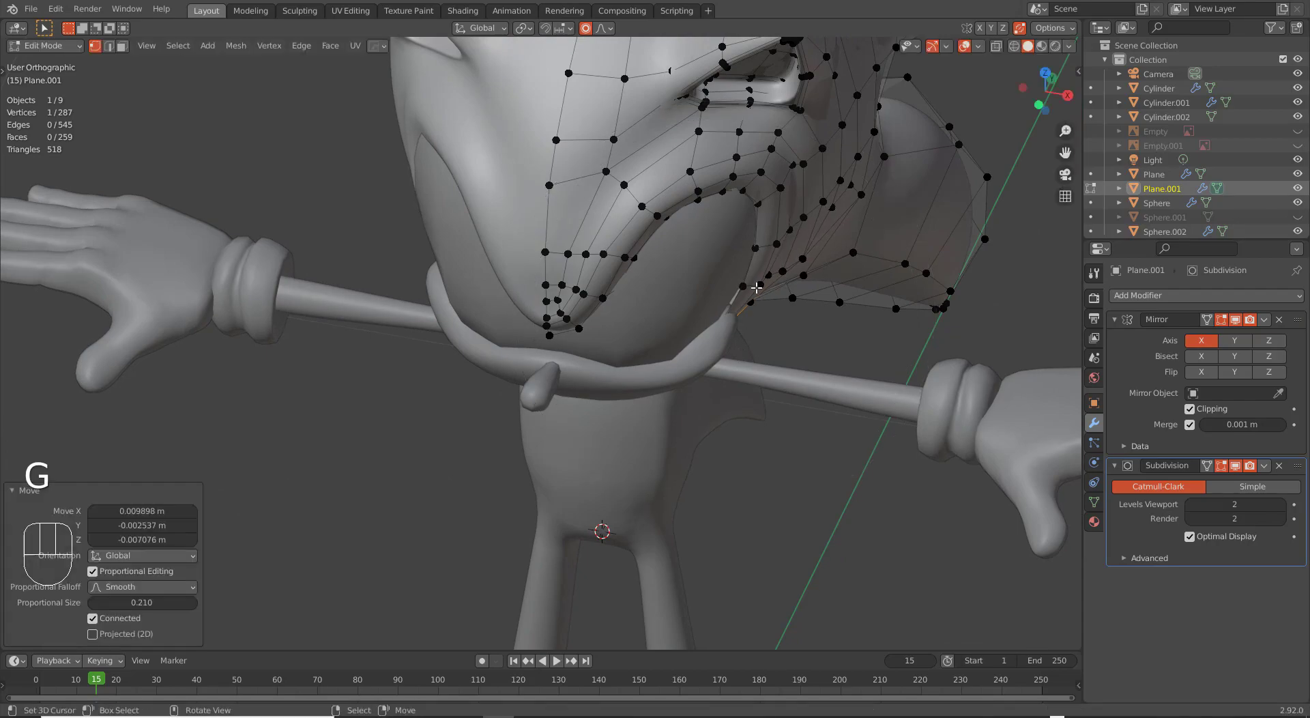
Select the eye socket's border edge loop and extrude it twice toward the inside of the head.
{"action": "right_click", "coordinate": [758, 234], "text": "alt"}
{"action": "middle_click_drag", "start_coordinate": [759, 234], "coordinate": [758, 386]}
{"action": "key", "text": "z"}
{"action": "key", "text": "e"}
{"action": "left_click", "coordinate": [630, 334]}
{"action": "key", "text": "e"}
{"action": "left_click", "coordinate": [743, 379]}
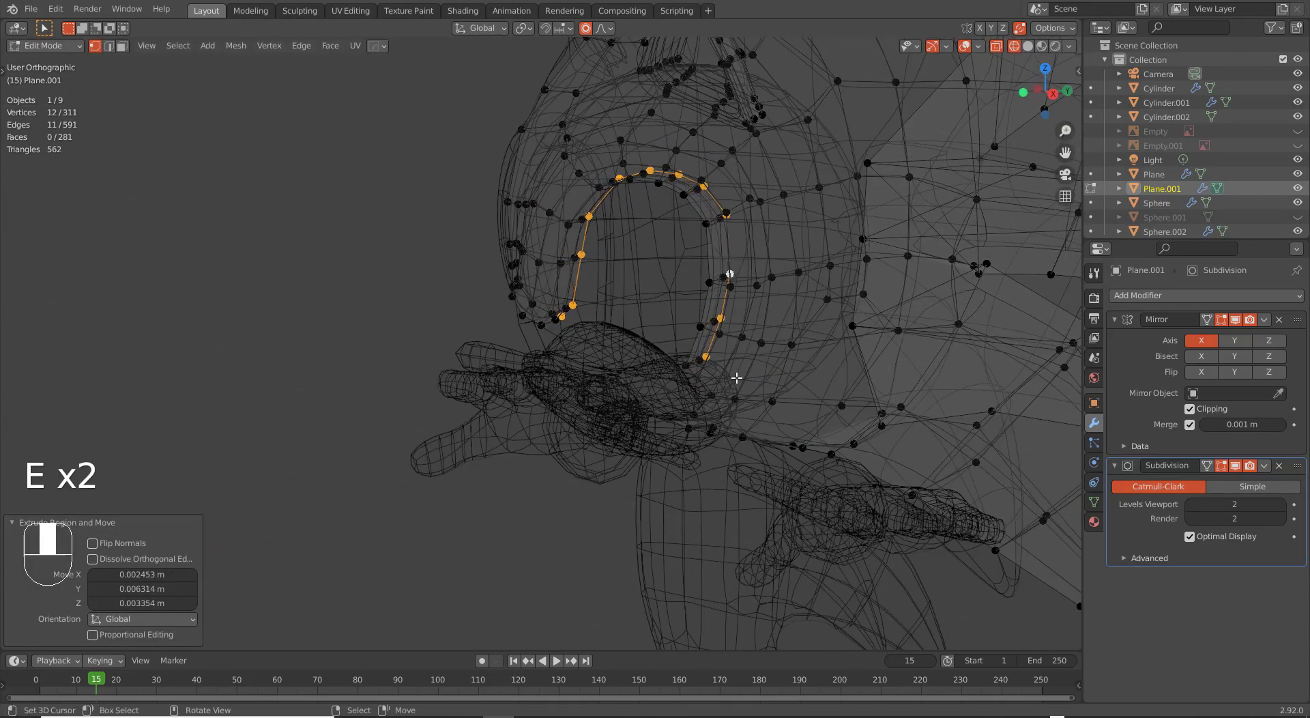
Scale the extruded eye socket rim by 1.178 with proportional editing off.
{"action": "key", "text": "s"}
{"action": "key", "text": "o"}
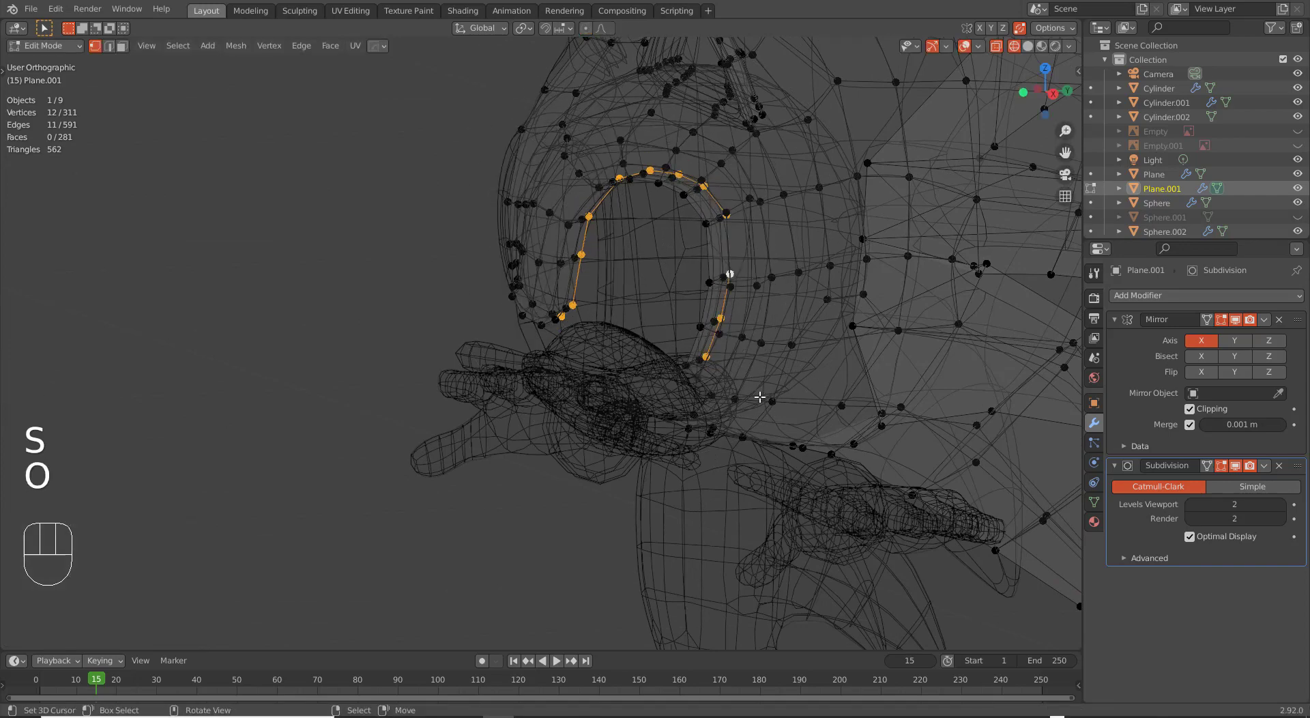
{"action": "key", "text": "s"}
{"action": "left_click", "coordinate": [775, 420]}
Raise the extruded socket rim along Z and shift it about -0.004 m in X and 0.010 m in Y.
{"action": "middle_click_drag", "start_coordinate": [775, 420], "coordinate": [743, 408]}
{"action": "key", "text": "g"}
{"action": "key", "text": "z"}
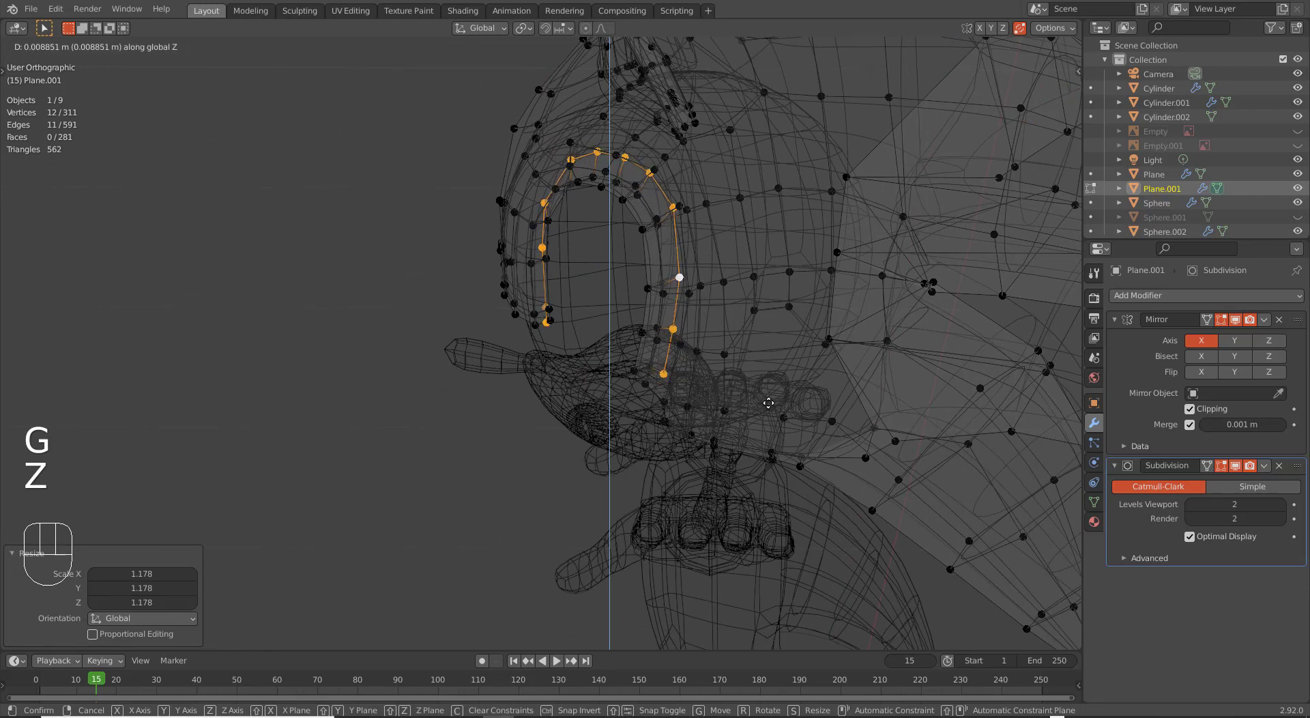
{"action": "left_click", "coordinate": [772, 392]}
{"action": "key", "text": "z"}
{"action": "left_click", "coordinate": [812, 397]}
{"action": "mouse_move", "coordinate": [802, 403]}
{"action": "middle_mouse_down"}
{"action": "mouse_move", "coordinate": [687, 418]}
{"action": "mouse_move", "coordinate": [679, 380]}
{"action": "mouse_move", "coordinate": [648, 377]}
{"action": "mouse_move", "coordinate": [692, 363]}
{"action": "middle_mouse_up"}
{"action": "key", "text": "g"}
{"action": "left_click", "coordinate": [656, 377]}
{"action": "key", "text": "z"}
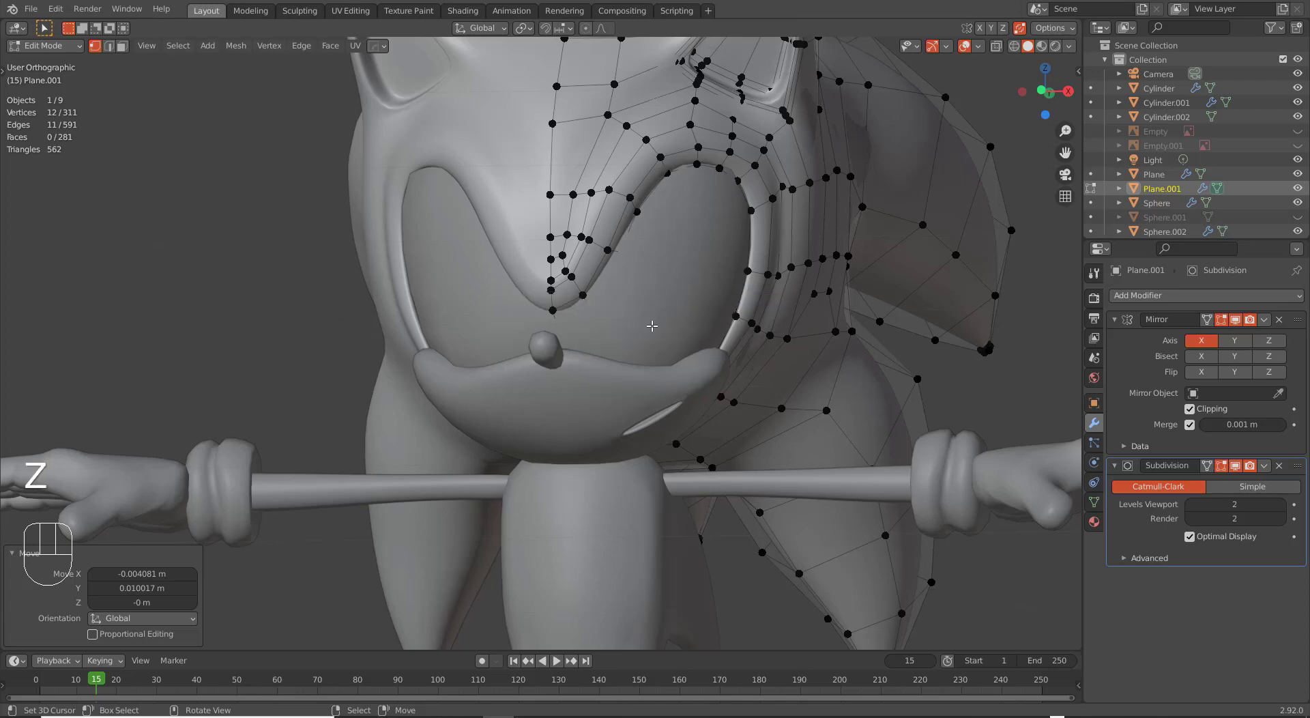
Move the eye socket's upper rim vertex about 0.002 m in X, -0.002 m in Y and -0.002 m in Z with proportional size 0.231.
{"action": "key", "text": "Tab"}
{"action": "middle_click_drag", "start_coordinate": [723, 307], "coordinate": [657, 278]}
{"action": "key", "text": "Tab"}
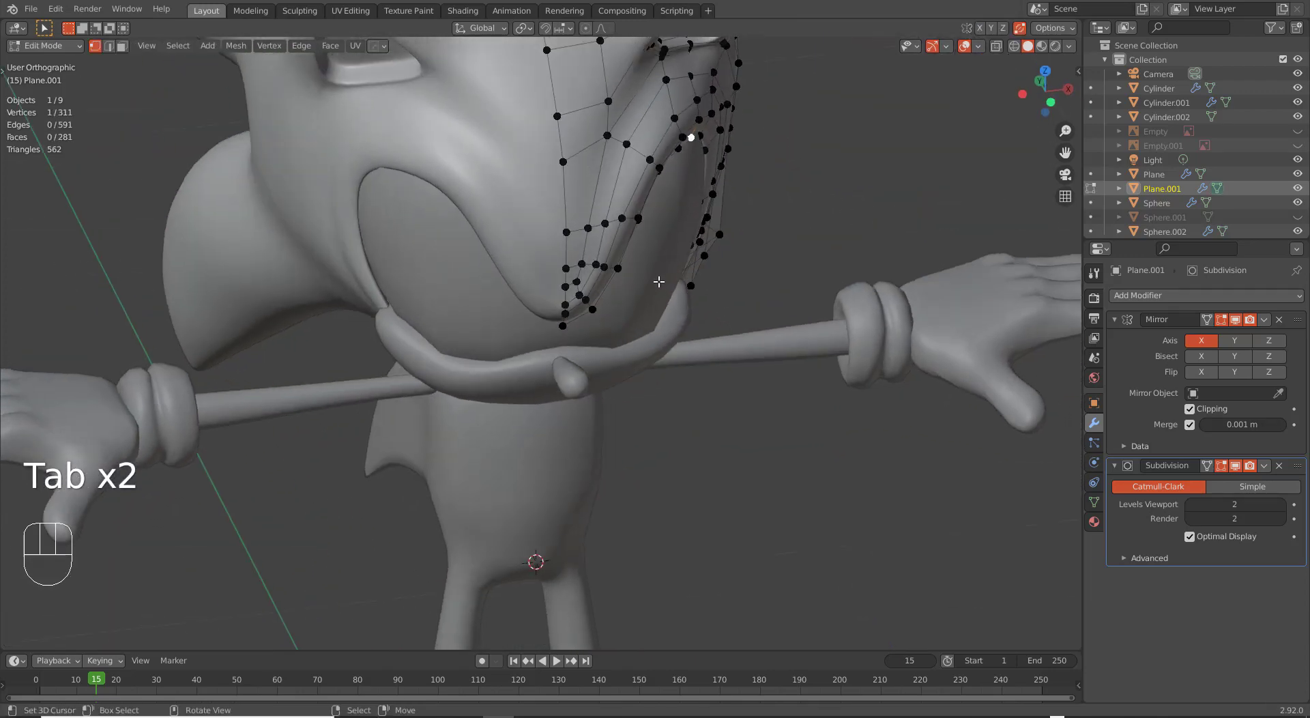
{"action": "key", "text": "g"}
{"action": "right_click", "coordinate": [658, 287]}
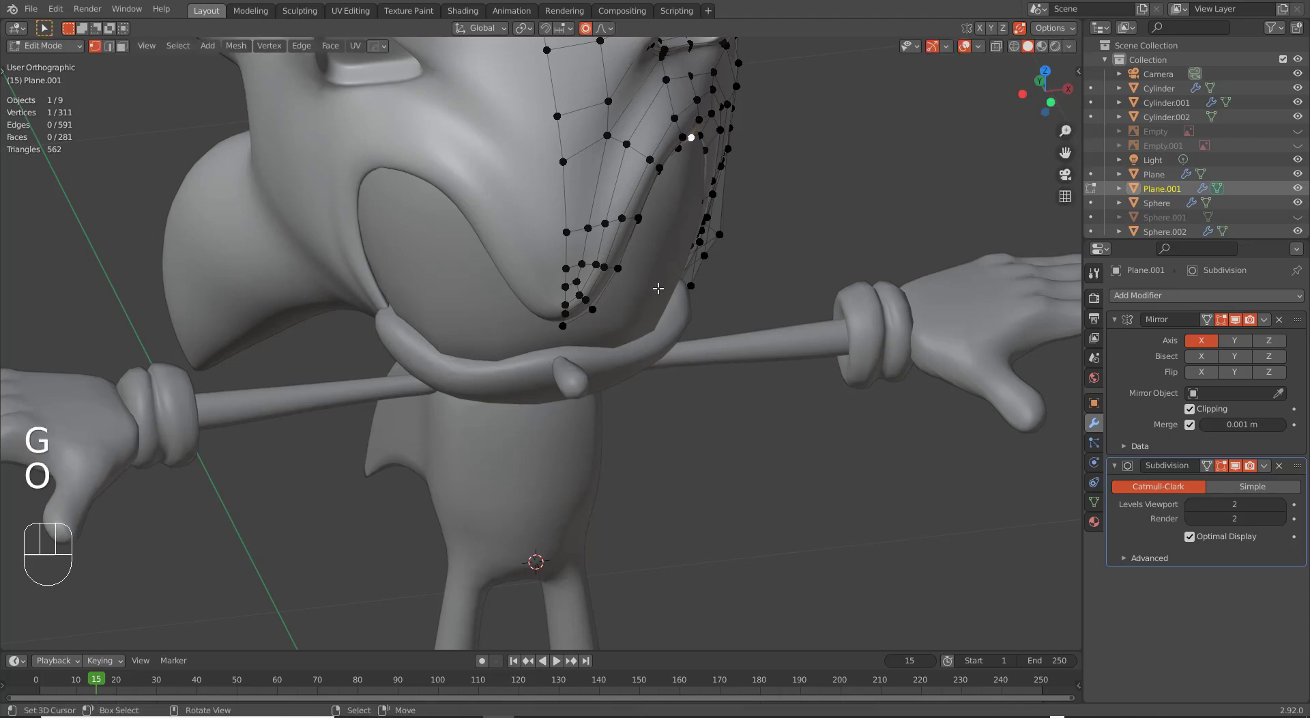
{"action": "key", "text": "g"}
{"action": "scroll", "coordinate": [668, 280], "scroll_direction": "down", "scroll_amount": 4}
{"action": "left_click", "coordinate": [679, 271]}
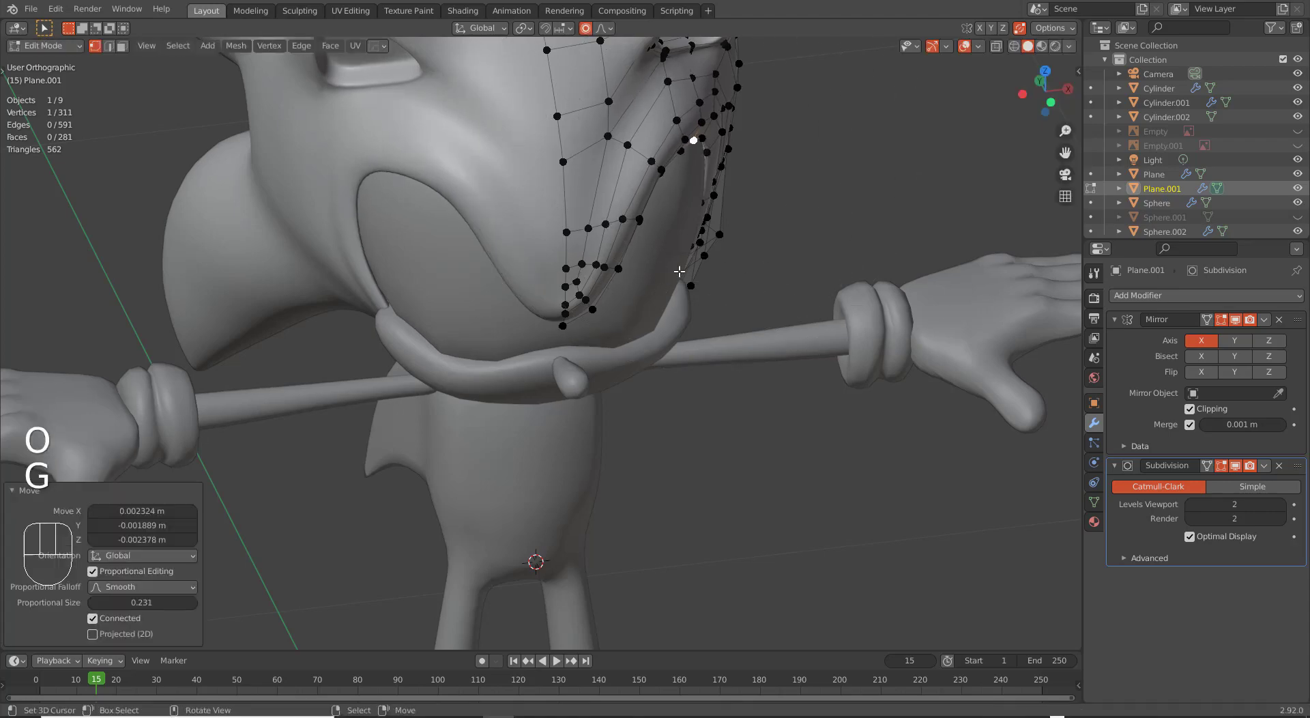
Move the vertex on the outer side of the eye socket rim about 0.003 m in X with proportional size 0.231.
{"action": "middle_click_drag", "start_coordinate": [679, 271], "coordinate": [677, 298]}
{"action": "right_click", "coordinate": [763, 276]}
{"action": "key", "text": "g"}
{"action": "left_click", "coordinate": [723, 333]}
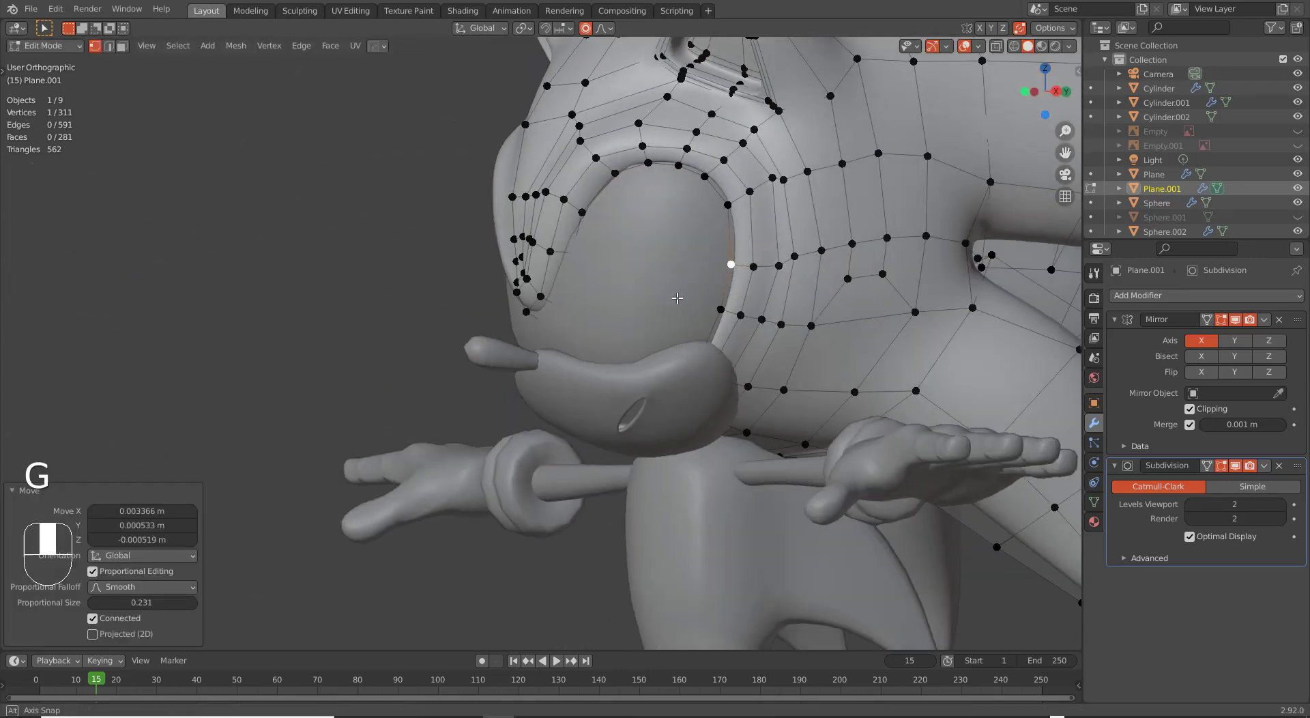
Pull two vertices at the lower brow tip forward about 0.003 m and 0.004 m in Y with proportional size 0.23.
{"action": "right_click", "coordinate": [527, 300]}
{"action": "middle_click_drag", "start_coordinate": [527, 301], "coordinate": [618, 327]}
{"action": "key", "text": "g"}
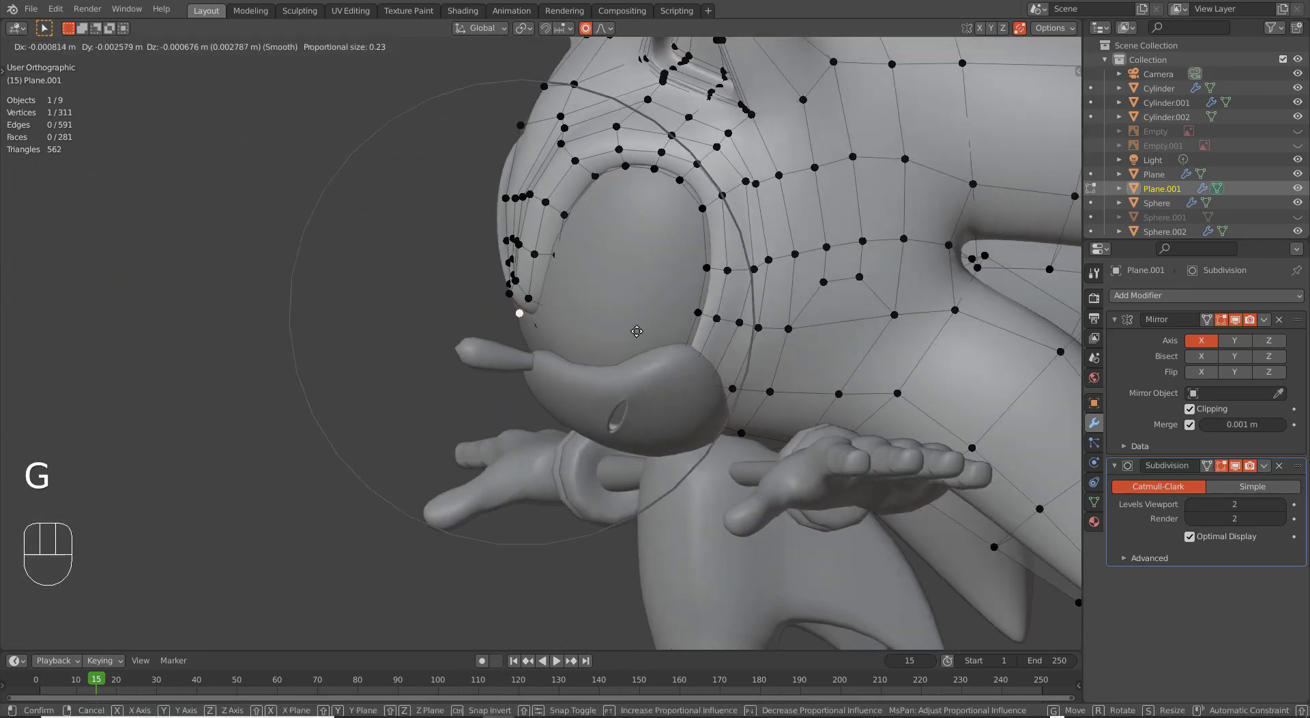
{"action": "left_click", "coordinate": [634, 331]}
{"action": "key", "text": "g"}
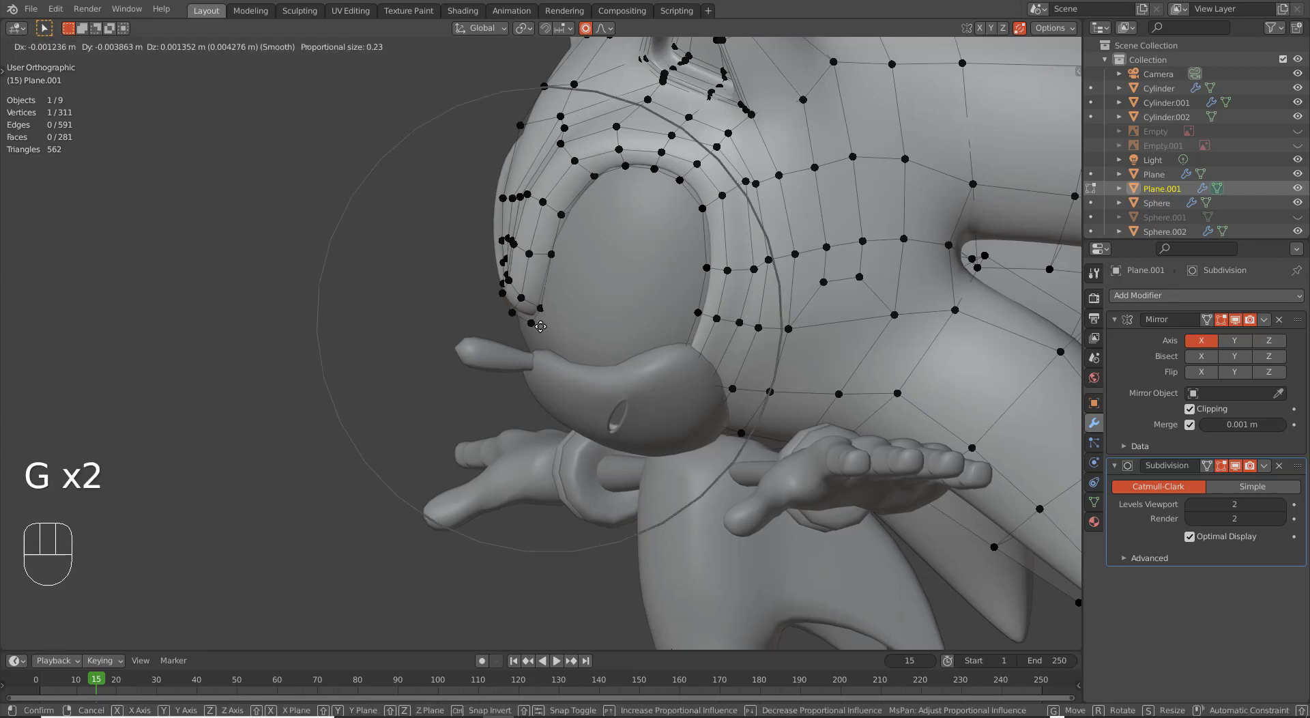
{"action": "key", "text": "Tab"}
{"action": "middle_click_drag", "start_coordinate": [541, 327], "coordinate": [546, 259]}
{"action": "scroll", "coordinate": [545, 243], "scroll_direction": "up", "scroll_amount": 5}
Push the four vertices at the centre of the brow tip back about 0.008 m along Y with proportional size 0.03.
{"action": "key", "text": "Tab"}
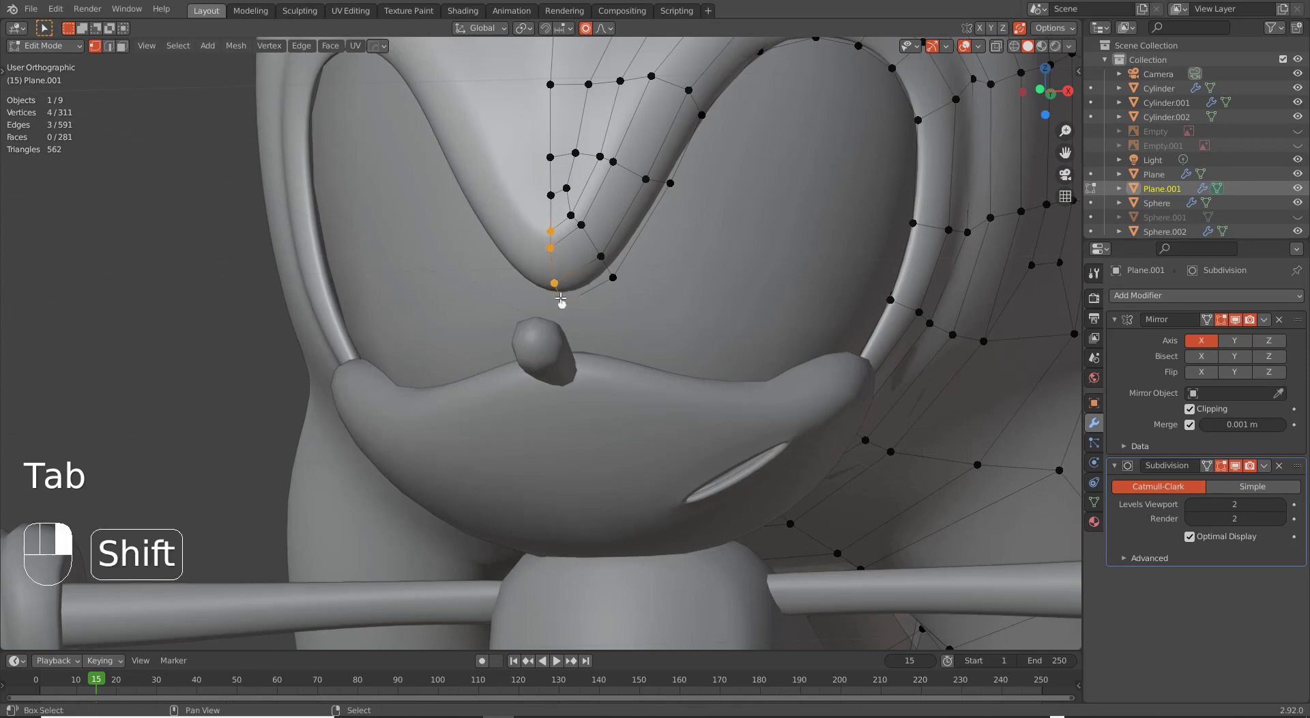
{"action": "middle_click_drag", "start_coordinate": [561, 300], "coordinate": [585, 298]}
{"action": "key", "text": "g"}
{"action": "key", "text": "y"}
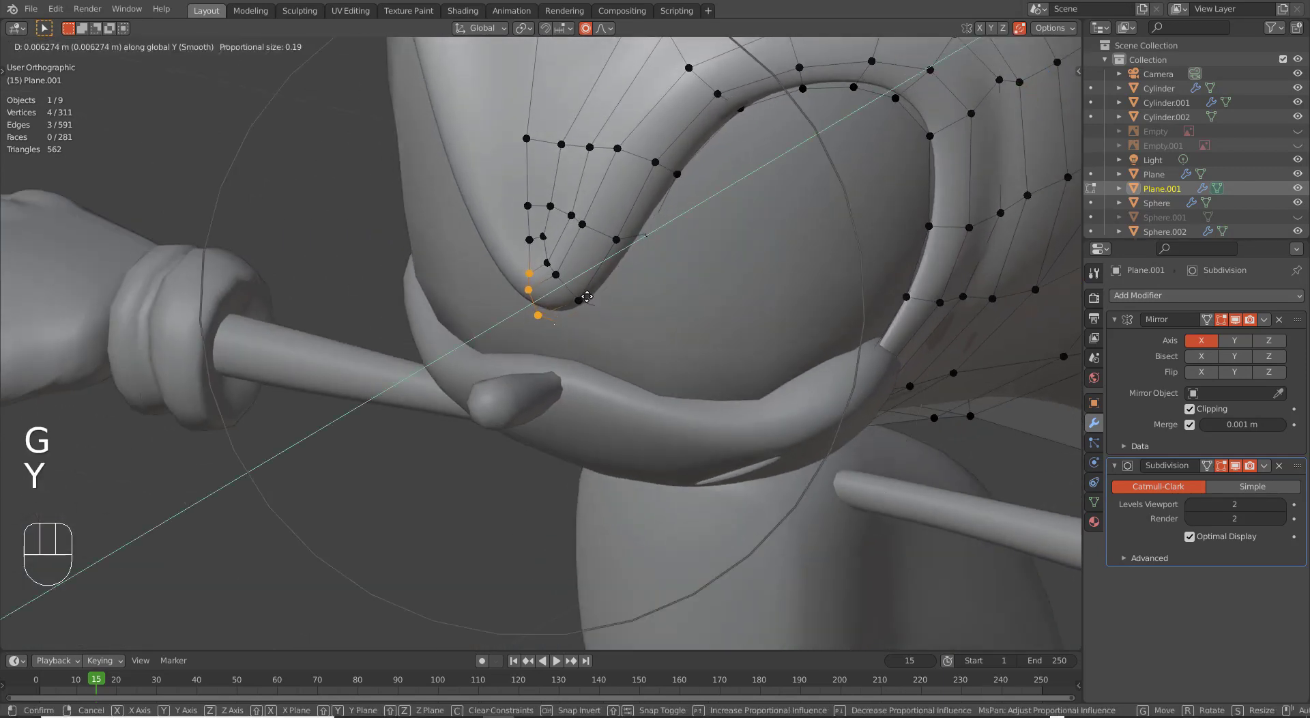
{"action": "scroll", "coordinate": [587, 297], "scroll_direction": "up", "scroll_amount": 16}
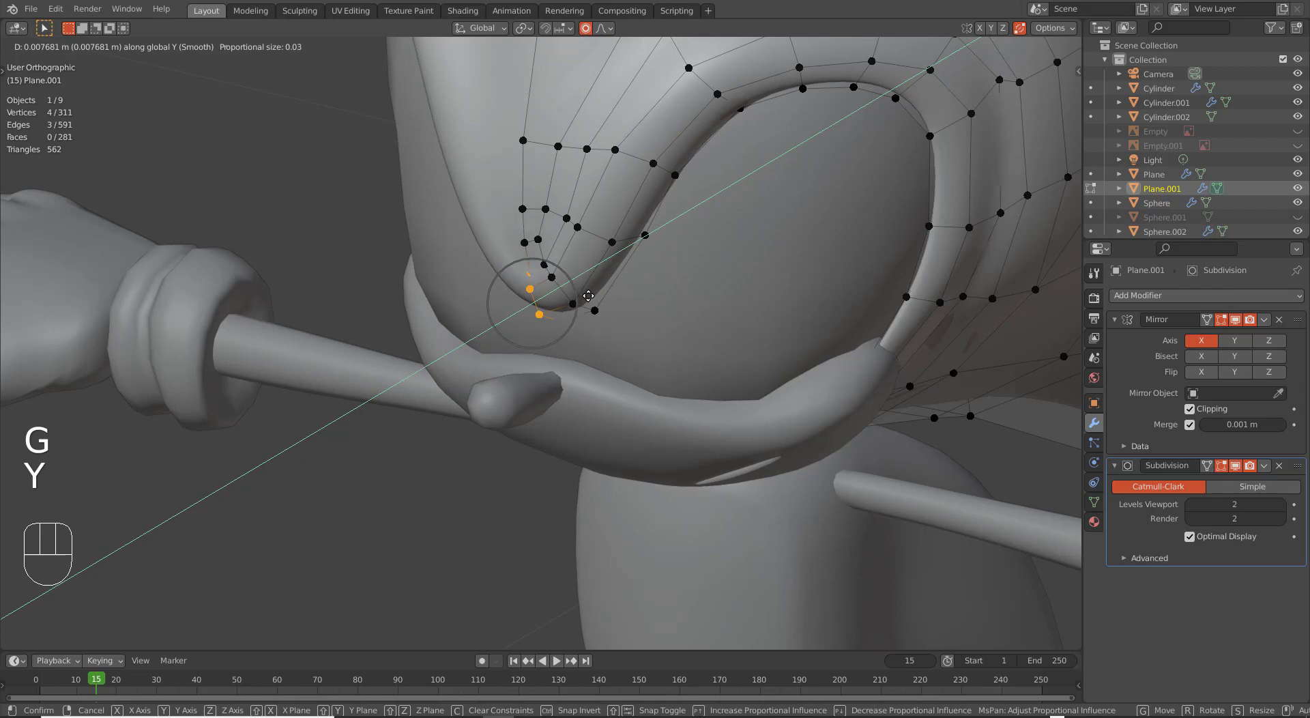
{"action": "left_click", "coordinate": [588, 295]}
Pull the four vertices beside the brow tip's centre column forward about 0.005 m along Y with proportional size 0.02.
{"action": "left_click", "coordinate": [541, 260]}
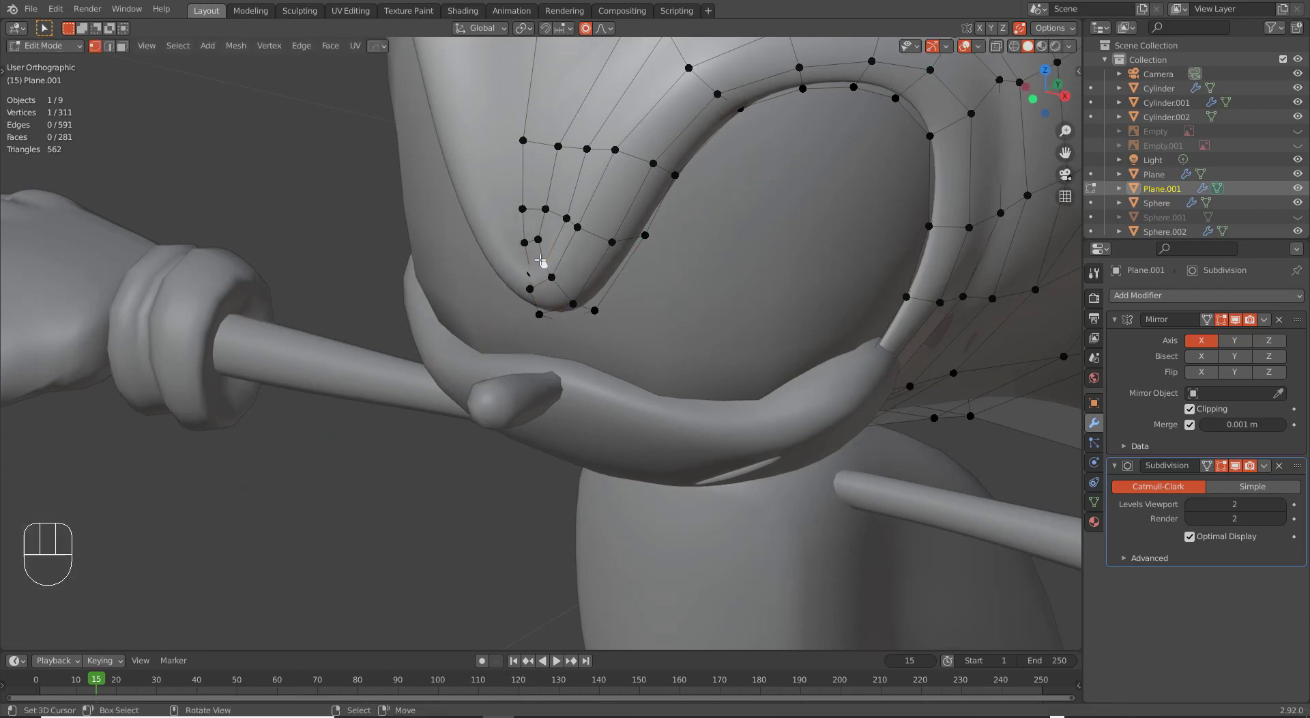
{"action": "left_click", "coordinate": [594, 311], "text": "shift"}
{"action": "key", "text": "g"}
{"action": "key", "text": "y"}
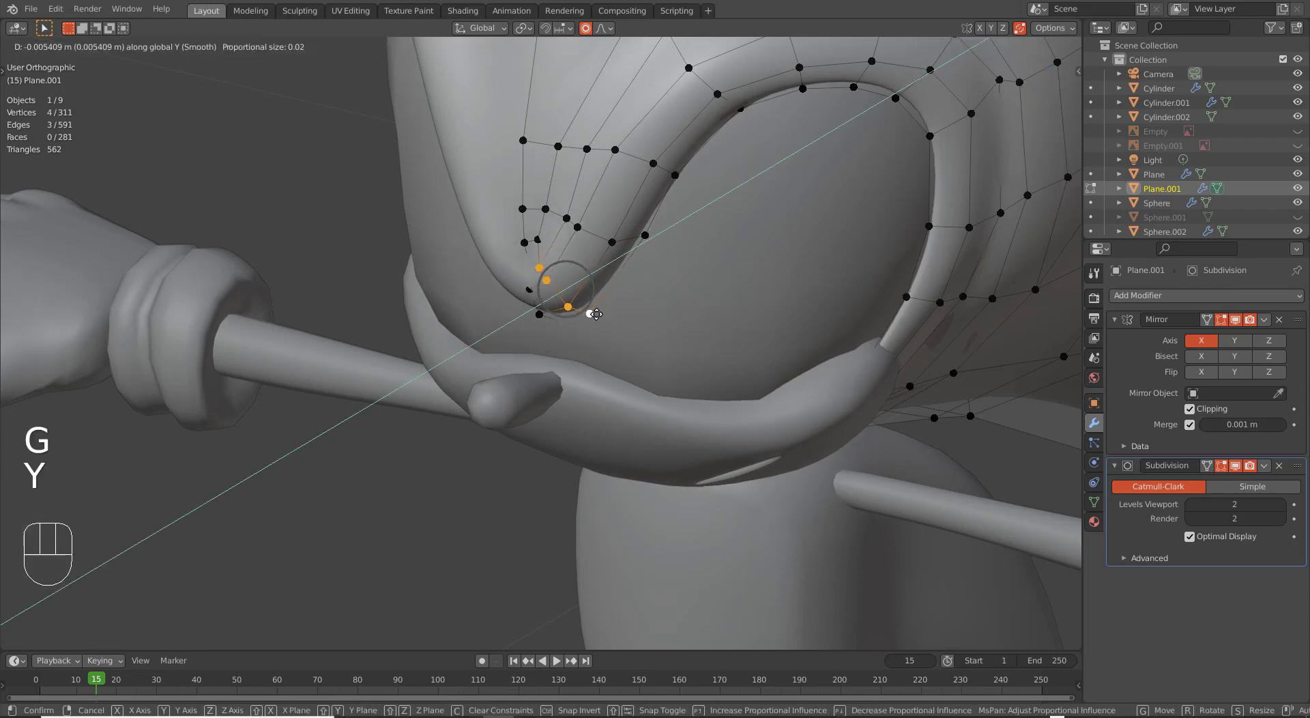
{"action": "left_click", "coordinate": [594, 314]}
{"action": "middle_click_drag", "start_coordinate": [587, 304], "coordinate": [608, 269]}
{"action": "key", "text": "Tab"}
{"action": "key", "text": "Tab"}
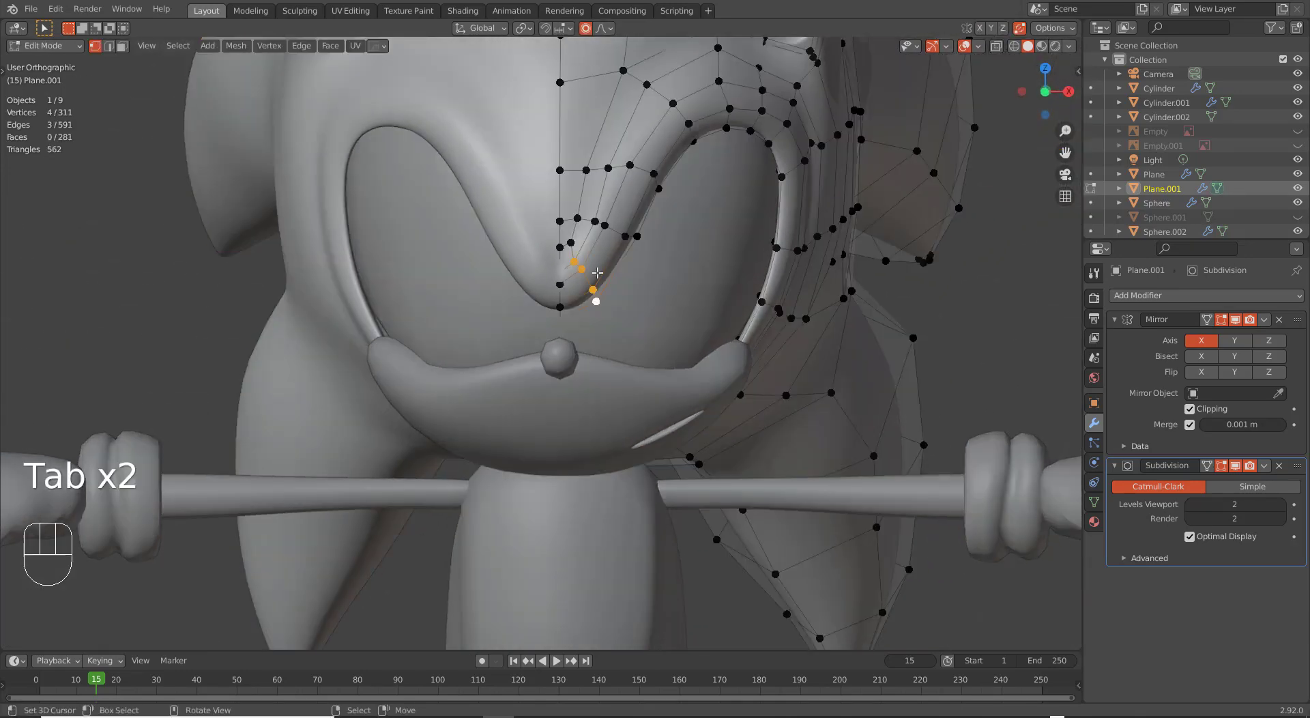
In face mode, select the strip of faces running from the brow tip up the inner edge of the eye socket.
{"action": "key", "text": "3"}
{"action": "left_click", "coordinate": [591, 243], "text": "shift"}
{"action": "left_click", "coordinate": [593, 261], "text": "shift"}
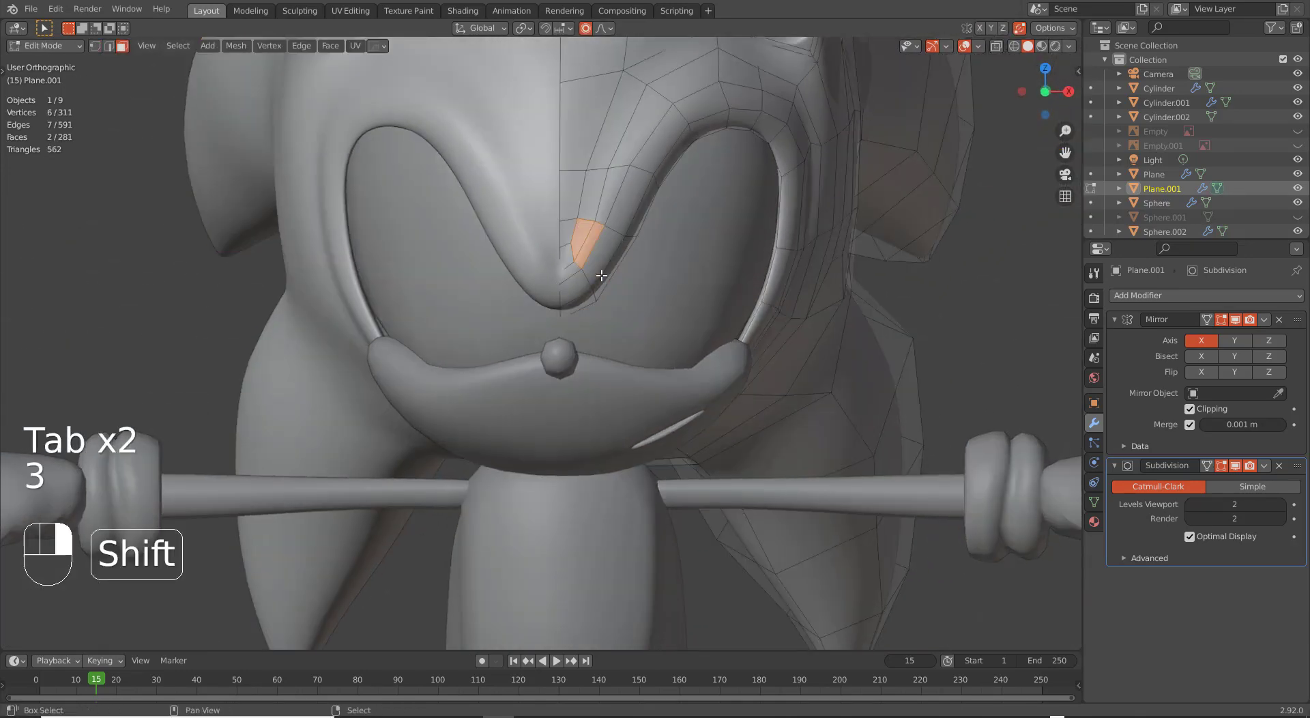
{"action": "middle_click_drag", "start_coordinate": [597, 255], "coordinate": [526, 229]}
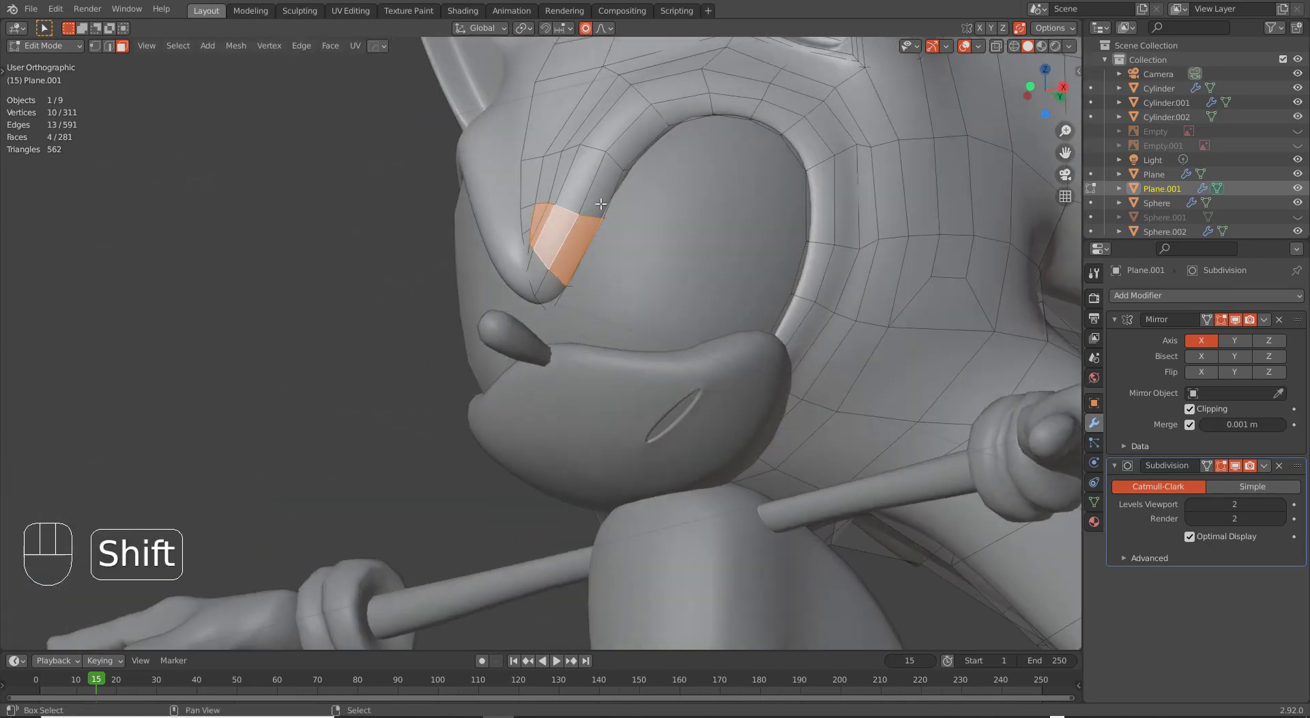
{"action": "right_click", "coordinate": [606, 189], "text": "shift"}
{"action": "right_click", "coordinate": [571, 184], "text": "shift"}
{"action": "right_click", "coordinate": [558, 178], "text": "shift"}
{"action": "middle_click_drag", "start_coordinate": [558, 178], "coordinate": [595, 199]}
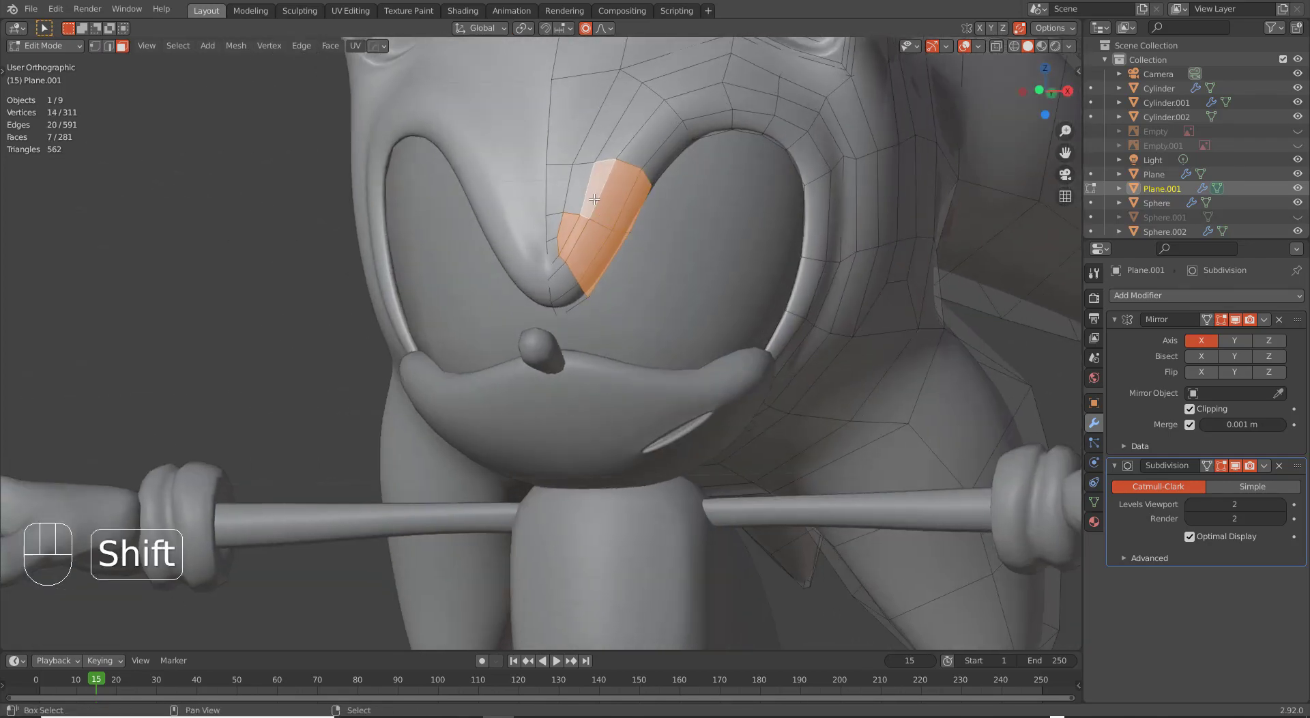
{"action": "right_click", "coordinate": [618, 147], "text": "shift"}
{"action": "right_click", "coordinate": [649, 142], "text": "shift"}
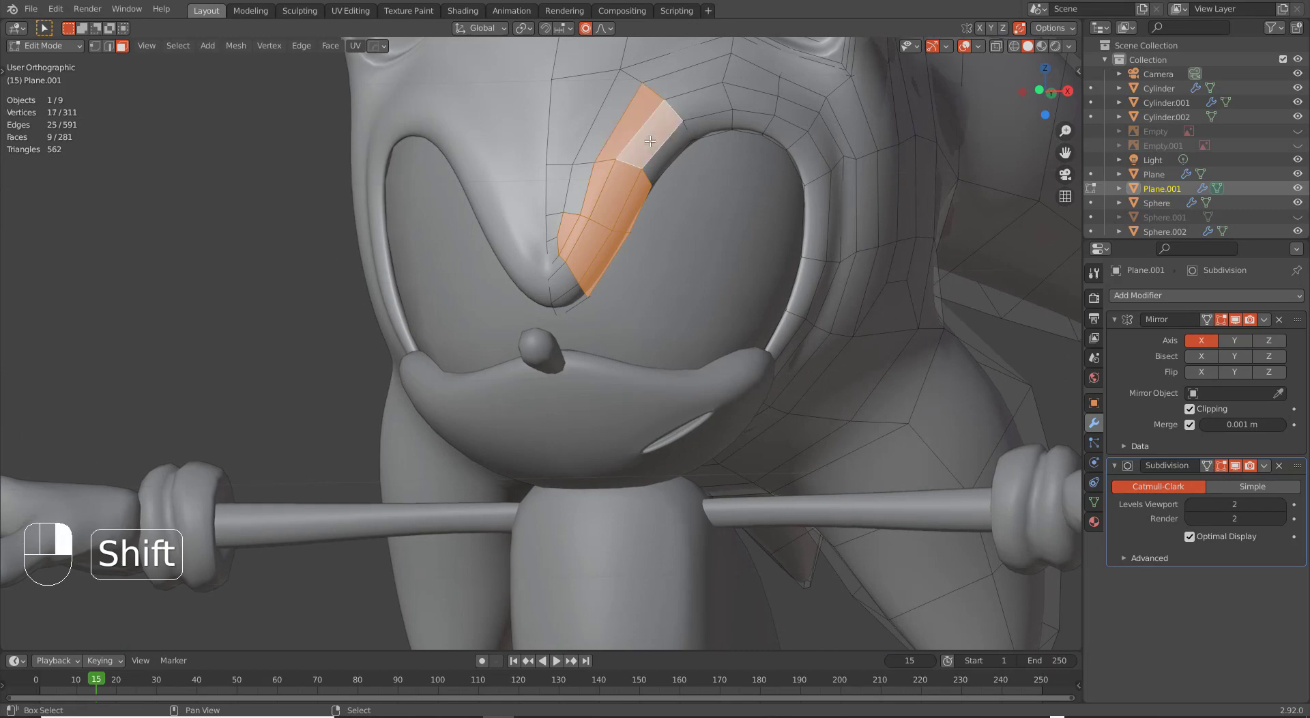
{"action": "right_click", "coordinate": [666, 158], "text": "shift"}
Extend the face selection over the top of the eye socket to its upper outer corner.
{"action": "mouse_move", "coordinate": [665, 158]}
{"action": "middle_mouse_down"}
{"action": "mouse_move", "coordinate": [684, 257]}
{"action": "mouse_move", "coordinate": [634, 277]}
{"action": "mouse_move", "coordinate": [666, 142]}
{"action": "middle_mouse_up"}
{"action": "right_click", "coordinate": [691, 125], "text": "shift"}
{"action": "right_click", "coordinate": [682, 108], "text": "shift"}
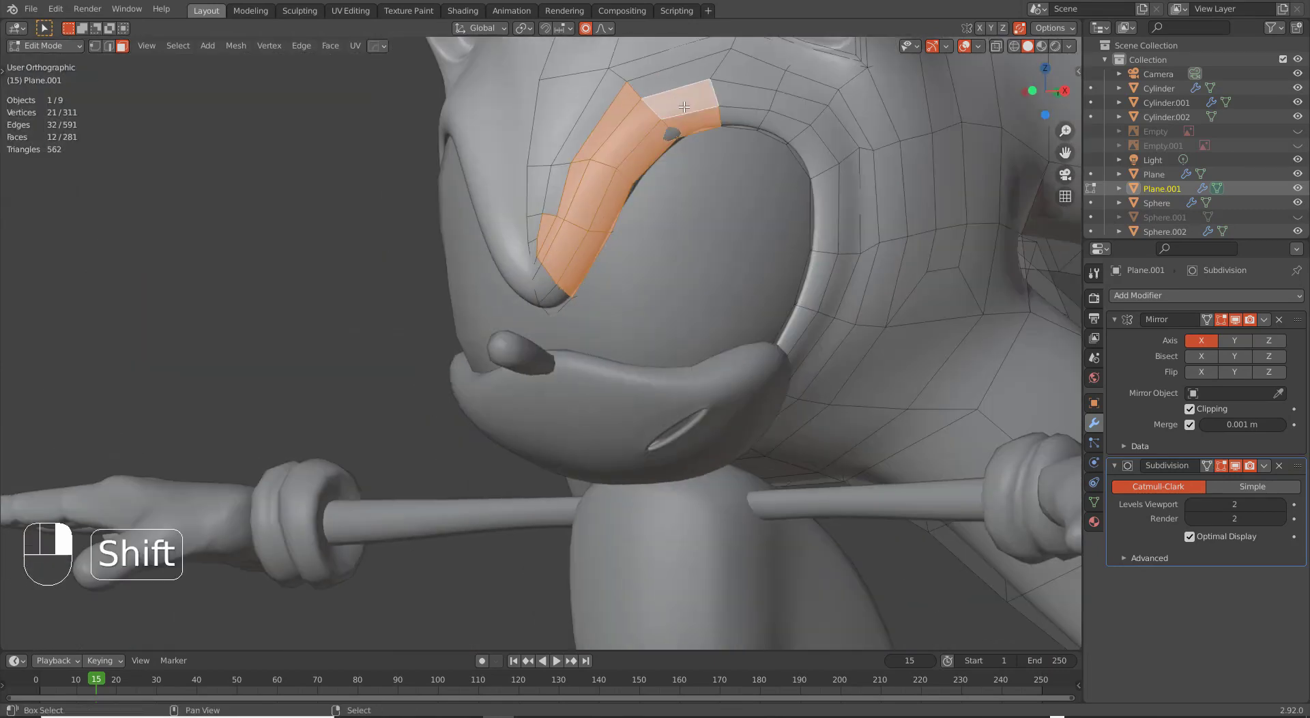
{"action": "right_click", "coordinate": [703, 80], "text": "shift"}
{"action": "right_click", "coordinate": [734, 75], "text": "shift"}
{"action": "right_click", "coordinate": [740, 108], "text": "shift"}
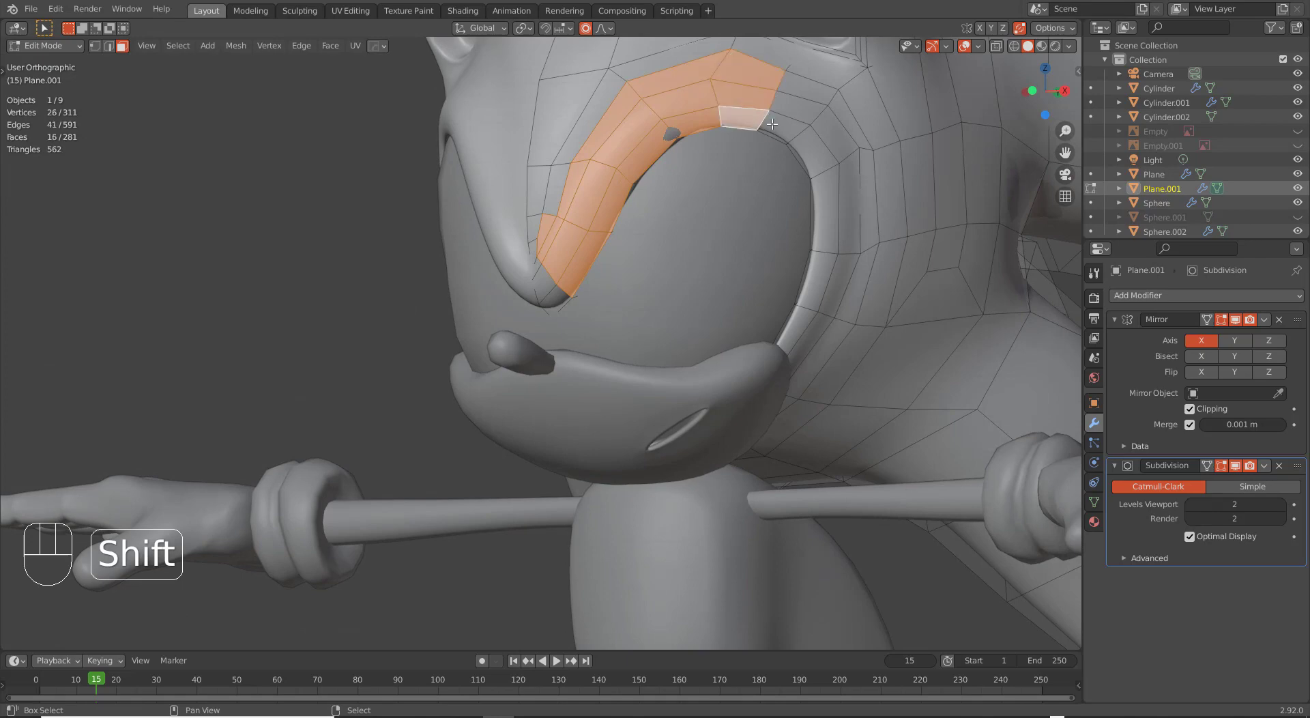
{"action": "right_click", "coordinate": [839, 160], "text": "shift"}
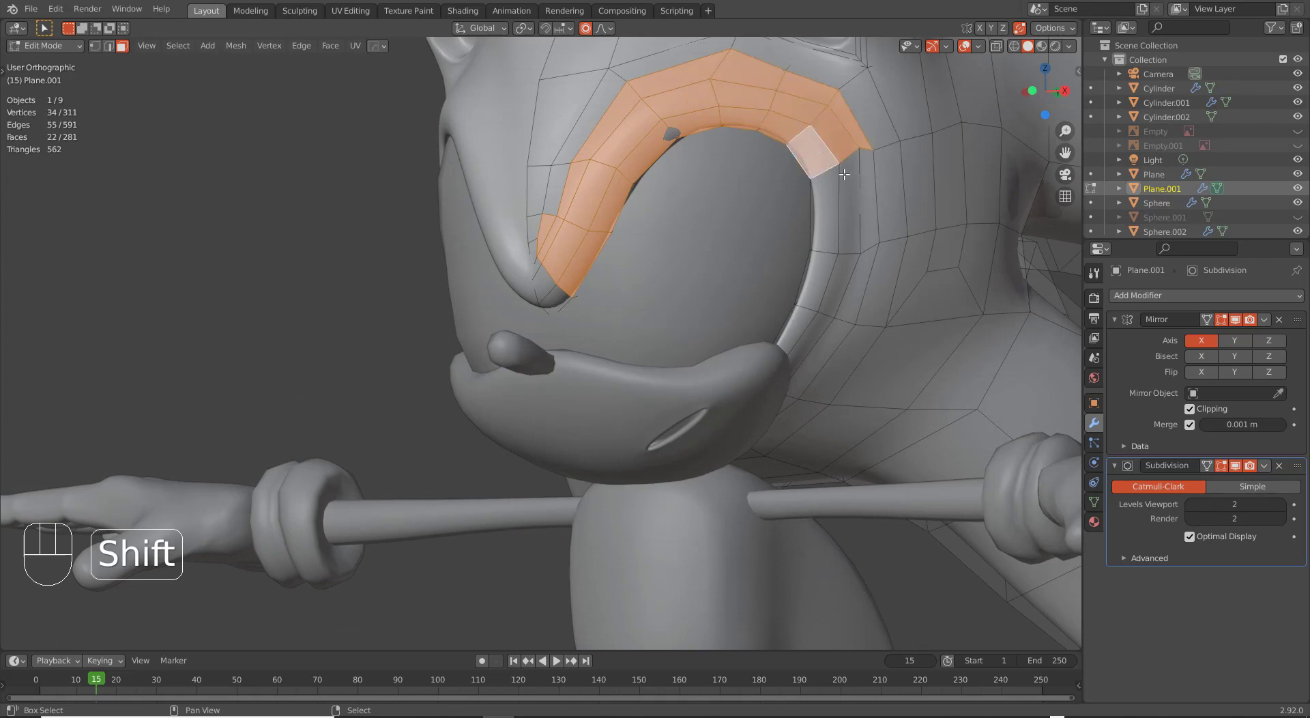
{"action": "right_click", "coordinate": [858, 195], "text": "shift"}
{"action": "middle_click_drag", "start_coordinate": [766, 274], "coordinate": [866, 231]}
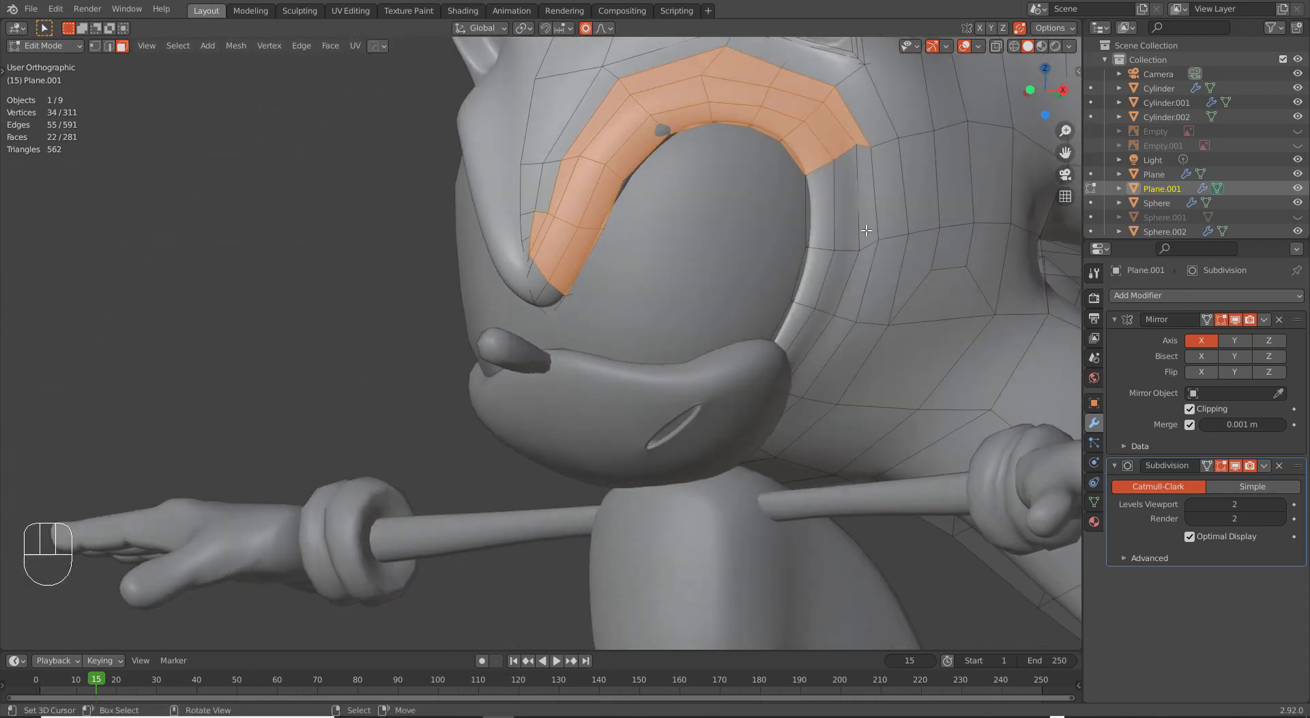
Add the socket's outer side faces down to the muzzle to the selection and extrude the whole band about 0.005 m.
{"action": "right_click", "coordinate": [827, 228], "text": "shift"}
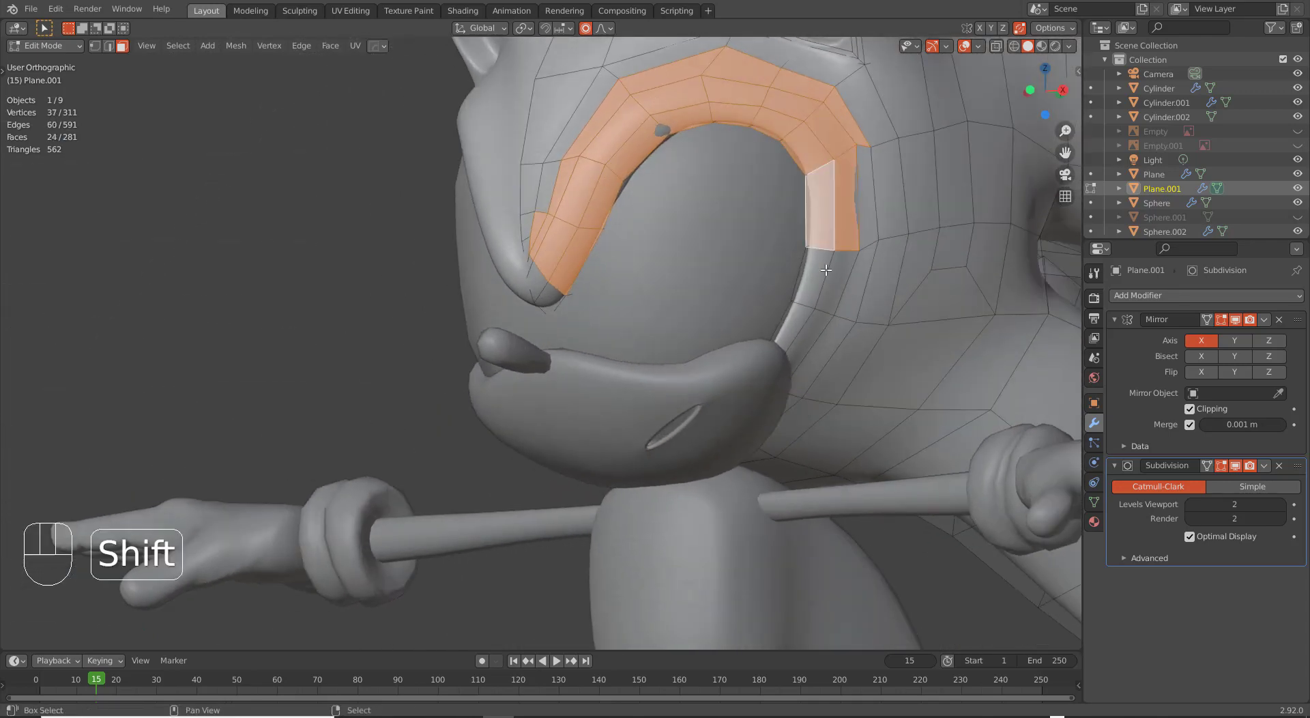
{"action": "right_click", "coordinate": [823, 273], "text": "shift"}
{"action": "right_click", "coordinate": [879, 269], "text": "shift"}
{"action": "key", "text": "ctrl+z"}
{"action": "key", "text": "ctrl+z"}
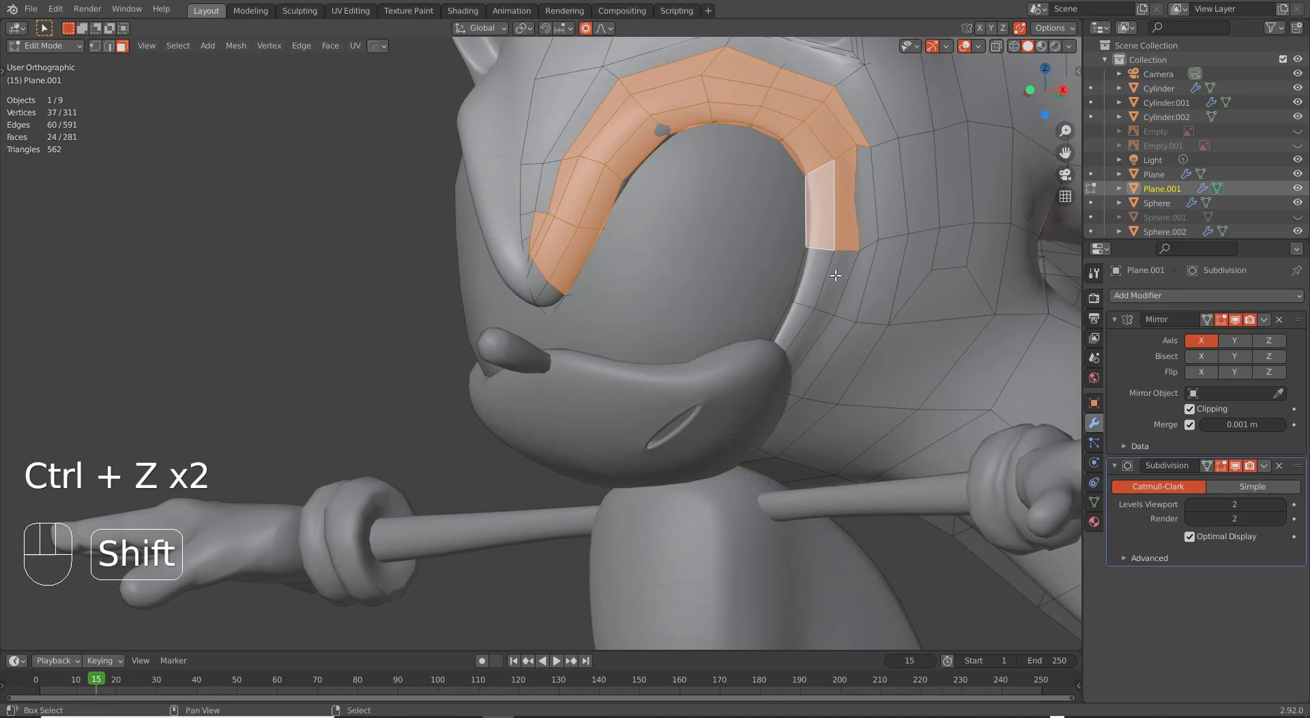
{"action": "right_click", "coordinate": [838, 282], "text": "shift"}
{"action": "right_click", "coordinate": [809, 287], "text": "shift"}
{"action": "right_click", "coordinate": [858, 288], "text": "shift"}
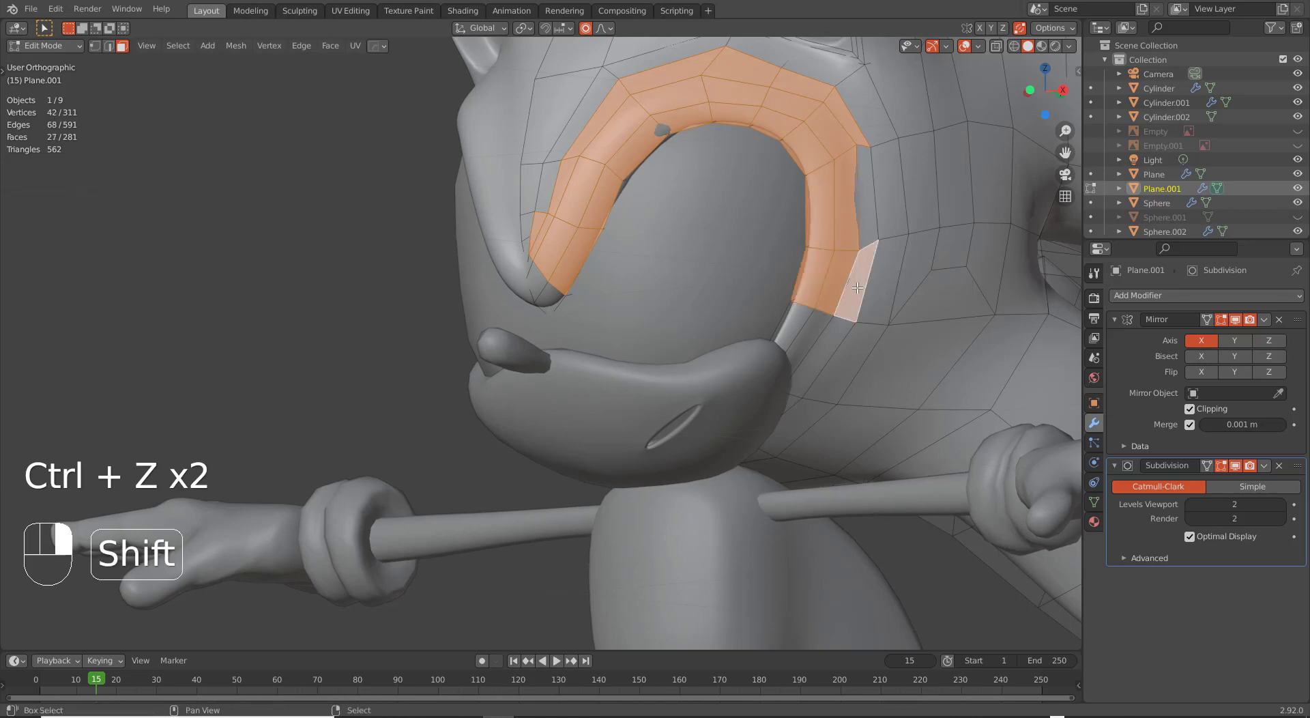
{"action": "right_click", "coordinate": [860, 194], "text": "shift"}
{"action": "right_click", "coordinate": [820, 325], "text": "shift"}
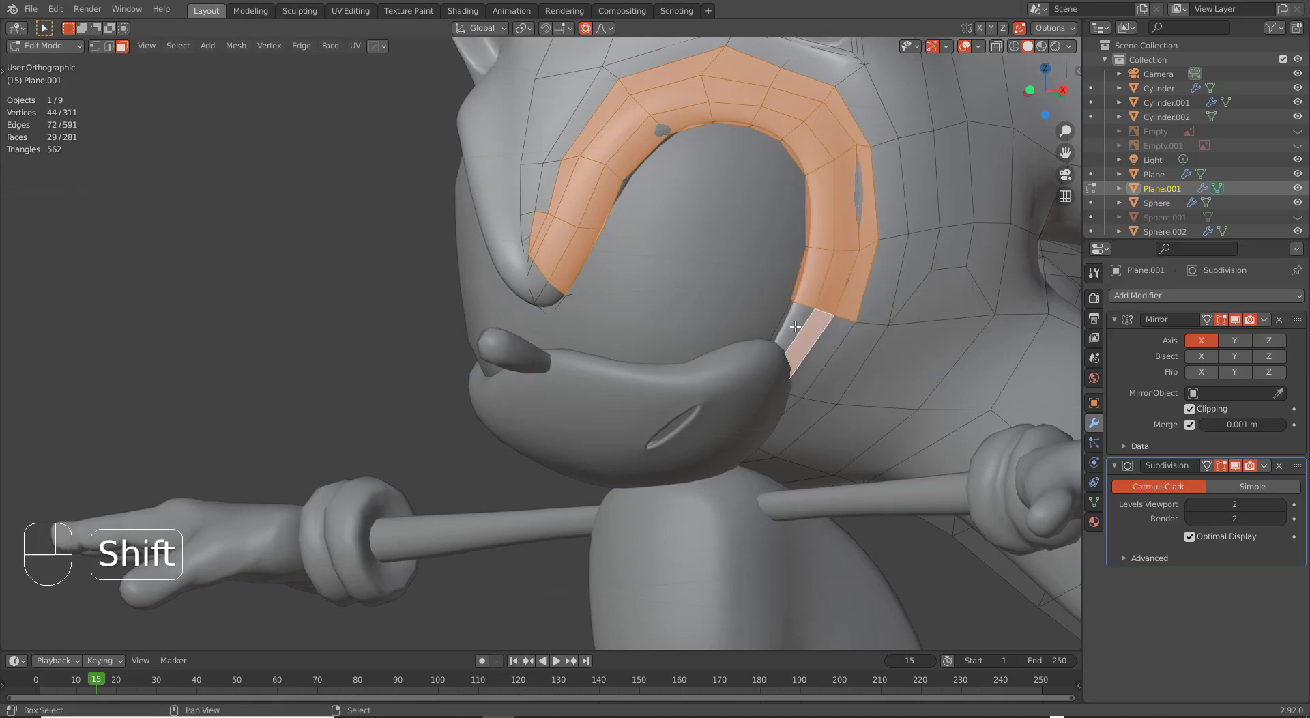
{"action": "right_click", "coordinate": [817, 348], "text": "shift"}
{"action": "mouse_move", "coordinate": [817, 348]}
{"action": "middle_mouse_down"}
{"action": "mouse_move", "coordinate": [839, 322]}
{"action": "mouse_move", "coordinate": [817, 338]}
{"action": "middle_mouse_up"}
{"action": "key", "text": "e"}
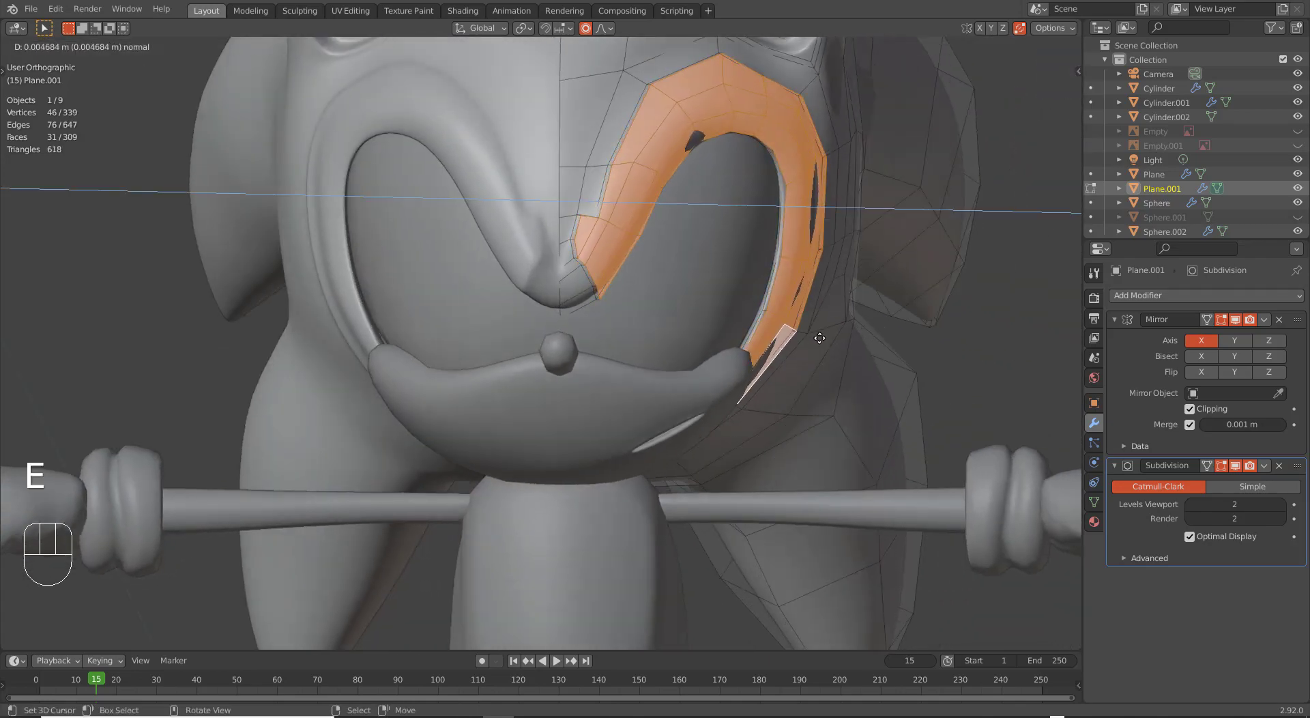
{"action": "left_click", "coordinate": [821, 337]}
Smooth the vertices of the extruded eye socket band three times with smoothing 0.500.
{"action": "key", "text": "alt+q"}
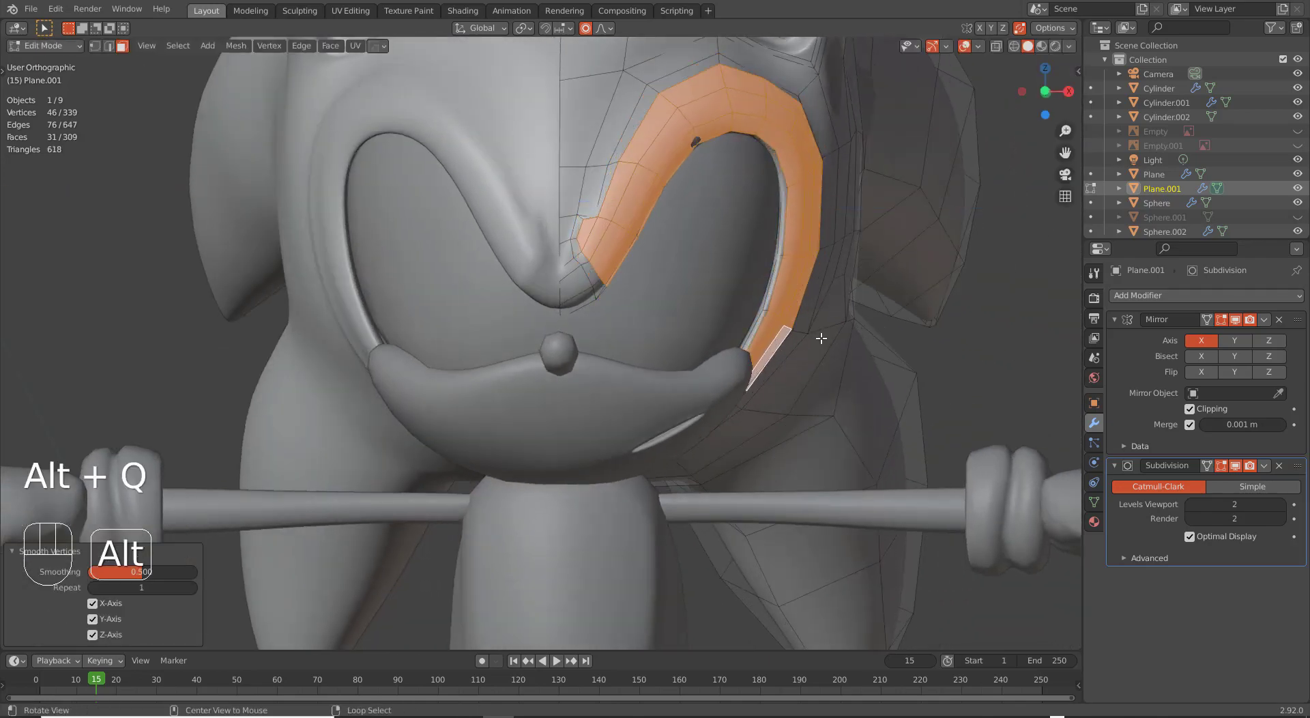
{"action": "middle_click_drag", "start_coordinate": [811, 338], "coordinate": [739, 331]}
{"action": "middle_click_drag", "start_coordinate": [829, 315], "coordinate": [831, 284]}
{"action": "key", "text": "alt+q"}
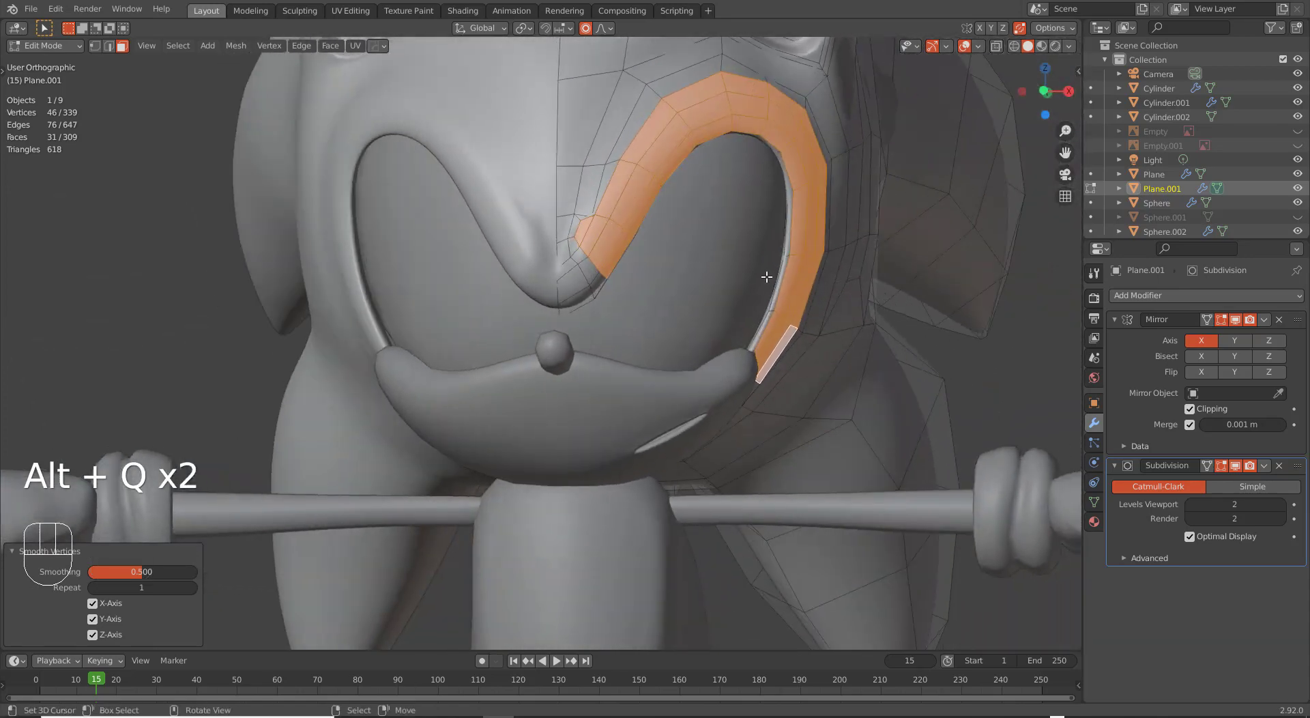
{"action": "left_click", "coordinate": [280, 48]}
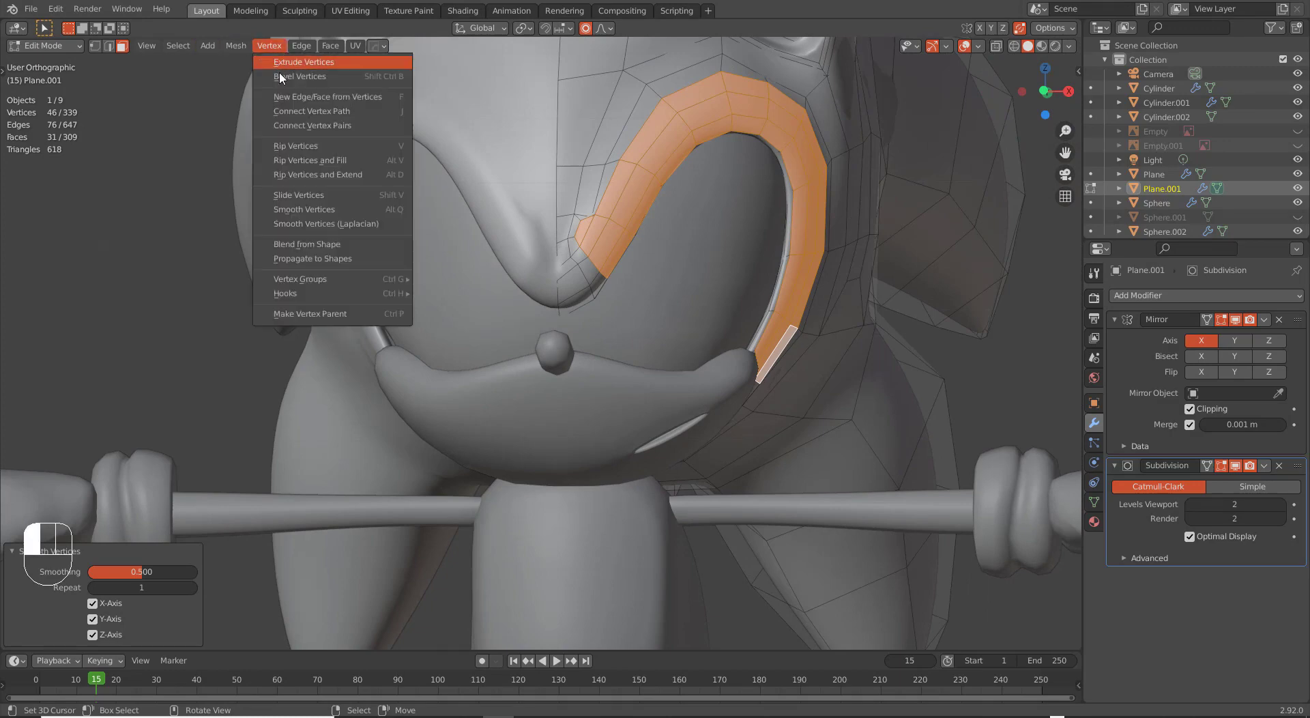
{"action": "left_click", "coordinate": [318, 210]}
Thicken the extruded eye socket band outward along its normals with Shrink/Fatten.
{"action": "middle_click_drag", "start_coordinate": [778, 283], "coordinate": [861, 325]}
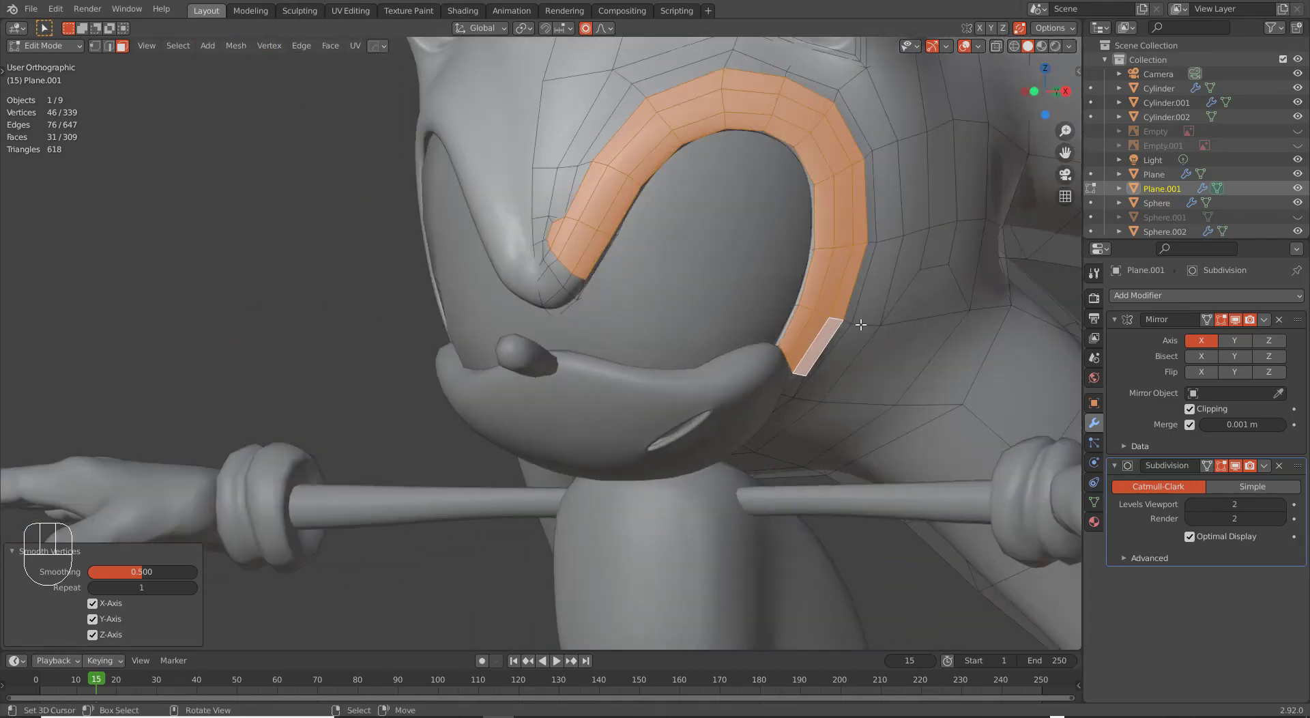
{"action": "key", "text": "alt+s"}
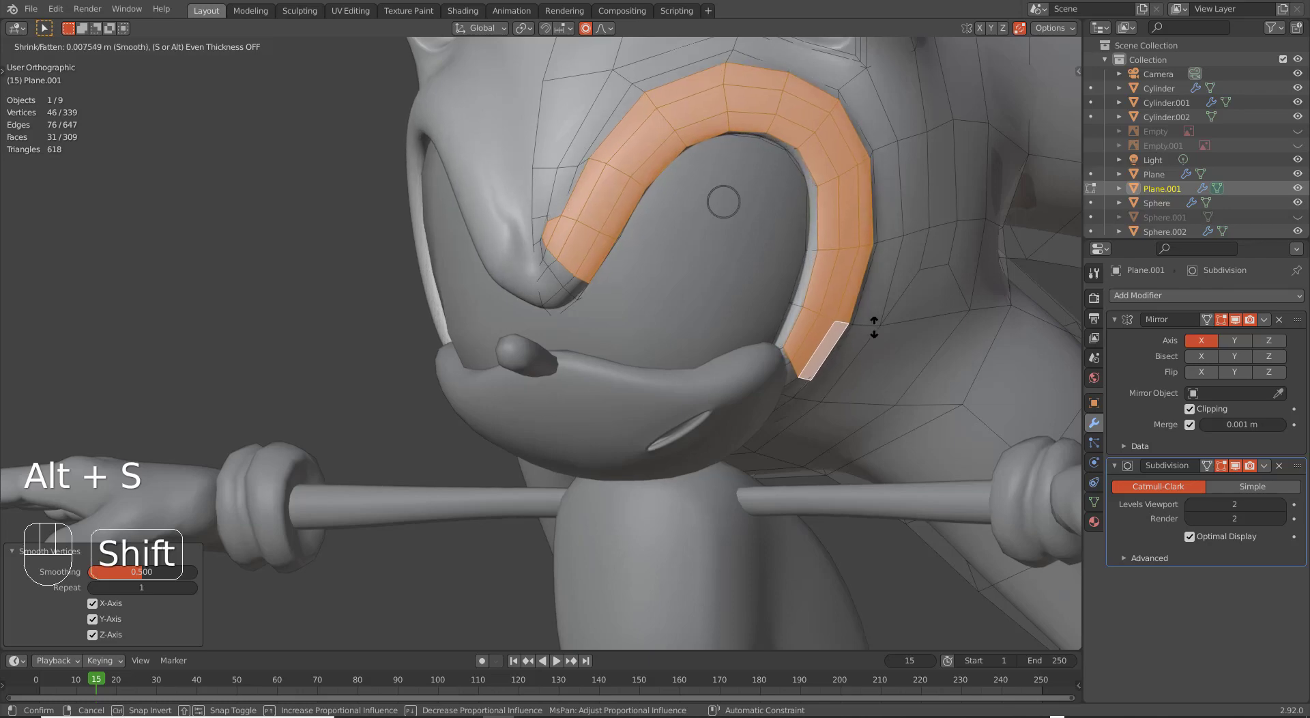
{"action": "left_click", "coordinate": [858, 335]}
{"action": "key", "text": "Tab"}
{"action": "mouse_move", "coordinate": [798, 329]}
{"action": "middle_mouse_down"}
{"action": "mouse_move", "coordinate": [839, 340]}
{"action": "mouse_move", "coordinate": [773, 331]}
{"action": "middle_mouse_up"}
{"action": "key", "text": "Tab"}
Select the faces on the band's lower outer side and adjust them along their normals with Shrink/Fatten.
{"action": "right_click", "coordinate": [832, 274]}
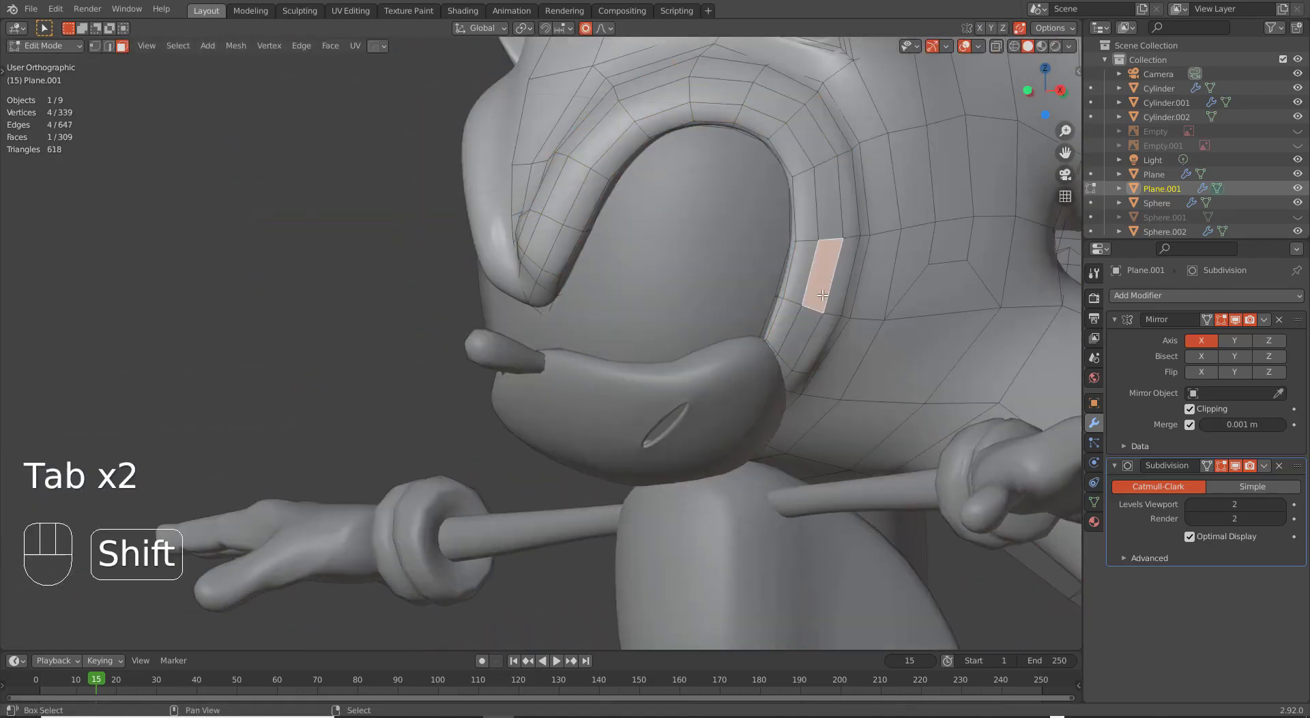
{"action": "right_click", "coordinate": [806, 332], "text": "shift"}
{"action": "right_click", "coordinate": [833, 213], "text": "shift"}
{"action": "middle_click_drag", "start_coordinate": [833, 213], "coordinate": [753, 362]}
{"action": "key", "text": "alt+s"}
{"action": "left_click", "coordinate": [898, 327]}
{"action": "key", "text": "Tab"}
{"action": "scroll", "coordinate": [746, 359], "scroll_direction": "down", "scroll_amount": 6}
{"action": "scroll", "coordinate": [628, 412], "scroll_direction": "up", "scroll_amount": 3}
{"action": "scroll", "coordinate": [662, 385], "scroll_direction": "up", "scroll_amount": 2}
{"action": "key", "text": "Tab"}
Select the four faces along the lower outer edge of the eye socket band and smooth their vertices three times.
{"action": "left_click", "coordinate": [728, 323]}
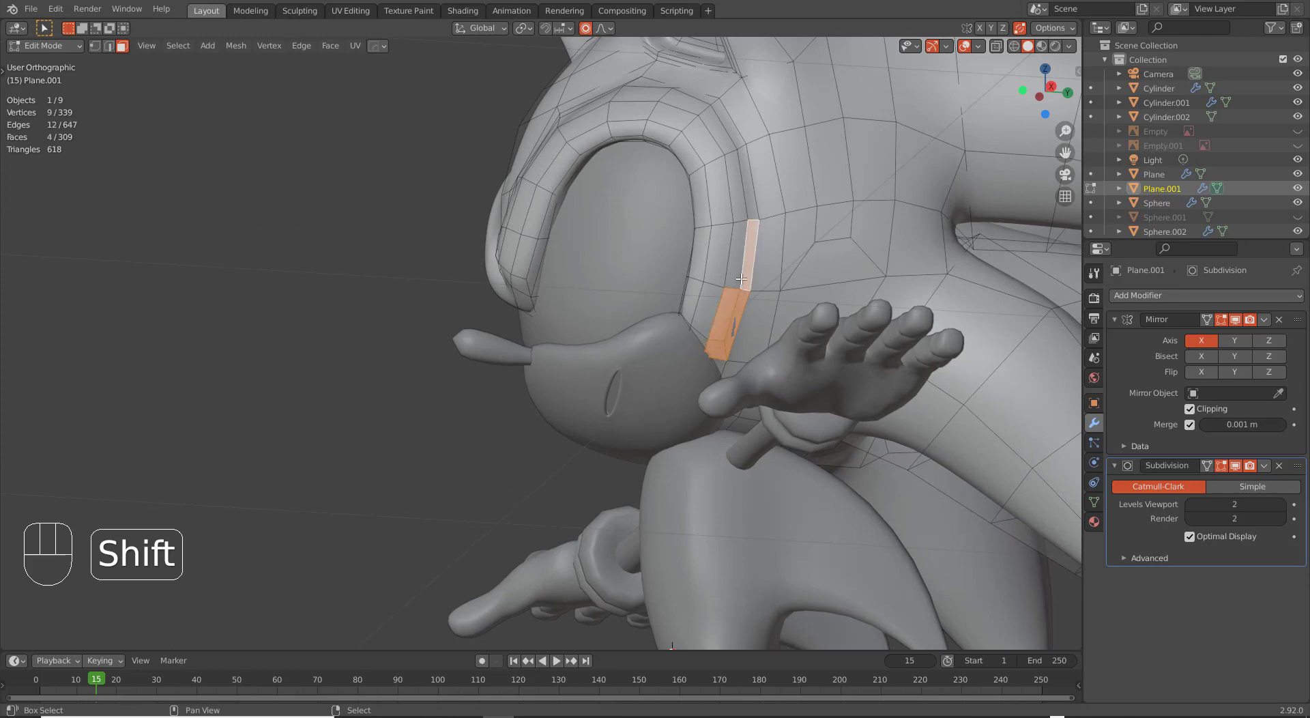
{"action": "middle_click_drag", "start_coordinate": [733, 282], "coordinate": [776, 330]}
{"action": "key", "text": "alt+q"}
{"action": "key", "text": "alt+q"}
{"action": "key", "text": "alt+q"}
Reposition the band's outer edge faces near the cheek, moving the lower one about -0.010 m in Z with proportional size 0.01.
{"action": "left_click", "coordinate": [764, 299]}
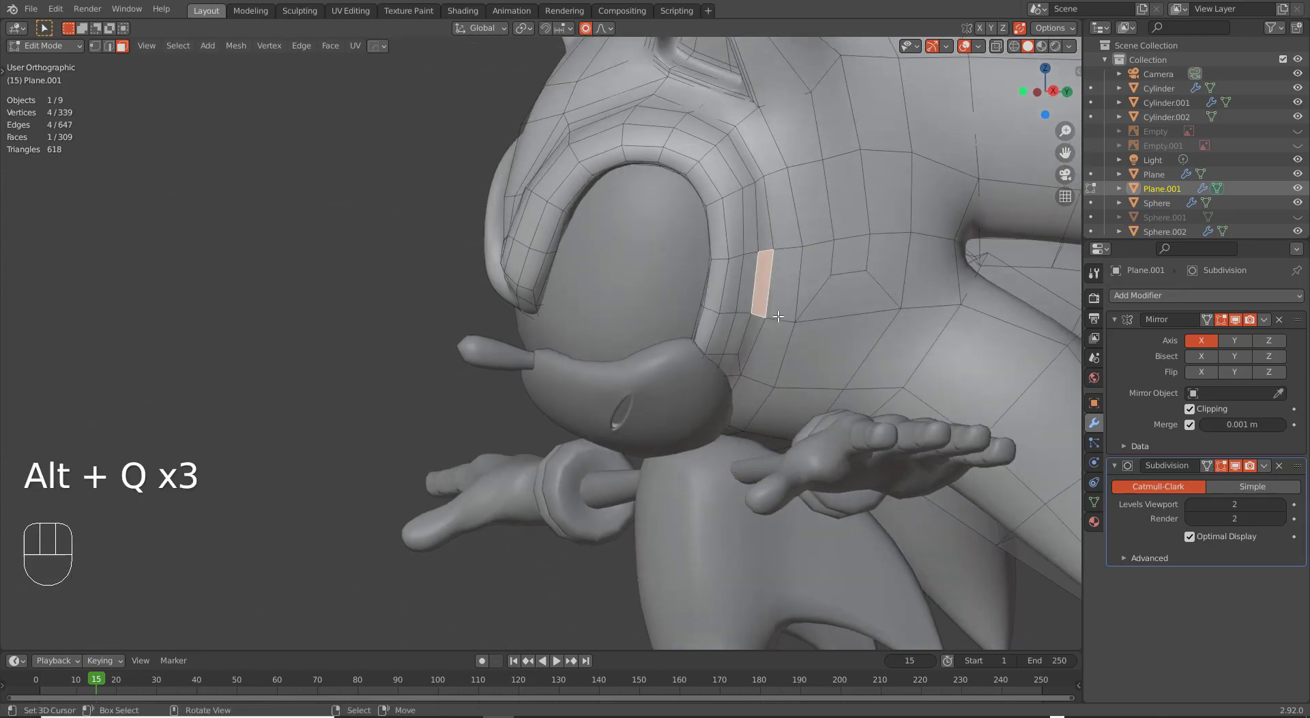
{"action": "key", "text": "g"}
{"action": "left_click", "coordinate": [771, 301]}
{"action": "key", "text": "g"}
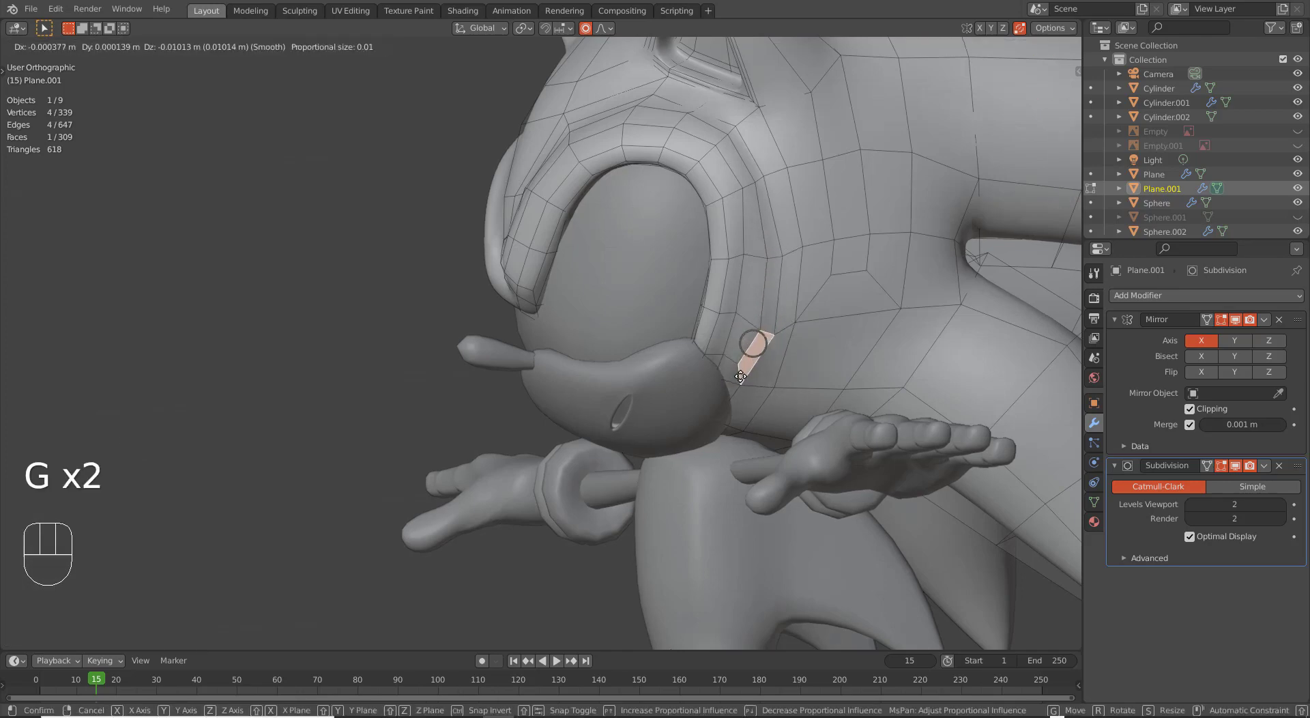
{"action": "left_click", "coordinate": [740, 376]}
{"action": "key", "text": "1"}
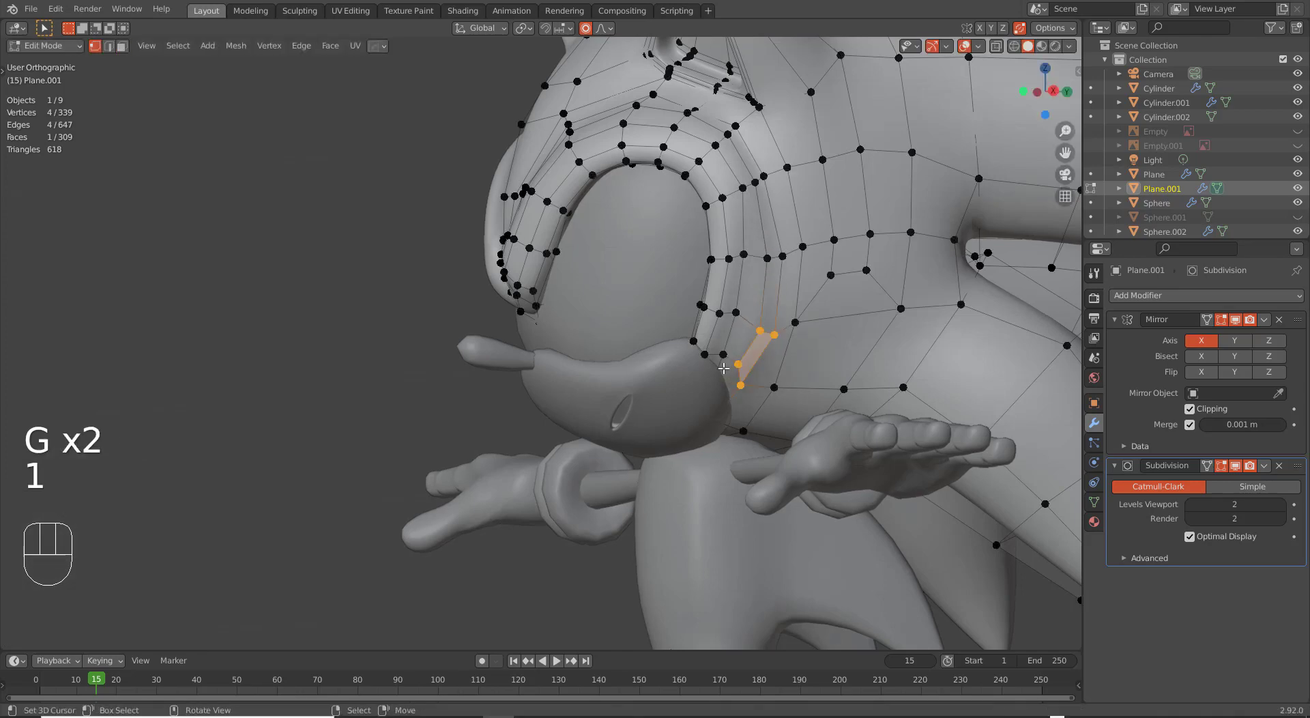
Reposition the vertices at the lower outer end of the eye socket band downward beside the muzzle corner with proportional size 0.01.
{"action": "key", "text": "g"}
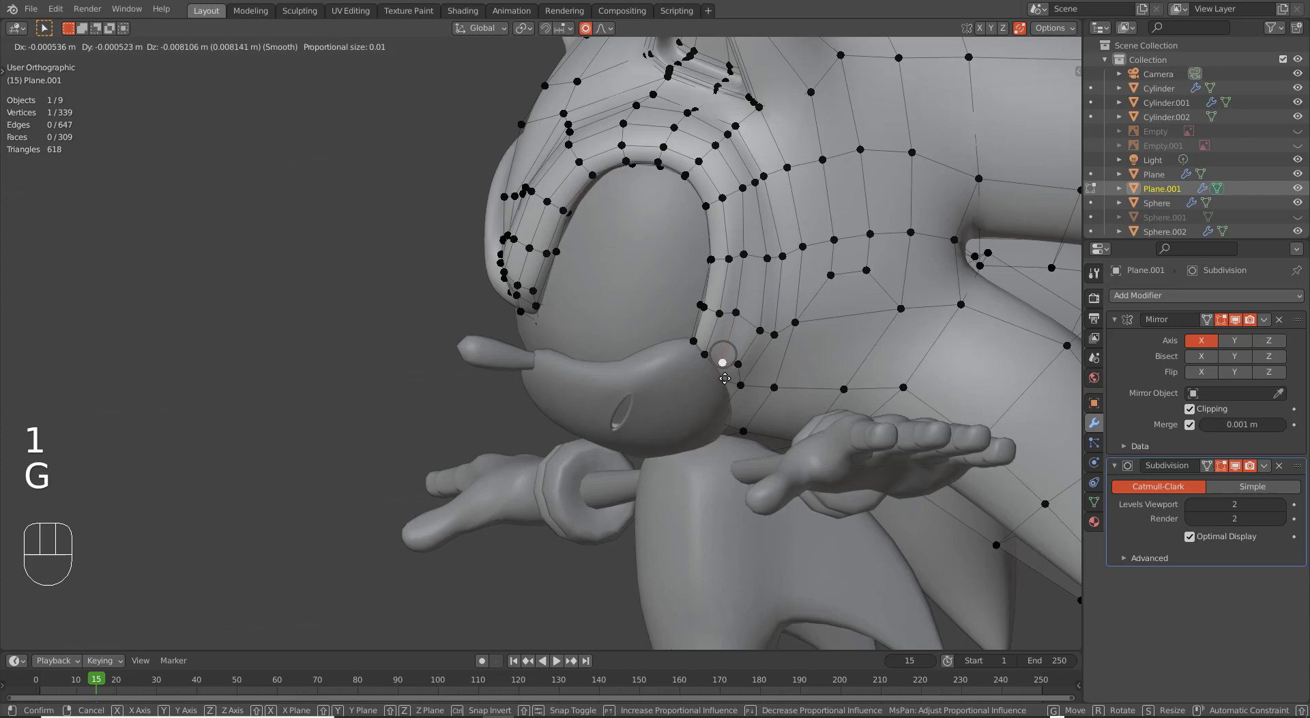
{"action": "key", "text": "g"}
{"action": "key", "text": "g"}
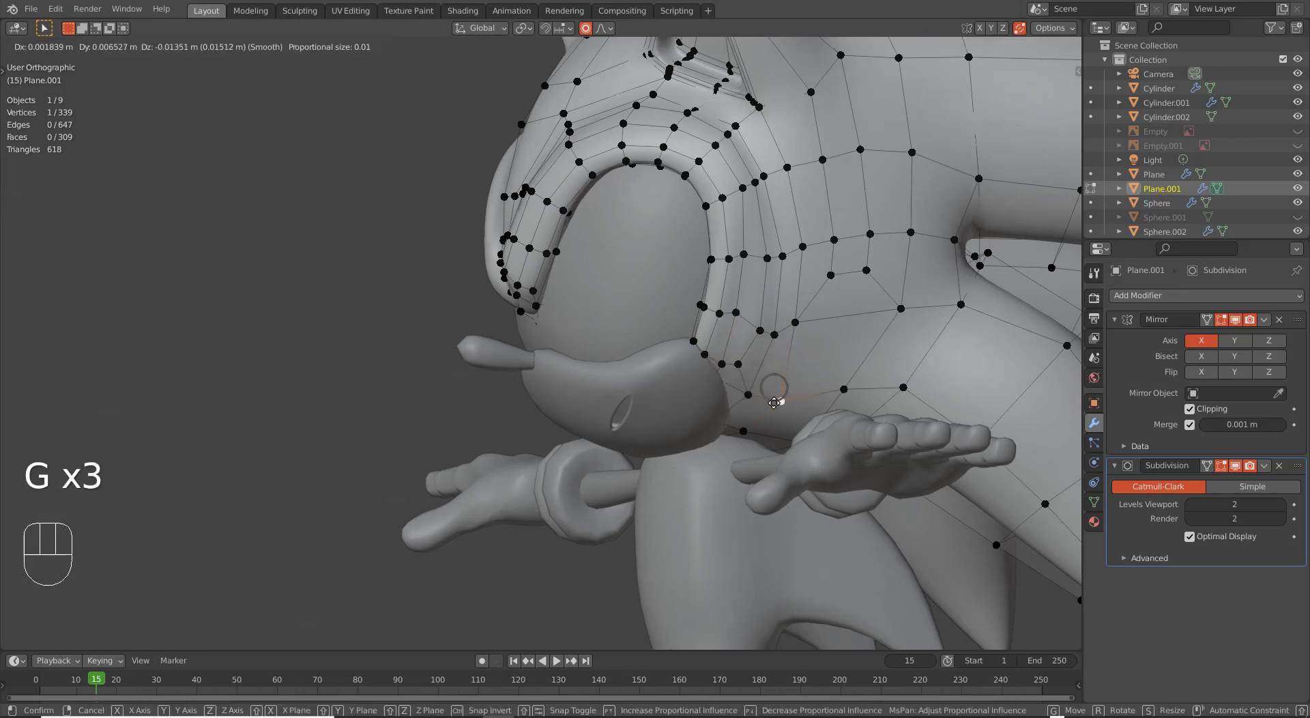
{"action": "left_click", "coordinate": [774, 403]}
{"action": "key", "text": "g"}
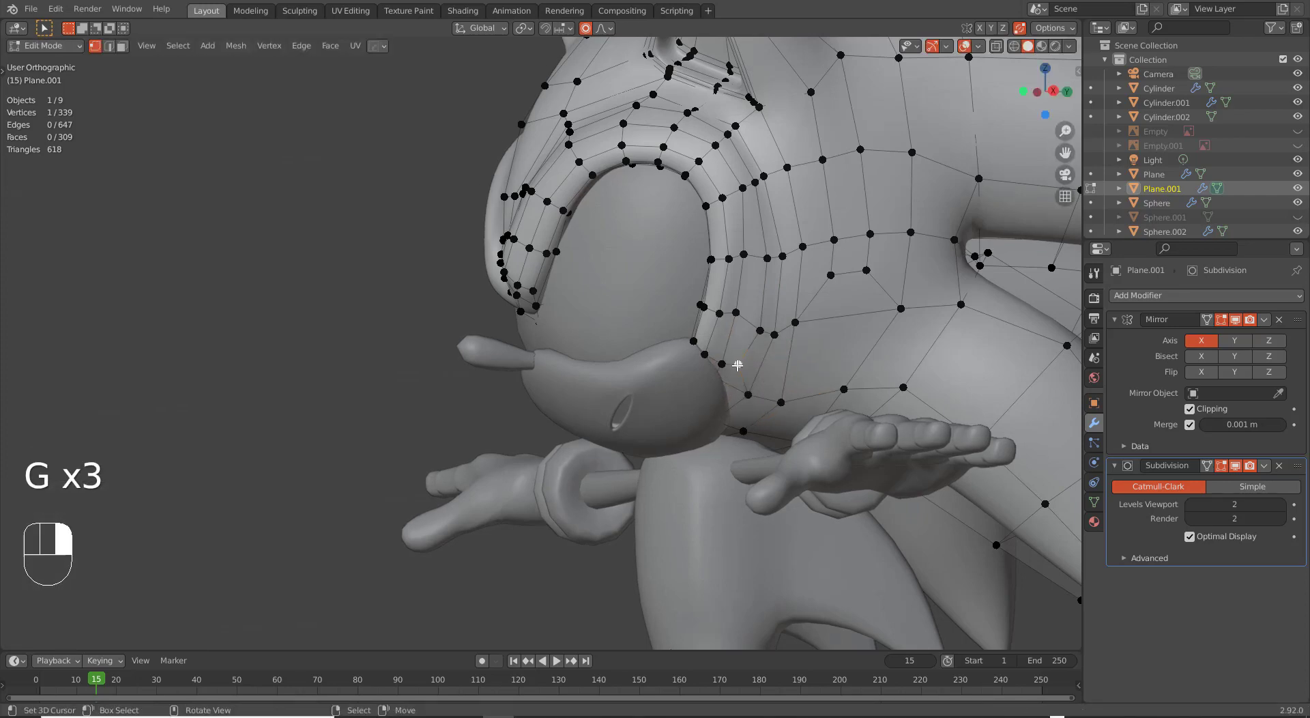
{"action": "left_click", "coordinate": [741, 372]}
{"action": "key", "text": "g"}
{"action": "left_click", "coordinate": [739, 364]}
Adjust the next vertices up the band's lower outer side, moving the last one about 0.002, 0.001, -0.003 m in X, Y, Z.
{"action": "middle_click_drag", "start_coordinate": [740, 364], "coordinate": [734, 324]}
{"action": "key", "text": "g"}
{"action": "left_click", "coordinate": [720, 377]}
{"action": "key", "text": "g"}
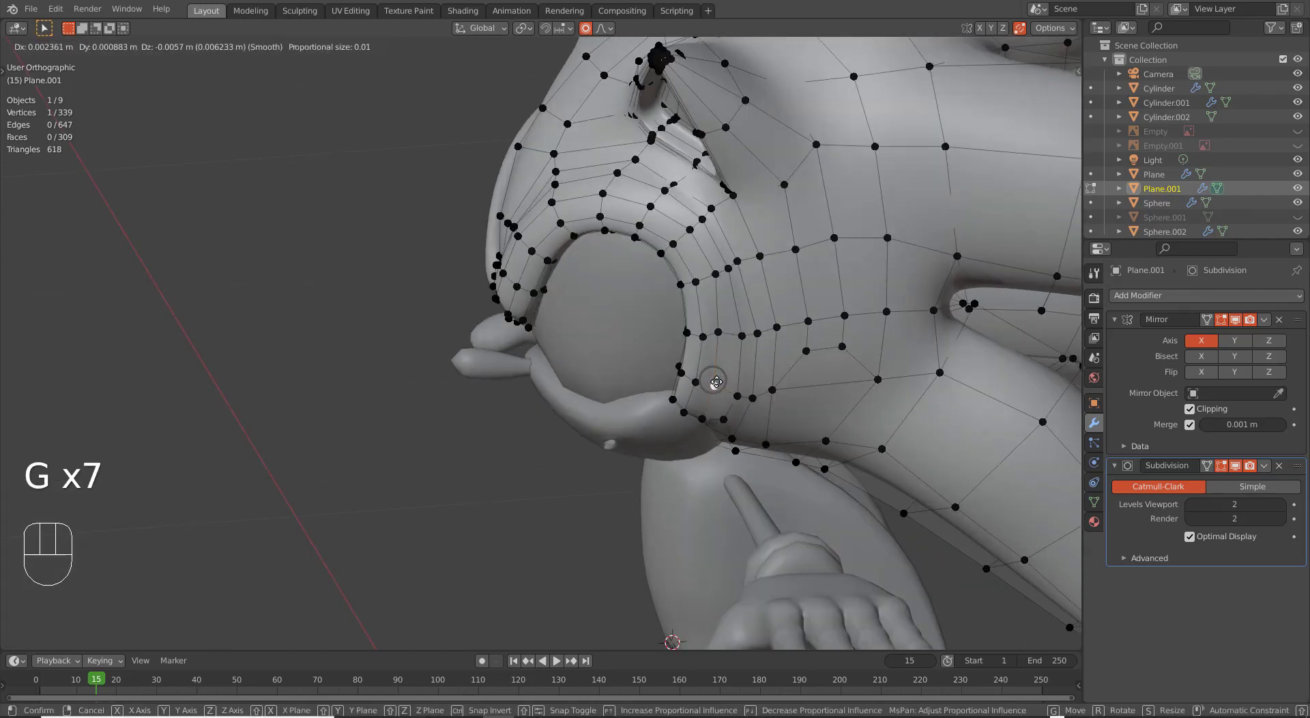
{"action": "left_click", "coordinate": [725, 388]}
{"action": "key", "text": "Tab"}
{"action": "key", "text": "Tab"}
{"action": "middle_click_drag", "start_coordinate": [729, 362], "coordinate": [759, 364]}
{"action": "key", "text": "g"}
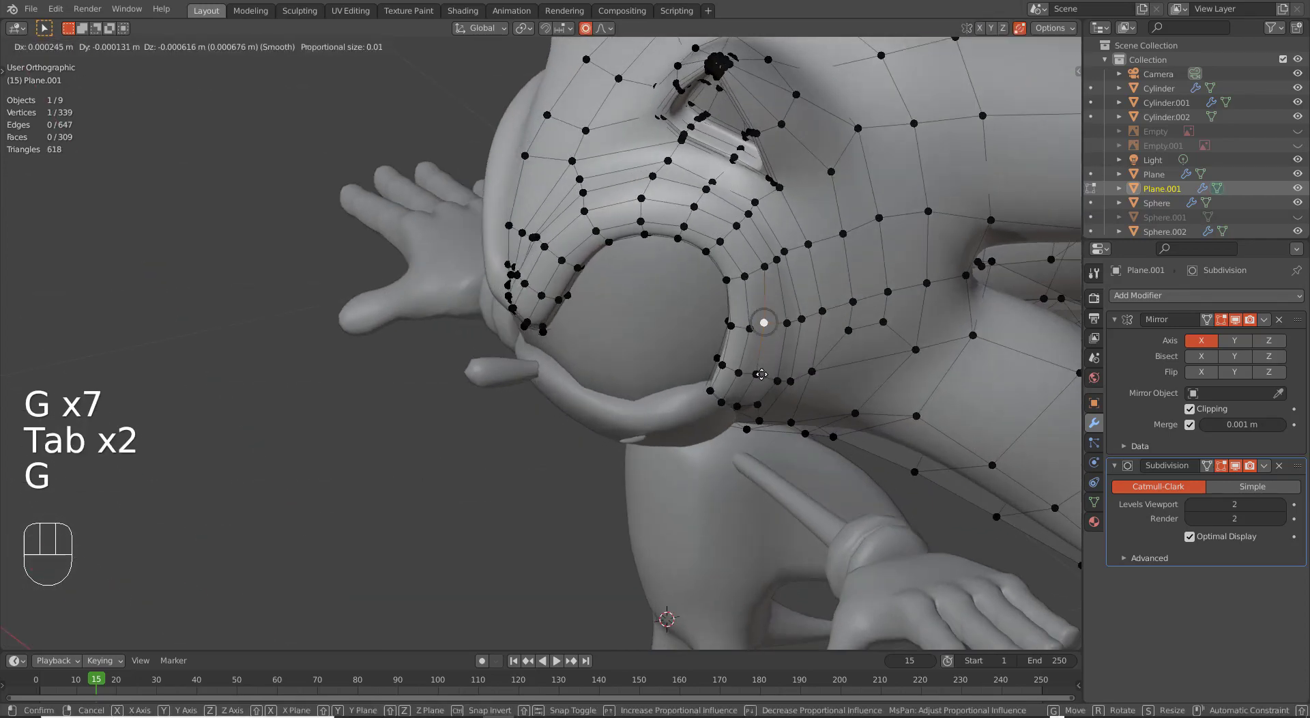
{"action": "left_click", "coordinate": [767, 324]}
{"action": "right_click", "coordinate": [756, 374]}
{"action": "key", "text": "g"}
{"action": "left_click", "coordinate": [763, 378]}
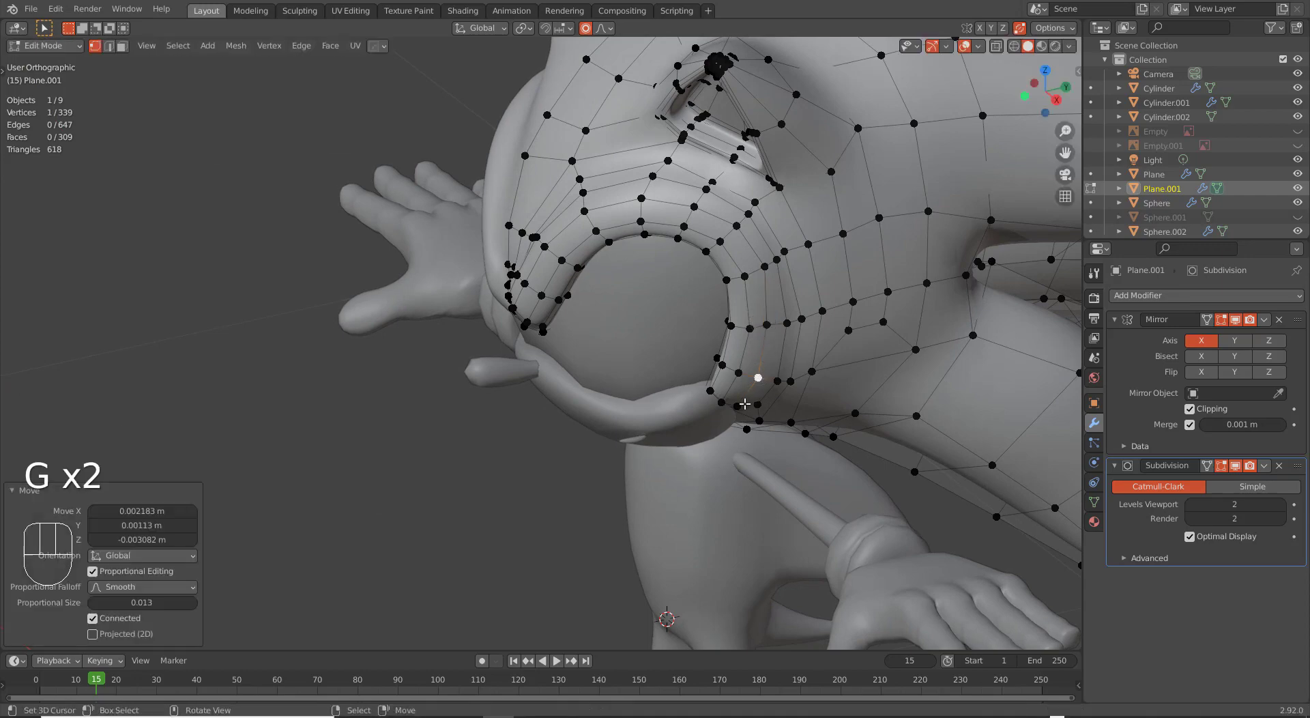
Leave Edit Mode, deselect everything and examine the eye sockets and whole head from the front.
{"action": "key", "text": "Tab"}
{"action": "middle_click_drag", "start_coordinate": [741, 405], "coordinate": [822, 383]}
{"action": "scroll", "coordinate": [632, 424], "scroll_direction": "down", "scroll_amount": 3}
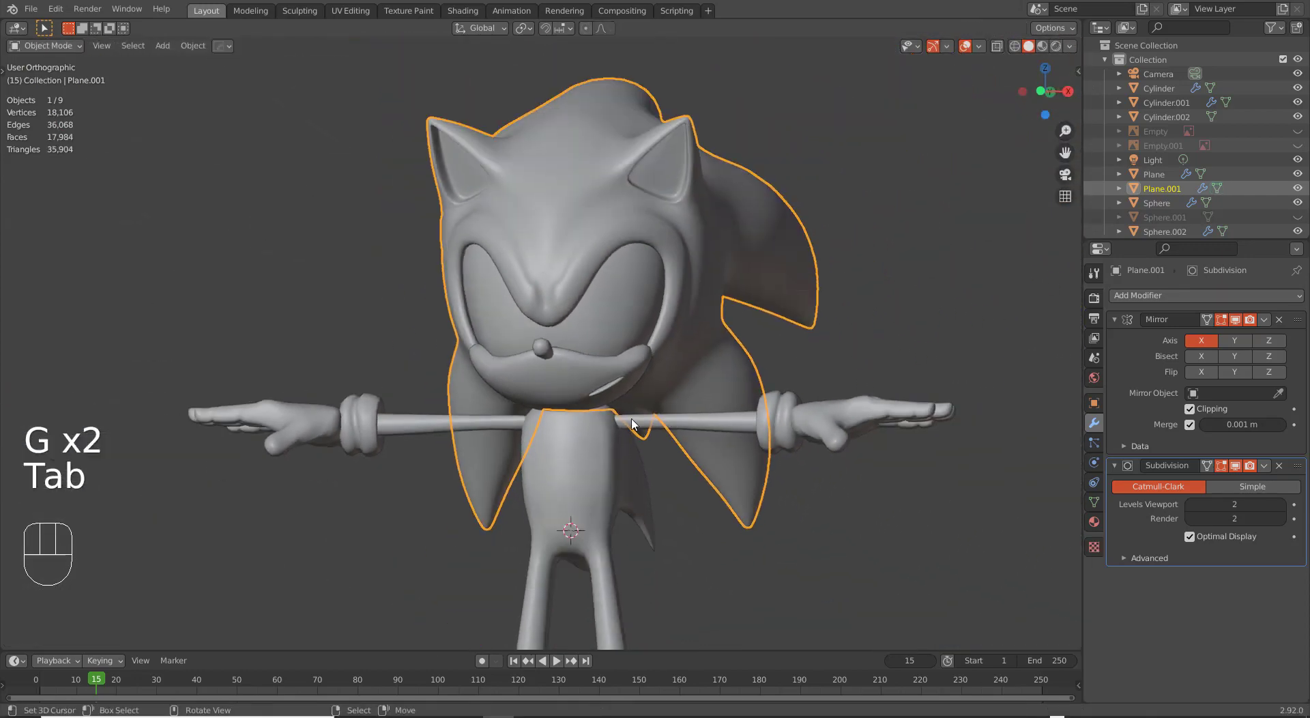
{"action": "middle_click_drag", "start_coordinate": [632, 424], "coordinate": [602, 440]}
{"action": "key", "text": "a"}
{"action": "key", "text": "a"}
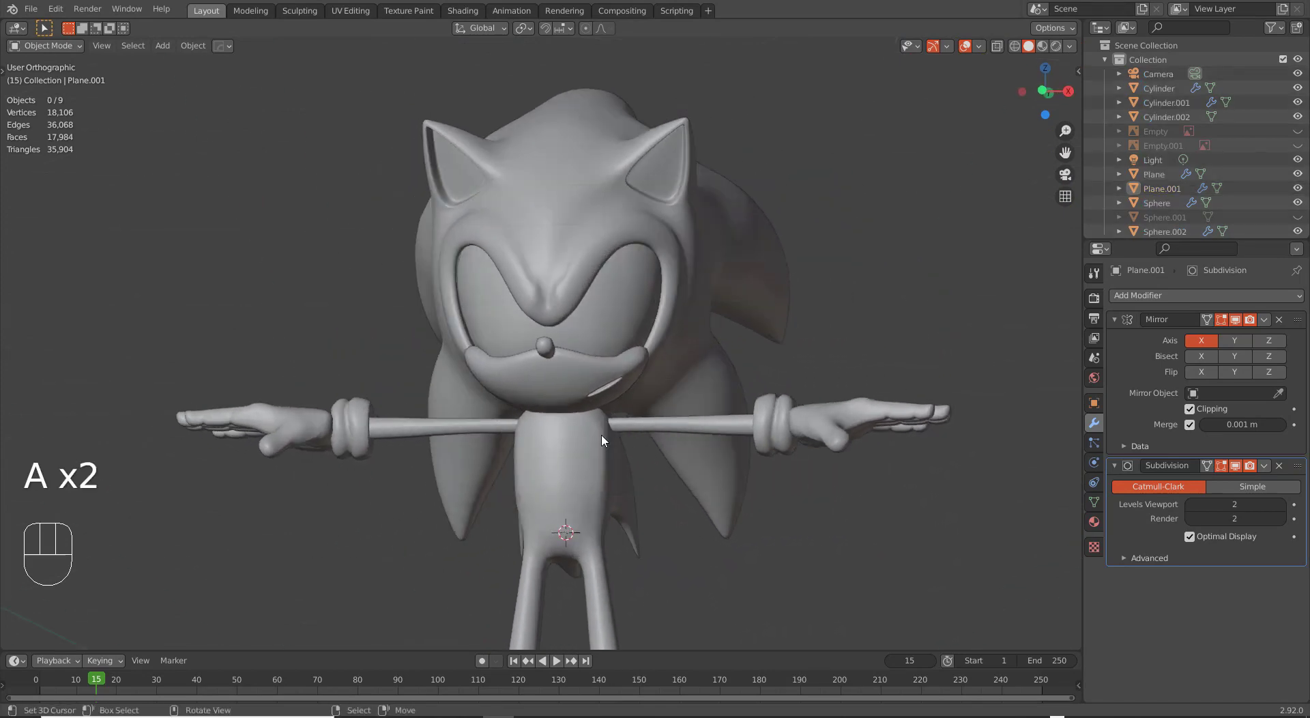
{"action": "key", "text": "KP_1"}
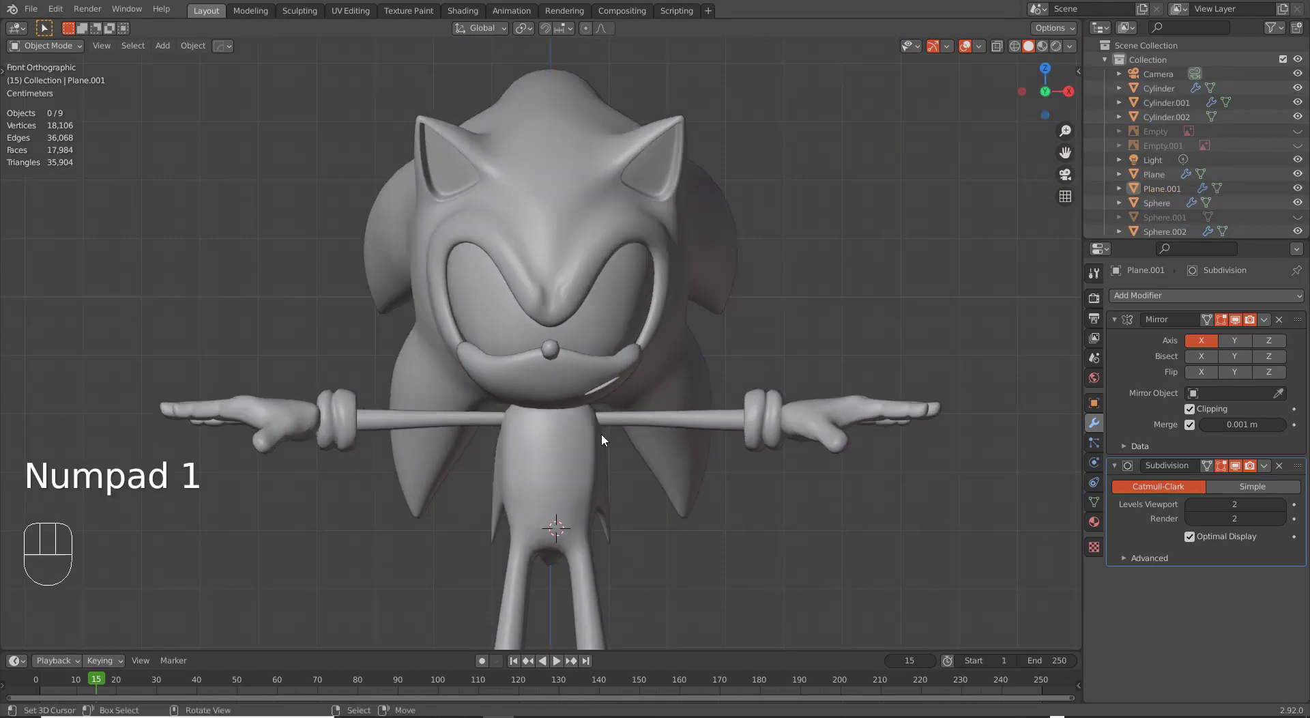
{"action": "scroll", "coordinate": [601, 434], "scroll_direction": "up", "scroll_amount": 5}
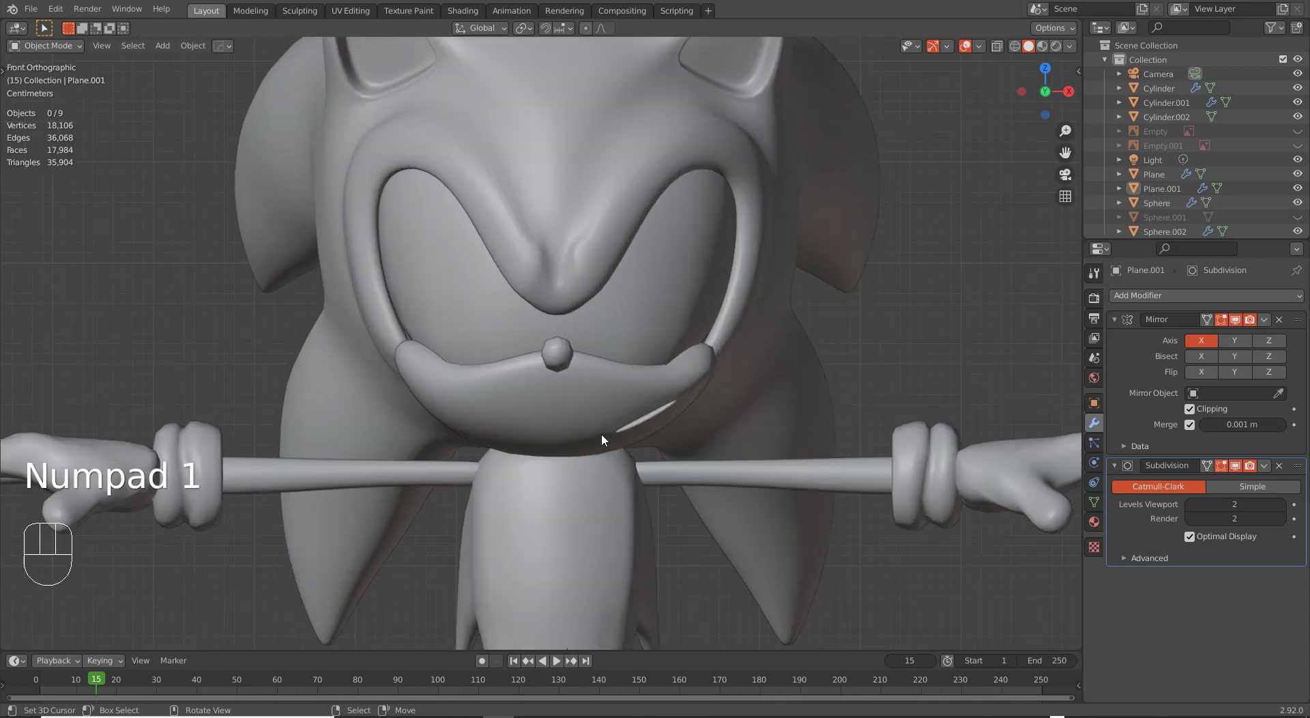
{"action": "middle_click_drag", "start_coordinate": [713, 389], "coordinate": [598, 370], "text": "shift"}
{"action": "scroll", "coordinate": [622, 307], "scroll_direction": "down", "scroll_amount": 2}
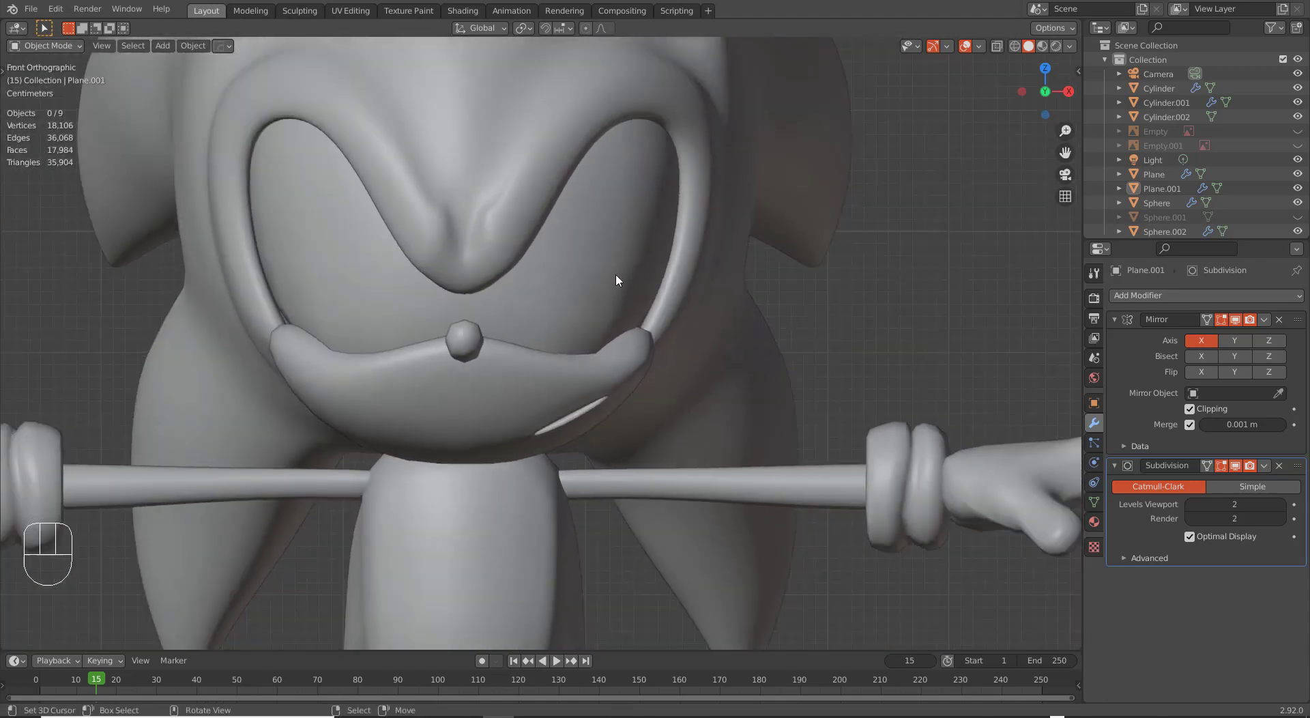
Select the eyeball object and add a level 2 Subdivision modifier to it, leaving nothing selected.
{"action": "right_click", "coordinate": [609, 282]}
{"action": "key", "text": "q"}
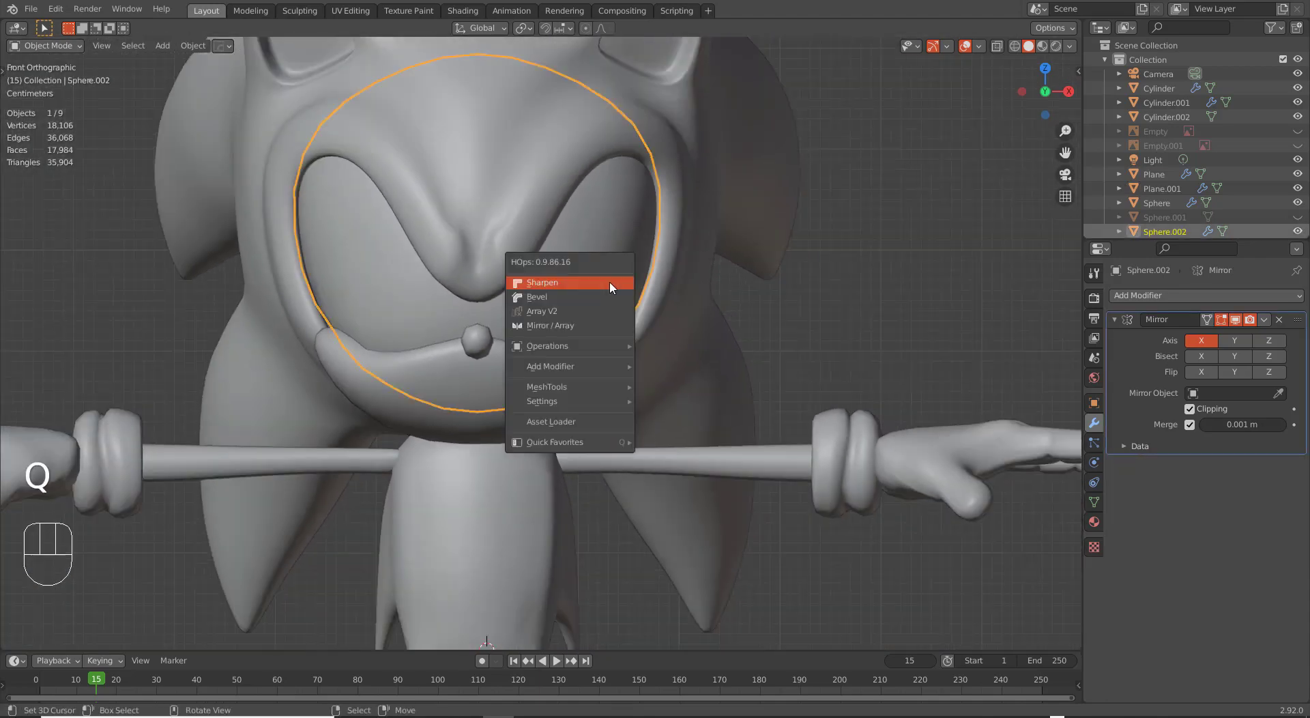
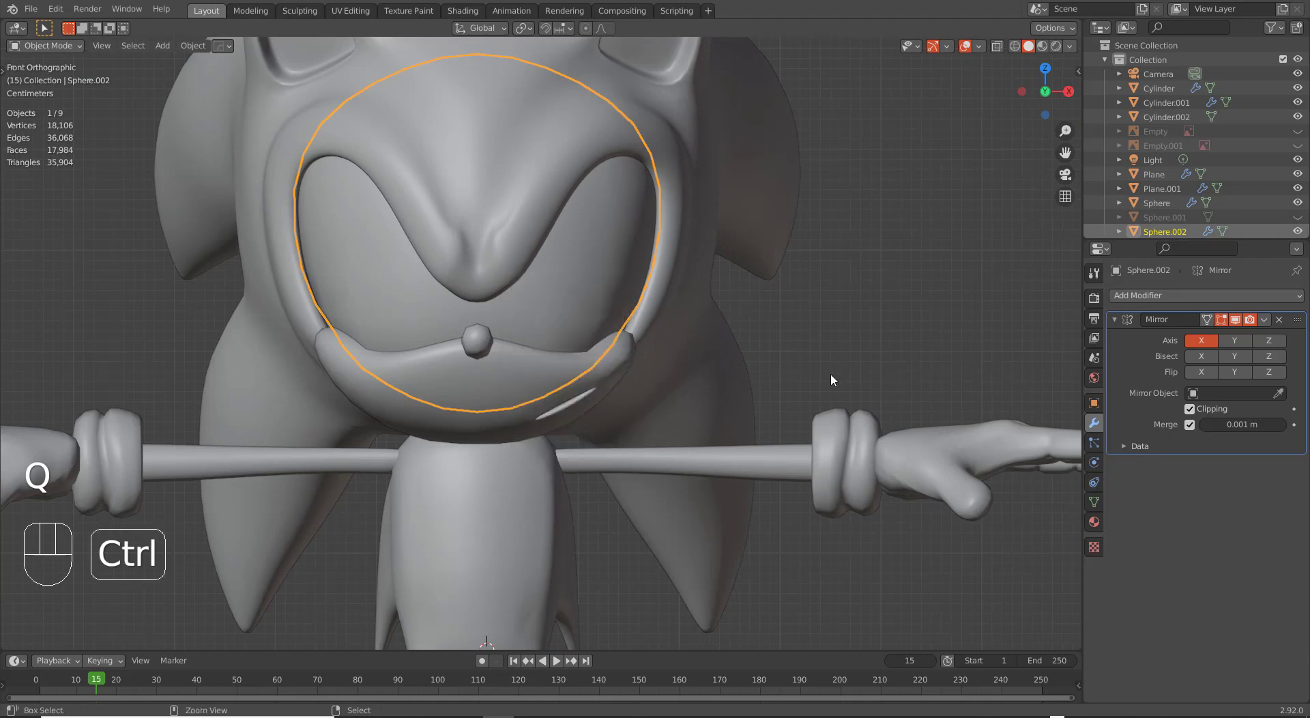
{"action": "key", "text": "ctrl+2"}
{"action": "middle_click_drag", "start_coordinate": [591, 337], "coordinate": [580, 379]}
{"action": "key", "text": "a"}
{"action": "key", "text": "a"}
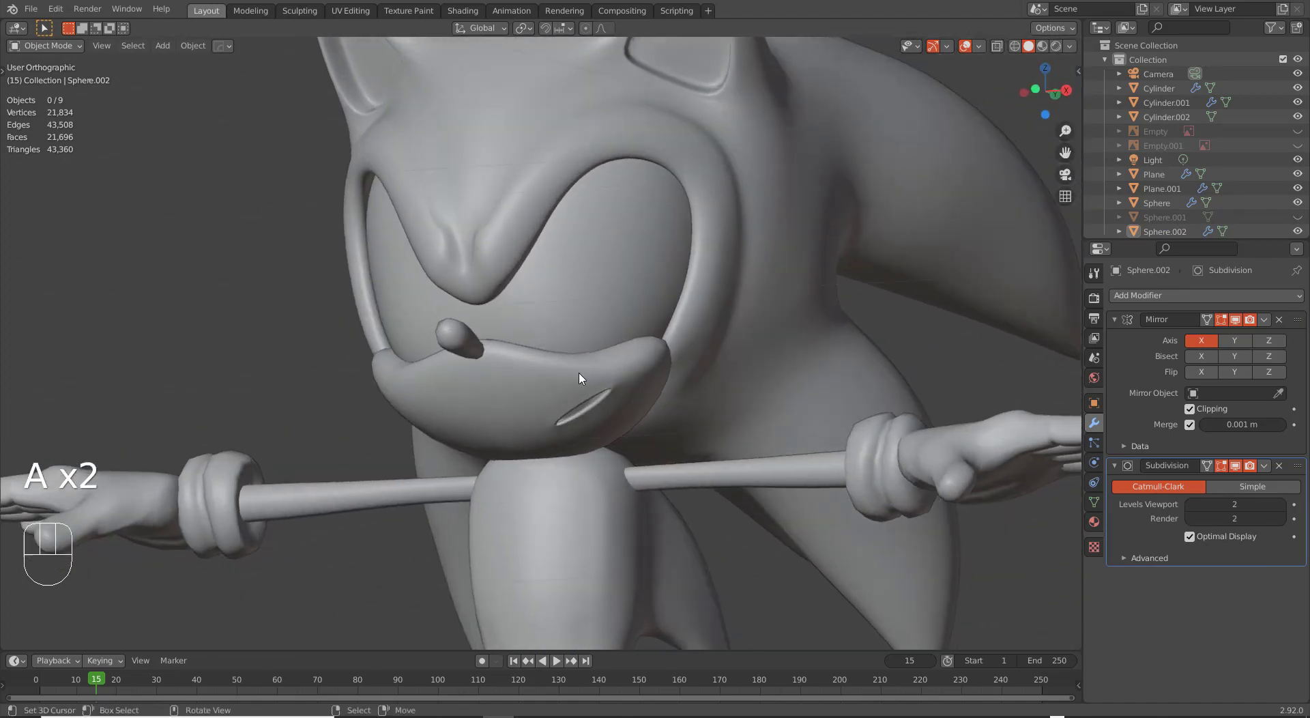
Snap the 3D cursor to the world origin in front view.
{"action": "key", "text": "KP_1"}
{"action": "scroll", "coordinate": [608, 389], "scroll_direction": "down", "scroll_amount": 3}
{"action": "scroll", "coordinate": [612, 401], "scroll_direction": "up", "scroll_amount": 4}
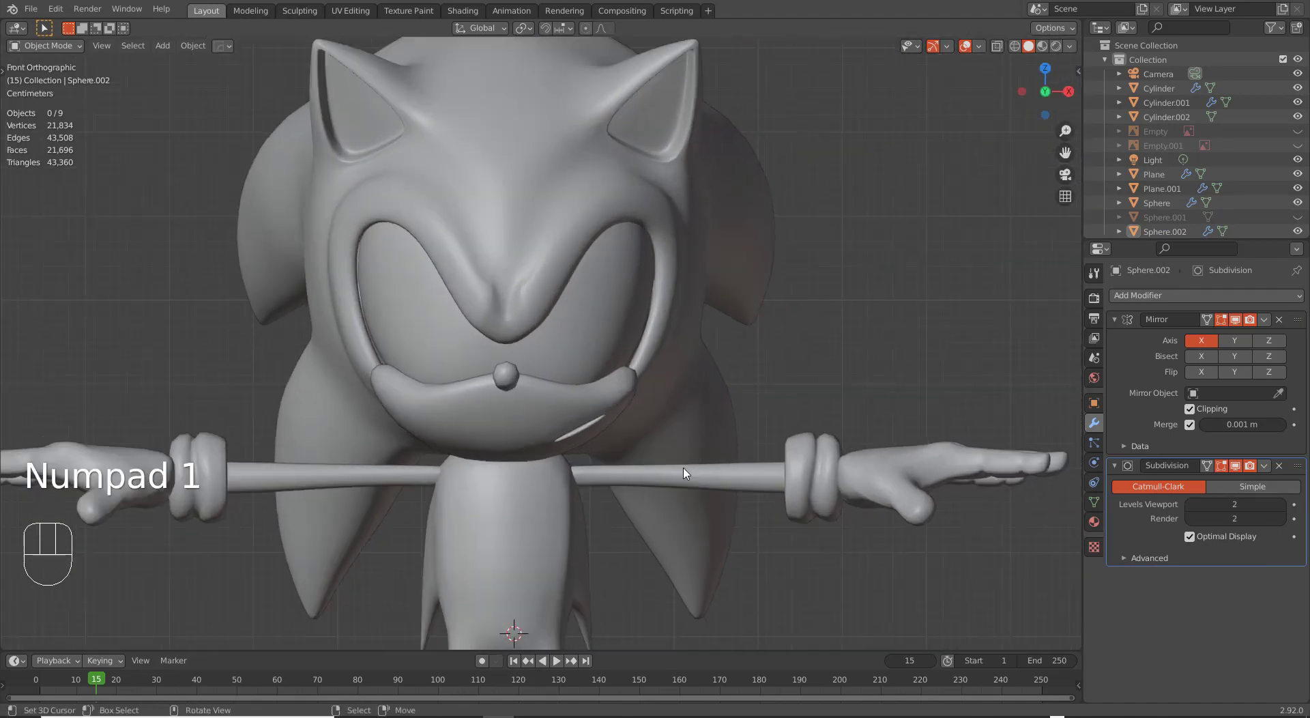
{"action": "middle_click_drag", "start_coordinate": [649, 360], "coordinate": [643, 363], "text": "shift"}
{"action": "scroll", "coordinate": [648, 382], "scroll_direction": "down", "scroll_amount": 4}
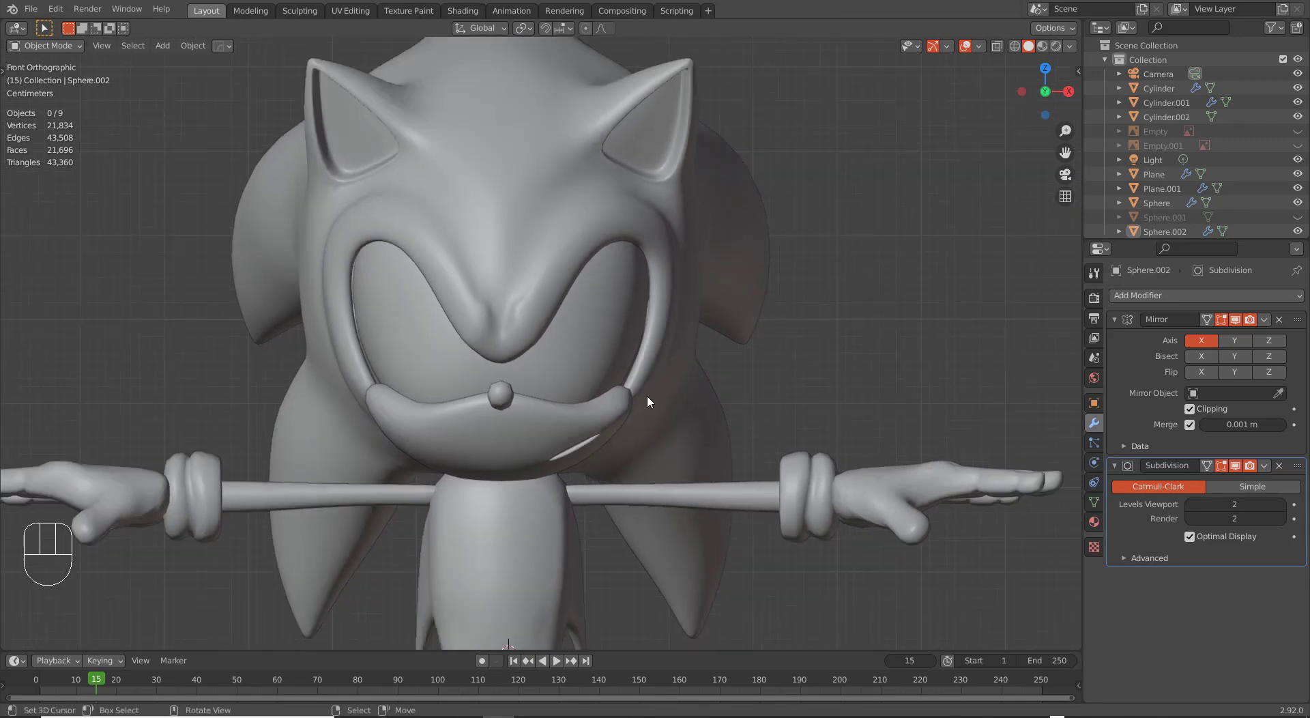
{"action": "key", "text": "shift+s"}
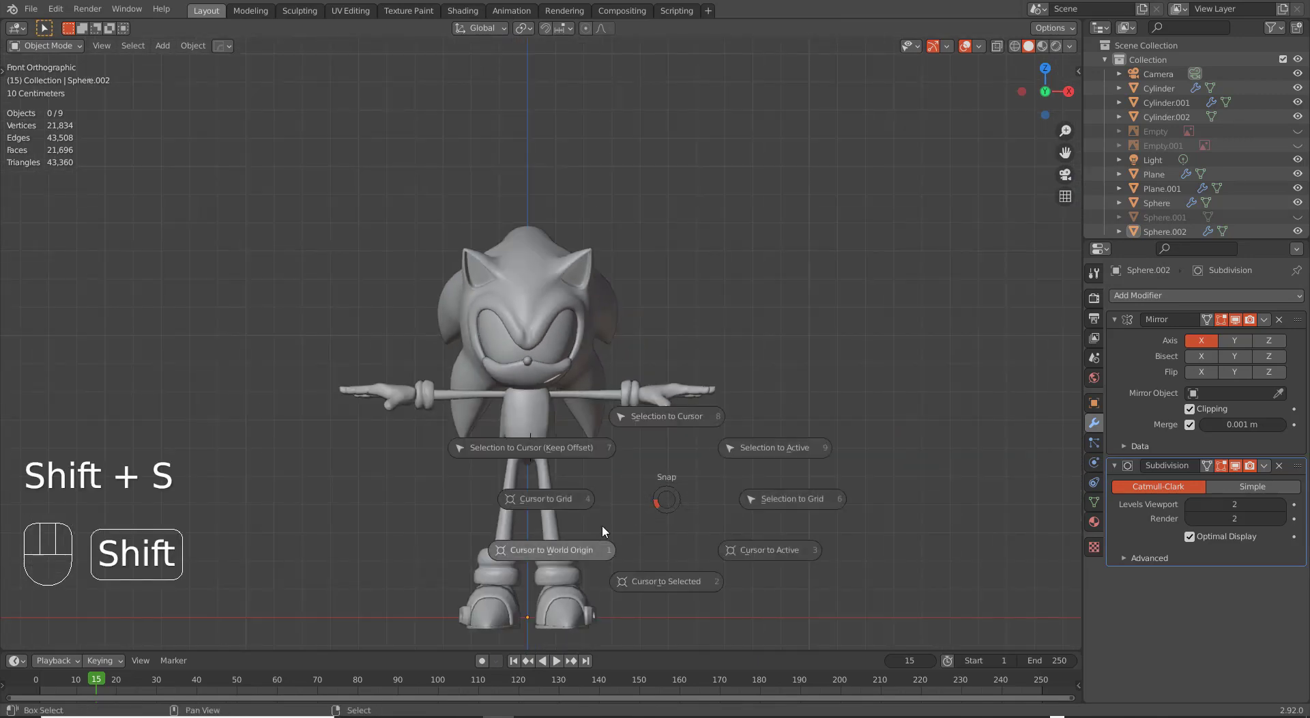
{"action": "left_click", "coordinate": [545, 555]}
{"action": "key", "text": "shift+s"}
{"action": "left_click", "coordinate": [577, 548]}
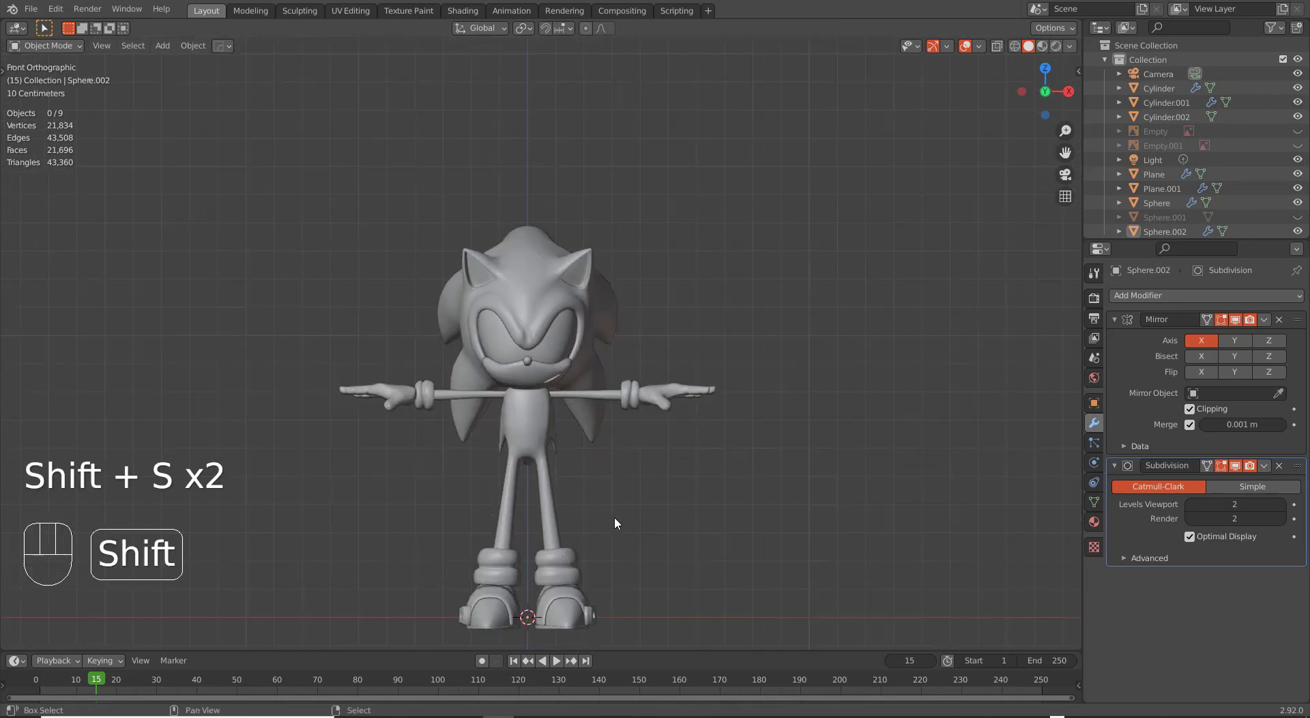
Add a 32-vertex mesh circle with 1 m radius at the cursor and rotate its vertices 90° about global X.
{"action": "key", "text": "shift+a"}
{"action": "mouse_move", "coordinate": [618, 519]}
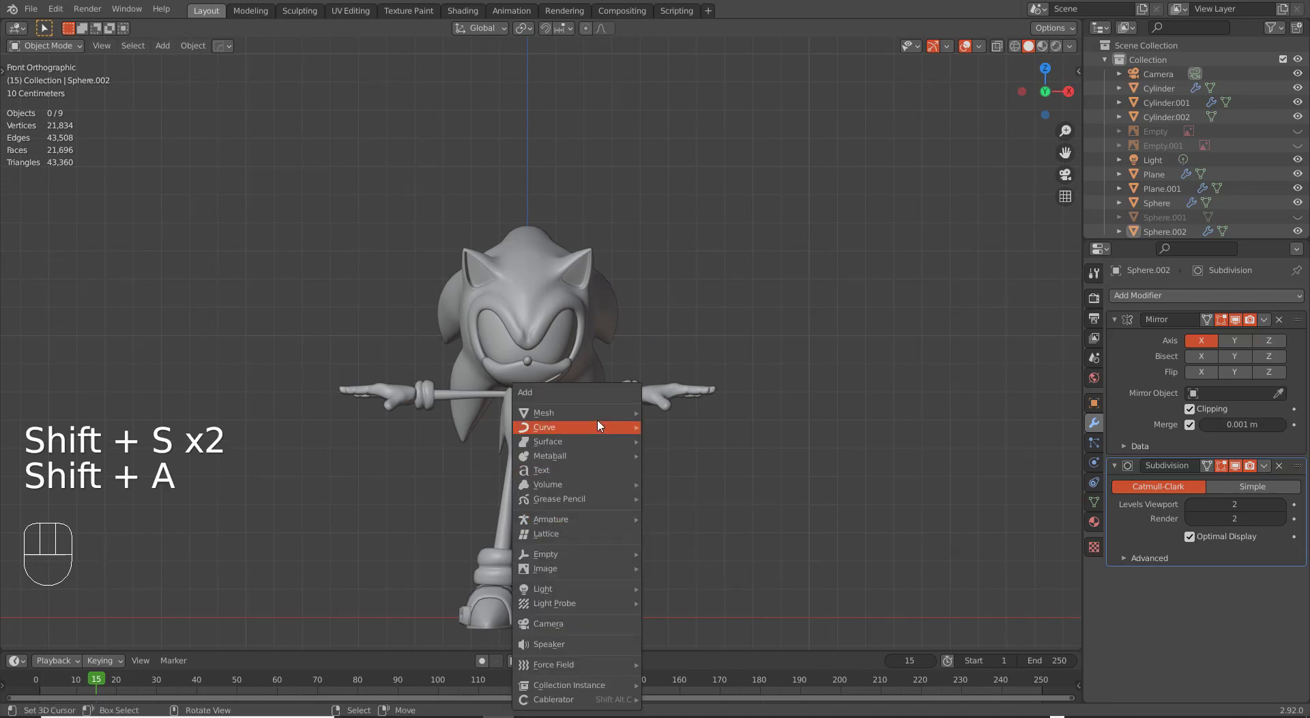
{"action": "mouse_move", "coordinate": [645, 412]}
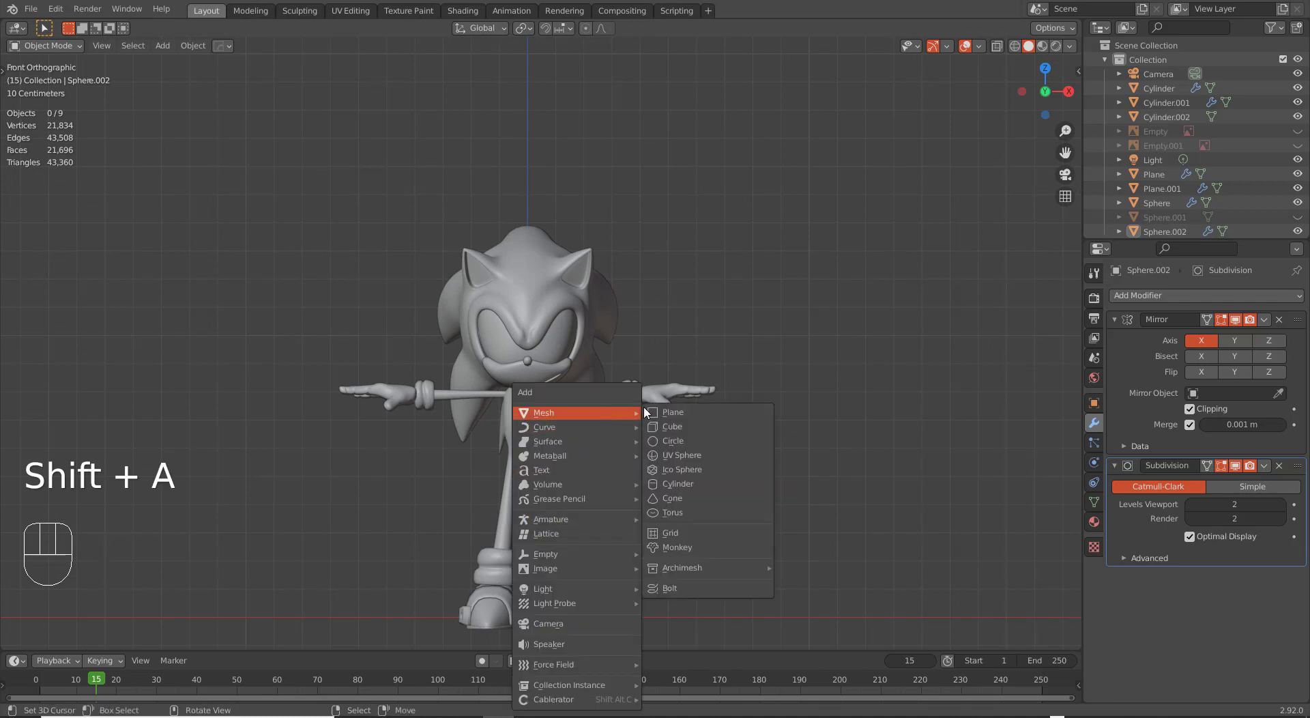
{"action": "left_click", "coordinate": [707, 441]}
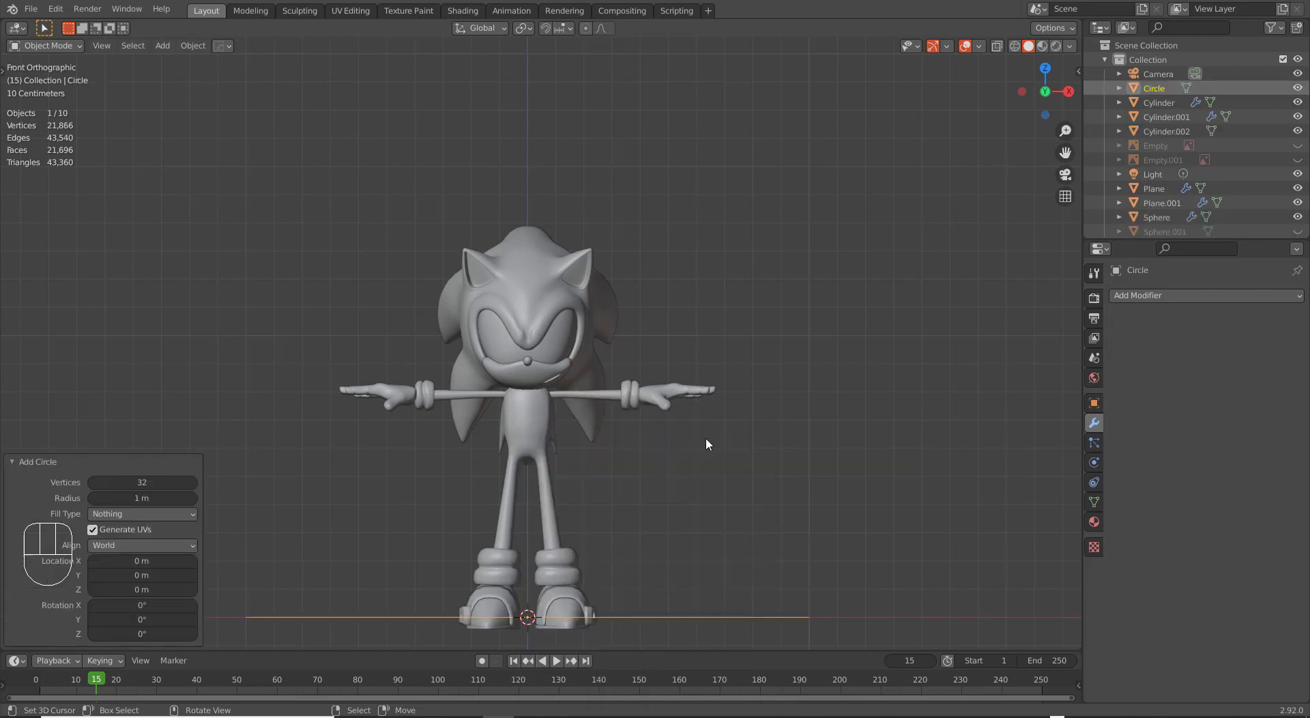
{"action": "scroll", "coordinate": [616, 498], "scroll_direction": "down", "scroll_amount": 2}
{"action": "key", "text": "Tab"}
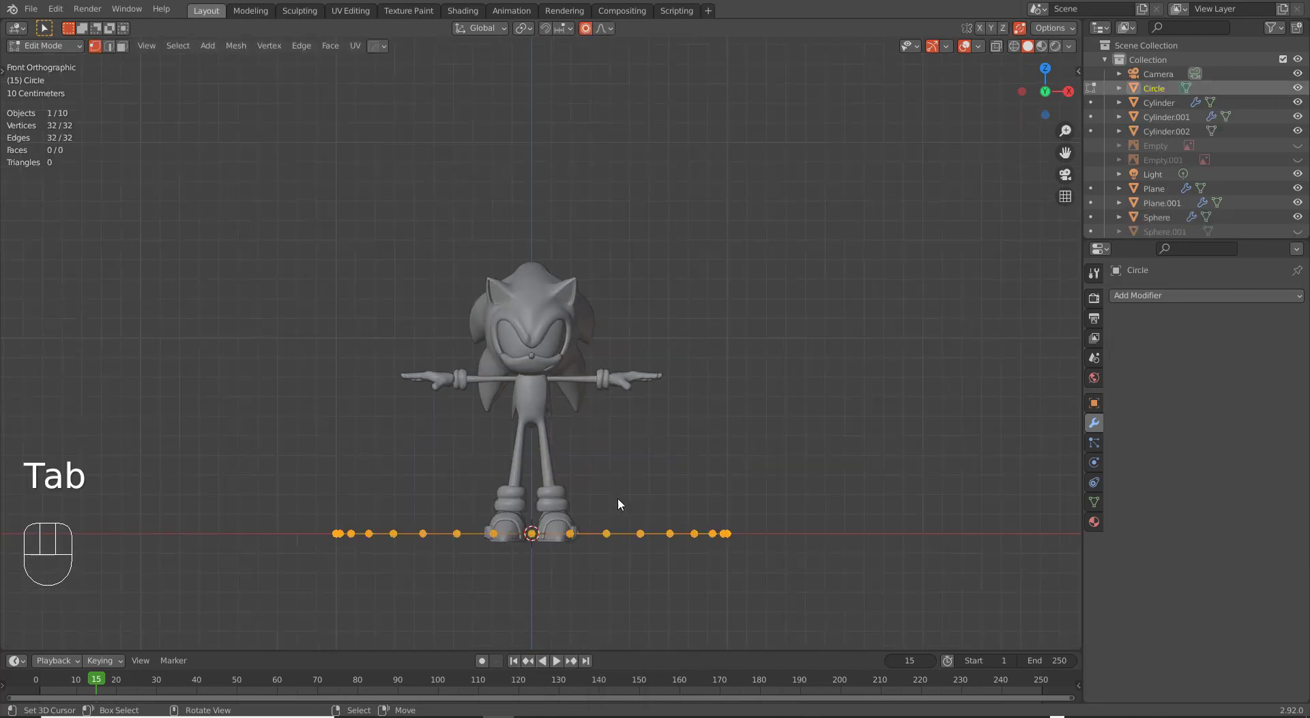
{"action": "key", "text": "r"}
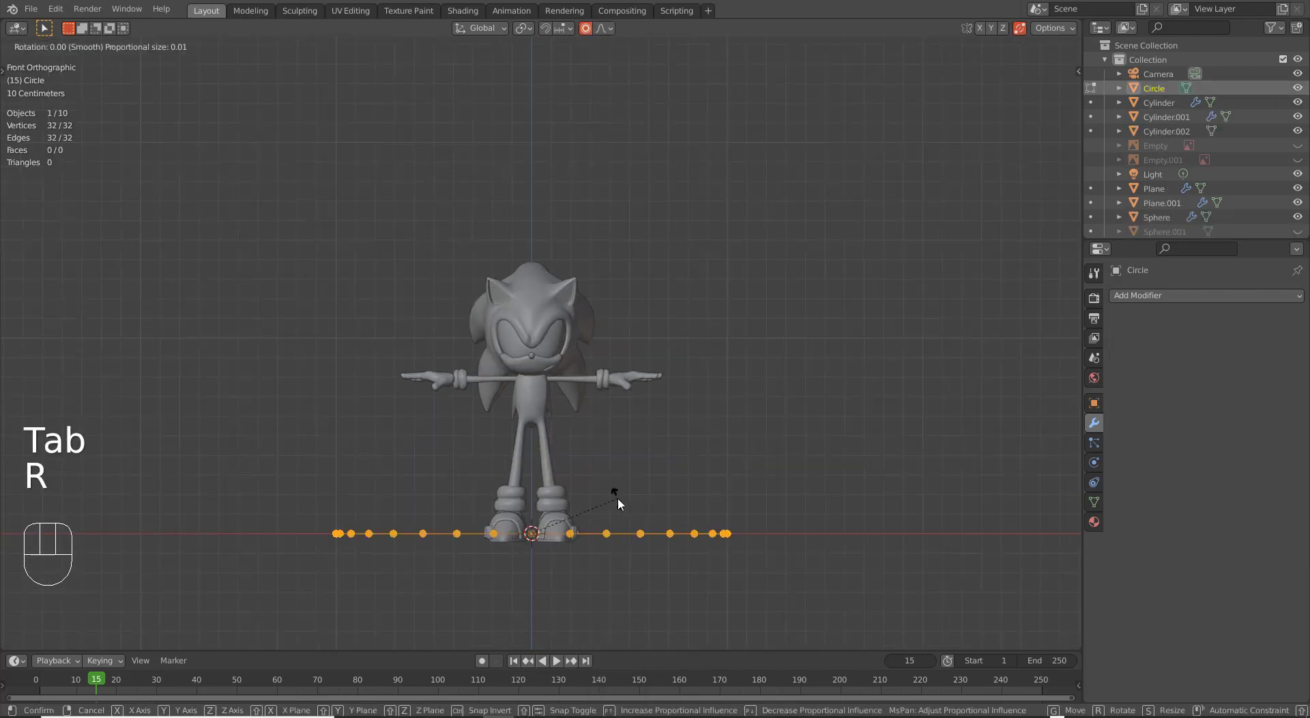
{"action": "key", "text": "x"}
{"action": "key", "text": "9"}
{"action": "key", "text": "0"}
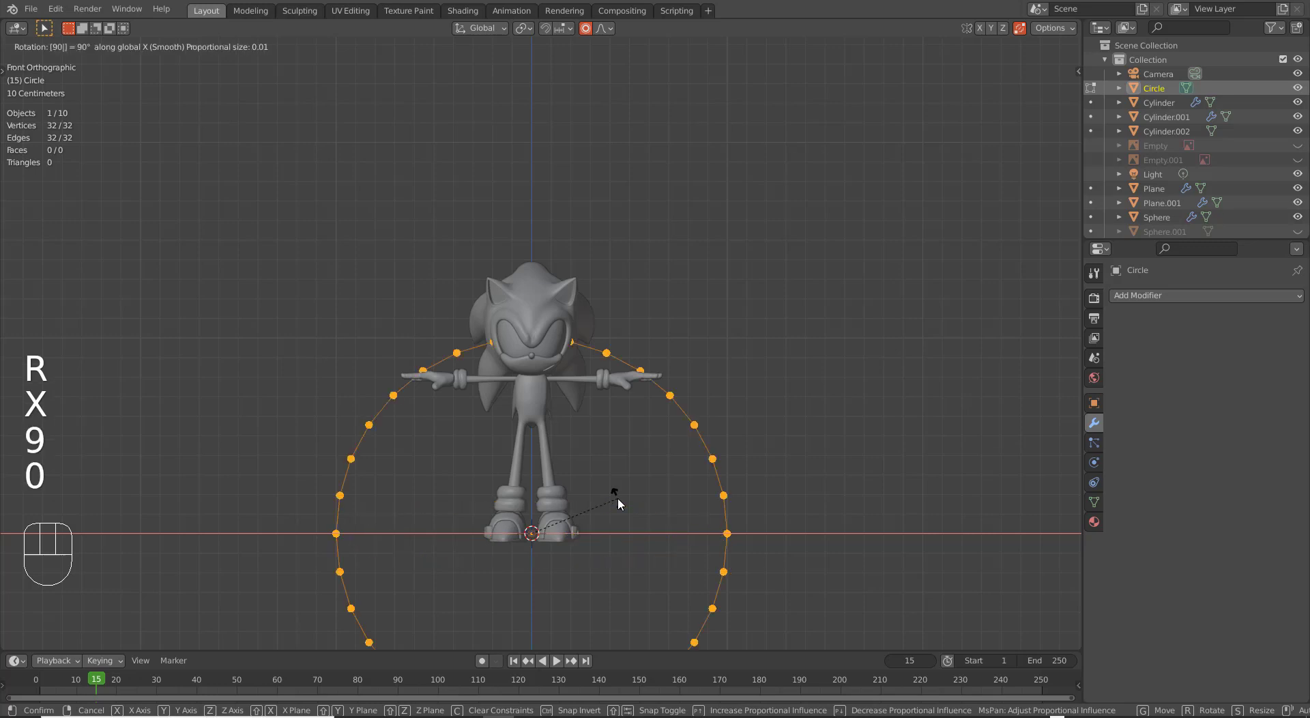
{"action": "key", "text": "Return"}
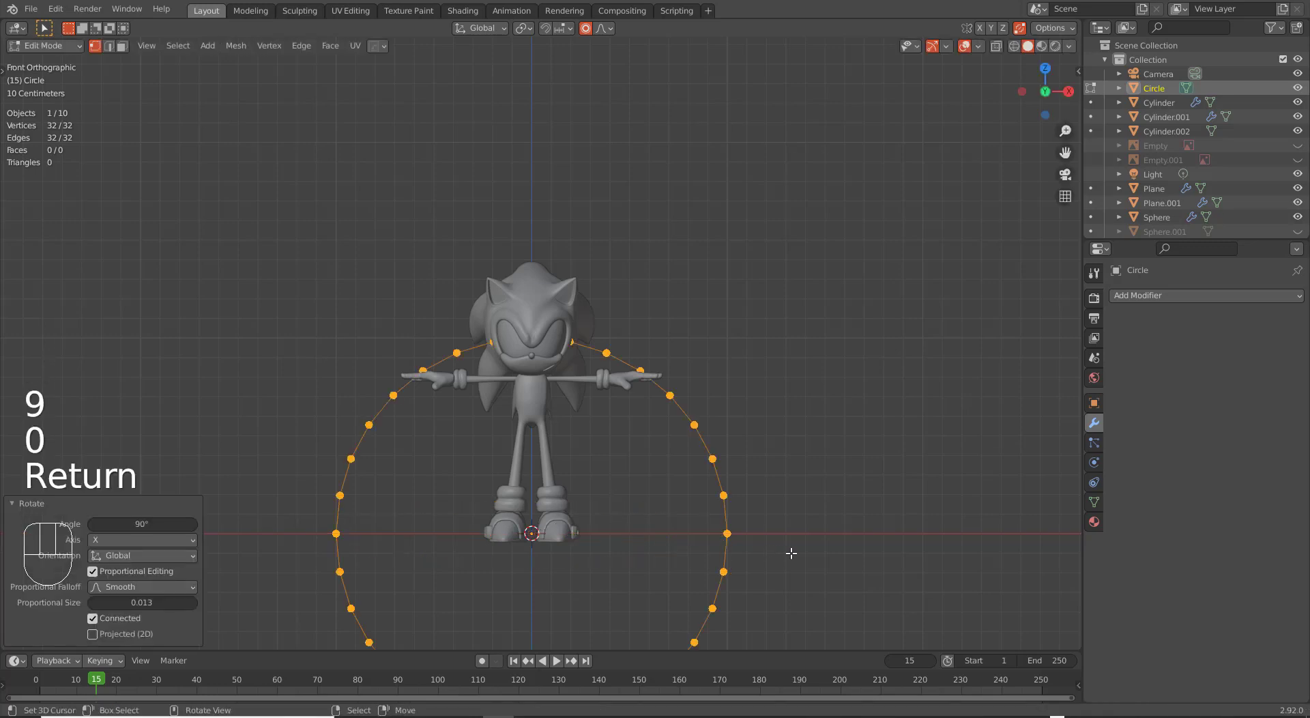
Narrow the circle to 0.26 along X, and scale the resulting ellipse uniformly to about 0.222.
{"action": "key", "text": "s"}
{"action": "key", "text": "x"}
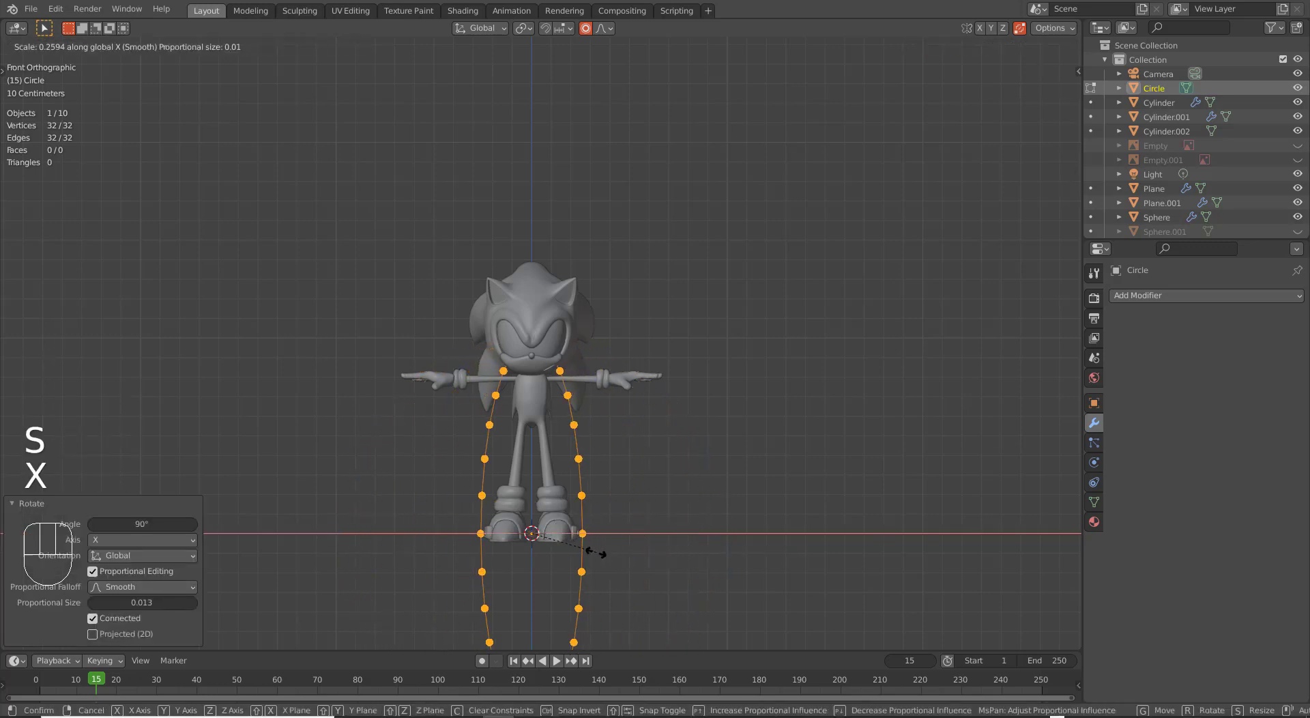
{"action": "left_click", "coordinate": [598, 550]}
{"action": "scroll", "coordinate": [641, 617], "scroll_direction": "down", "scroll_amount": 3}
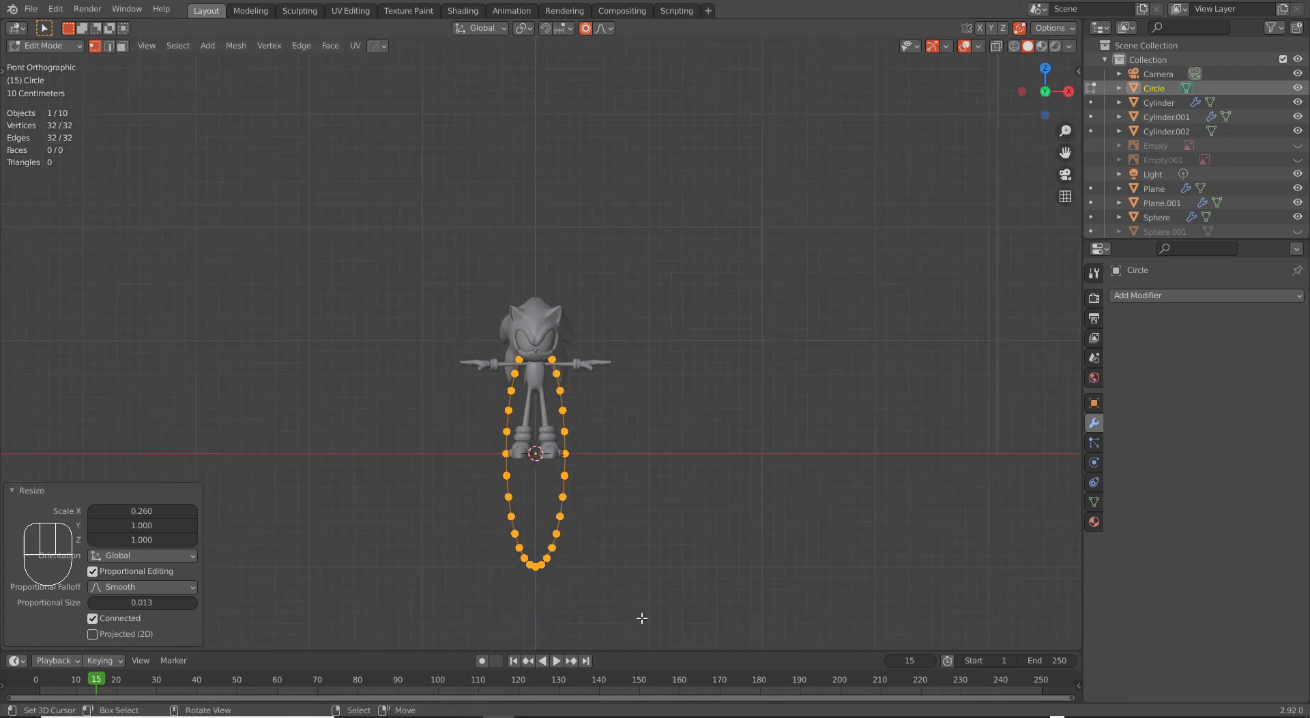
{"action": "key", "text": "s"}
{"action": "left_click", "coordinate": [572, 482]}
{"action": "scroll", "coordinate": [594, 574], "scroll_direction": "up", "scroll_amount": 4}
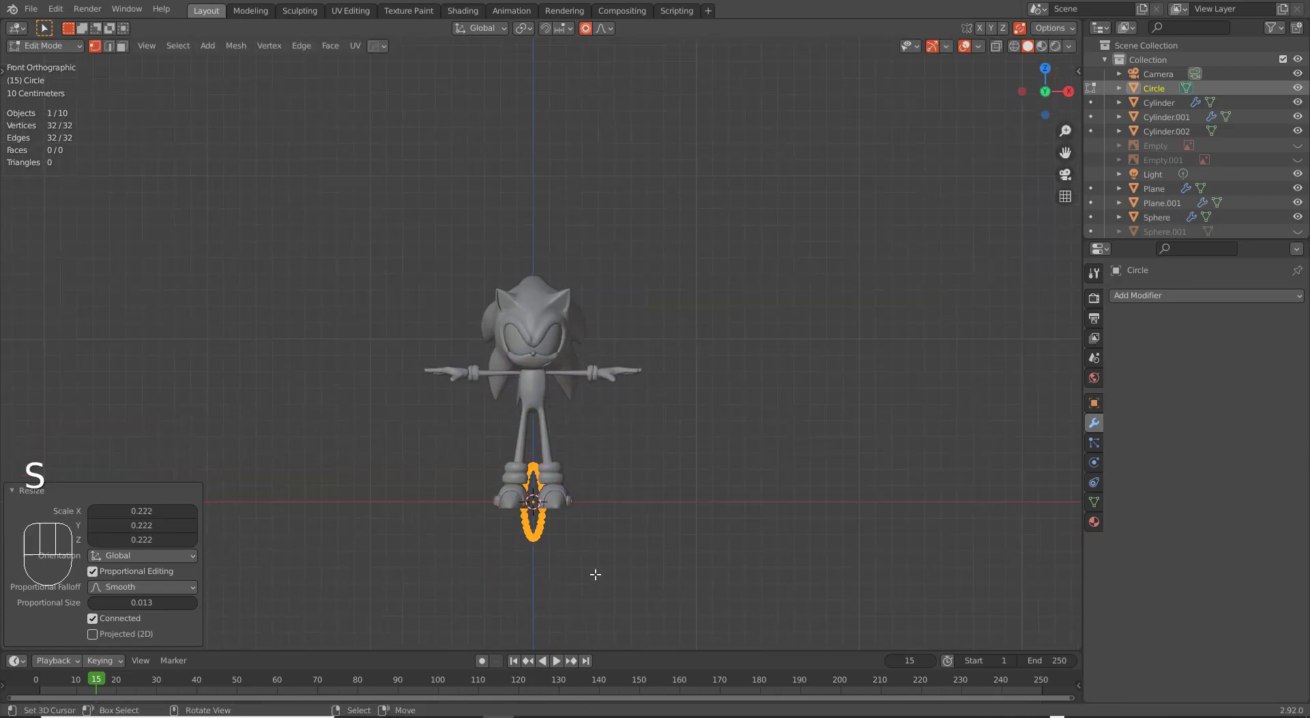
{"action": "middle_click_drag", "start_coordinate": [591, 585], "coordinate": [635, 383], "text": "shift"}
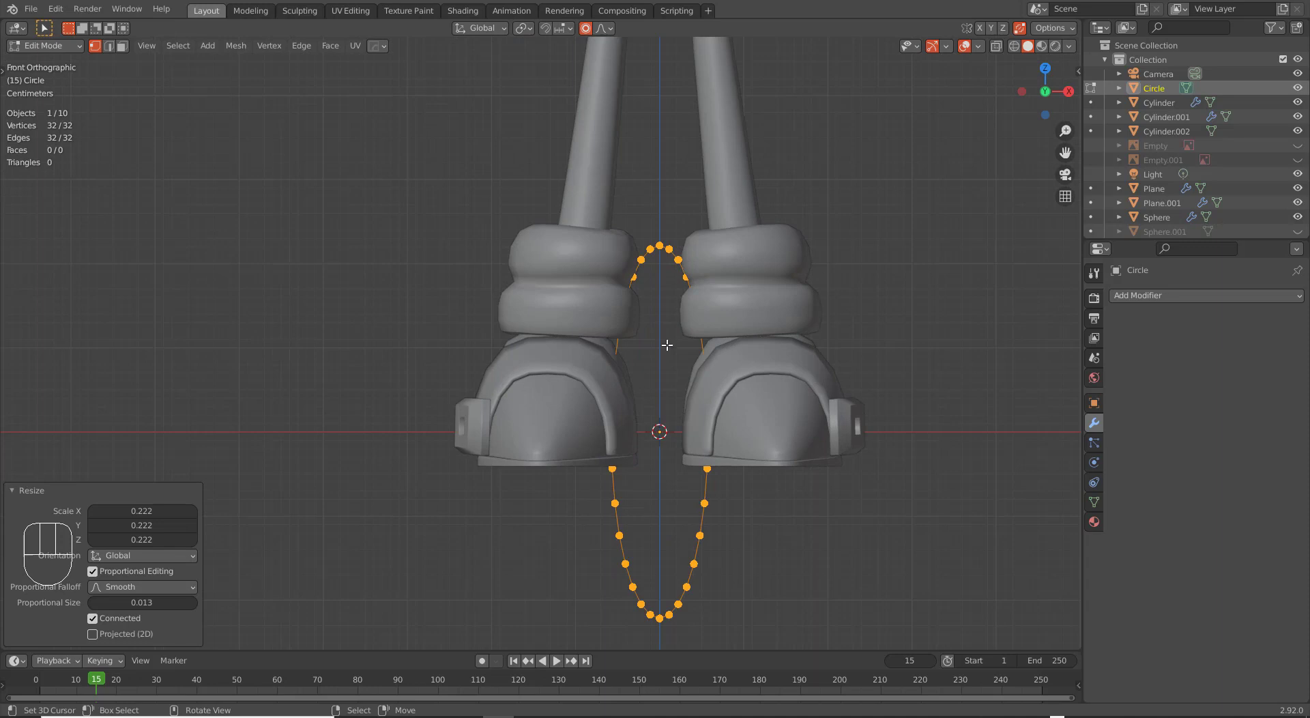
Grid Fill the ellipse between the shoes with a span of 4 and an offset of -1.
{"action": "key", "text": "ctrl+f"}
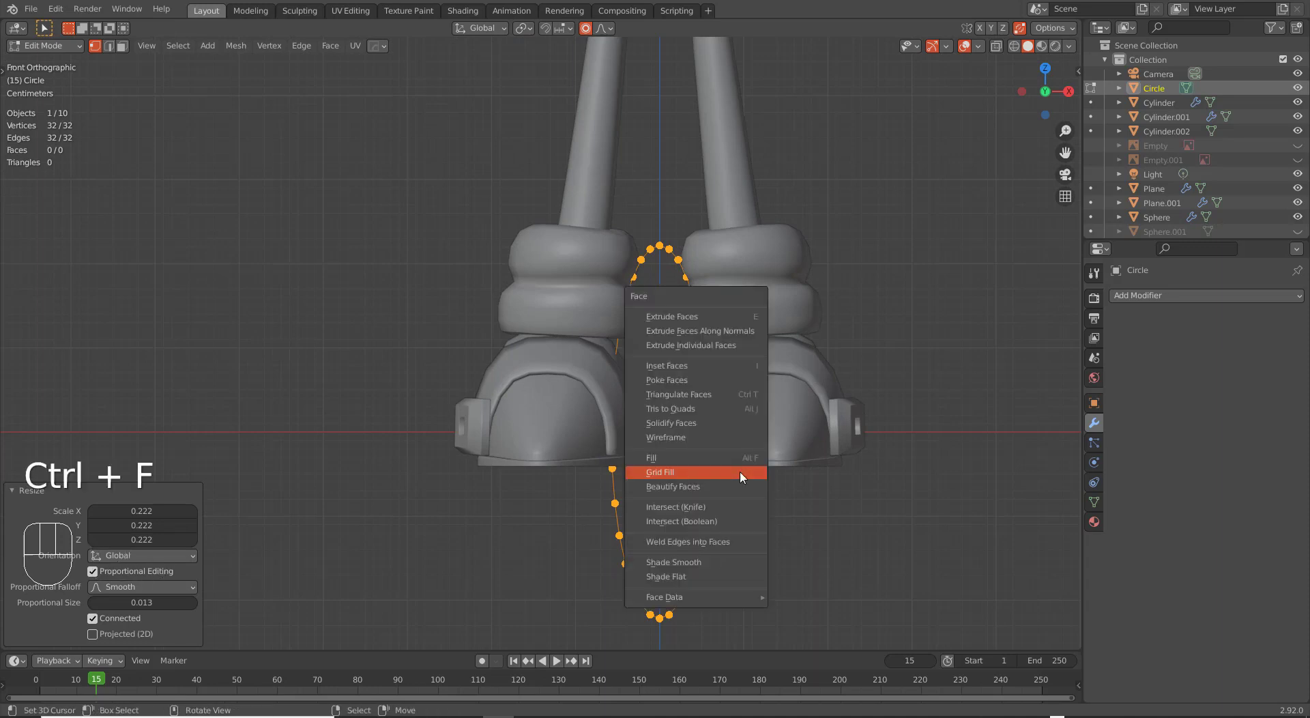
{"action": "left_click", "coordinate": [740, 470]}
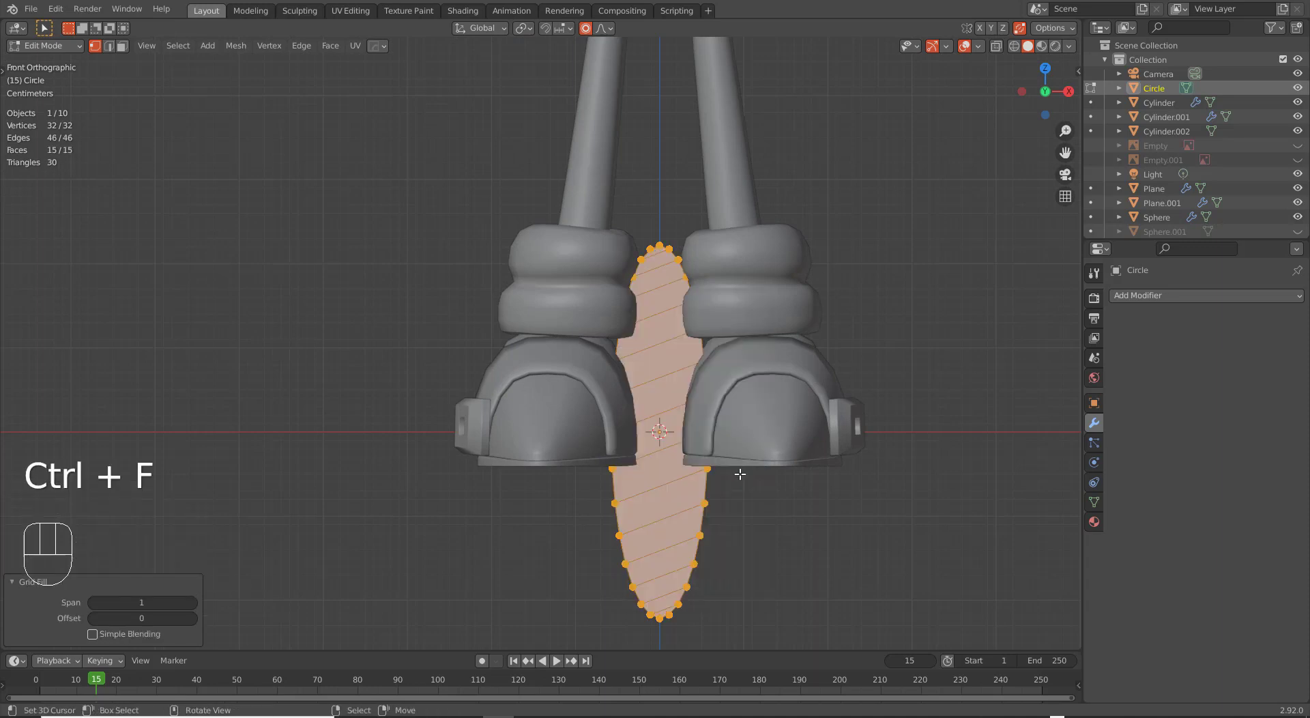
{"action": "left_click", "coordinate": [194, 602]}
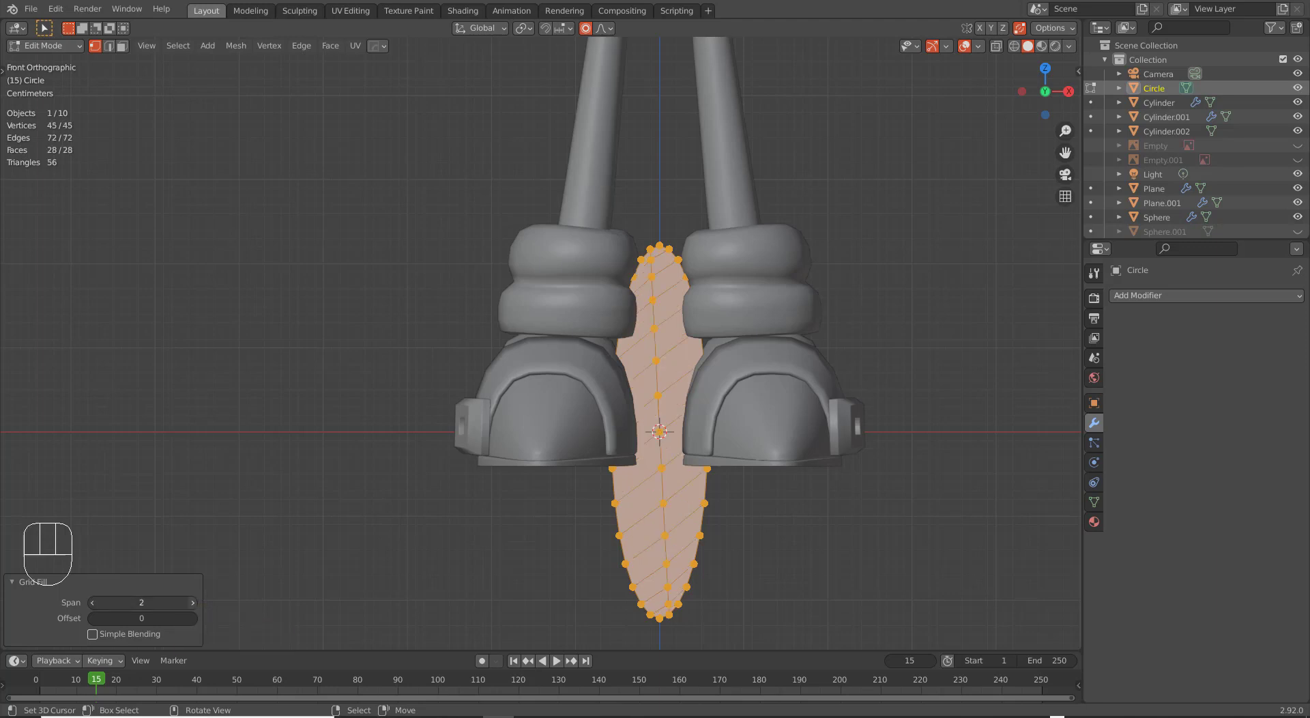
{"action": "left_click", "coordinate": [192, 617]}
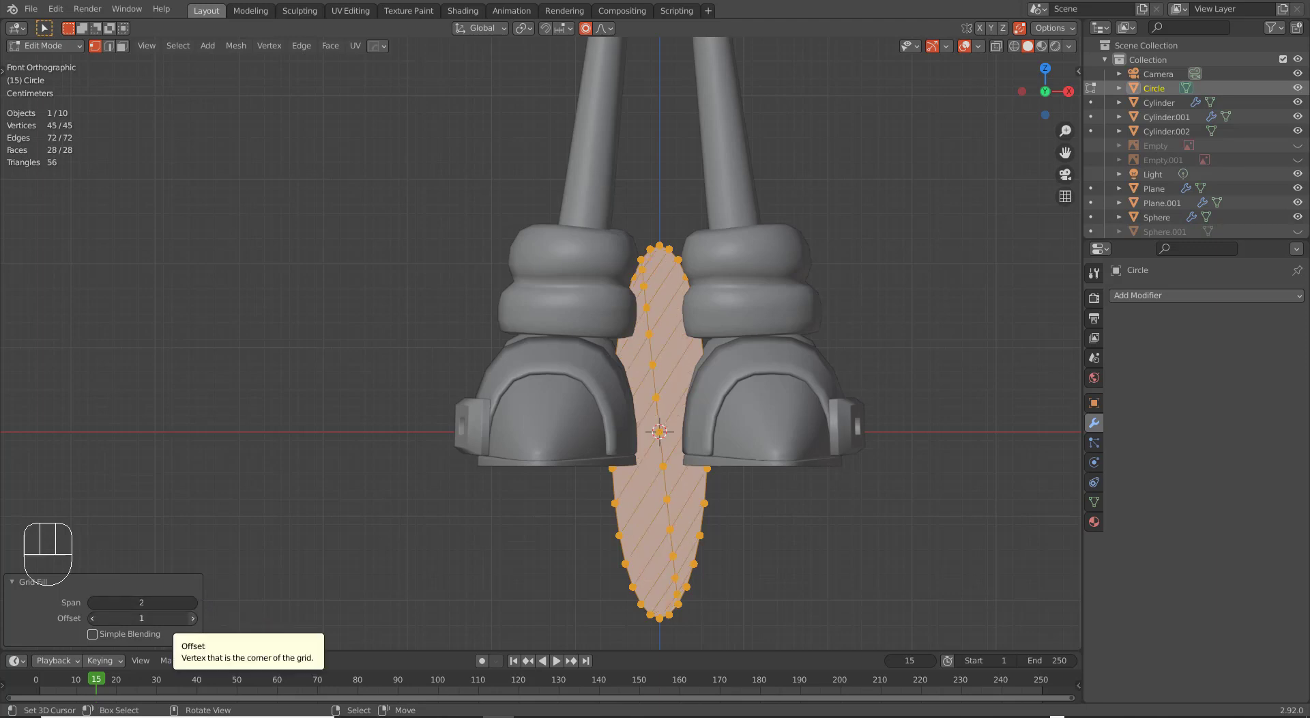
{"action": "left_click", "coordinate": [92, 619]}
{"action": "left_click", "coordinate": [92, 620]}
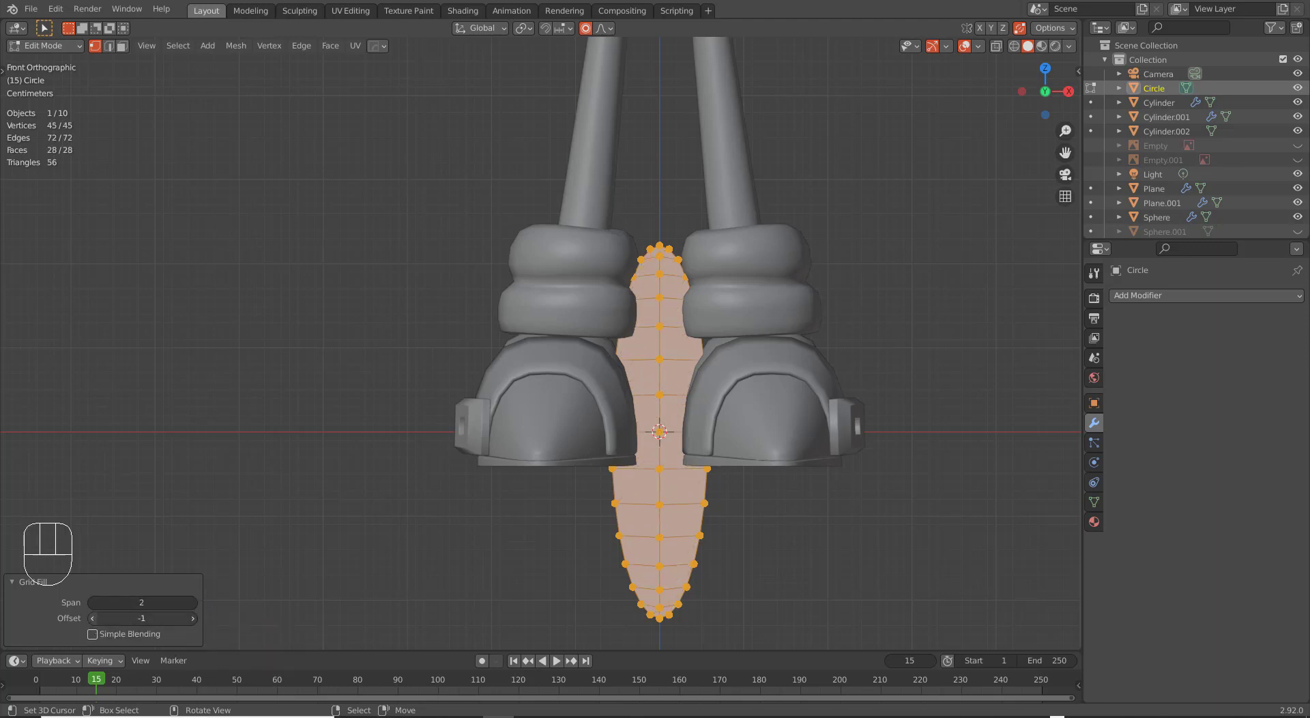
{"action": "left_click", "coordinate": [192, 602]}
{"action": "left_click", "coordinate": [193, 602]}
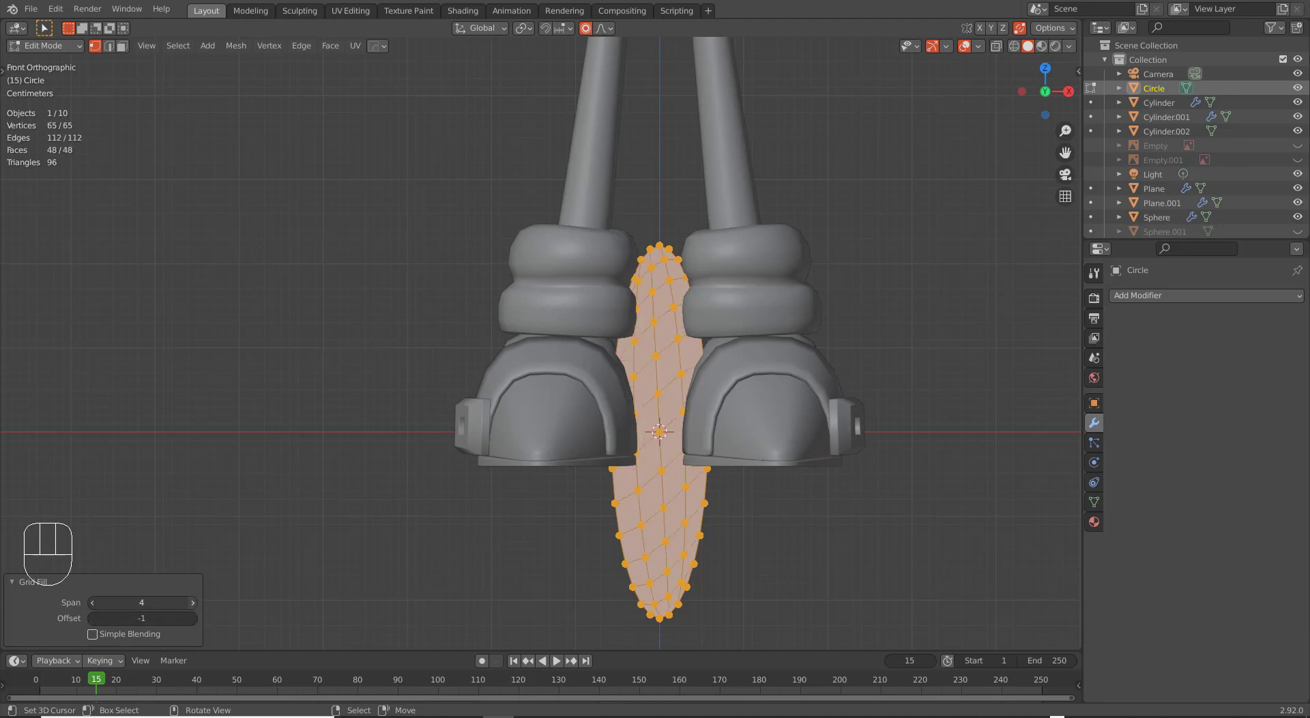
Set the Grid Fill offset to -2 and return to Object Mode.
{"action": "left_click", "coordinate": [94, 618]}
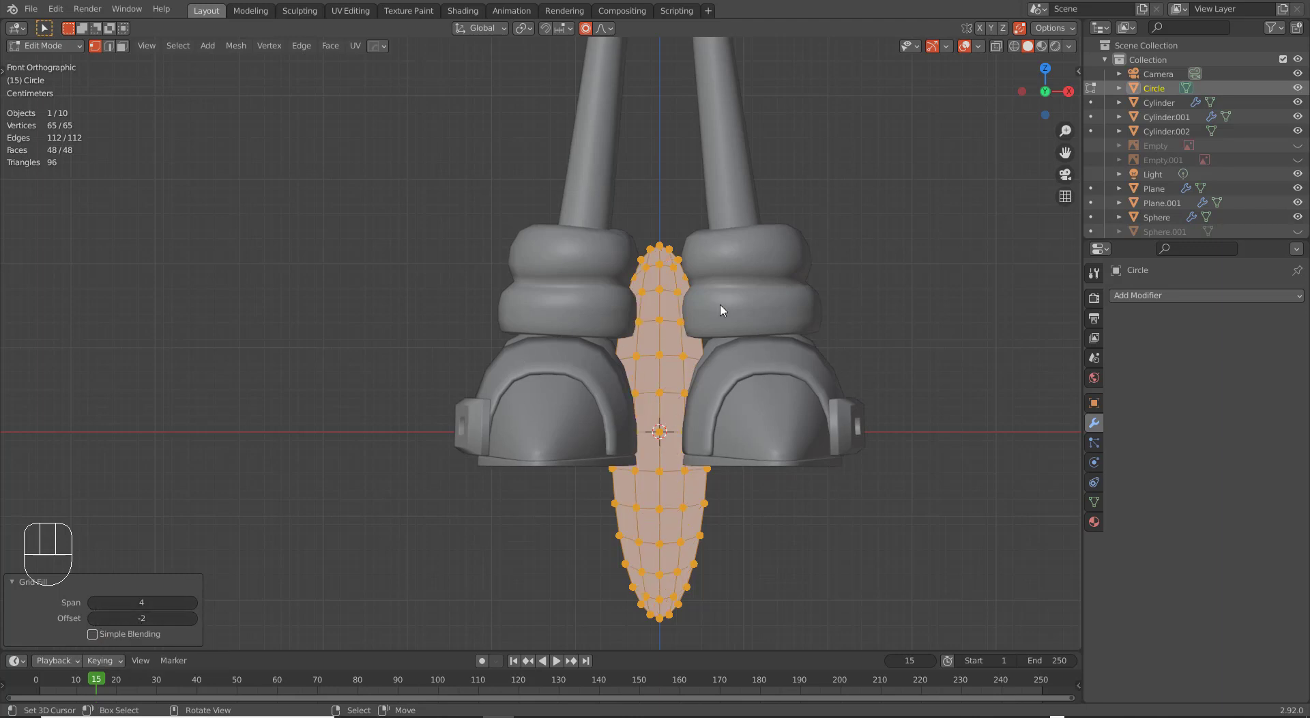
{"action": "scroll", "coordinate": [680, 555], "scroll_direction": "down", "scroll_amount": 4}
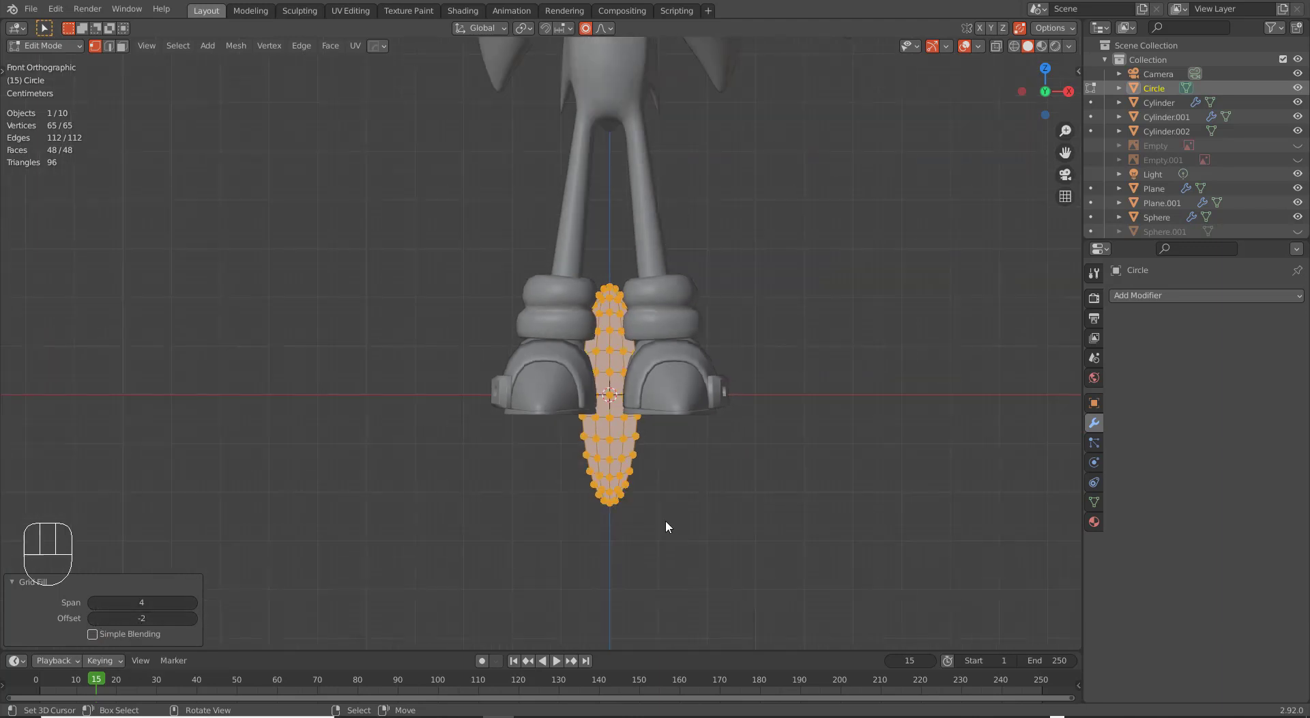
{"action": "scroll", "coordinate": [625, 441], "scroll_direction": "down", "scroll_amount": 3}
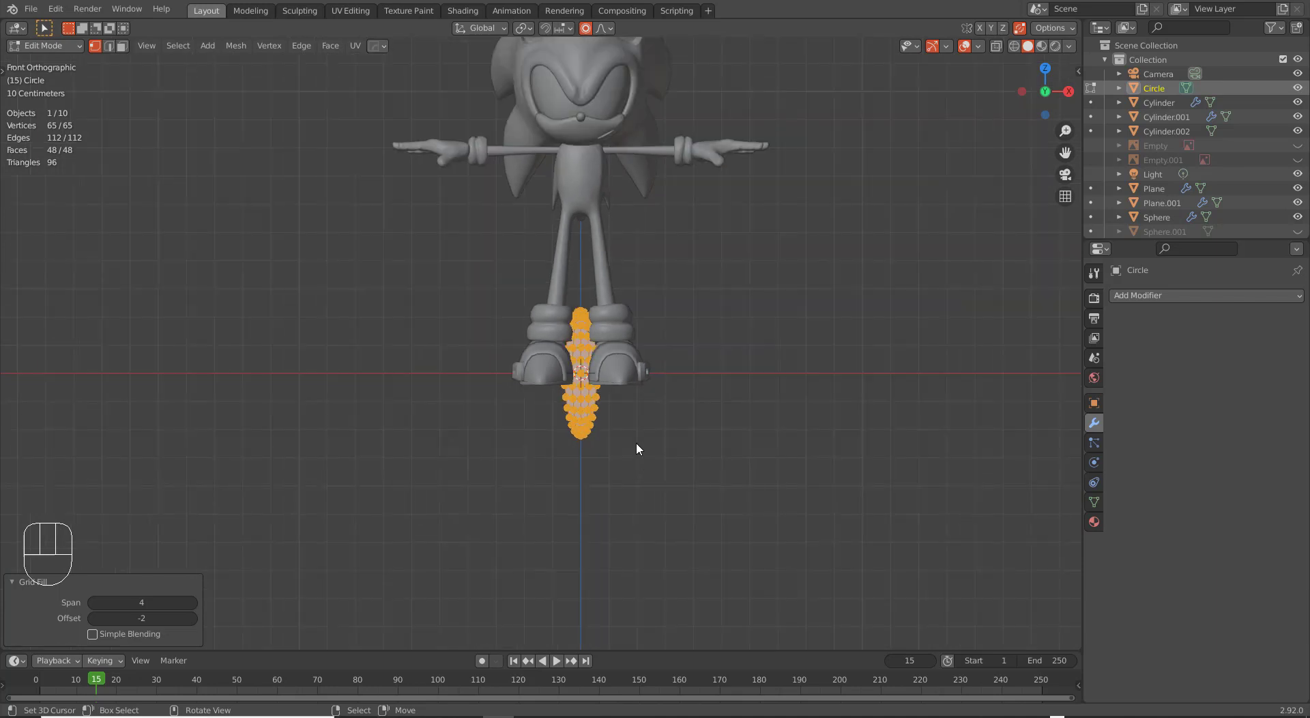
{"action": "middle_click_drag", "start_coordinate": [637, 441], "coordinate": [613, 497], "text": "shift"}
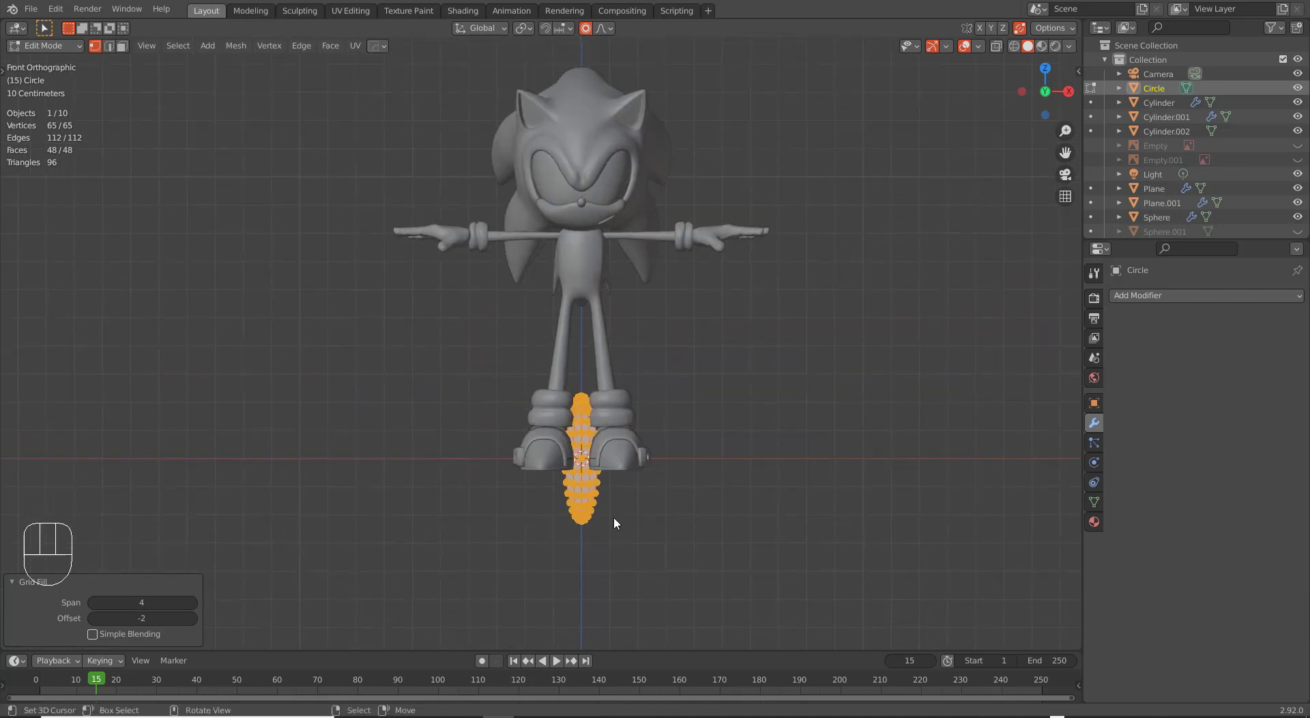
{"action": "key", "text": "Tab"}
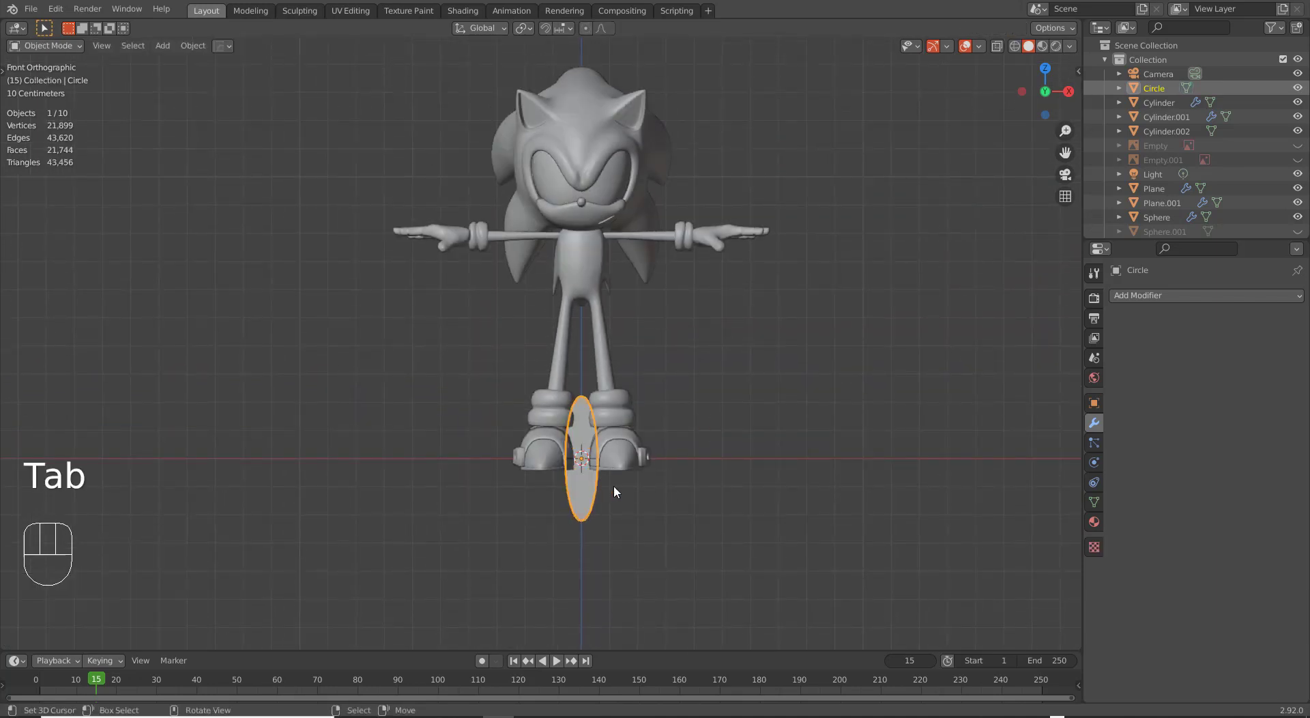
{"action": "key", "text": "g"}
{"action": "left_click", "coordinate": [633, 215]}
{"action": "middle_click_drag", "start_coordinate": [625, 309], "coordinate": [613, 362], "text": "shift"}
{"action": "scroll", "coordinate": [621, 439], "scroll_direction": "up", "scroll_amount": 4}
{"action": "key", "text": "ctrl+z"}
Move the ellipse from the feet up to the character's left eye, about 0.079 m in X and 0.951 m in Z.
{"action": "scroll", "coordinate": [621, 440], "scroll_direction": "down", "scroll_amount": 4}
{"action": "scroll", "coordinate": [621, 440], "scroll_direction": "down", "scroll_amount": 3}
{"action": "scroll", "coordinate": [613, 481], "scroll_direction": "up", "scroll_amount": 3}
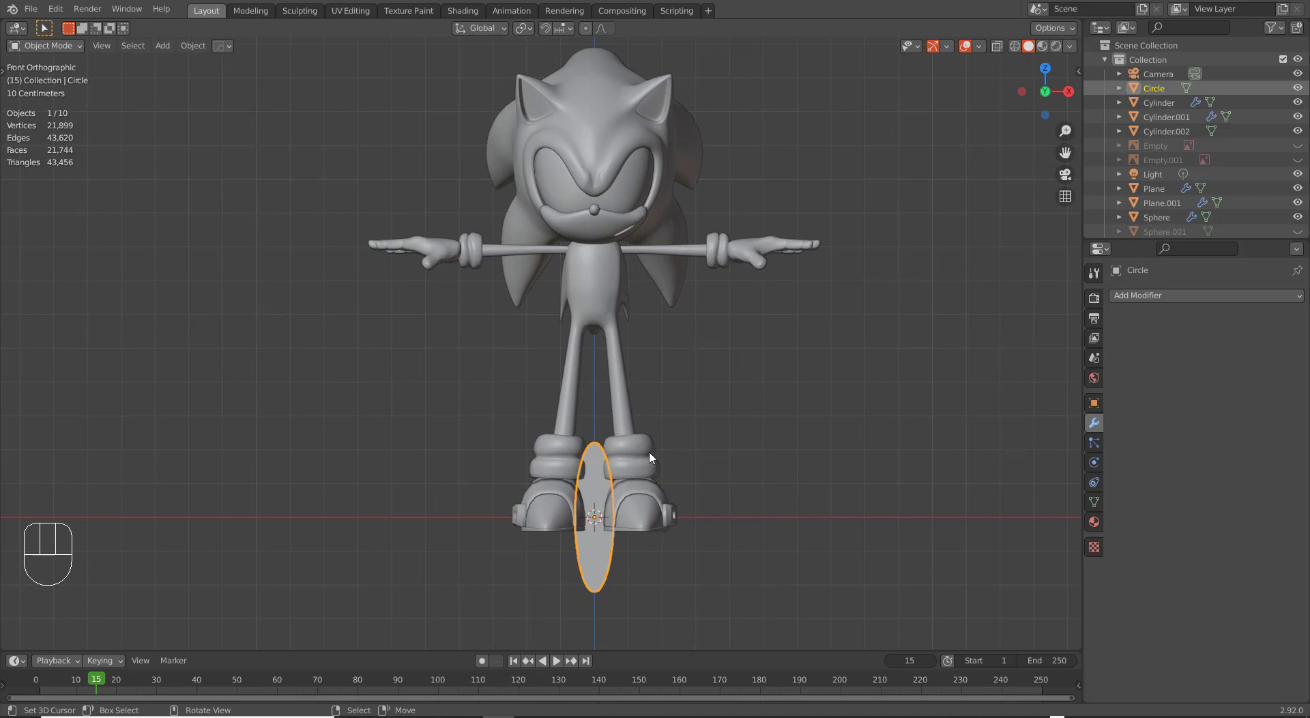
{"action": "key", "text": "g"}
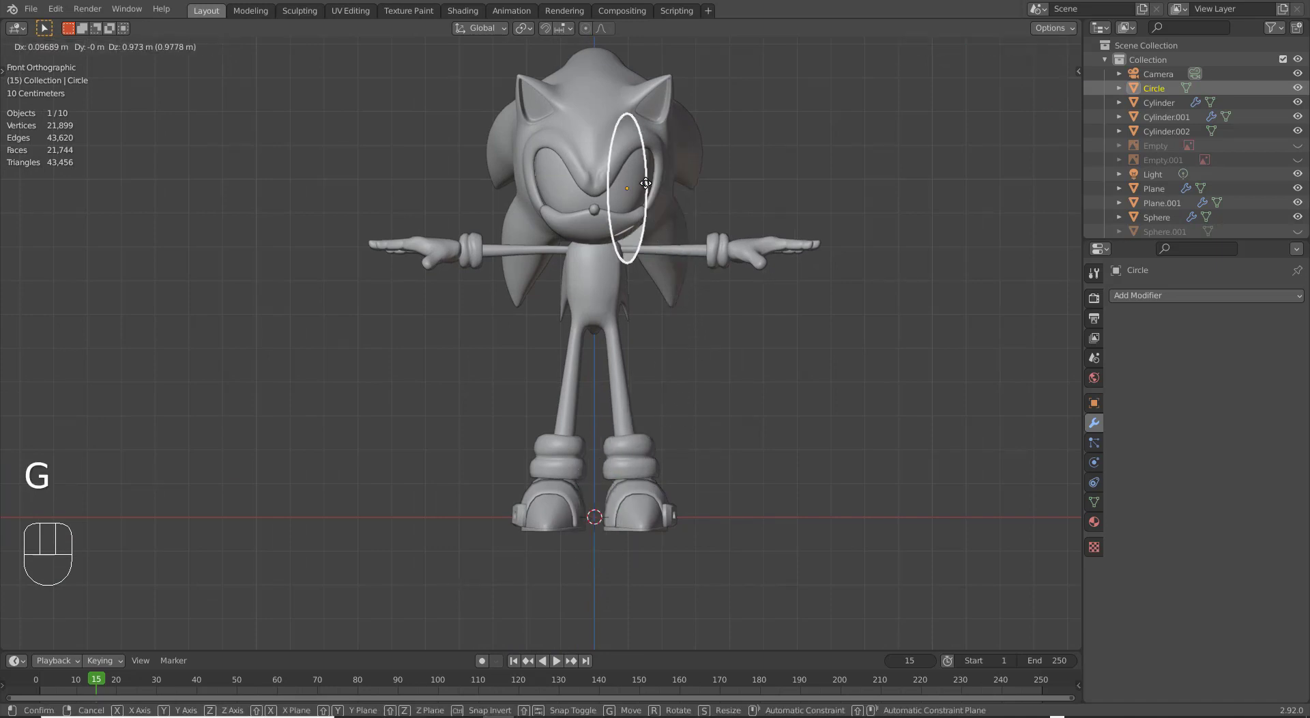
{"action": "left_click", "coordinate": [665, 156]}
{"action": "scroll", "coordinate": [685, 194], "scroll_direction": "up", "scroll_amount": 3}
{"action": "scroll", "coordinate": [684, 194], "scroll_direction": "down", "scroll_amount": 3}
{"action": "key", "text": "KP_3"}
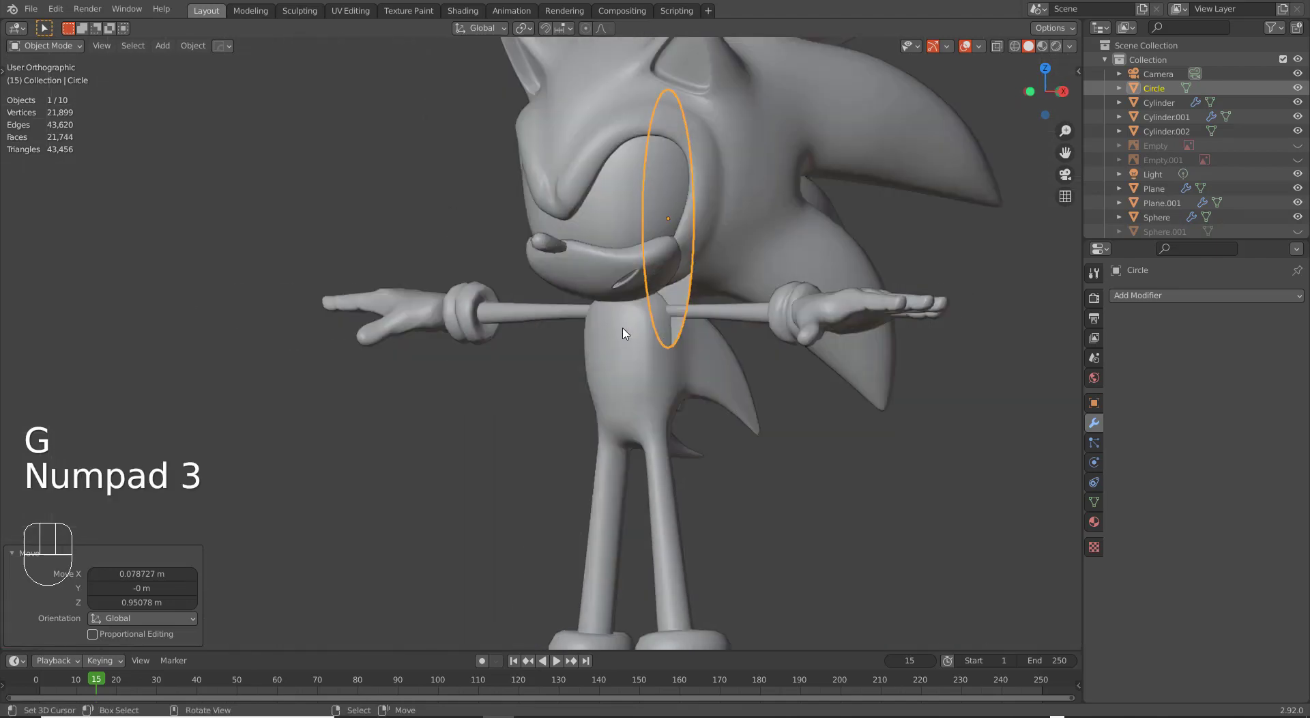
{"action": "scroll", "coordinate": [696, 284], "scroll_direction": "up", "scroll_amount": 4}
{"action": "key", "text": "g"}
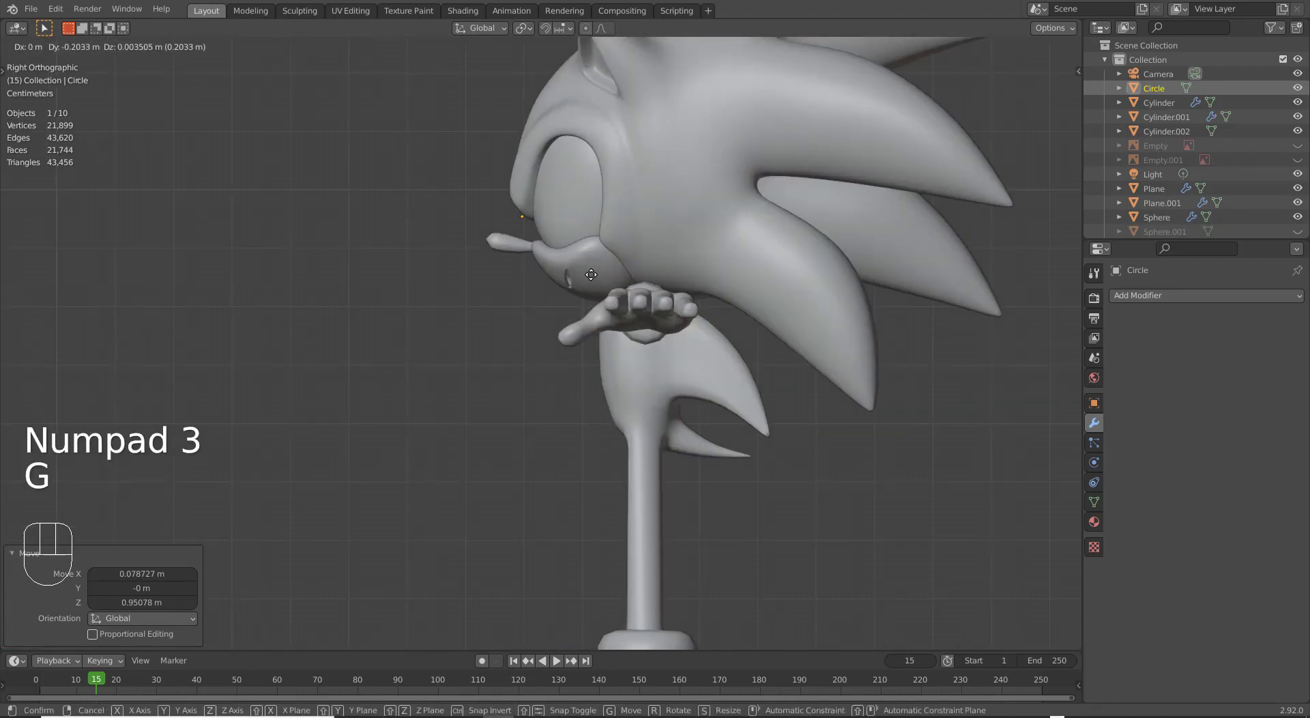
{"action": "left_click", "coordinate": [592, 271]}
{"action": "middle_click_drag", "start_coordinate": [548, 330], "coordinate": [675, 324]}
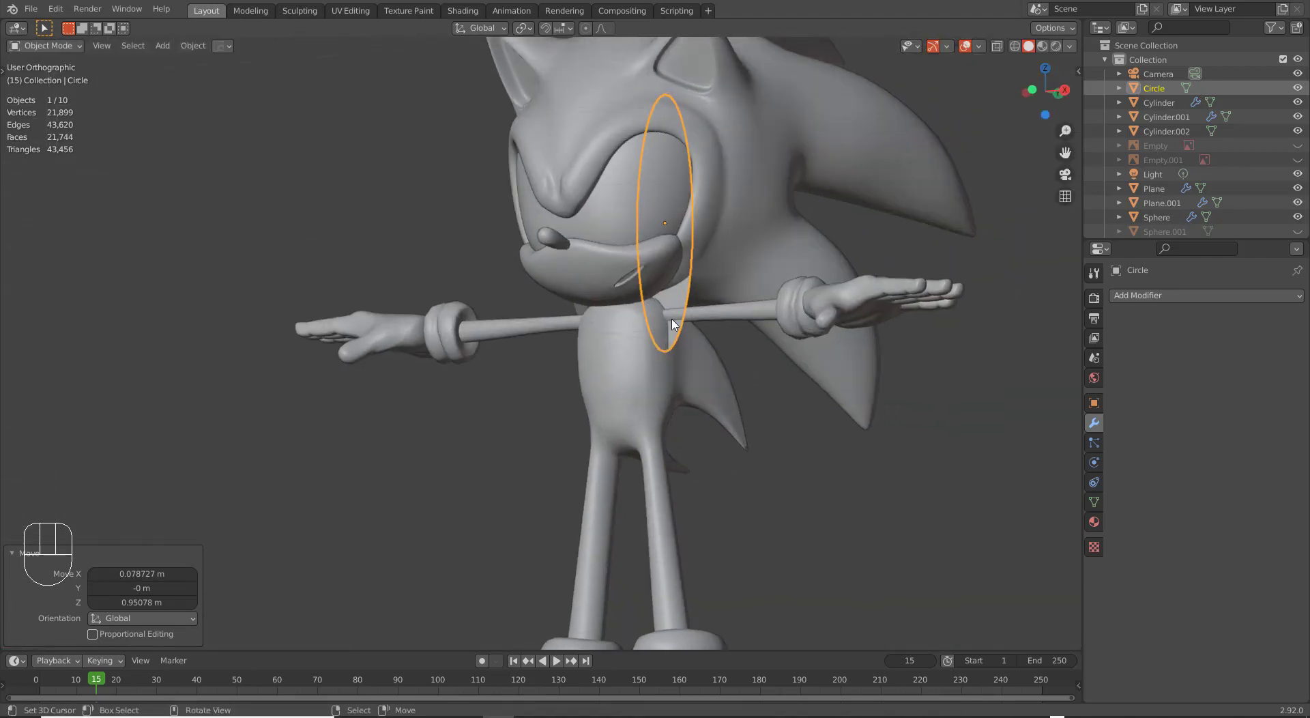
{"action": "key", "text": "g"}
{"action": "right_click", "coordinate": [602, 292]}
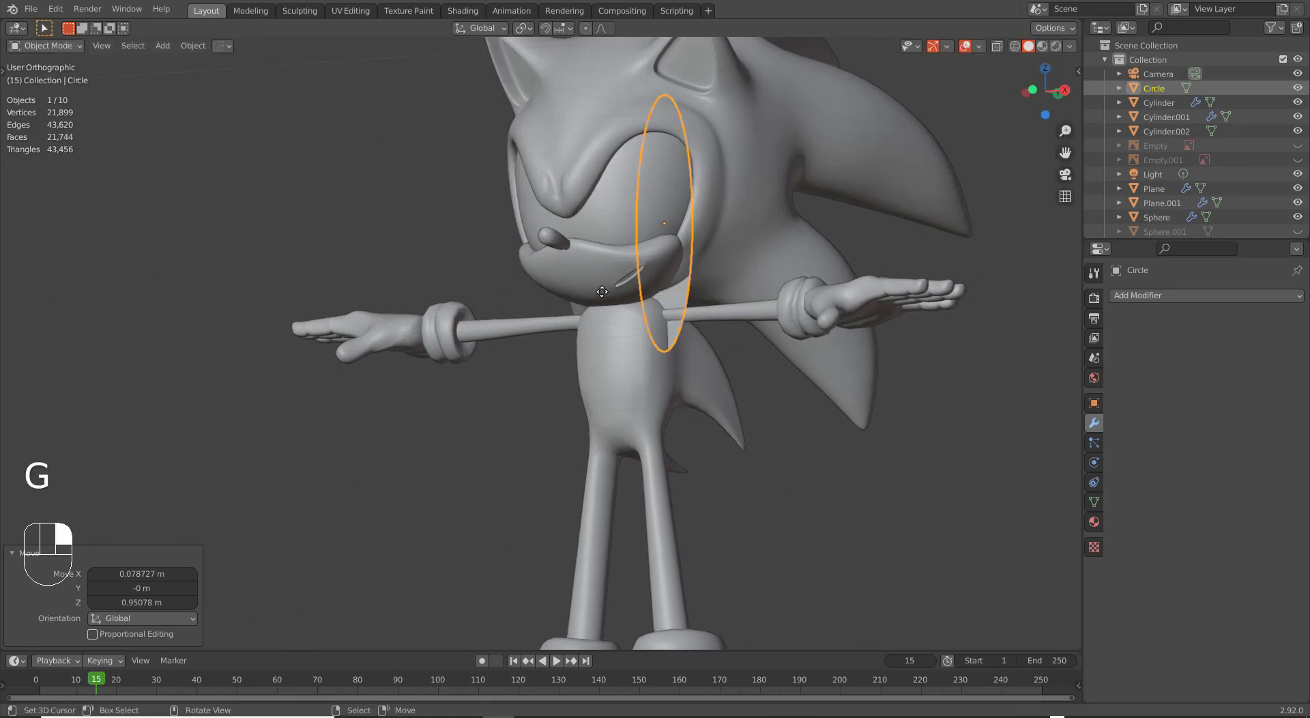
In side view, move the ellipse in front of the face by about -0.414 m in Y and 0.013 m in Z, then return to front view.
{"action": "key", "text": "KP_3"}
{"action": "key", "text": "g"}
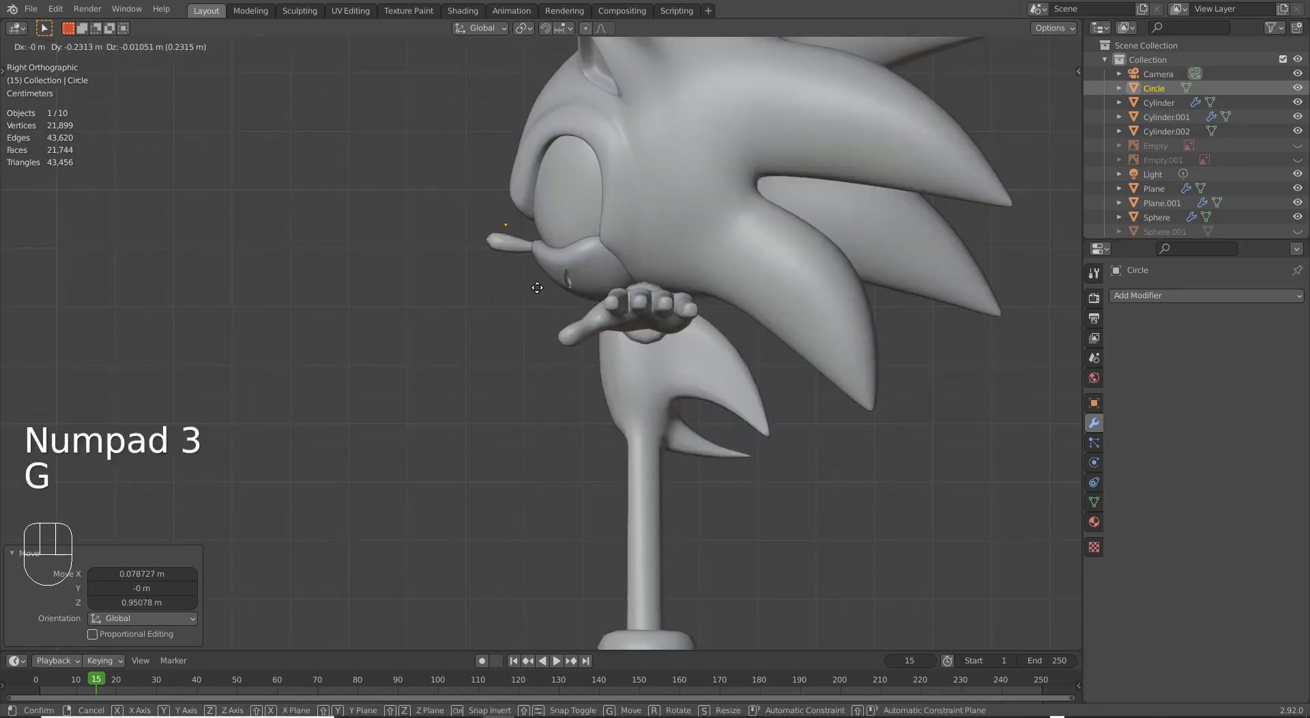
{"action": "left_click", "coordinate": [445, 274]}
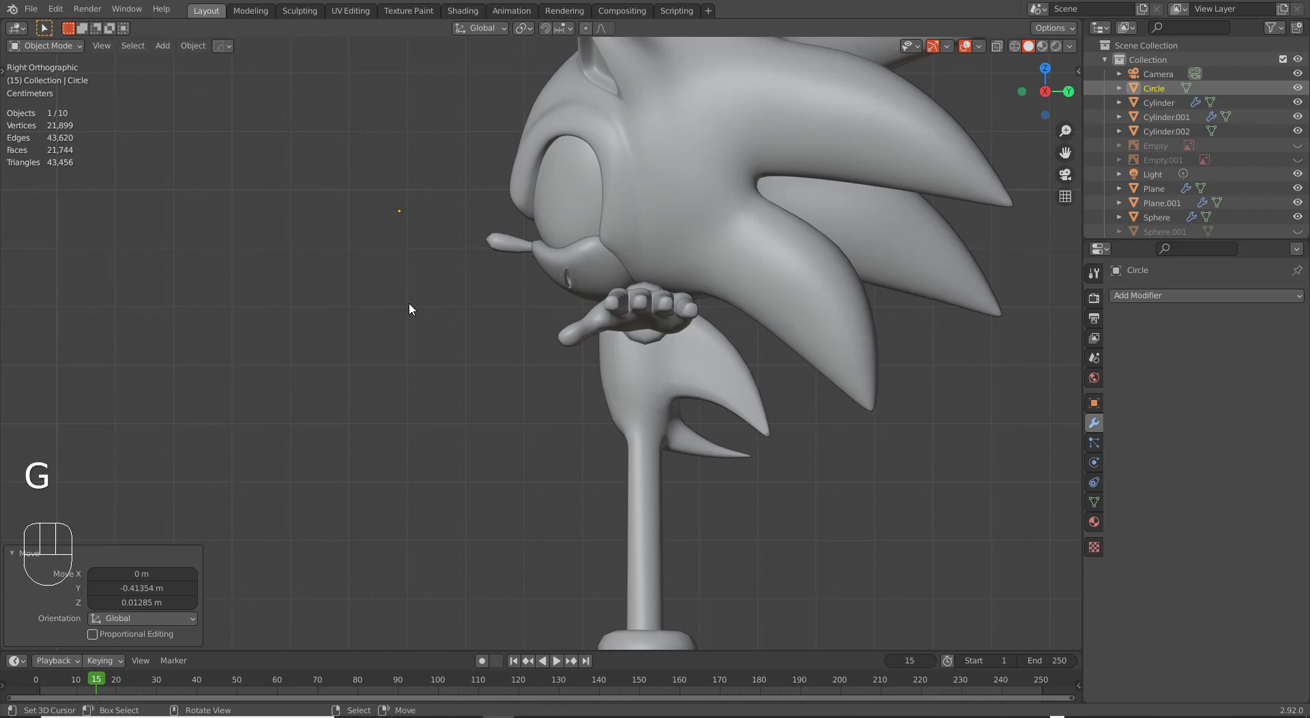
{"action": "middle_click_drag", "start_coordinate": [409, 309], "coordinate": [421, 308]}
{"action": "key", "text": "KP_1"}
{"action": "scroll", "coordinate": [535, 322], "scroll_direction": "up", "scroll_amount": 3}
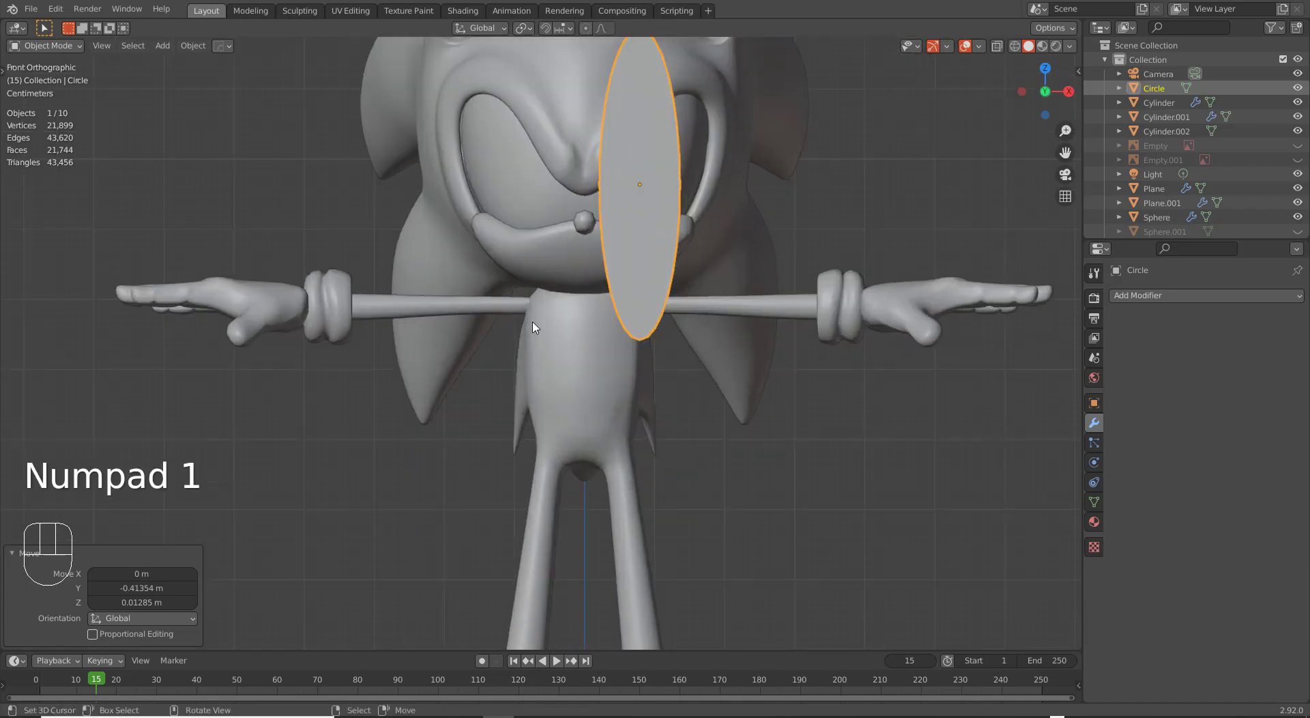
{"action": "middle_click_drag", "start_coordinate": [635, 278], "coordinate": [584, 367], "text": "shift"}
{"action": "scroll", "coordinate": [638, 291], "scroll_direction": "up", "scroll_amount": 2}
{"action": "scroll", "coordinate": [585, 372], "scroll_direction": "down", "scroll_amount": 5}
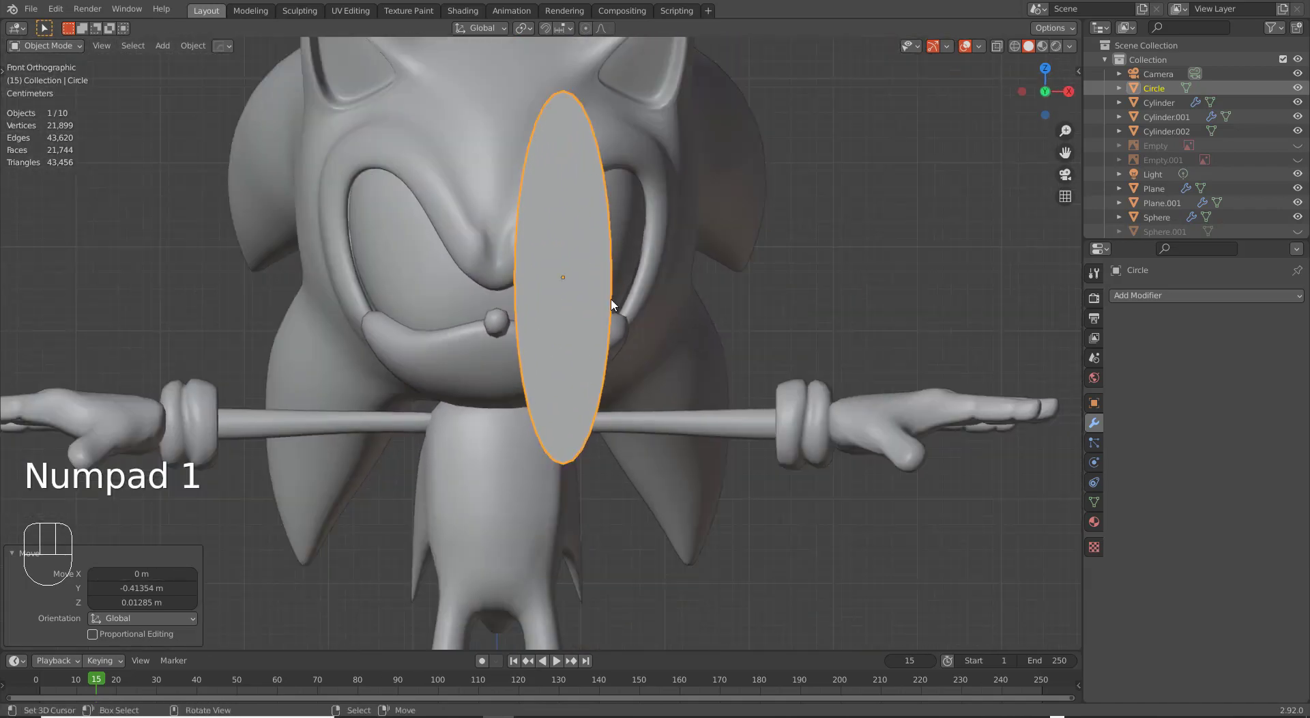
{"action": "key", "text": "s"}
{"action": "right_click", "coordinate": [573, 308]}
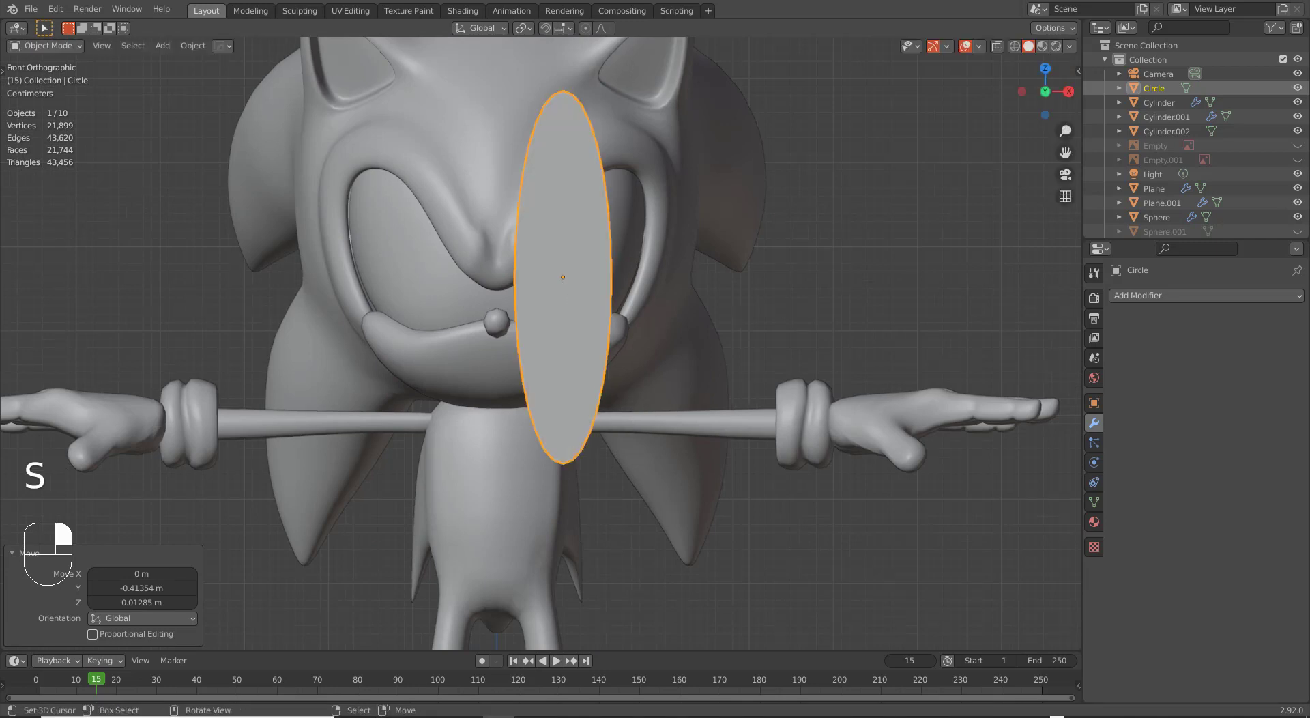
{"action": "key", "text": "Tab"}
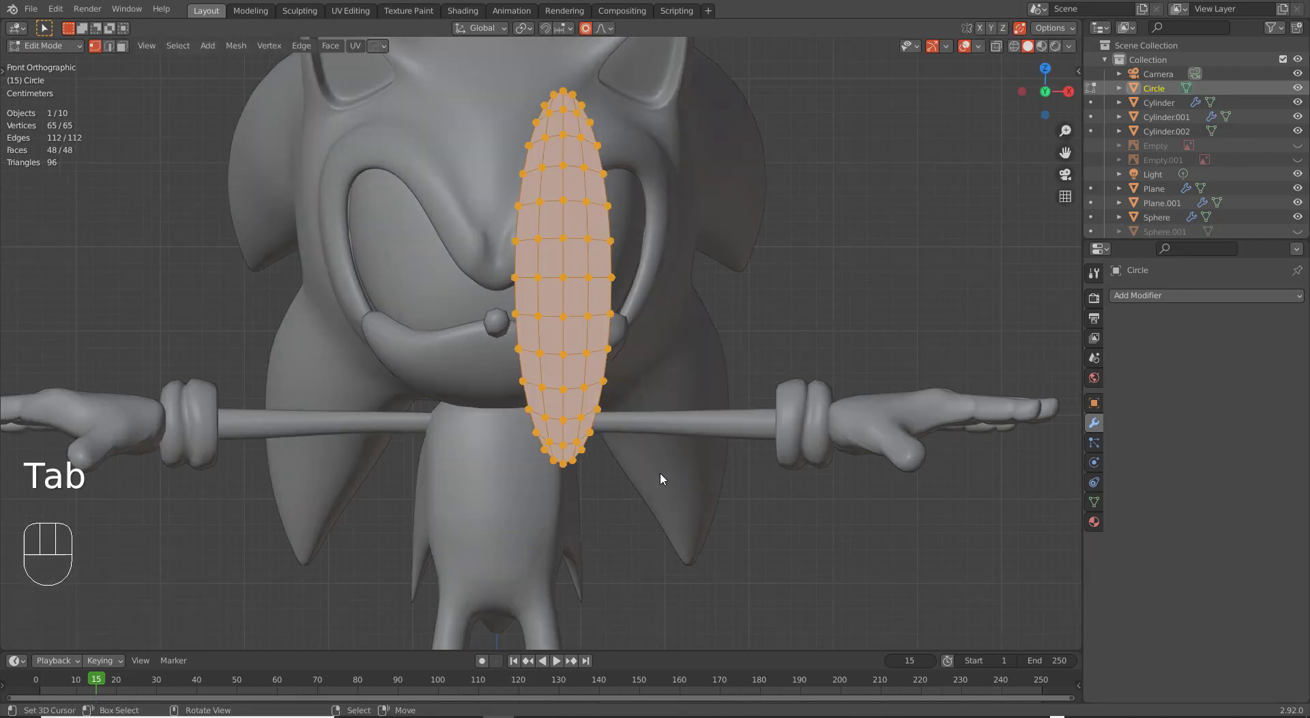
{"action": "key", "text": "s"}
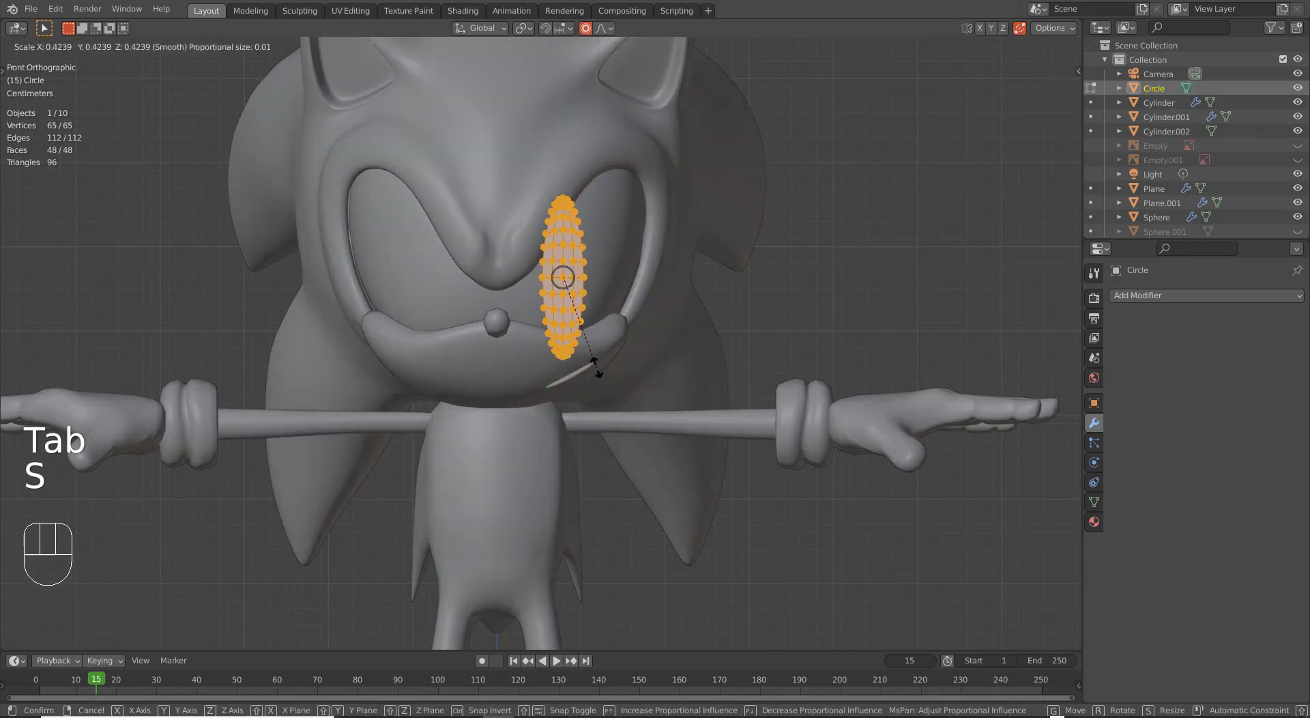
{"action": "right_click", "coordinate": [597, 382]}
{"action": "key", "text": "Tab"}
Scale the ellipse object uniformly to 0.315 and apply its scale.
{"action": "key", "text": "s"}
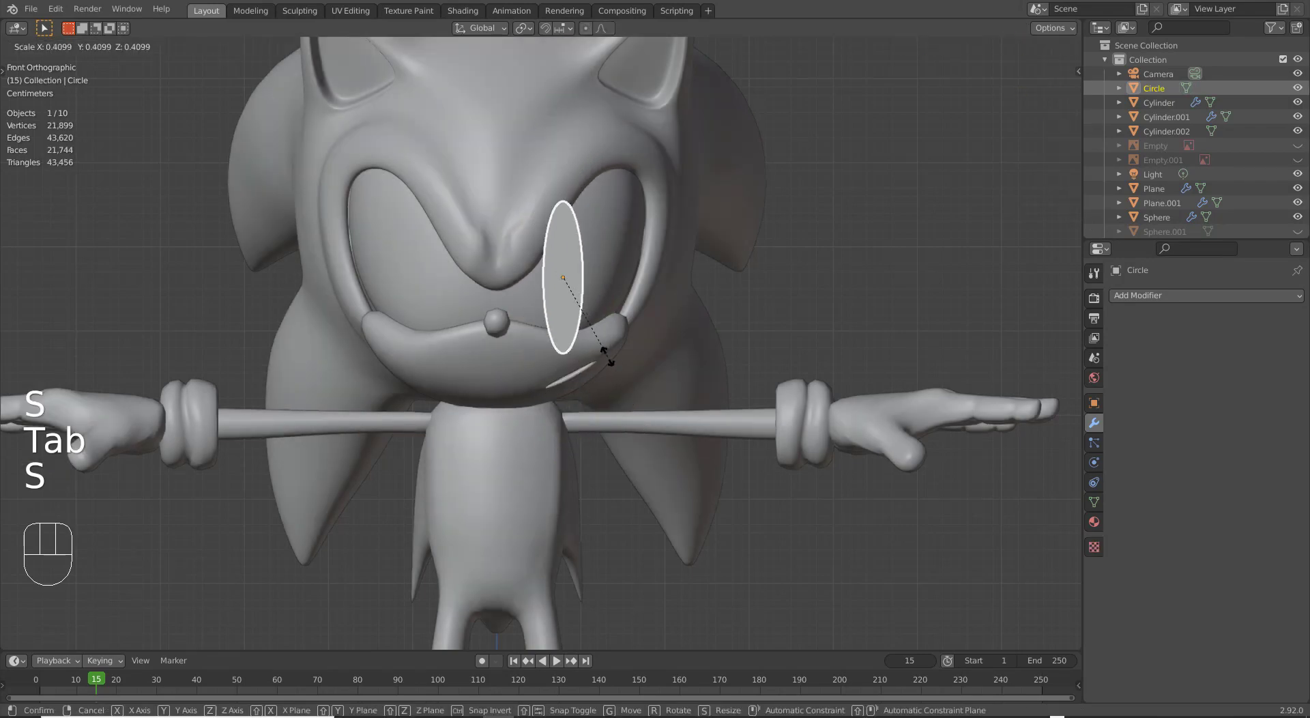
{"action": "left_click", "coordinate": [607, 340]}
{"action": "scroll", "coordinate": [614, 345], "scroll_direction": "up", "scroll_amount": 3}
{"action": "middle_click_drag", "start_coordinate": [599, 284], "coordinate": [605, 310], "text": "shift"}
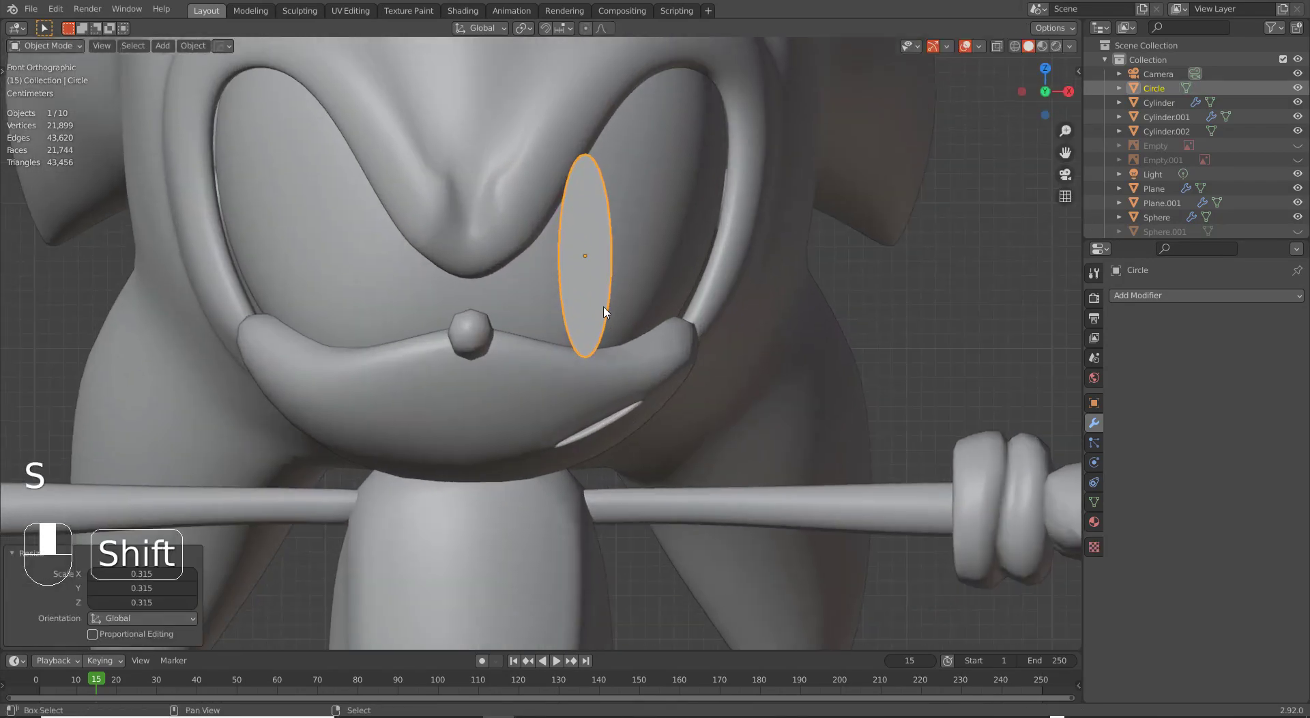
{"action": "key", "text": "Tab"}
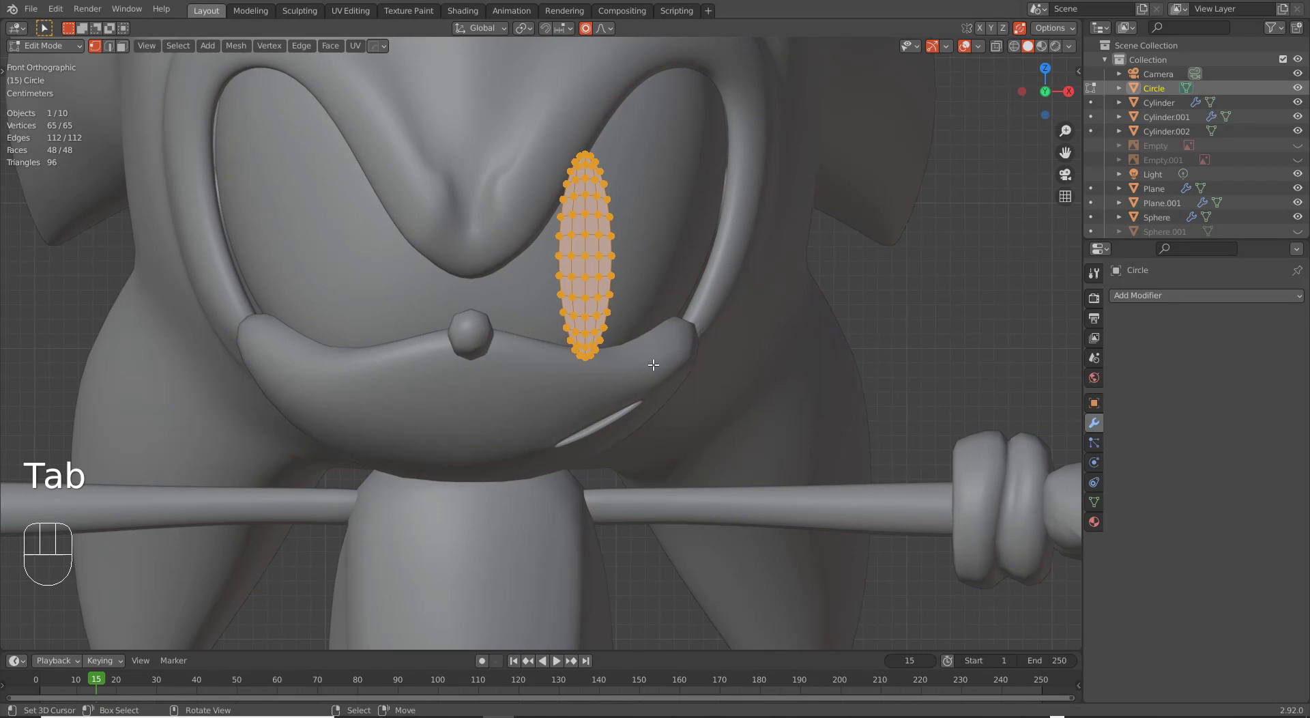
{"action": "key", "text": "Tab"}
{"action": "key", "text": "ctrl+a"}
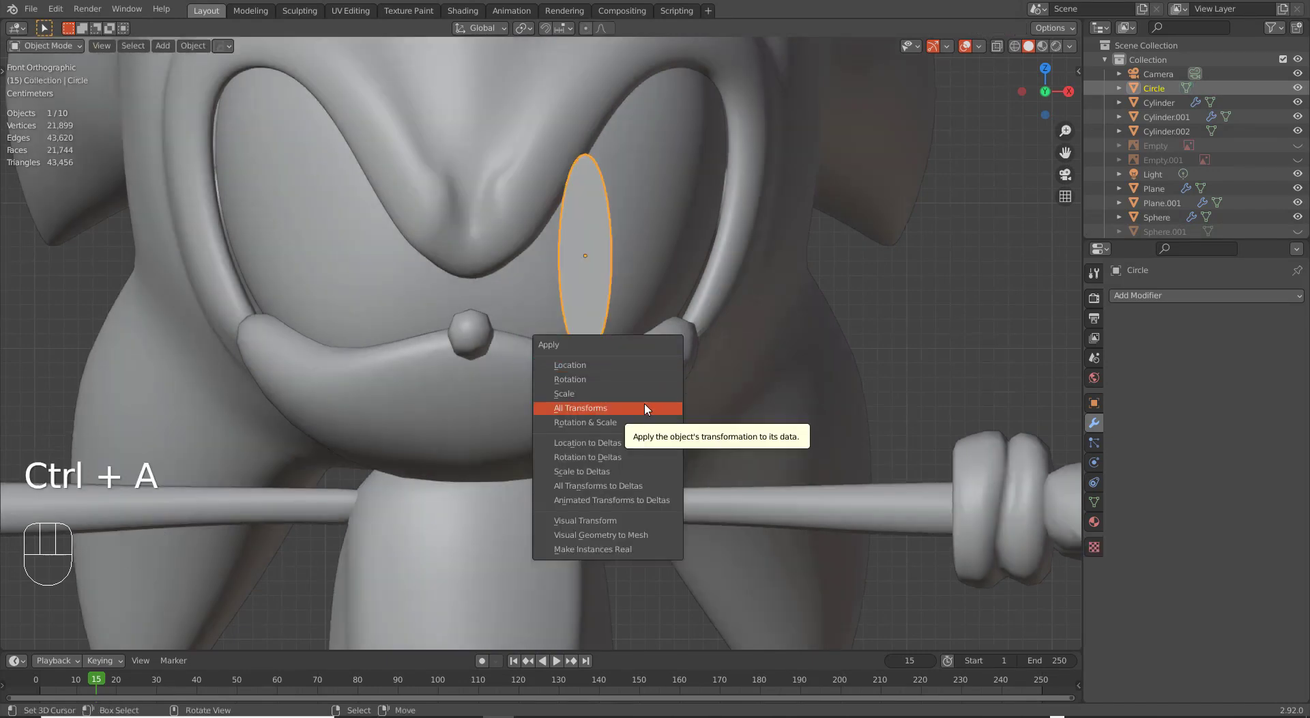
{"action": "left_click", "coordinate": [636, 394]}
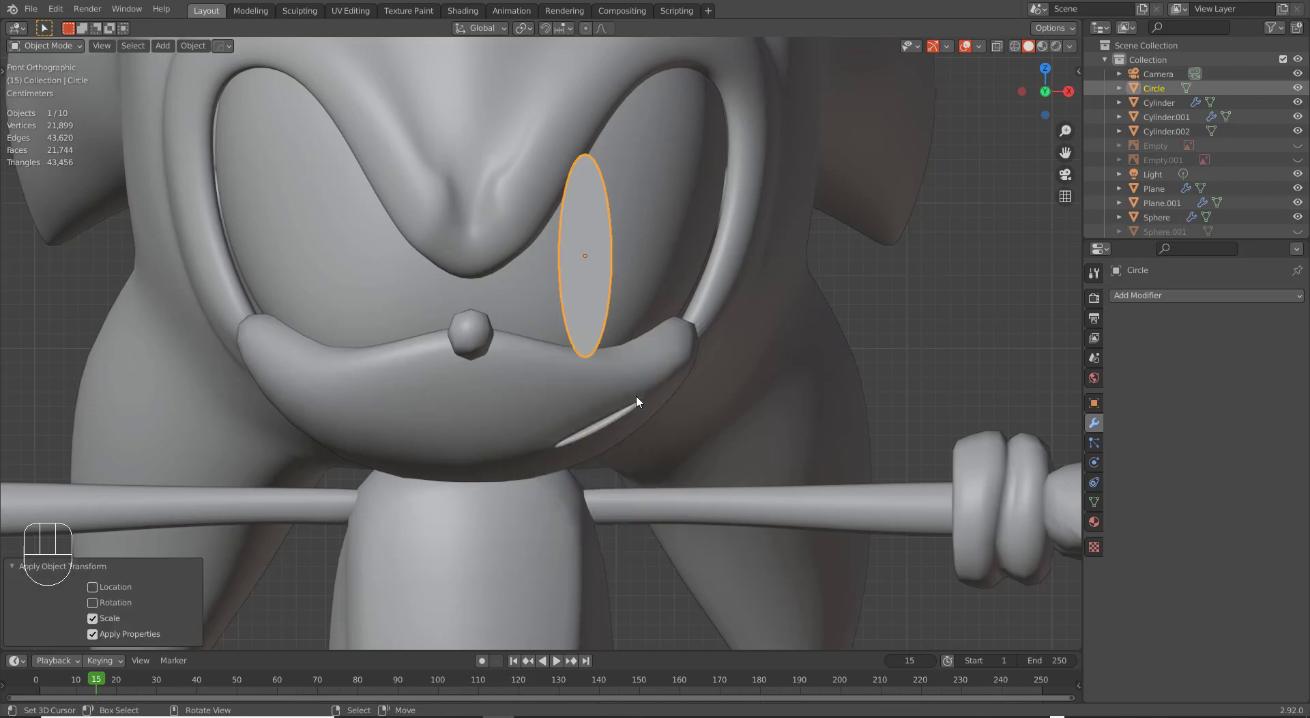
Inset all faces of the ellipse by about 0.0195 m with Boundary enabled.
{"action": "scroll", "coordinate": [707, 273], "scroll_direction": "up", "scroll_amount": 2}
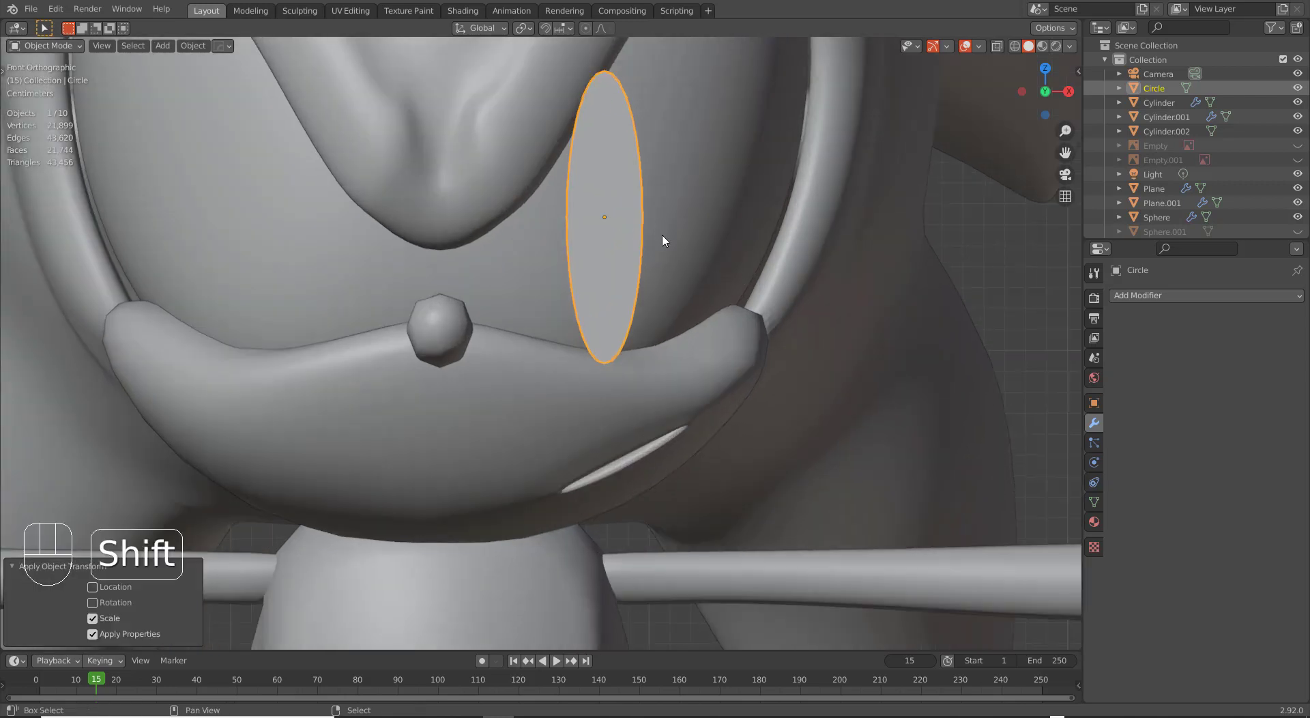
{"action": "middle_click_drag", "start_coordinate": [662, 240], "coordinate": [674, 265], "text": "shift"}
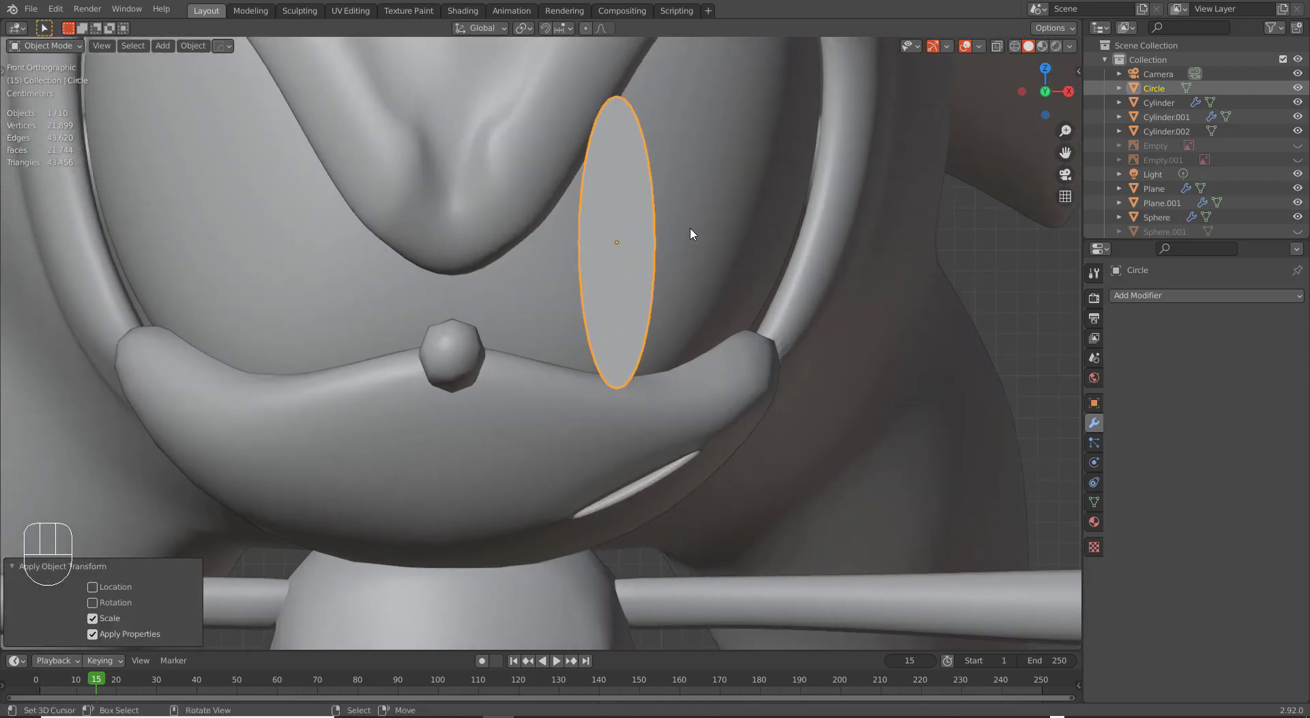
{"action": "key", "text": "Tab"}
{"action": "key", "text": "i"}
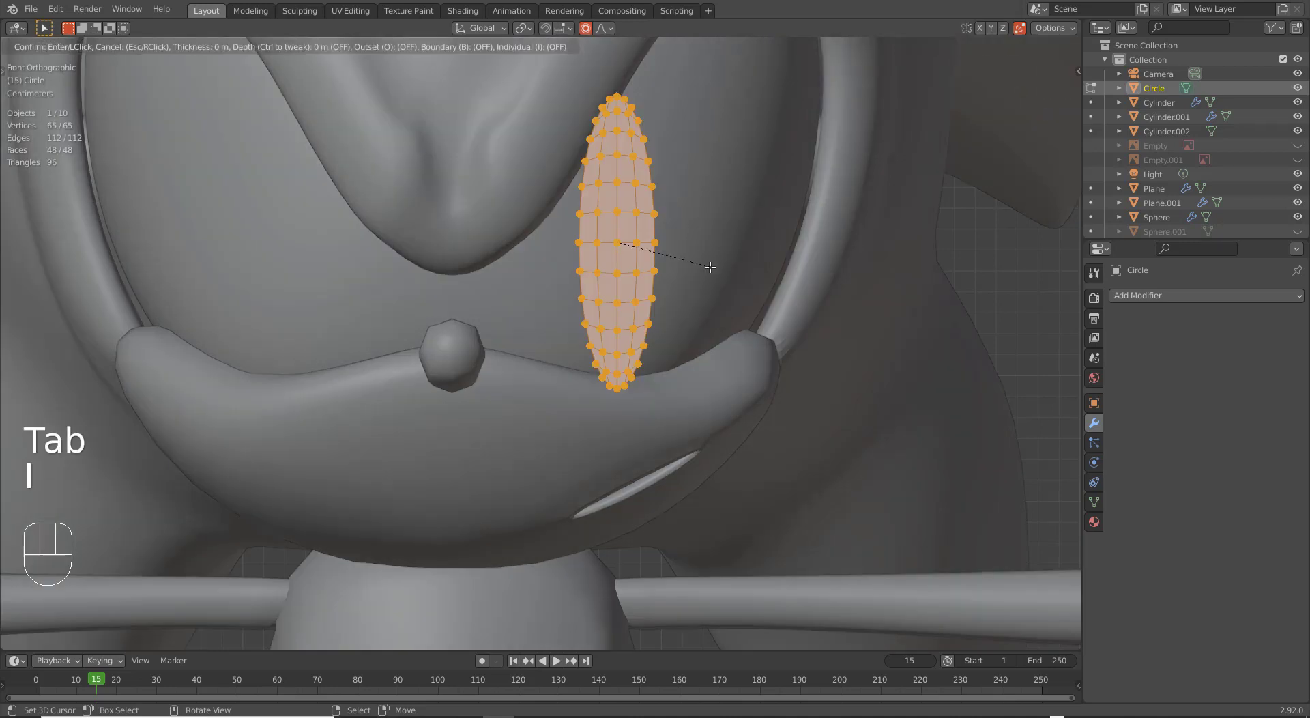
{"action": "left_click", "coordinate": [665, 249]}
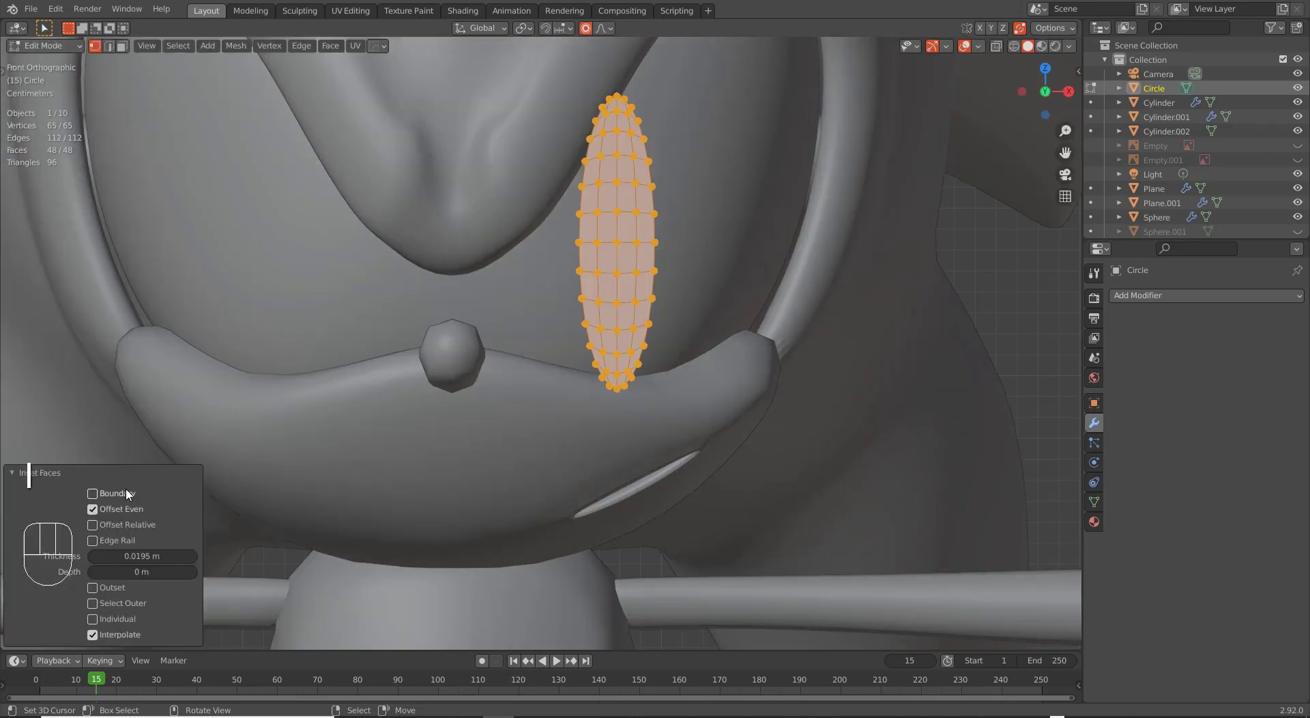
{"action": "left_click", "coordinate": [93, 493]}
Smooth the ellipse's inset inner vertices 13 times to even out the grid.
{"action": "key", "text": "alt"}
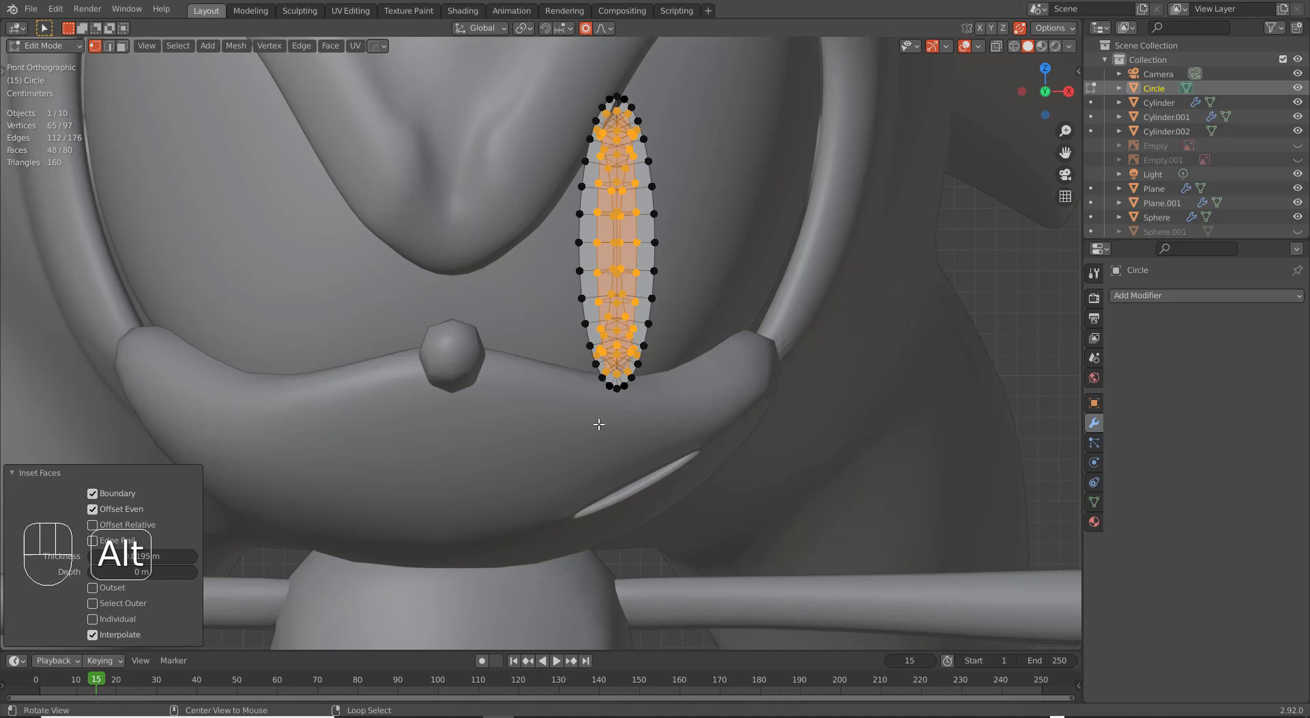
{"action": "key", "text": "alt+q"}
{"action": "key", "text": "alt+q"}
{"action": "key", "text": "alt+q"}
{"action": "key", "text": "alt+q"}
{"action": "key", "text": "alt+q"}
{"action": "key", "text": "alt+q"}
{"action": "key", "text": "alt+q"}
{"action": "key", "text": "alt+q"}
{"action": "key", "text": "alt+q"}
{"action": "key", "text": "alt+q"}
{"action": "key", "text": "alt+q"}
{"action": "key", "text": "alt+q"}
{"action": "key", "text": "alt+q"}
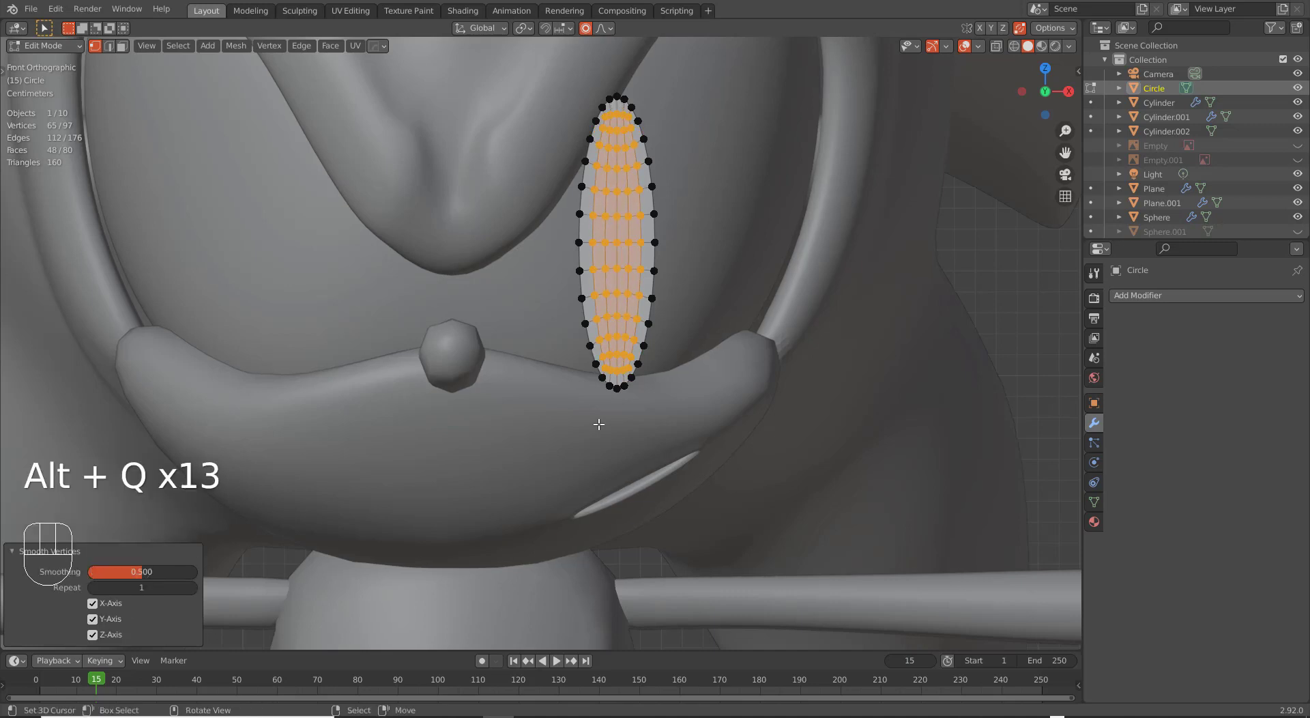
{"action": "key", "text": "s"}
{"action": "right_click", "coordinate": [665, 406]}
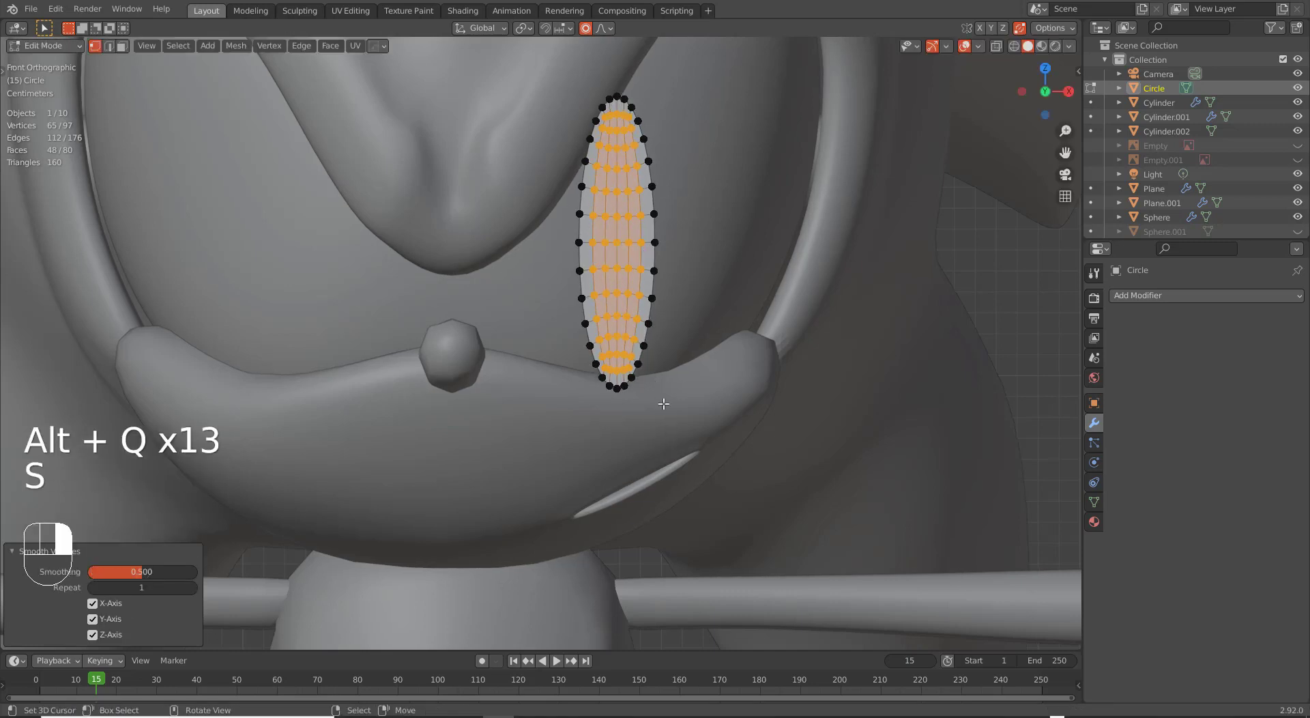
Extrude the ellipse's outer edge loop, scale it by 1.18 with proportional editing off, and widen it by 1.141 along X.
{"action": "left_click", "coordinate": [654, 270], "text": "alt"}
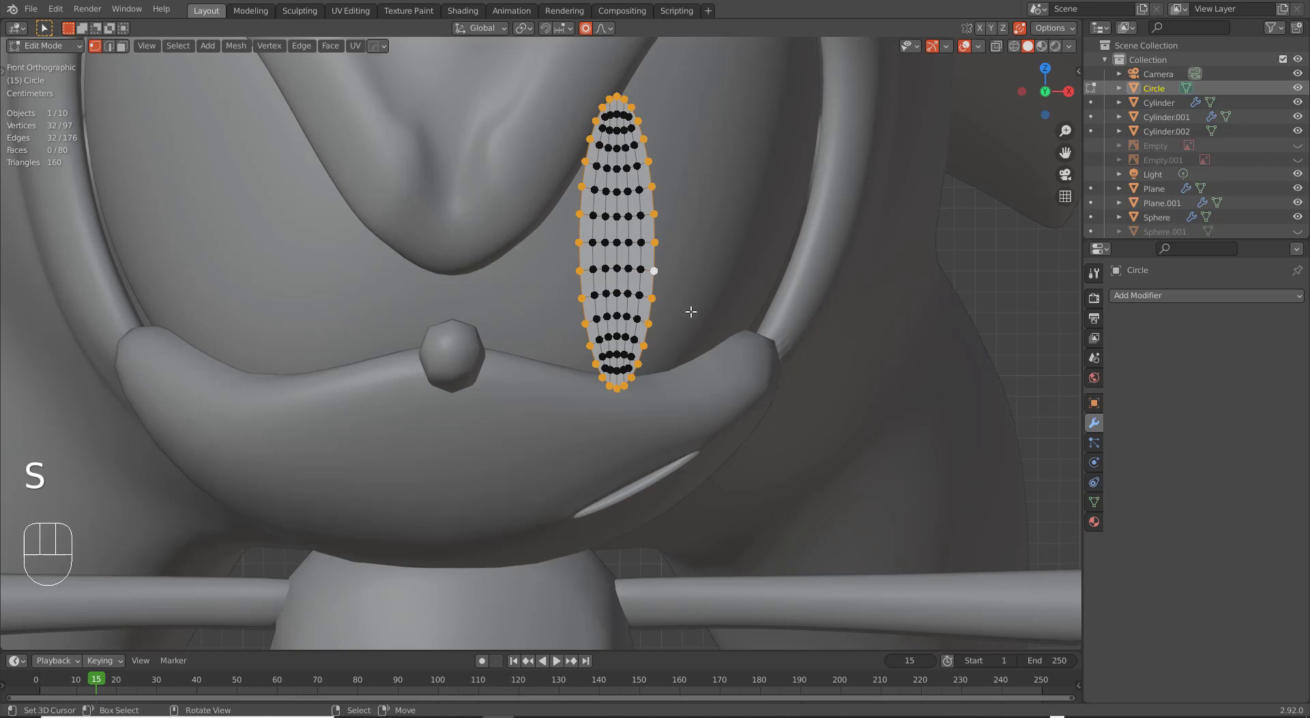
{"action": "key", "text": "e"}
{"action": "right_click", "coordinate": [702, 330]}
{"action": "key", "text": "o"}
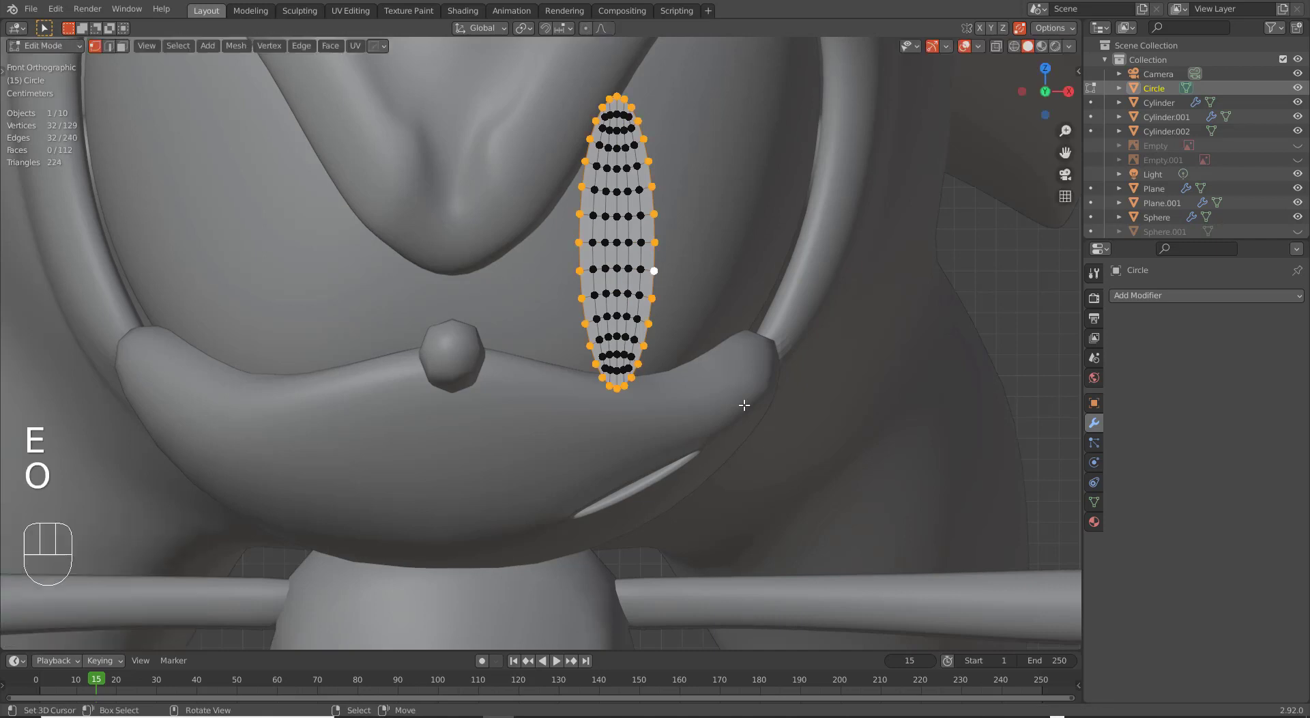
{"action": "key", "text": "s"}
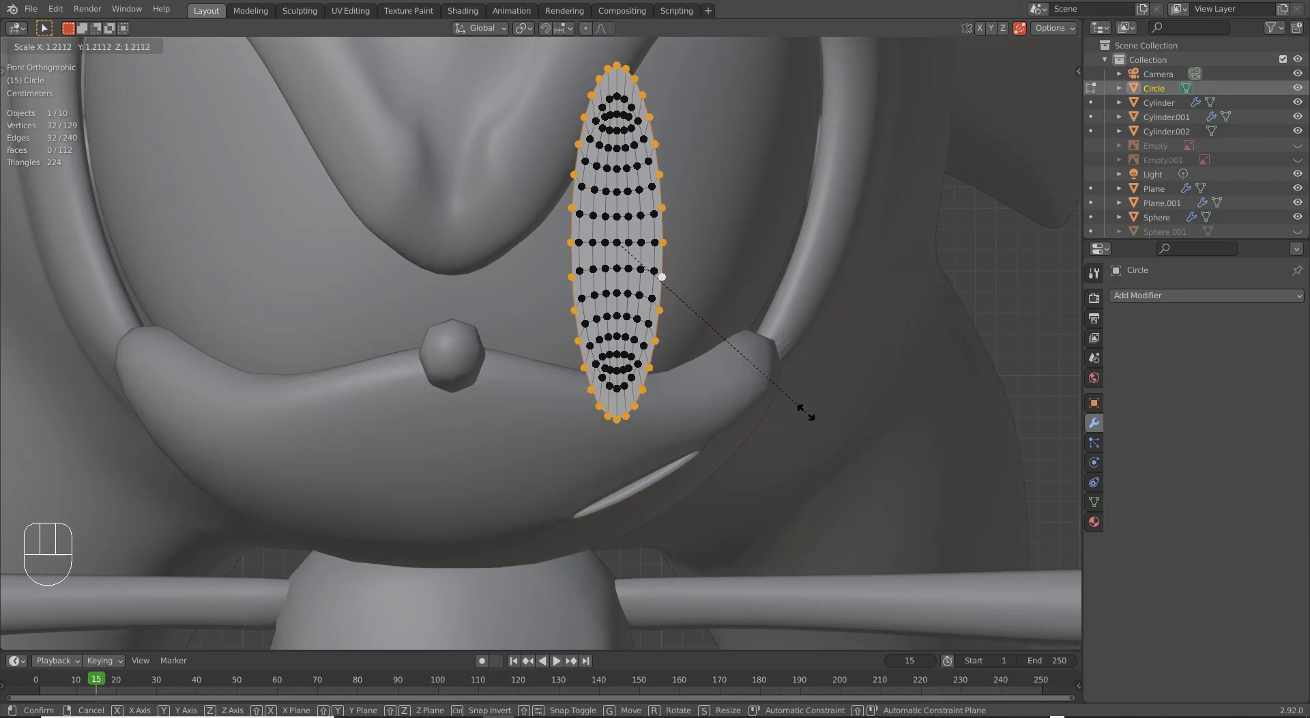
{"action": "left_click", "coordinate": [797, 412]}
{"action": "key", "text": "s"}
{"action": "key", "text": "x"}
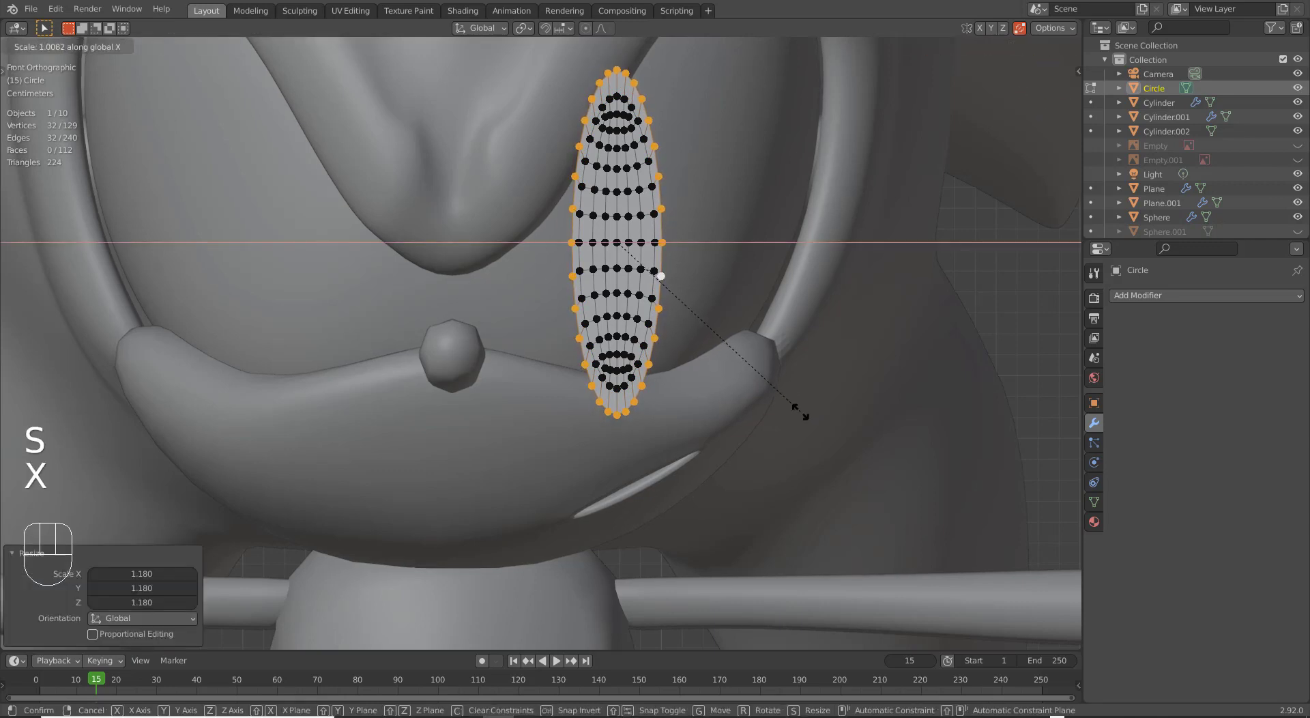
{"action": "left_click", "coordinate": [850, 402]}
Extrude the ellipse's outer edge loop again, scale it by 1.135, and widen it by 1.215 along X.
{"action": "key", "text": "e"}
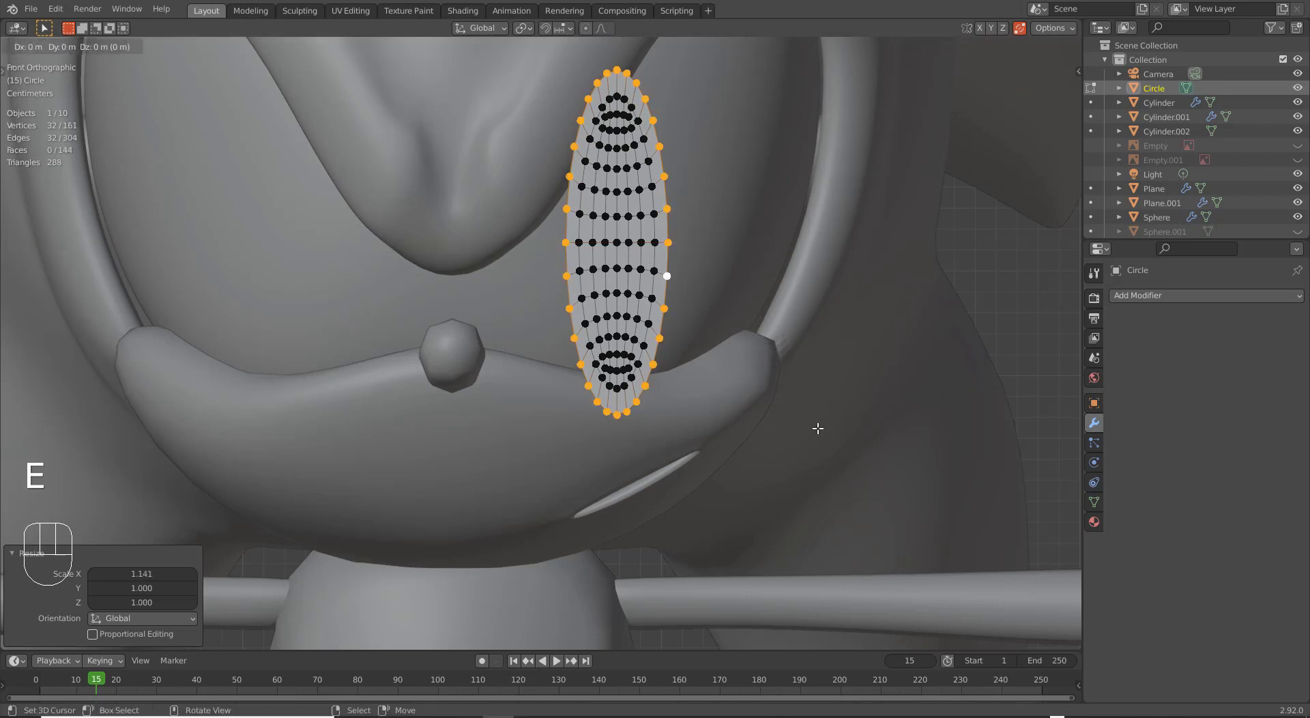
{"action": "key", "text": "s"}
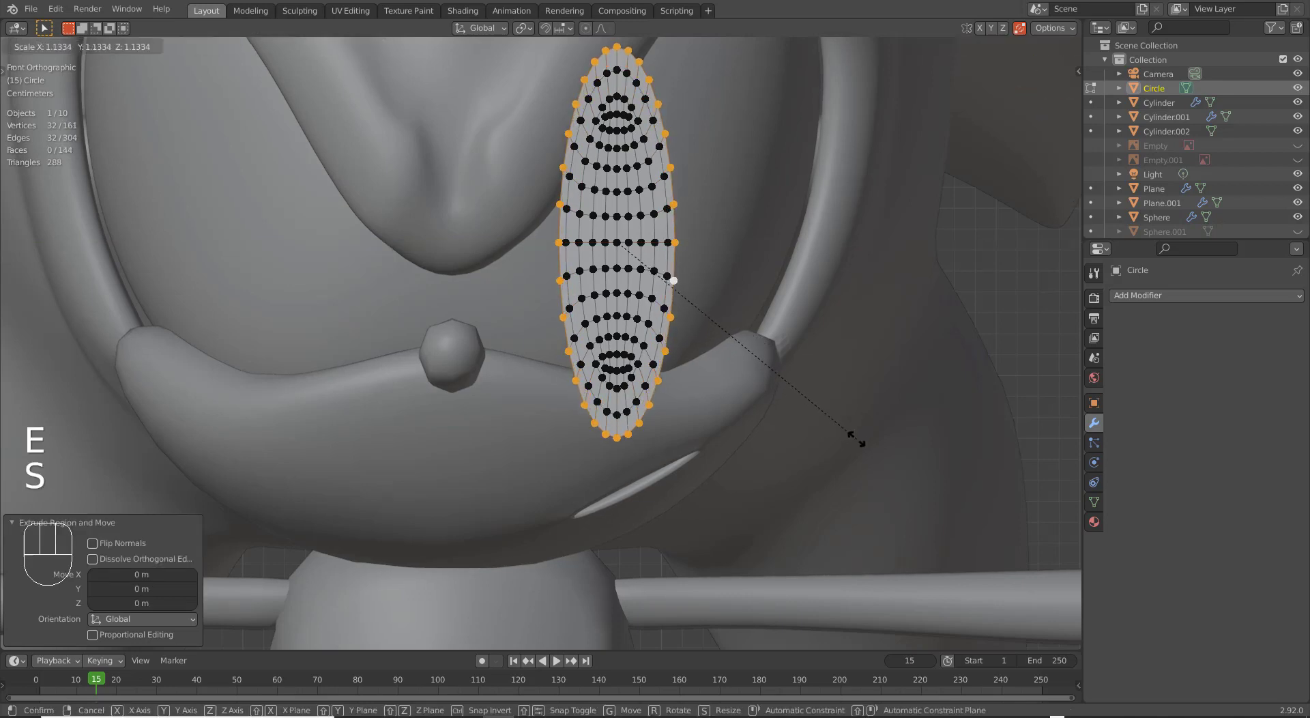
{"action": "left_click", "coordinate": [857, 441]}
{"action": "key", "text": "s"}
{"action": "key", "text": "x"}
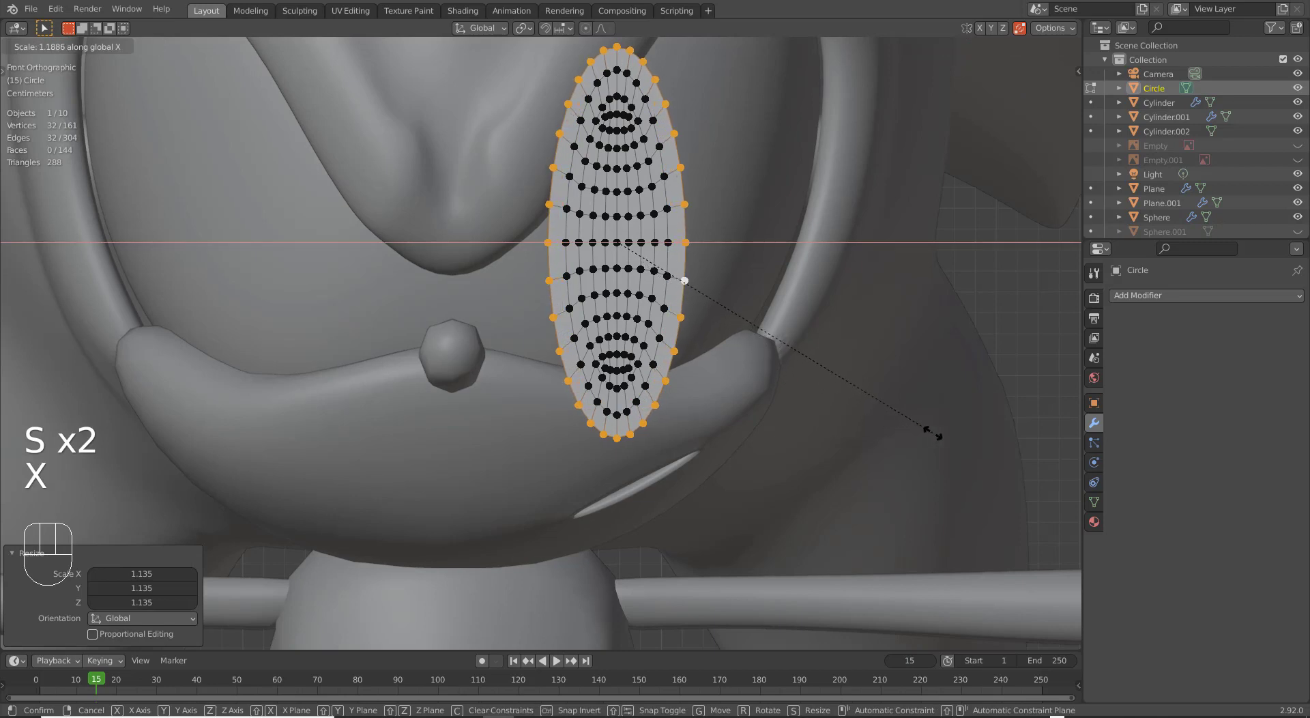
{"action": "left_click", "coordinate": [944, 429]}
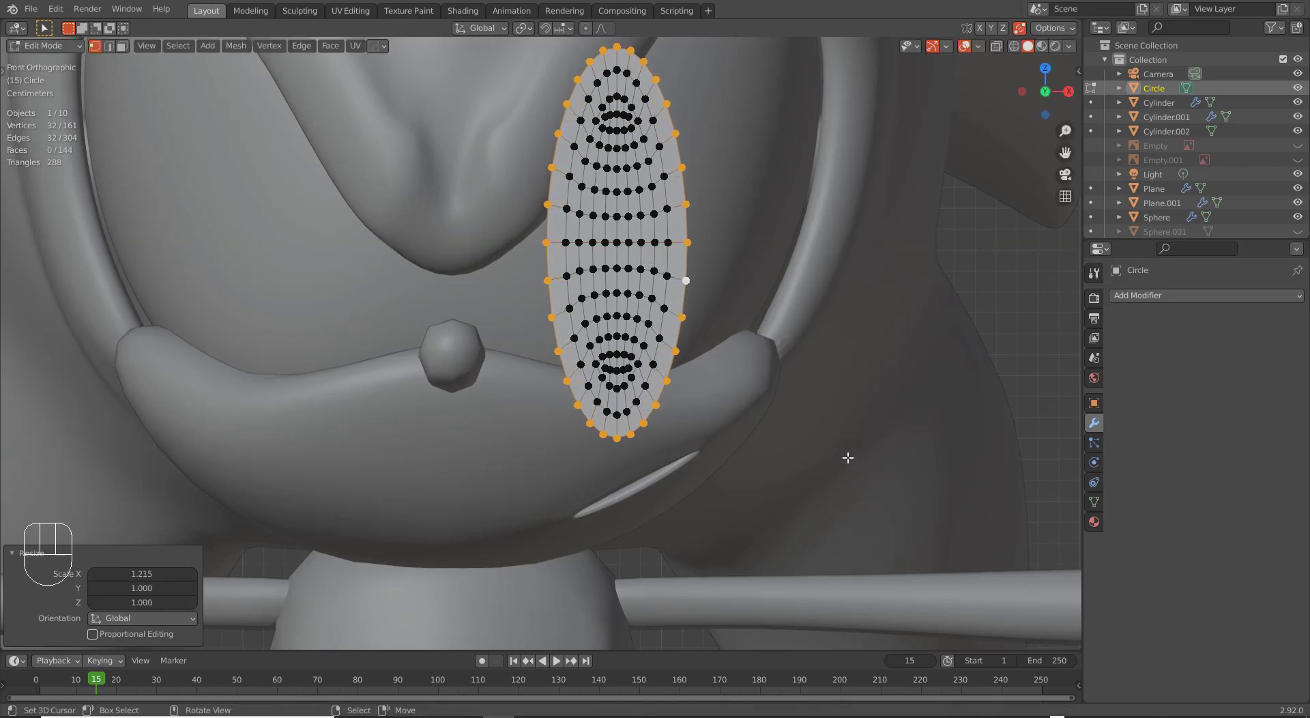
Scale the ellipse's inner grid, including its bounding loop, to 0.707 and add a loop cut in the ring just outside it.
{"action": "right_click", "coordinate": [656, 249], "text": "alt"}
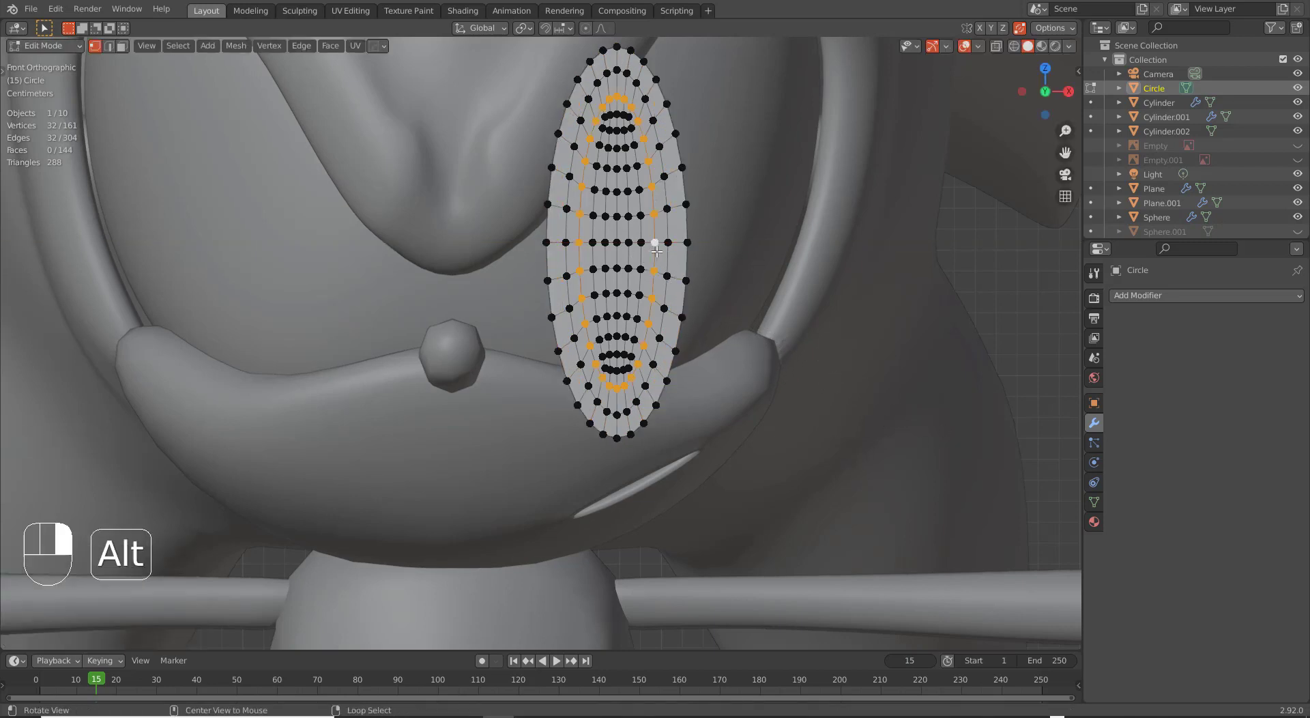
{"action": "key", "text": "b"}
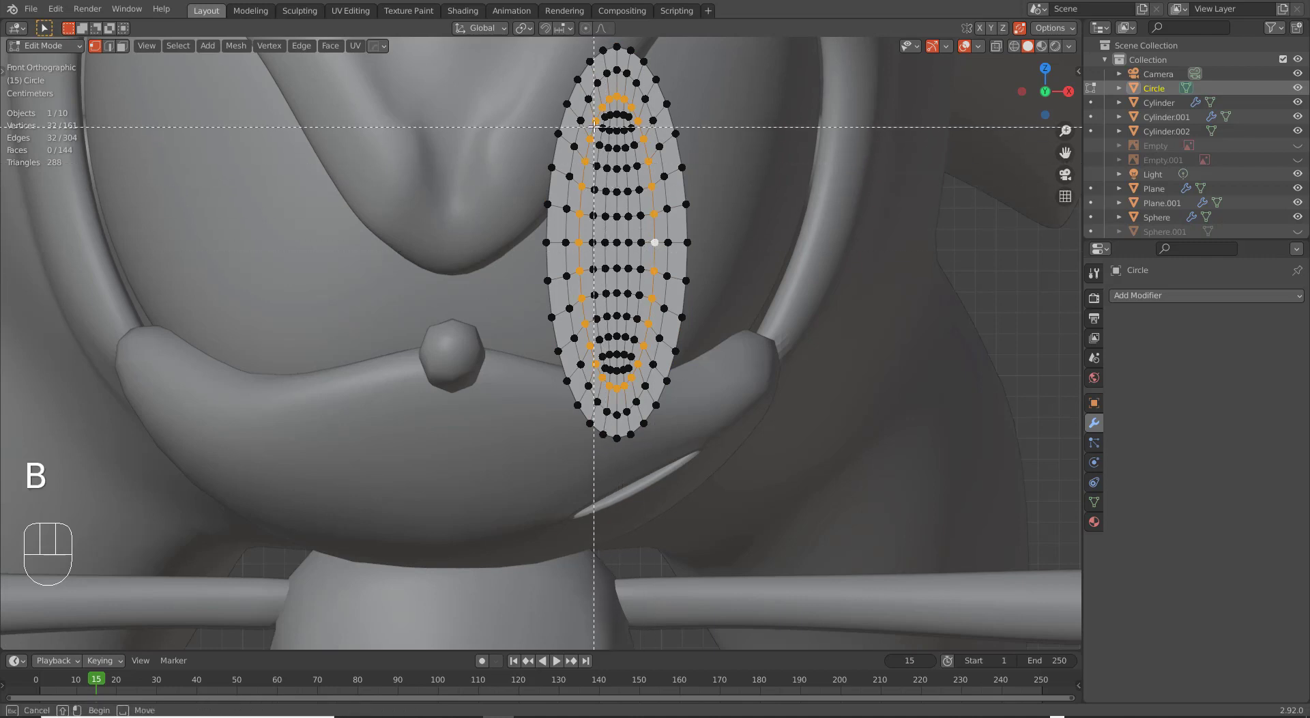
{"action": "left_click_drag", "start_coordinate": [593, 125], "coordinate": [650, 380]}
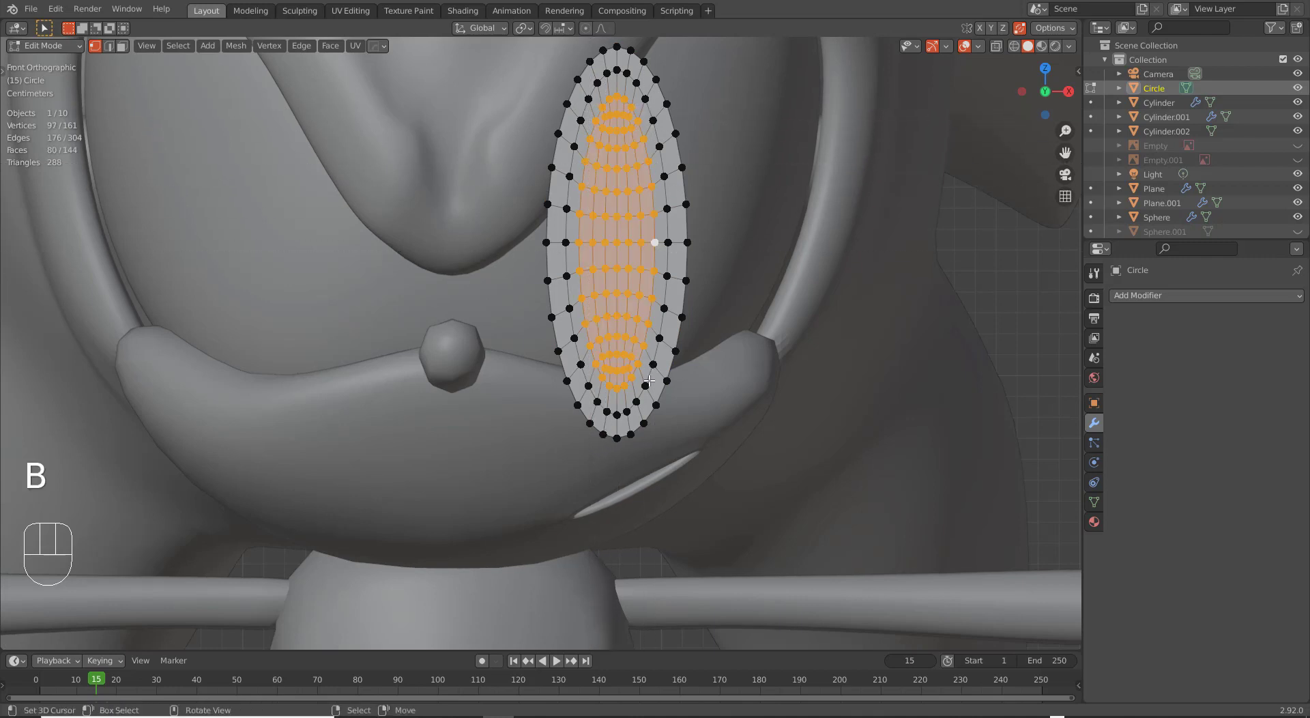
{"action": "key", "text": "s"}
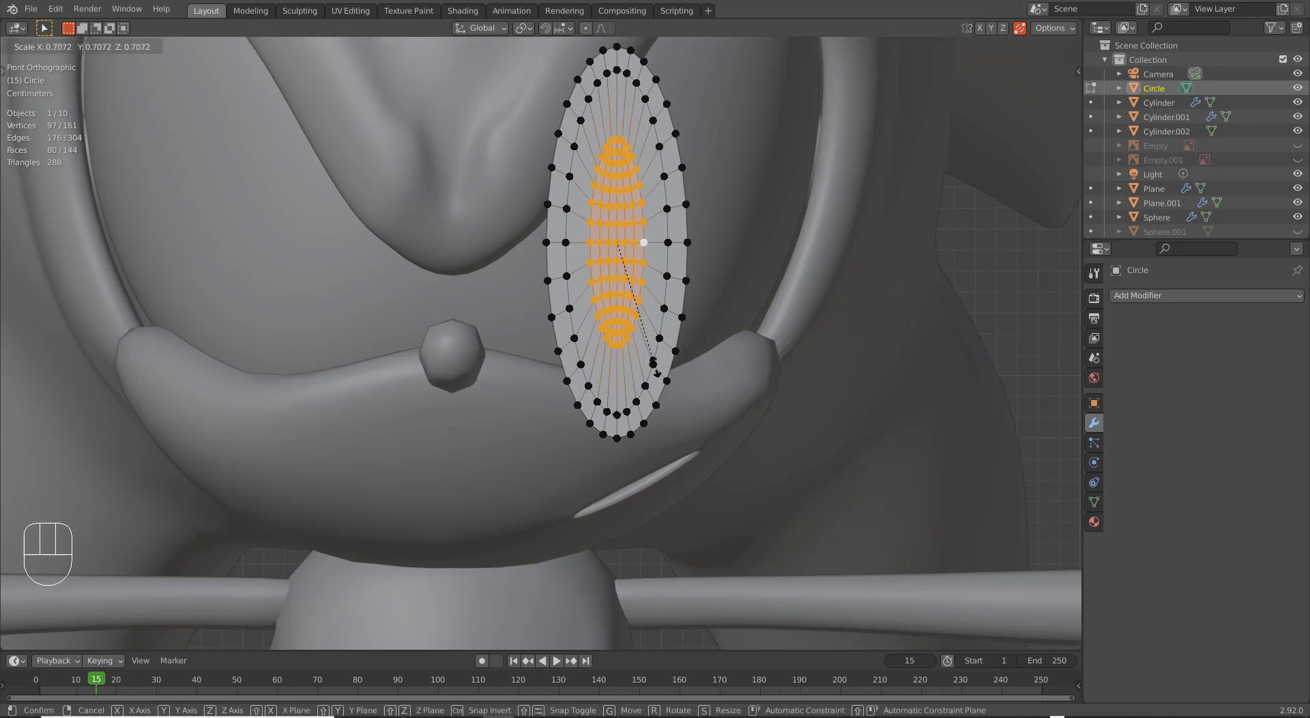
{"action": "left_click", "coordinate": [655, 370]}
{"action": "key", "text": "ctrl+r"}
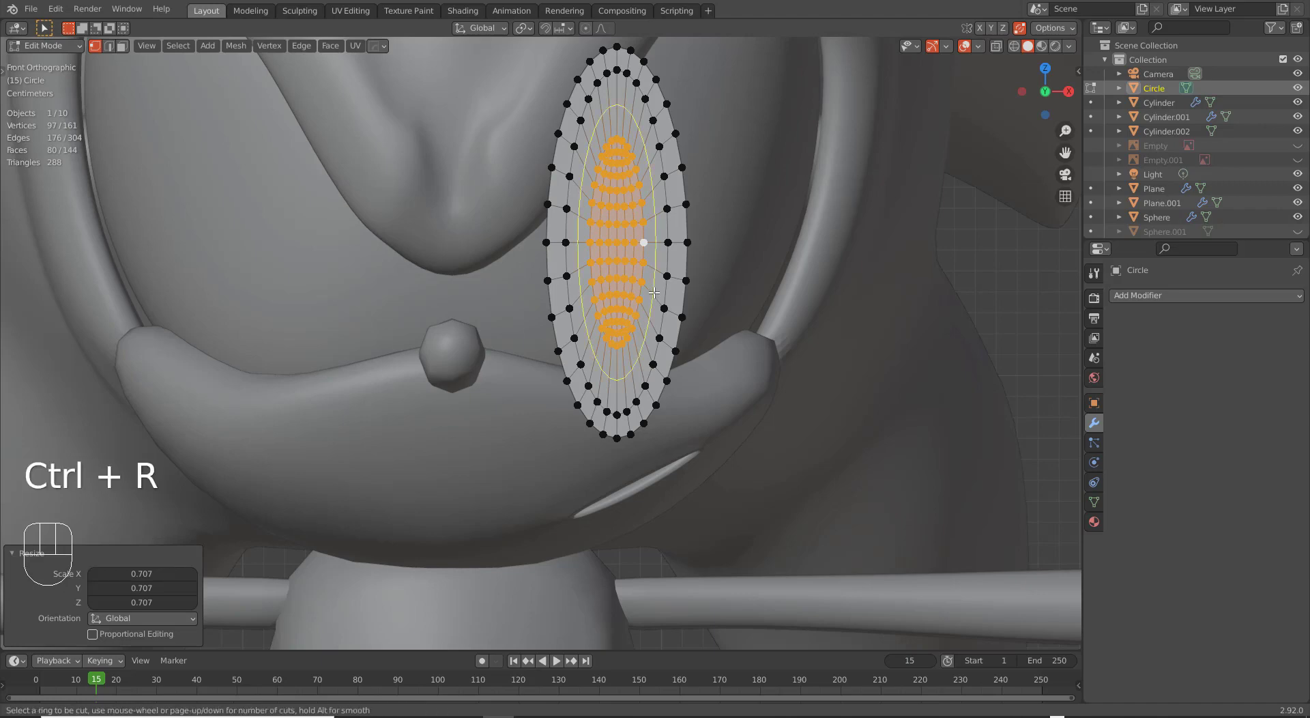
{"action": "left_click", "coordinate": [654, 294]}
Scale the whole ellipse mesh by 0.72 along X and by about 0.88 uniformly, and return to Object Mode.
{"action": "key", "text": "a"}
{"action": "key", "text": "a"}
{"action": "key", "text": "a"}
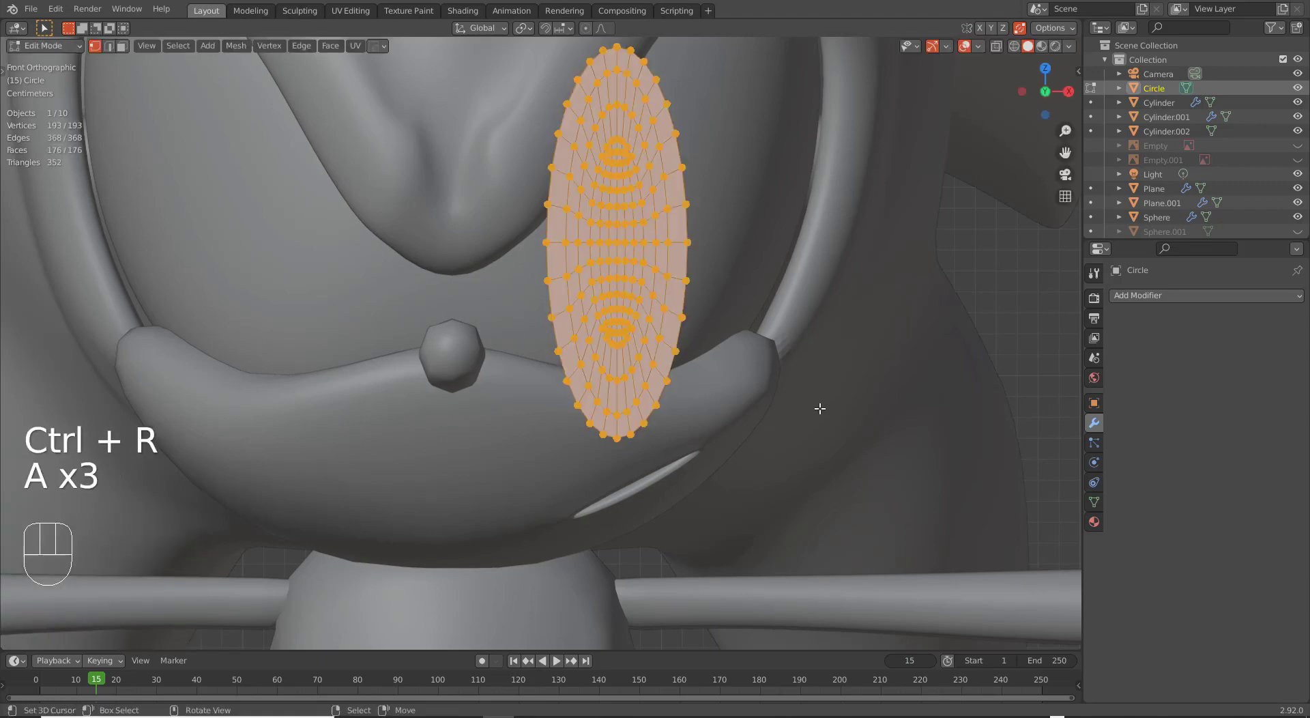
{"action": "key", "text": "s"}
{"action": "key", "text": "x"}
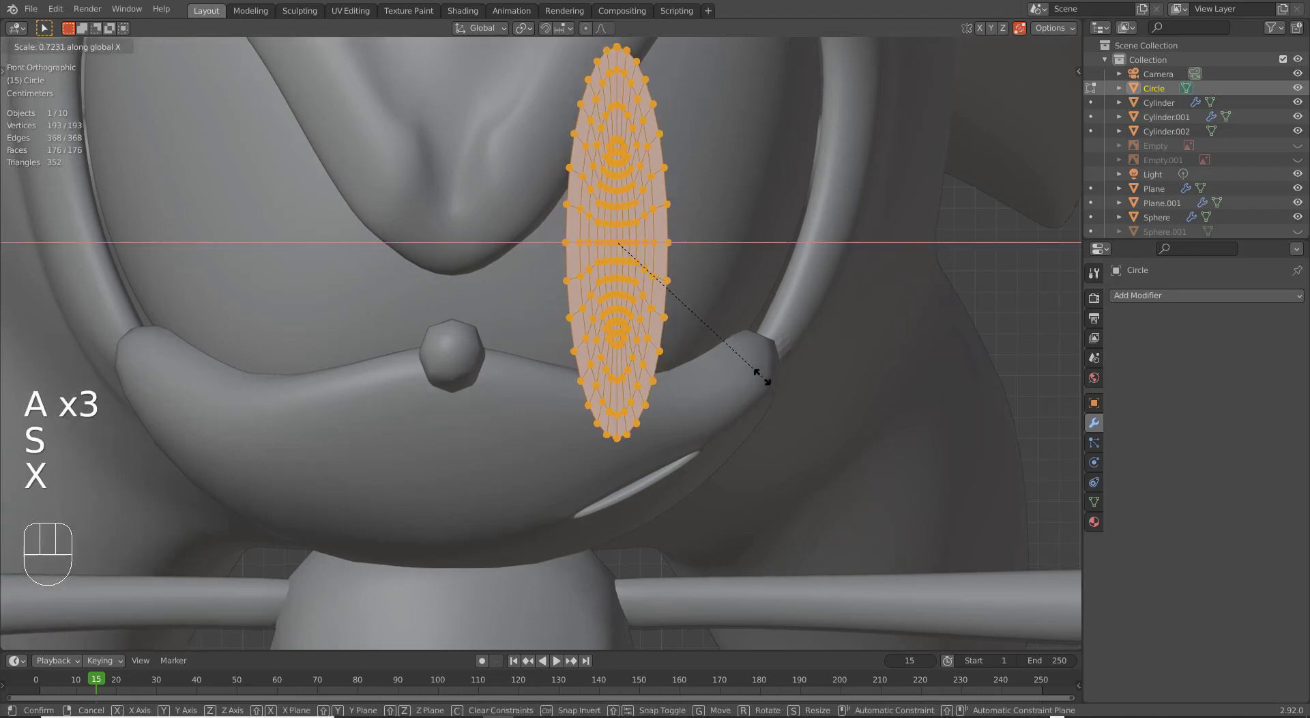
{"action": "left_click", "coordinate": [762, 376]}
{"action": "key", "text": "s"}
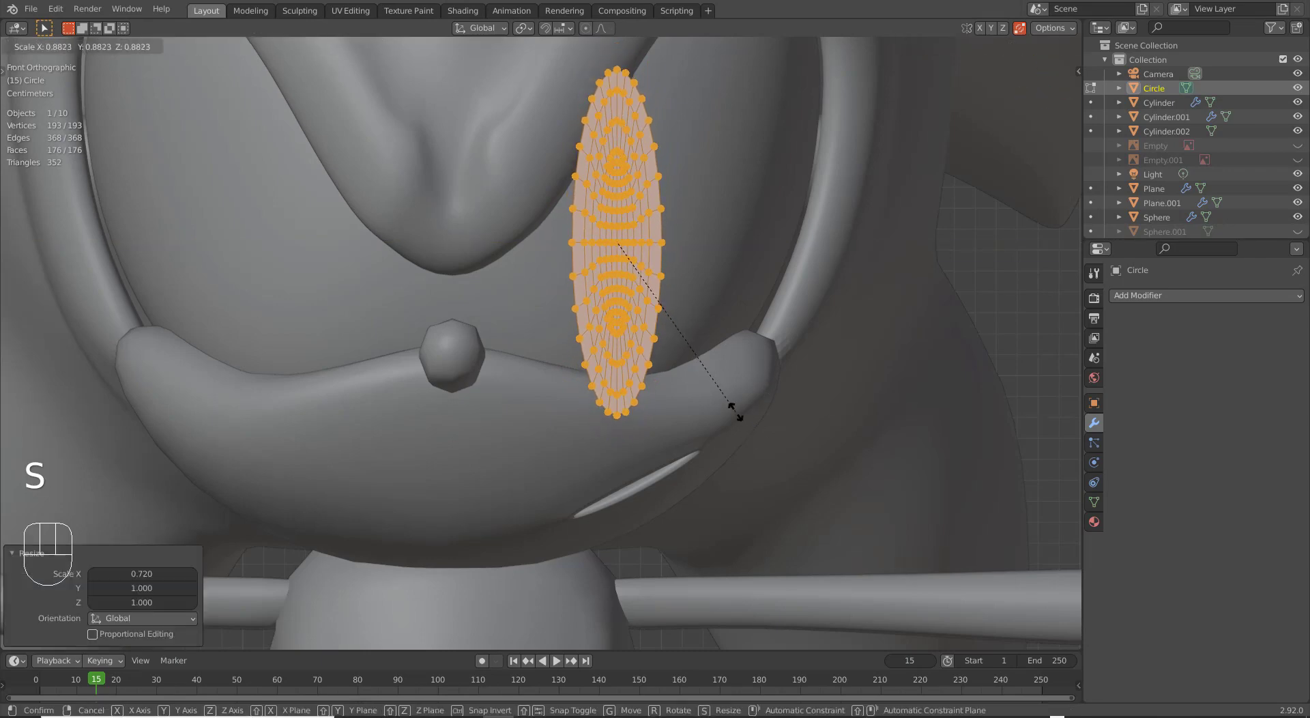
{"action": "left_click", "coordinate": [734, 407]}
{"action": "key", "text": "Tab"}
{"action": "scroll", "coordinate": [713, 351], "scroll_direction": "down", "scroll_amount": 1}
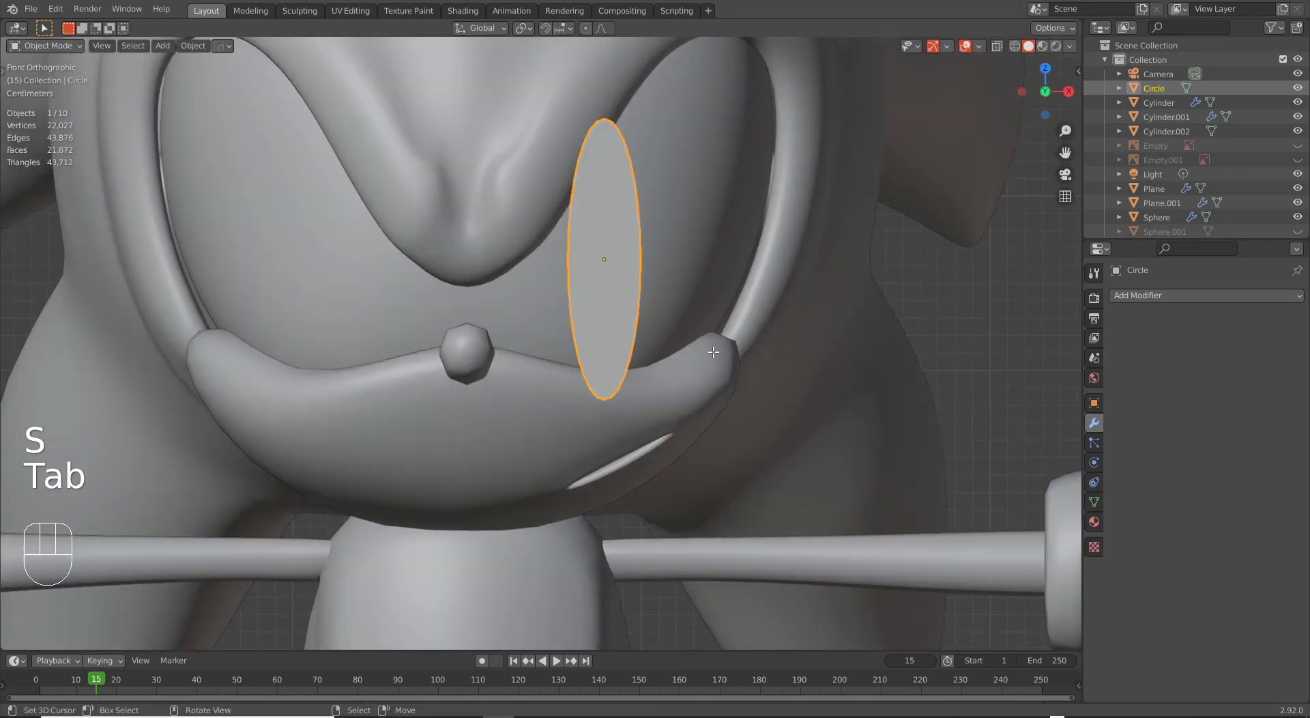
Add a Shrinkwrap modifier to the ellipse with the eye surface Sphere.002 as its target.
{"action": "left_click", "coordinate": [1115, 298]}
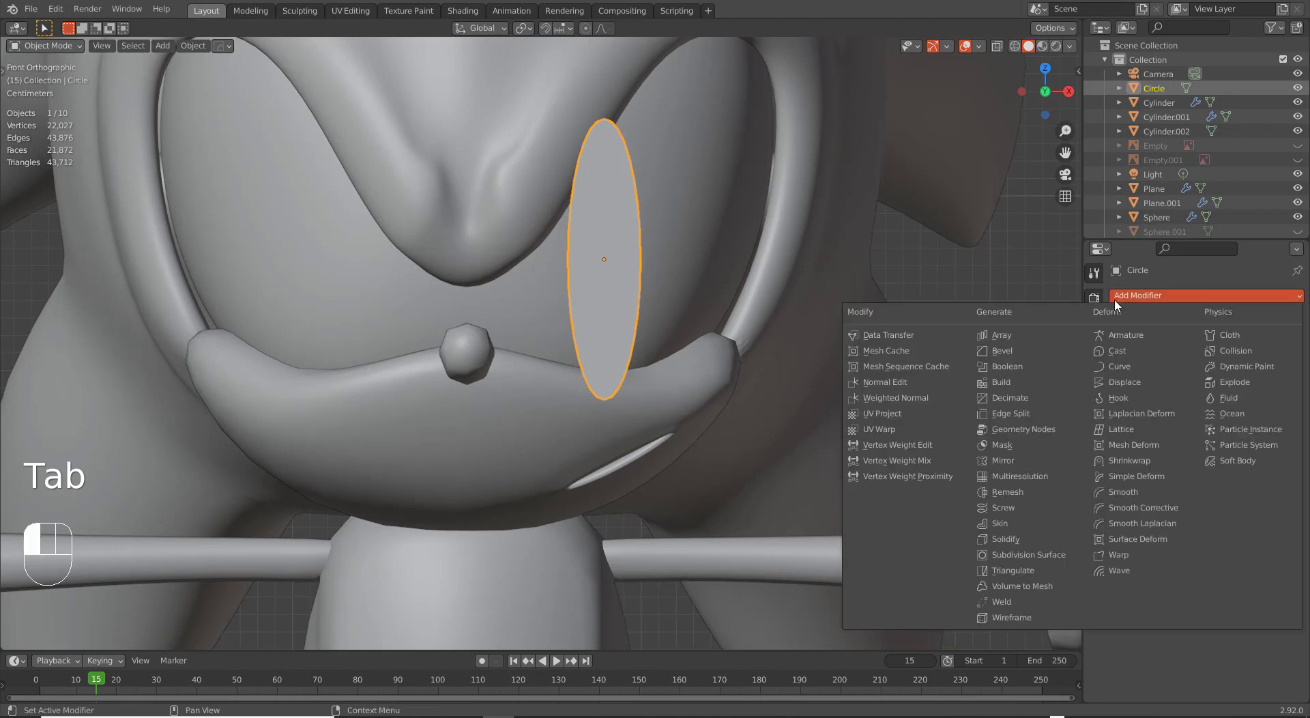
{"action": "left_click", "coordinate": [1149, 468]}
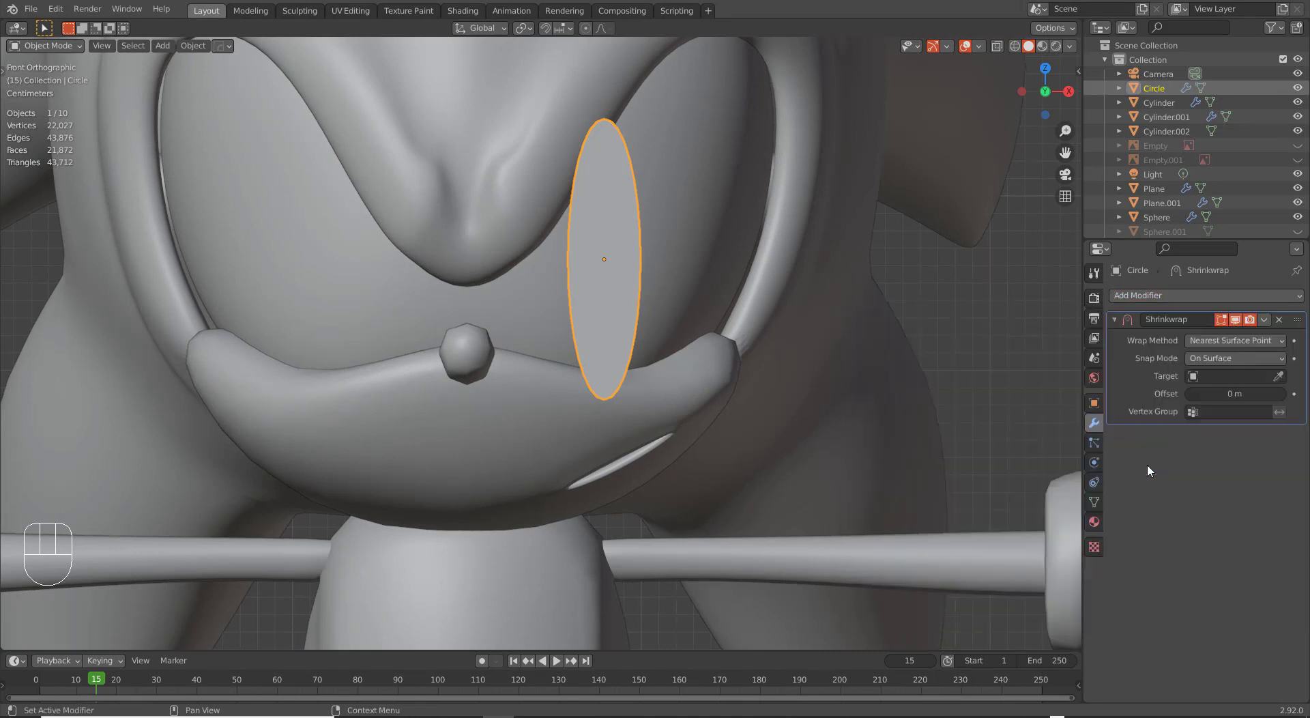
{"action": "left_click", "coordinate": [1280, 377]}
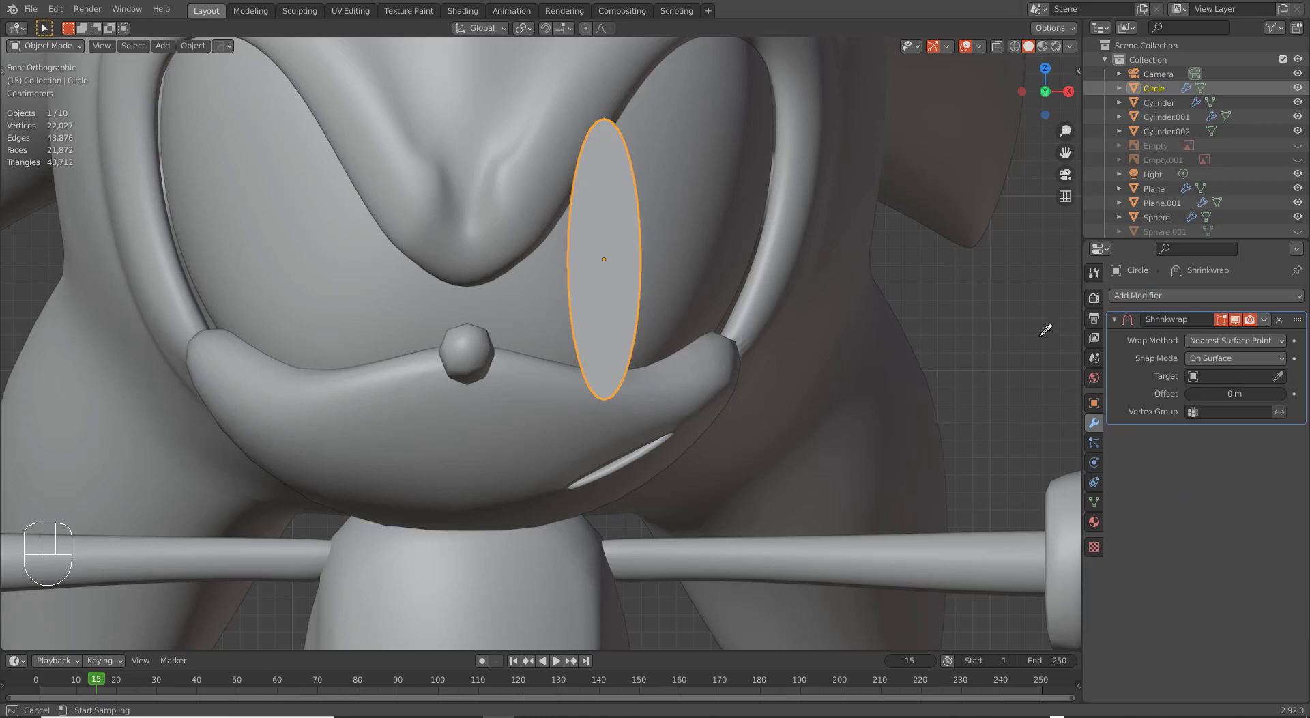
{"action": "left_click", "coordinate": [716, 215]}
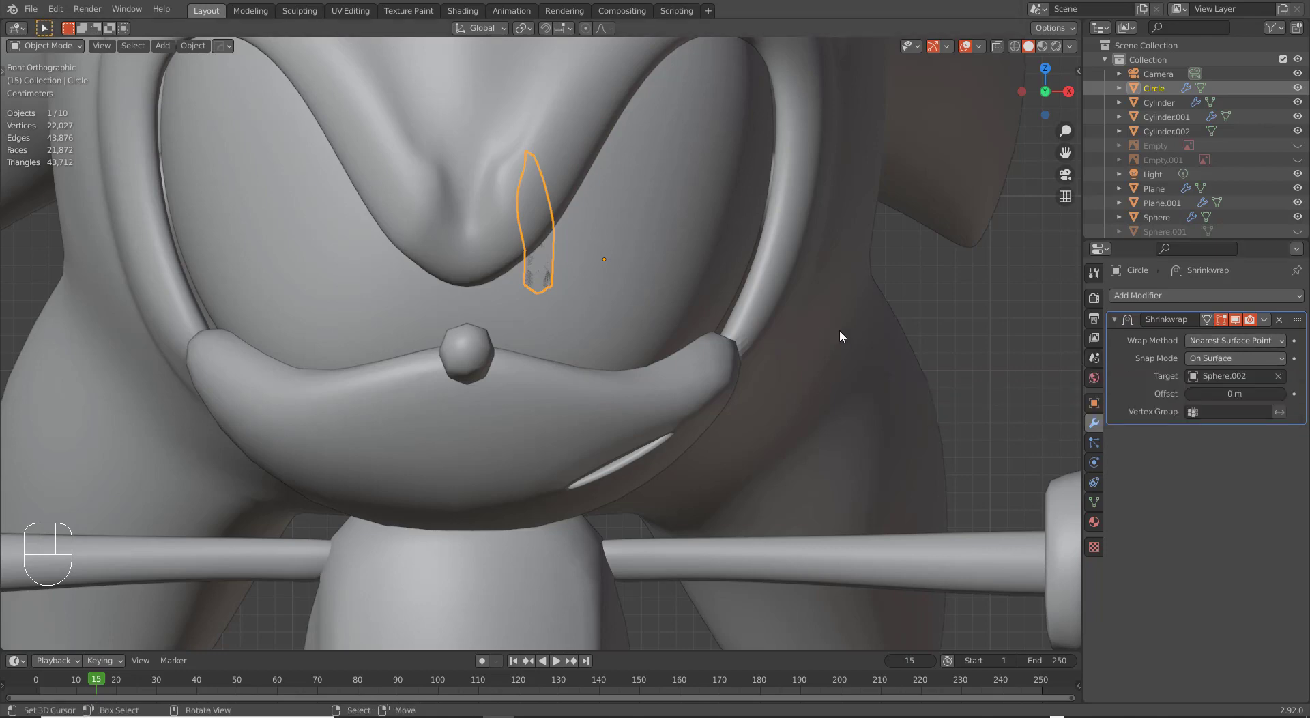
Turn off the Shrinkwrap's viewport display and move the ellipse about 0.226 m along Y toward the eye.
{"action": "key", "text": "KP_3"}
{"action": "key", "text": "Tab"}
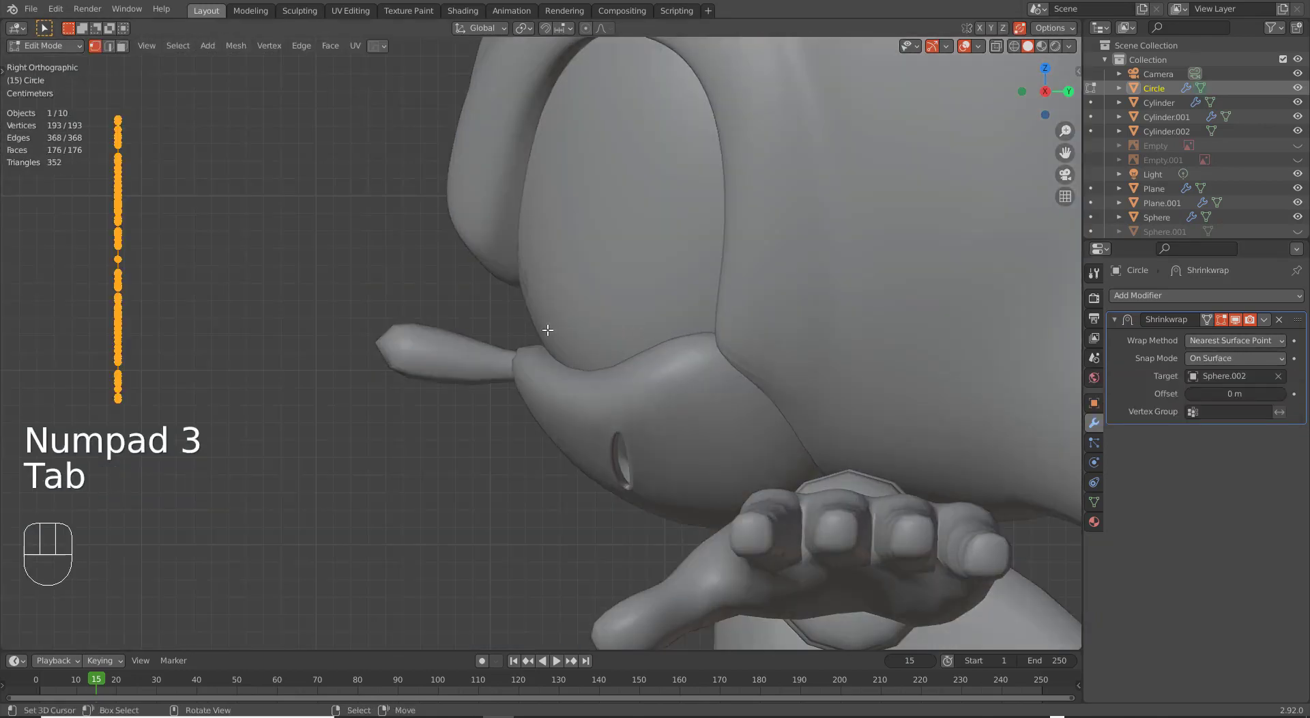
{"action": "key", "text": "Tab"}
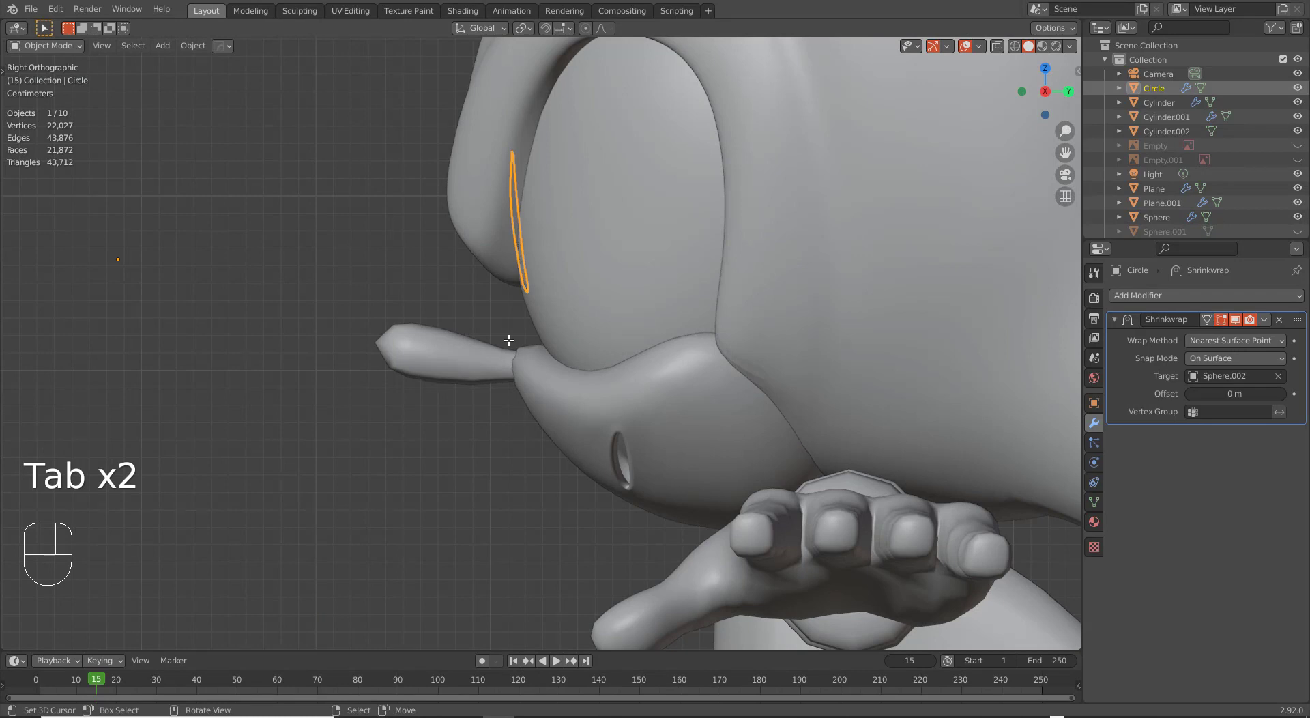
{"action": "left_click", "coordinate": [1237, 321]}
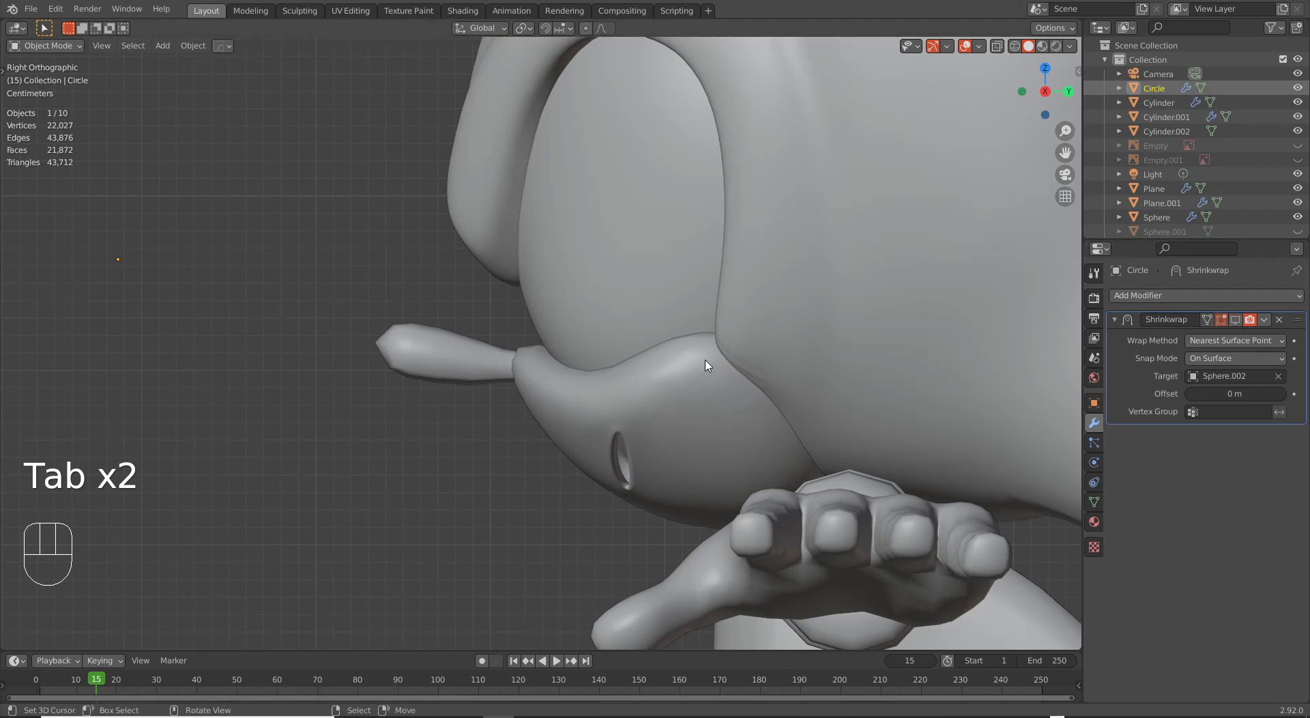
{"action": "key", "text": "g"}
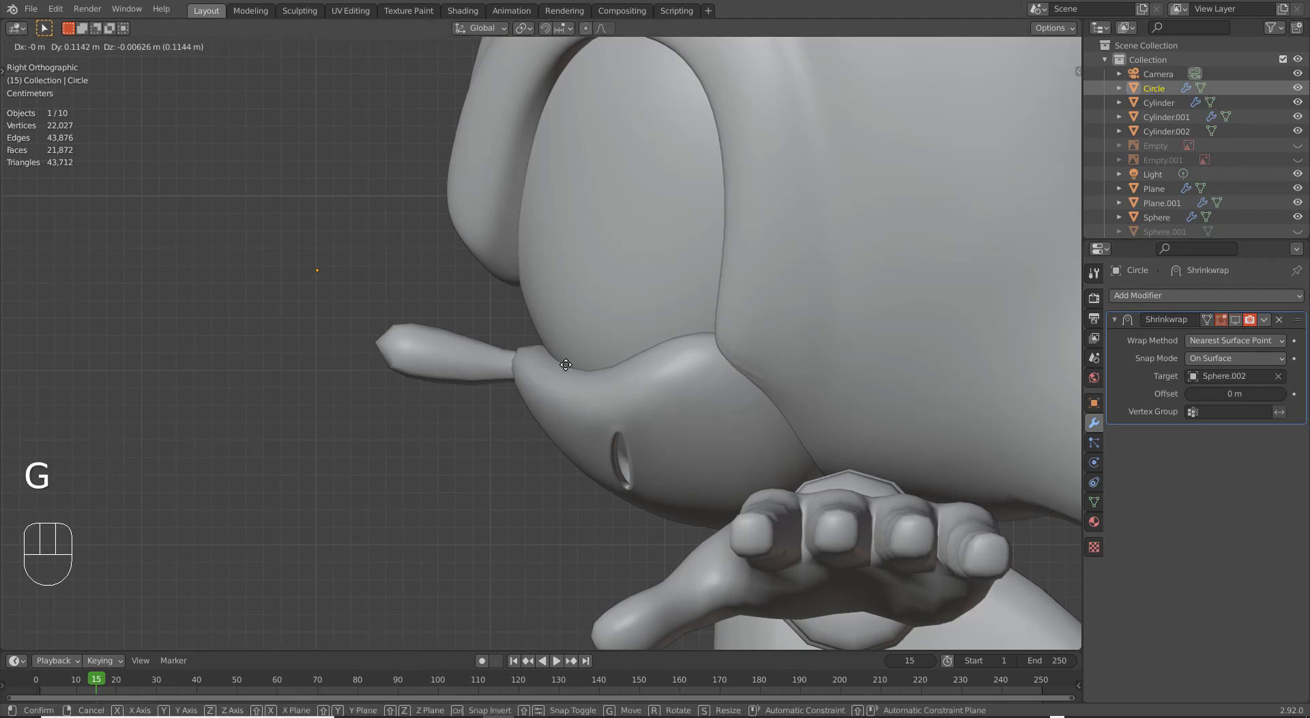
{"action": "left_click", "coordinate": [720, 361]}
{"action": "middle_click_drag", "start_coordinate": [551, 364], "coordinate": [522, 365]}
{"action": "middle_click_drag", "start_coordinate": [604, 374], "coordinate": [599, 377]}
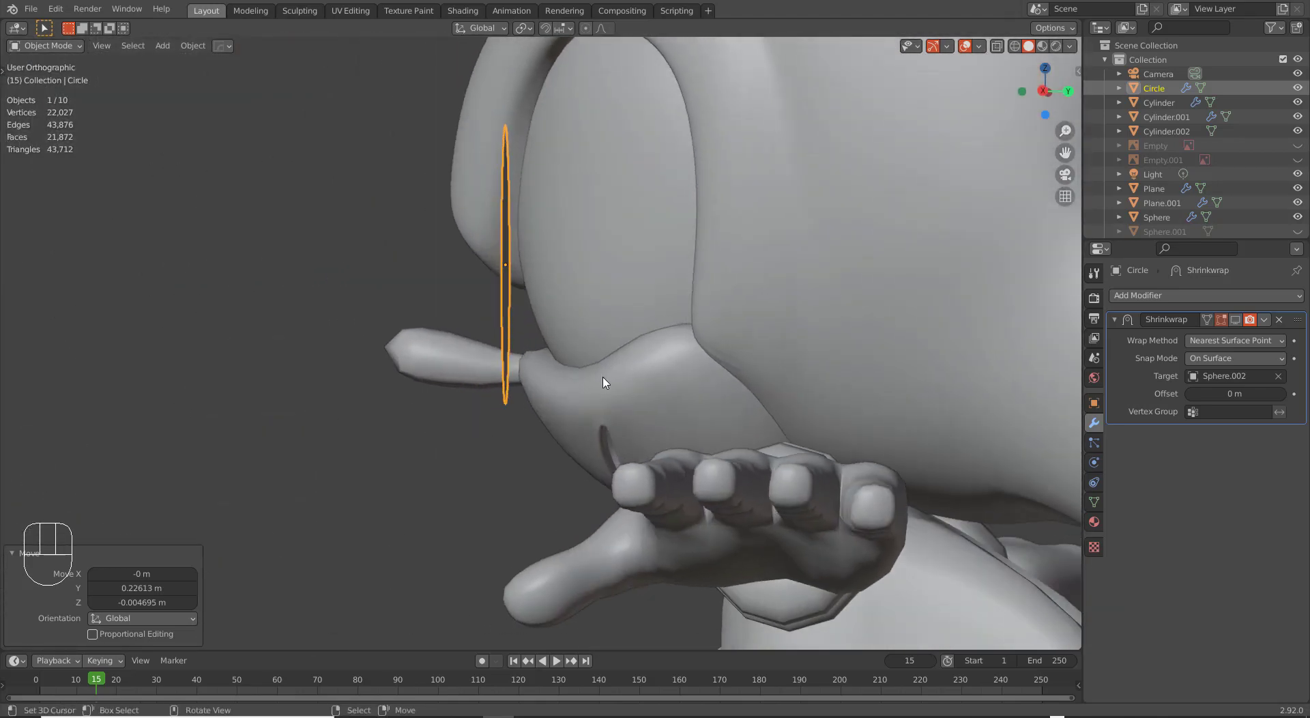
Move the ellipse closer against the eye surface and turn the Shrinkwrap's viewport display back on.
{"action": "key", "text": "g"}
{"action": "left_click", "coordinate": [635, 340]}
{"action": "middle_click_drag", "start_coordinate": [703, 386], "coordinate": [724, 352]}
{"action": "key", "text": "Tab"}
{"action": "key", "text": "Tab"}
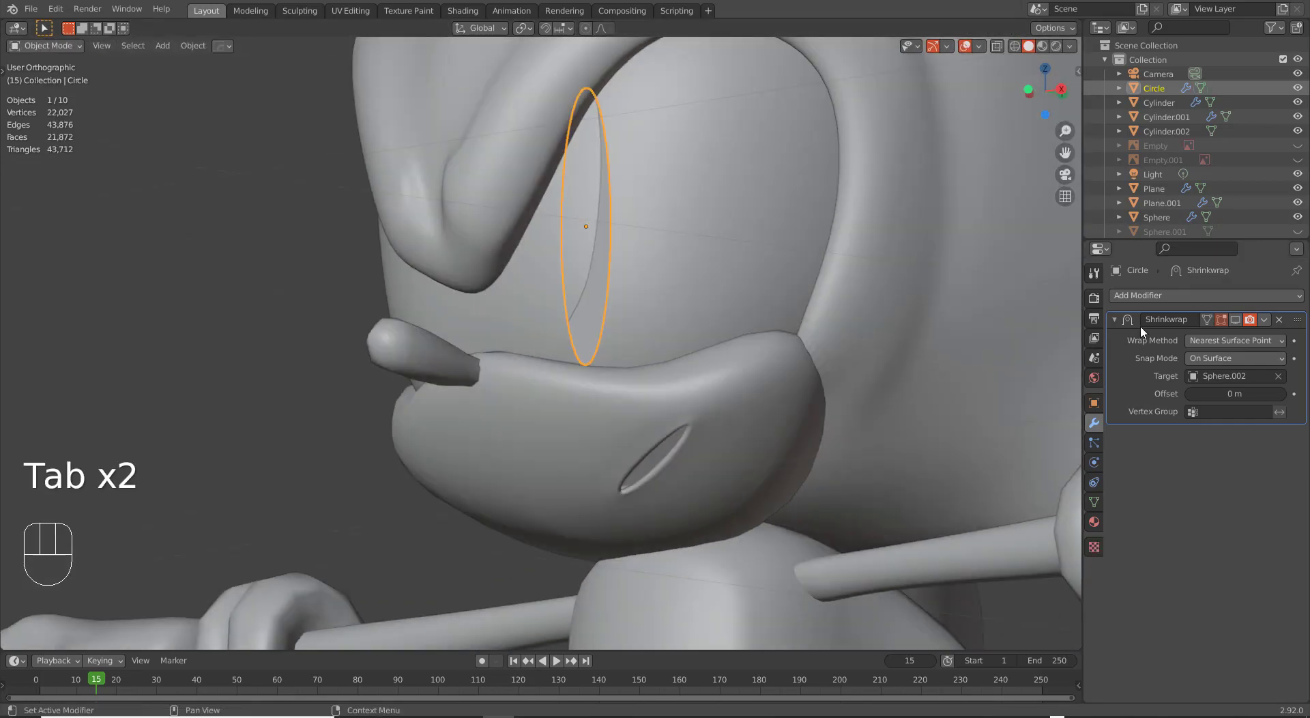
{"action": "left_click", "coordinate": [1225, 318]}
{"action": "middle_click_drag", "start_coordinate": [830, 331], "coordinate": [742, 320]}
{"action": "key", "text": "KP_1"}
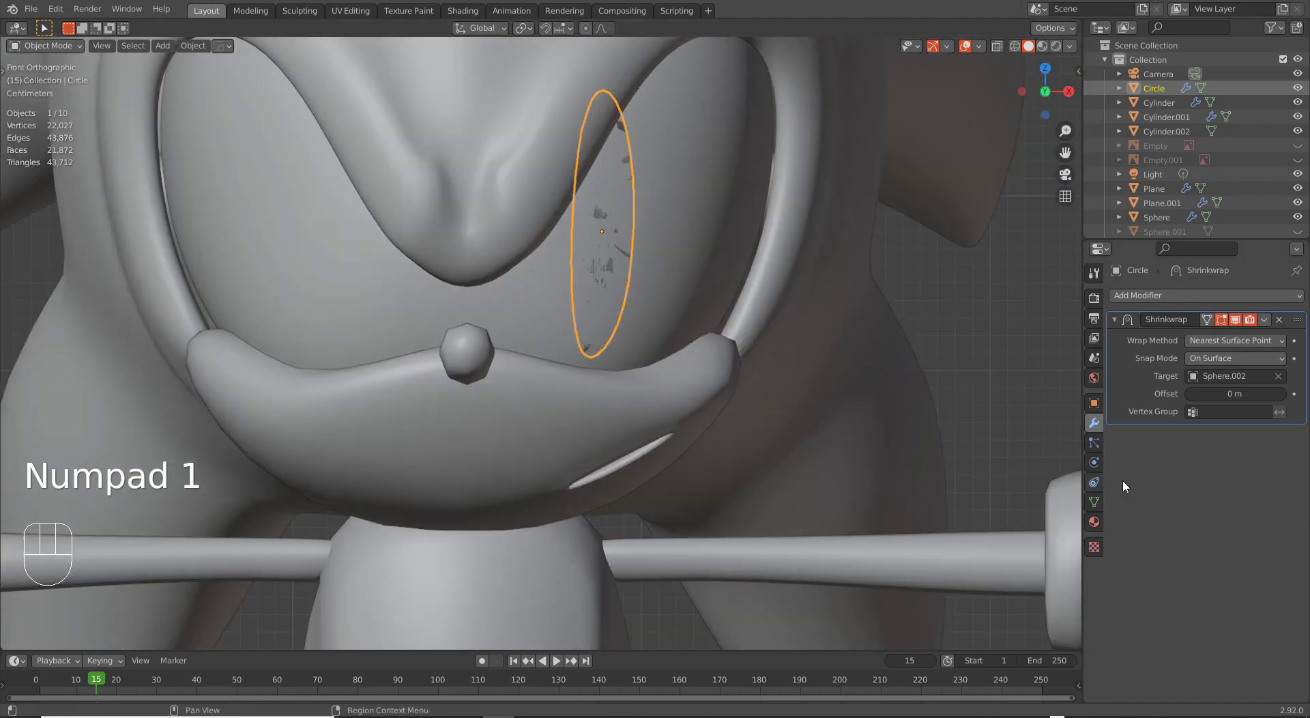
Set the Shrinkwrap's wrap method to Project and enable the Negative direction alongside Positive.
{"action": "left_click", "coordinate": [1221, 359]}
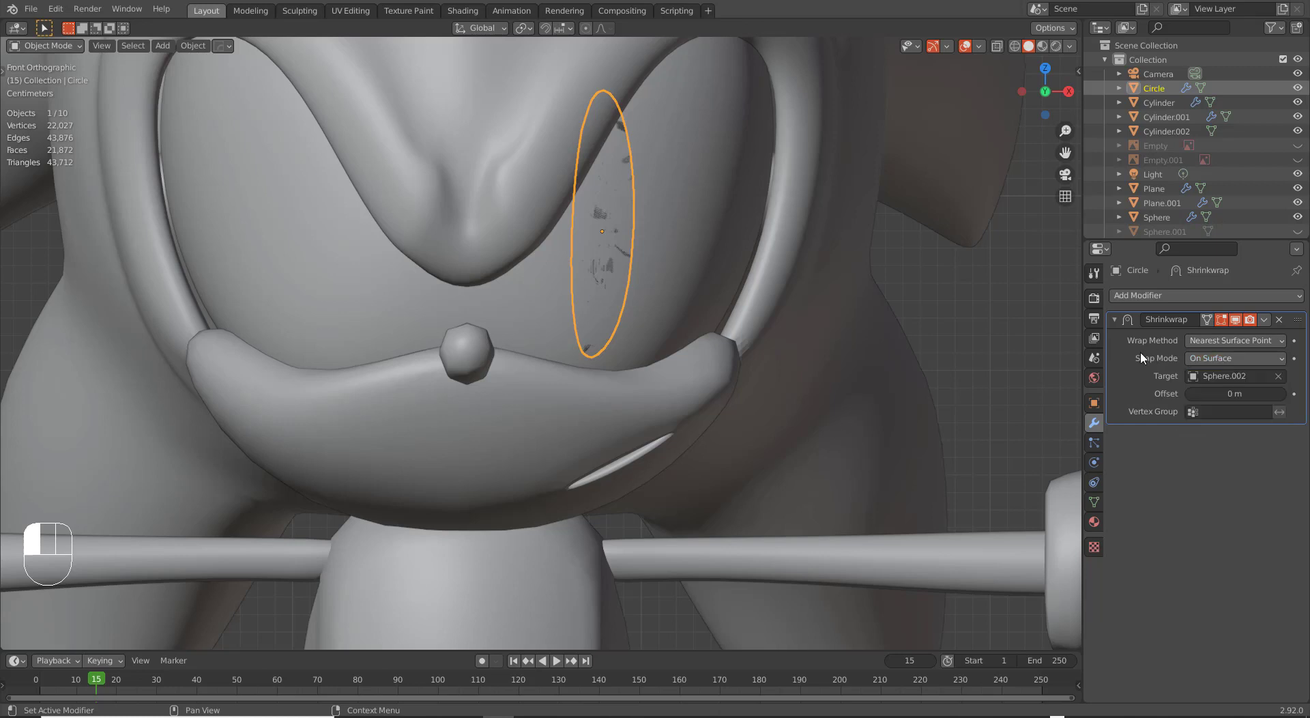
{"action": "left_click", "coordinate": [1221, 340]}
{"action": "left_click", "coordinate": [1192, 372]}
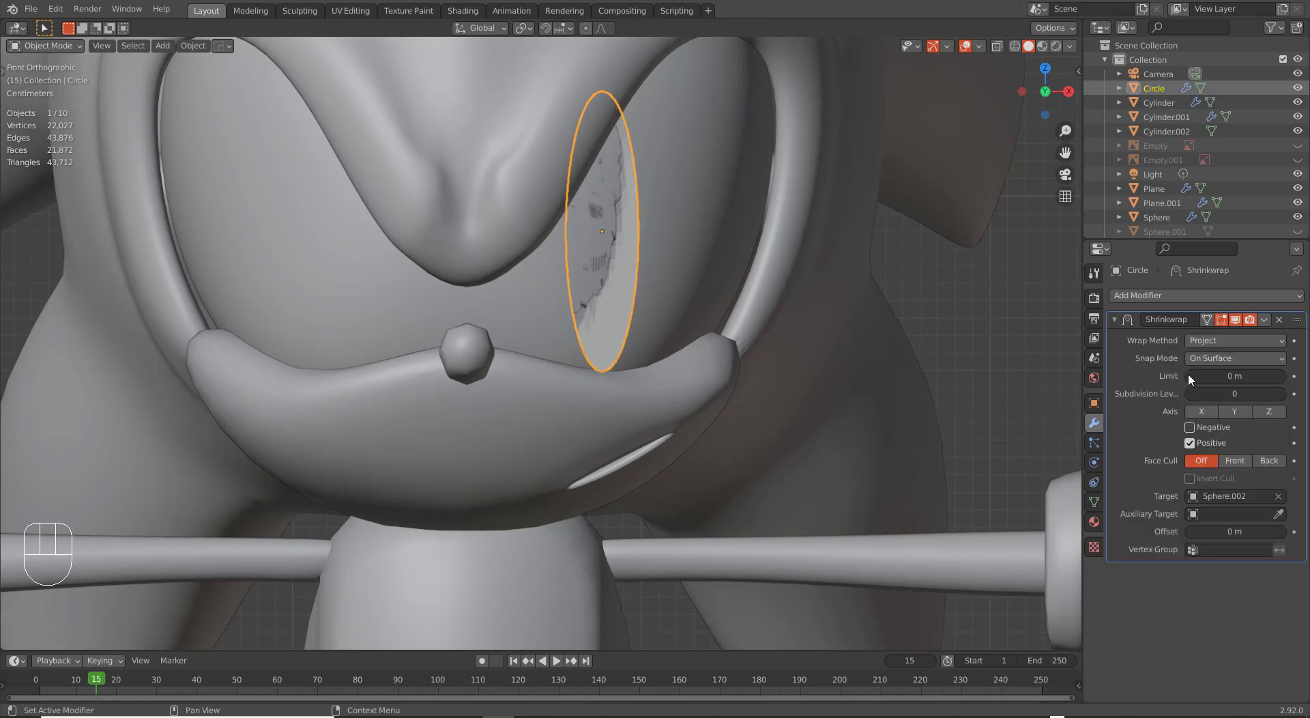
{"action": "left_click", "coordinate": [1205, 425]}
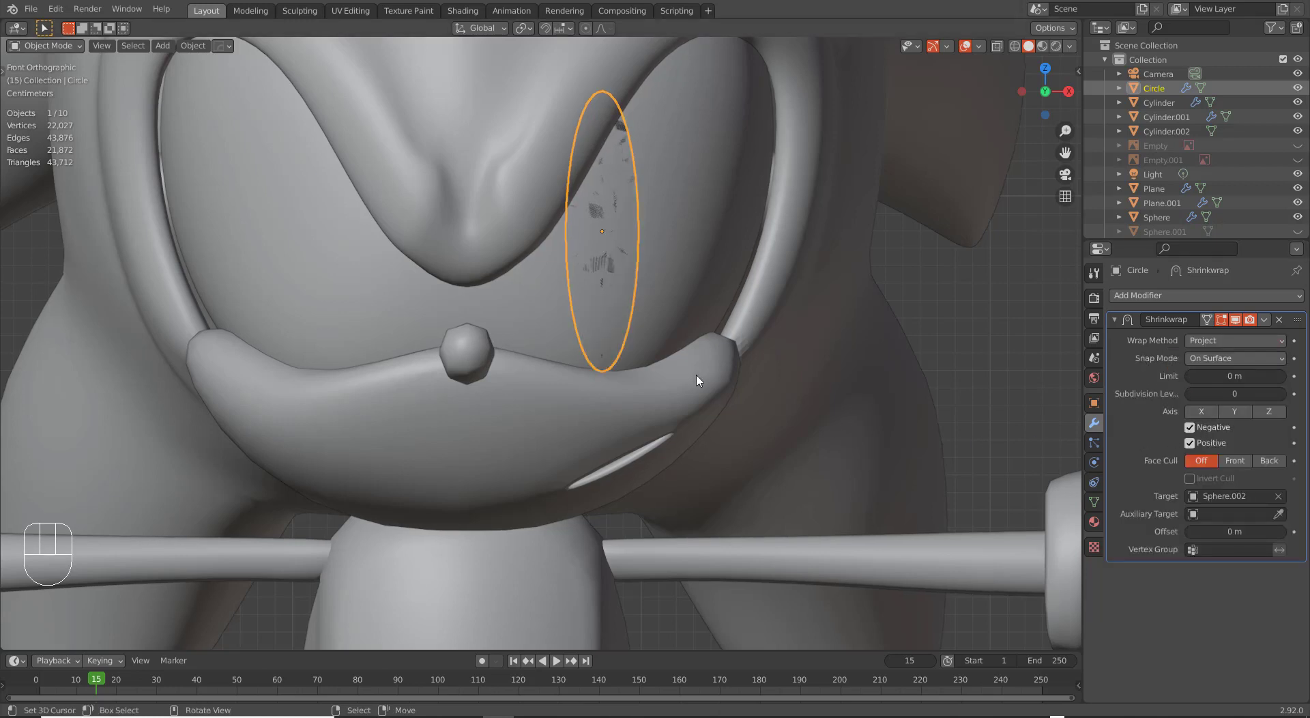
{"action": "middle_click_drag", "start_coordinate": [710, 374], "coordinate": [657, 362]}
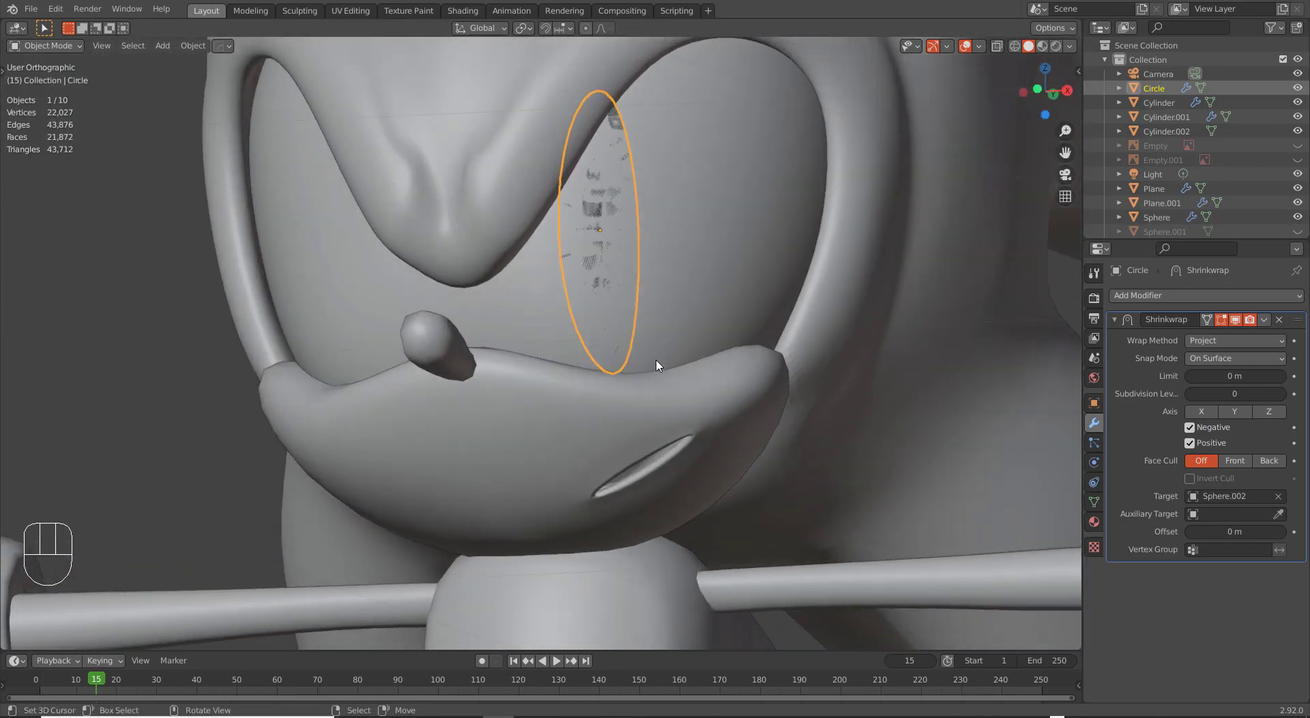
Rotate the ellipse by 3.51° in the front view.
{"action": "key", "text": "KP_1"}
{"action": "key", "text": "r"}
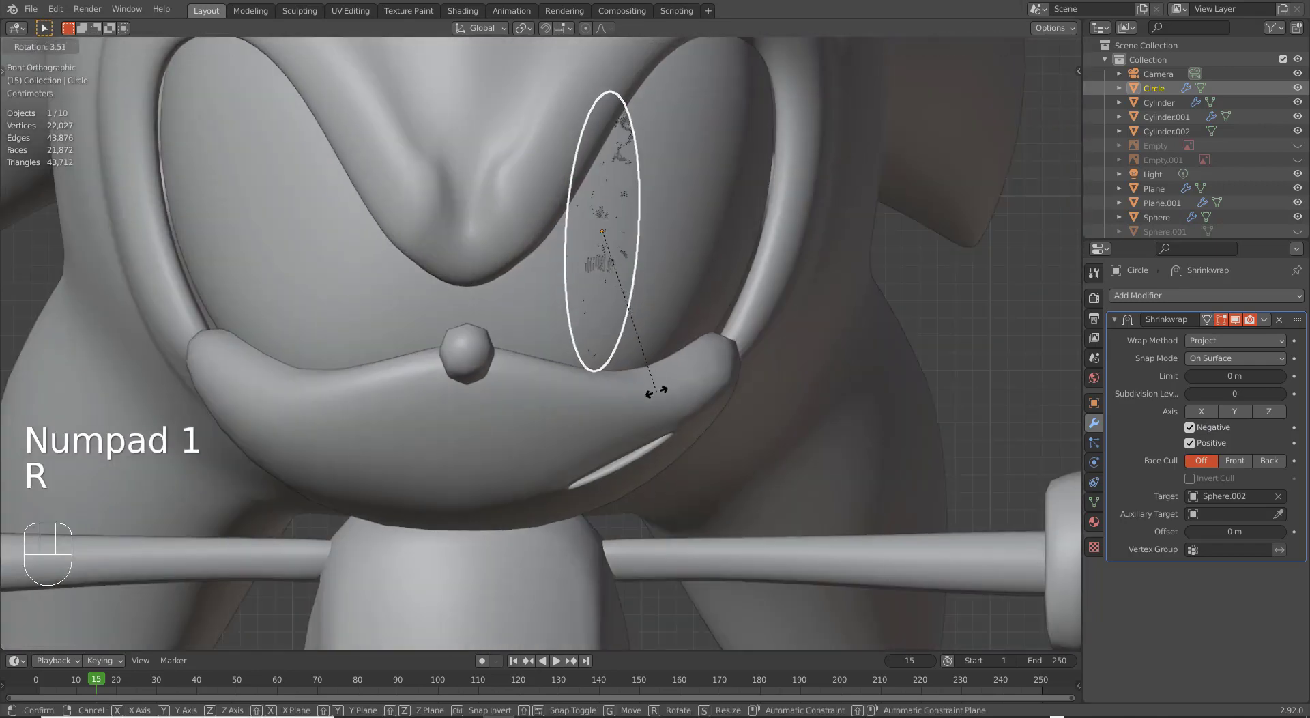
{"action": "left_click", "coordinate": [660, 393]}
Add a Solidify modifier to the ellipse and set its thickness to -0.006 m.
{"action": "left_click", "coordinate": [1185, 295]}
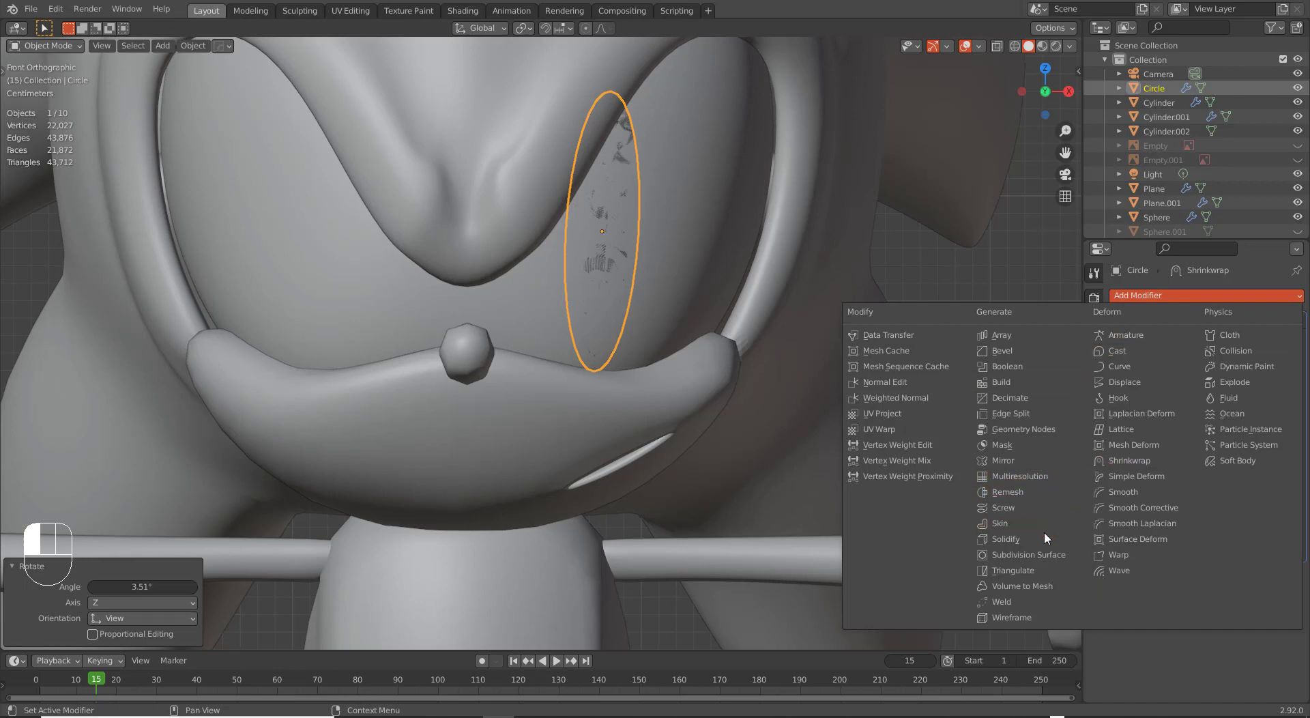
{"action": "left_click", "coordinate": [1043, 549]}
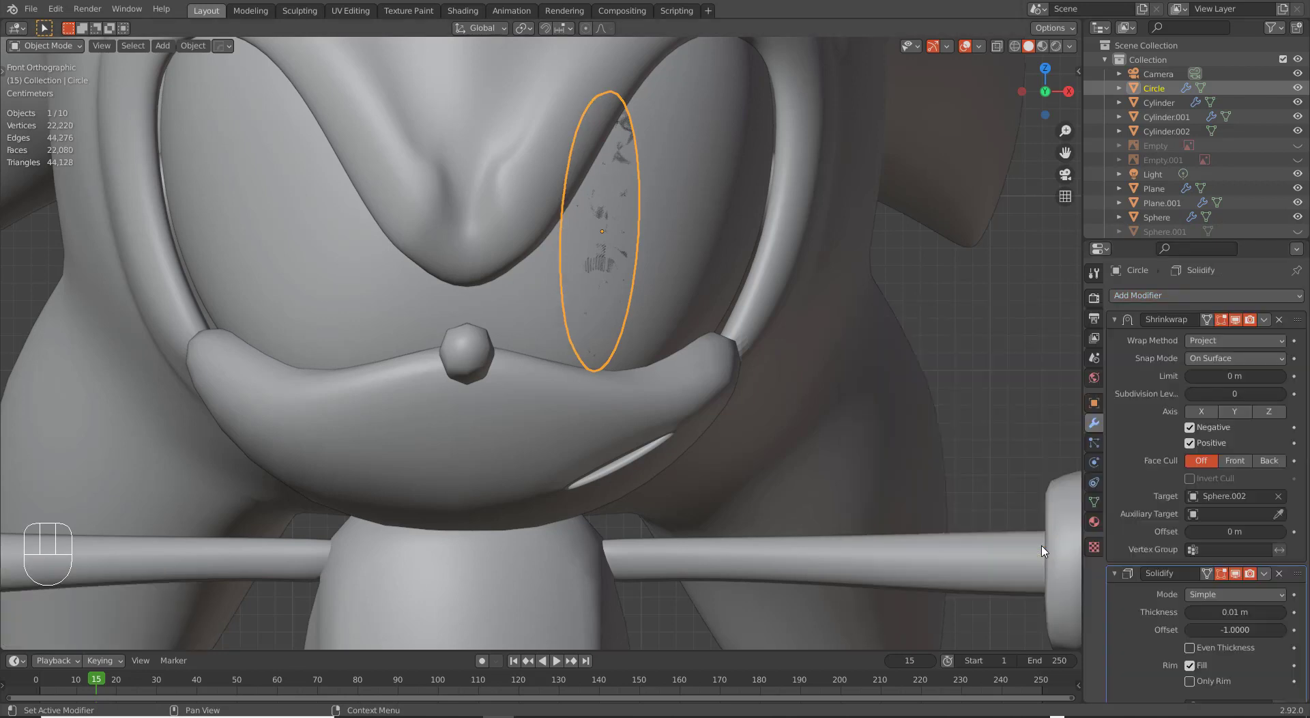
{"action": "left_click_drag", "start_coordinate": [1231, 613], "coordinate": [1215, 613]}
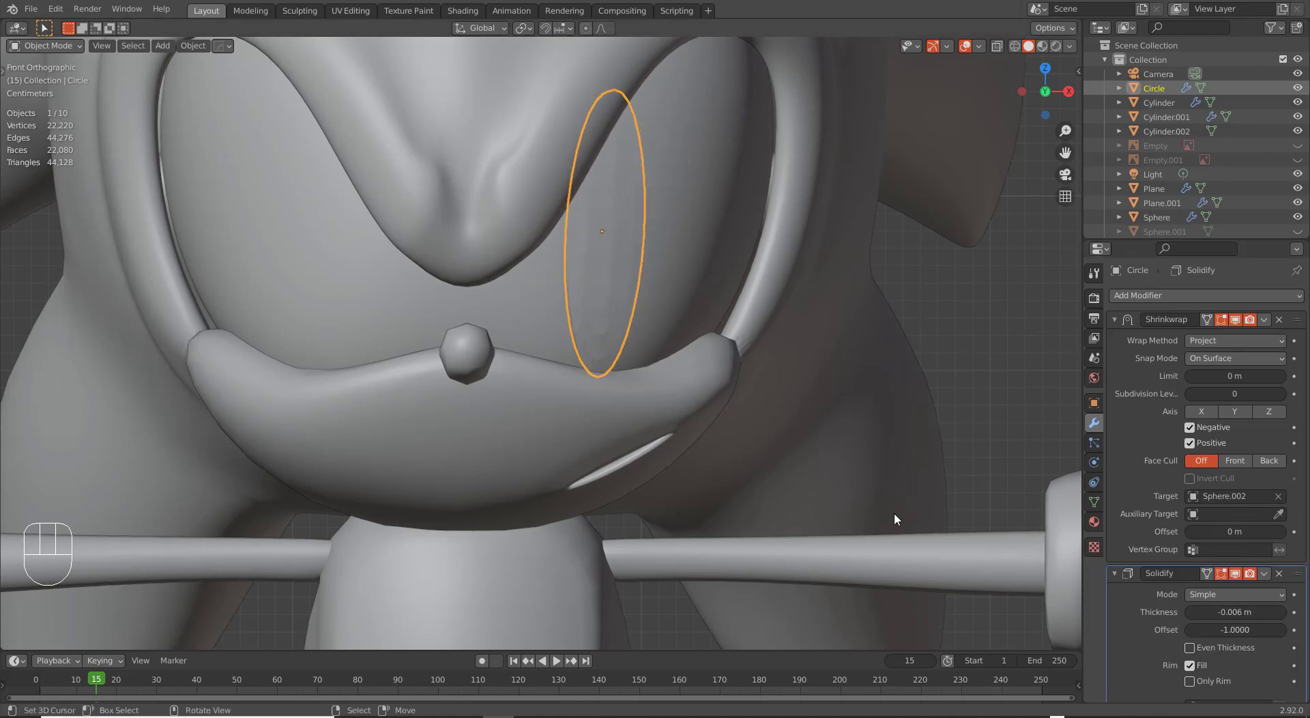
Apply smooth shading to the ellipse object.
{"action": "key", "text": "w"}
{"action": "left_click", "coordinate": [806, 427]}
{"action": "mouse_move", "coordinate": [763, 346]}
{"action": "middle_mouse_down"}
{"action": "mouse_move", "coordinate": [585, 363]}
{"action": "mouse_move", "coordinate": [710, 331]}
{"action": "mouse_move", "coordinate": [690, 343]}
{"action": "mouse_move", "coordinate": [710, 345]}
{"action": "middle_mouse_up"}
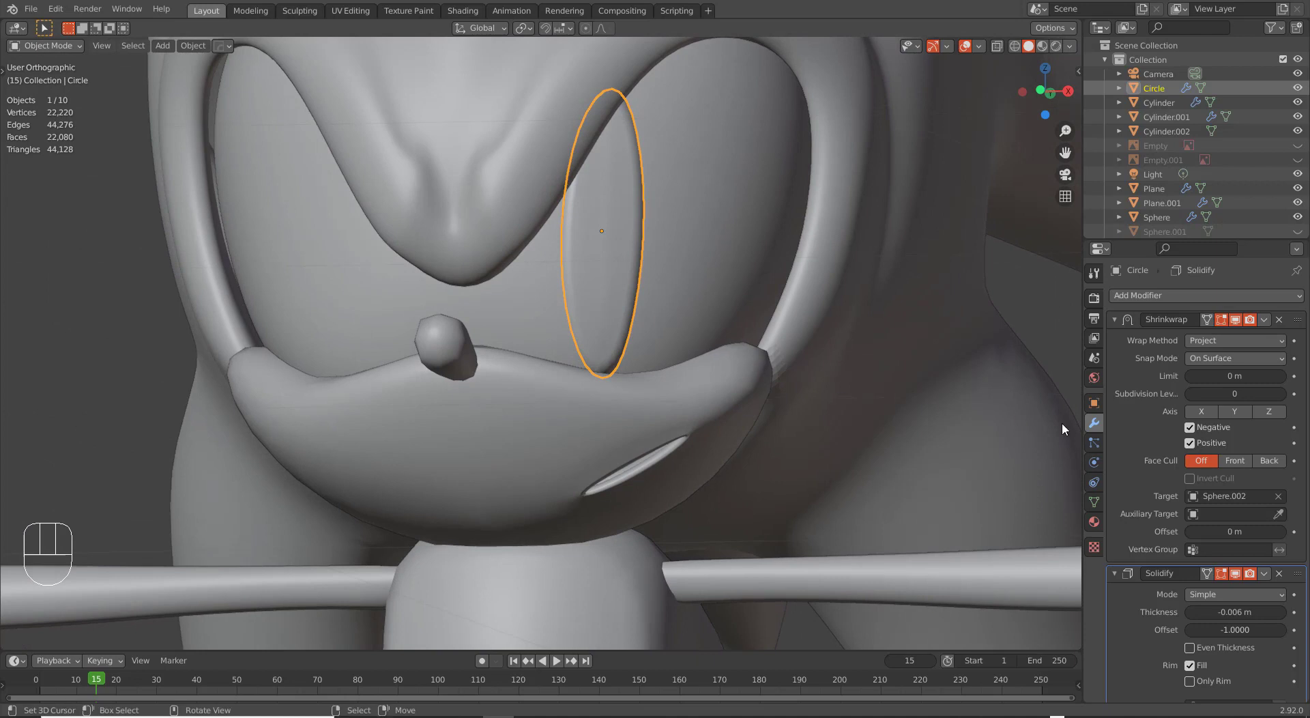
Add a Mirror modifier on X to the pupil ellipse, with the body object Cylinder as its mirror object.
{"action": "left_click_drag", "start_coordinate": [1298, 575], "coordinate": [1275, 639]}
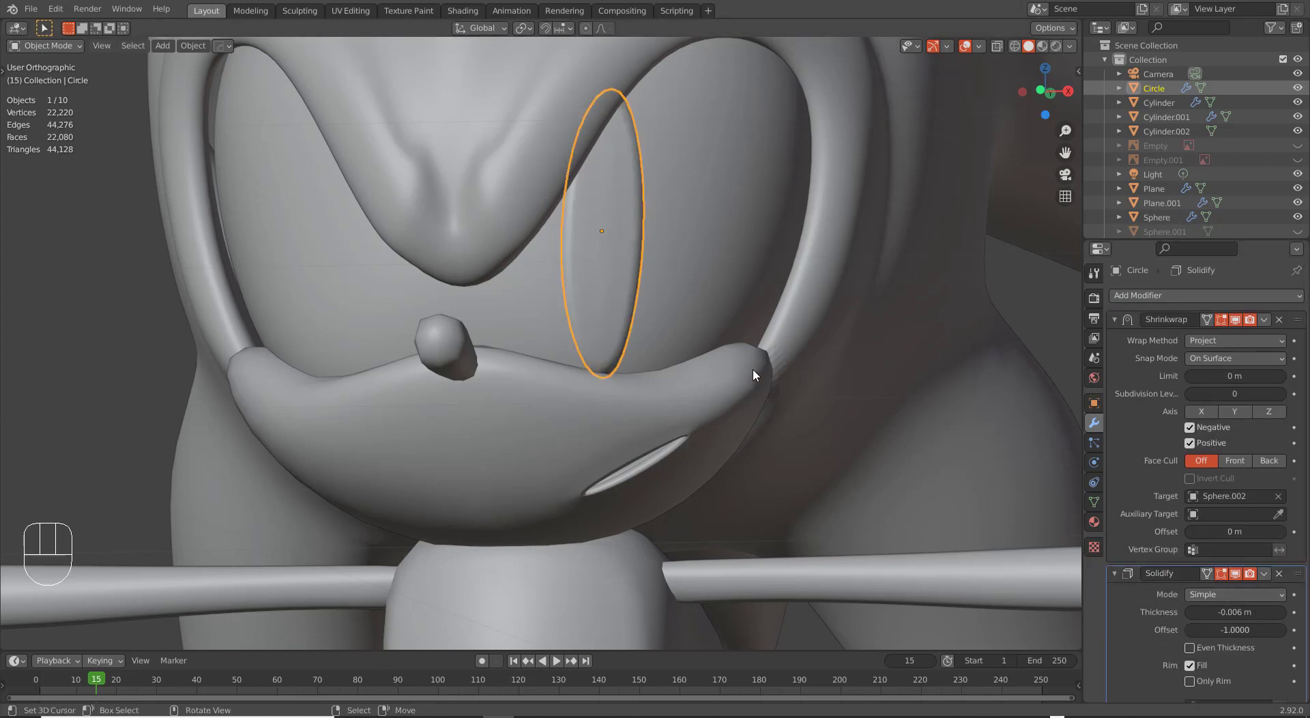
{"action": "left_click", "coordinate": [1160, 296]}
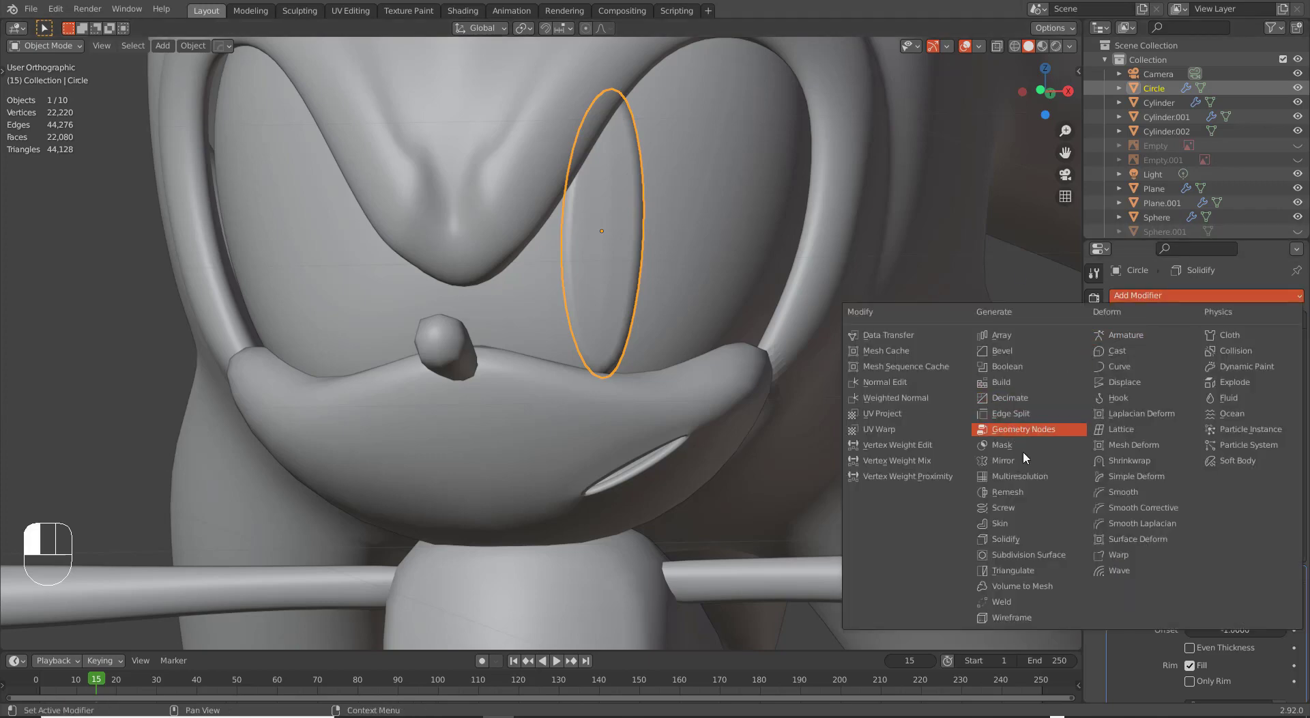
{"action": "left_click", "coordinate": [1009, 461]}
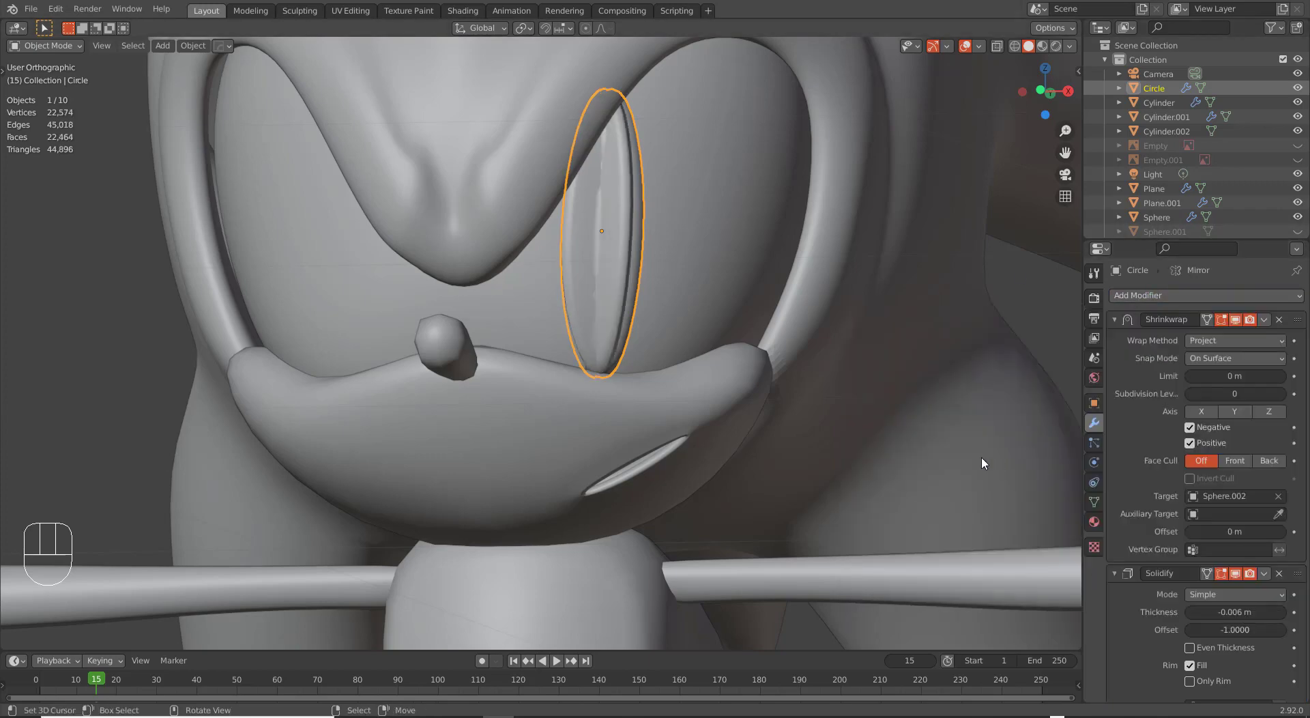
{"action": "scroll", "coordinate": [1165, 546], "scroll_direction": "down", "scroll_amount": 10}
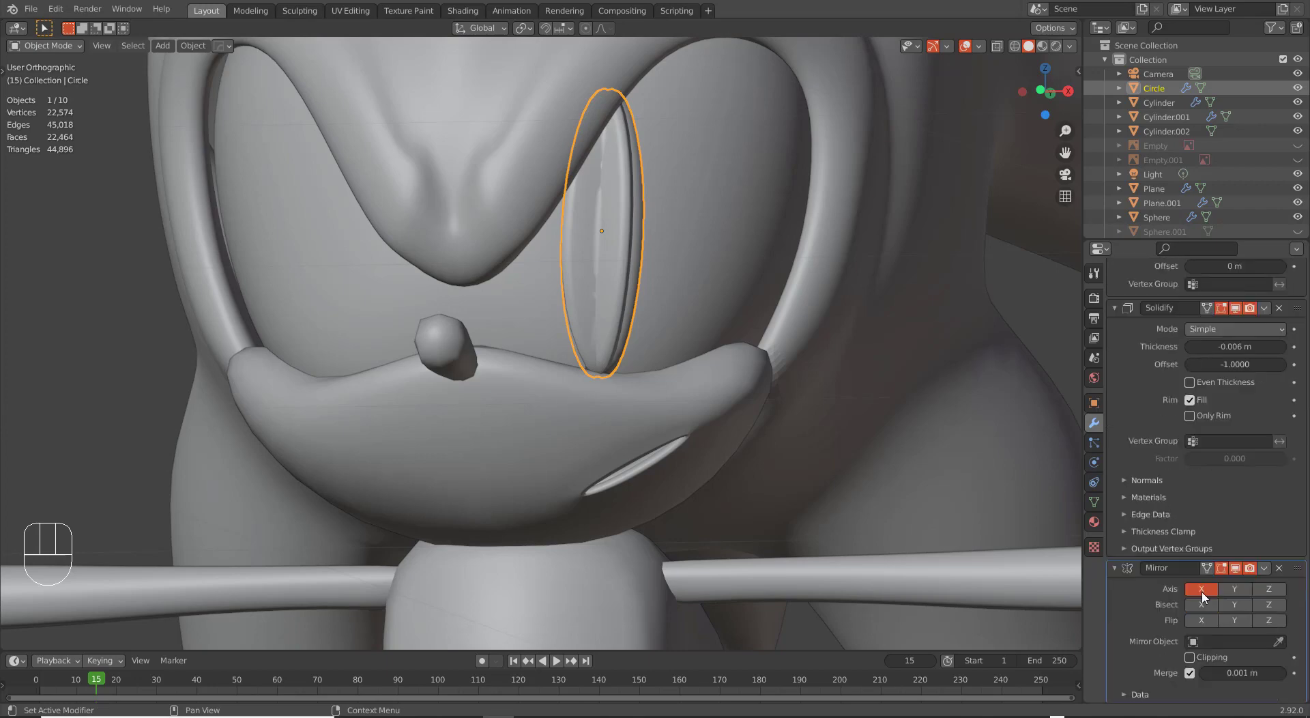
{"action": "left_click", "coordinate": [1278, 641]}
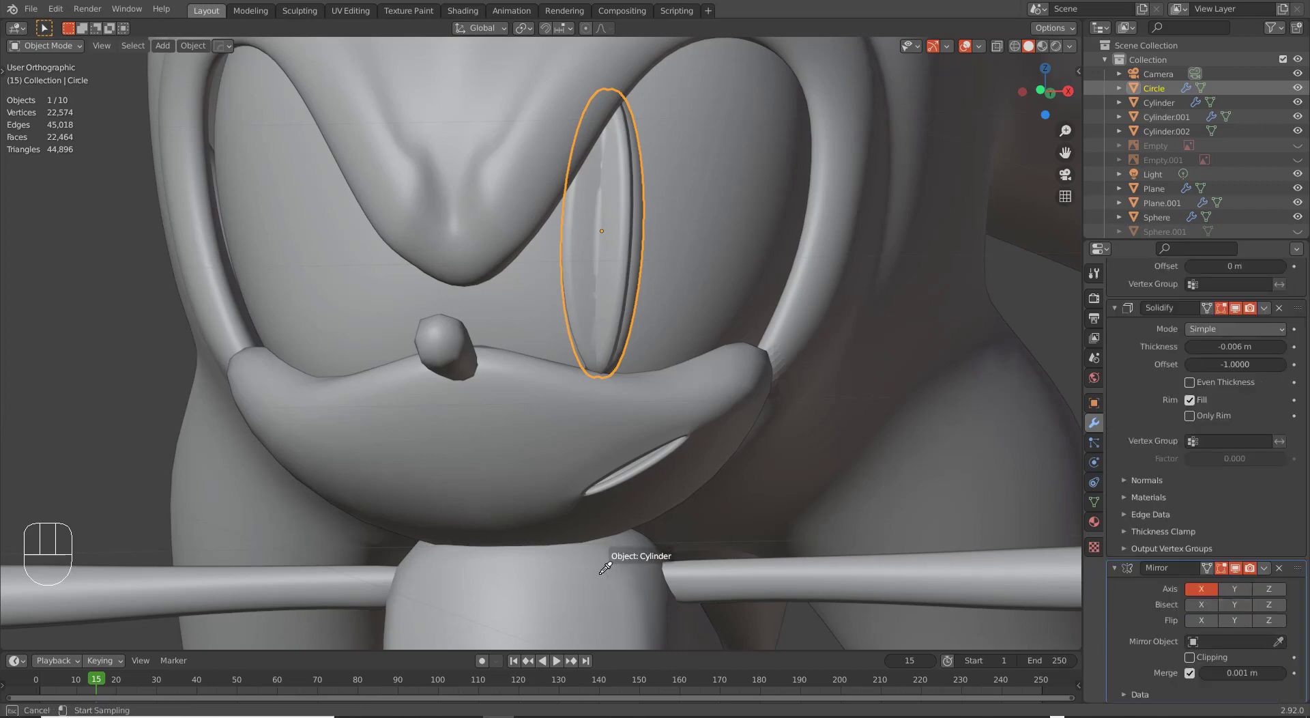
{"action": "left_click", "coordinate": [628, 568]}
{"action": "scroll", "coordinate": [533, 335], "scroll_direction": "down", "scroll_amount": 6}
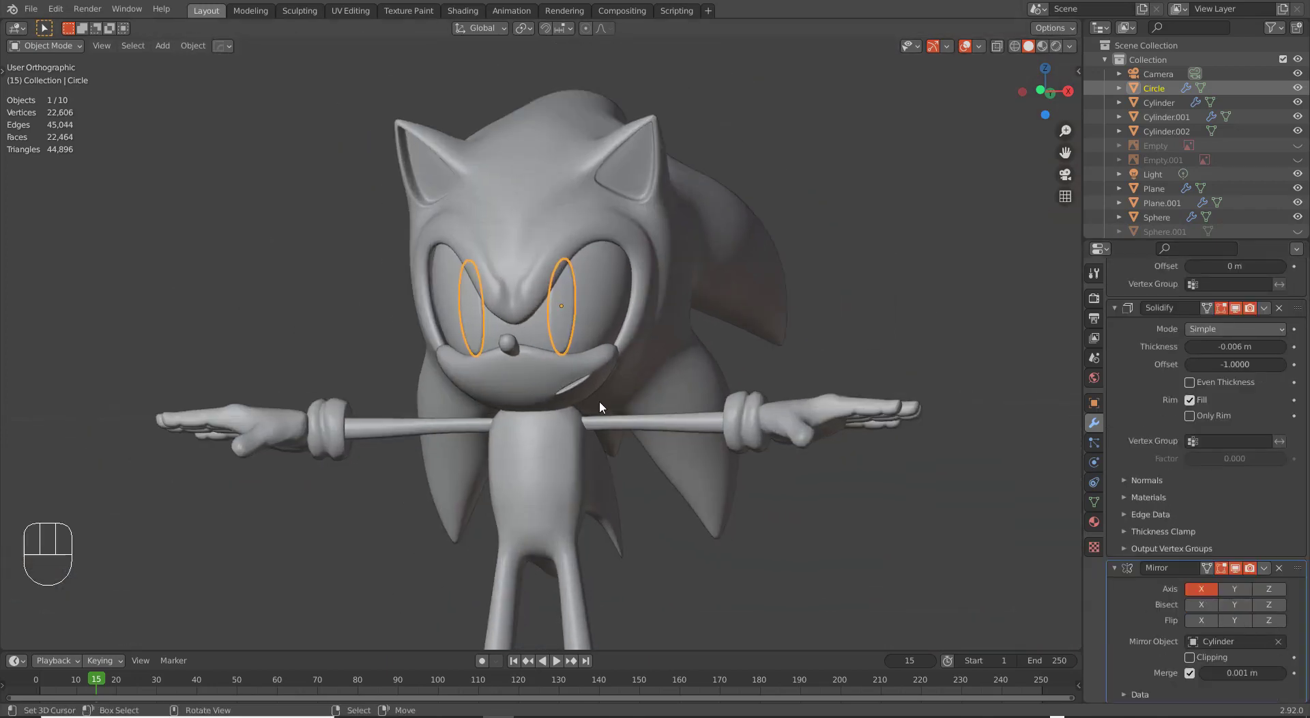
Examine the mirrored pupils, arms and torso in the front view with nothing selected.
{"action": "key", "text": "a"}
{"action": "key", "text": "a"}
{"action": "middle_click_drag", "start_coordinate": [566, 454], "coordinate": [602, 259]}
{"action": "key", "text": "KP_1"}
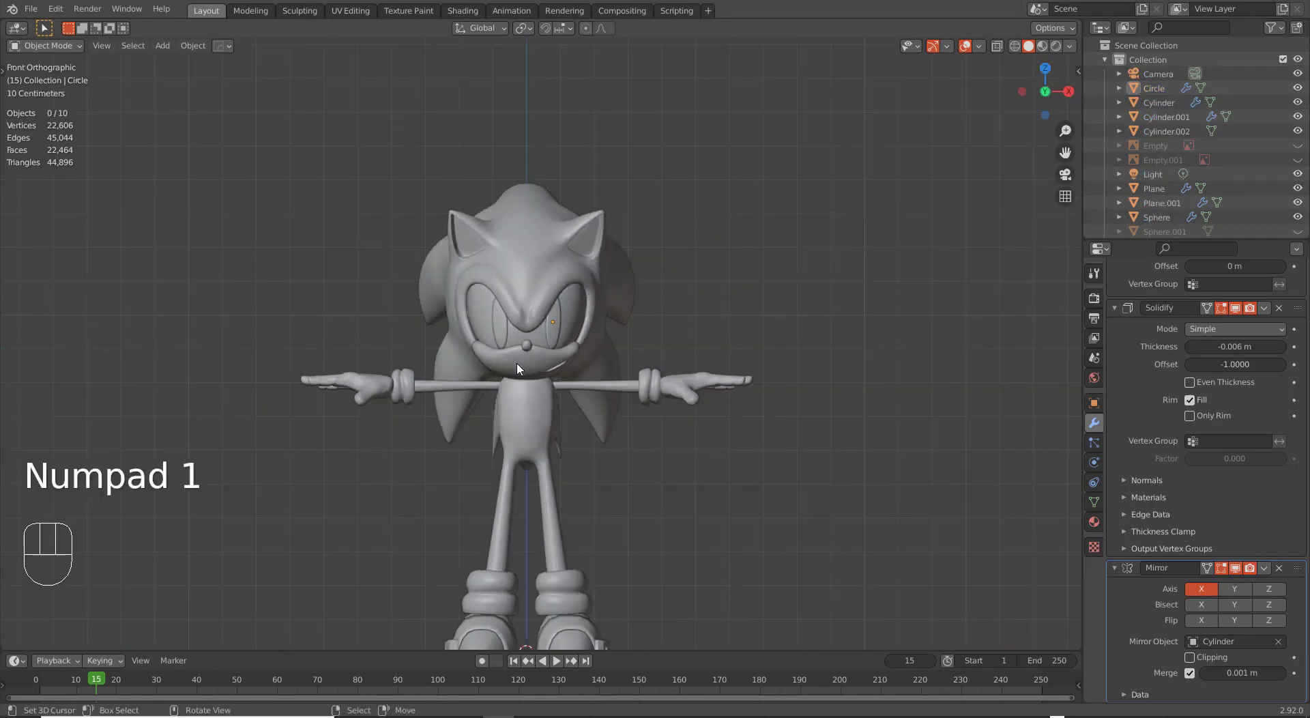
{"action": "scroll", "coordinate": [519, 370], "scroll_direction": "up", "scroll_amount": 5}
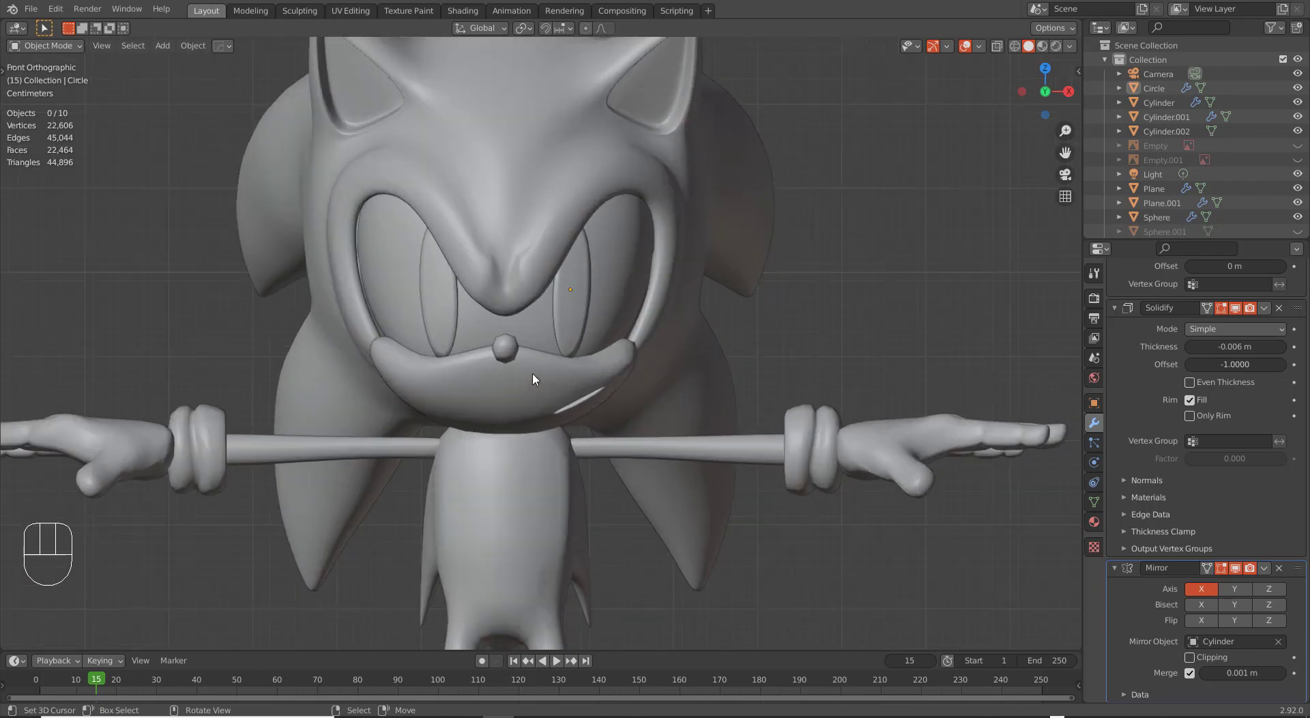
{"action": "left_click", "coordinate": [754, 456]}
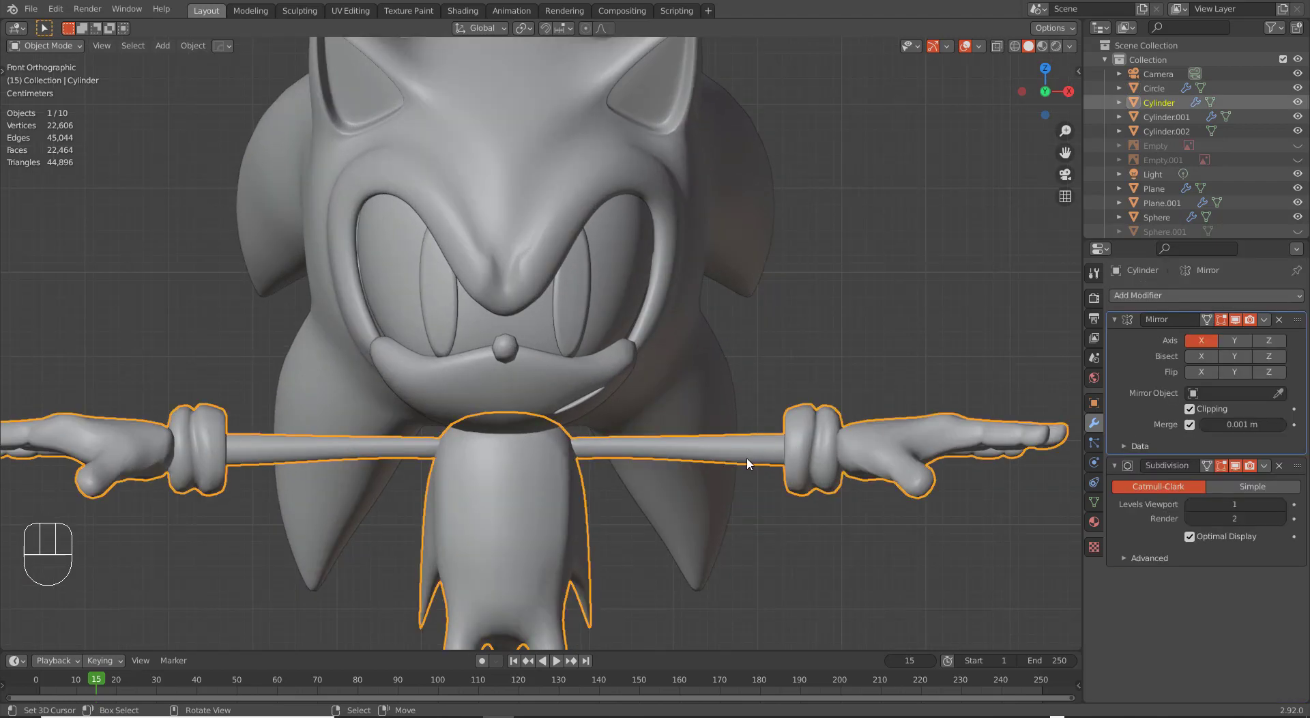
{"action": "key", "text": "a"}
{"action": "key", "text": "a"}
{"action": "scroll", "coordinate": [648, 559], "scroll_direction": "down", "scroll_amount": 3}
{"action": "middle_click_drag", "start_coordinate": [595, 621], "coordinate": [652, 455], "text": "shift"}
{"action": "scroll", "coordinate": [600, 484], "scroll_direction": "up", "scroll_amount": 1}
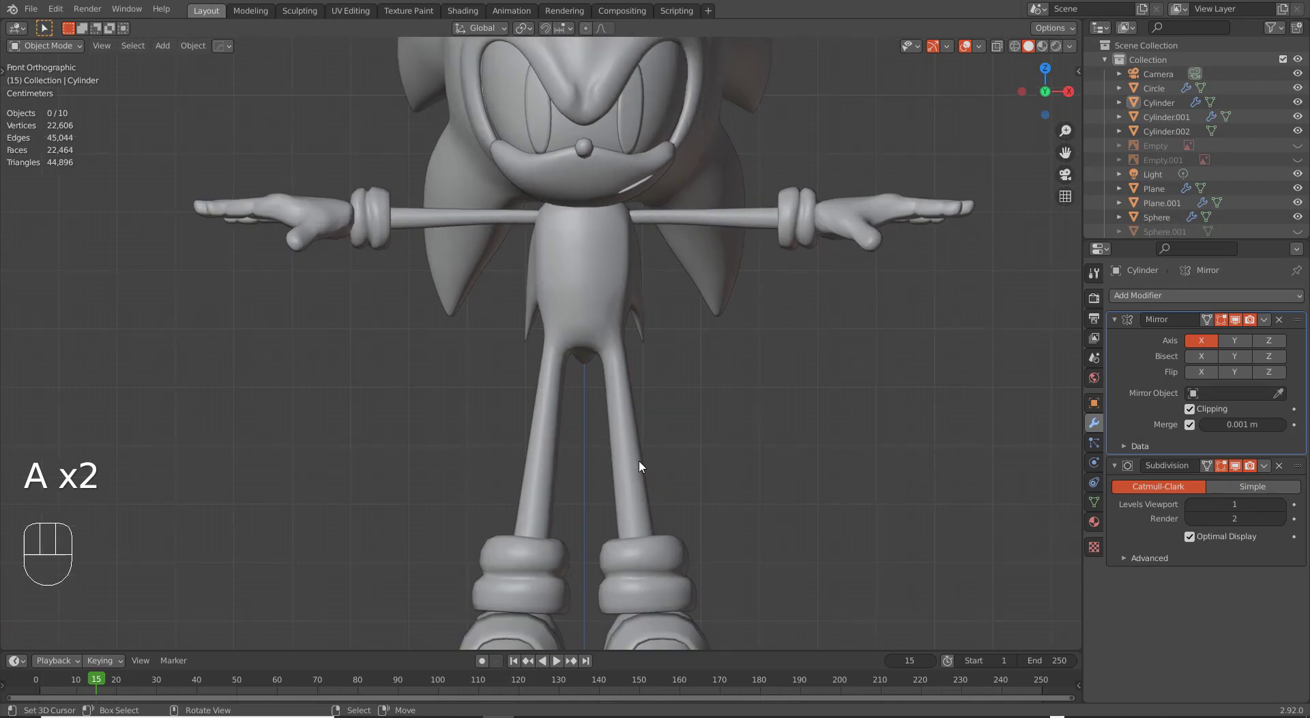
{"action": "scroll", "coordinate": [643, 462], "scroll_direction": "down", "scroll_amount": 2}
{"action": "scroll", "coordinate": [645, 437], "scroll_direction": "up", "scroll_amount": 3}
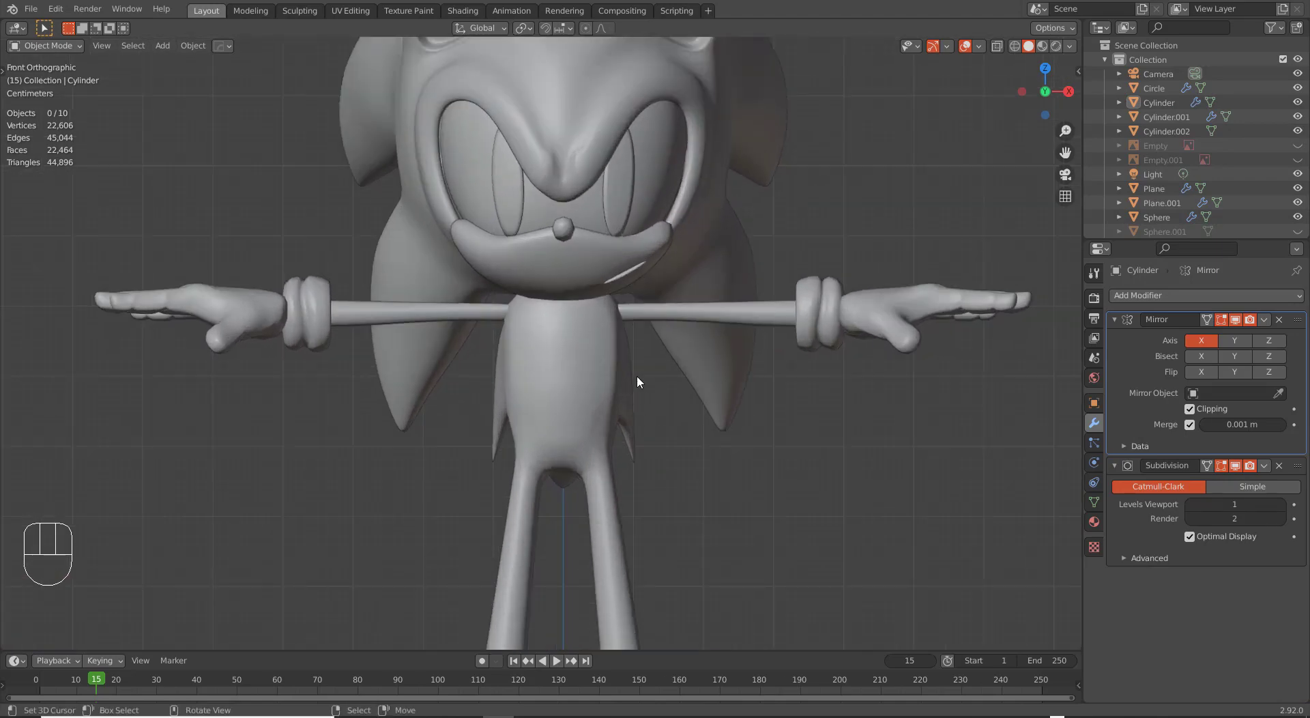
Trackball-rotate the muzzle sphere by 10.3° and -52.1°, and turn it about 43° in the front view to shift the mouth slit sideways.
{"action": "left_click", "coordinate": [635, 276]}
{"action": "scroll", "coordinate": [638, 338], "scroll_direction": "up", "scroll_amount": 3}
{"action": "scroll", "coordinate": [642, 347], "scroll_direction": "up", "scroll_amount": 1}
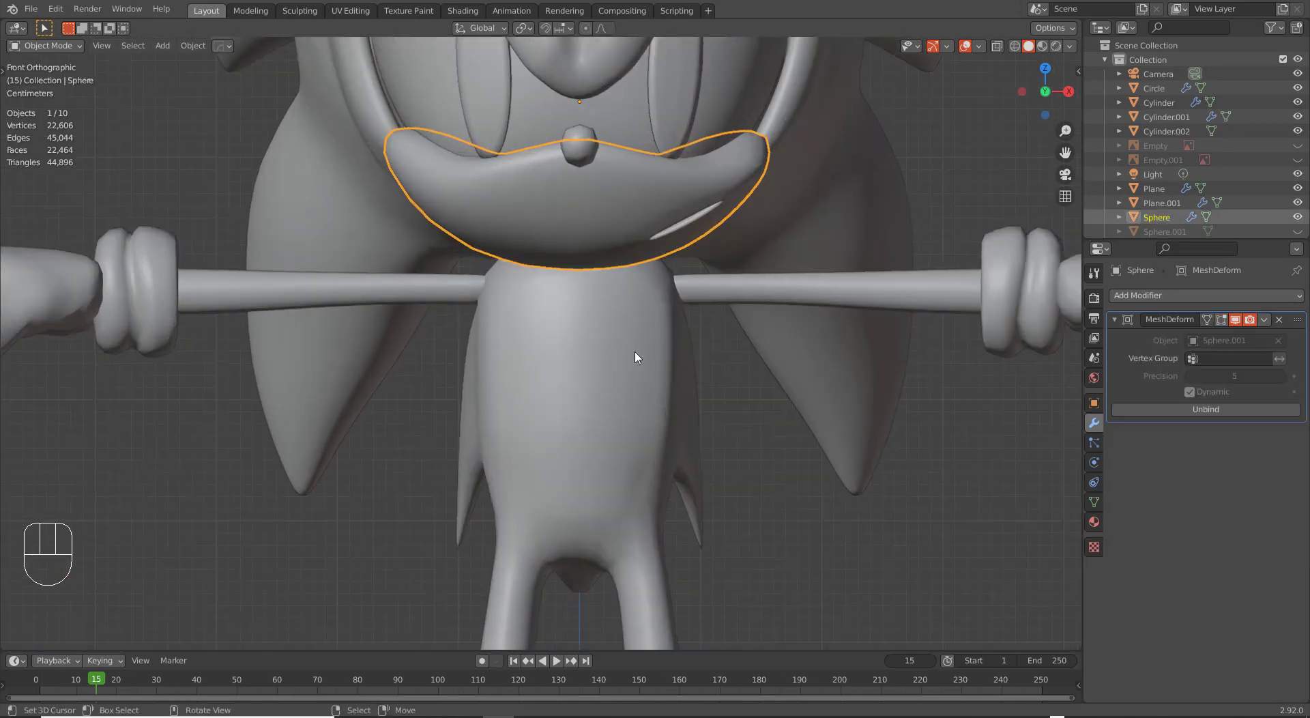
{"action": "middle_click_drag", "start_coordinate": [635, 357], "coordinate": [666, 396], "text": "shift"}
{"action": "key", "text": "r"}
{"action": "key", "text": "r"}
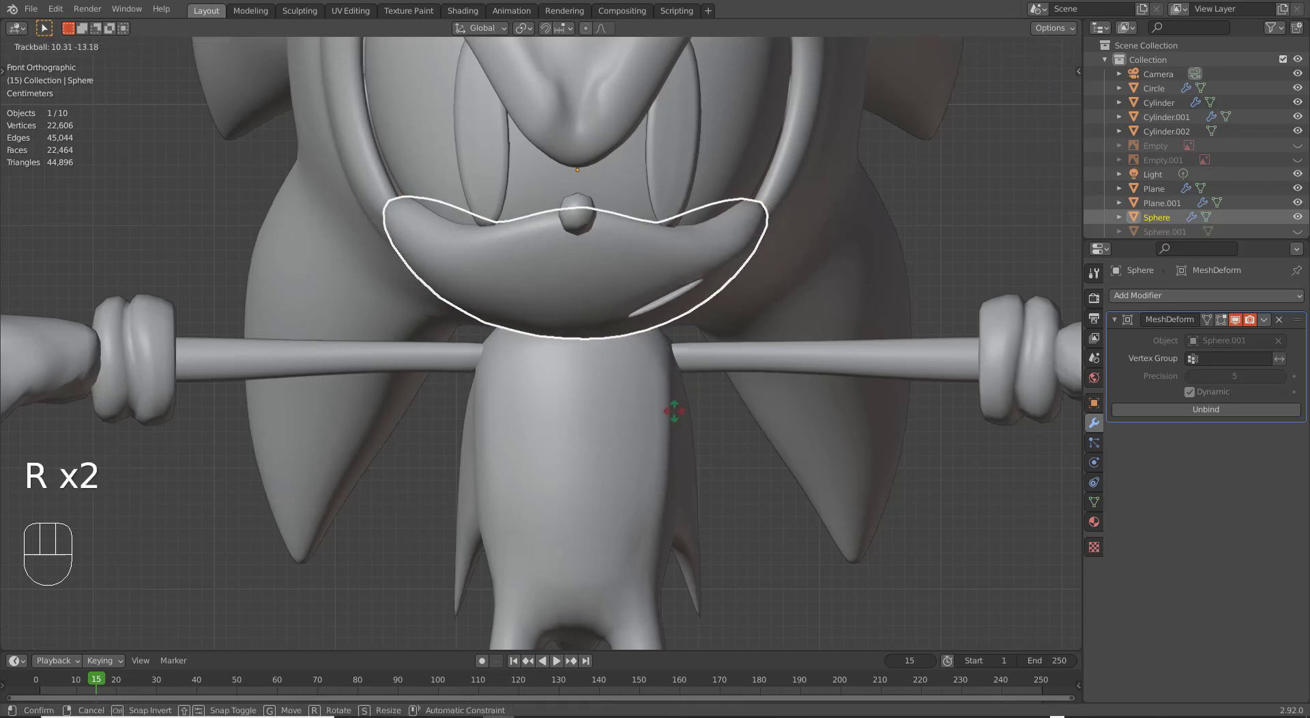
{"action": "left_click", "coordinate": [735, 444]}
{"action": "key", "text": "r"}
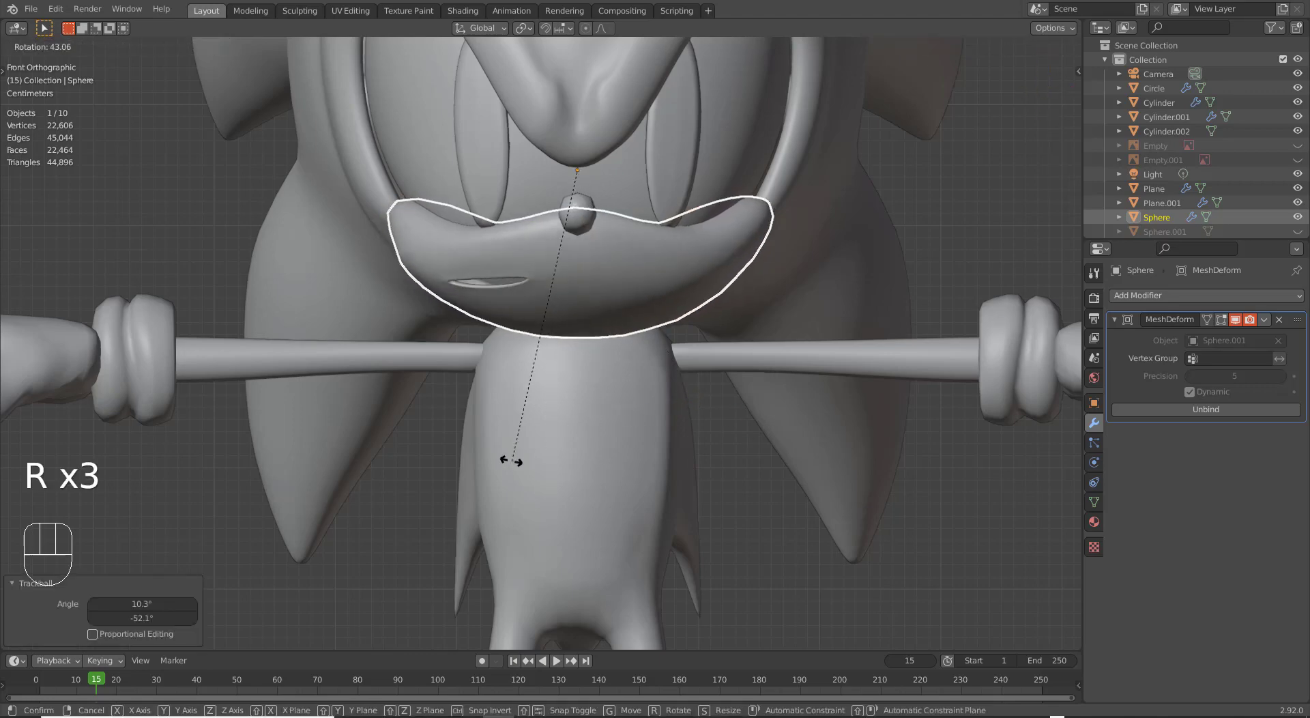
{"action": "left_click", "coordinate": [532, 466]}
Adjust the mouth slit's placement by trackball-rotating the muzzle sphere by 13.2° and 16.6° and turning it by 9.57° in the front view.
{"action": "key", "text": "r"}
{"action": "key", "text": "r"}
{"action": "left_click", "coordinate": [748, 505]}
{"action": "key", "text": "r"}
{"action": "key", "text": "r"}
{"action": "key", "text": "r"}
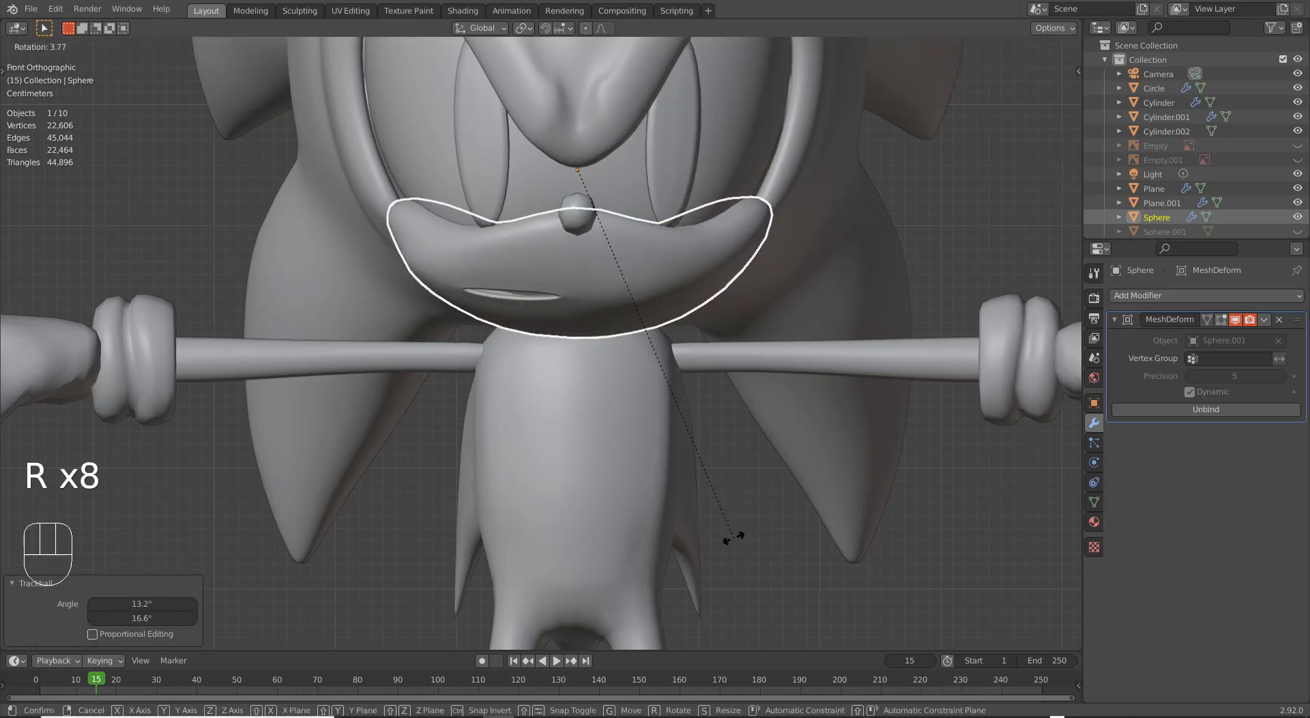
{"action": "key", "text": "r"}
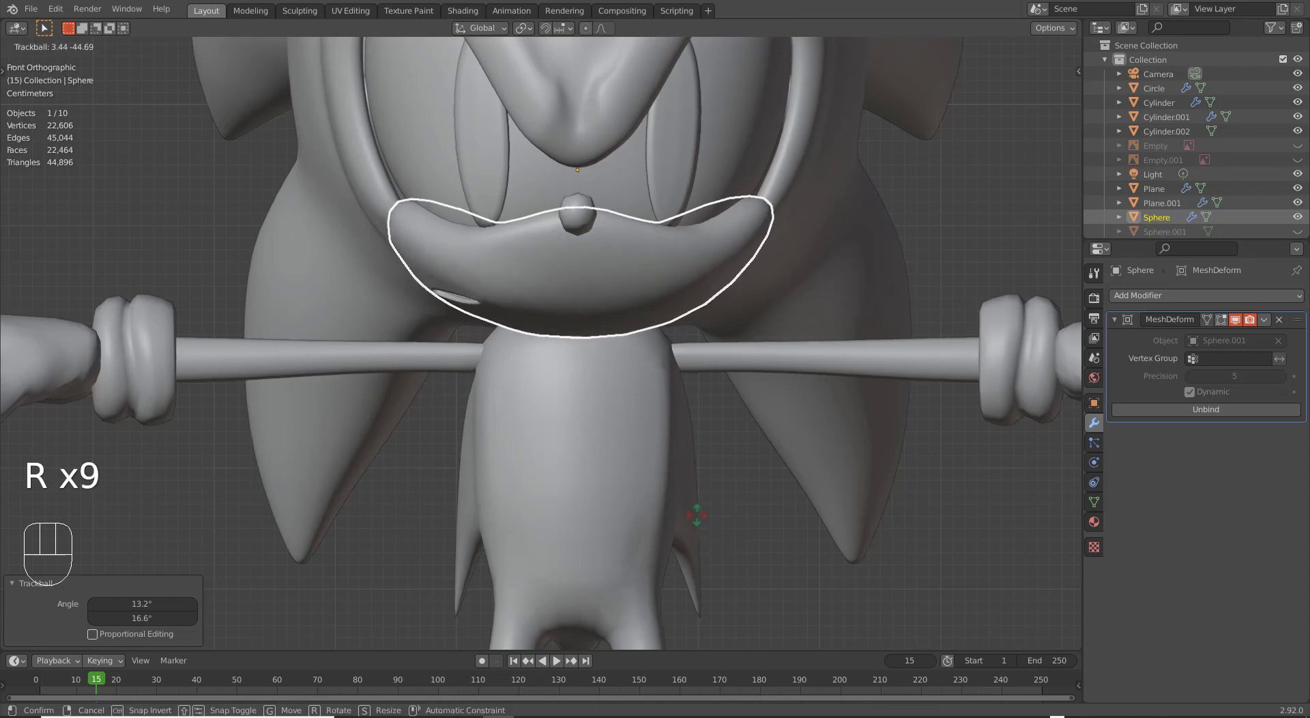
{"action": "left_click", "coordinate": [713, 485]}
{"action": "key", "text": "r"}
{"action": "left_click", "coordinate": [688, 536]}
Slant the mouth slit up toward the cheek by turning the muzzle sphere 7.75° and trackball-rotating it 12.6° and 1.15°, and deselect it.
{"action": "key", "text": "r"}
{"action": "key", "text": "r"}
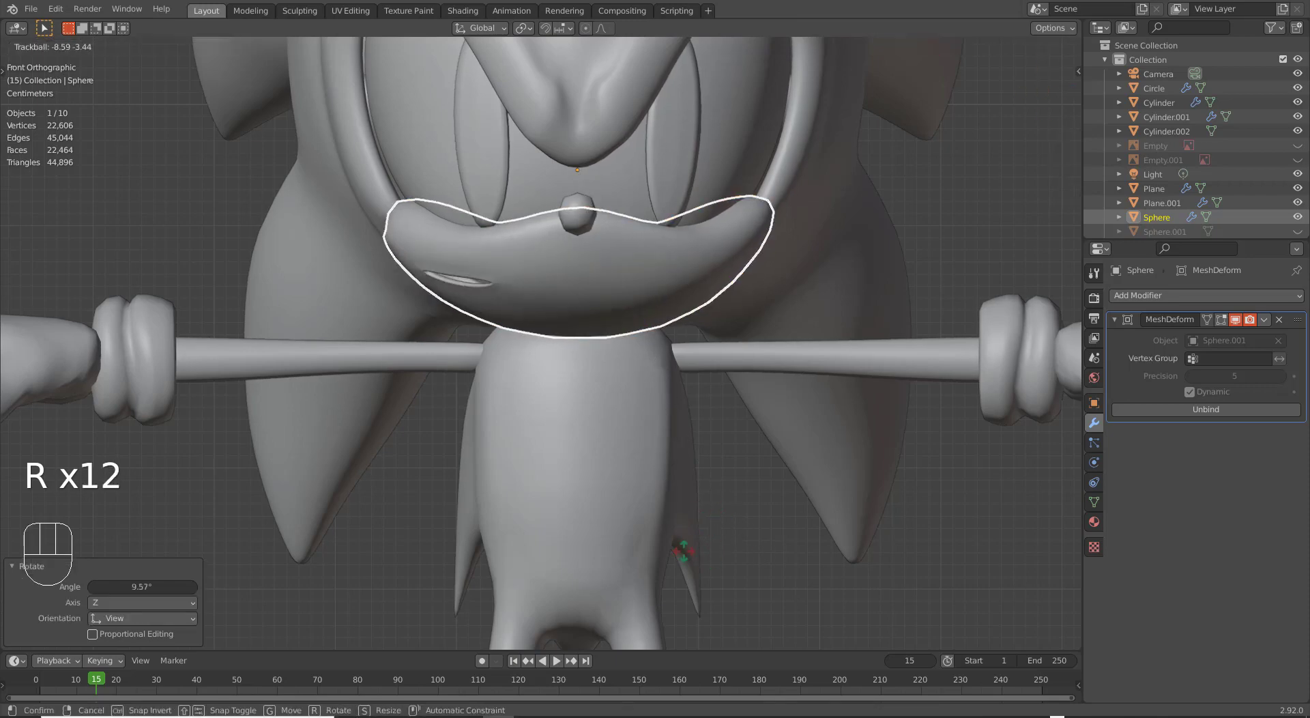
{"action": "left_click", "coordinate": [683, 551]}
{"action": "key", "text": "r"}
{"action": "left_click", "coordinate": [693, 560]}
{"action": "key", "text": "r"}
{"action": "key", "text": "r"}
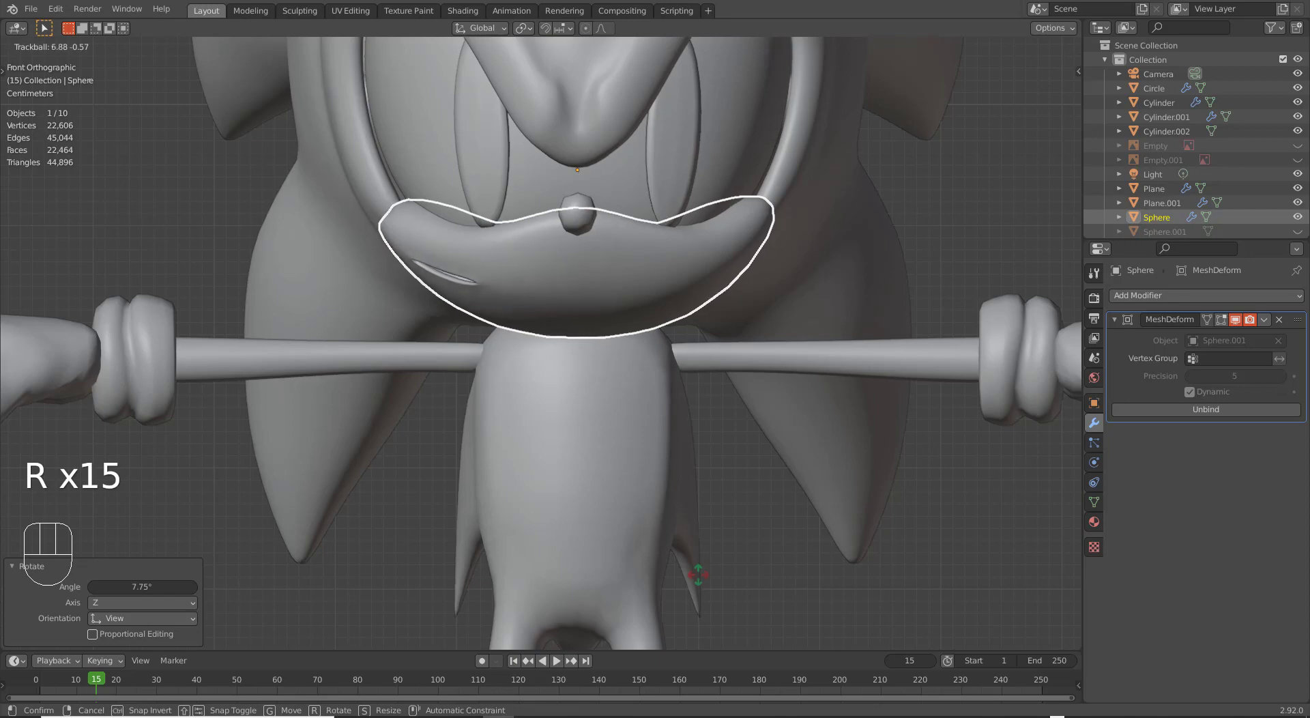
{"action": "left_click", "coordinate": [700, 581]}
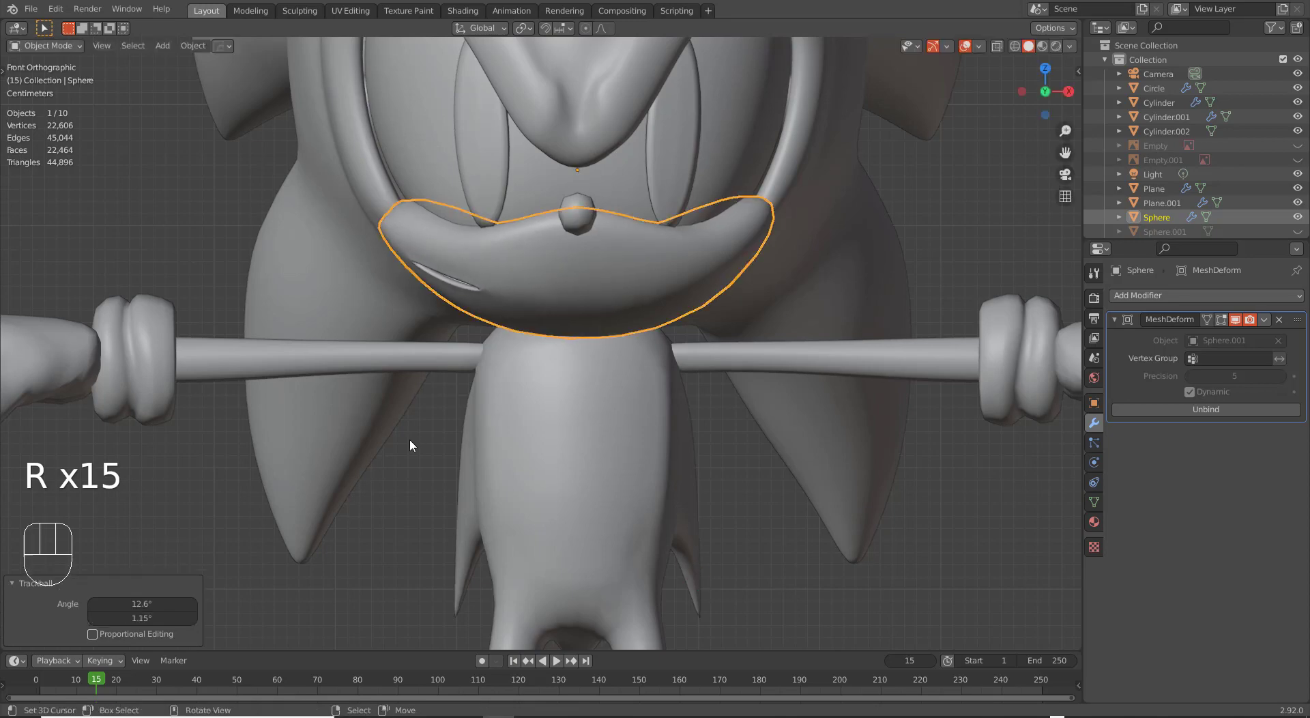
{"action": "scroll", "coordinate": [430, 440], "scroll_direction": "down", "scroll_amount": 4}
{"action": "key", "text": "a"}
{"action": "key", "text": "a"}
{"action": "scroll", "coordinate": [666, 386], "scroll_direction": "down", "scroll_amount": 2}
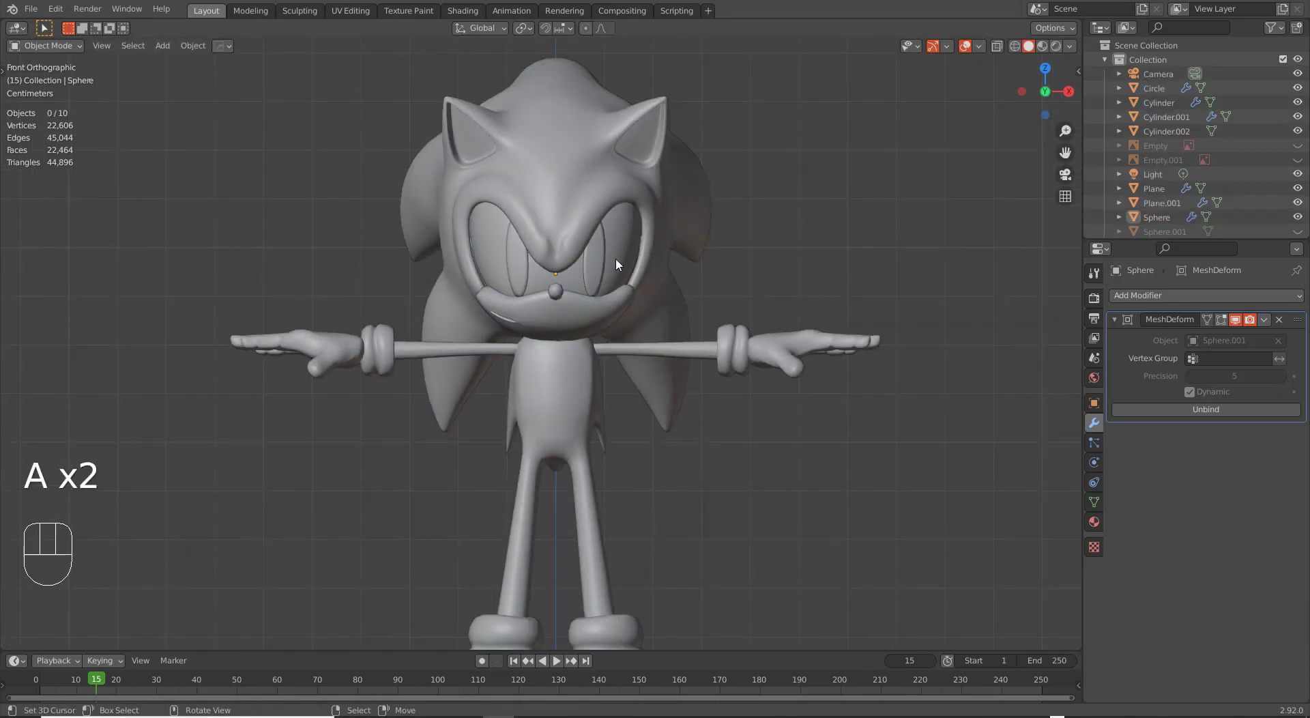
{"action": "scroll", "coordinate": [679, 436], "scroll_direction": "down", "scroll_amount": 2}
{"action": "scroll", "coordinate": [683, 438], "scroll_direction": "down", "scroll_amount": 3, "text": "shift"}
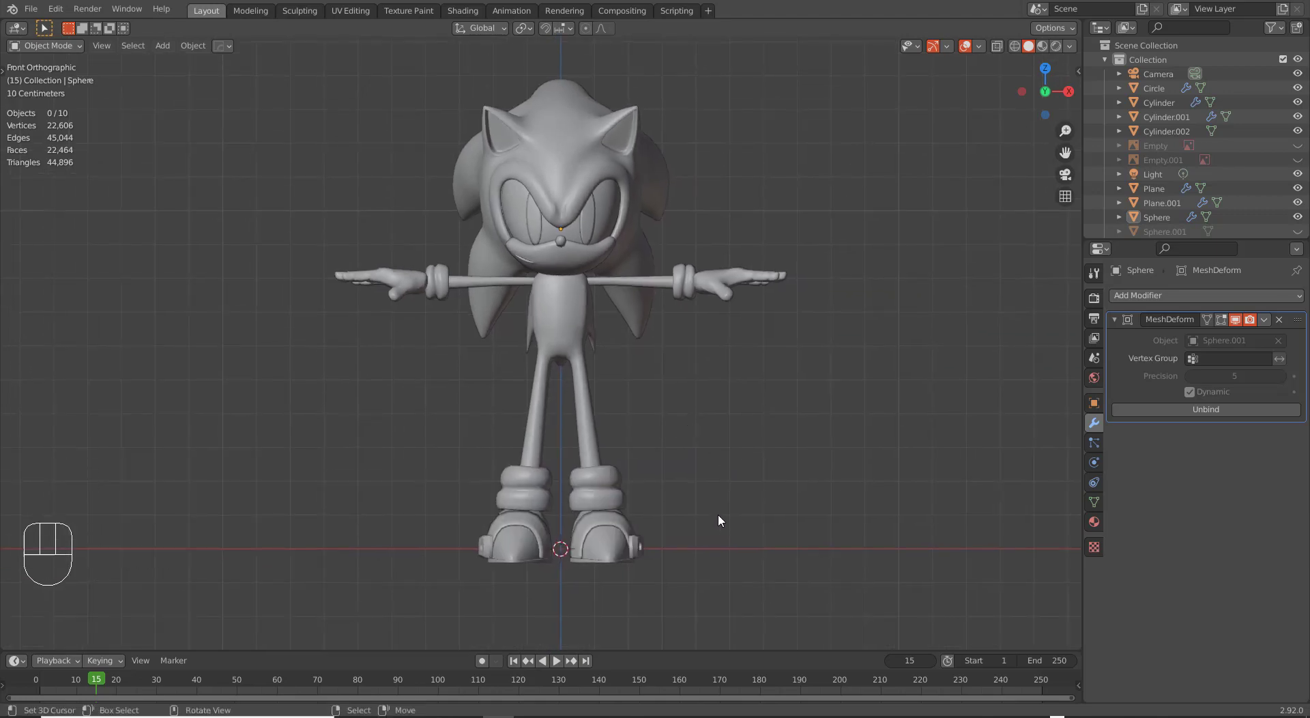
{"action": "key", "text": "a"}
{"action": "key", "text": "Tab"}
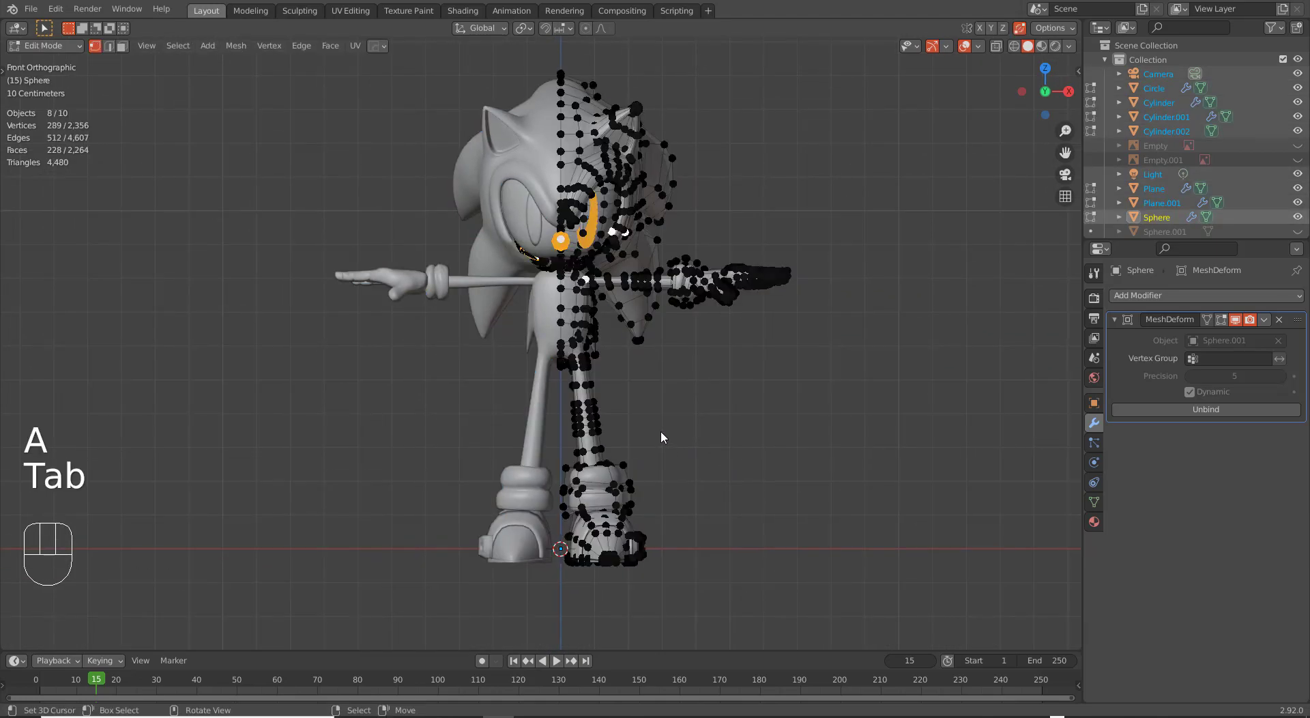
{"action": "key", "text": "a"}
{"action": "key", "text": "g"}
{"action": "key", "text": "z"}
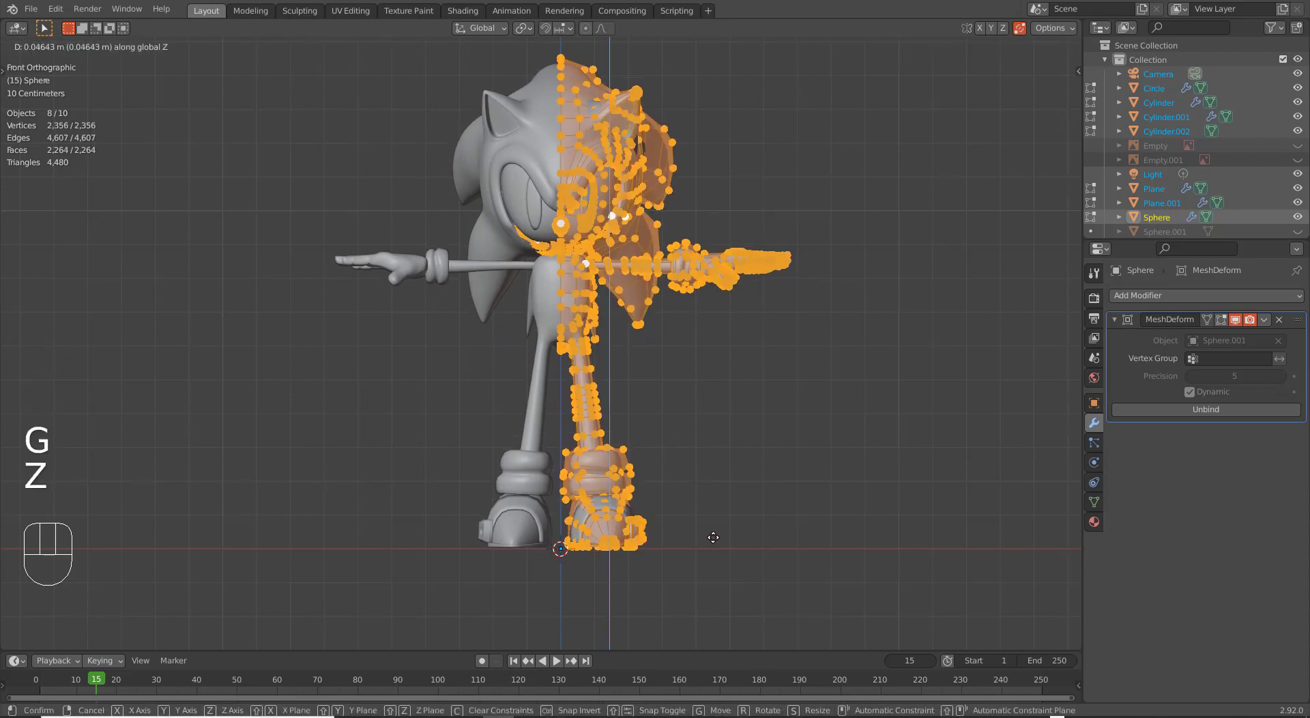
{"action": "right_click", "coordinate": [712, 537]}
{"action": "key", "text": "Tab"}
{"action": "key", "text": "a"}
{"action": "key", "text": "a"}
{"action": "key", "text": "a"}
{"action": "key", "text": "a"}
{"action": "key", "text": "a"}
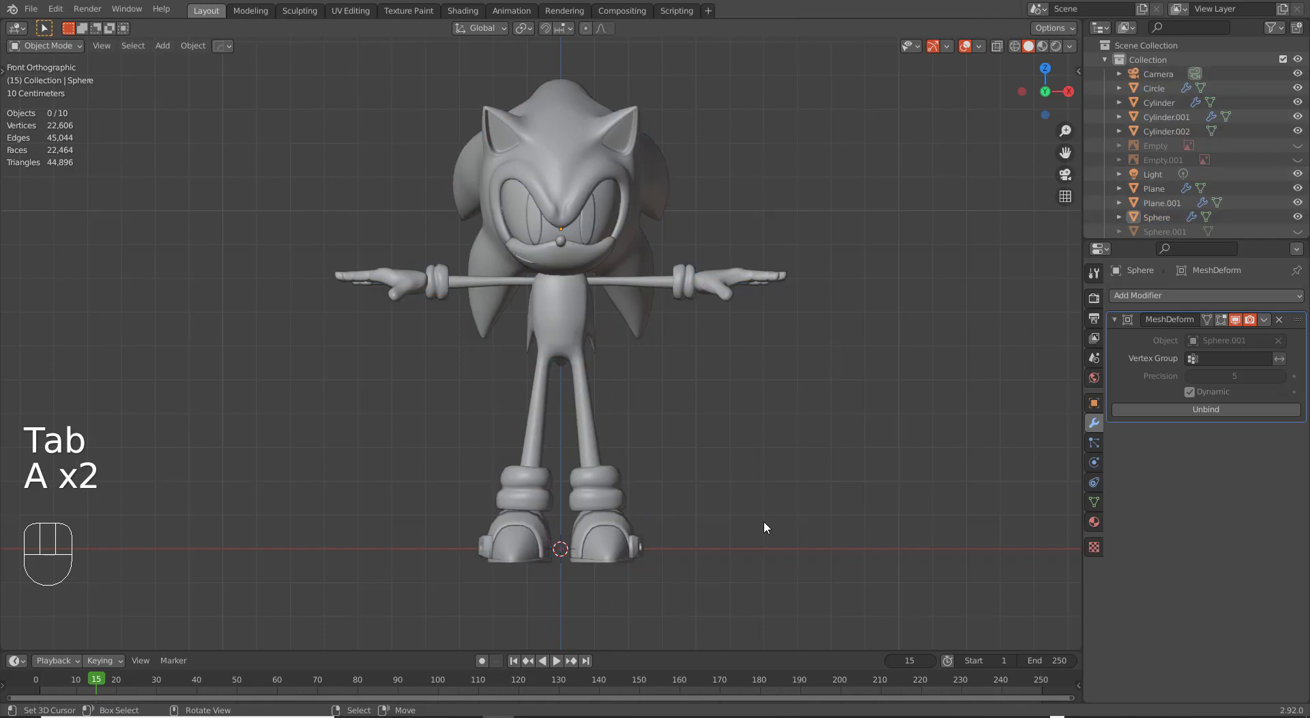
{"action": "scroll", "coordinate": [629, 334], "scroll_direction": "down", "scroll_amount": 1}
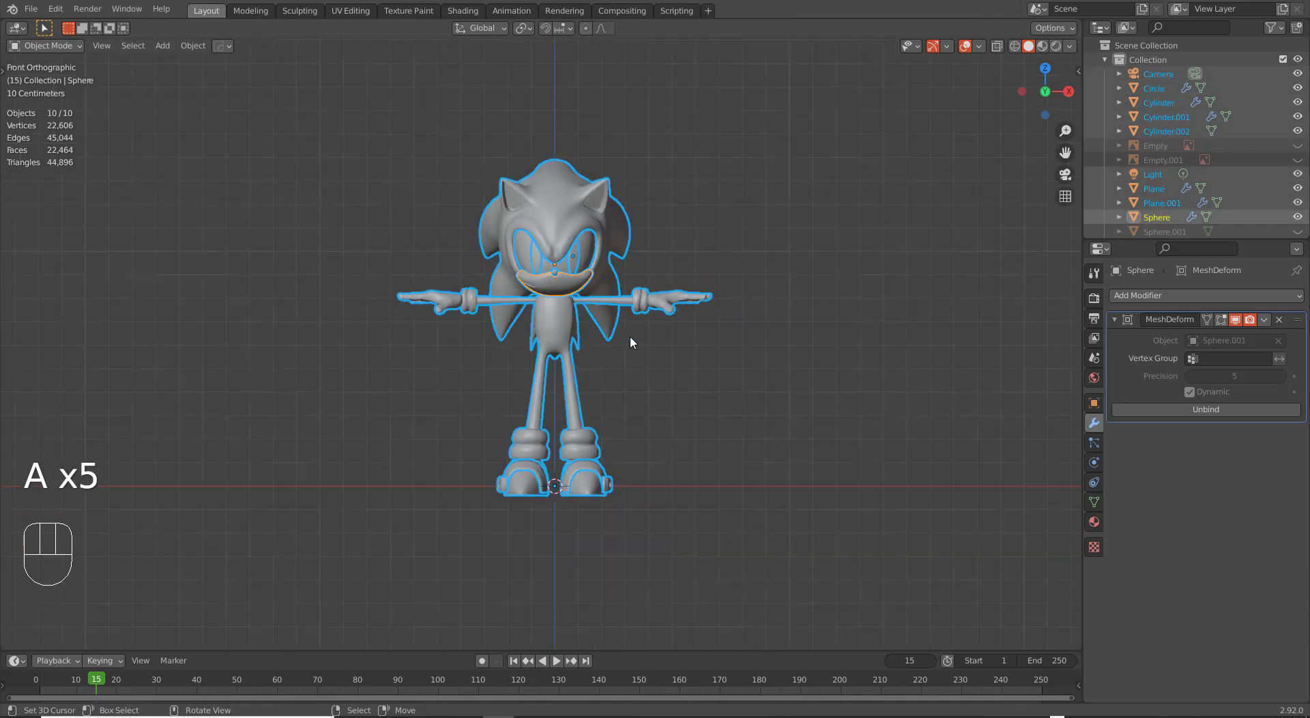
{"action": "key", "text": "Tab"}
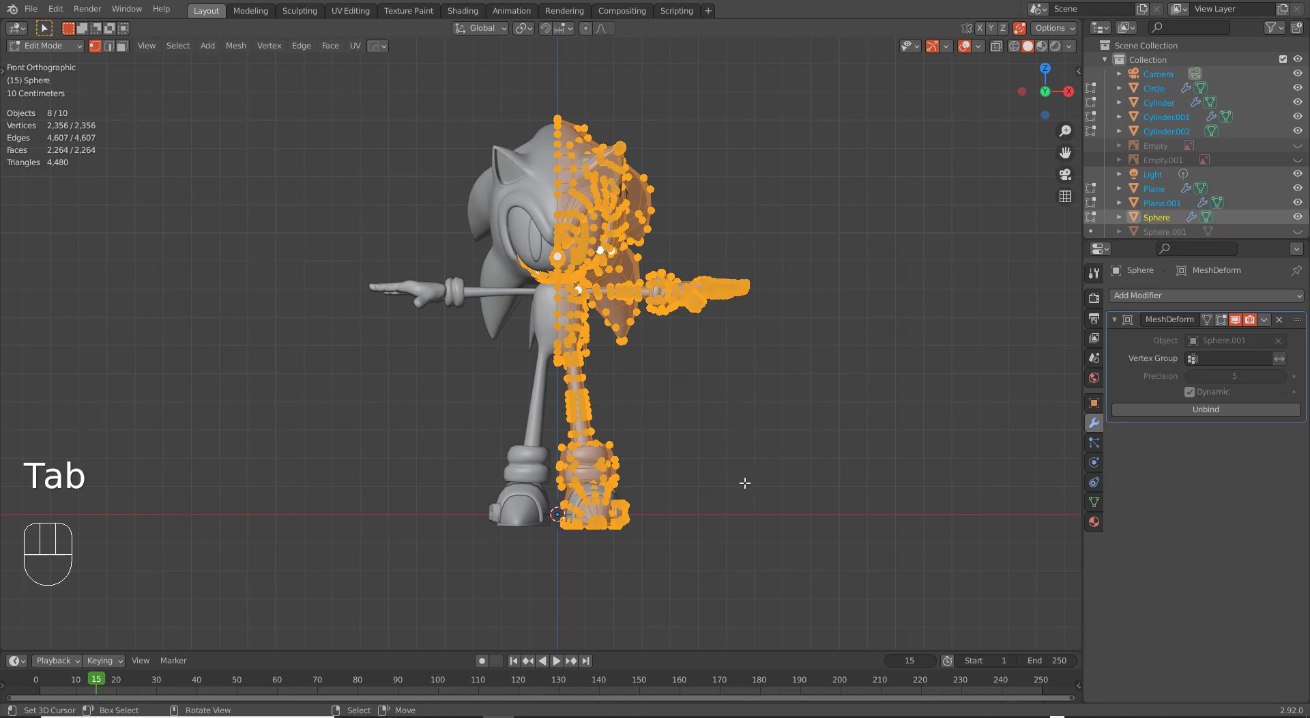
{"action": "key", "text": "Tab"}
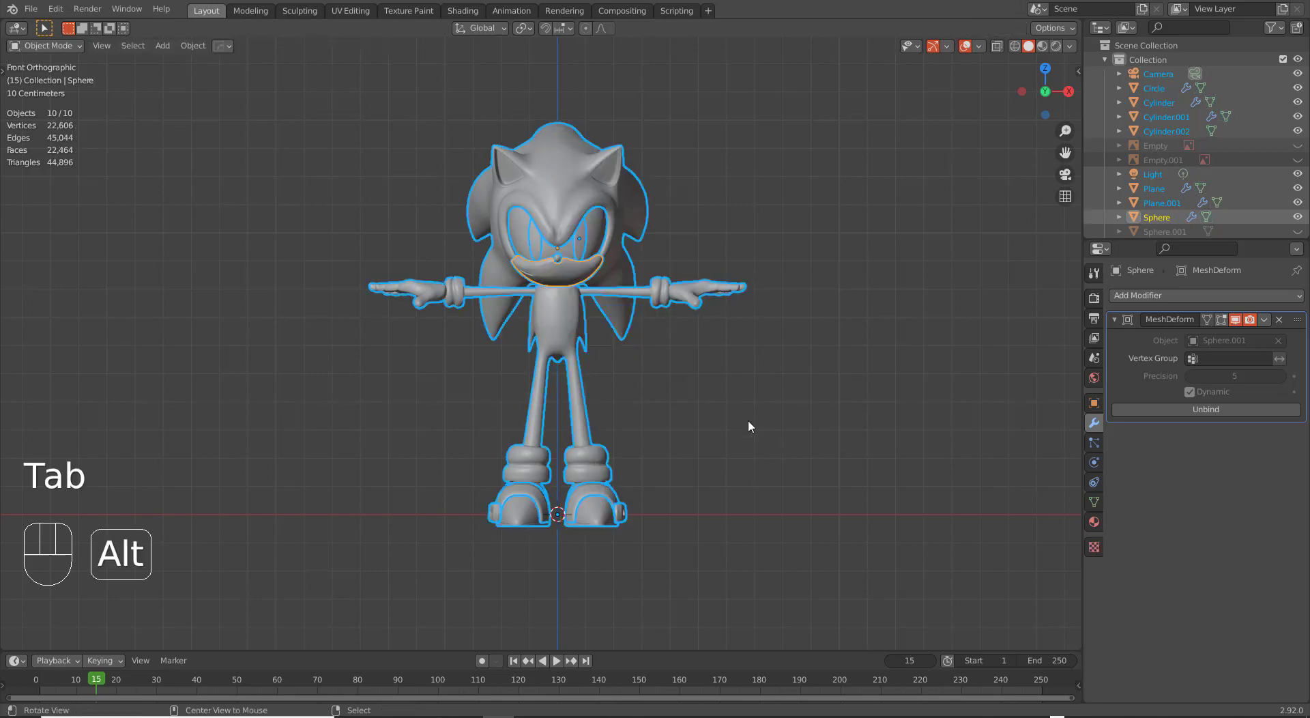
Unhide all hidden objects and select the muzzle sphere together with its deform cage.
{"action": "key", "text": "alt+h"}
{"action": "scroll", "coordinate": [628, 273], "scroll_direction": "up", "scroll_amount": 2}
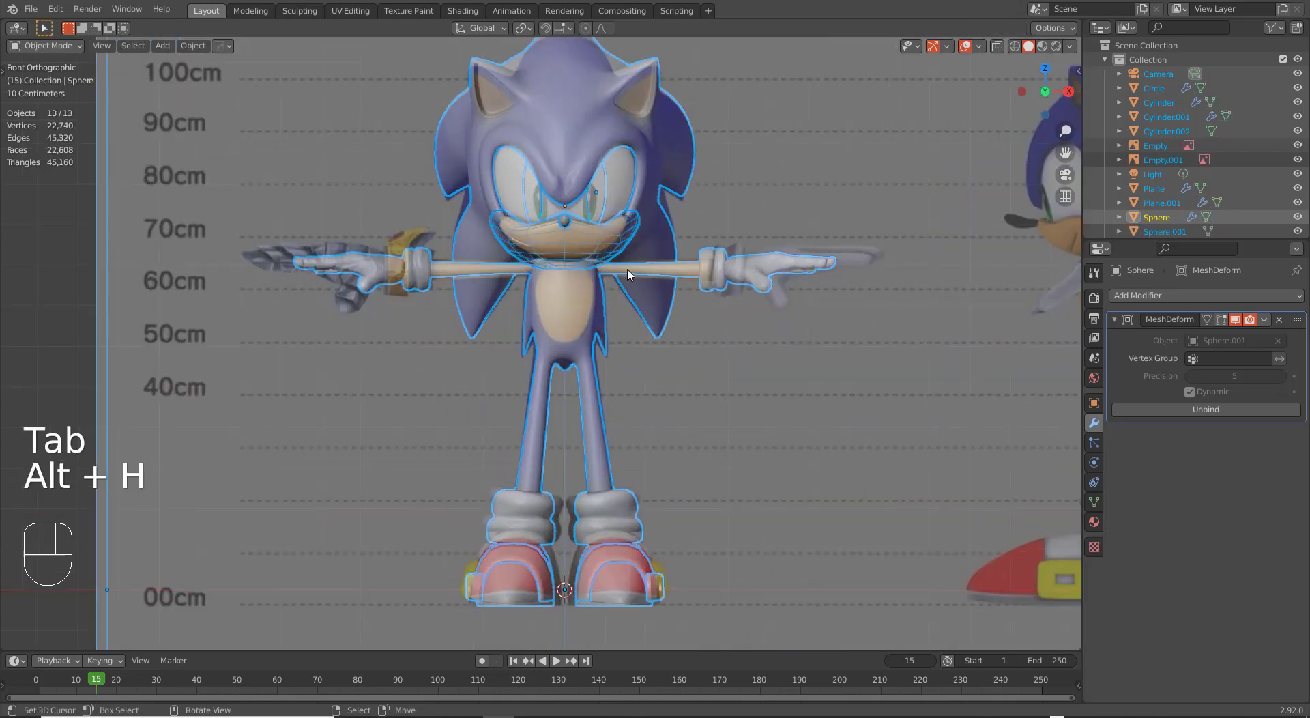
{"action": "left_click", "coordinate": [629, 226]}
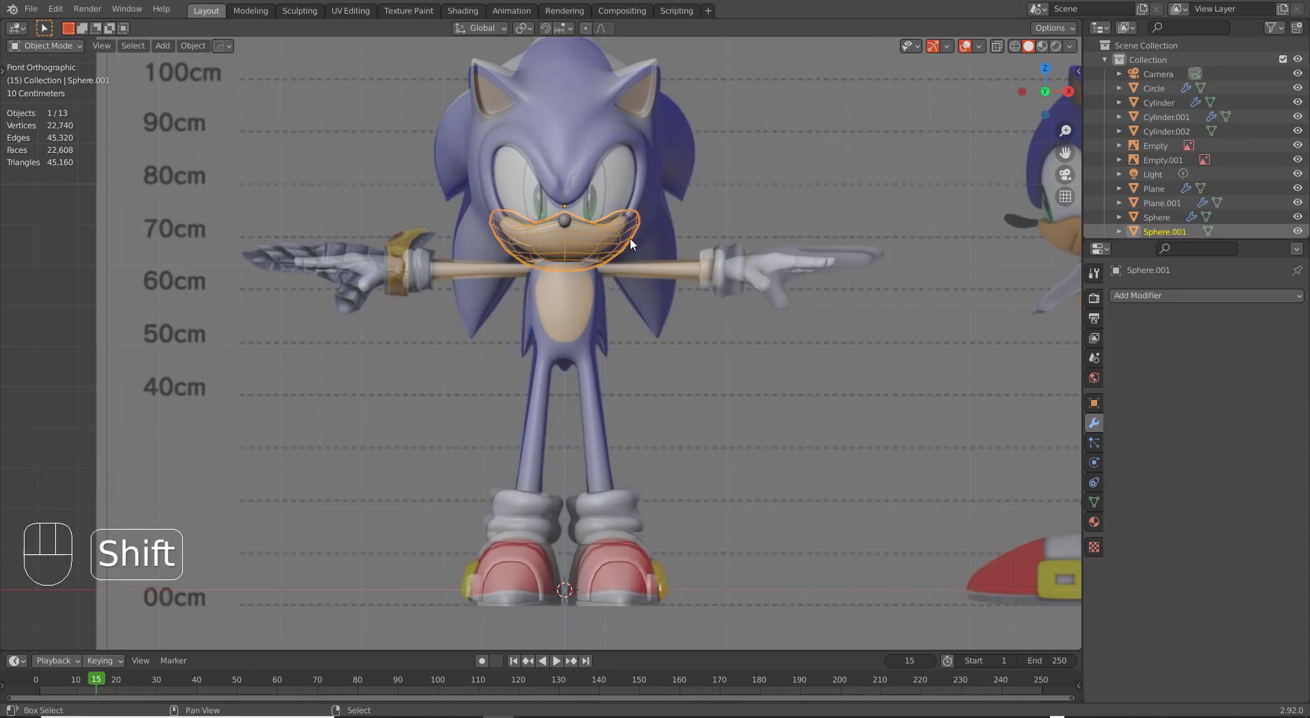
{"action": "middle_click_drag", "start_coordinate": [624, 270], "coordinate": [630, 220]}
{"action": "right_click", "coordinate": [608, 241], "text": "shift"}
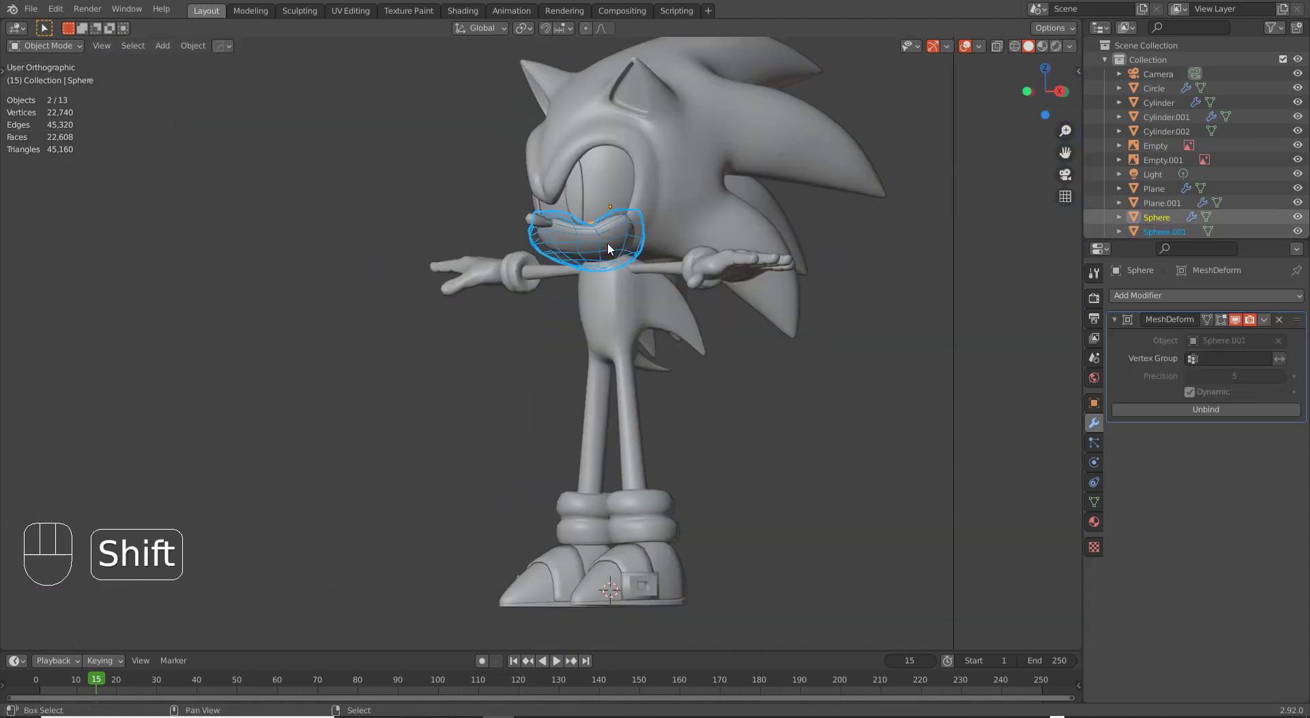
{"action": "key", "text": "KP_1"}
{"action": "scroll", "coordinate": [605, 256], "scroll_direction": "down", "scroll_amount": 2}
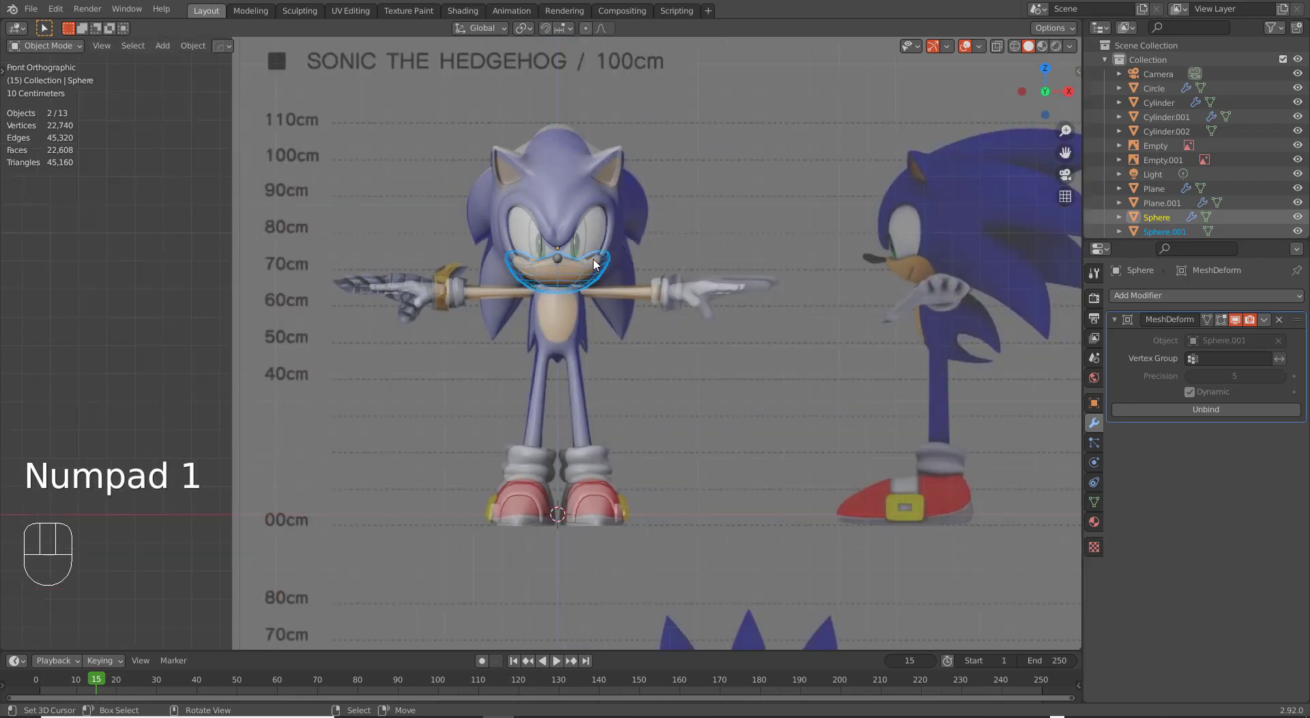
Select all of the character's objects without the reference images and move them up 0.033913 m along Z.
{"action": "key", "text": "b"}
{"action": "left_click_drag", "start_coordinate": [344, 114], "coordinate": [985, 547]}
{"action": "key", "text": "b"}
{"action": "key", "text": "g"}
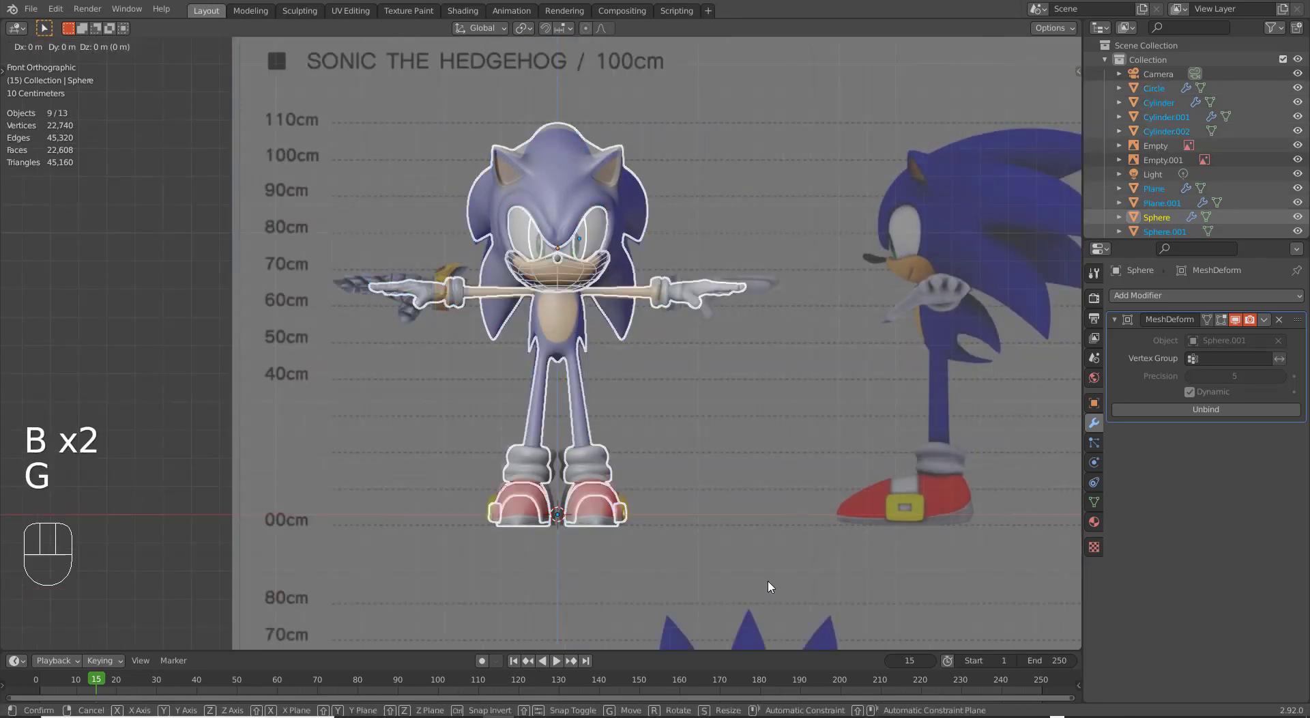
{"action": "key", "text": "z"}
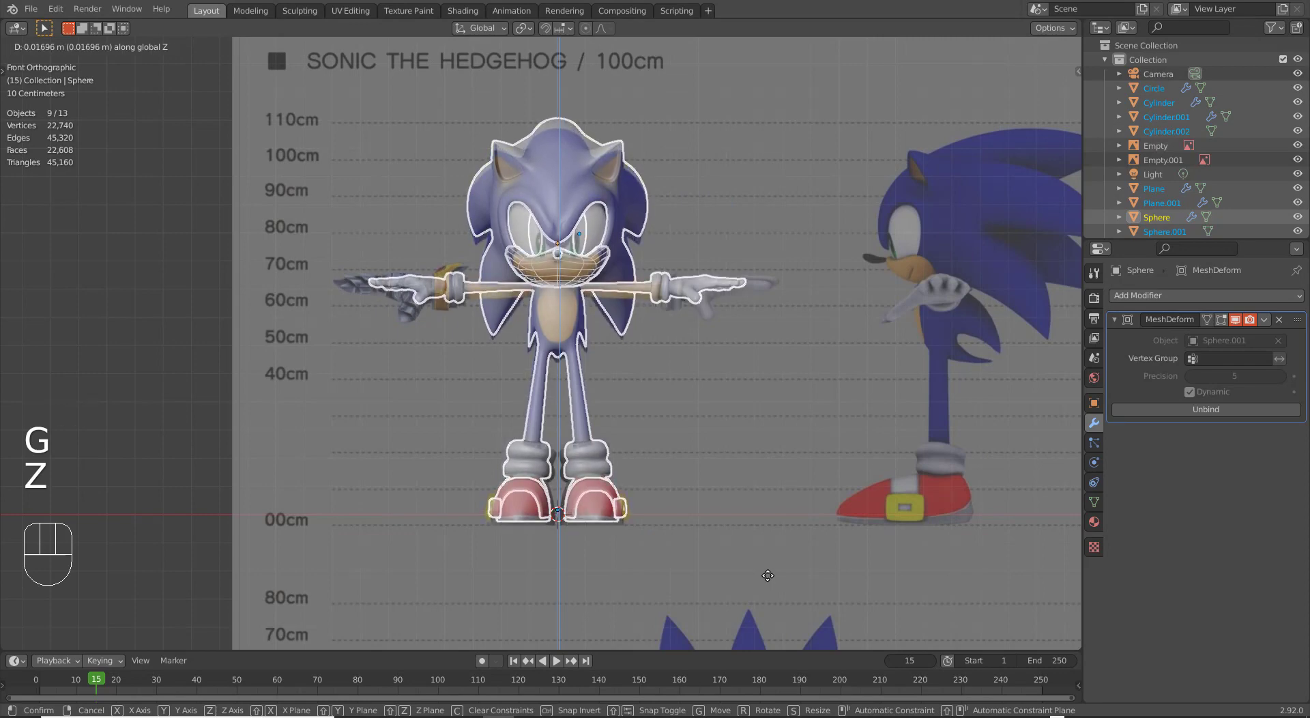
{"action": "left_click", "coordinate": [768, 574]}
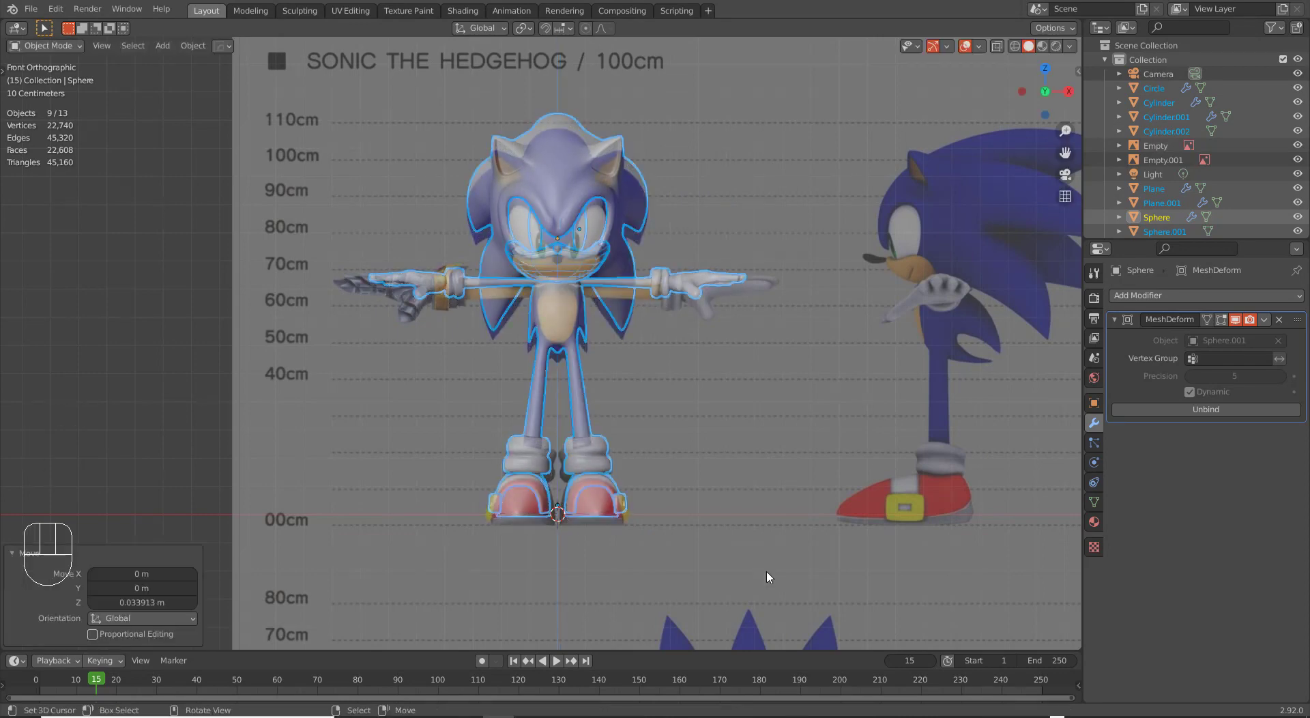
Select the front reference image empty behind the character in place of the character's objects.
{"action": "key", "text": "Tab"}
{"action": "left_click", "coordinate": [768, 577]}
{"action": "key", "text": "Tab"}
{"action": "left_click", "coordinate": [767, 577]}
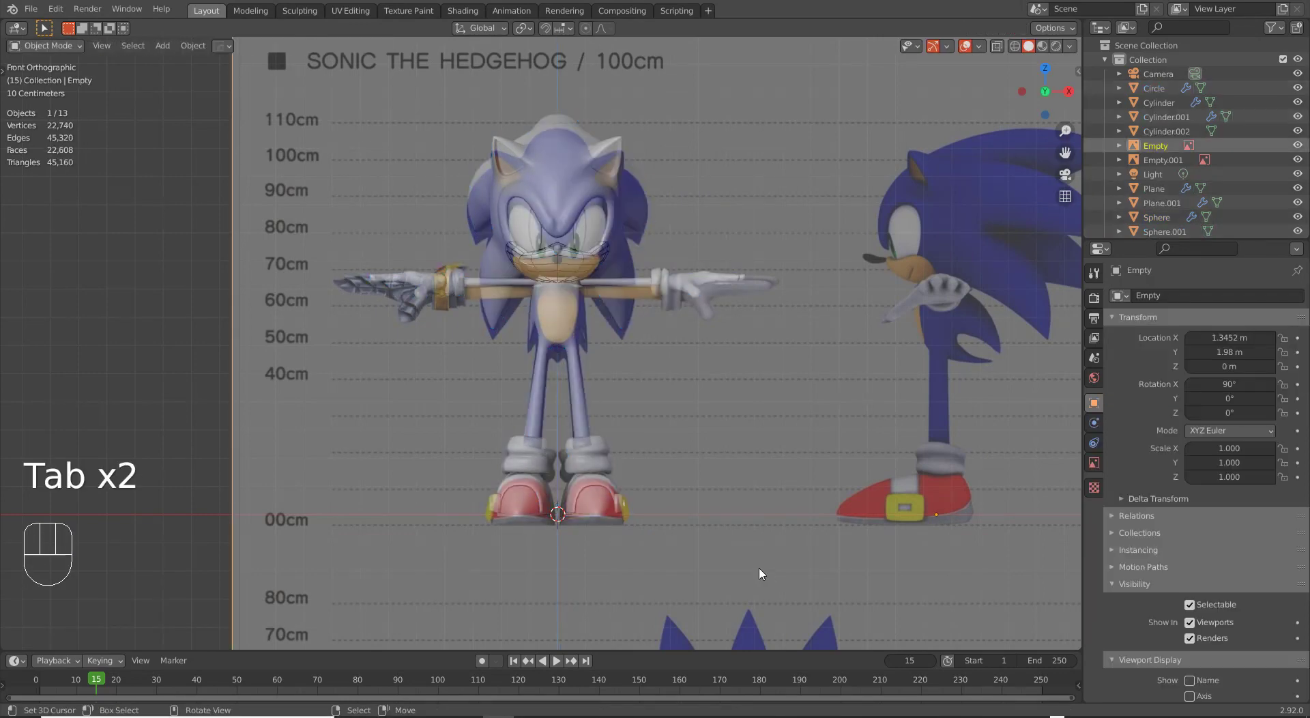
Delete both reference image empties, the front one and the side one, leaving the character's objects in the scene.
{"action": "middle_click_drag", "start_coordinate": [767, 578], "coordinate": [282, 472]}
{"action": "right_click", "coordinate": [389, 428], "text": "shift"}
{"action": "scroll", "coordinate": [389, 429], "scroll_direction": "down", "scroll_amount": 4}
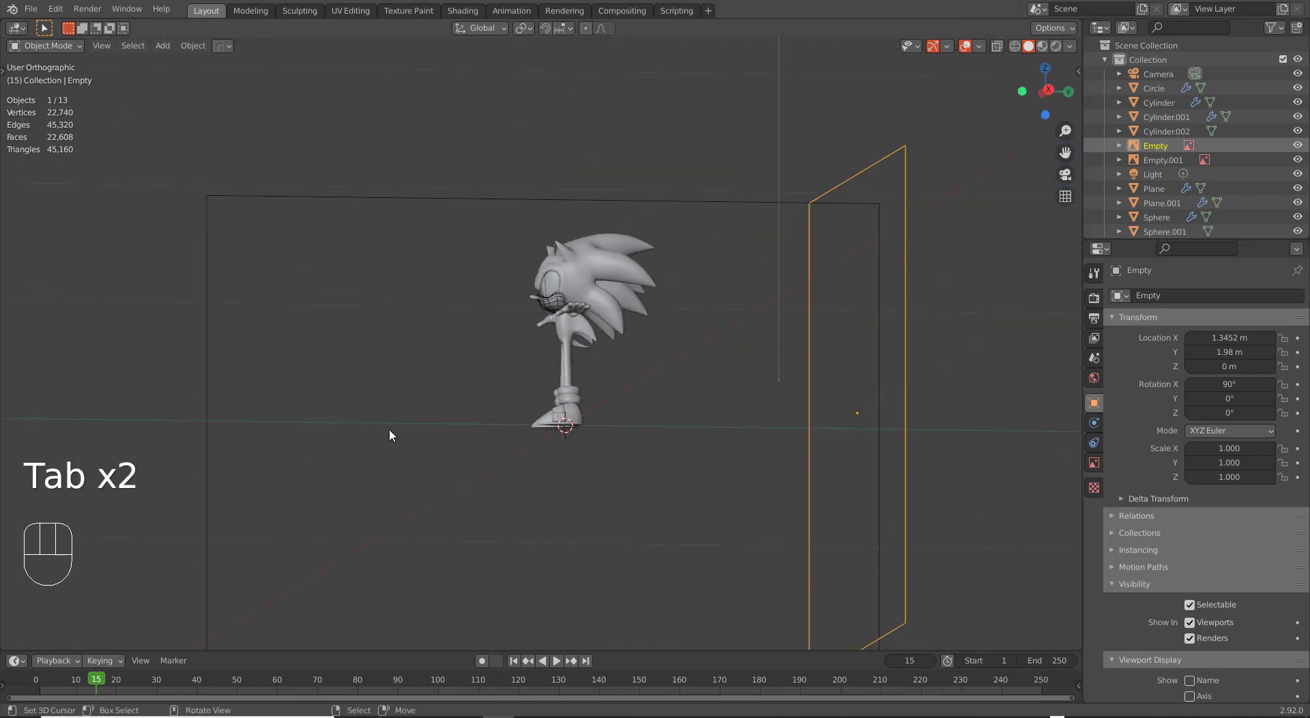
{"action": "right_click", "coordinate": [456, 230], "text": "shift"}
{"action": "key", "text": "x"}
{"action": "left_click", "coordinate": [451, 197]}
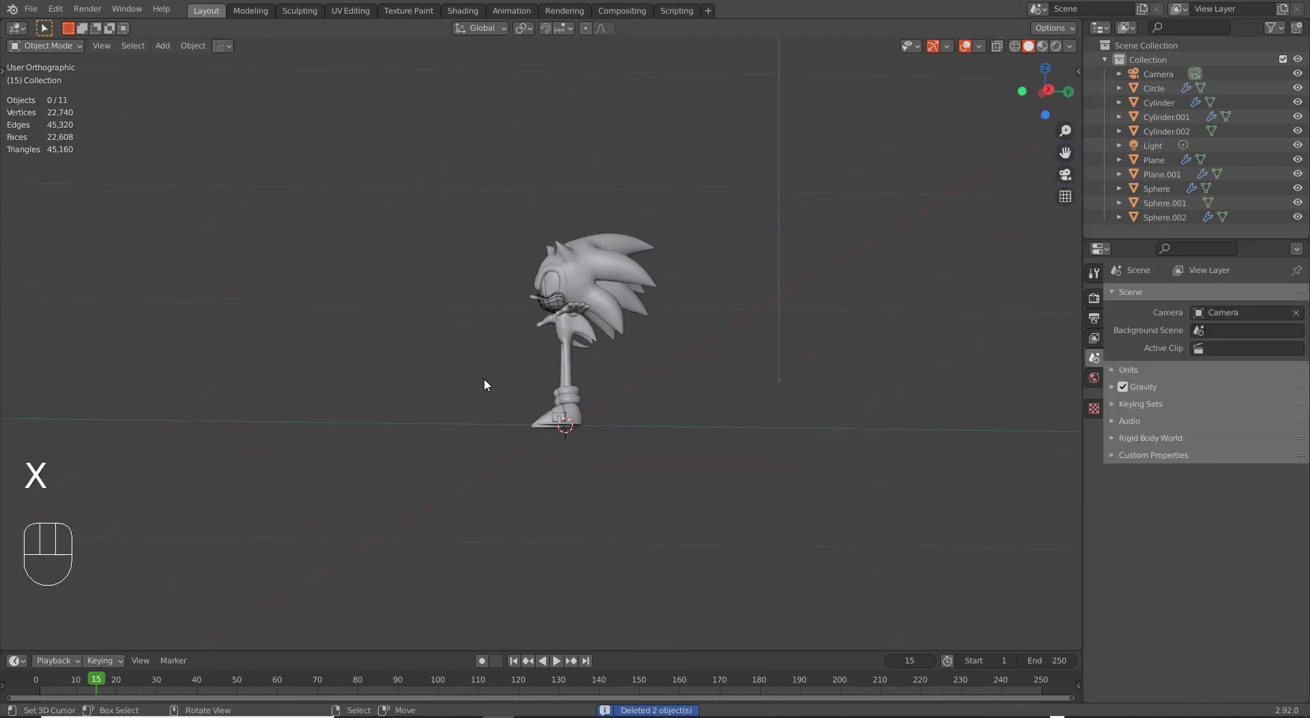
Hide the wireframe deform cage surrounding the character's muzzle.
{"action": "middle_click_drag", "start_coordinate": [486, 382], "coordinate": [620, 329]}
{"action": "scroll", "coordinate": [591, 325], "scroll_direction": "up", "scroll_amount": 5}
{"action": "right_click", "coordinate": [621, 212]}
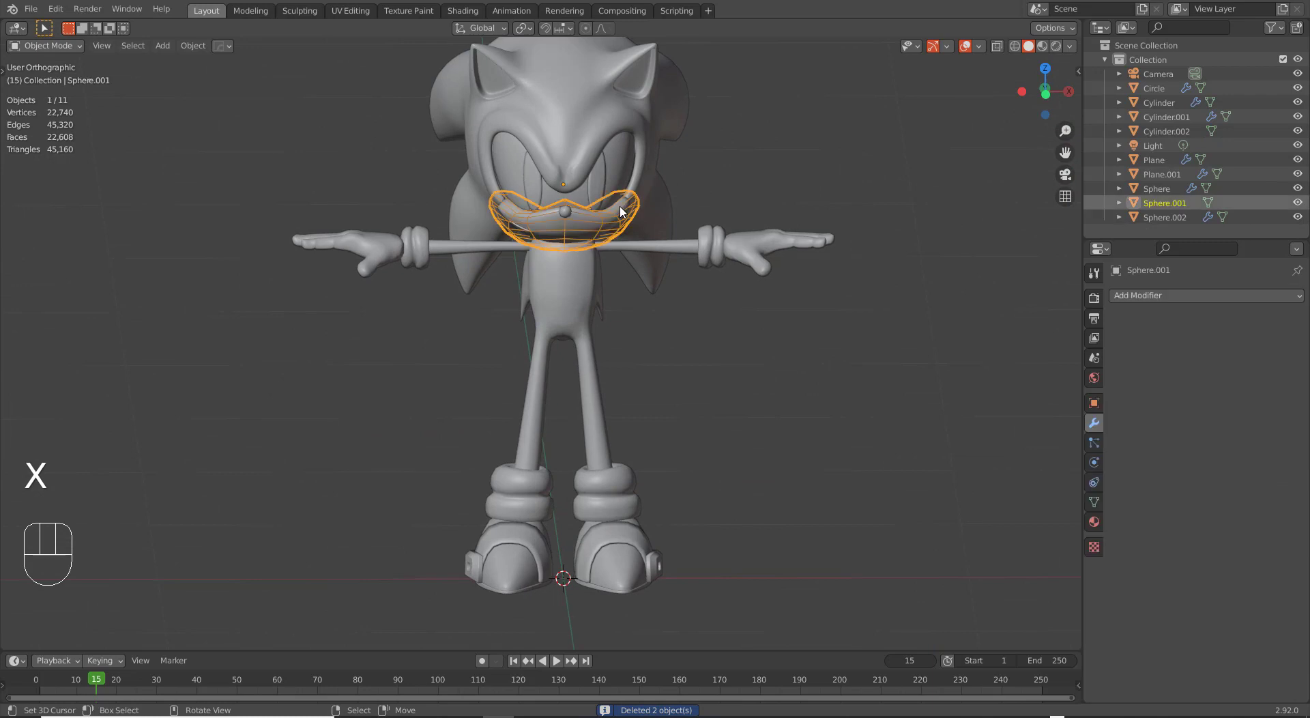
{"action": "key", "text": "h"}
Examine the whole character without its reference images and deform cage, from an angle and in the front orthographic view.
{"action": "middle_click_drag", "start_coordinate": [621, 211], "coordinate": [656, 347]}
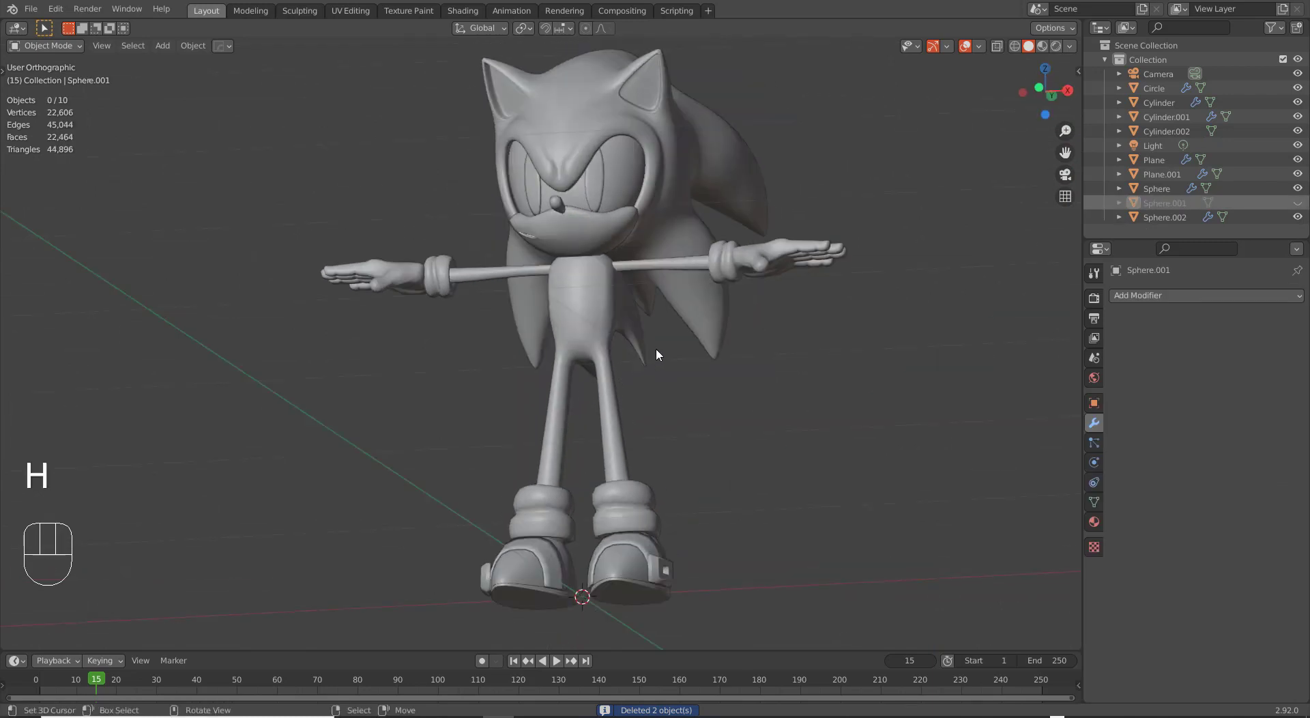
{"action": "key", "text": "KP_1"}
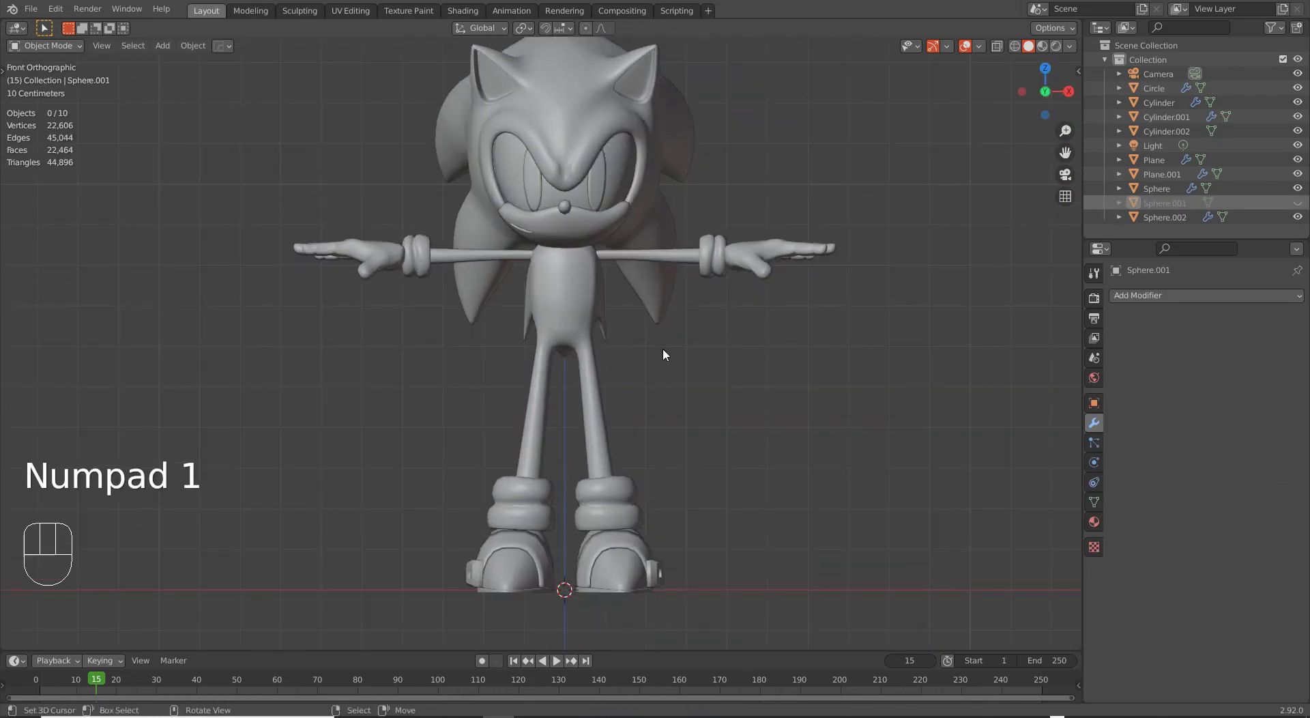
{"action": "scroll", "coordinate": [664, 347], "scroll_direction": "up", "scroll_amount": 2}
{"action": "scroll", "coordinate": [682, 300], "scroll_direction": "up", "scroll_amount": 1, "text": "shift"}
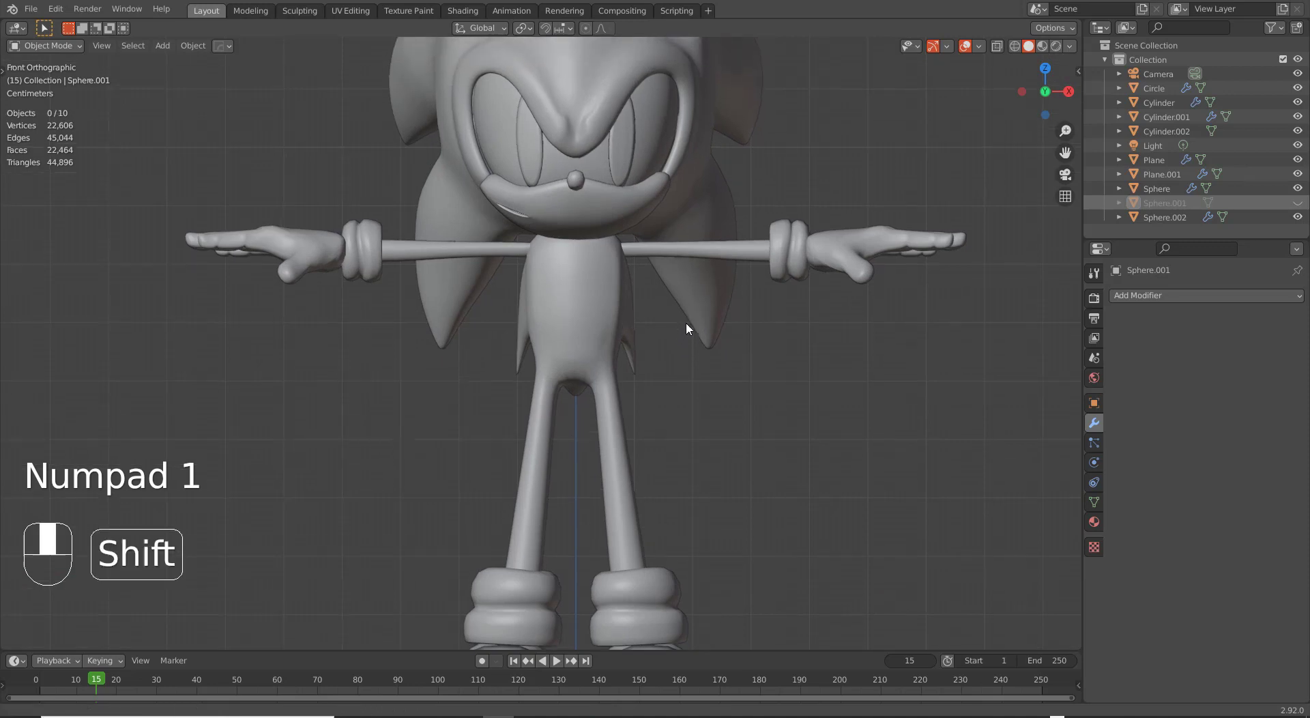
{"action": "scroll", "coordinate": [686, 322], "scroll_direction": "up", "scroll_amount": 1, "text": "shift"}
{"action": "middle_click_drag", "start_coordinate": [704, 297], "coordinate": [691, 344], "text": "ctrl"}
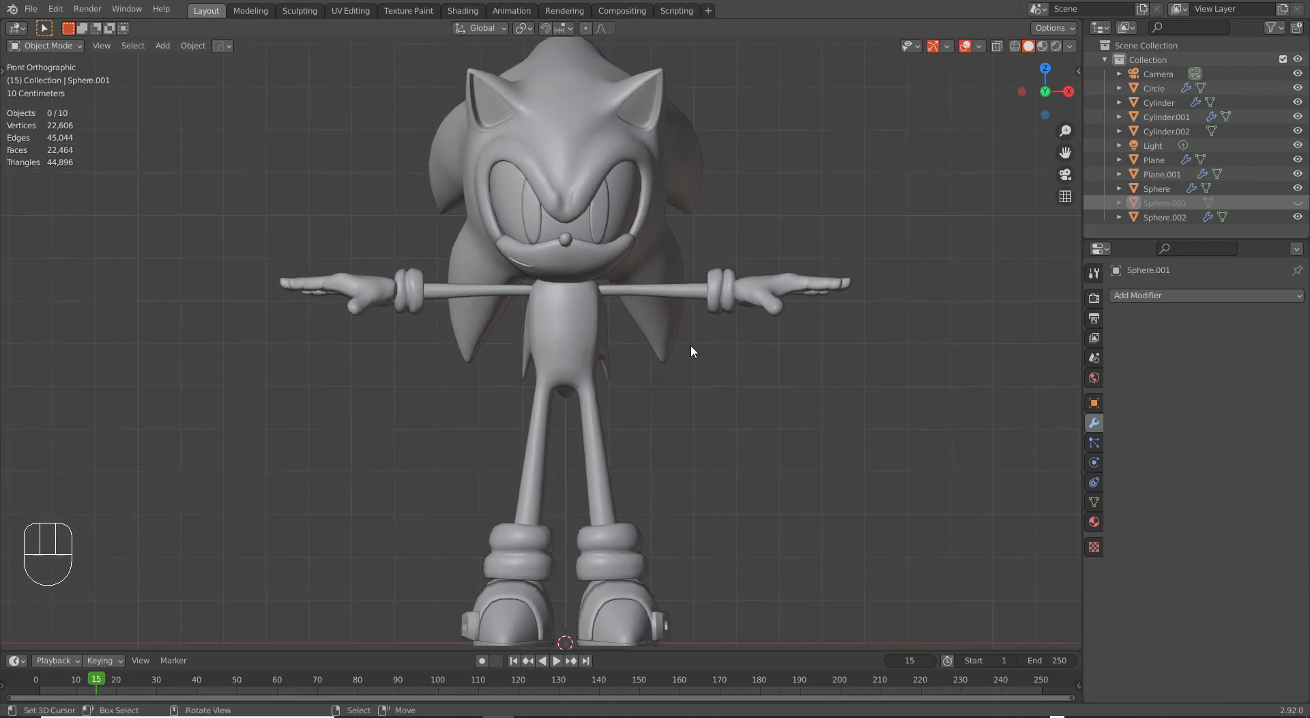
{"action": "scroll", "coordinate": [649, 331], "scroll_direction": "down", "scroll_amount": 2, "text": "shift"}
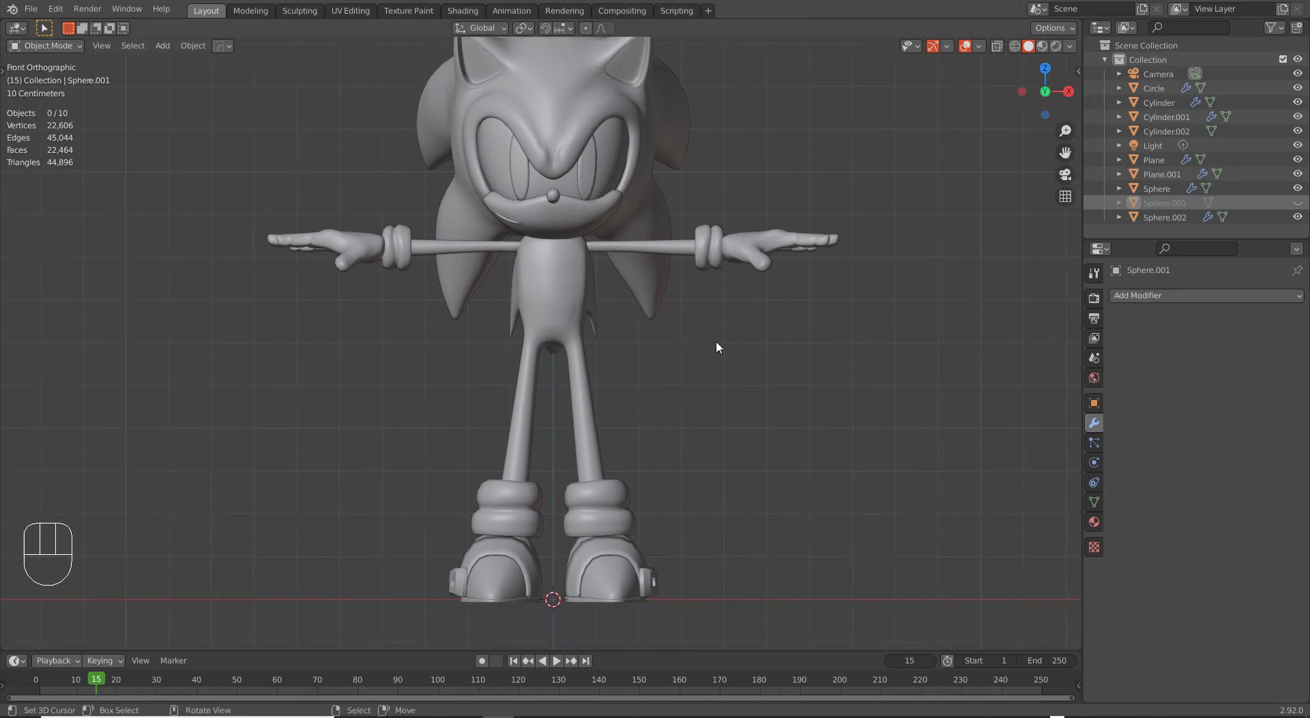
{"action": "middle_click_drag", "start_coordinate": [716, 346], "coordinate": [551, 395]}
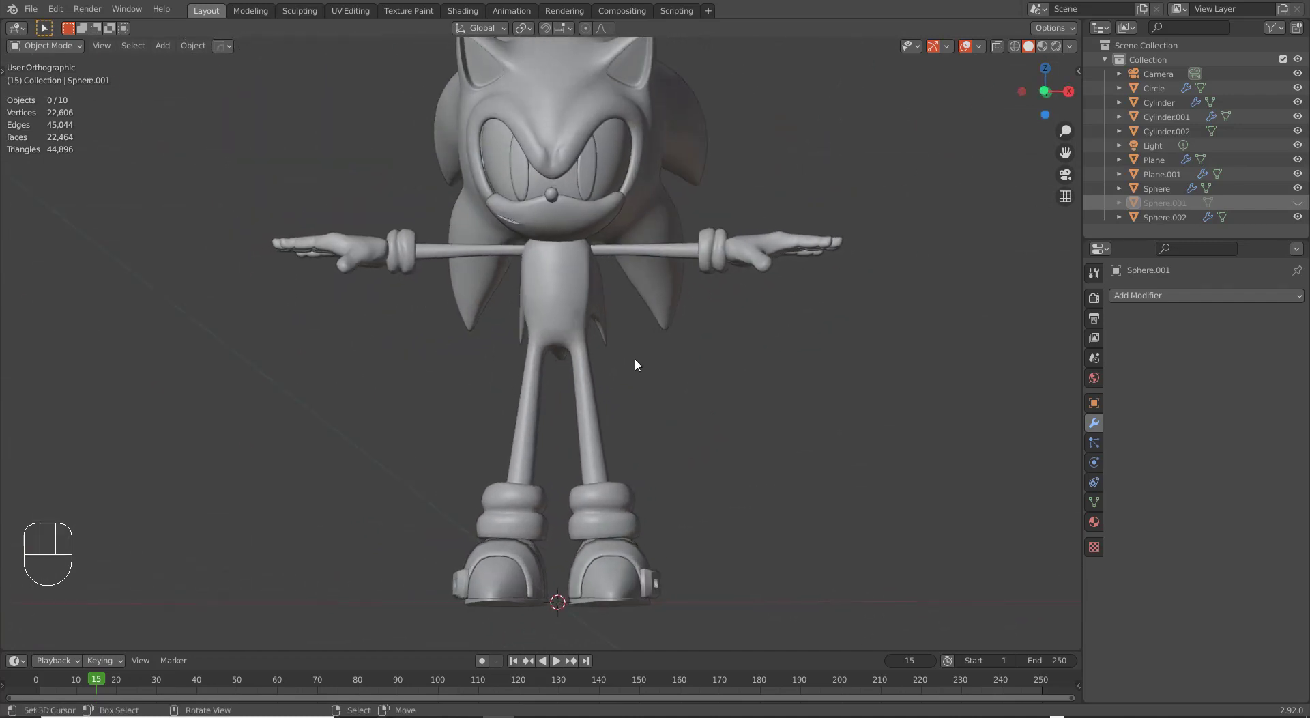
{"action": "key", "text": "KP_1"}
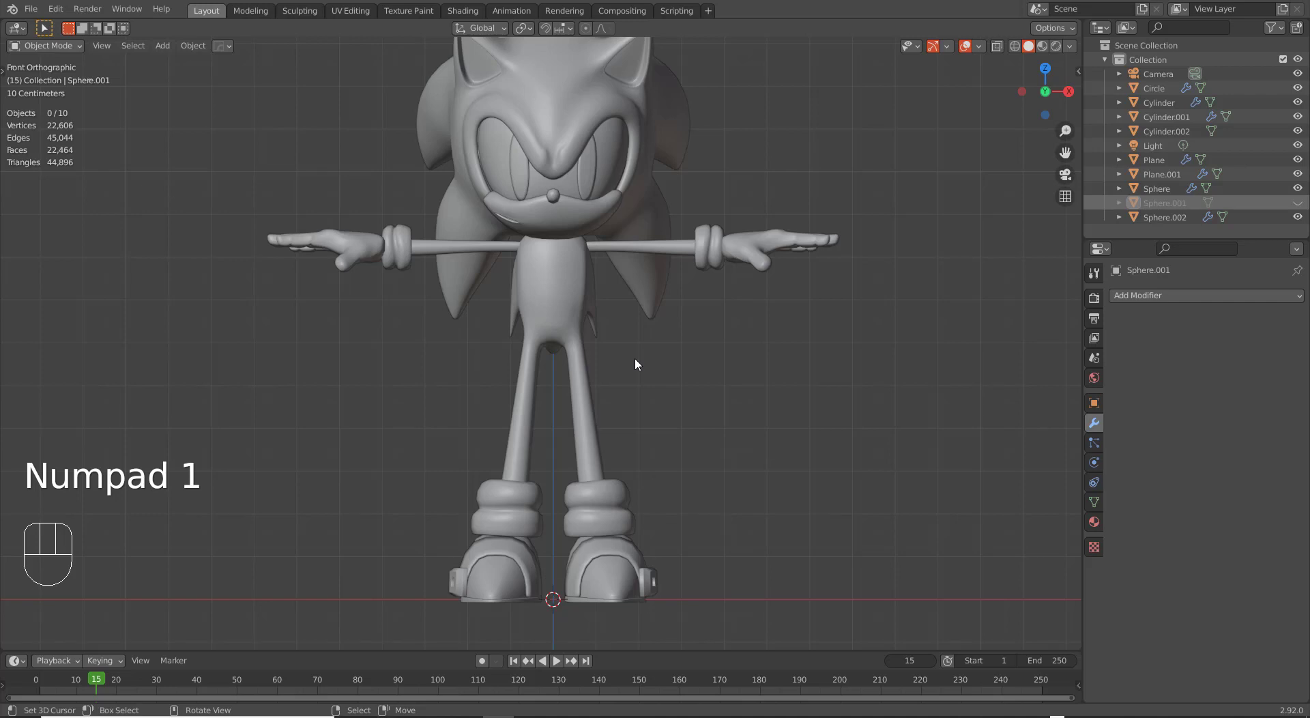